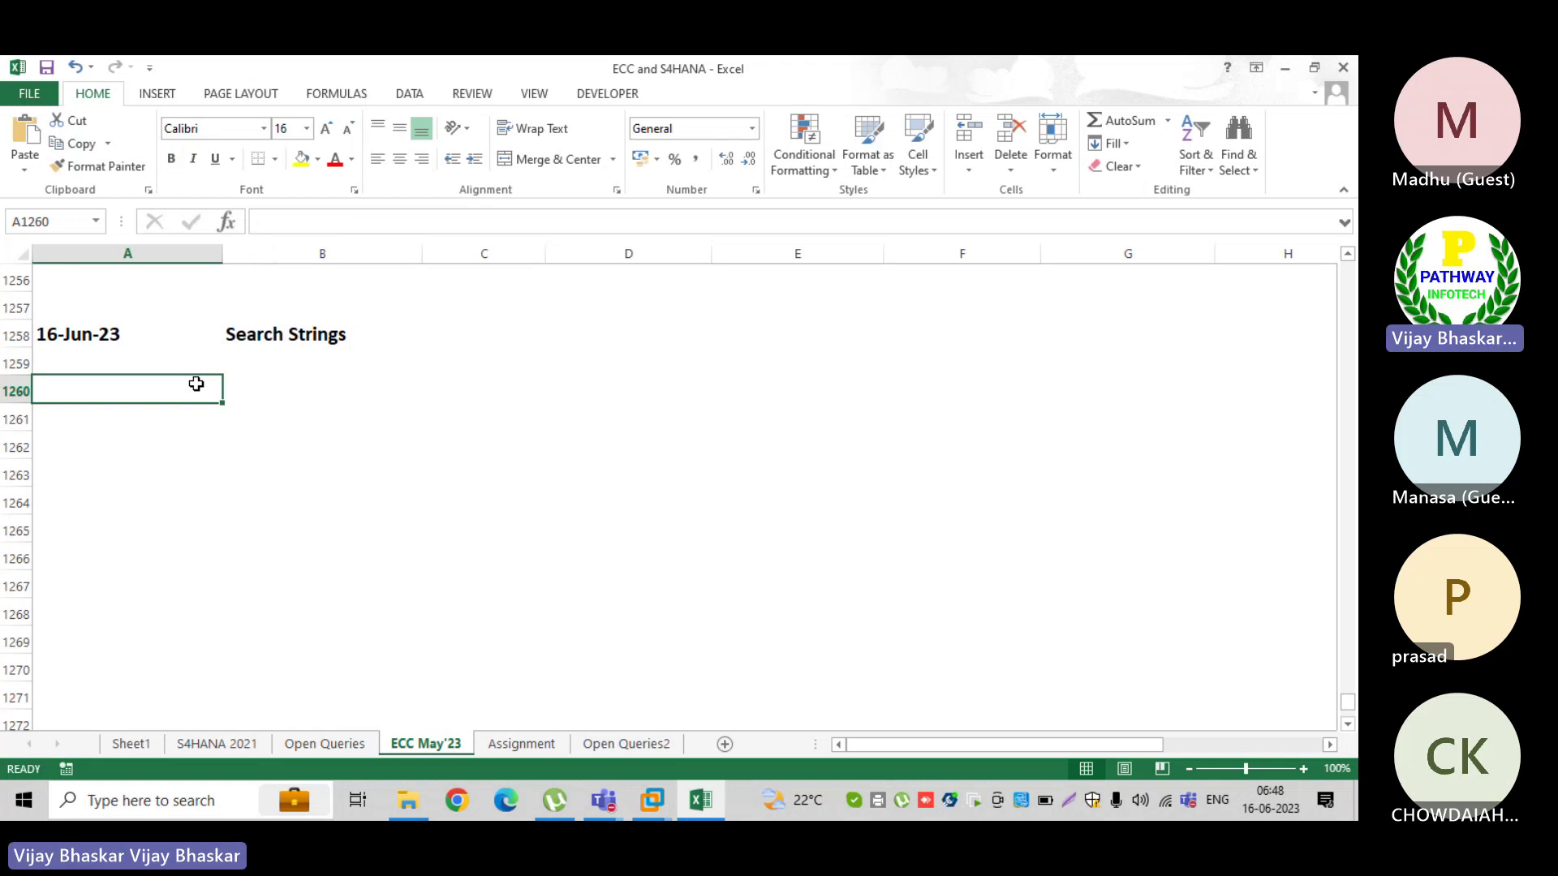
key("Right")
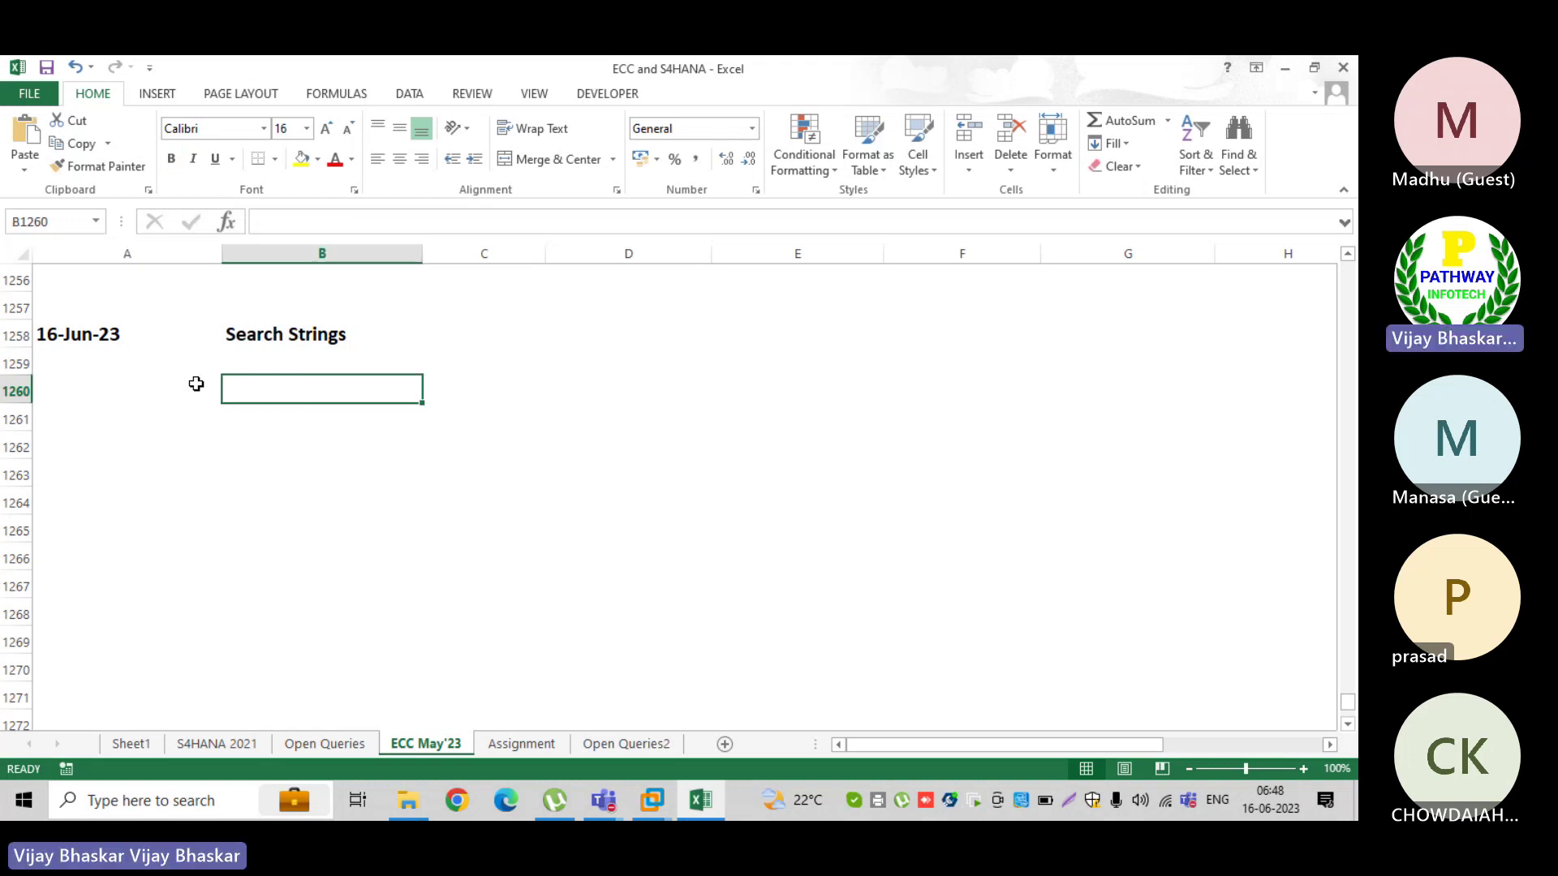
left_click(196, 384)
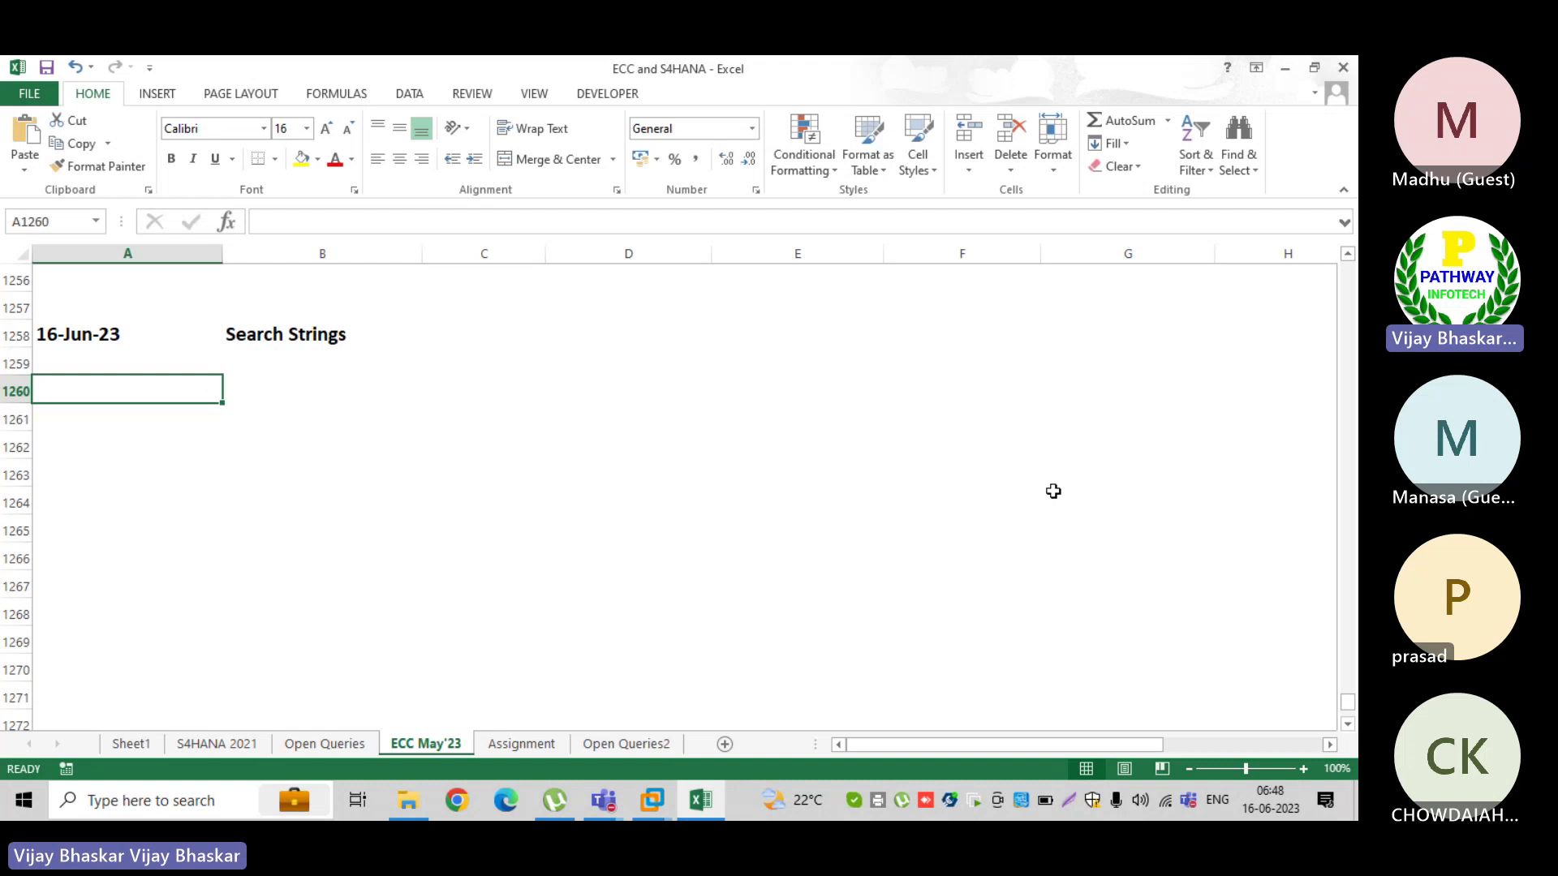
type("Possible bus")
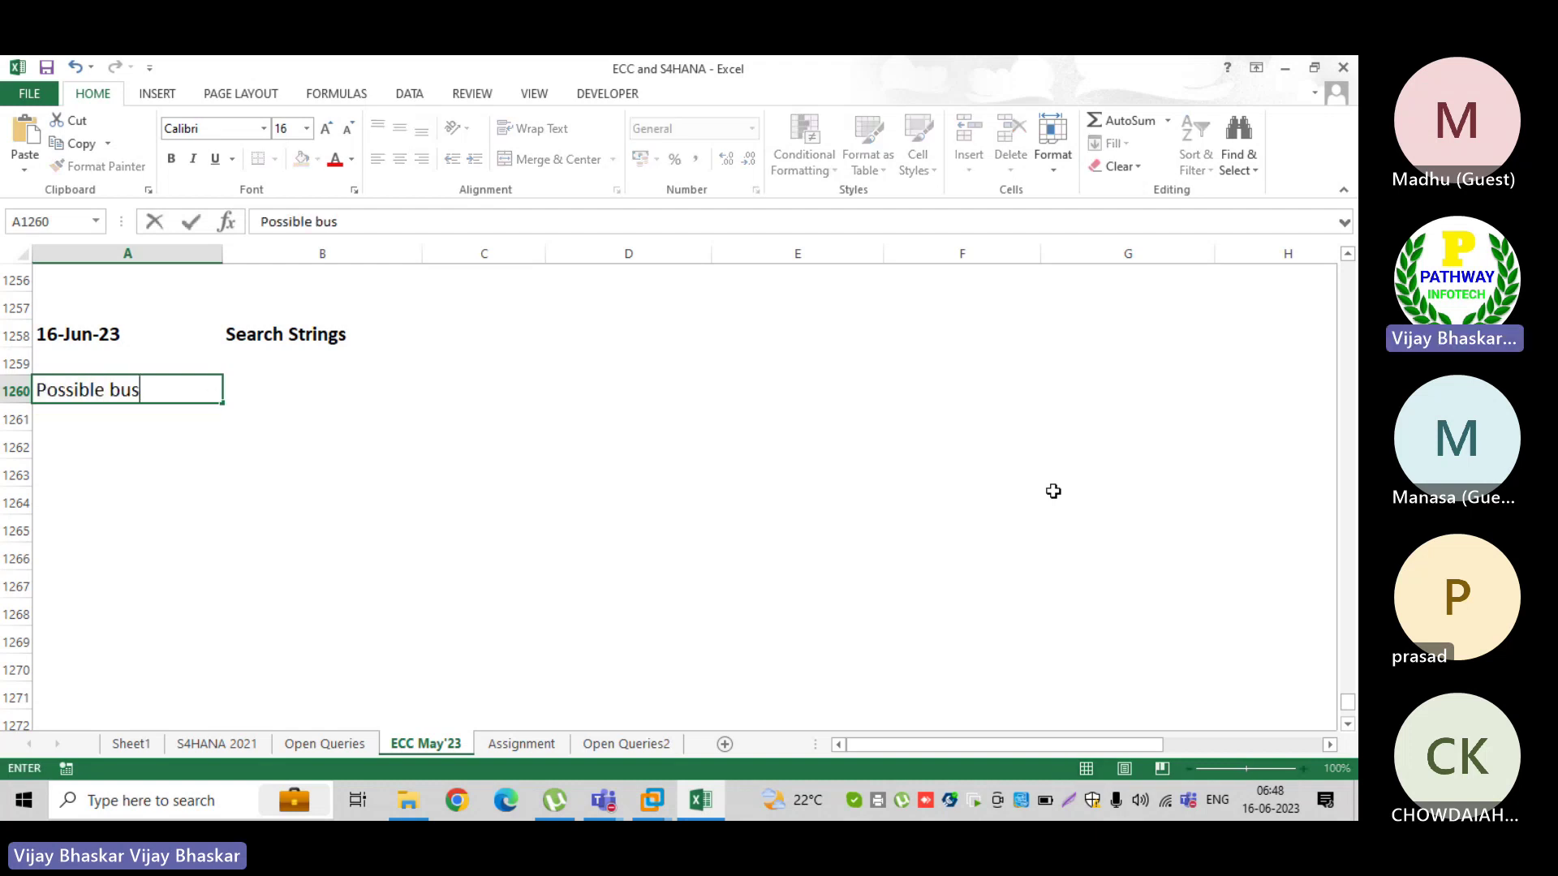
type("ines")
key("BackSpace")
key("BackSpace")
key("BackSpace")
key("BackSpace")
key("BackSpace")
key("BackSpace")
key("BackSpace")
key("BackSpace")
key("BackSpace")
key("BackSpace")
key("BackSpace")
key("BackSpace")
key("BackSpace")
key("BackSpace")
key("BackSpace")
key("BackSpace")
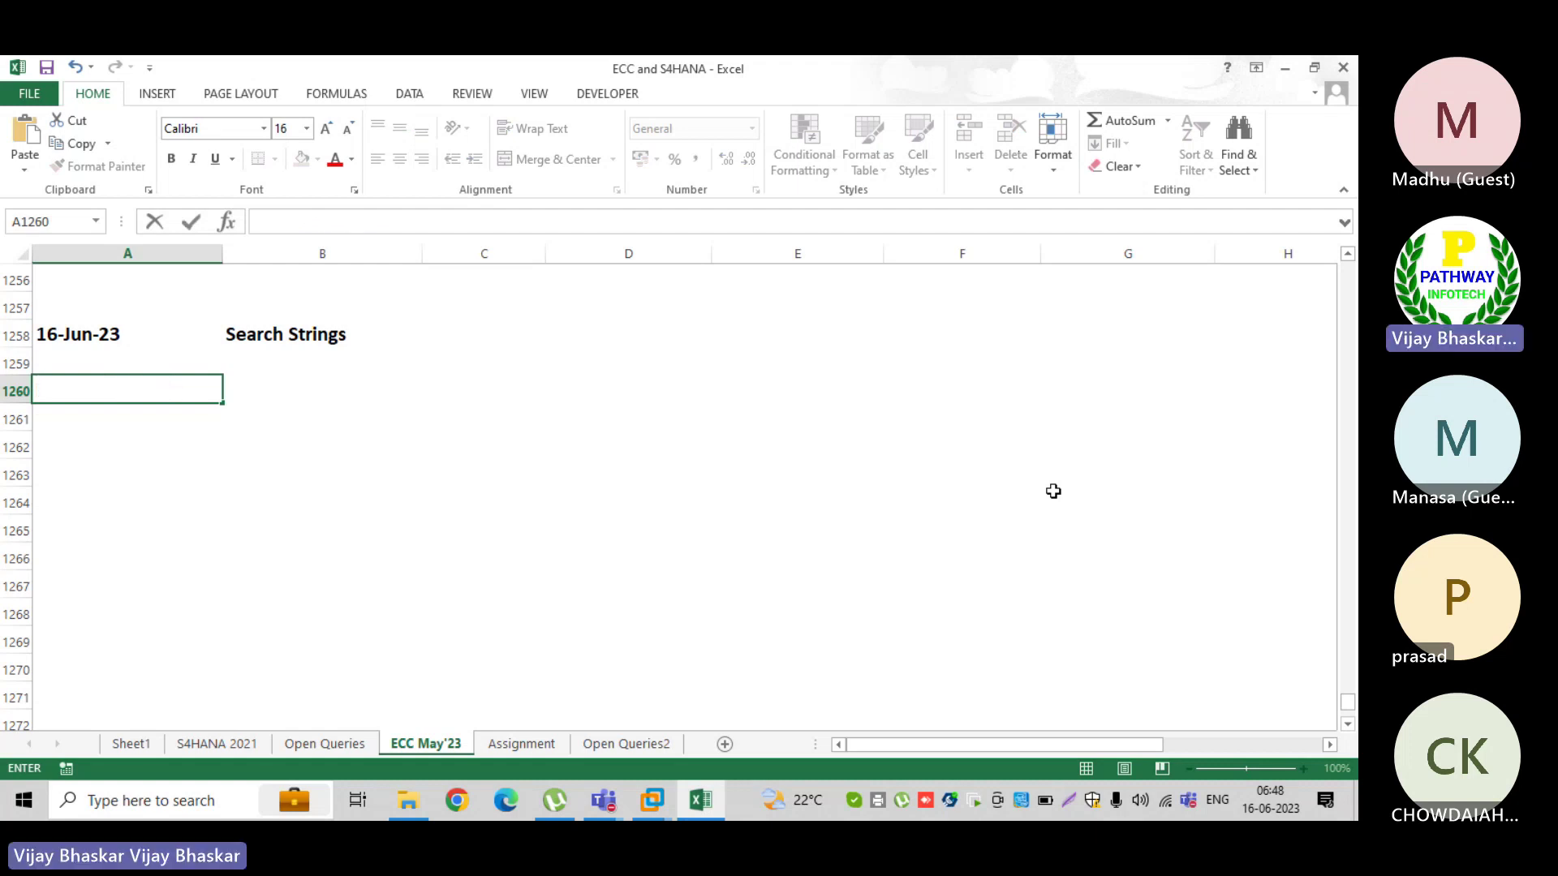
- Draft the definition in cell A1260 as "What is serch string: At the time of EBS postings, if we"
type("What is s")
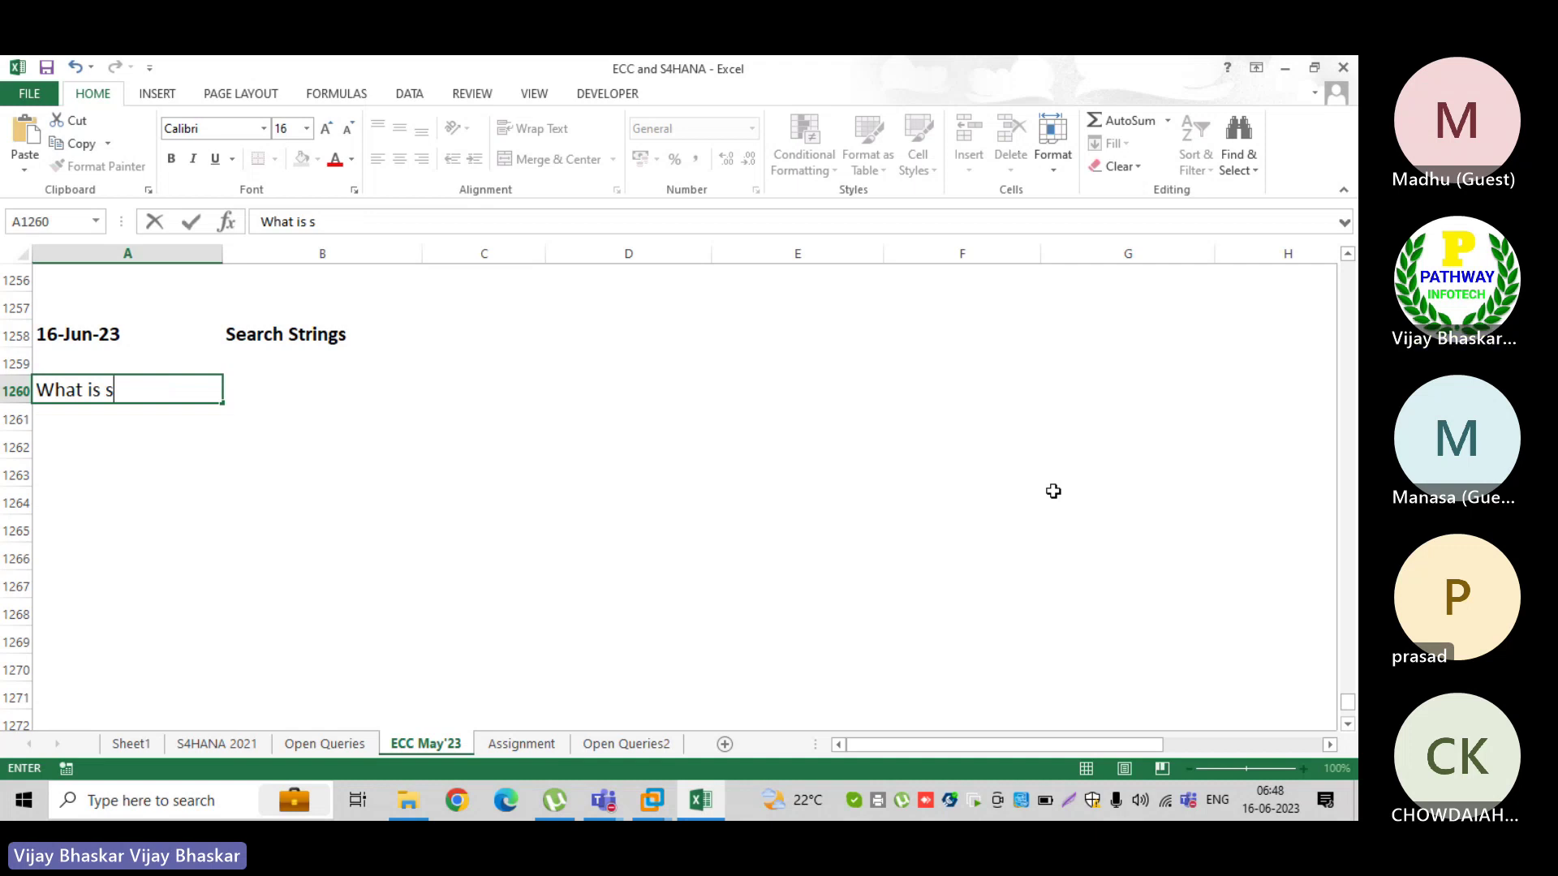
type("erch string")
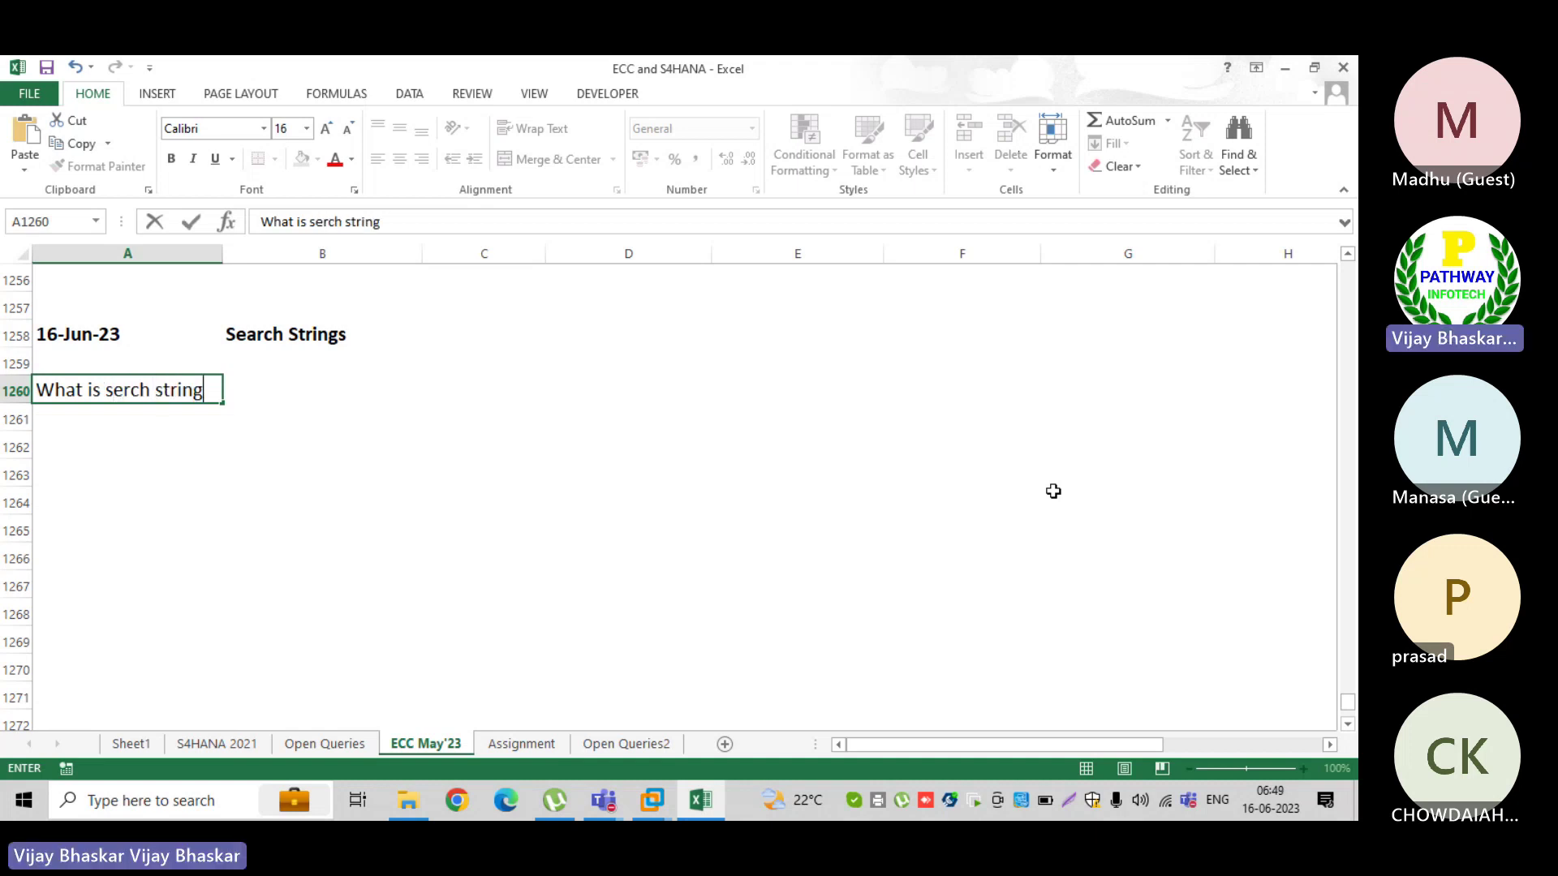
type(": A")
key("BackSpace")
type("the")
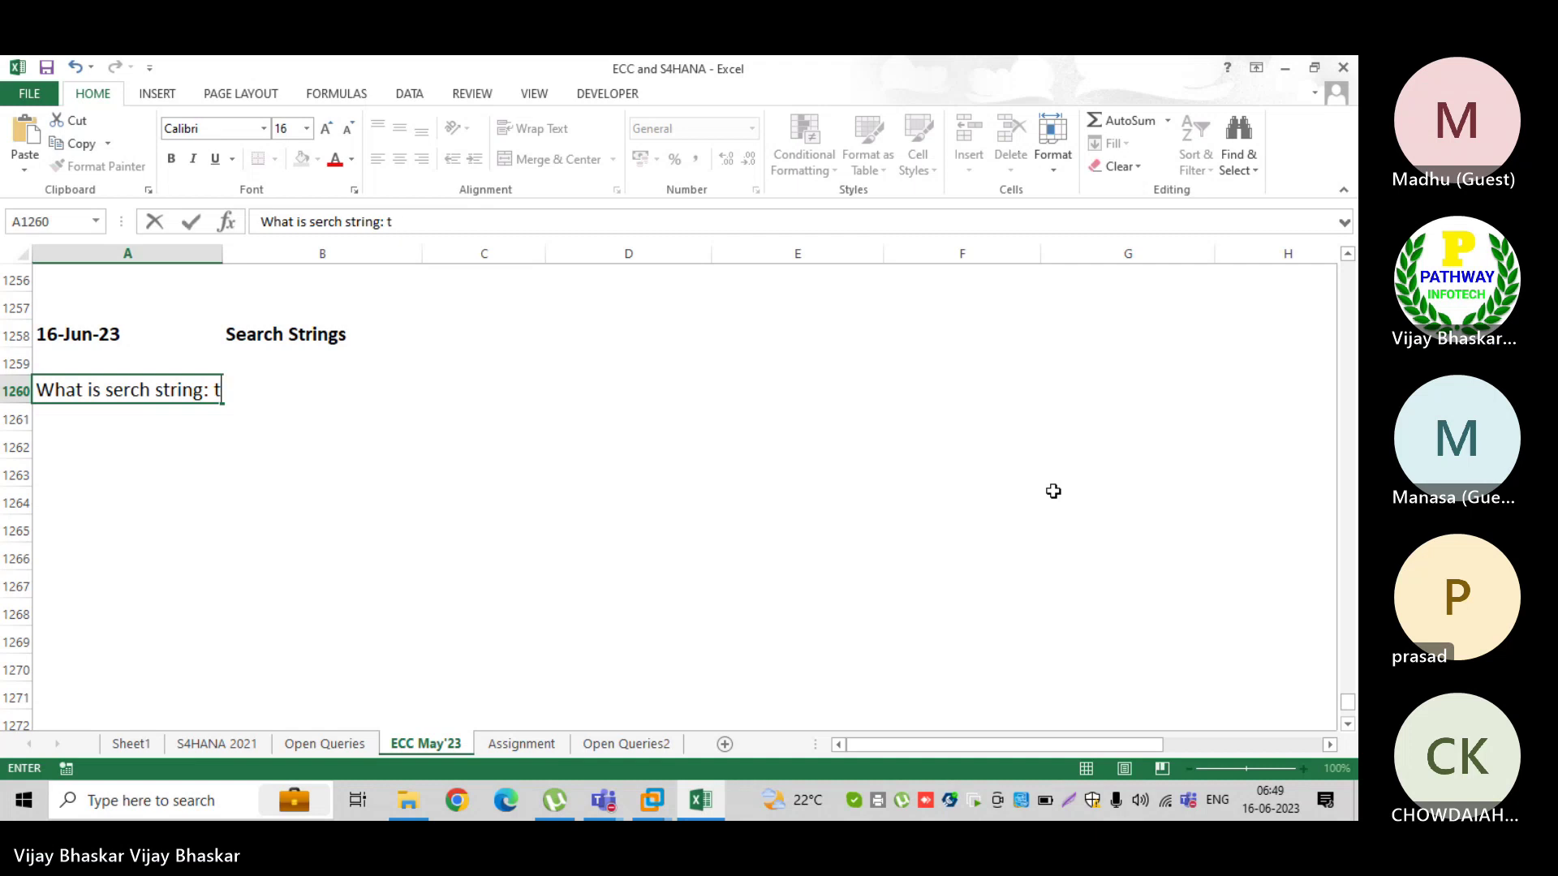
key("BackSpace")
key("BackSpace")
key("BackSpace")
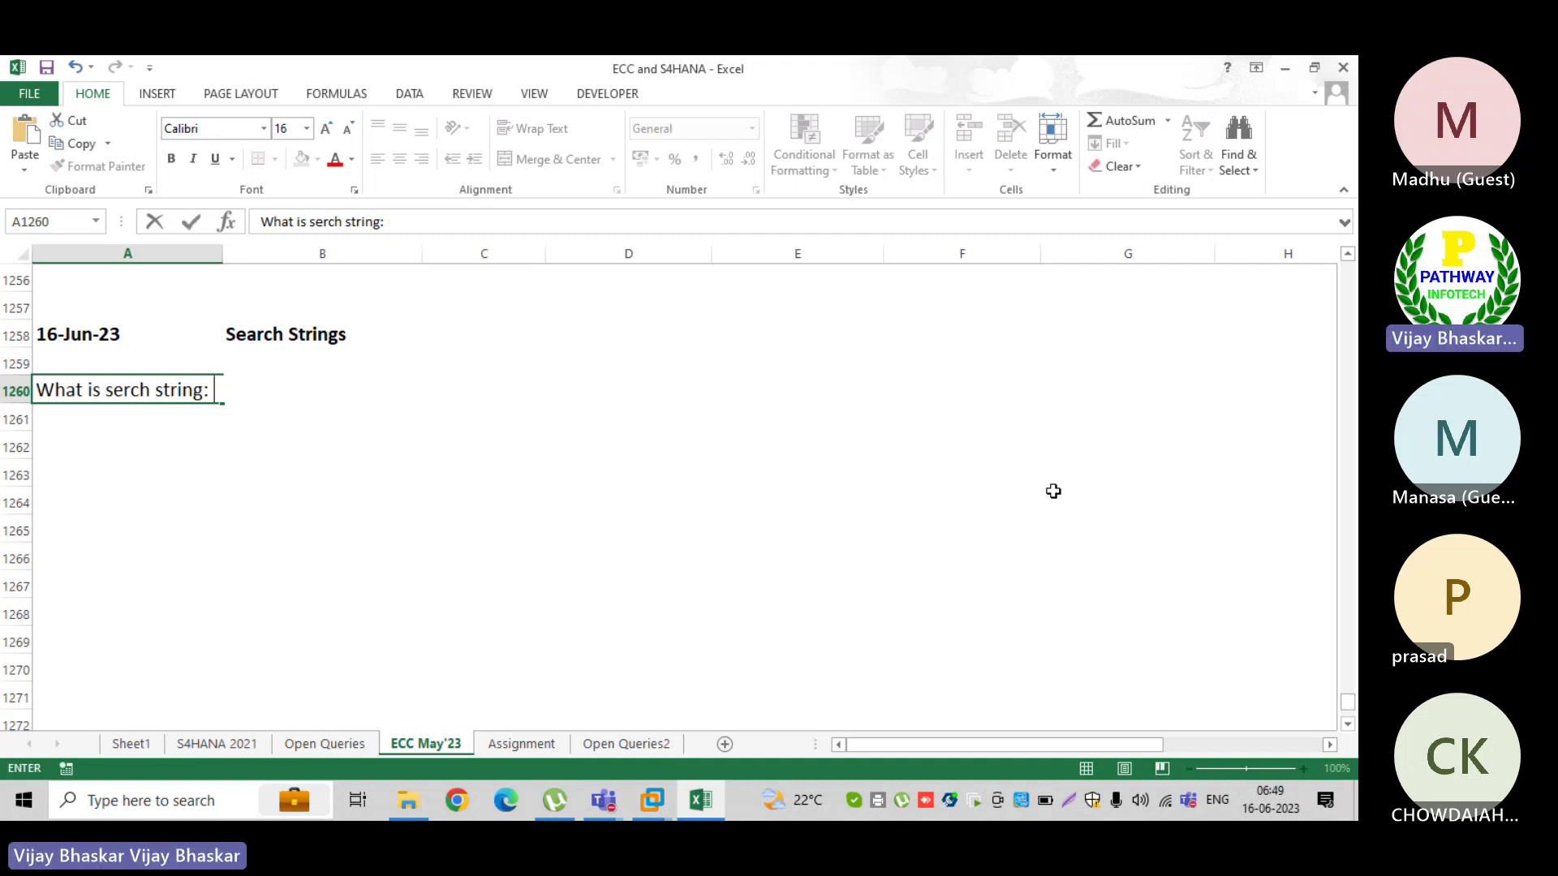
type("At the time ")
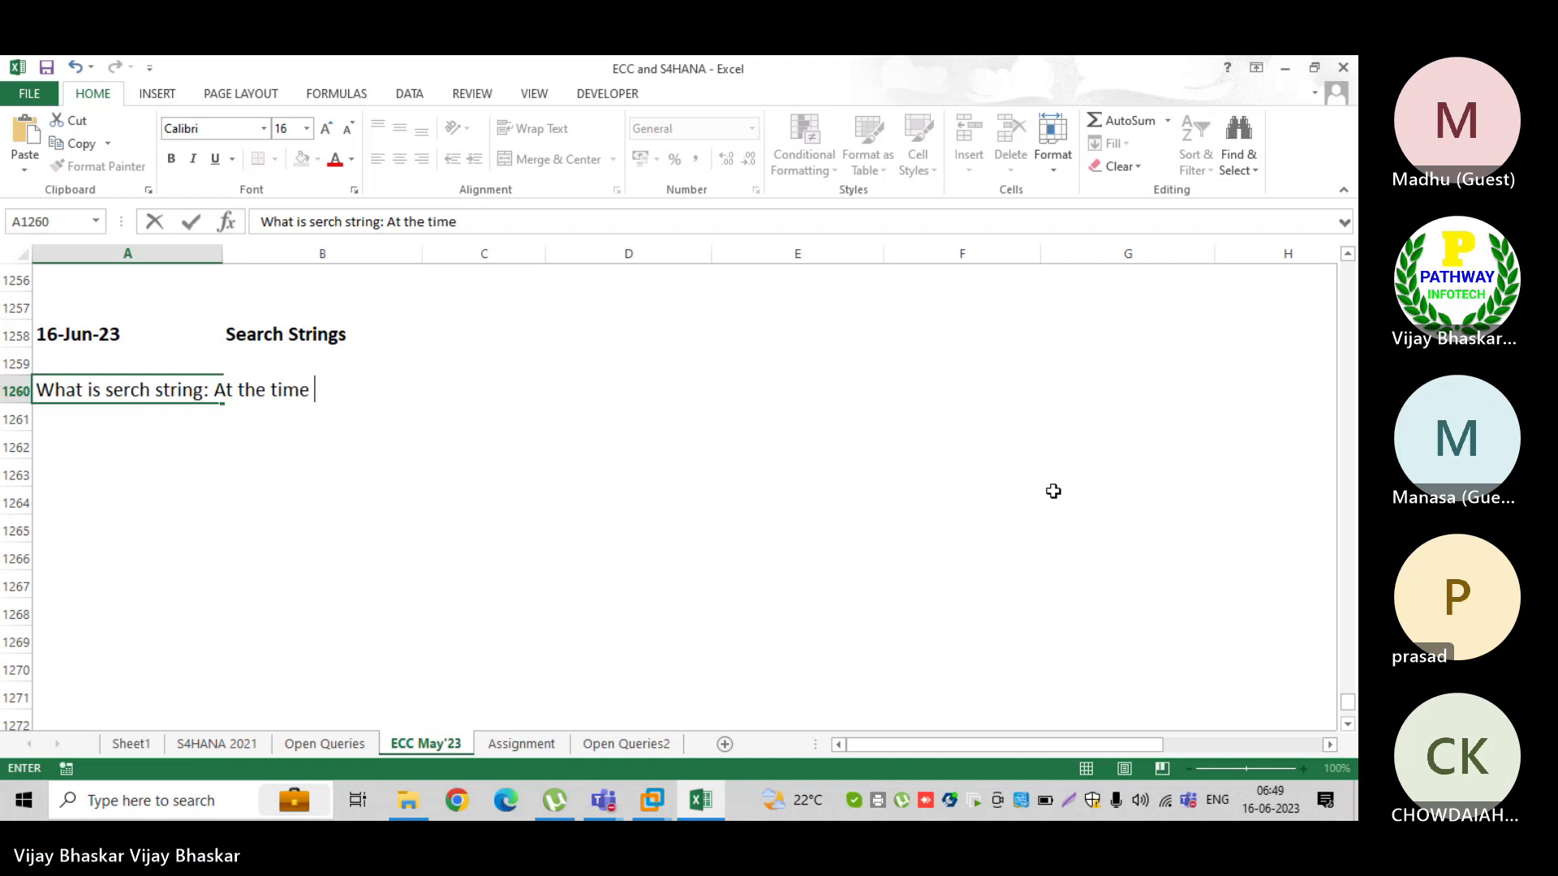
type("of")
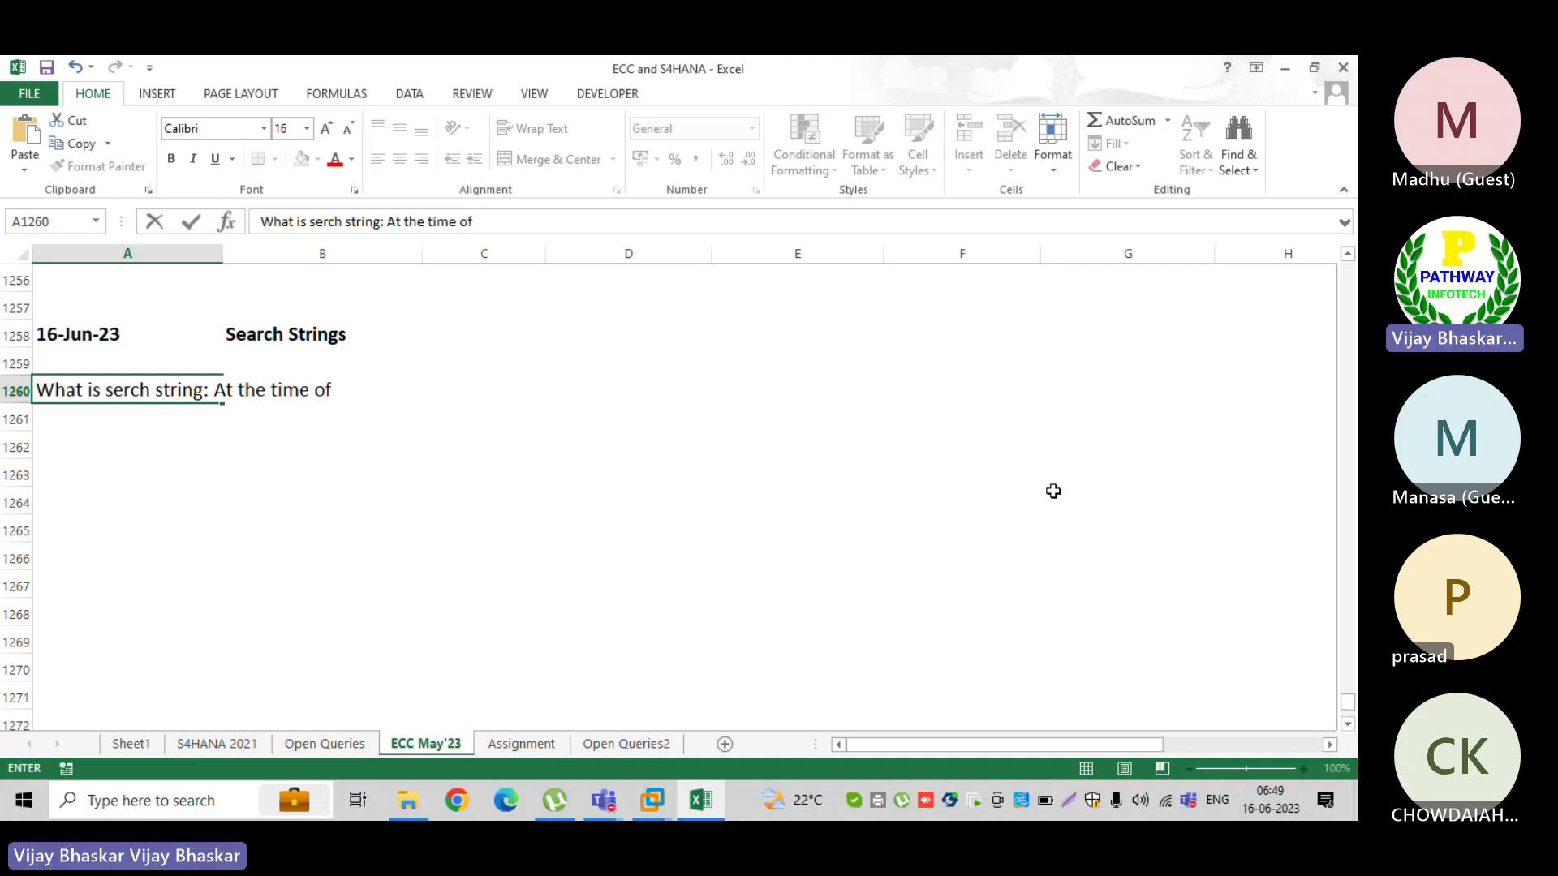
type(" EBS posti")
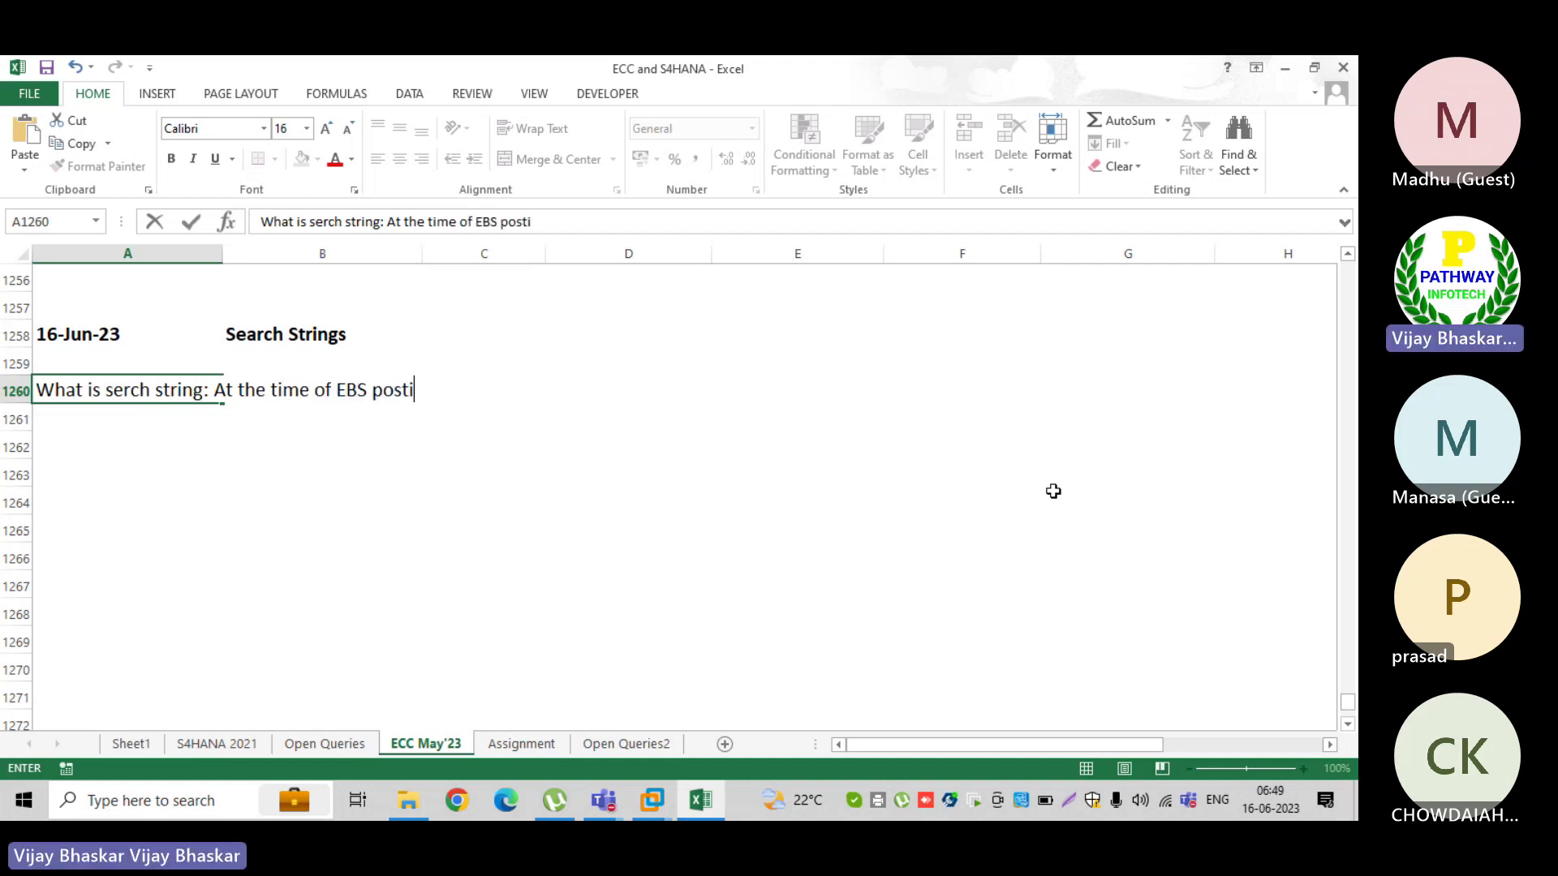
type("ngs, ")
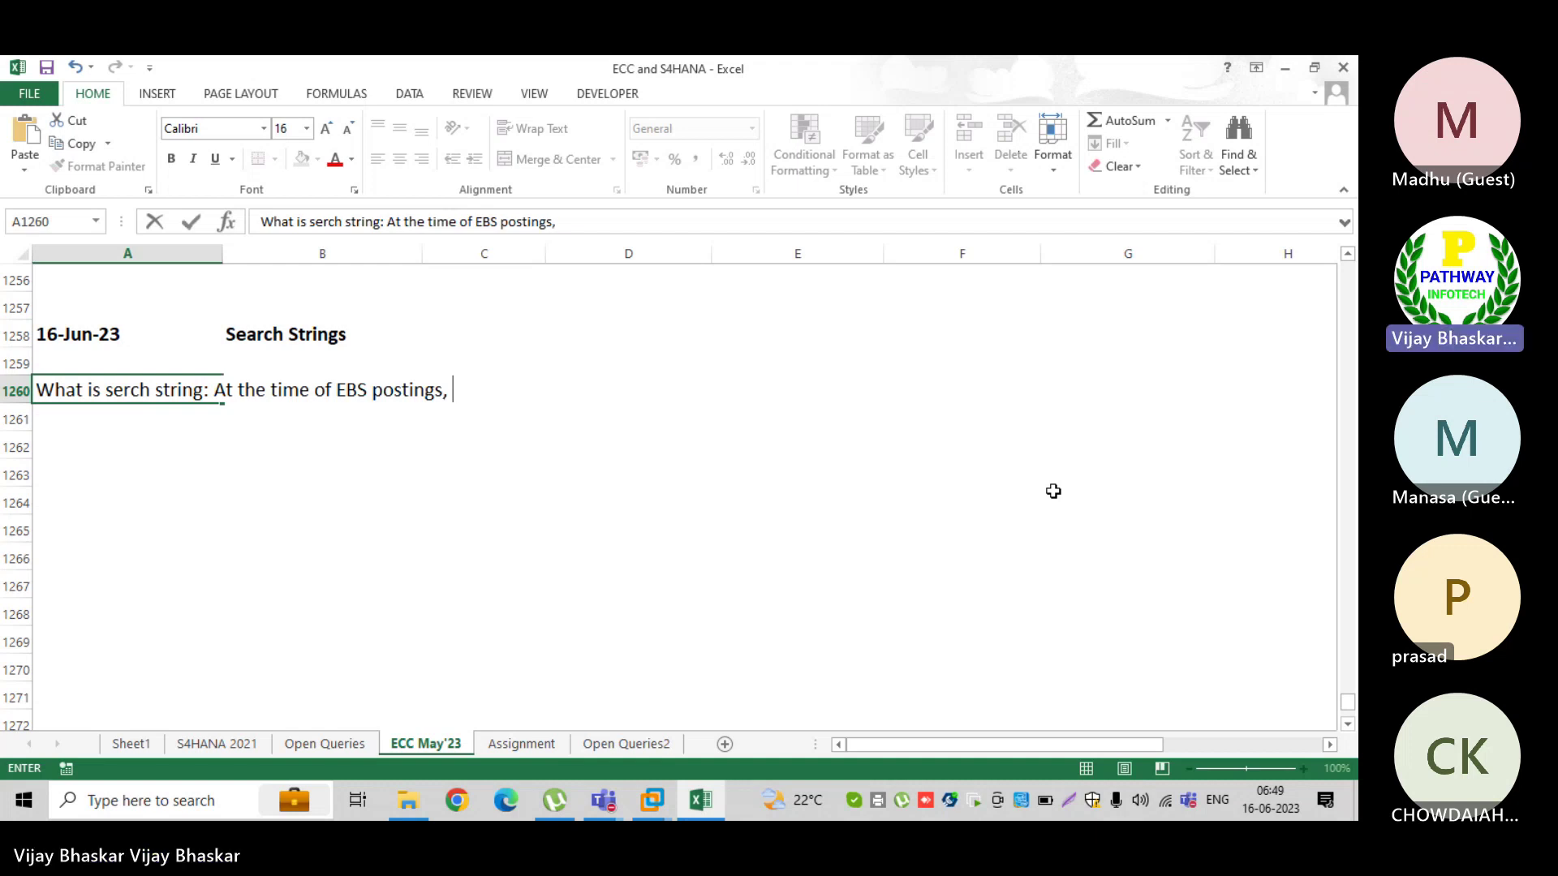
type("if wer")
key("BackSpace")
key("BackSpace")
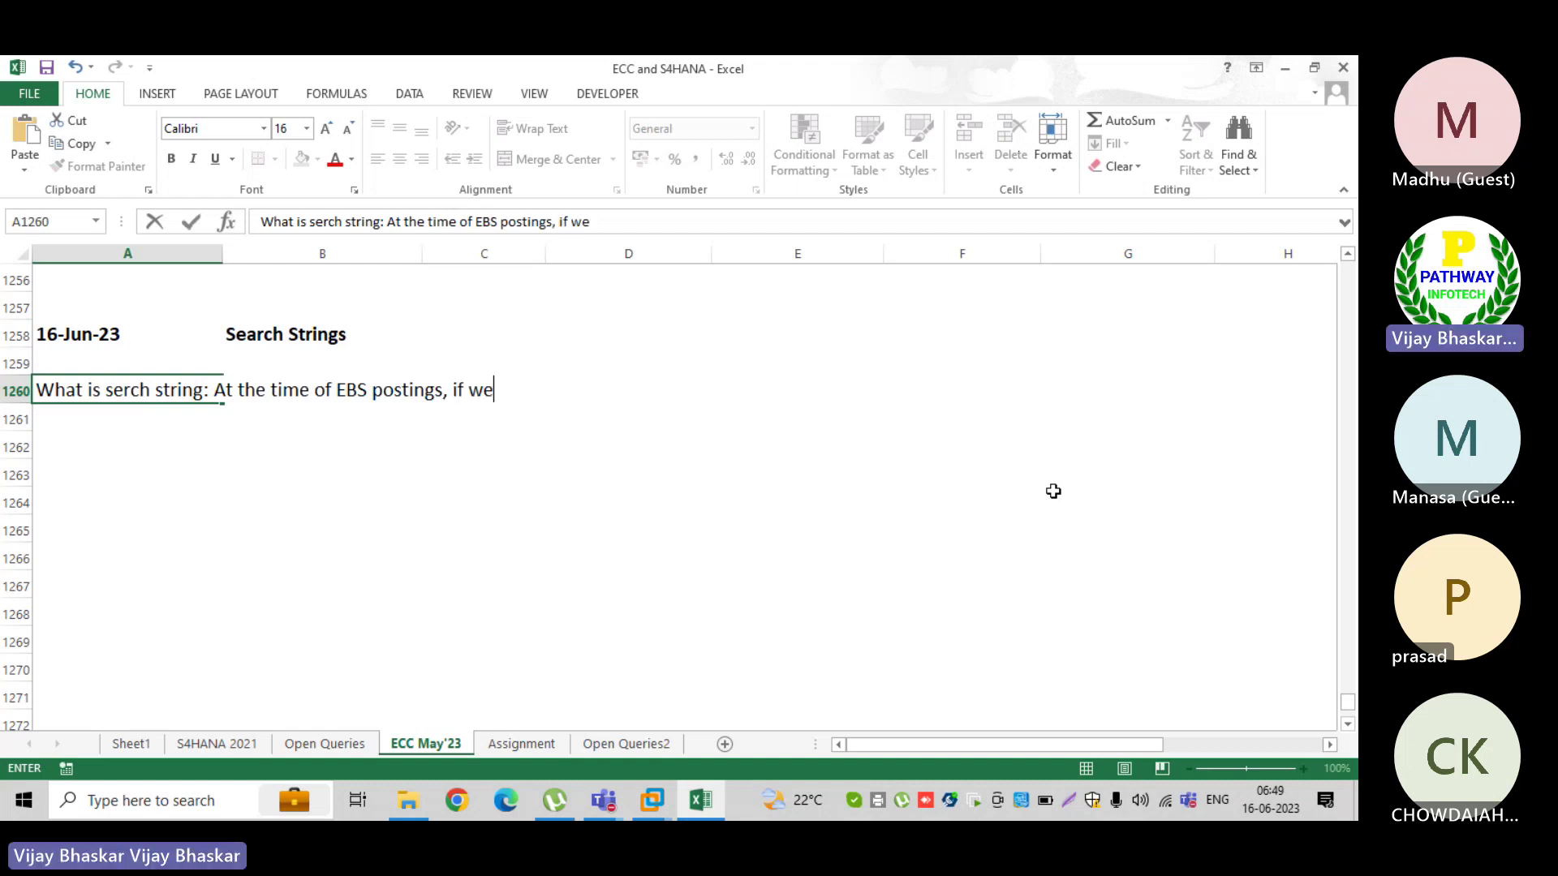
- Continue the A1260 draft with "want to post a particuler TEXT, DETERMINE PARTCULER POSTING RULS"
type("want to post ")
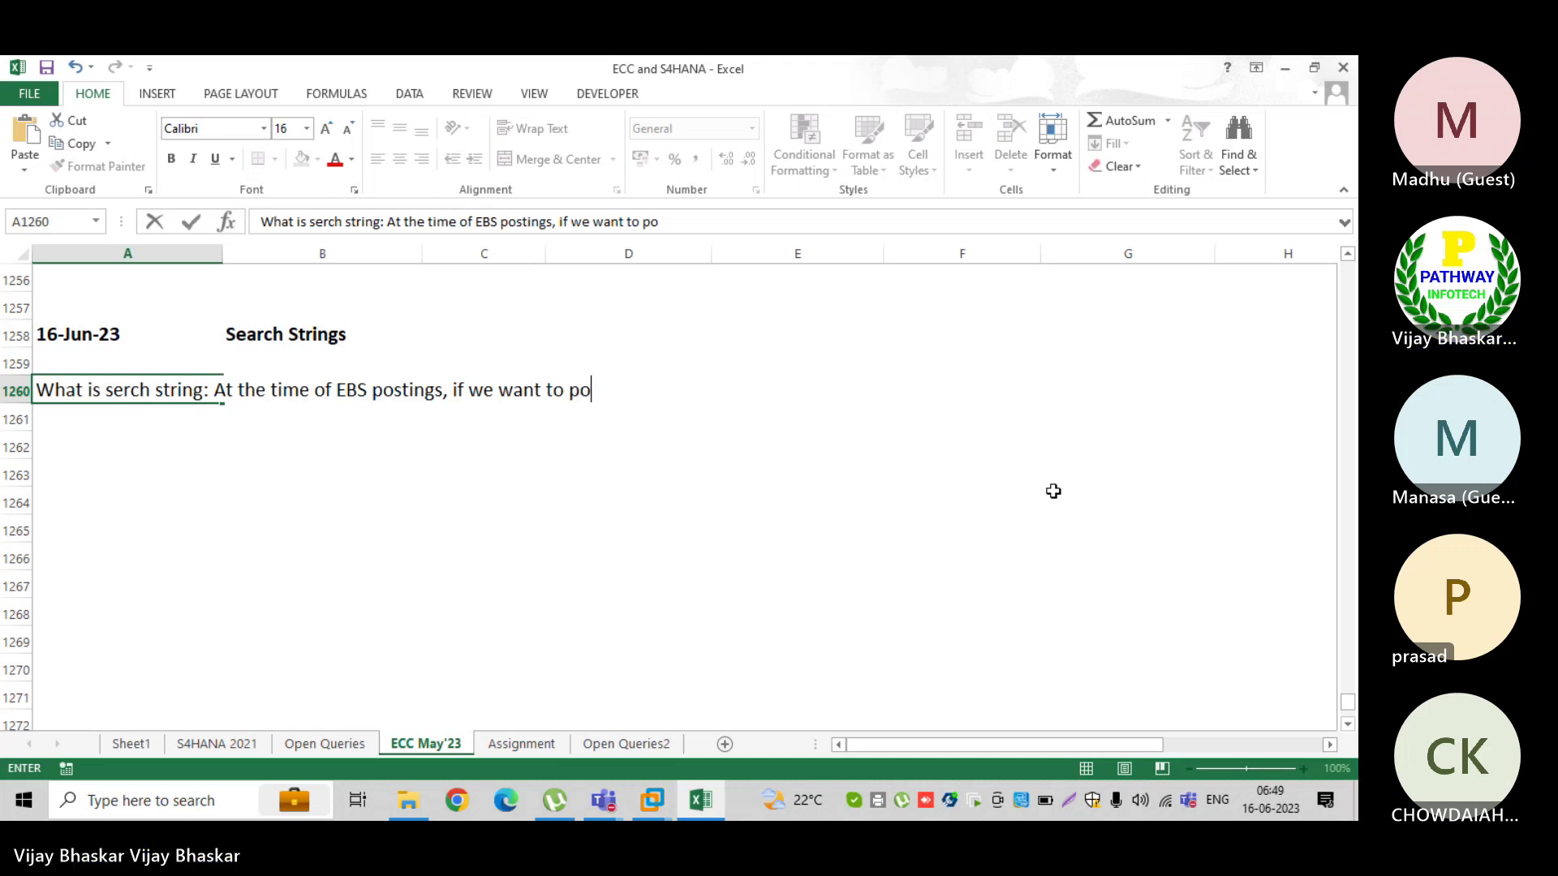
type("a particuler te")
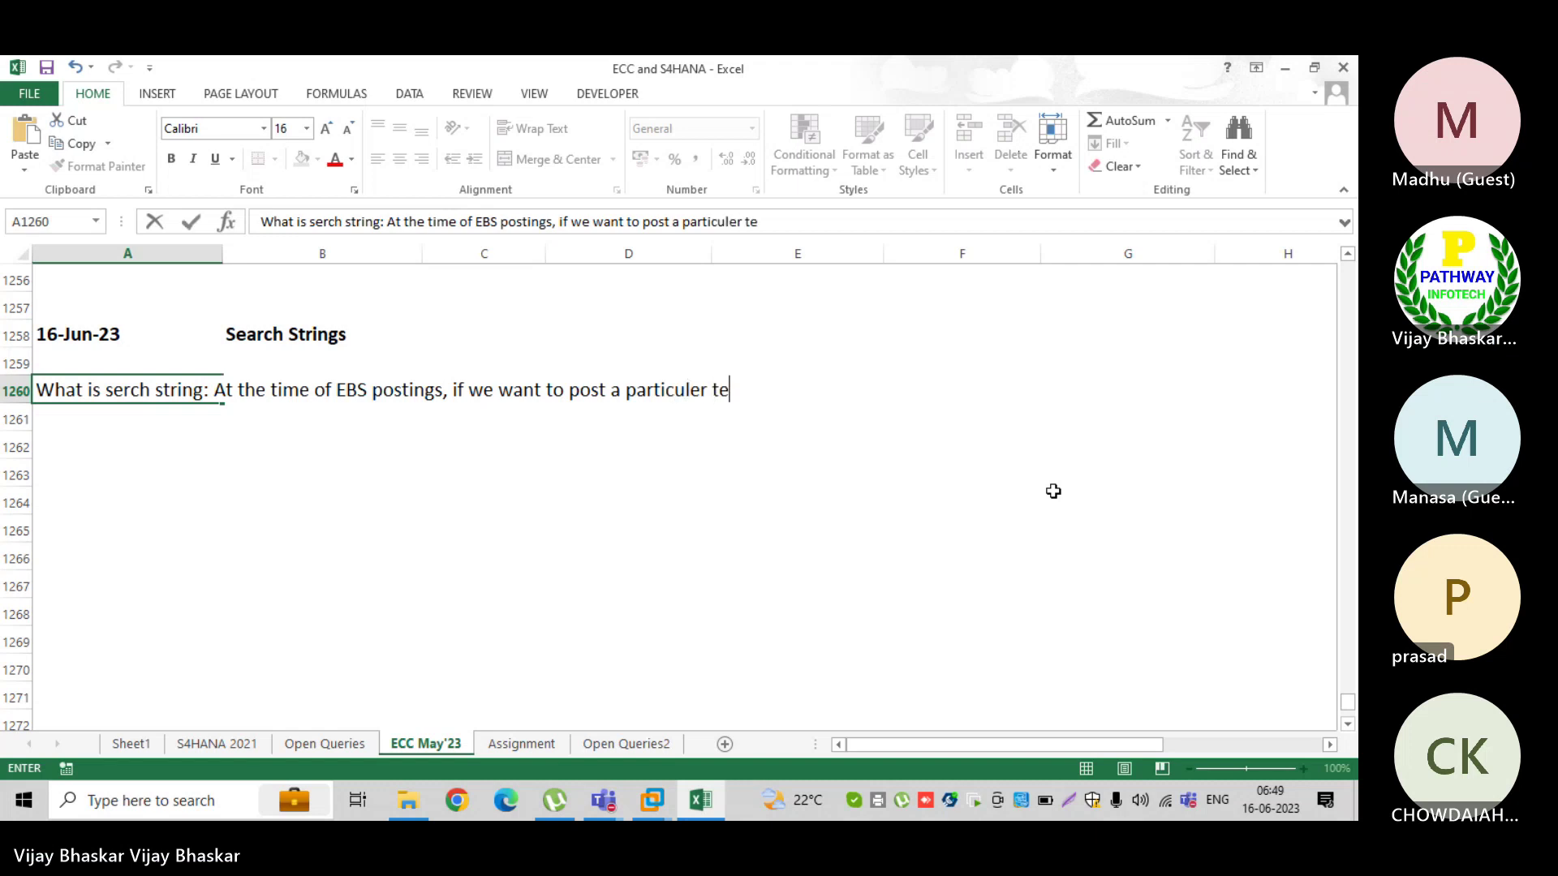
key("BackSpace")
key("BackSpace")
type("T")
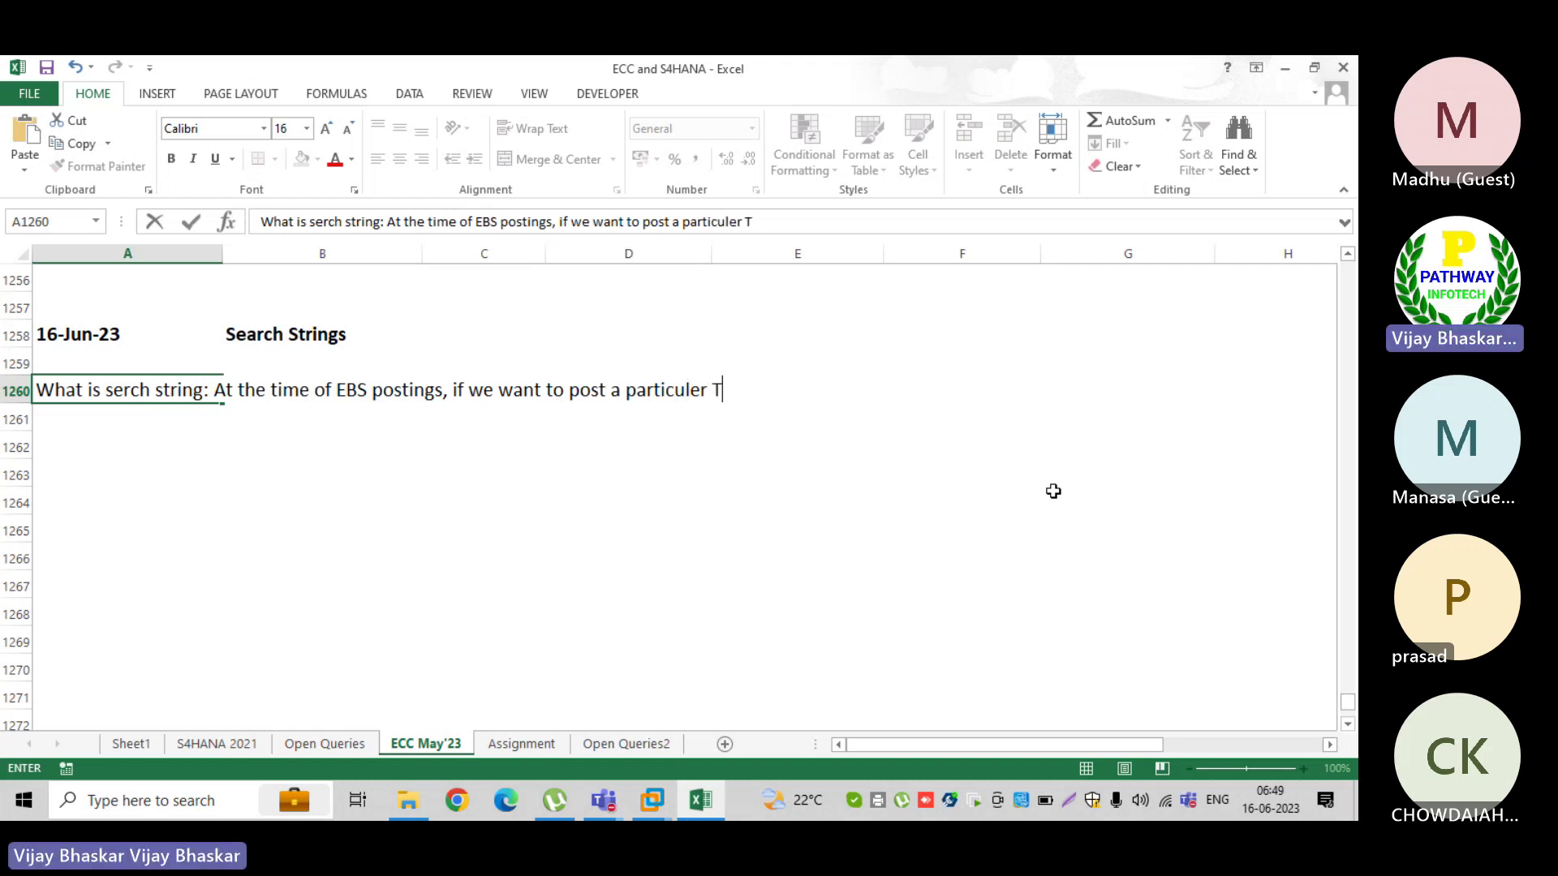
type("EXT,")
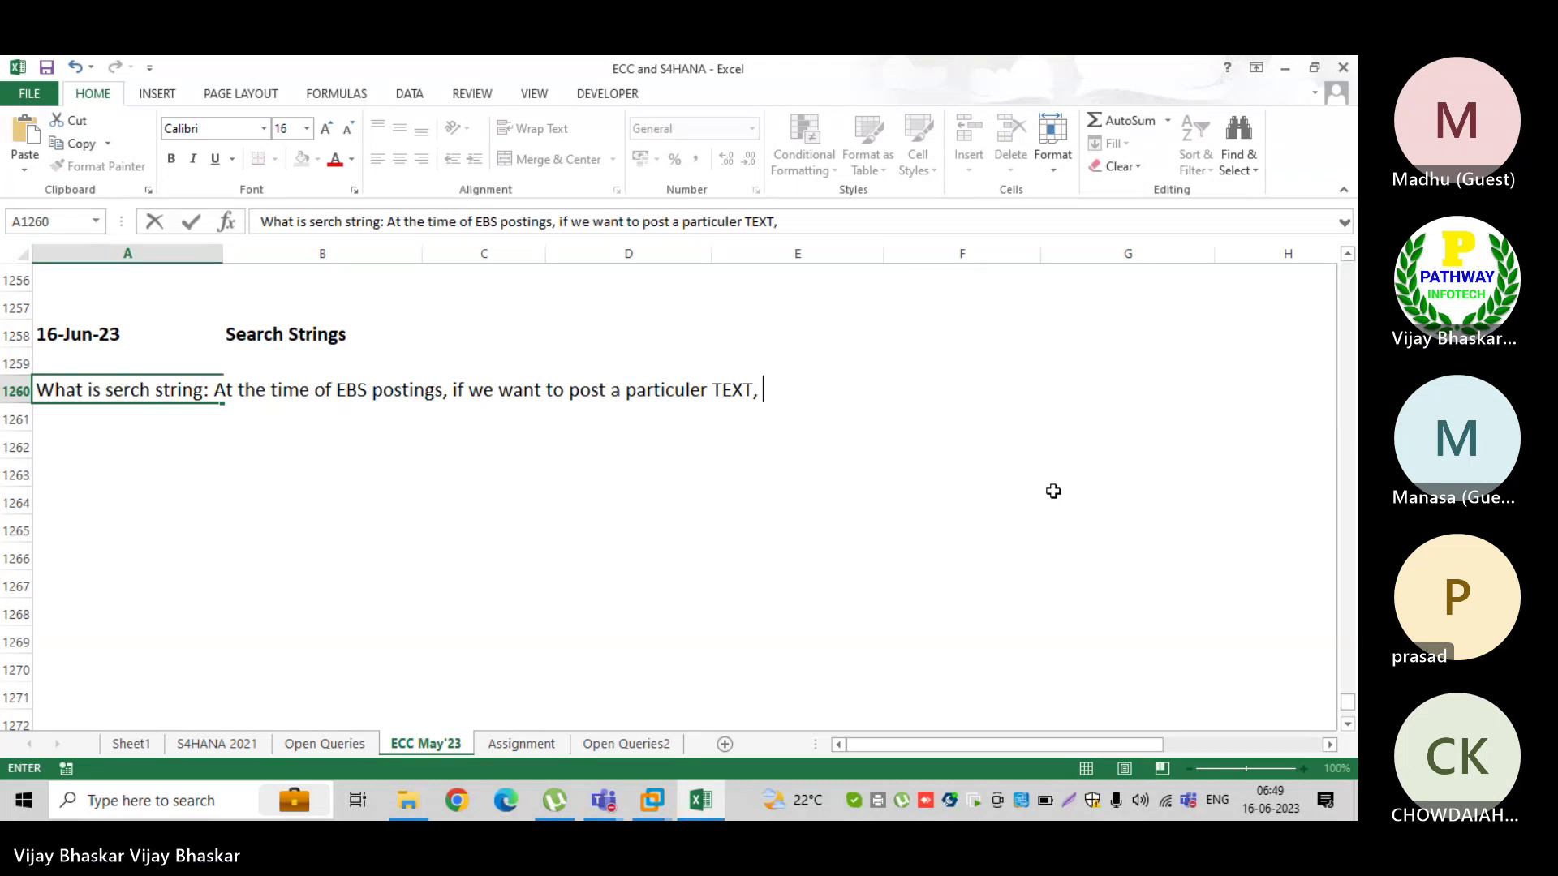
type("DETERMINE ")
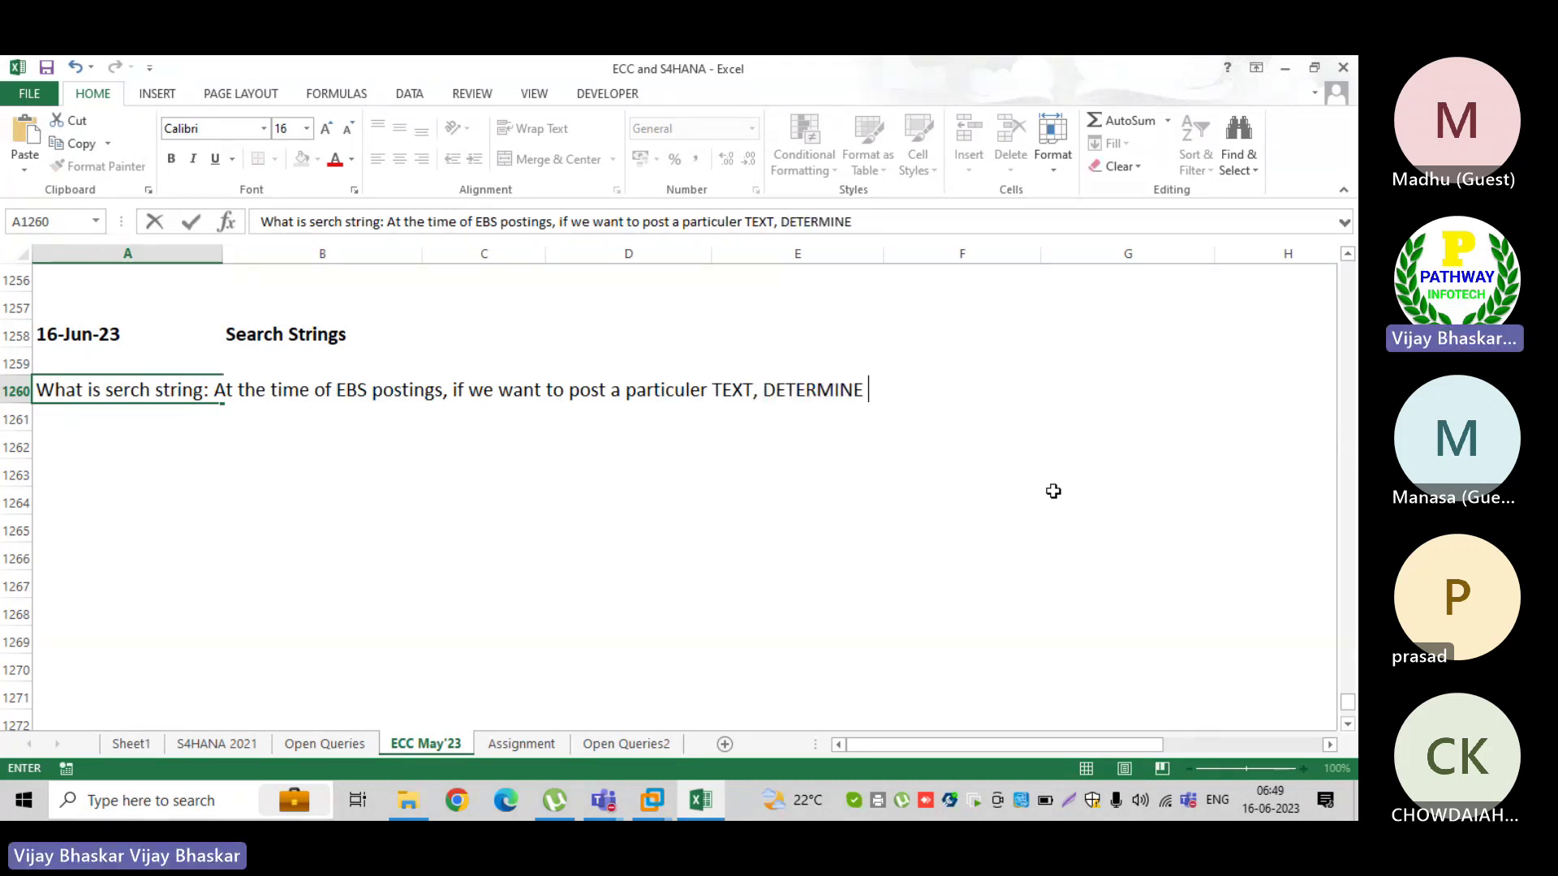
type("PARTCUL")
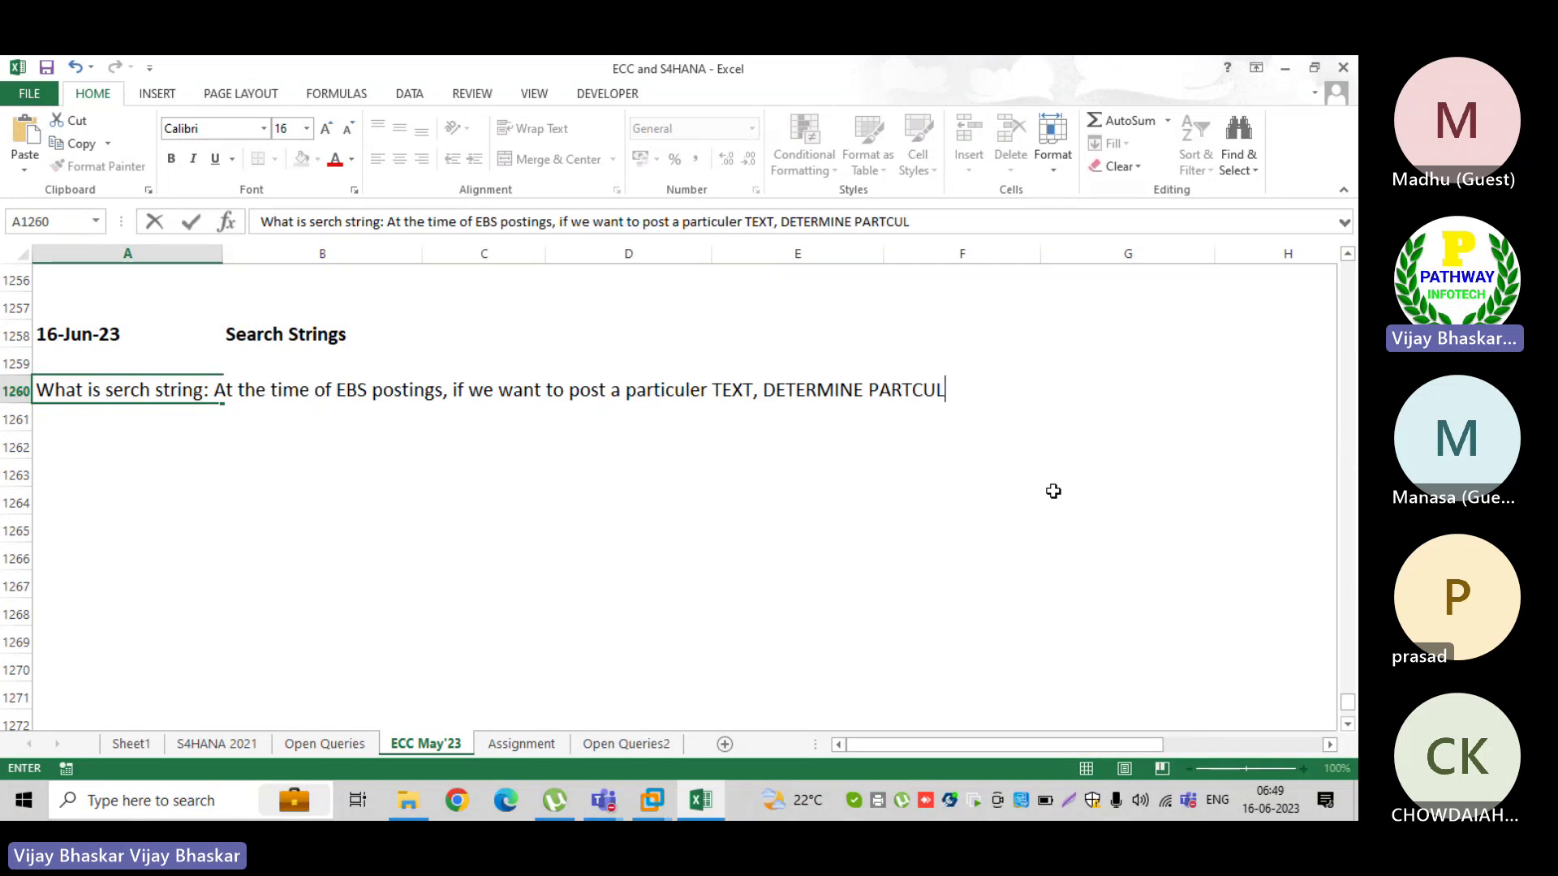
type("ER PO")
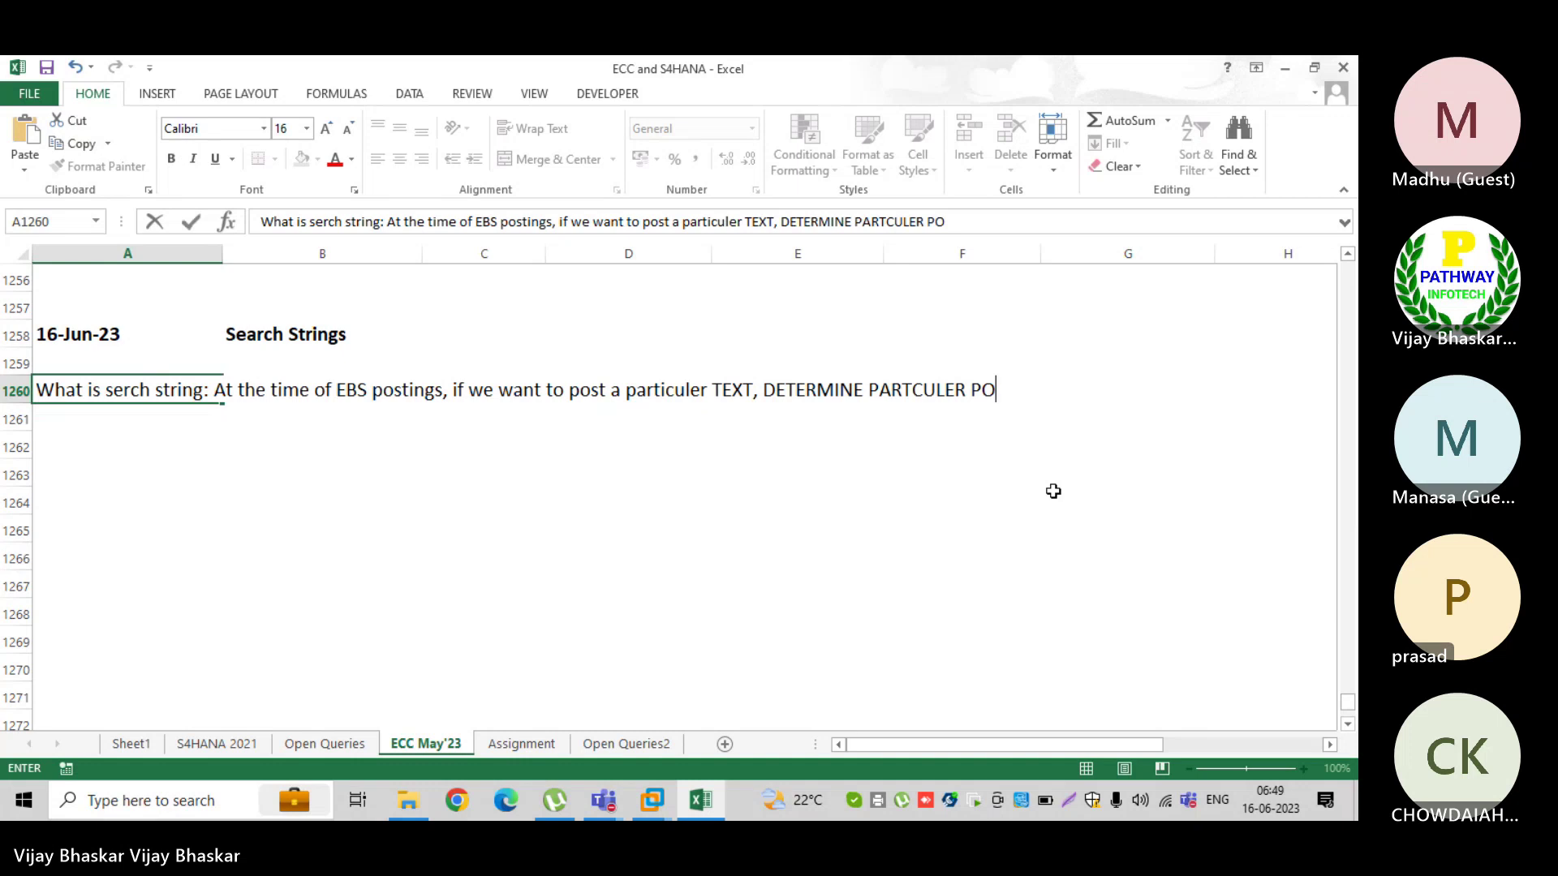
type("STING RUL")
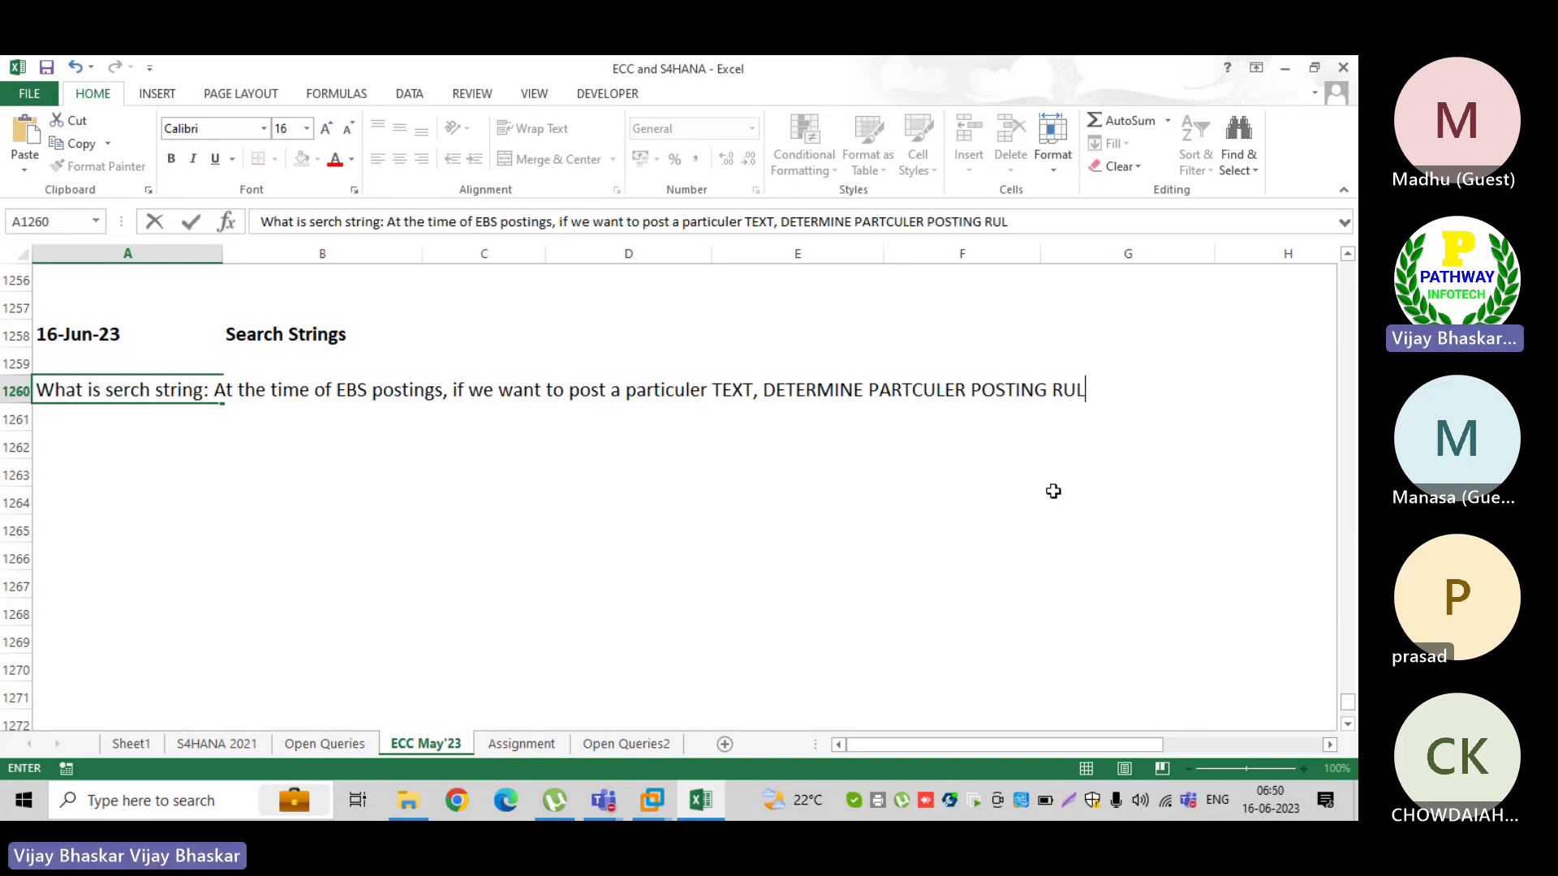
type("S")
- Remove the draft's ending from "TEXT," onward, then undo the whole entry in cell A1260
double_click(715, 390)
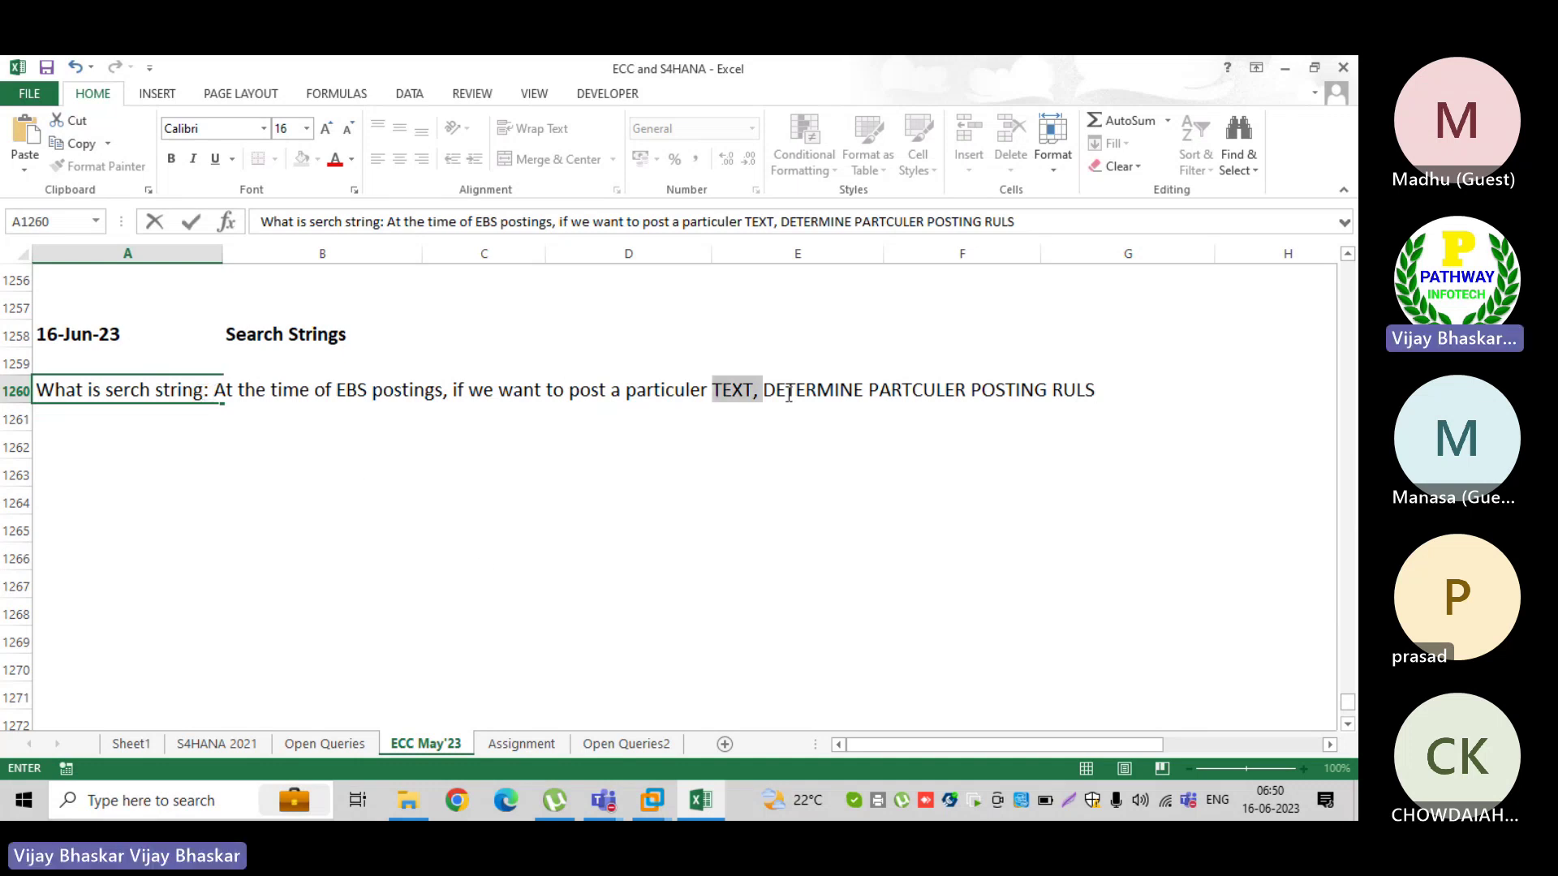
left_click_drag(788, 395, 1110, 397)
key("BackSpace")
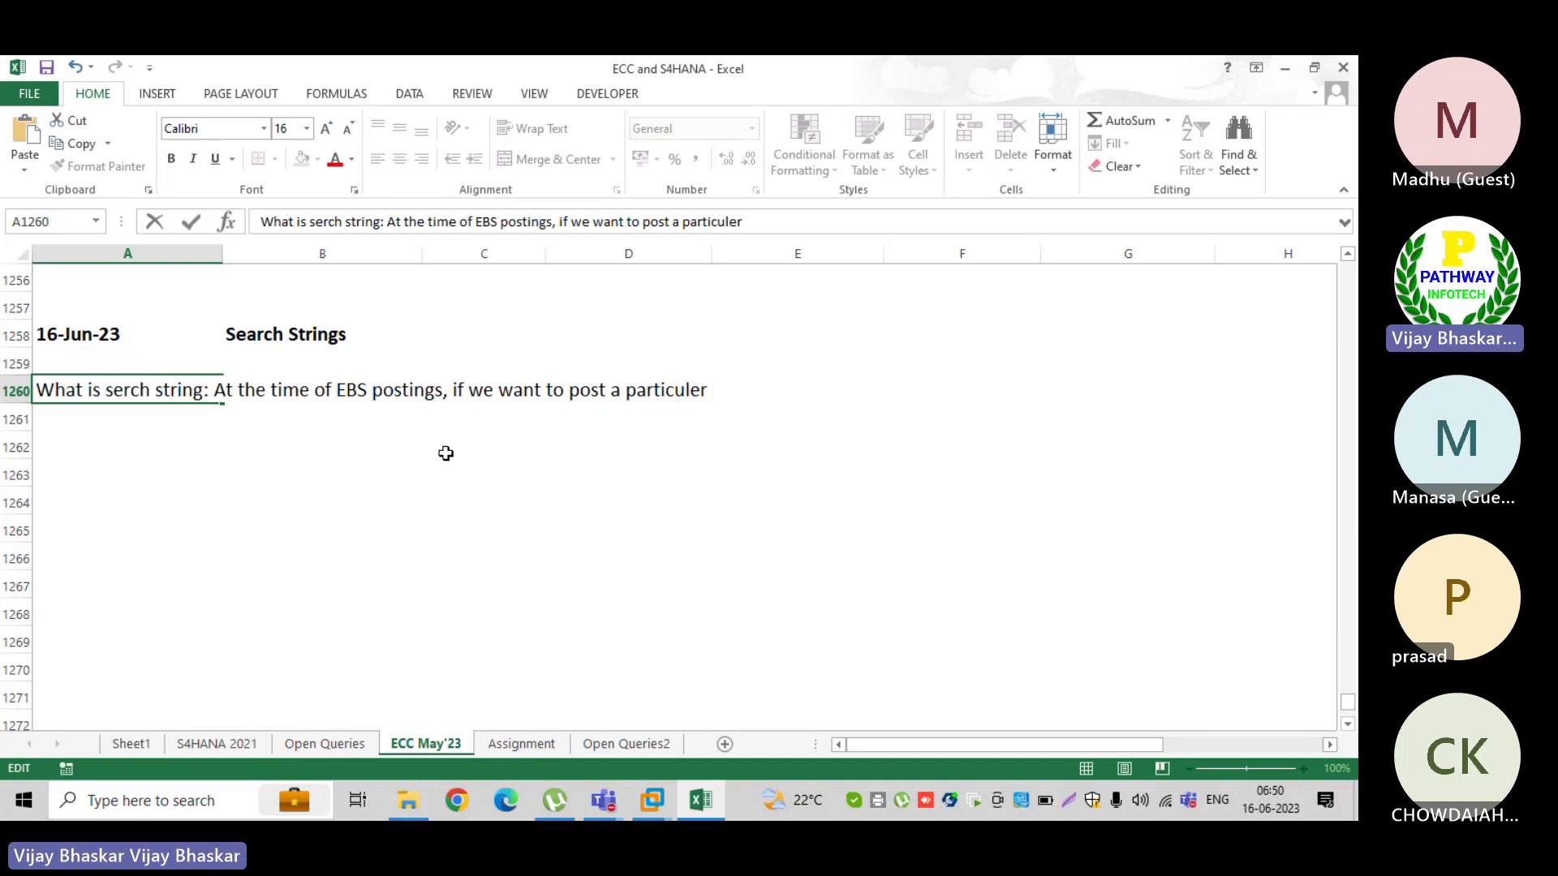
left_click(412, 425)
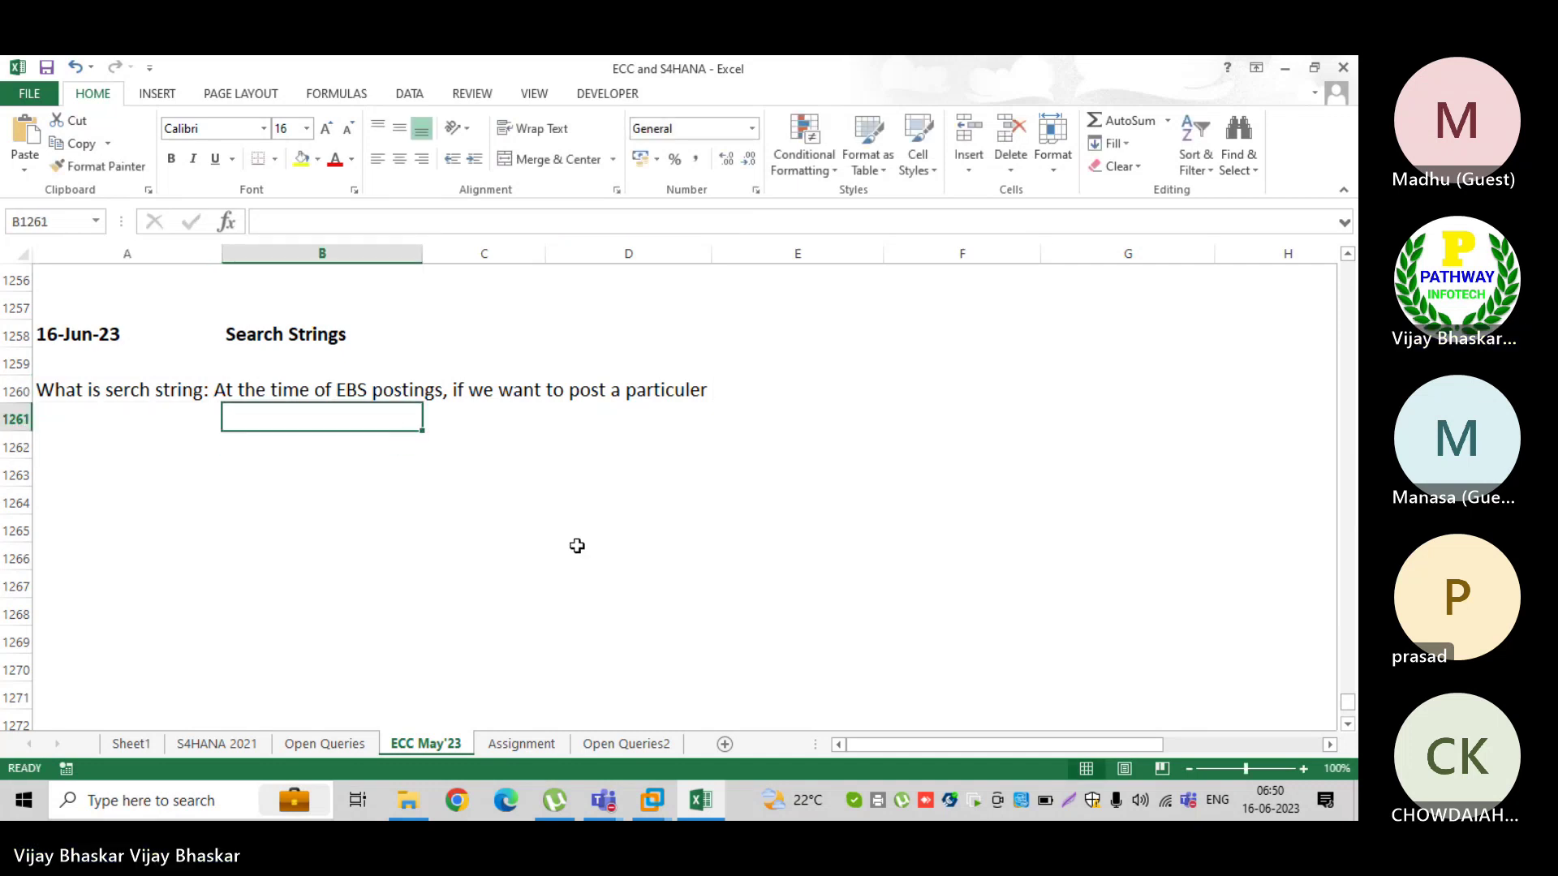
key("ctrl+c")
key("Escape")
key("ctrl+z")
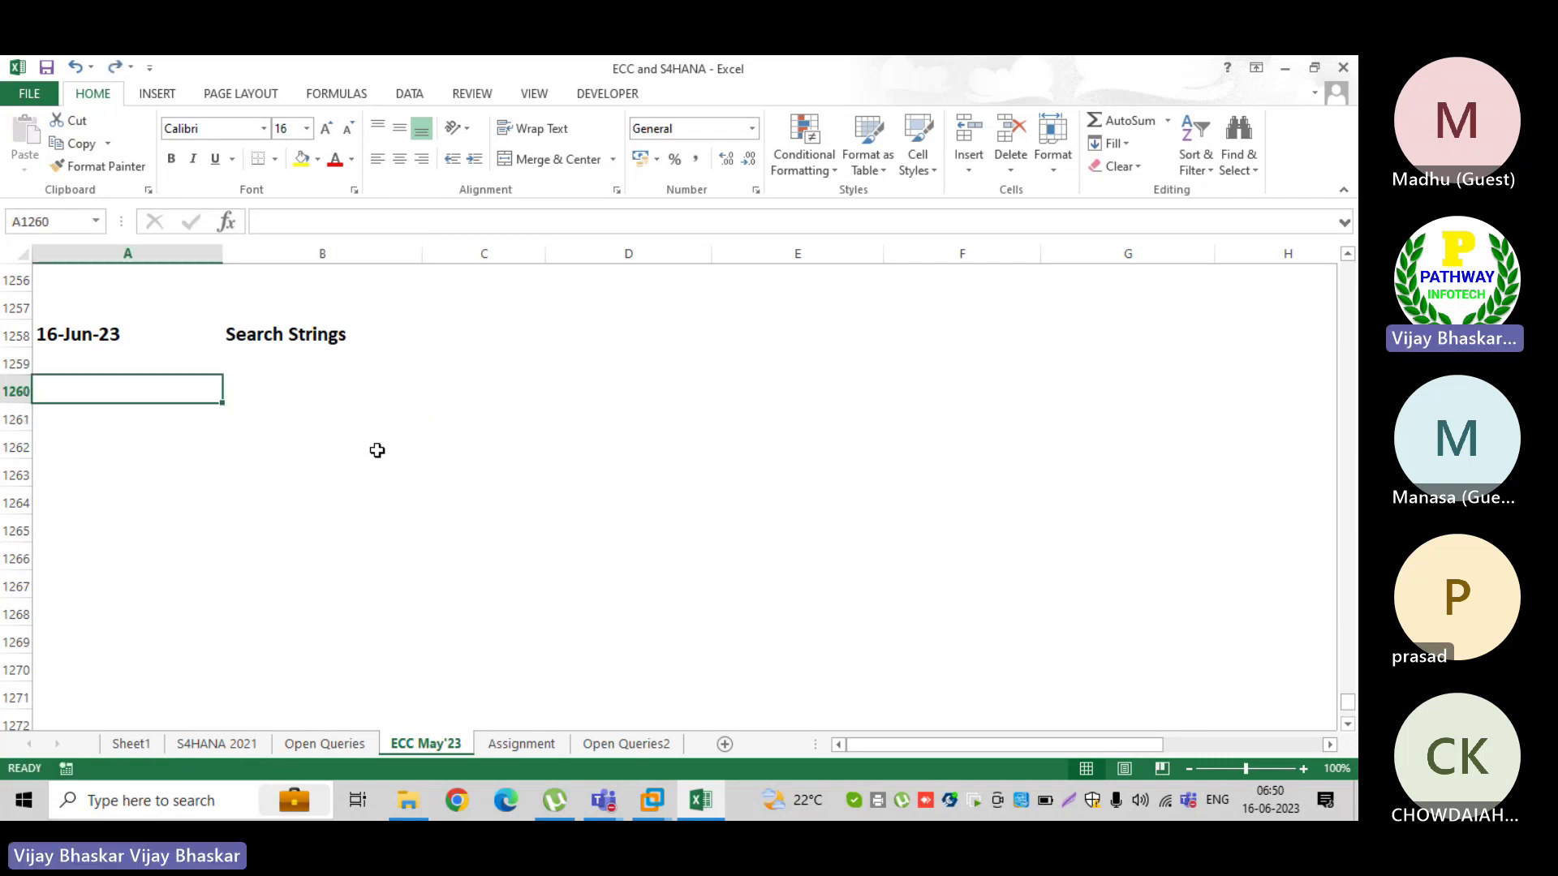
- Enter the question "What is seacr string" in cell A1260 below the Search Strings heading
type("Whar iu")
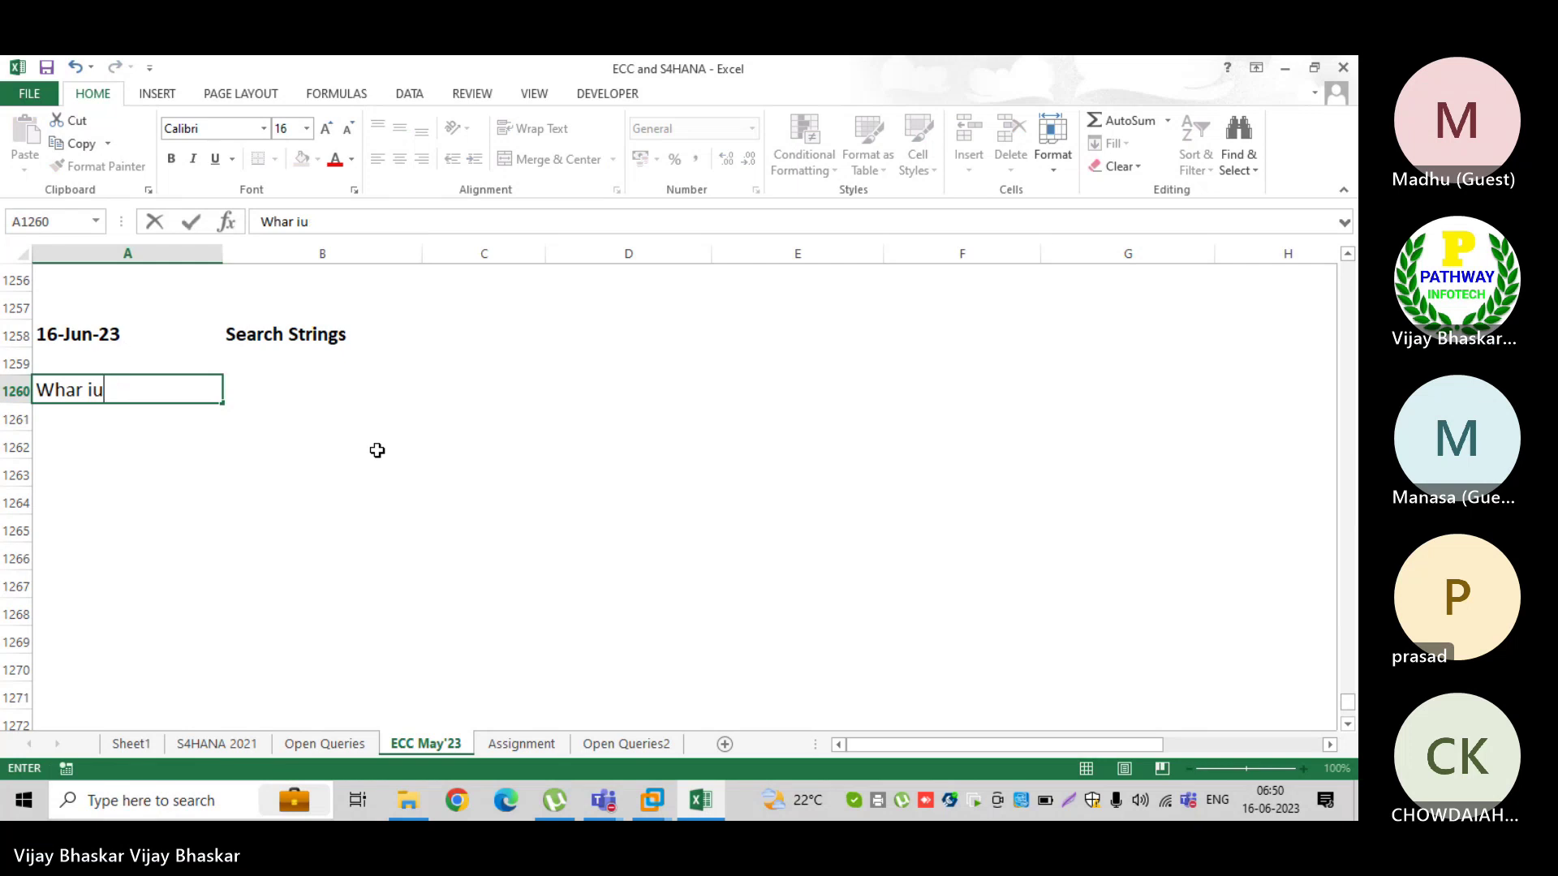
key("BackSpace")
key("BackSpace")
key("BackSpace")
key("BackSpace")
type("t is seacr sting")
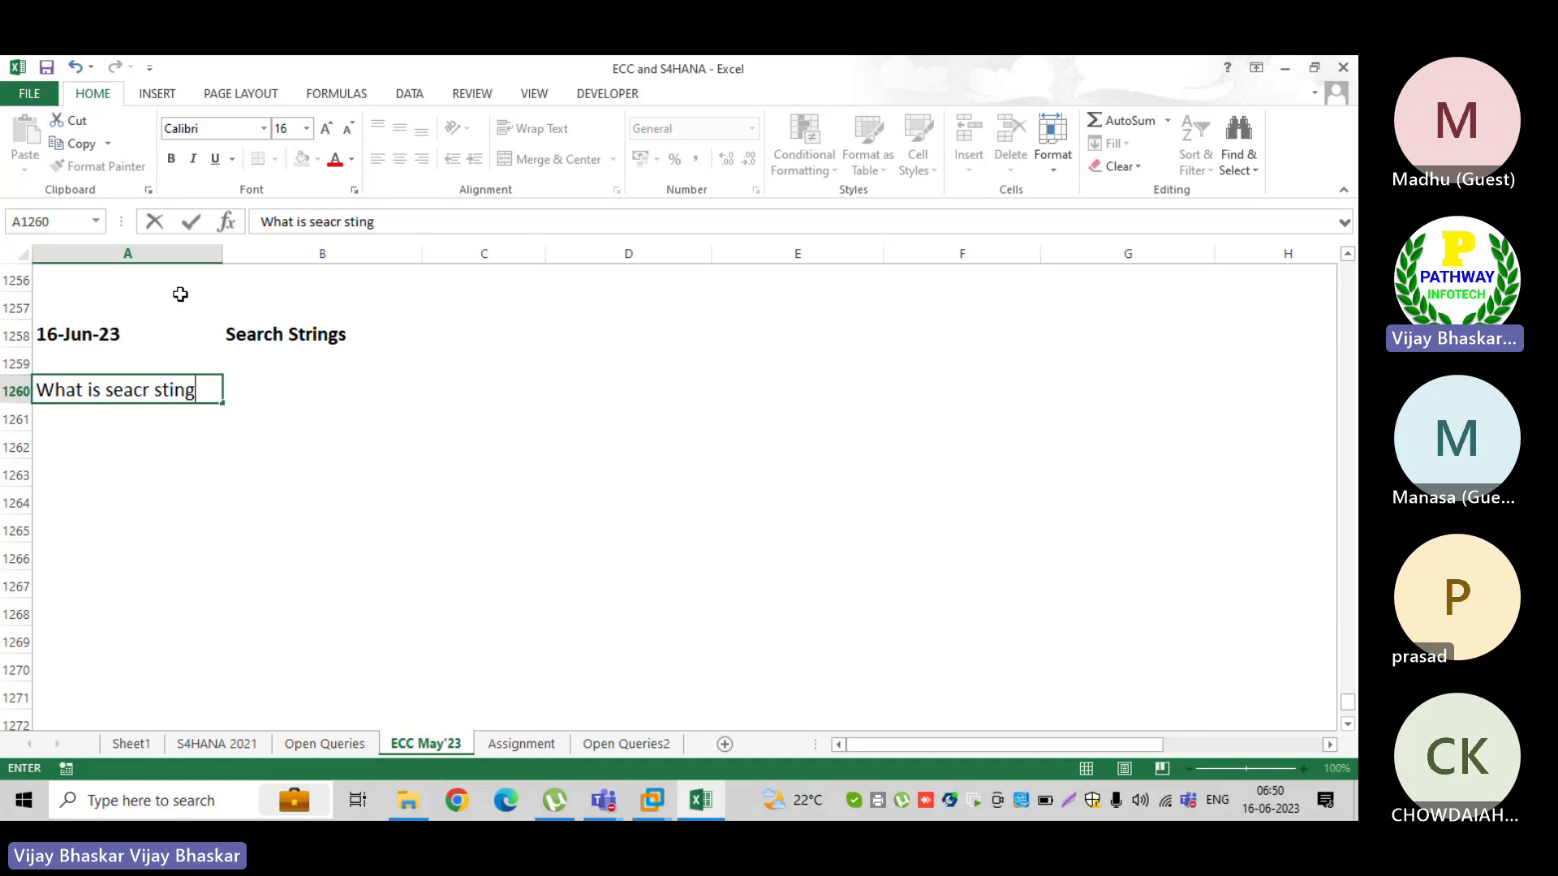
key("BackSpace")
key("BackSpace")
type("ring")
key("Return")
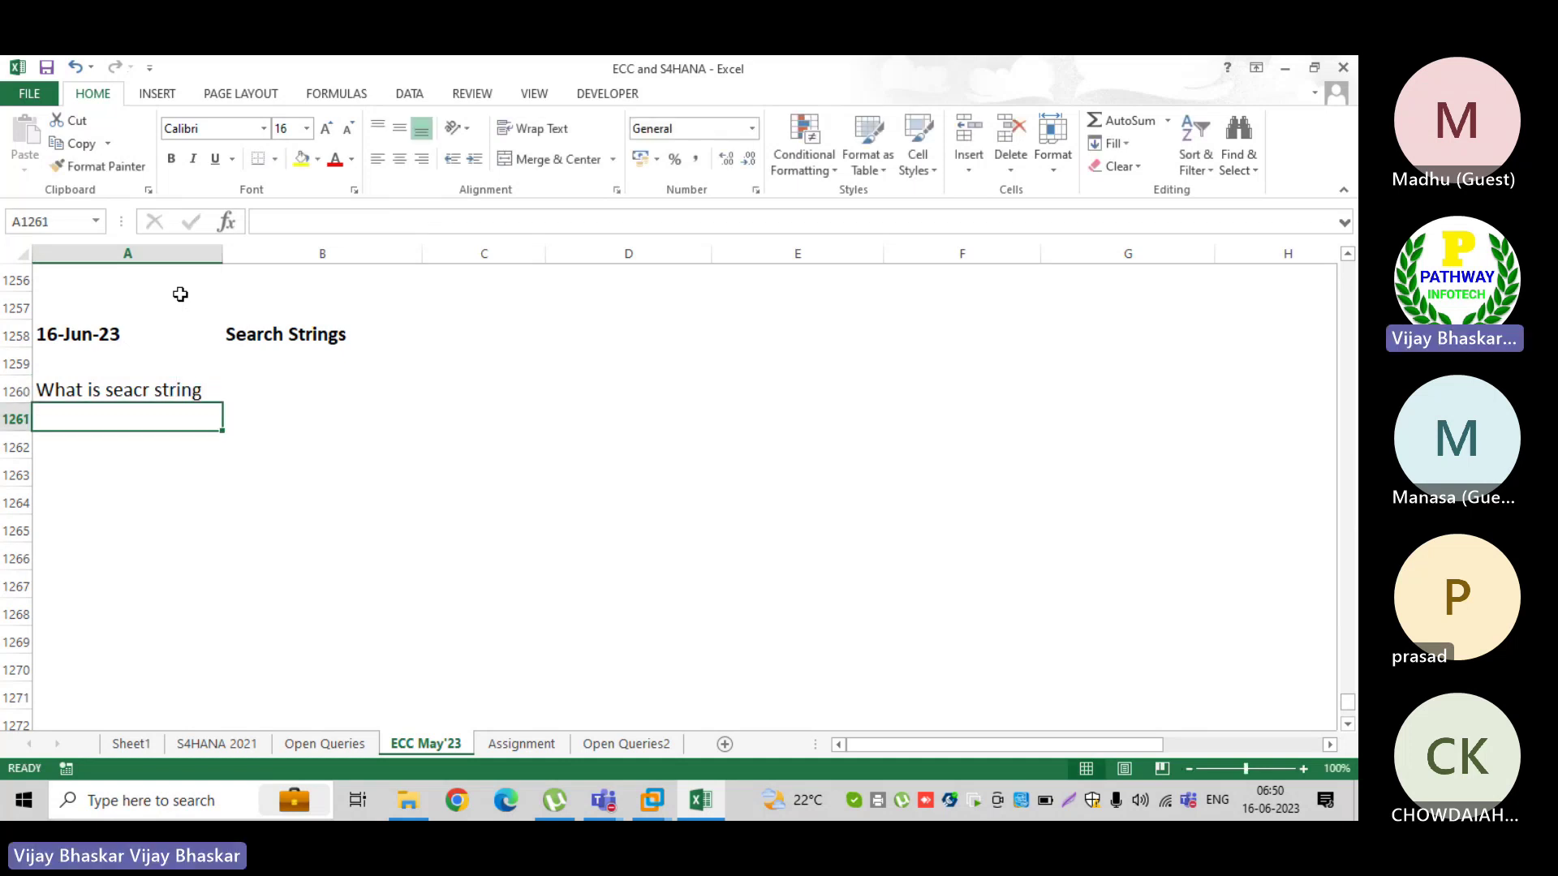
- Extend the question in cell A1260 with ": The search string can be used to determine the"
key("Up")
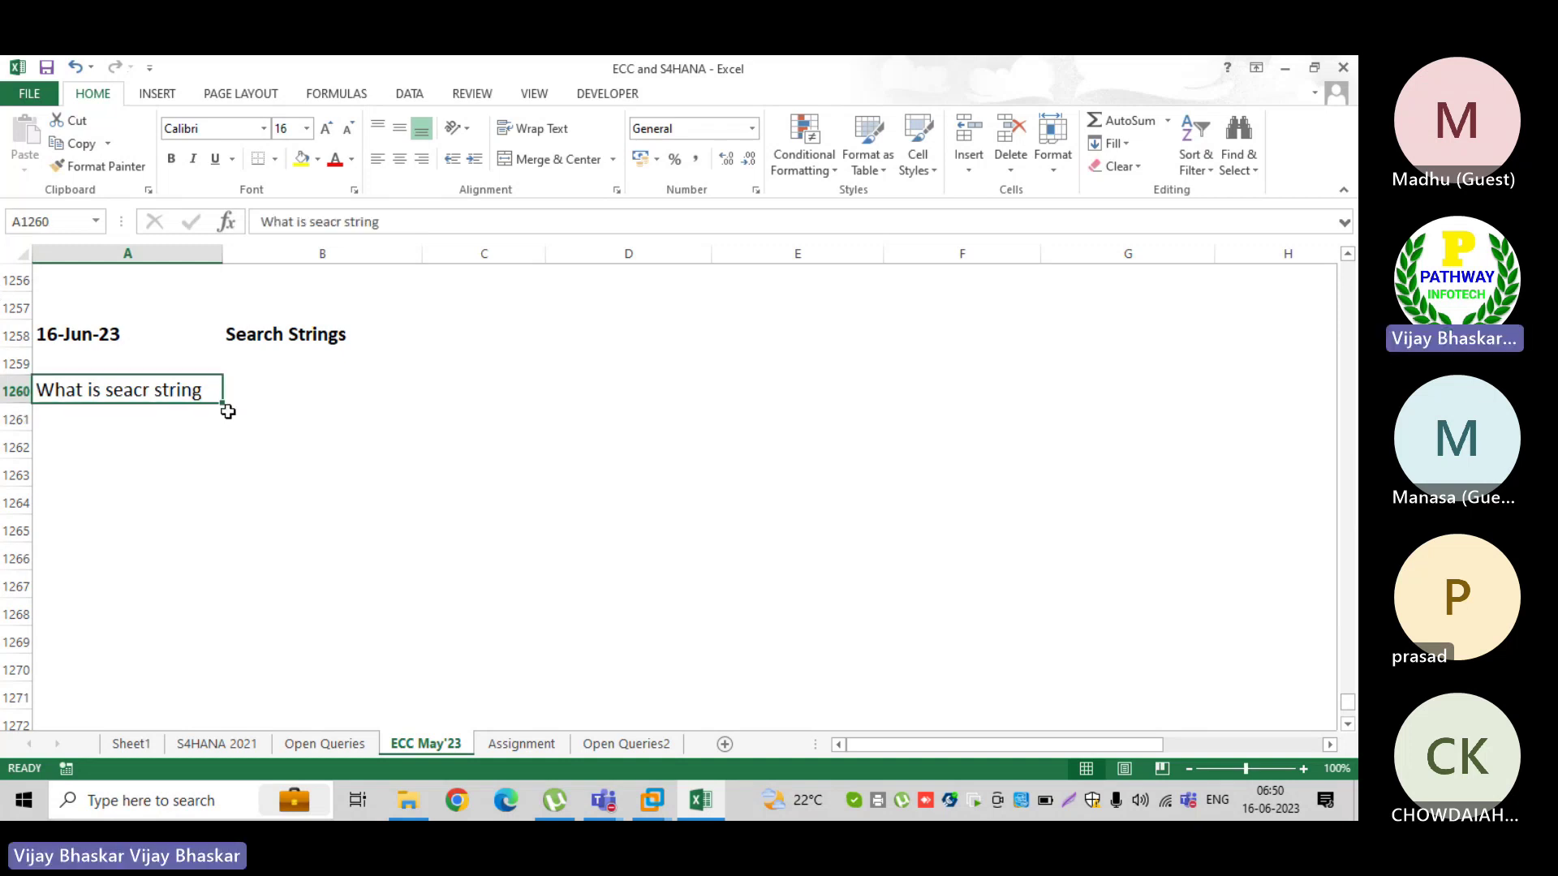
double_click(203, 391)
type(":")
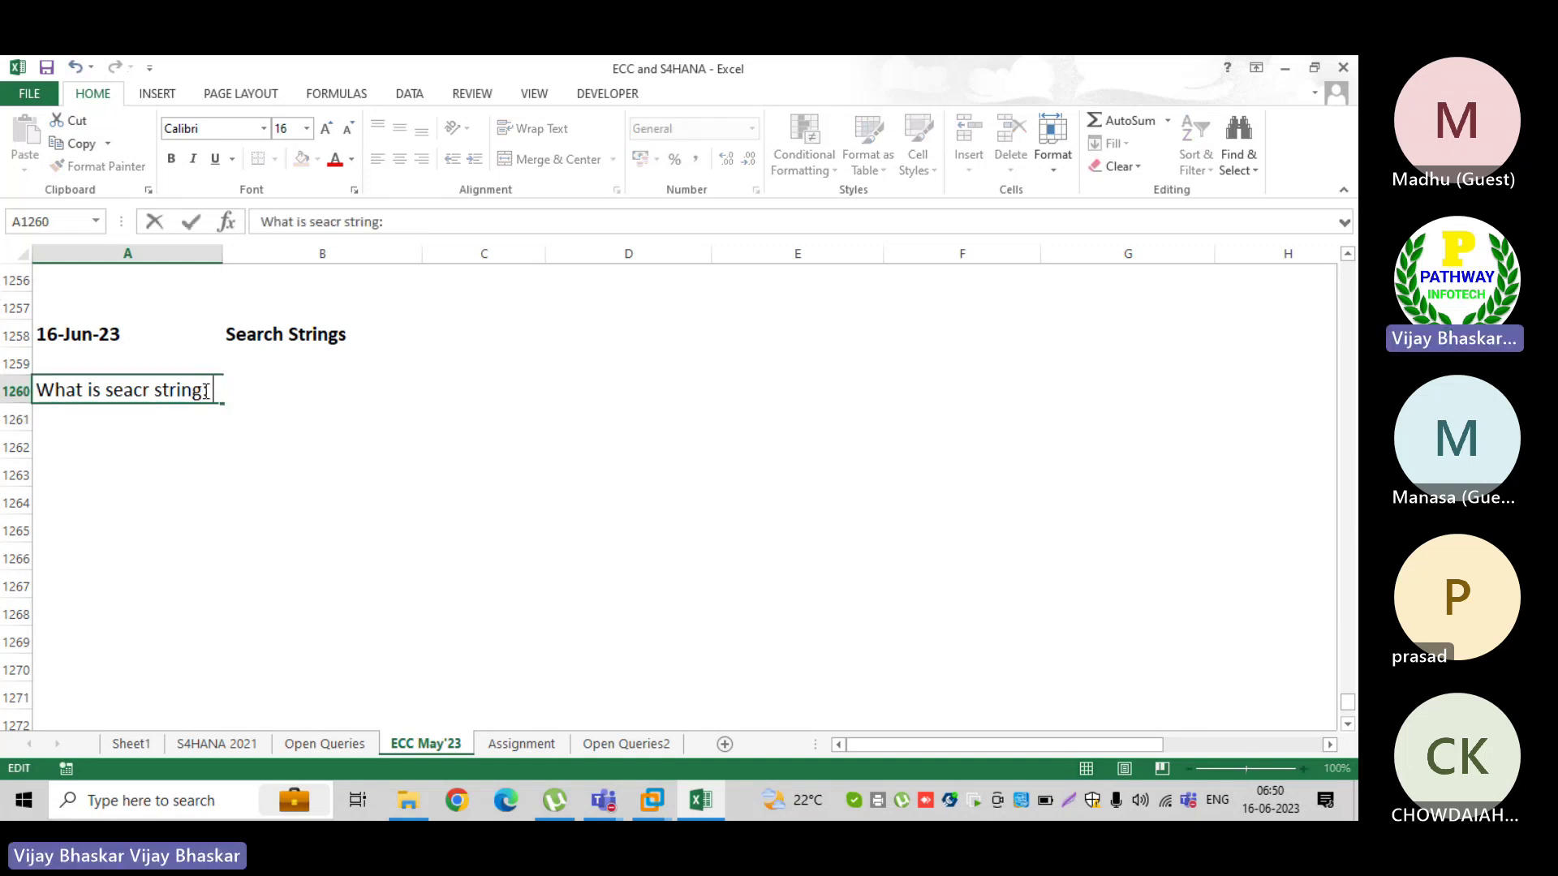
type(" The searzch")
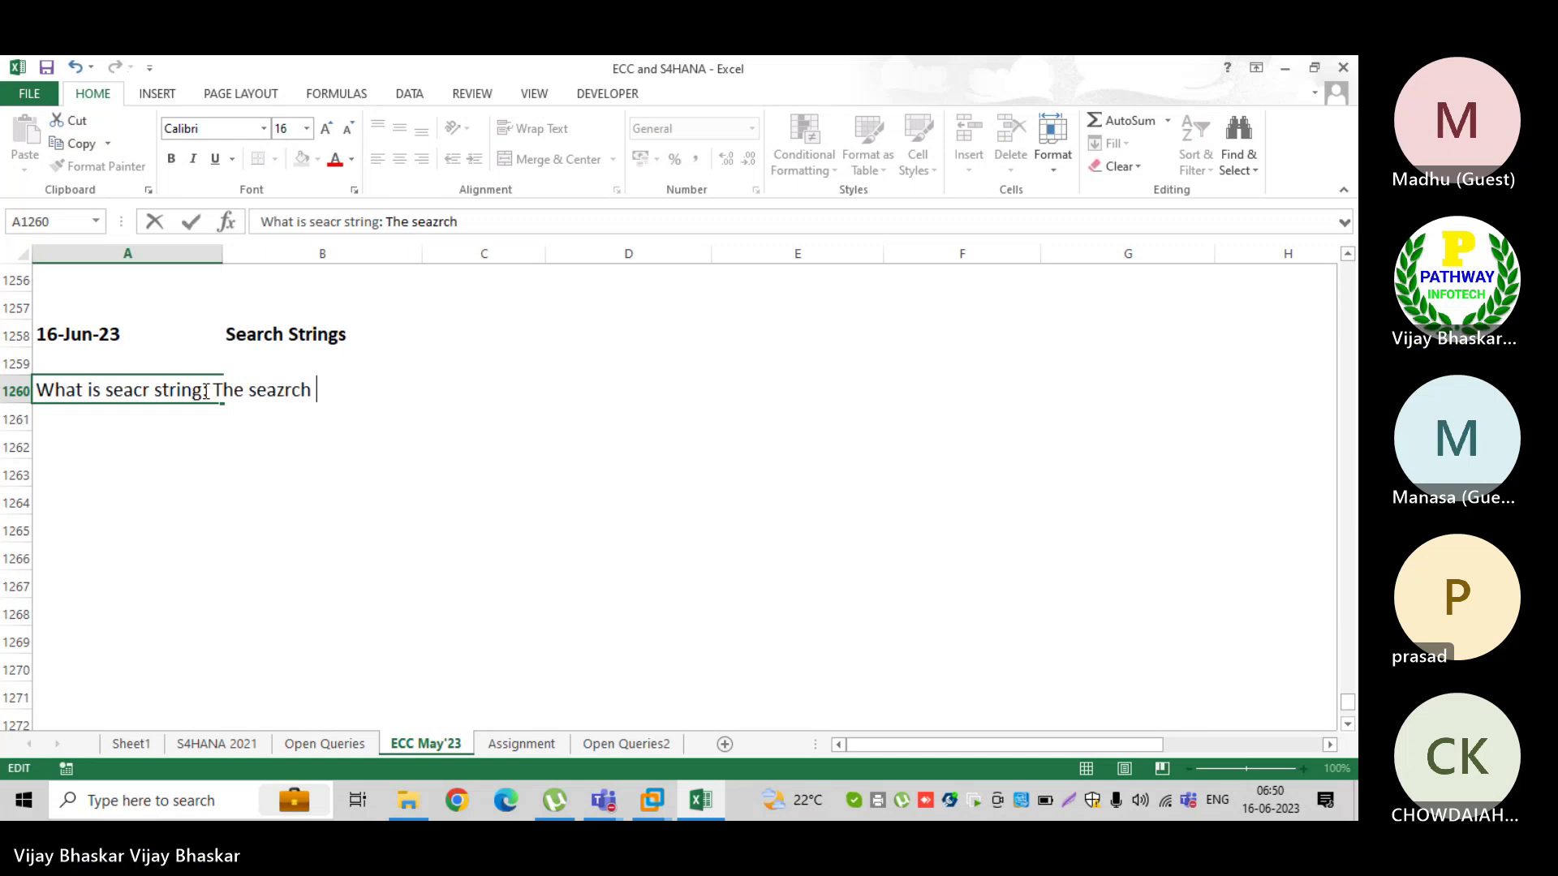
key("BackSpace")
key("BackSpace")
key("BackSpace")
key("BackSpace")
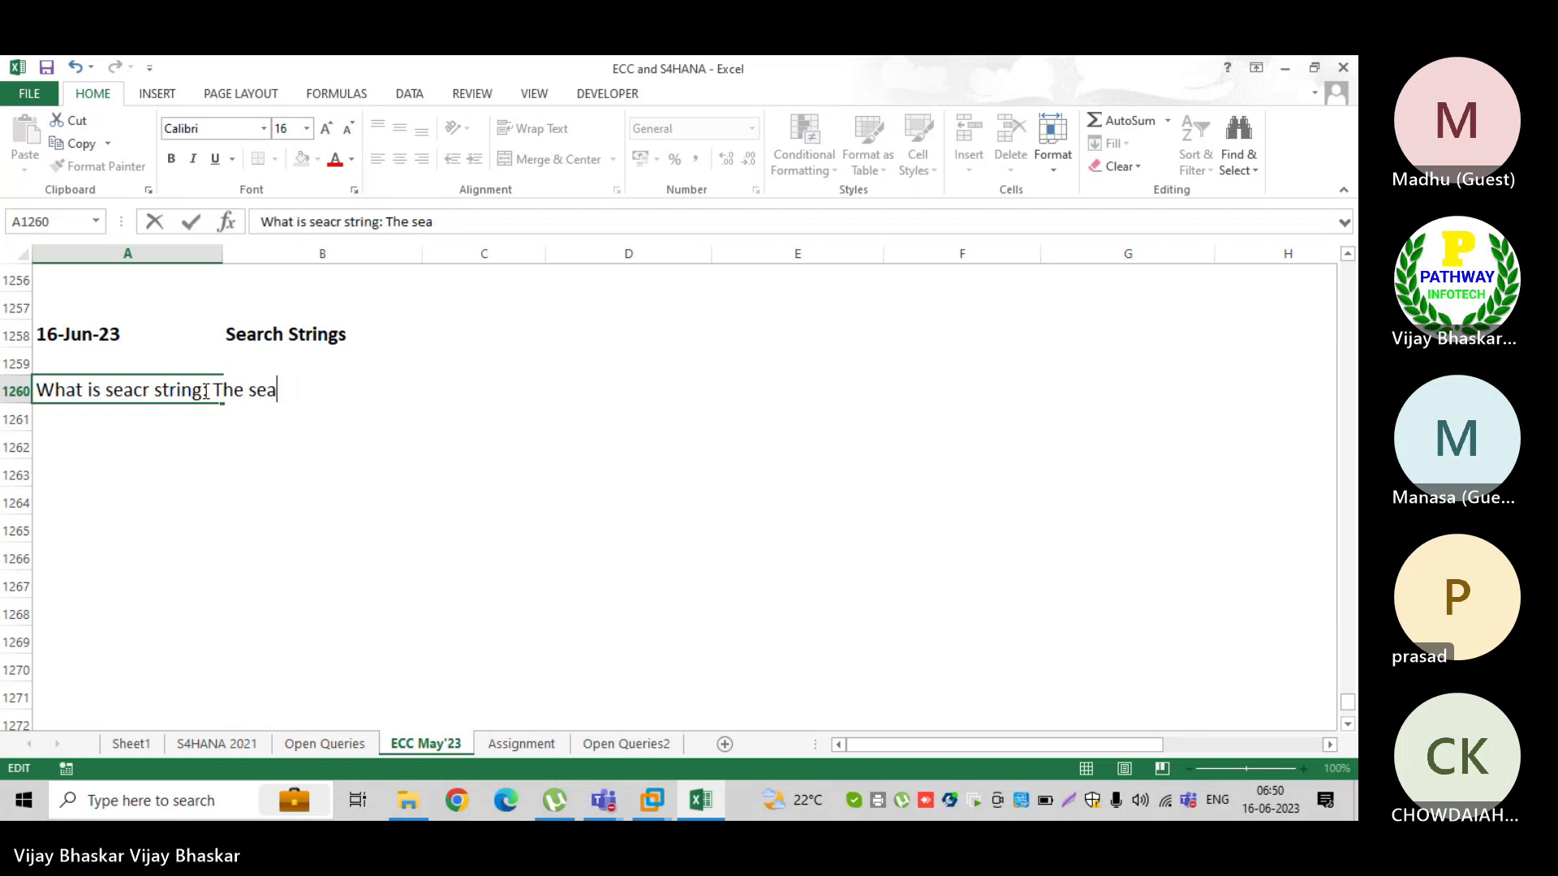
type("rch string c")
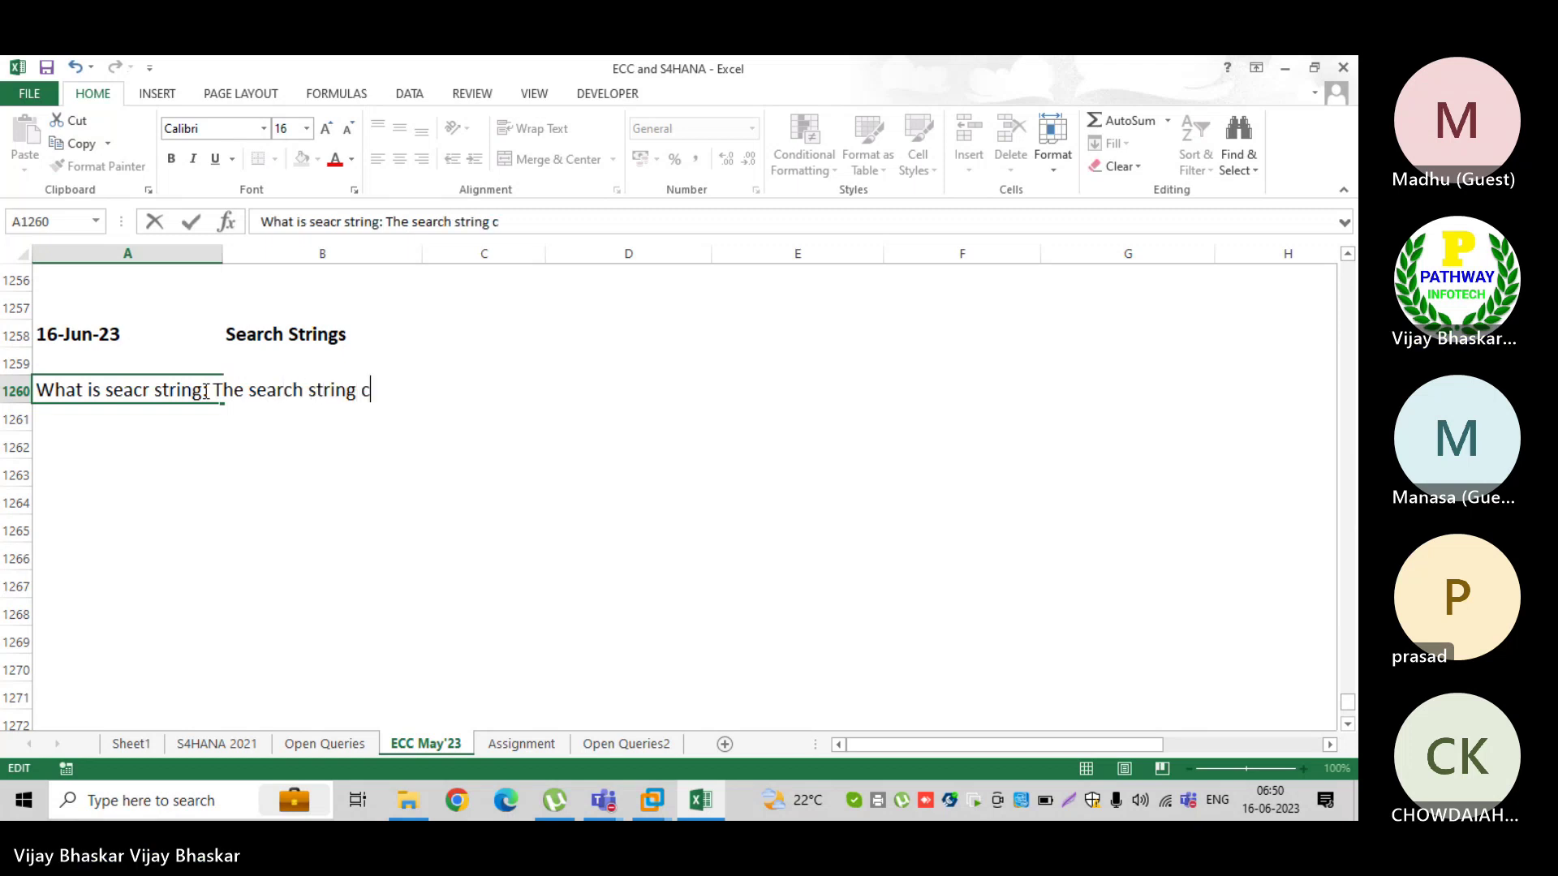
type("an be use")
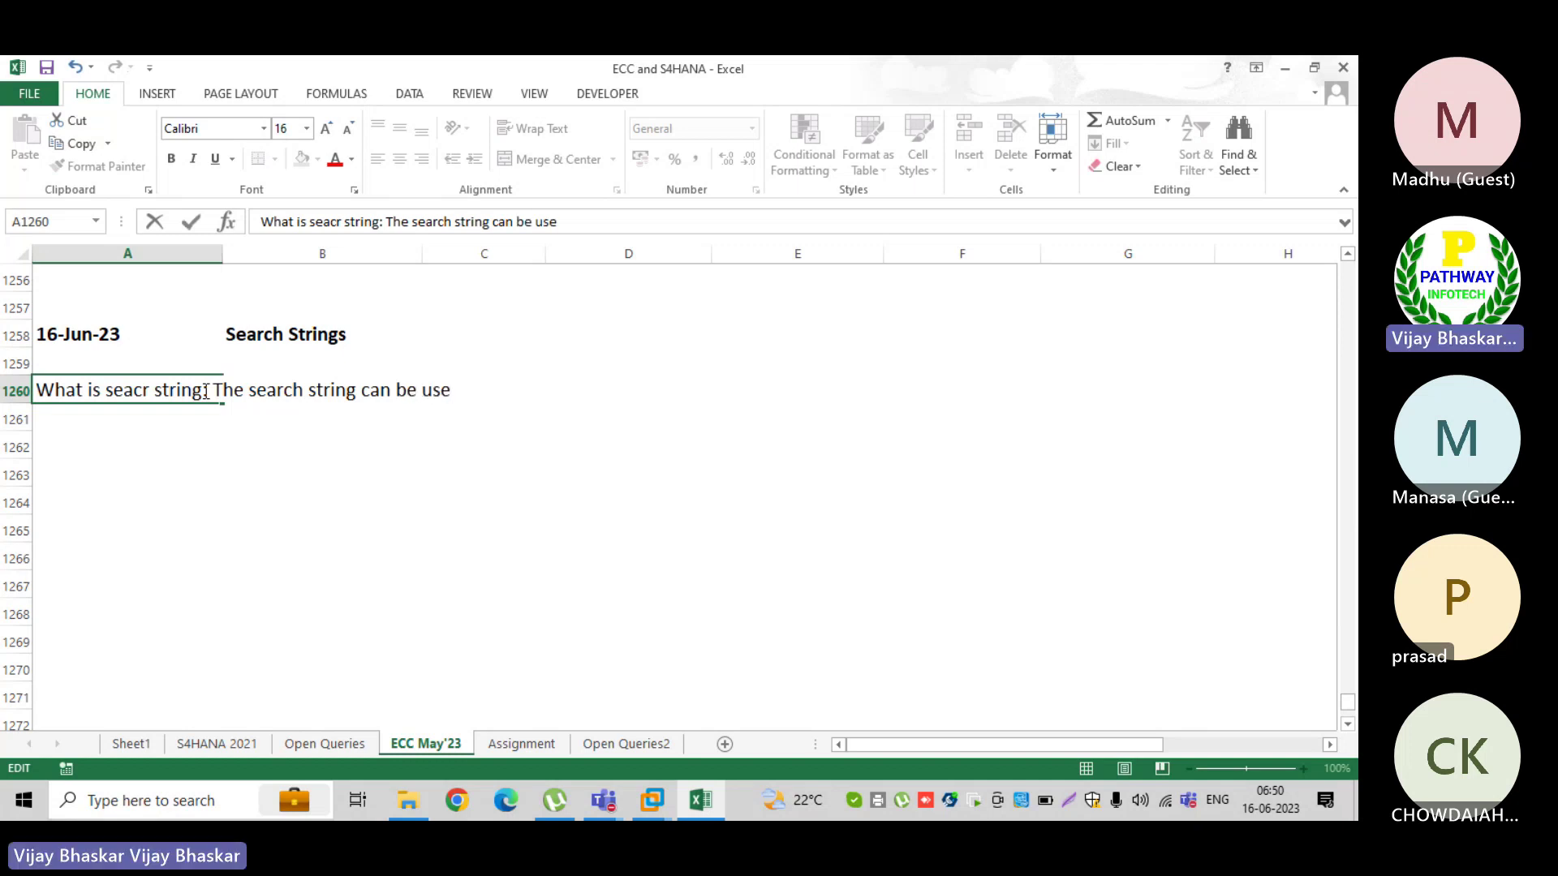
type("d to determine the")
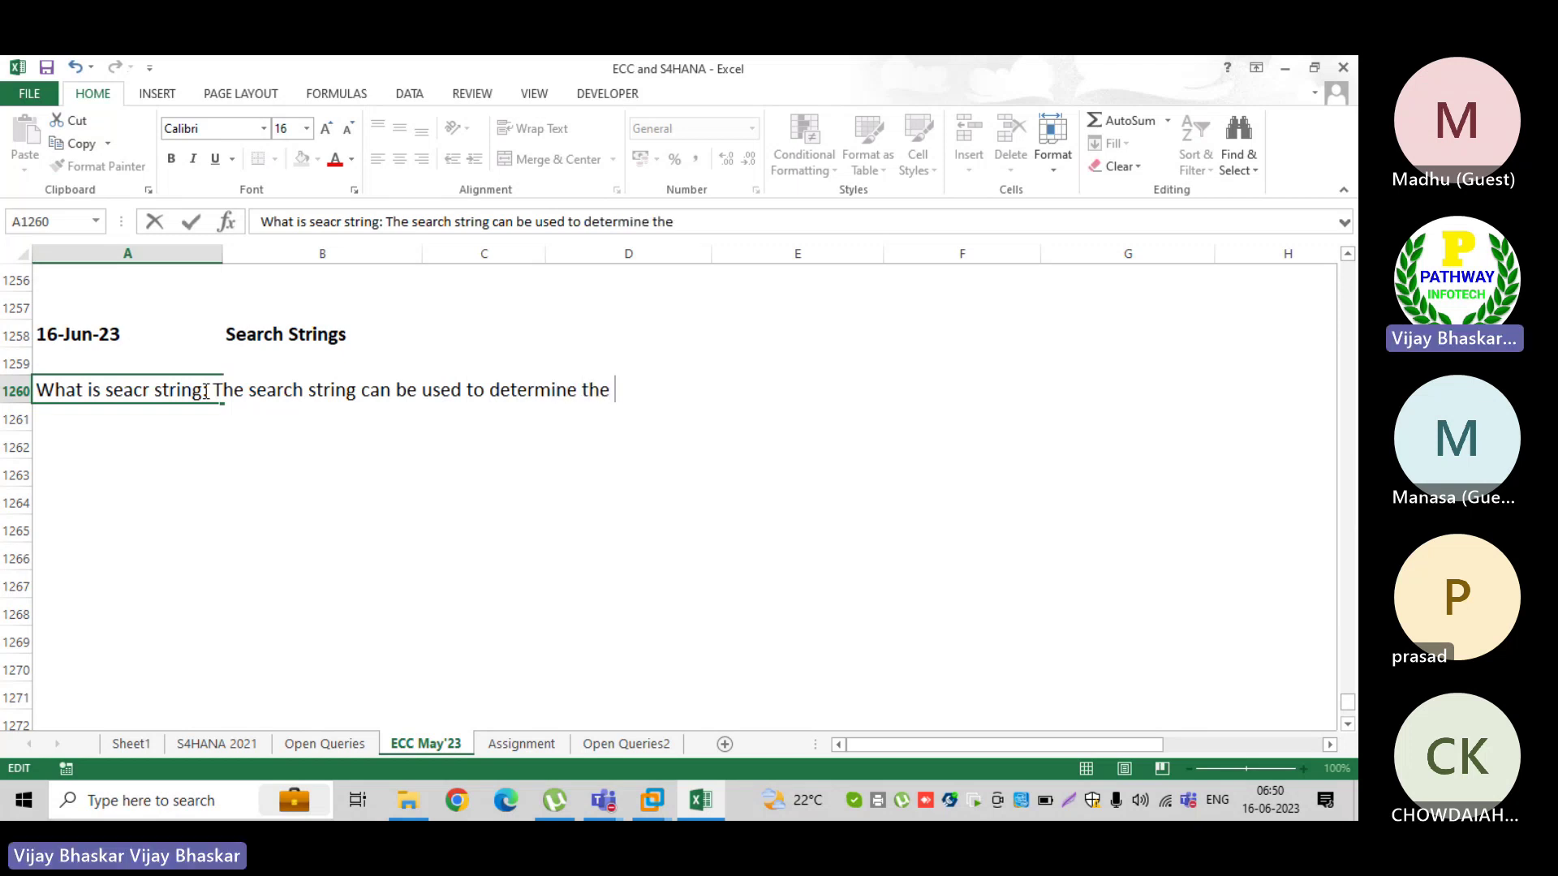
- Replace the trailing "the" in cell A1260 with "our own rules" and commit the entry
key("BackSpace")
key("BackSpace")
key("BackSpace")
key("BackSpace")
type("our ow")
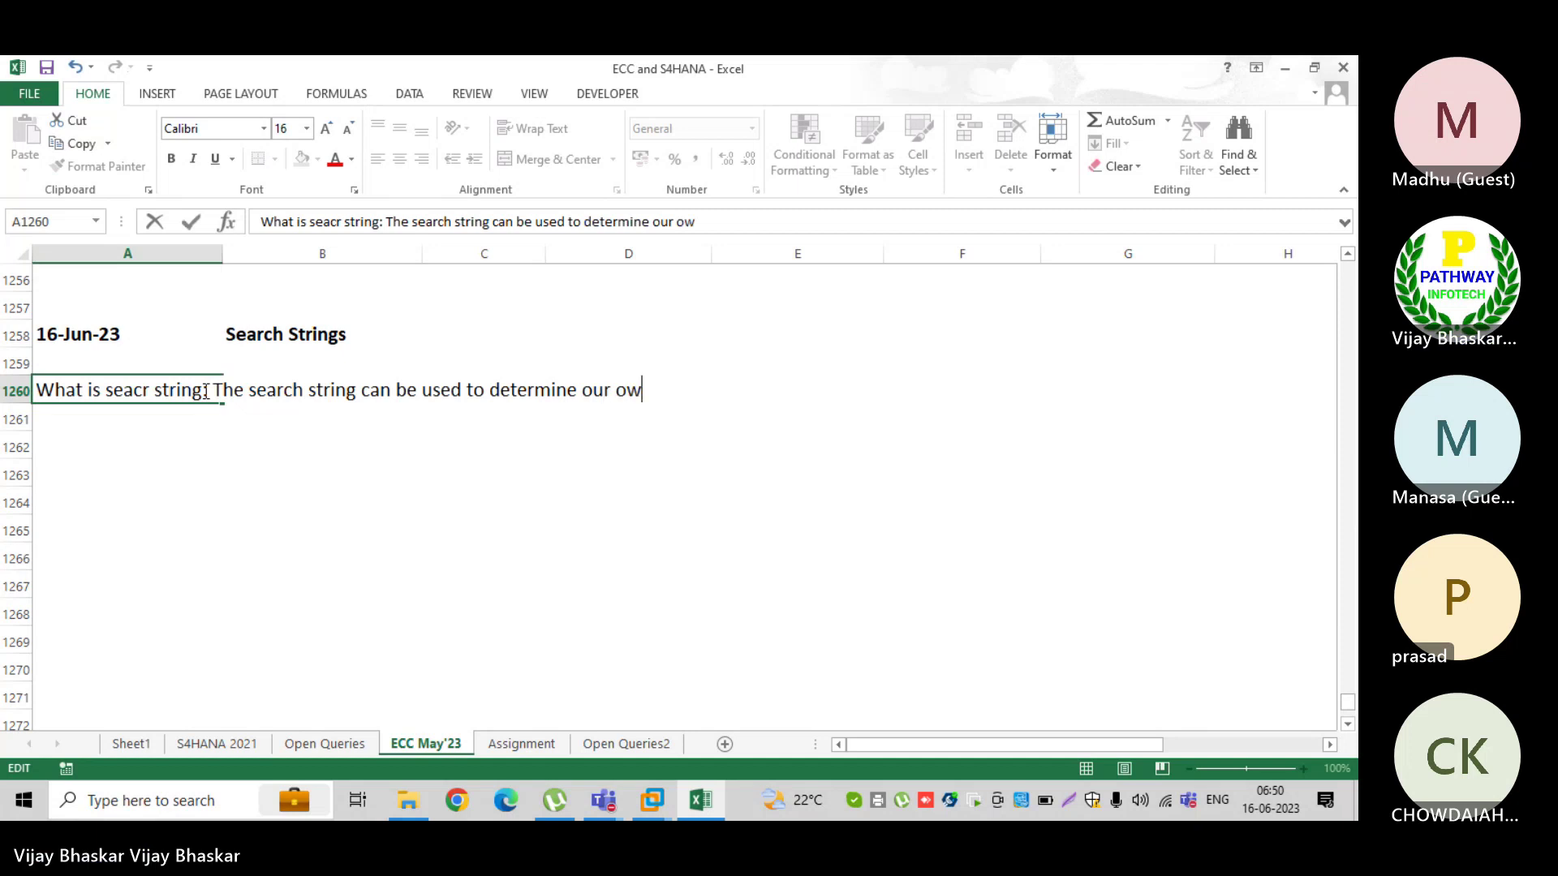
type("n riles")
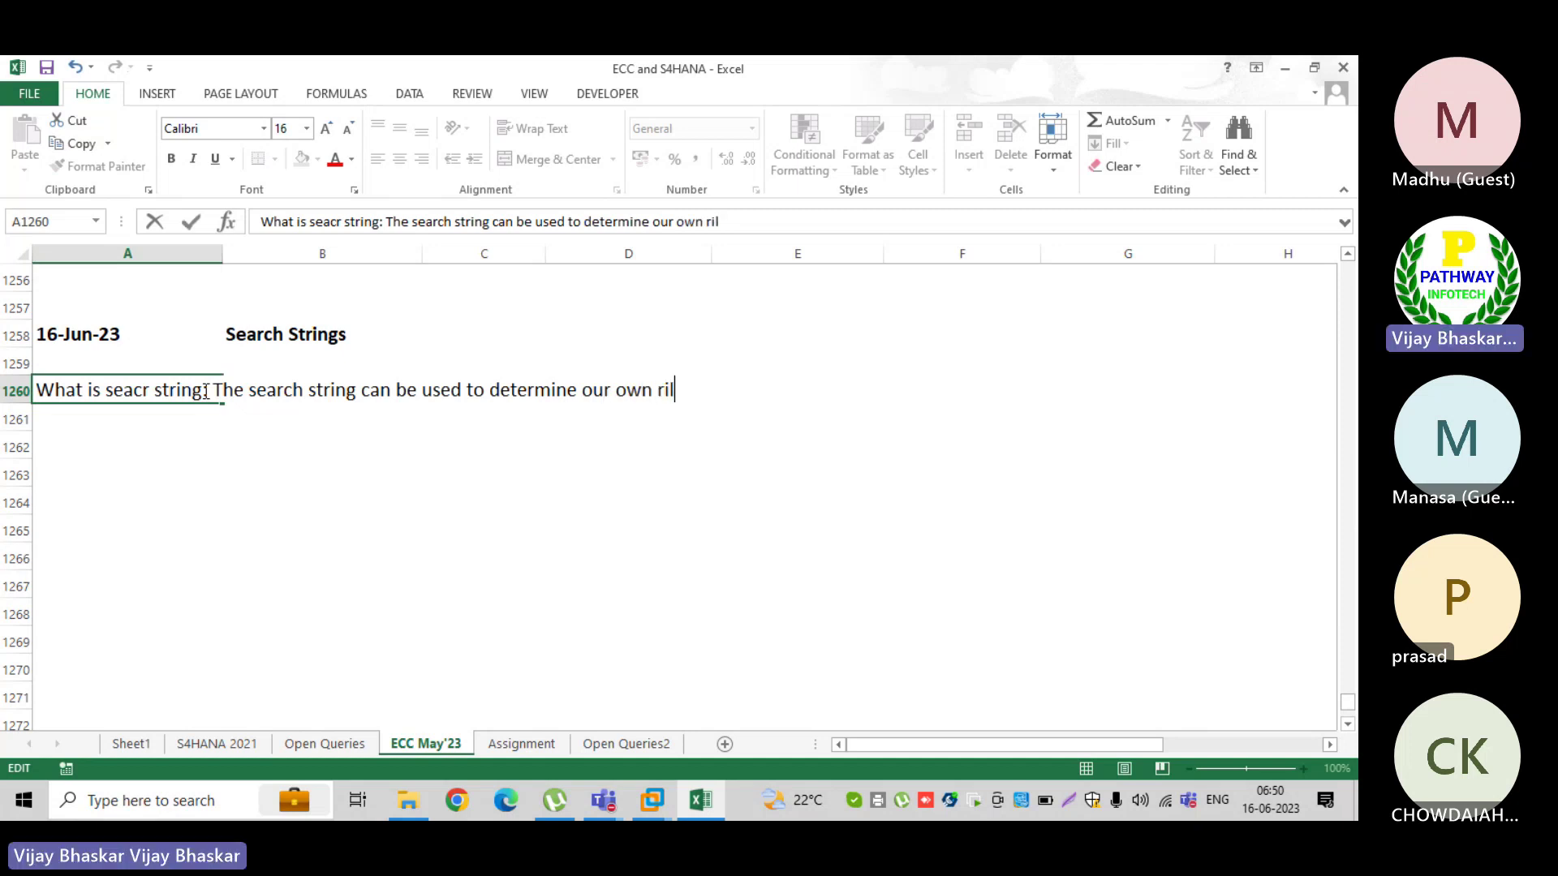
key("BackSpace")
key("BackSpace")
key("BackSpace")
key("BackSpace")
type("ules")
key("Return")
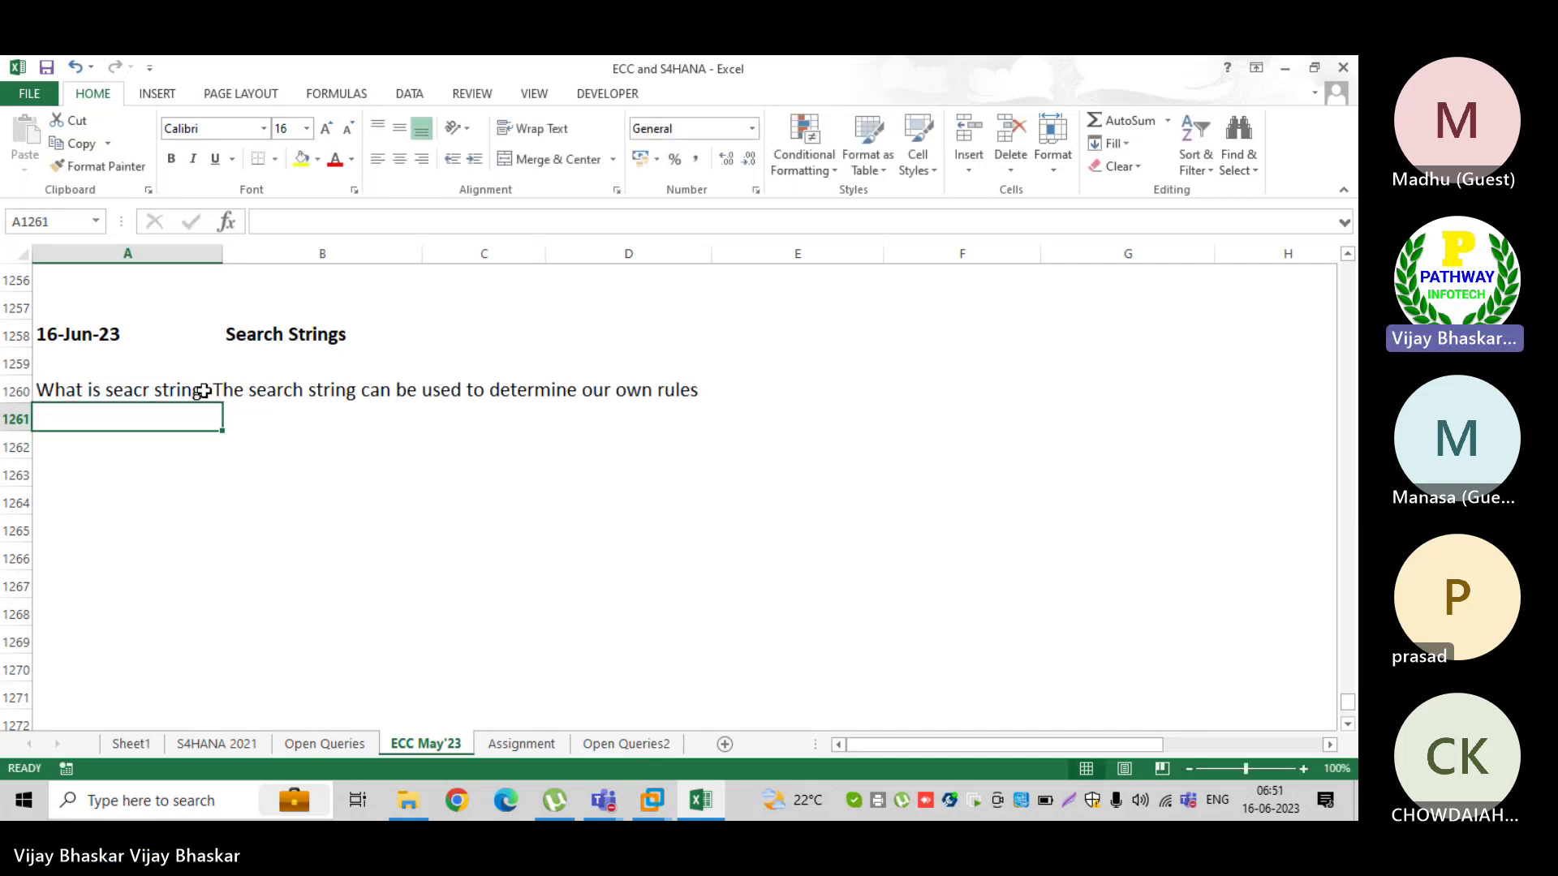
- Make only the lead-in "What is seacr string:" in cell A1260 bold
left_click(210, 390)
double_click(212, 390)
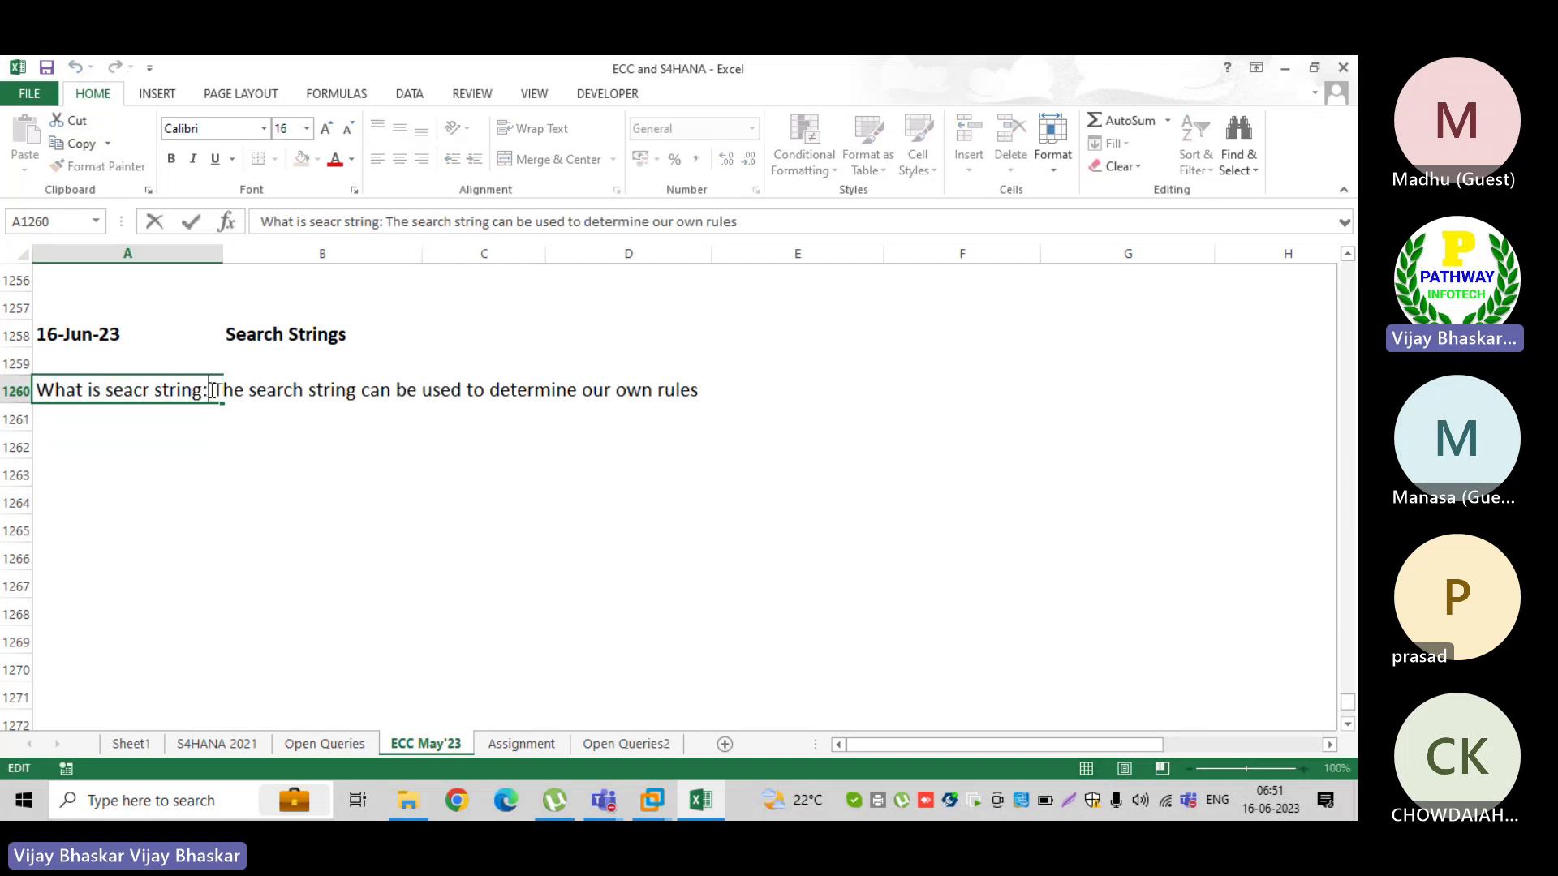
key("shift+Home")
key("ctrl+b")
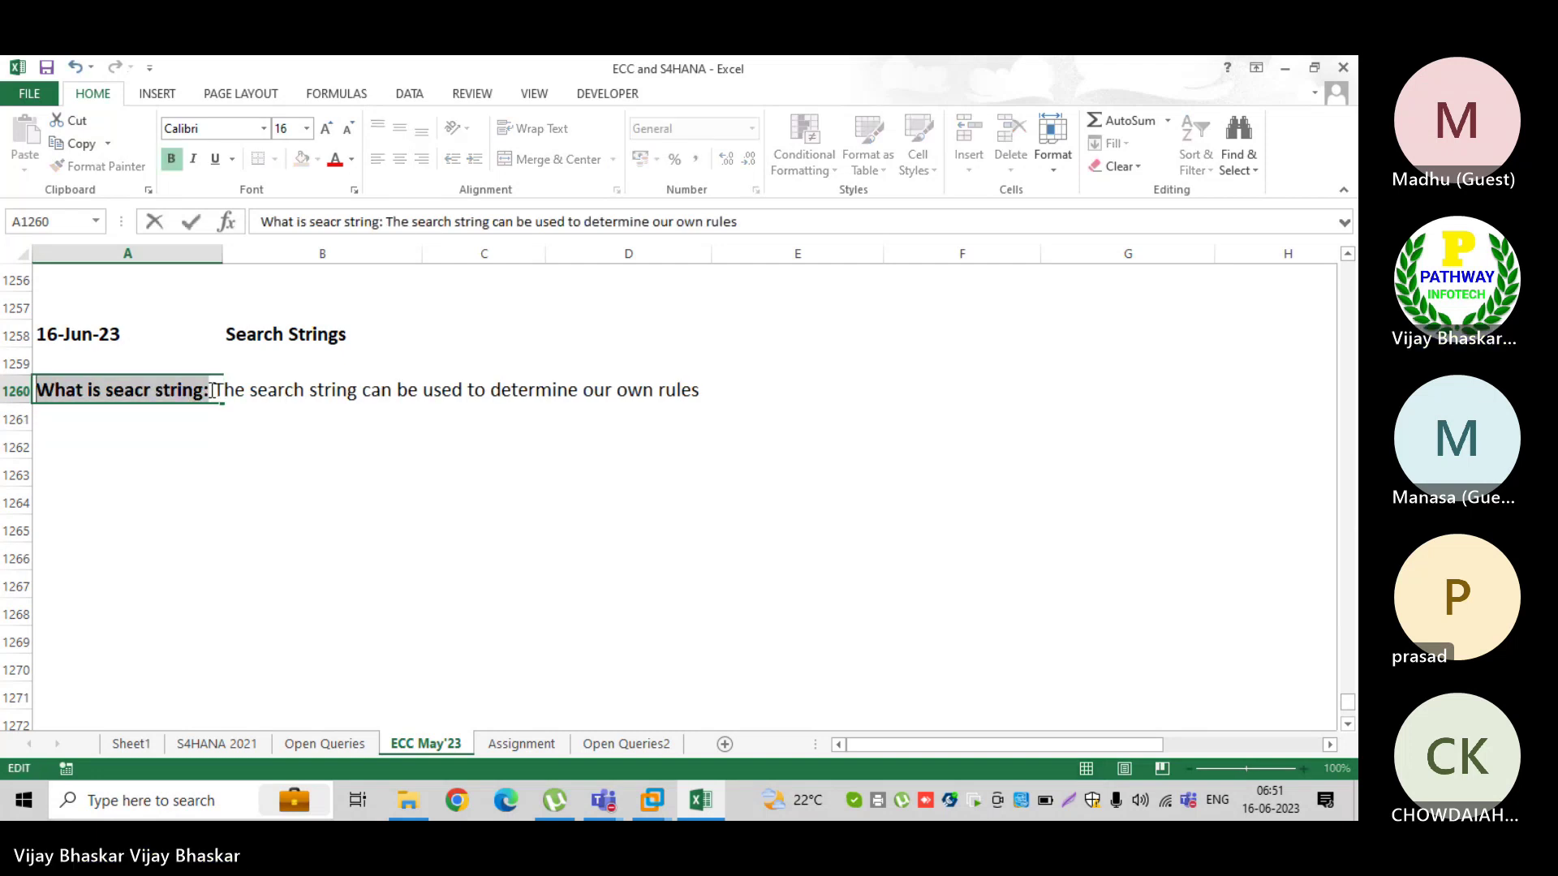
key("Return")
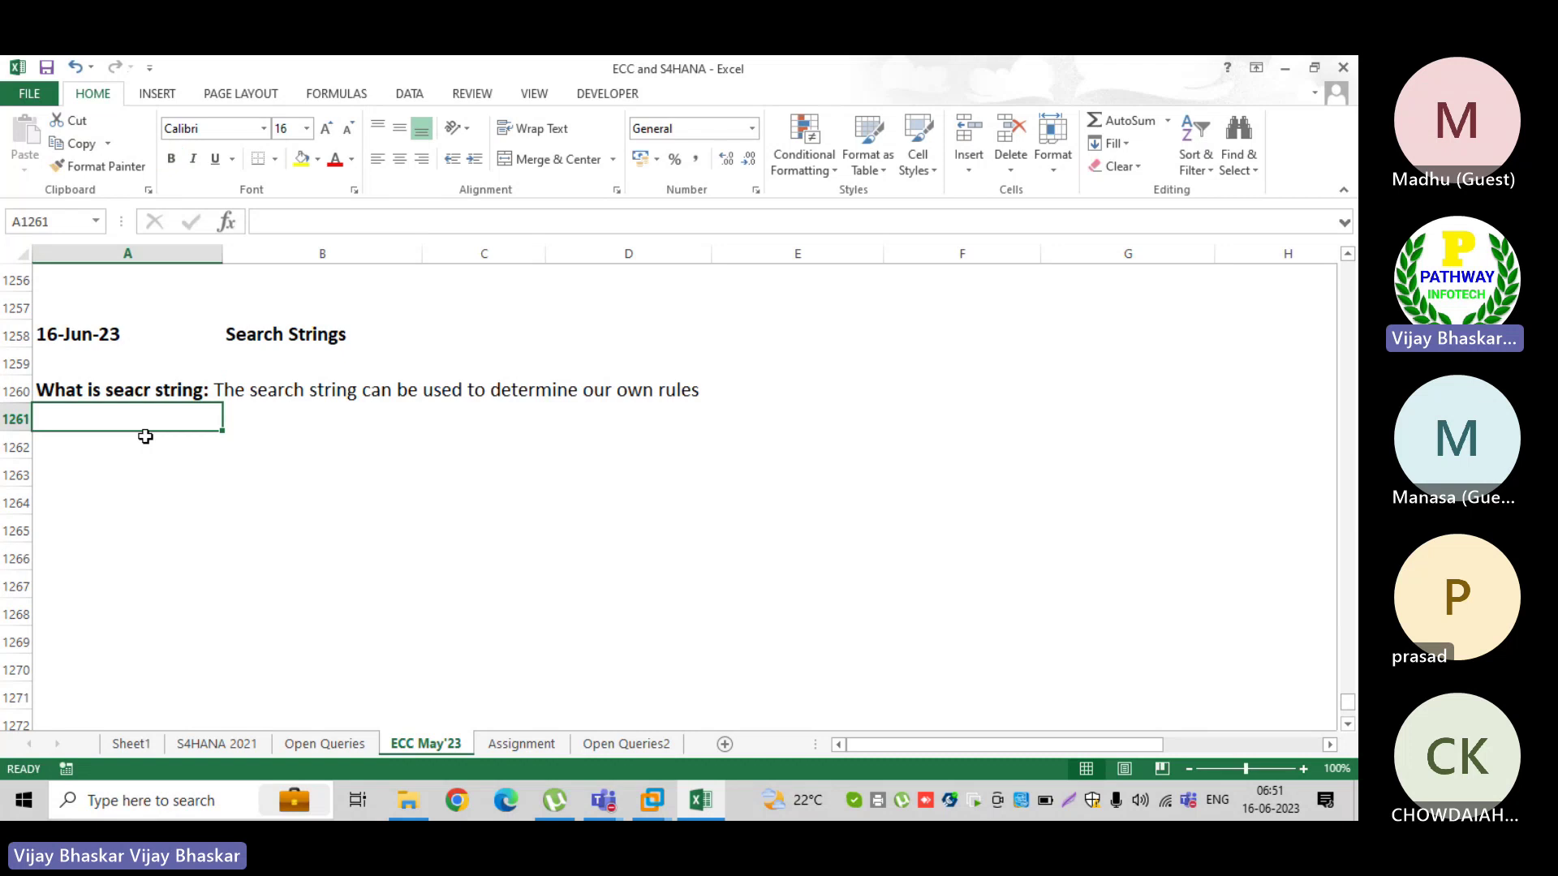
- Write "Note: The serch sting can be defined only for line number 88" in cell A1261
type("Note:")
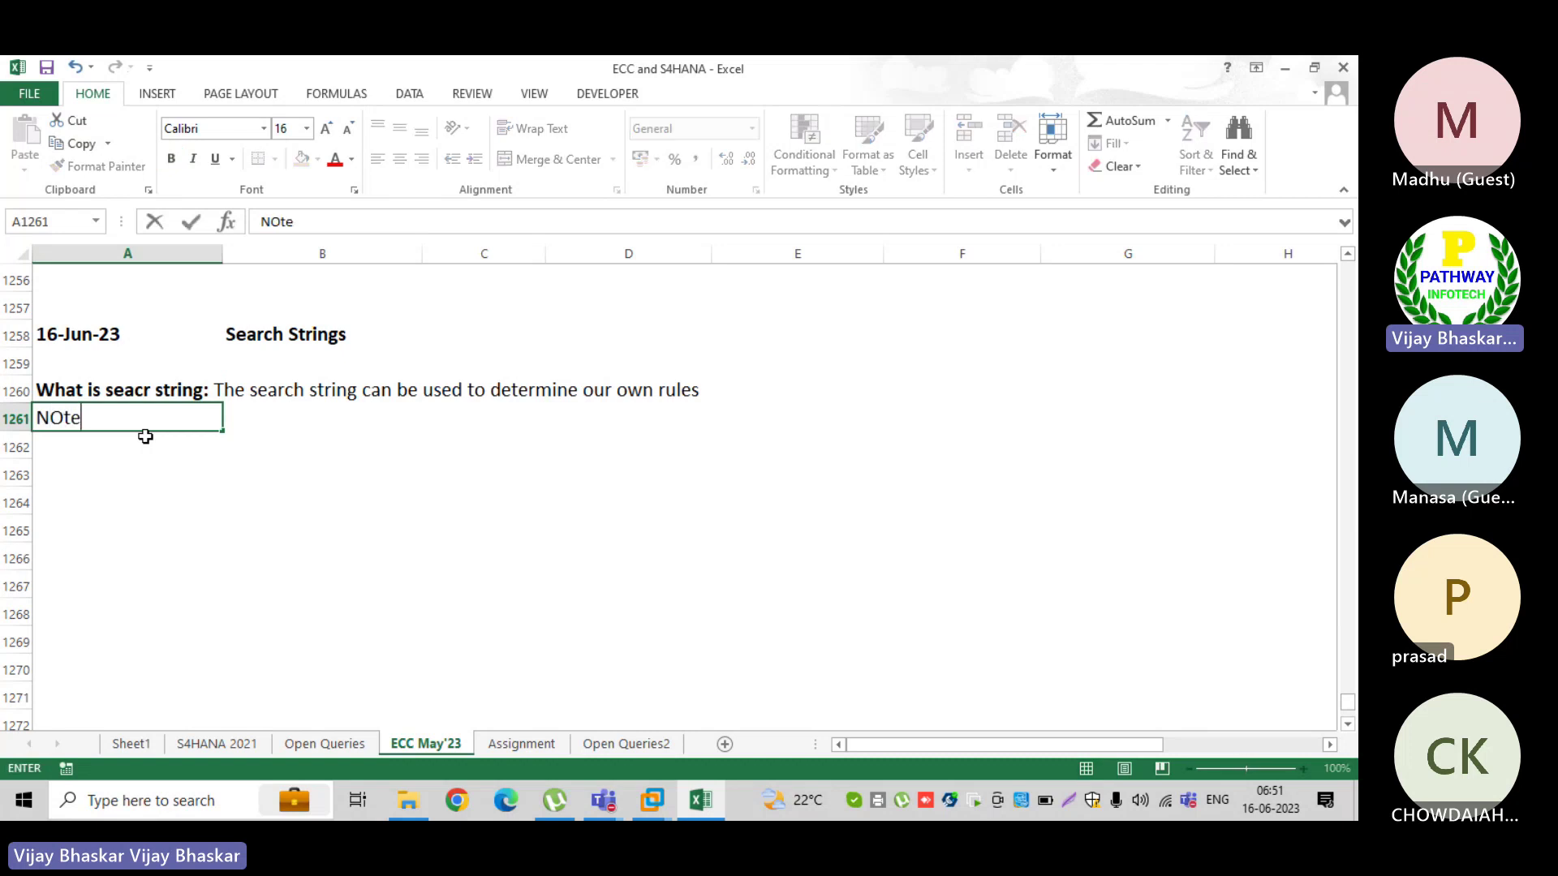
type(" The ")
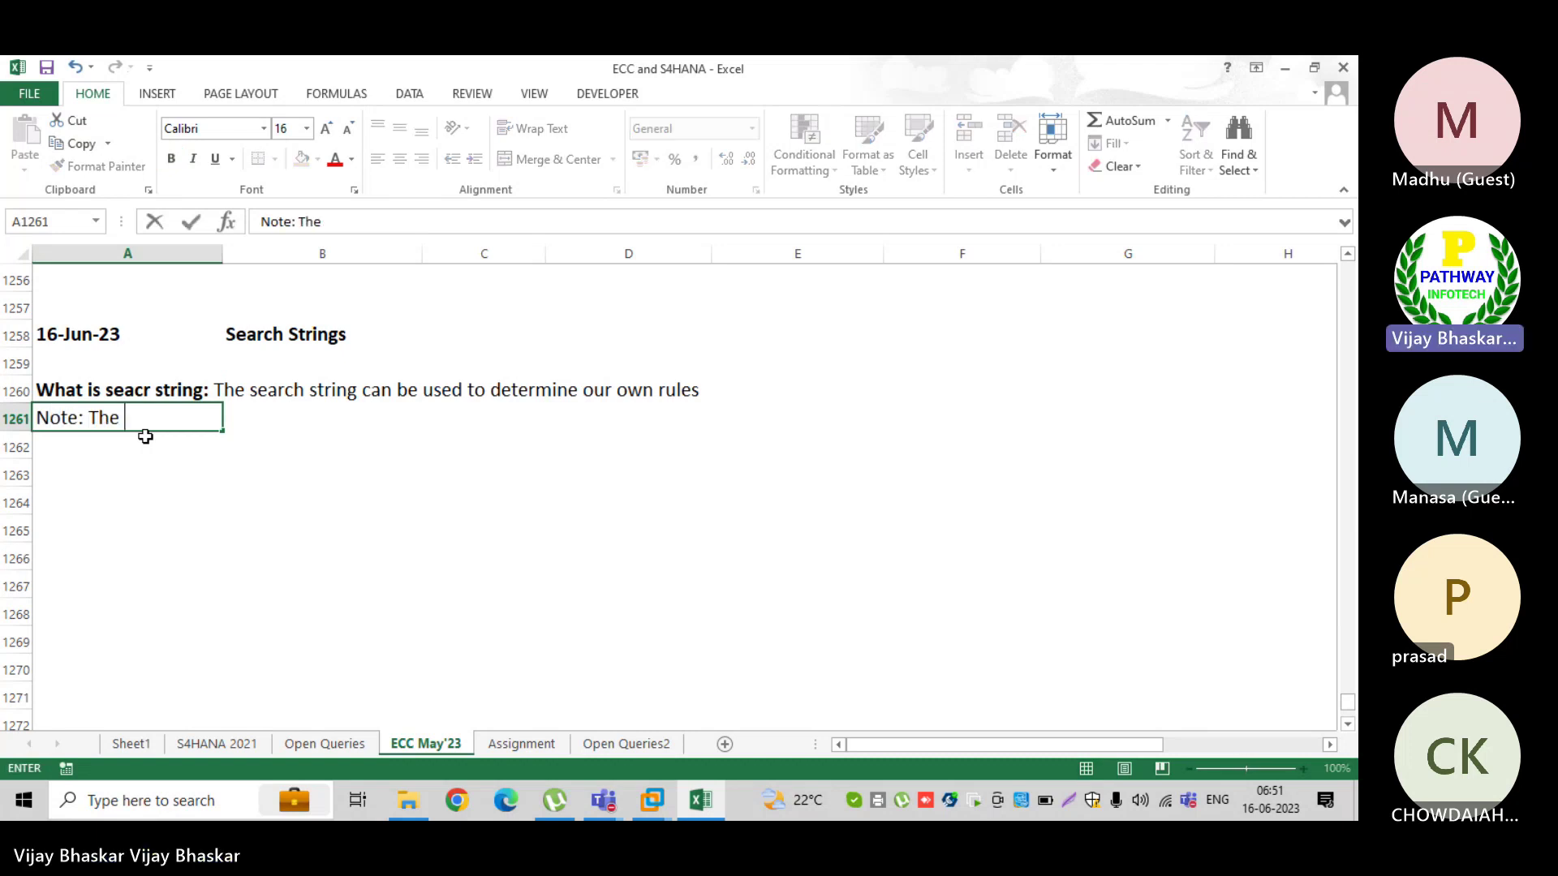
type("serch sti")
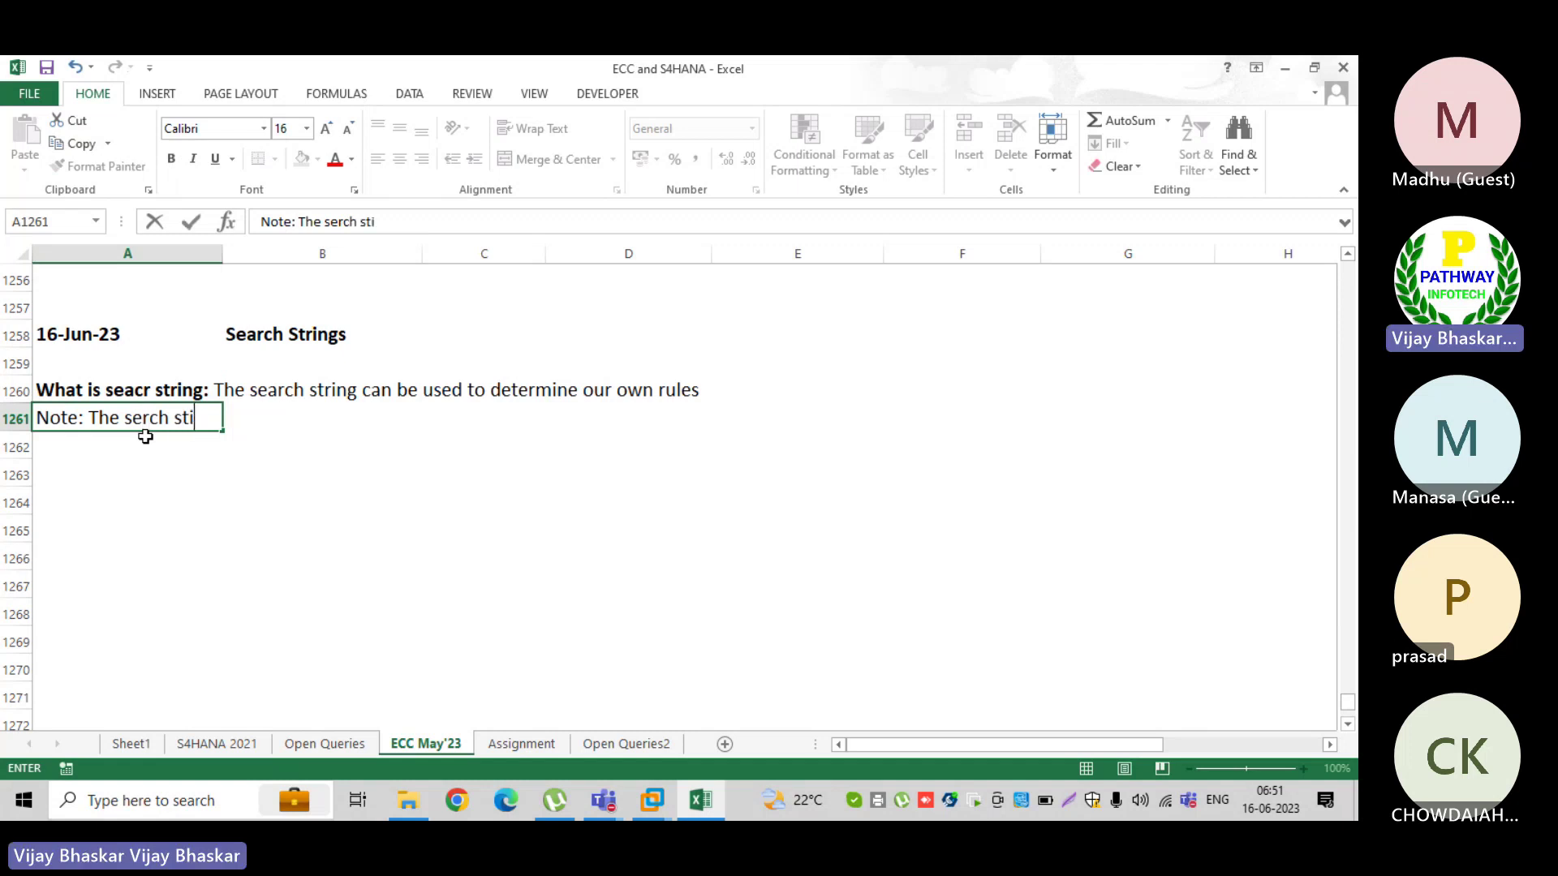
type("ng can eb")
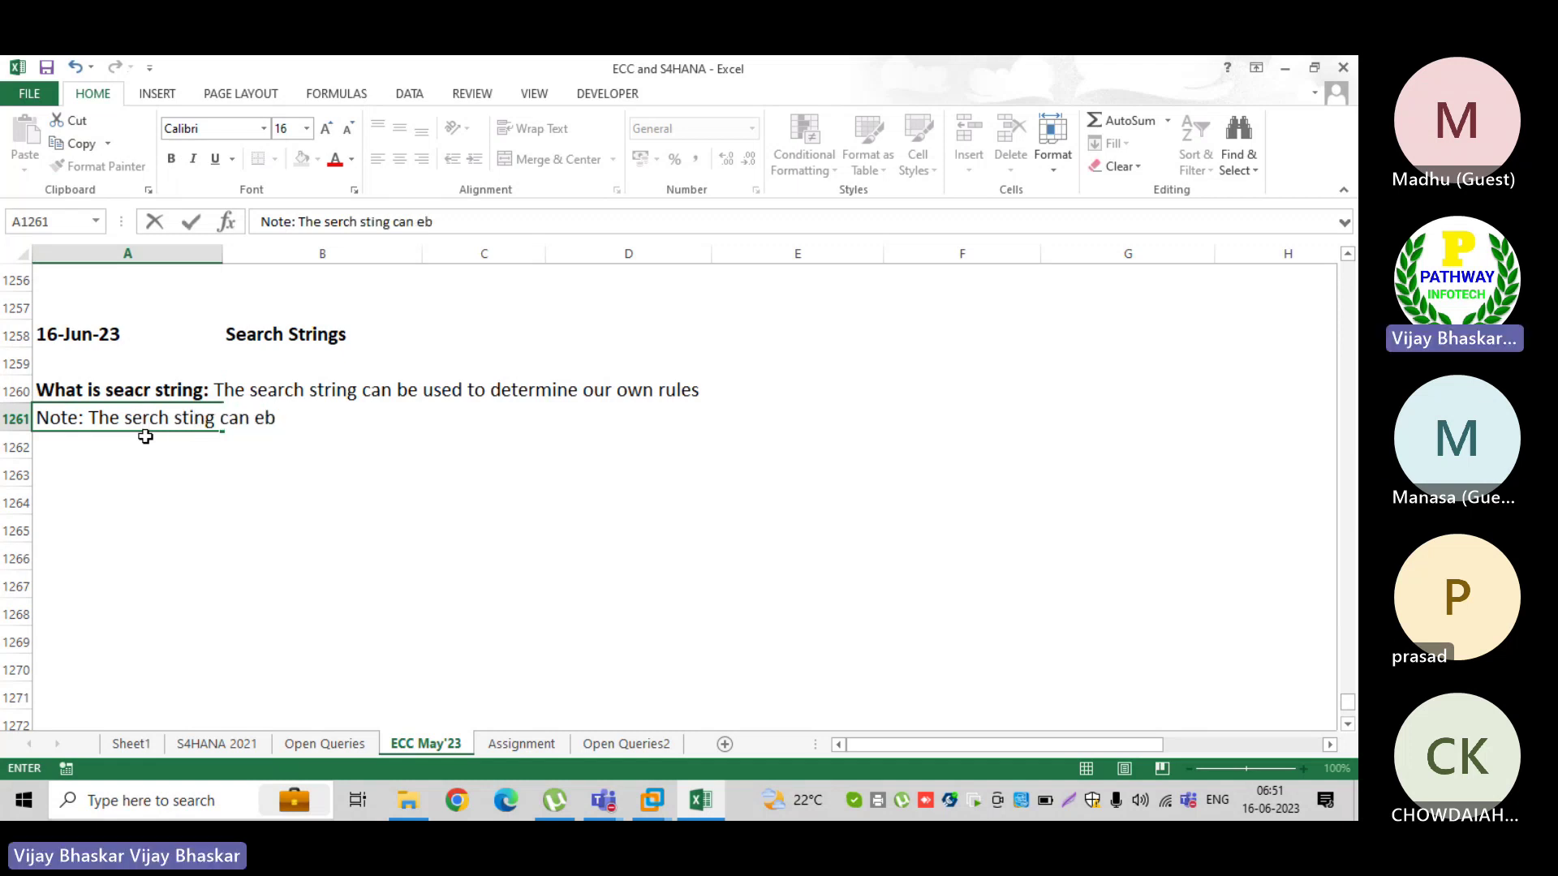
key("BackSpace")
key("BackSpace")
type("be de")
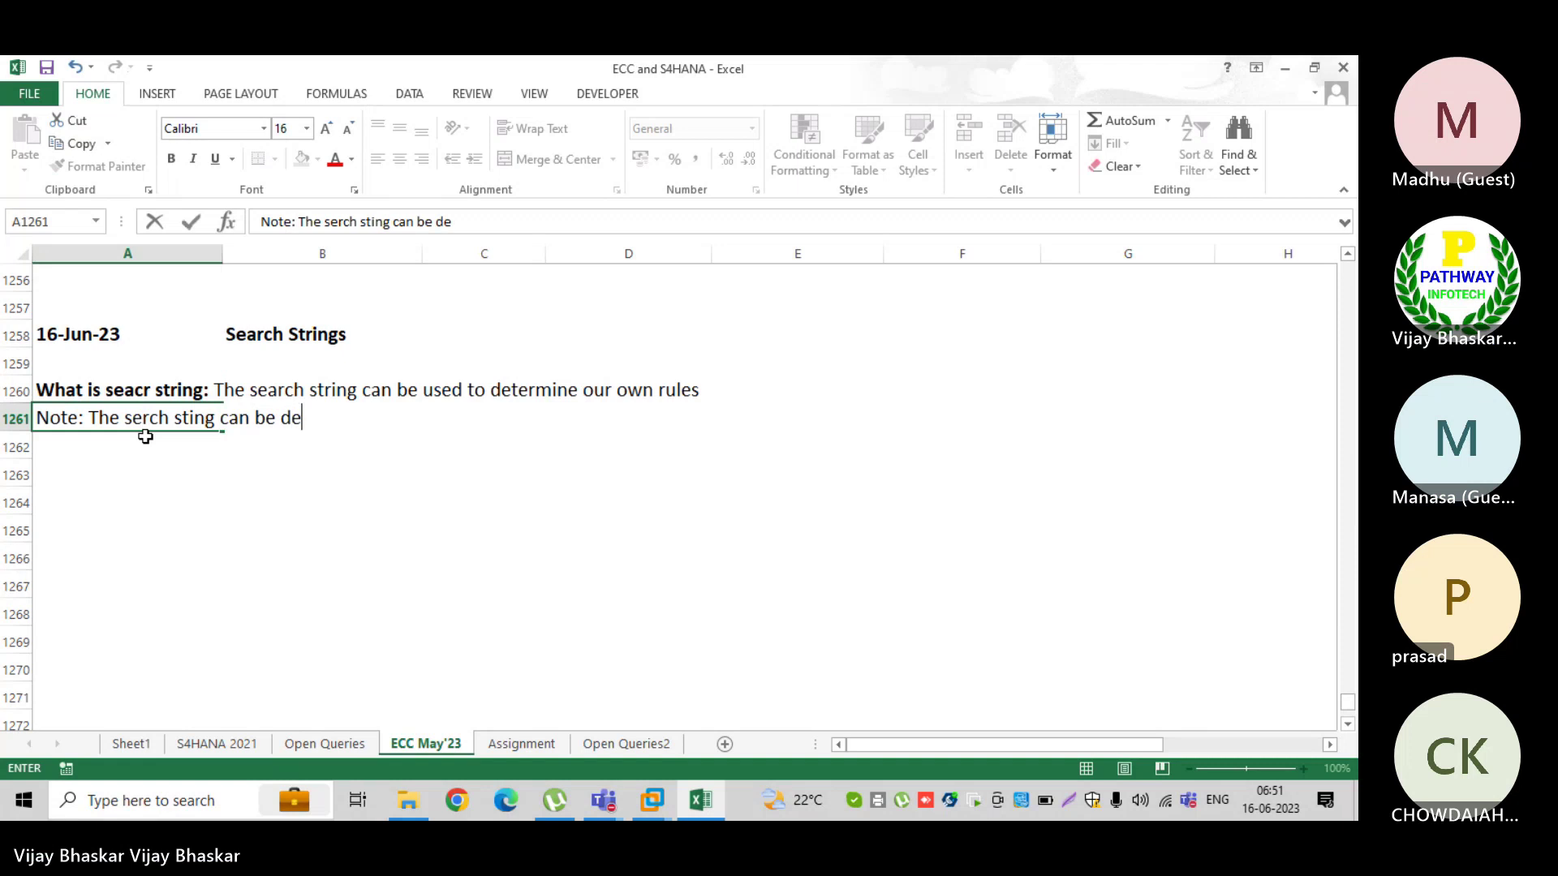
type("fined only for line ")
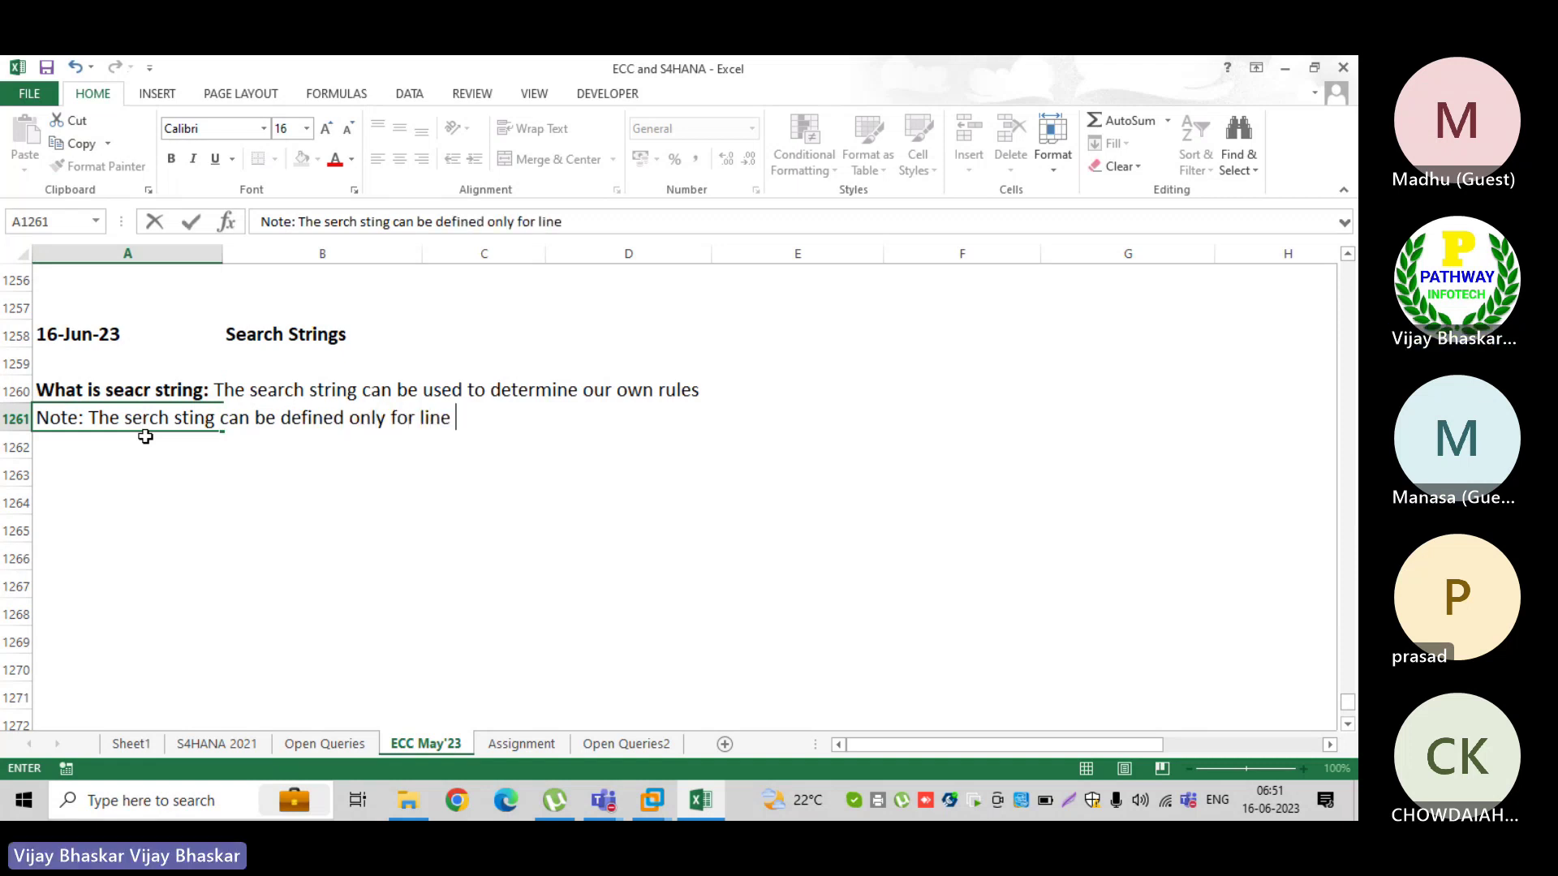
type("number 88")
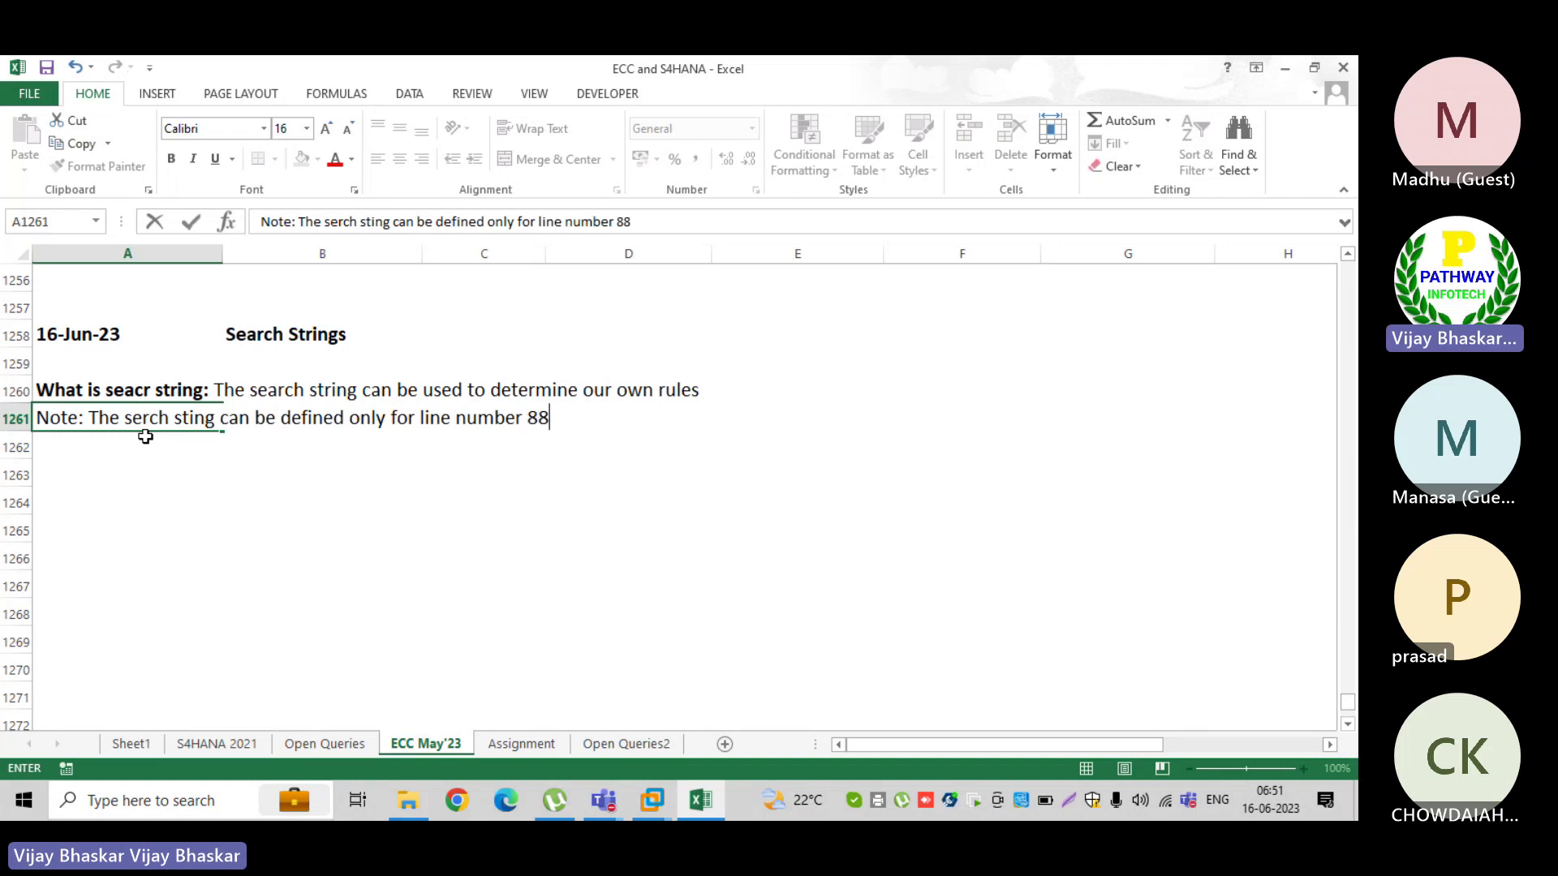
- Continue the note in cell A1261 with "and the line number is"
type(" and it ")
type("s")
key("BackSpace")
key("BackSpace")
key("BackSpace")
type("the line n")
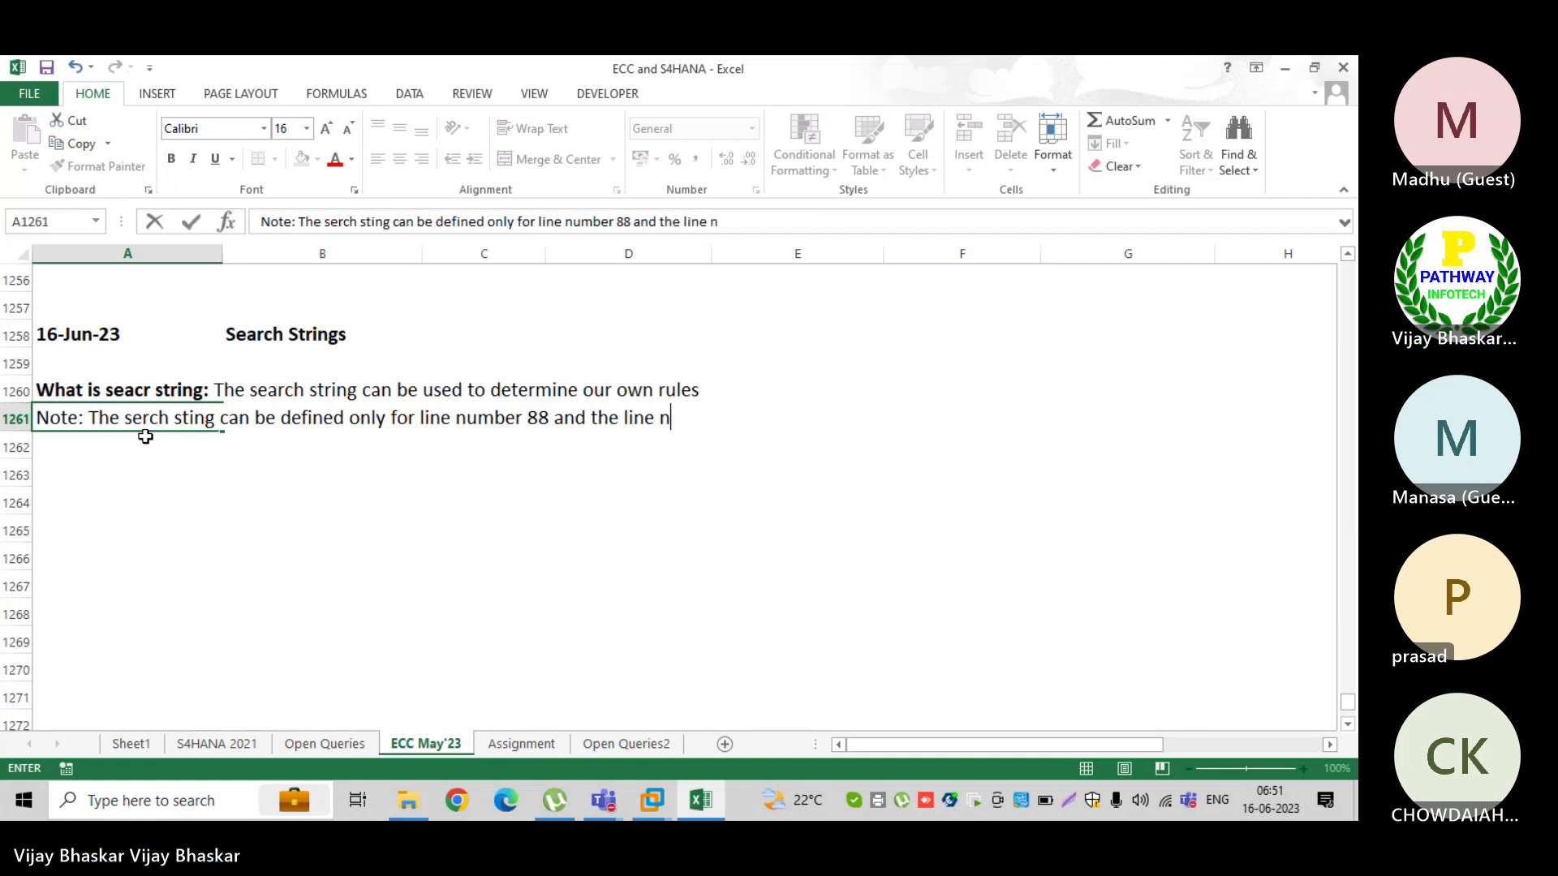
type("umber is")
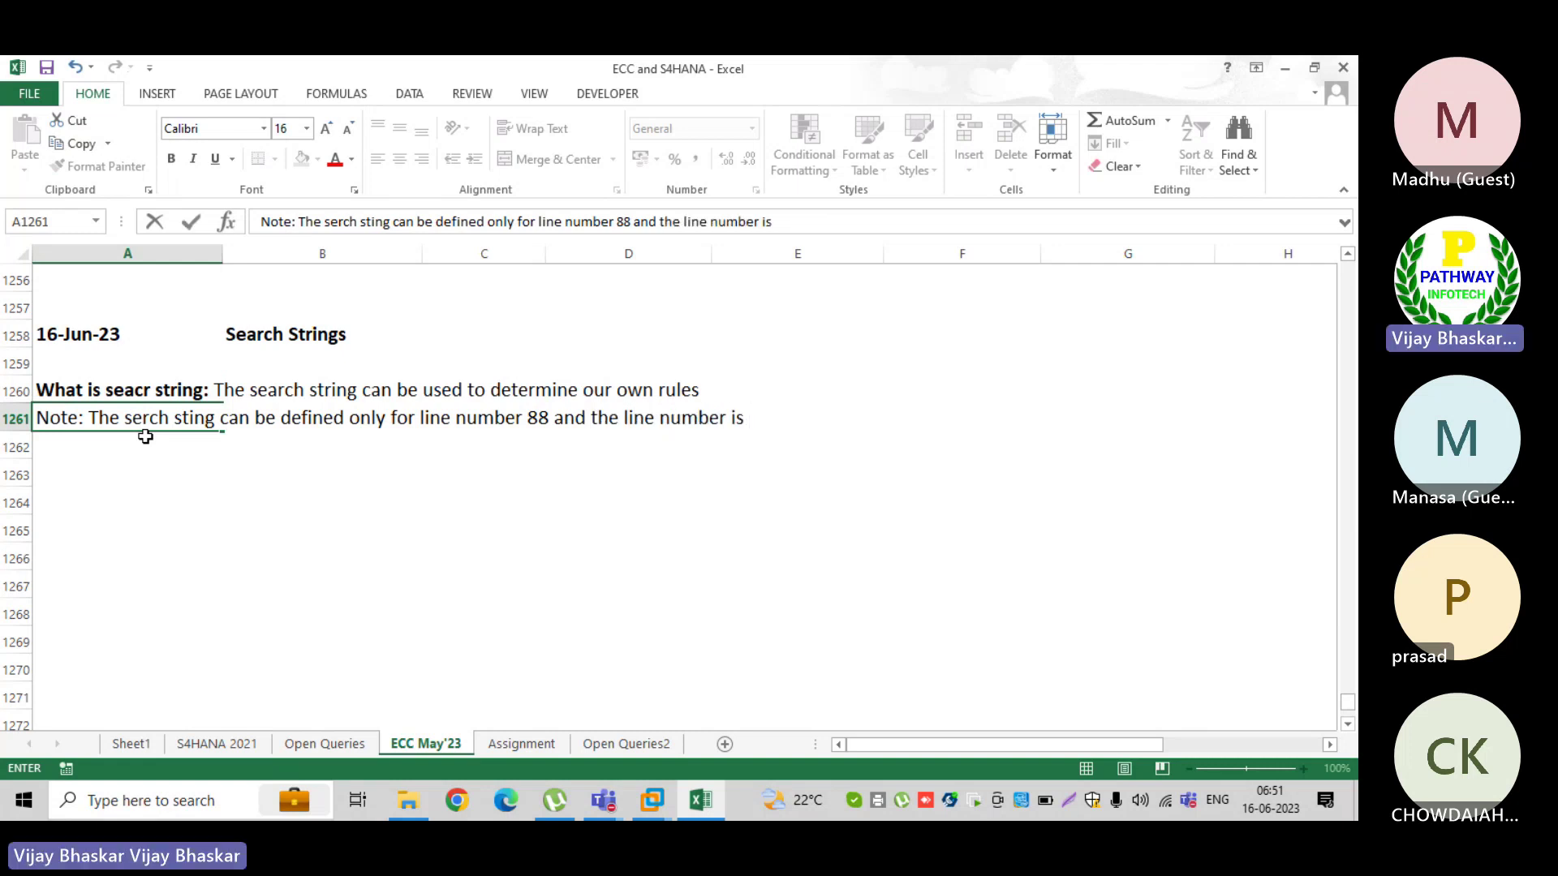
type(" call")
key("BackSpace")
key("BackSpace")
key("BackSpace")
key("BackSpace")
type("for")
key("BackSpace")
key("BackSpace")
key("BackSpace")
key("BackSpace")
- Replace the note's trailing "is" with "88 is for NOTE TO PAYEE" and commit cell A1261
key("BackSpace")
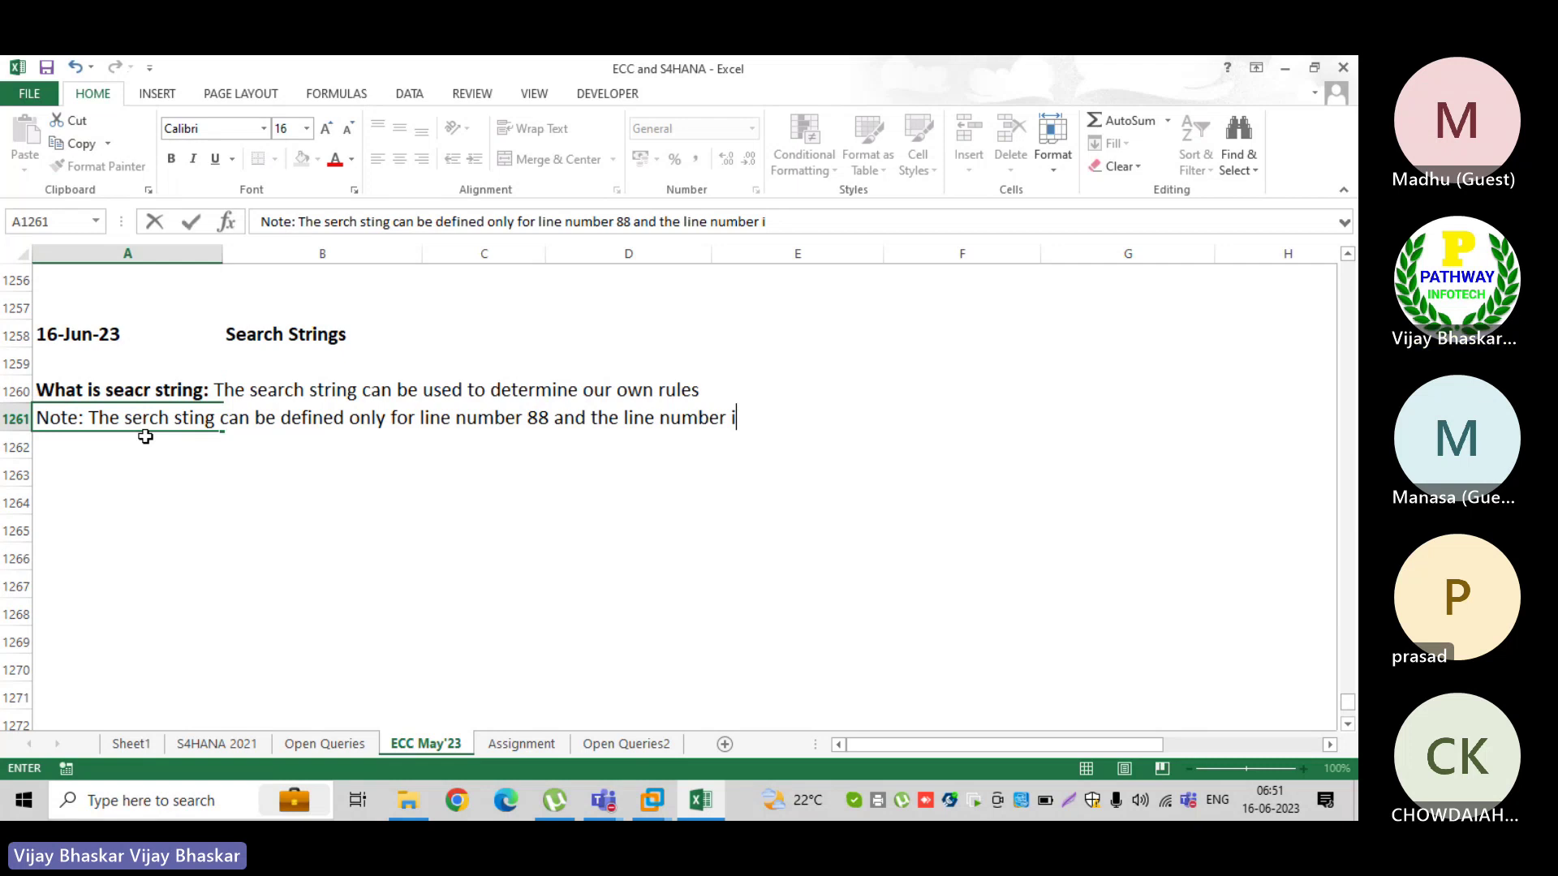
key("BackSpace")
type("88 is for ")
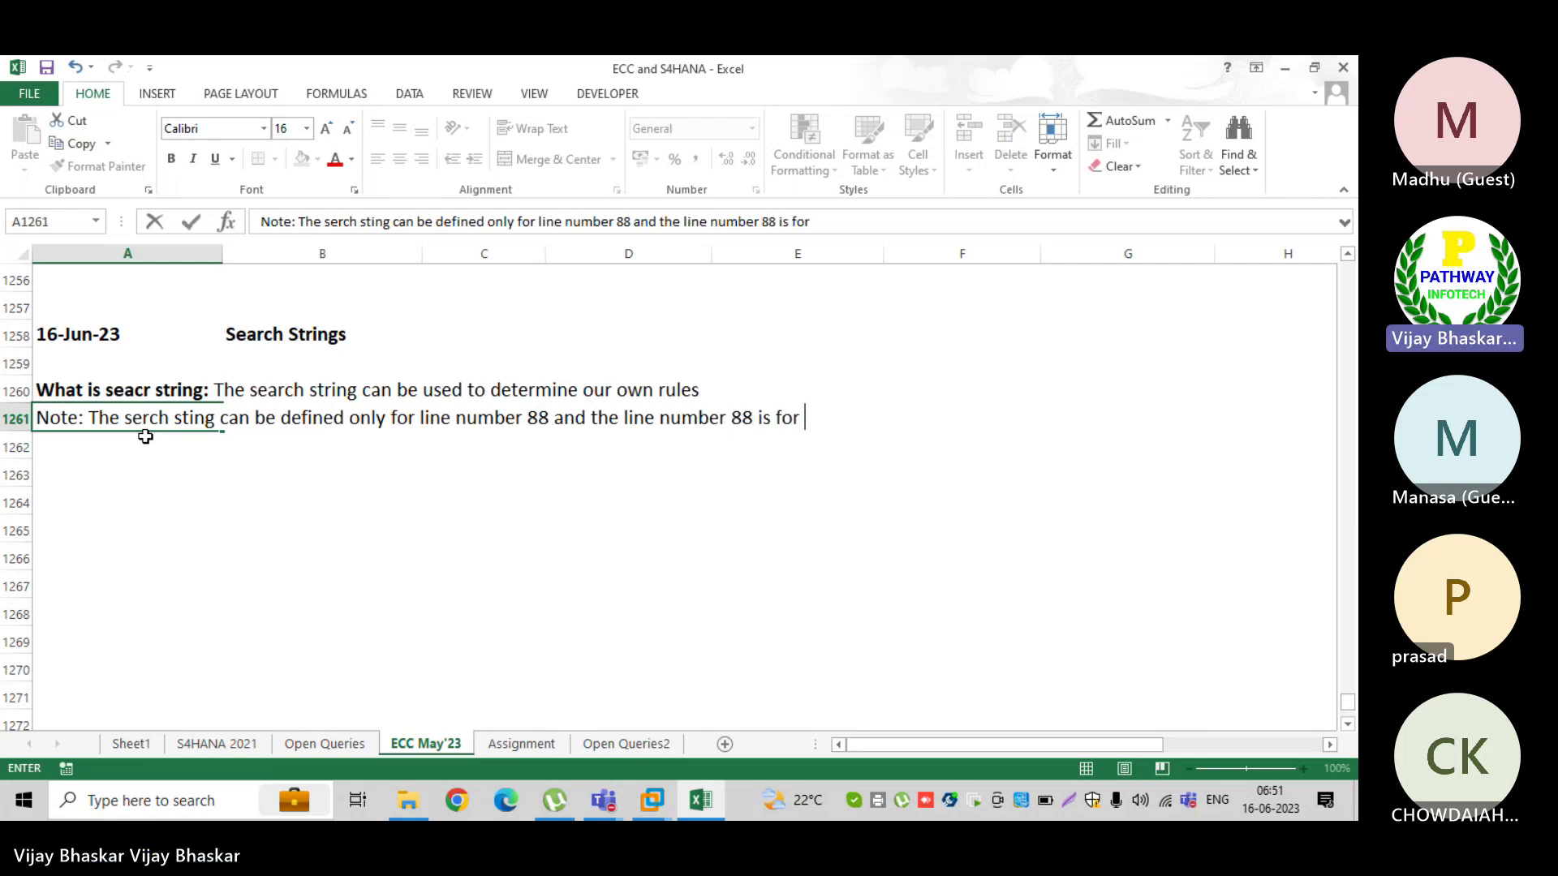
type("NOTE TO ")
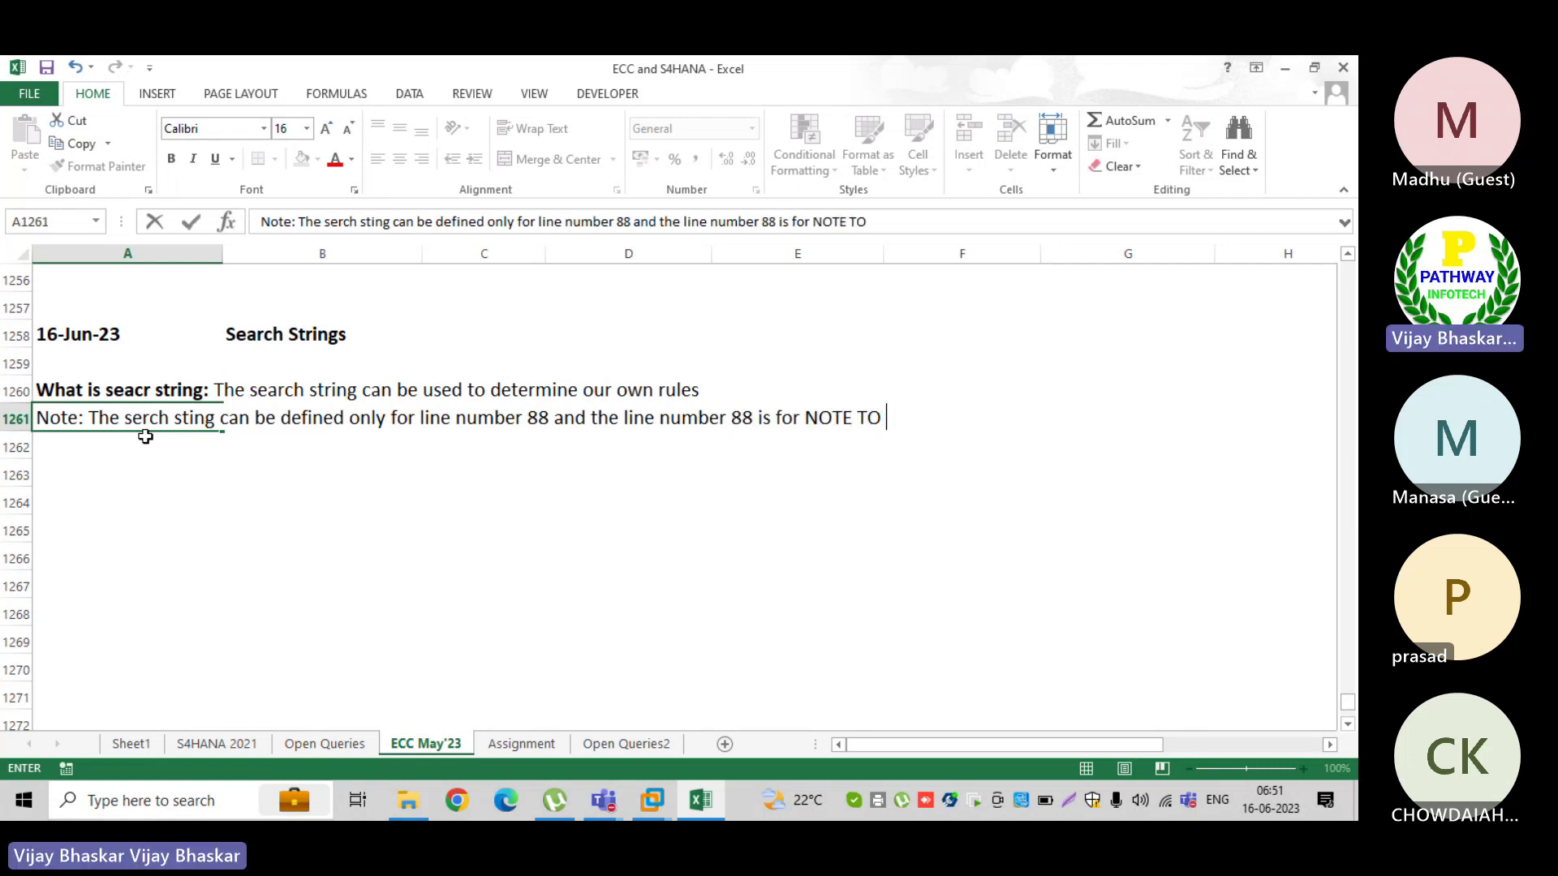
type("PAYE")
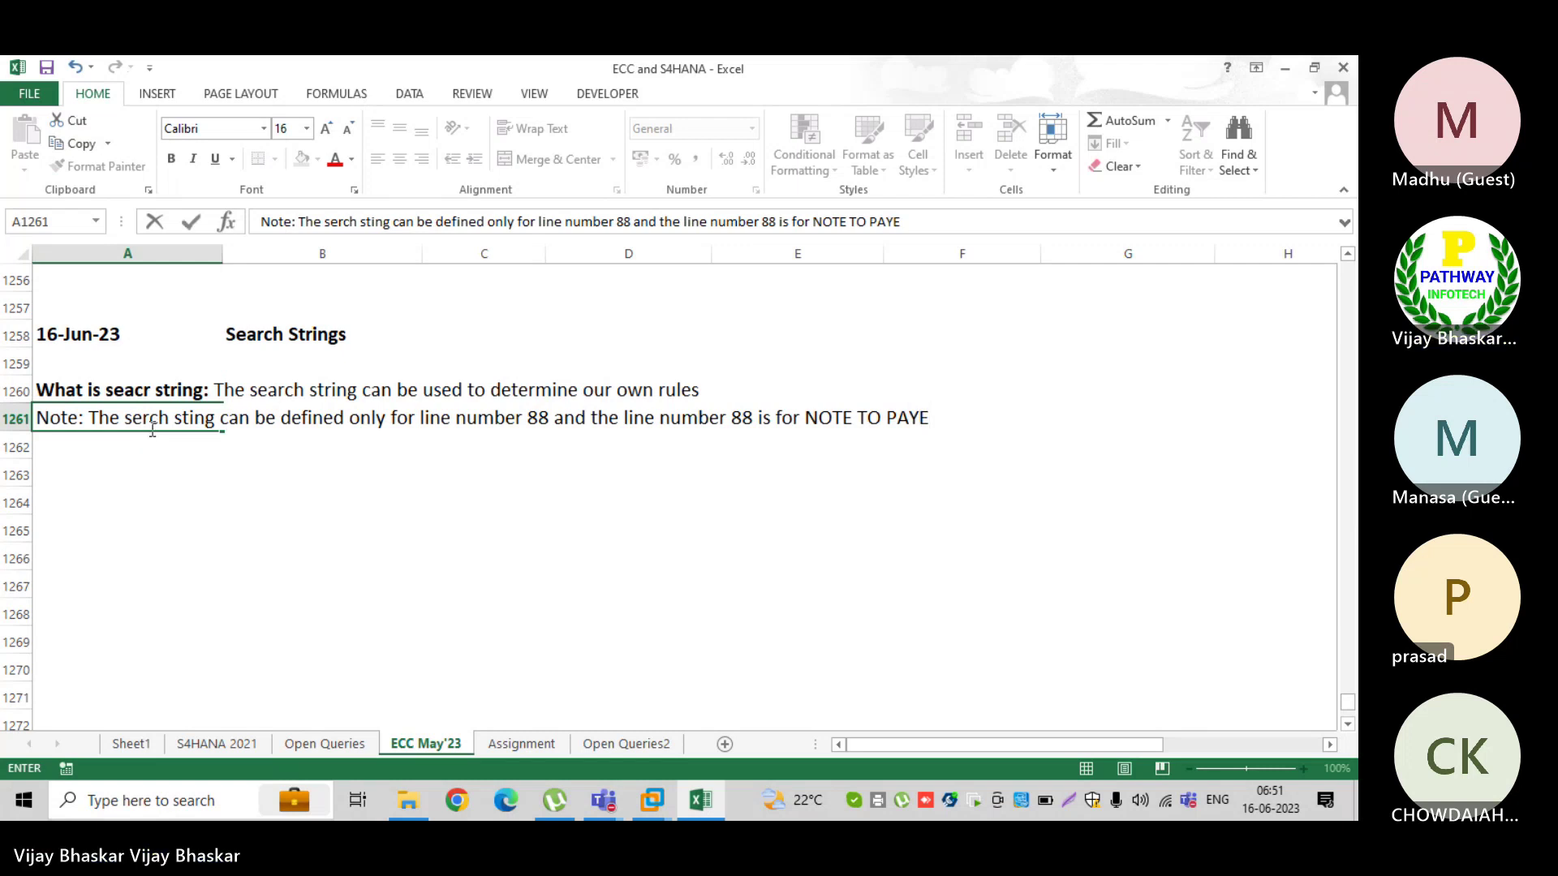
type("E")
key("Return")
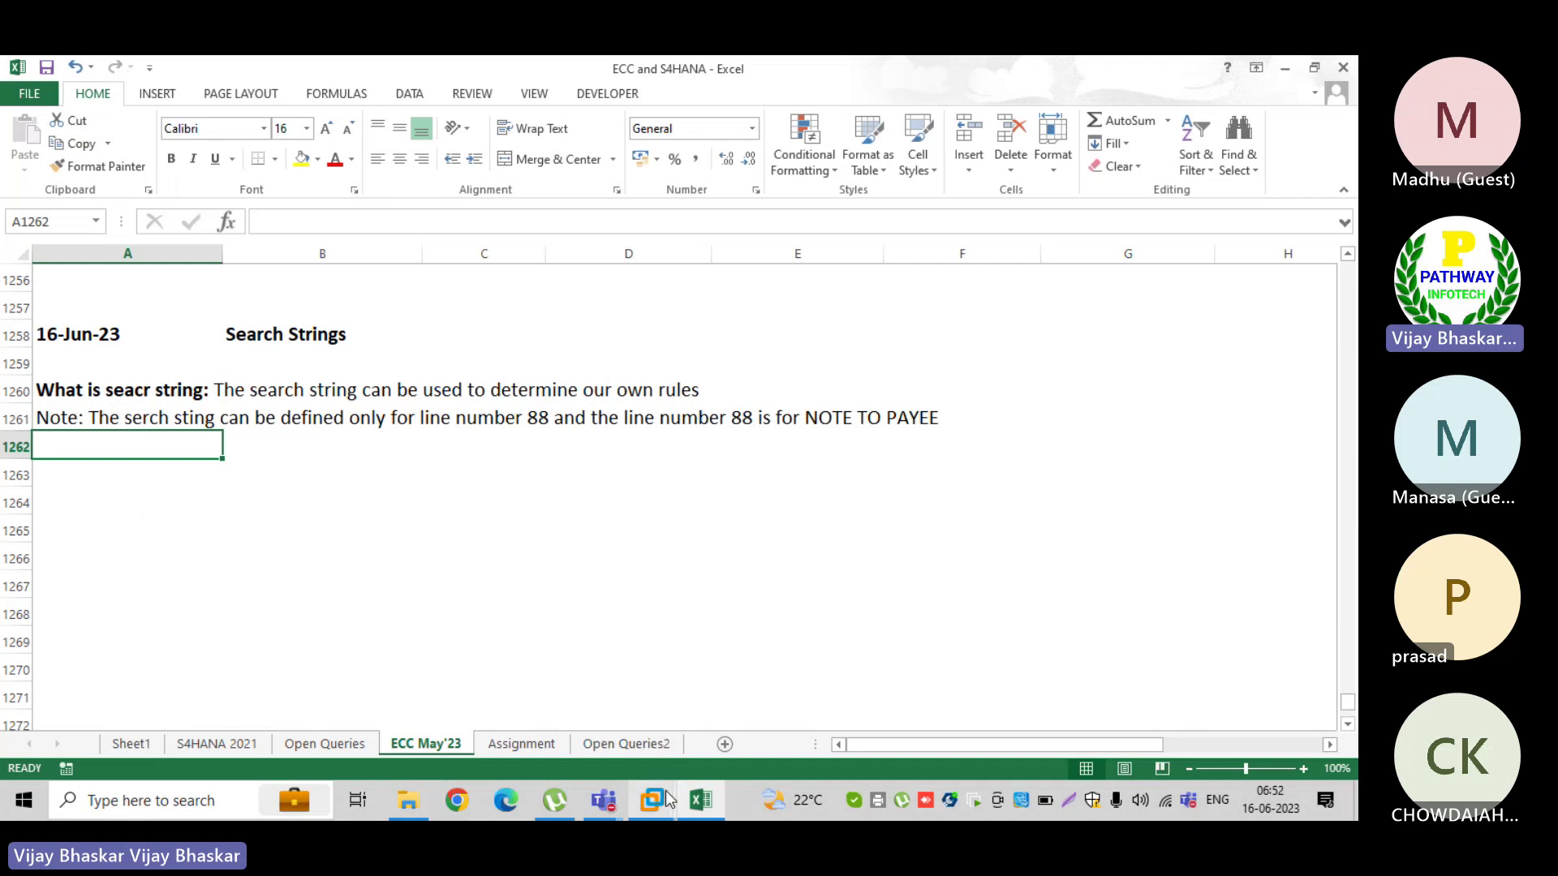
- Switch to the SAP virtual machine and open the BAI_Z0SG text file from its desktop
mouse_move(668, 799)
left_click(733, 684)
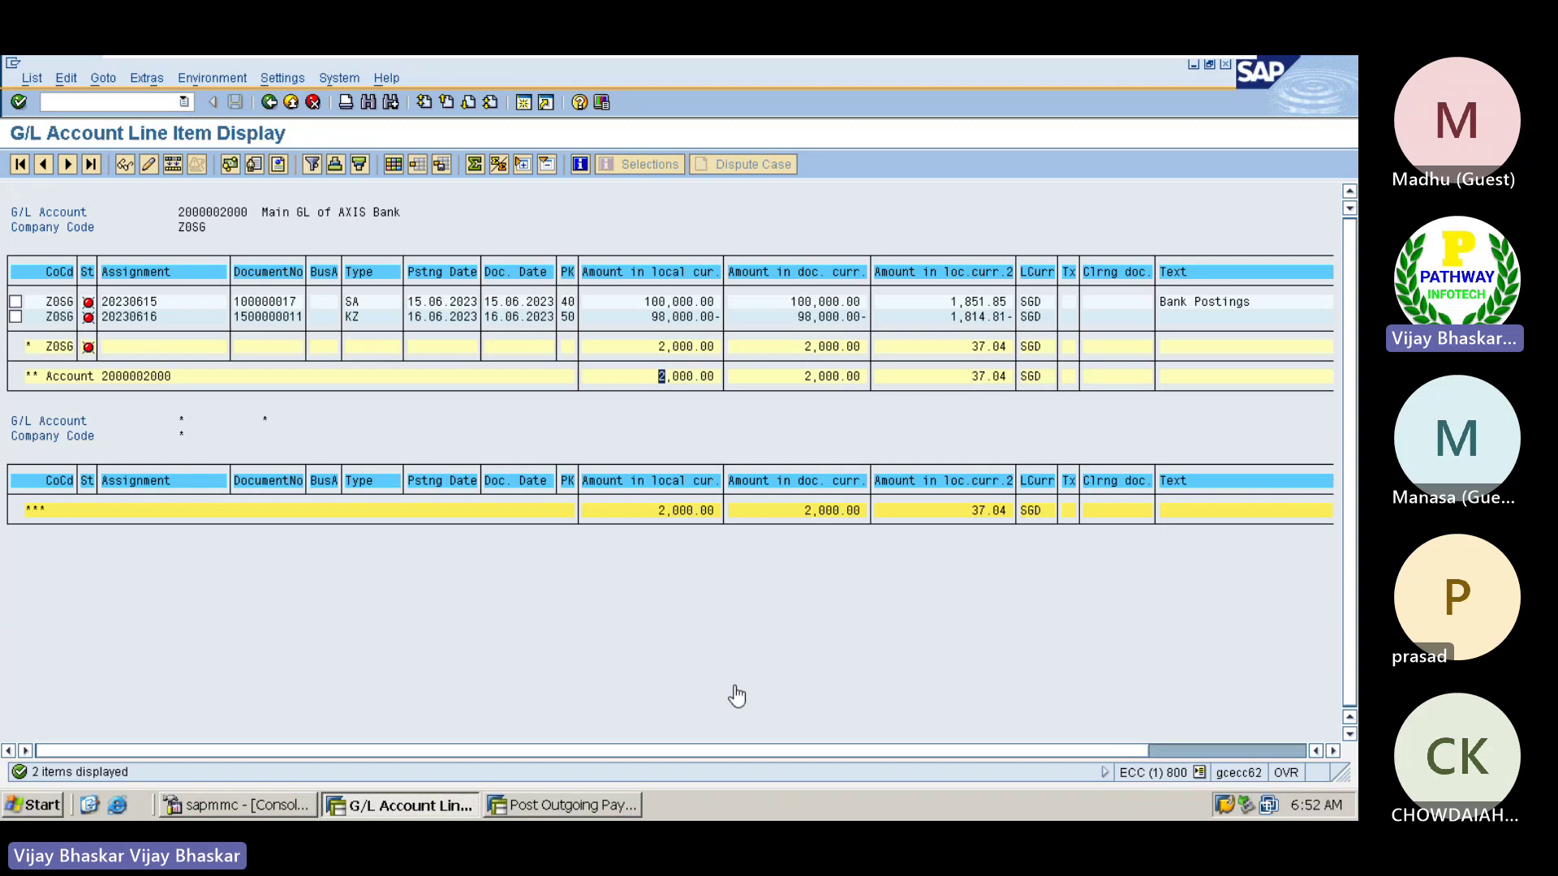
key("super+d")
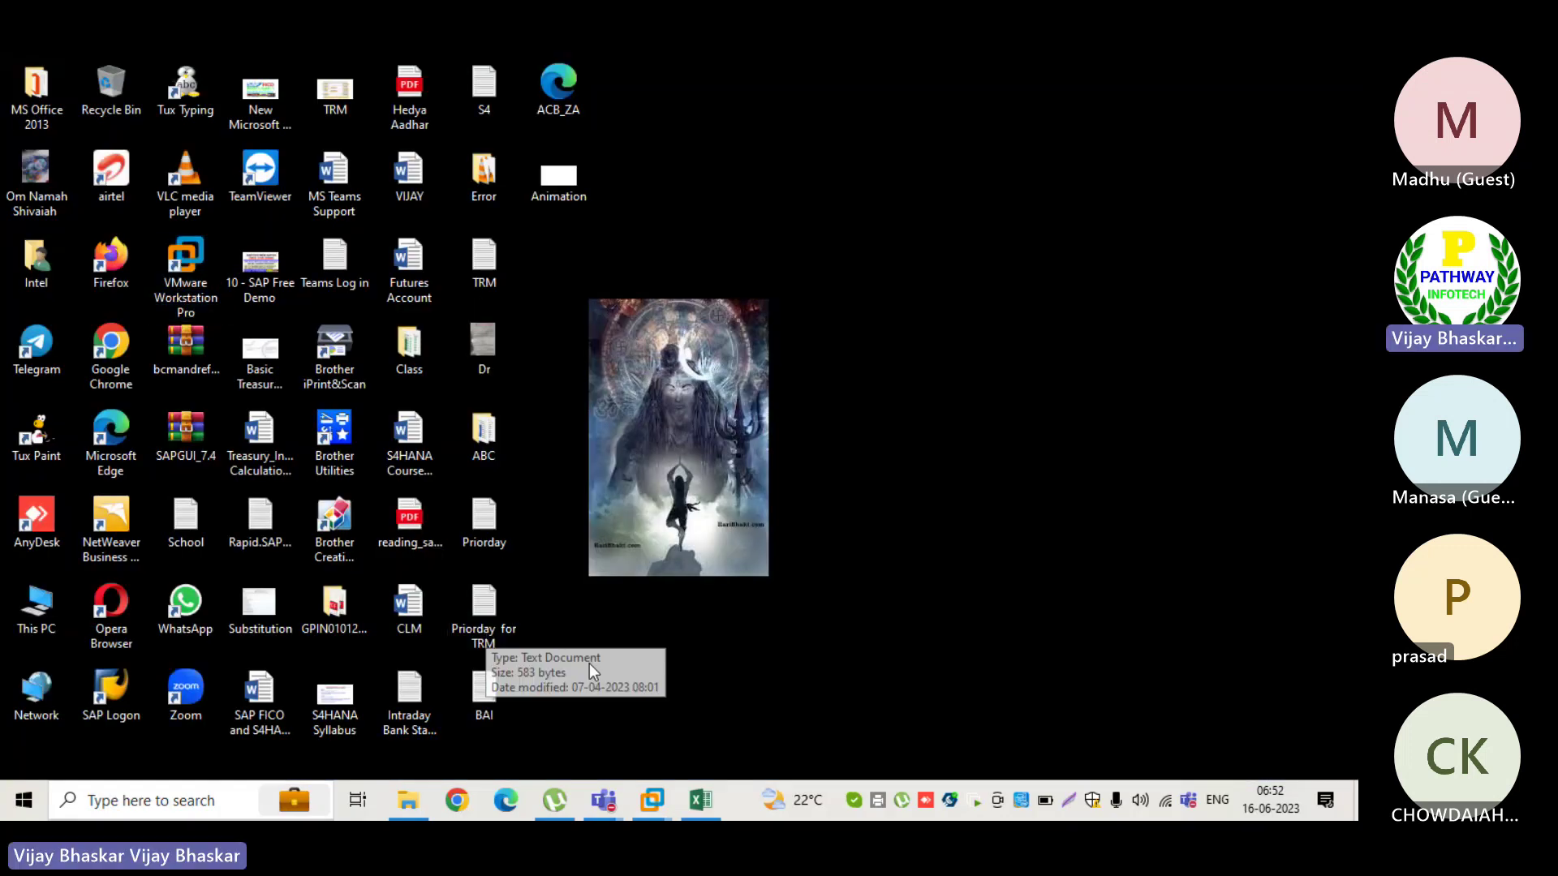
mouse_move(651, 799)
left_click(713, 679)
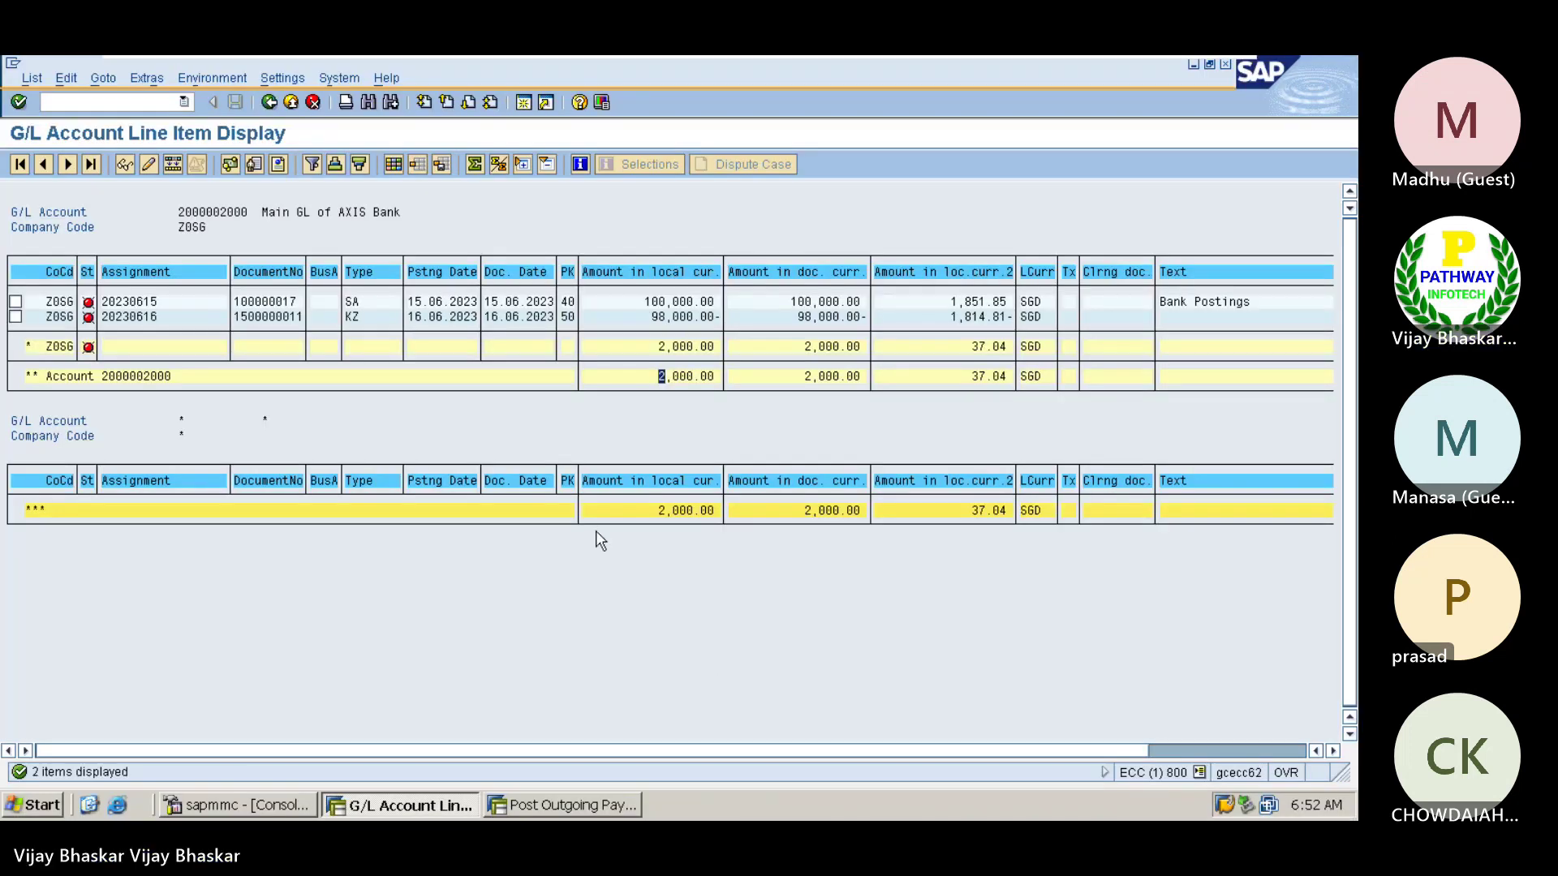
key("super+d")
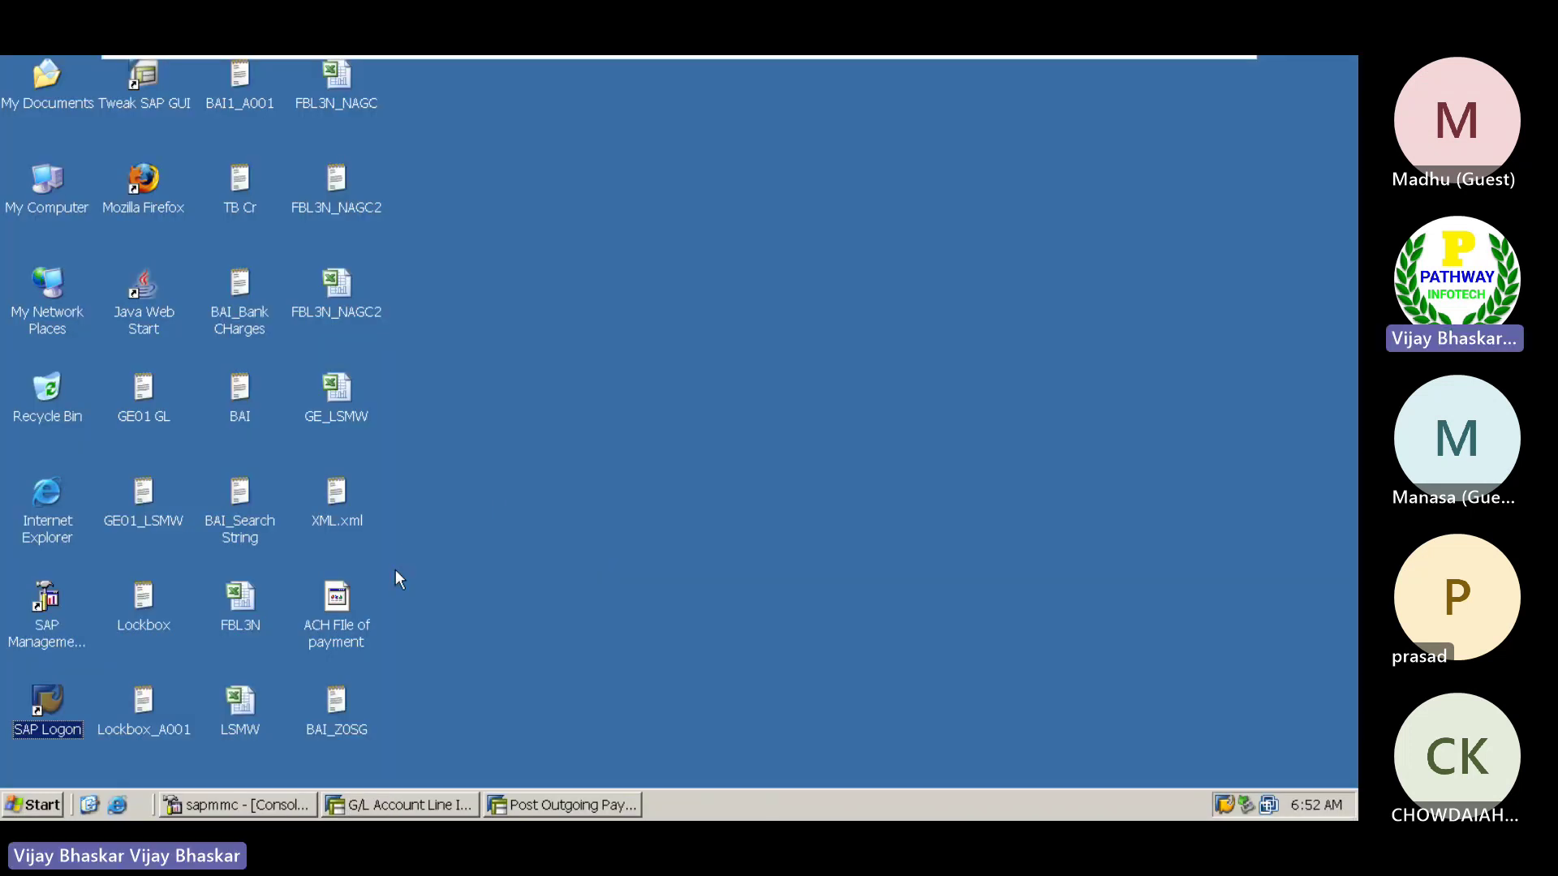
double_click(342, 702)
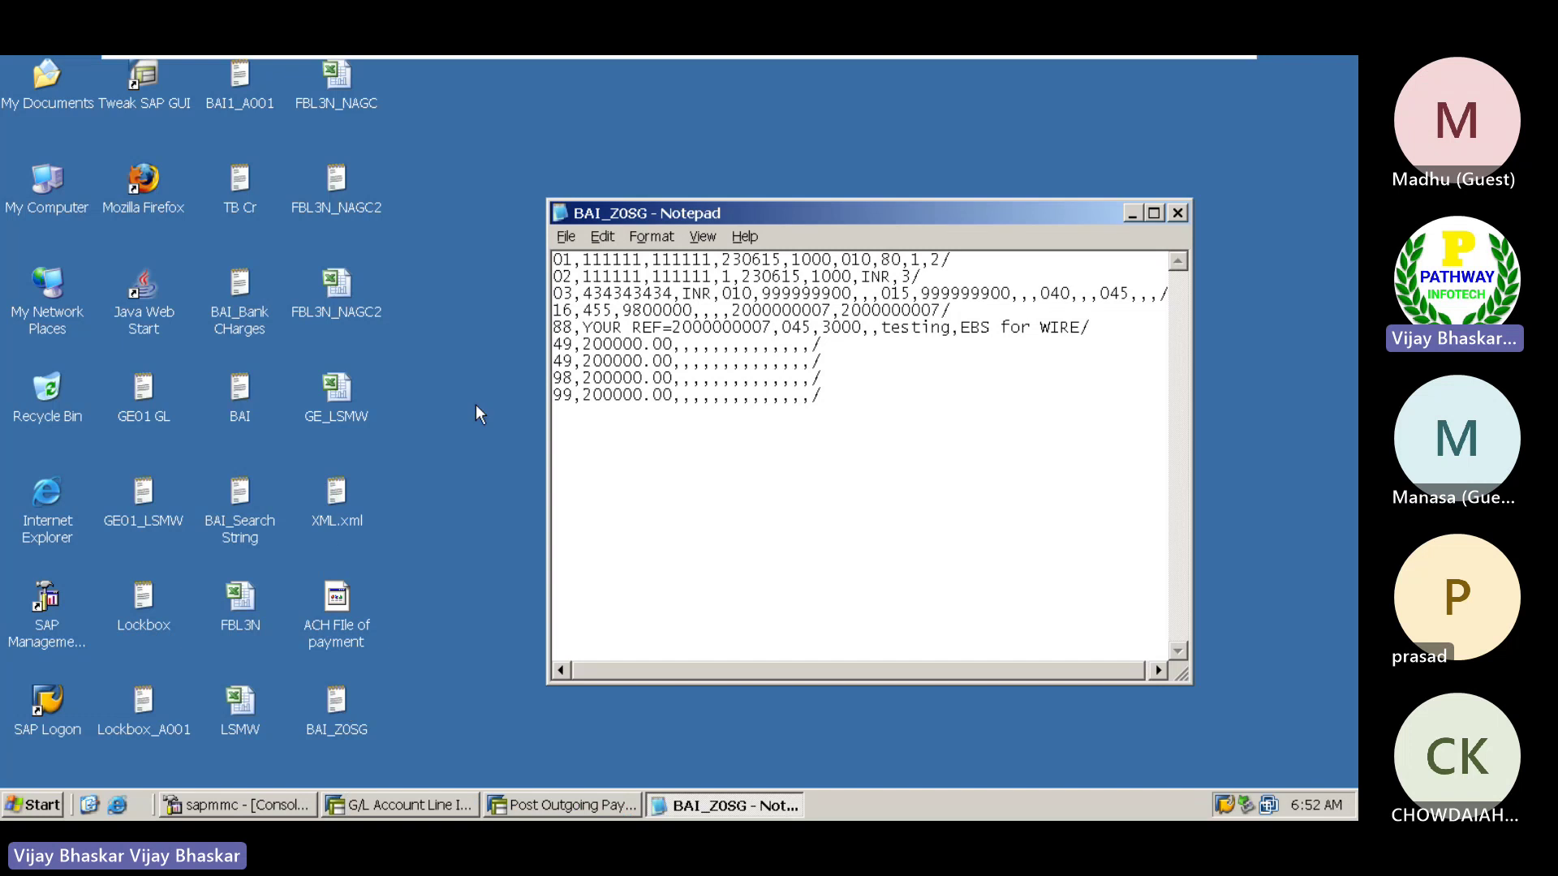
- Reposition the BAI_Z0SG file window and highlight the whole record that begins with 88
left_click_drag(931, 207, 903, 159)
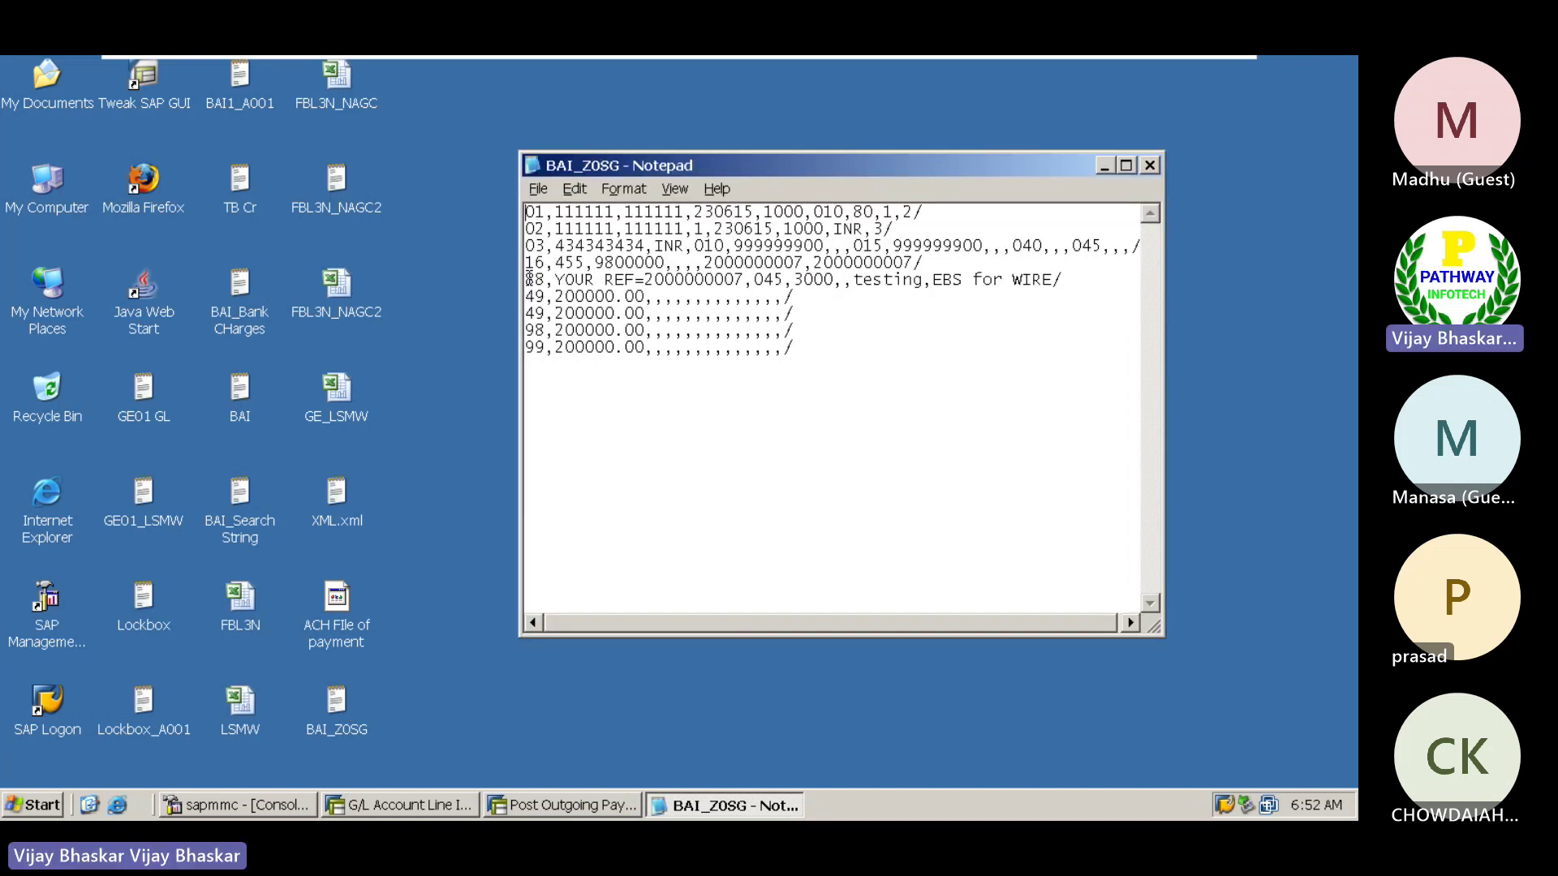
left_click_drag(527, 280, 1063, 277)
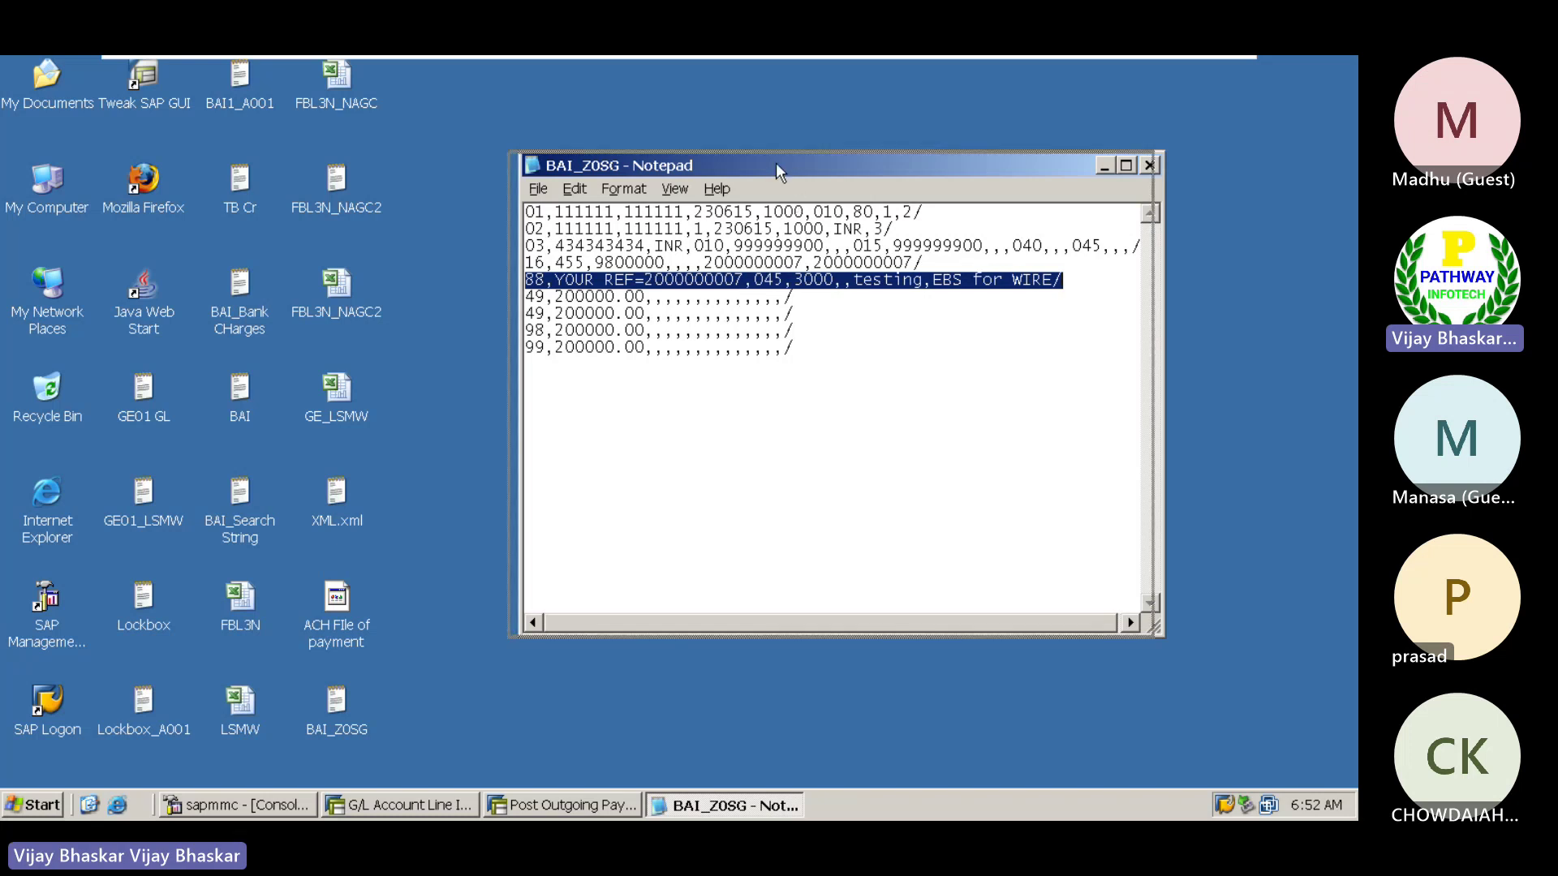
left_click_drag(775, 162, 750, 162)
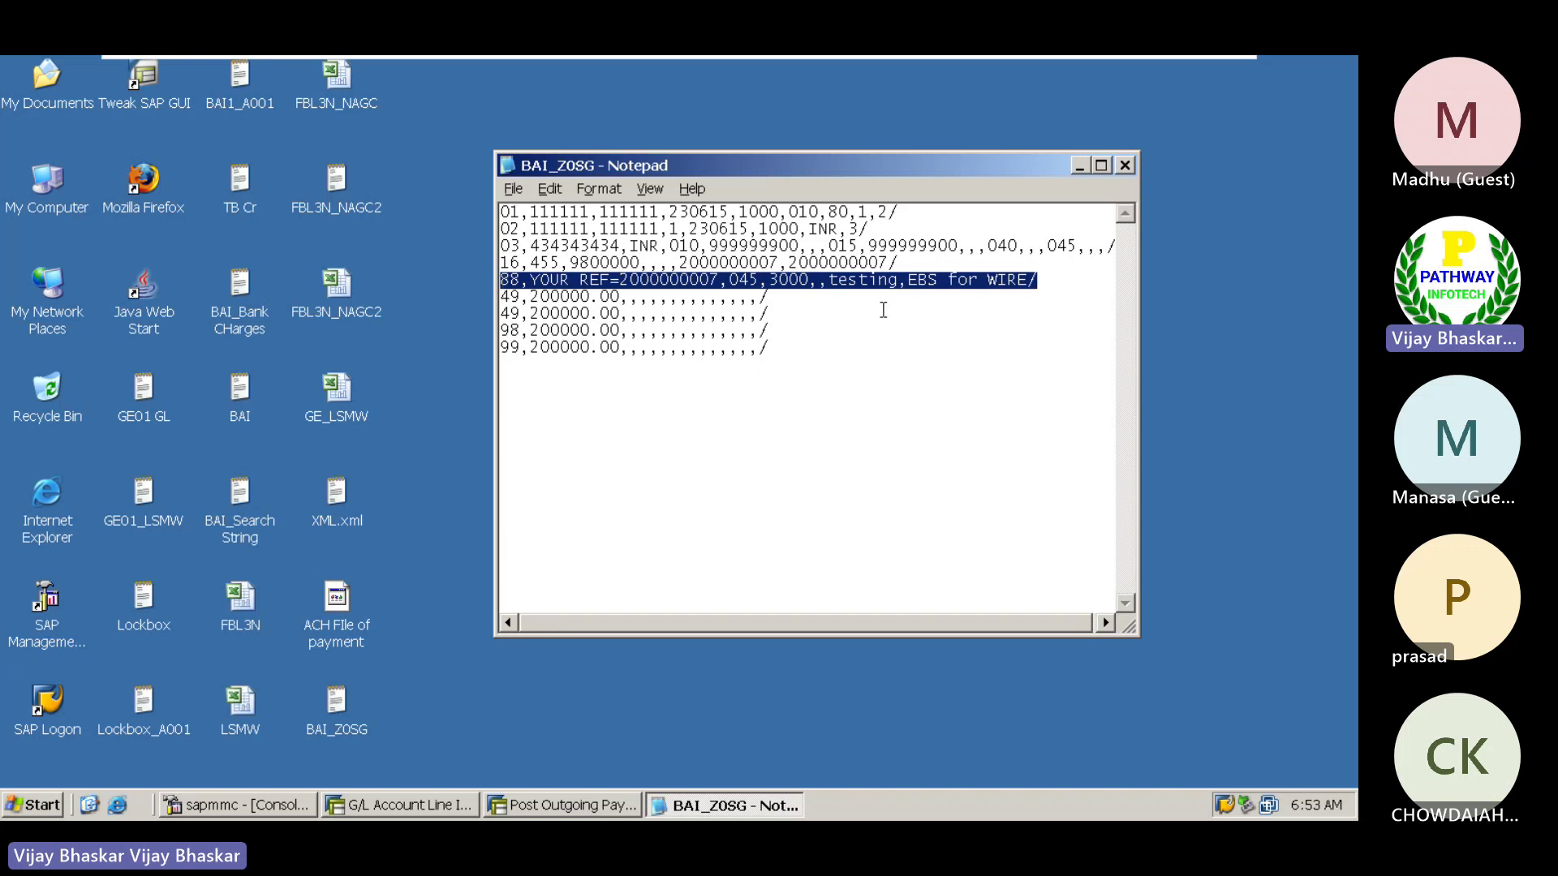
- Clear the highlight in the BAI file, switch back to the Excel notes and select cell A1262
left_click(881, 316)
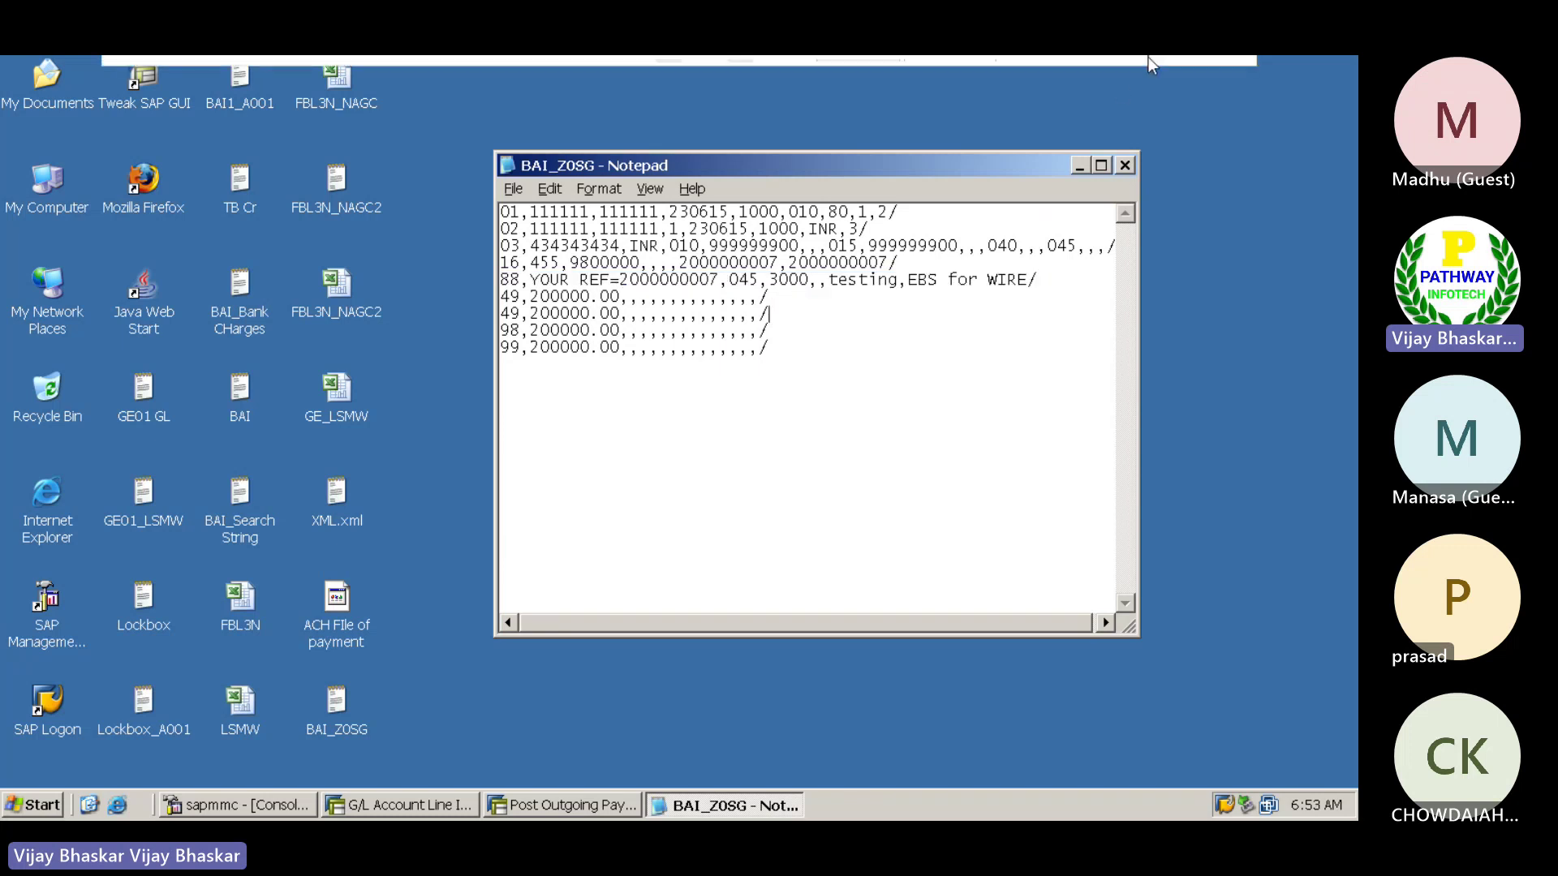
left_click(1178, 73)
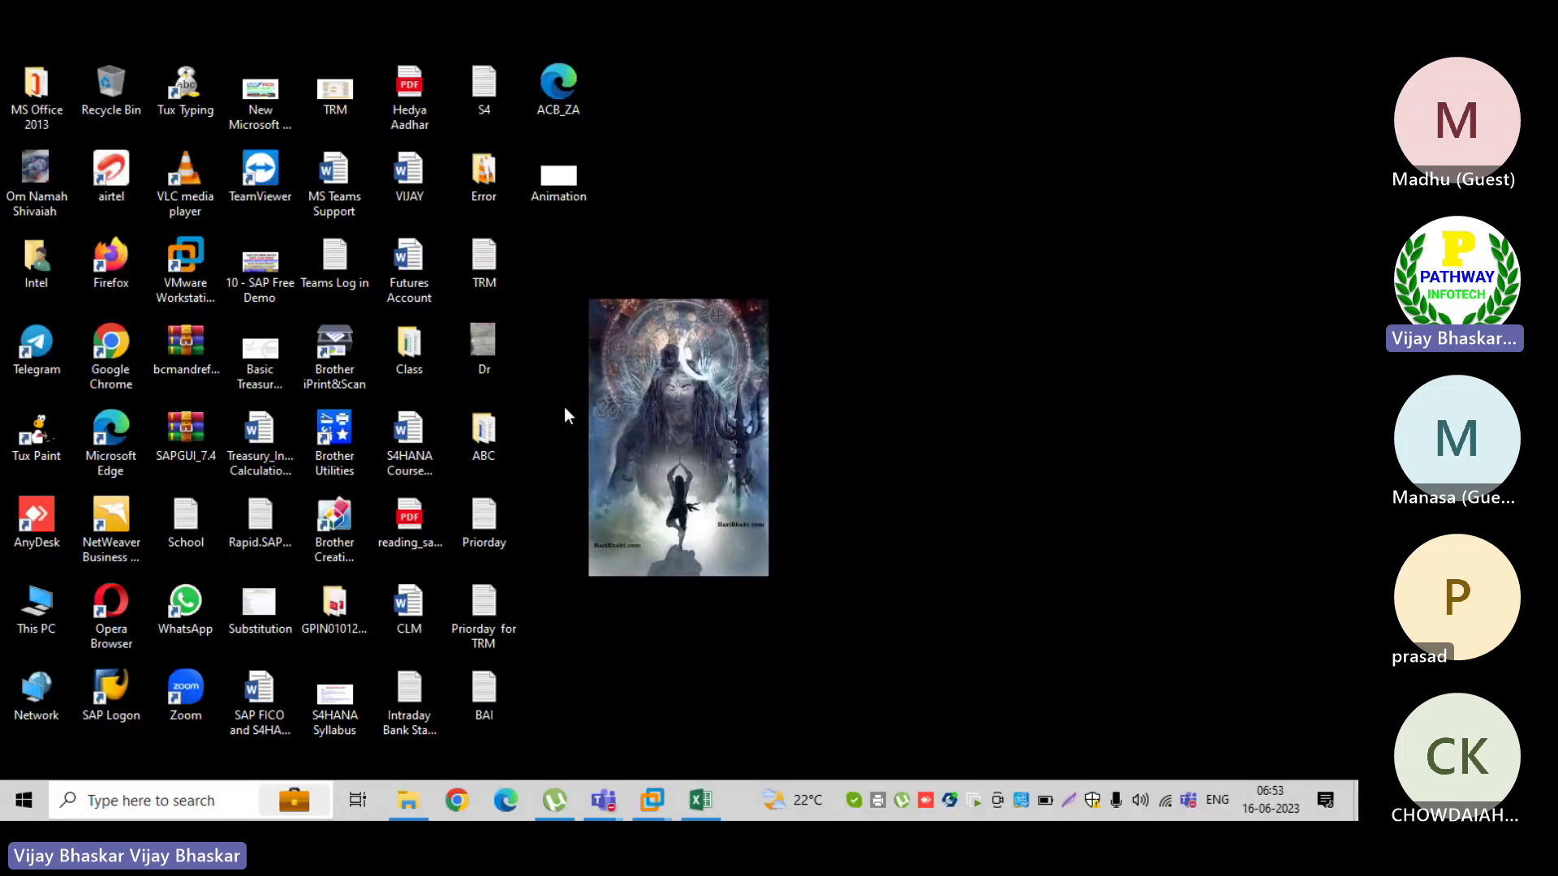
left_click(699, 800)
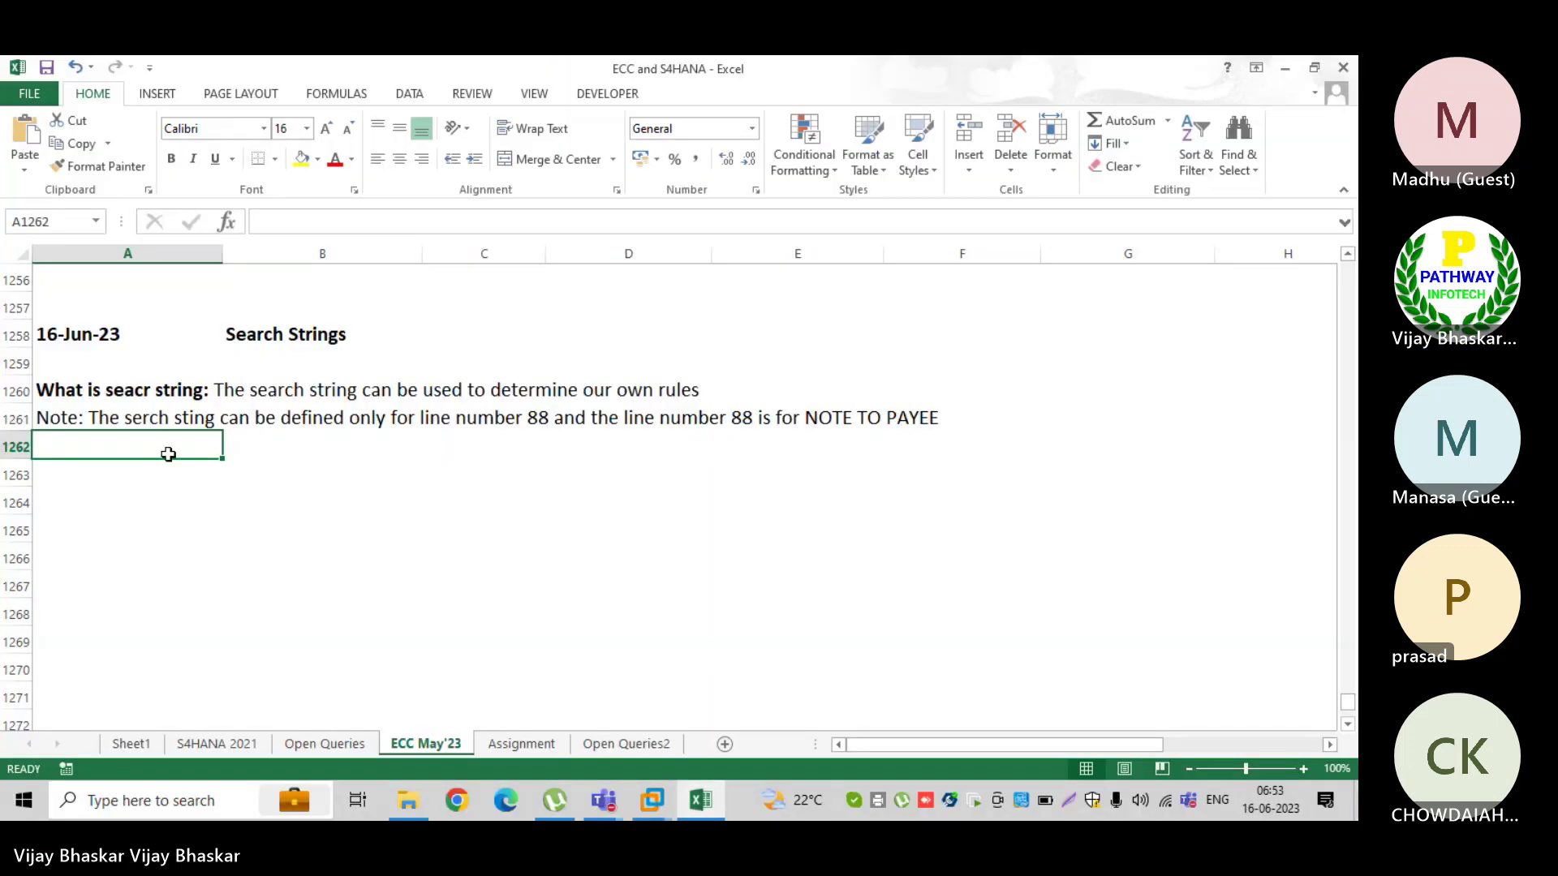
left_click(240, 450)
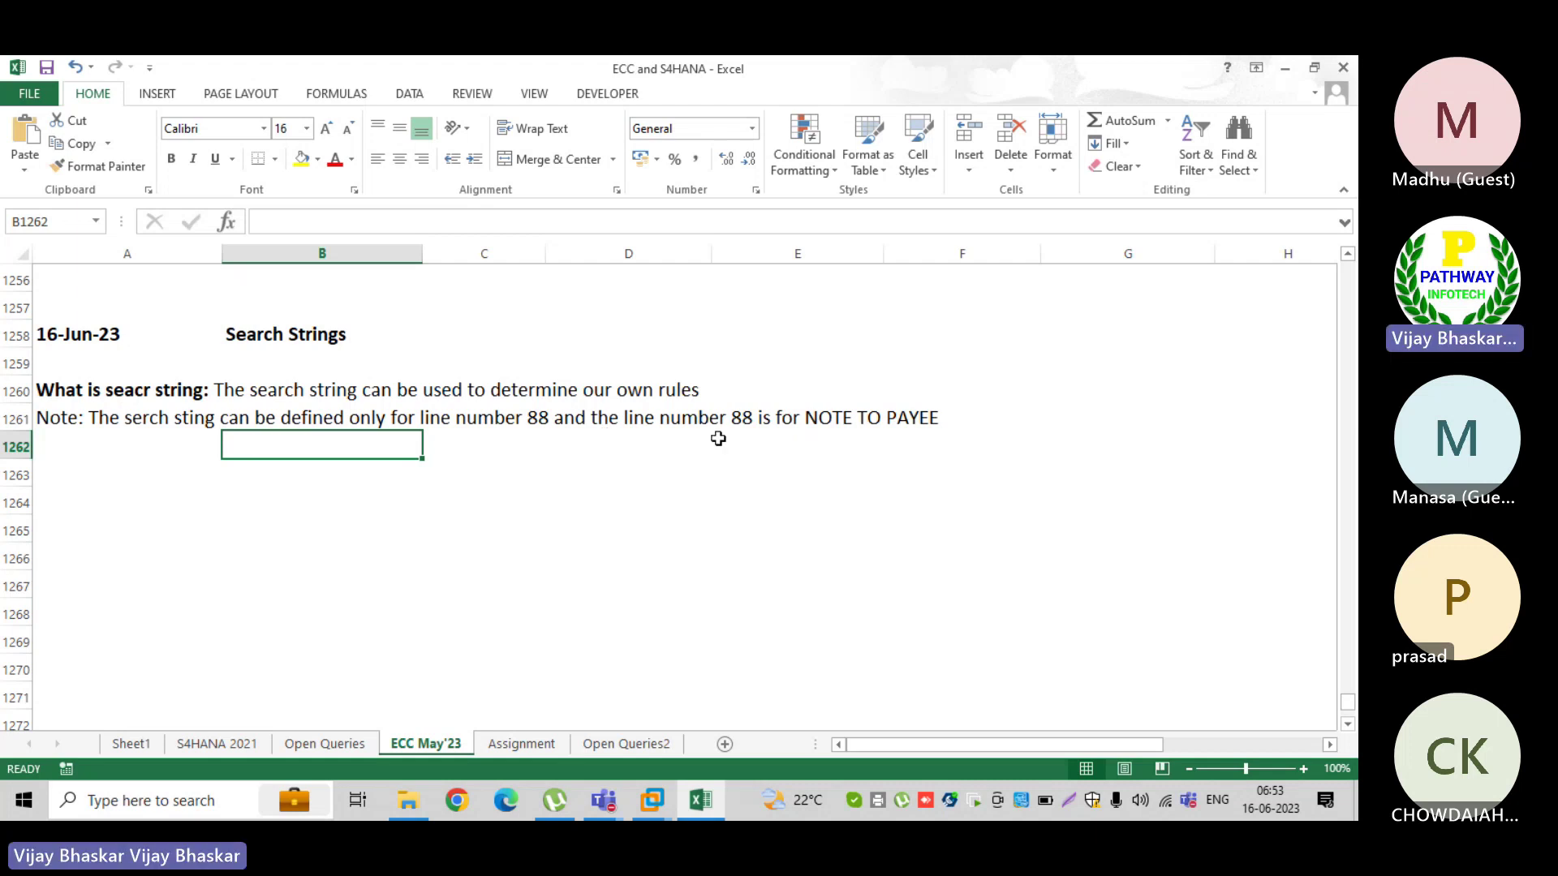
left_click(167, 451)
type("What")
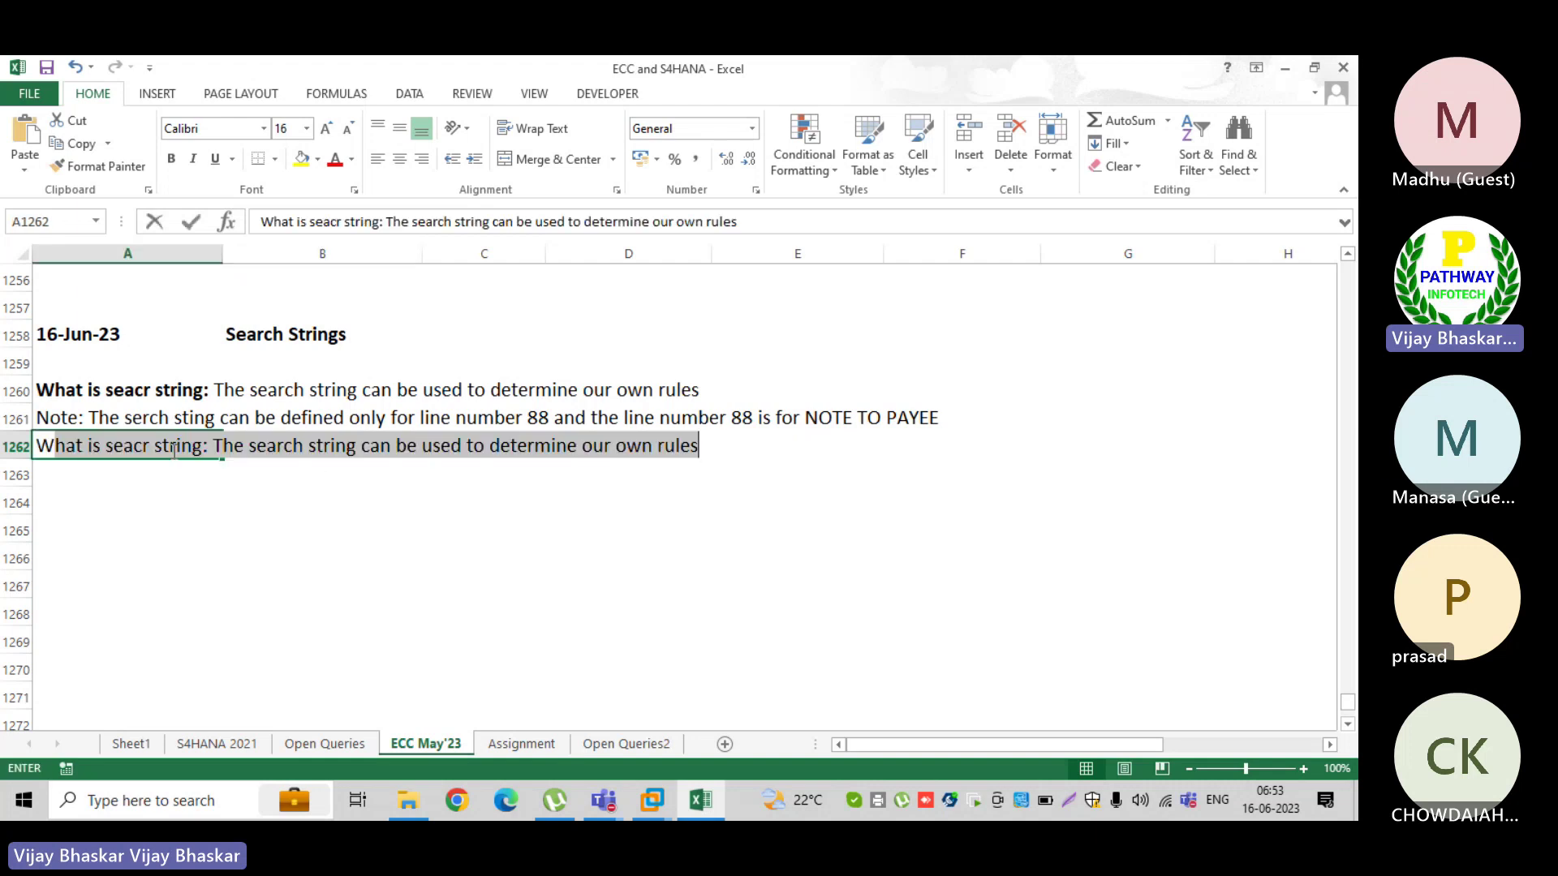
key("BackSpace")
key("BackSpace")
key("BackSpace")
key("BackSpace")
key("BackSpace")
key("BackSpace")
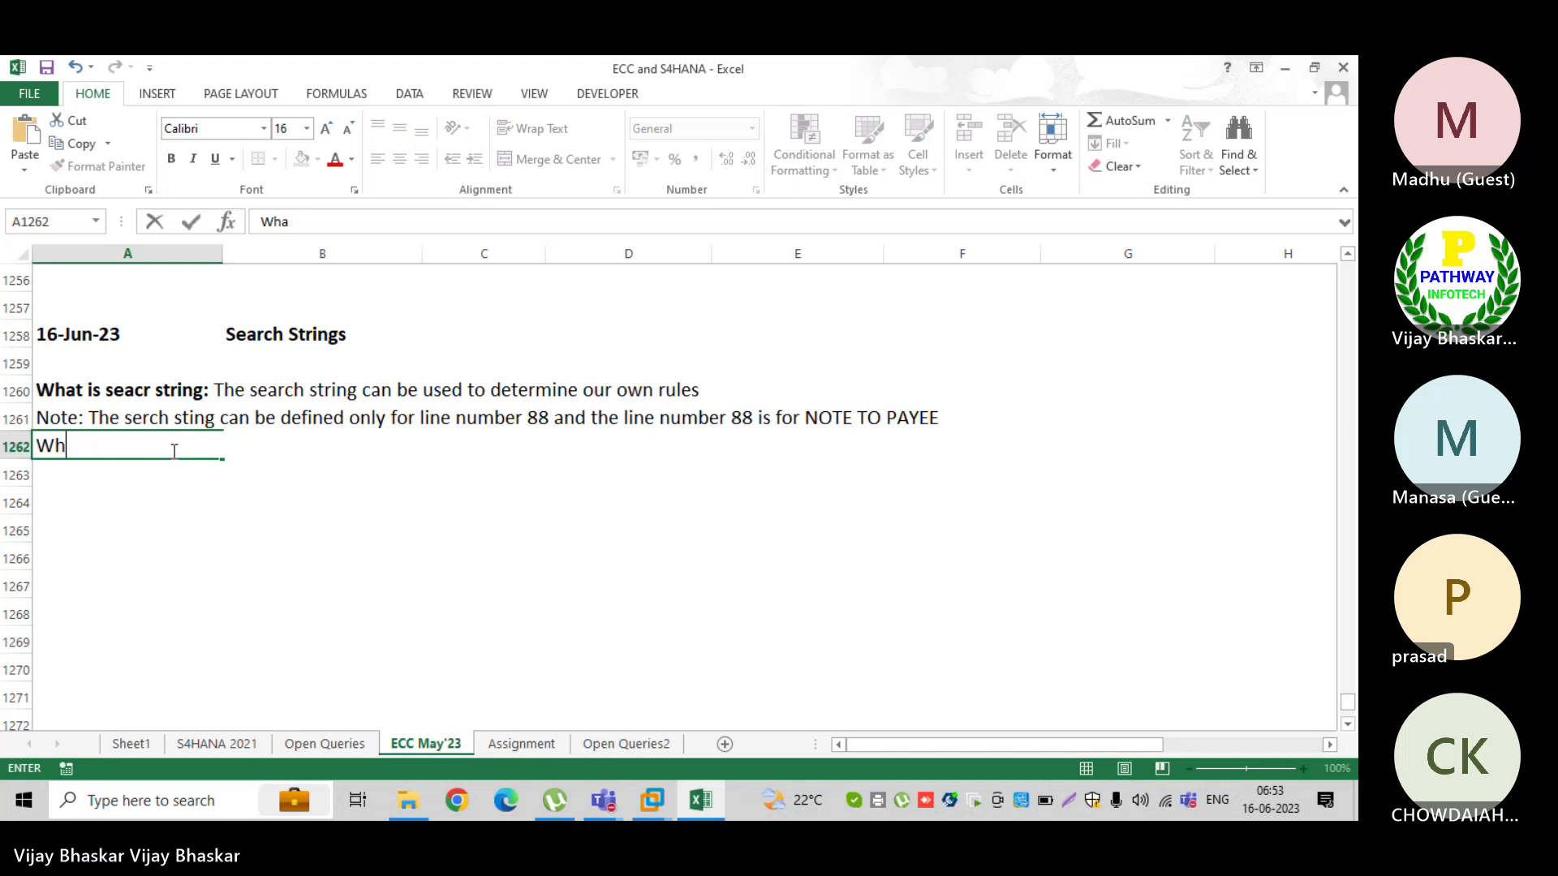
- Begin a new note in cell A1262 with "During the"
type("Duering")
key("BackSpace")
key("BackSpace")
key("BackSpace")
key("BackSpace")
key("BackSpace")
key("BackSpace")
type("ring the ")
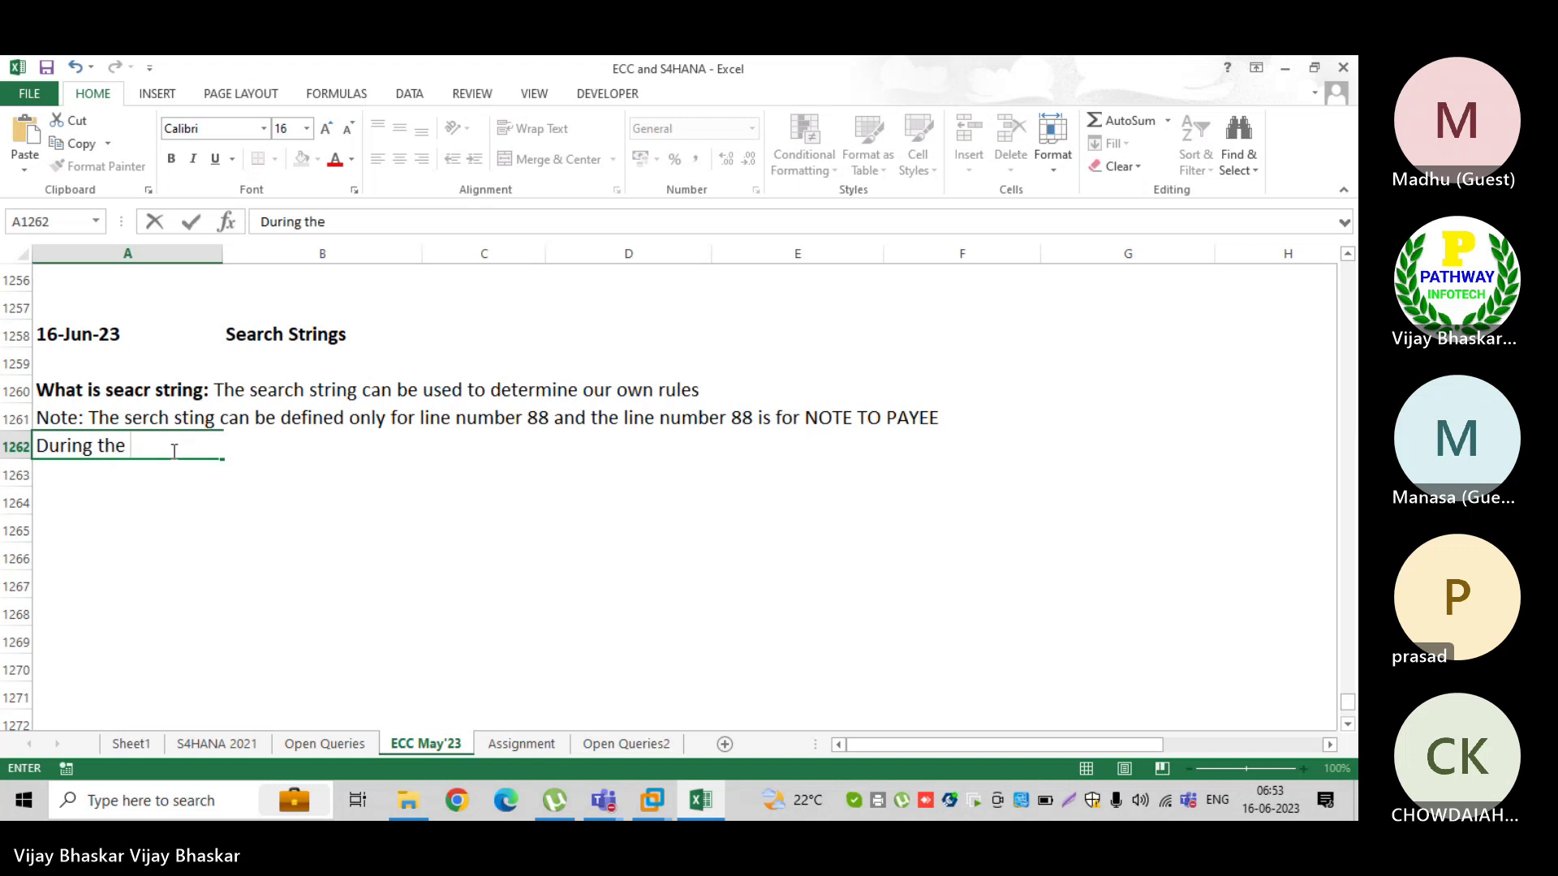
type("sr")
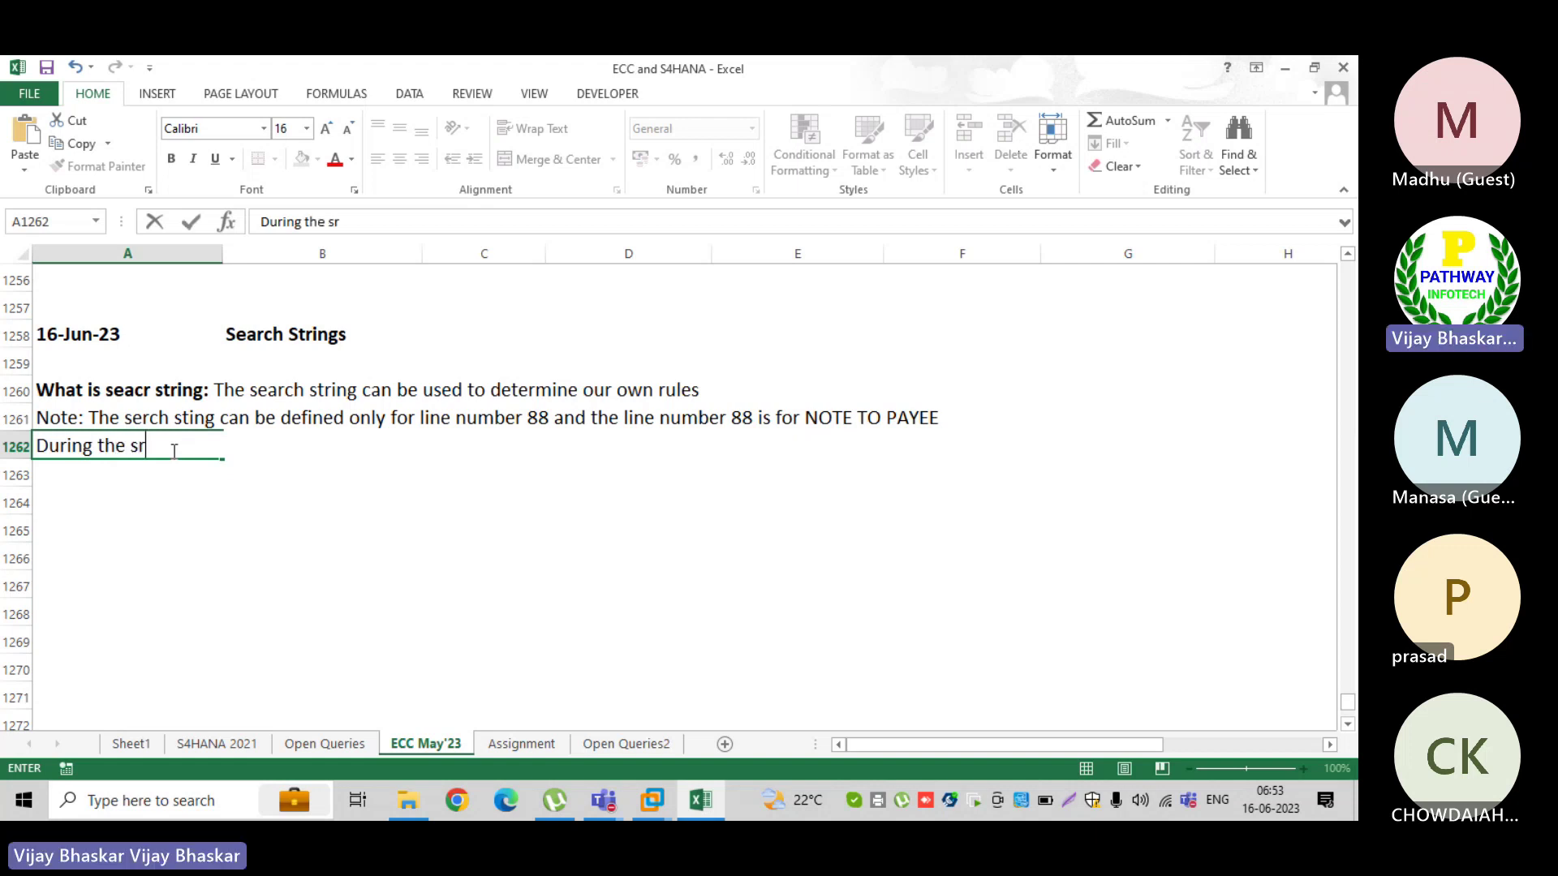
type("ing det")
key("BackSpace")
key("BackSpace")
key("BackSpace")
key("BackSpace")
key("BackSpace")
key("BackSpace")
key("BackSpace")
key("BackSpace")
key("BackSpace")
- Continue the note in cell A1262 with "search string determination, we can"
type("searc")
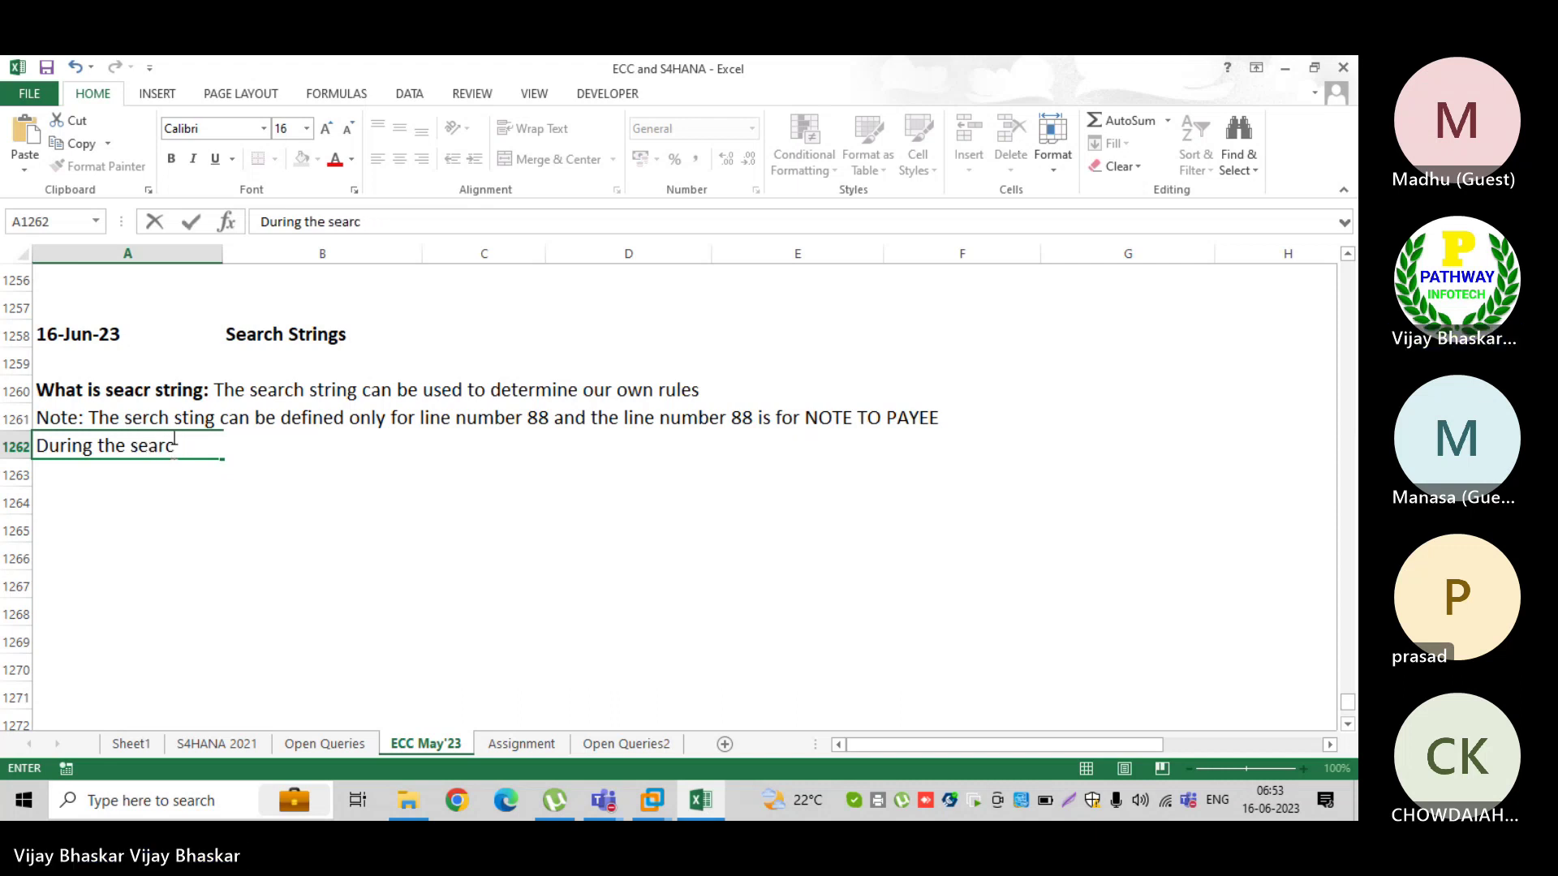
type("h string d")
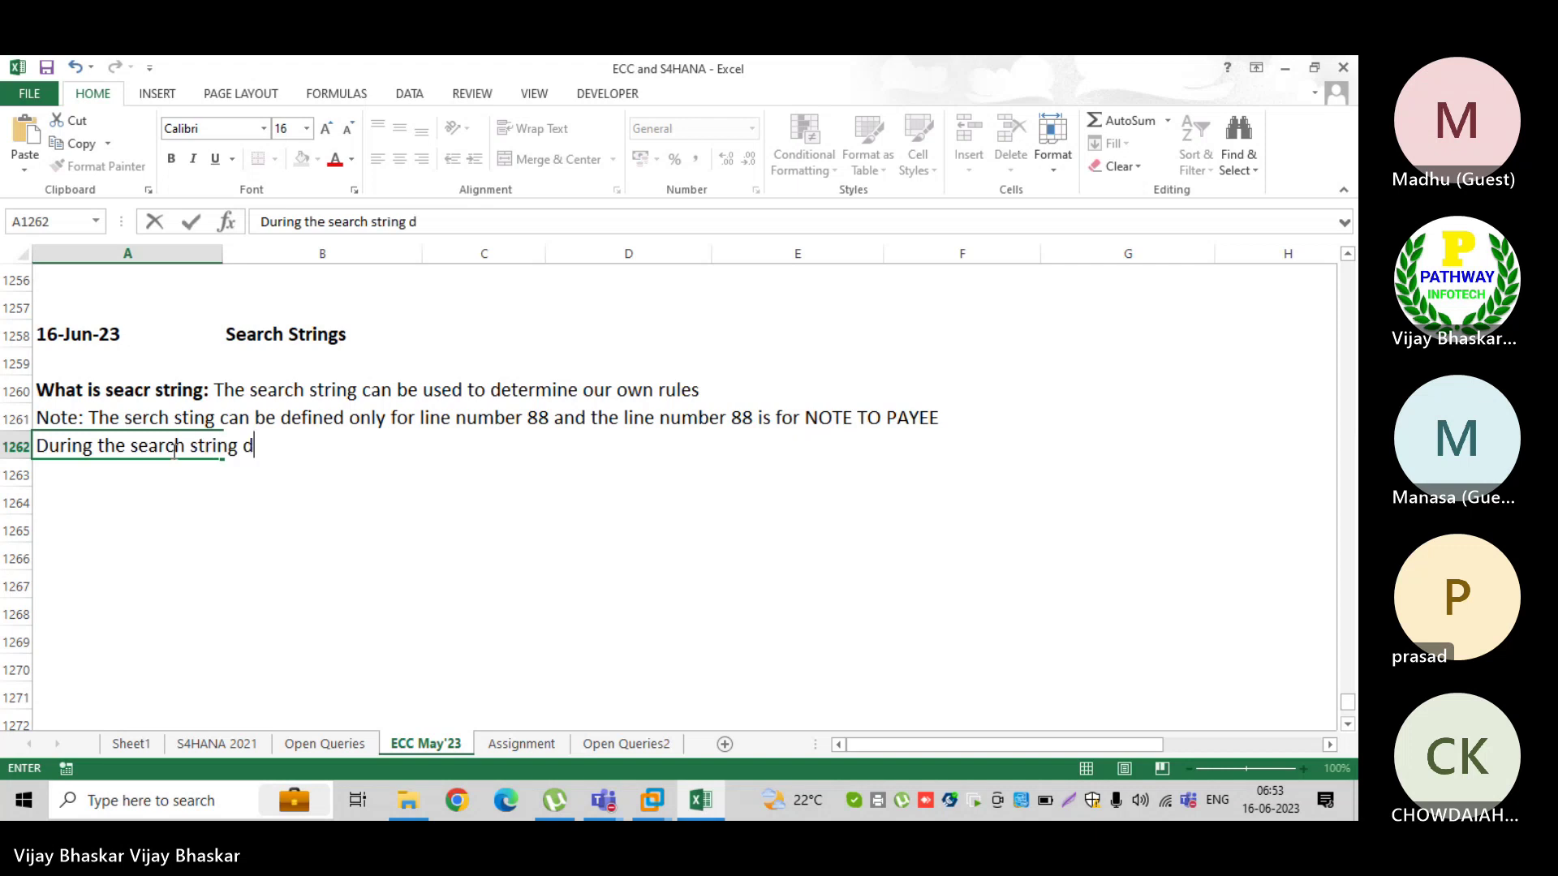
type("eterminatio")
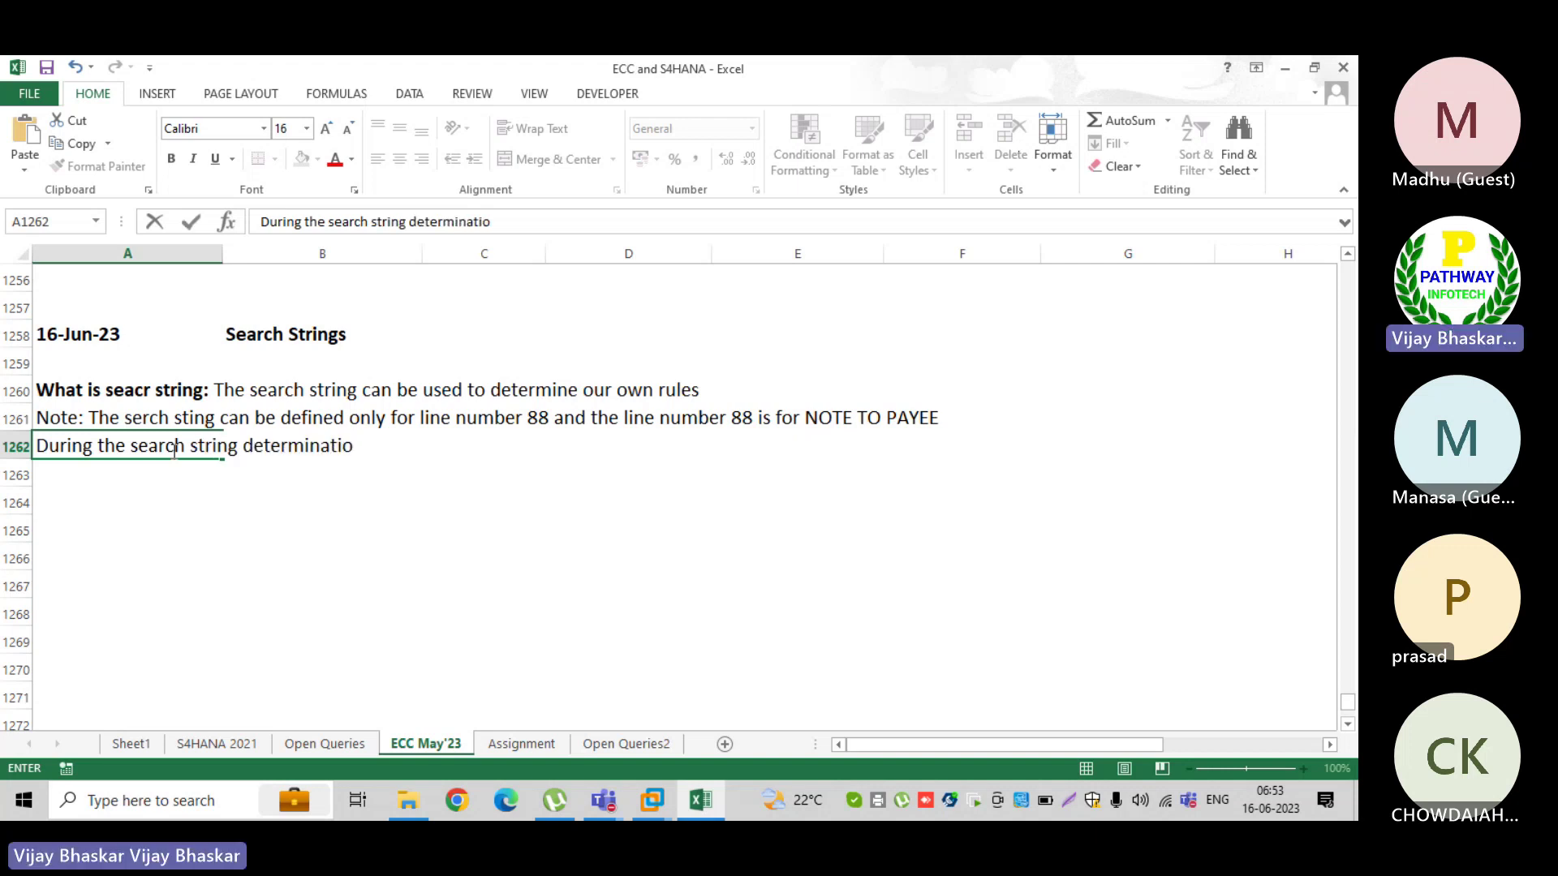
type("n,")
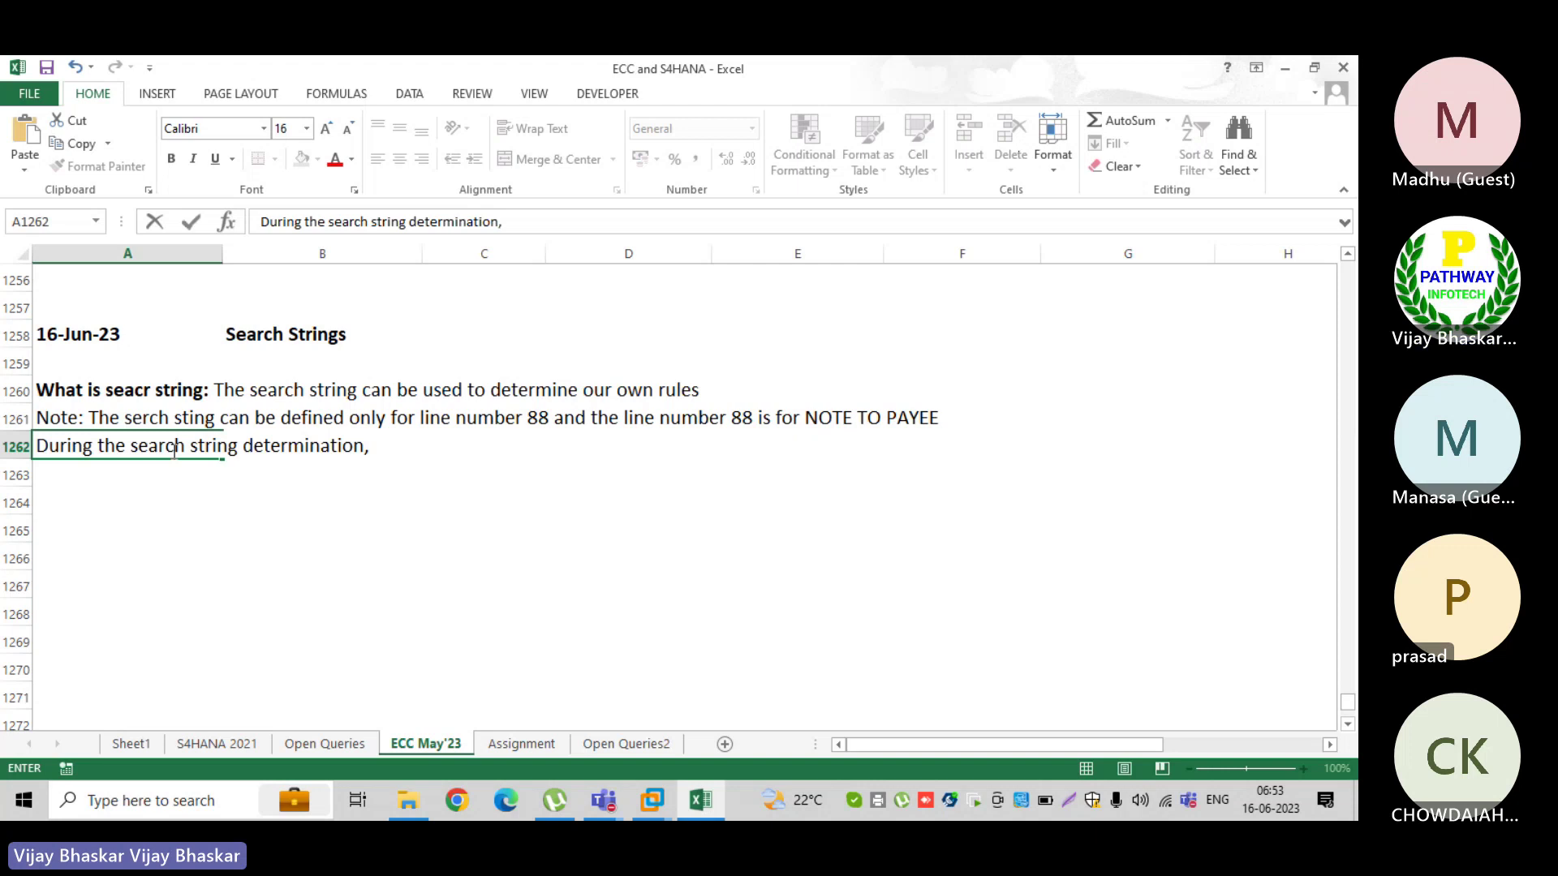
type(" we ")
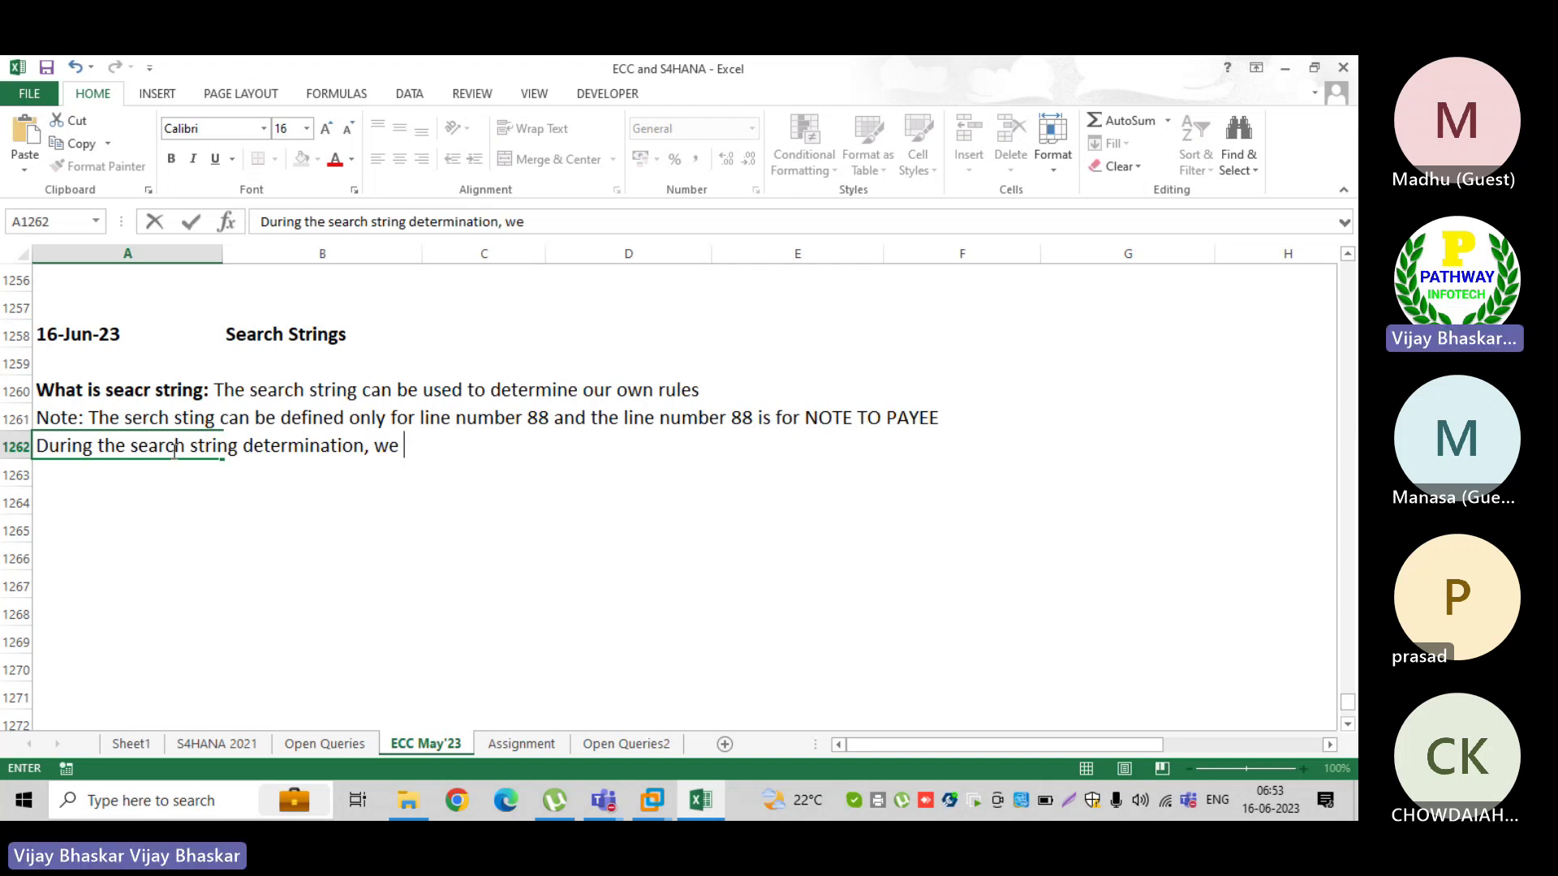
type("cs")
key("BackSpace")
type("an ")
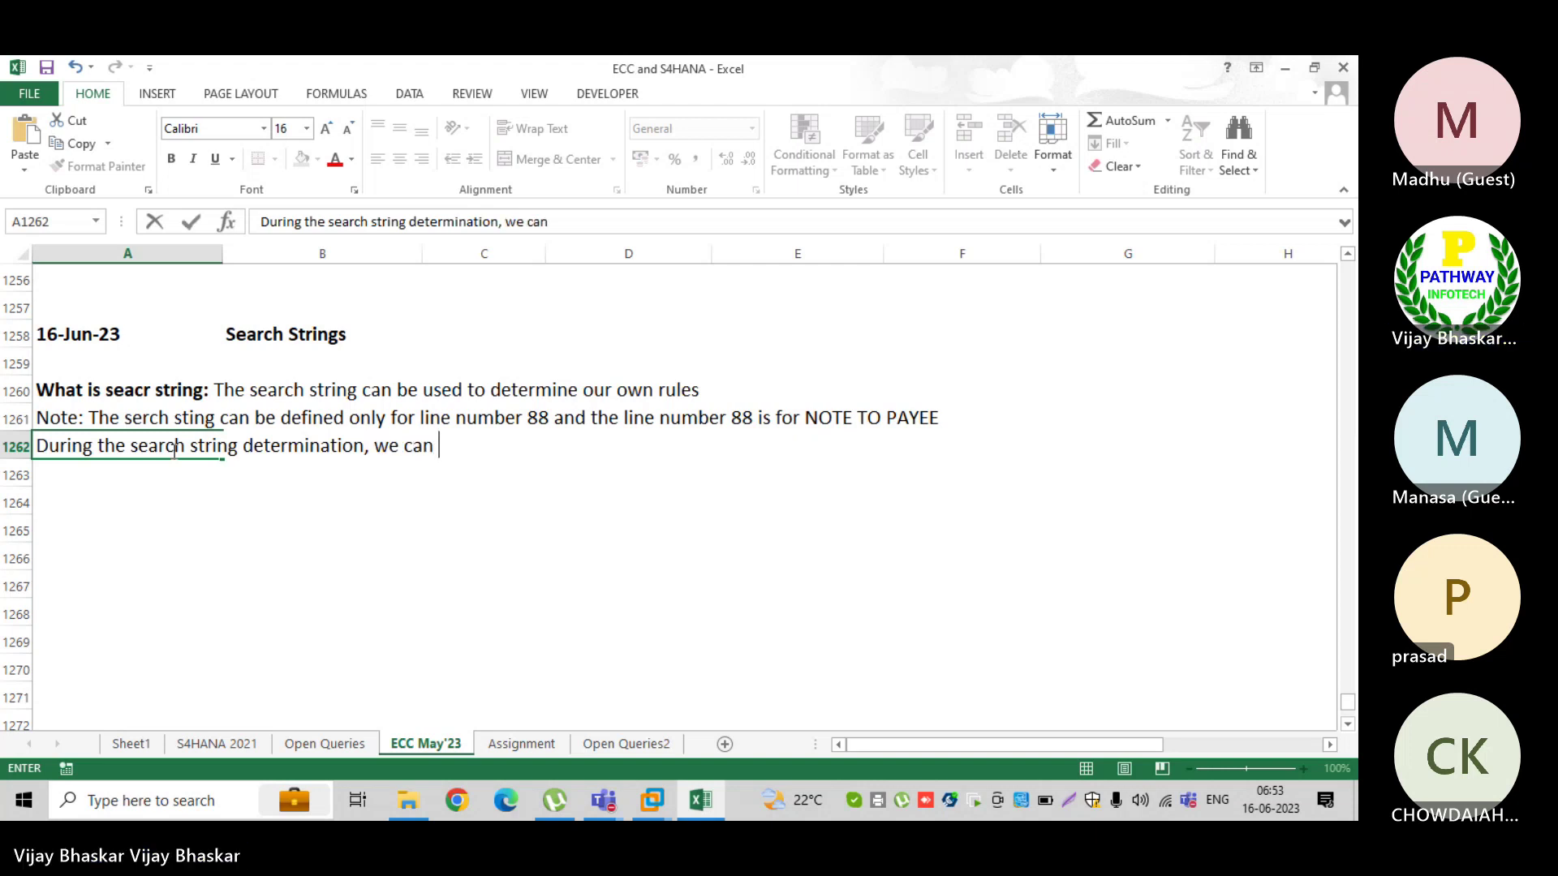
- Extend the note in cell A1262 with "setup our own rules to"
type("set")
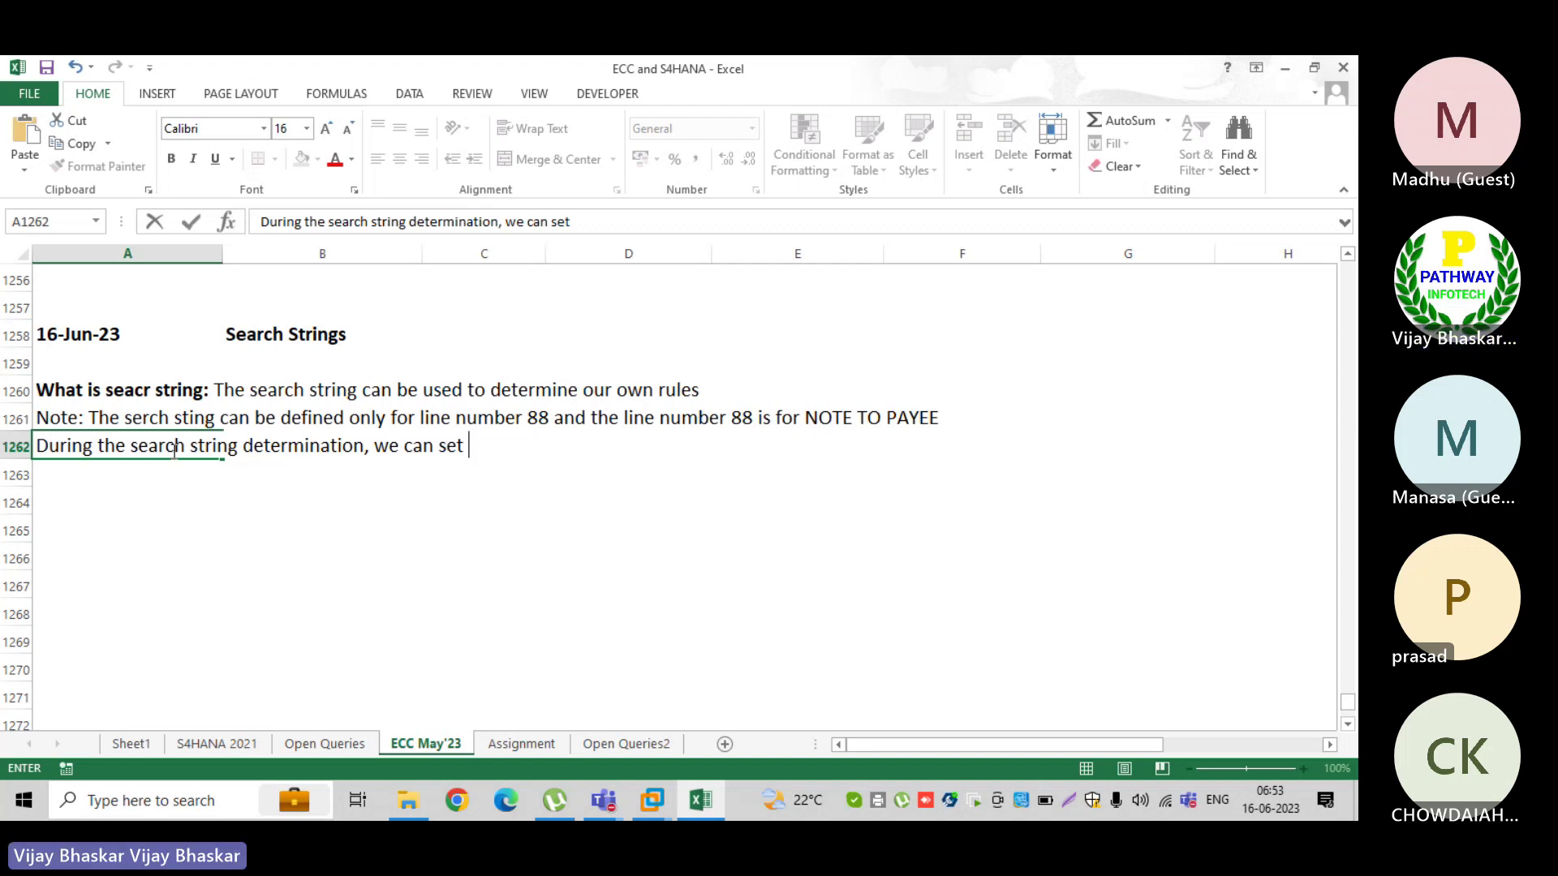
type("up o")
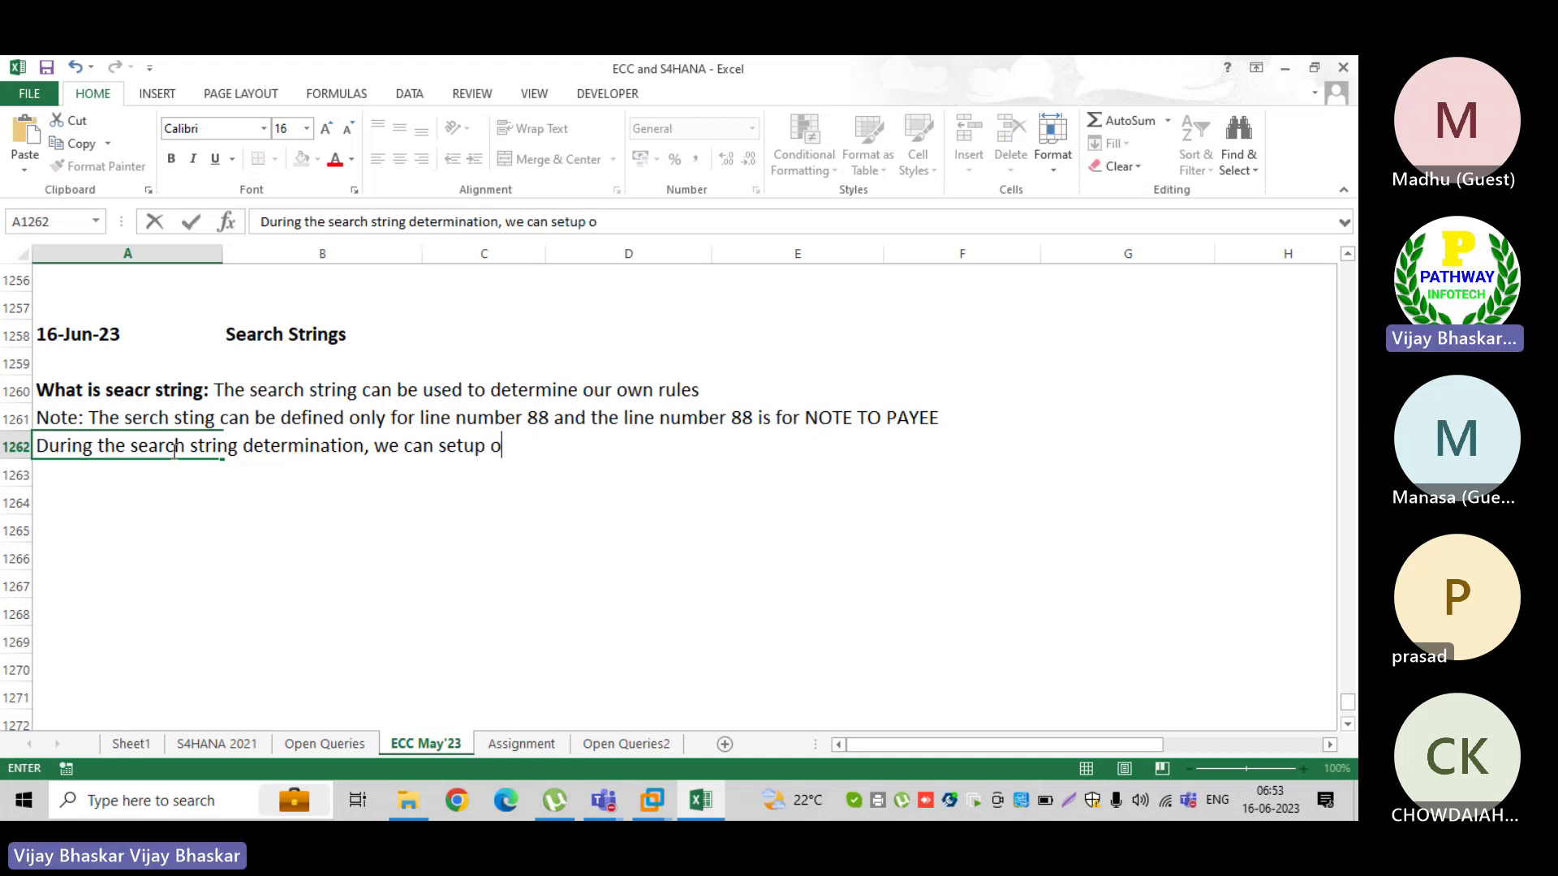
type("ut")
key("BackSpace")
type("r ")
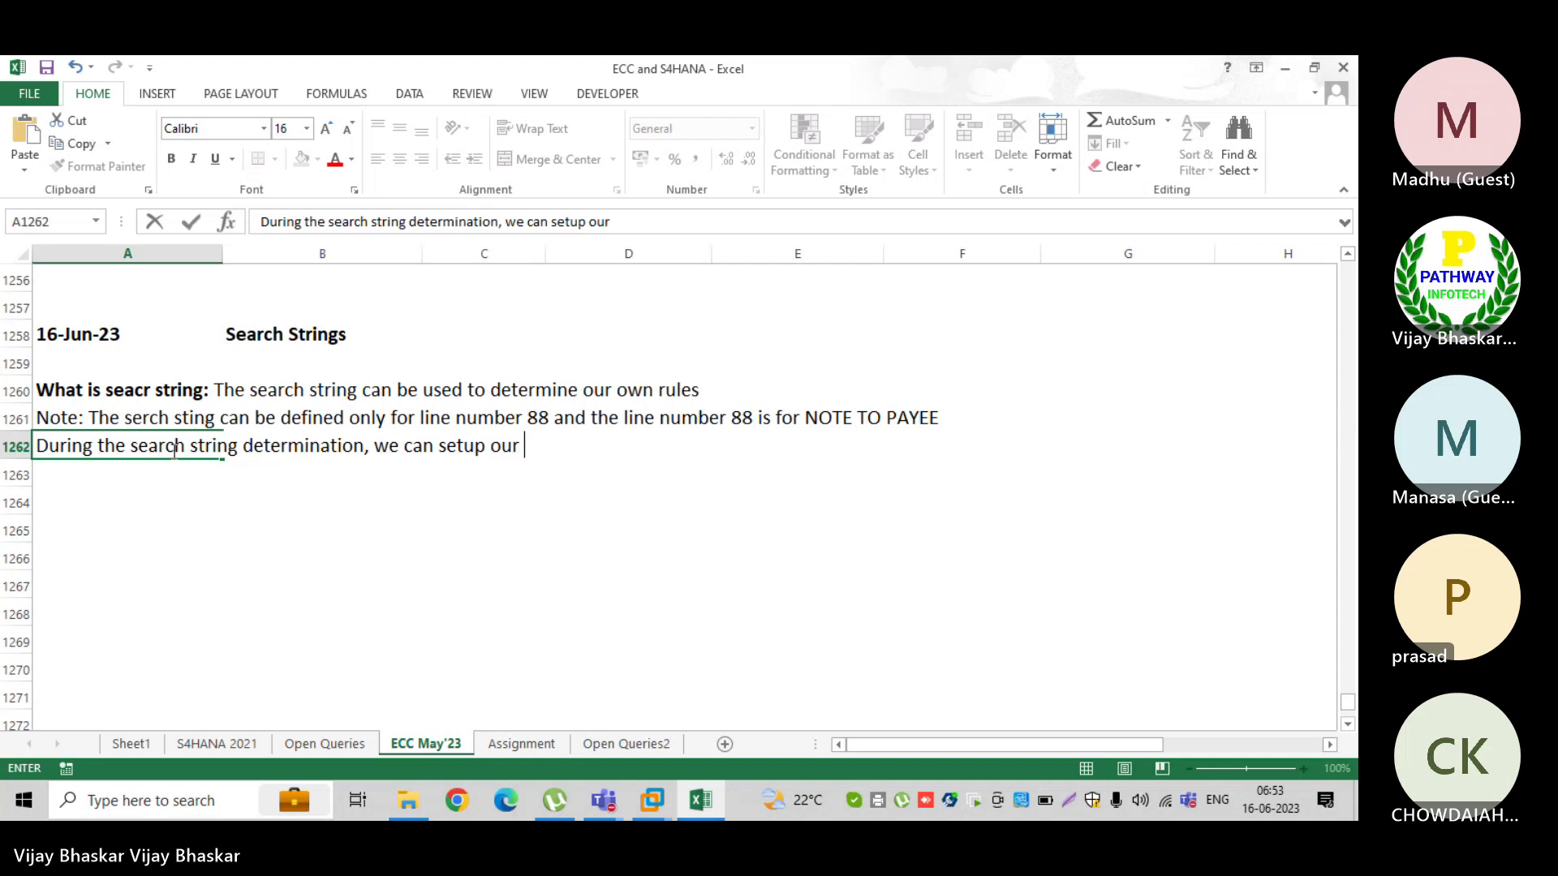
type("own rul")
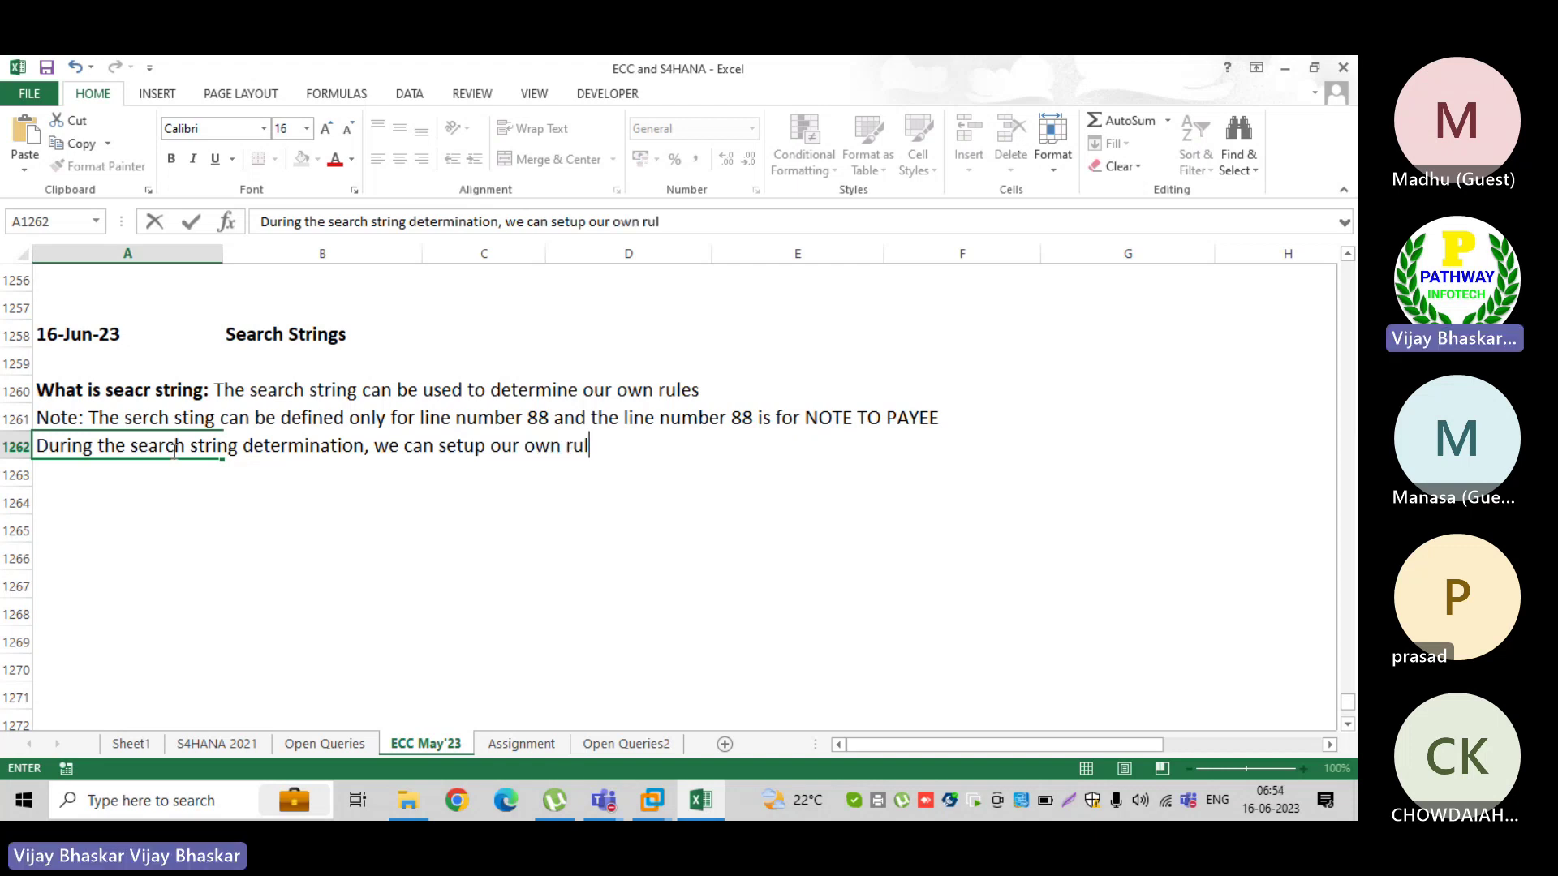
type("es to ")
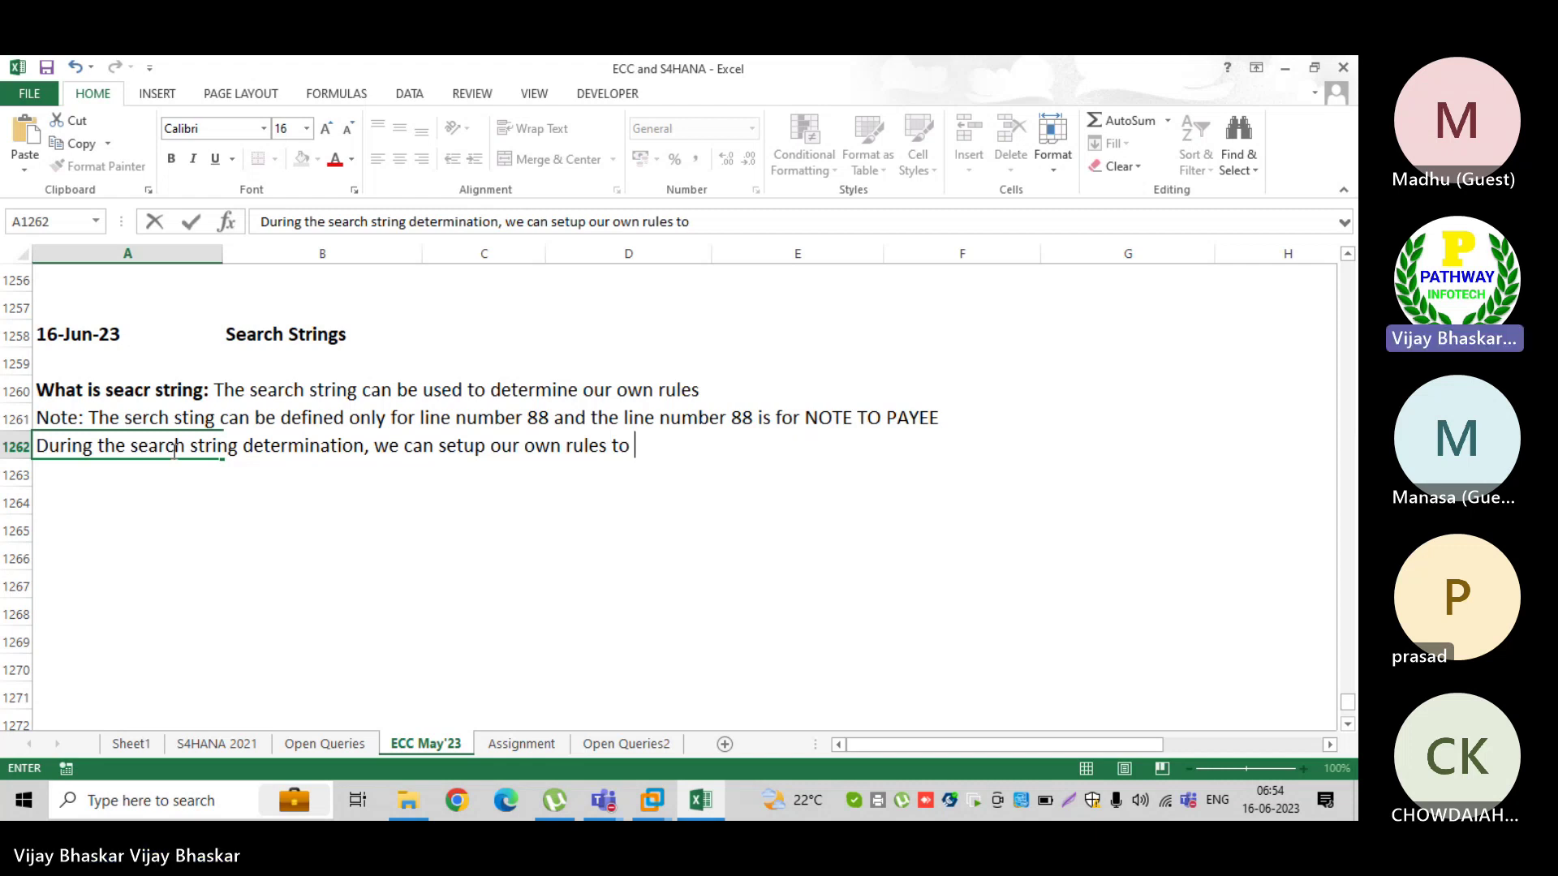
- Finish the note in cell A1262 with "determine as follow" and start a numbered list with "1." in cell B1263
type("determine")
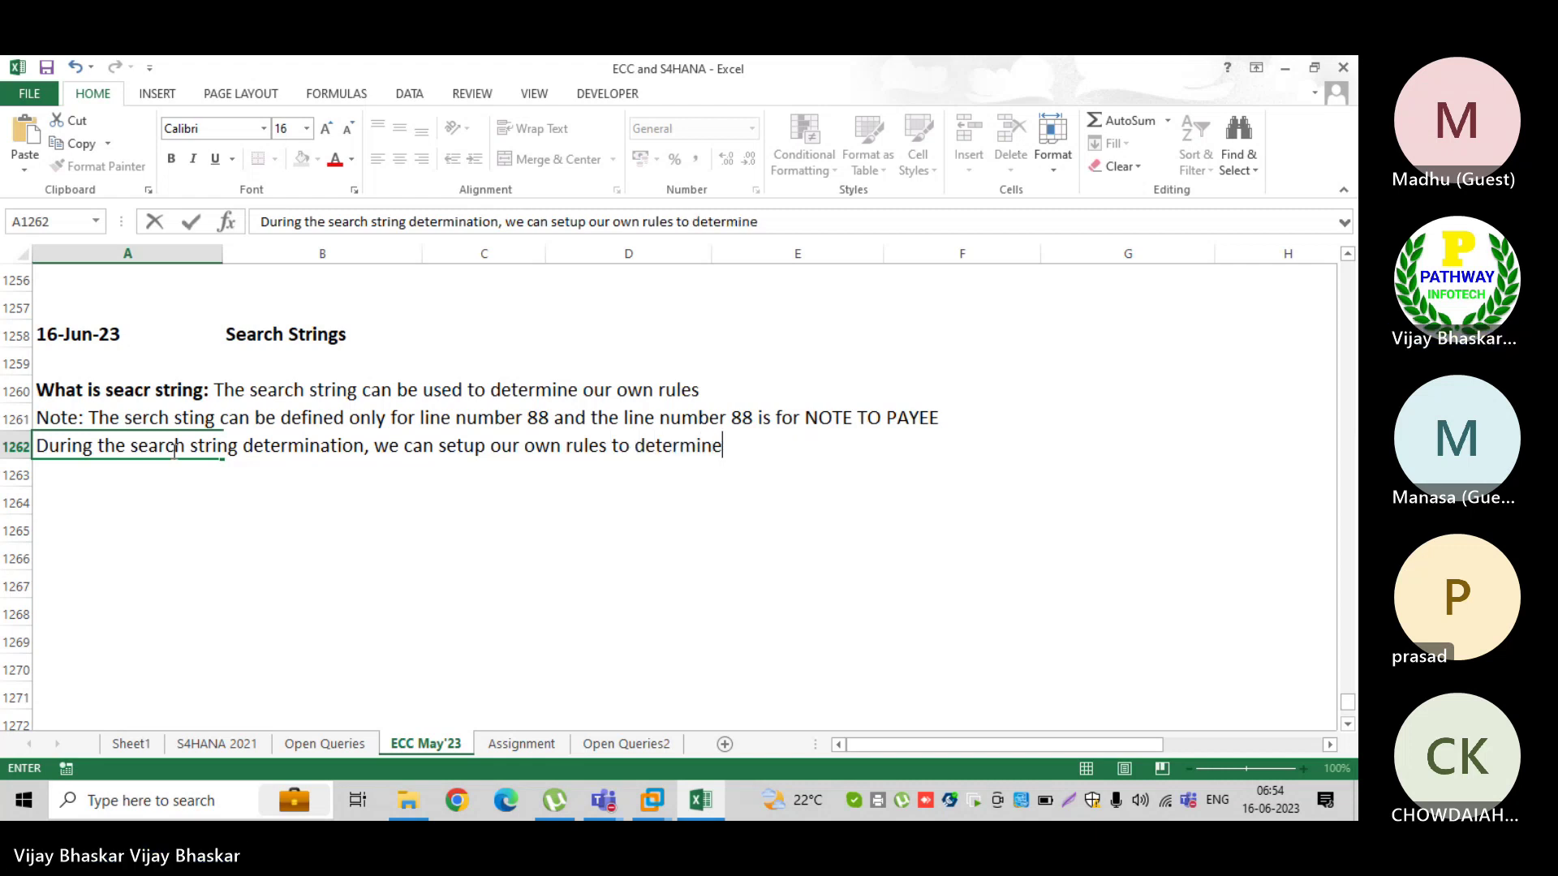
type(" as f")
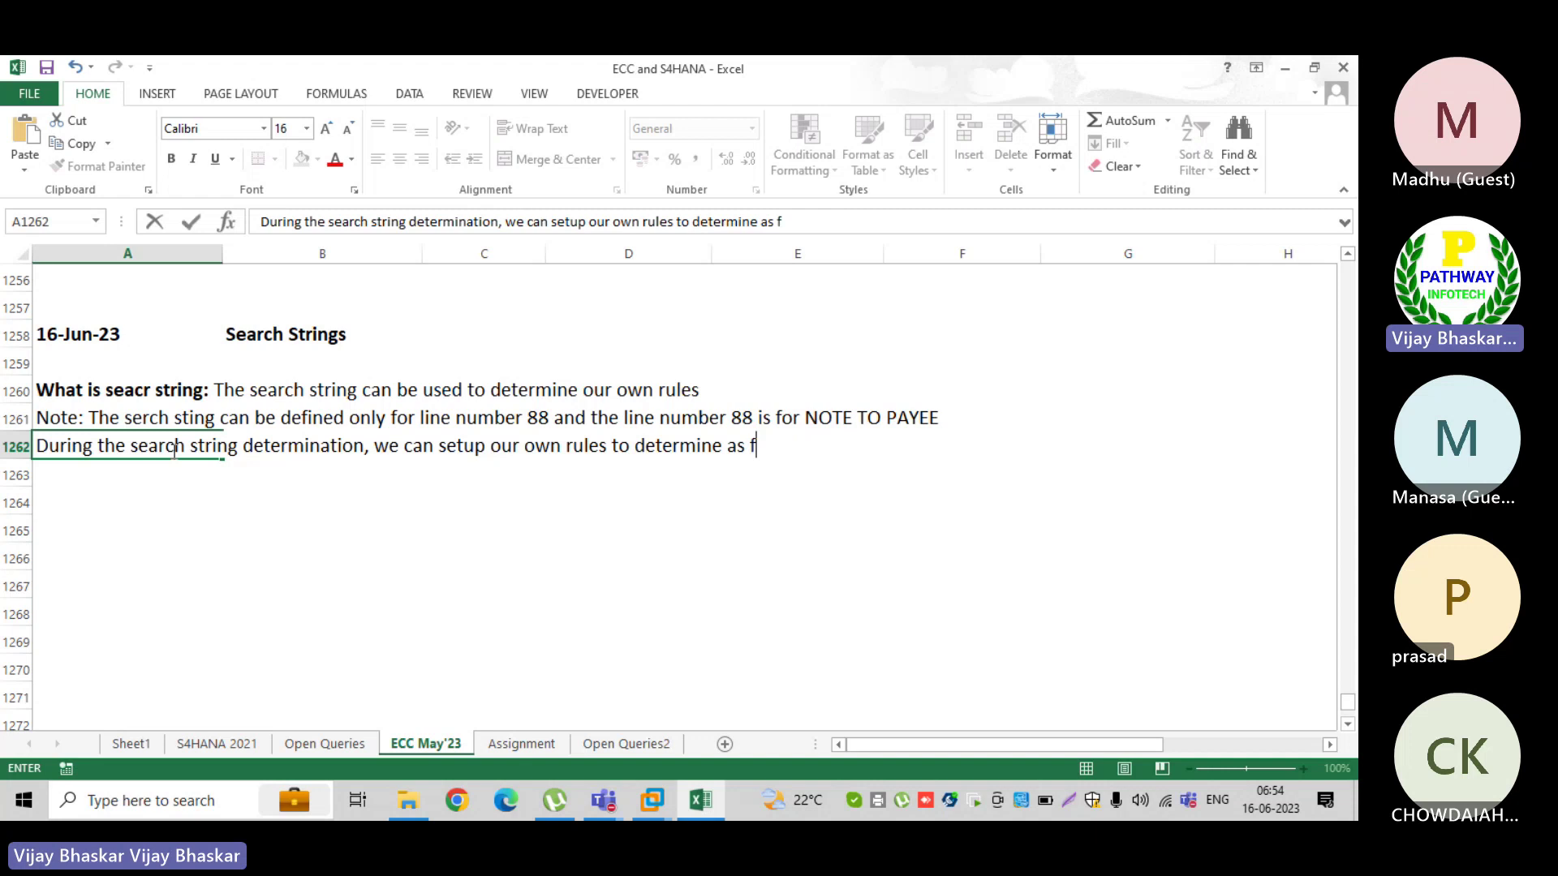
type("ollow")
key("Return")
key("Tab")
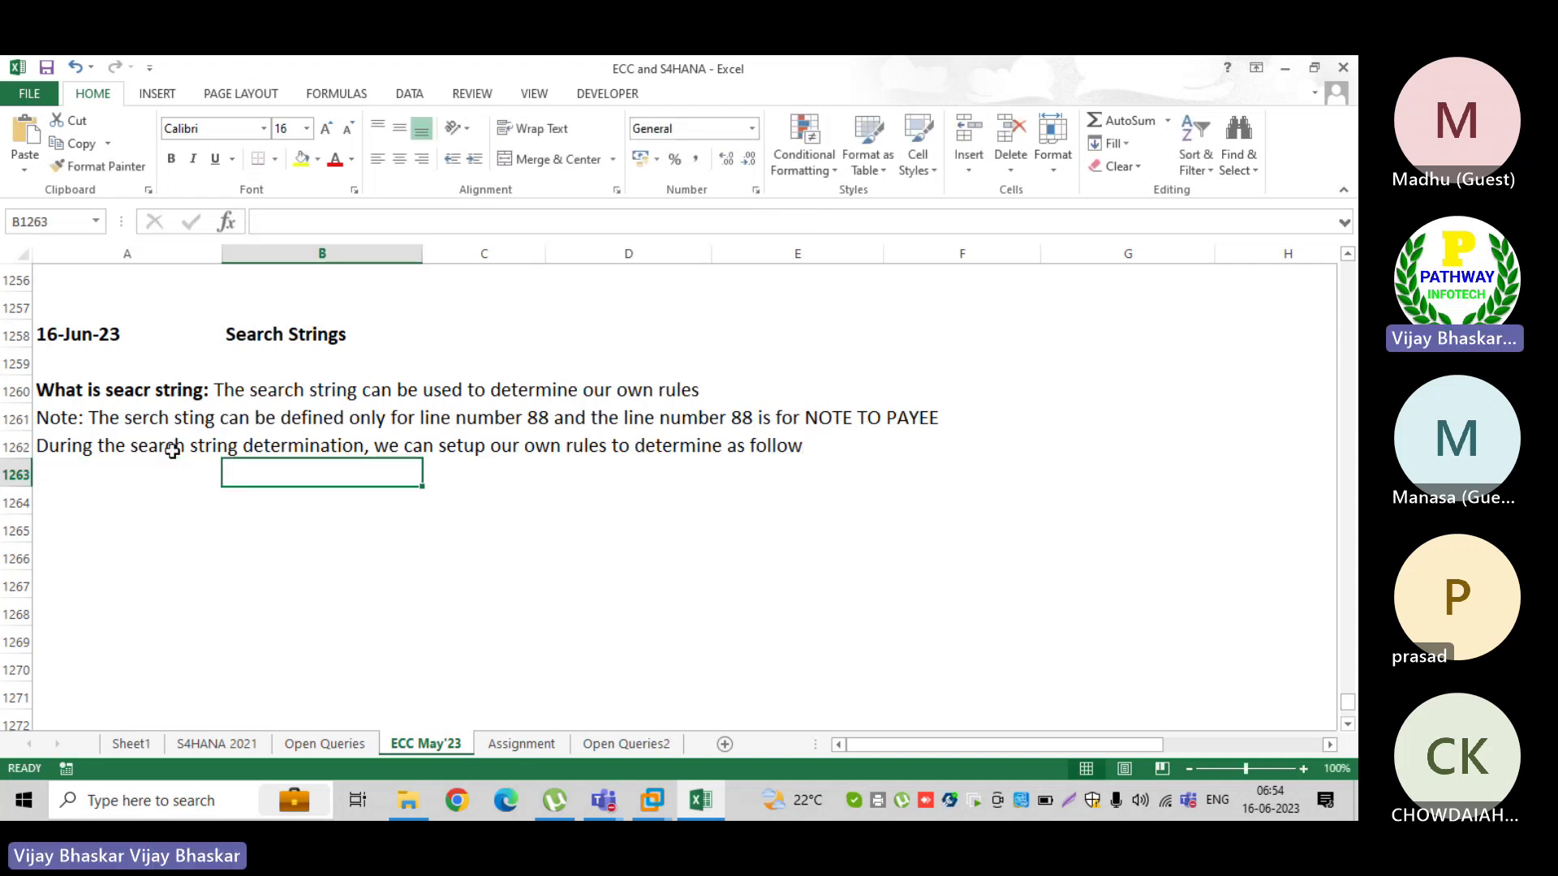
type("1.")
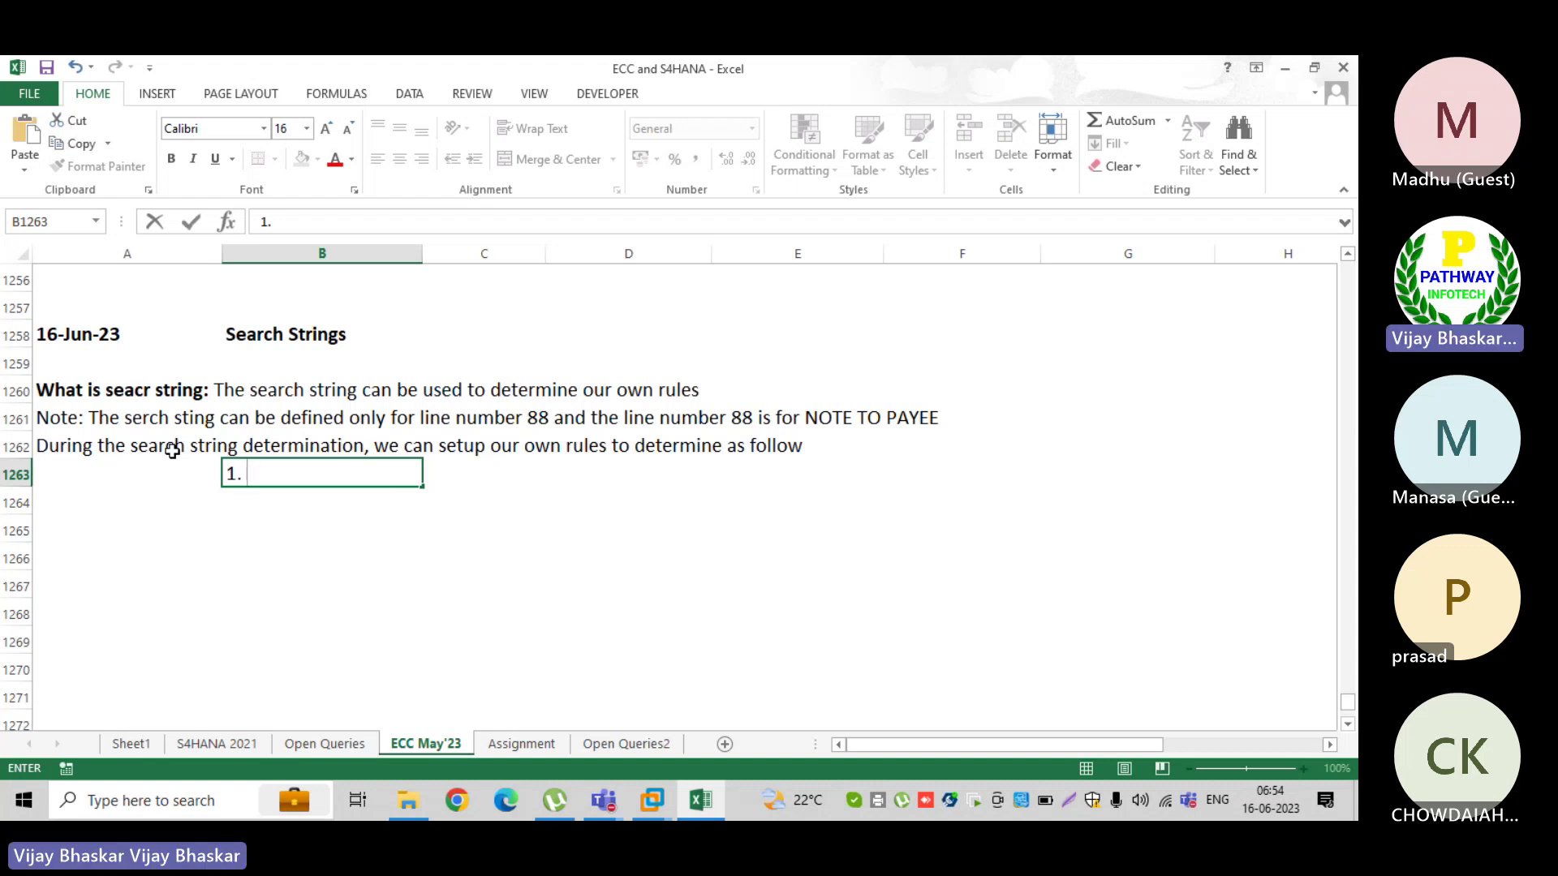
- Switch to the SAP virtual machine and add ", 142626, 4848484" to the BAI_Z0SG record beginning with 88, before its closing slash
left_click(652, 801)
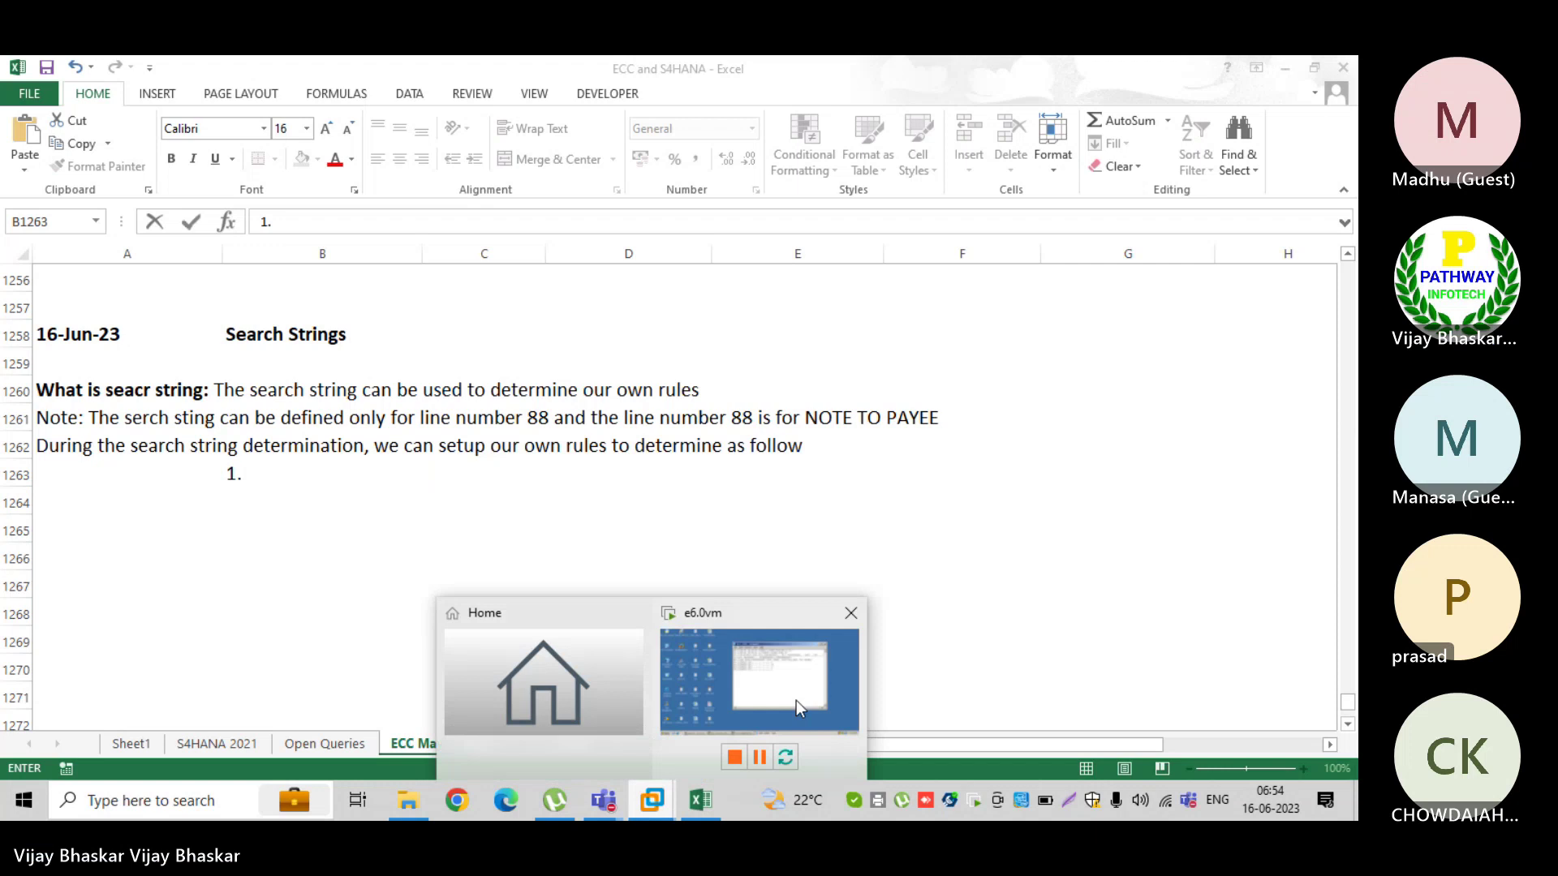
left_click(796, 700)
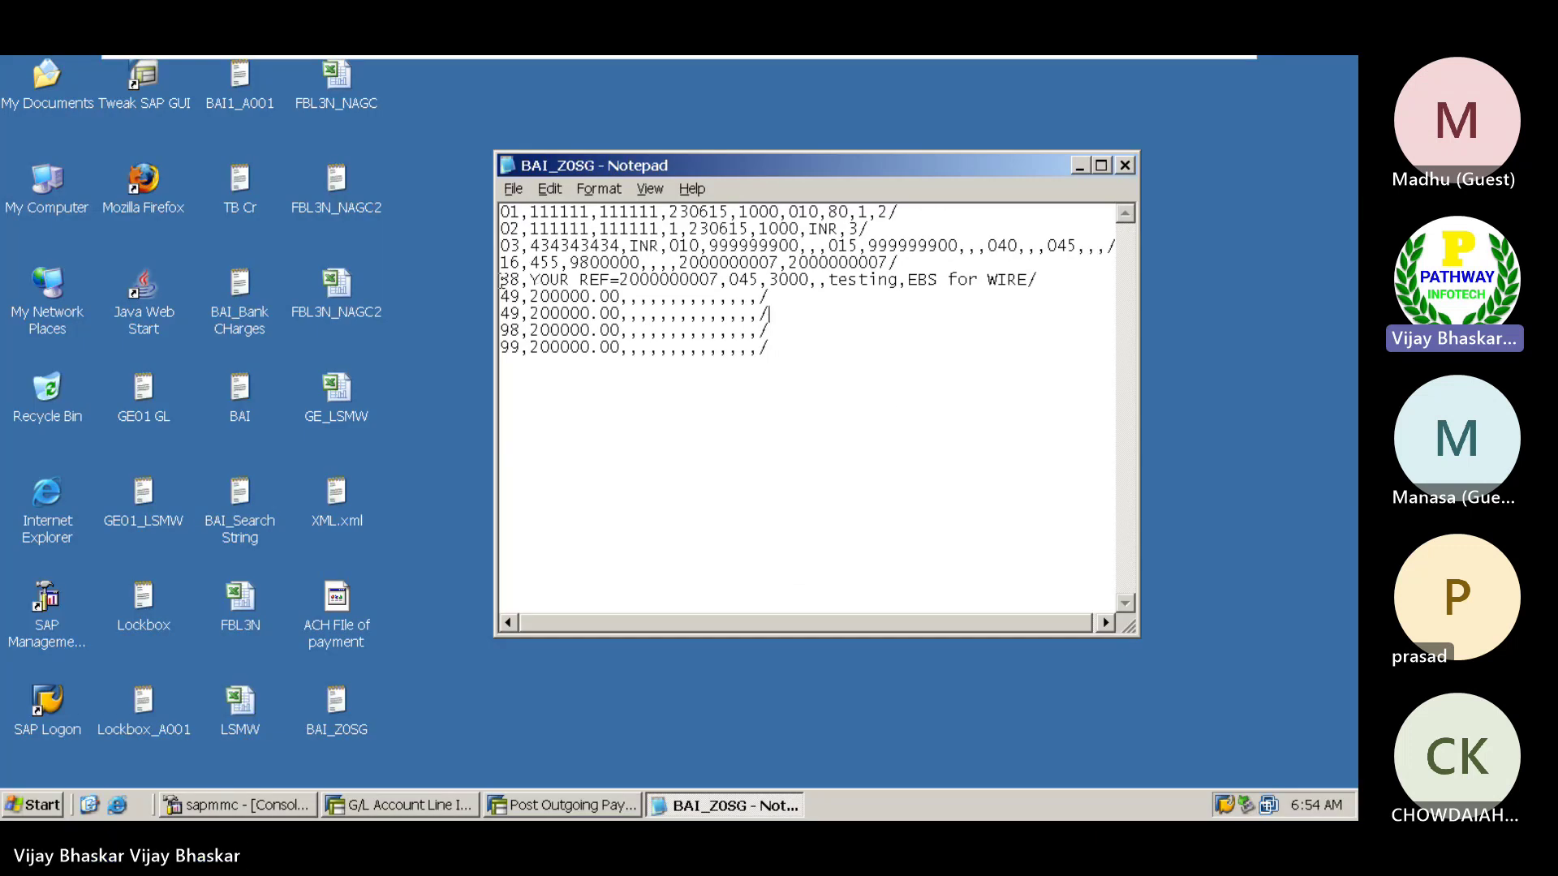
left_click_drag(502, 280, 1029, 282)
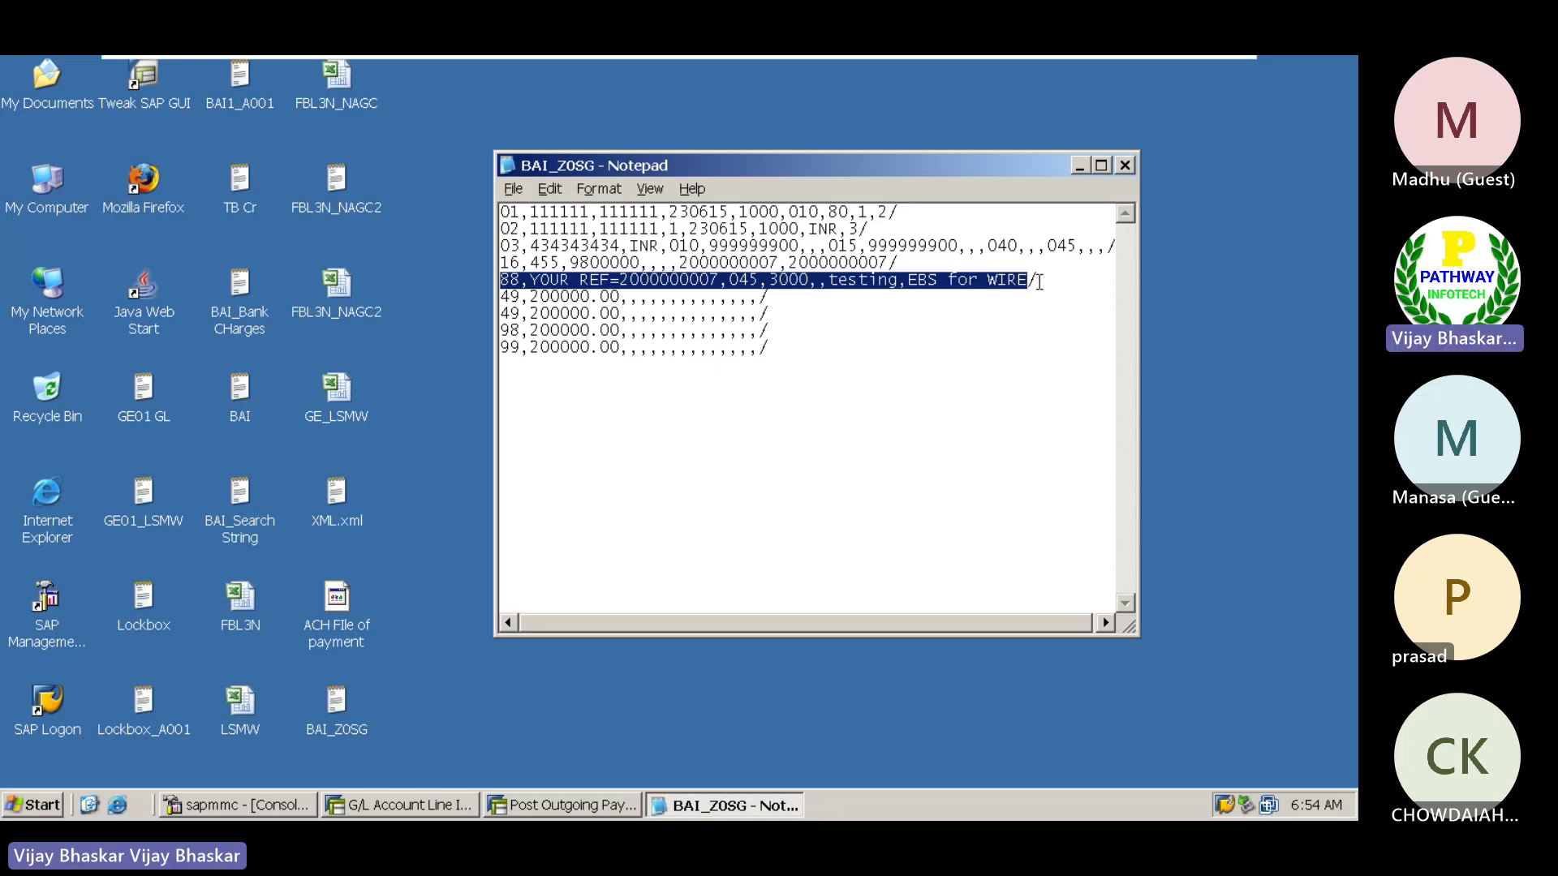
left_click(1038, 281)
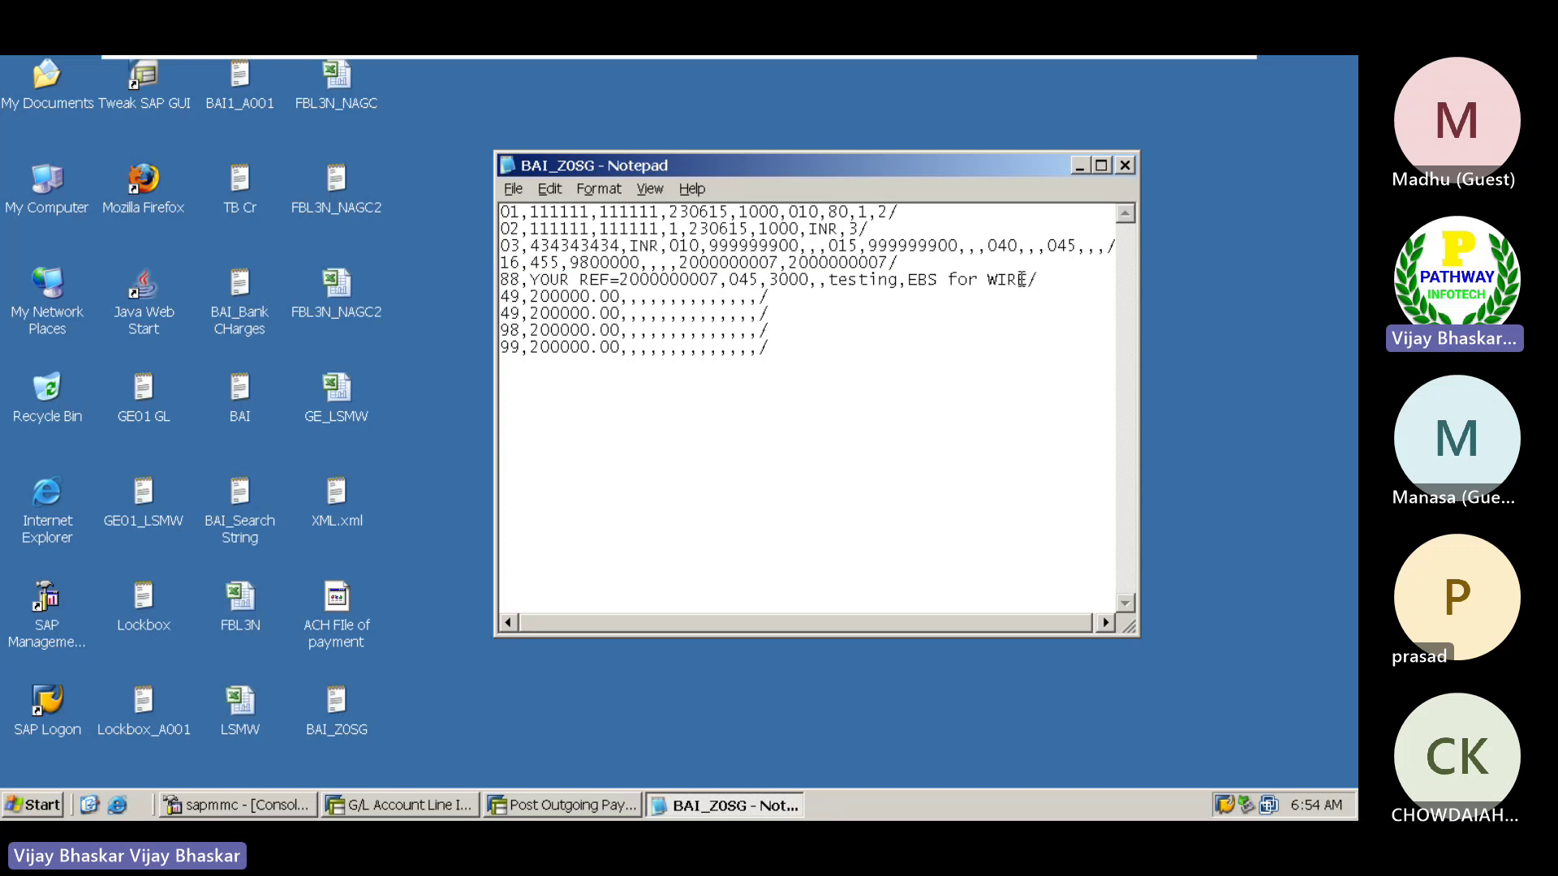
type(", 1")
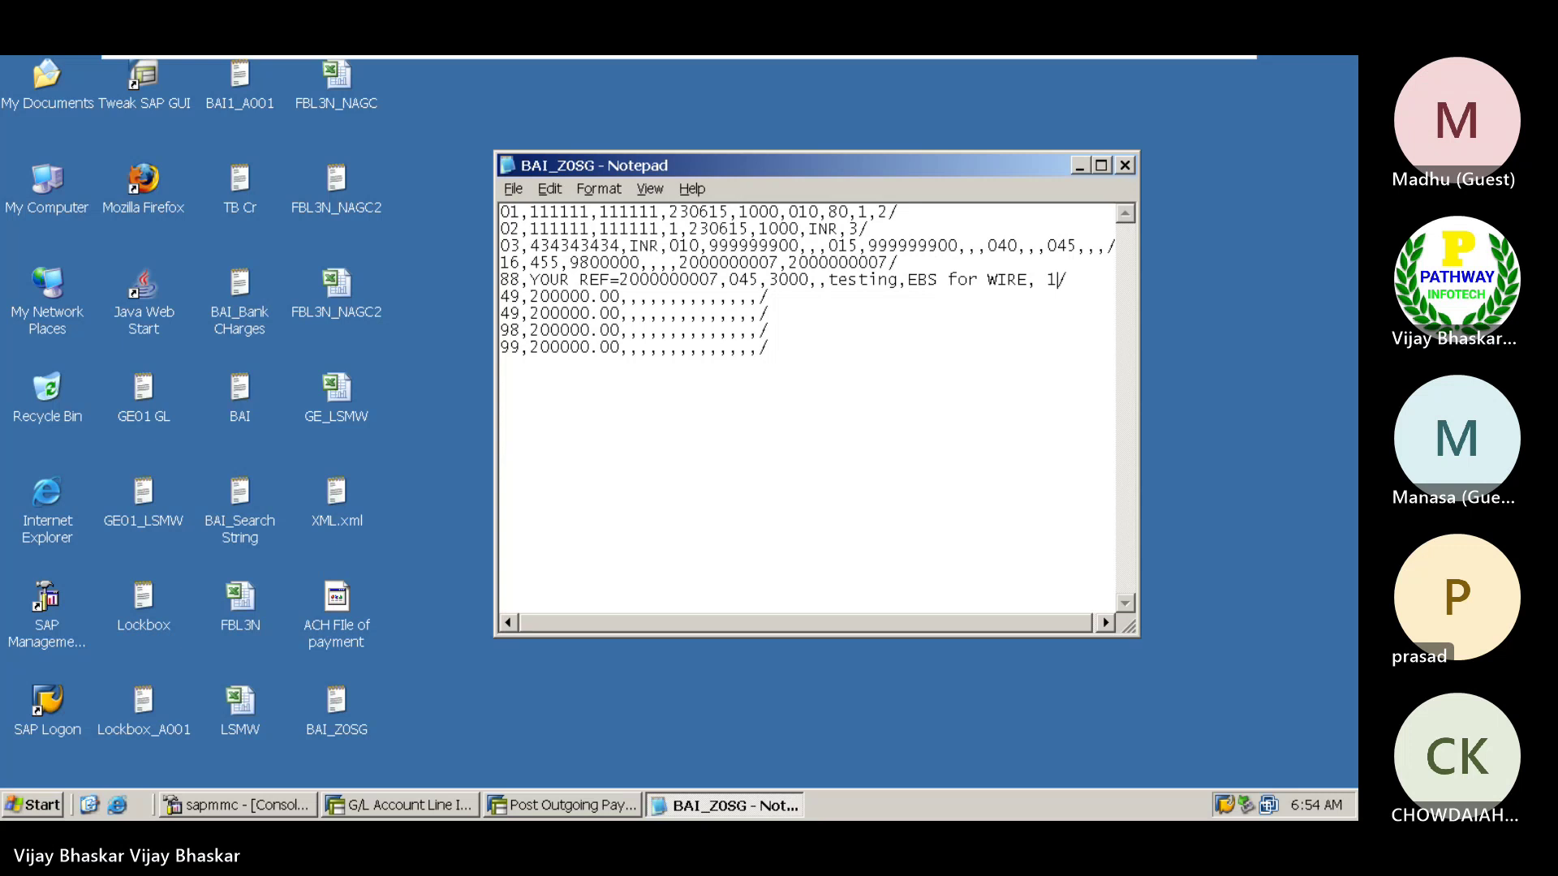
type("42626, 4848484")
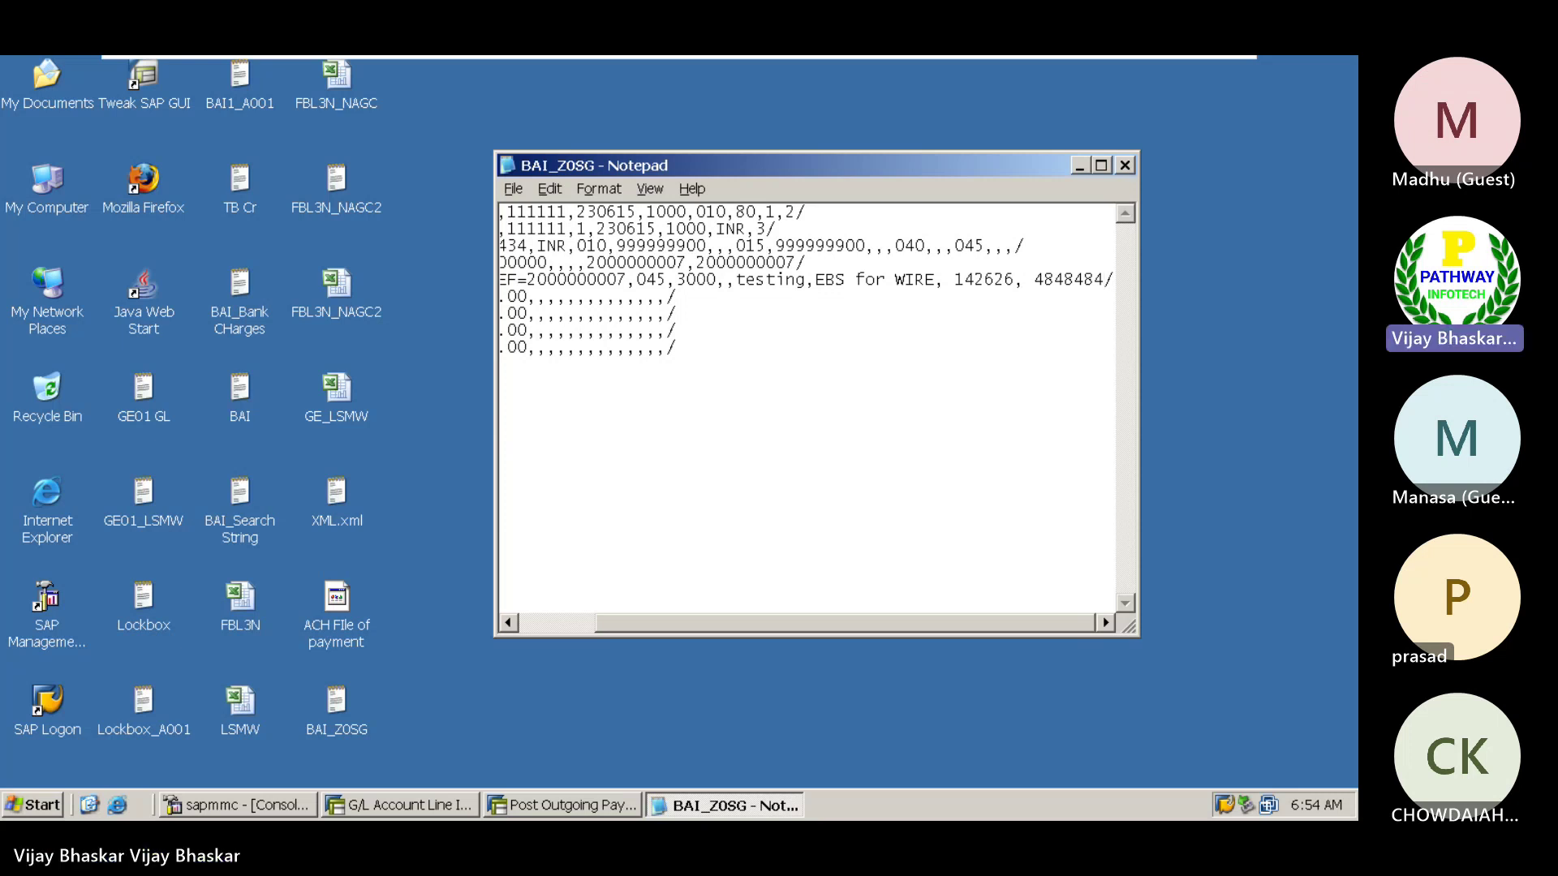
- Maximize the BAI_Z0SG file and highlight the 88 record, its portion through WIRE, its last number, and code 455 in the record above
left_click(1104, 168)
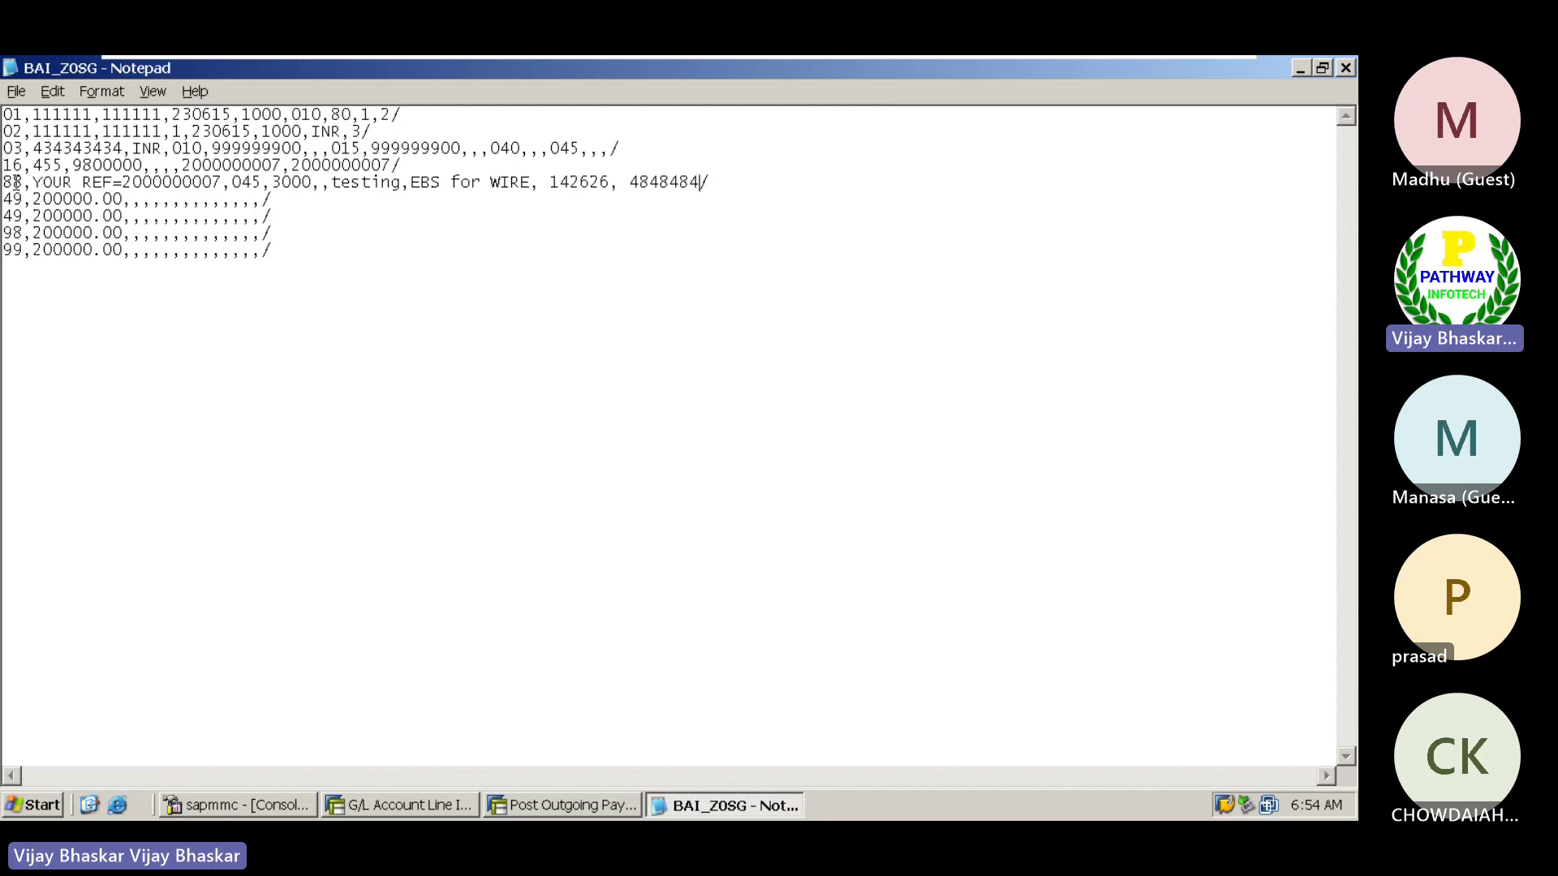
left_click_drag(7, 182, 711, 181)
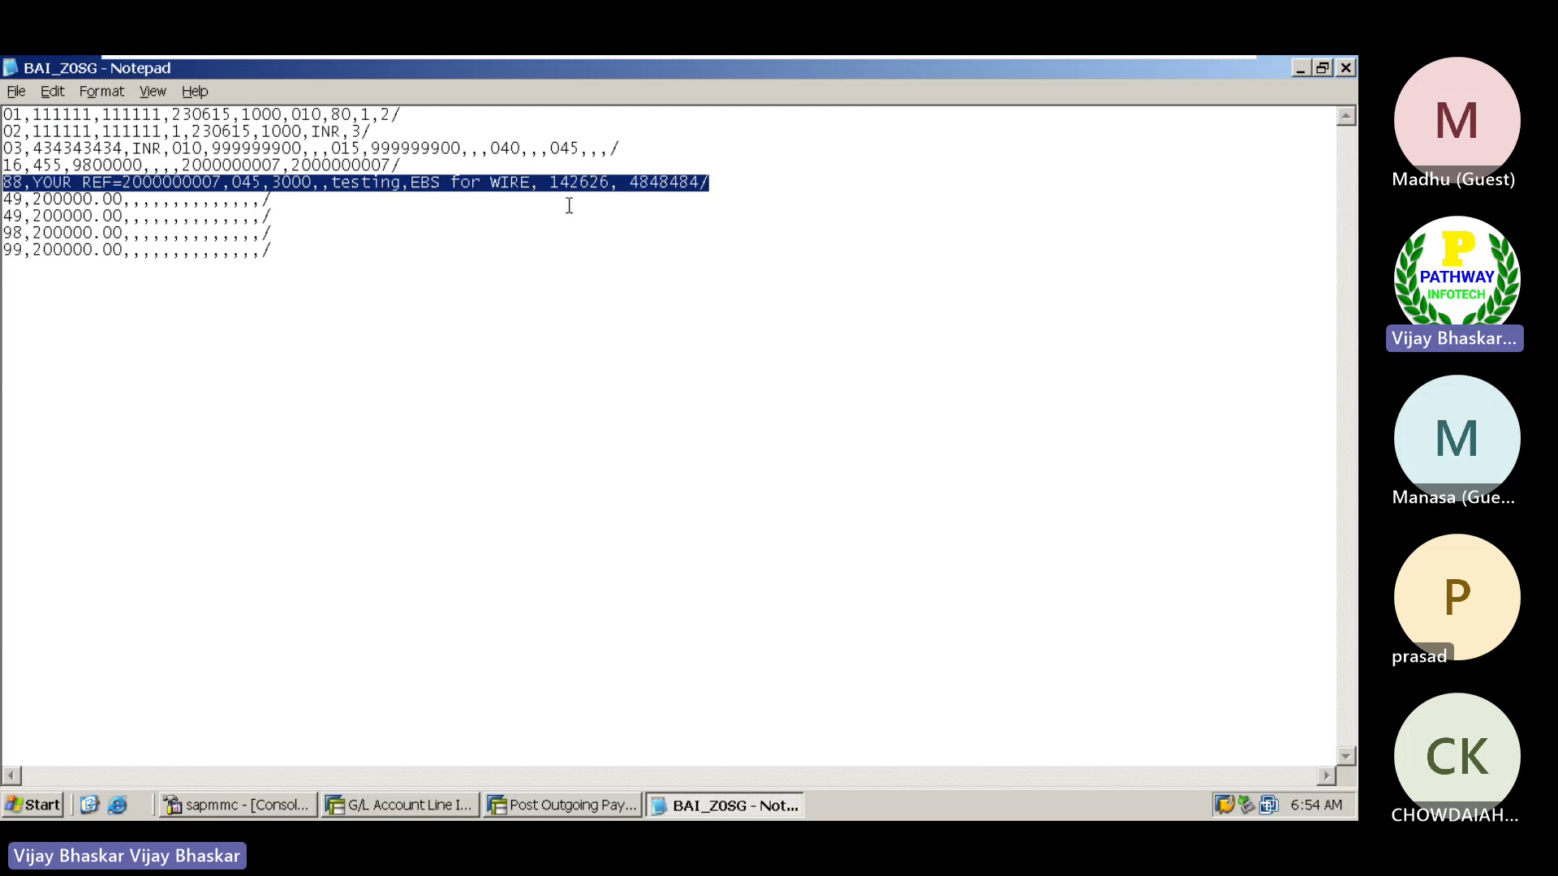
left_click(529, 183)
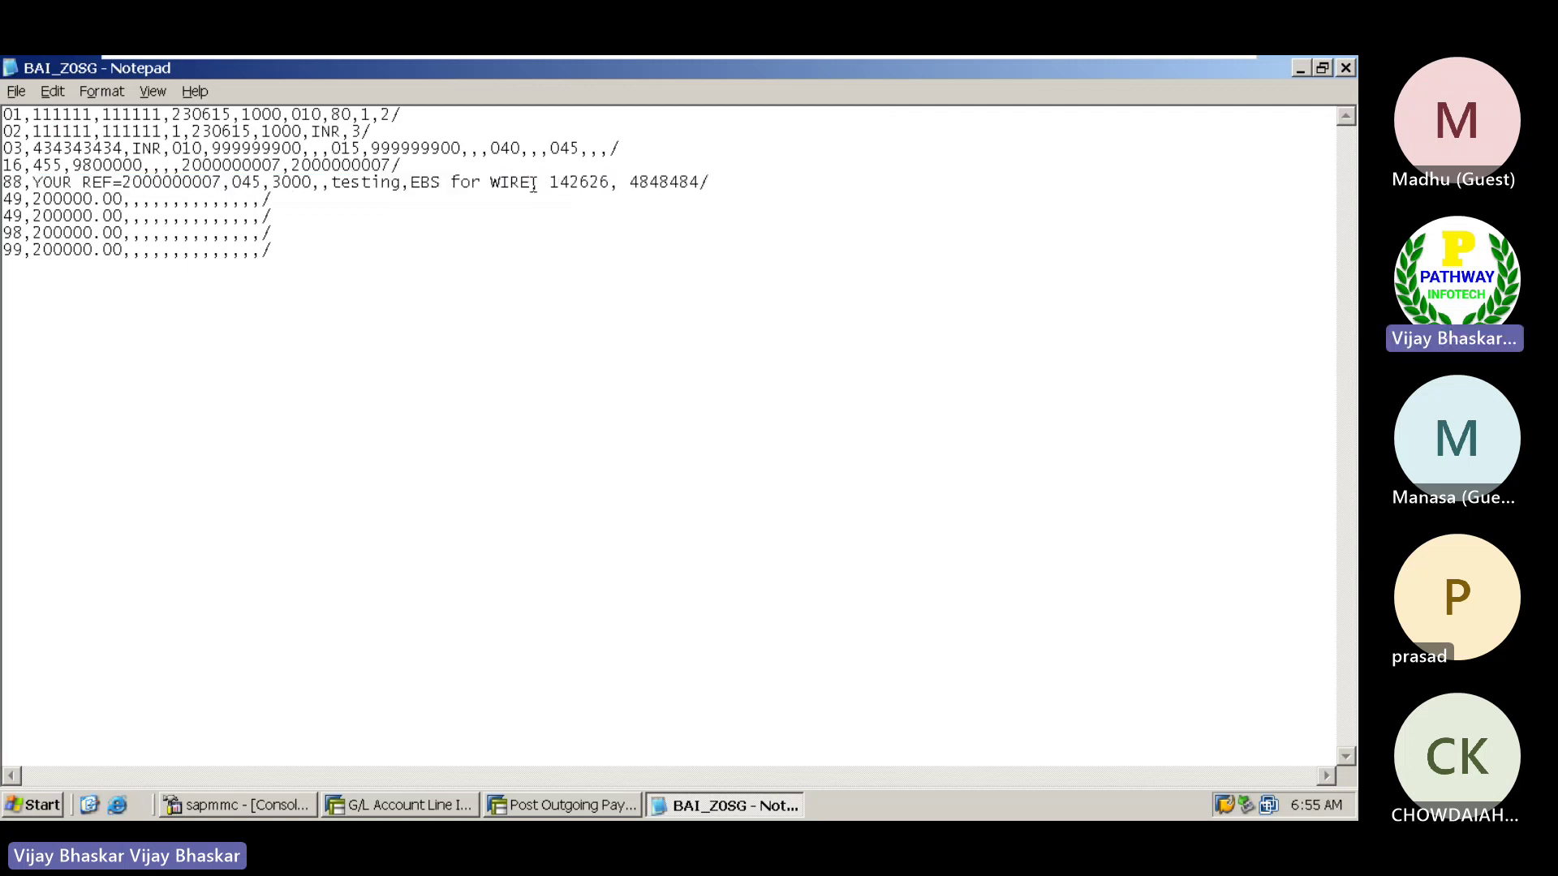
left_click_drag(533, 184, 3, 184)
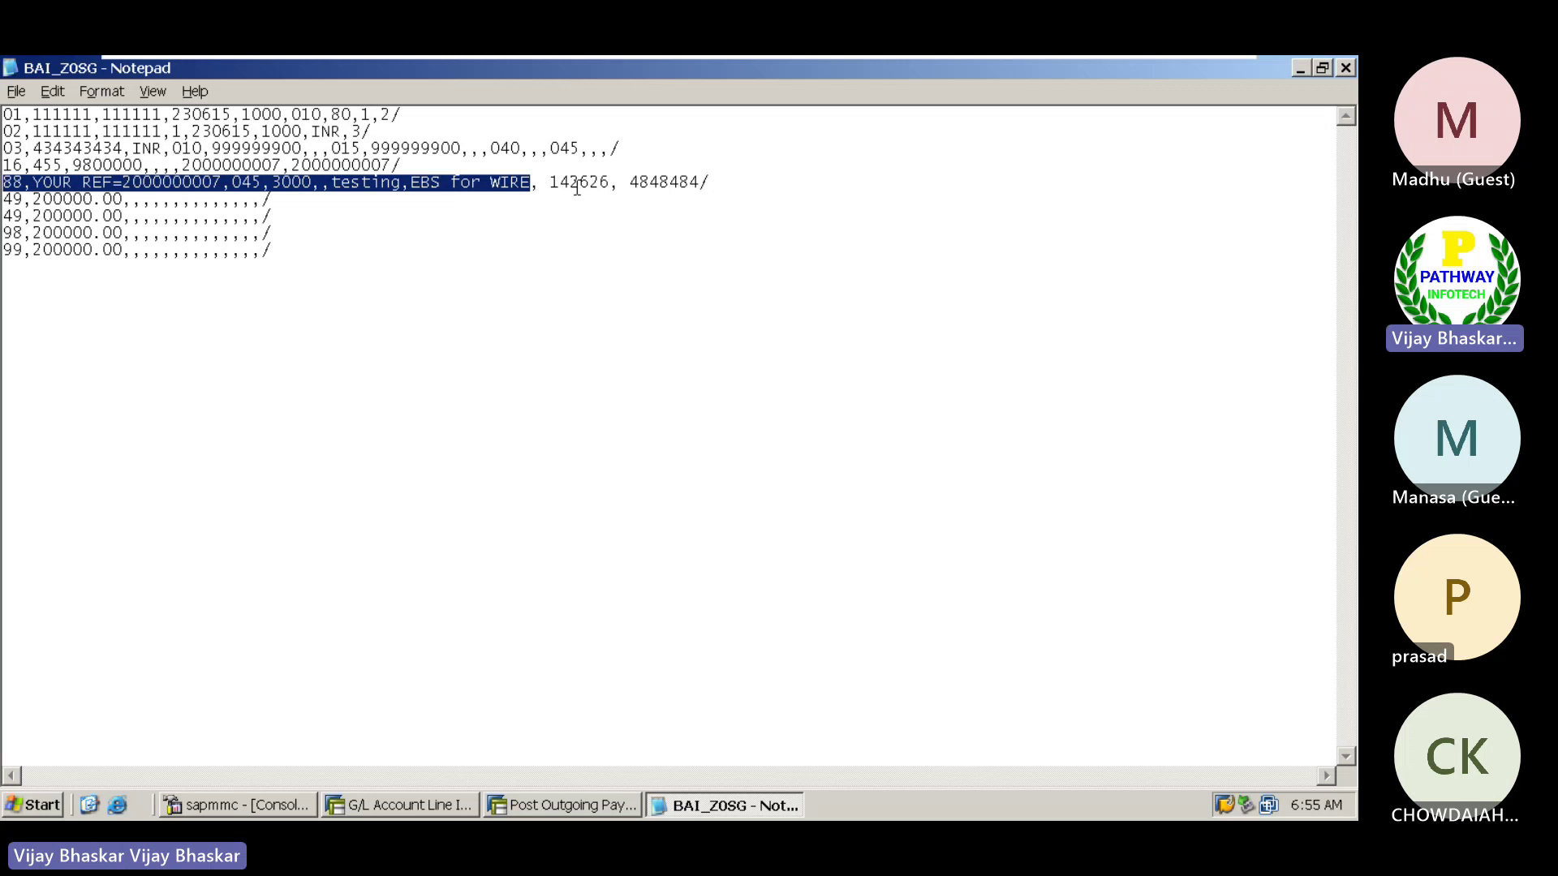
left_click_drag(632, 183, 702, 185)
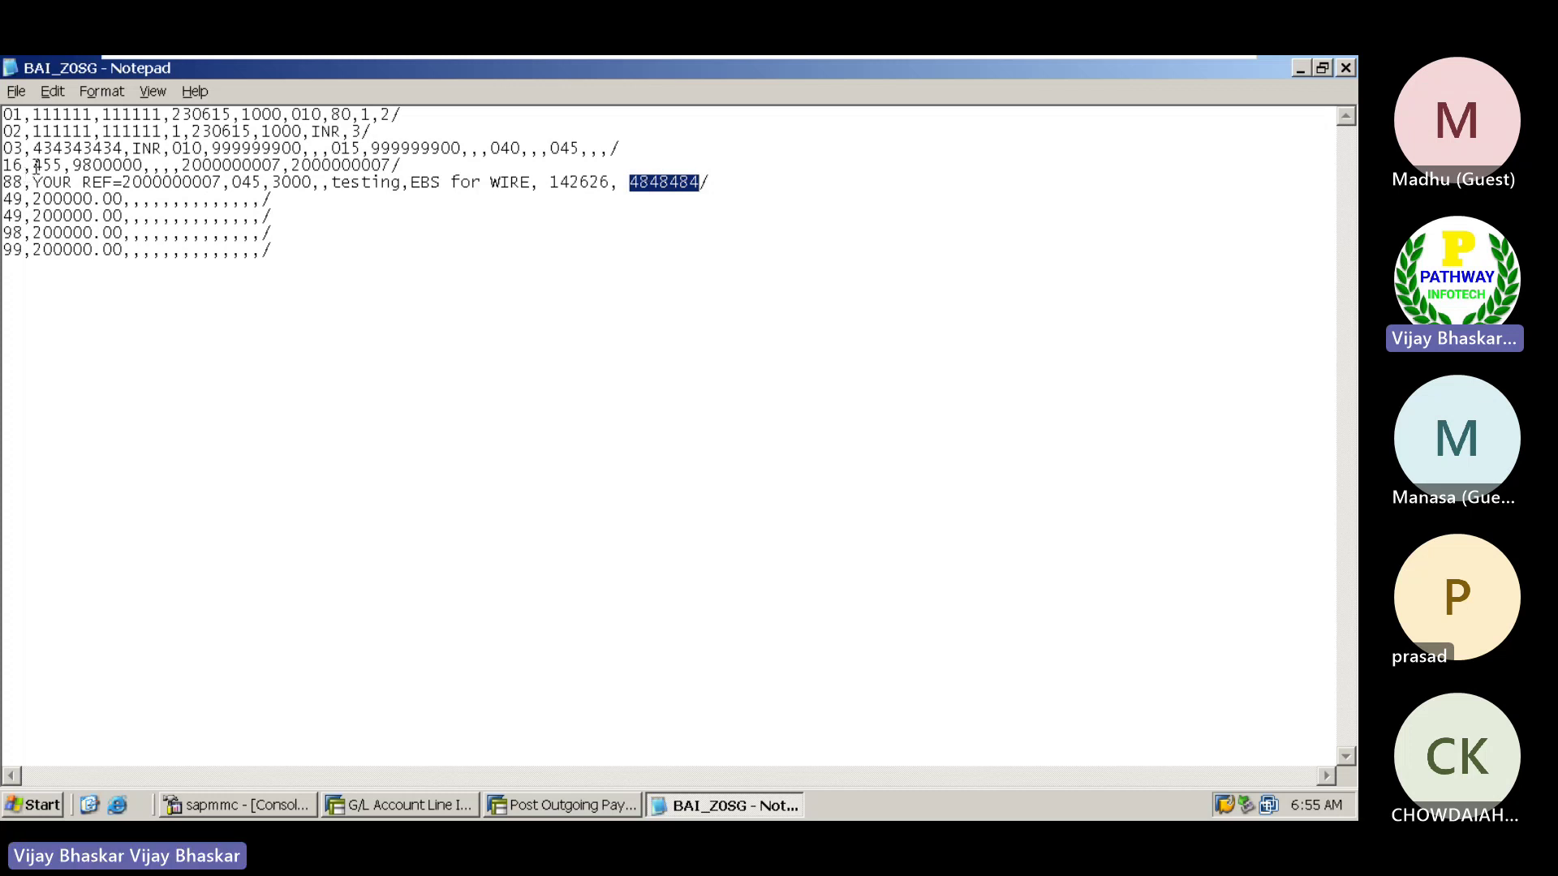
left_click_drag(32, 165, 62, 166)
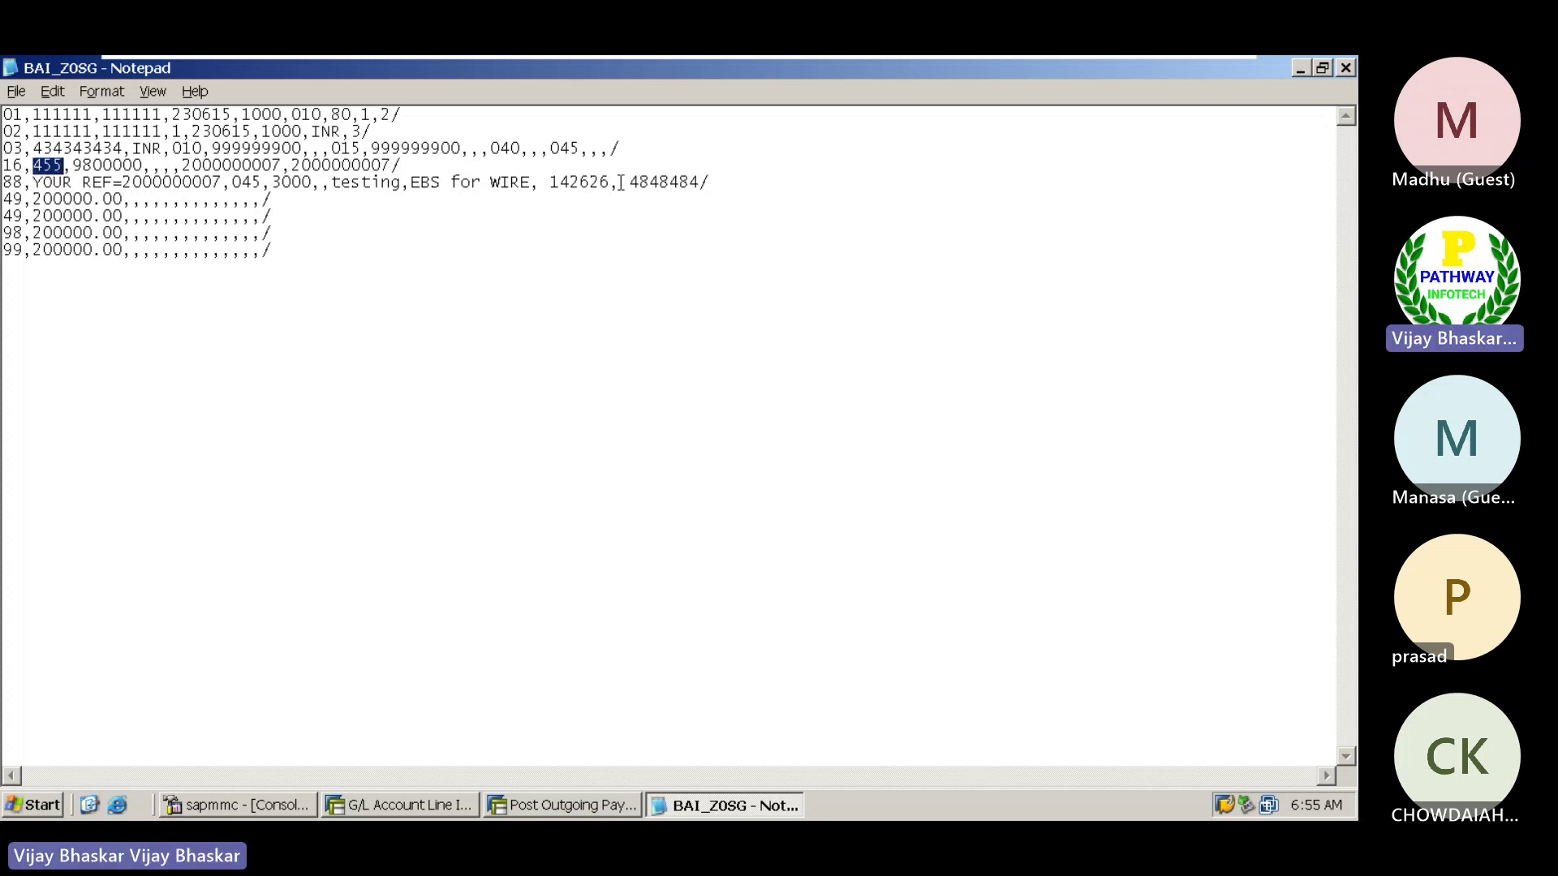
- Highlight the last number of the 88 record, followed by both trailing numbers 142626 and 4848484 together
left_click_drag(630, 182, 698, 185)
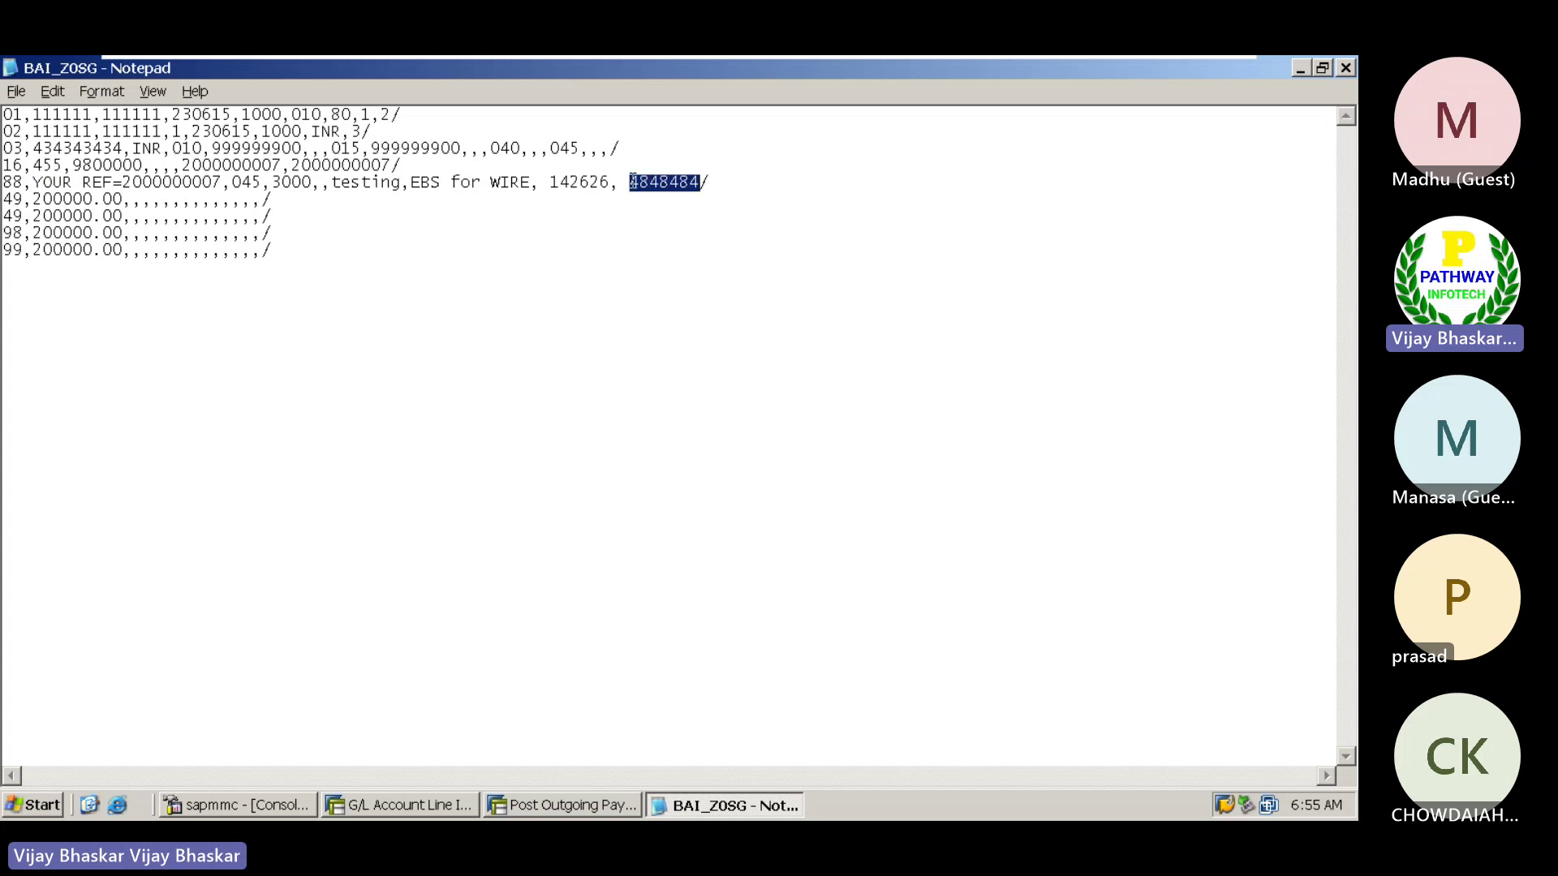
left_click_drag(631, 181, 698, 182)
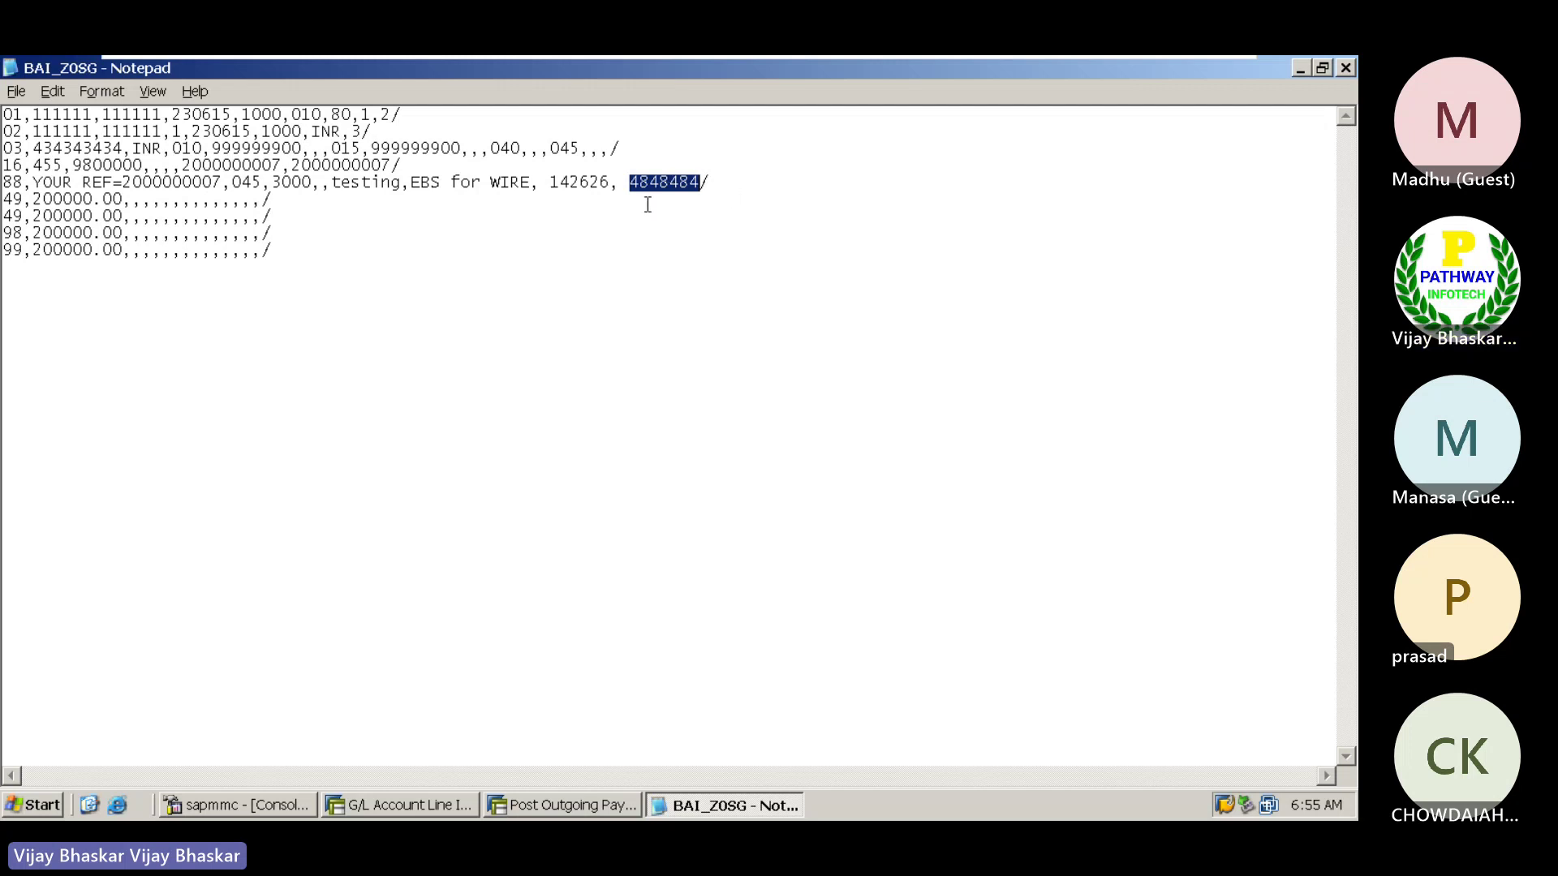
left_click(532, 180)
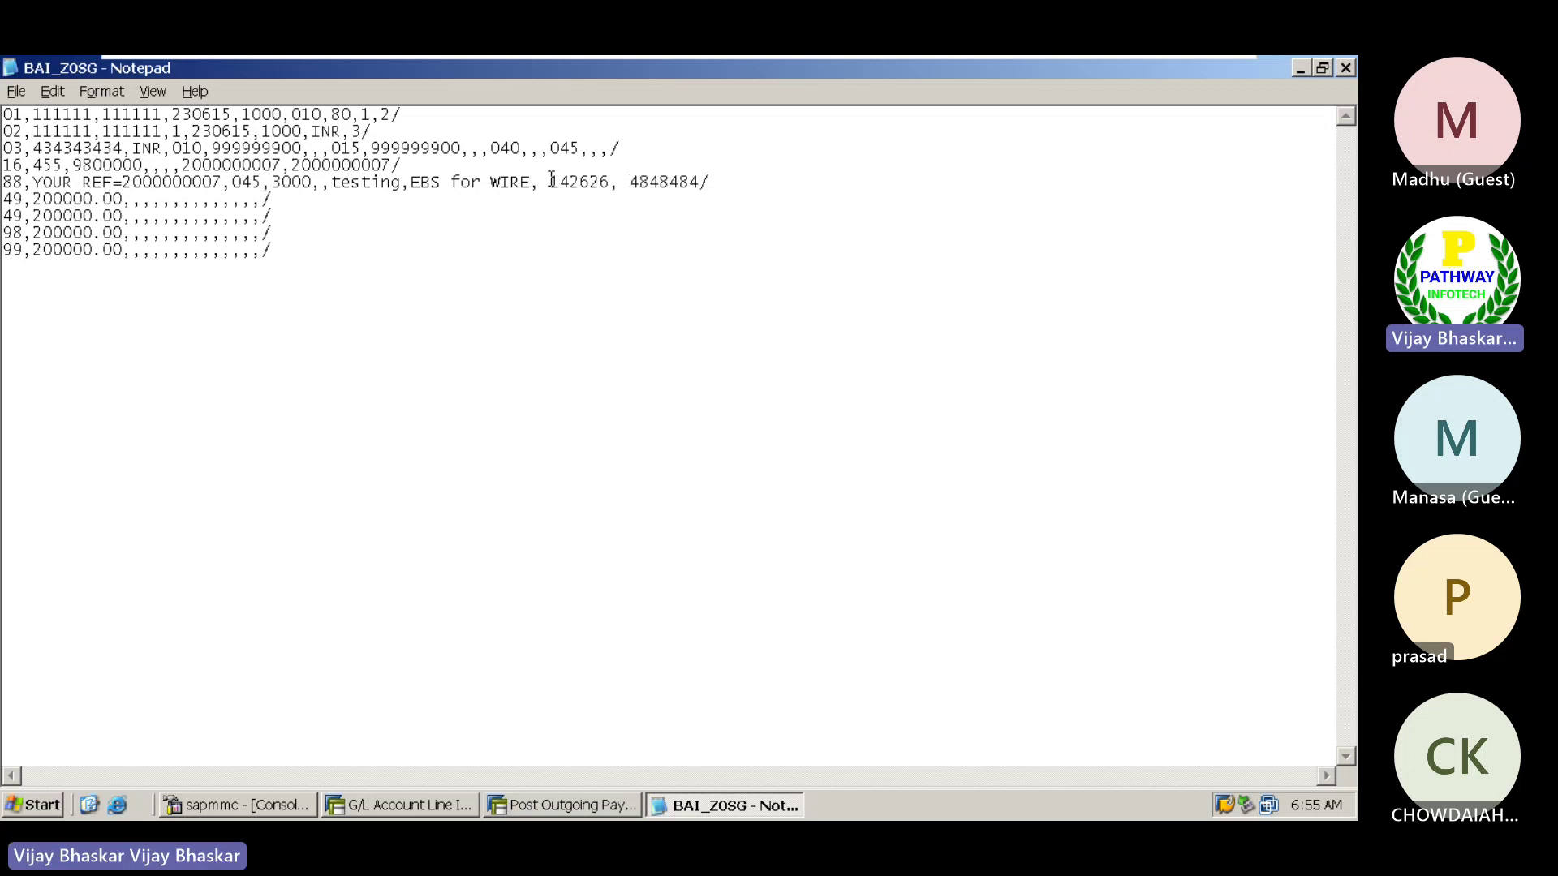
left_click_drag(551, 180, 700, 182)
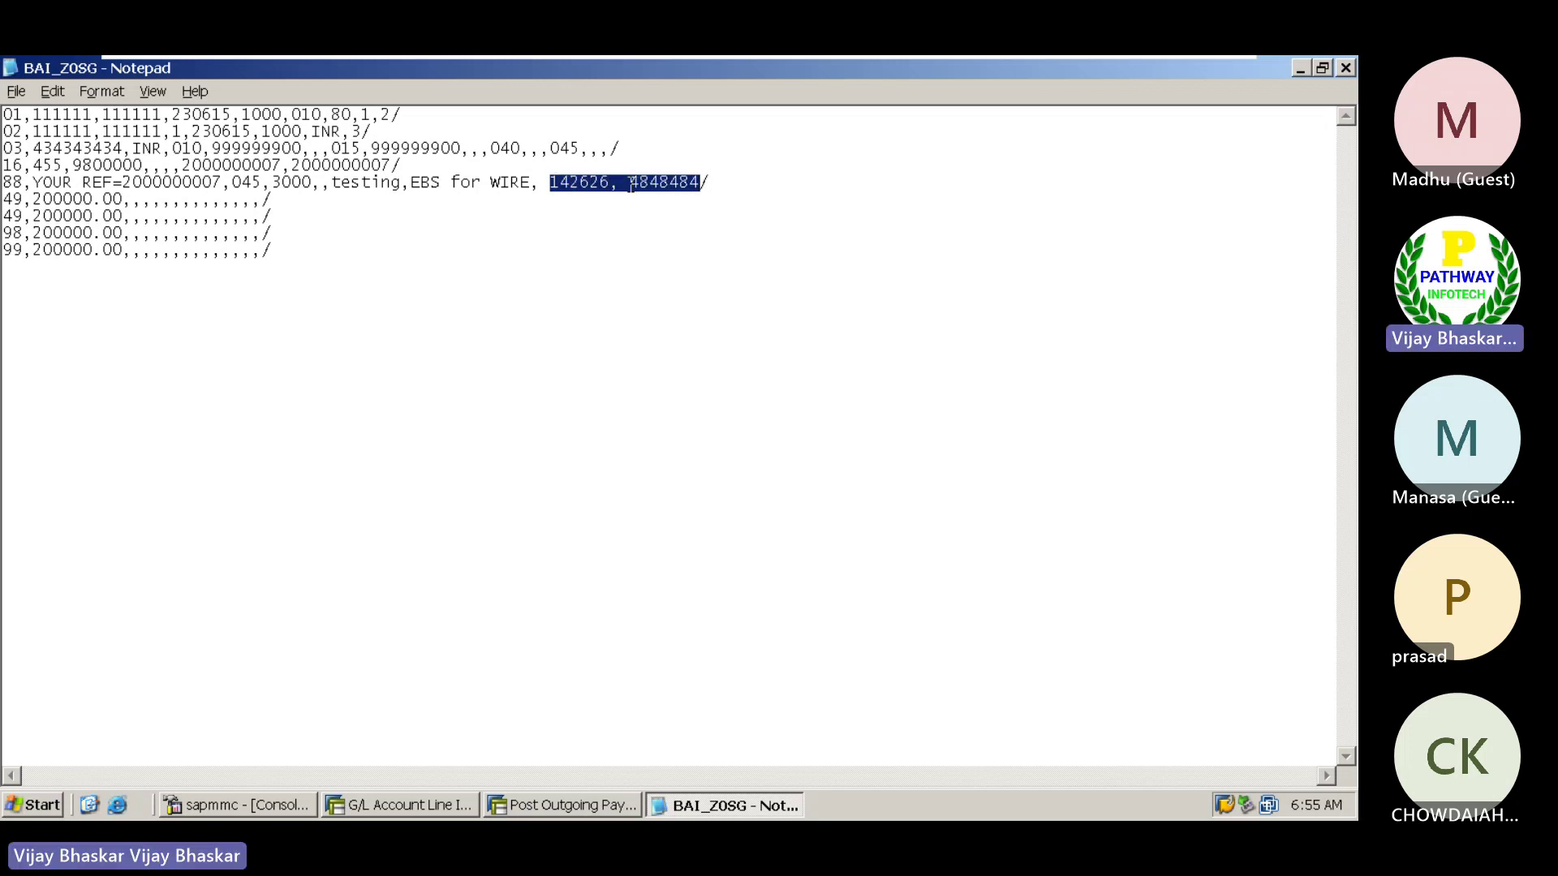
- Delete 142626 and its separators from the 88 record so that it ends with "WIRE,4848484/"
left_click(629, 183)
key("BackSpace")
key("BackSpace")
key("BackSpace")
key("BackSpace")
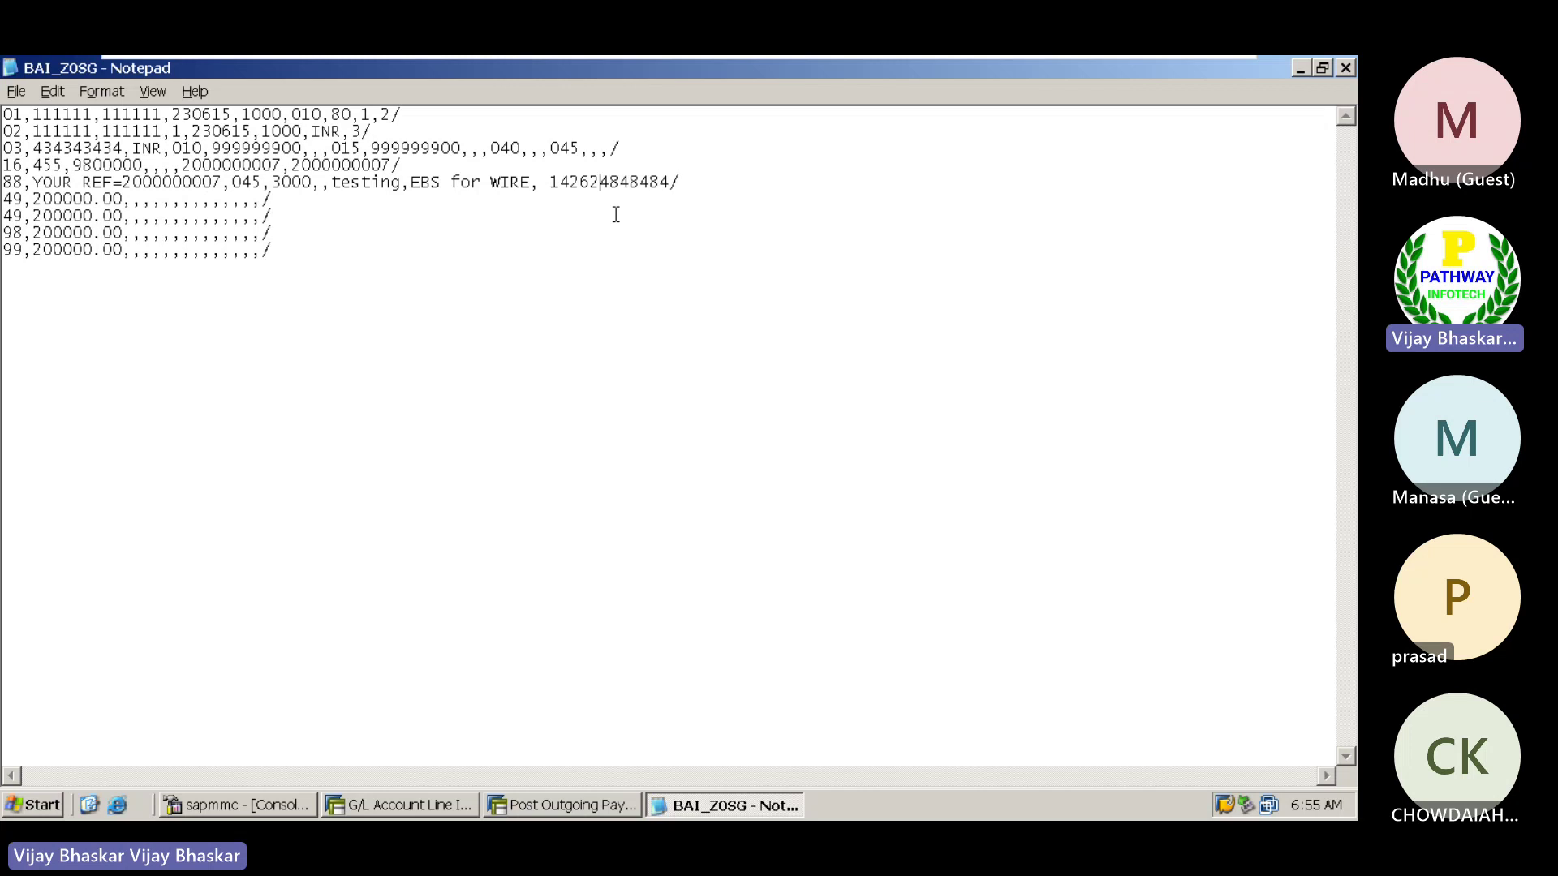
key("BackSpace")
key("BackSpace")
key("BackSpace")
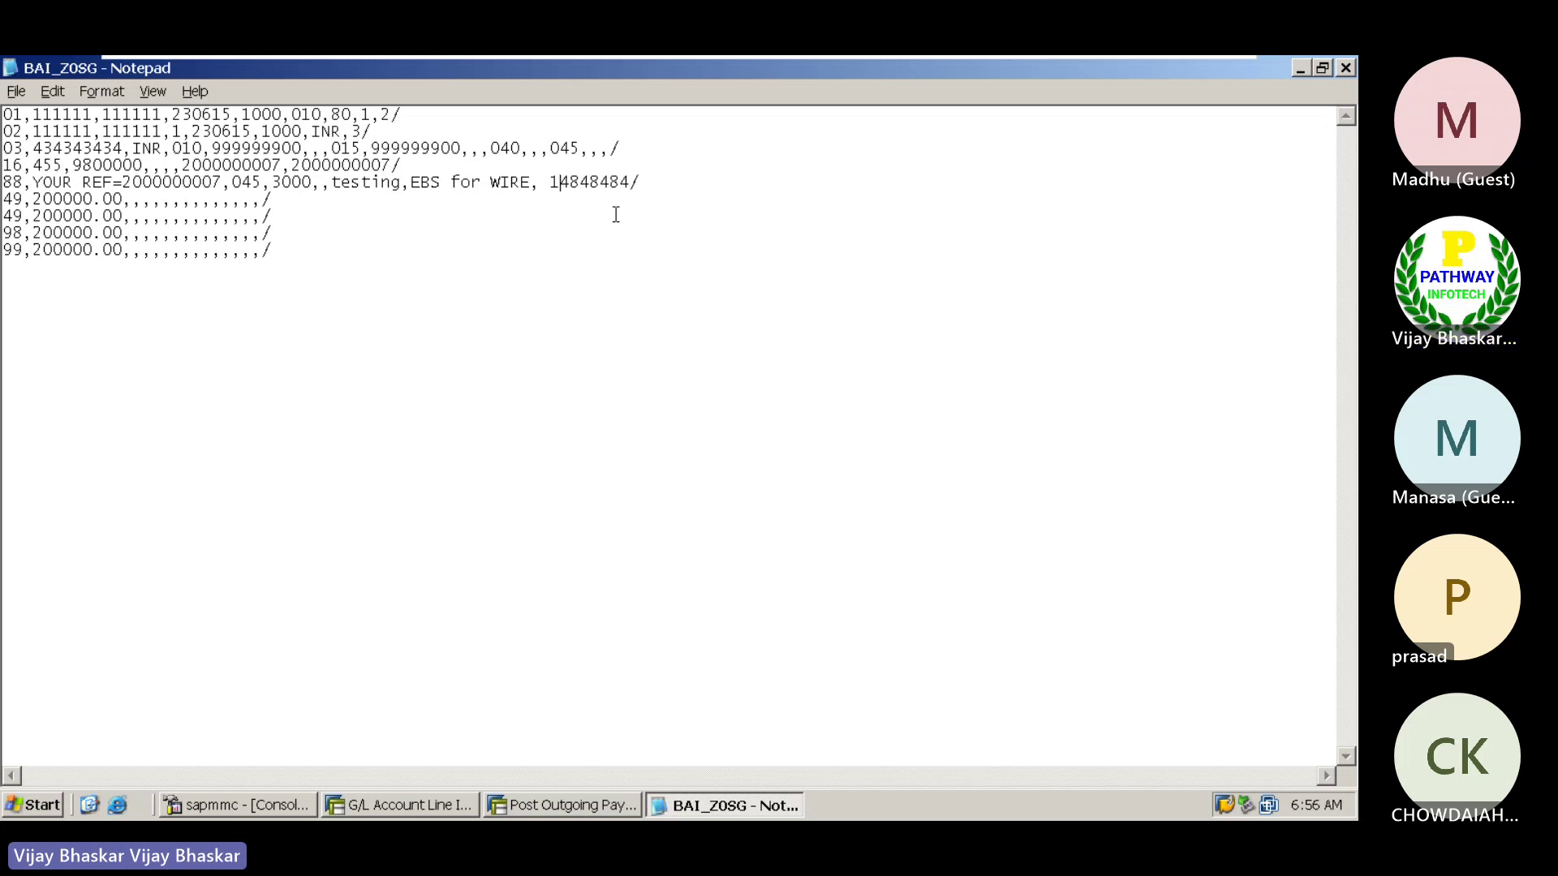
key("BackSpace")
key("BackSpace")
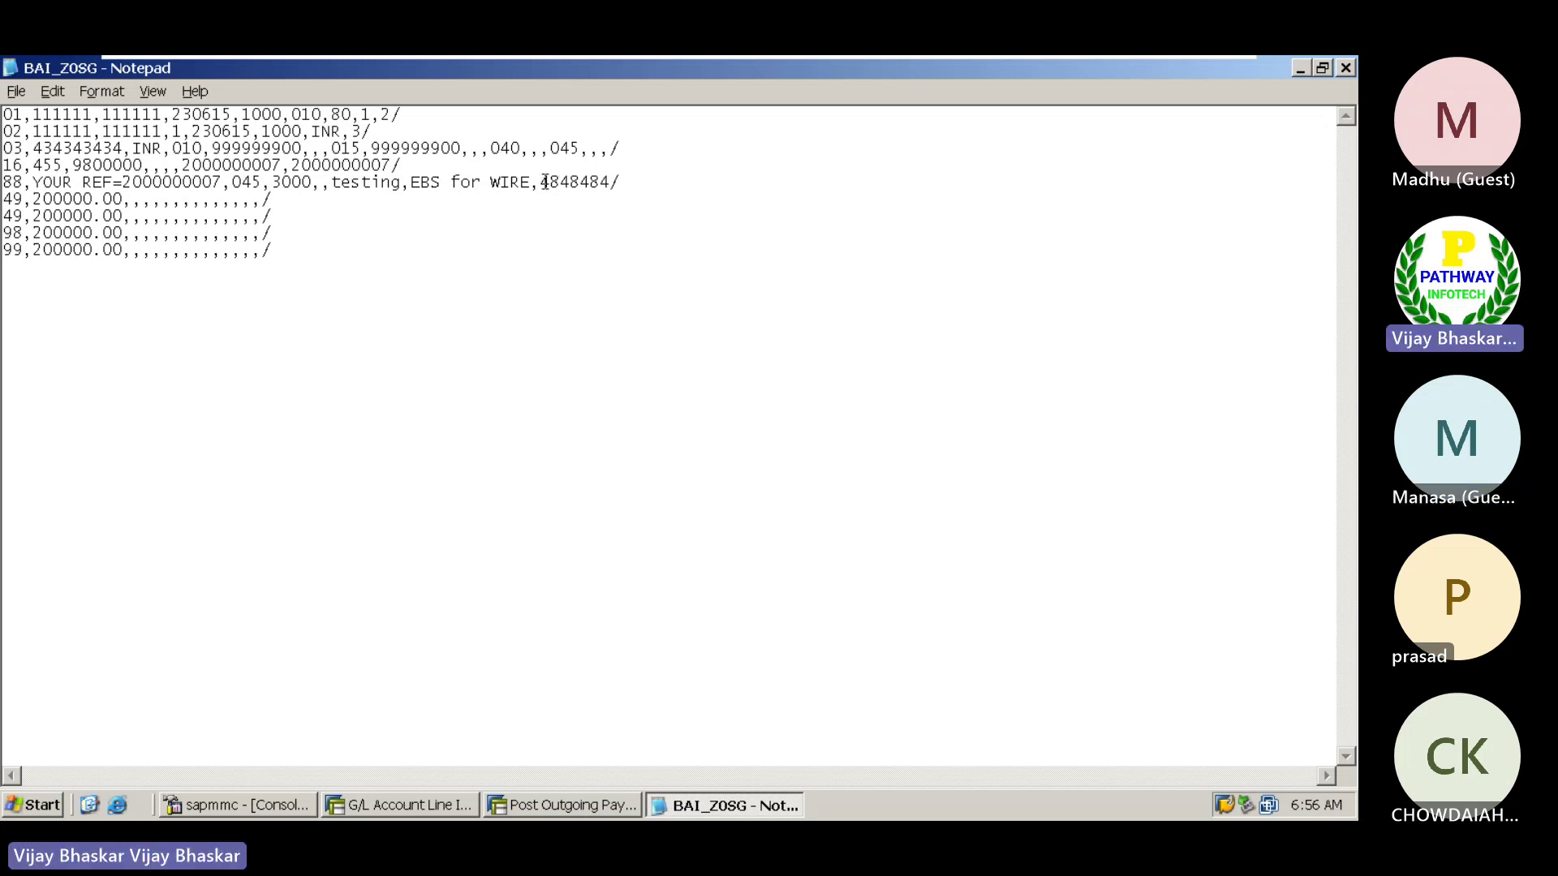
- Highlight the number 4848484 at the end of the 88 record
left_click_drag(541, 182, 614, 184)
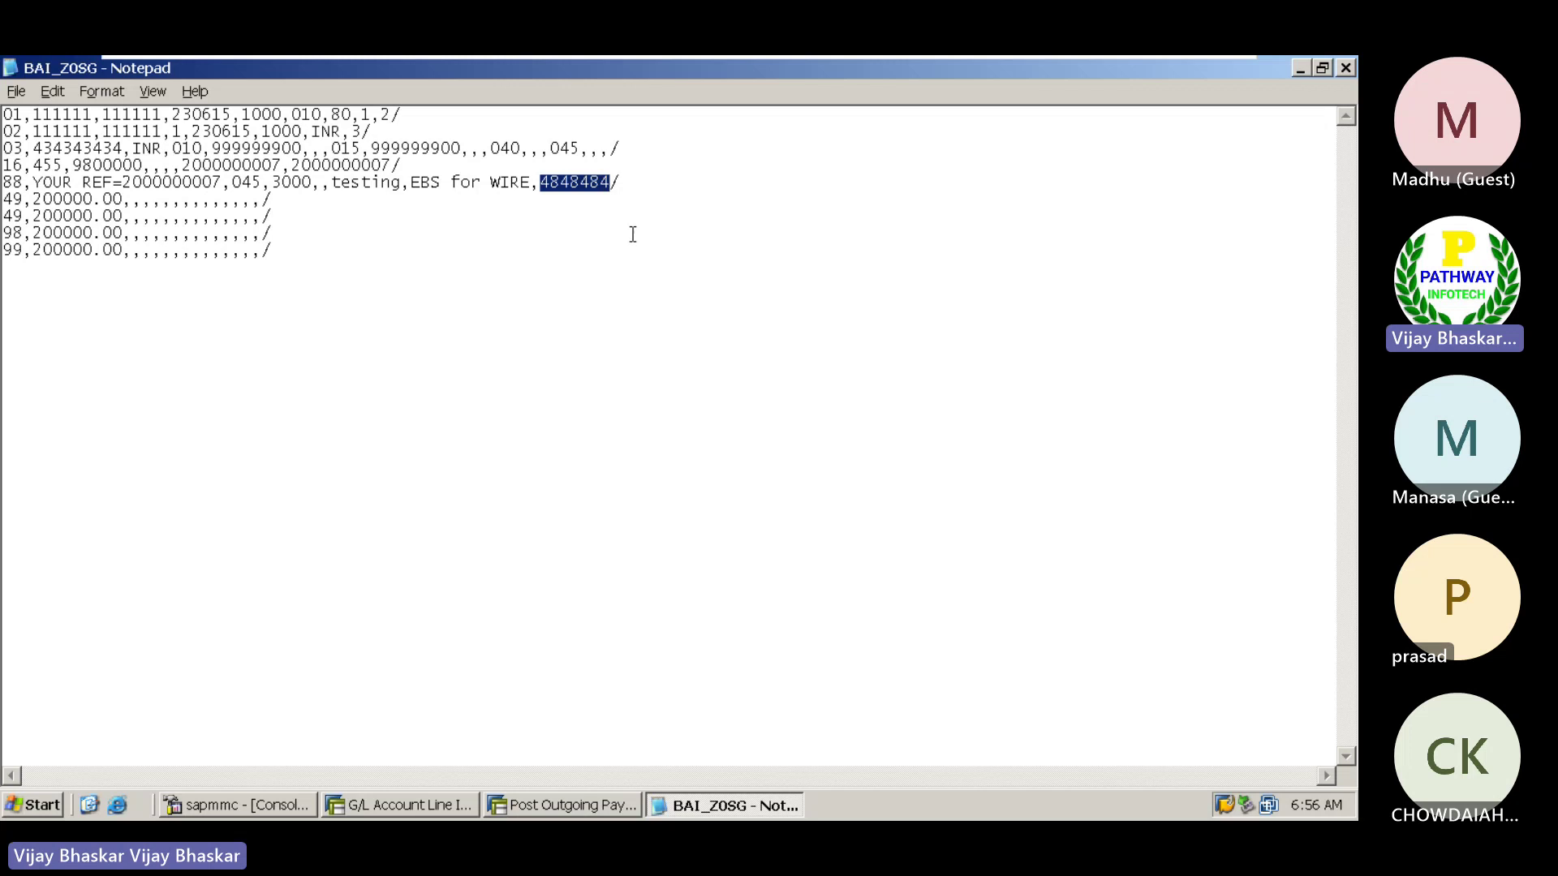
left_click(547, 203)
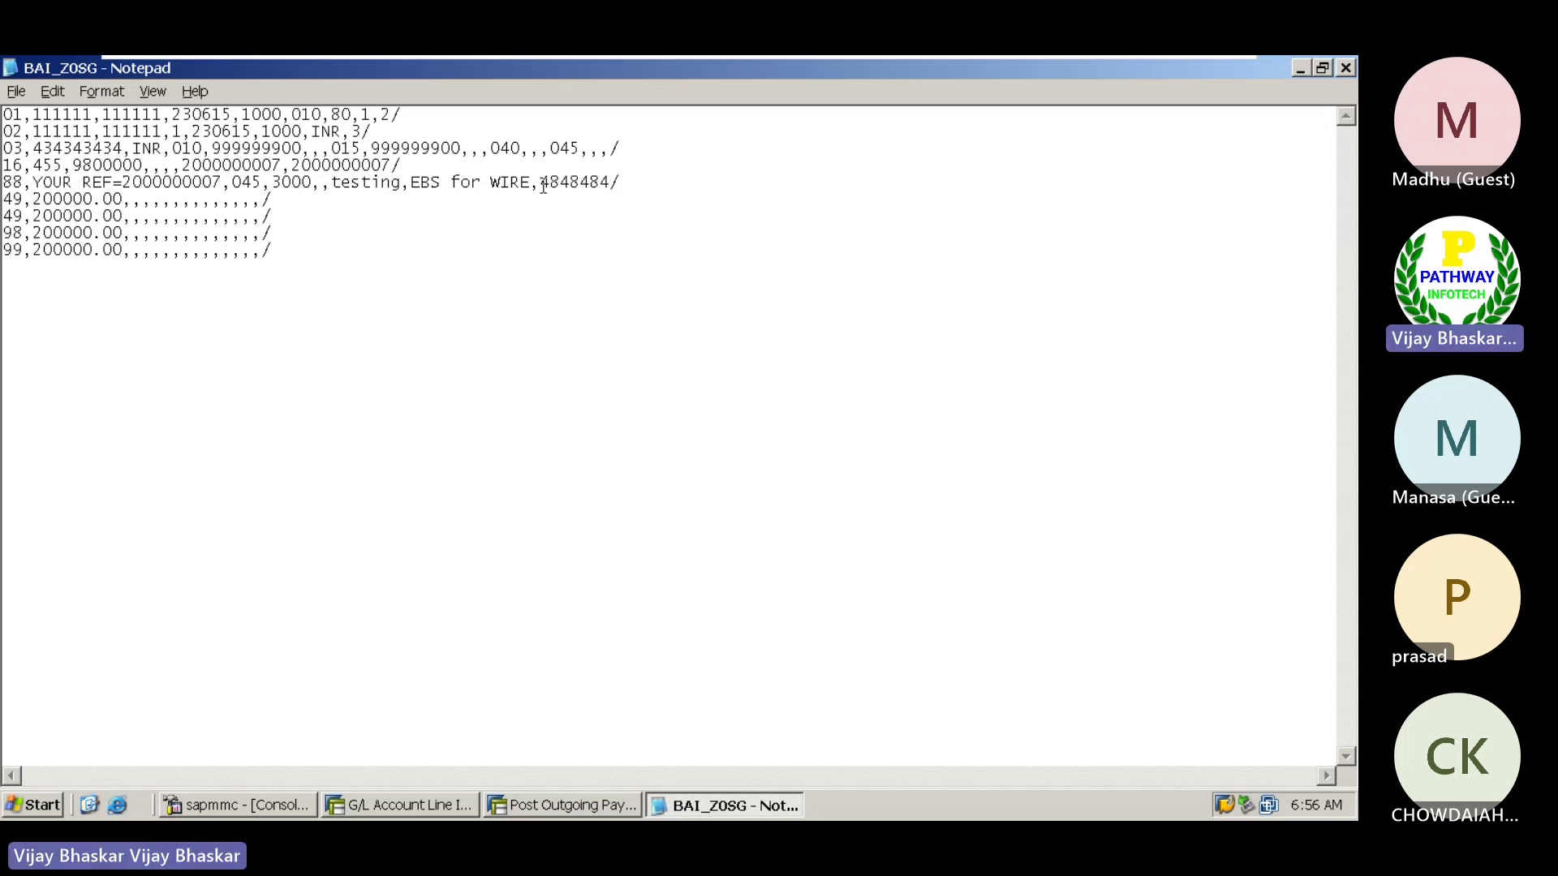
left_click_drag(543, 186, 610, 183)
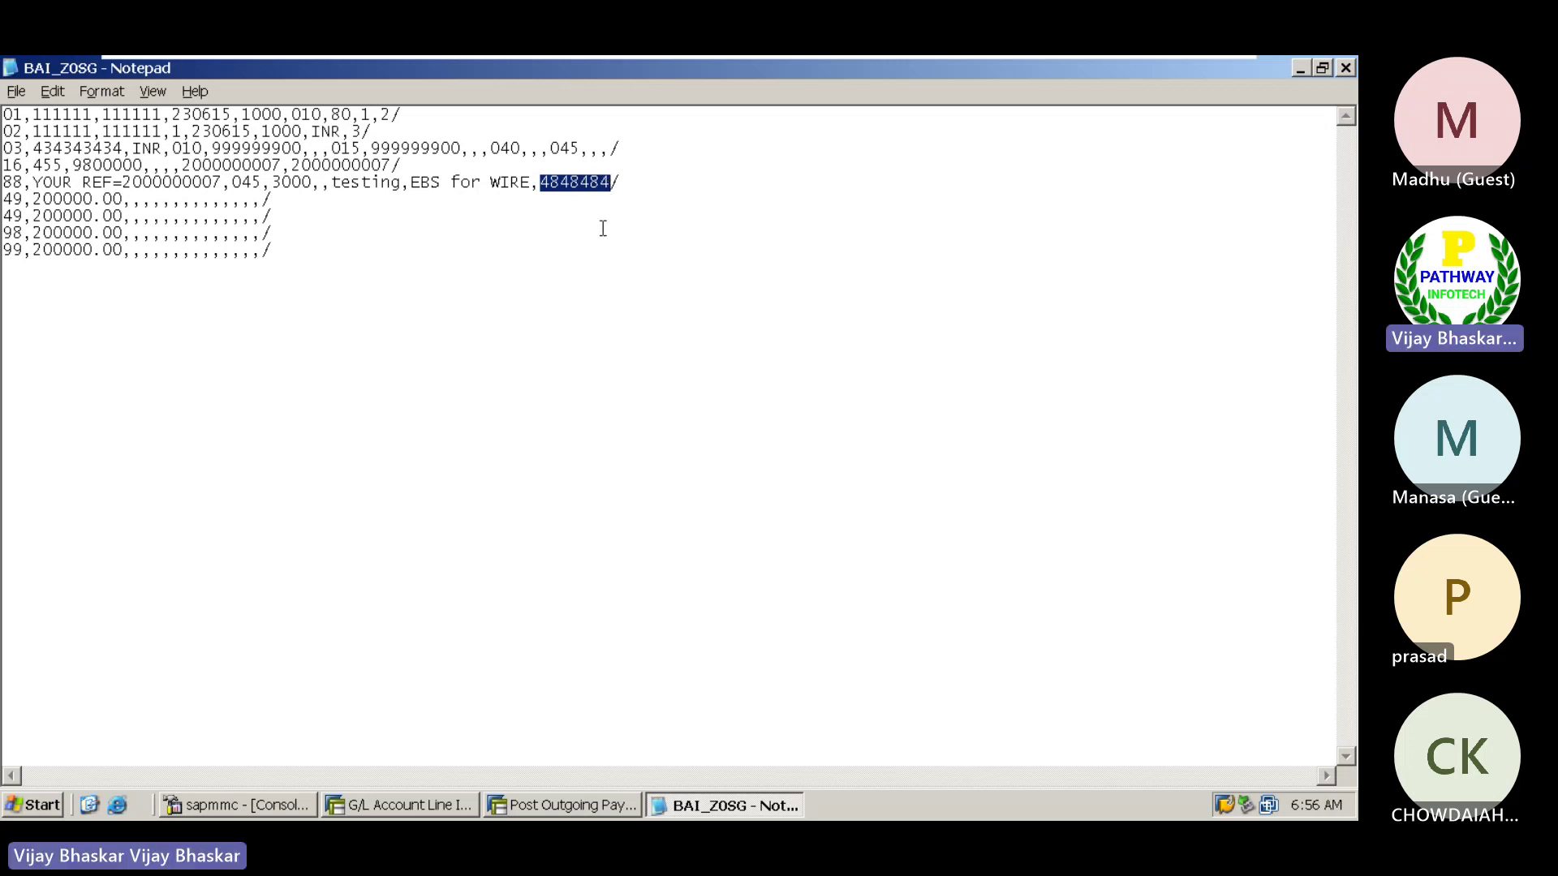
- Switch back to the Excel workbook and complete item 1 in cell B1263 with "Text to be read and updat at line item level"
mouse_move(1087, 56)
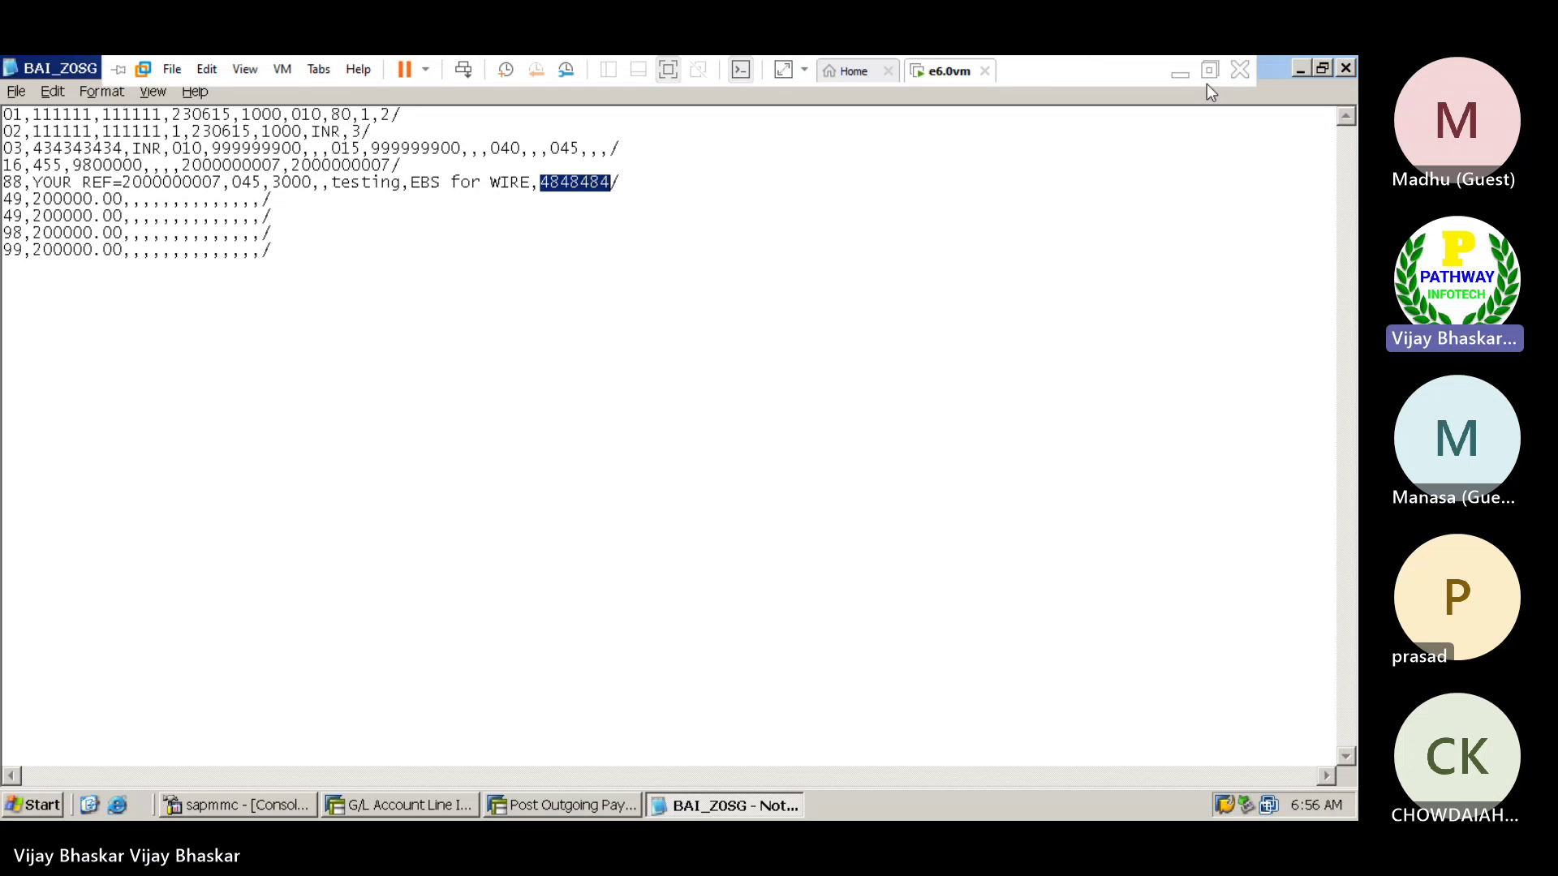
left_click(1180, 75)
type("Te")
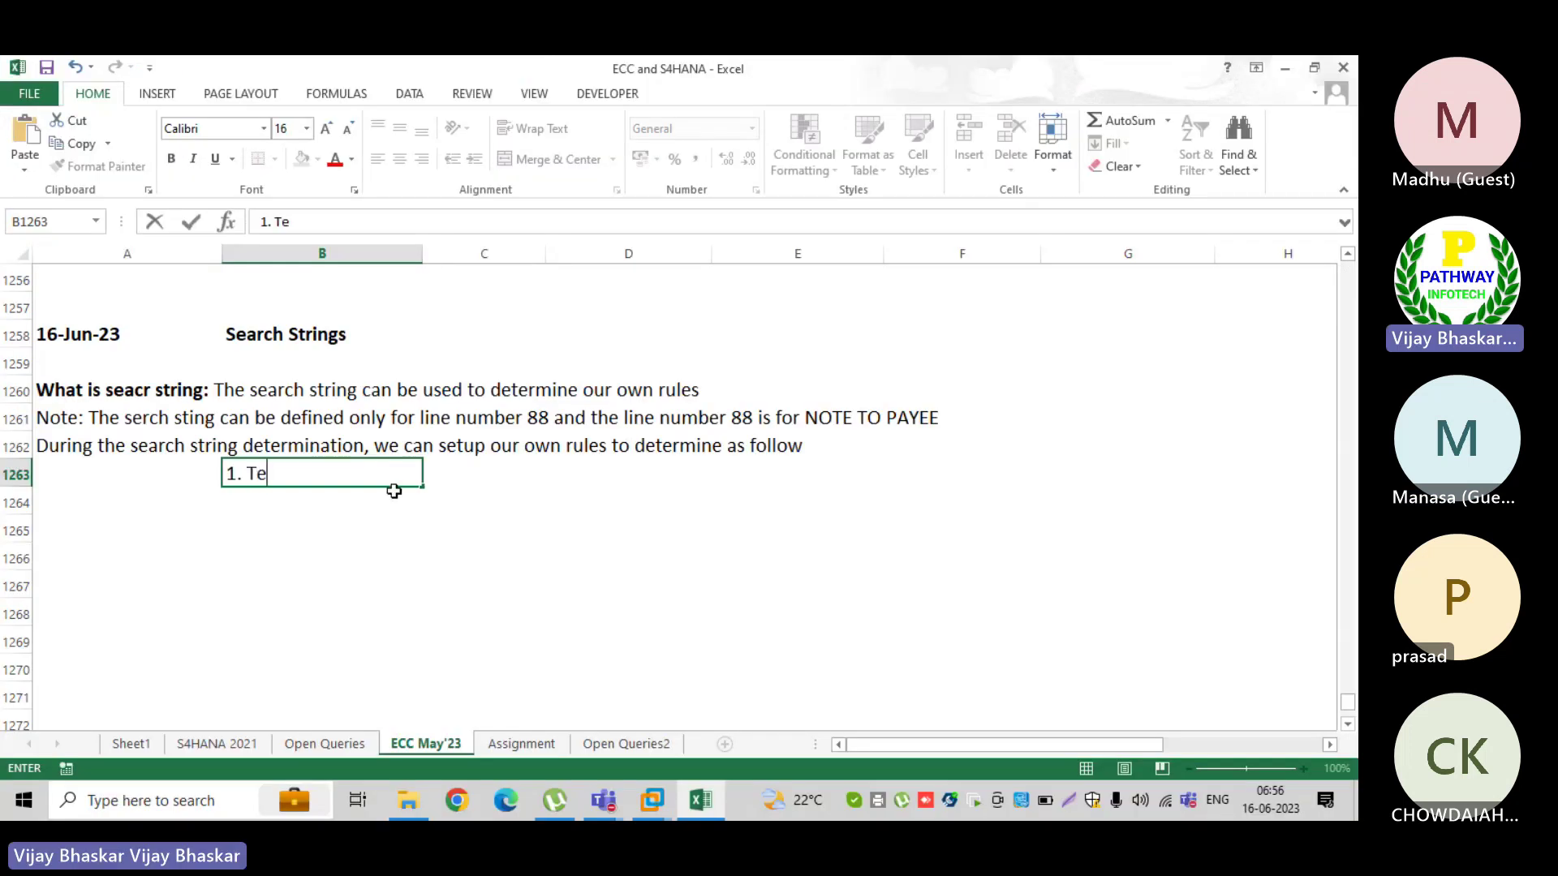
type("xt to be read")
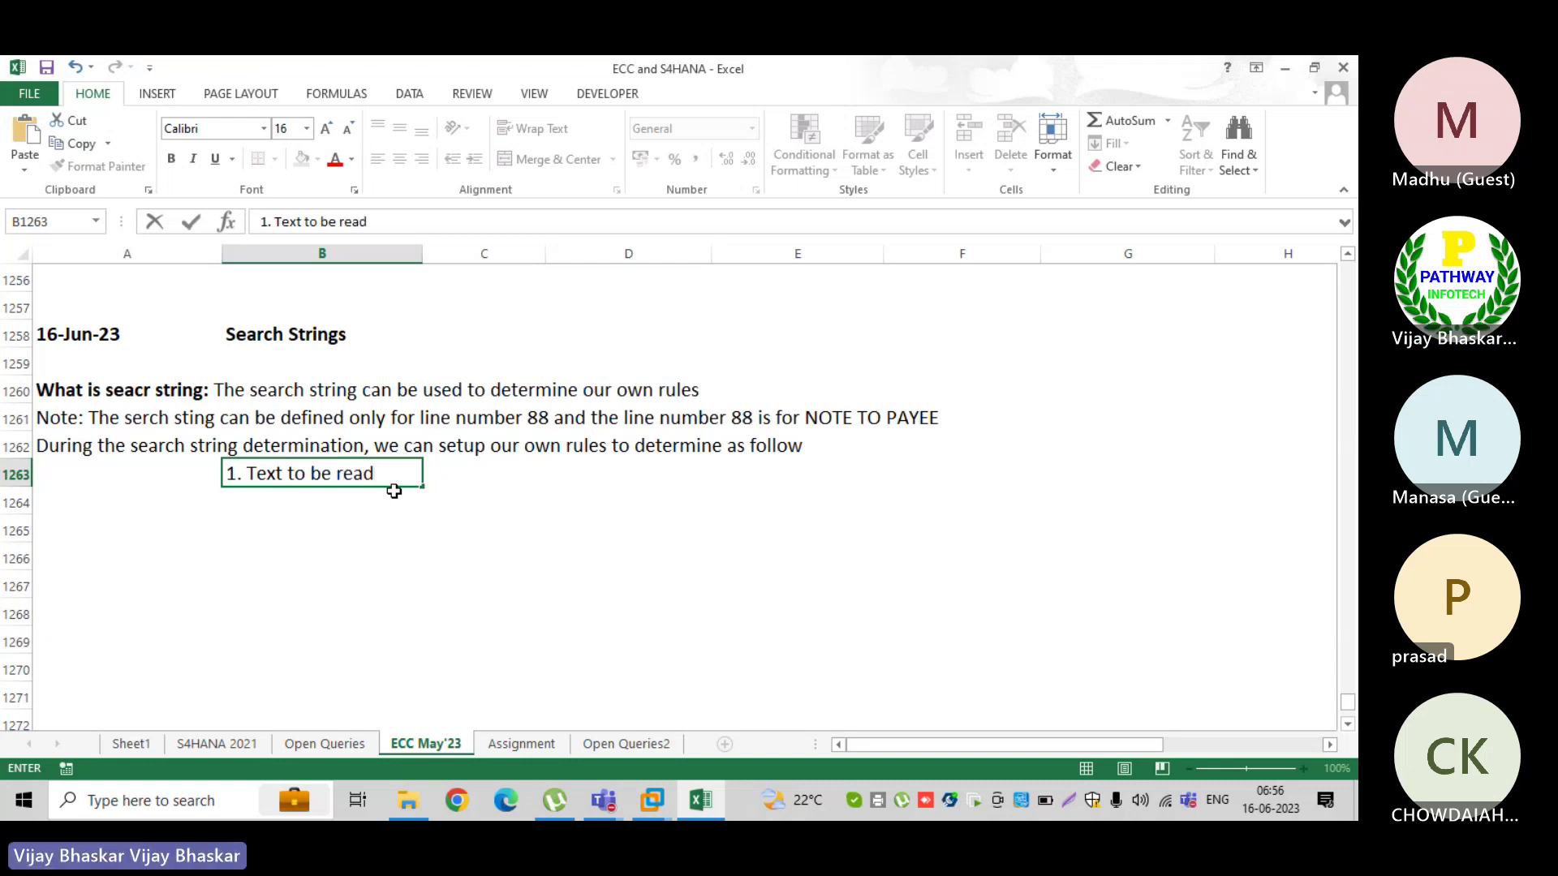
key("BackSpace")
key("BackSpace")
key("BackSpace")
key("BackSpace")
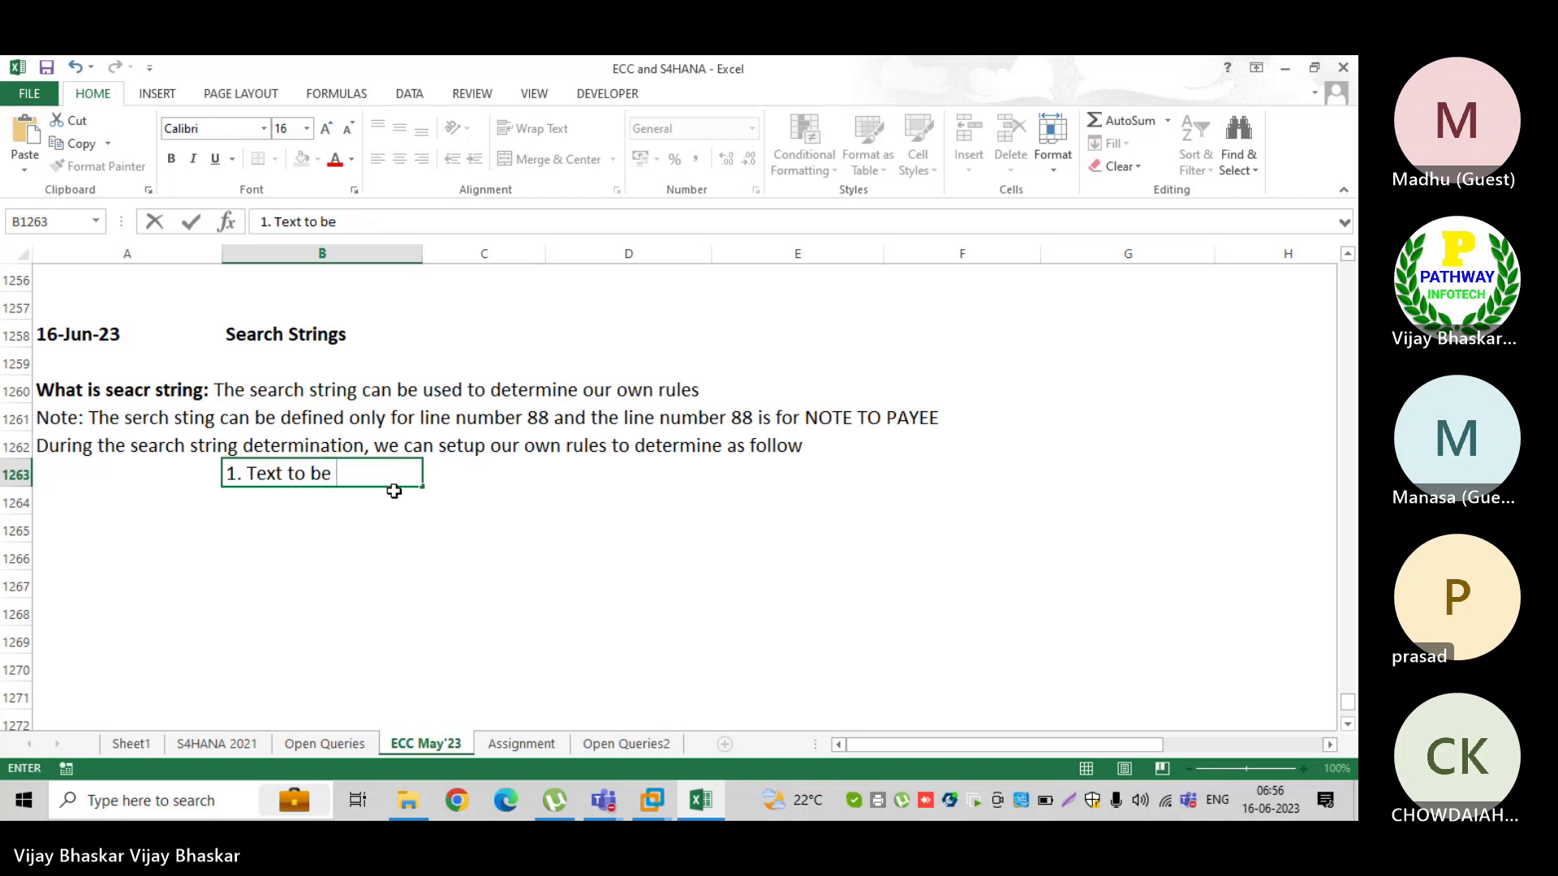
type("read")
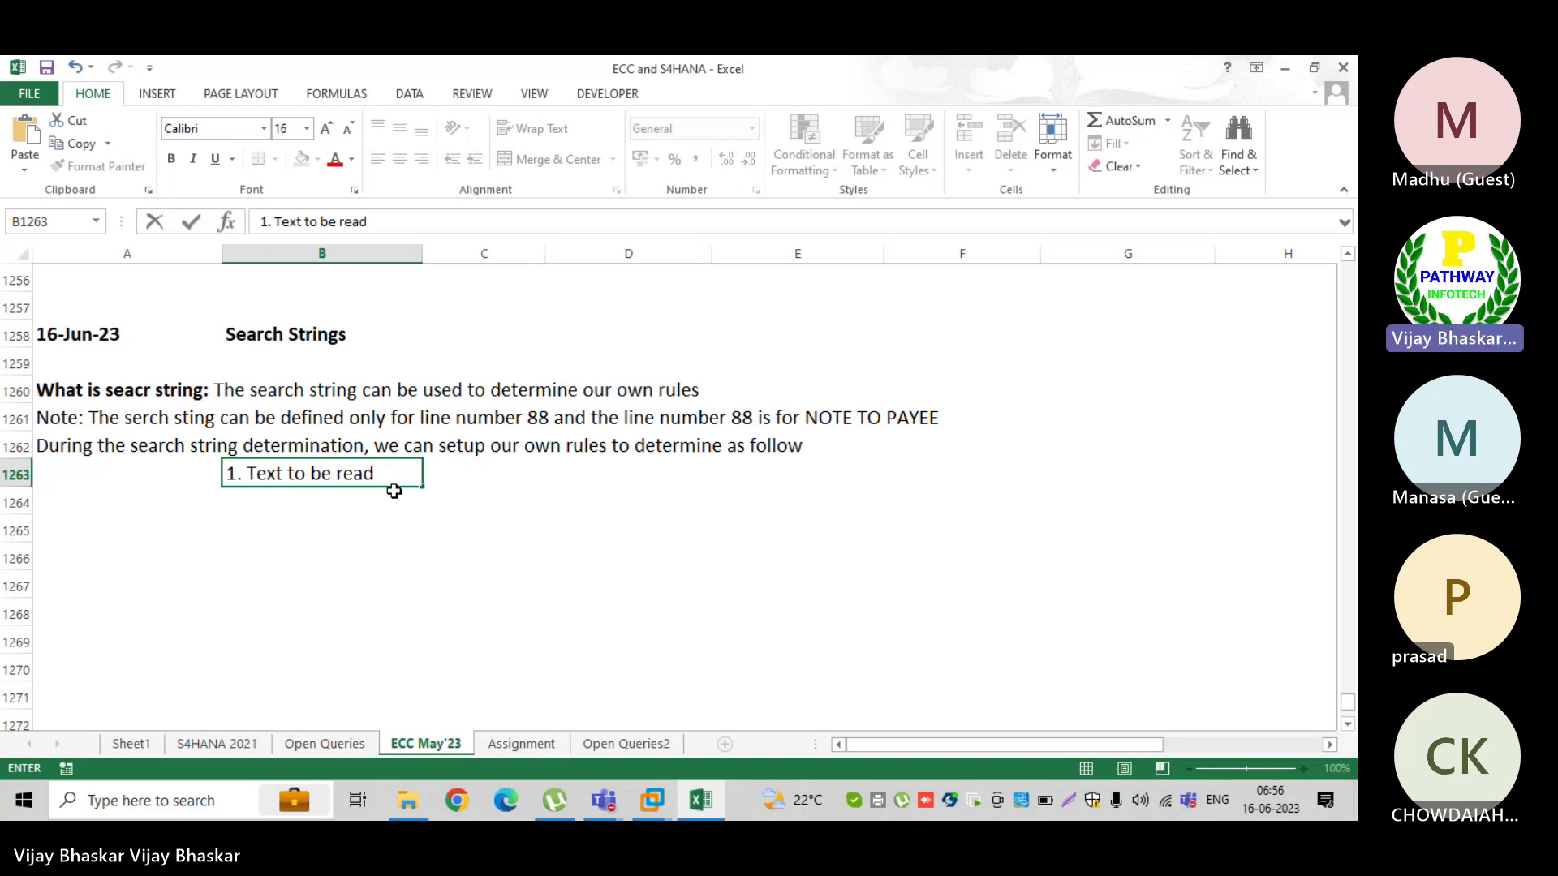
type(" and u")
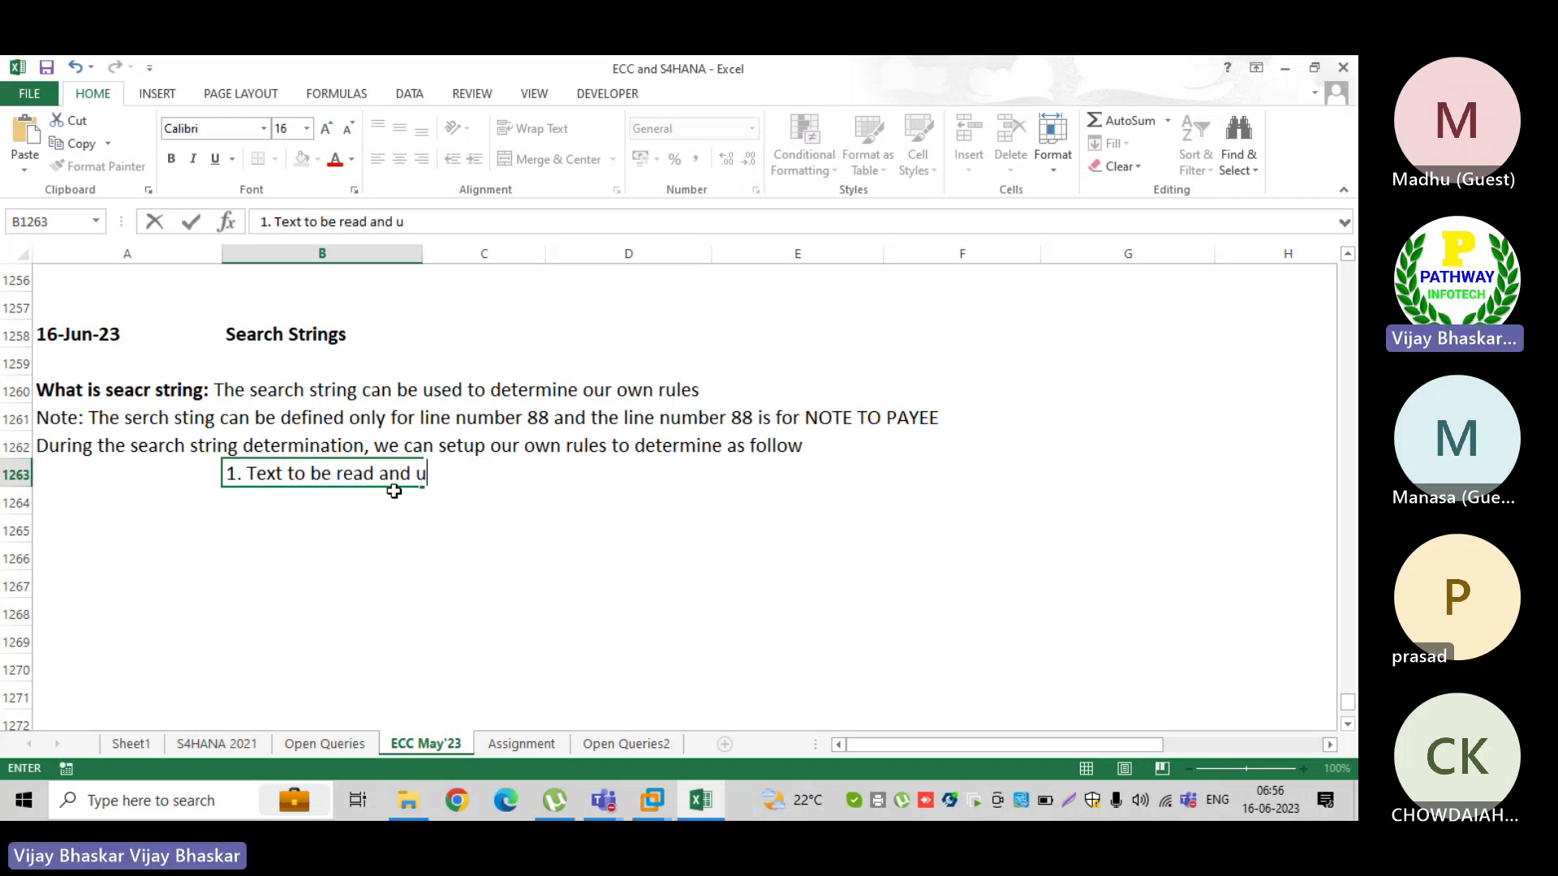
type("pdat at")
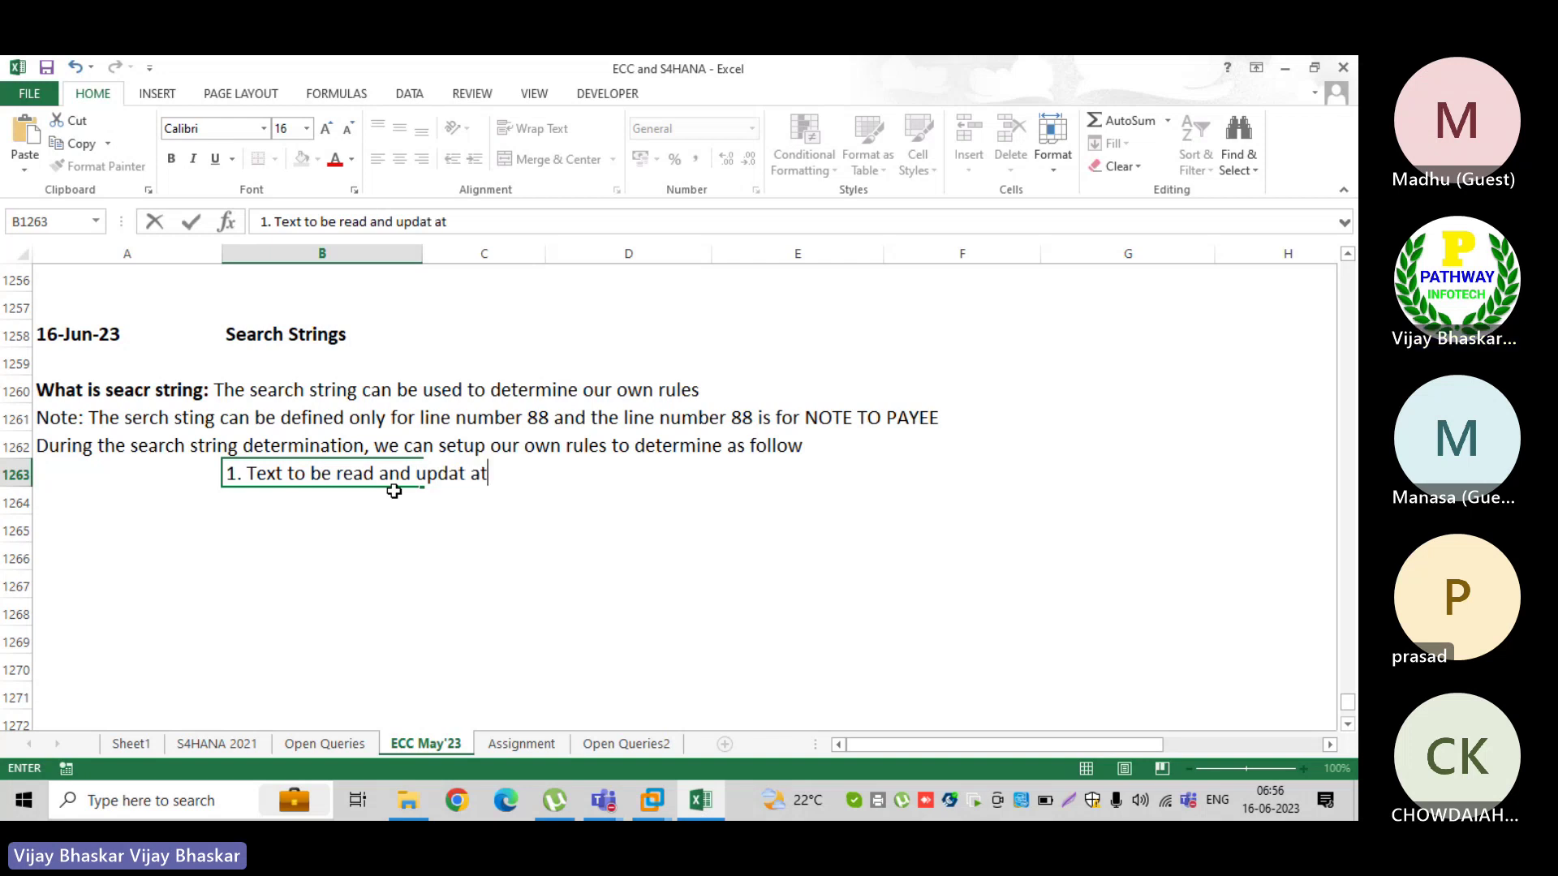
type(" line ite")
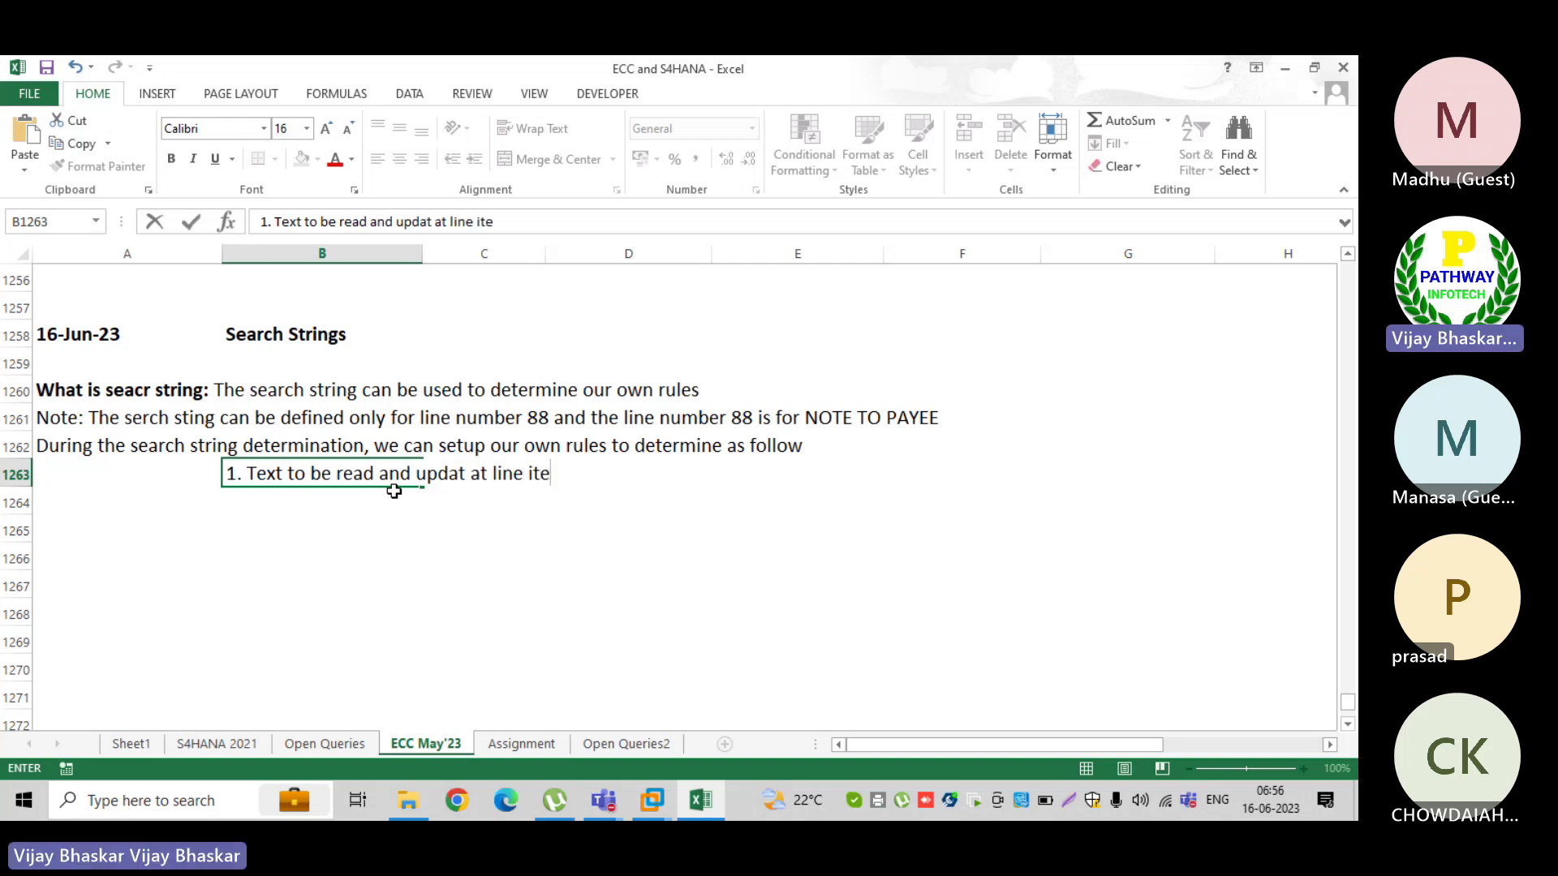
type("m level")
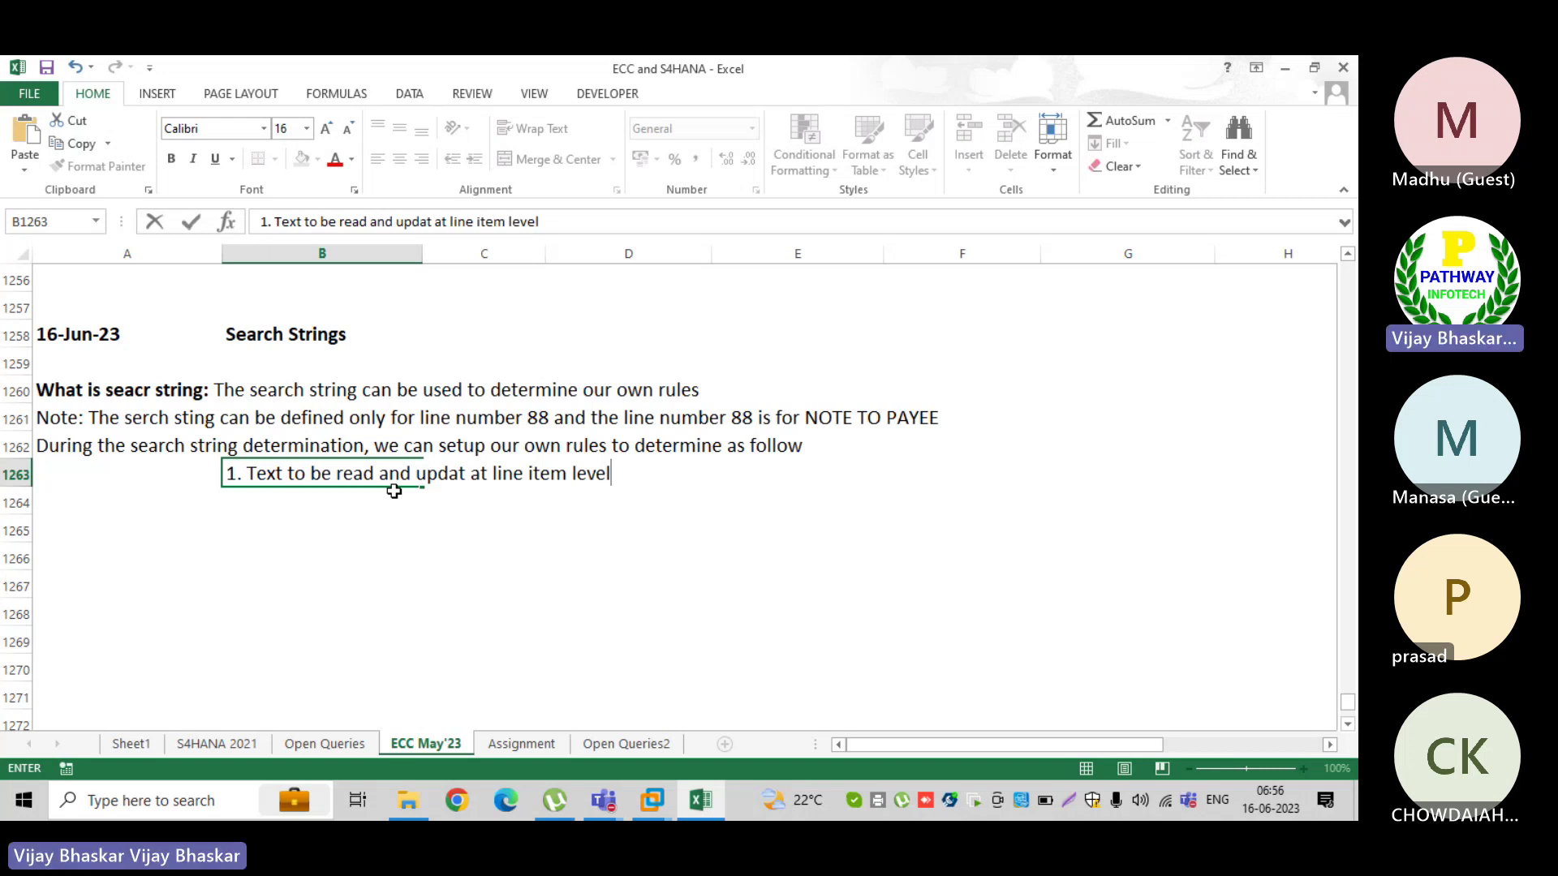
key("Return")
- Enter "2. If we want to dertermine prifit center, the we can set our own rule" in cell B1264
type("2.")
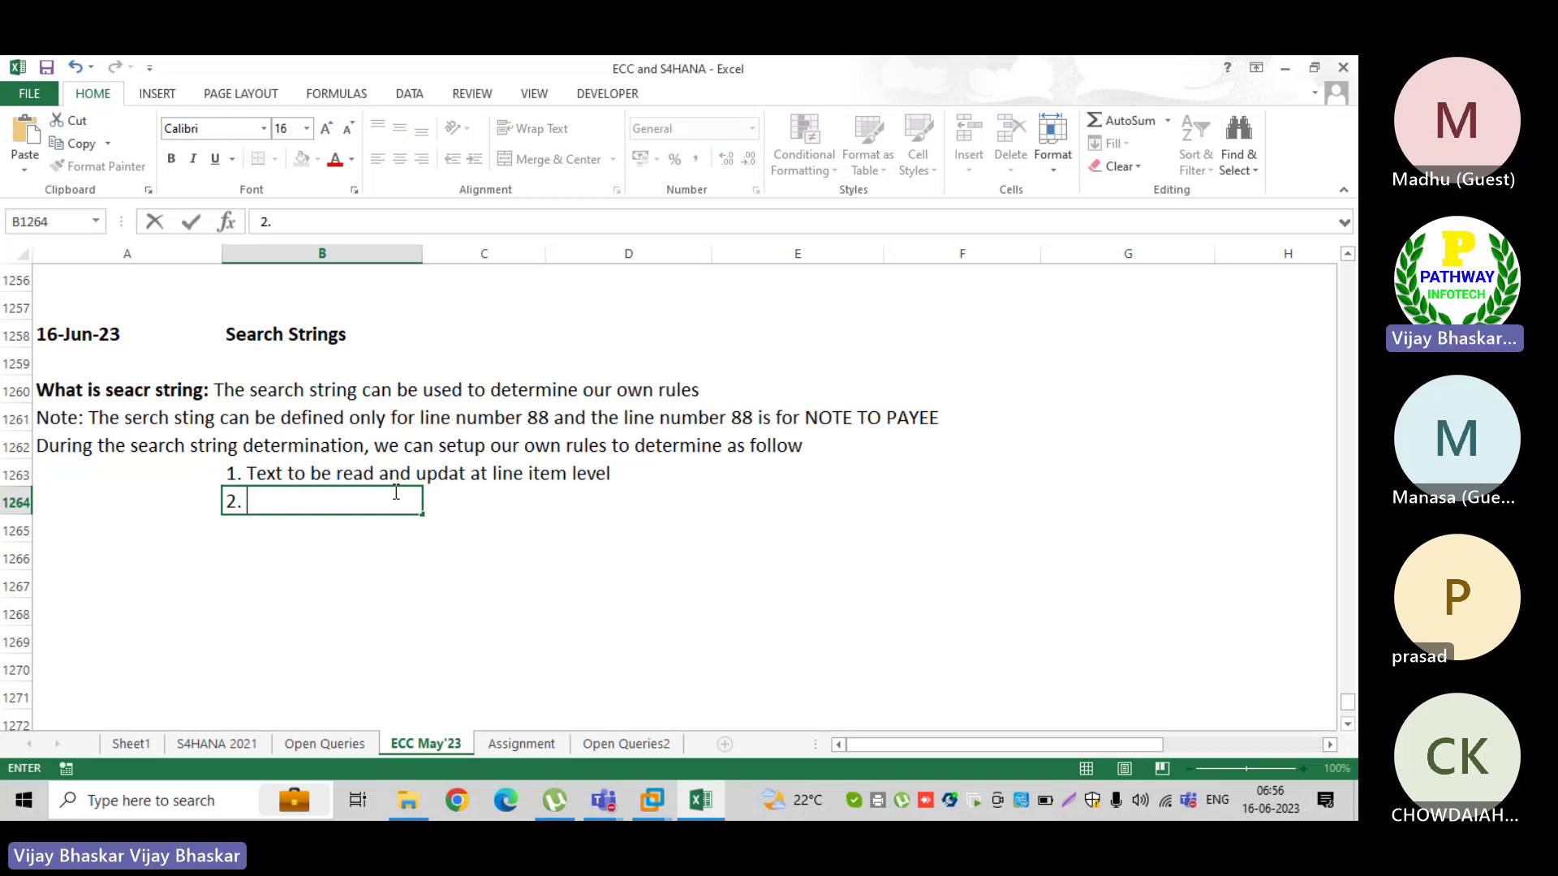
type(" We")
key("BackSpace")
key("BackSpace")
key("BackSpace")
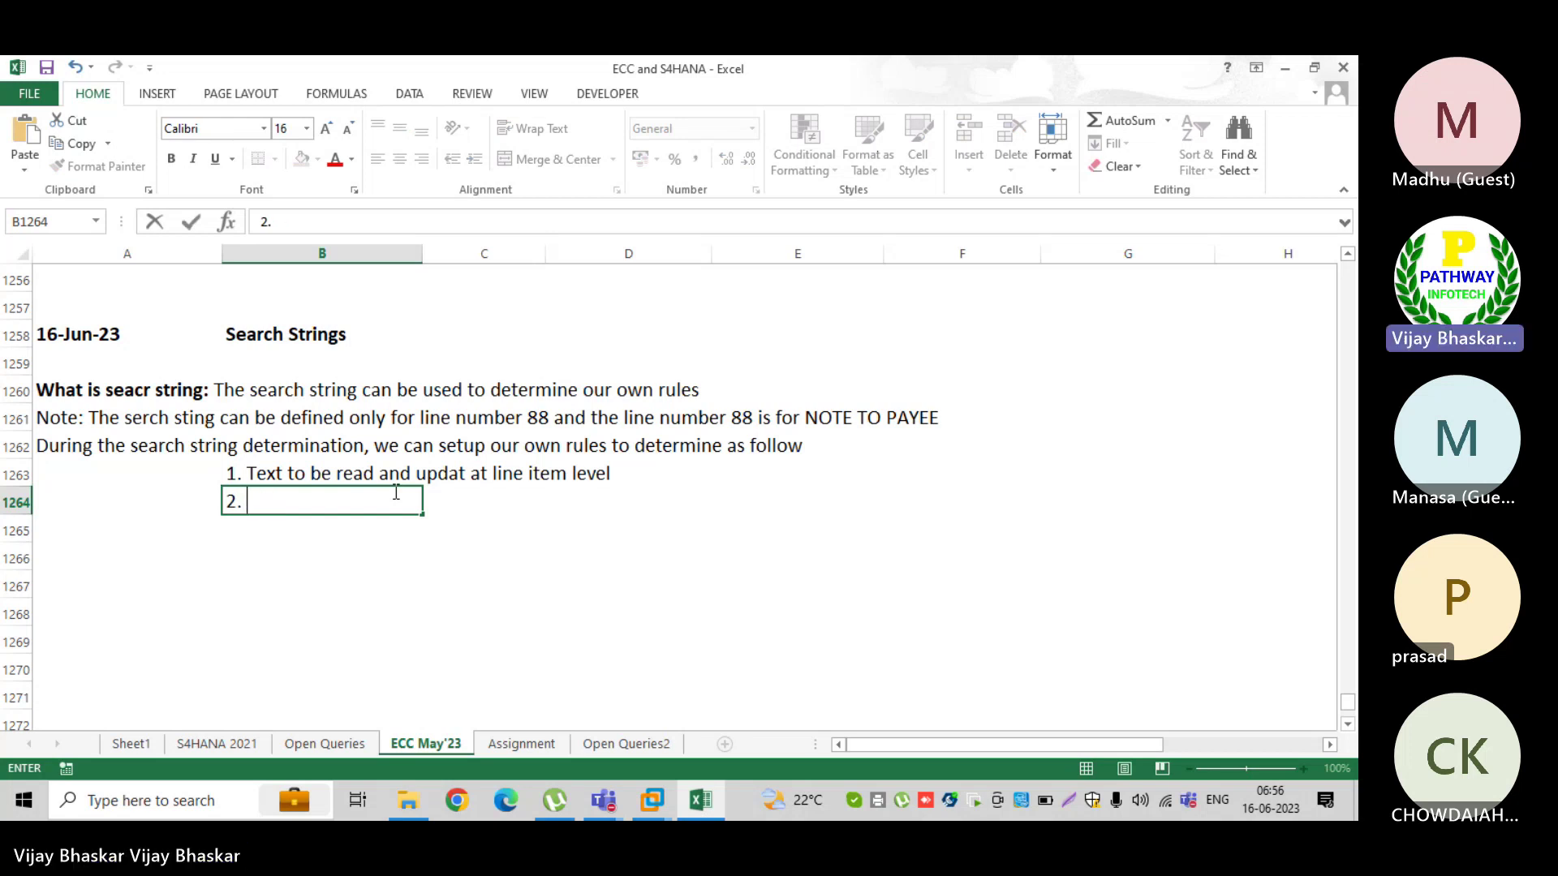
type("If we wa")
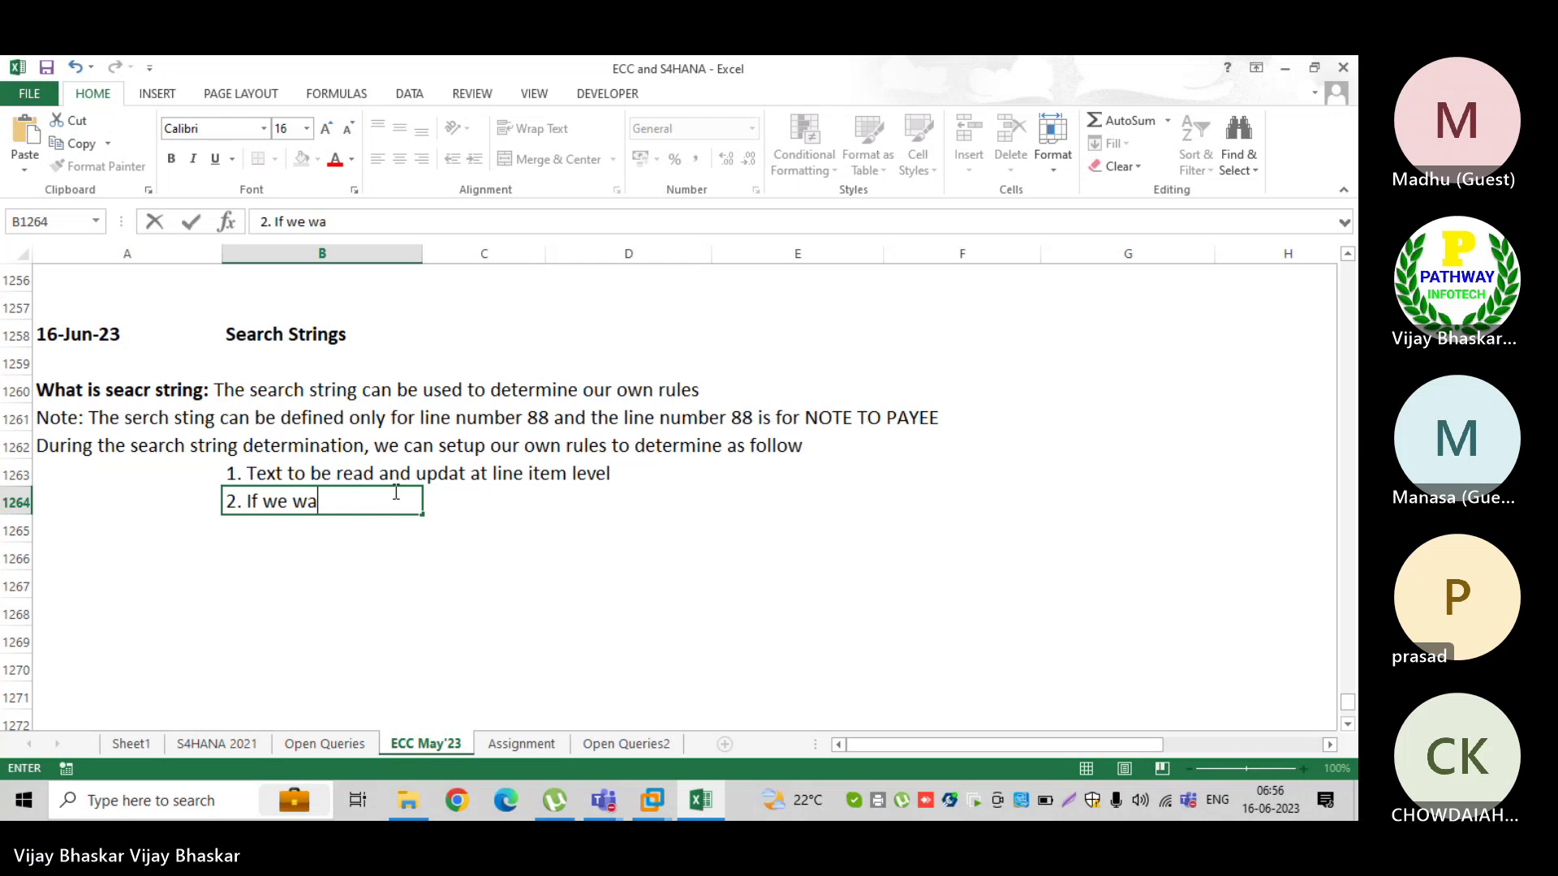
type("nt to derter")
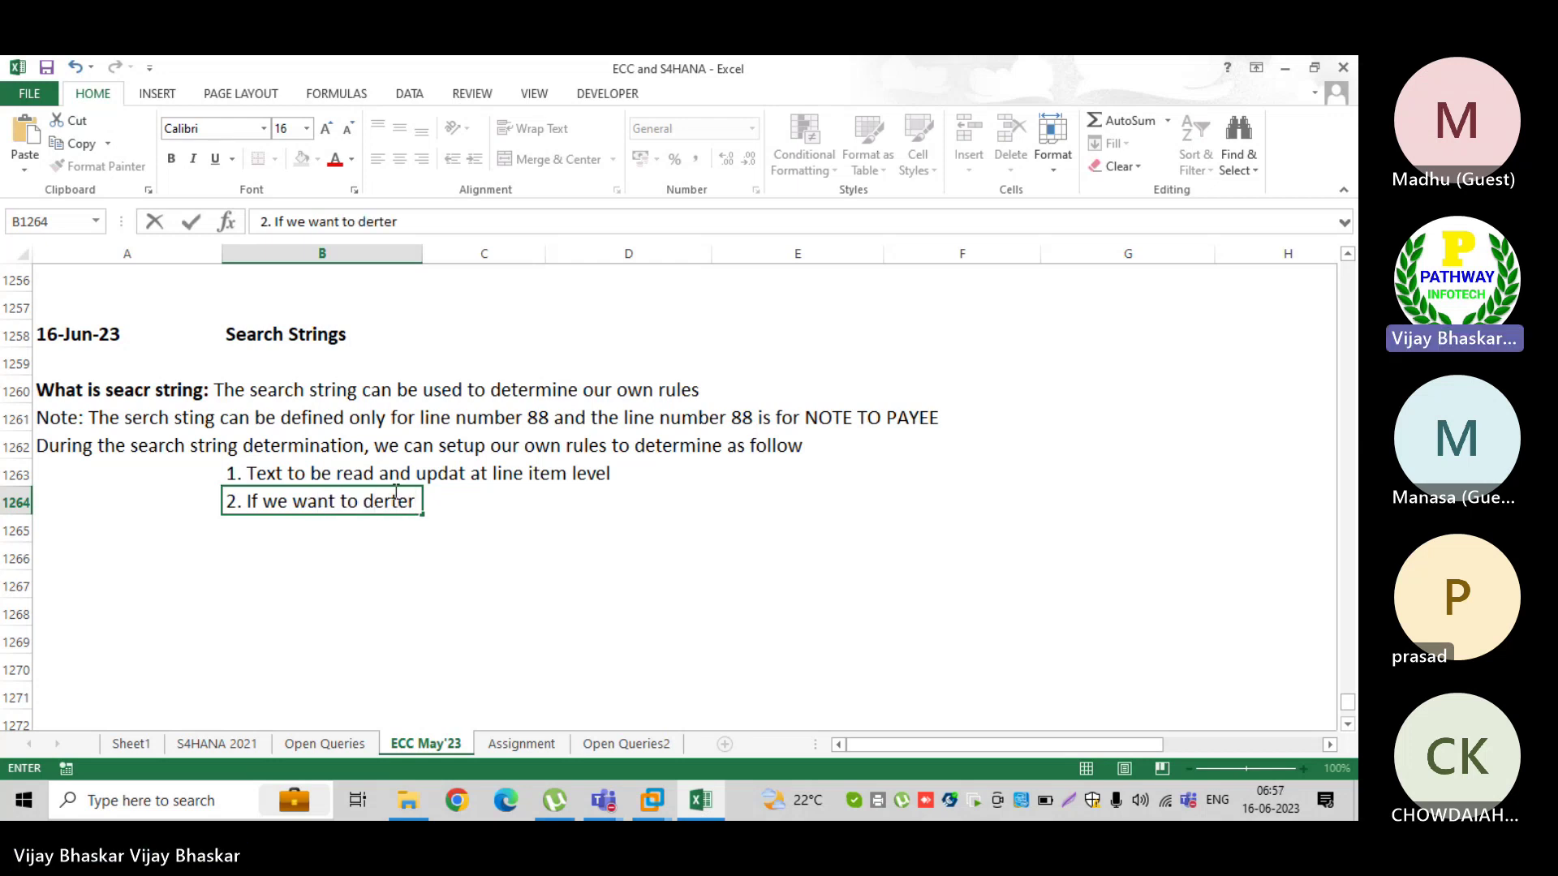
type("mine ")
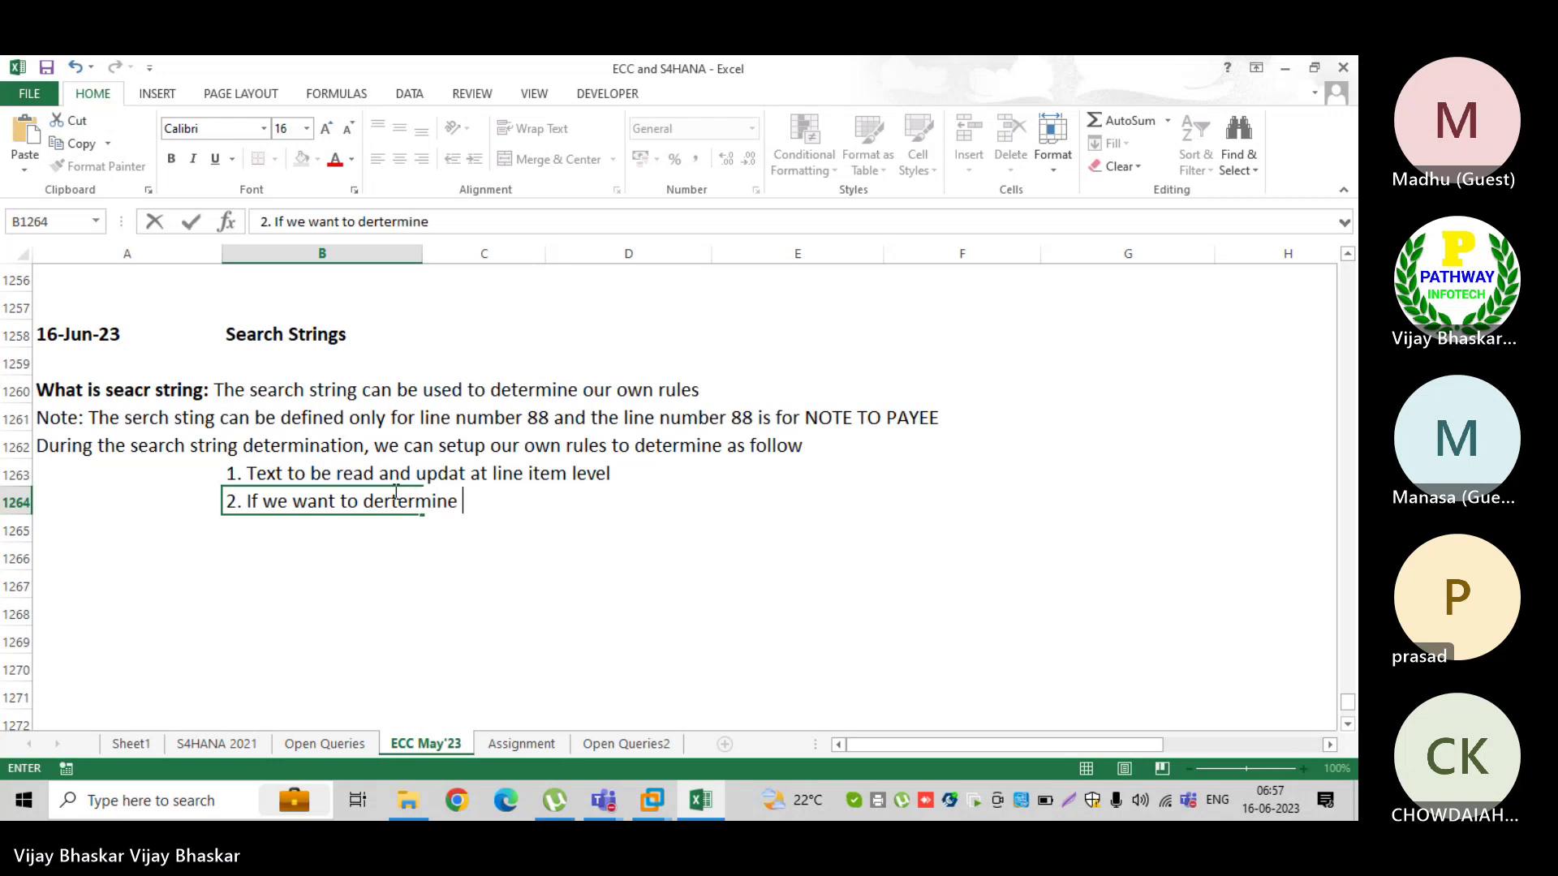
type("prifit cen")
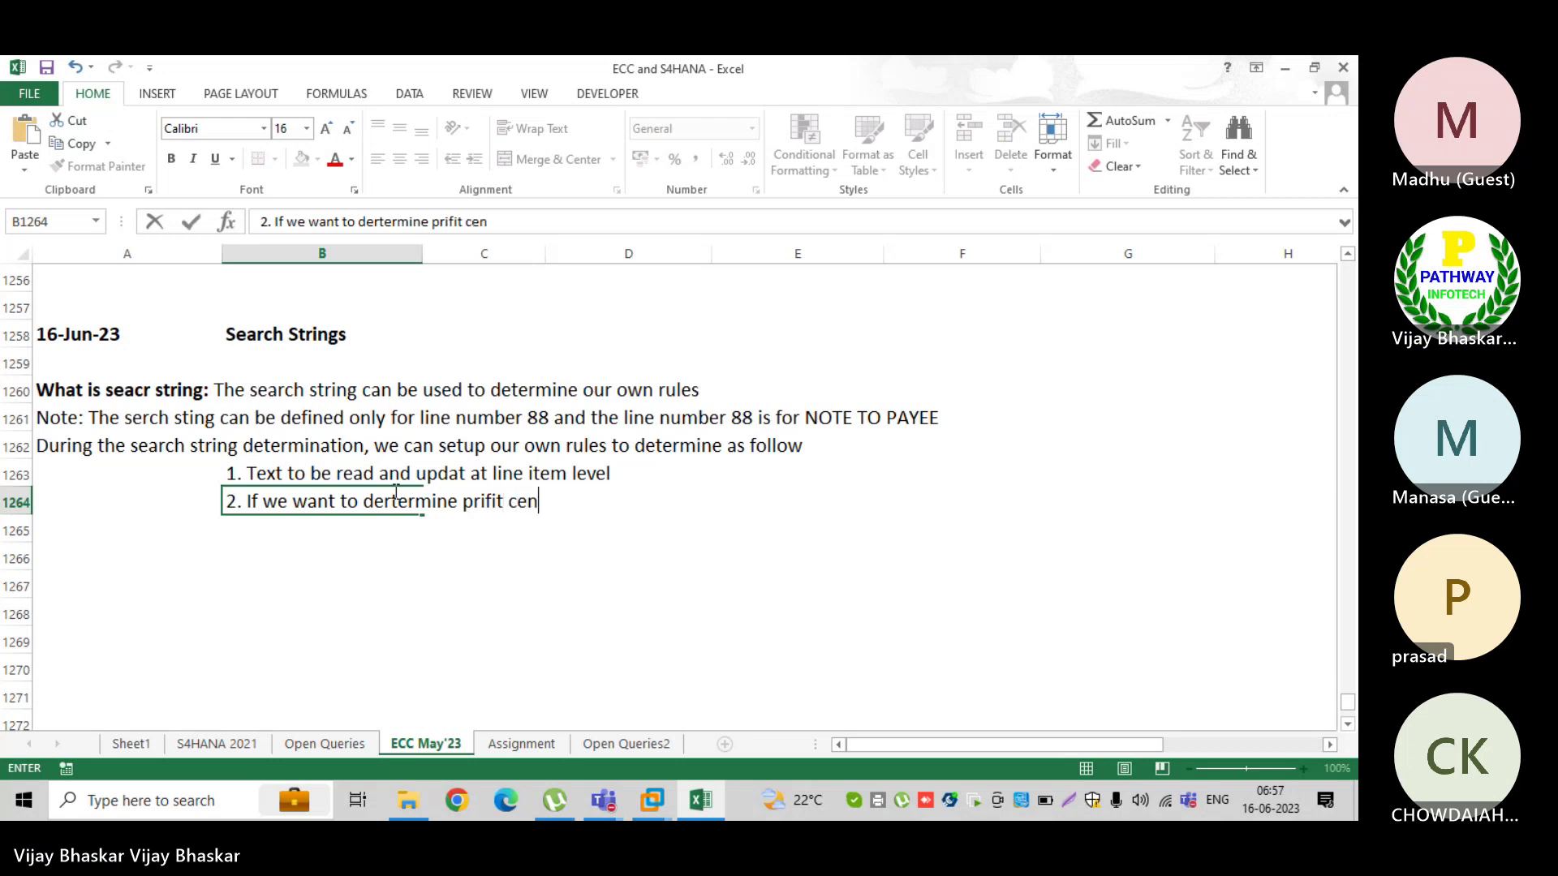
type("ter, th")
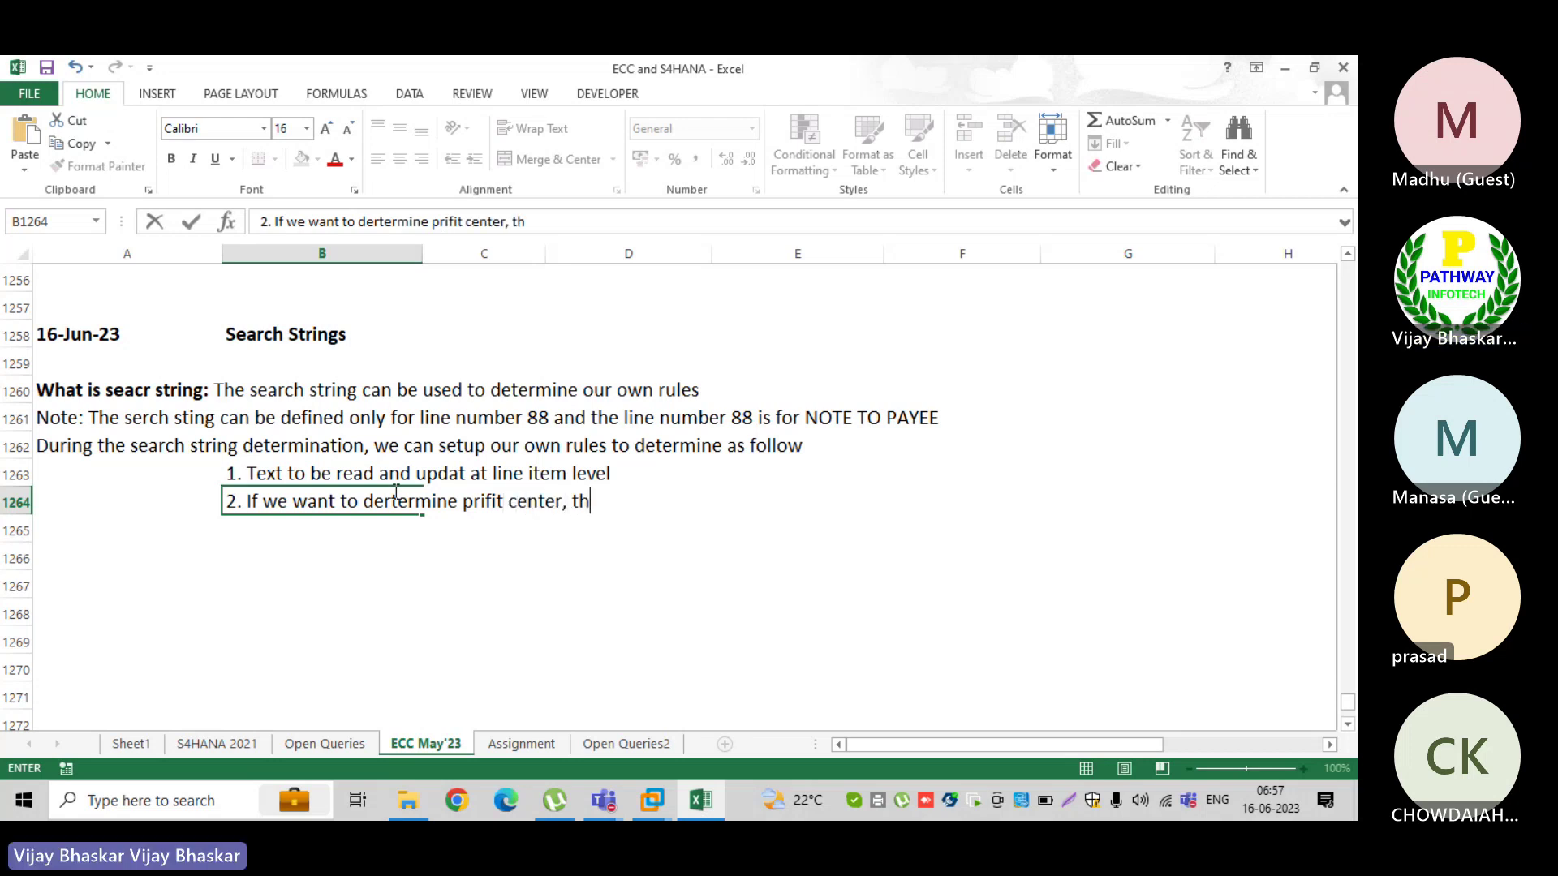
type("e we can set p")
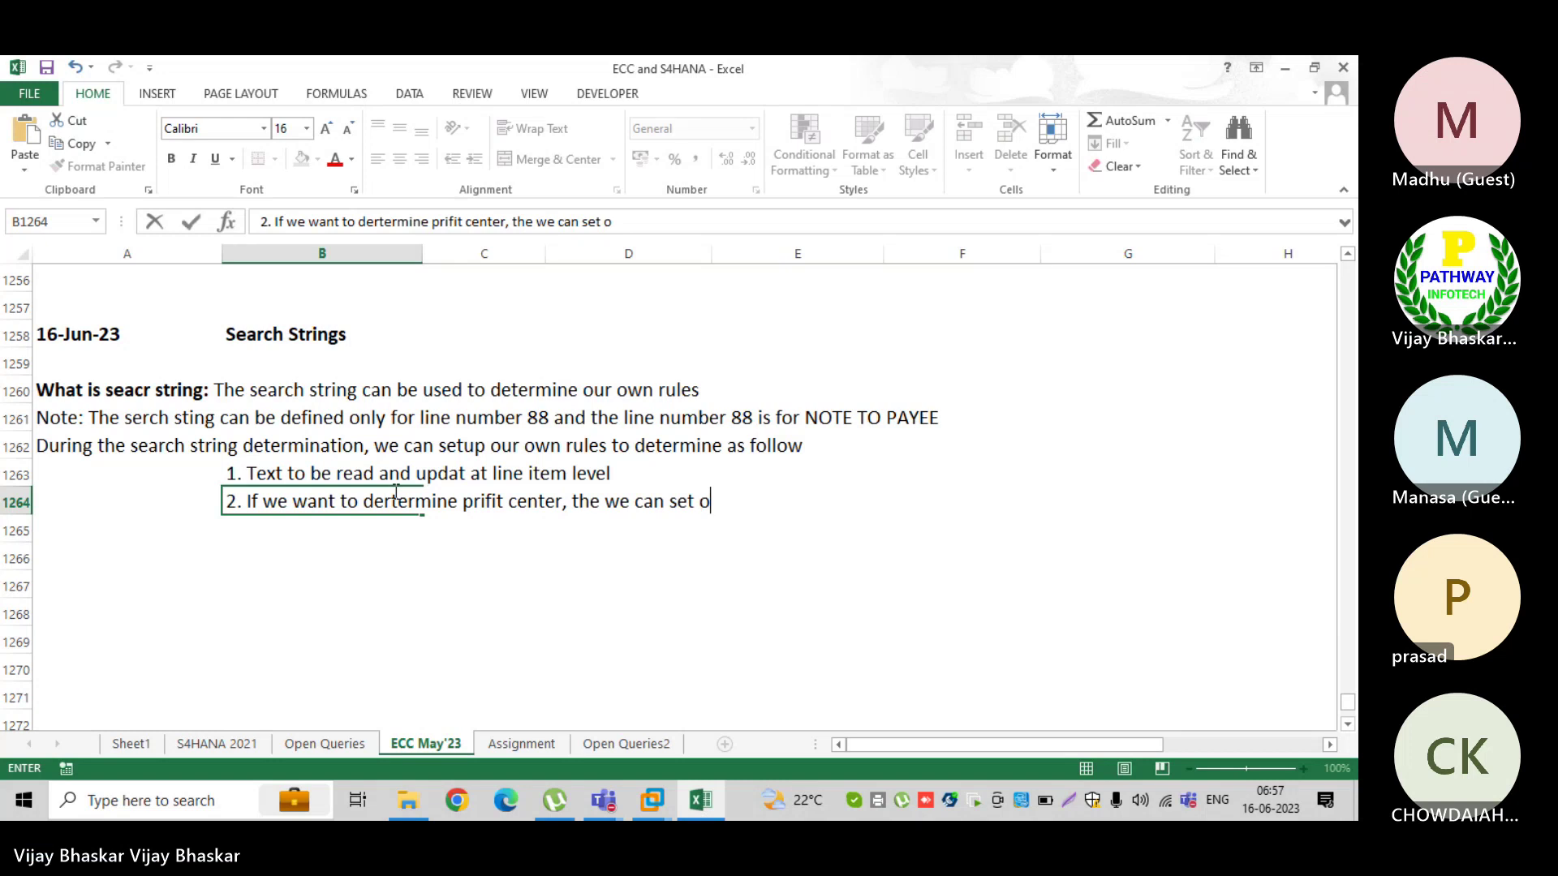
type("ur own ")
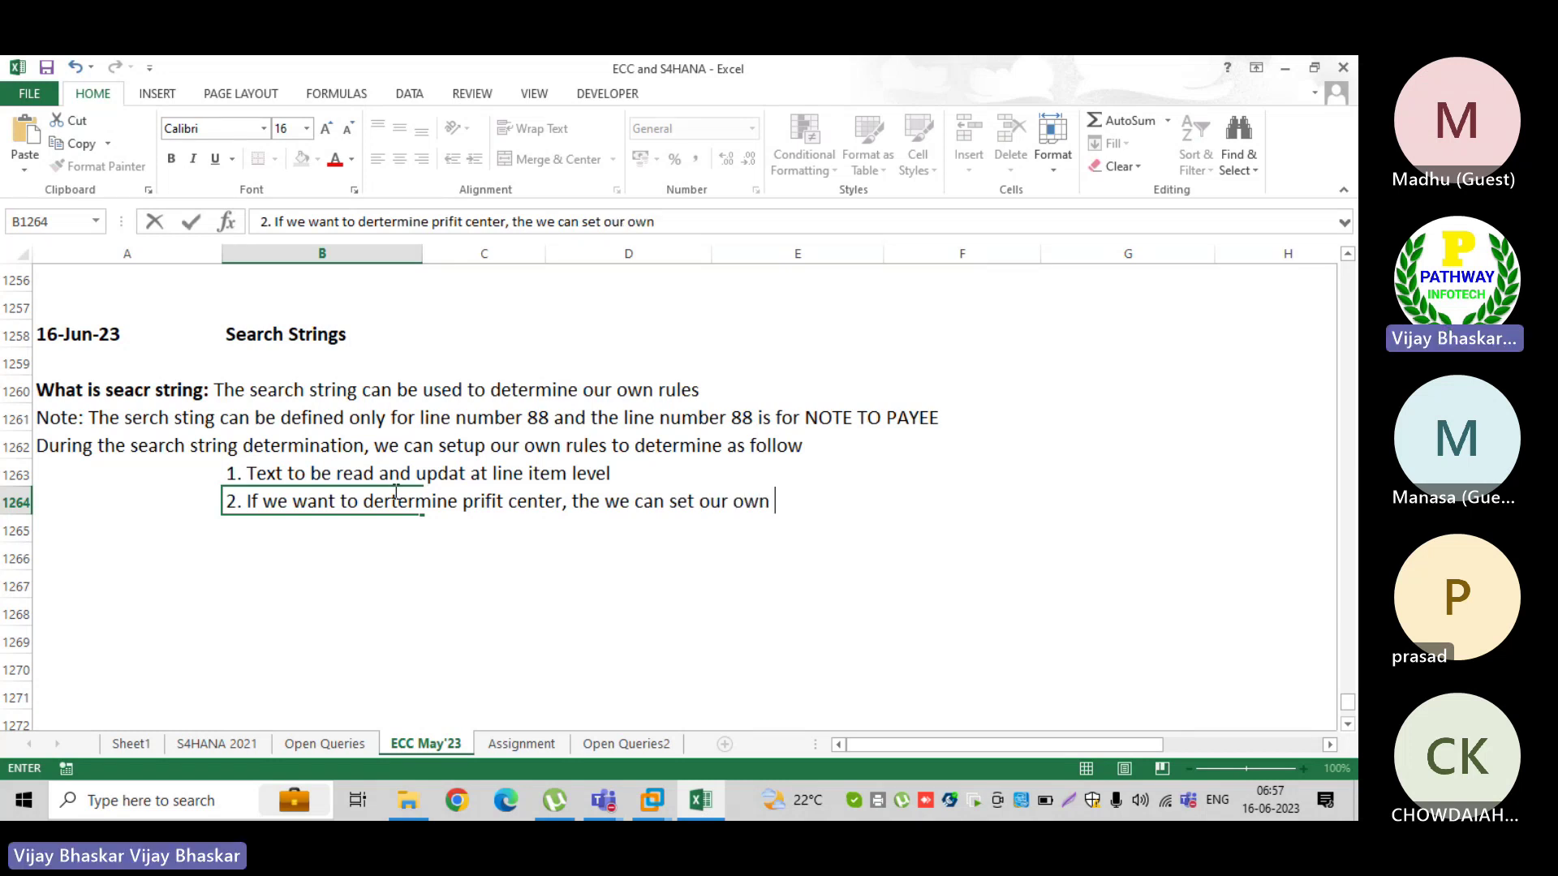
type("rule")
key("Return")
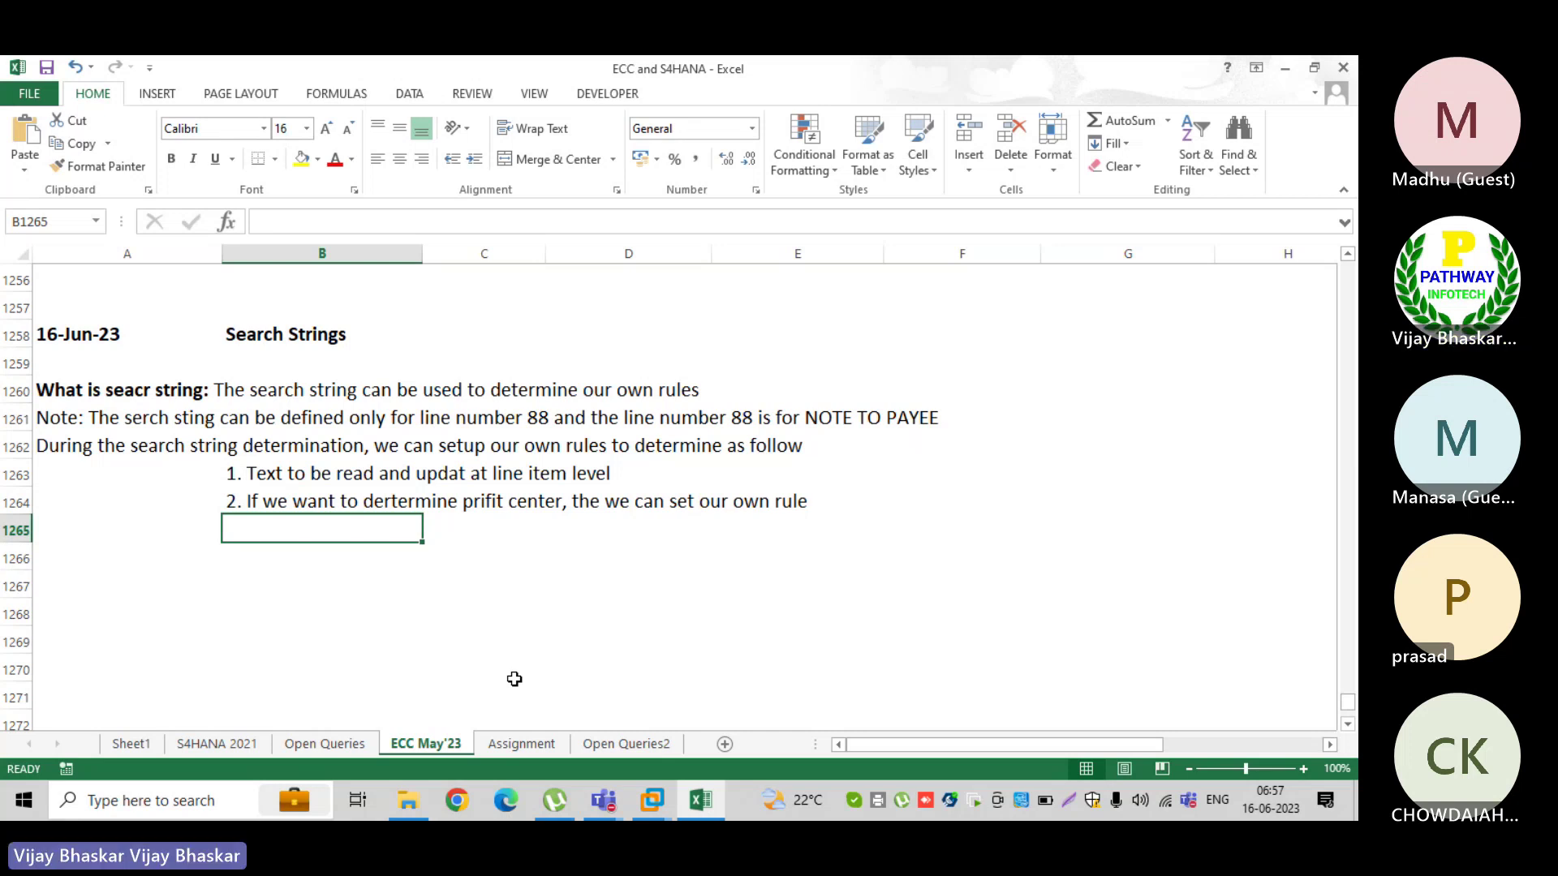
- Switch to the SAP virtual machine and replace the Post Outgoing Payments transaction with OT83
mouse_move(651, 801)
left_click(686, 635)
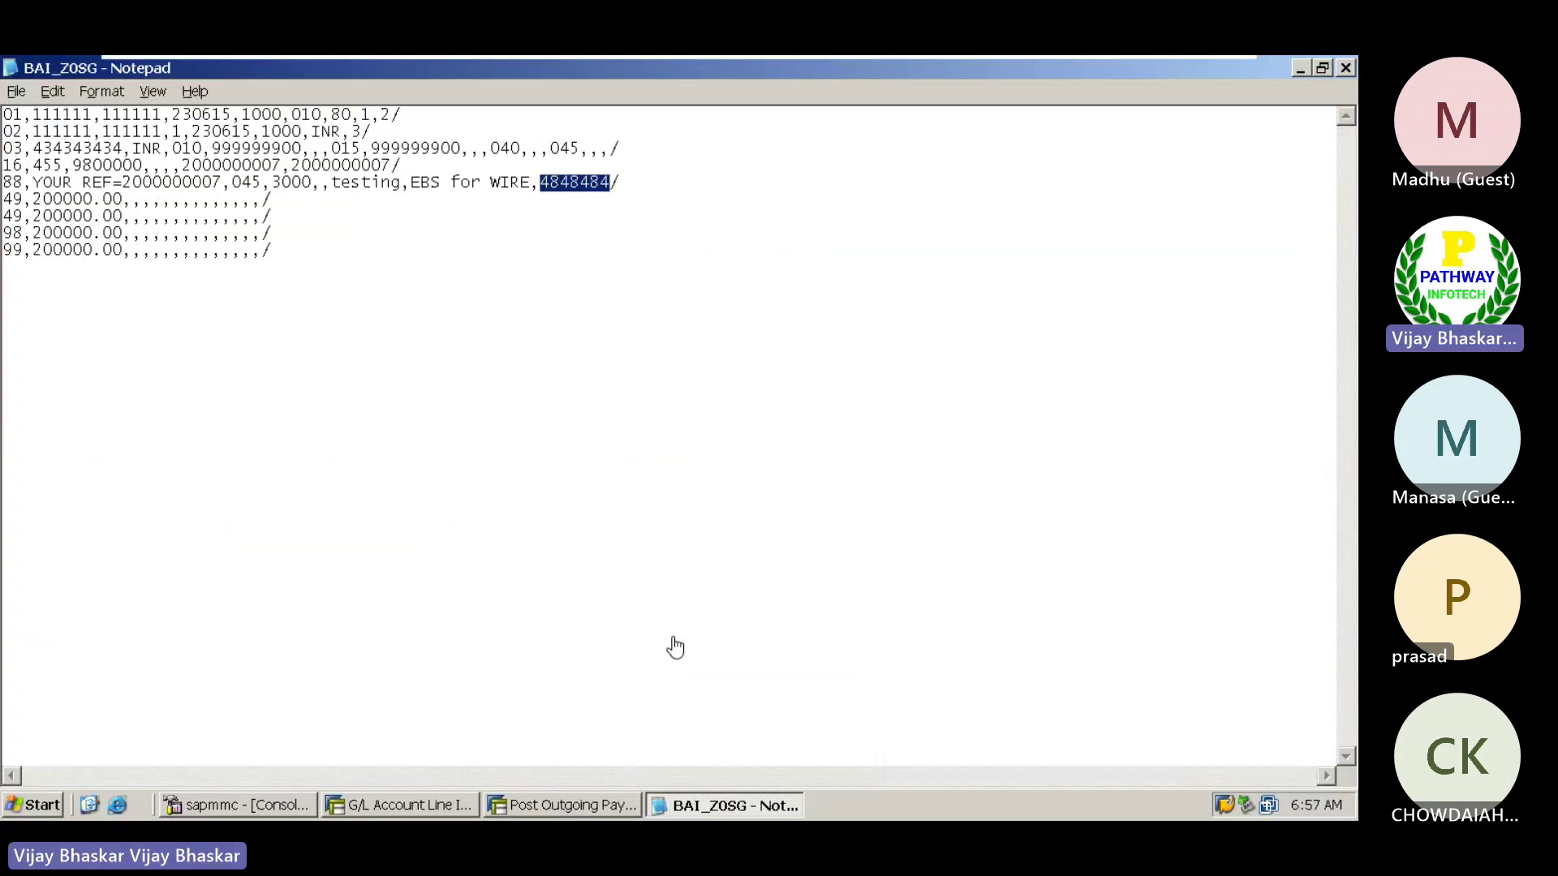
left_click(555, 804)
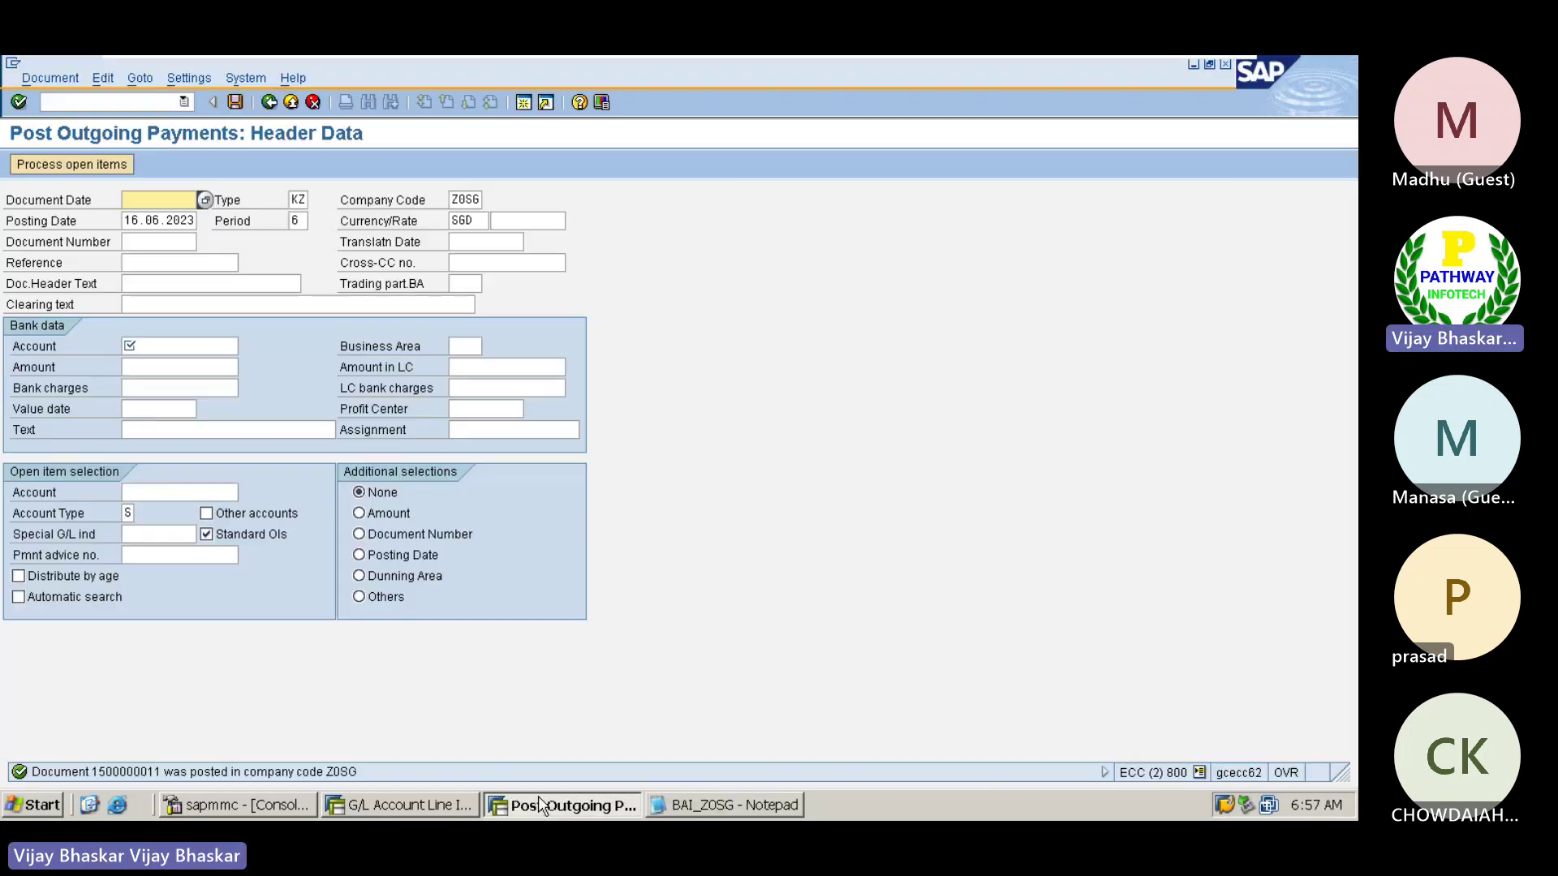
left_click(115, 102)
type("/not83")
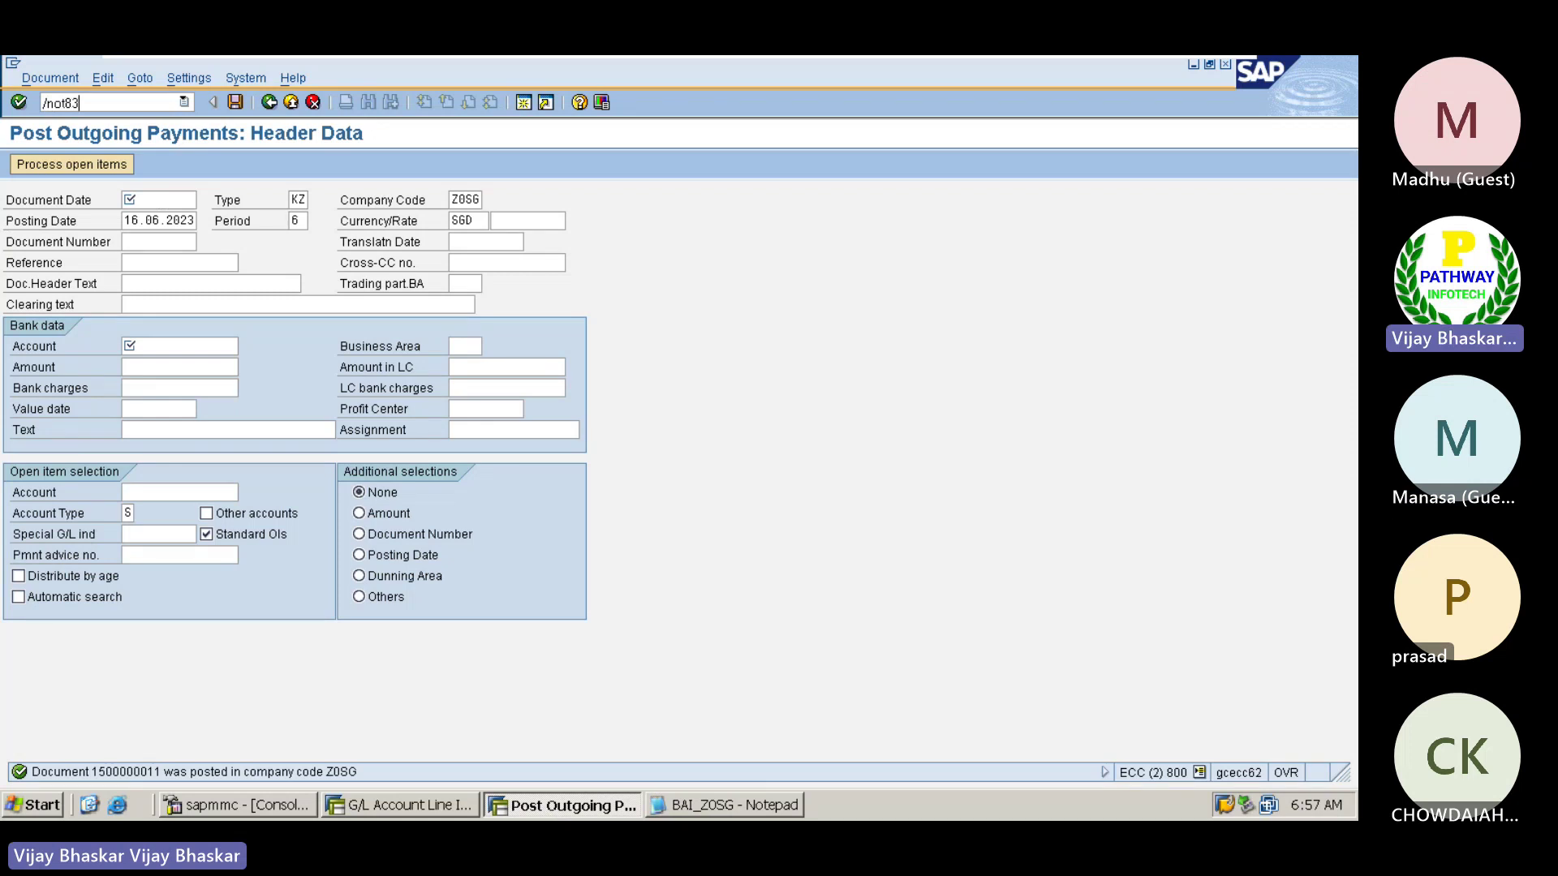
key("Return")
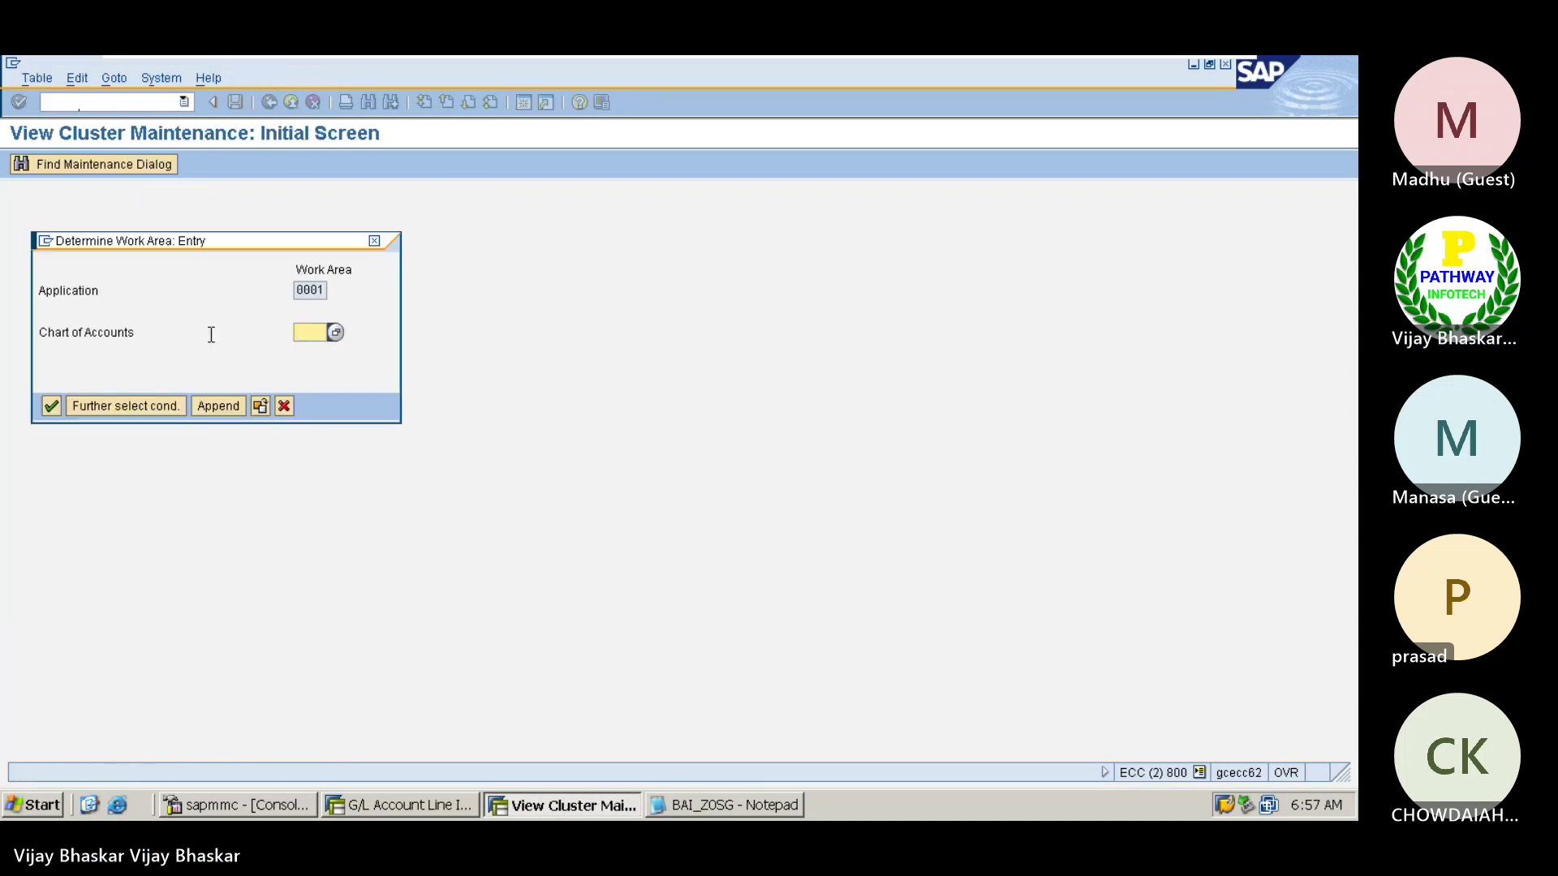
- Choose chart of accounts Z011 as the work area and open its account symbols overview
key("space")
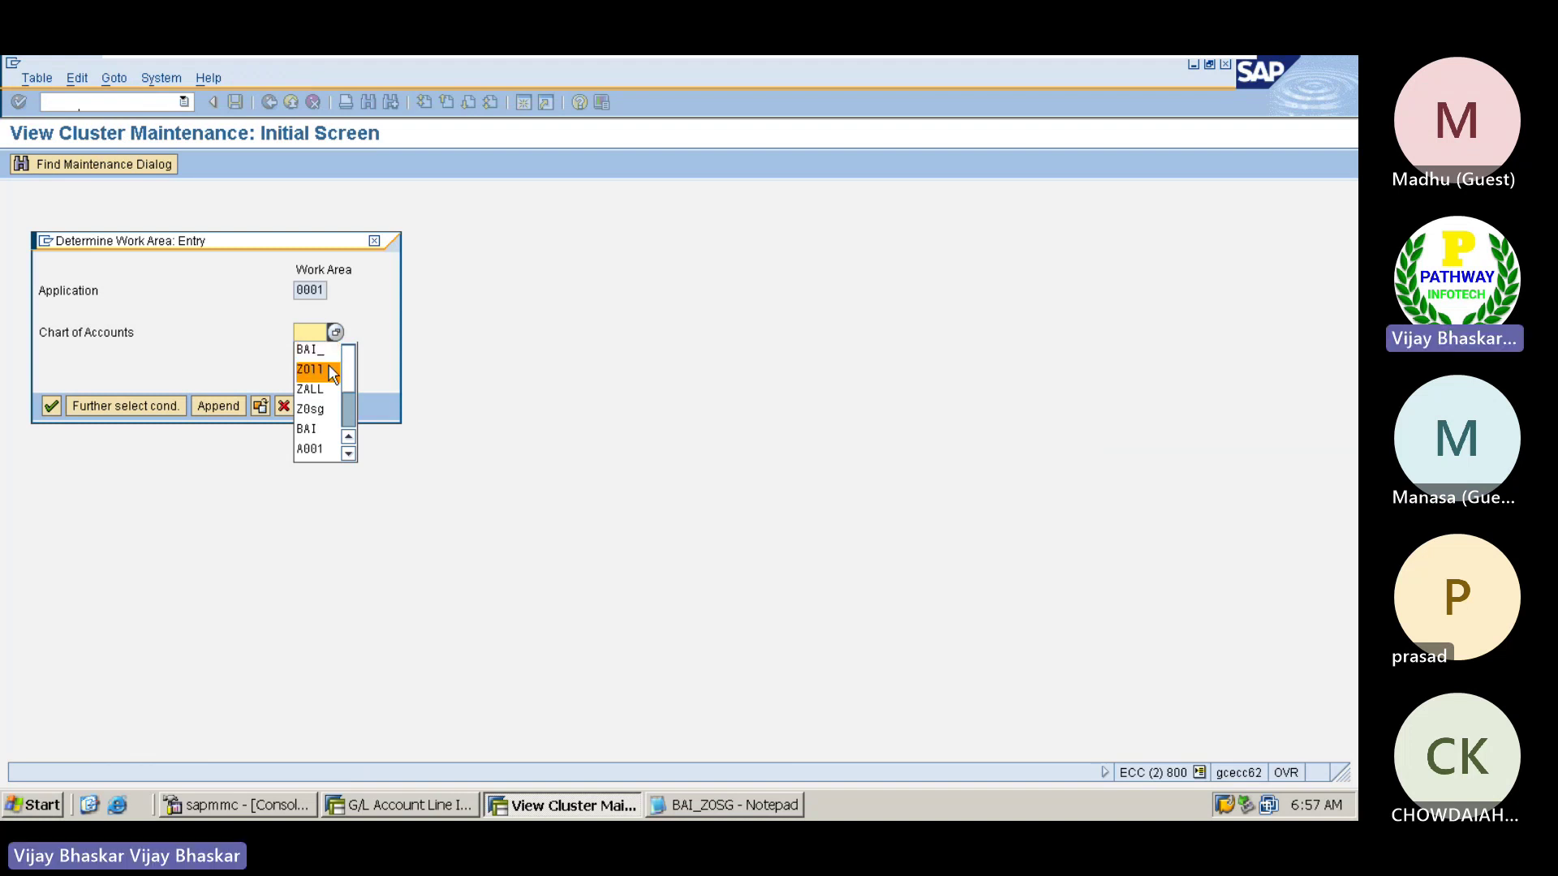
left_click(329, 369)
key("Return")
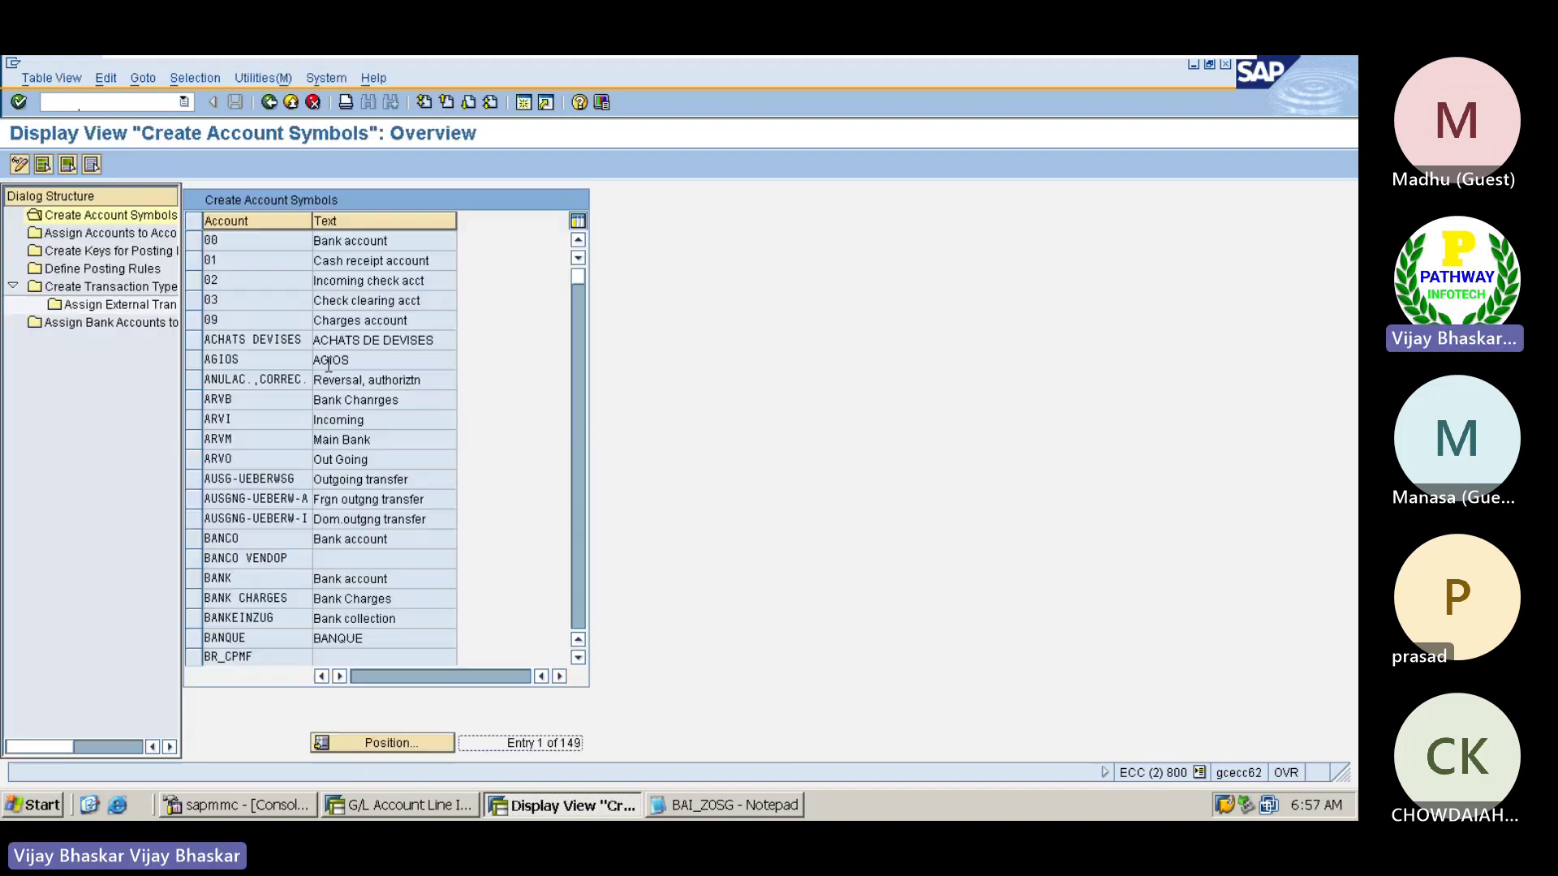
- Open the external transaction type assignments for transaction type BAI_Z0SG and review the 455 entries with their posting rule
double_click(109, 303)
key("BackSpace")
left_click(325, 327)
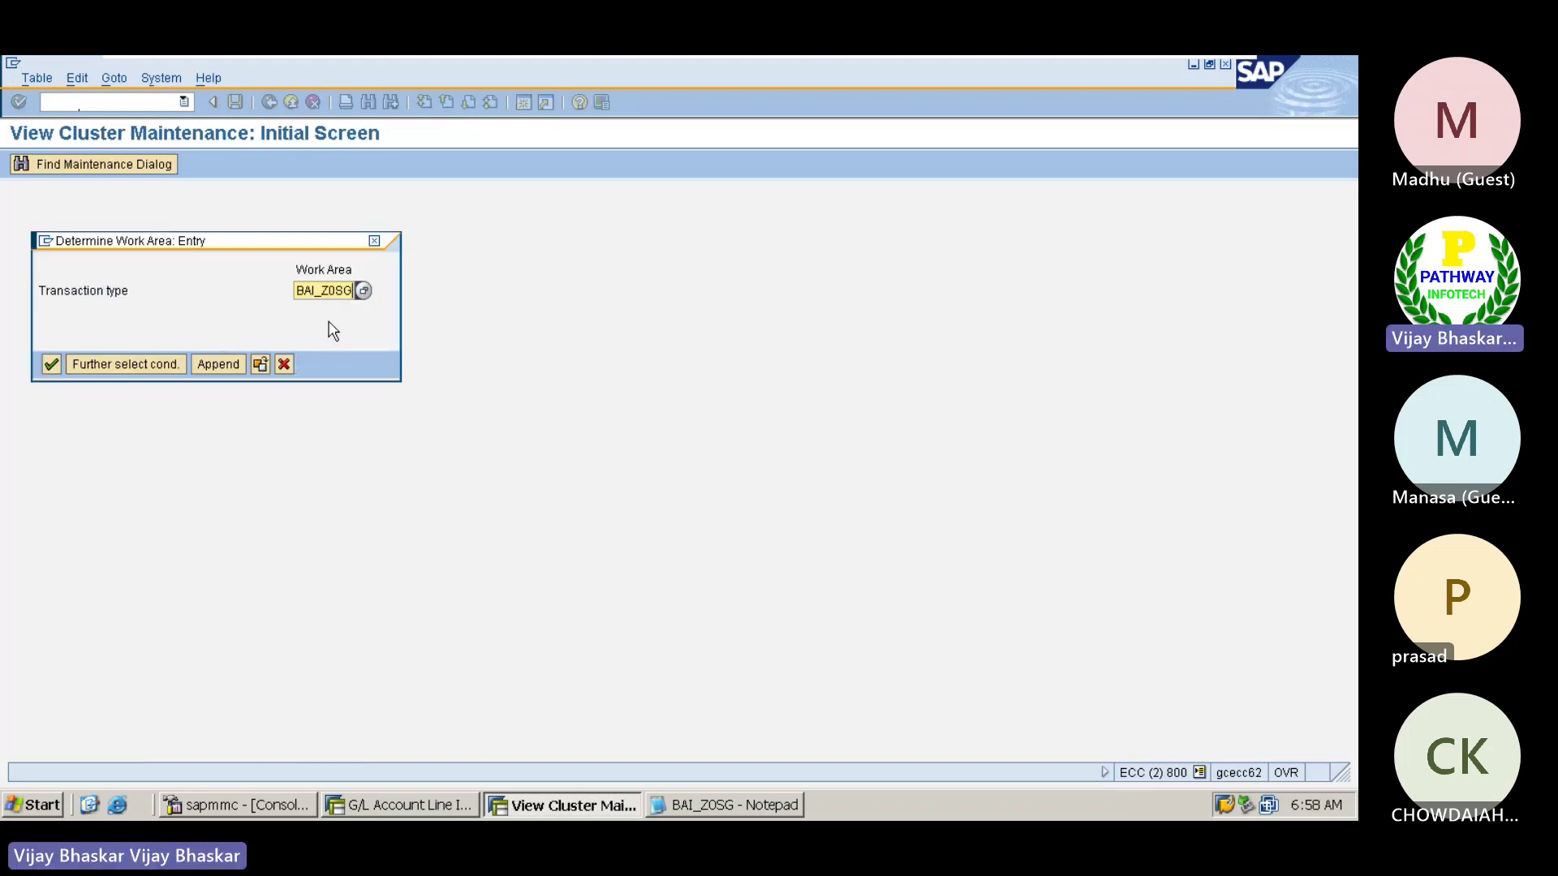
left_click(45, 365)
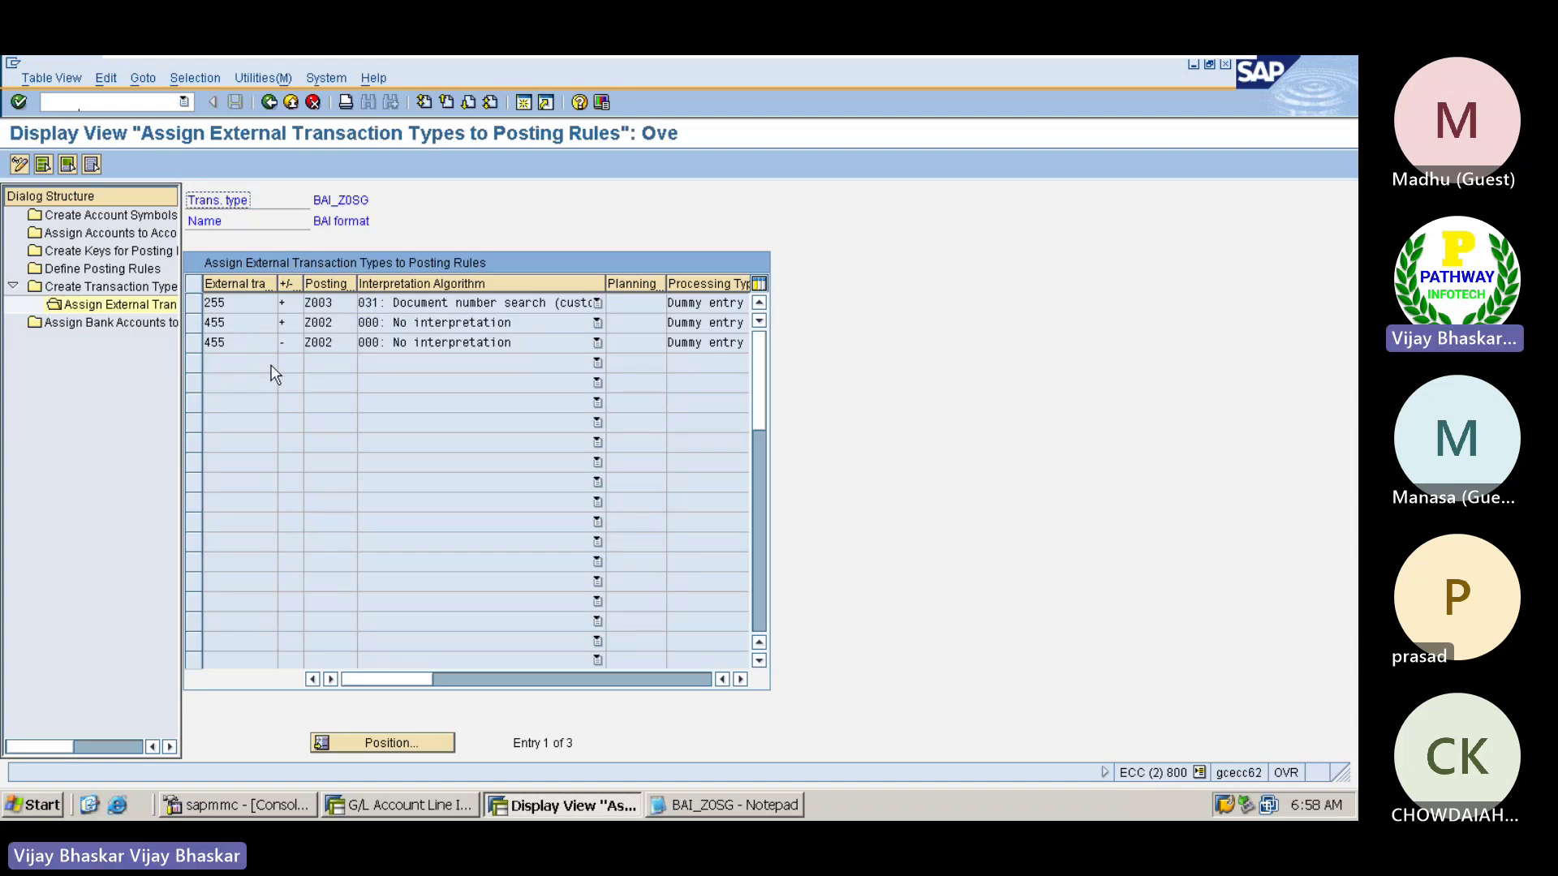
left_click(235, 342)
left_click_drag(235, 342, 202, 323)
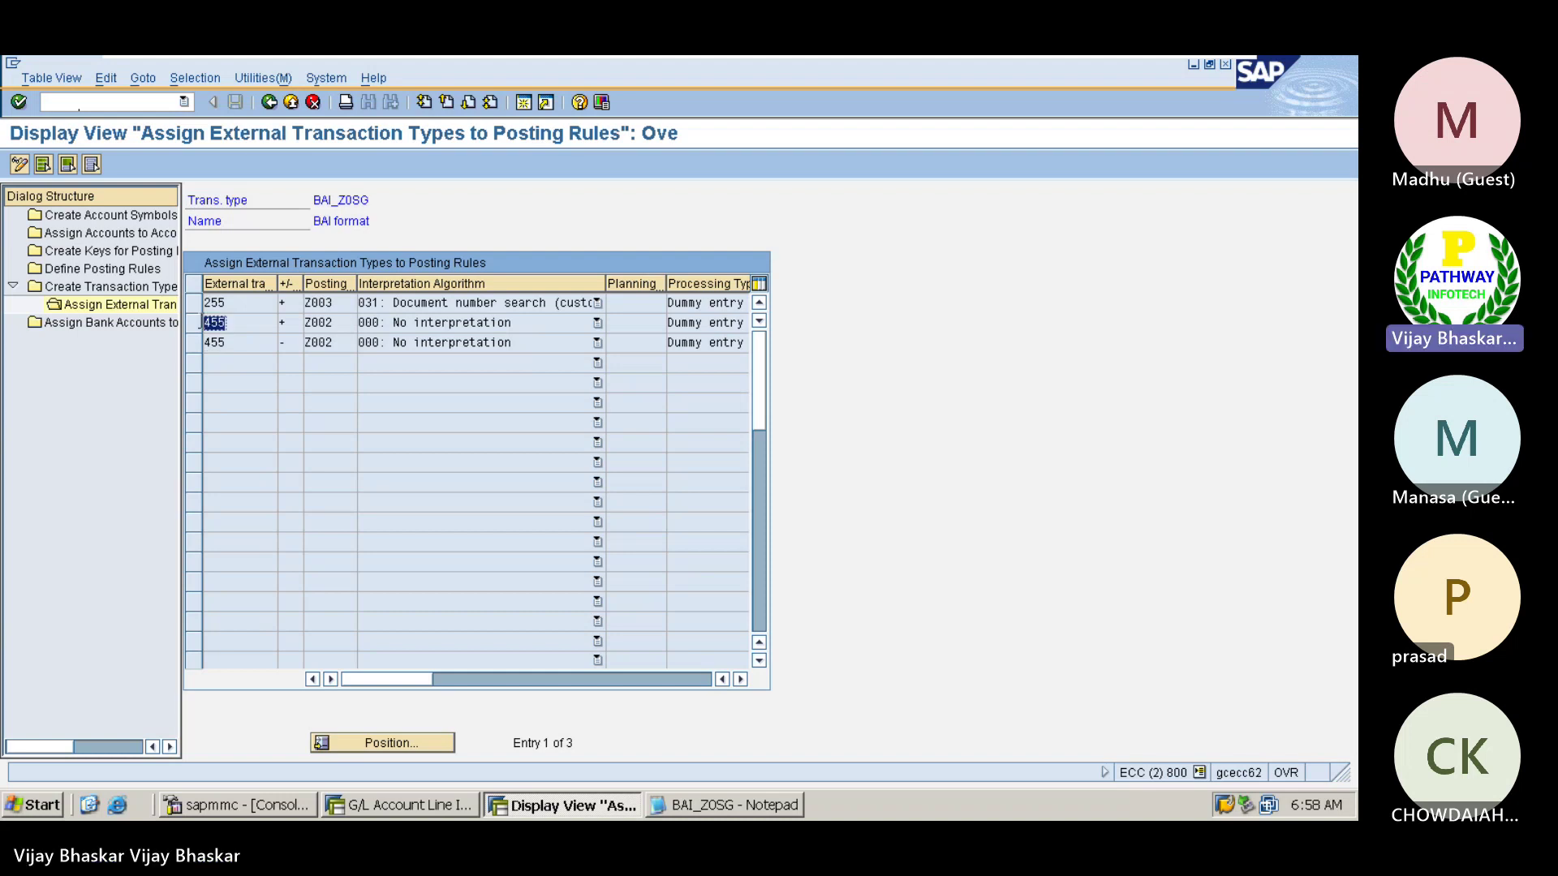
left_click_drag(361, 323, 300, 322)
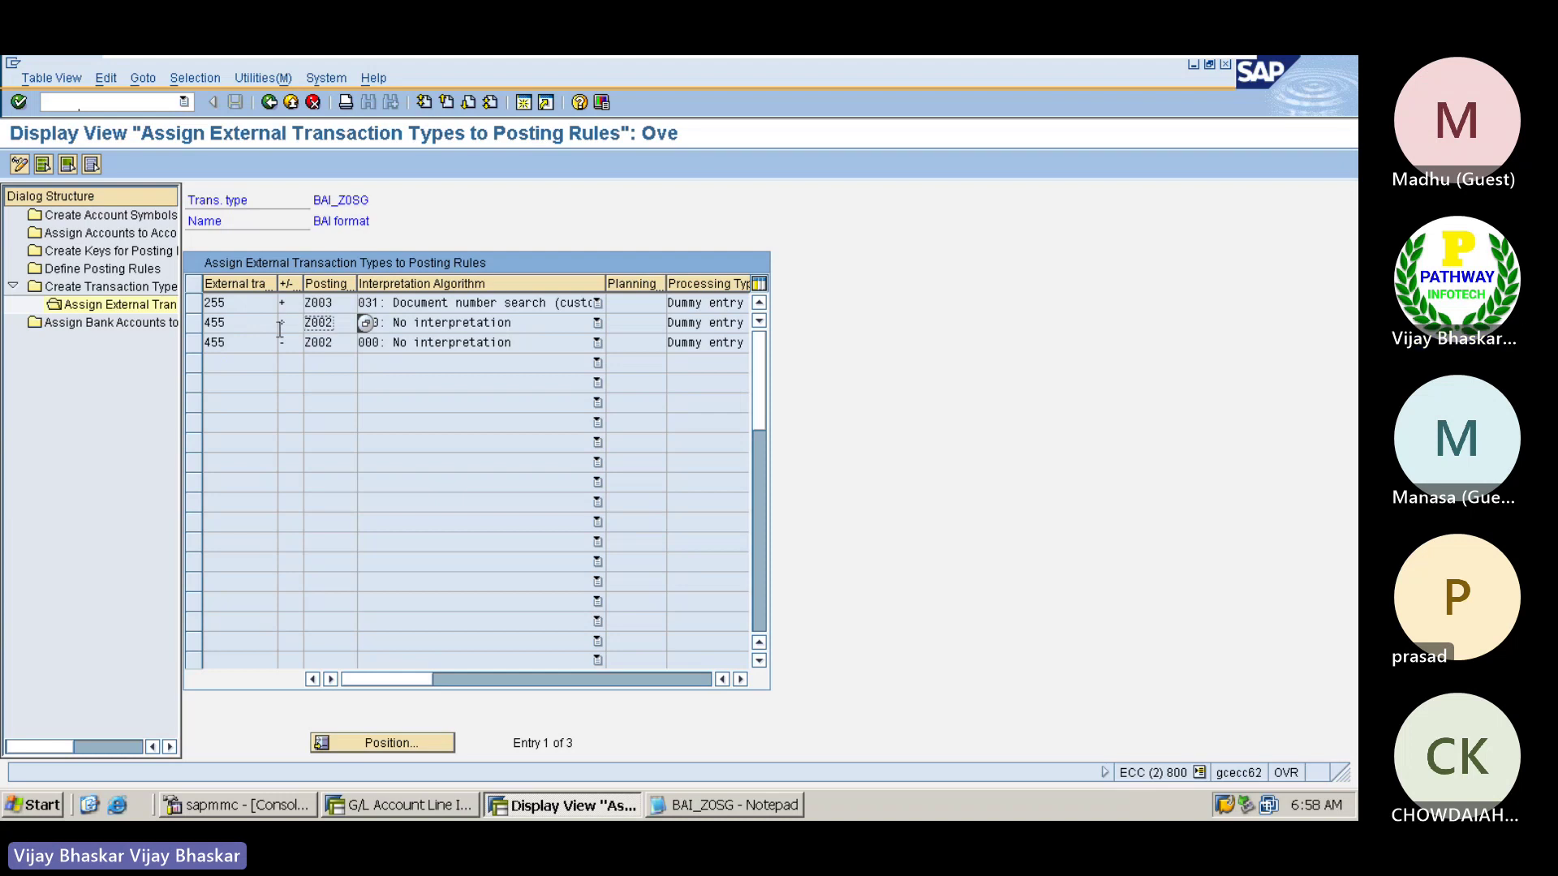
- Switch the assignments to change mode and add a new entry for external transaction 165 with sign + and posting rule Z002
left_click(19, 165)
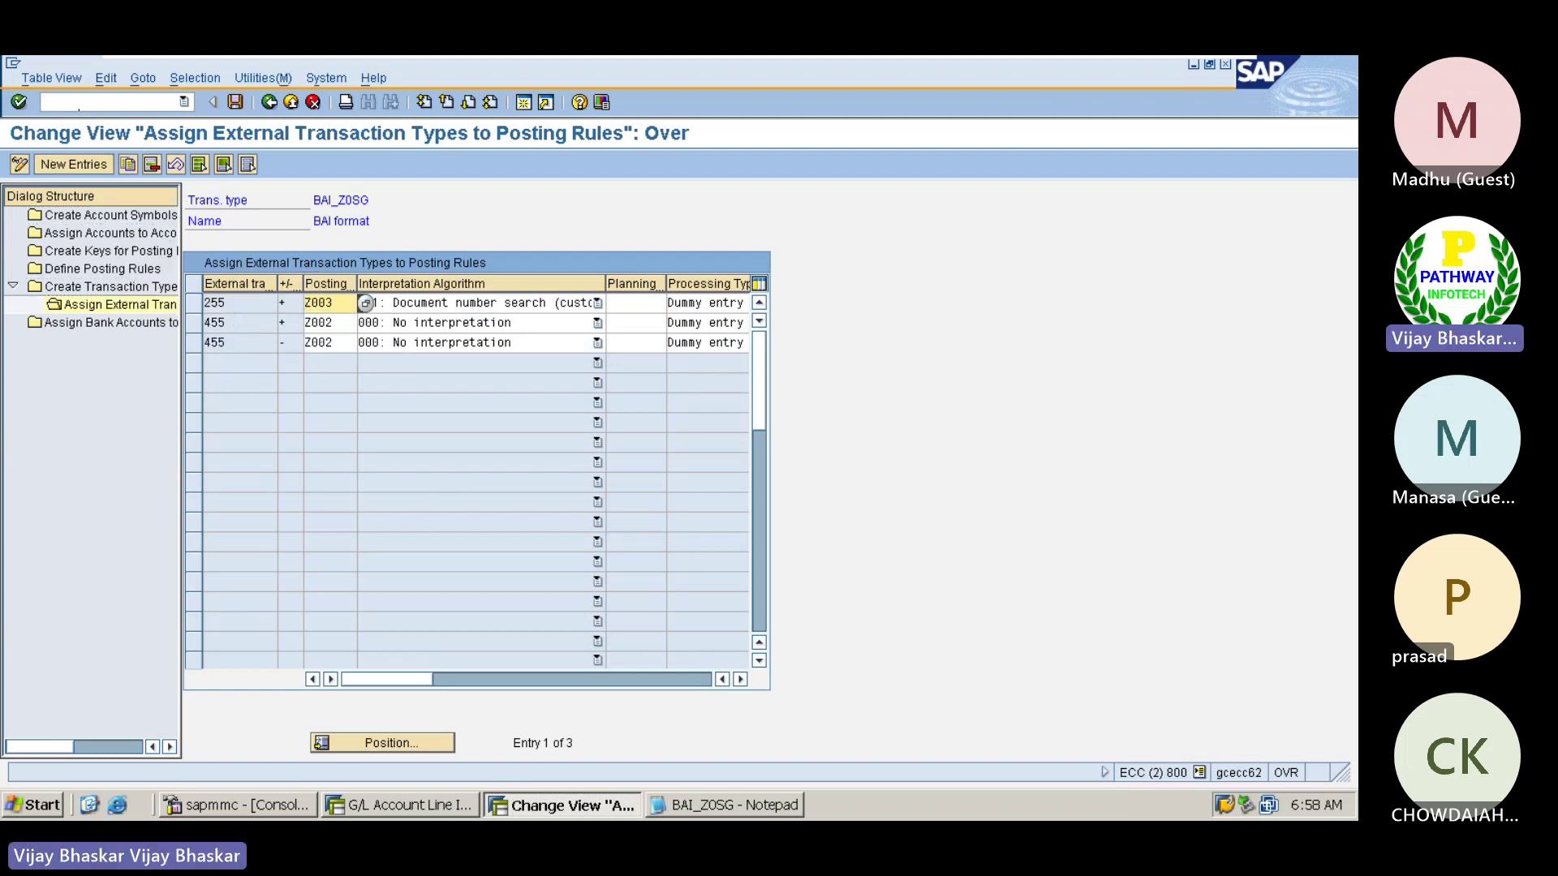
left_click(94, 167)
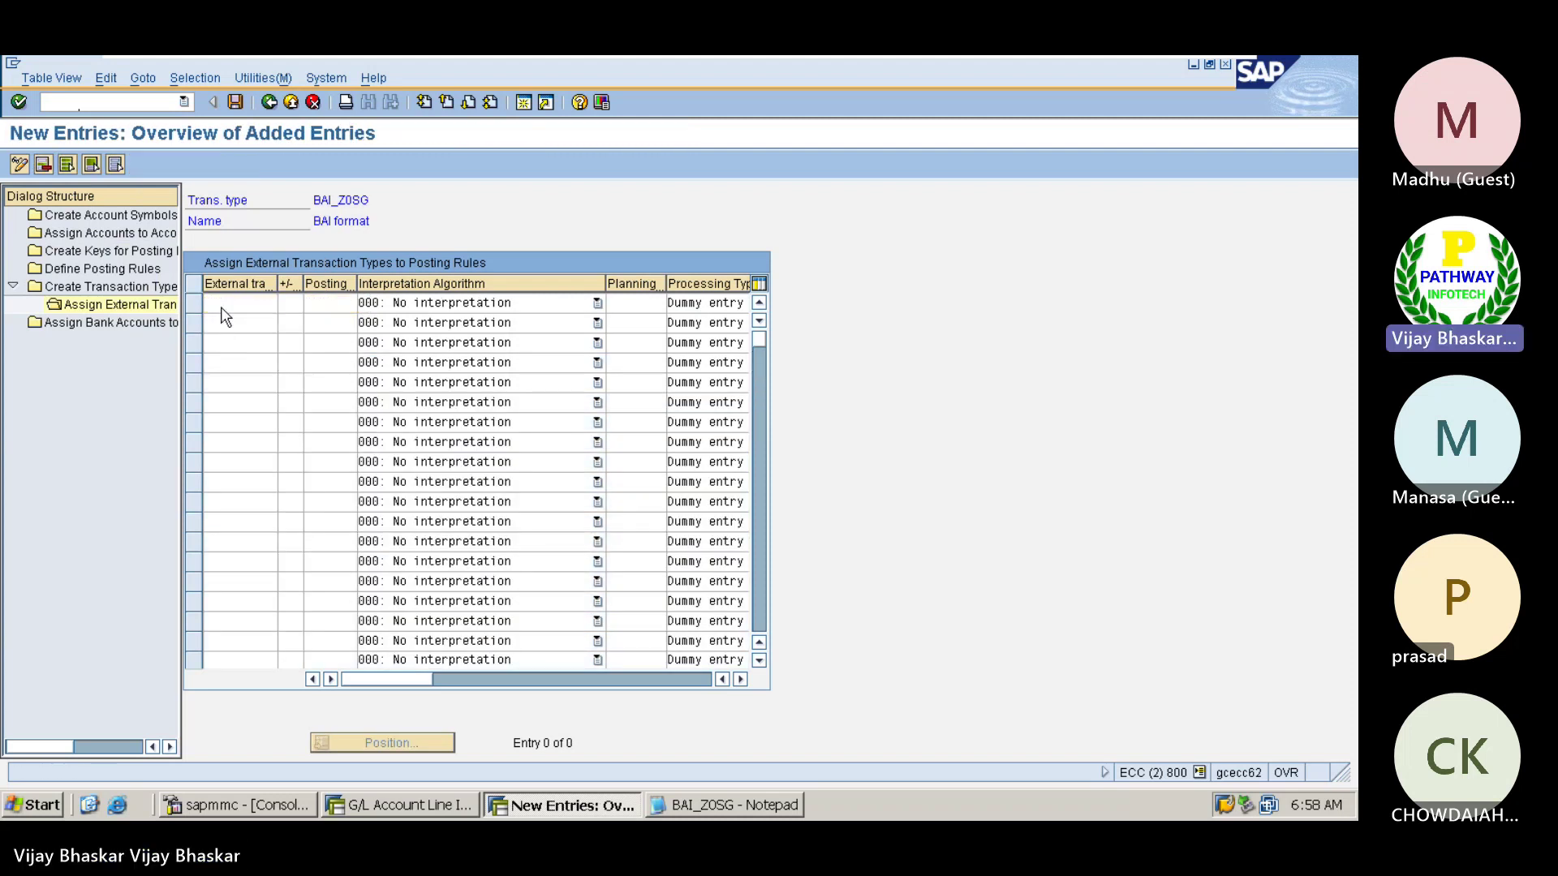
key("F3")
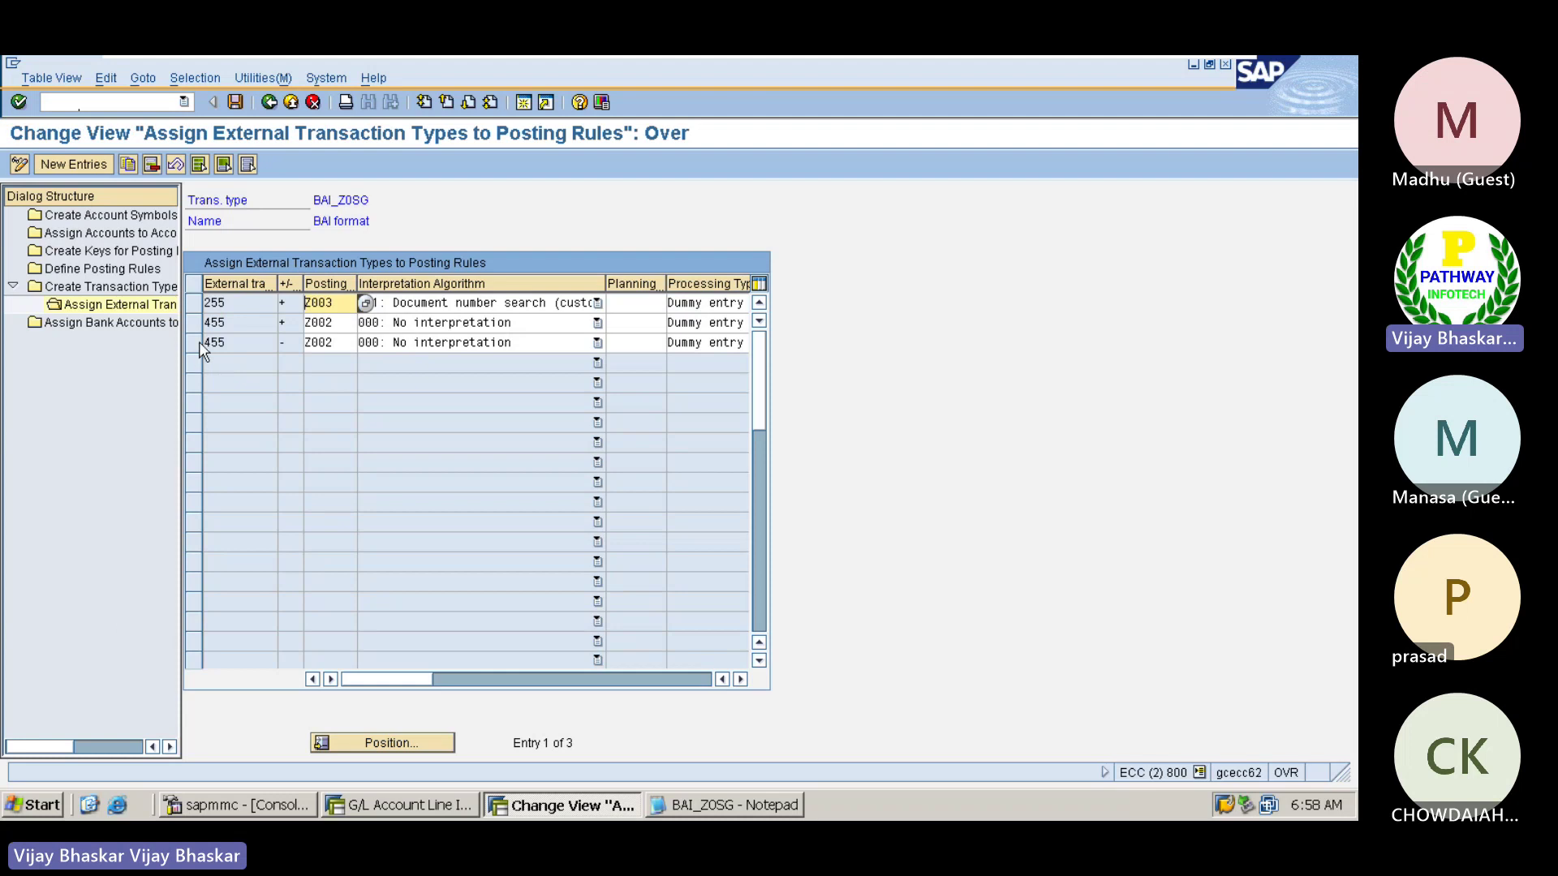
left_click(82, 162)
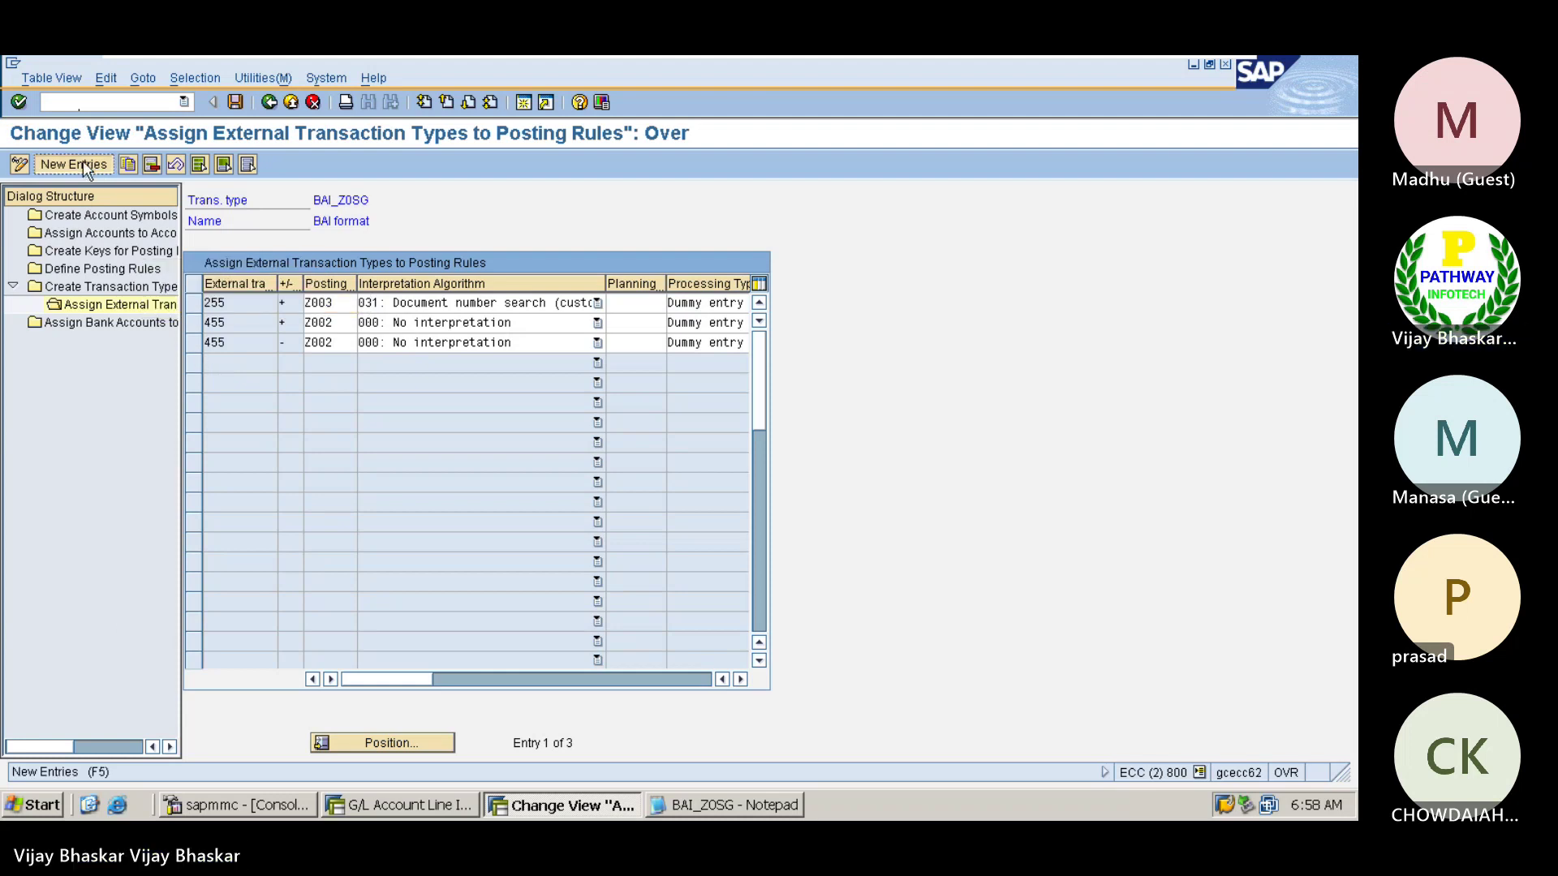
type("165")
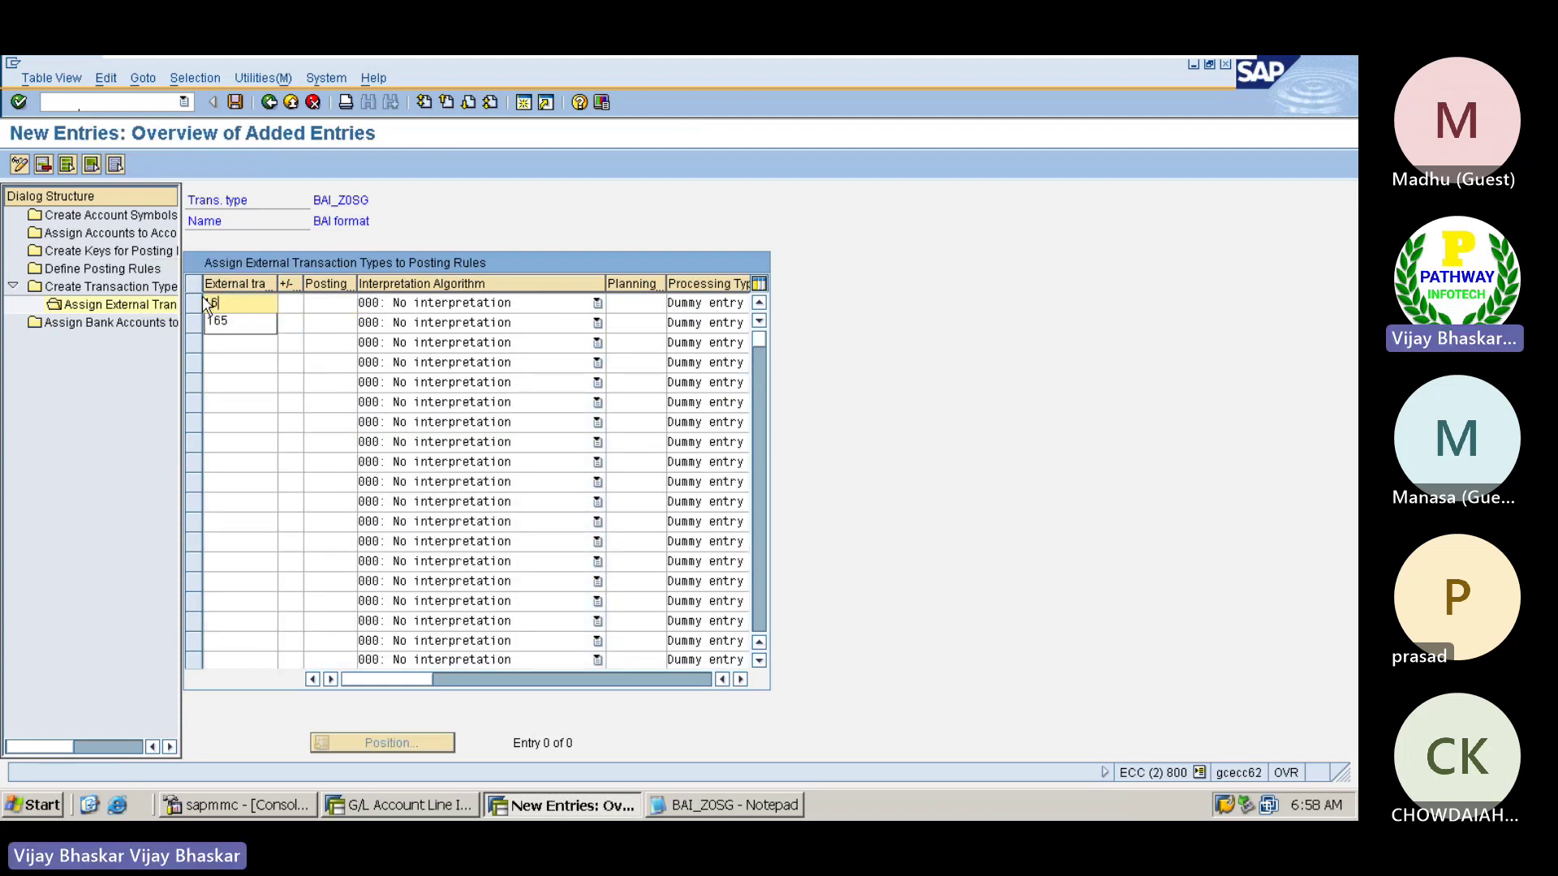
key("Tab")
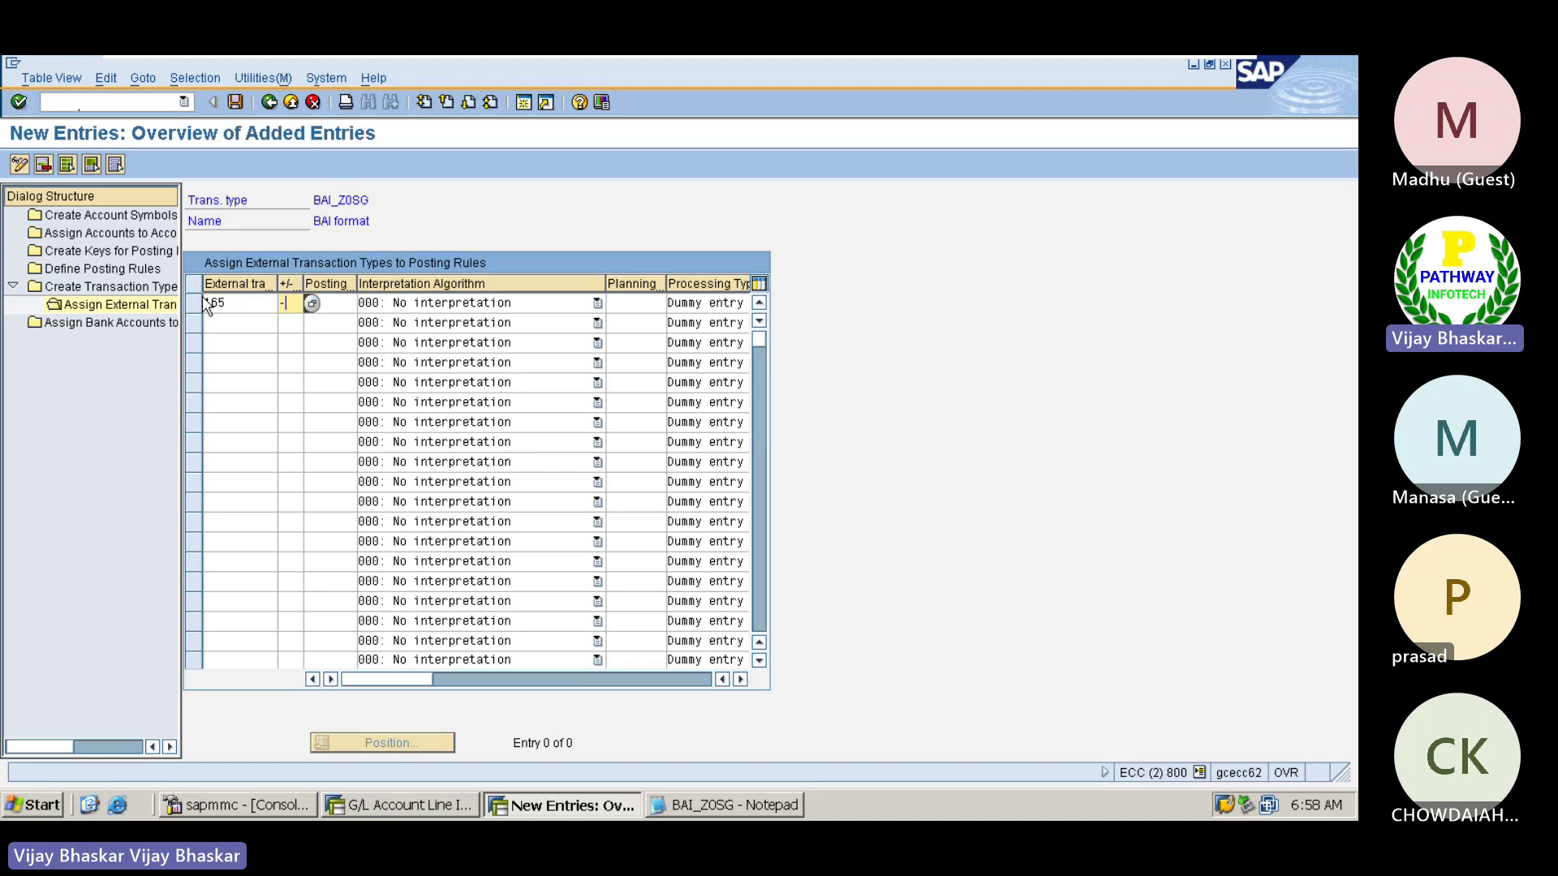
type("+")
key("Tab")
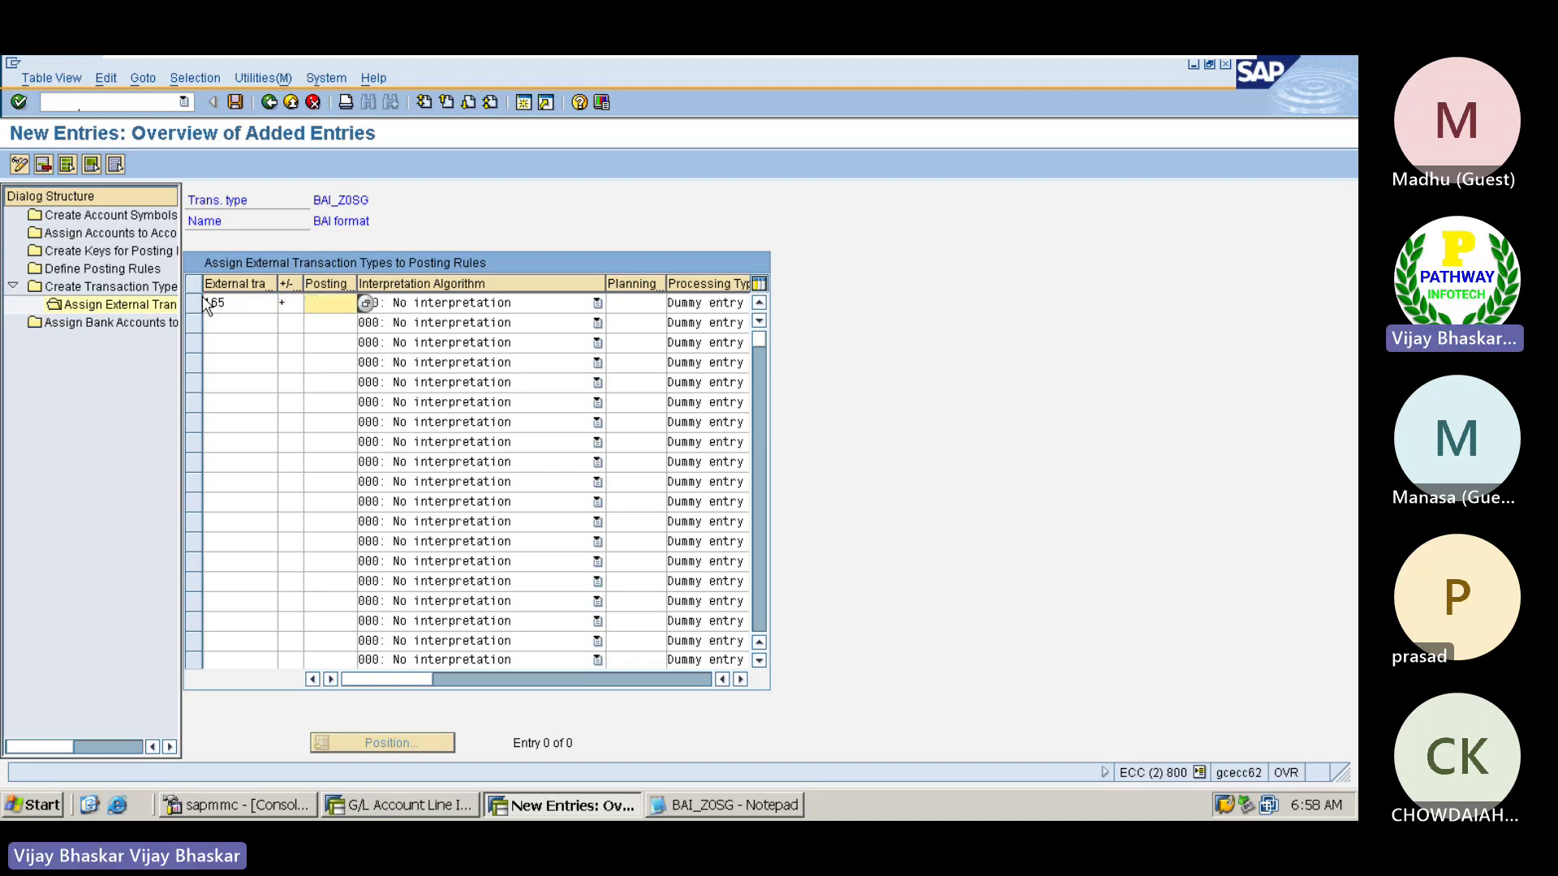
type("Z")
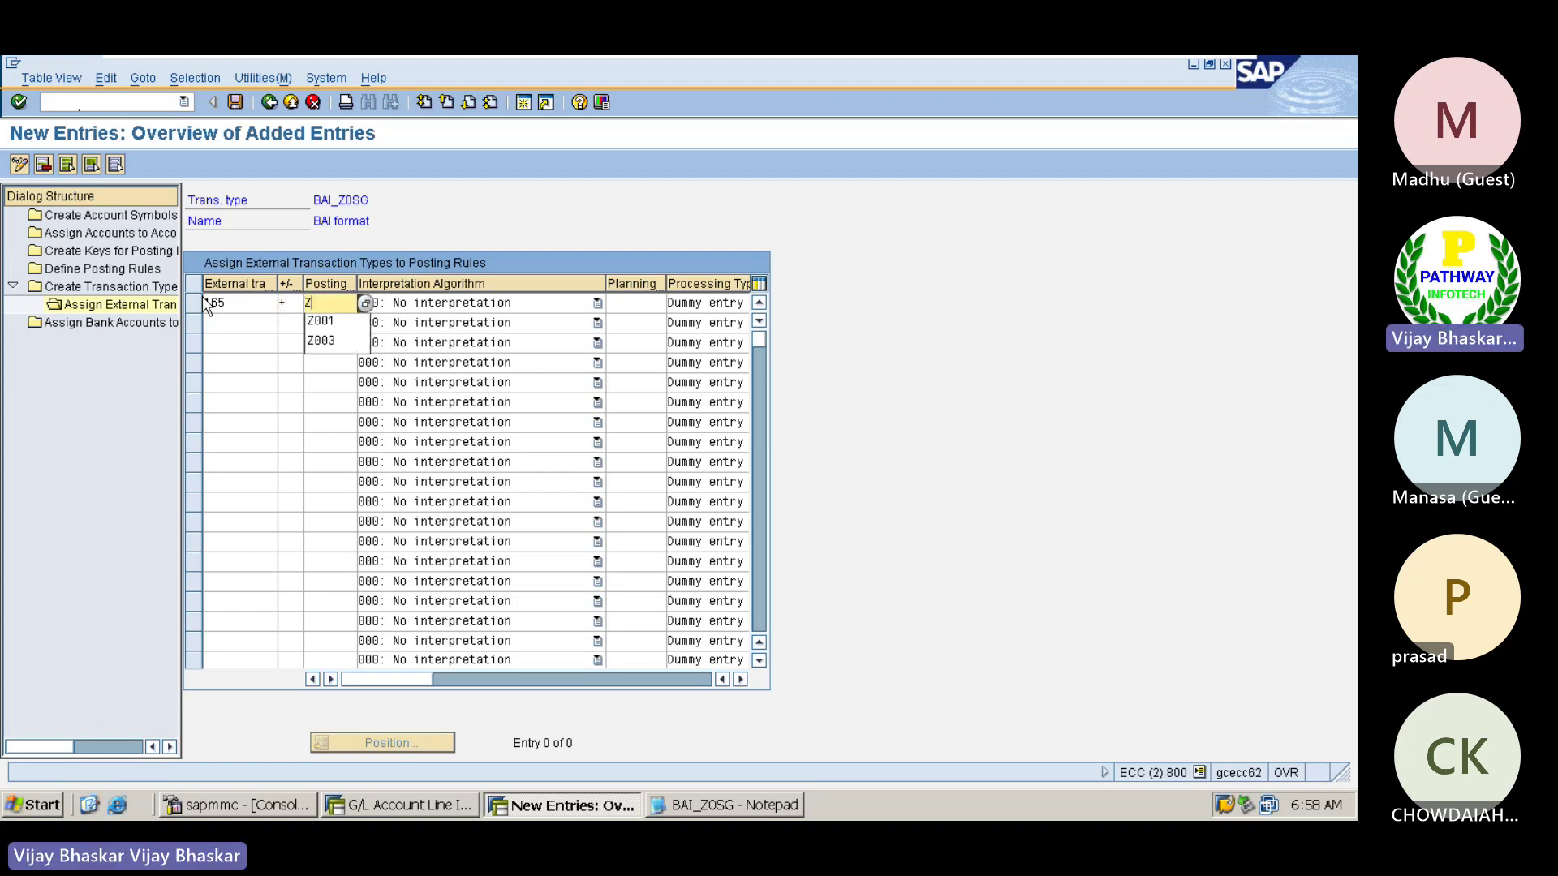
type("002")
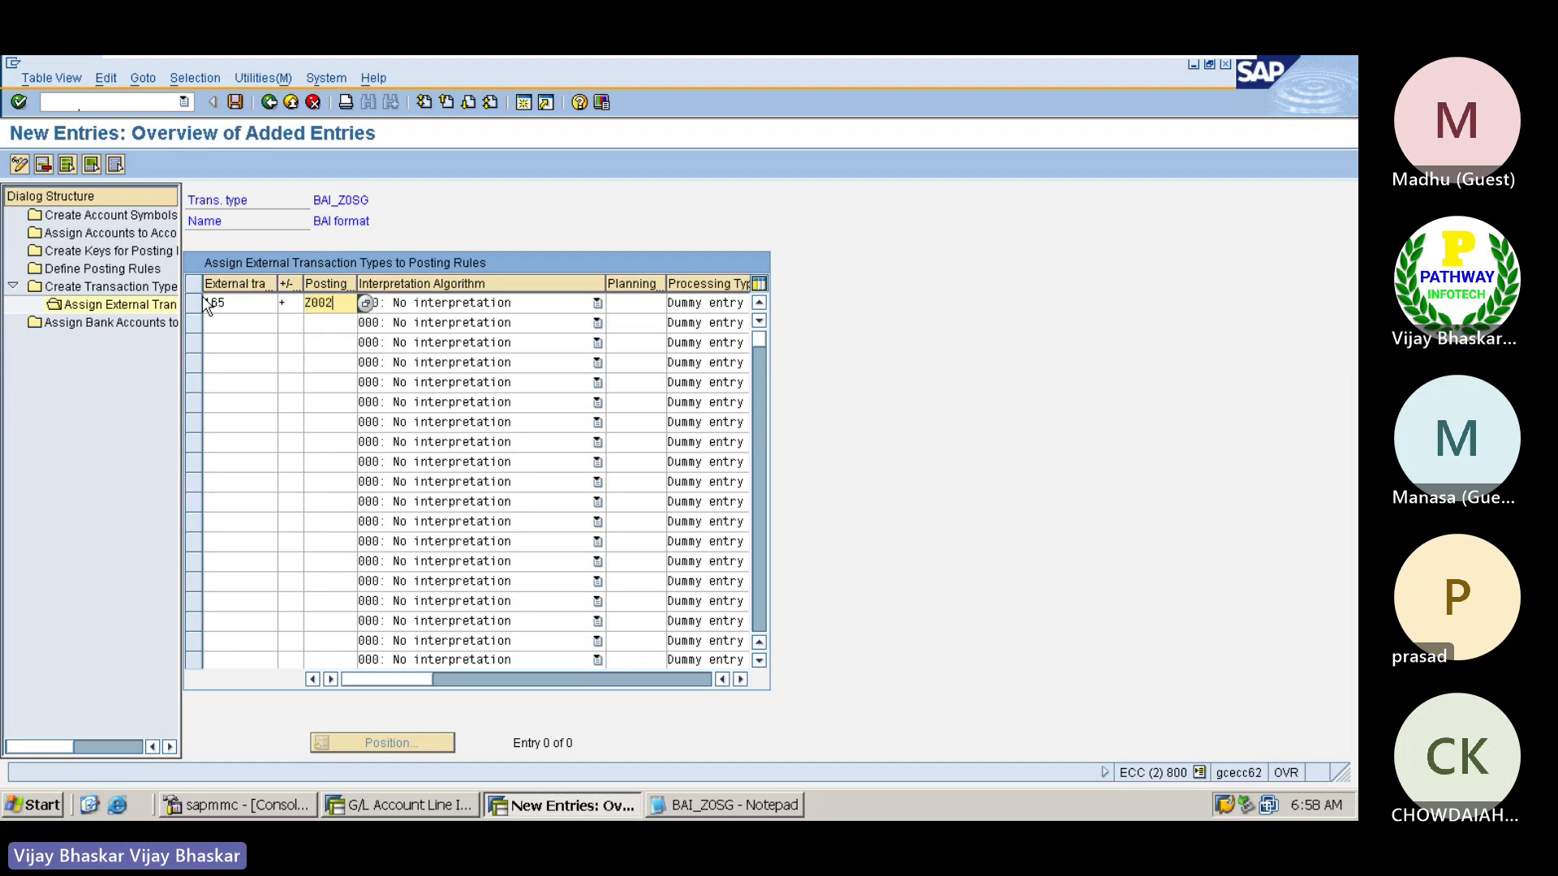
key("Tab")
key("Tab")
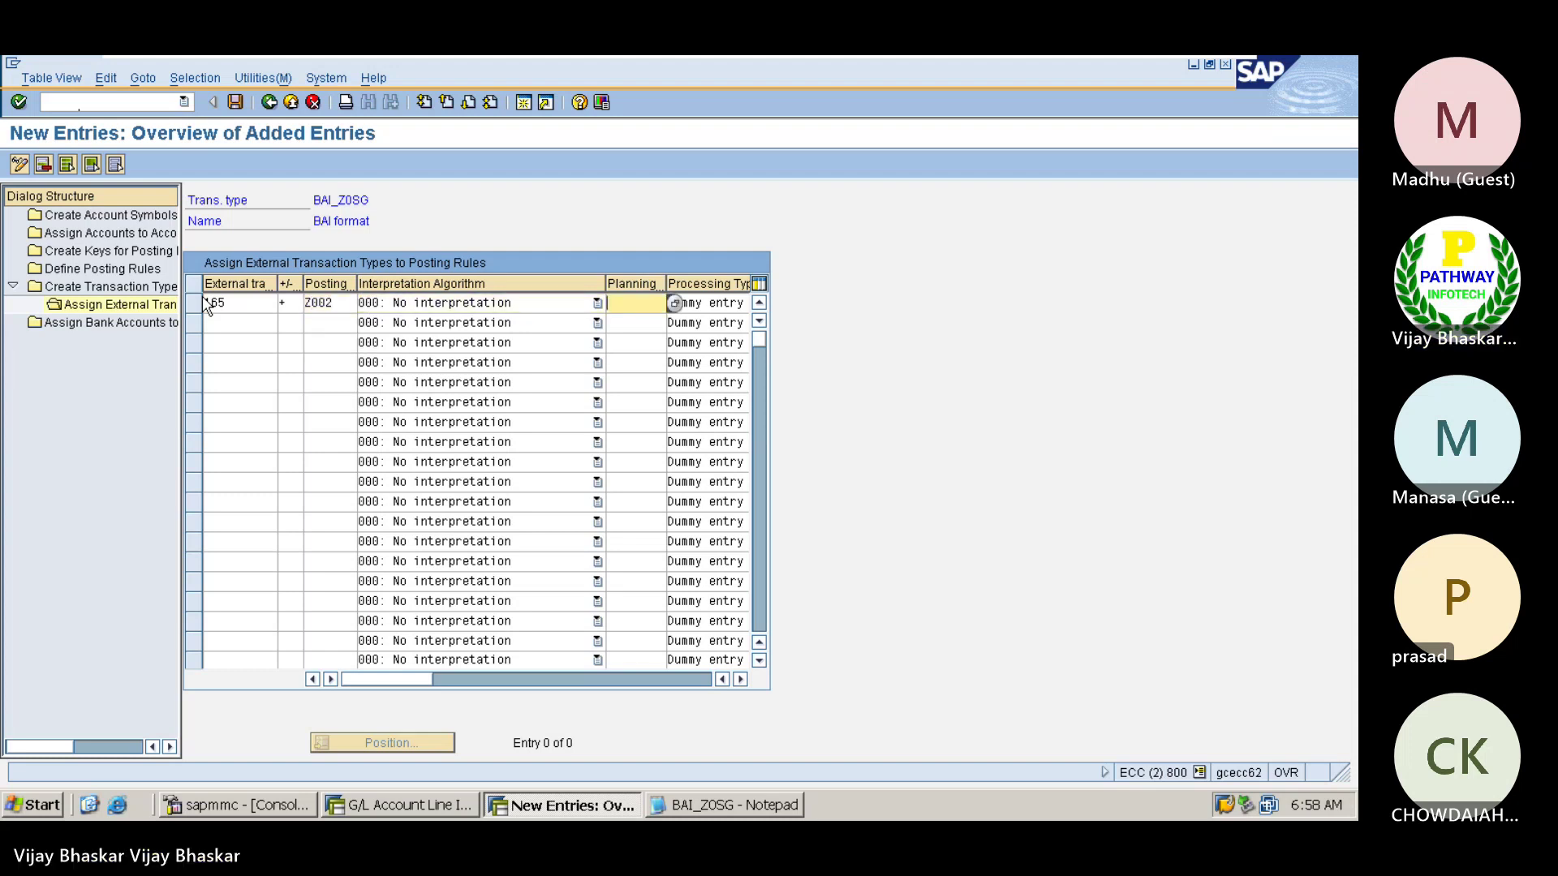
key("Return")
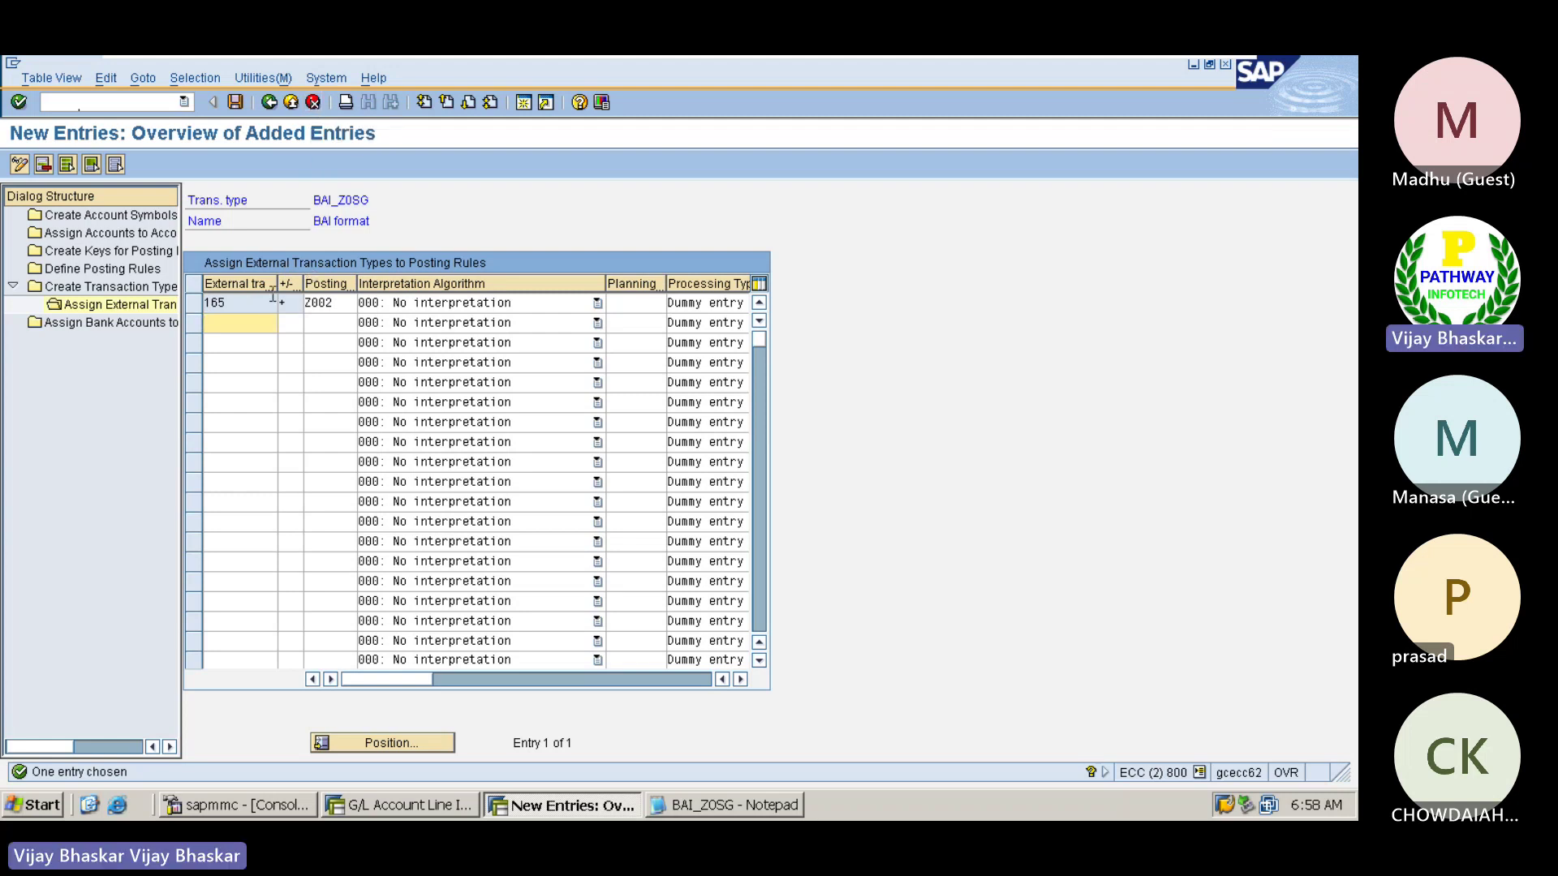
- Add a second entry for external transaction 165 with sign - and posting rule Z002
type("165")
key("Tab")
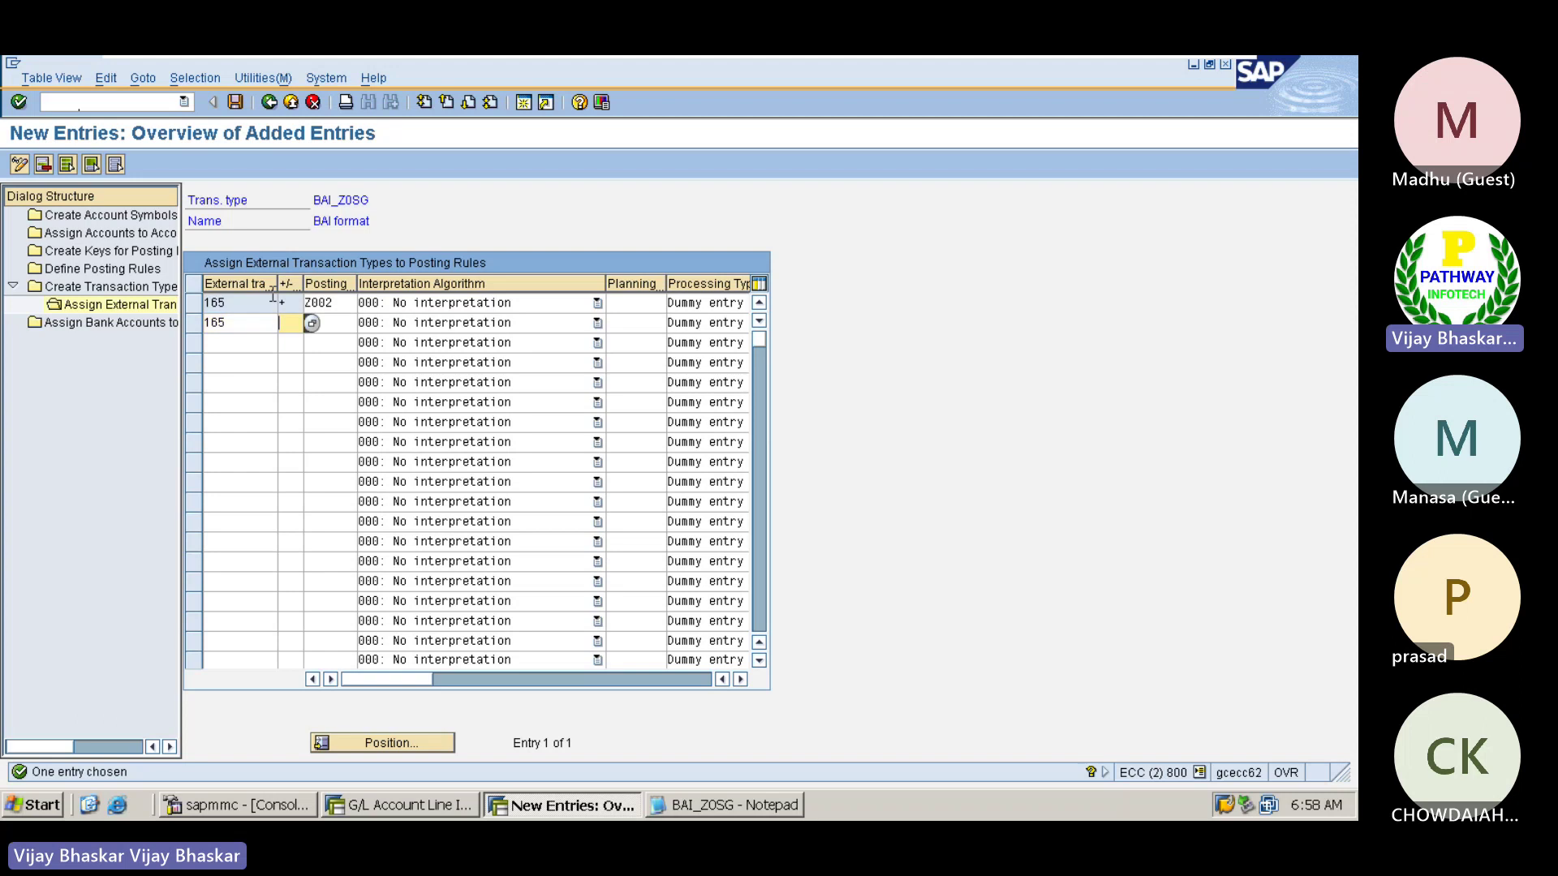
type("-")
key("Tab")
type("Z0")
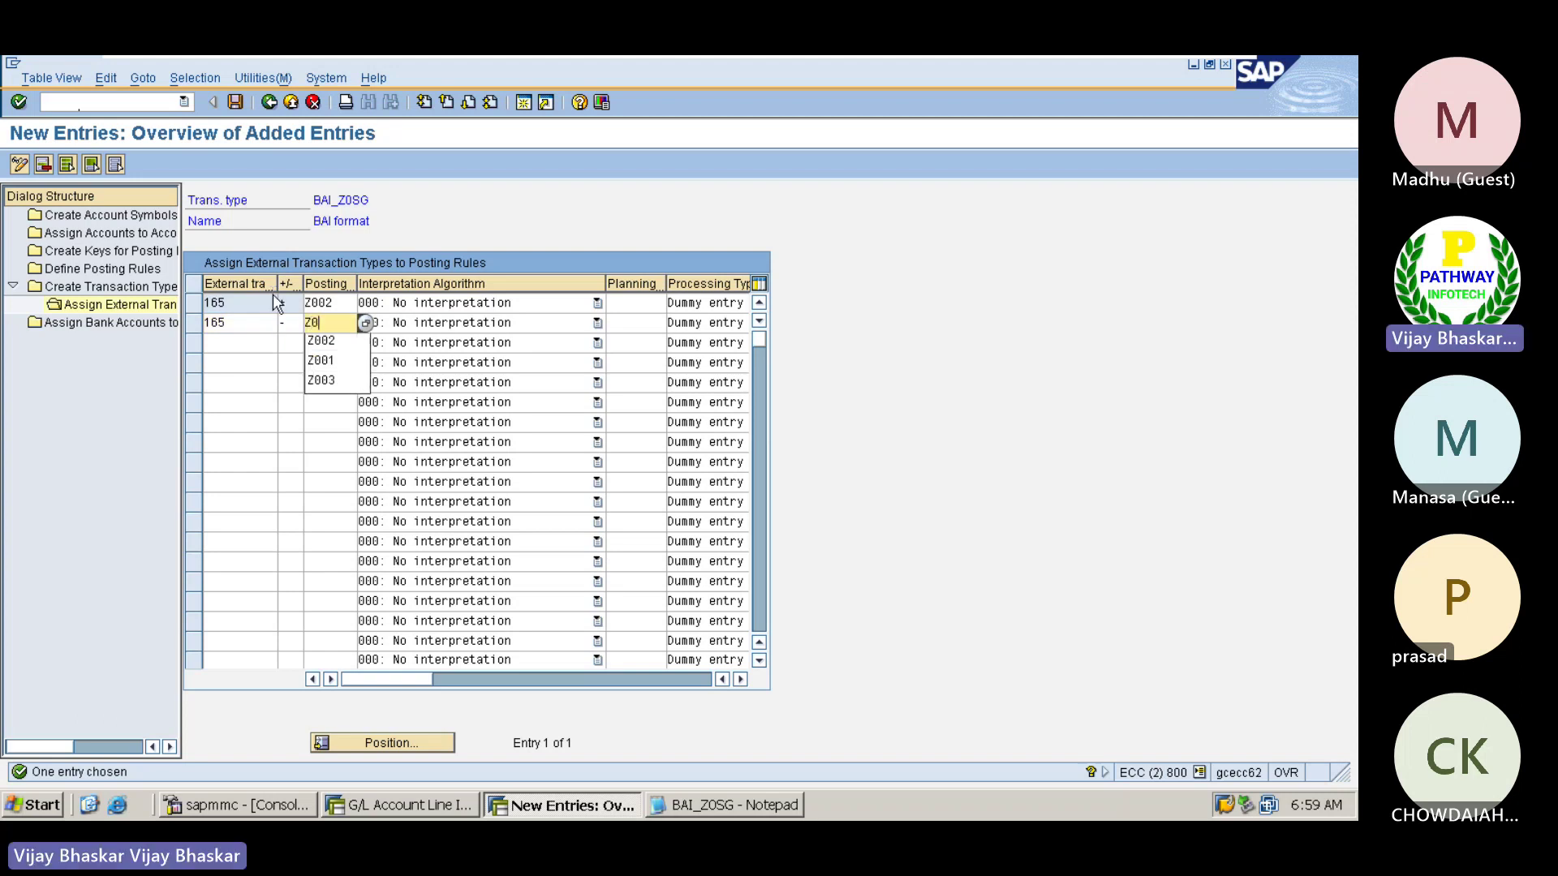
type("02")
key("Return")
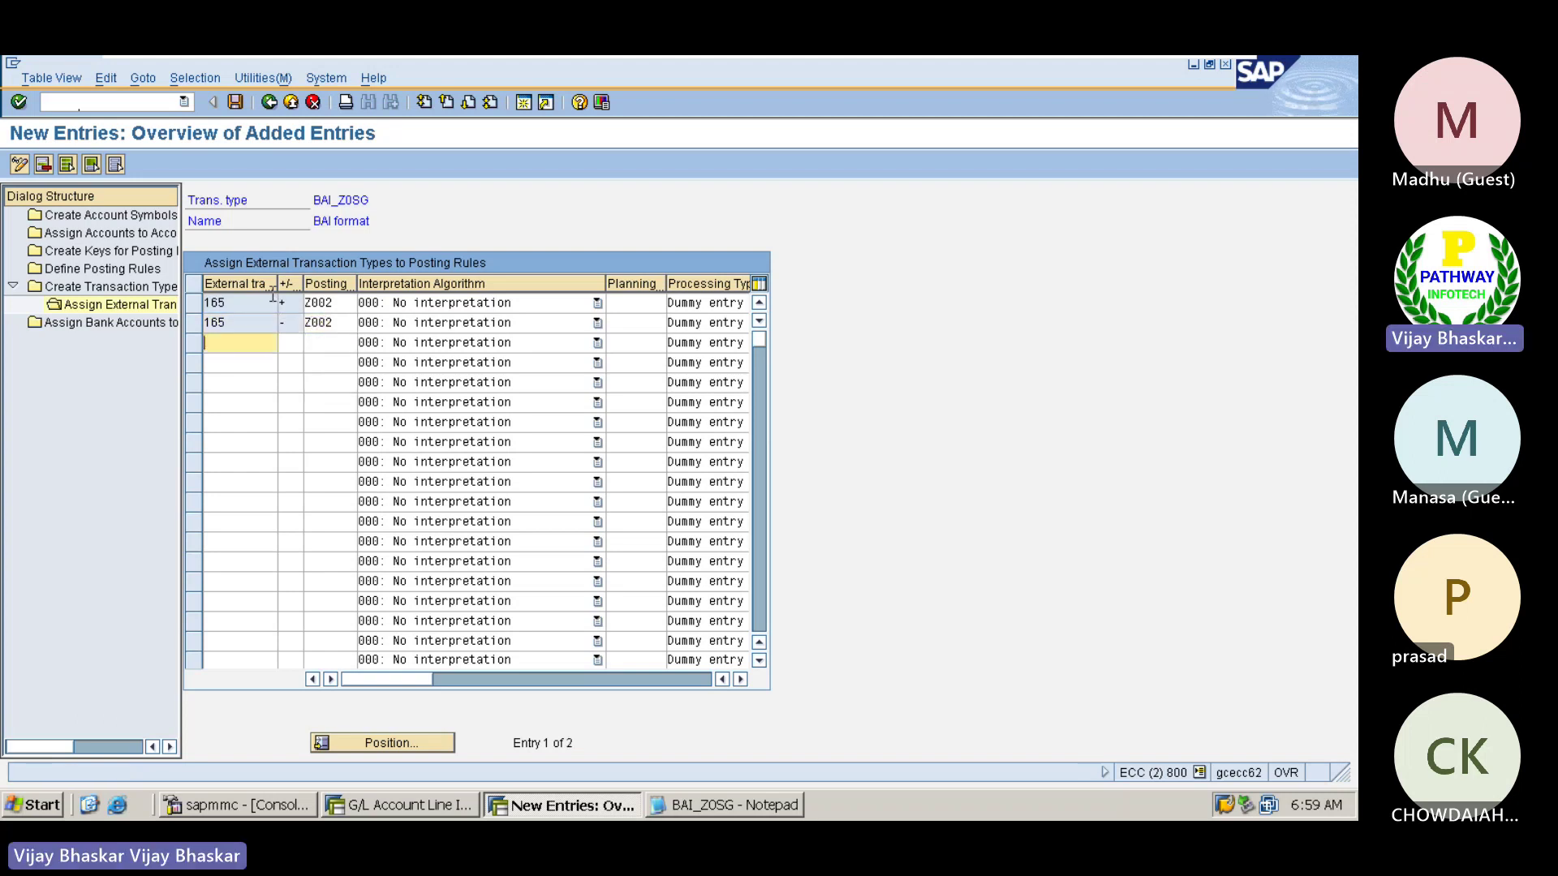
- Return to the assignments overview and save the new 165 entries under the proposed customizing request
left_click(314, 103)
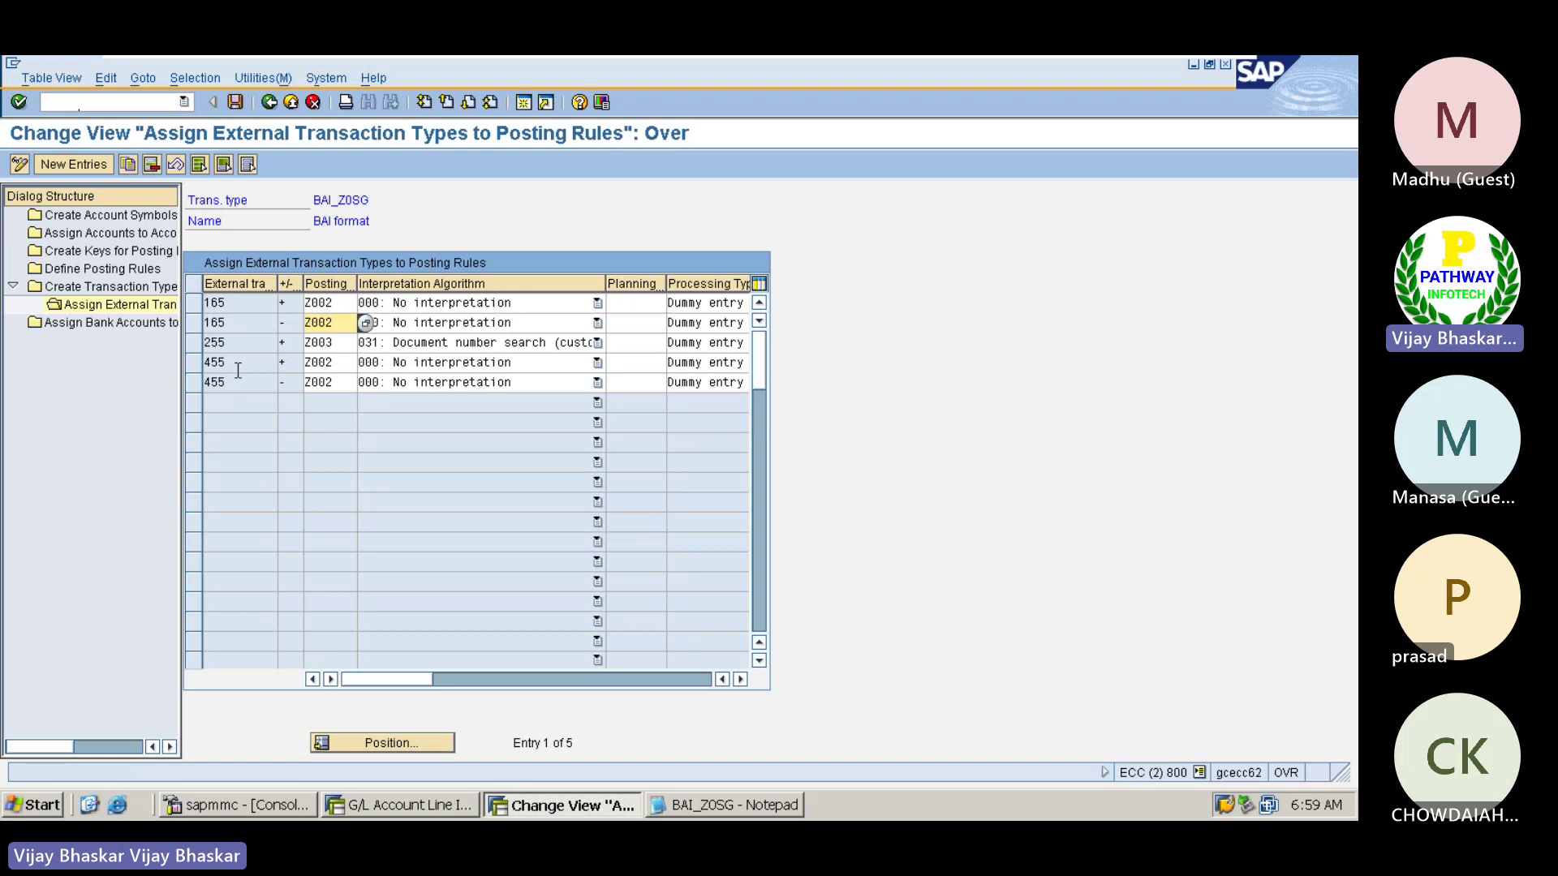
key("ctrl+s")
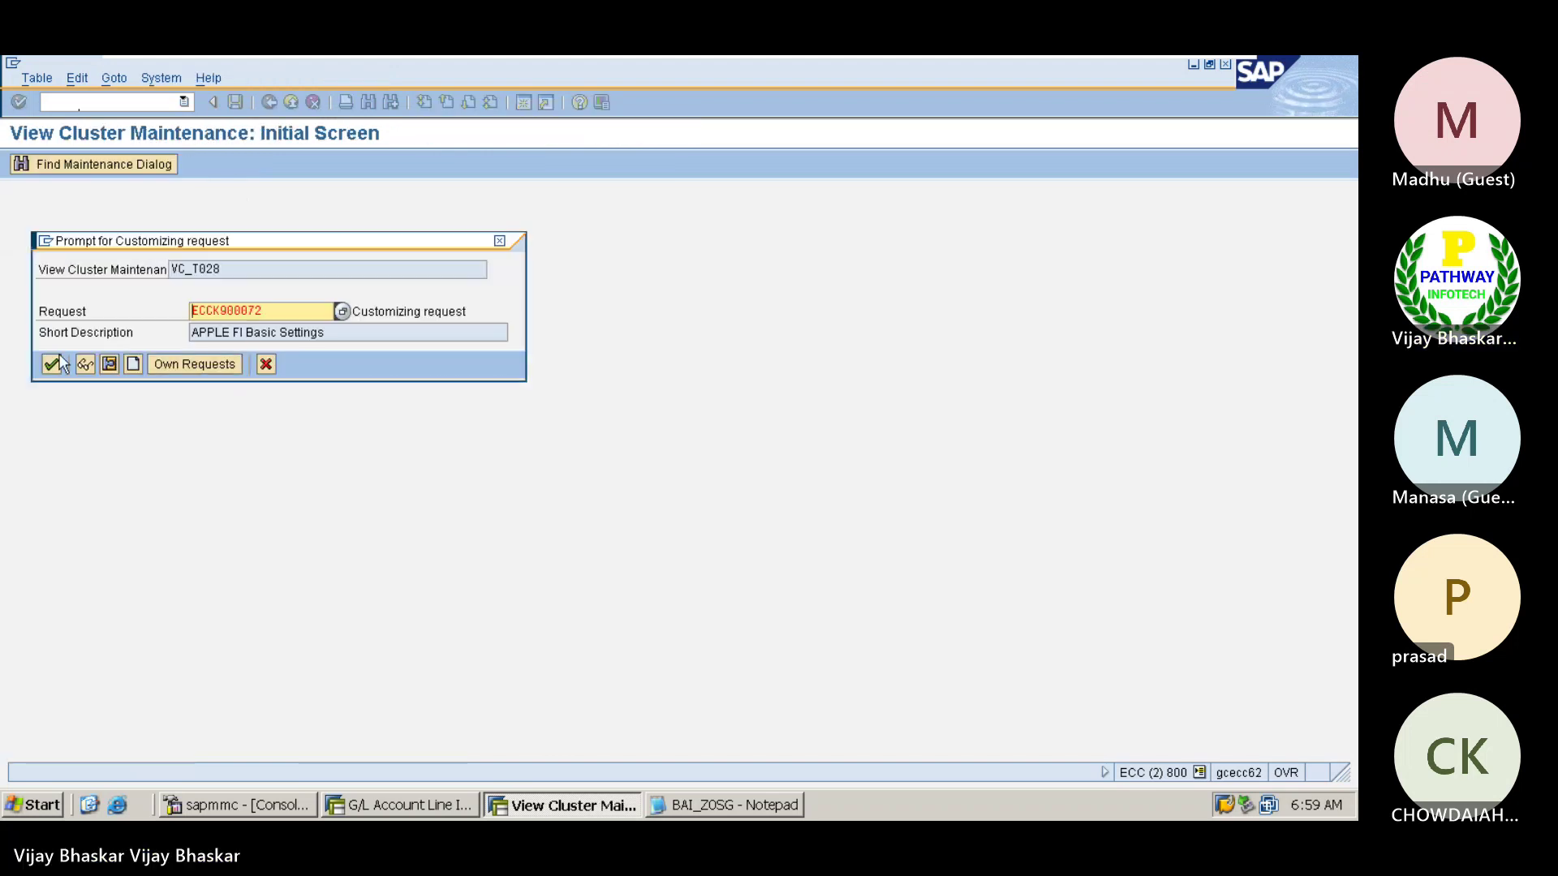
left_click(52, 365)
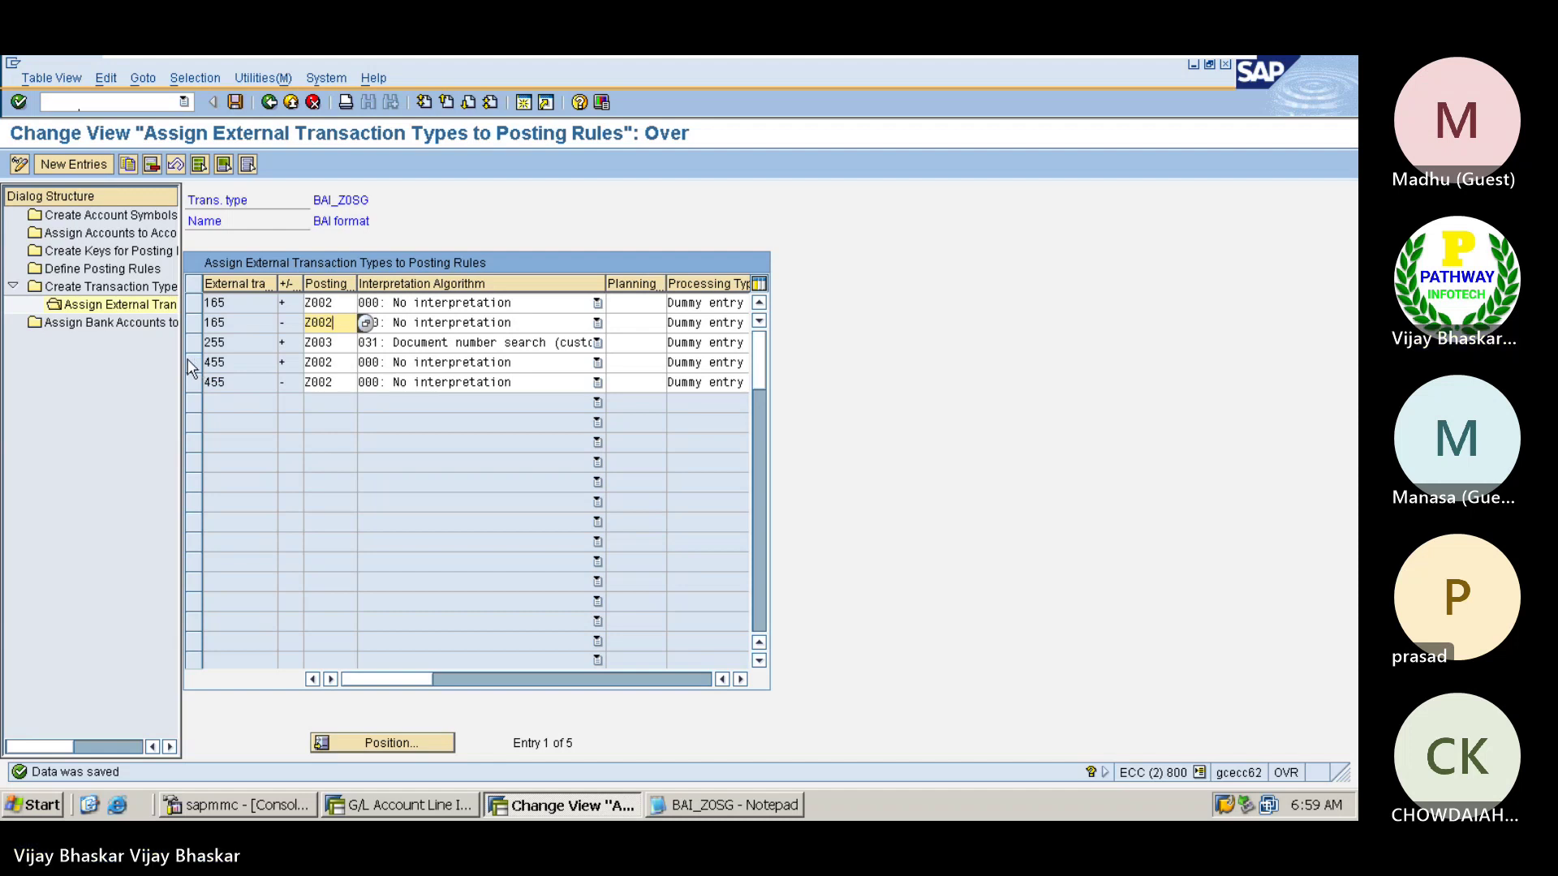
- Examine the two external transaction 165 entries and the transaction type they belong to
left_click_drag(229, 323, 208, 319)
left_click(210, 318)
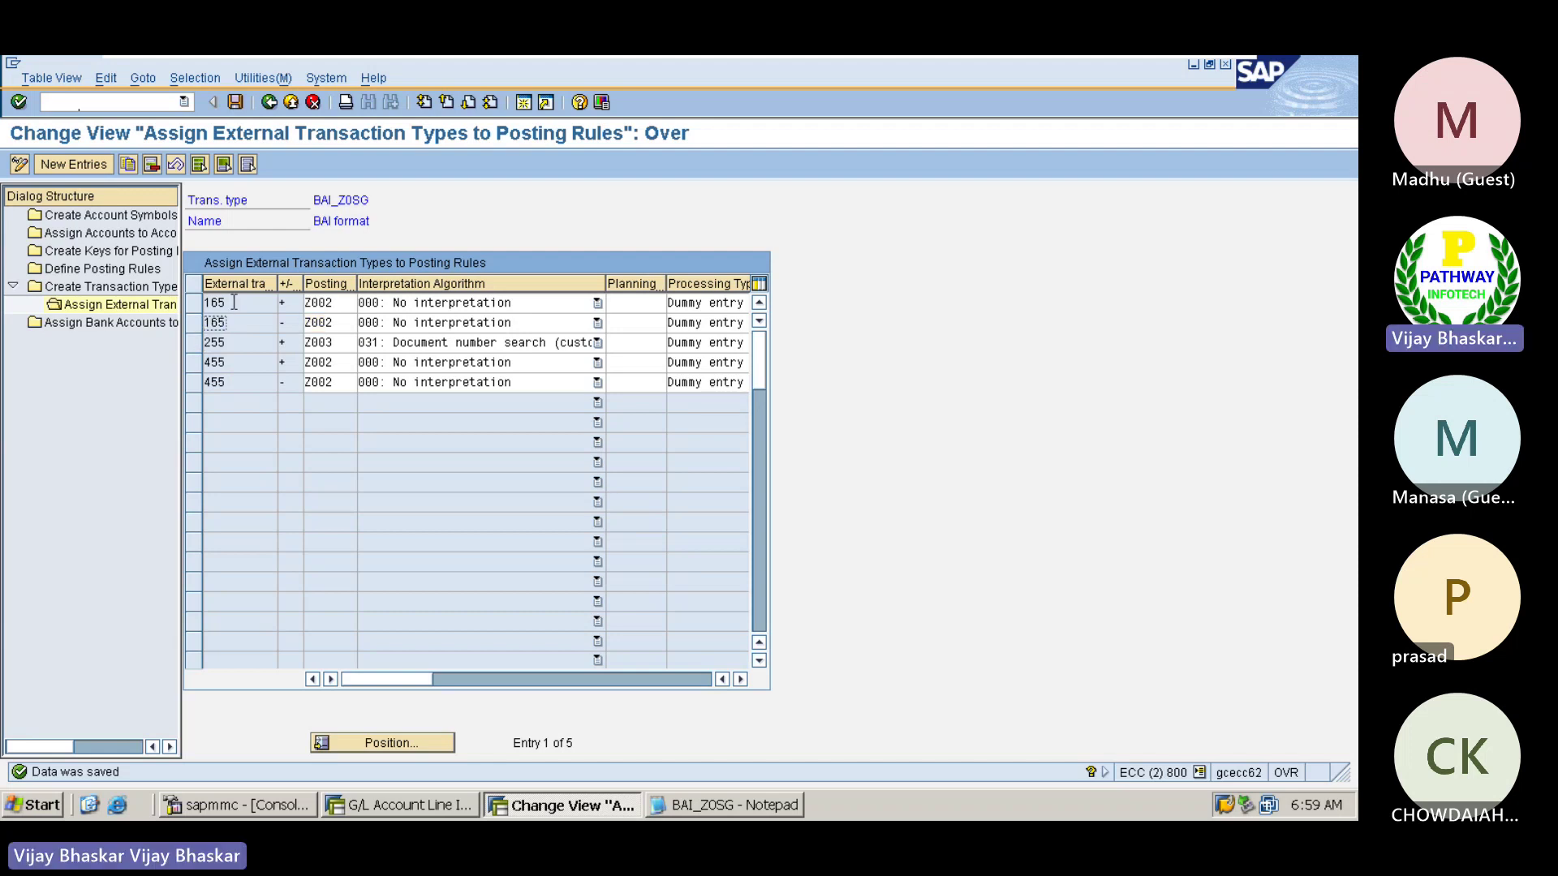
left_click(234, 303)
left_click_drag(234, 303, 205, 302)
left_click(207, 303)
left_click(194, 302)
left_click(200, 300)
left_click(198, 322)
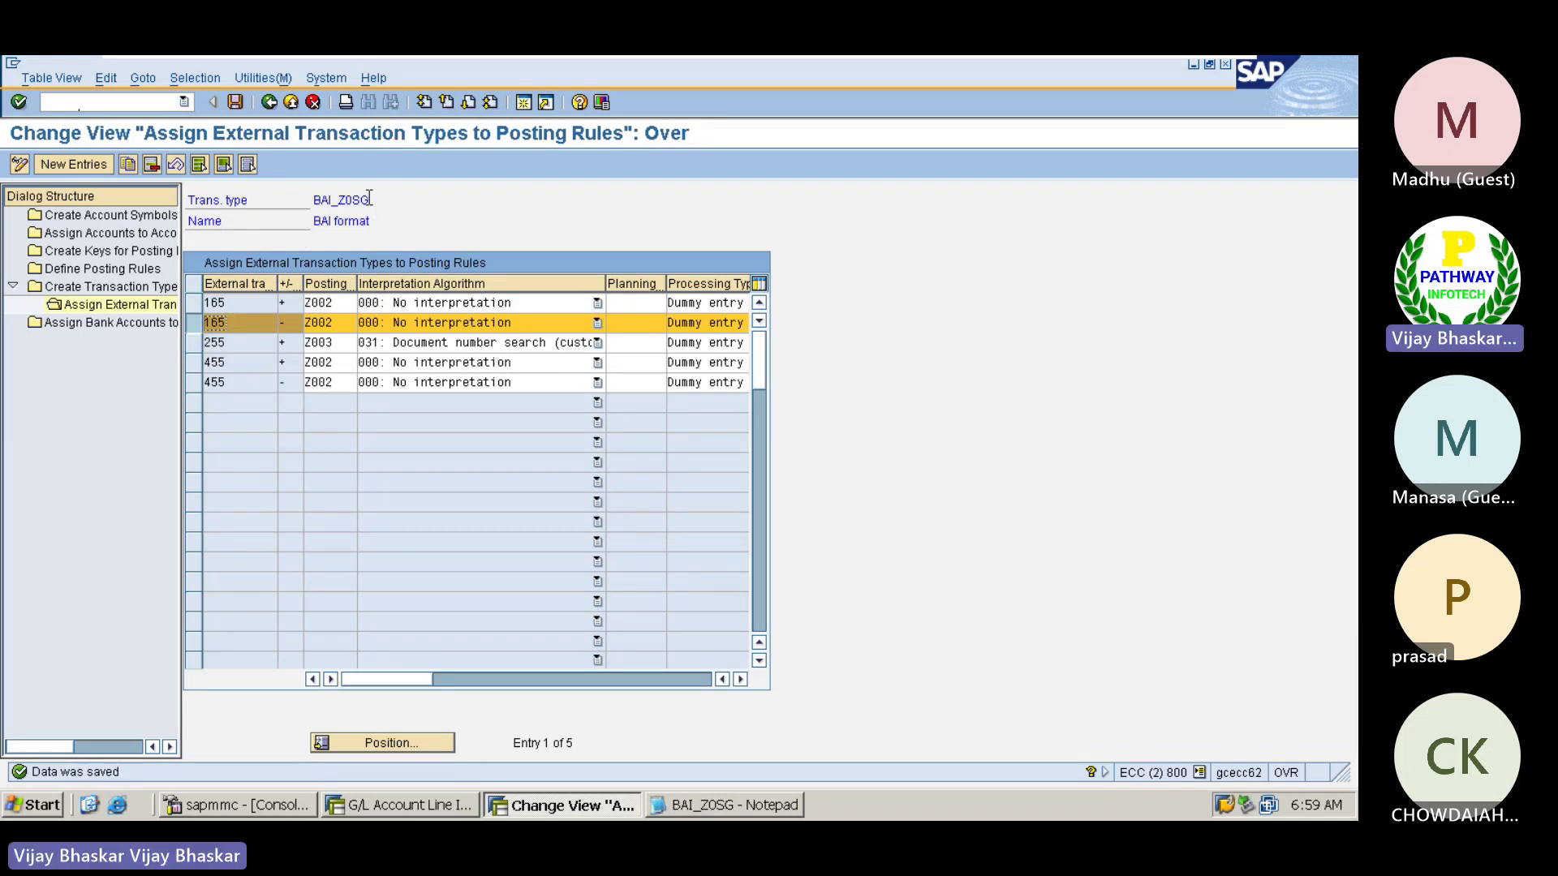
left_click_drag(369, 198, 313, 194)
left_click(313, 198)
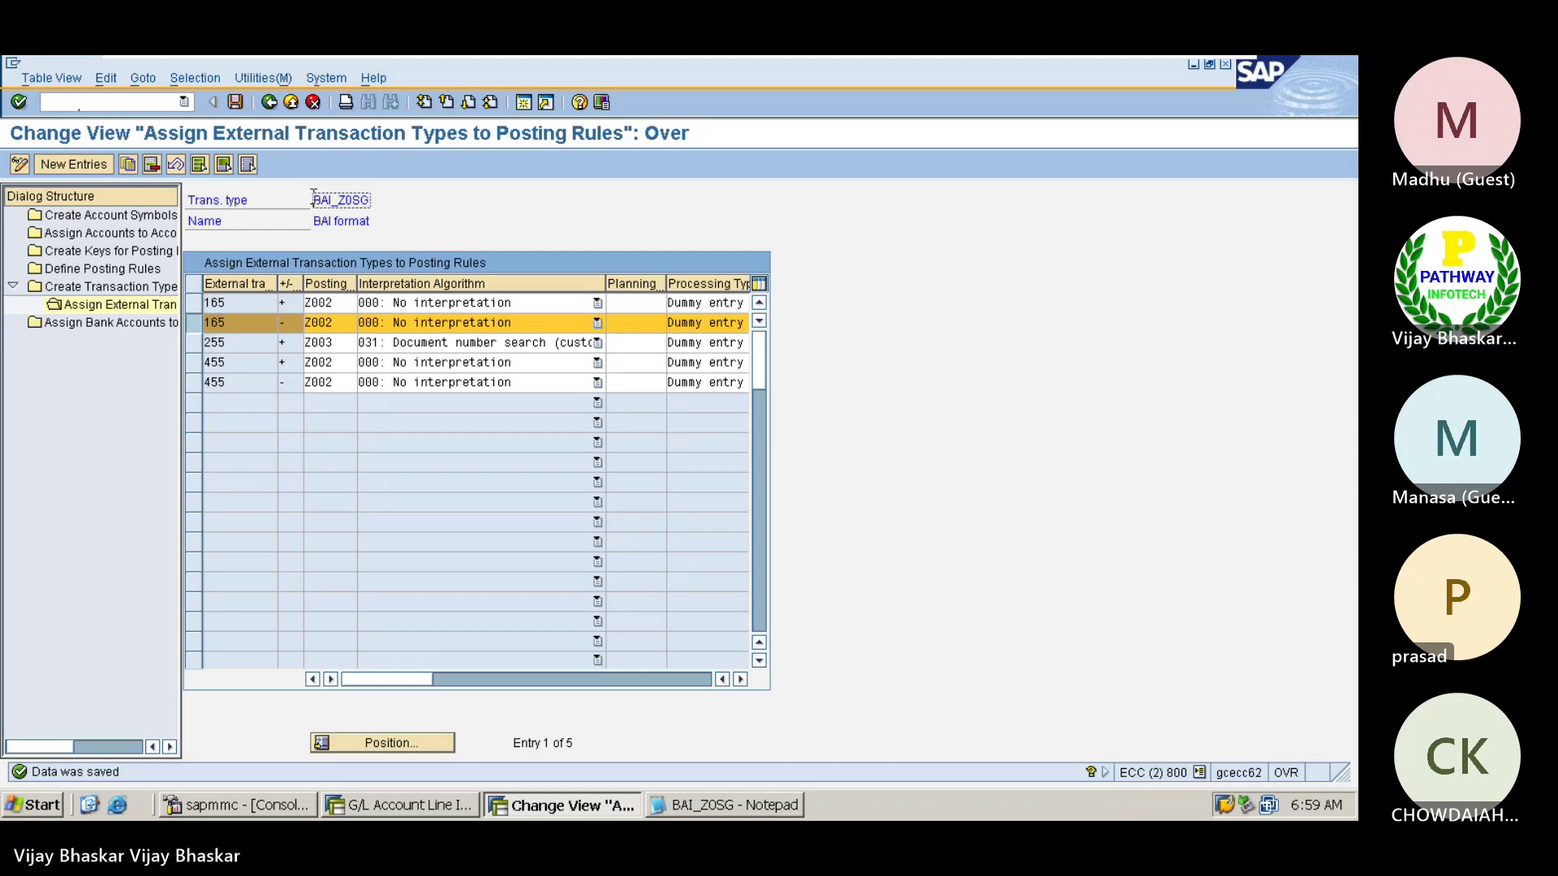
- Switch to the BAI_Z0SG file in Notepad and paste a copy of the whole statement, lines 01 to 99, below the original
left_click(719, 803)
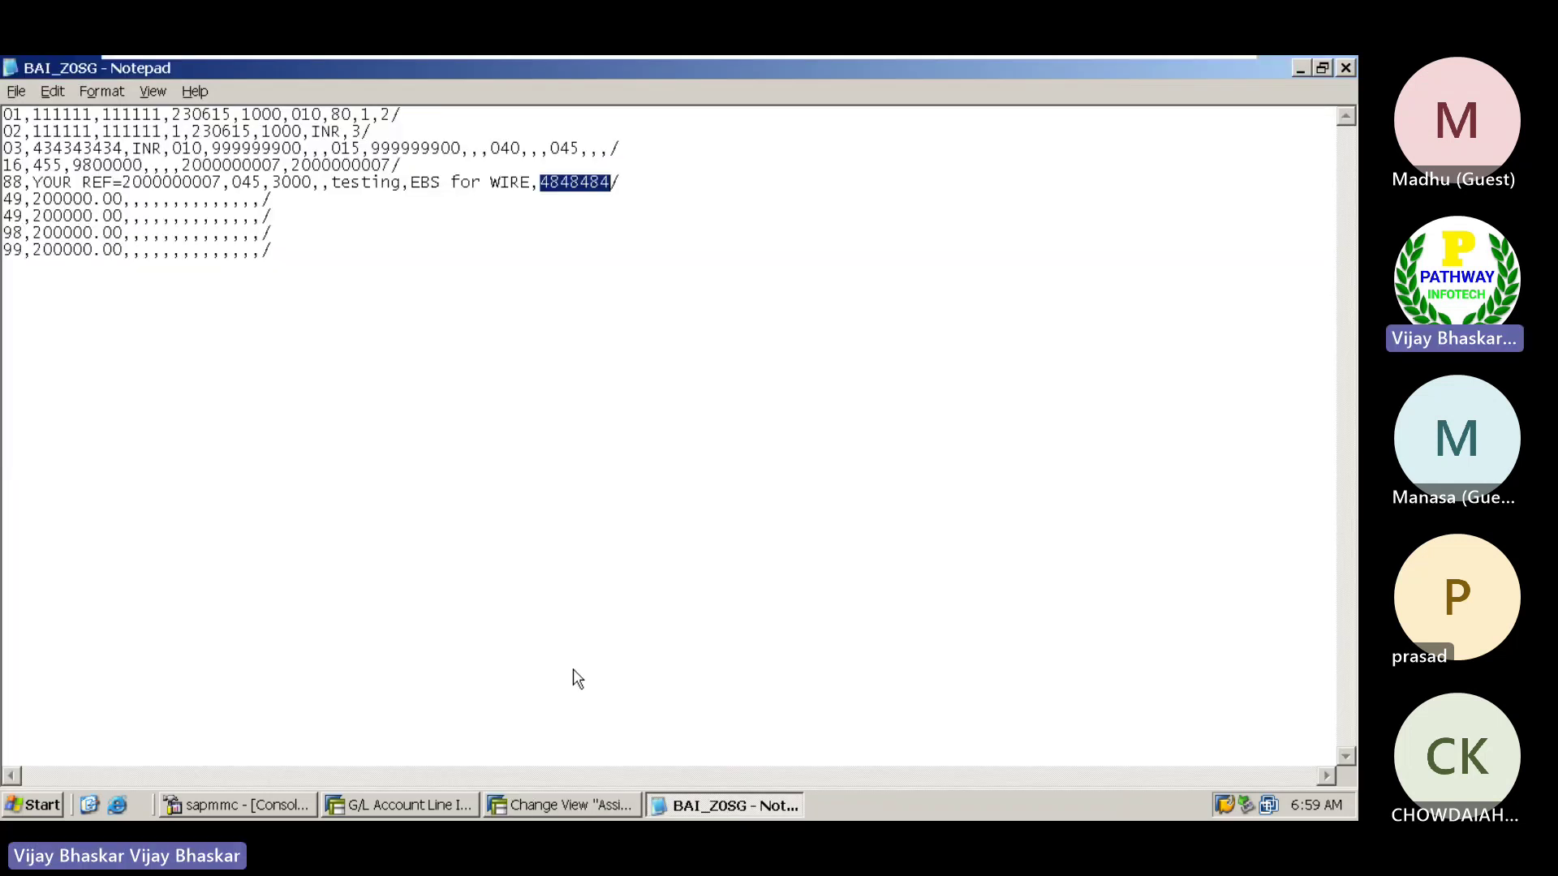
left_click(300, 250)
key("shift+Home")
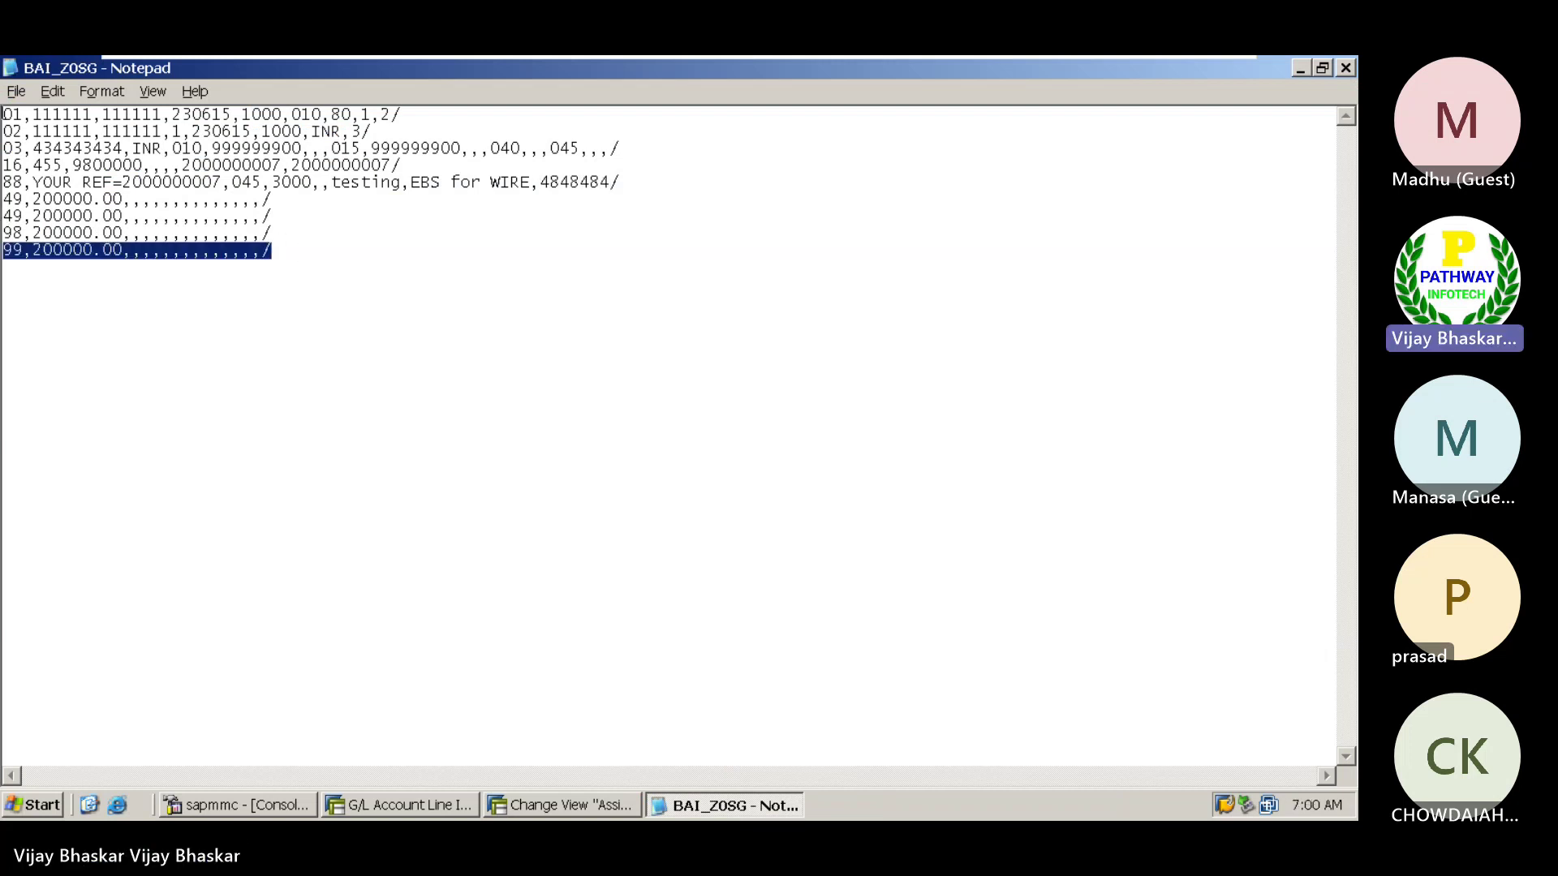
left_click_drag(4, 120, 308, 261)
key("ctrl+c")
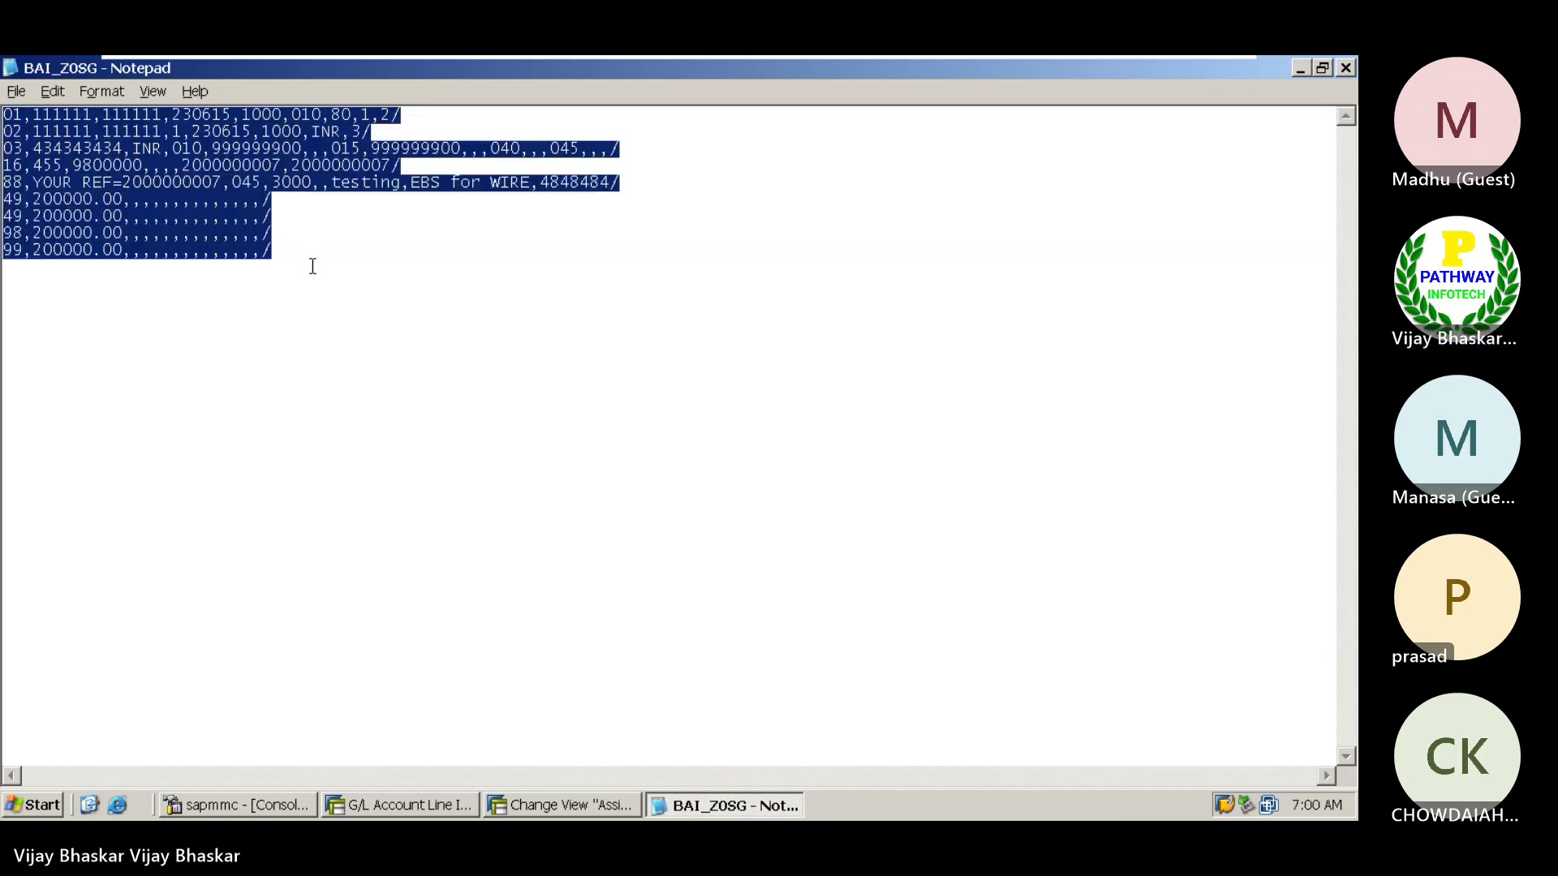
left_click(38, 369)
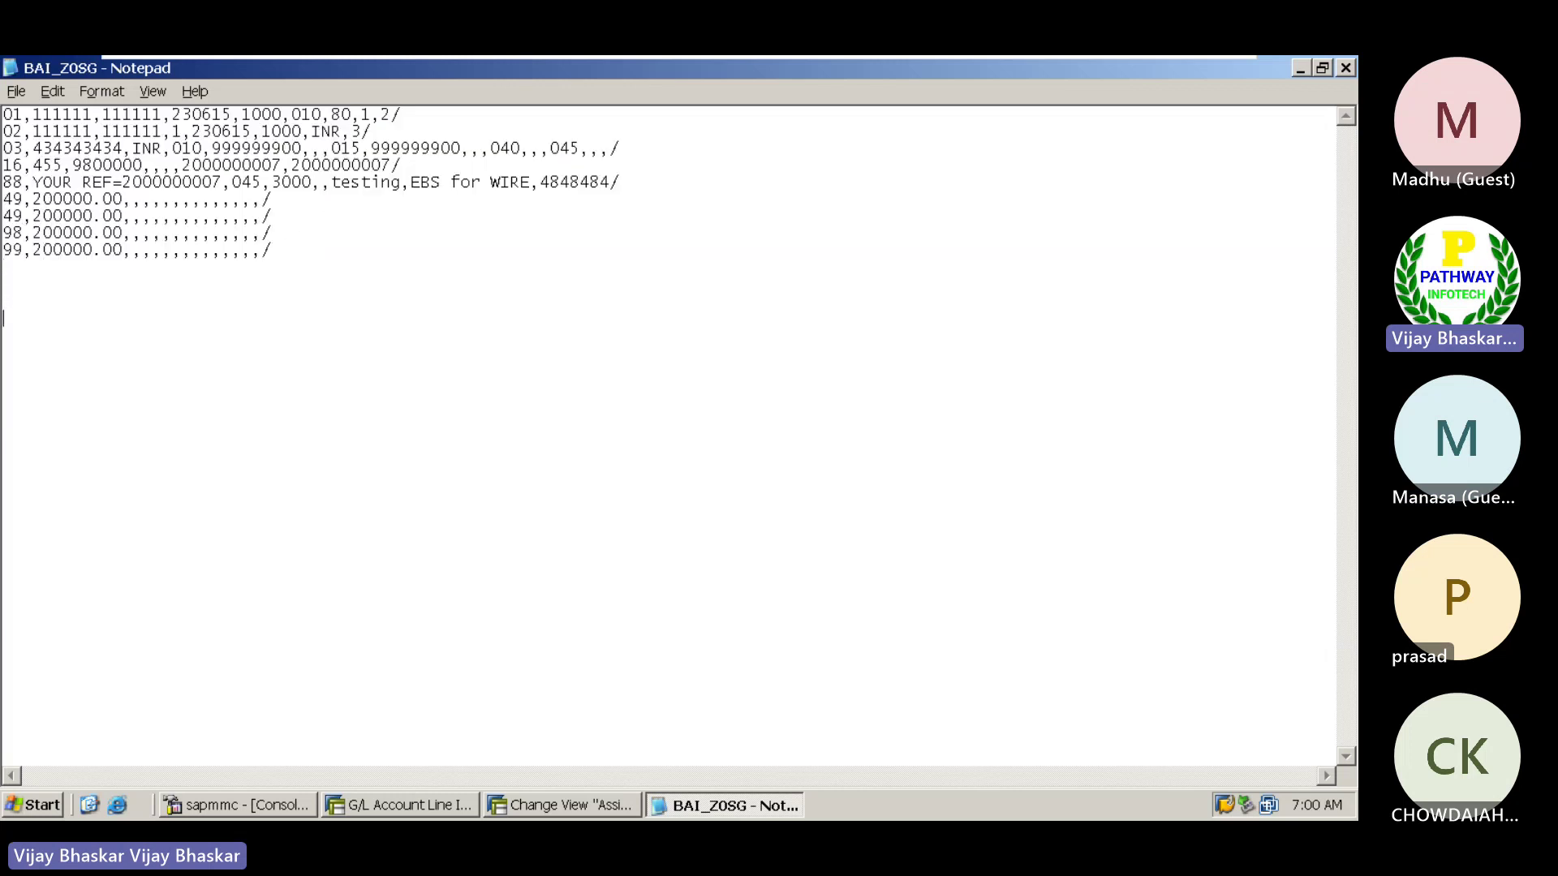
key("ctrl+v")
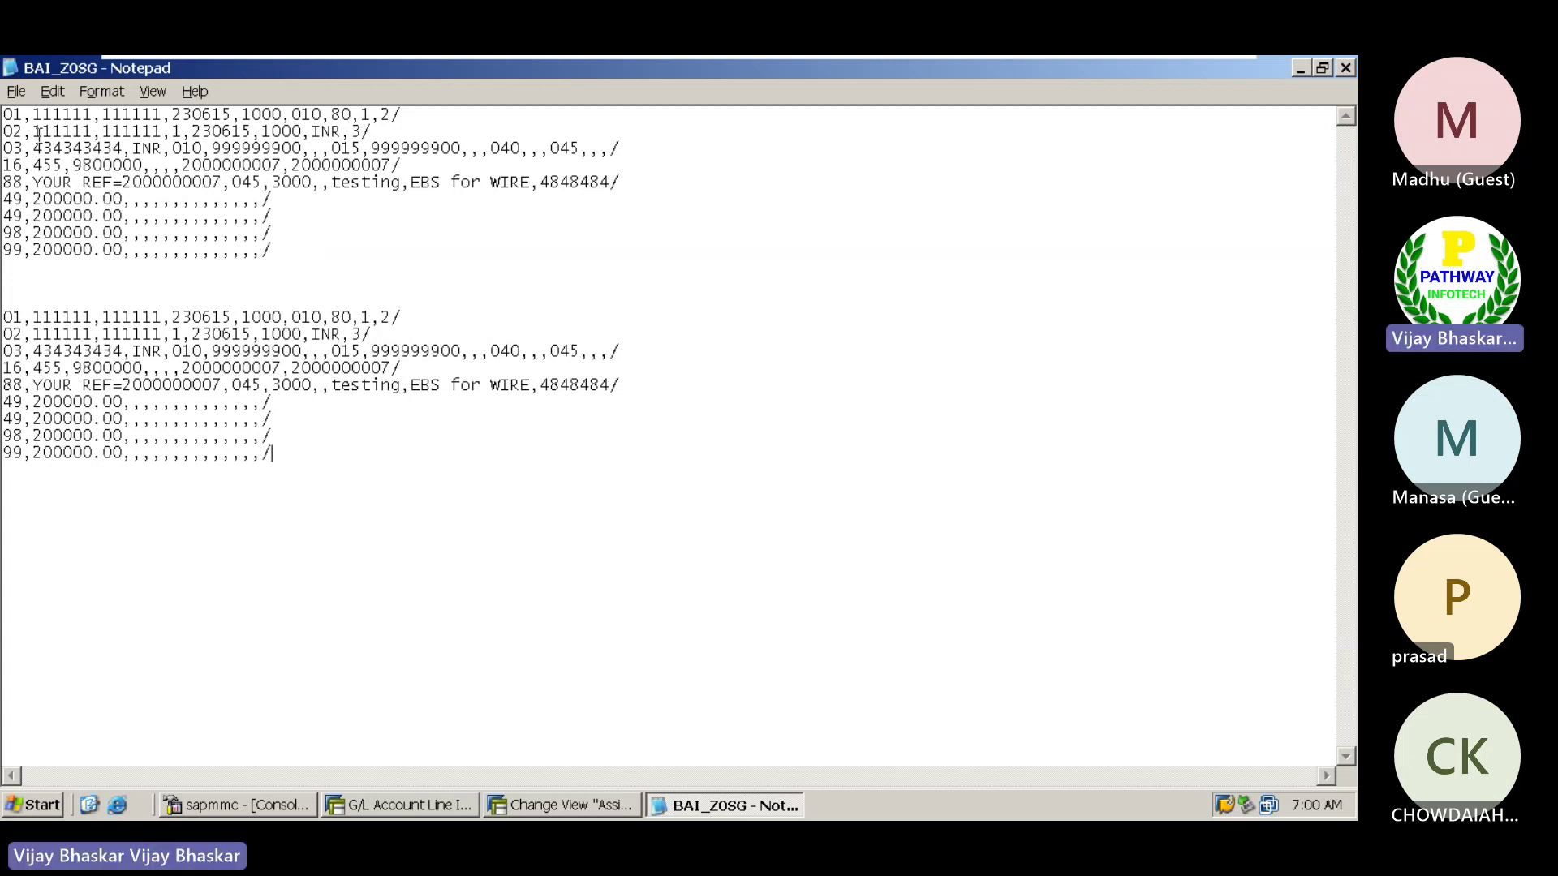
- Copy the second statement's lines from 03 through 99 and paste them below it as another account block
left_click_drag(34, 131, 121, 148)
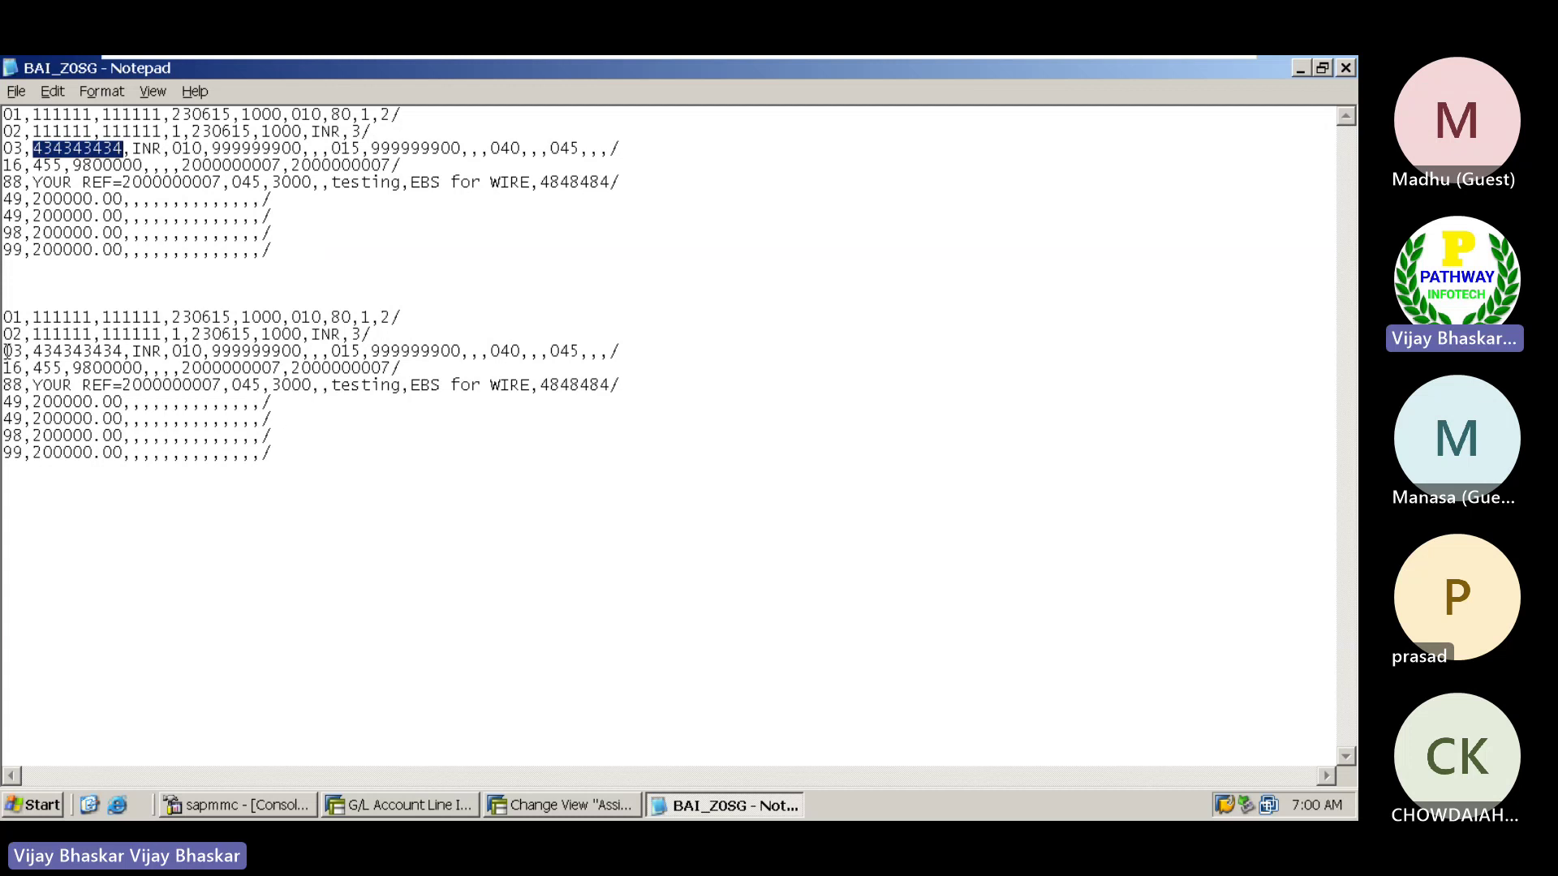
left_click_drag(7, 351, 622, 386)
key("ctrl+c")
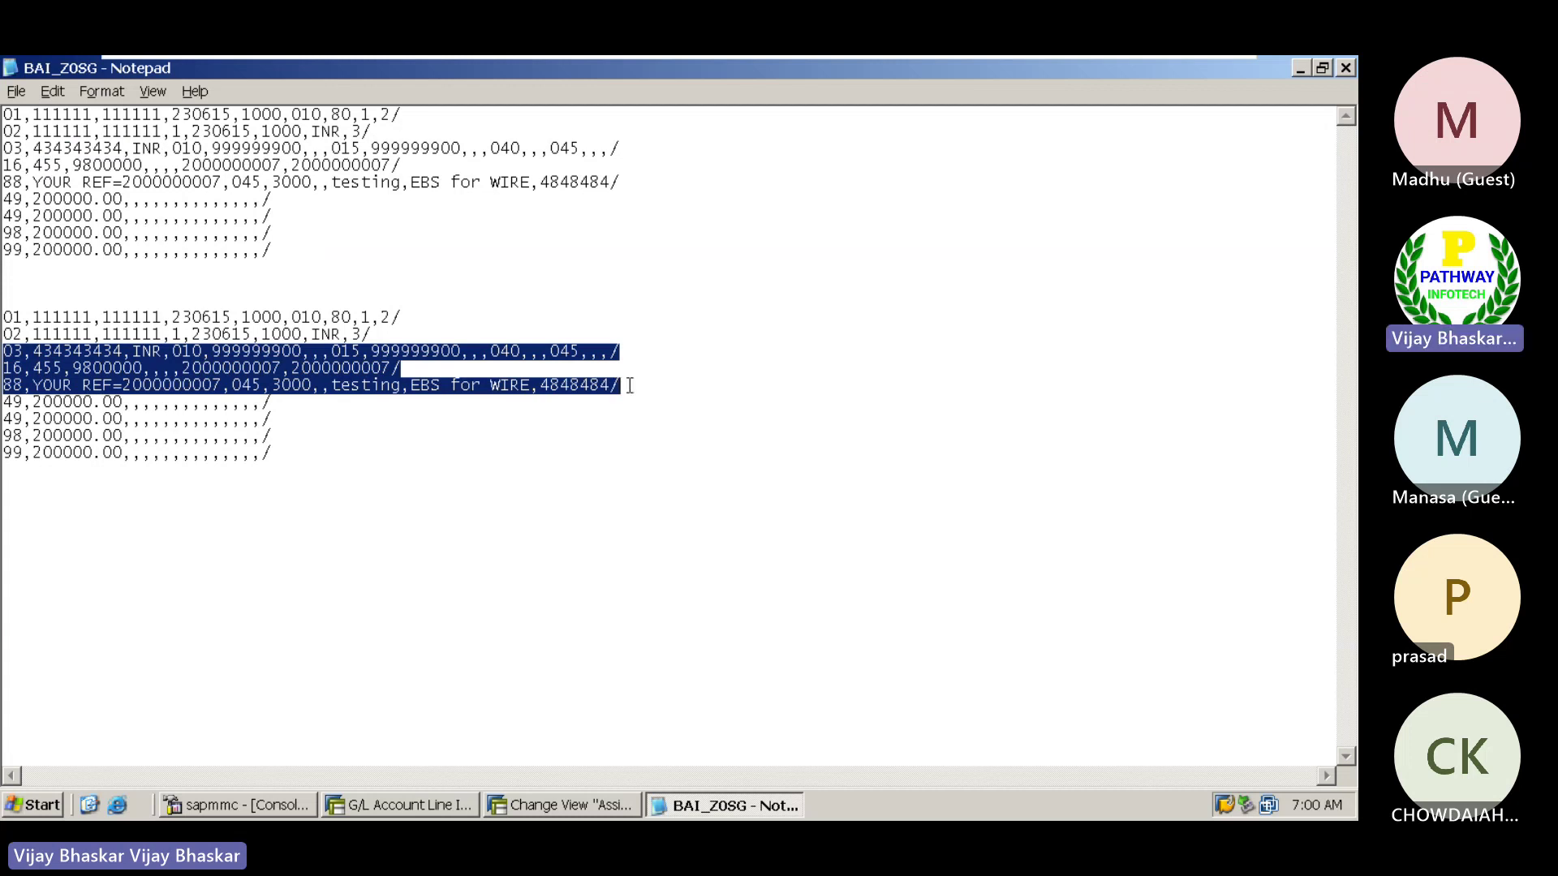
left_click_drag(629, 386, 639, 470)
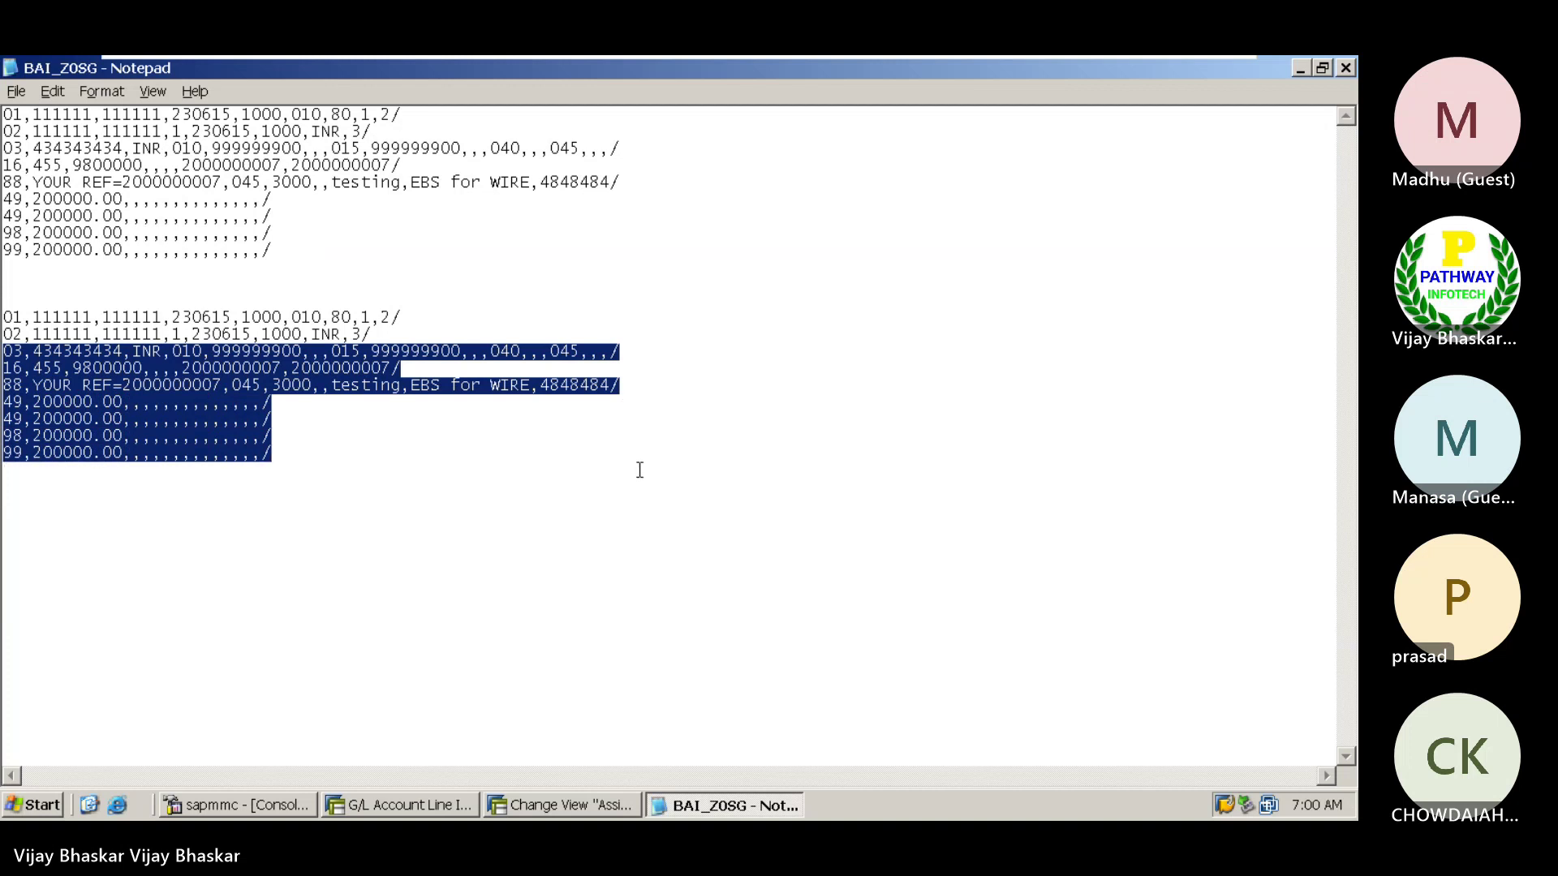
left_click(24, 498)
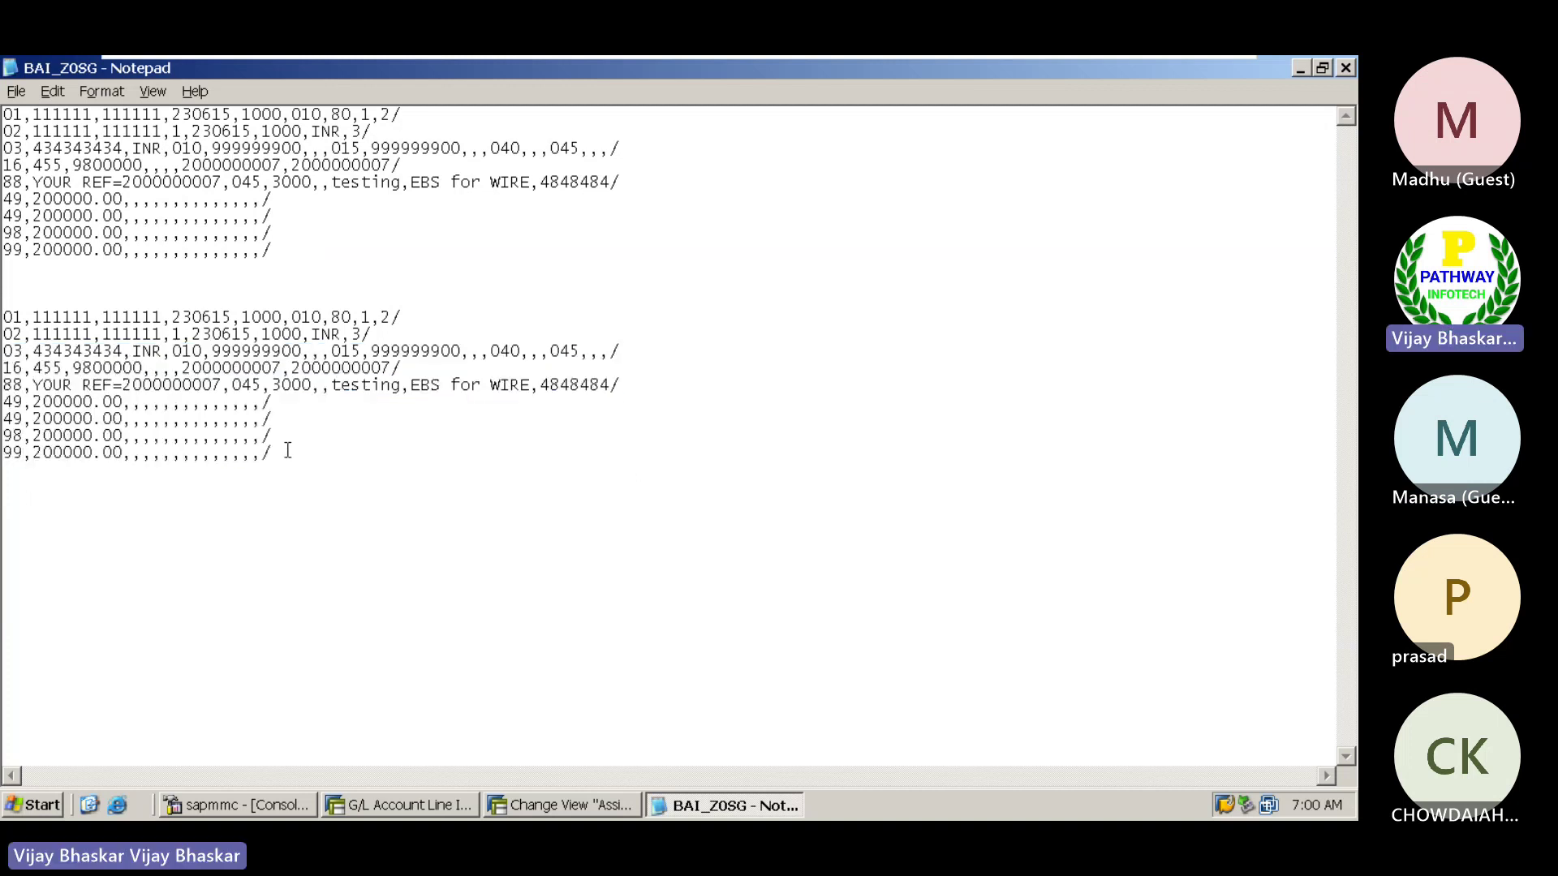
key("ctrl+v")
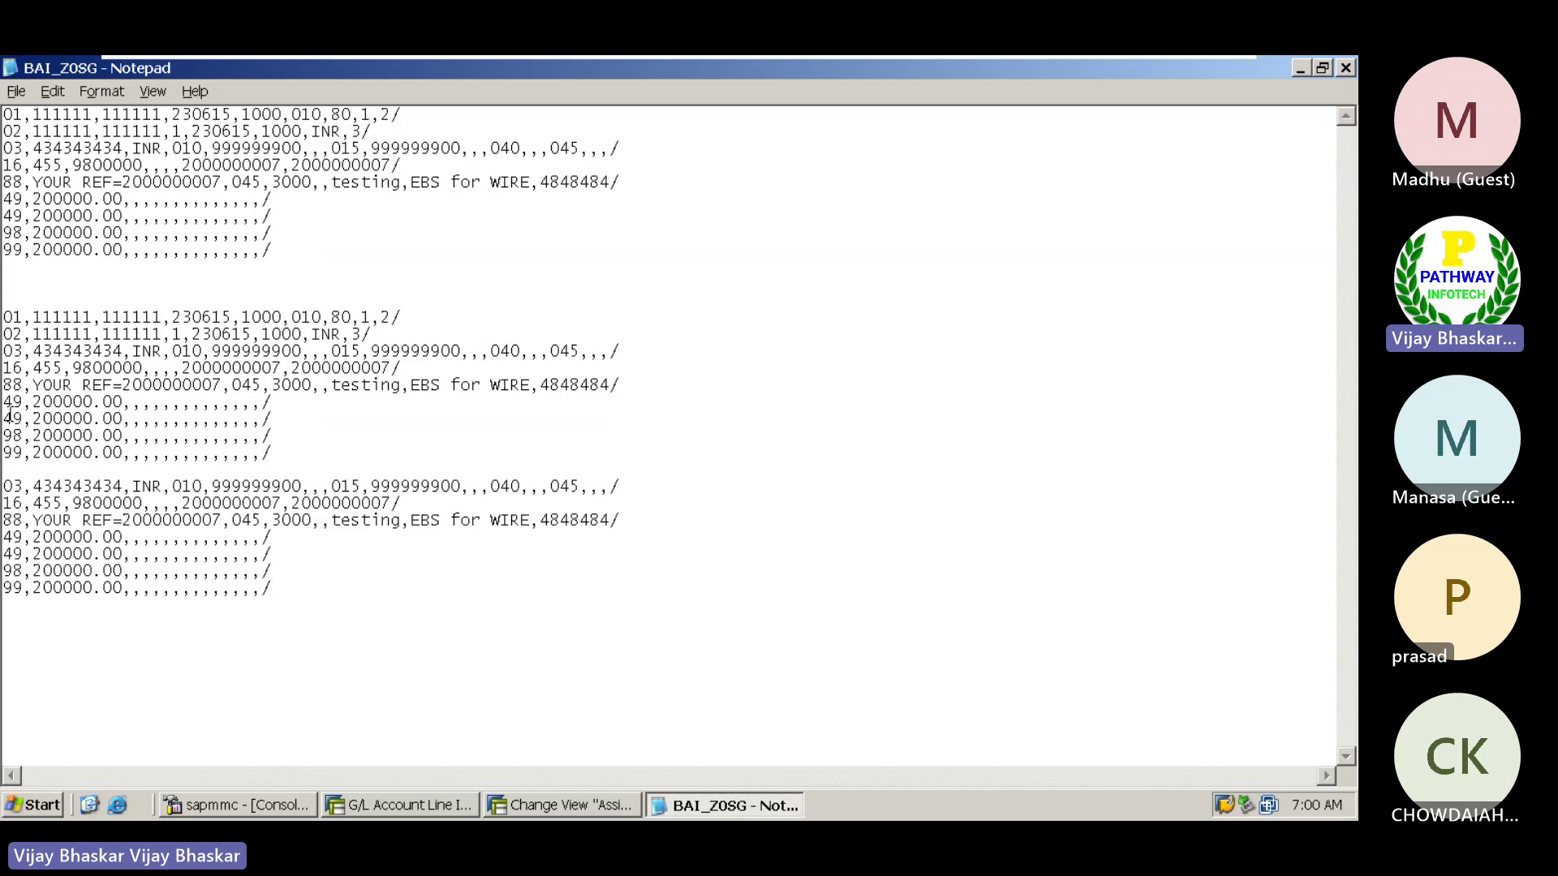
- Delete the extra 49 line, the 98 and 99 lines and the blank line between the second statement's two account blocks
left_click_drag(12, 418, 41, 423)
left_click_drag(280, 454, 7, 419)
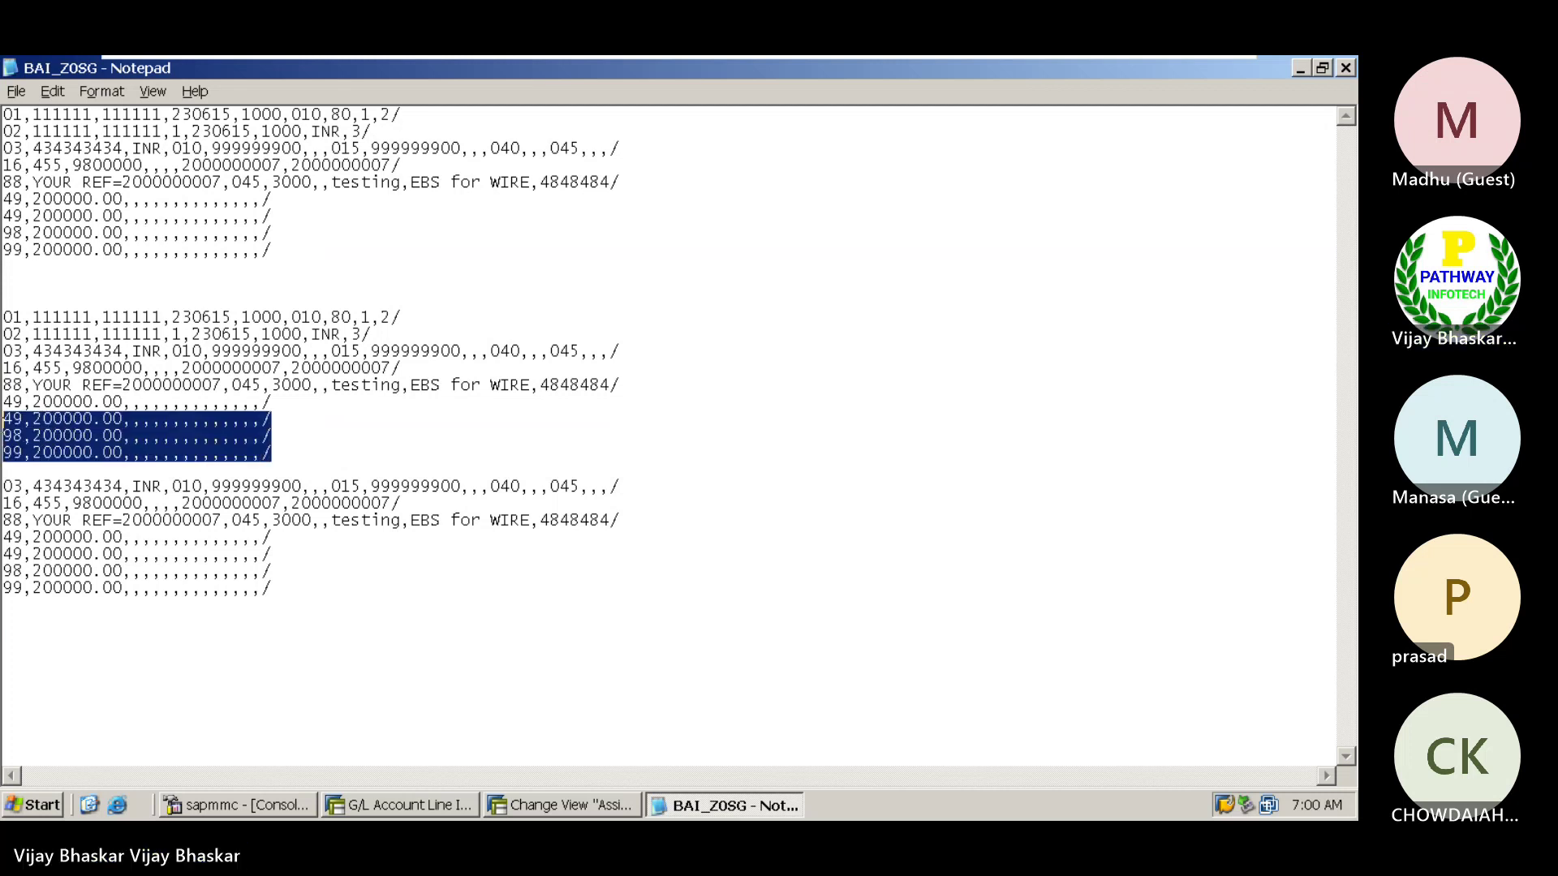
key("Delete")
key("Delete")
key("Delete")
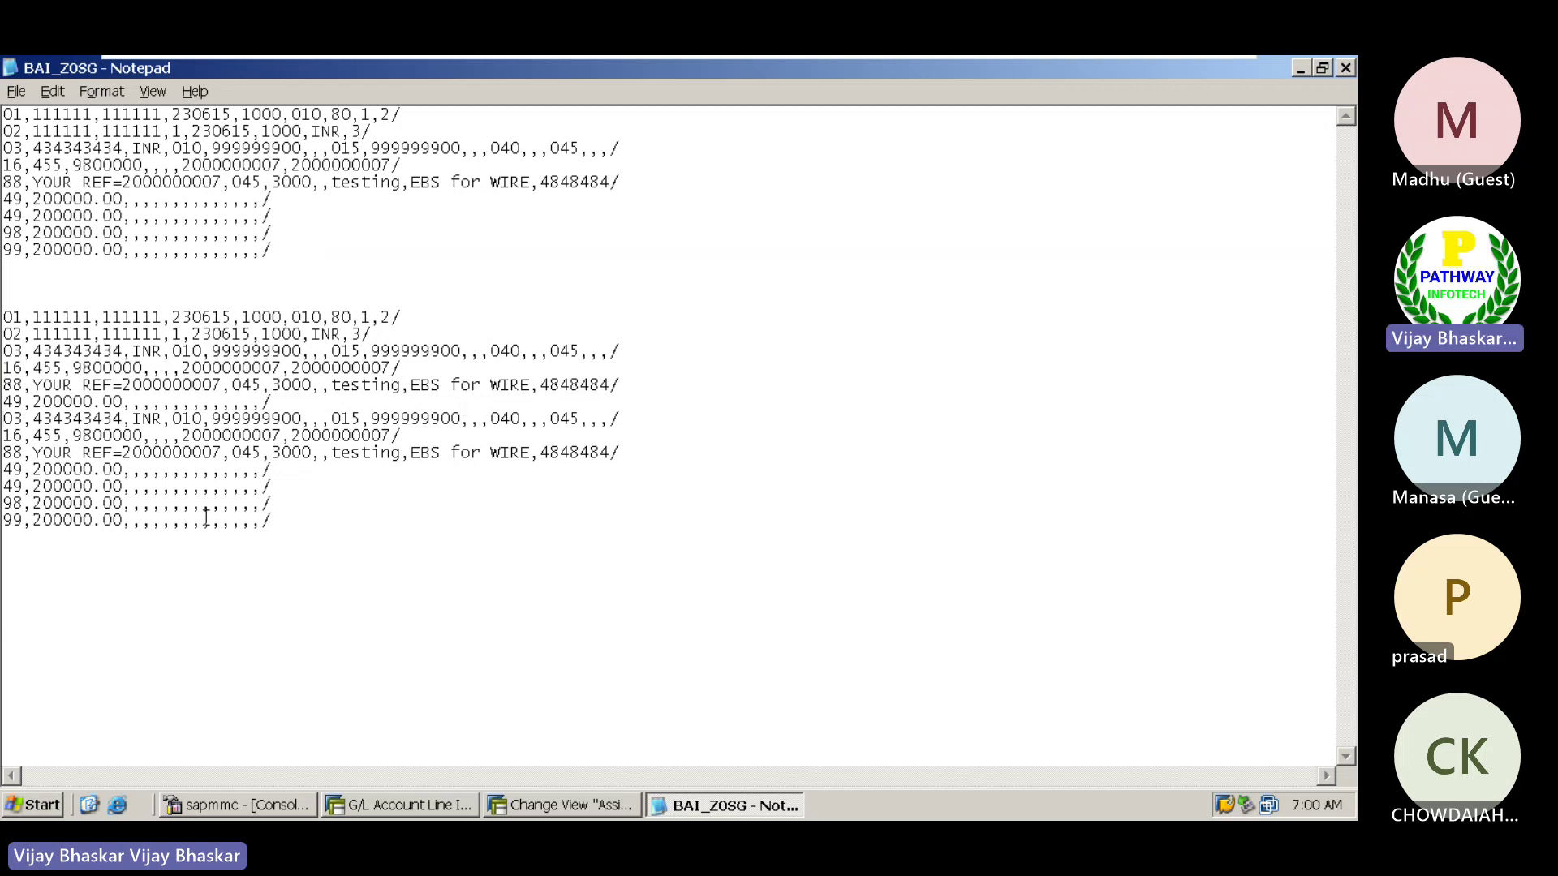
- Switch to the SAP line item session and run transaction FI12 for company code Z0SG
left_click(535, 806)
left_click(438, 812)
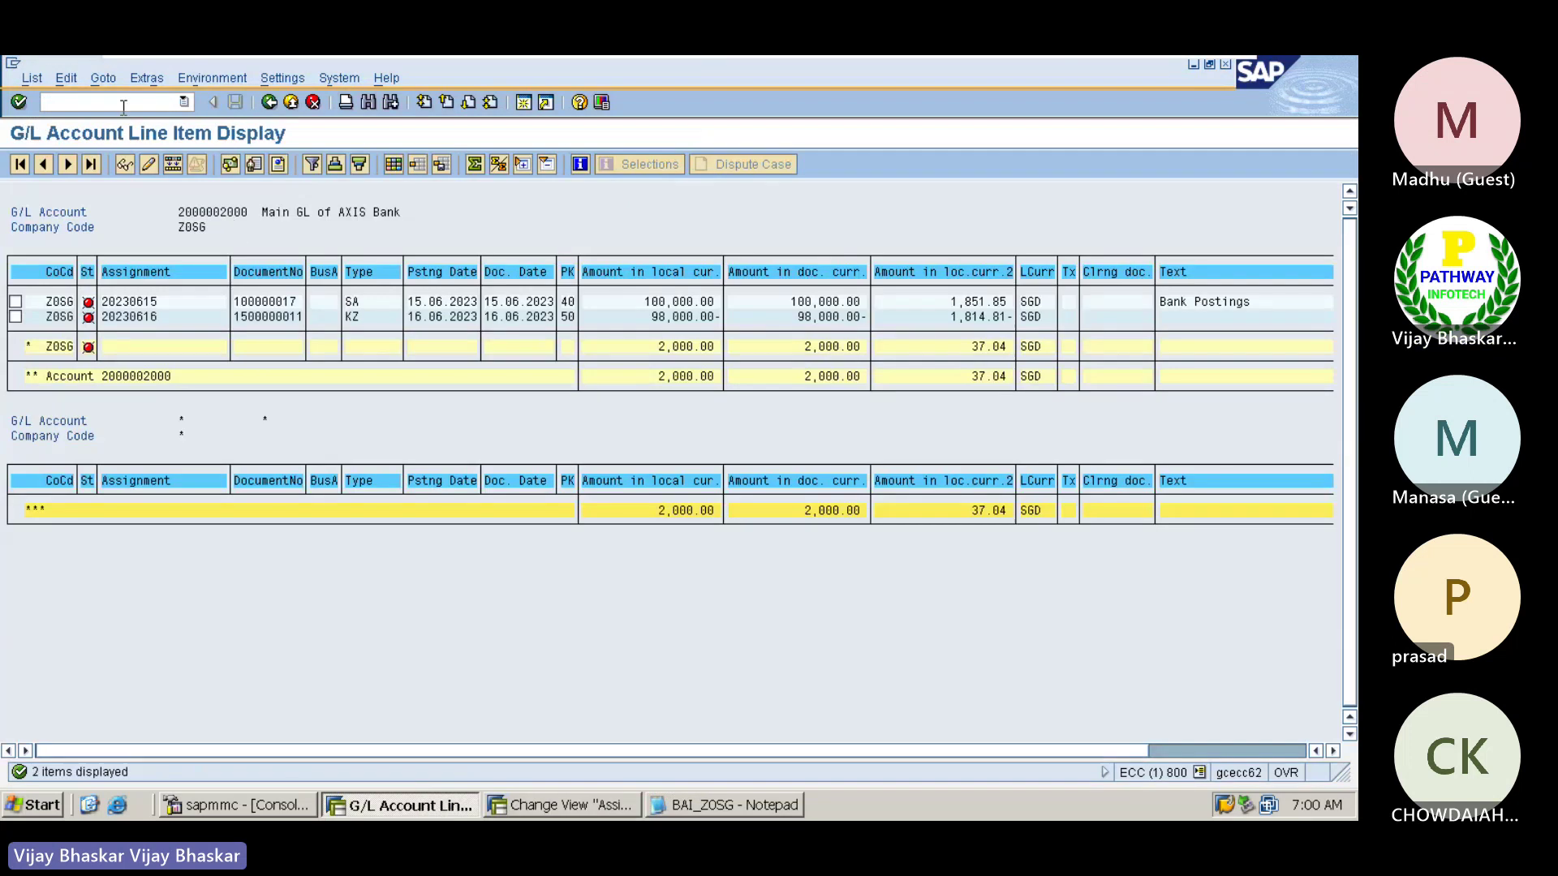
type("/n")
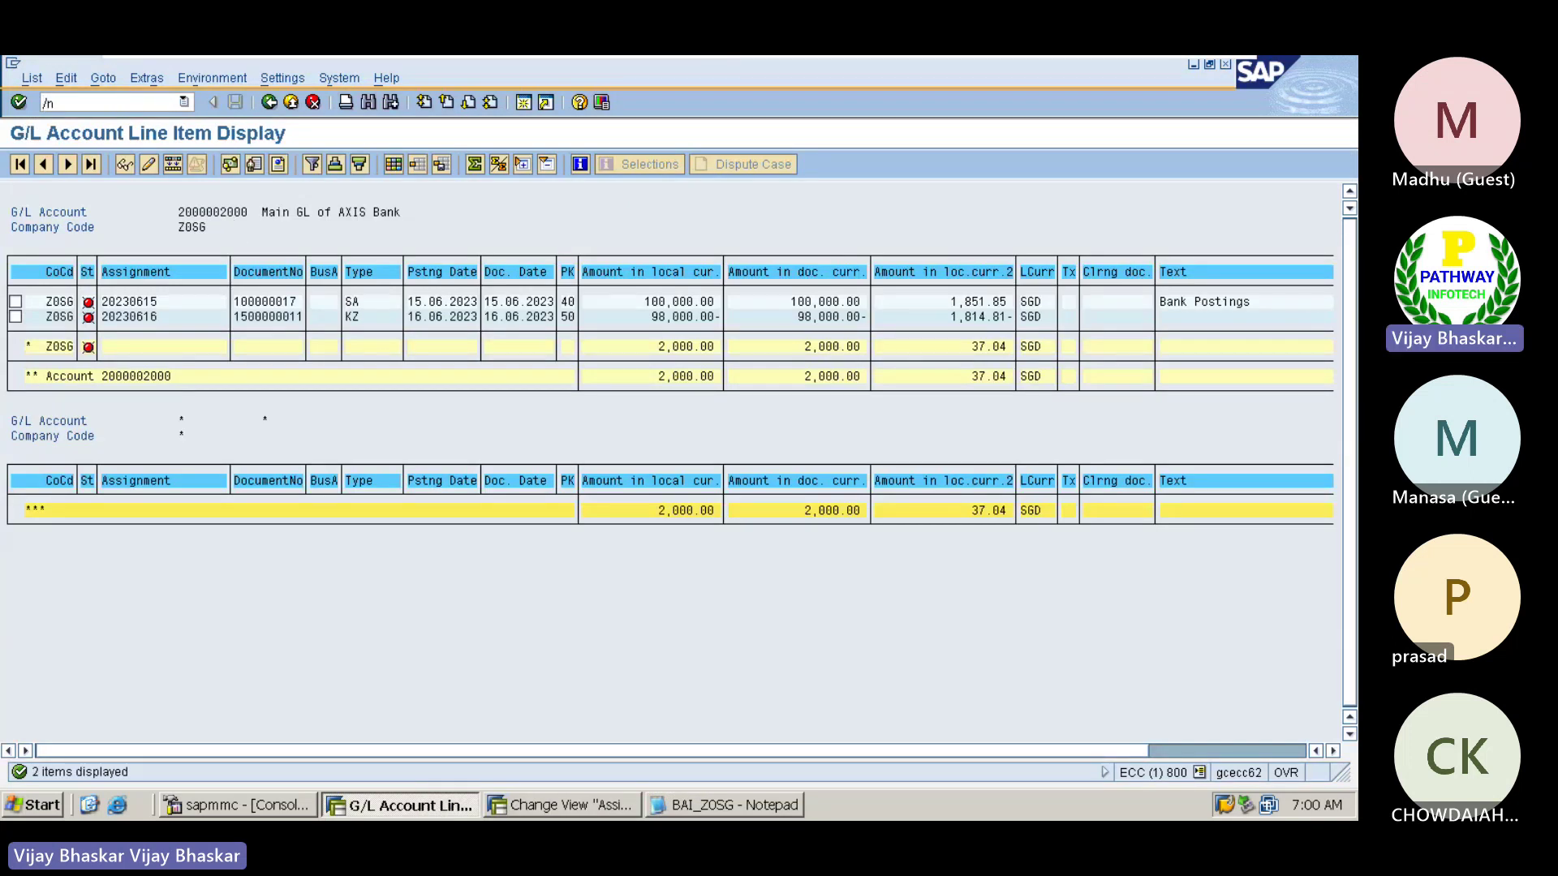
type("fi12")
key("Return")
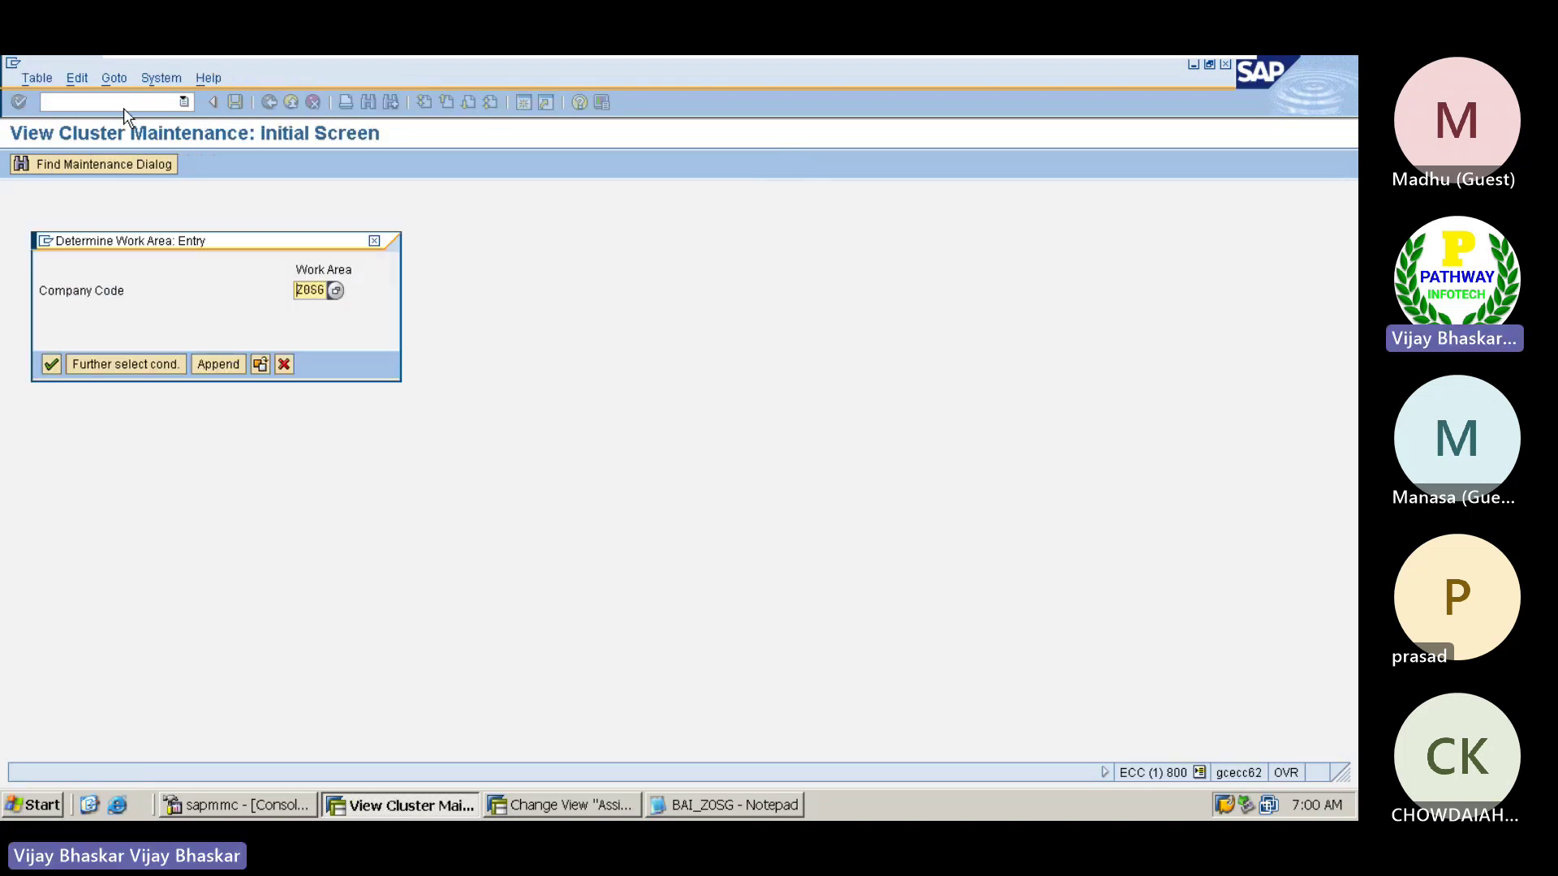
key("Return")
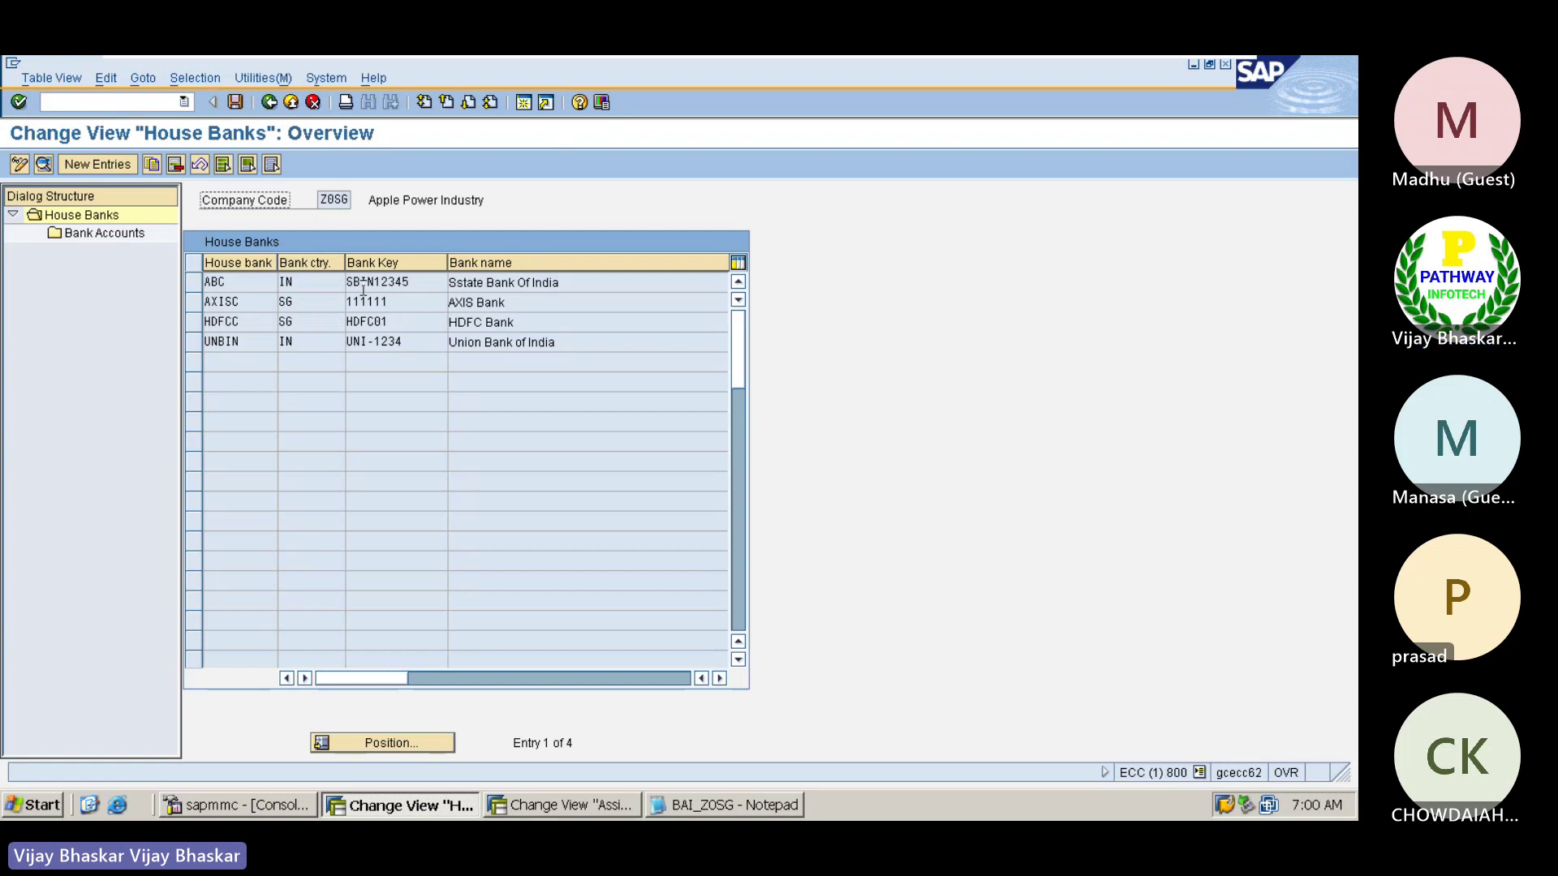
- Check the details of house bank UNBIN, then view the bank account of house bank AXISC
double_click(245, 341)
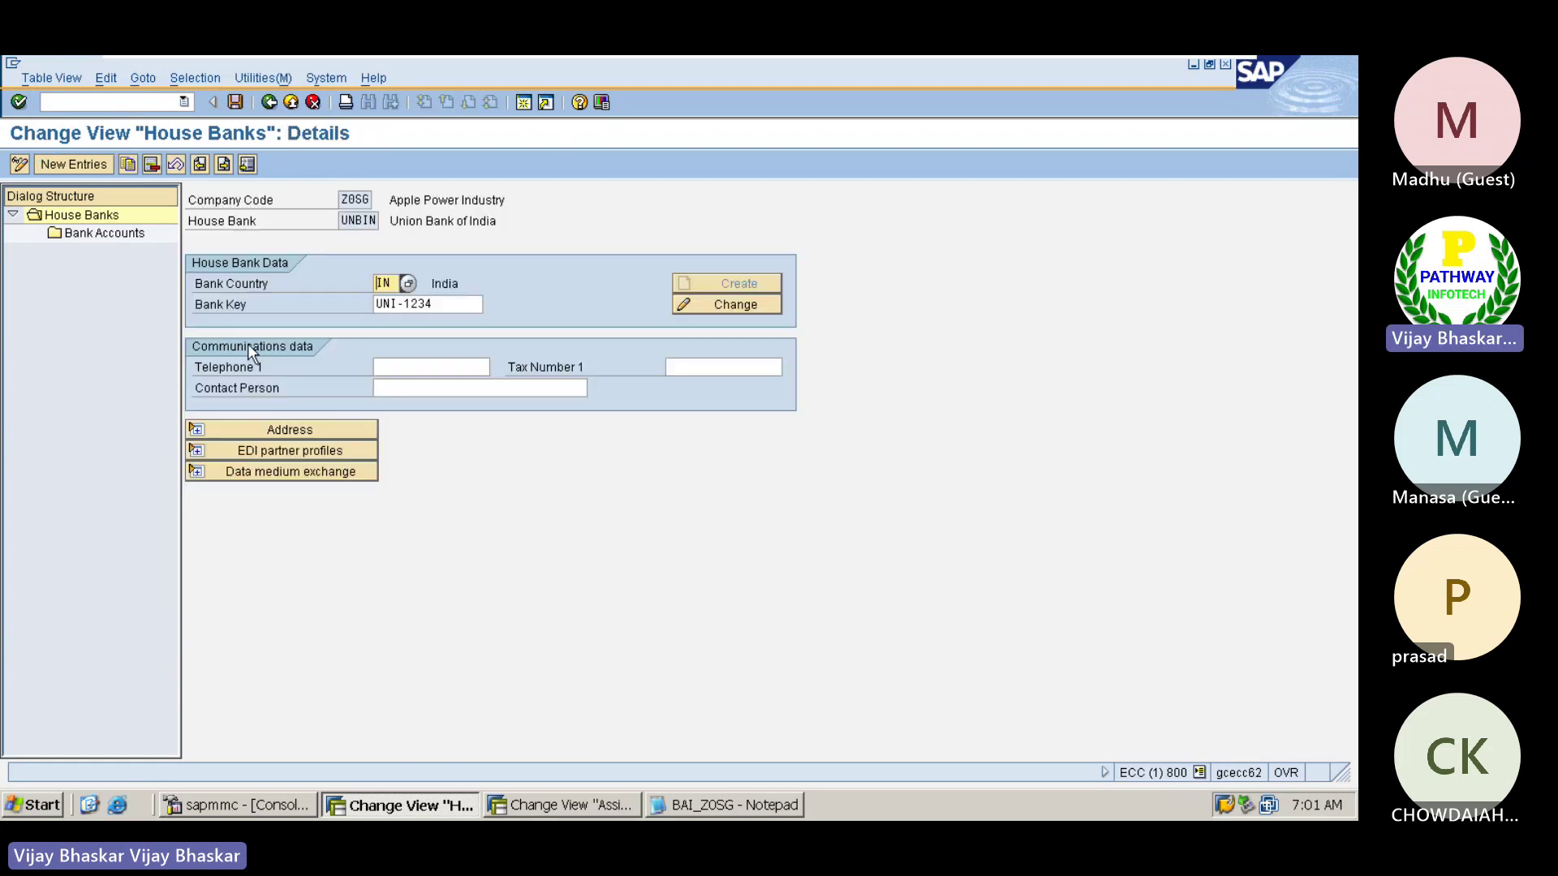
left_click(270, 101)
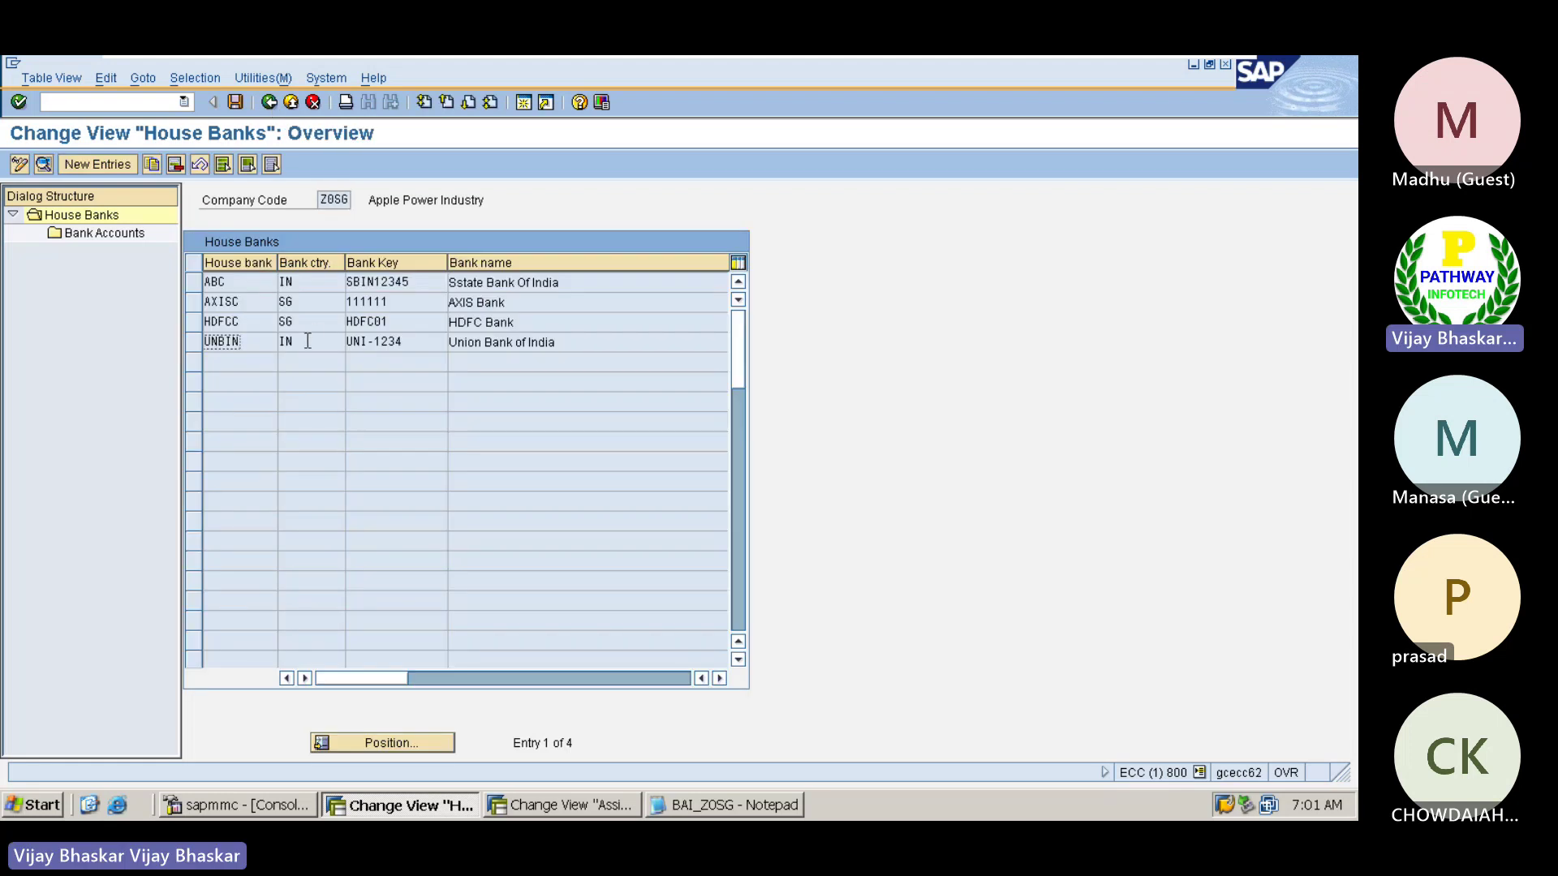
double_click(264, 301)
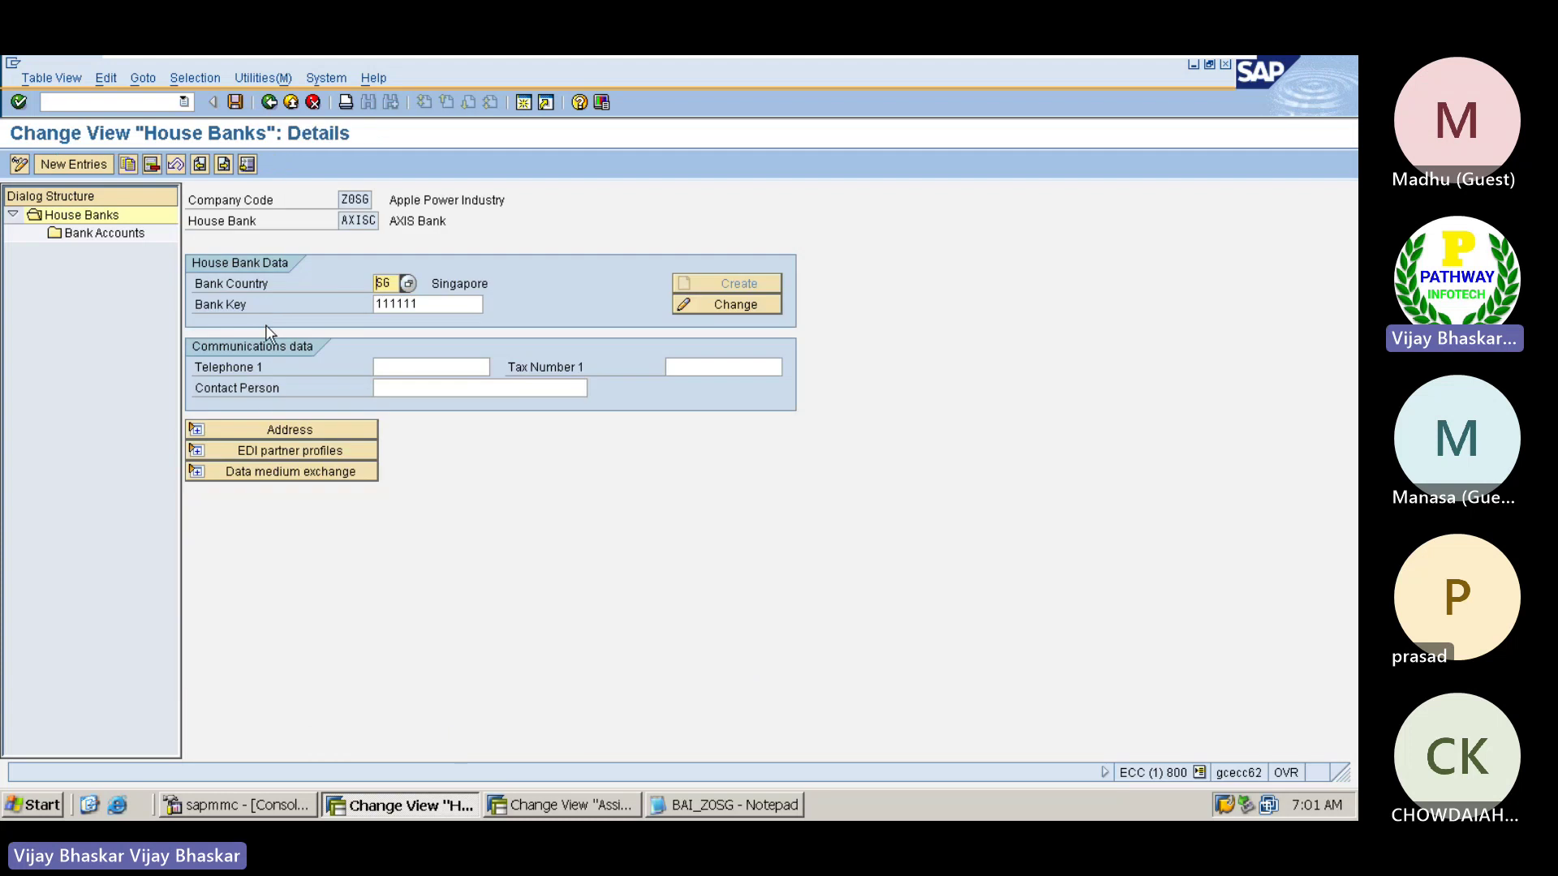
double_click(104, 232)
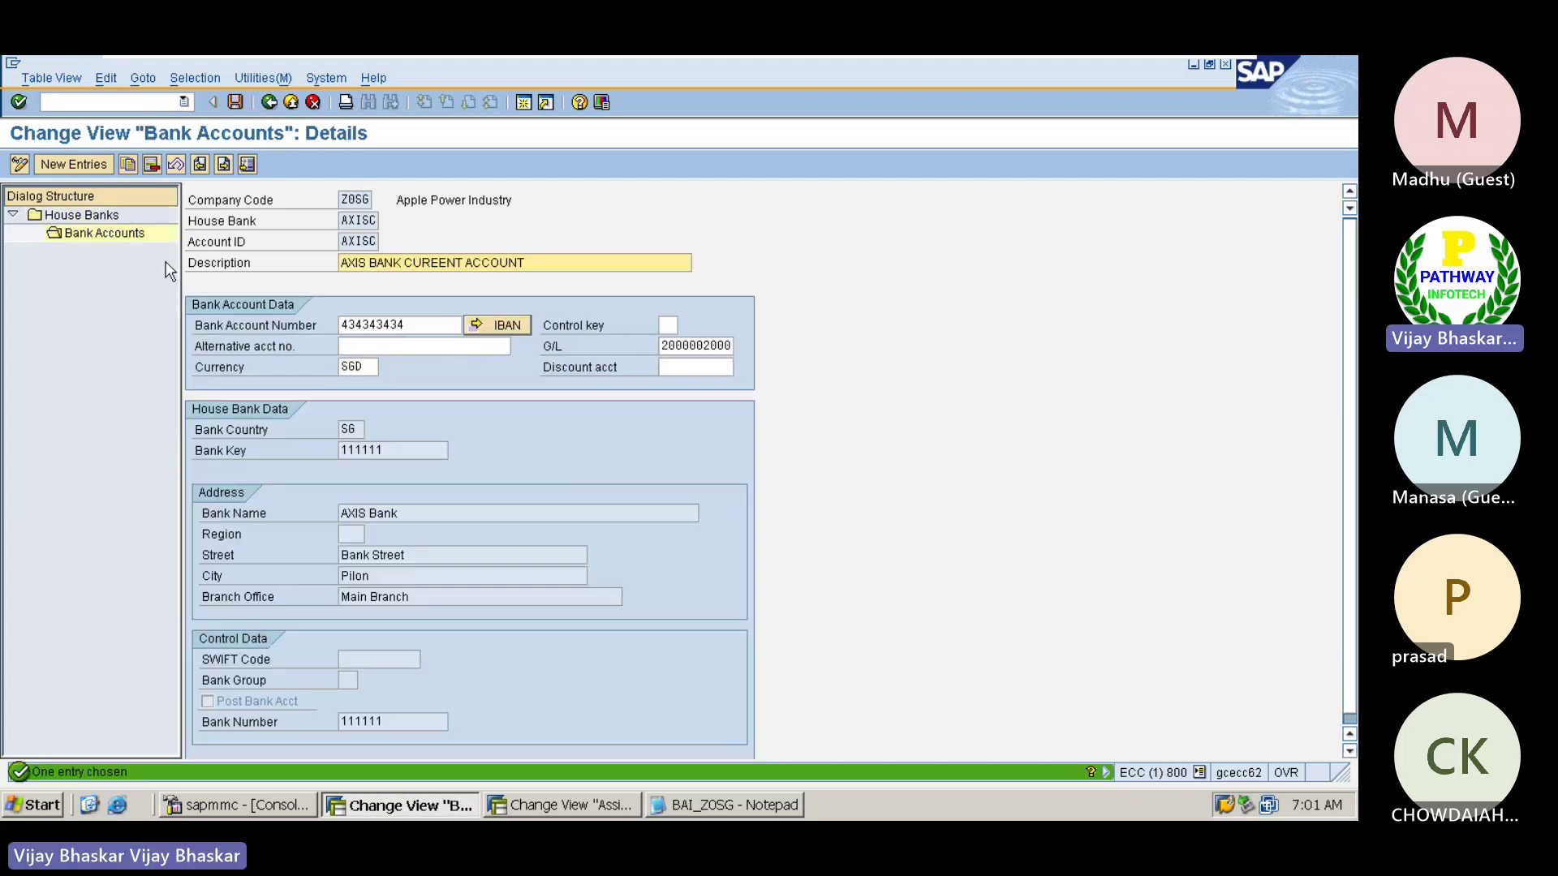
left_click(75, 165)
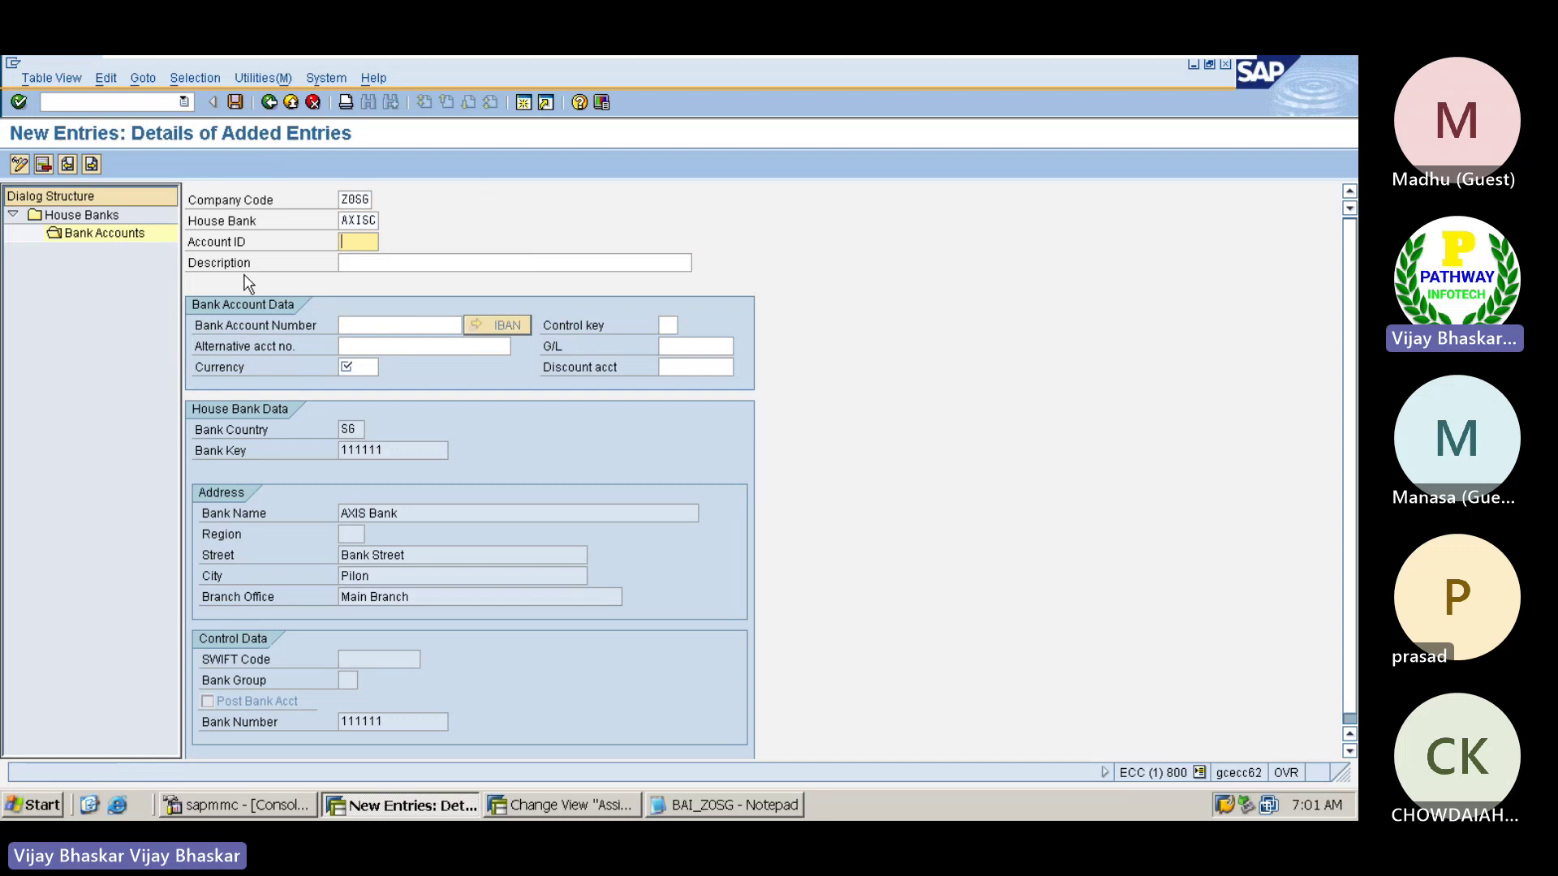
type("A")
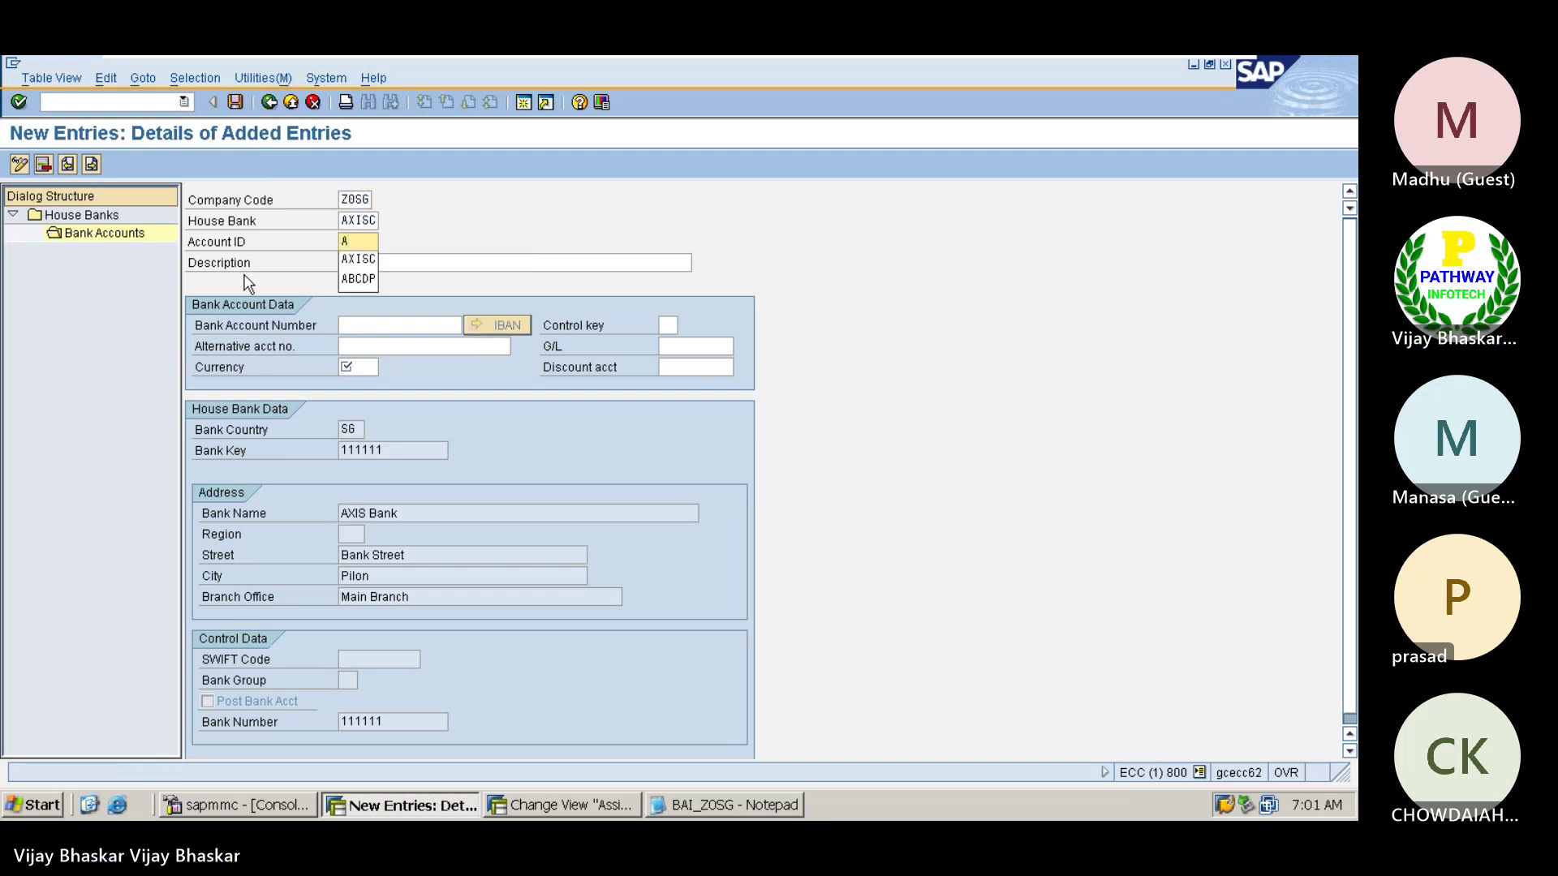
left_click(312, 104)
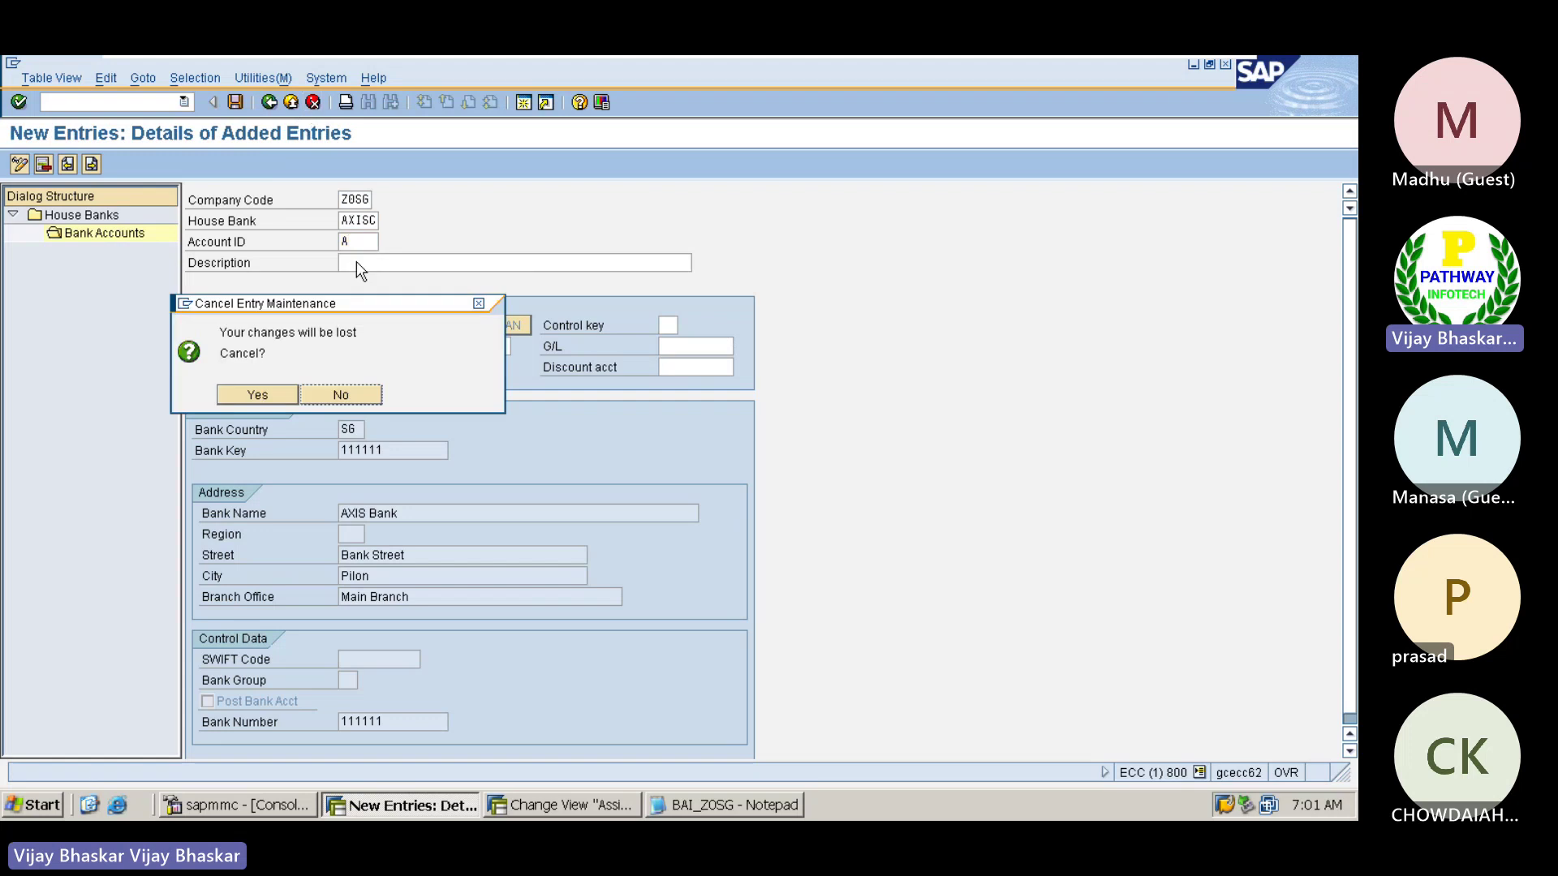
left_click(268, 398)
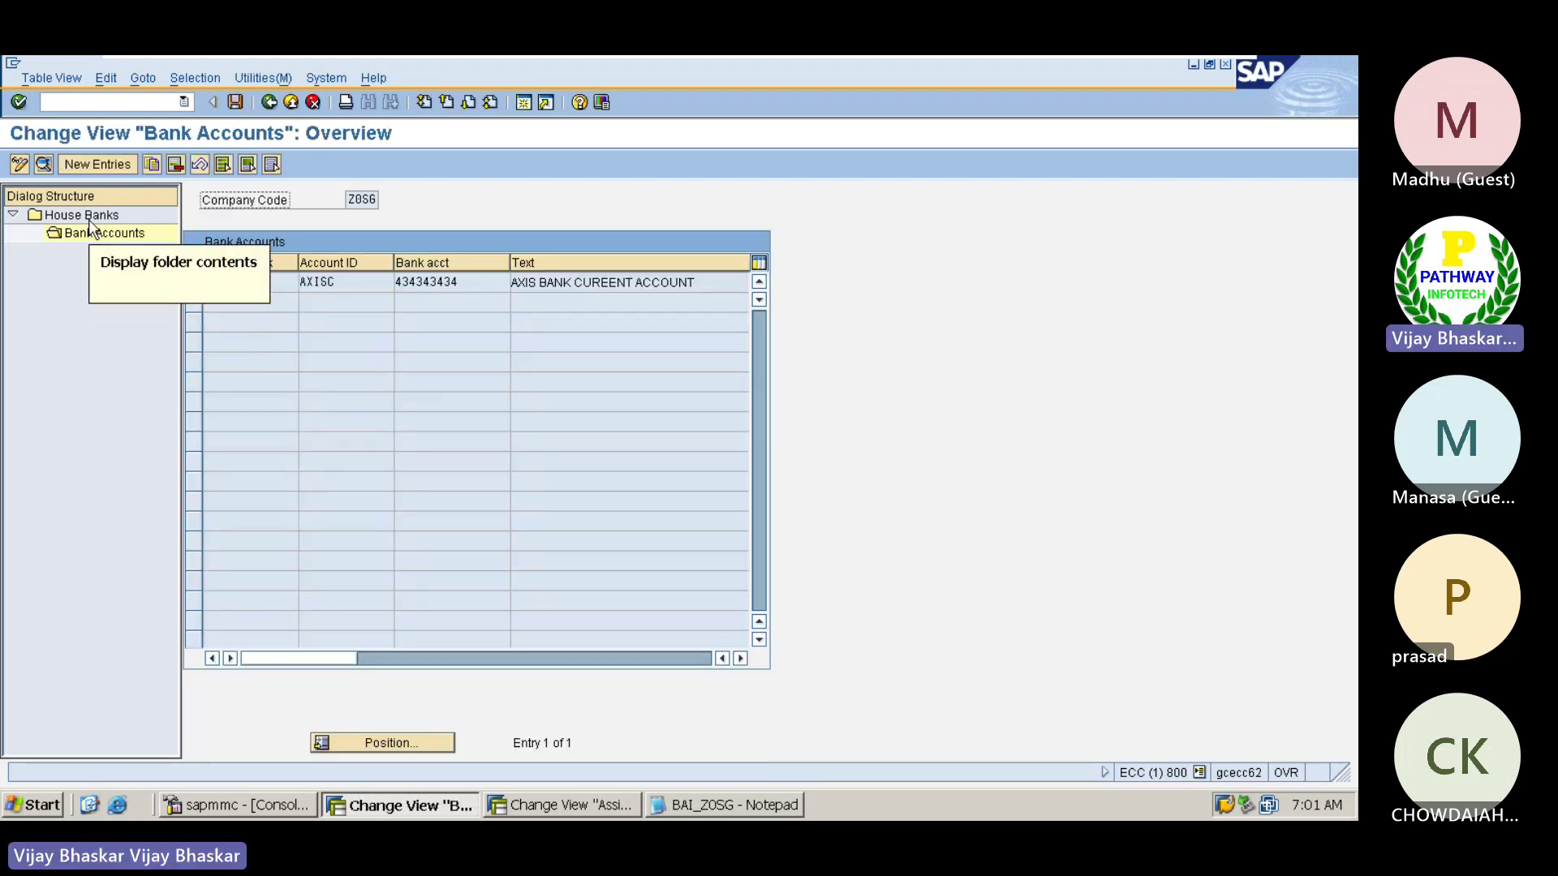
- Return to the house banks and look up the bank account number of house bank ABC's deposit account
double_click(90, 216)
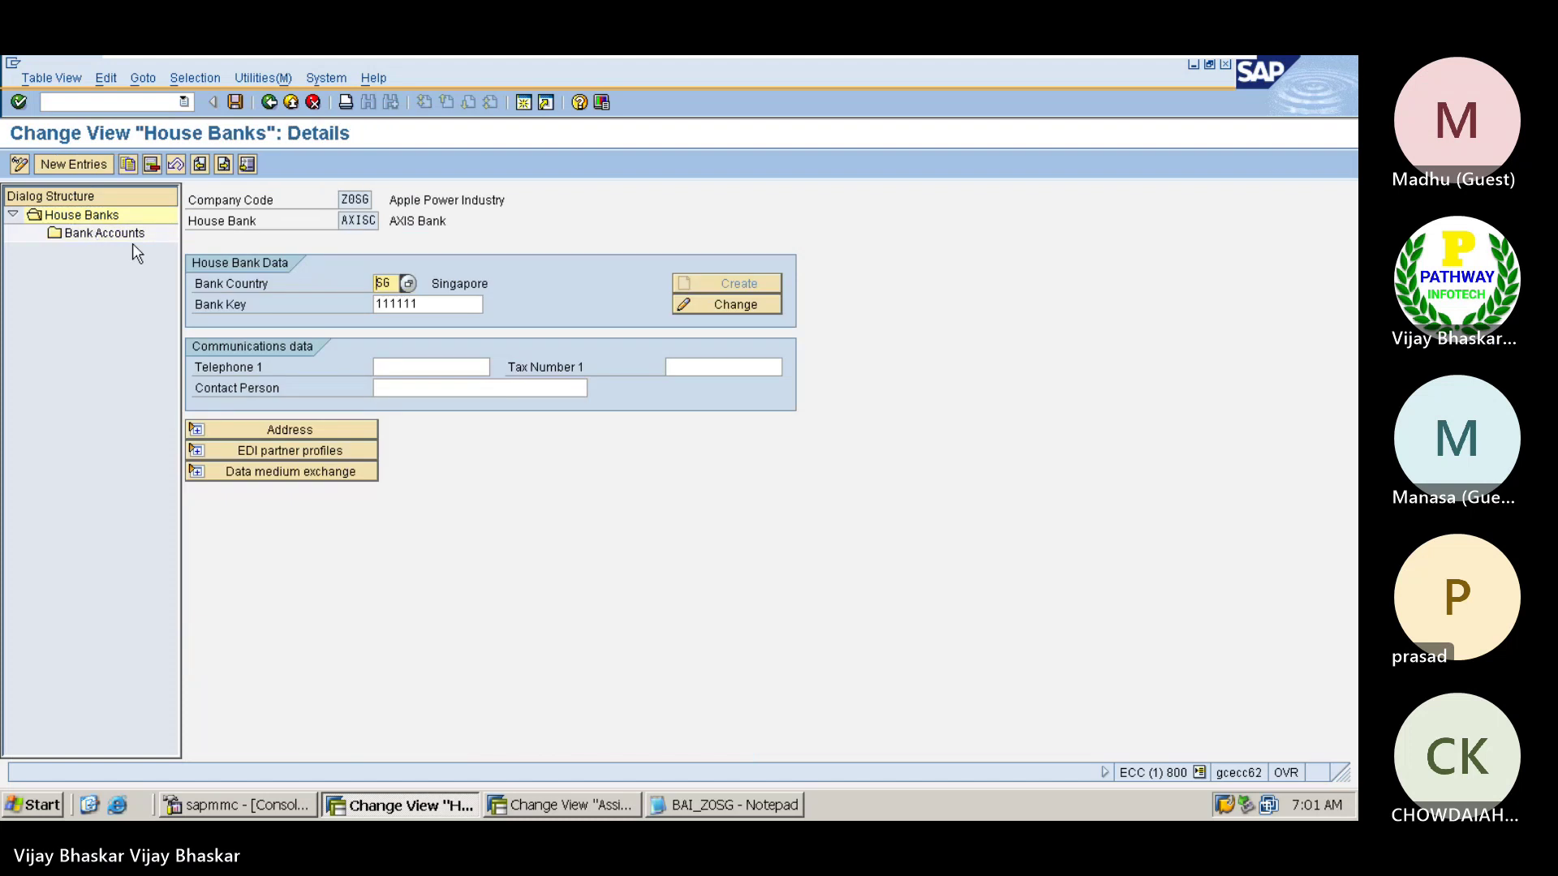
key("F3")
left_click(390, 283)
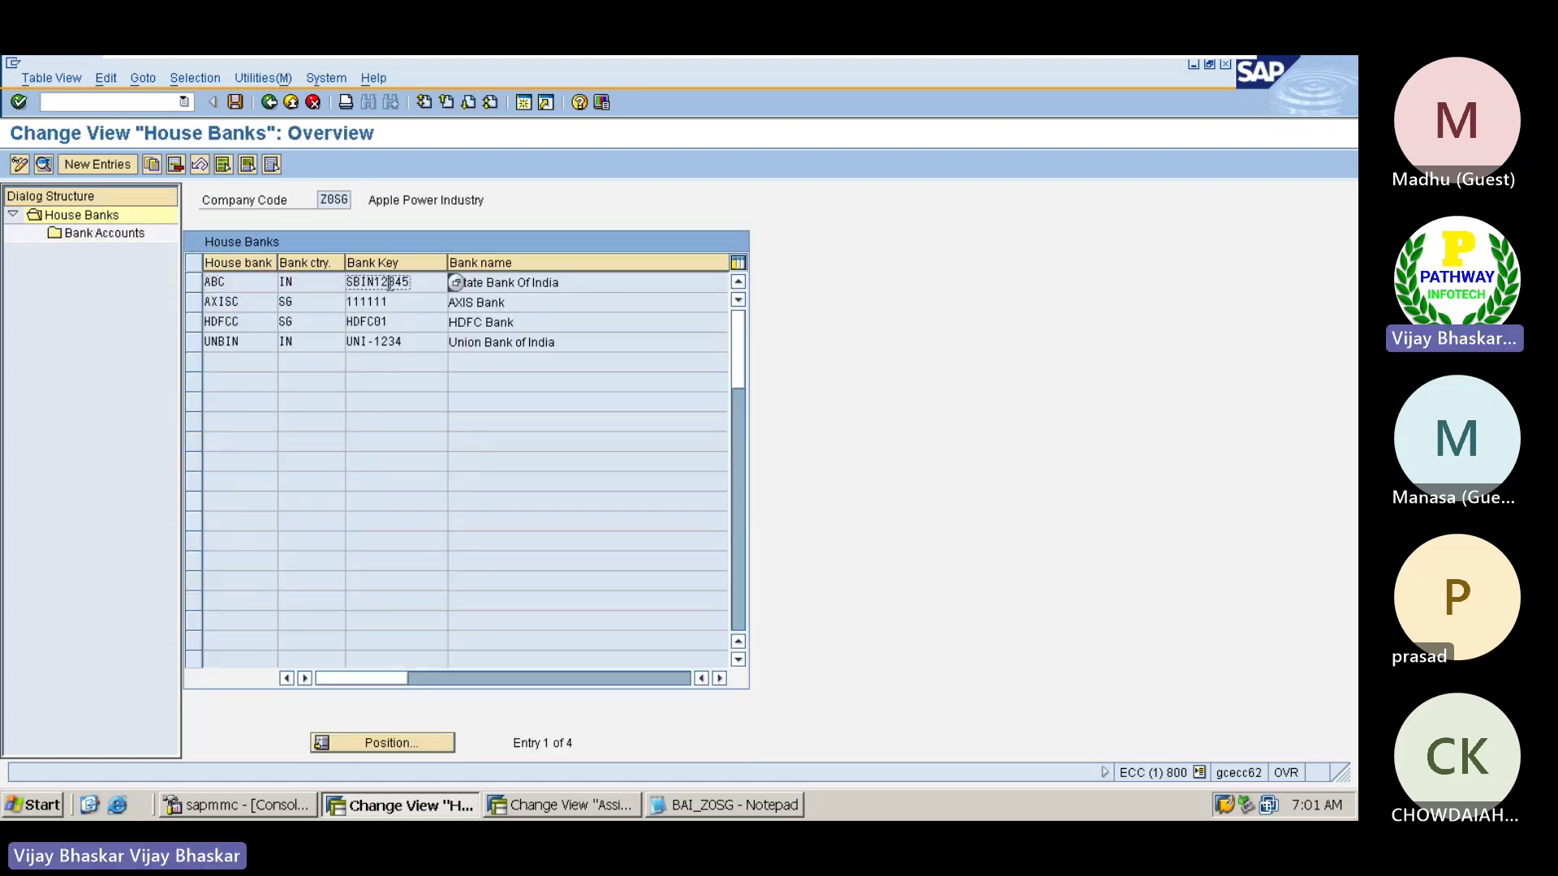
double_click(389, 283)
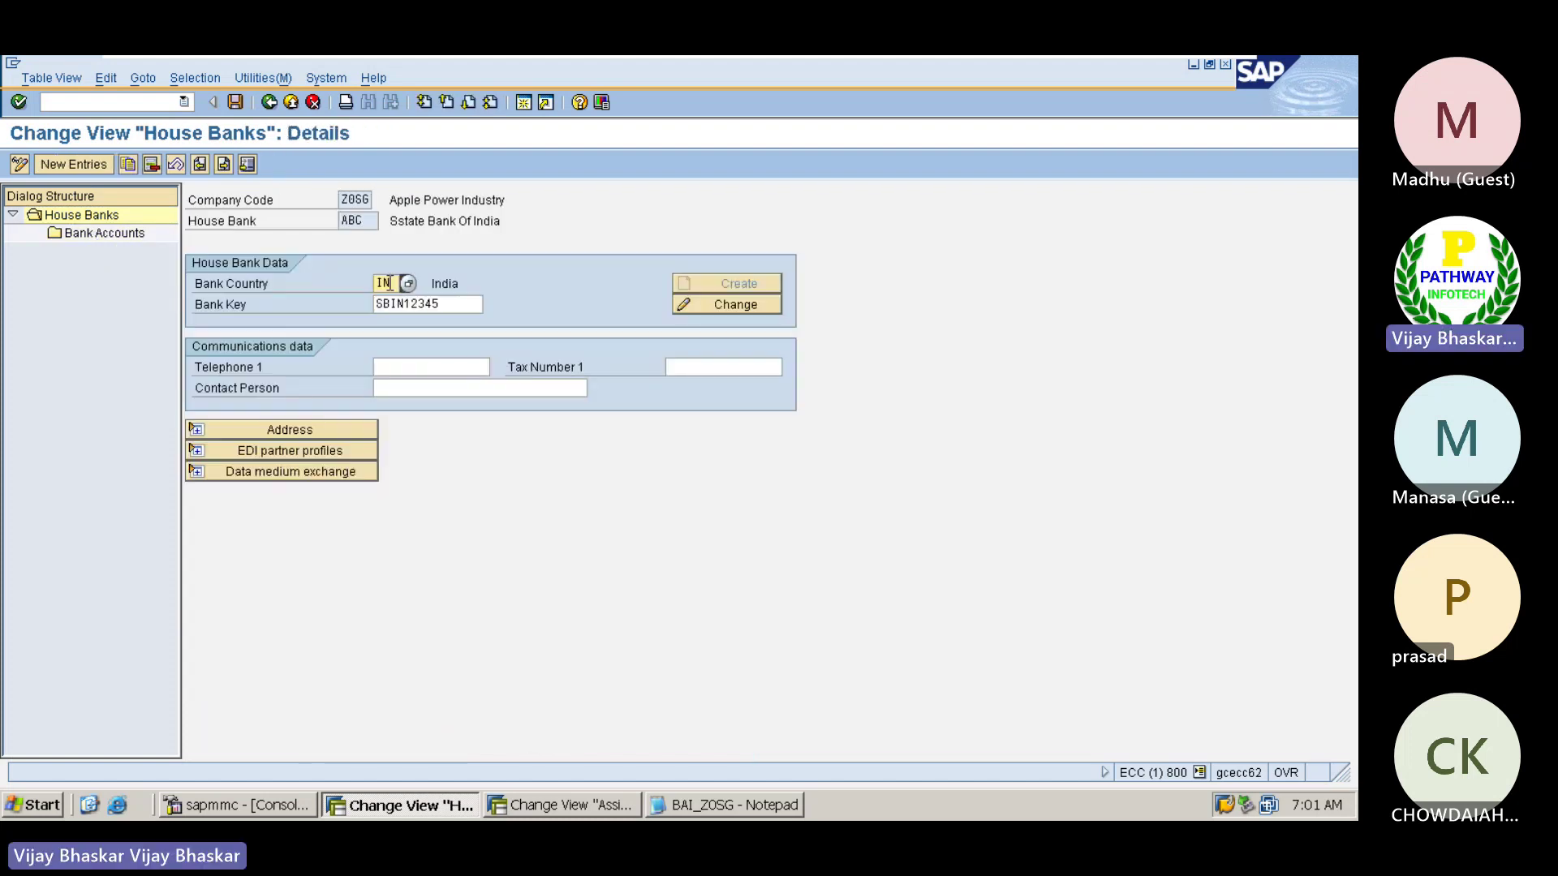
double_click(95, 236)
left_click_drag(406, 325, 373, 327)
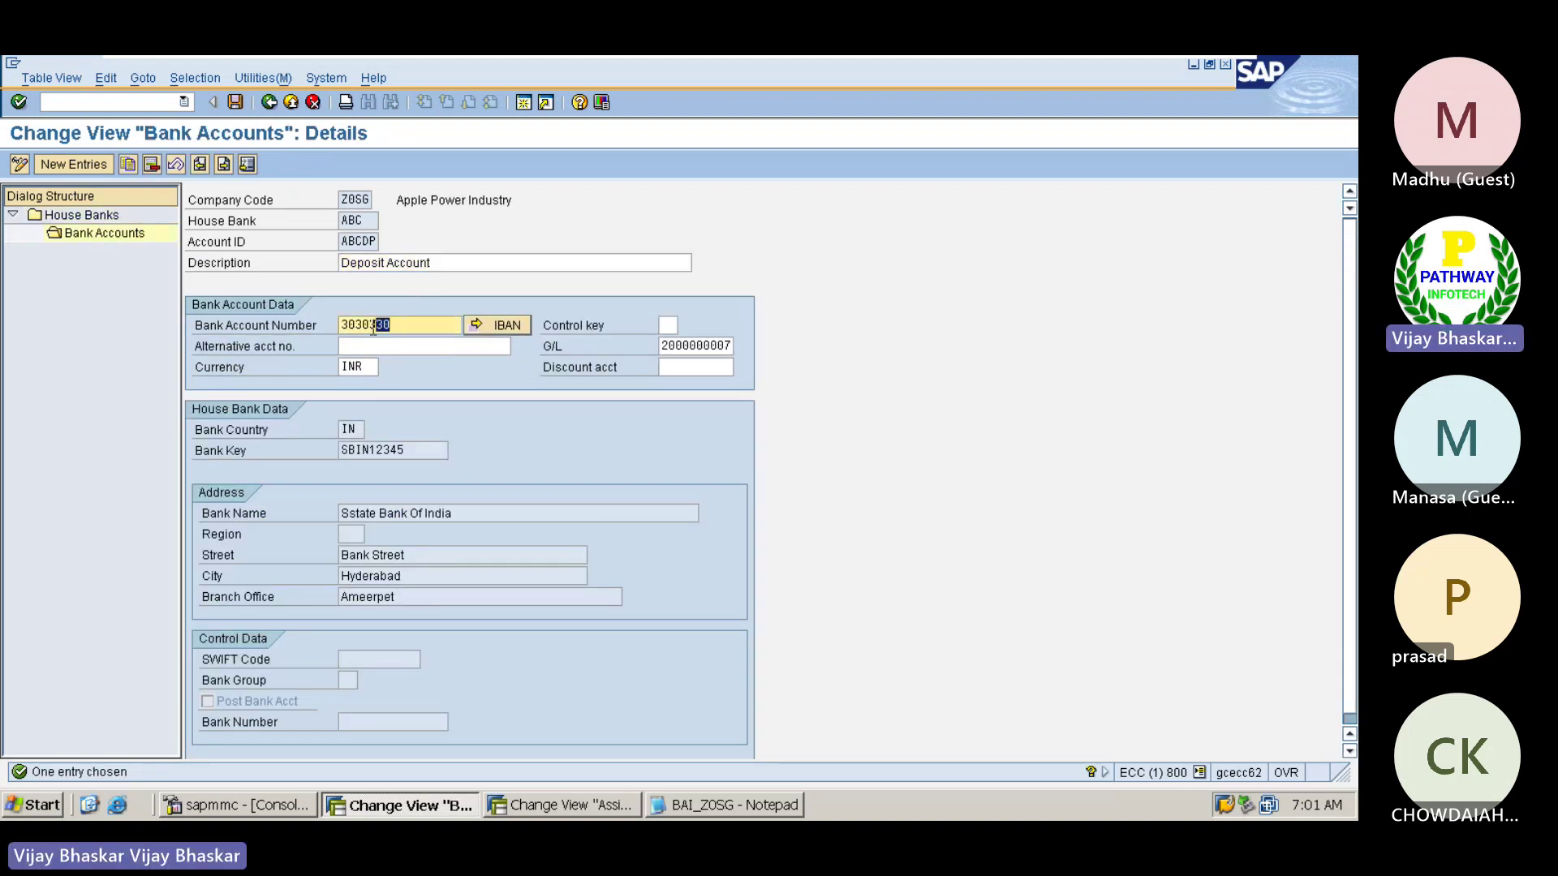
left_click(475, 471)
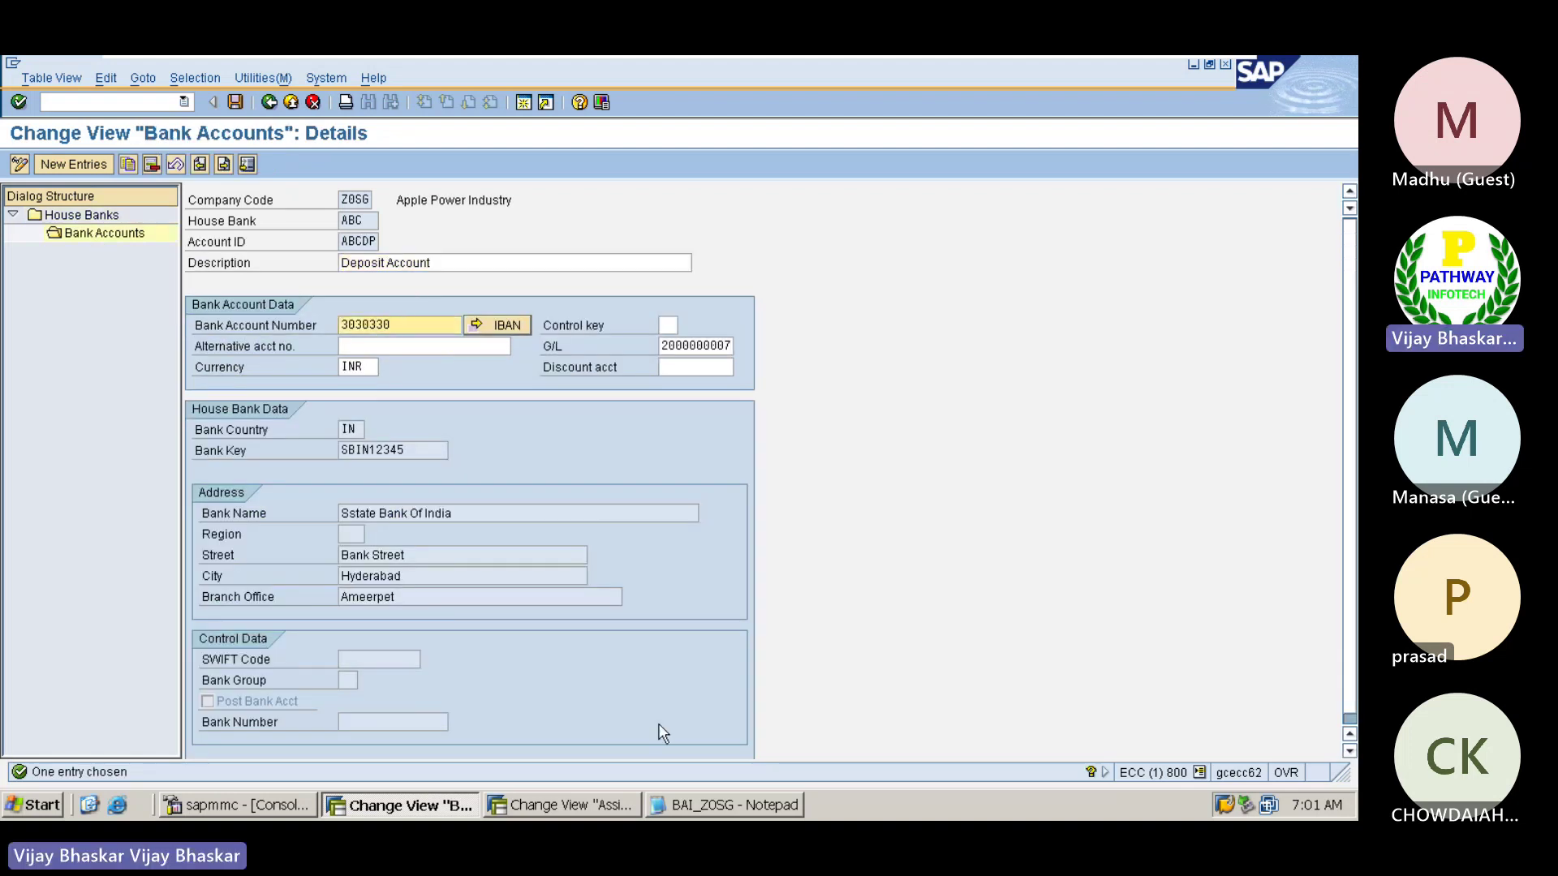
- Switch to the BAI_Z0SG file in Notepad and replace the account number in the second account block's 03 line with the deposit account's number
left_click(695, 806)
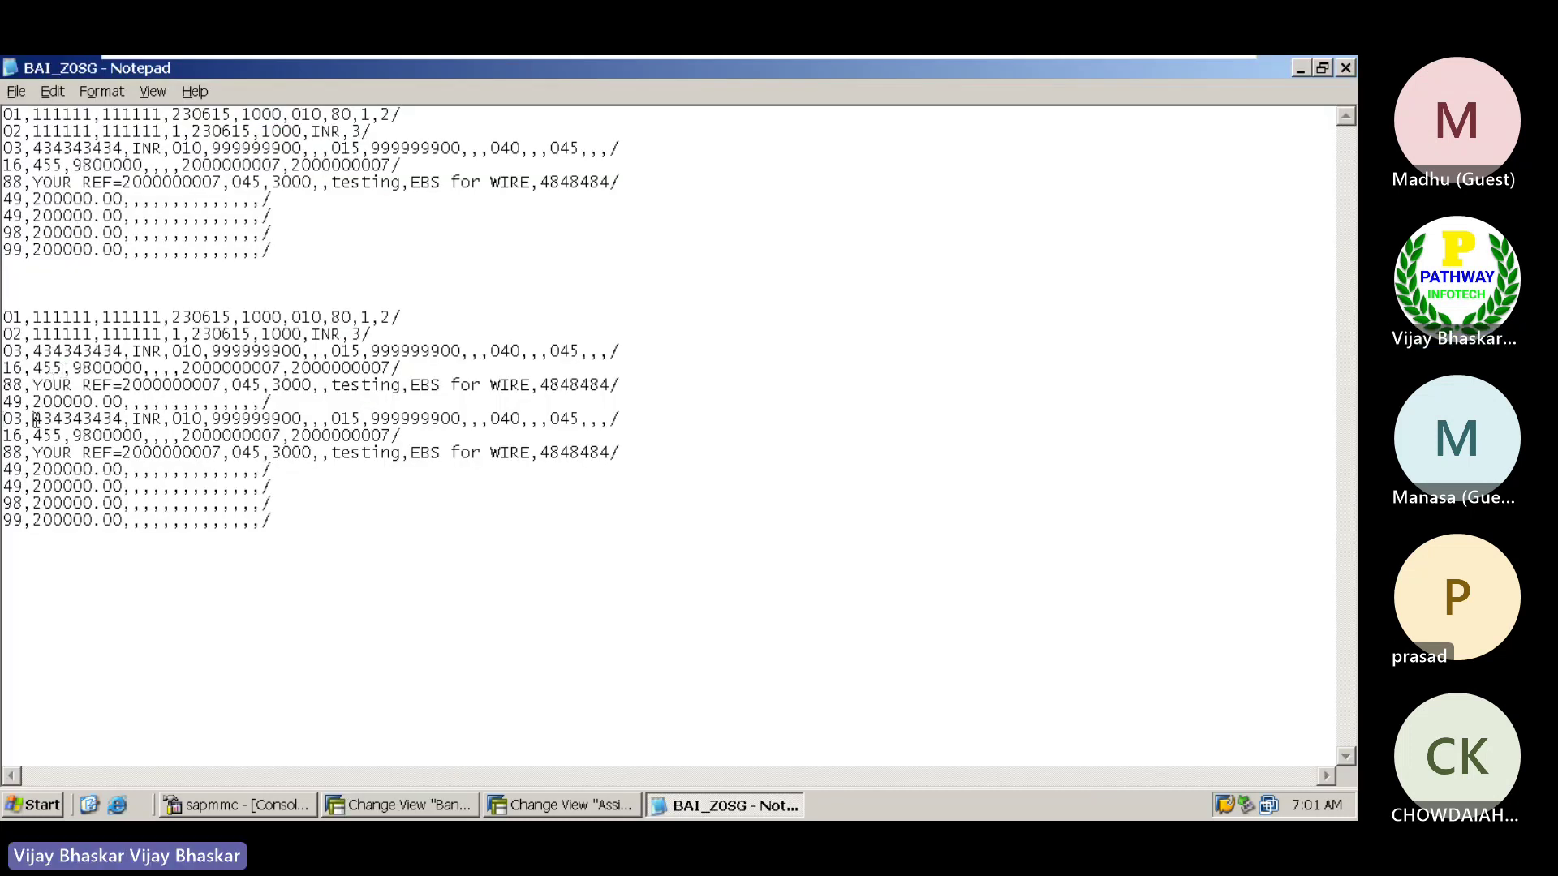
key("shift+Right")
key("shift+Right")
key("shift+Right")
key("shift+Right")
key("shift+Right")
key("shift+Right")
key("shift+Right")
key("shift+Right")
key("shift+Right")
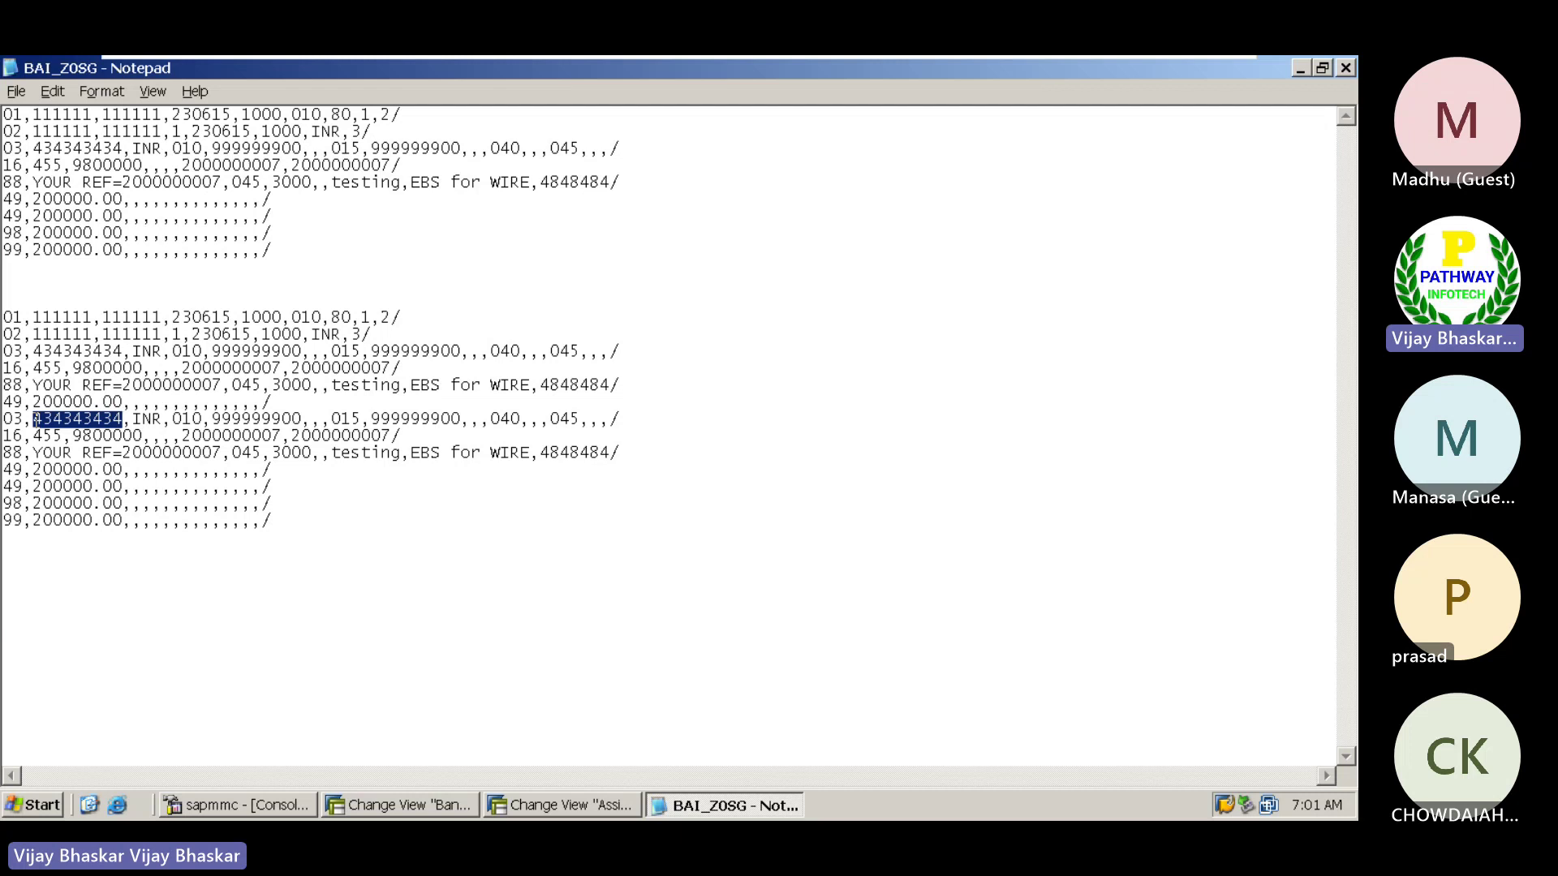
type("3030330")
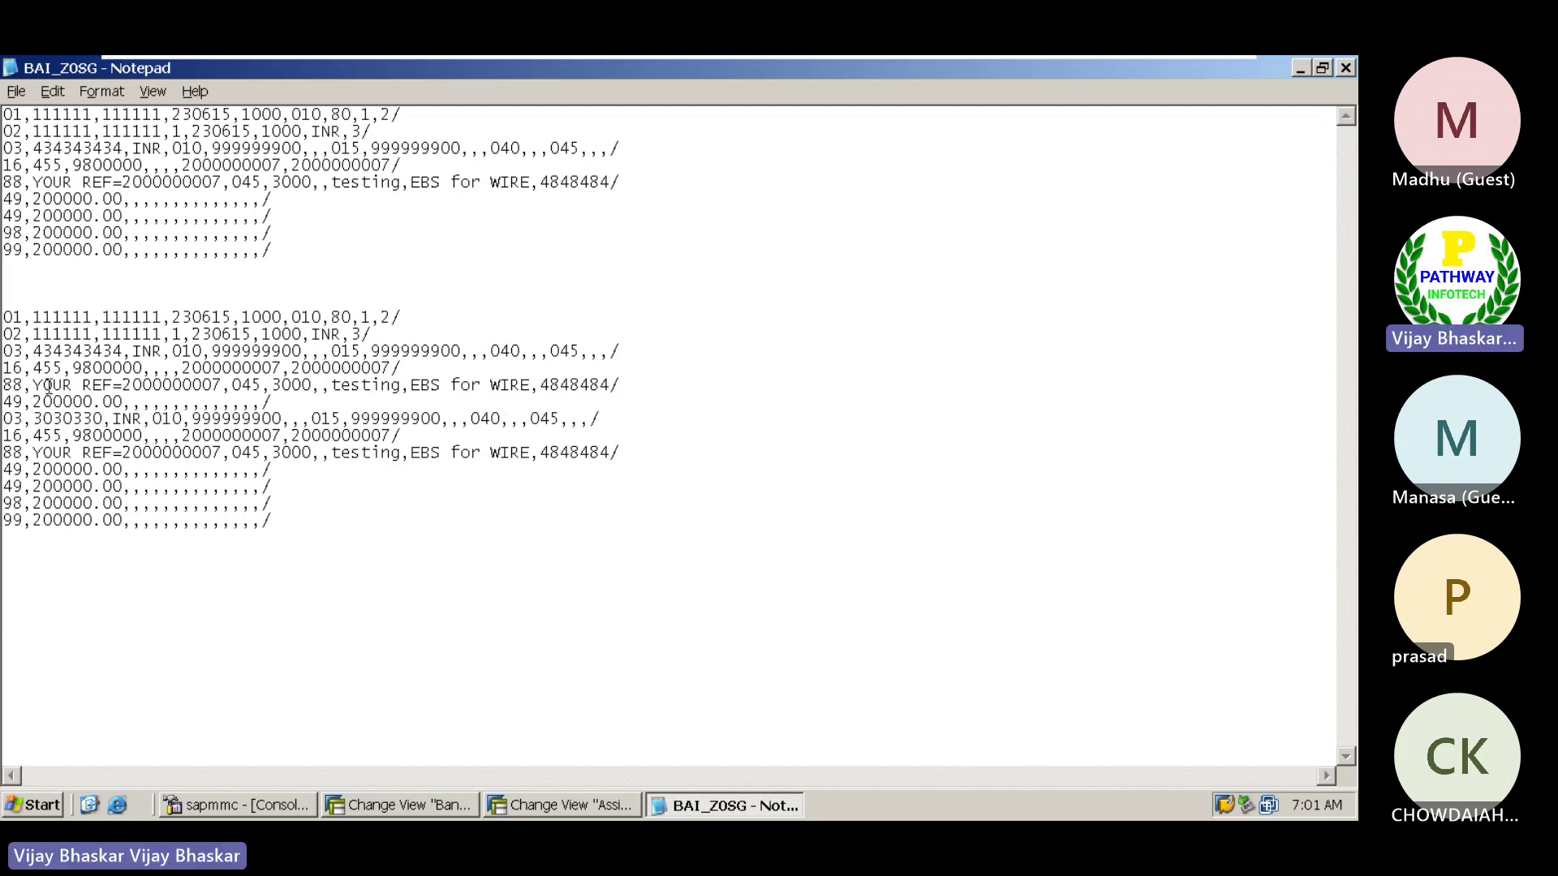
- Set the transaction code to 165 in the 16 lines of both account blocks and insert a blank line between the blocks
left_click(57, 367)
key("BackSpace")
key("BackSpace")
key("BackSpace")
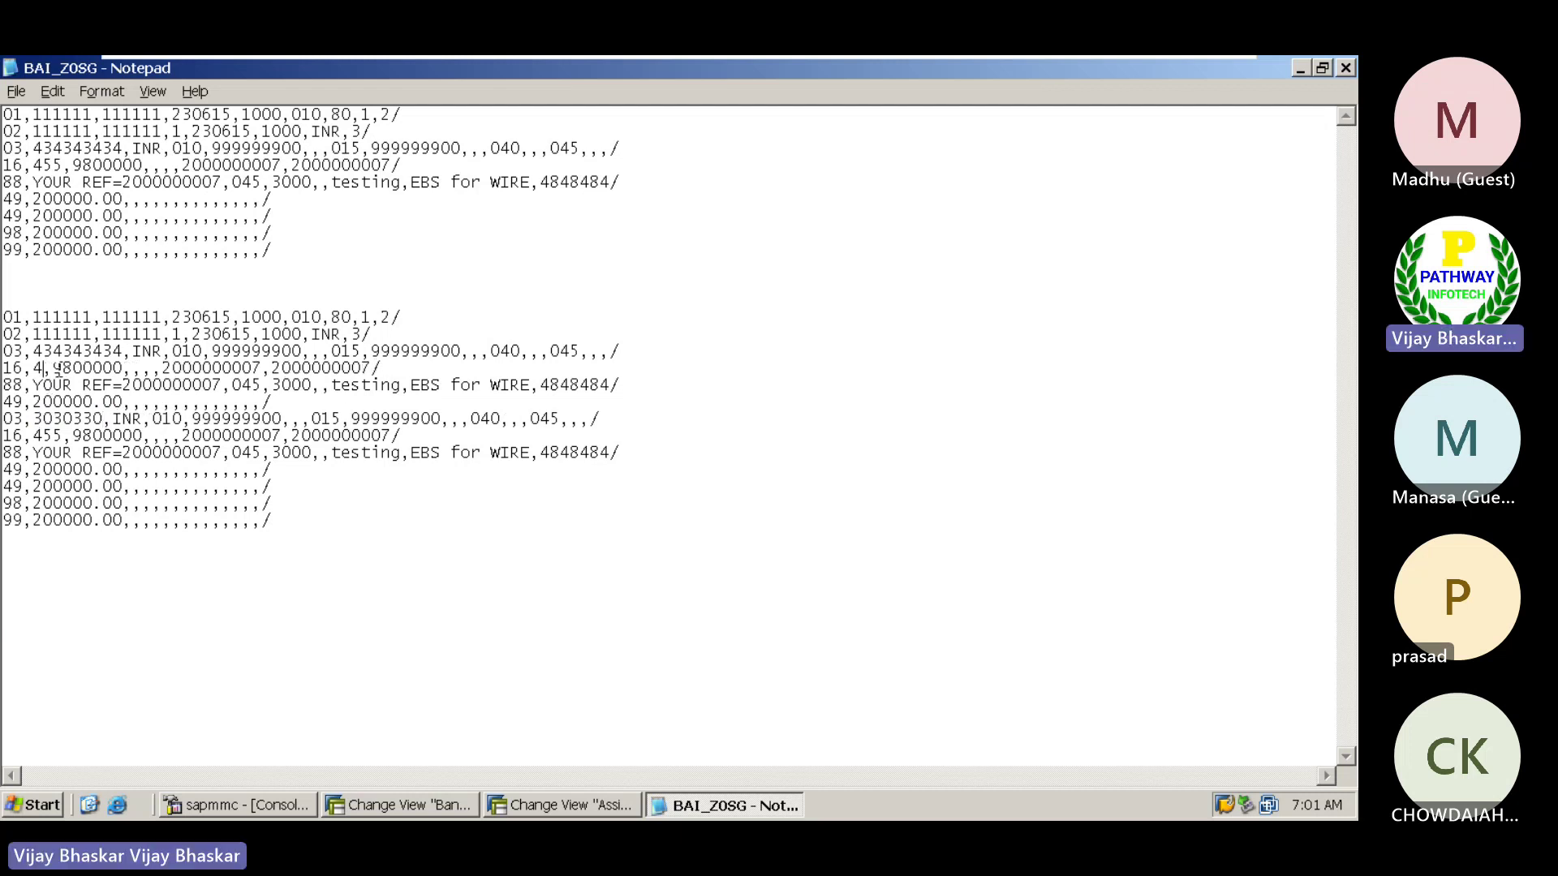
type("165")
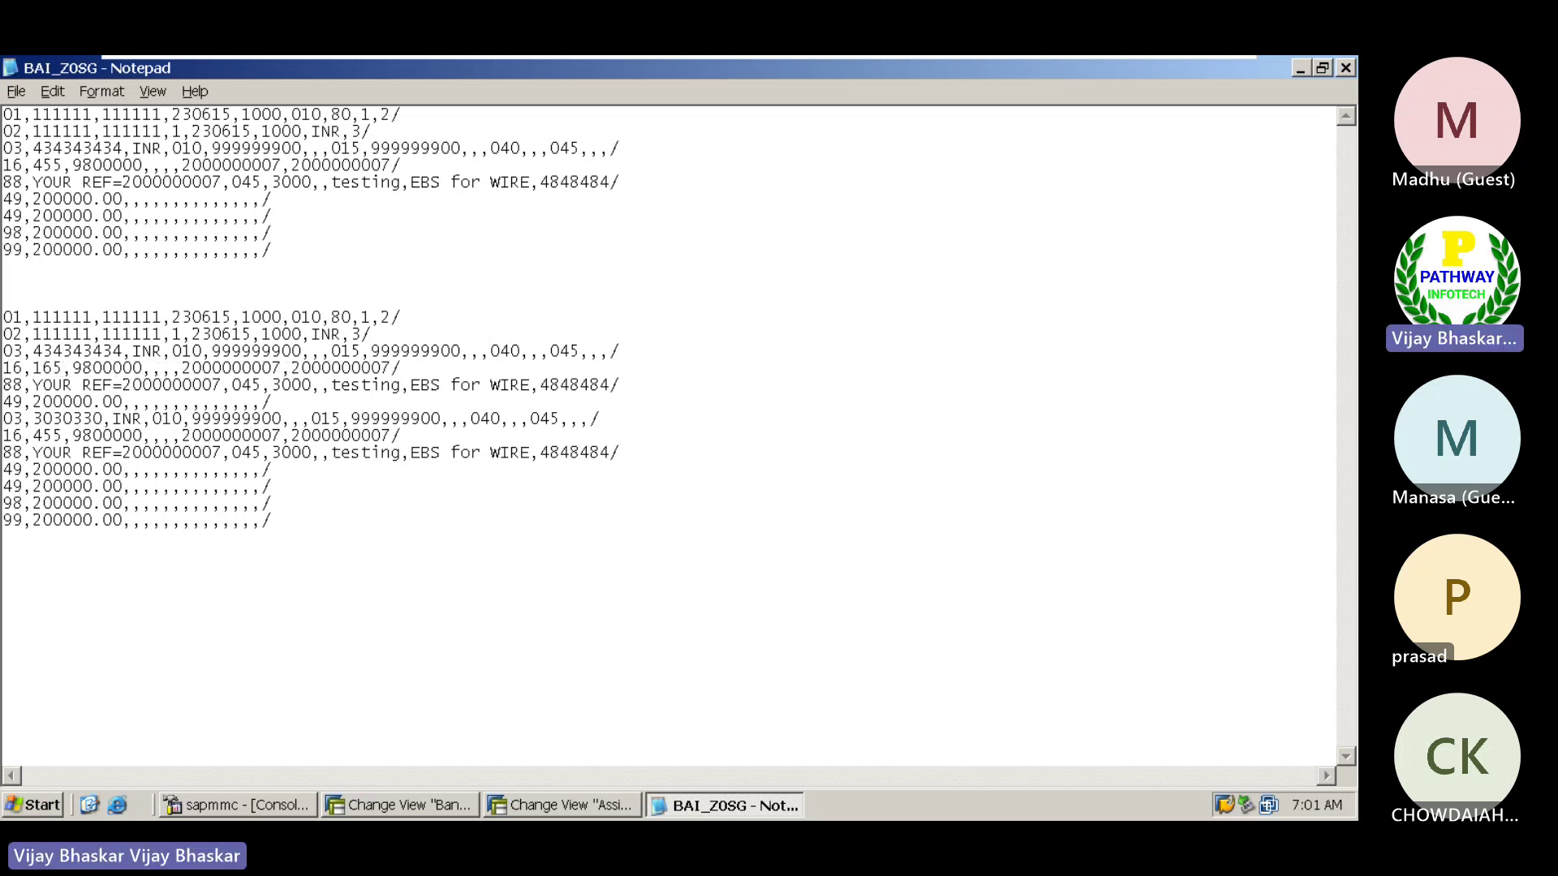
left_click(63, 436)
key("BackSpace")
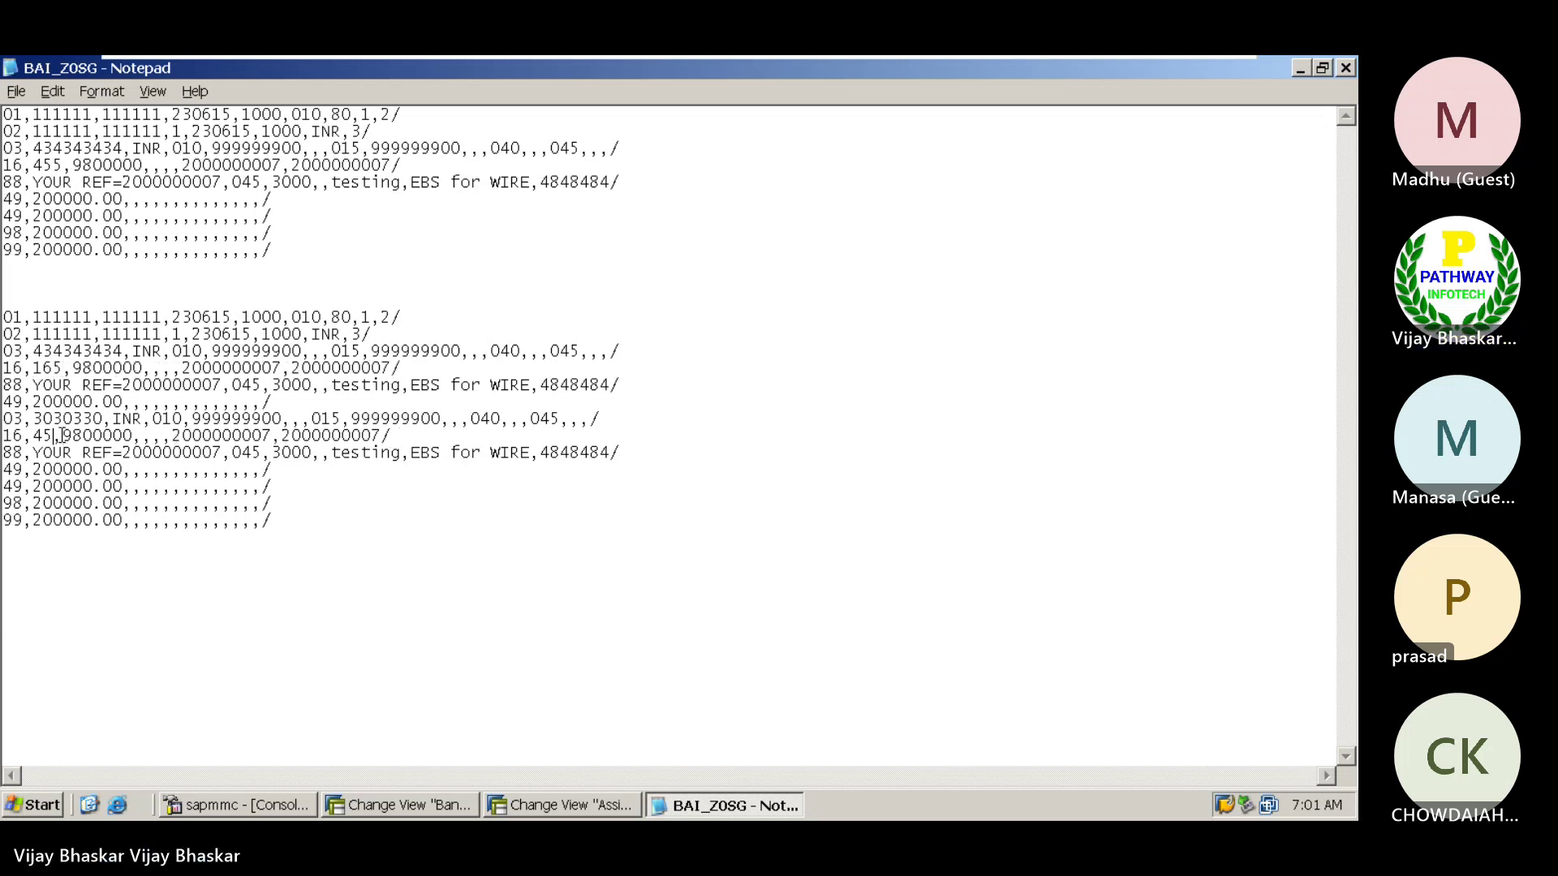
key("BackSpace")
key("BackSpace")
type("65")
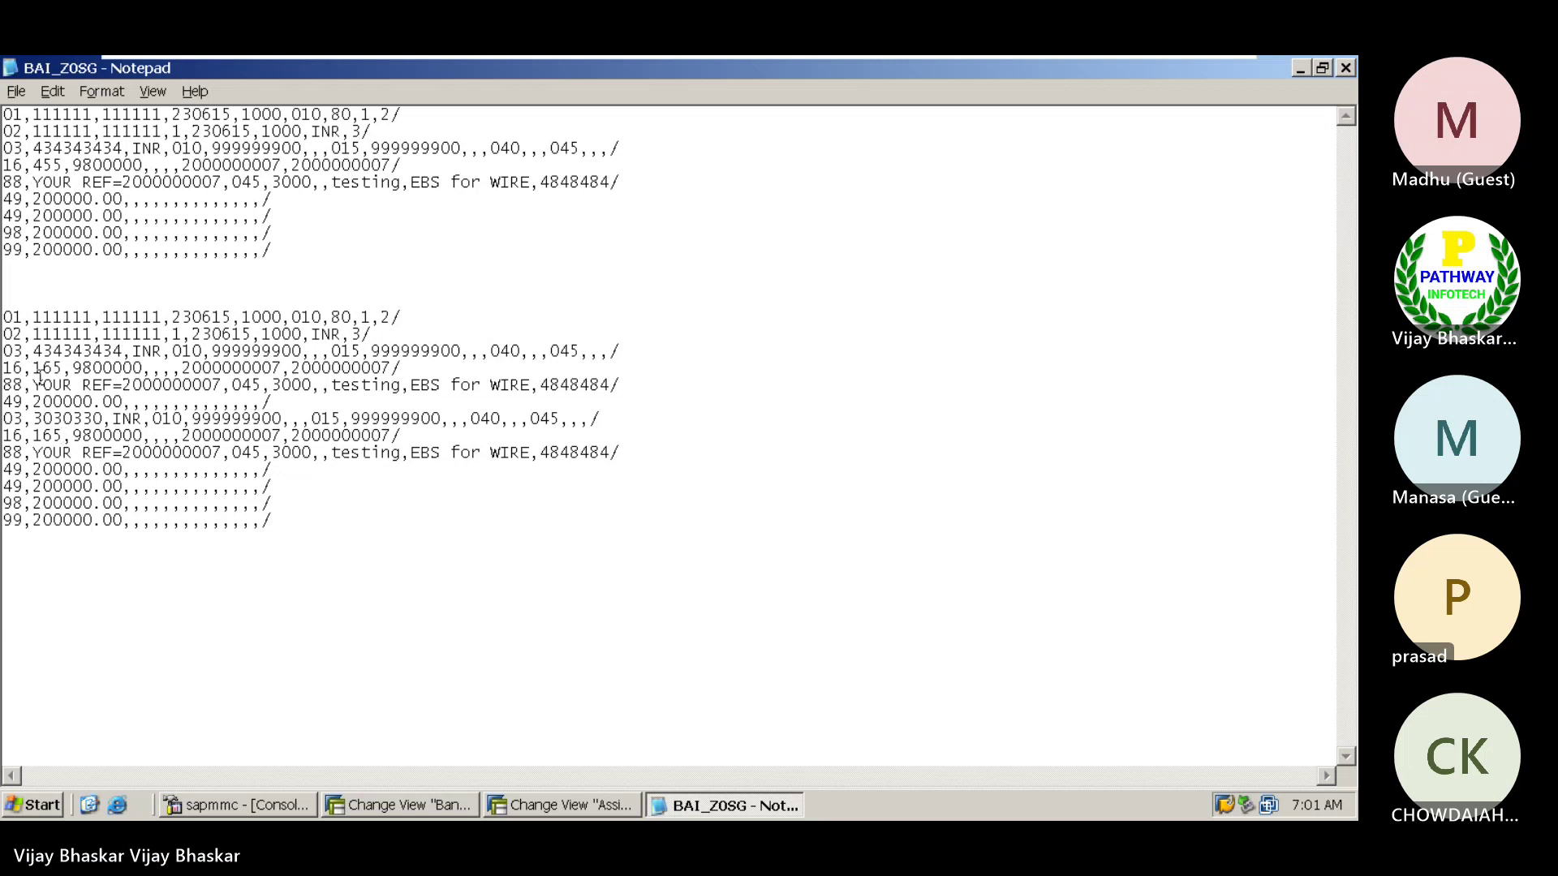
left_click(6, 419)
key("Return")
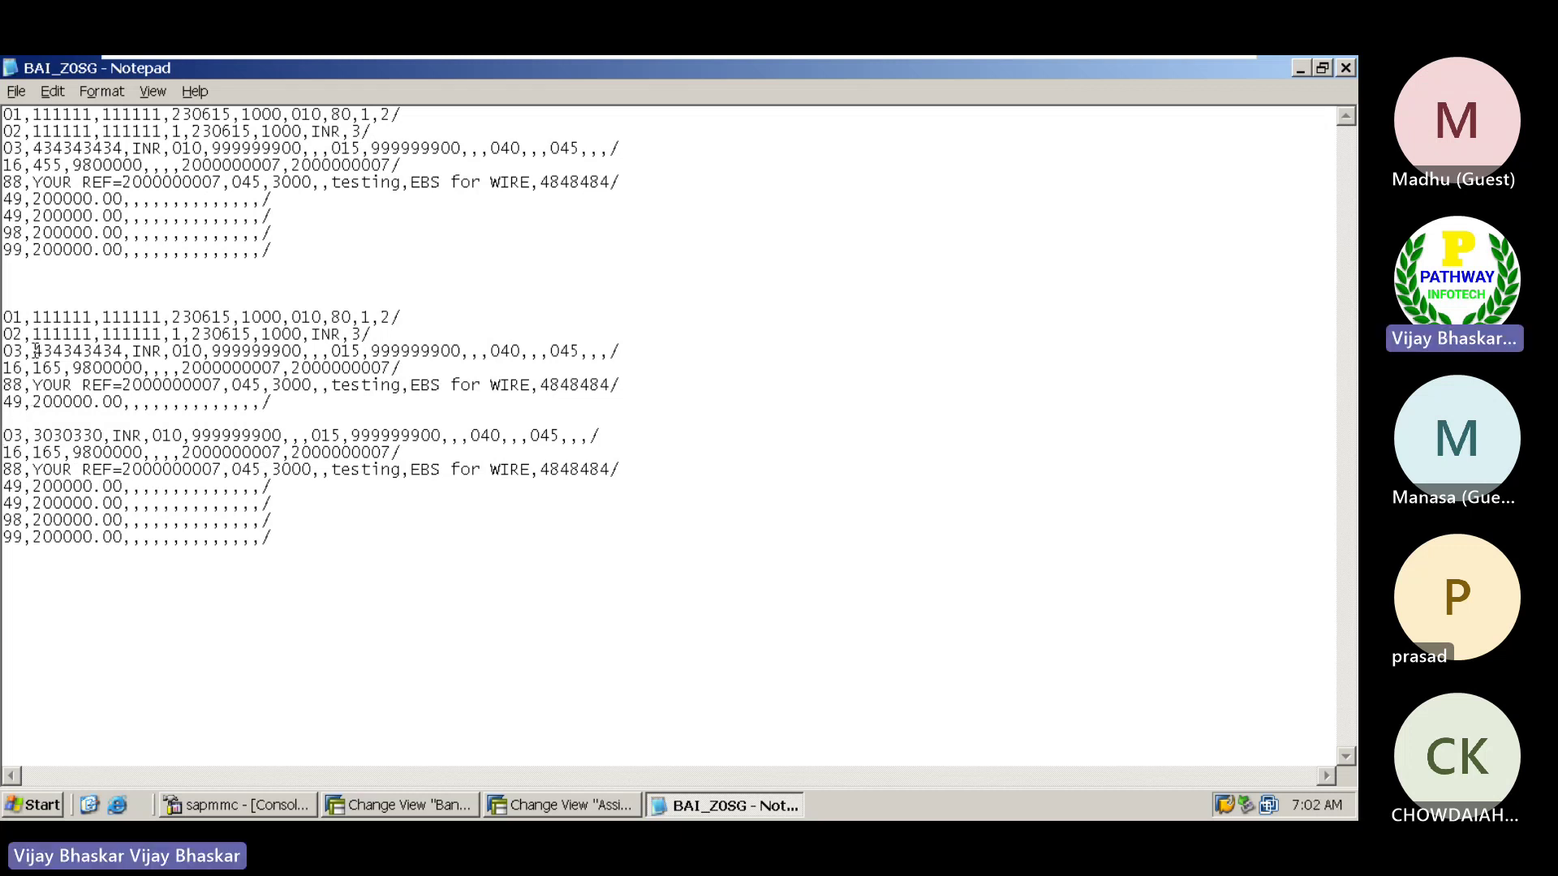
- Copy the account number from the first account block's 03 line and paste it into cell A1267 of the Excel notes
left_click_drag(42, 351, 135, 352)
key("ctrl+c")
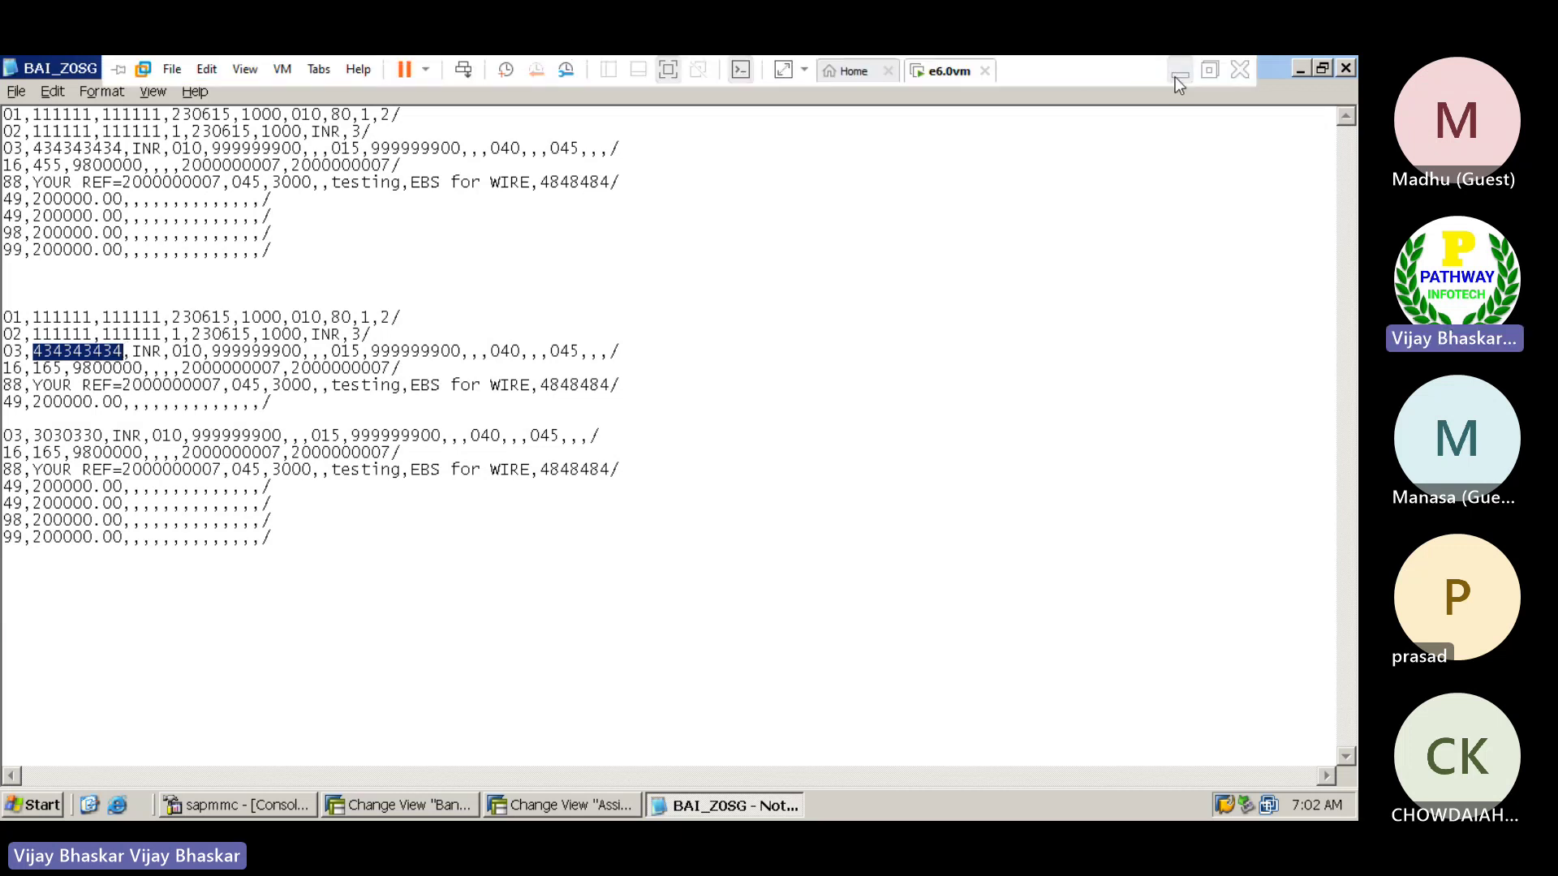
left_click(1178, 76)
left_click(160, 582)
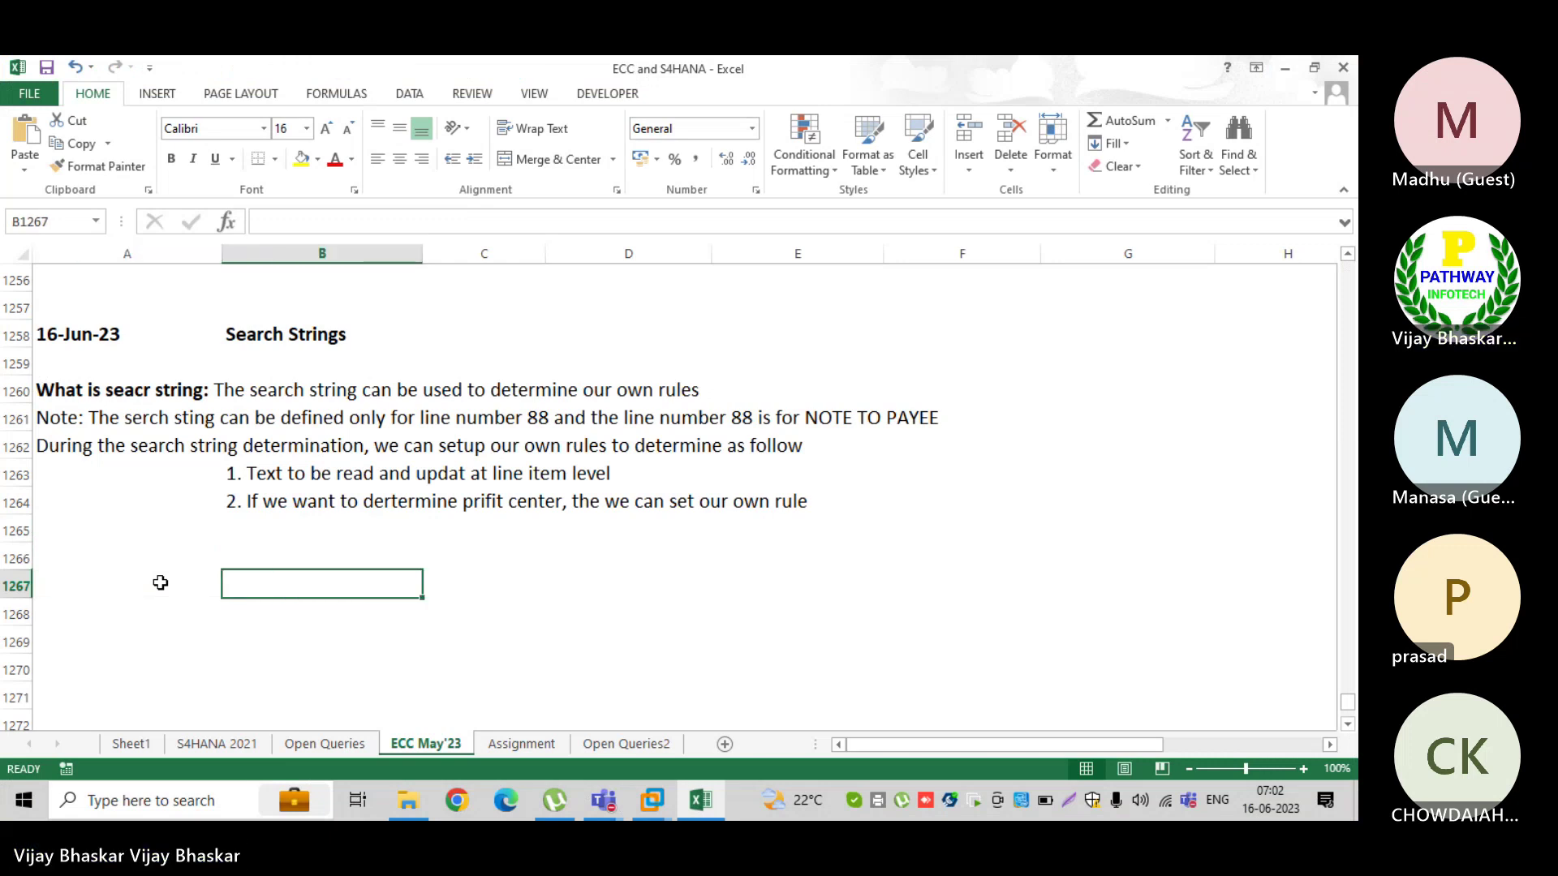
key("ctrl+v")
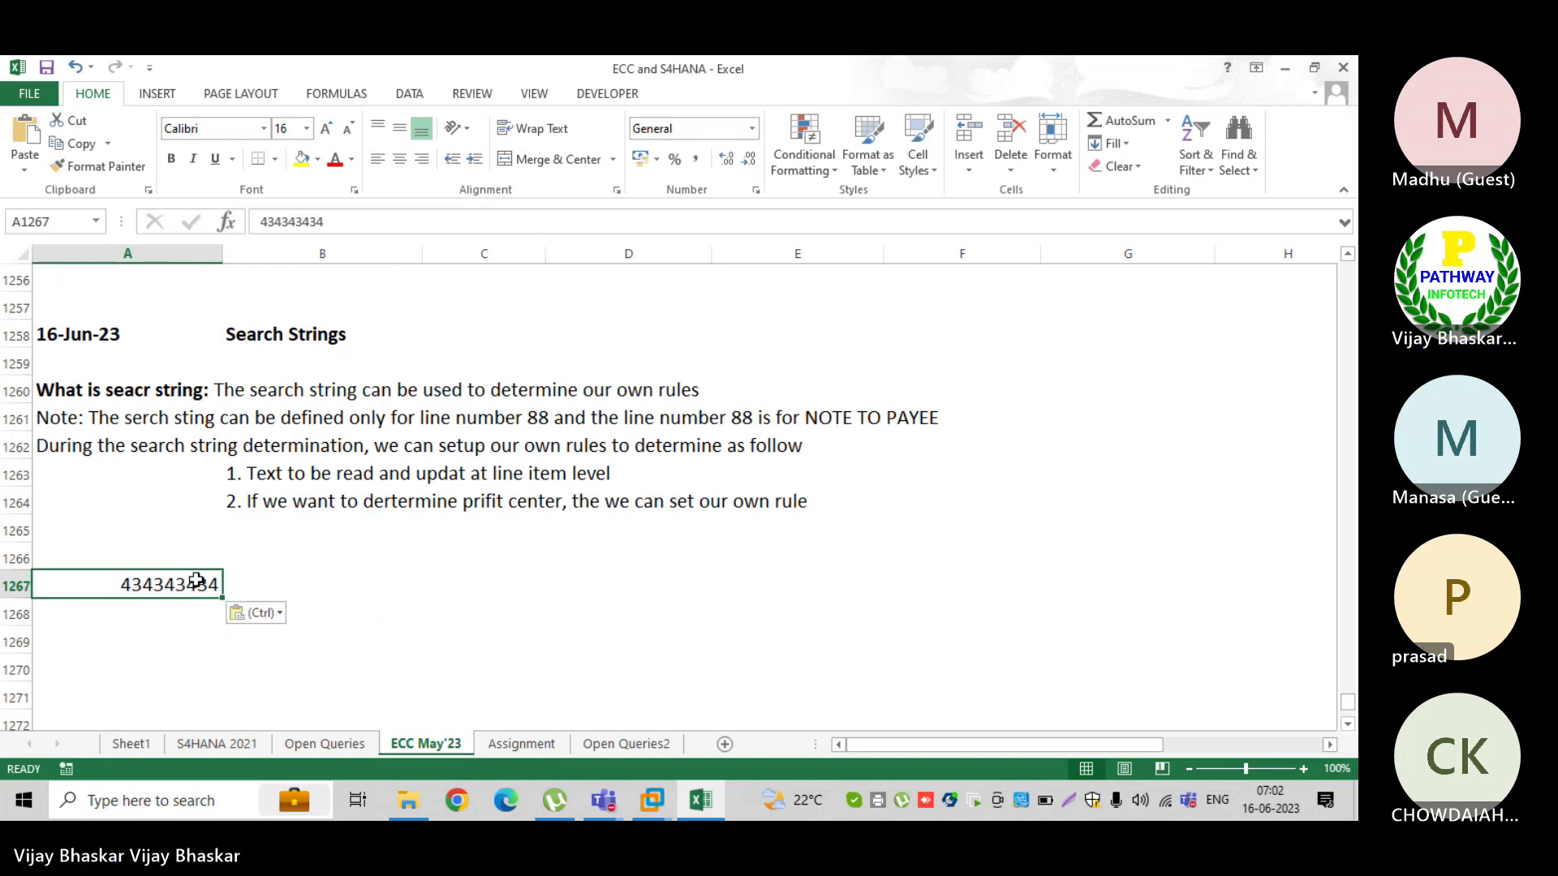
- Label the pasted account number in cell A1267 by putting "Bank Account - " in front of it
double_click(108, 591)
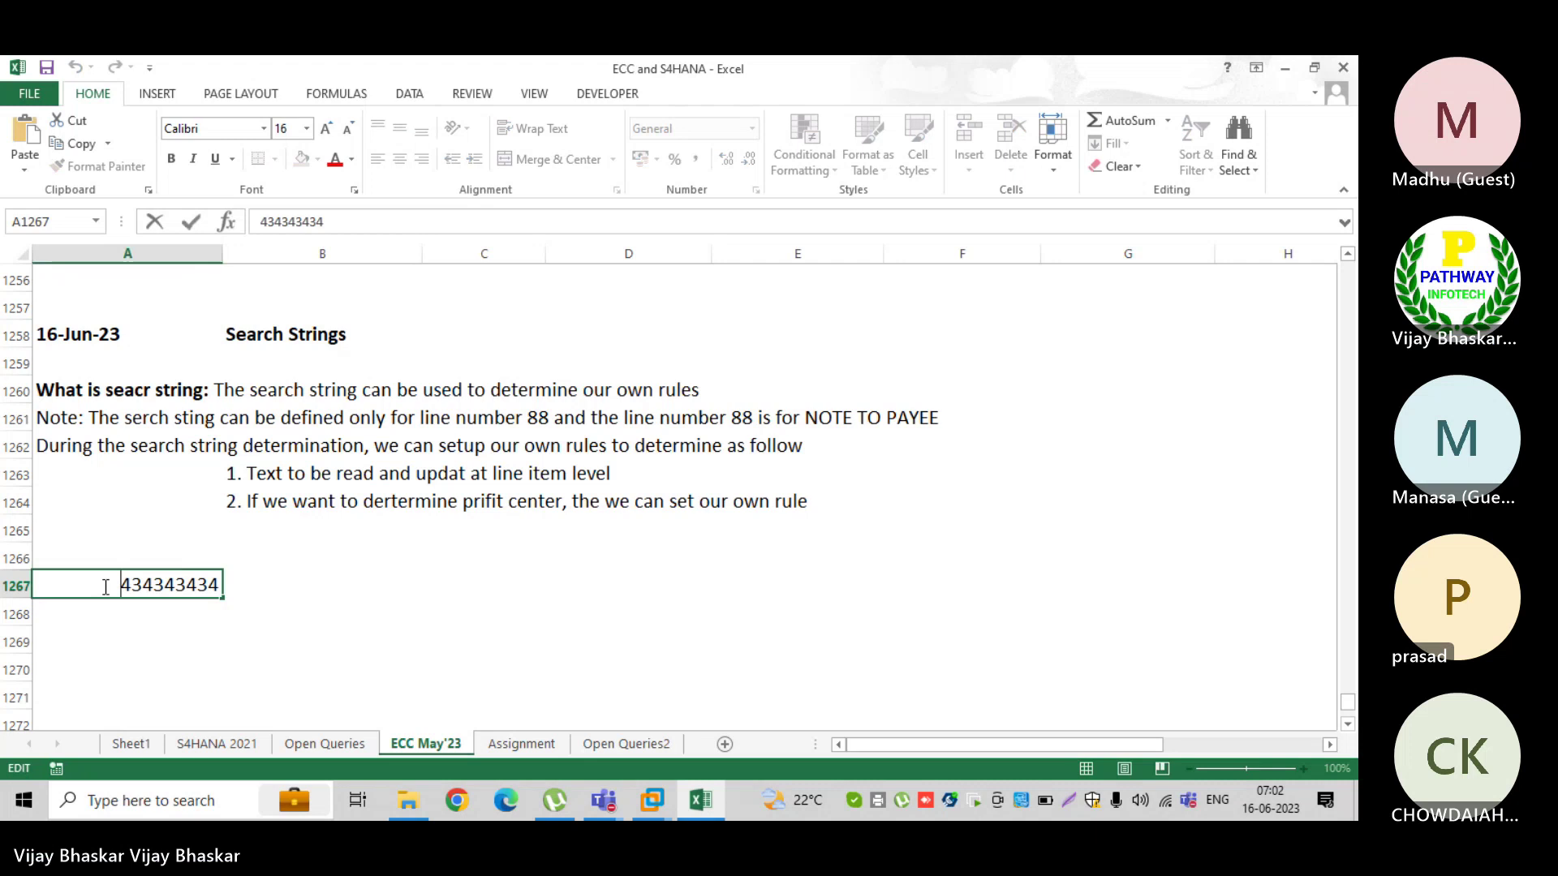
type("Bank Account")
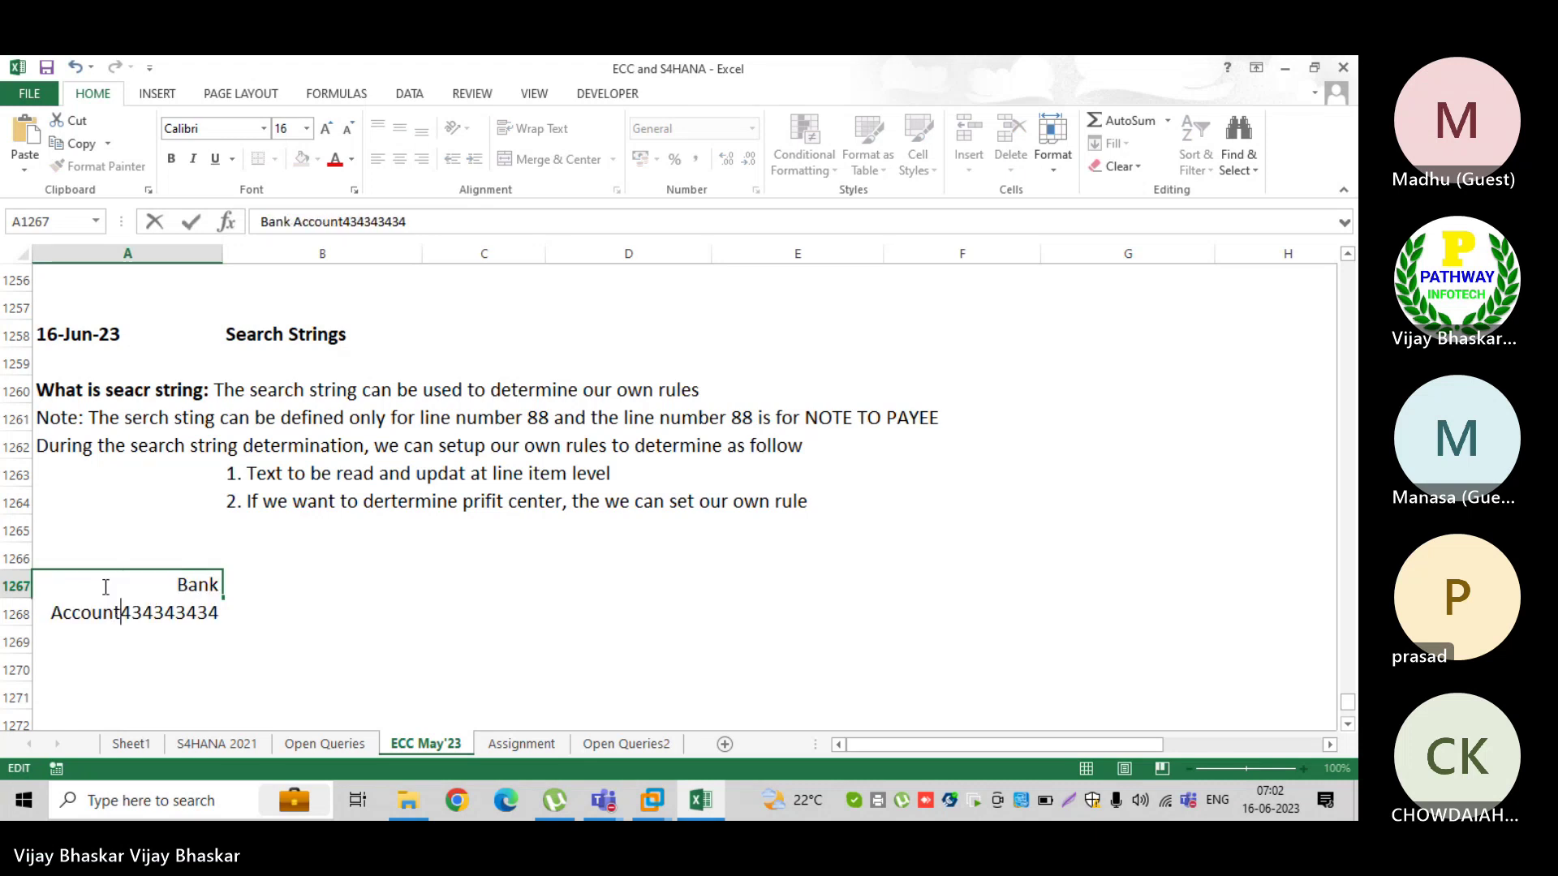
key("Return")
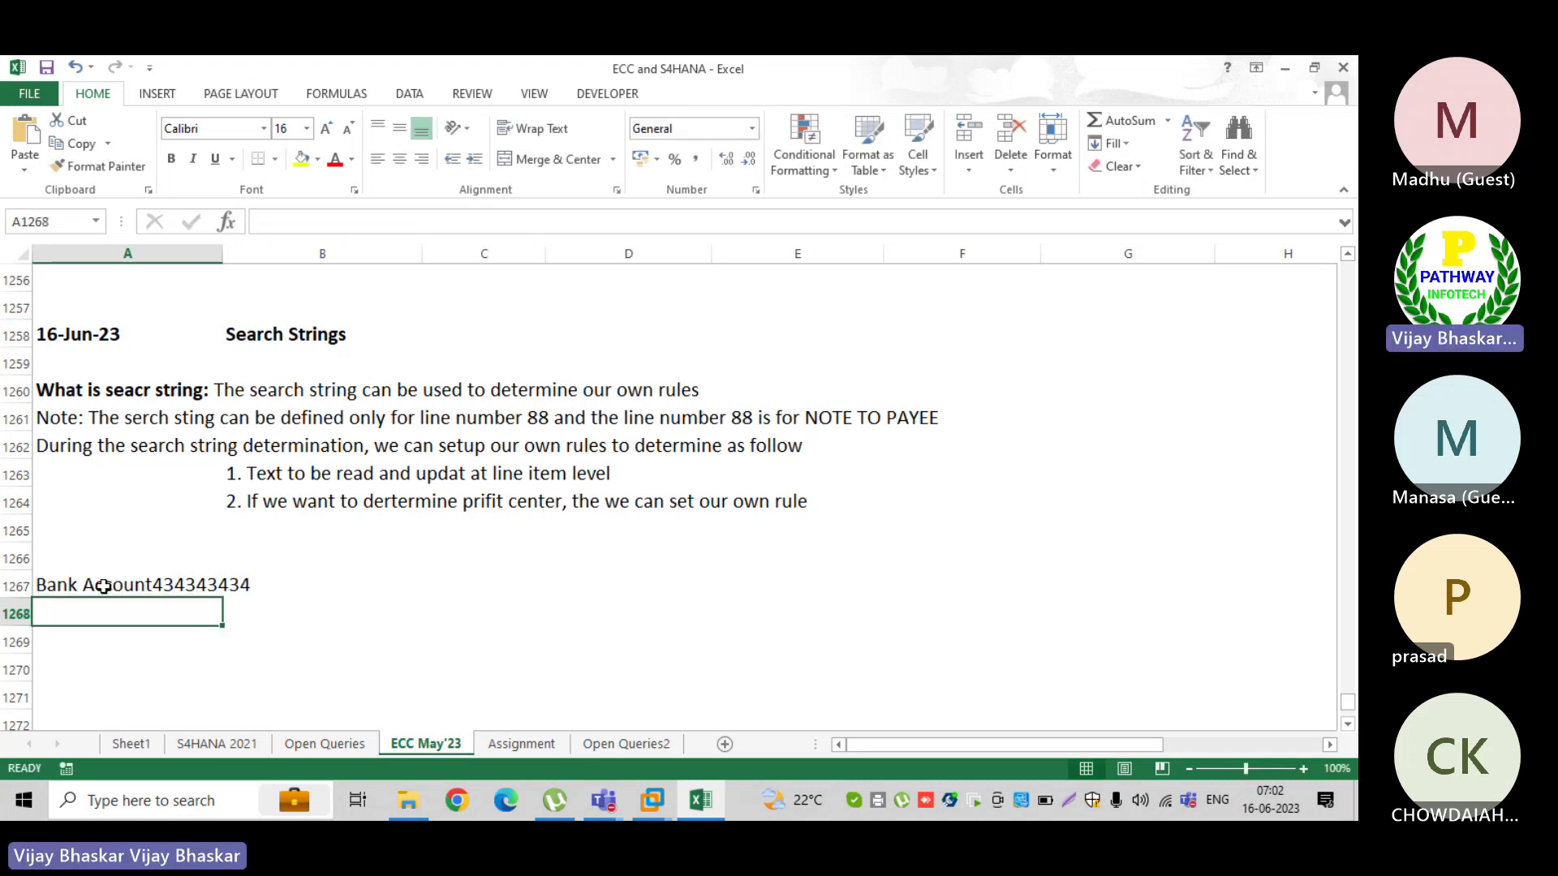
left_click(150, 584)
double_click(149, 584)
type("-")
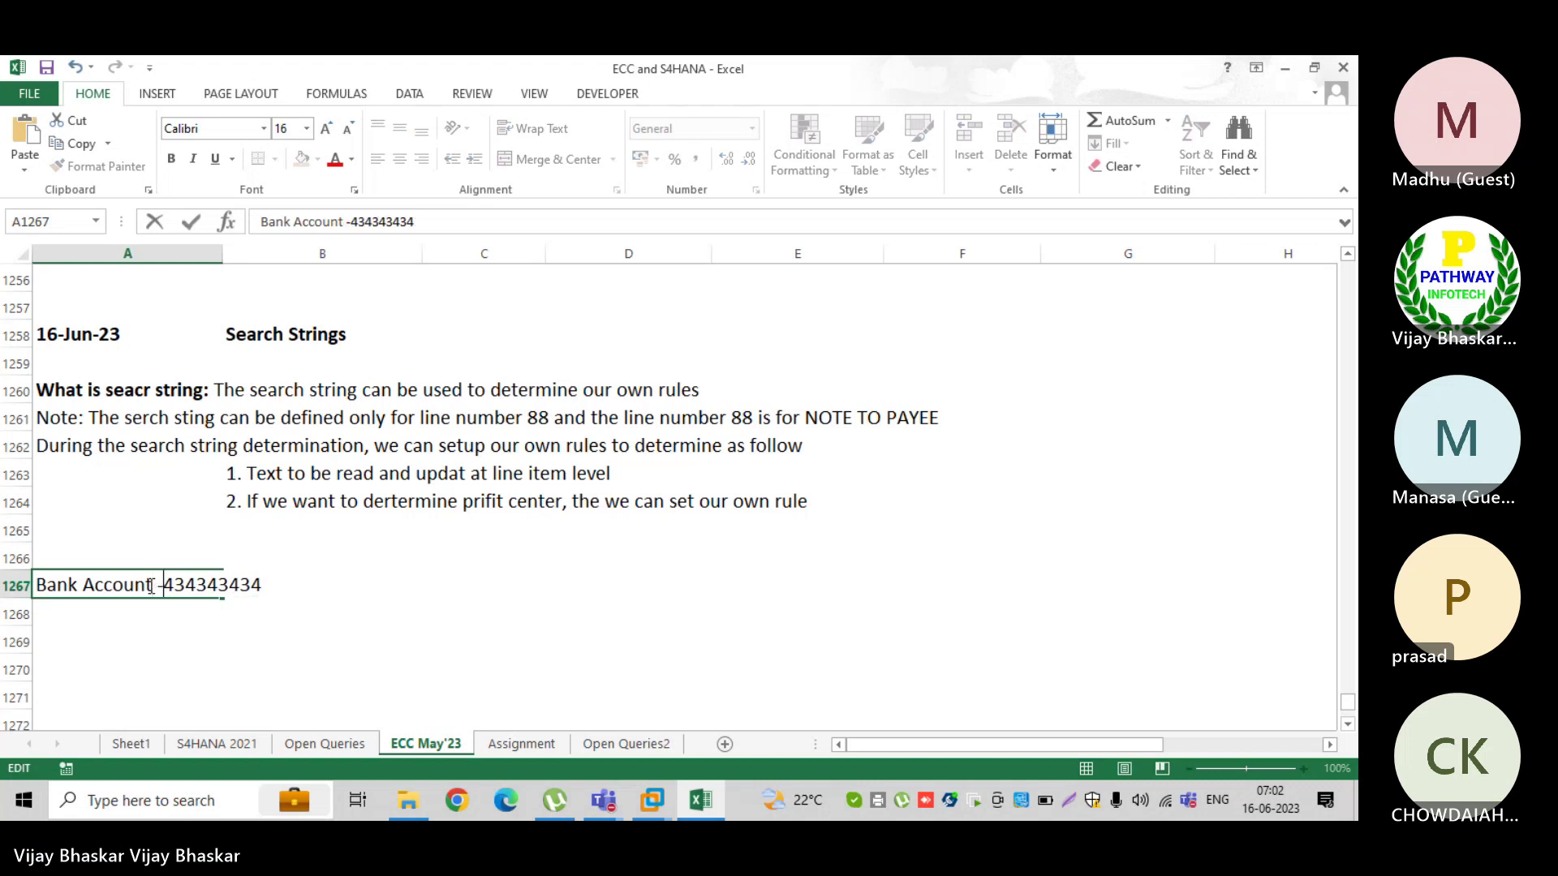
key("Tab")
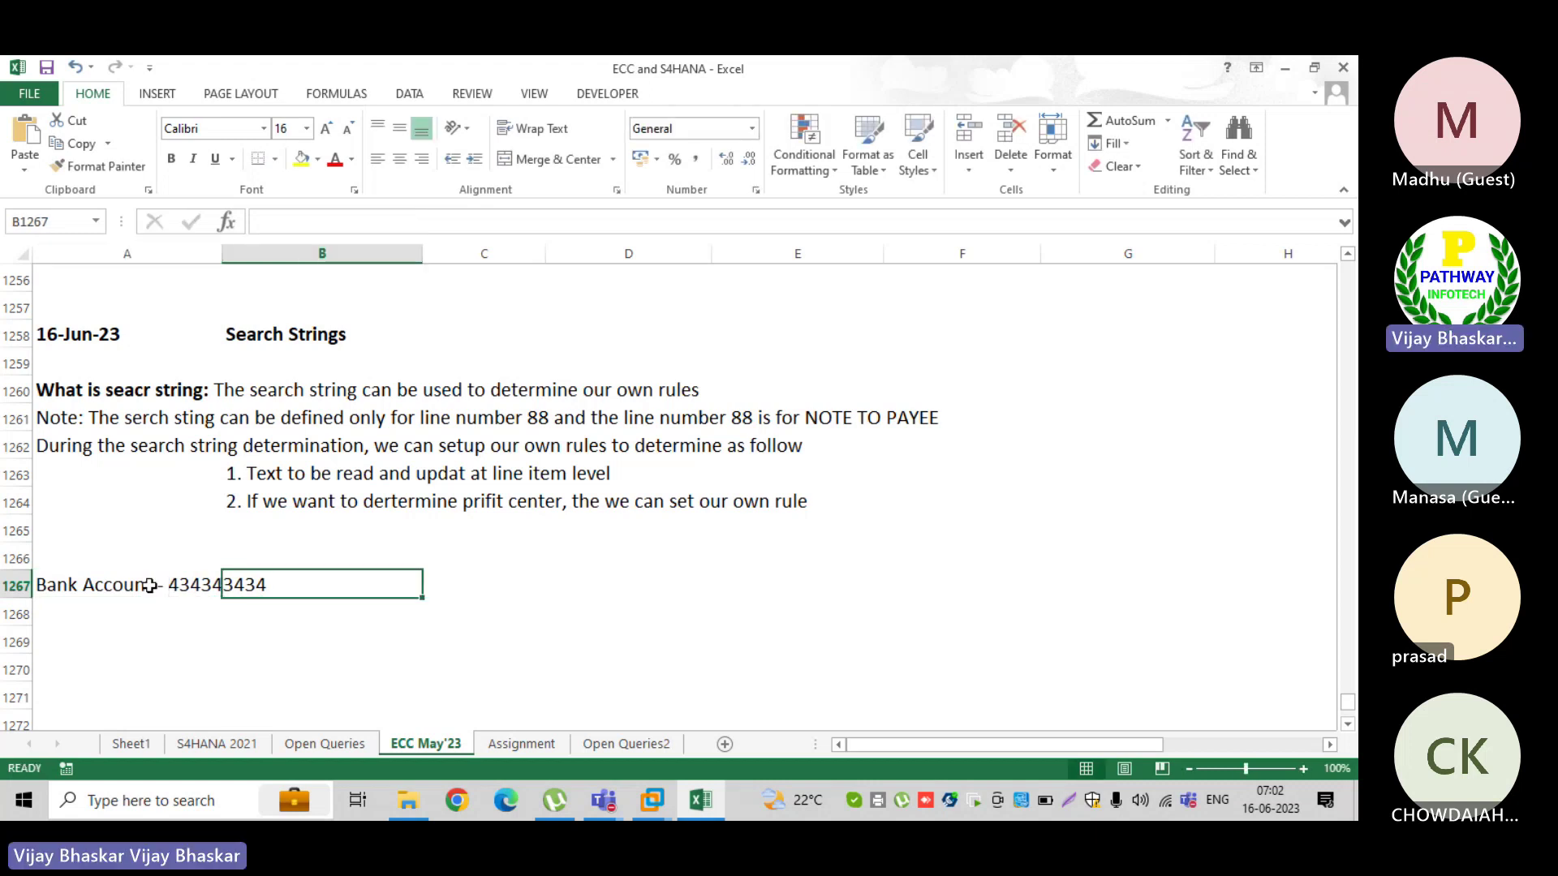
- Copy the labelled bank account entry from cell A1267 into cell E1267 of the notes
left_click(48, 583)
key("ctrl+c")
key("Right")
key("Right")
key("Right")
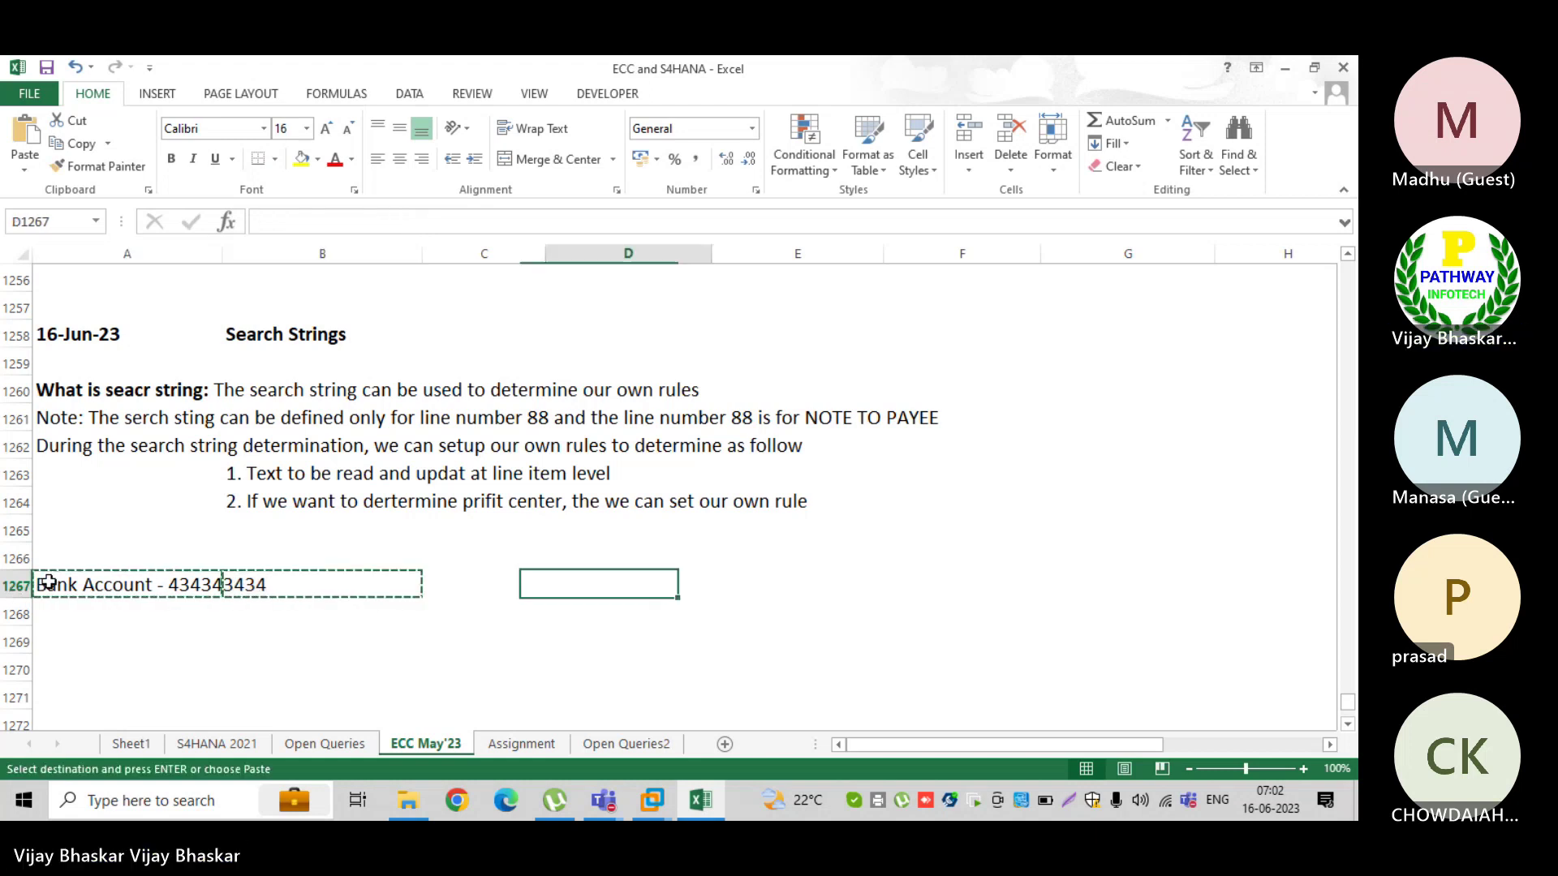
key("Return")
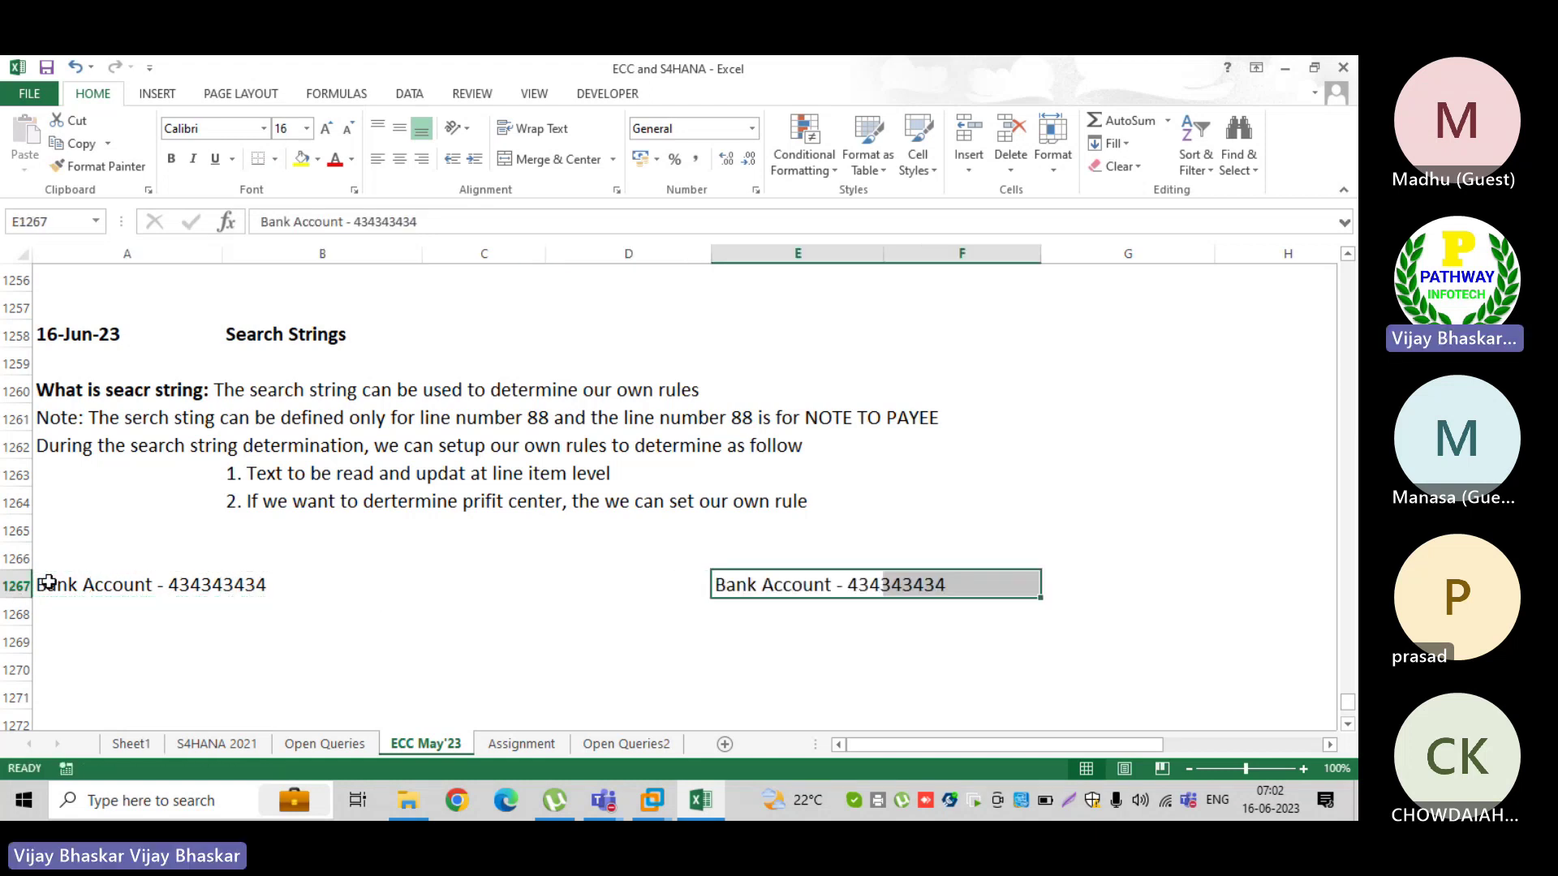
- Copy the account number from the second account block's 03 line in the BAI_Z0SG Notepad file and return to Excel
key("alt+Tab")
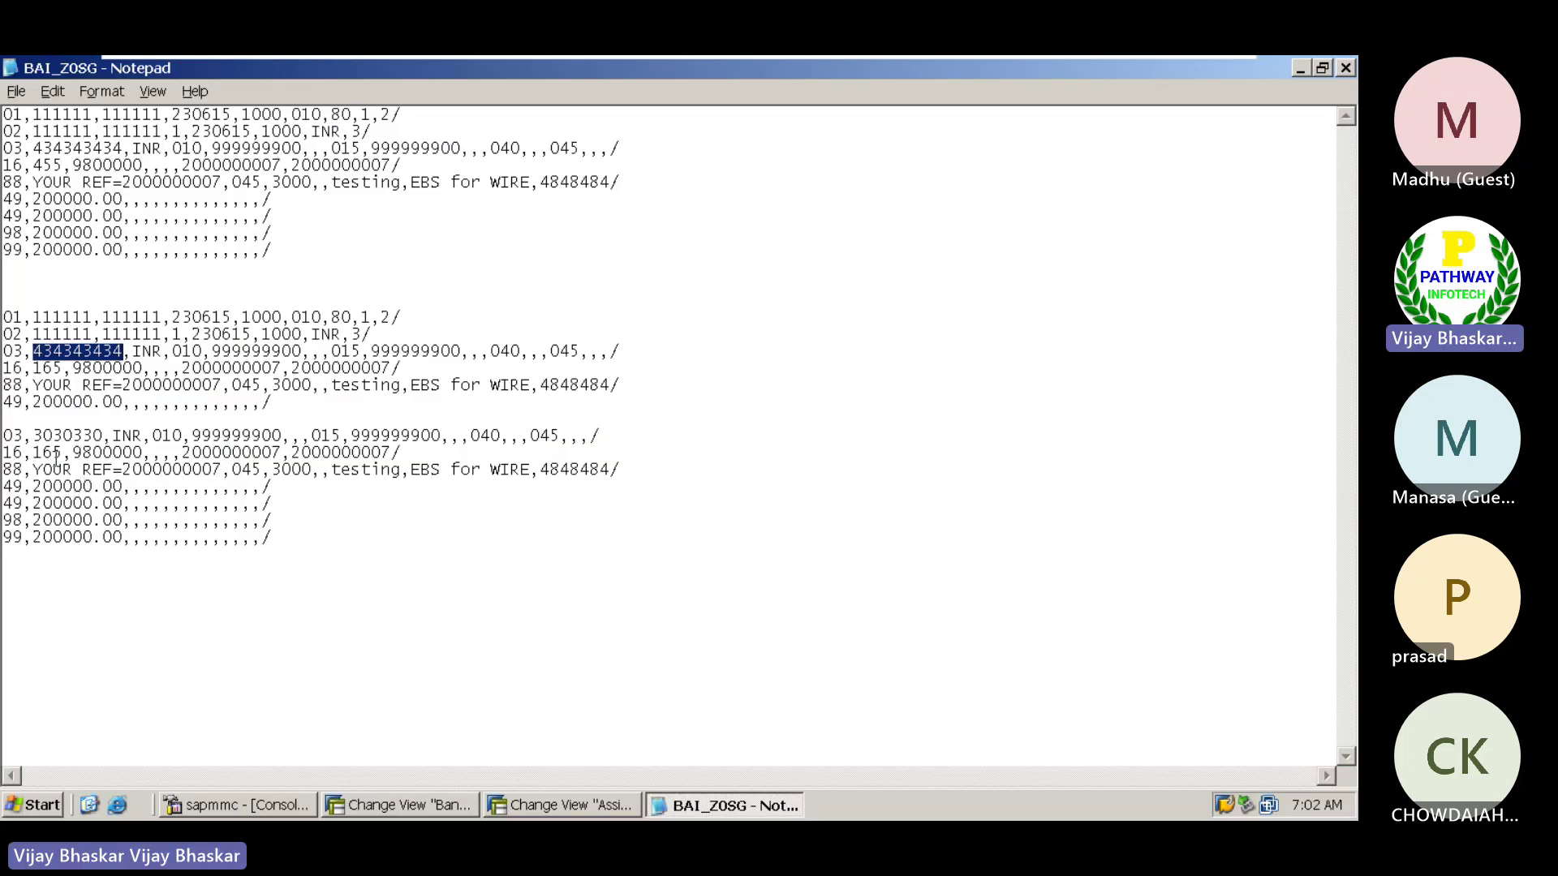
left_click_drag(33, 435, 88, 438)
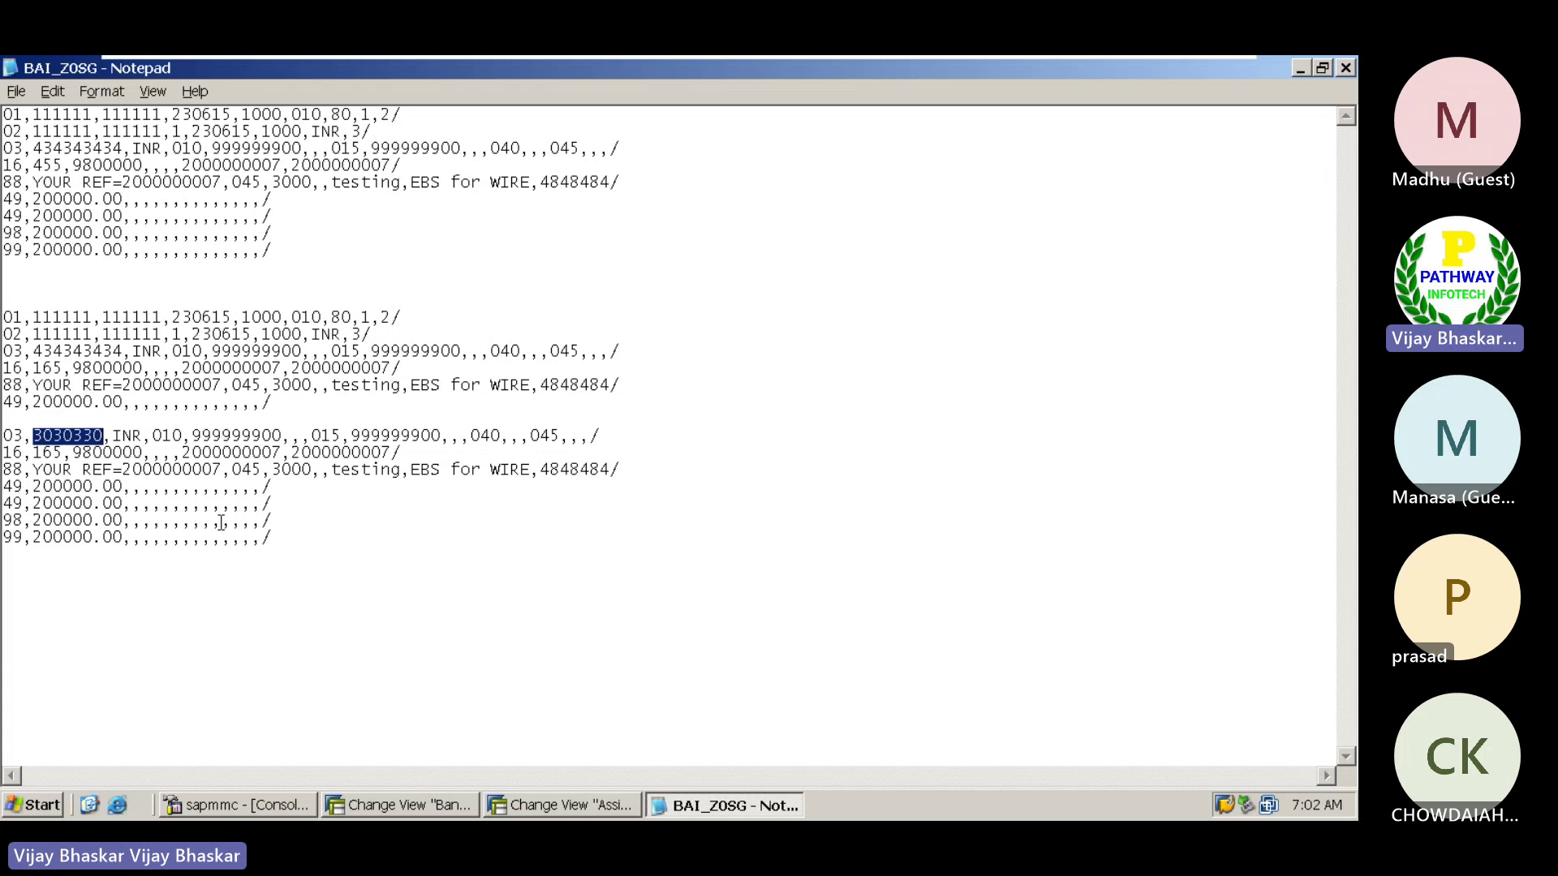
mouse_move(927, 58)
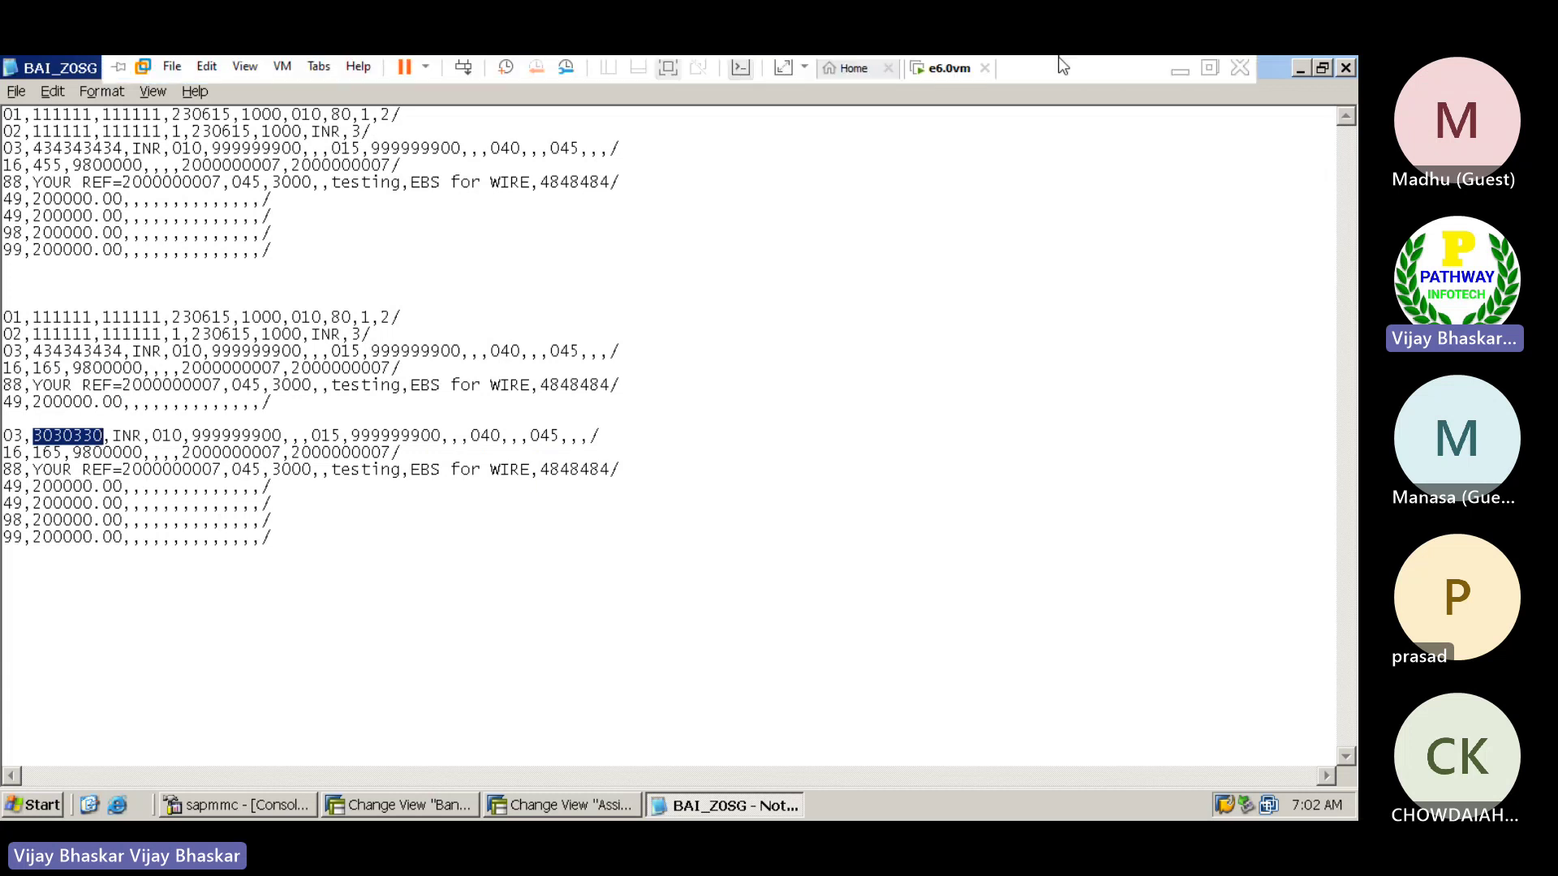
left_click(1180, 74)
- Replace the account number after "Bank Account - " in cell E1267 with the copied second account number
left_click(848, 584)
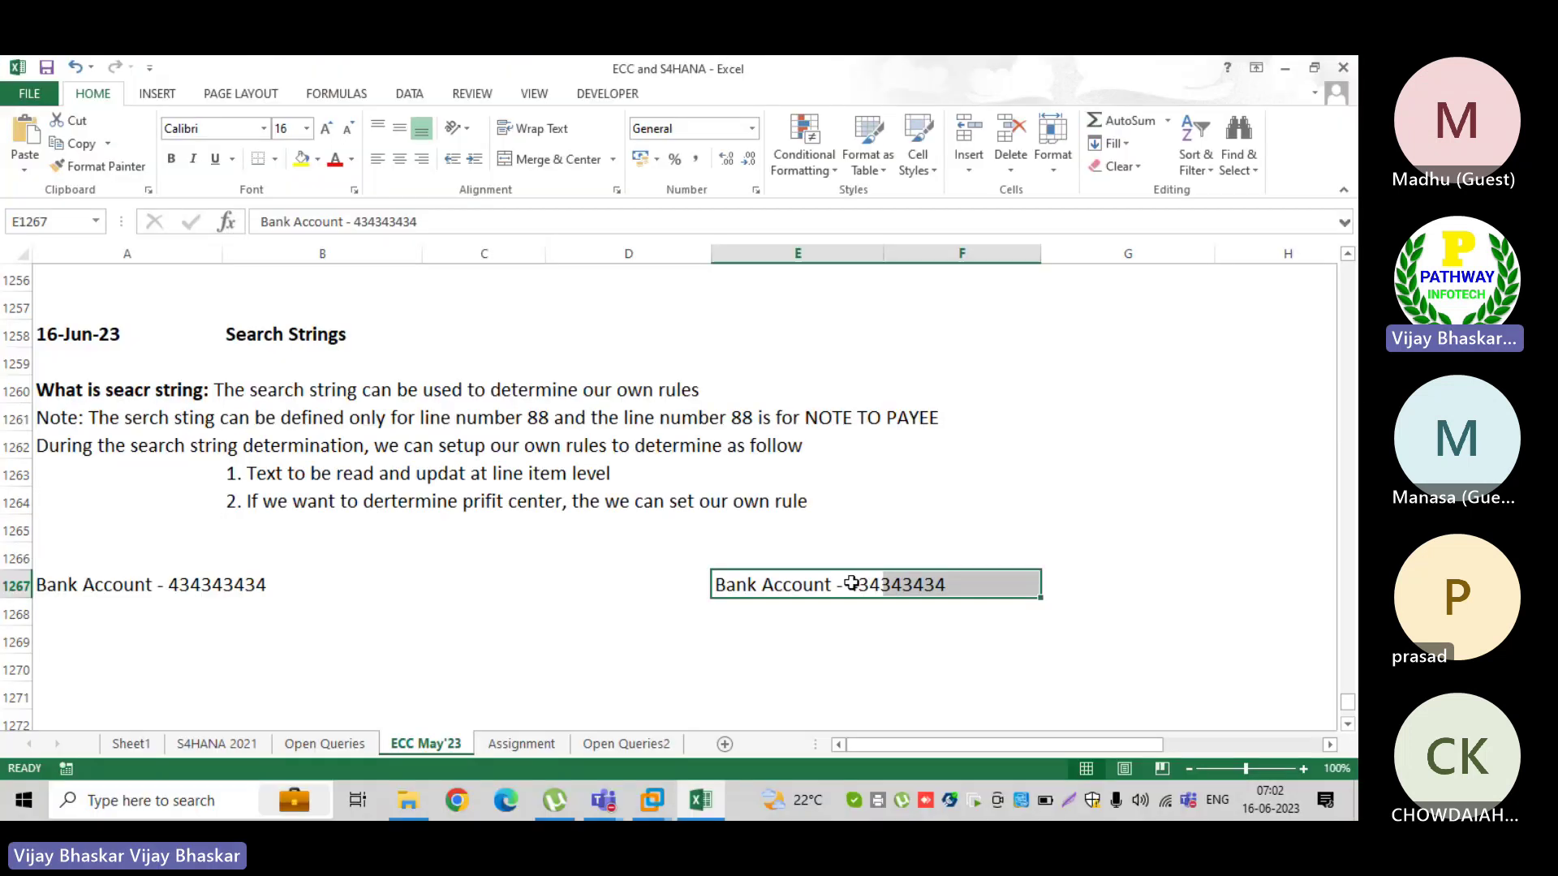
key("Delete")
key("Delete")
key("Delete")
key("Delete")
key("Delete")
key("Delete")
key("Delete")
key("Delete")
key("Delete")
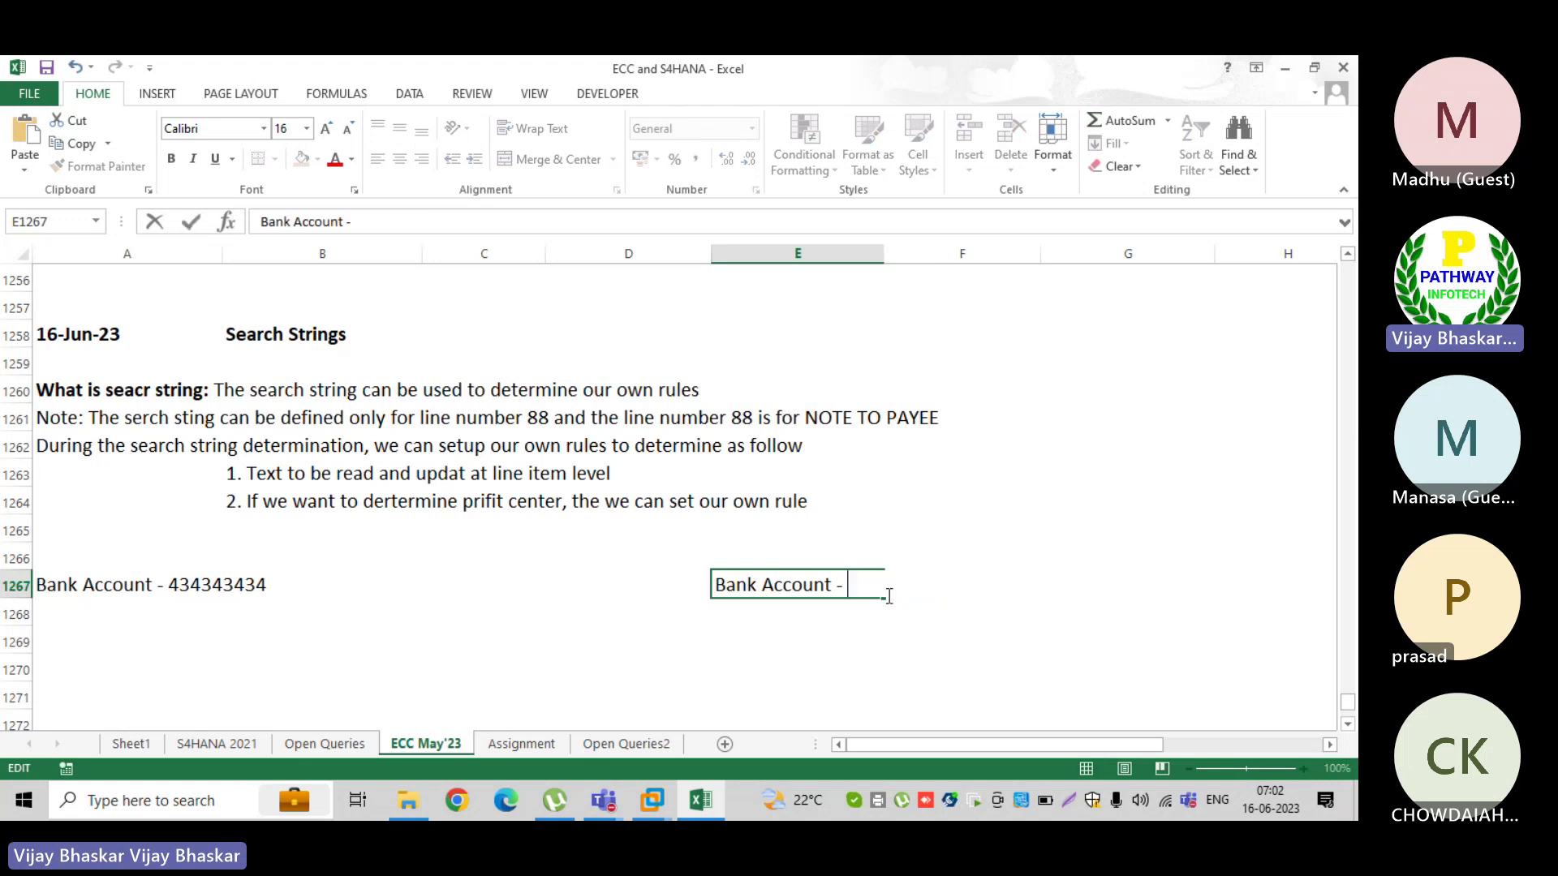
key("ctrl+v")
key("Return")
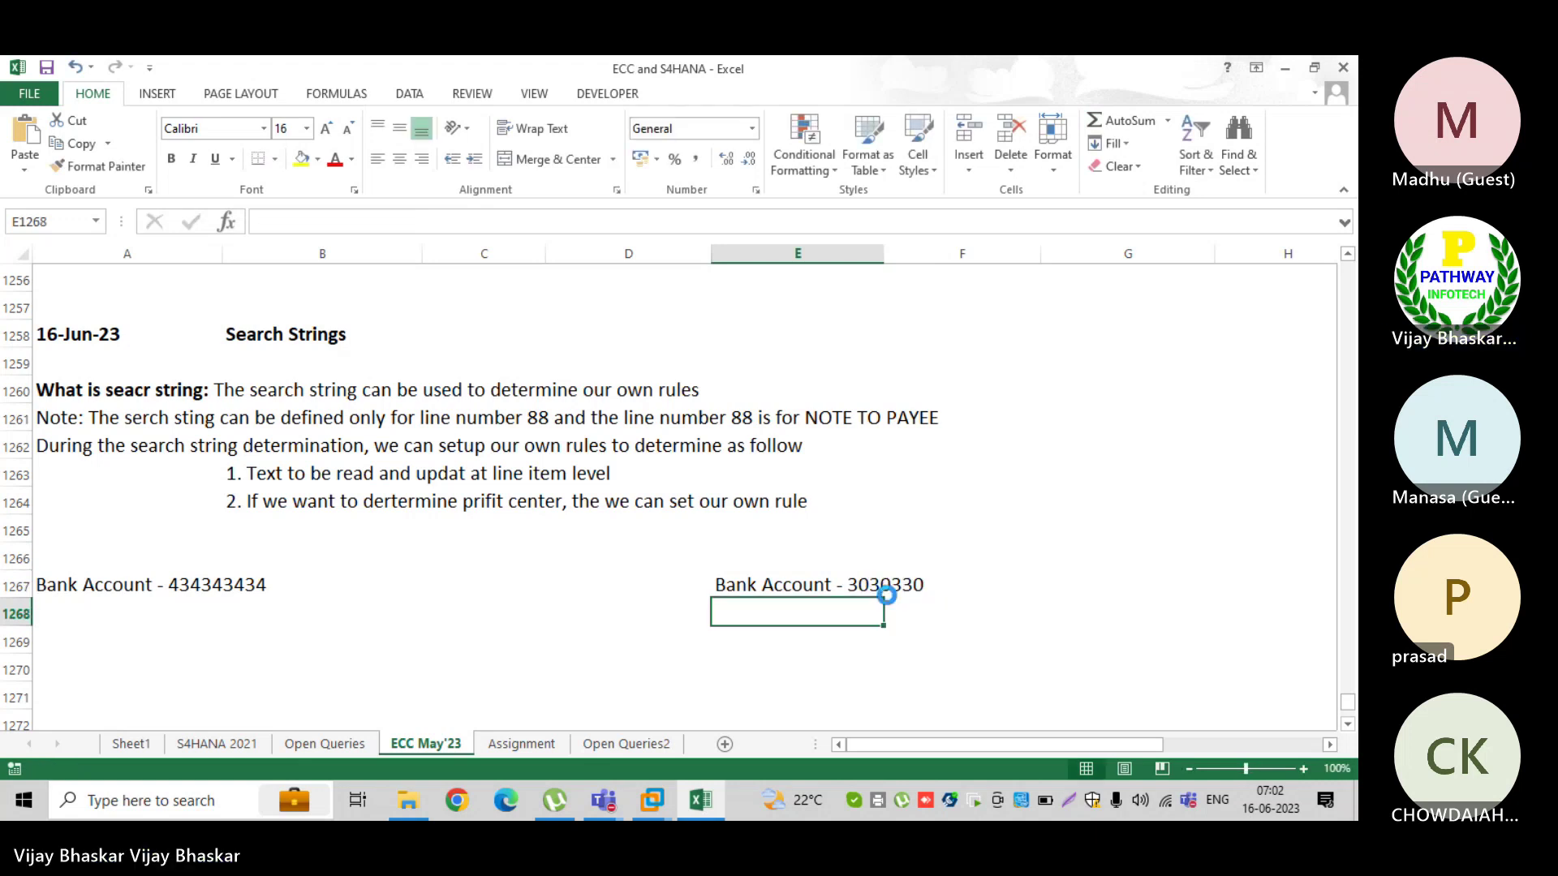
left_click(65, 584)
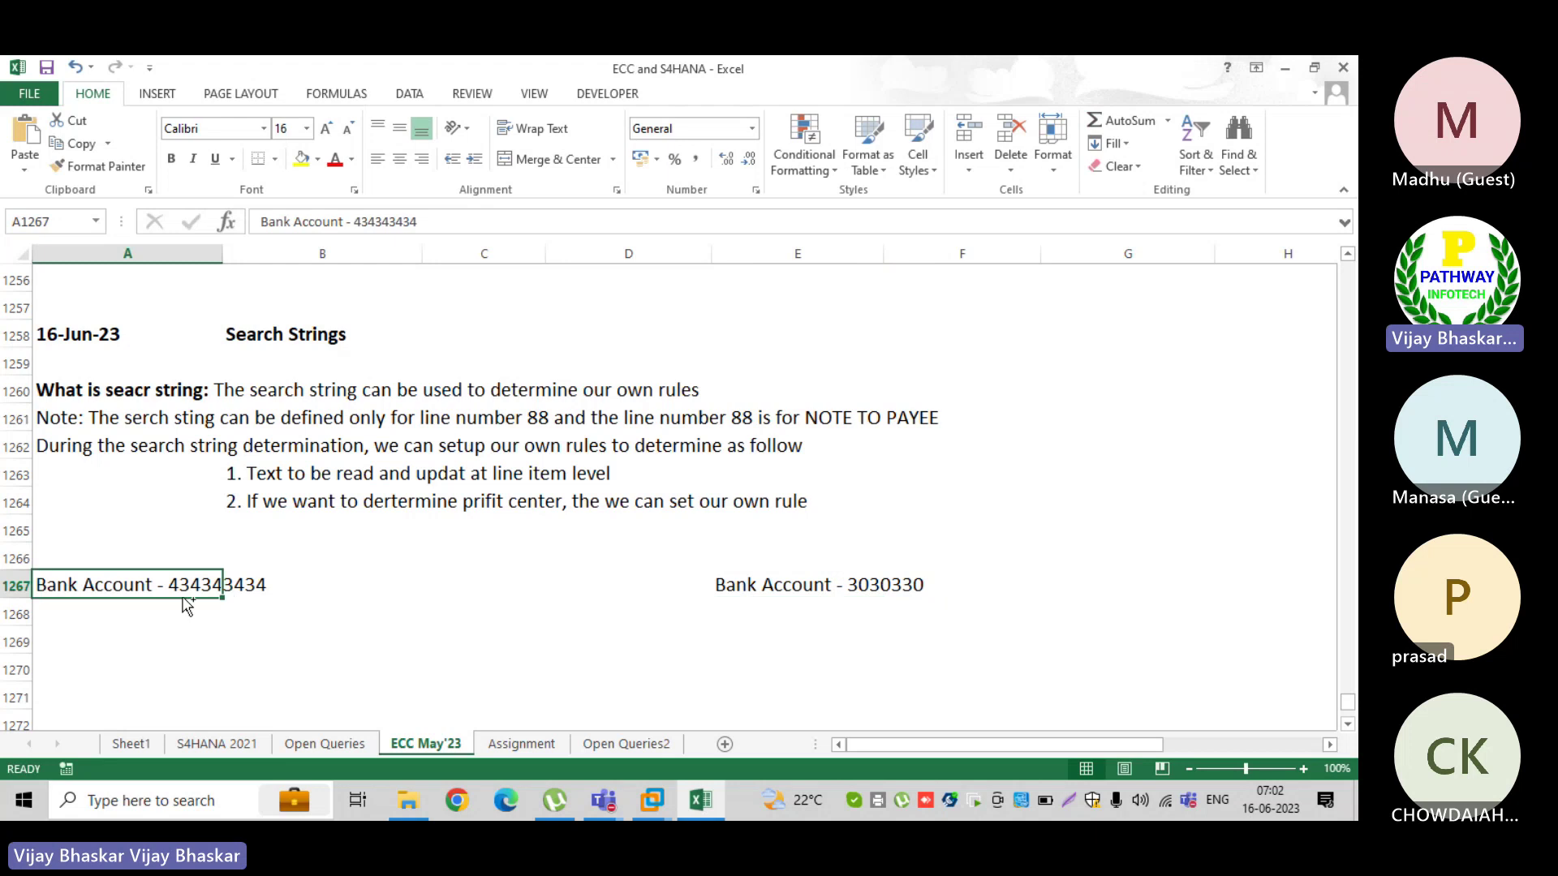
left_click(115, 633)
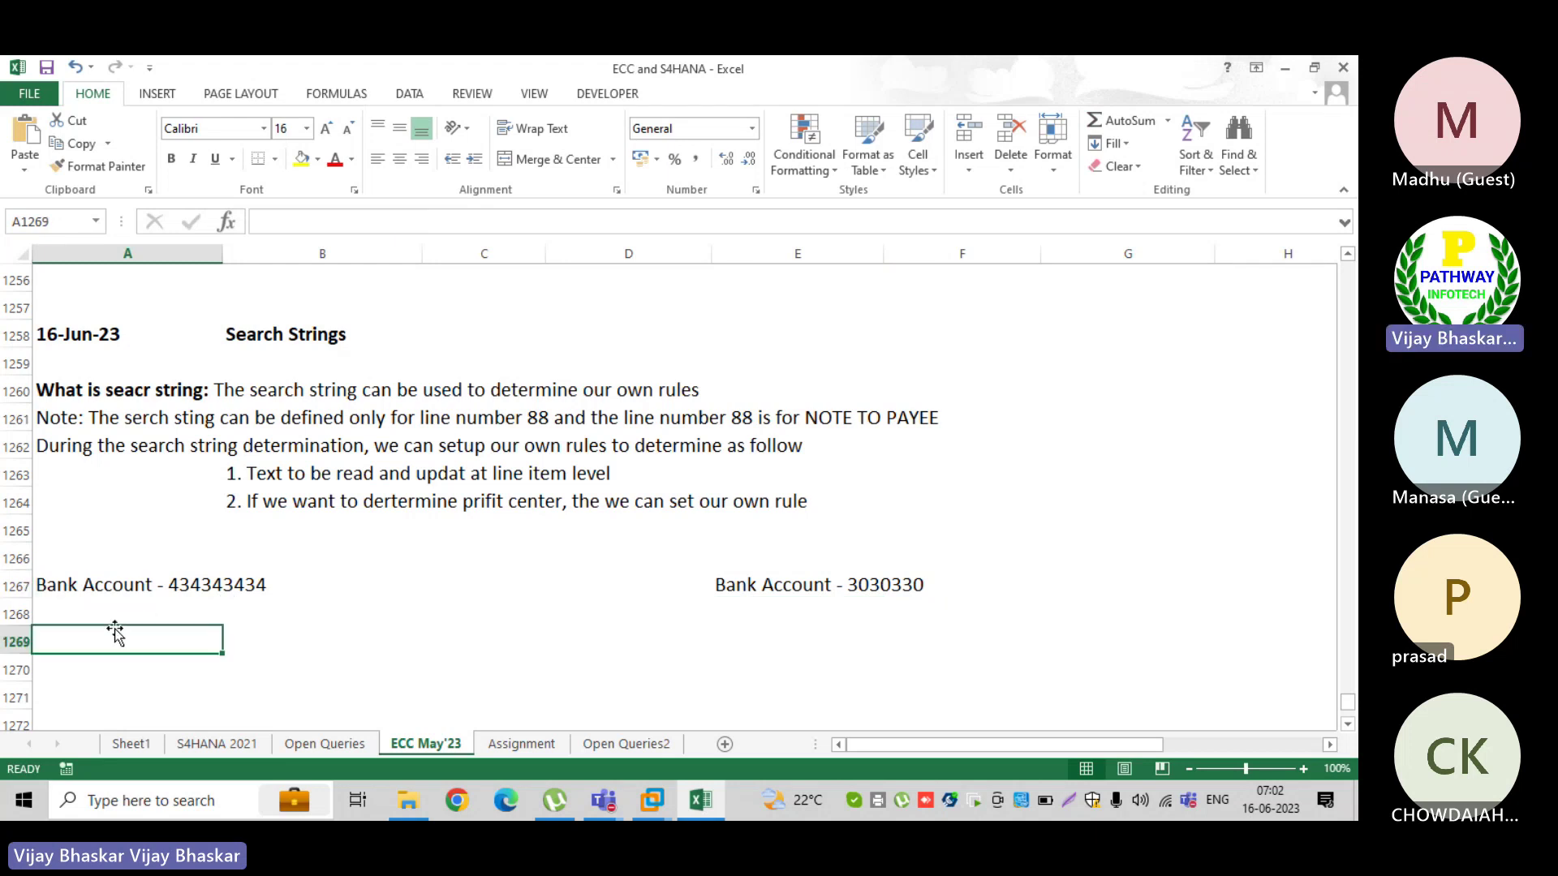
type("The")
key("BackSpace")
key("BackSpace")
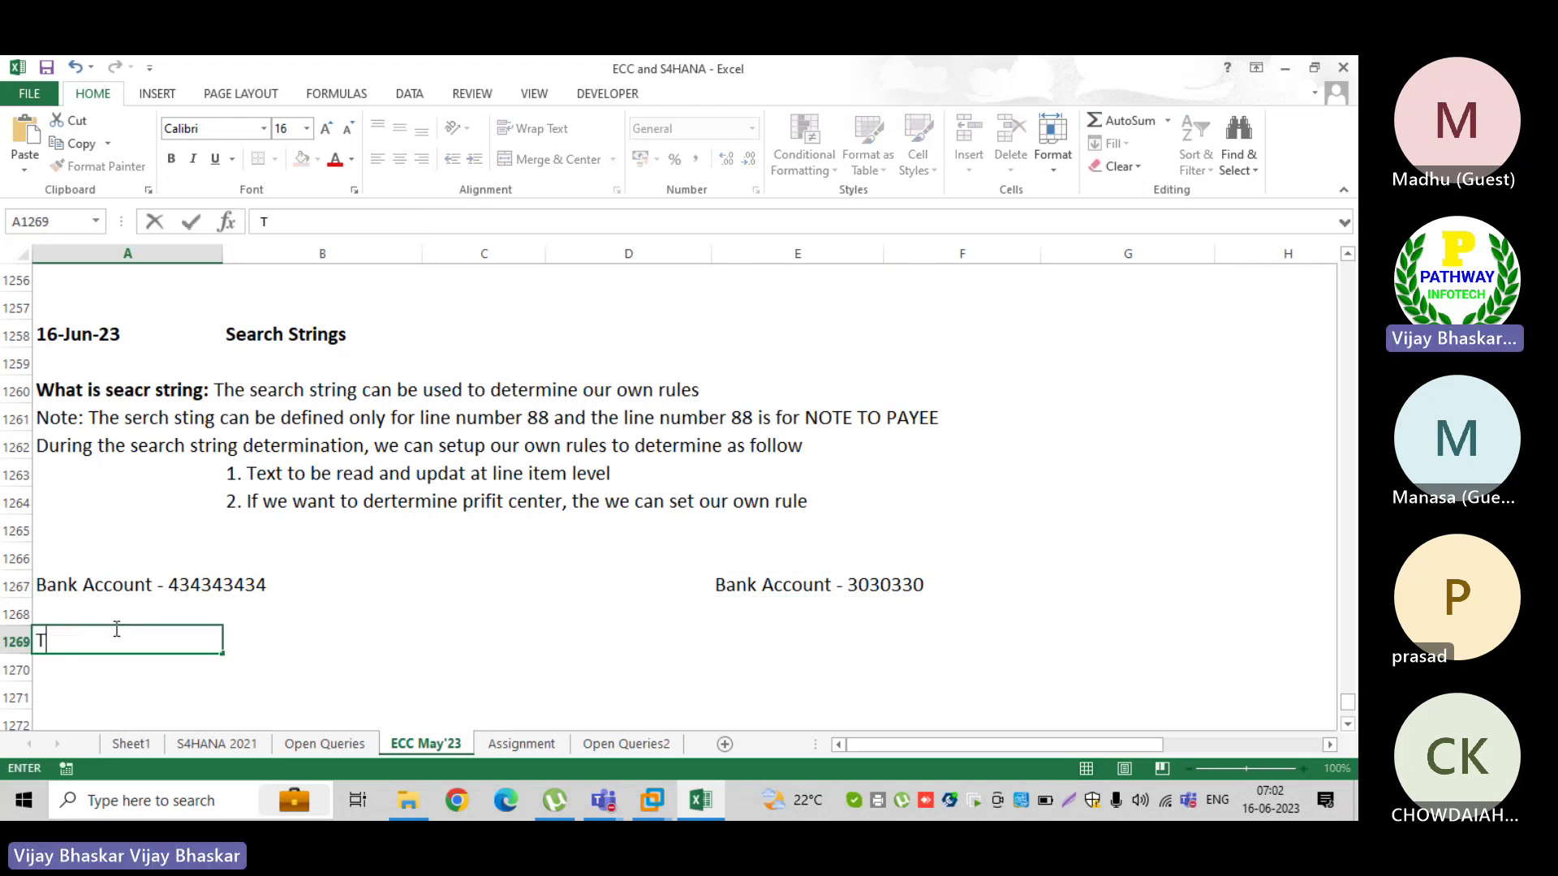
key("BackSpace")
left_click(109, 614)
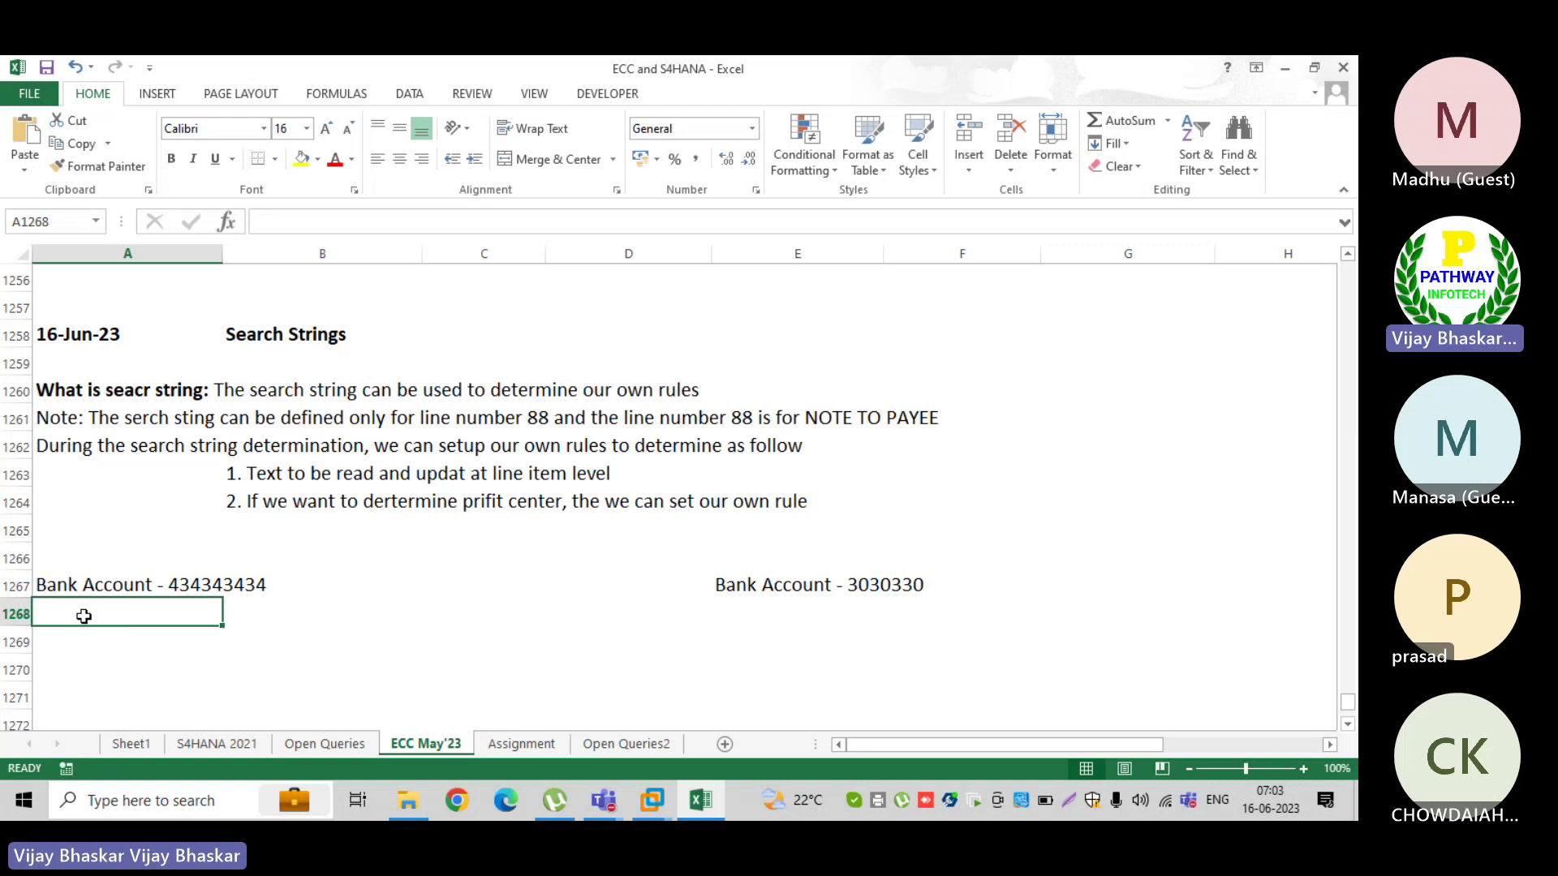
type("Pay")
key("BackSpace")
key("BackSpace")
key("BackSpace")
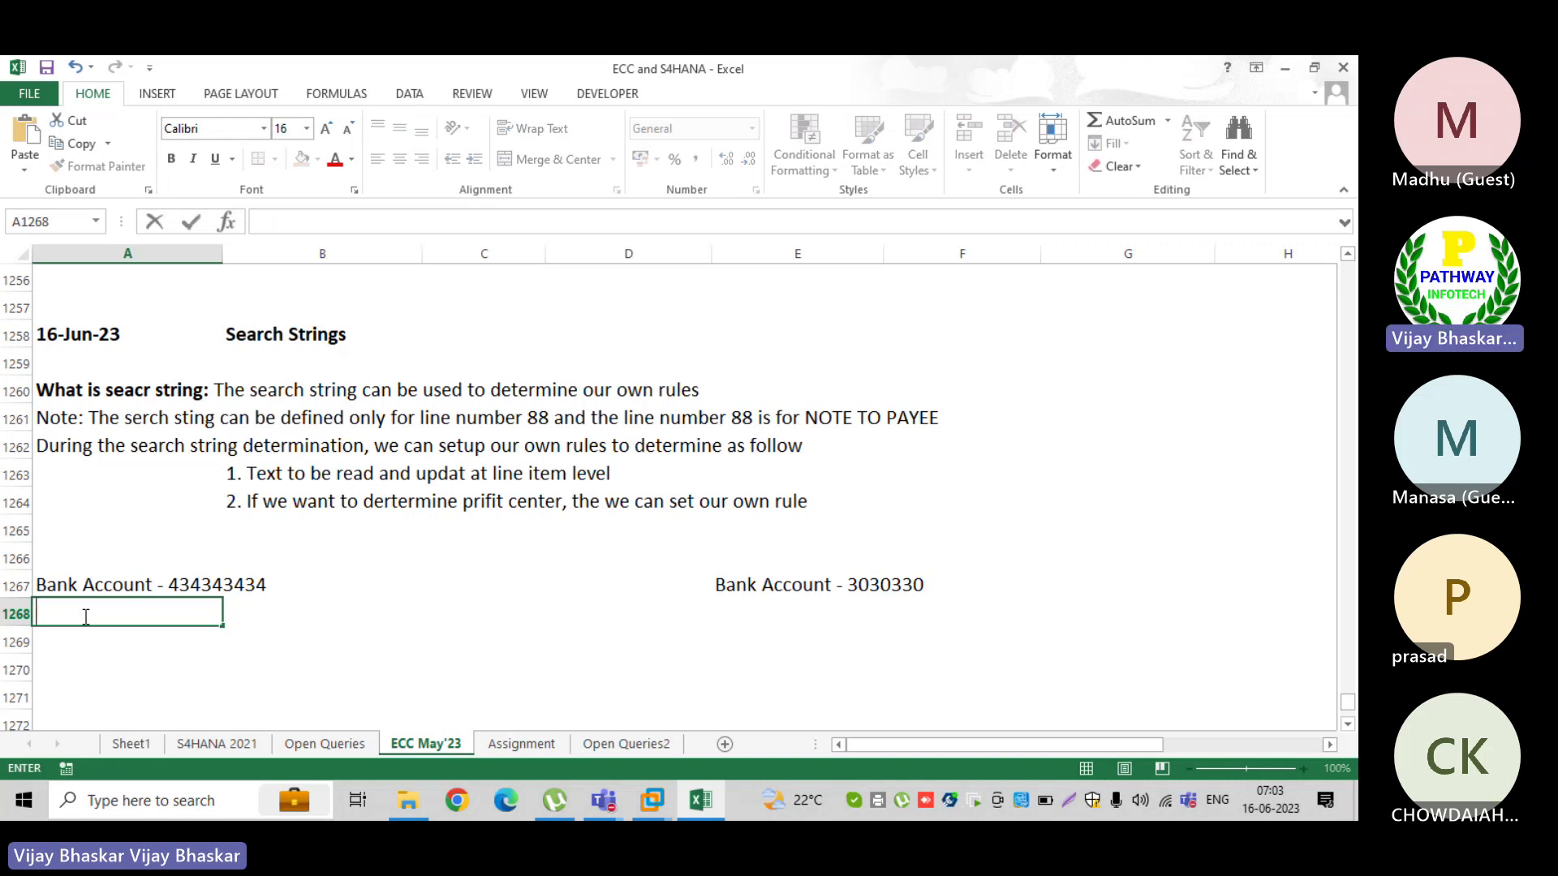
- Enter "AT the time of making payment to vendors, the following GL accounts to be Dr/Cr" in cell A1268
type("AT the ")
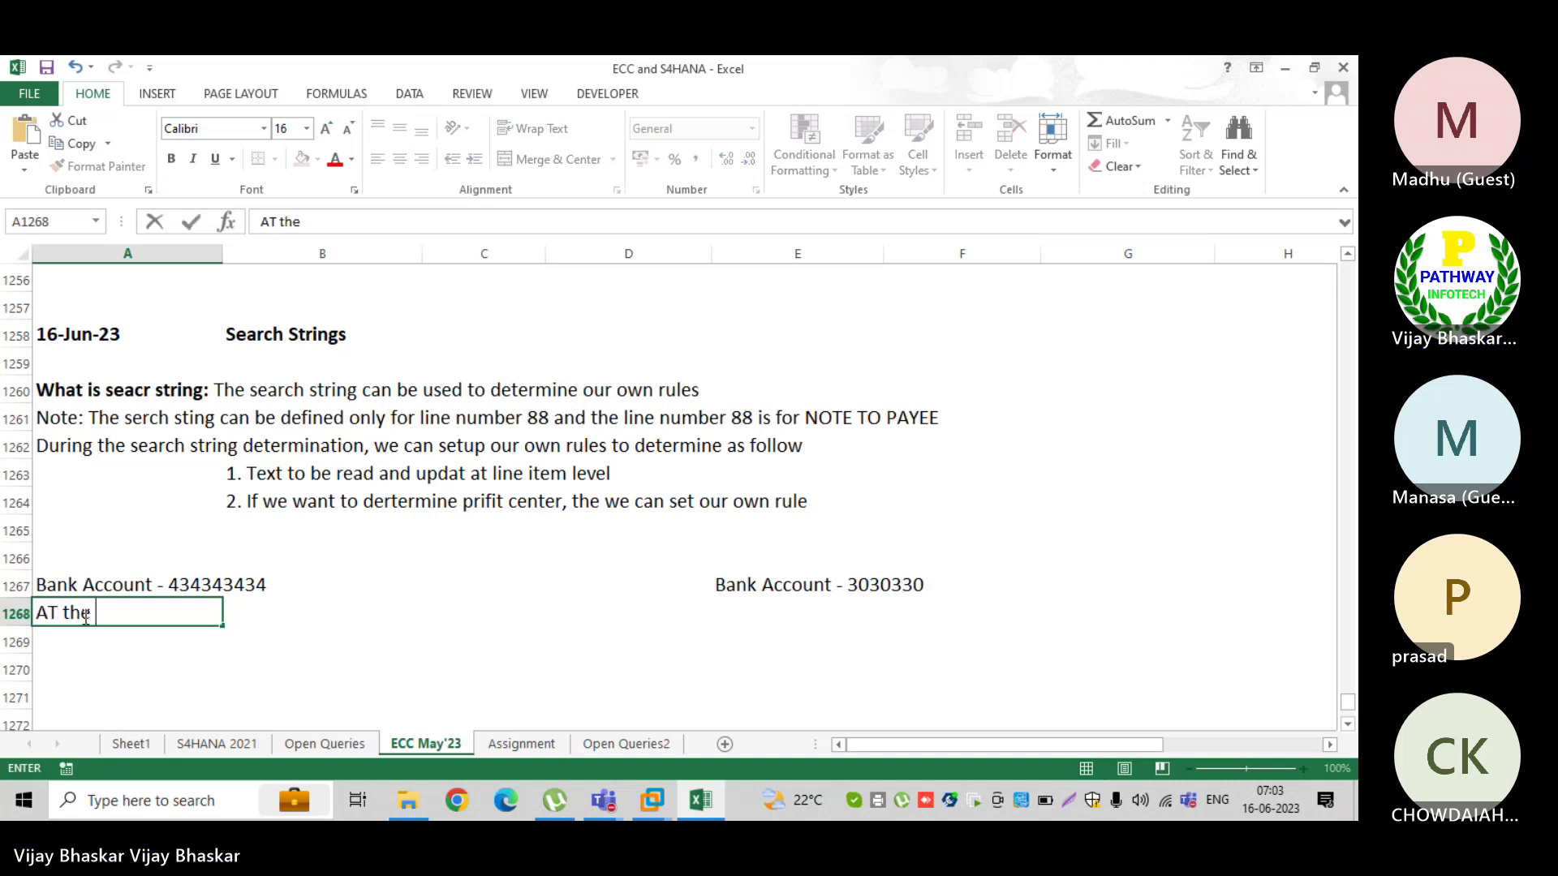
type("time of ")
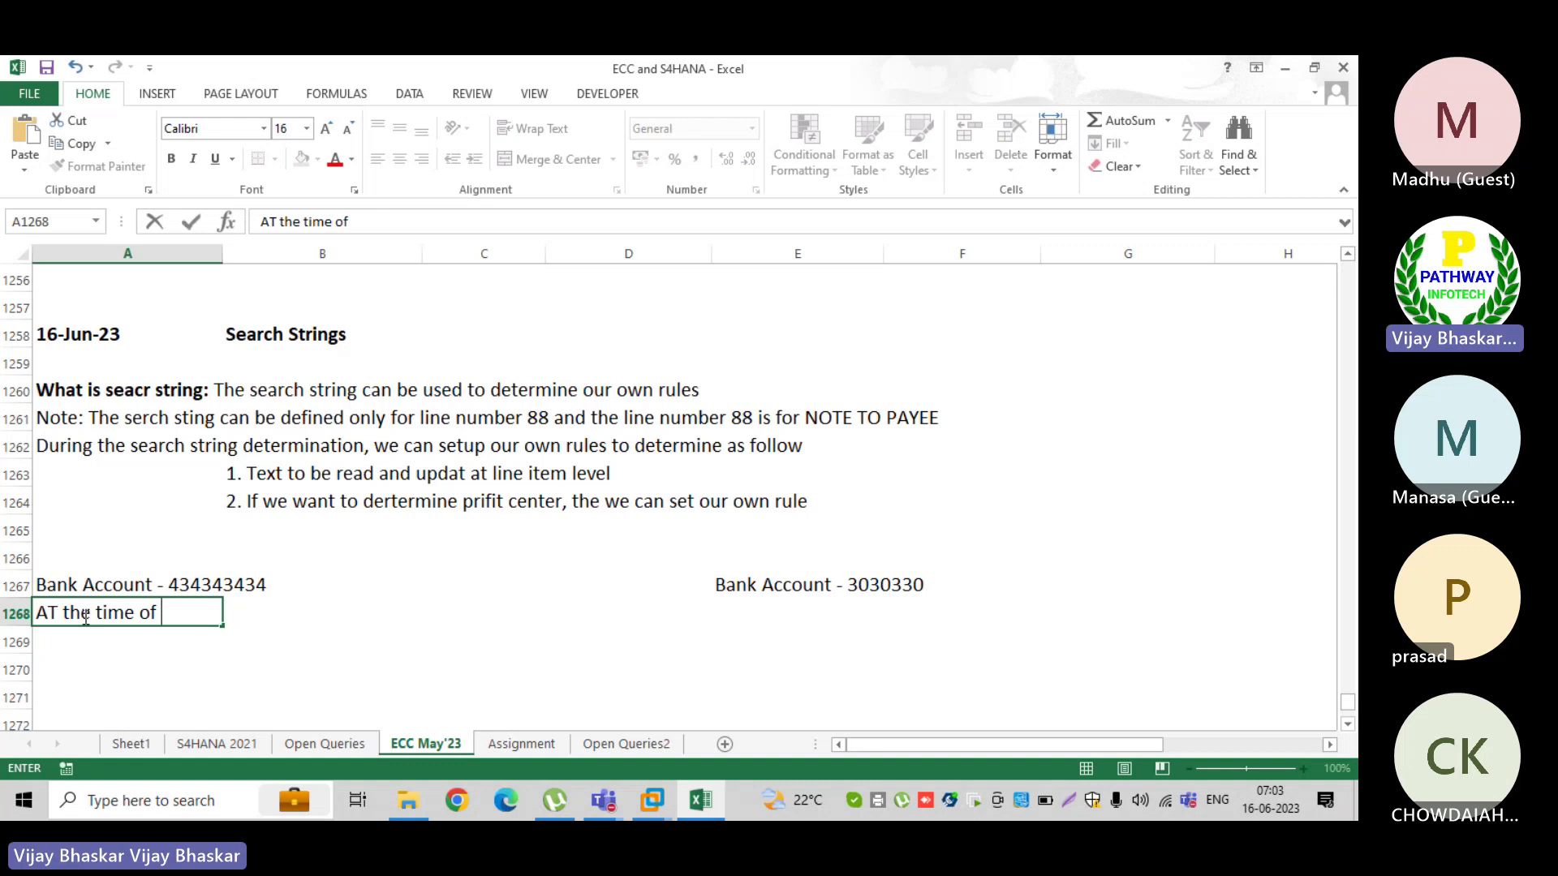
type("p")
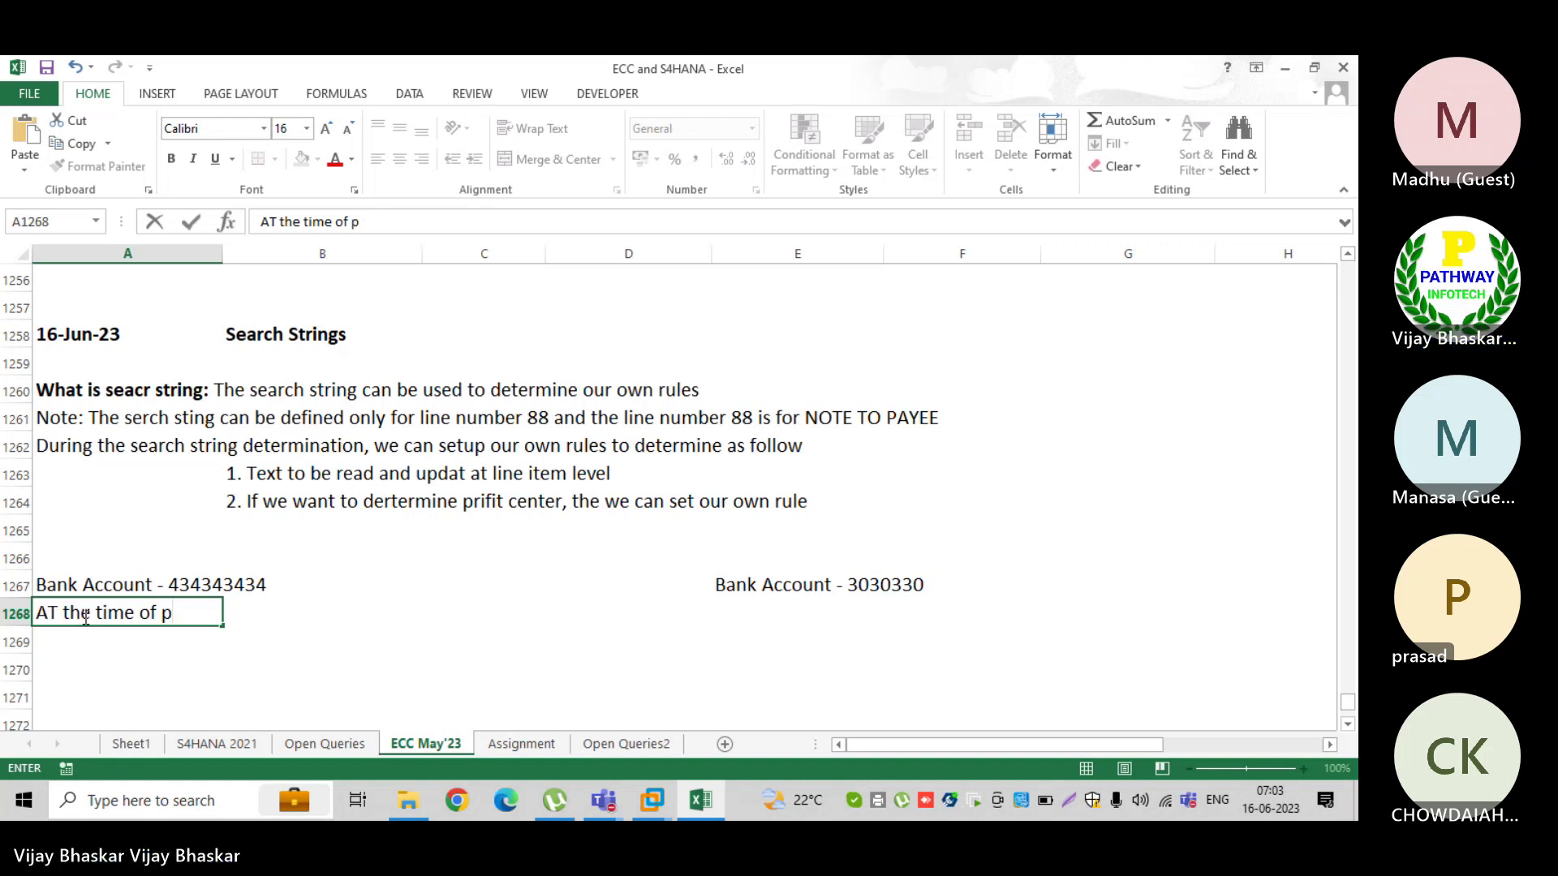
key("BackSpace")
type("making pay")
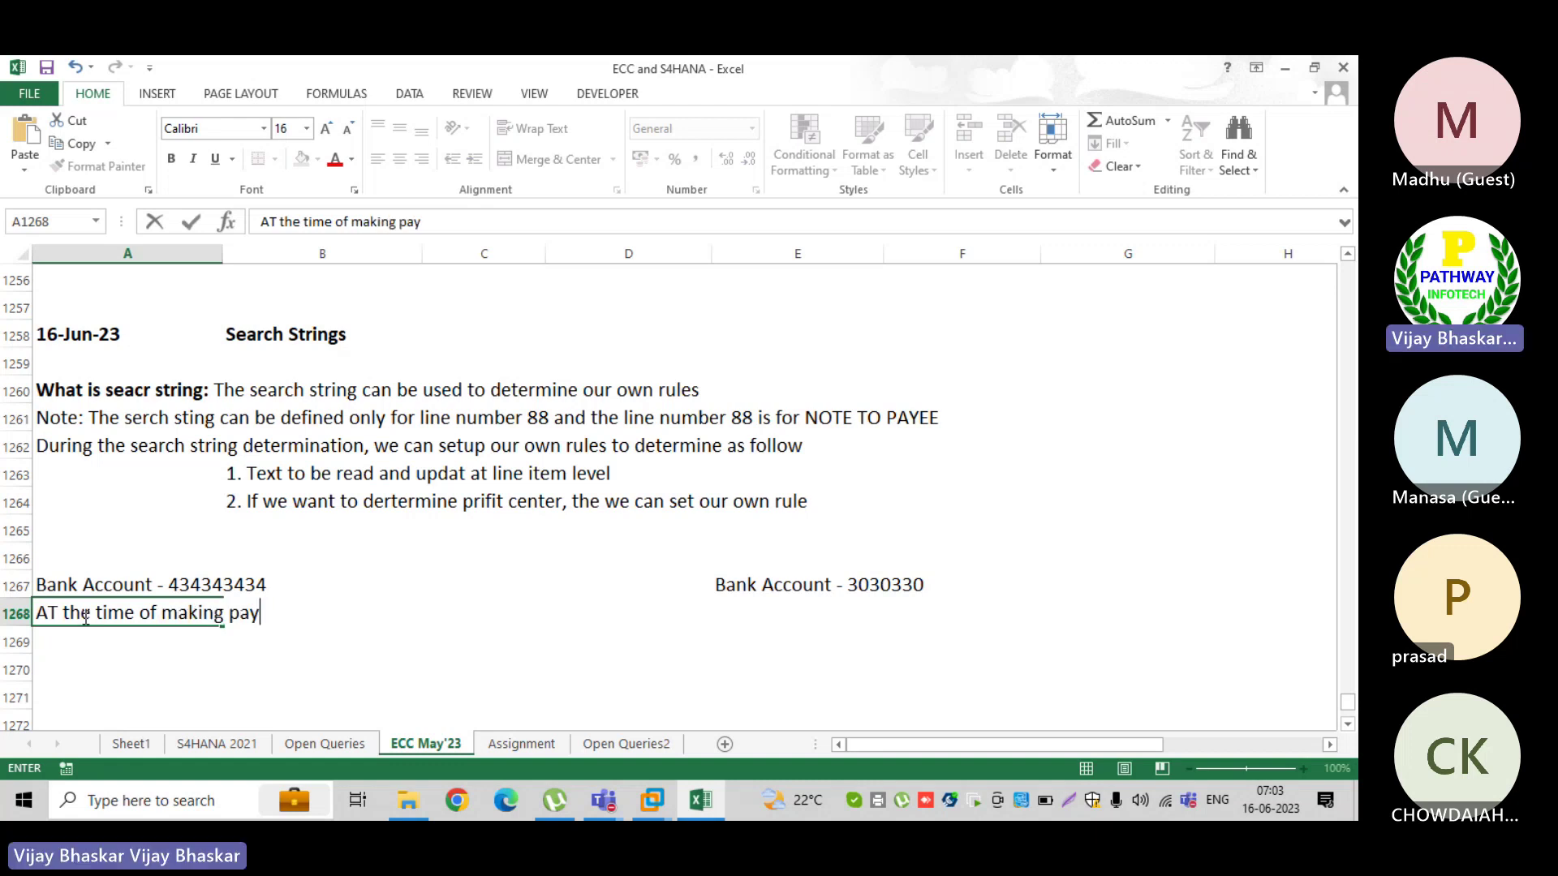
type("ment to ve")
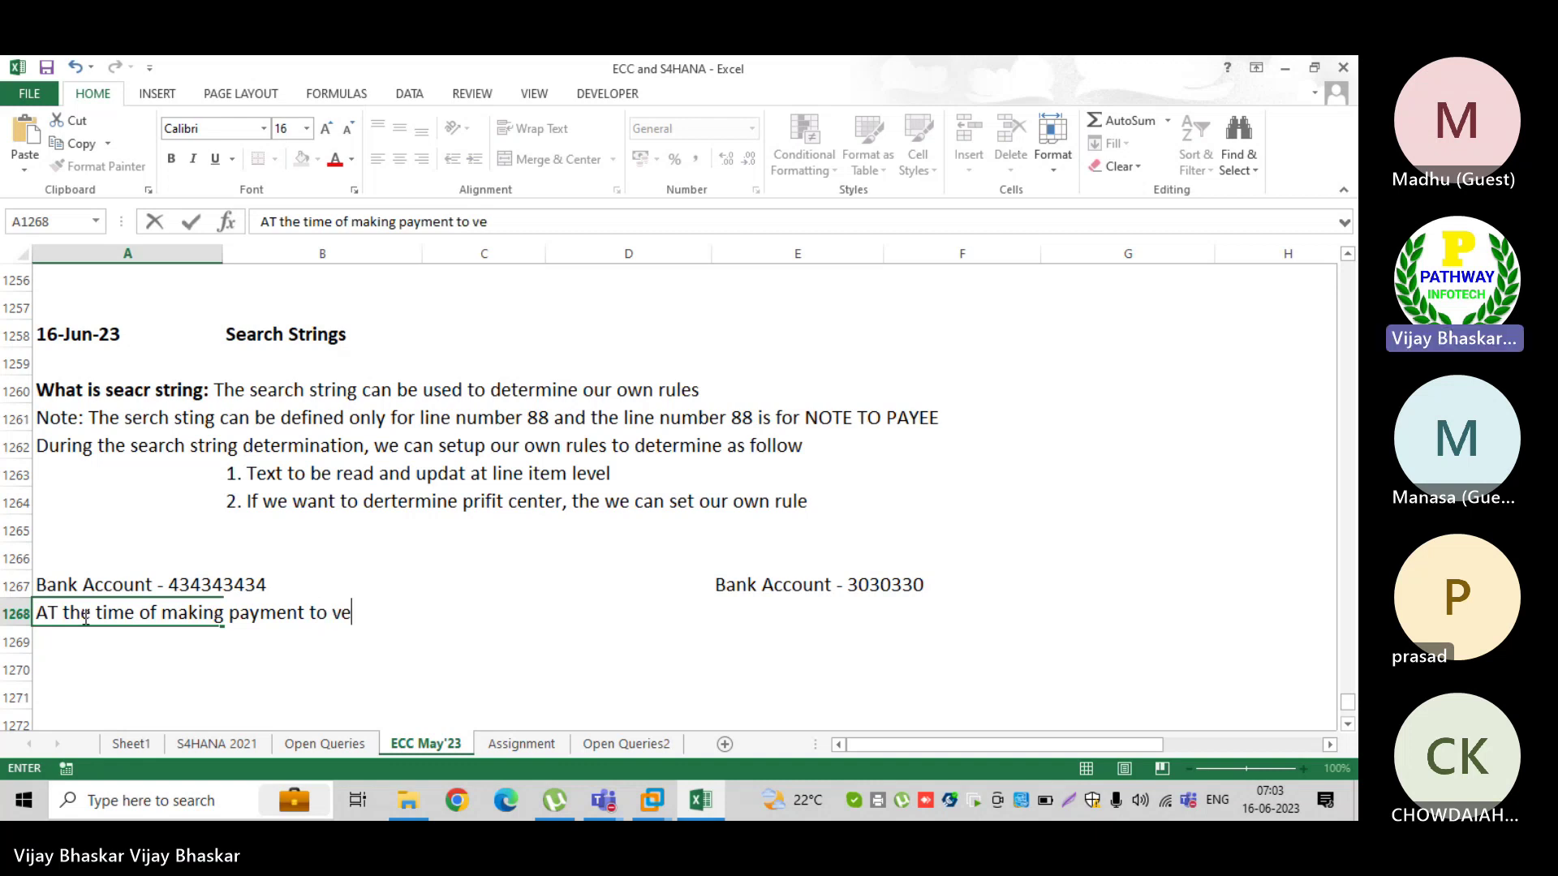
type("ndor")
key("BackSpace")
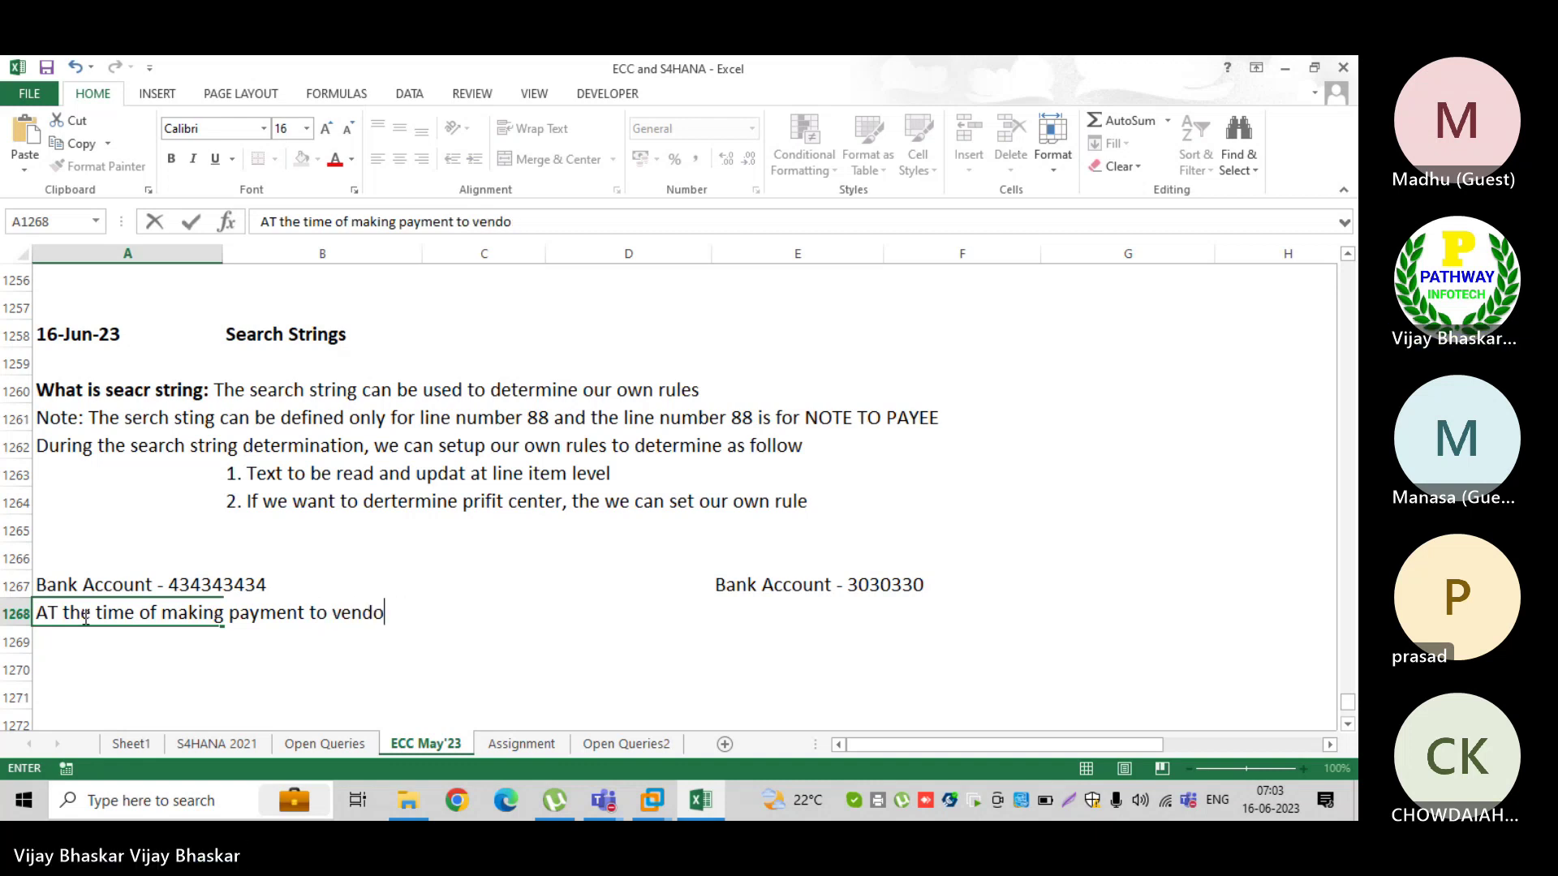
type("rs, the fol")
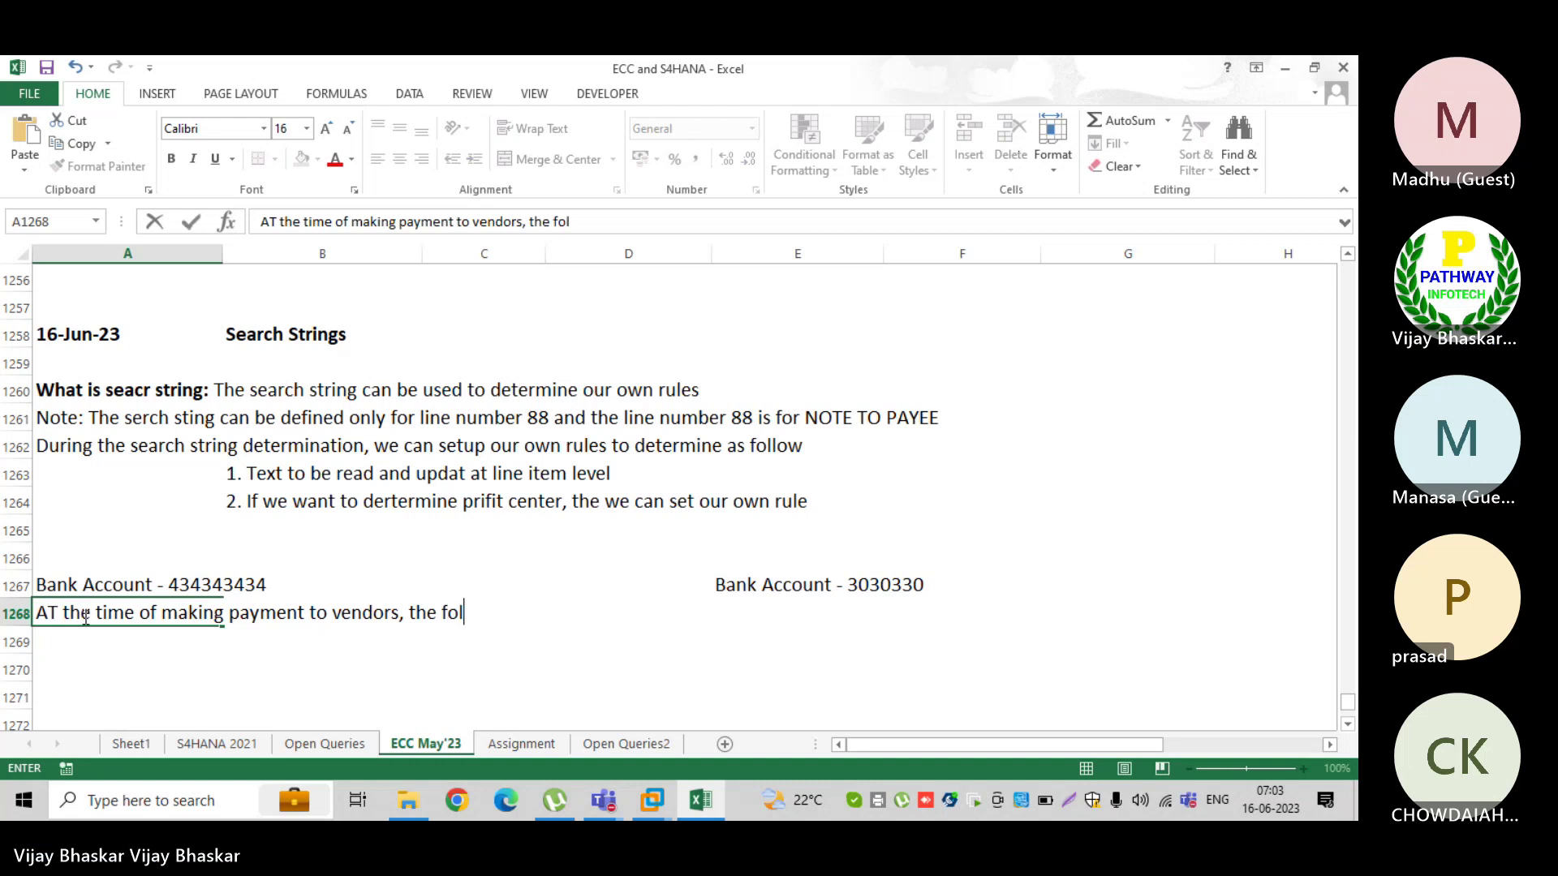
type("lowing ")
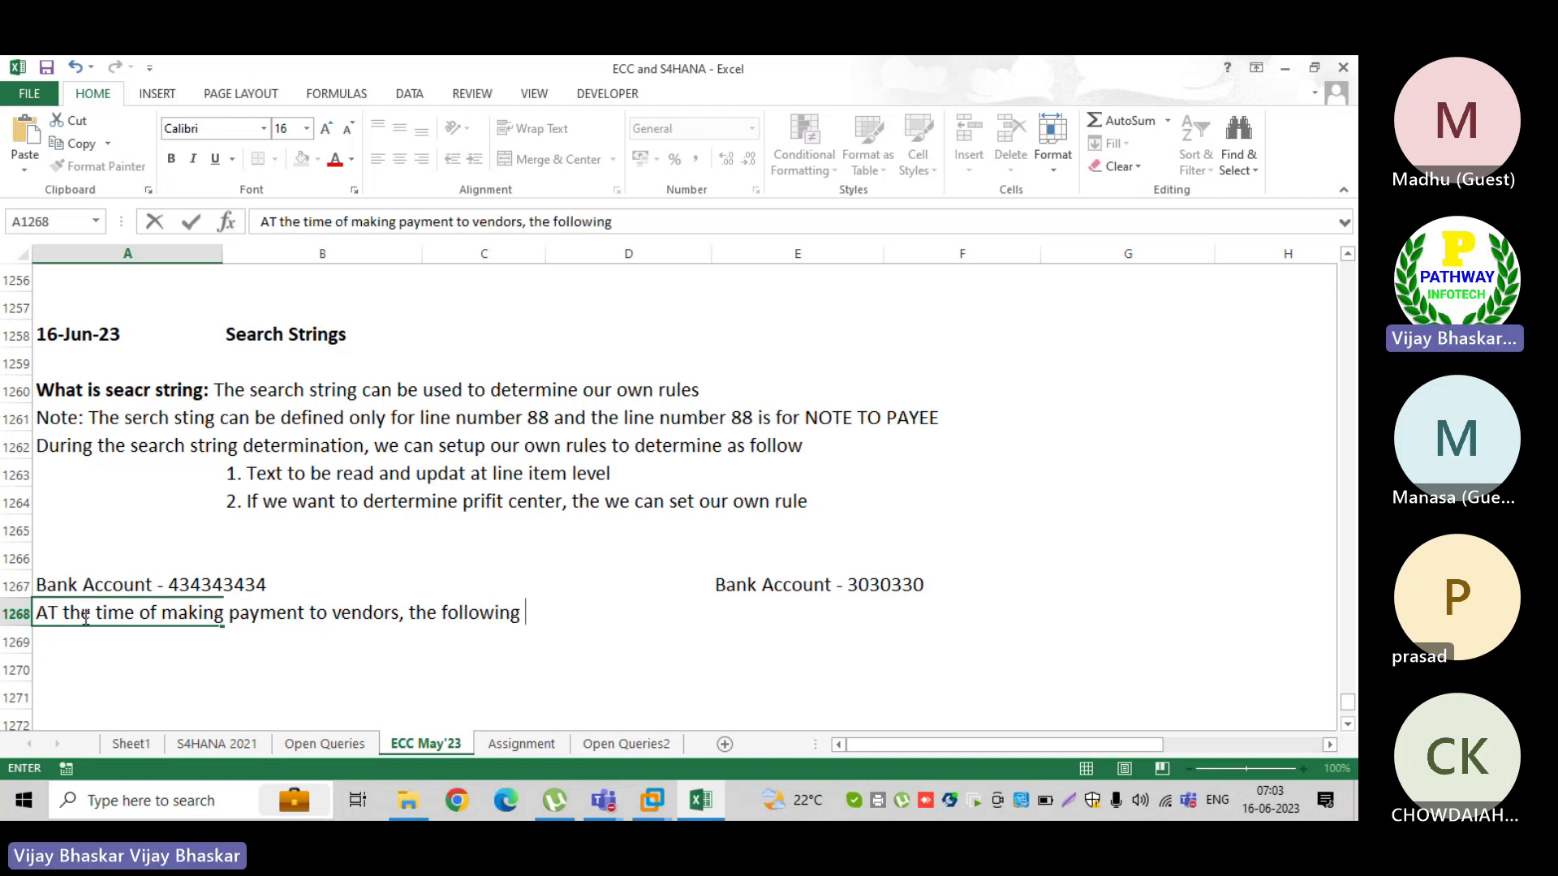
type("GL")
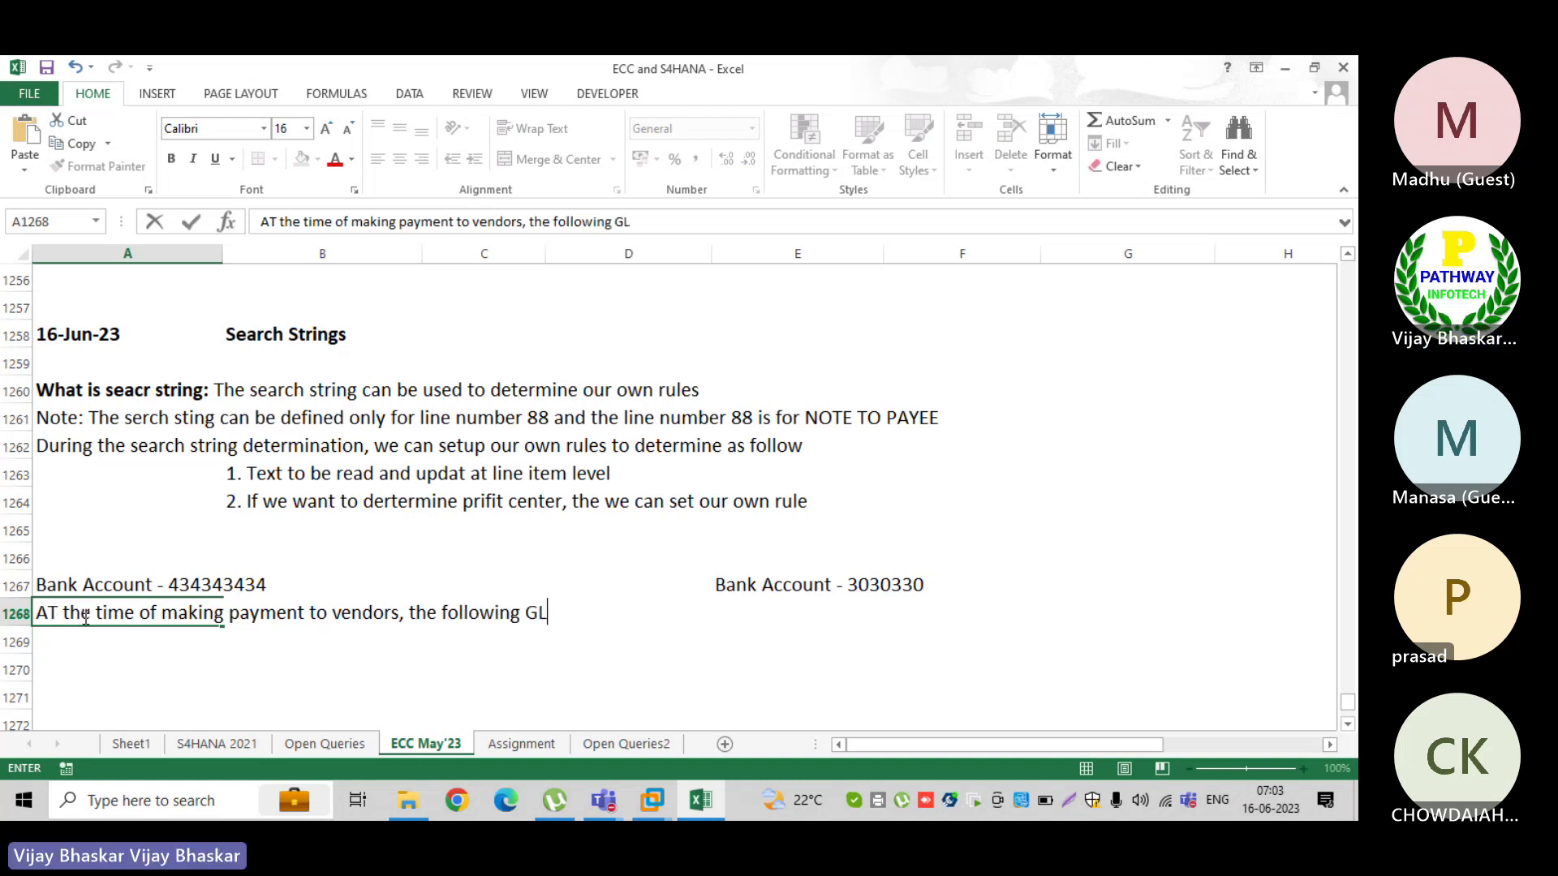
type(" accou")
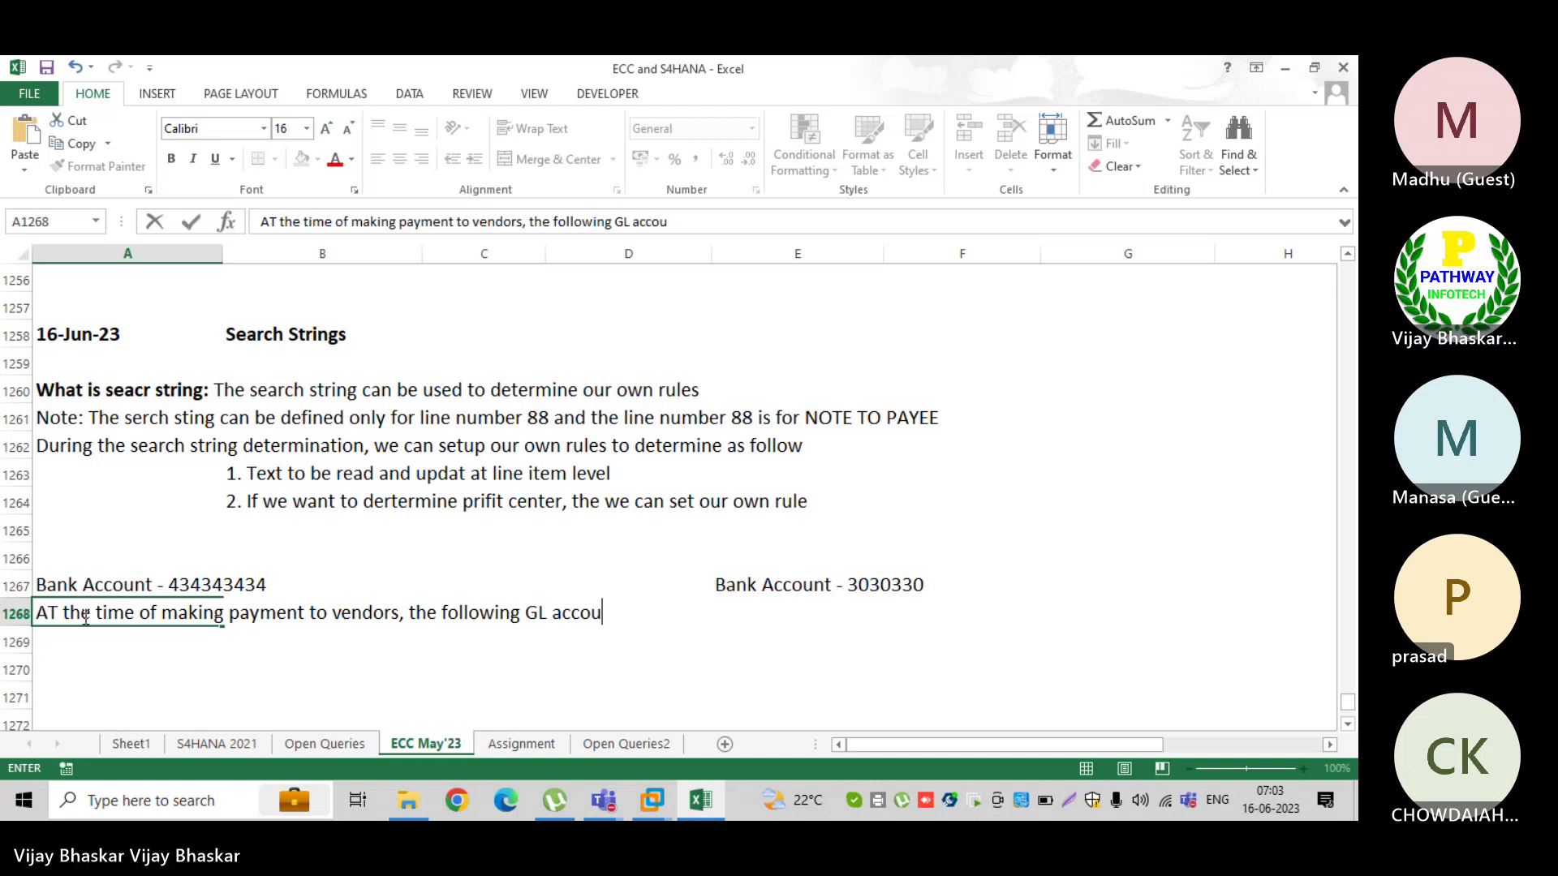
type("nts to be Dr")
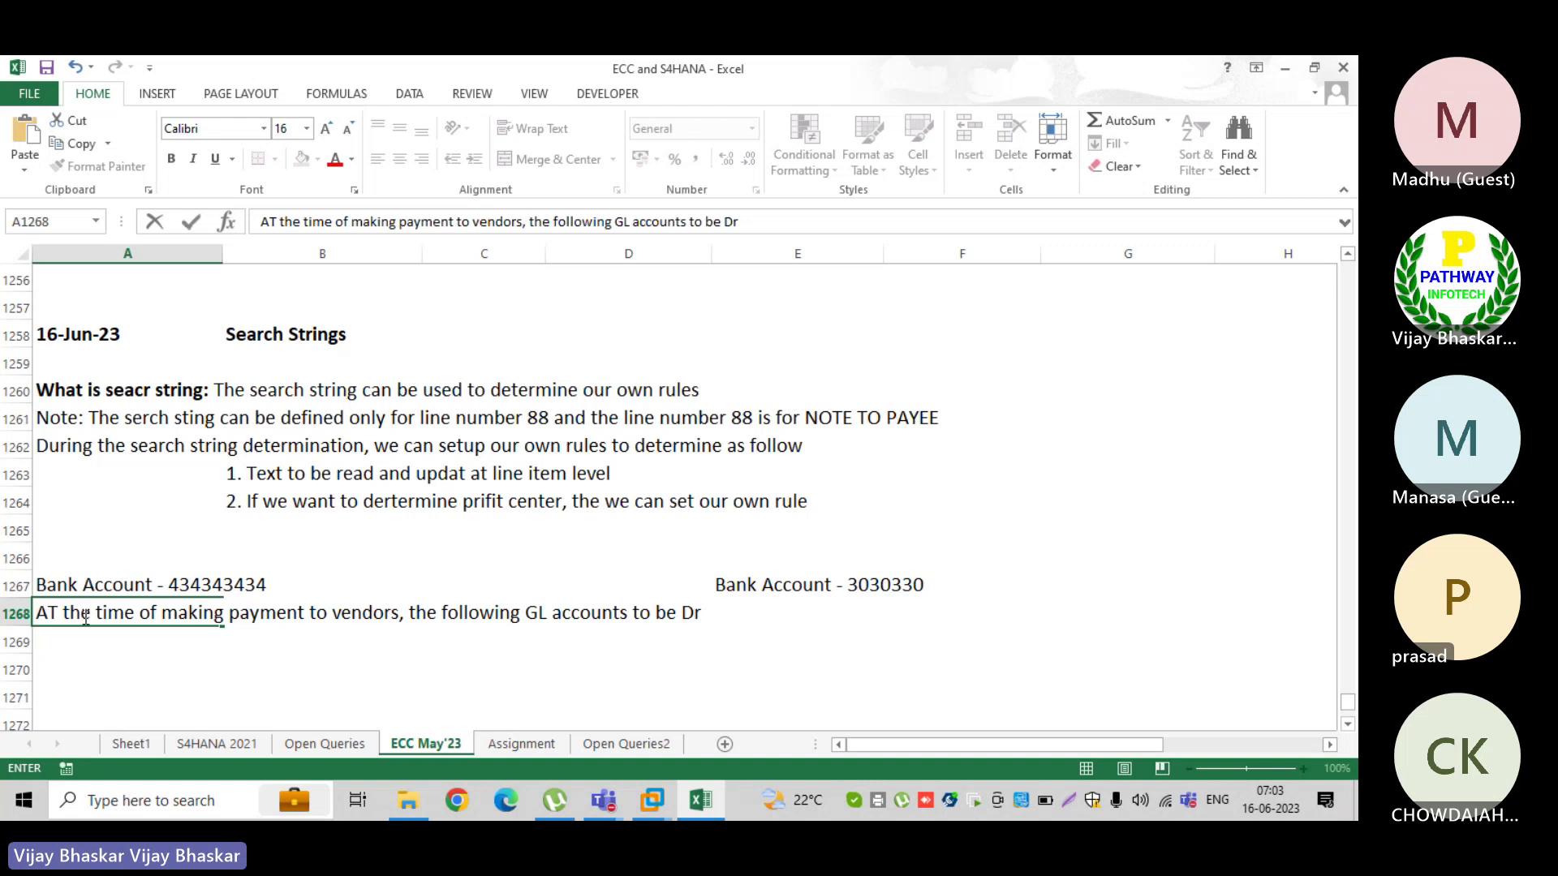
type("/Cr")
key("Return")
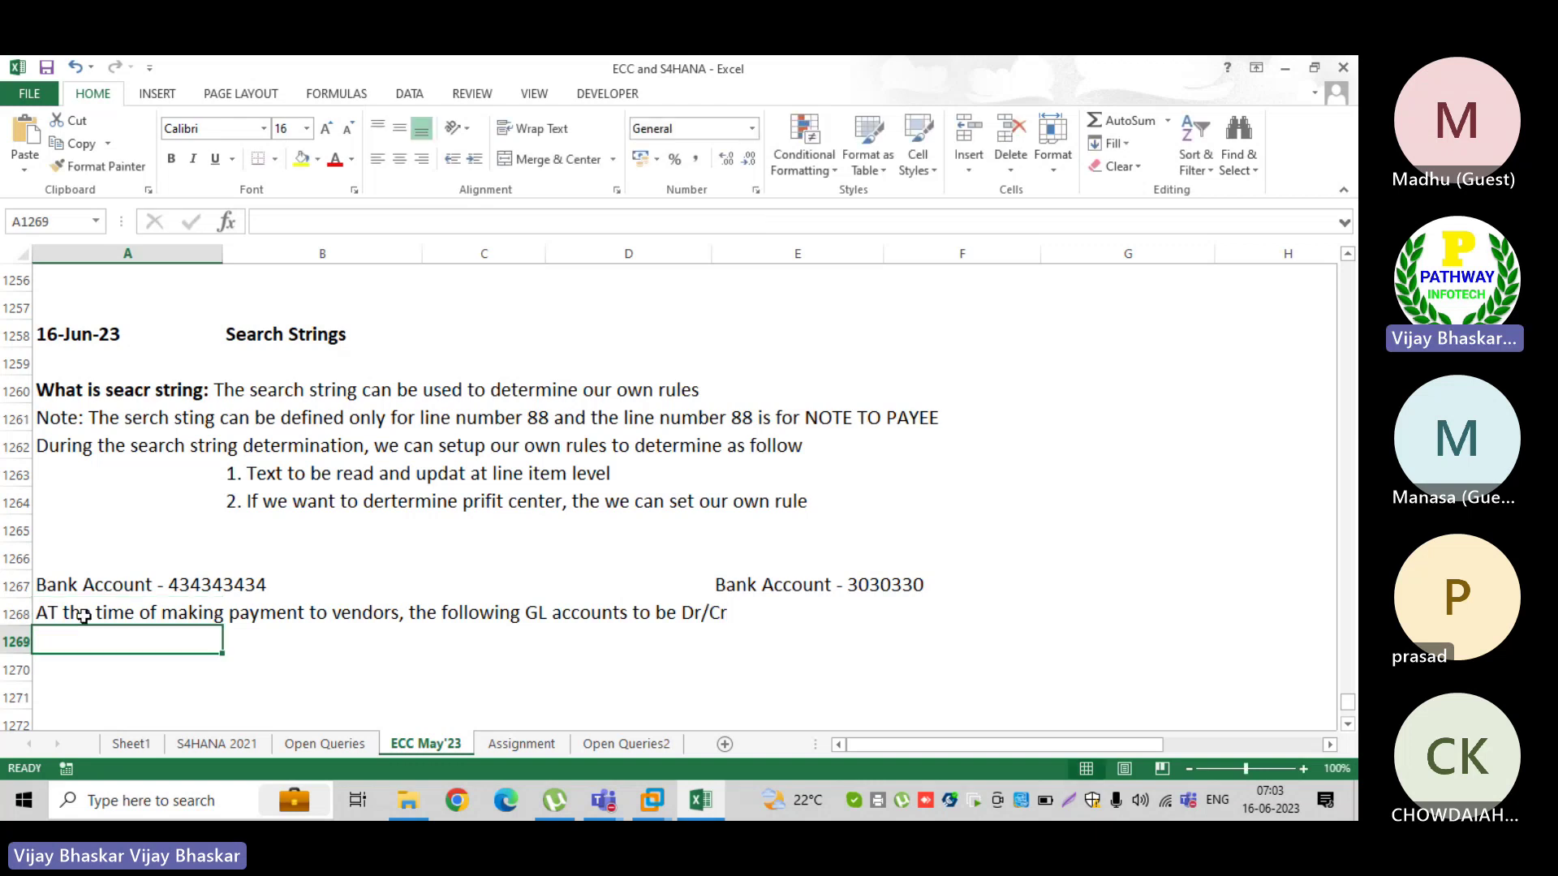
- Move the second bank account label from cell E1267 to cell F1267
left_click(722, 585)
left_click_drag(722, 585, 890, 585)
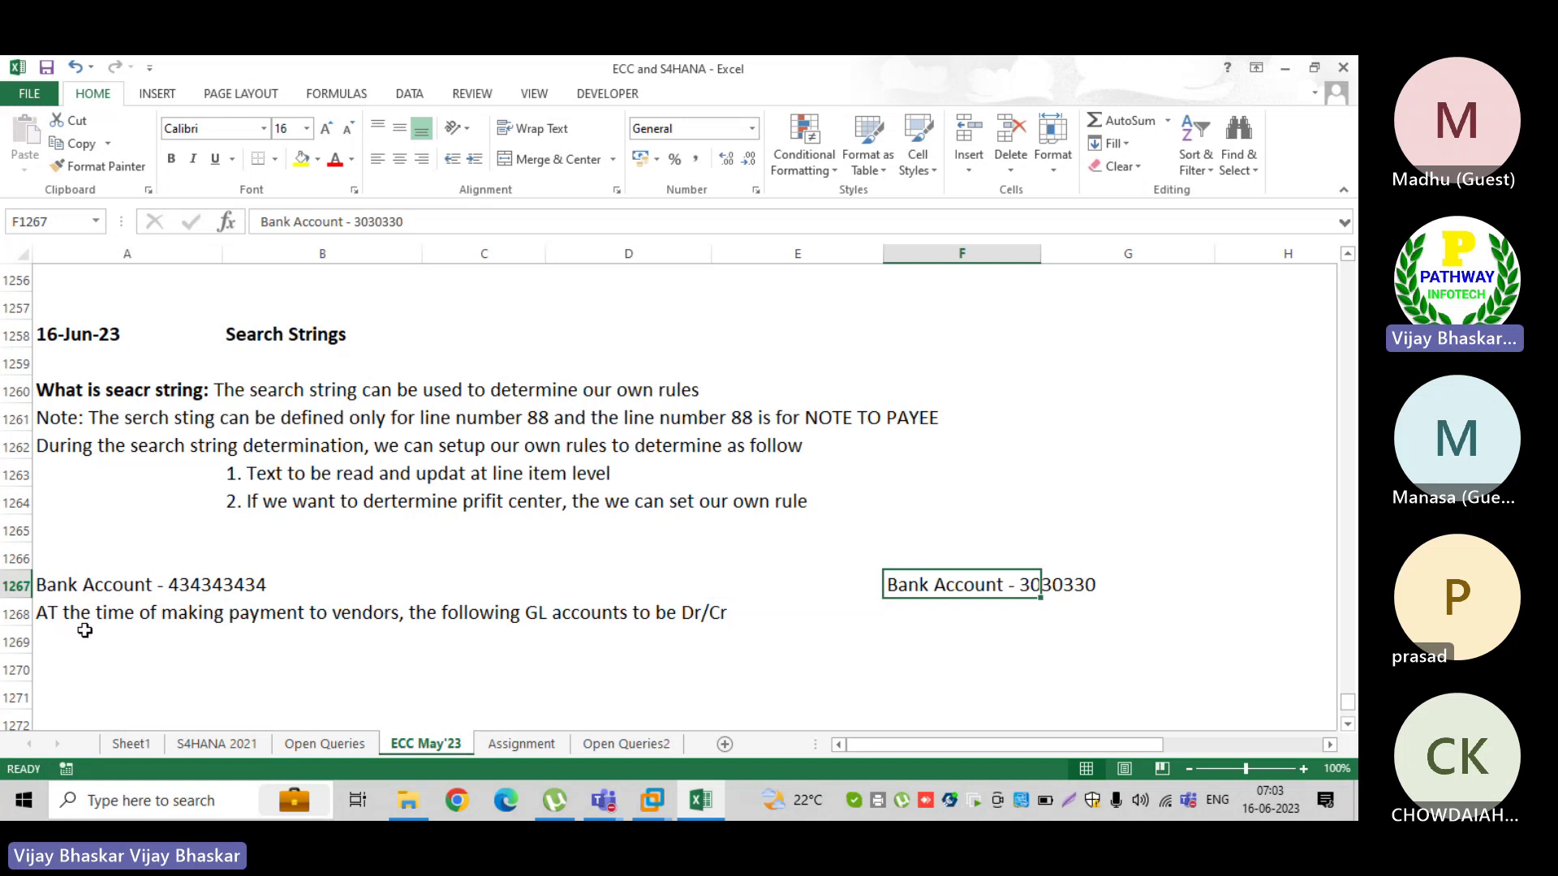
scroll(84, 631, "down", 1)
left_click(81, 555)
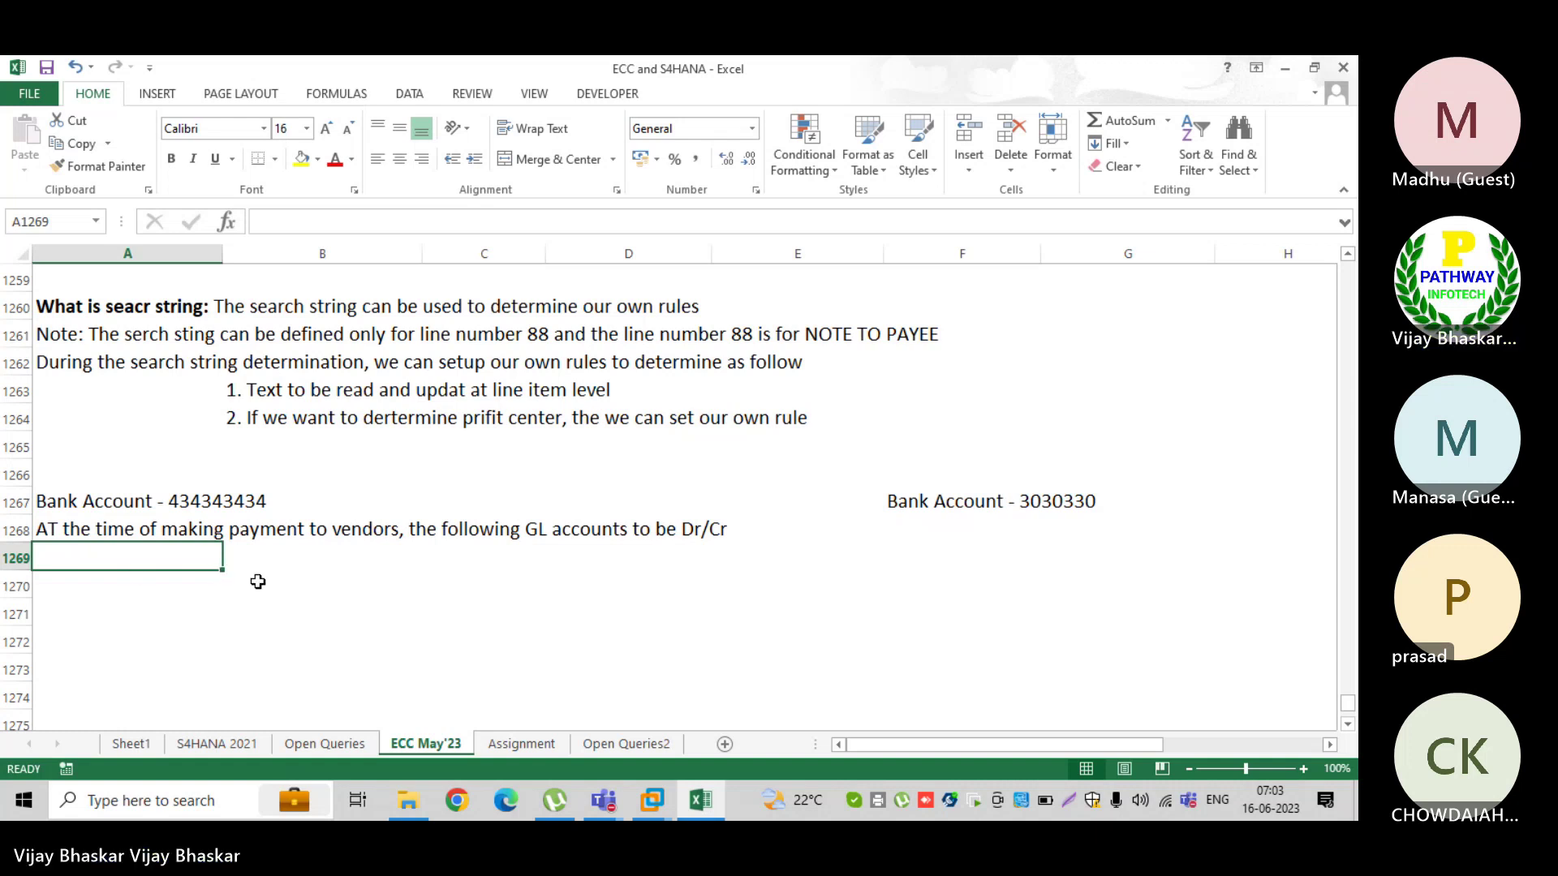
type("Main Bank")
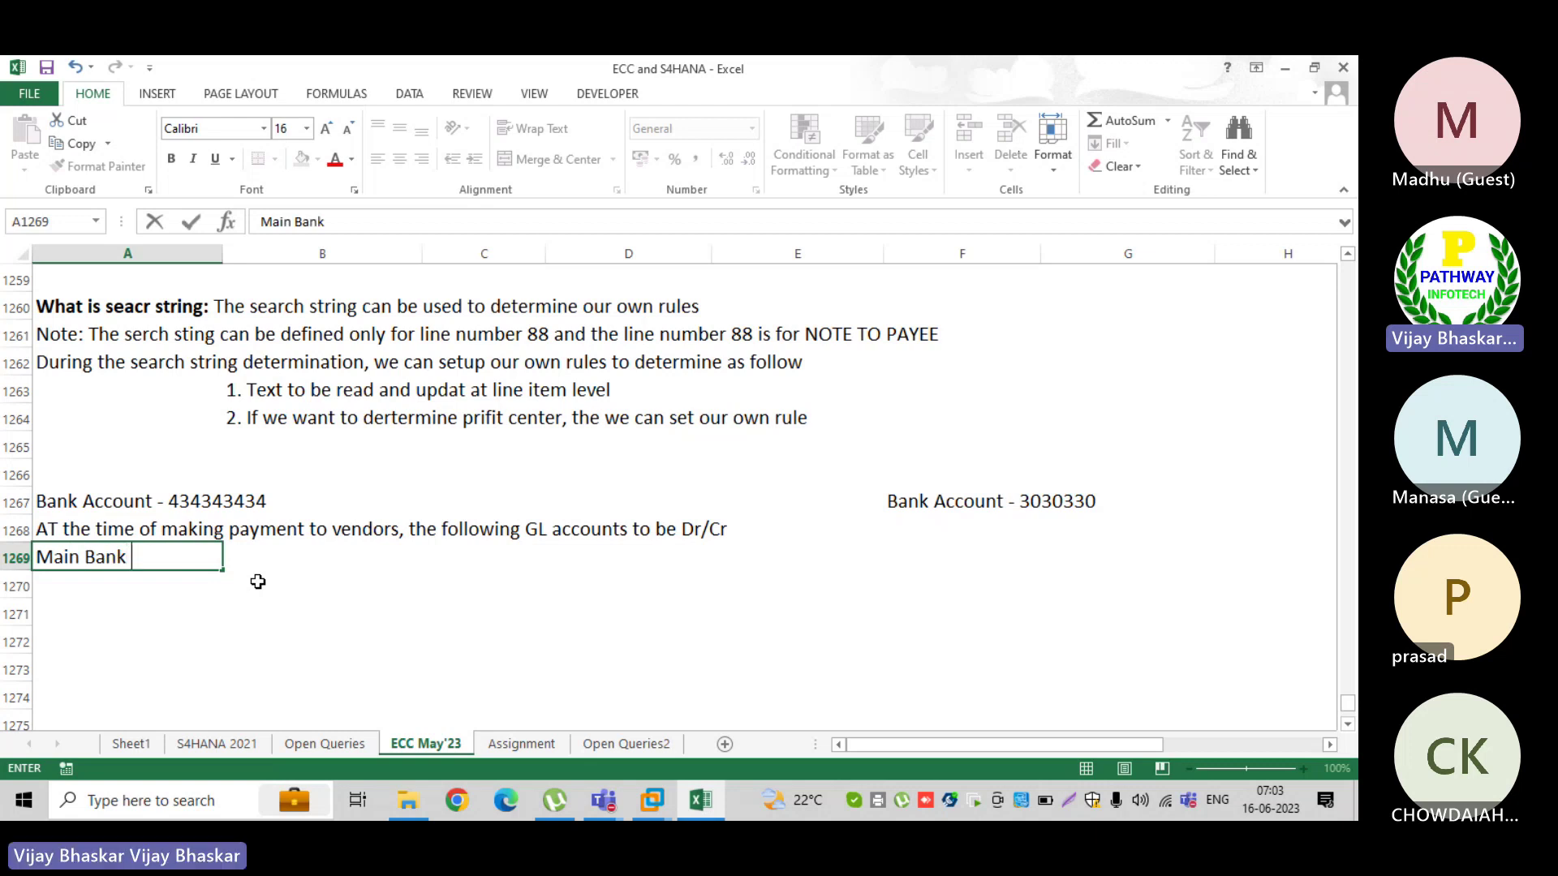
key("BackSpace")
key("BackSpace")
key("BackSpace")
key("BackSpace")
key("BackSpace")
key("BackSpace")
key("BackSpace")
key("BackSpace")
key("BackSpace")
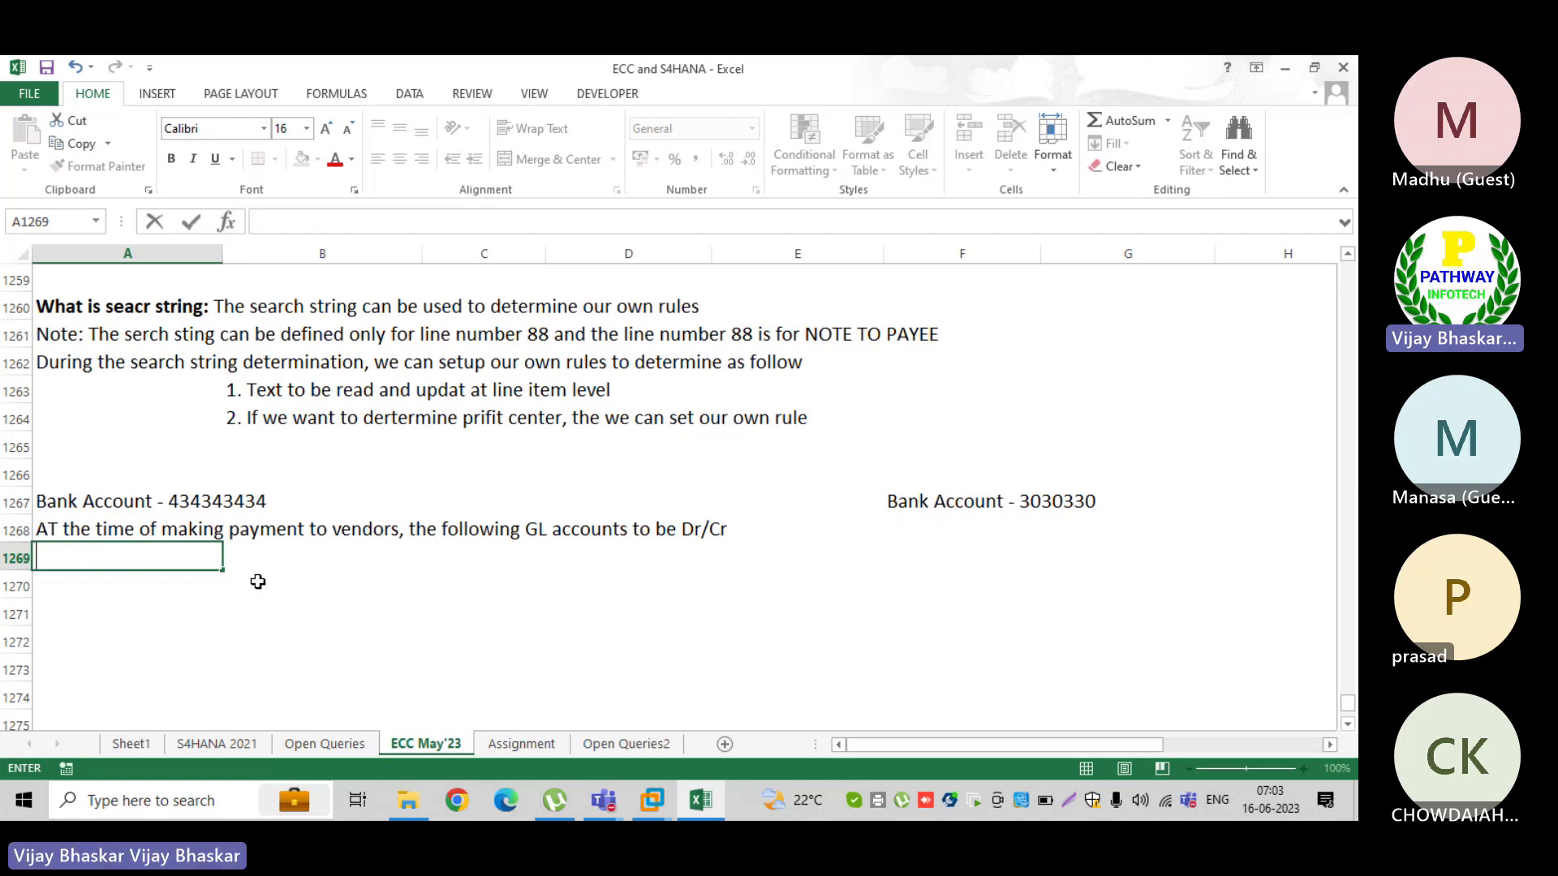
- Enter the debit line "Out going clearing acc Dr" in cell B1269, below the vendor payment note
key("Tab")
type("Out ")
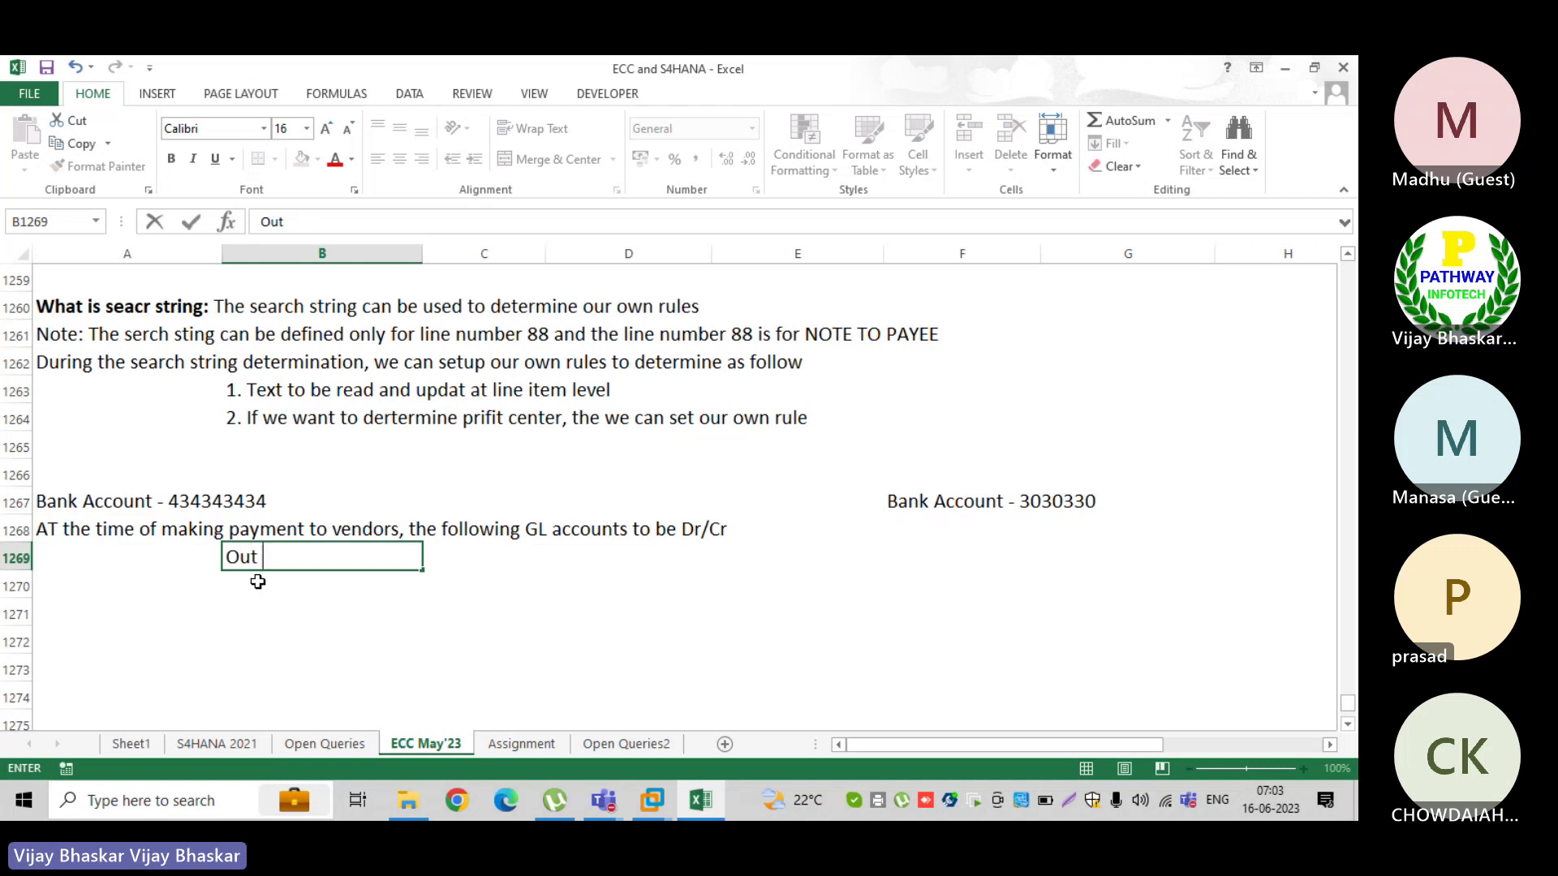
type("zgounf =")
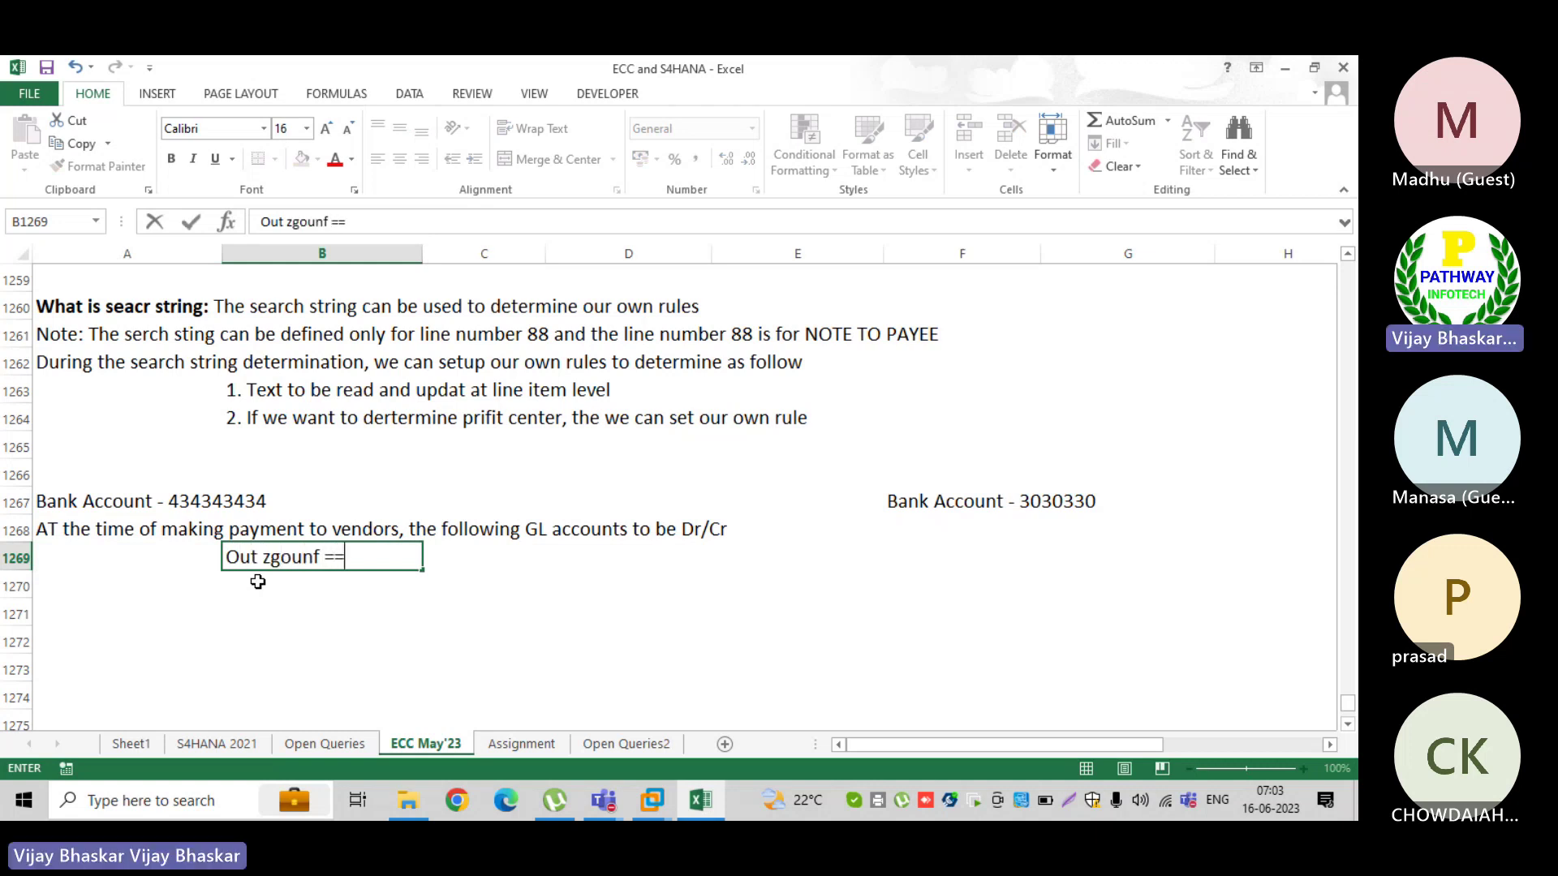
type("=")
key("BackSpace")
key("BackSpace")
key("BackSpace")
key("BackSpace")
key("BackSpace")
key("BackSpace")
key("BackSpace")
key("BackSpace")
key("BackSpace")
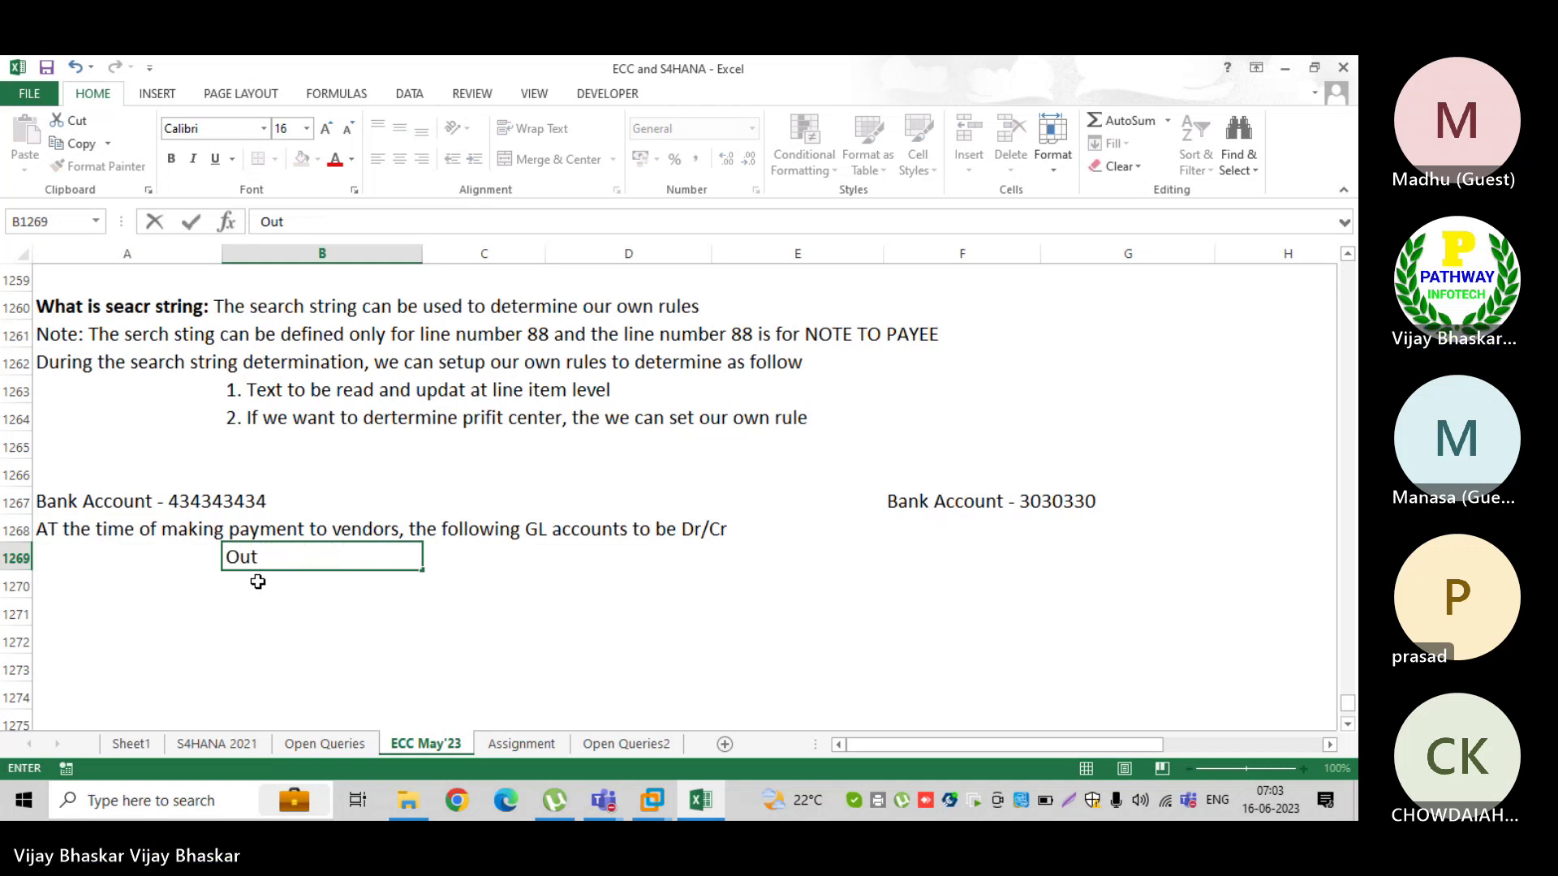
type("going cleari")
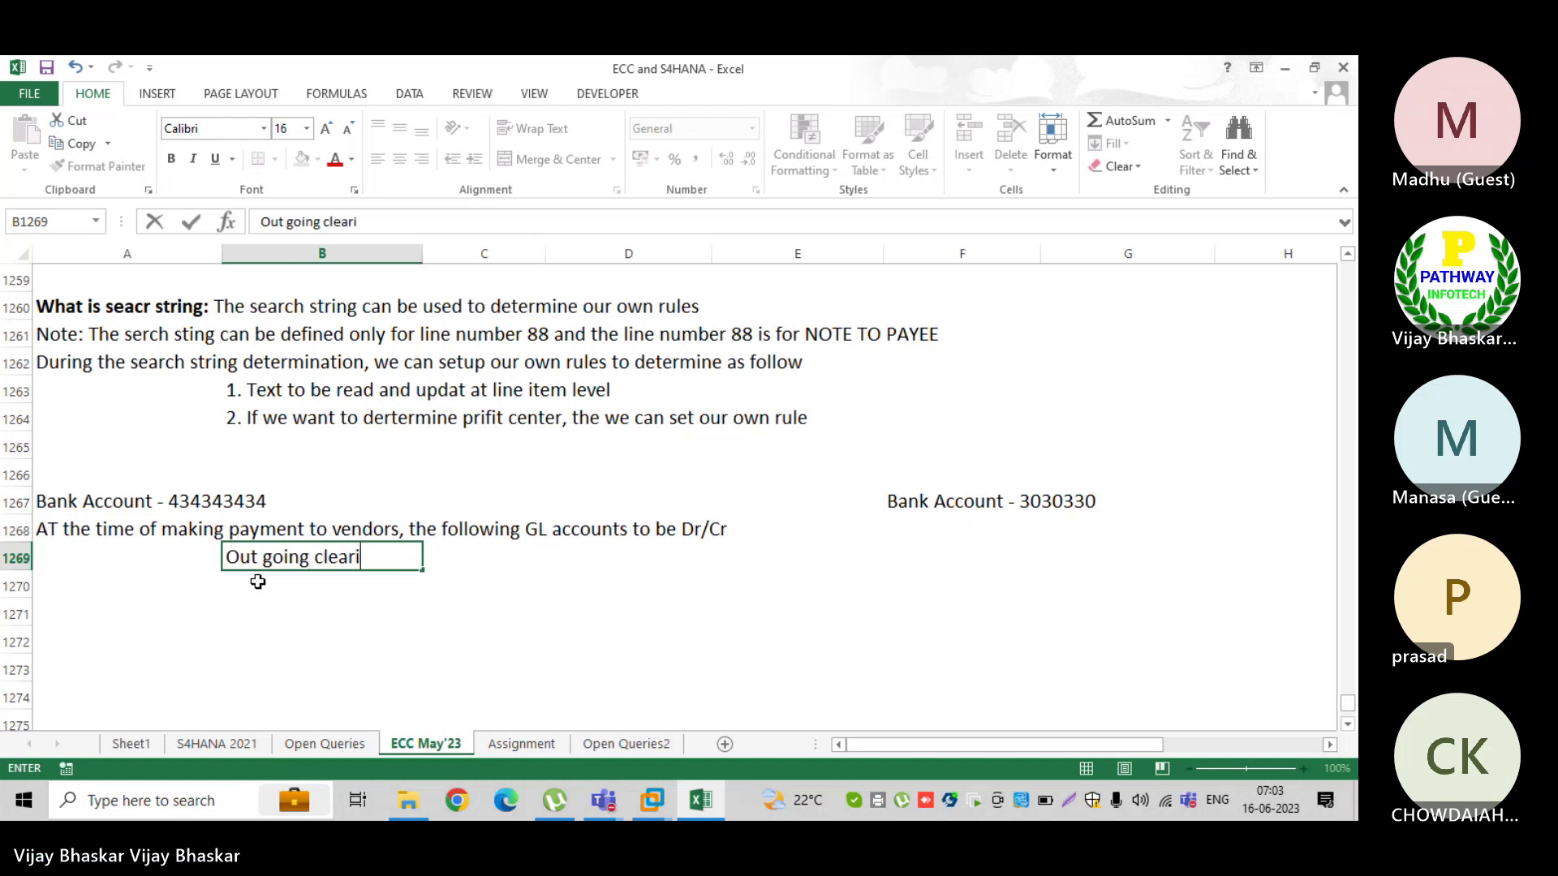
type("ng ac")
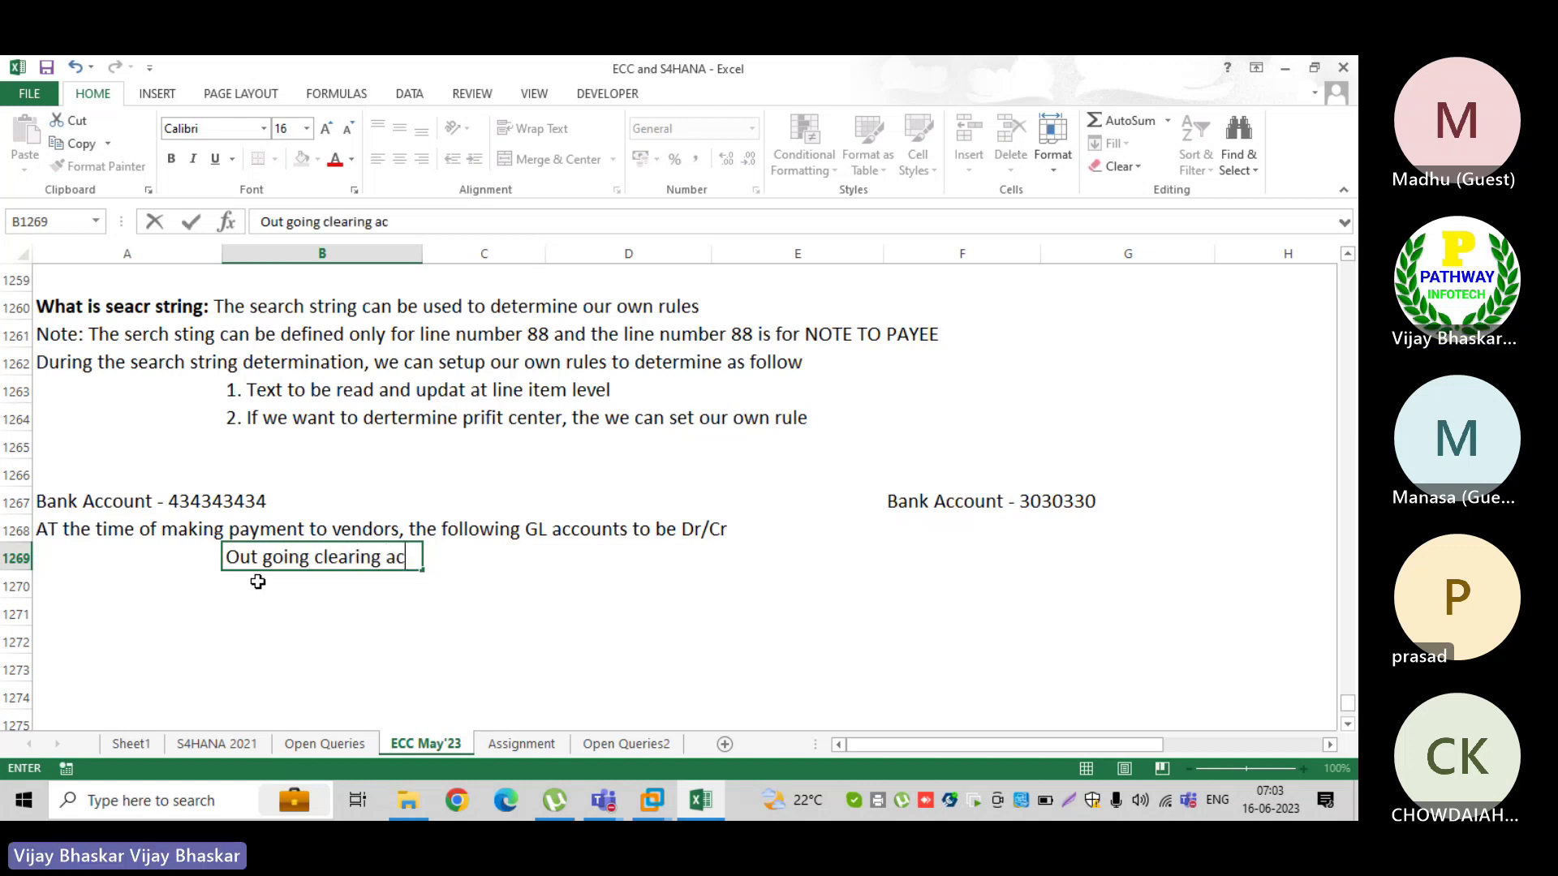
type("c Dr")
key("Return")
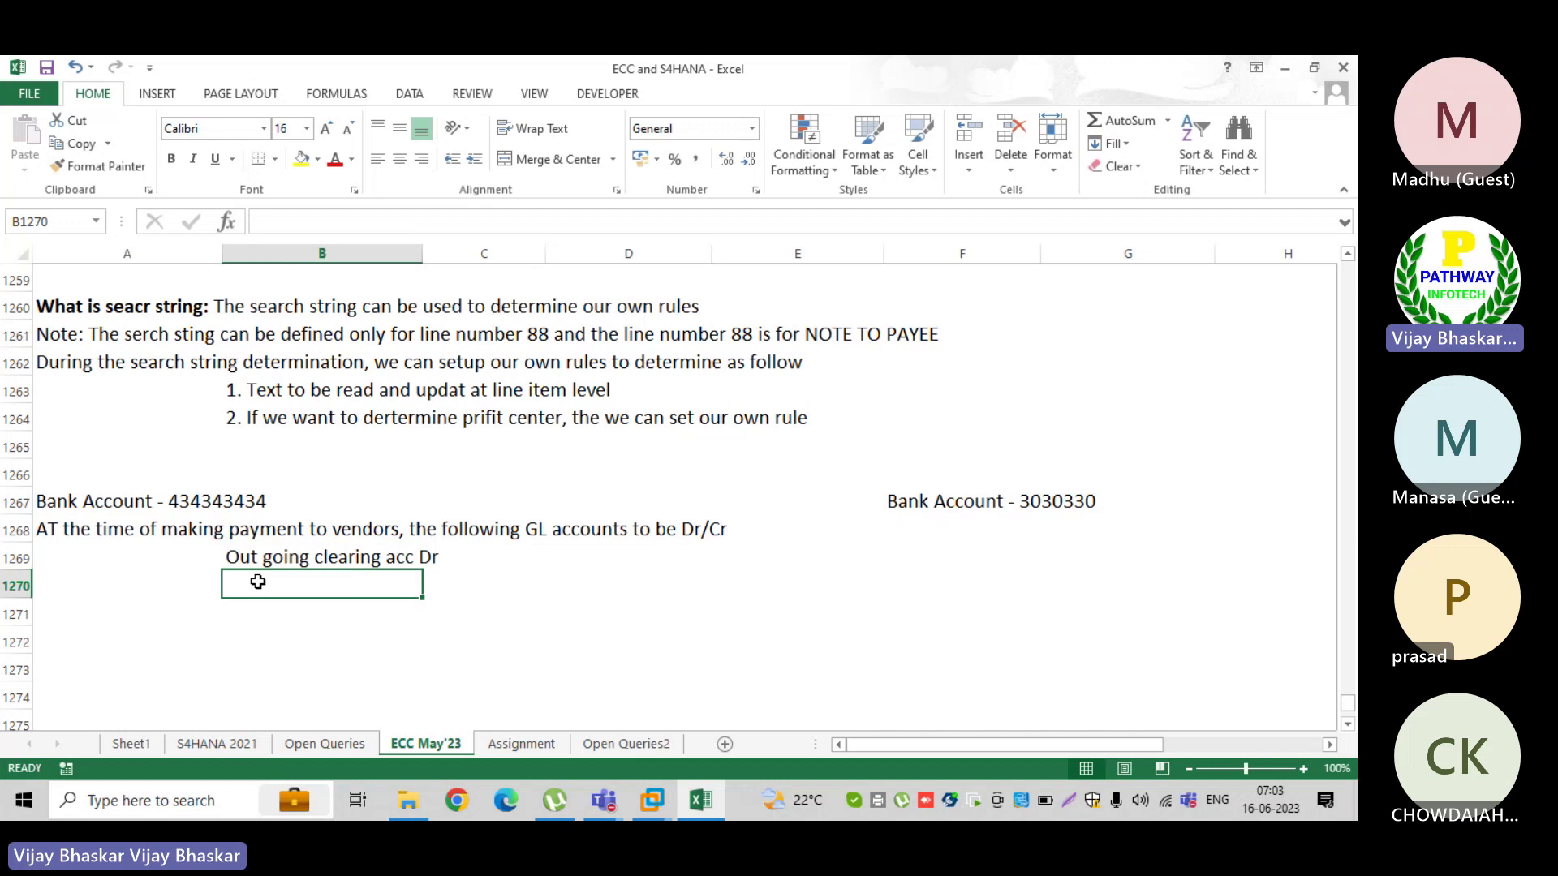
- Enter the credit line "To Main Bank Account Cr" in cell B1270, below the outgoing clearing debit line
type("To Main Bank ")
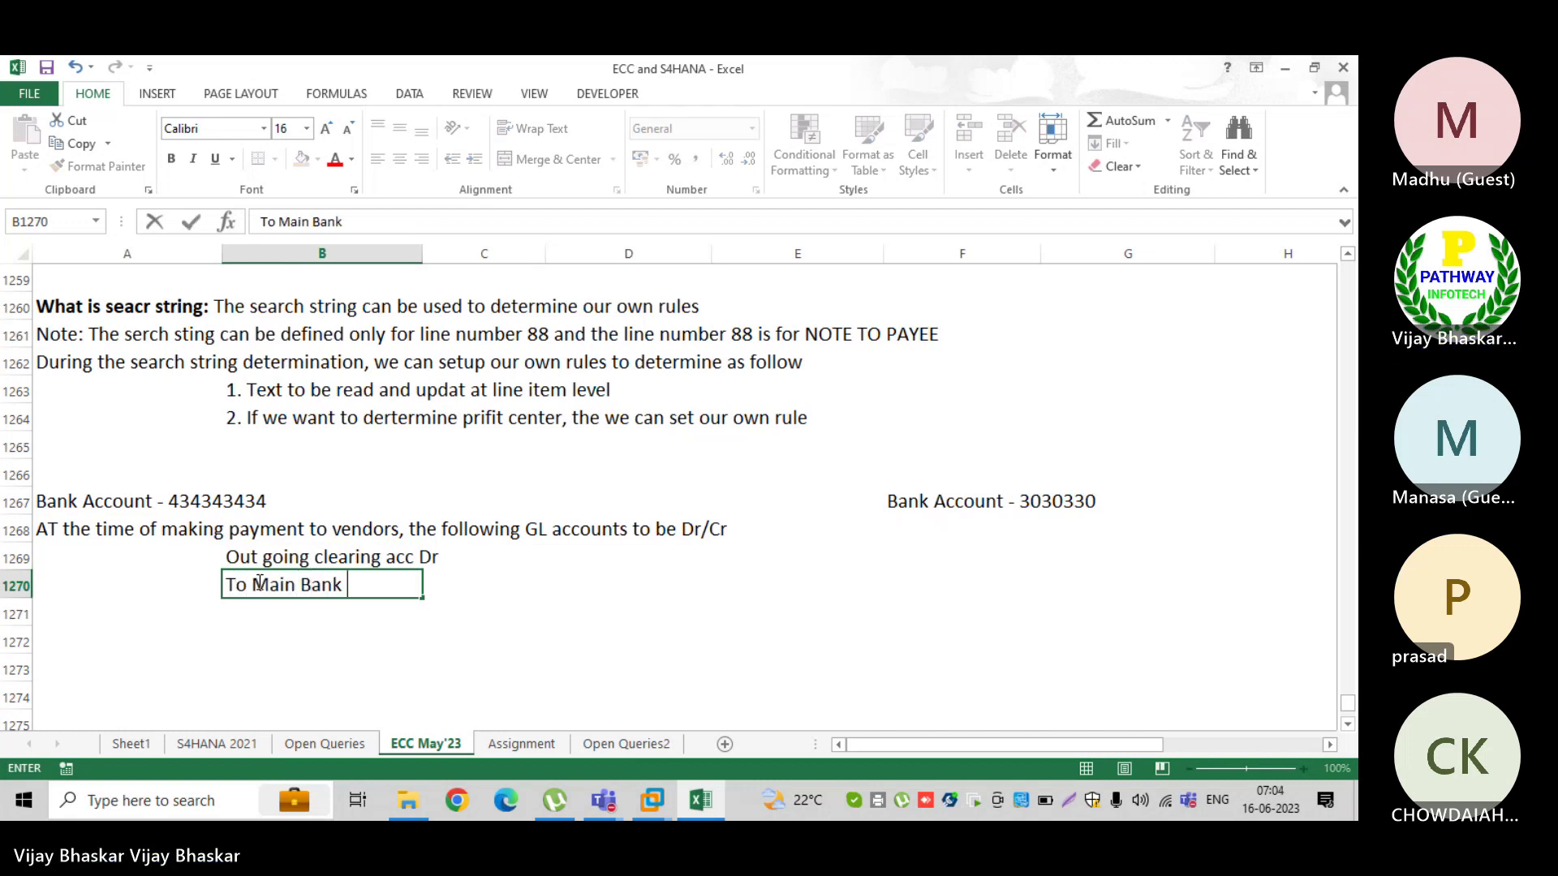
type("Acco")
key("BackSpace")
type("count C")
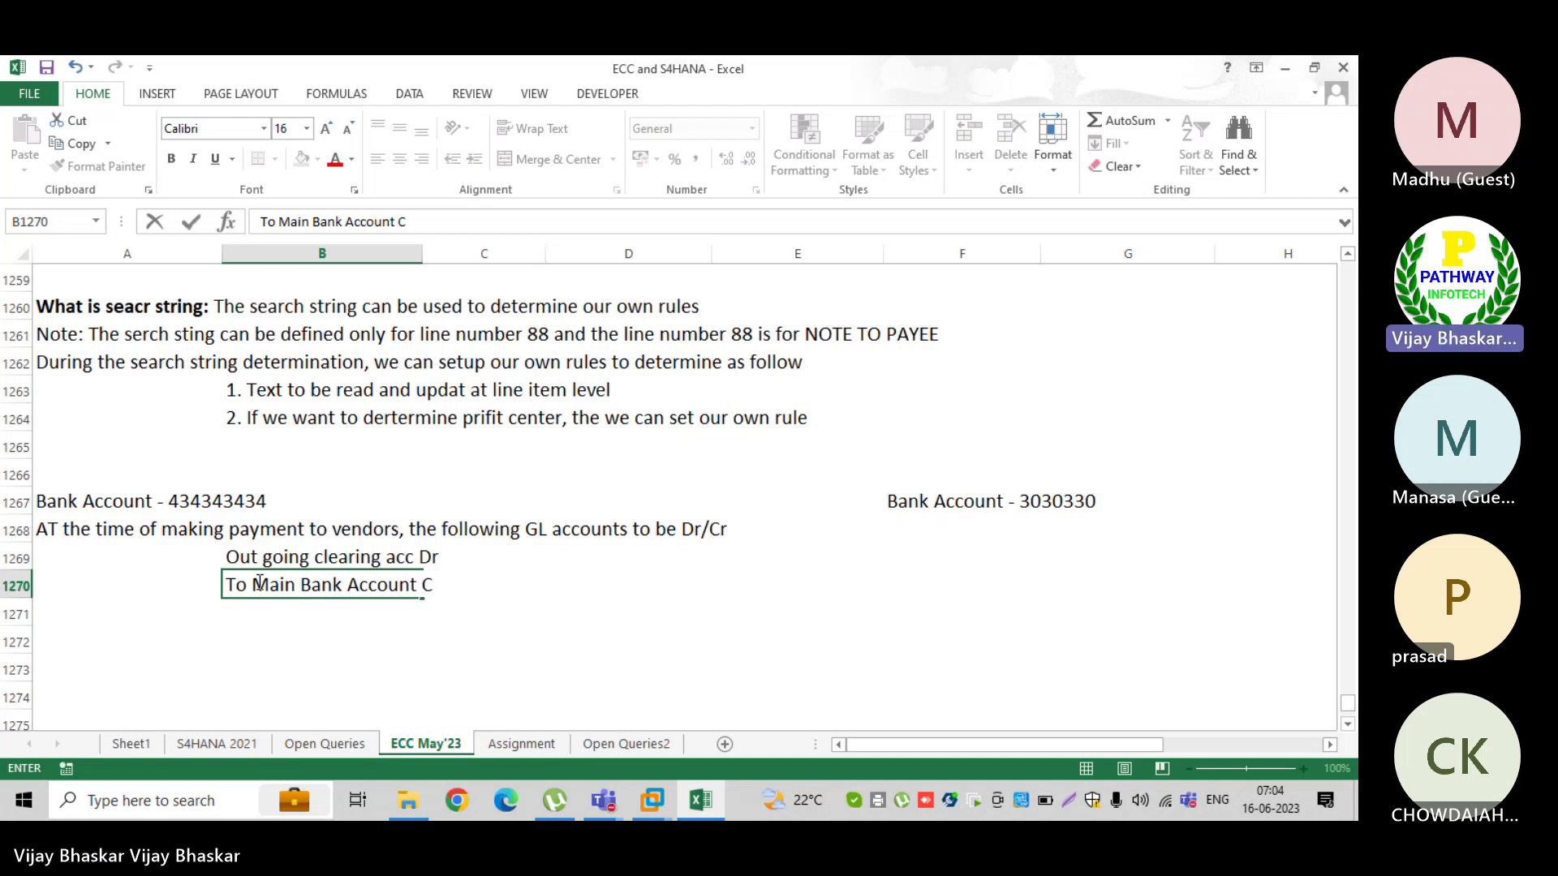
type("r")
key("Return")
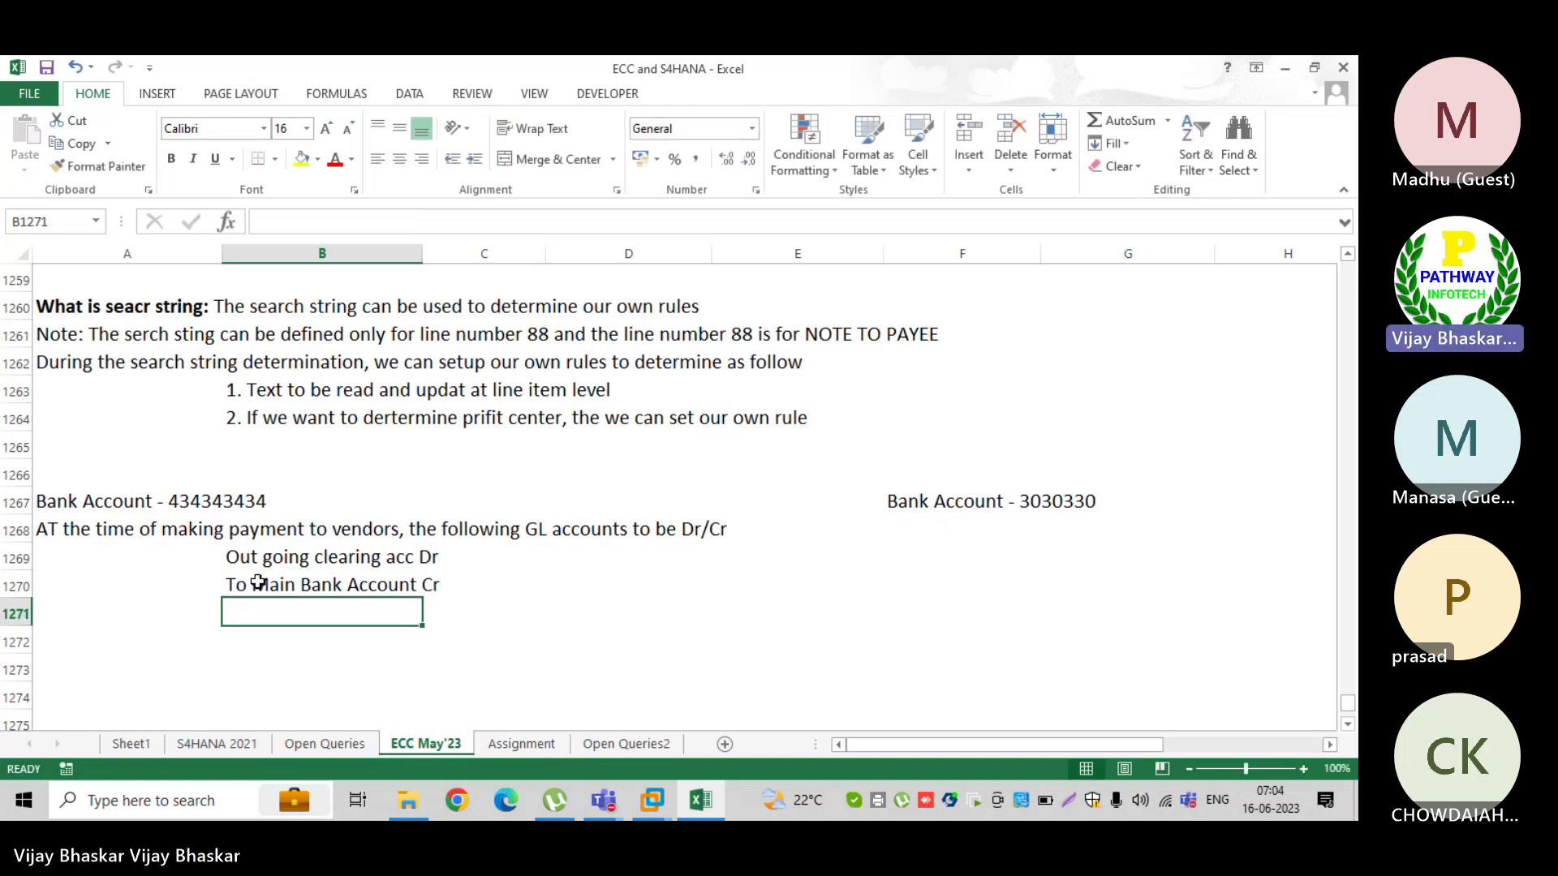
- Make the two bank account labels in cells A1267 and F1267 bold
left_click(73, 501)
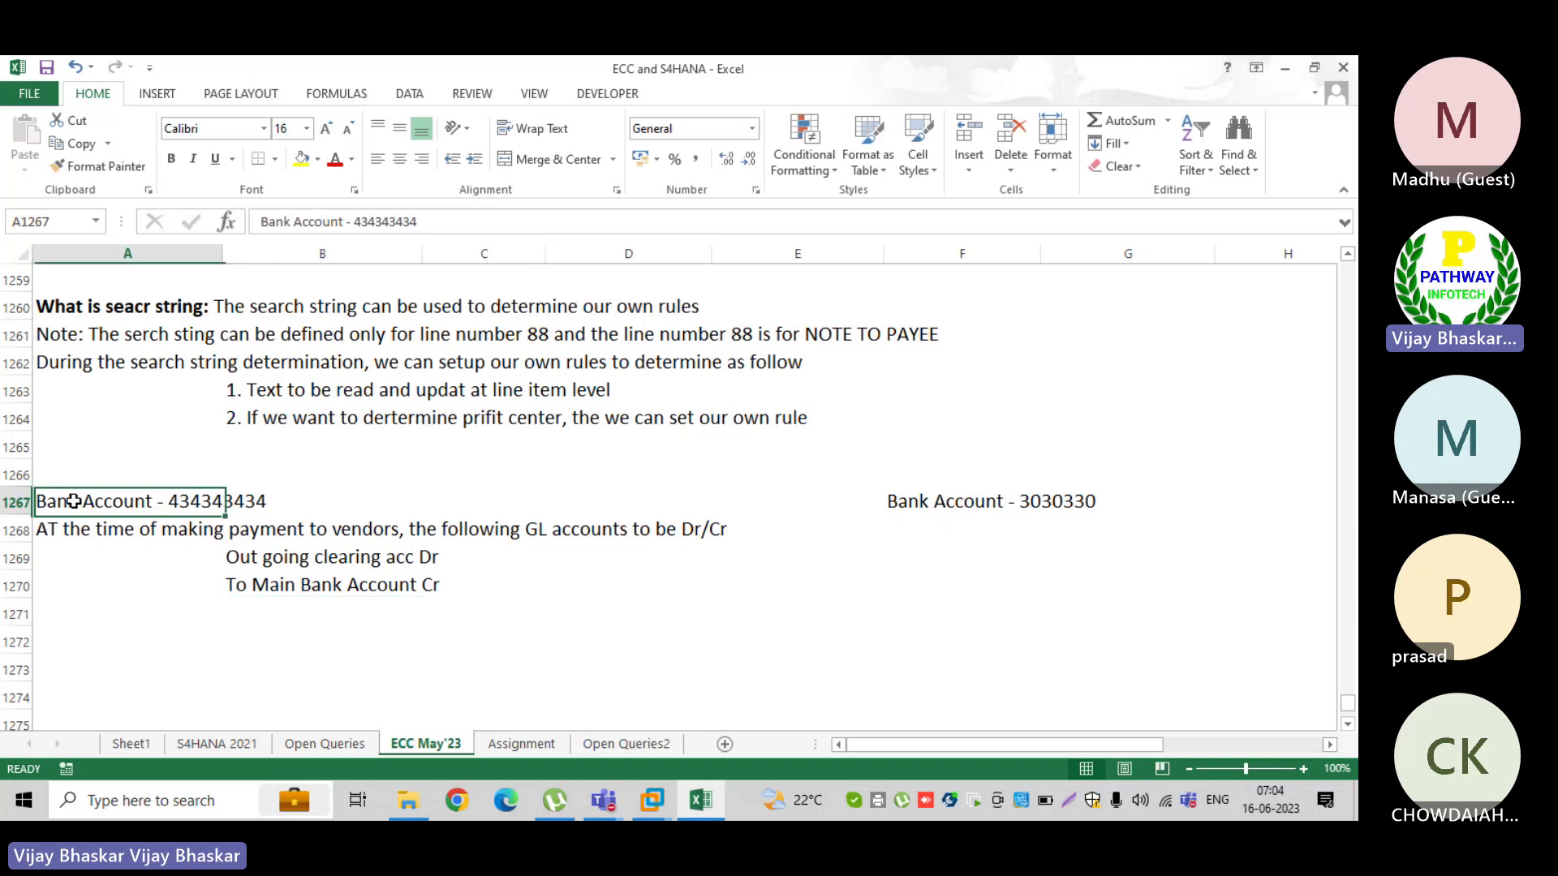
key("ctrl+b")
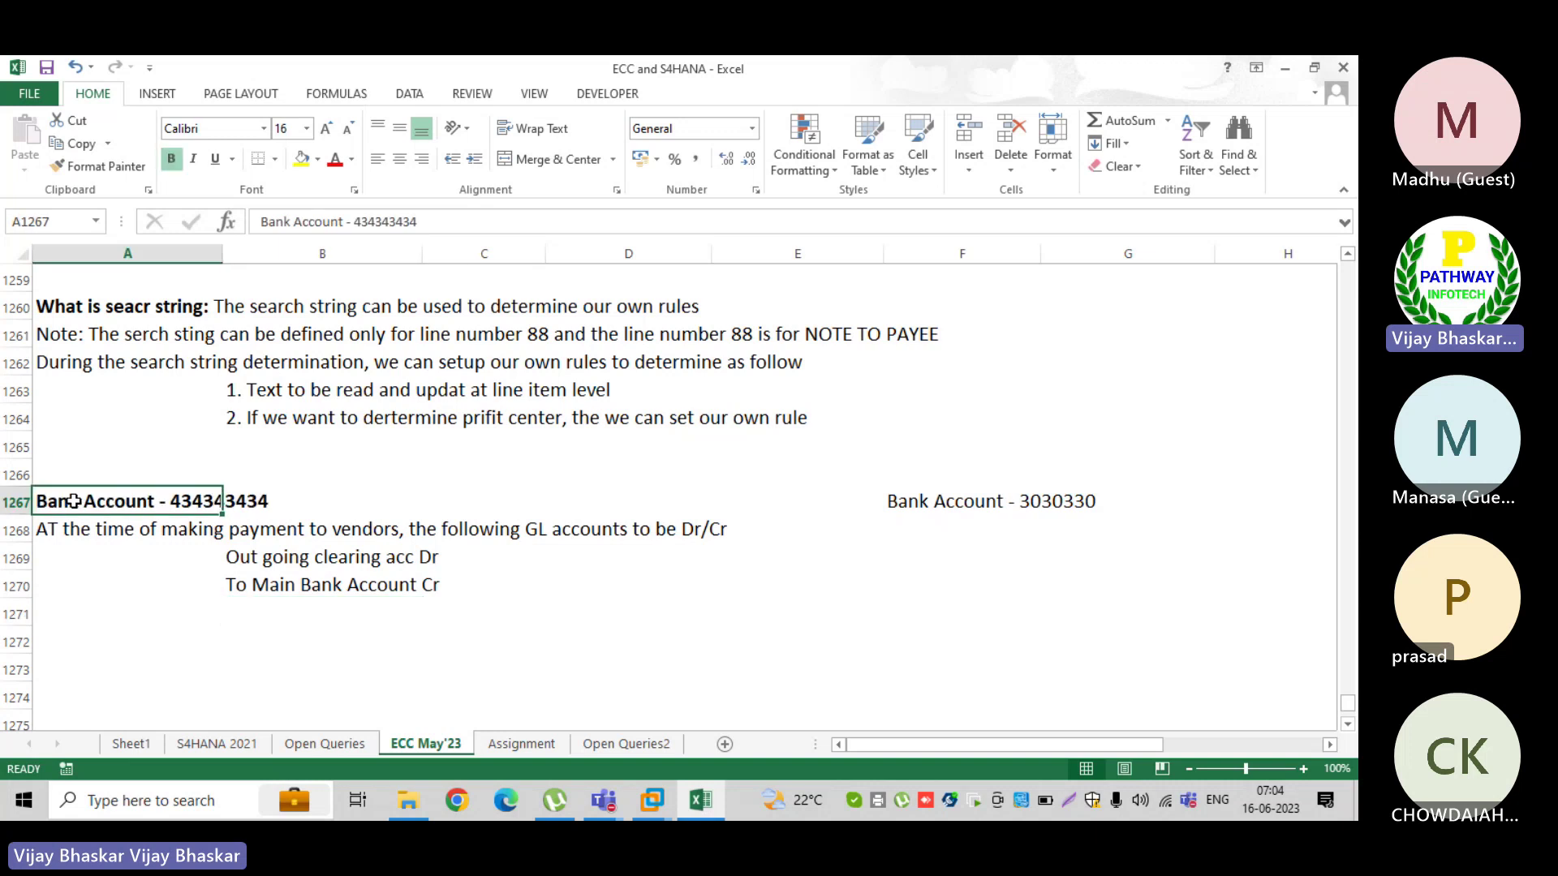
left_click(902, 504)
key("ctrl+b")
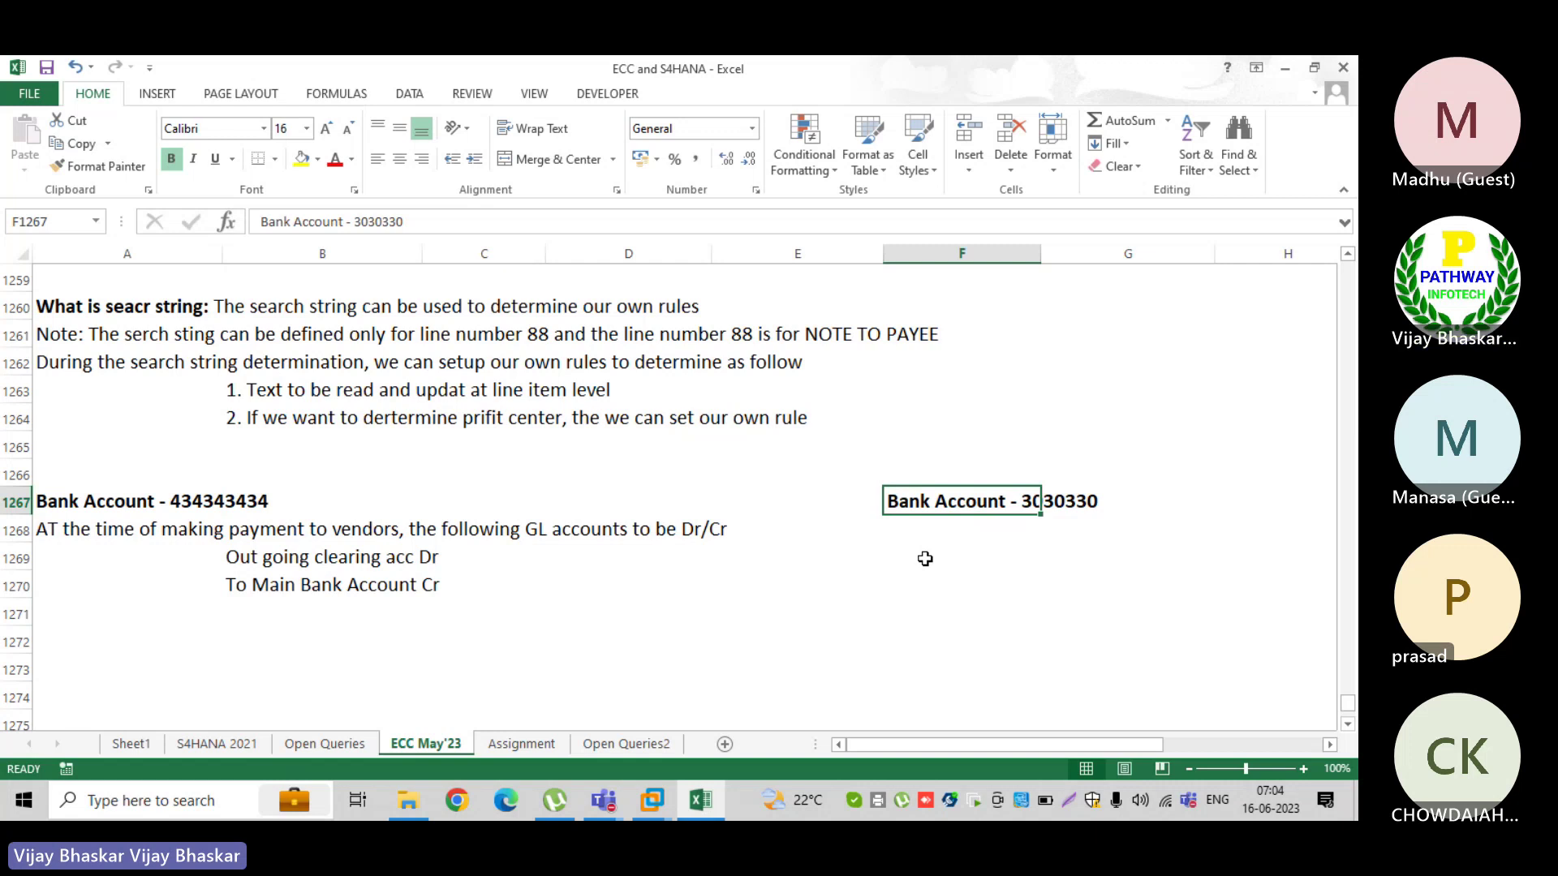
key("Return")
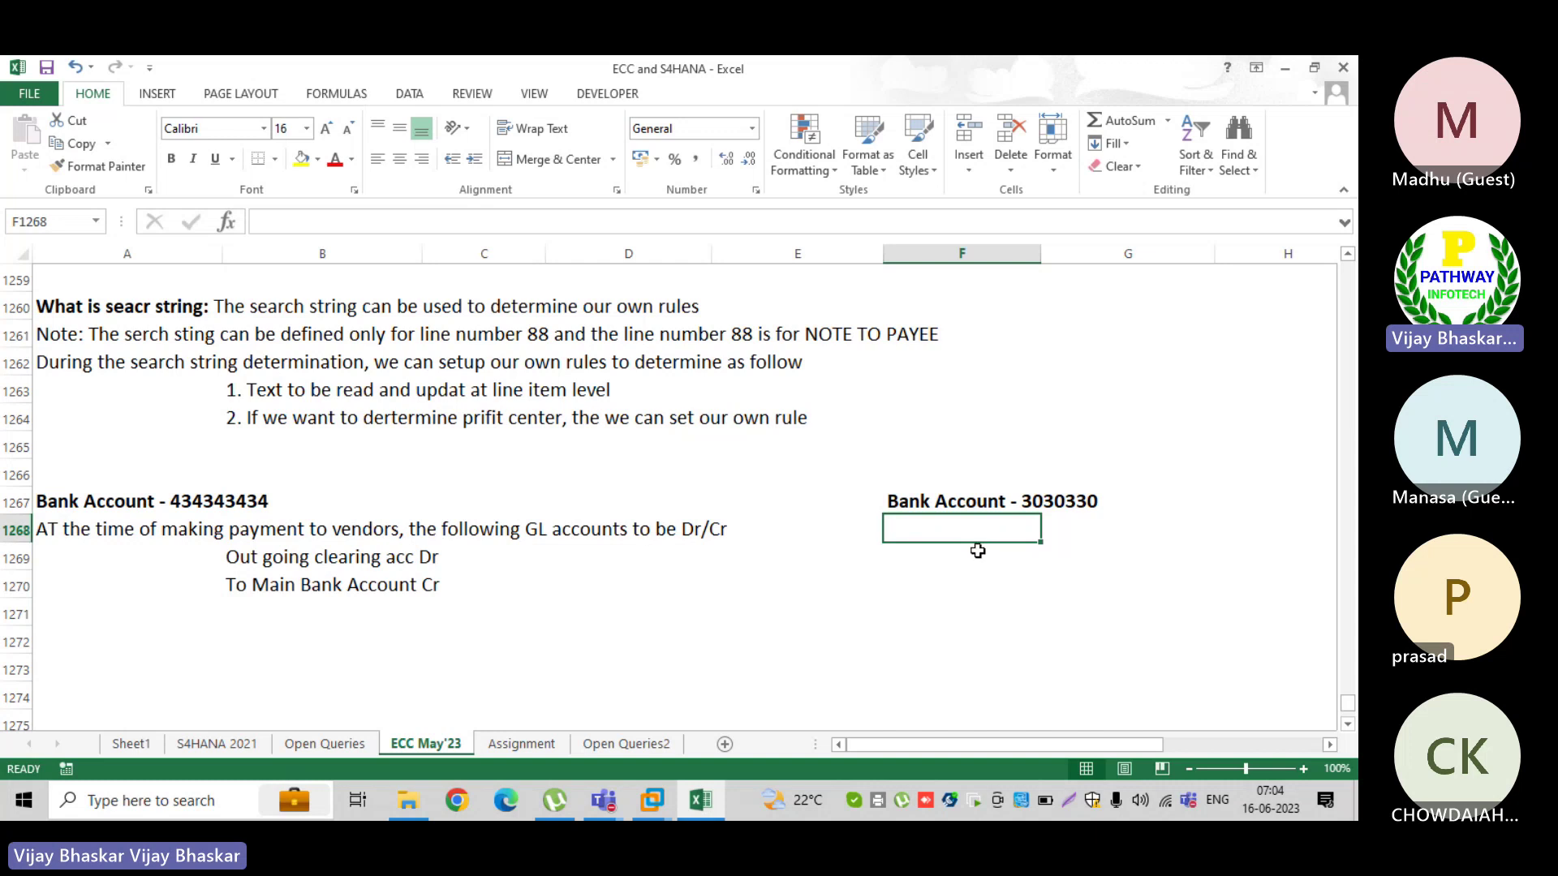
type("Main")
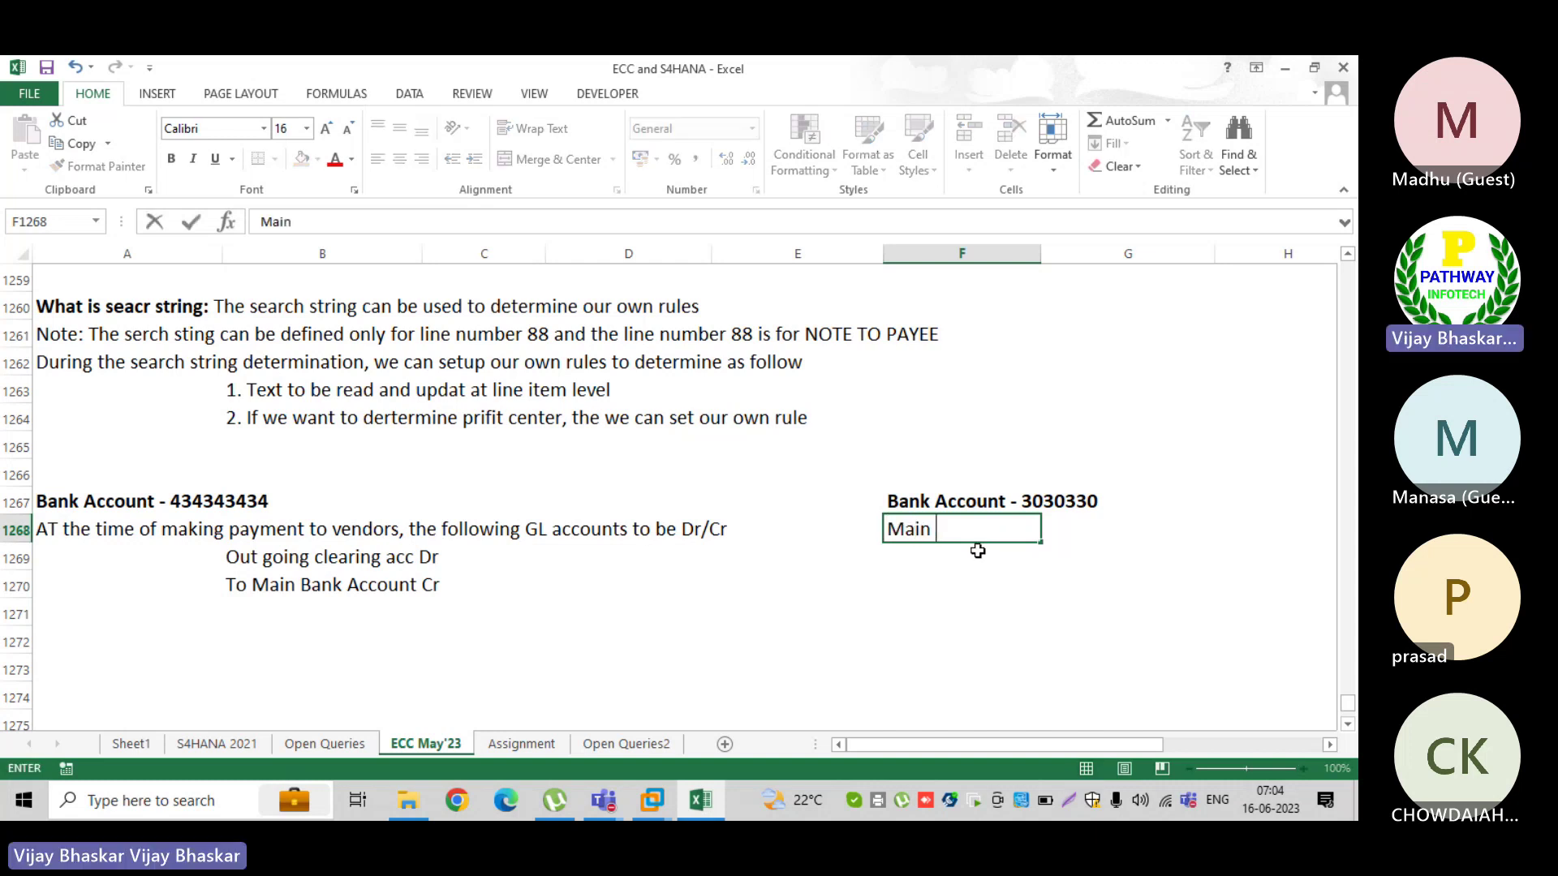
key("BackSpace")
key("BackSpace")
key("BackSpace")
key("BackSpace")
- Enter "Loan Account Dr" in cell F1269 and "To Main Bank Account Cr" in cell F1270 for the second bank account
left_click(924, 560)
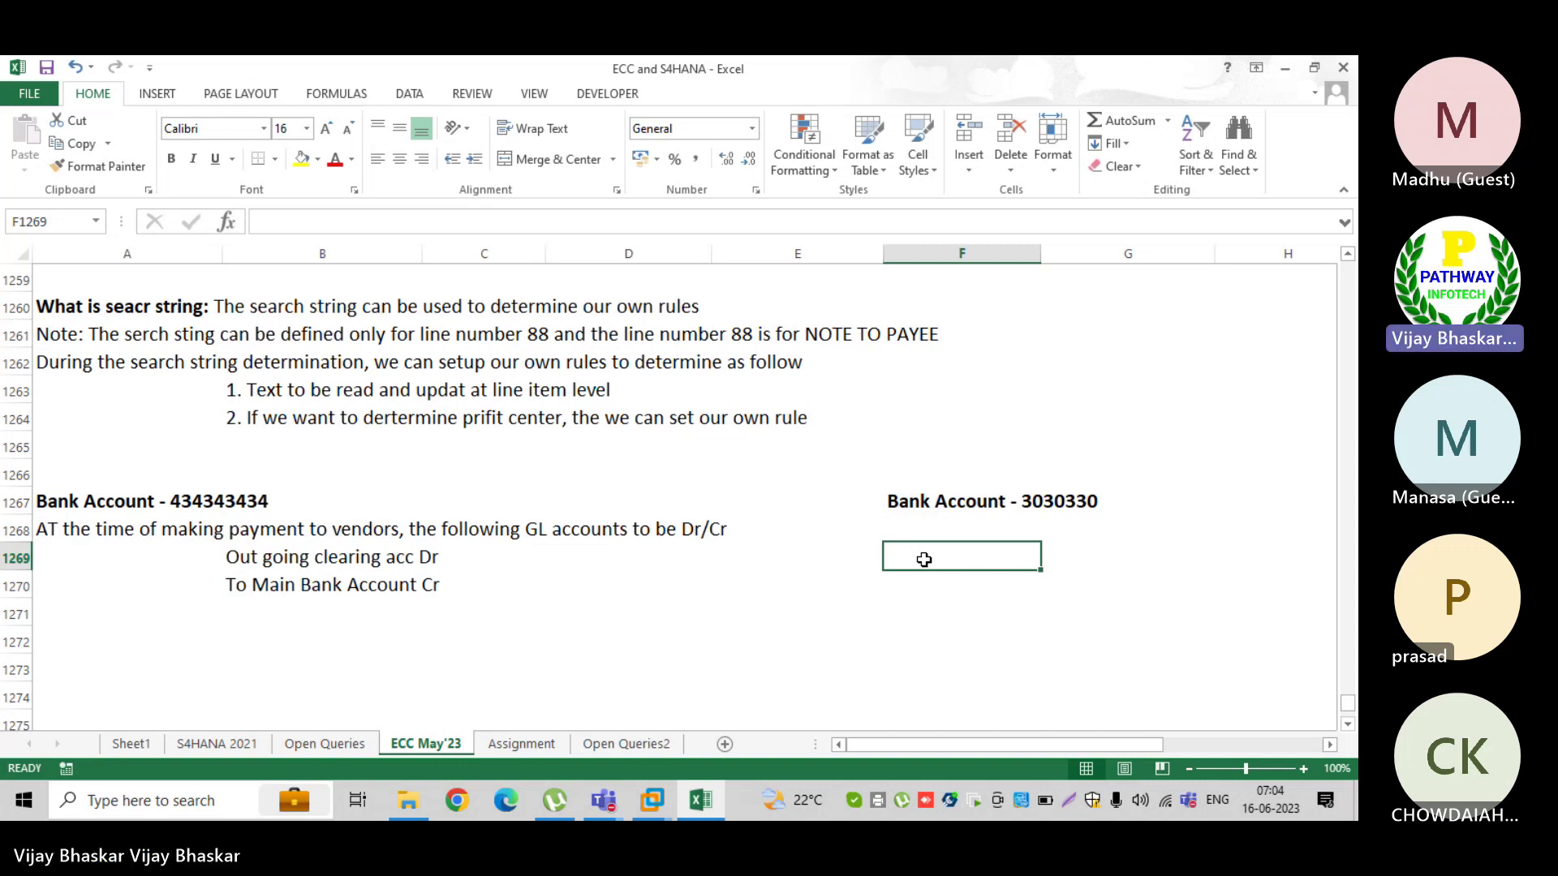
type("Loan Account Dr")
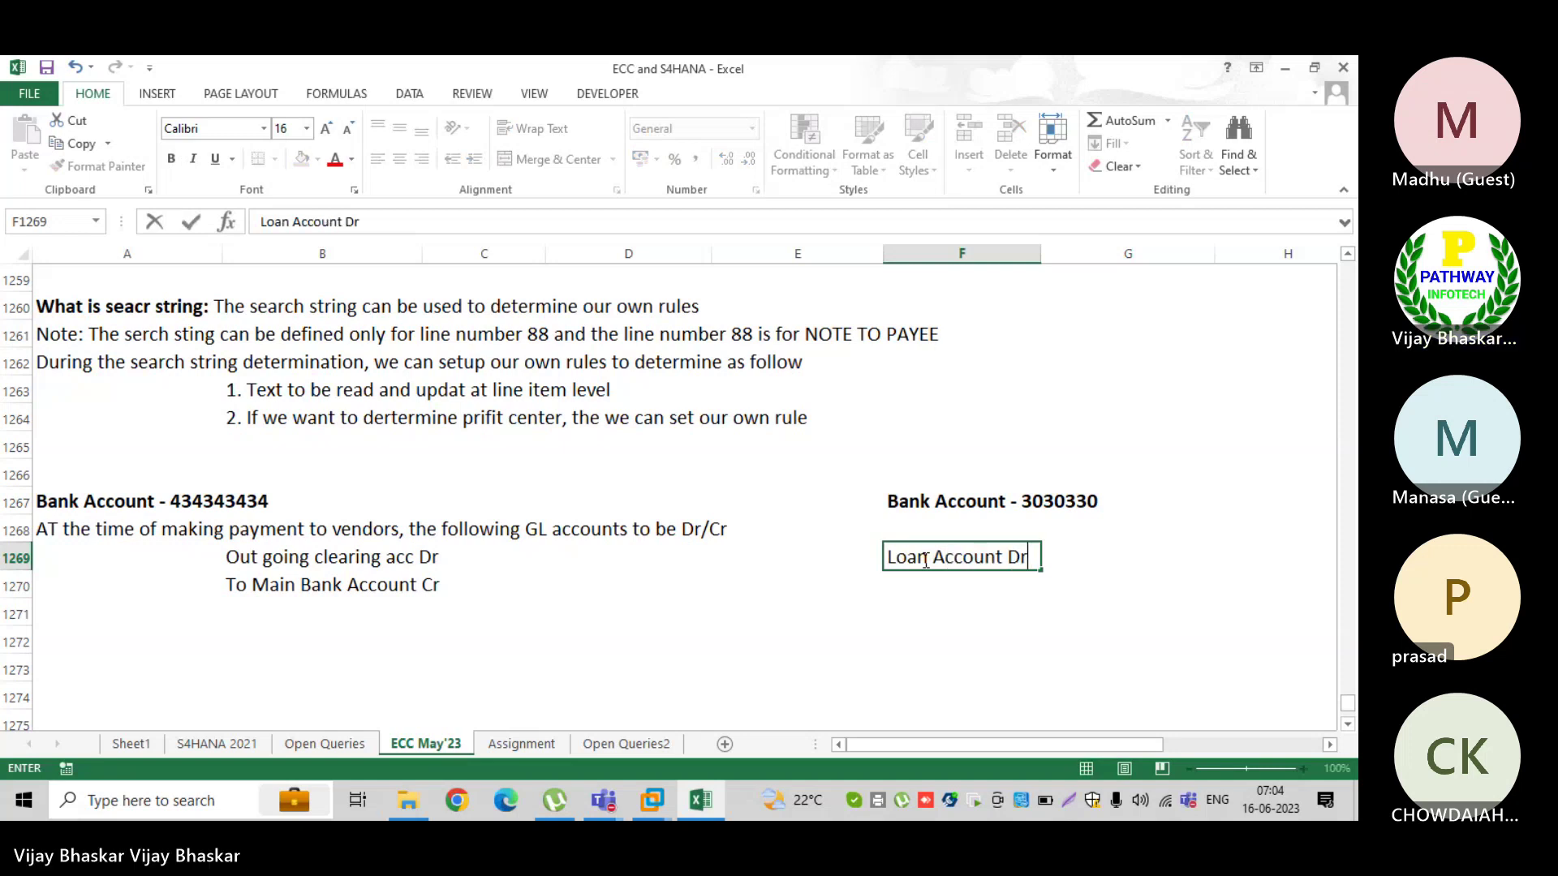
key("Return")
type("T")
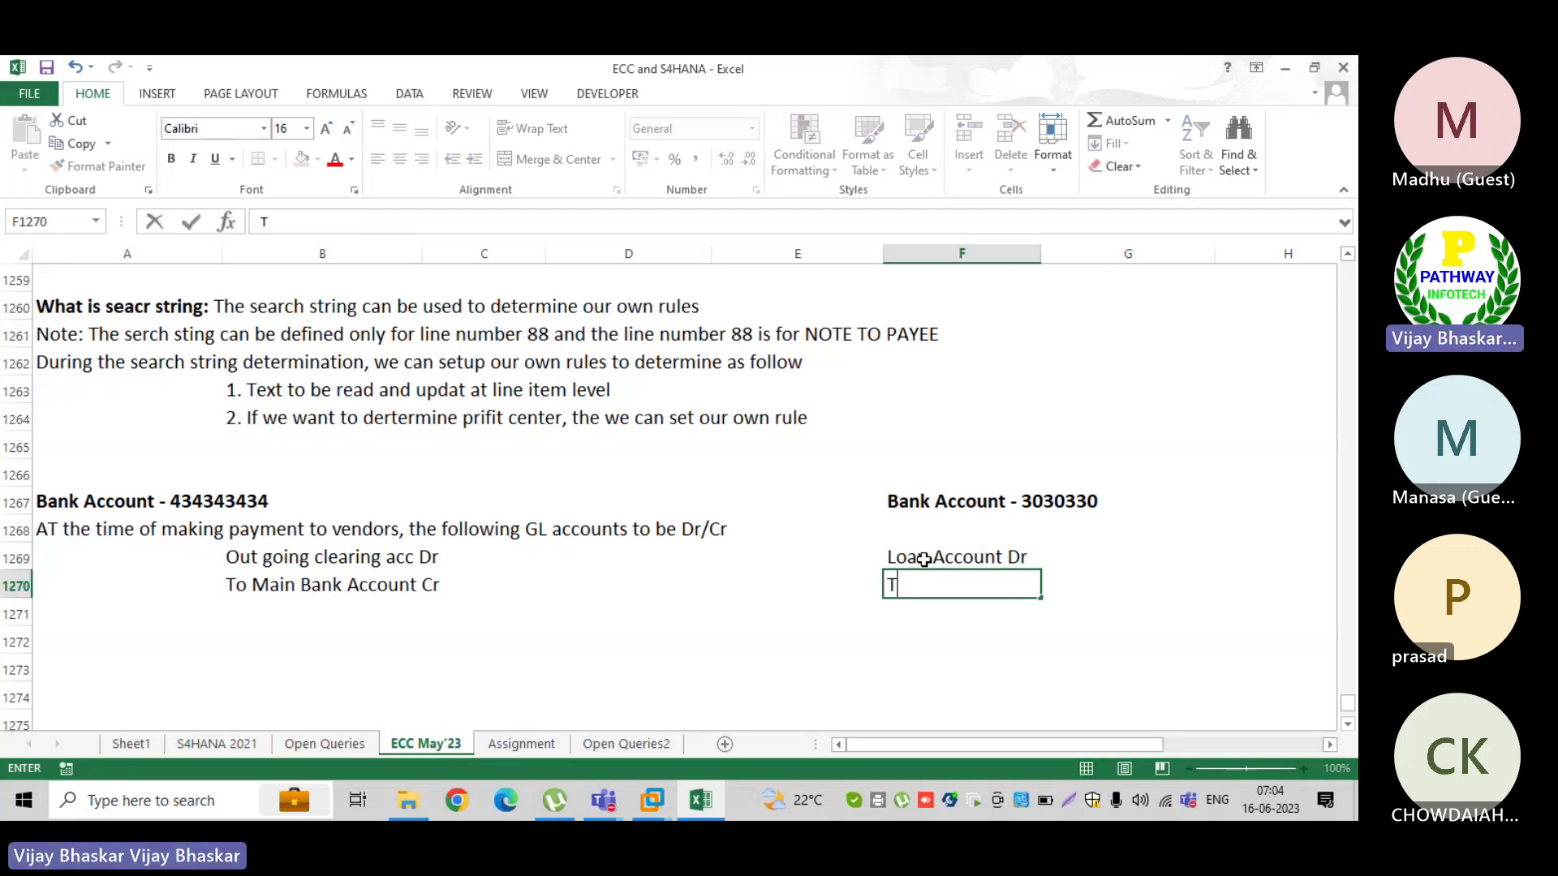
type("o Main Bank Account Cr")
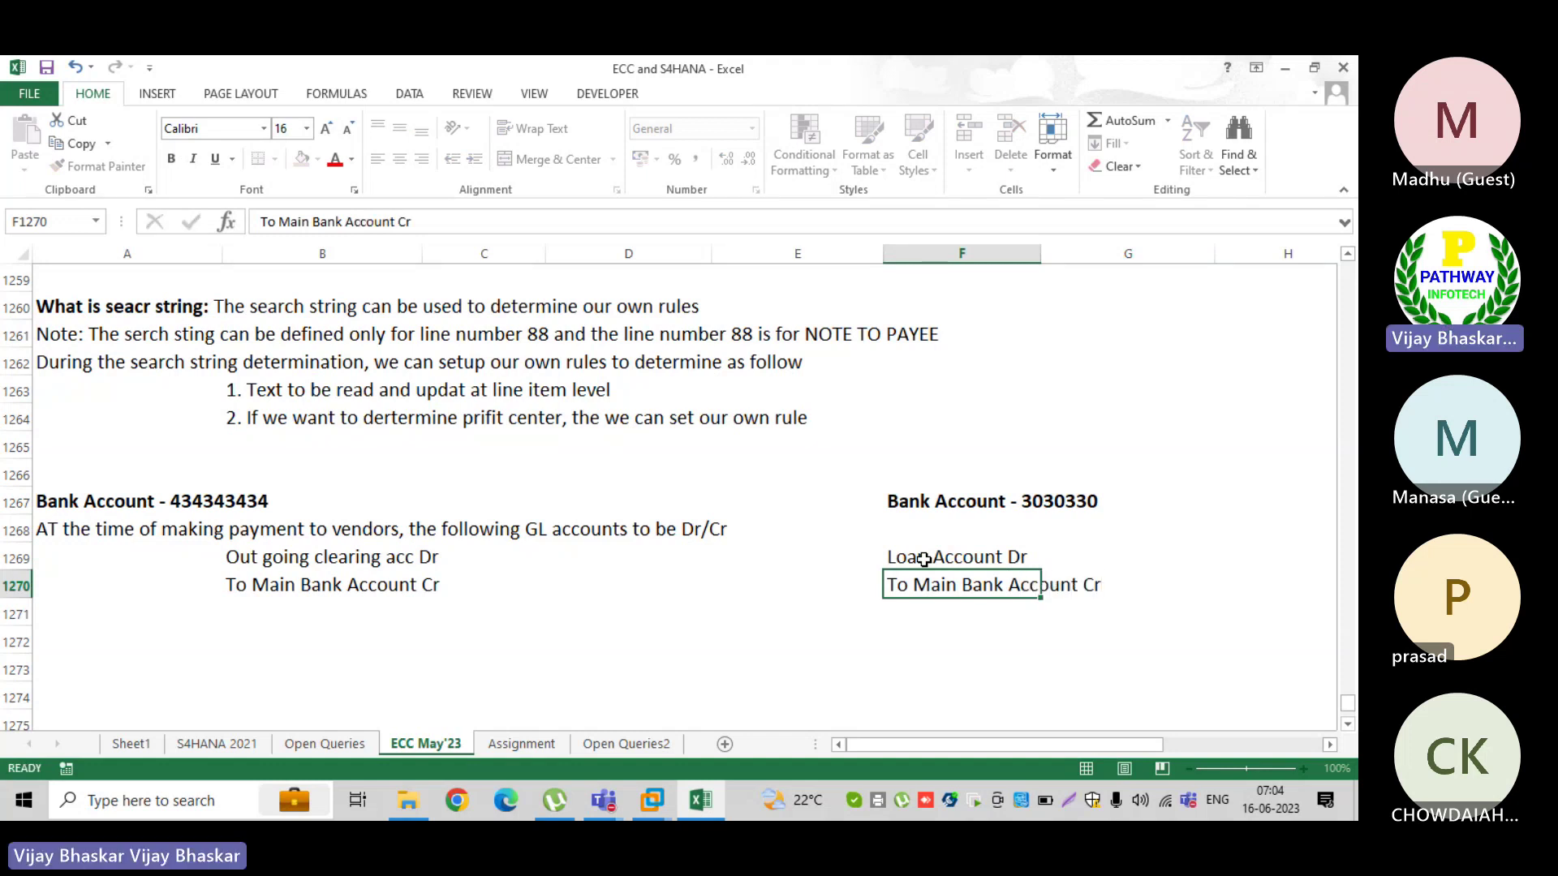
key("Return")
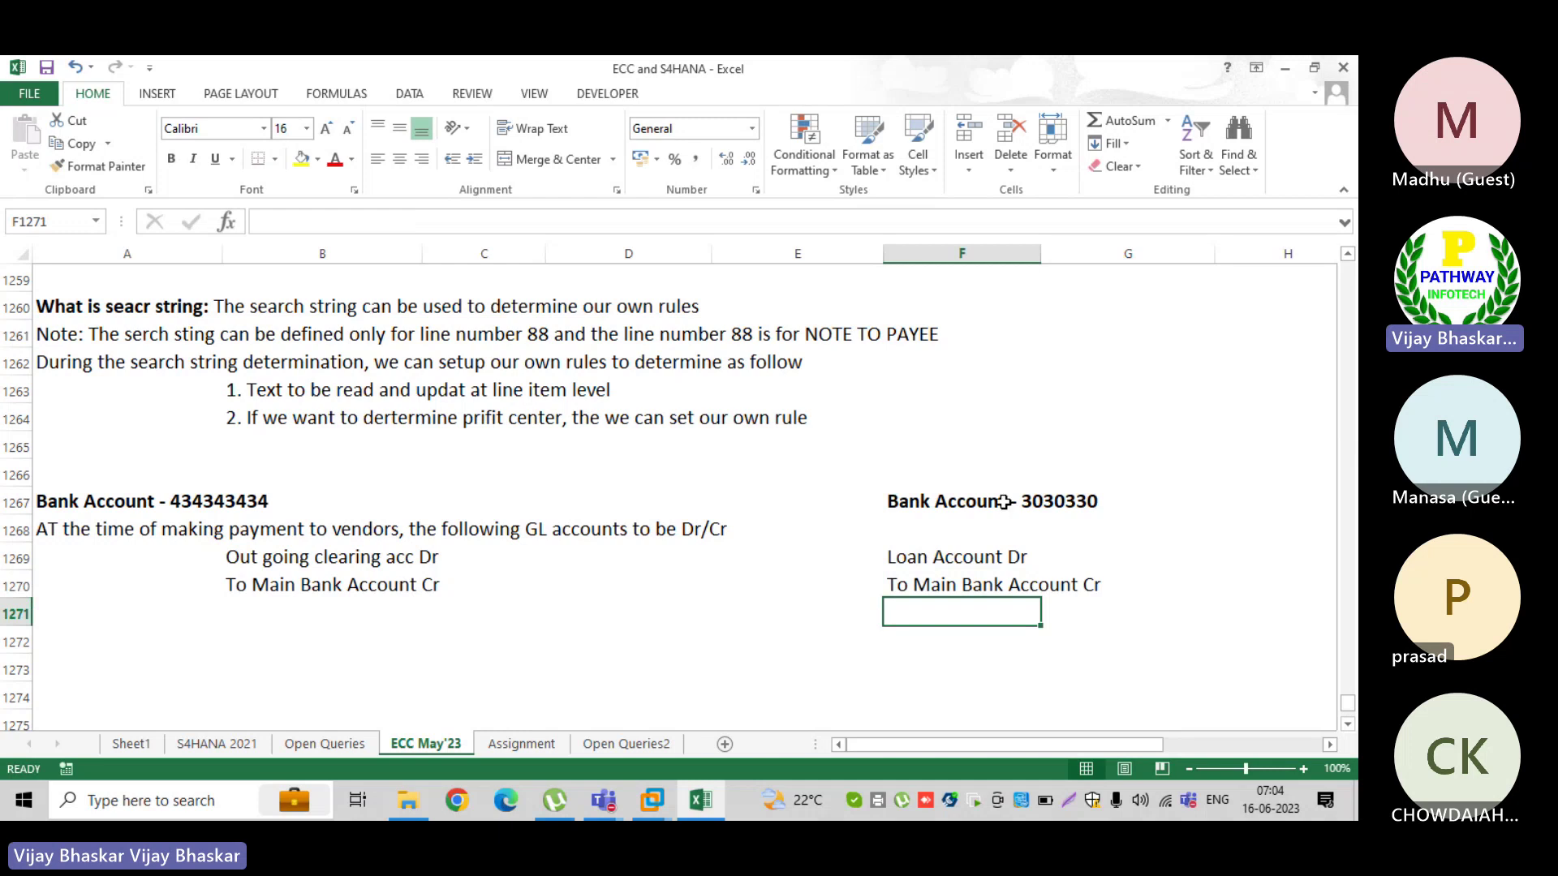
- Draw a downward arrow about 2.83 cm long below each "To Main Bank Account Cr" line and connect the arrow tips with a straight line
left_click(157, 95)
left_click(304, 121)
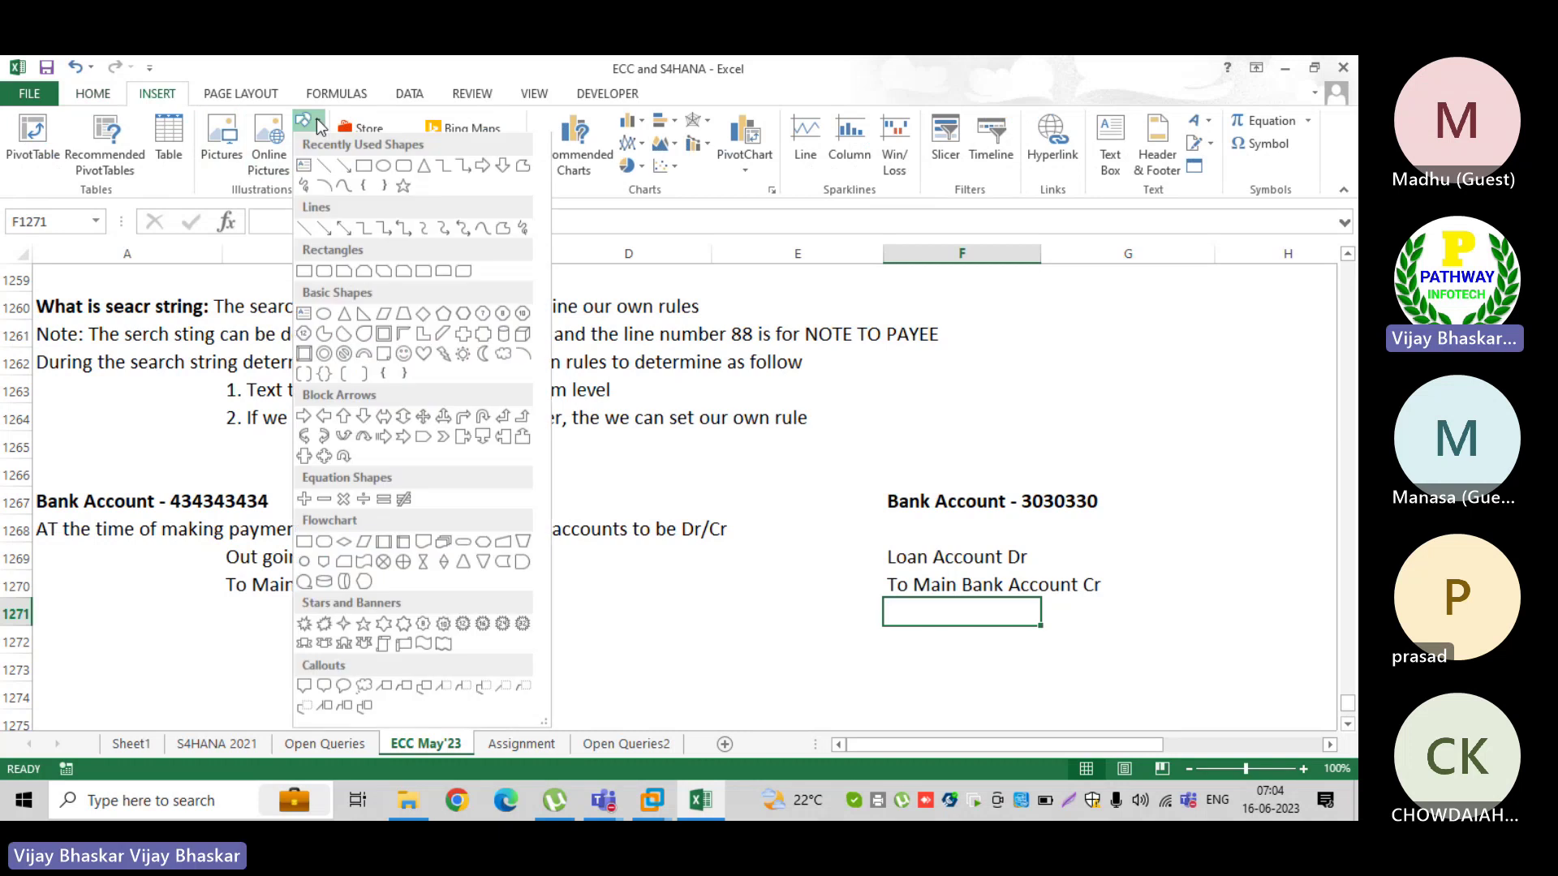
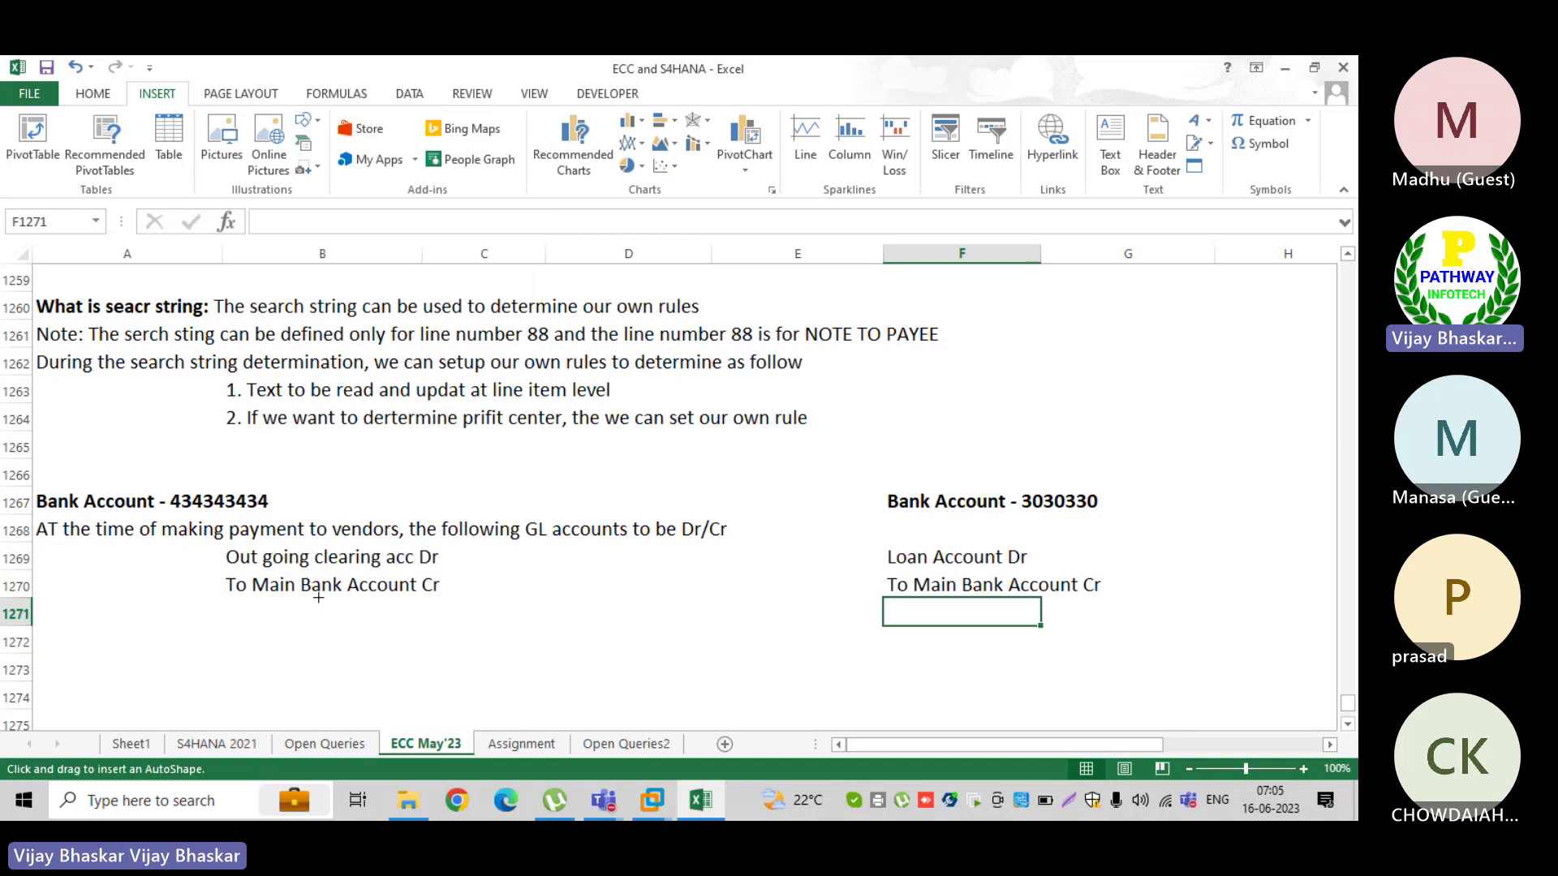
left_click_drag(318, 597, 316, 696)
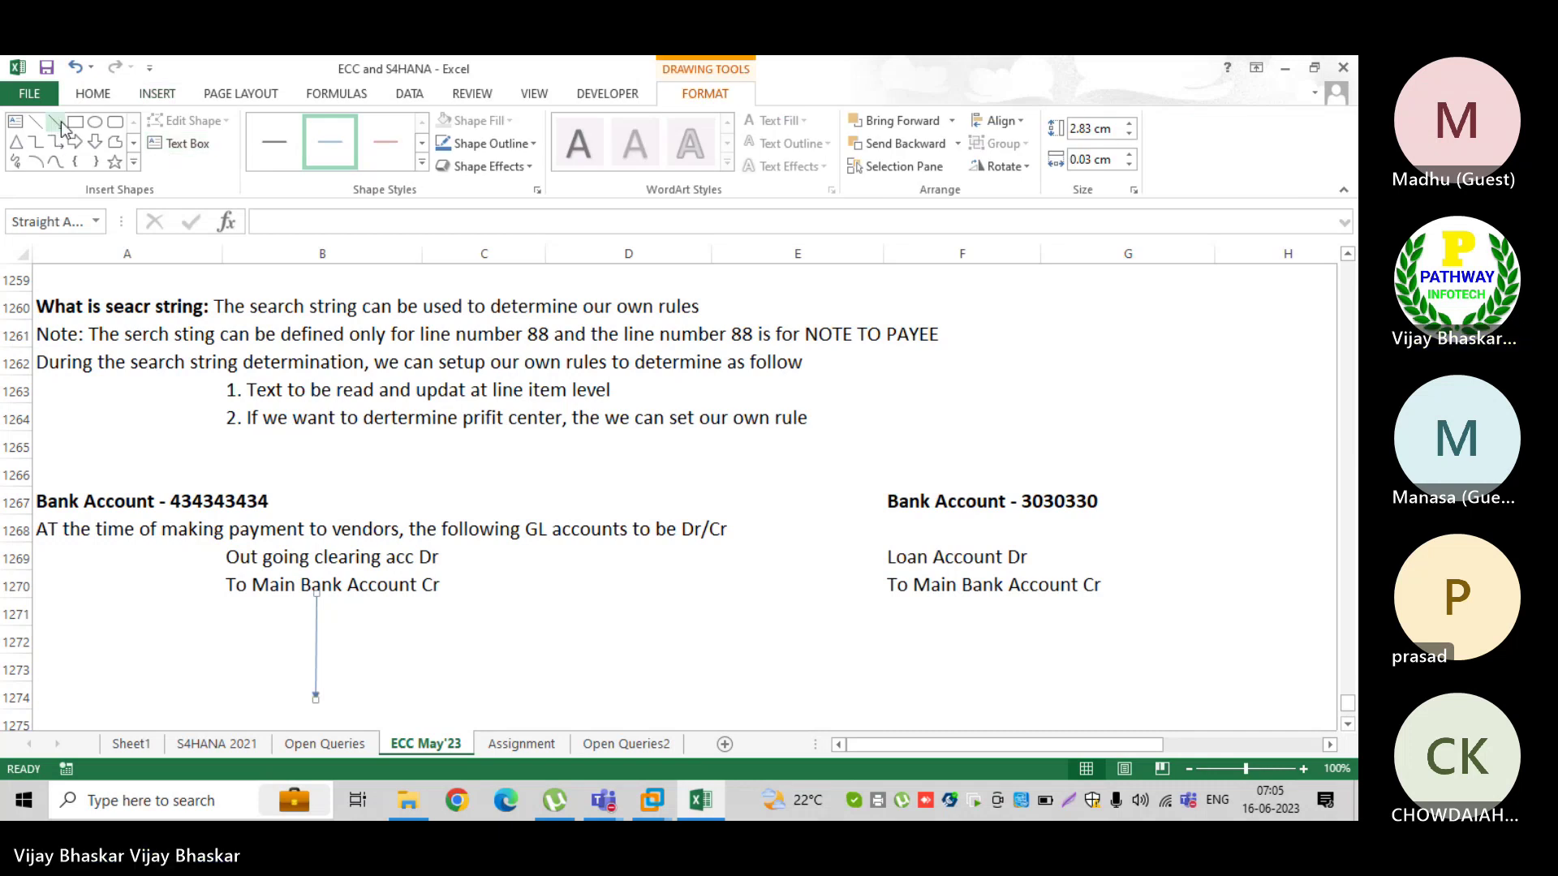
left_click(62, 130)
scroll(797, 462, "down", 1)
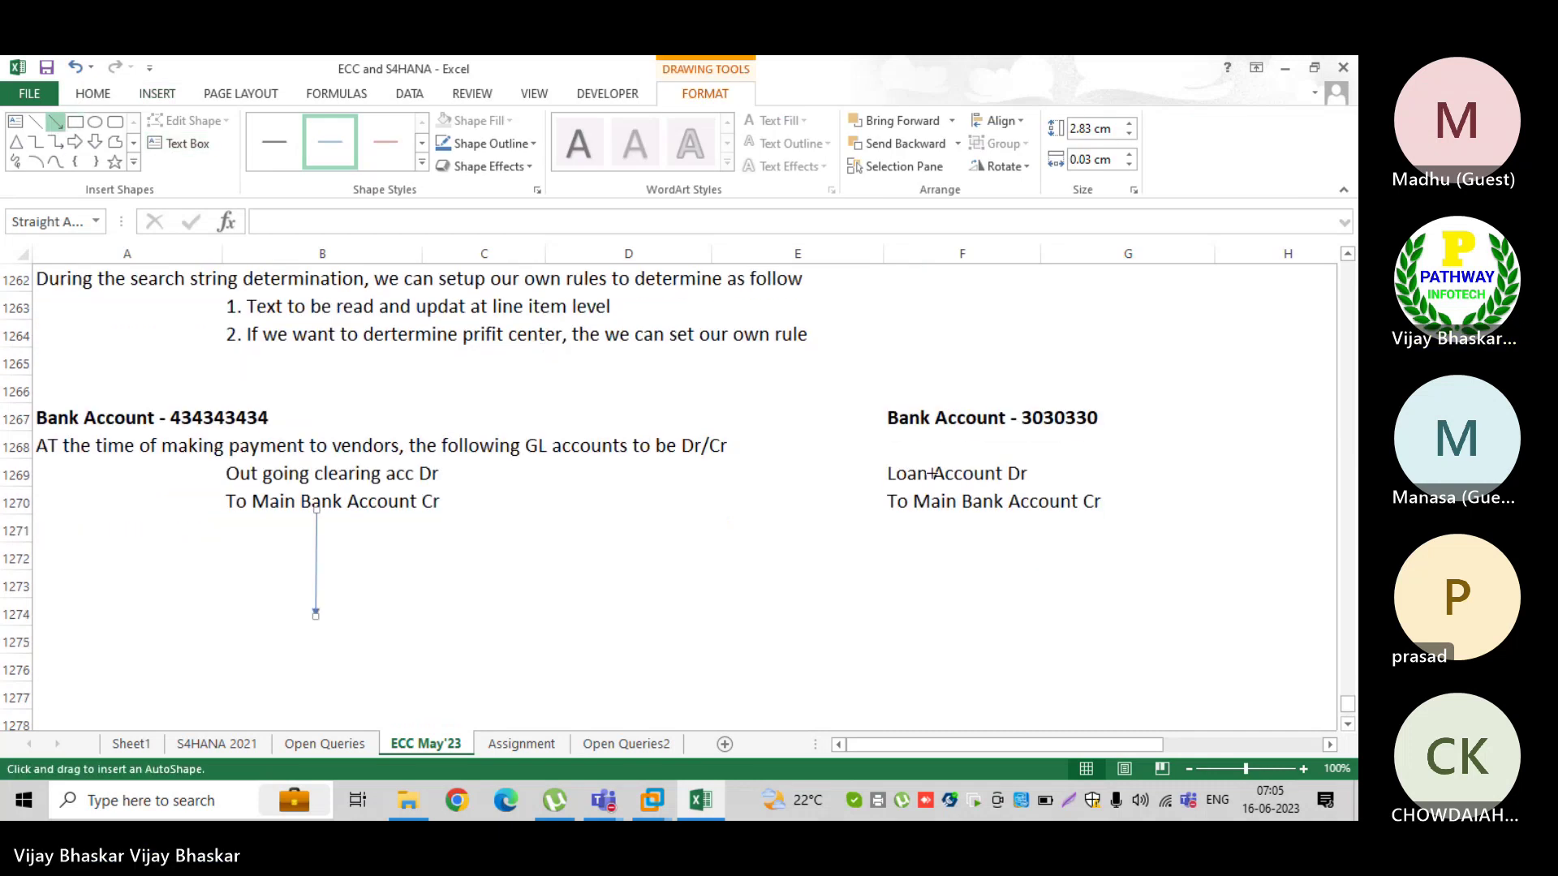
left_click_drag(998, 509, 997, 615)
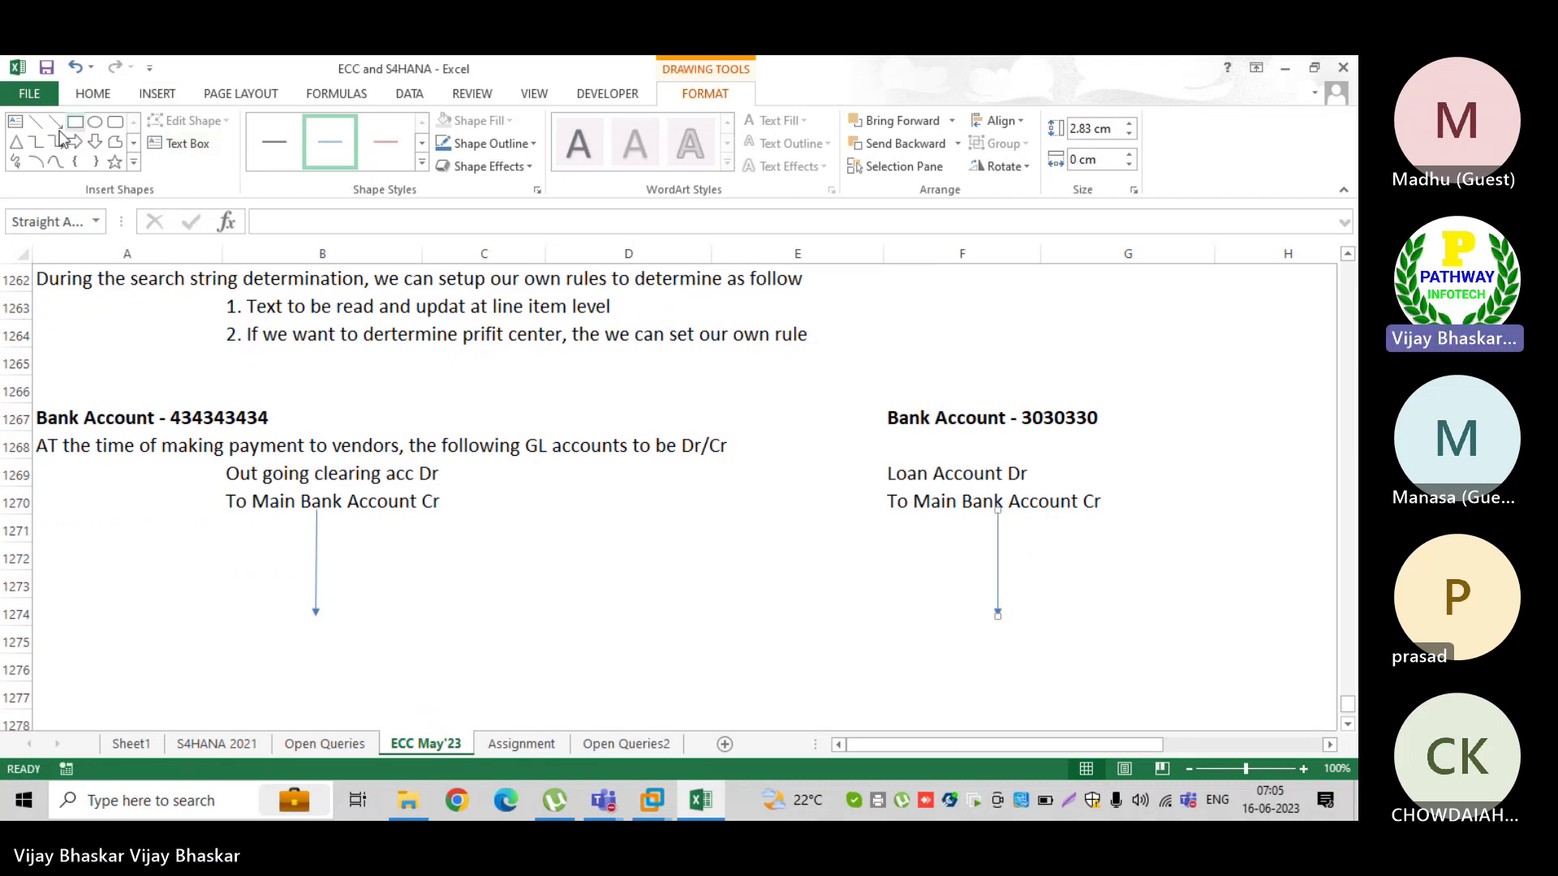
left_click(35, 121)
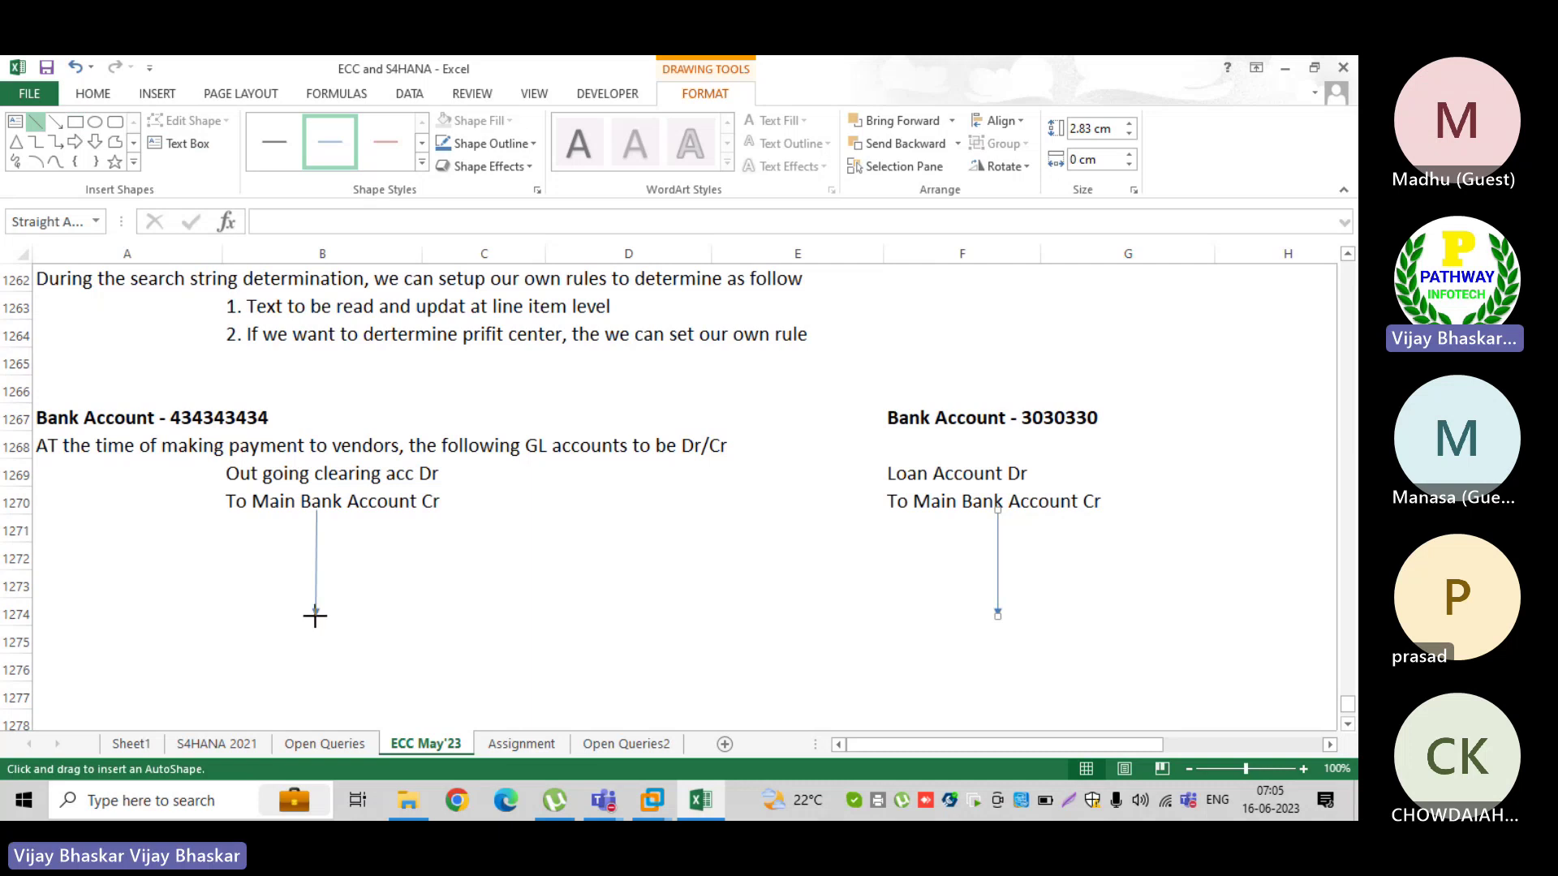
left_click_drag(314, 617, 994, 610)
- Enter "Common for both the accounts is only one BAI code (we are receiving the statement for both banks with single BAI code 165)" in cell C1275
left_click(563, 647)
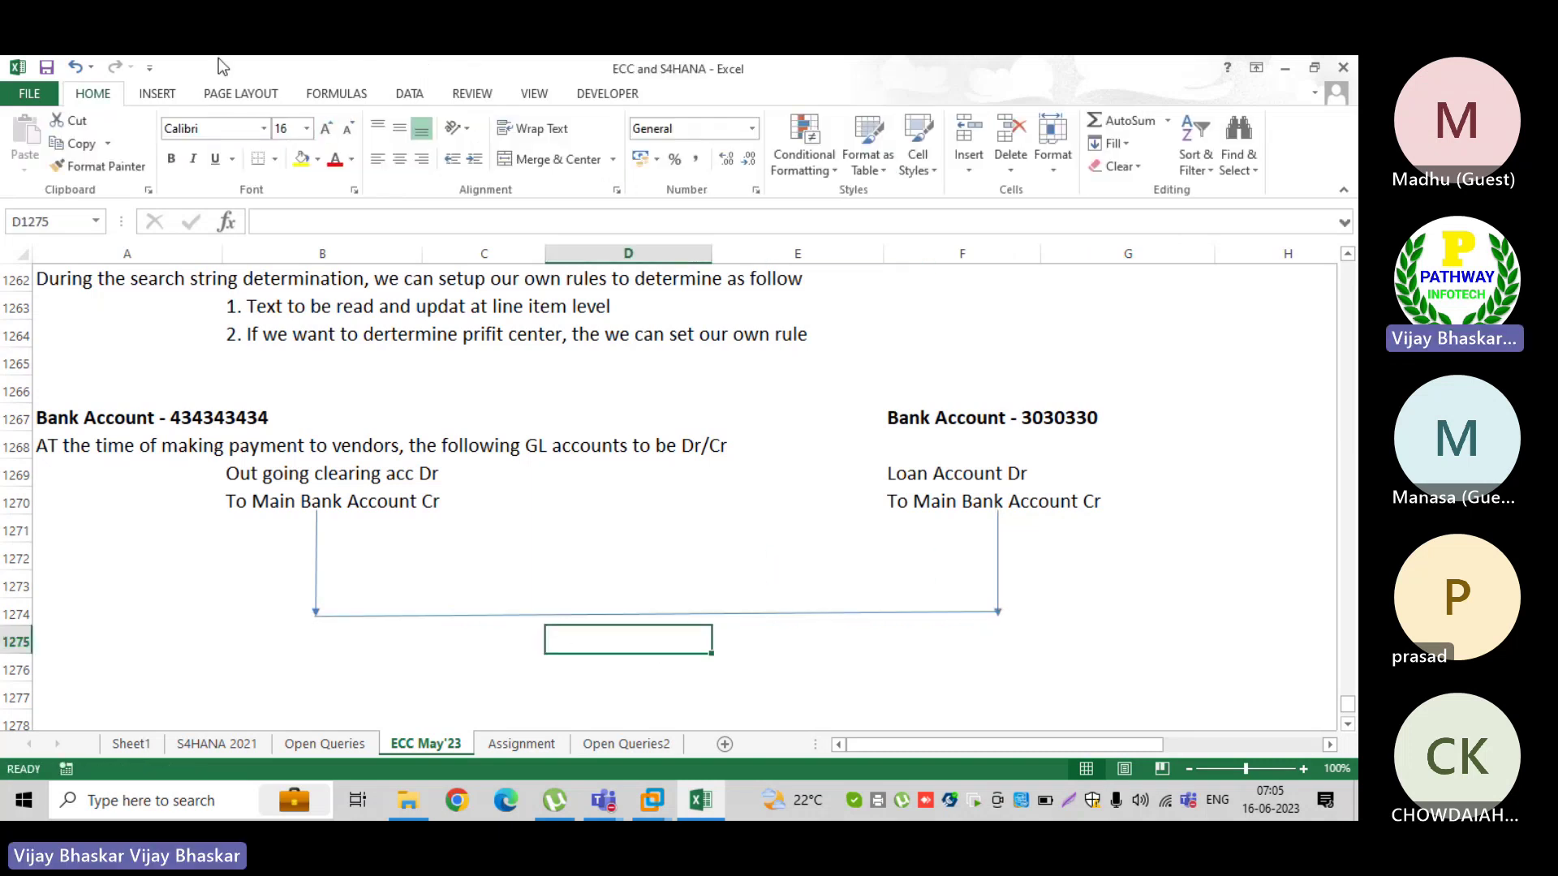
key("Left")
type("COmmo")
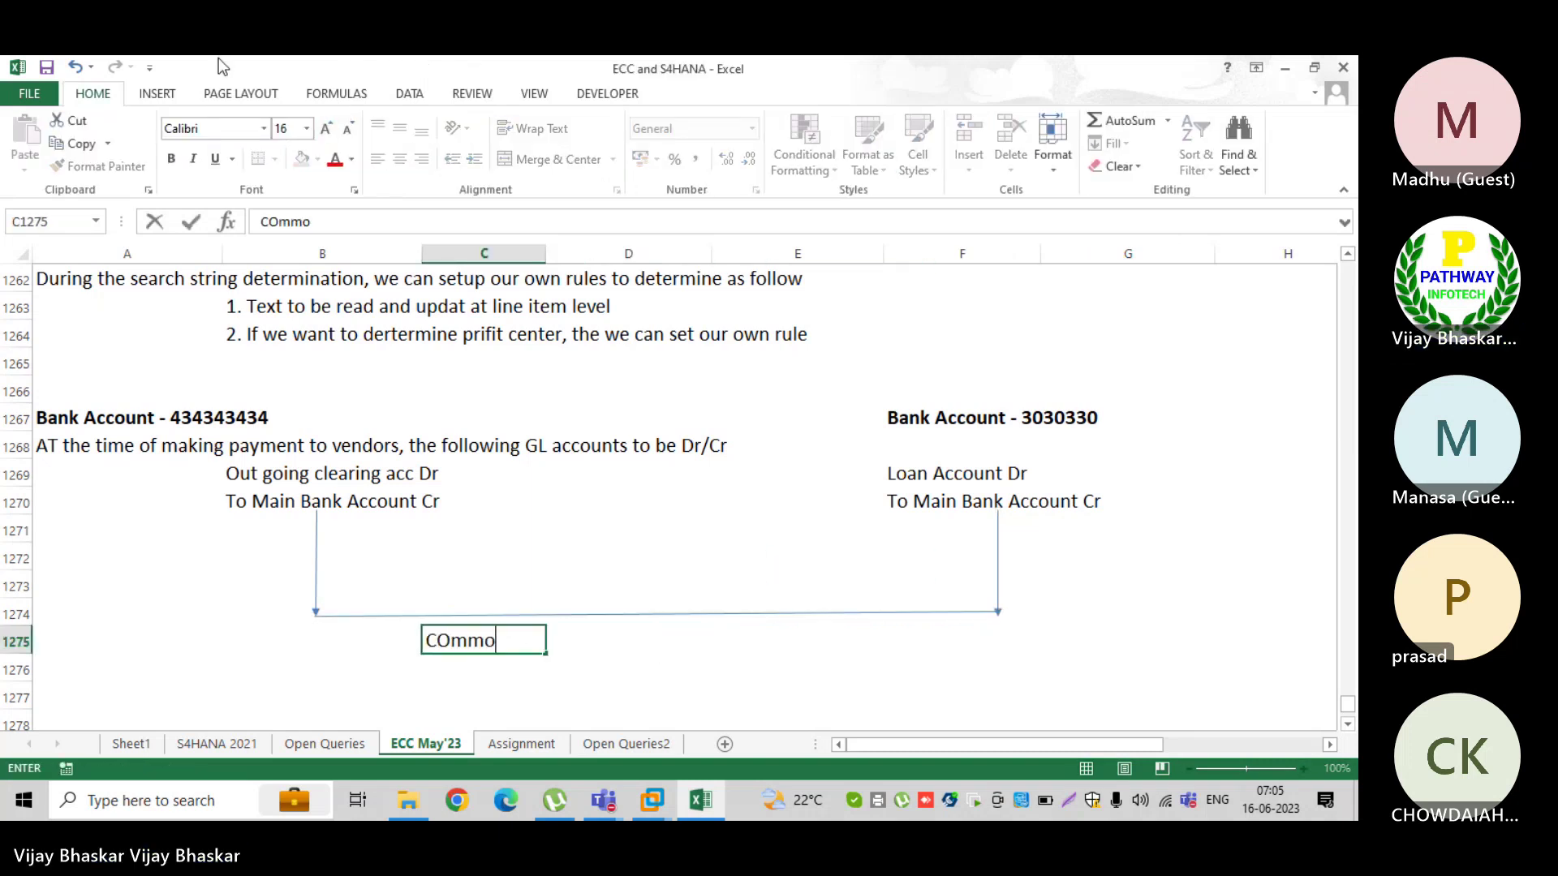
type("n for")
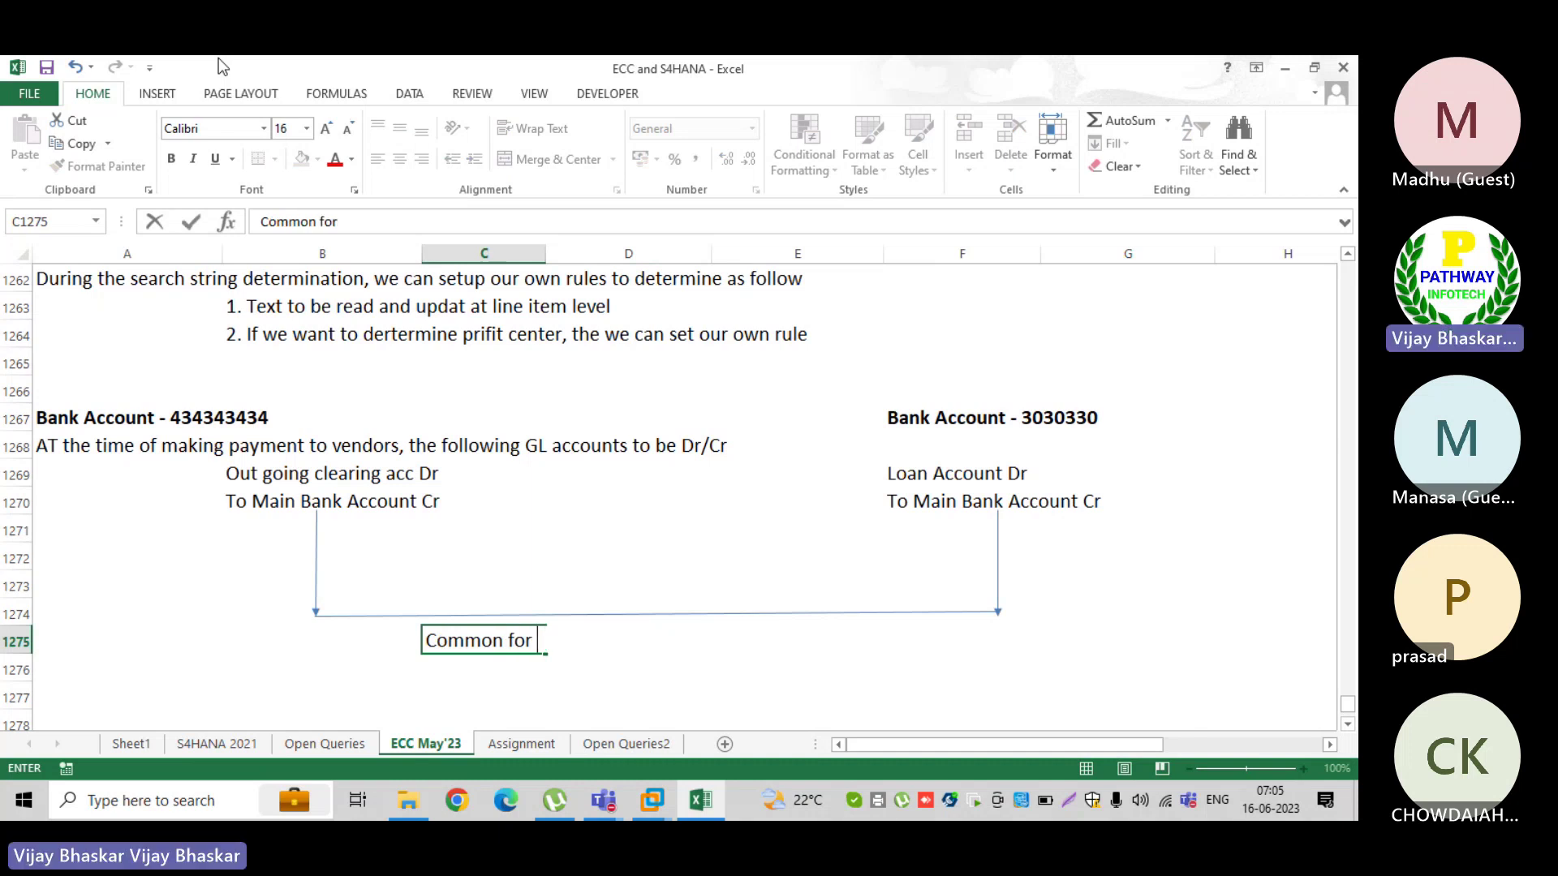
type(" both the accounts is ")
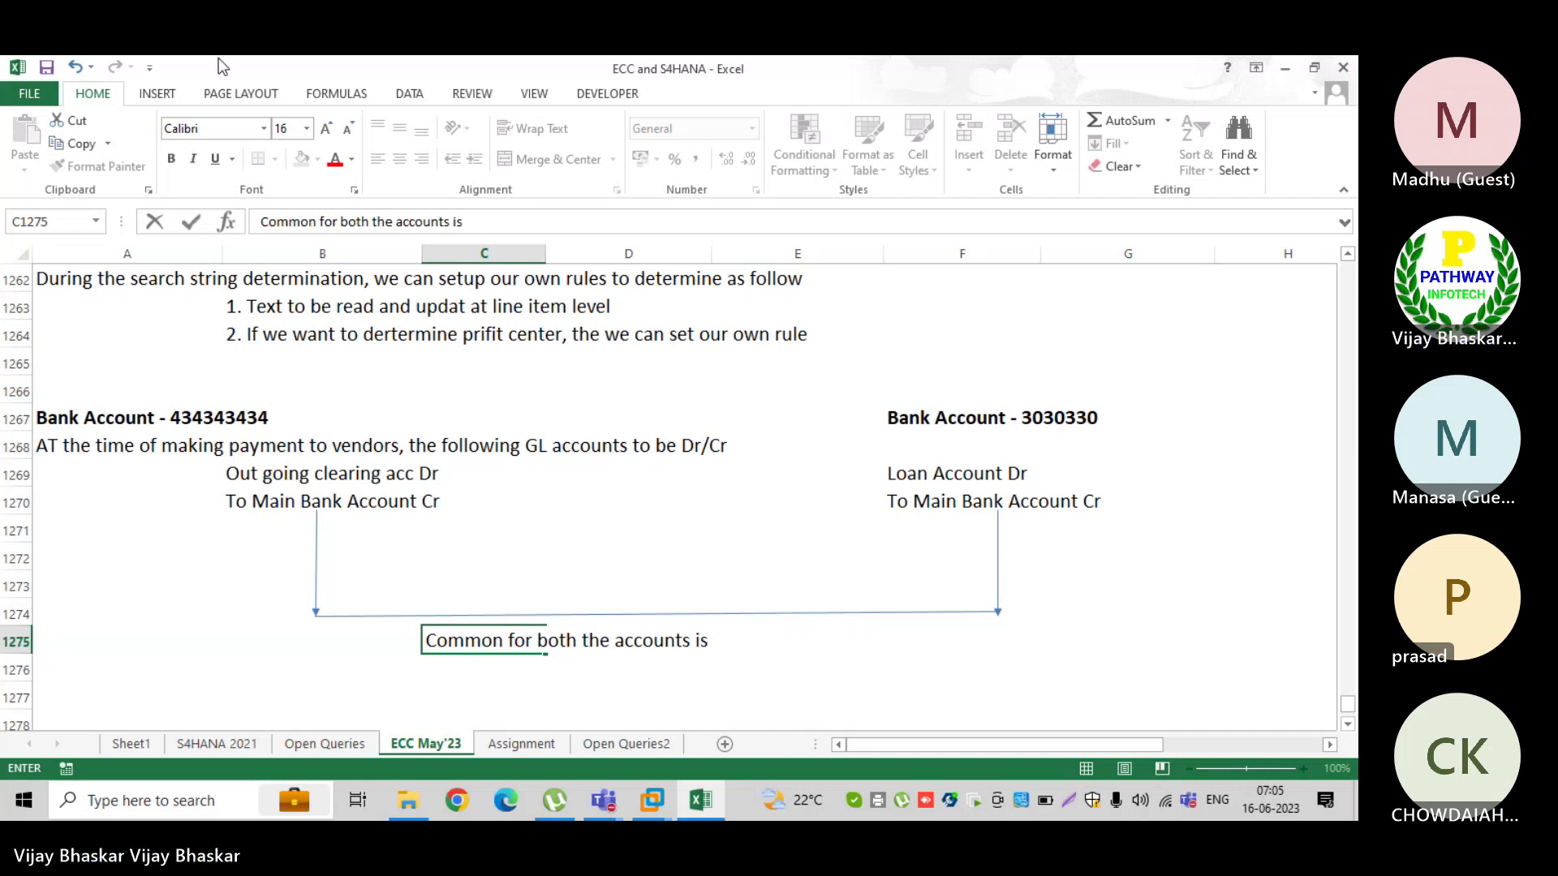
type("obnly")
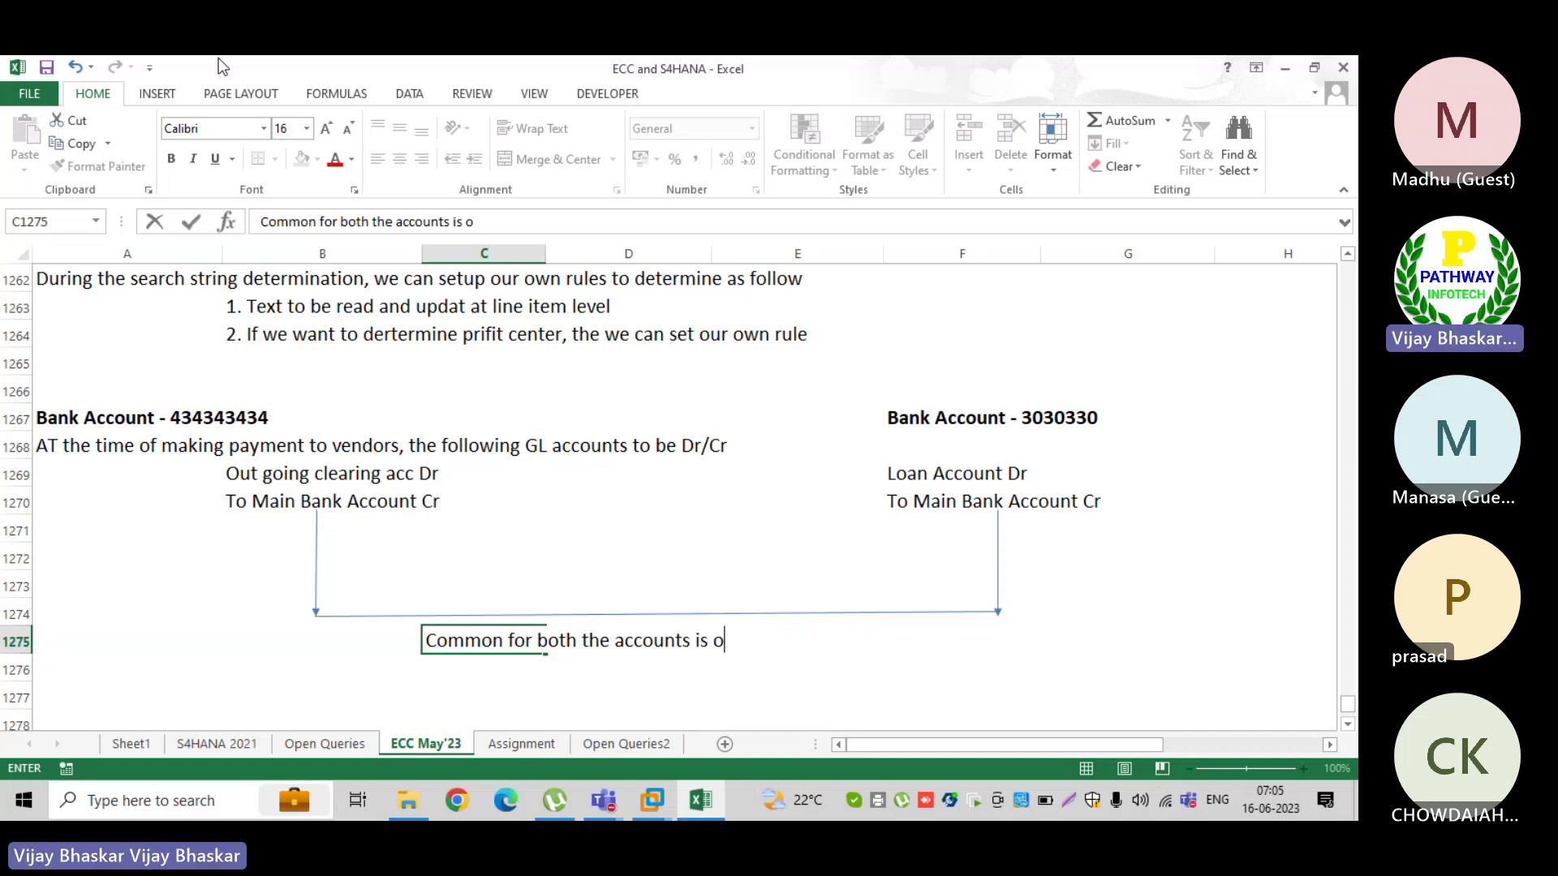
key("BackSpace")
key("BackSpace")
key("BackSpace")
type("only o")
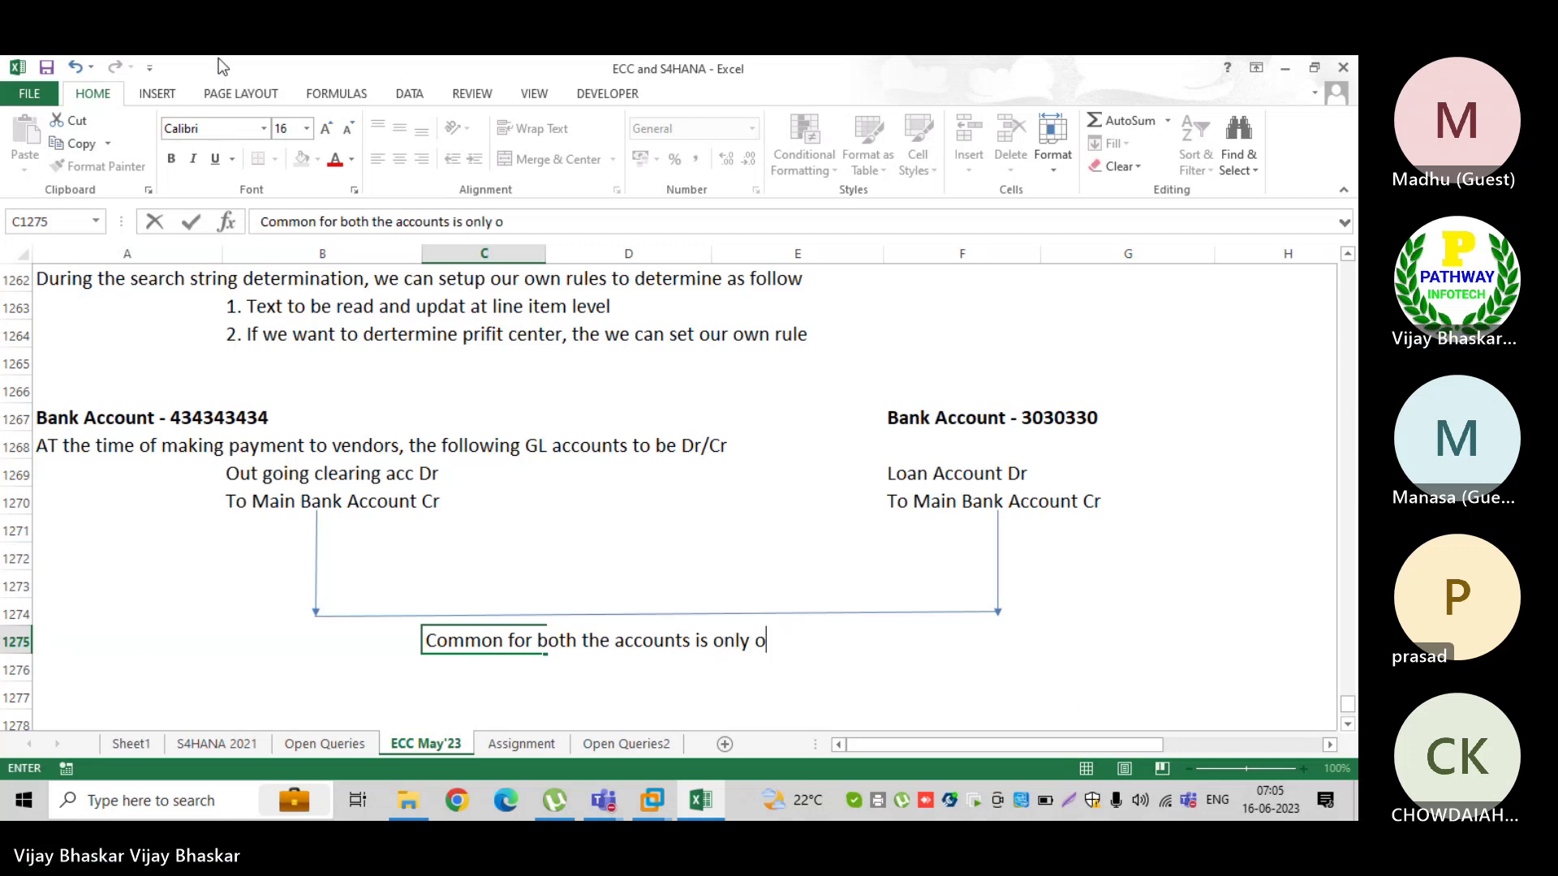
type("ne BAI")
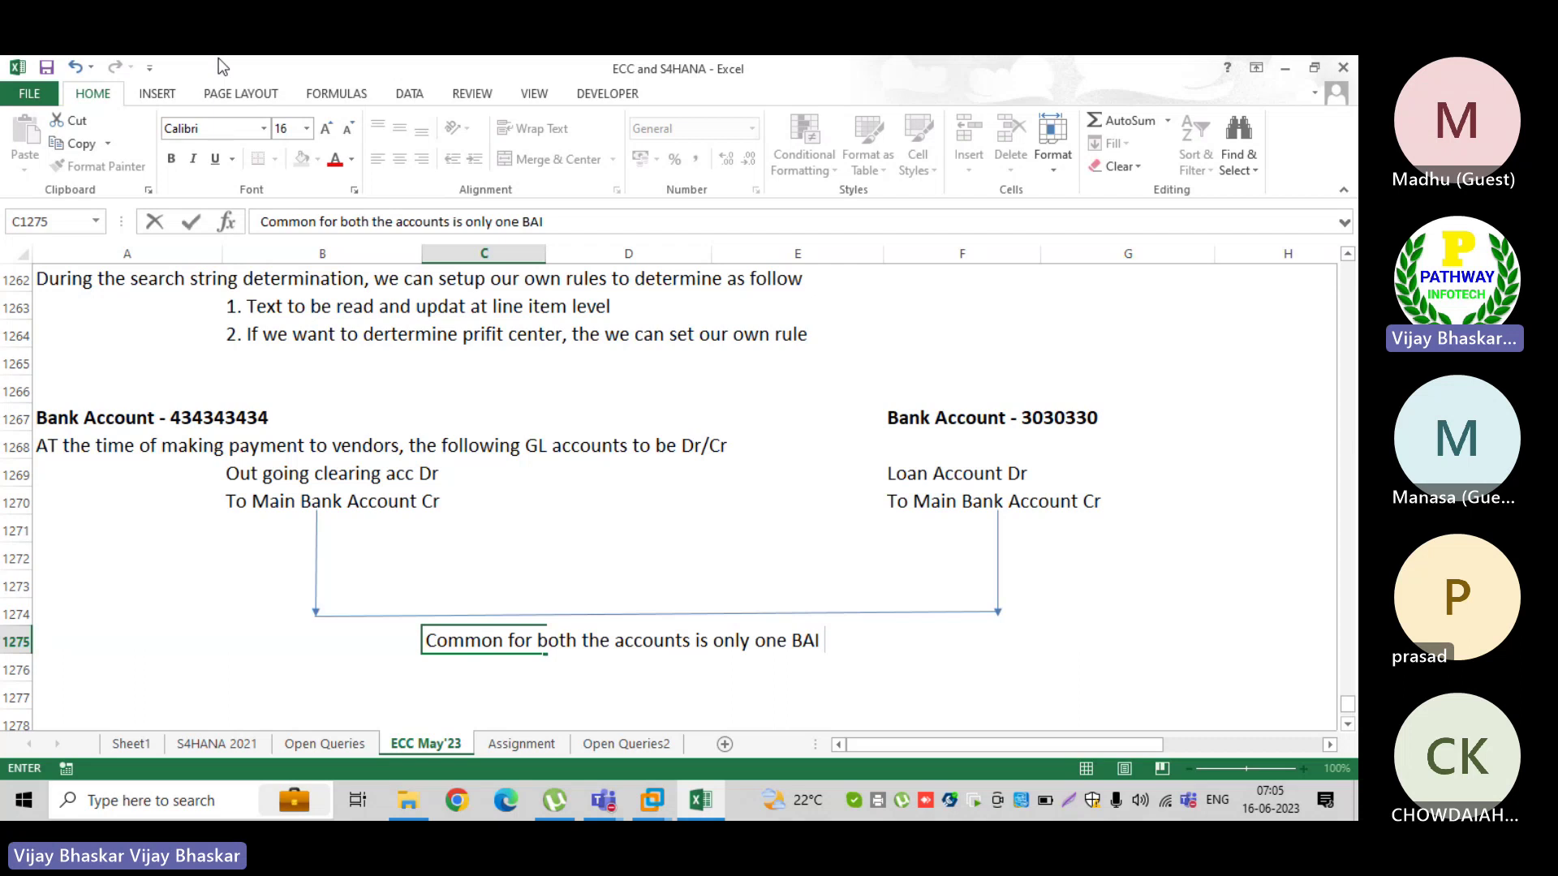
type(" code (we are r")
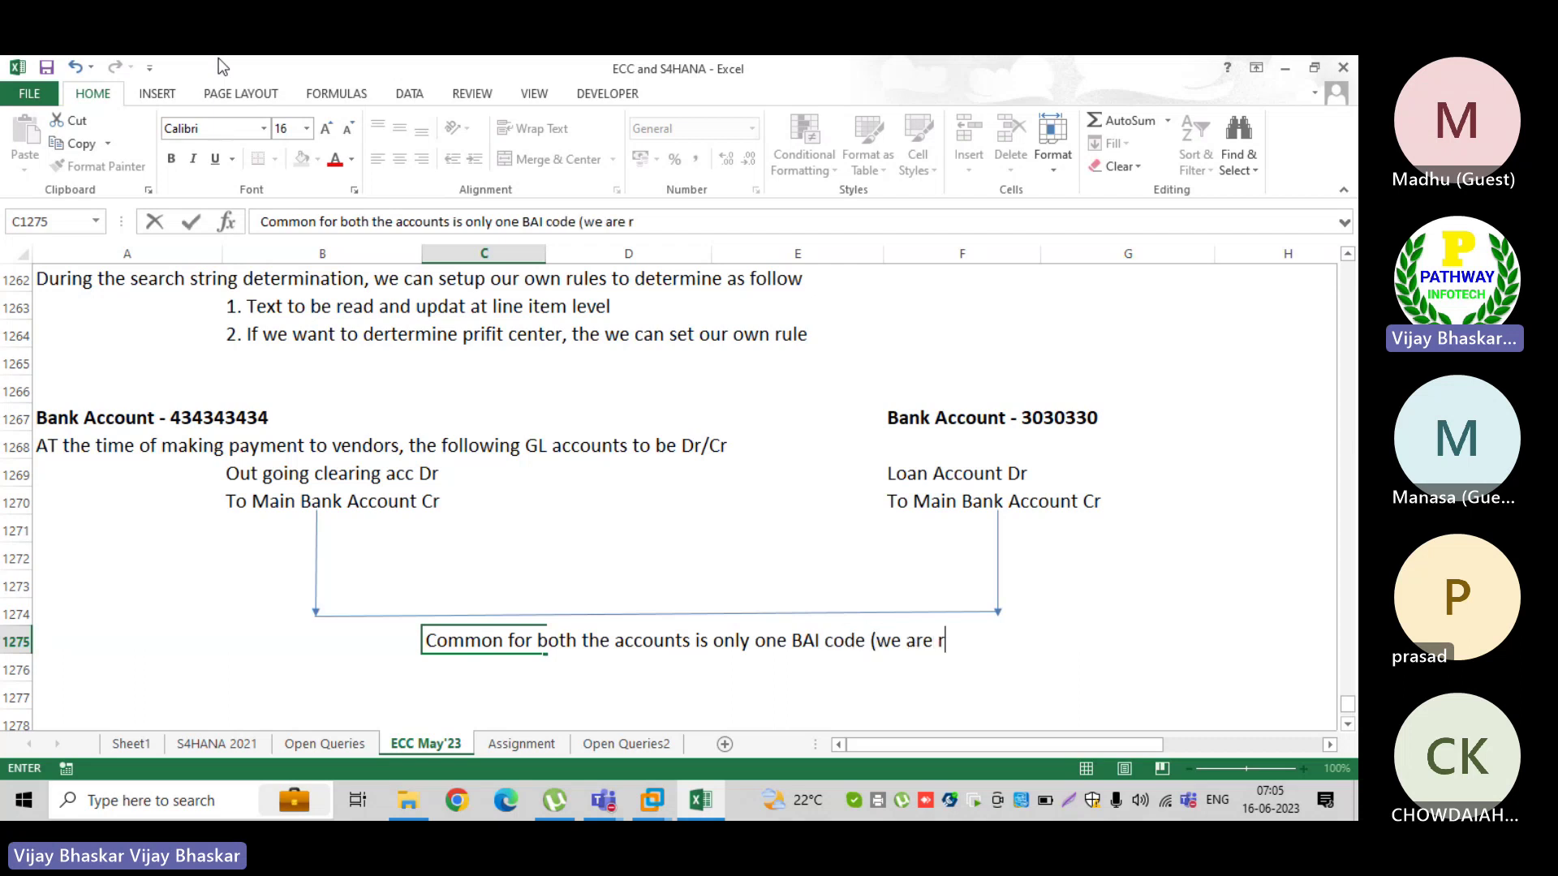
type("eceiving")
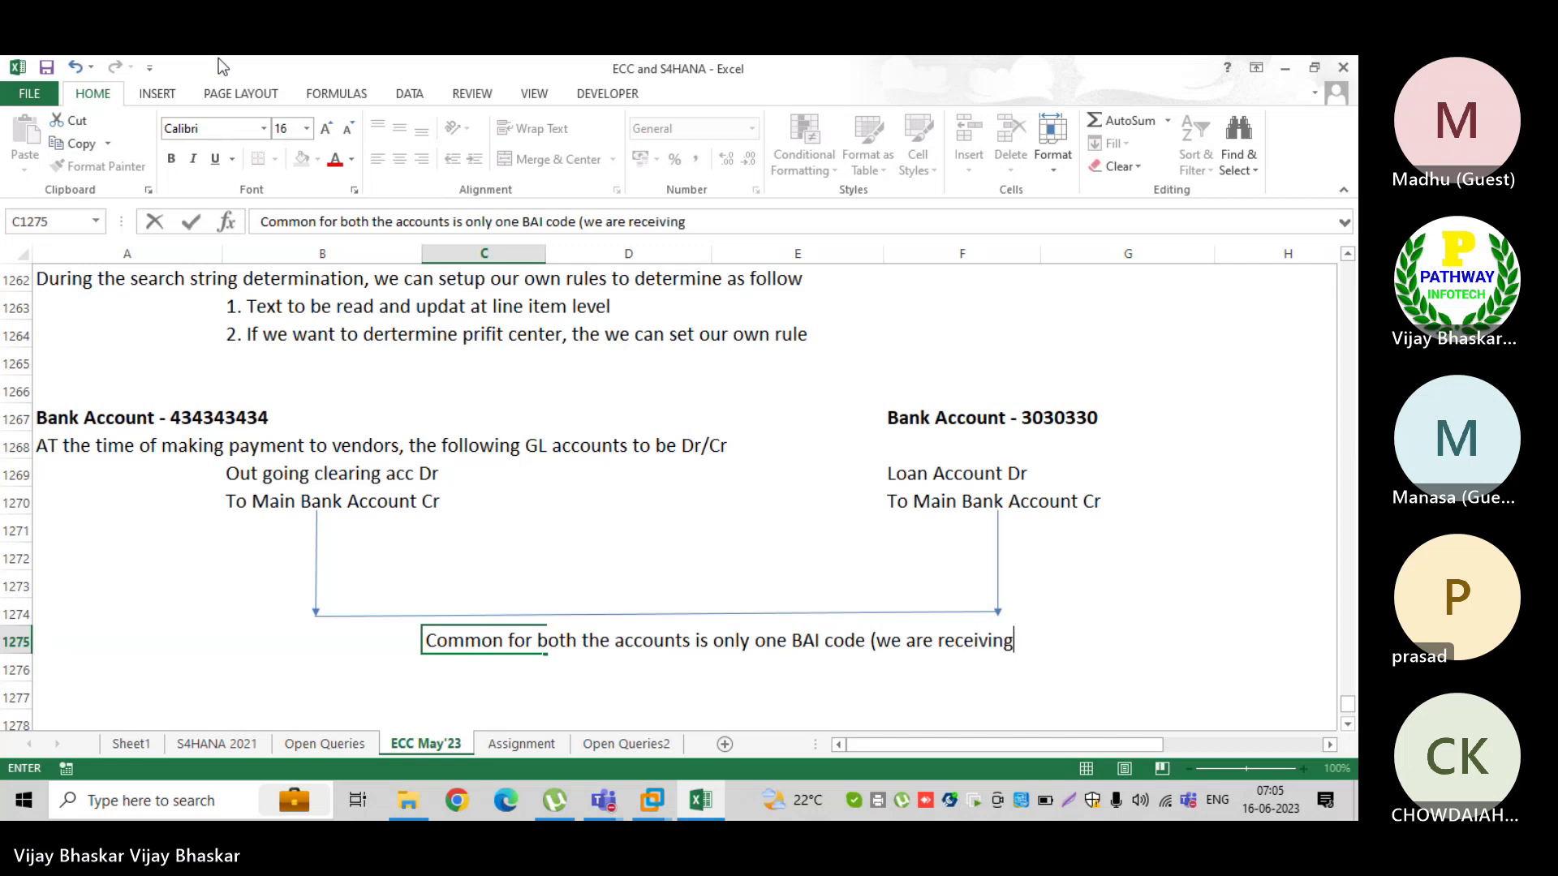
type(" the statement")
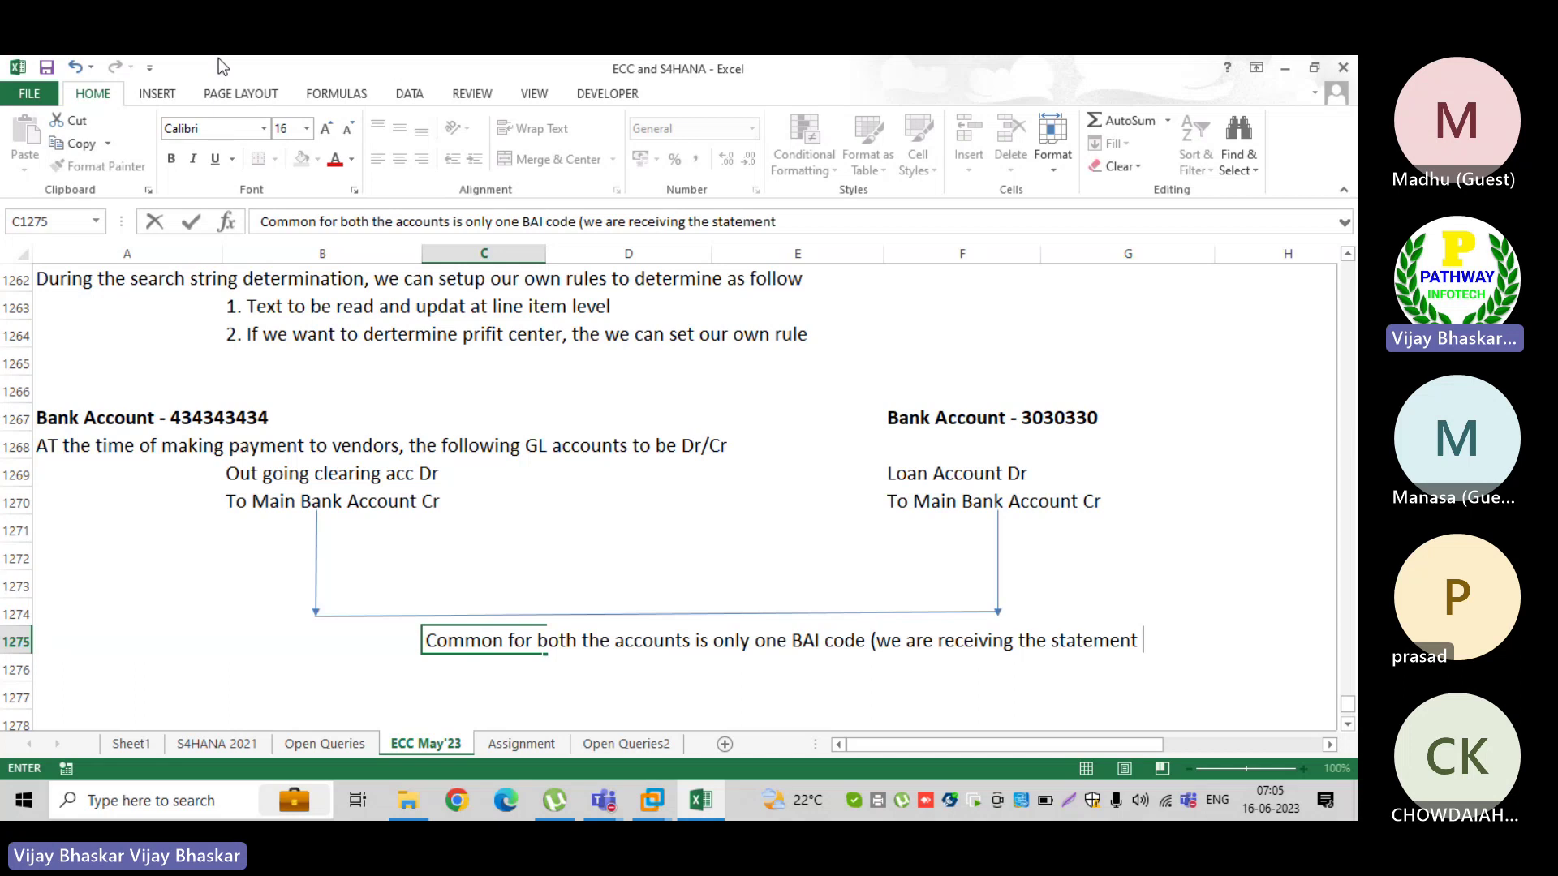
type(" for both banks")
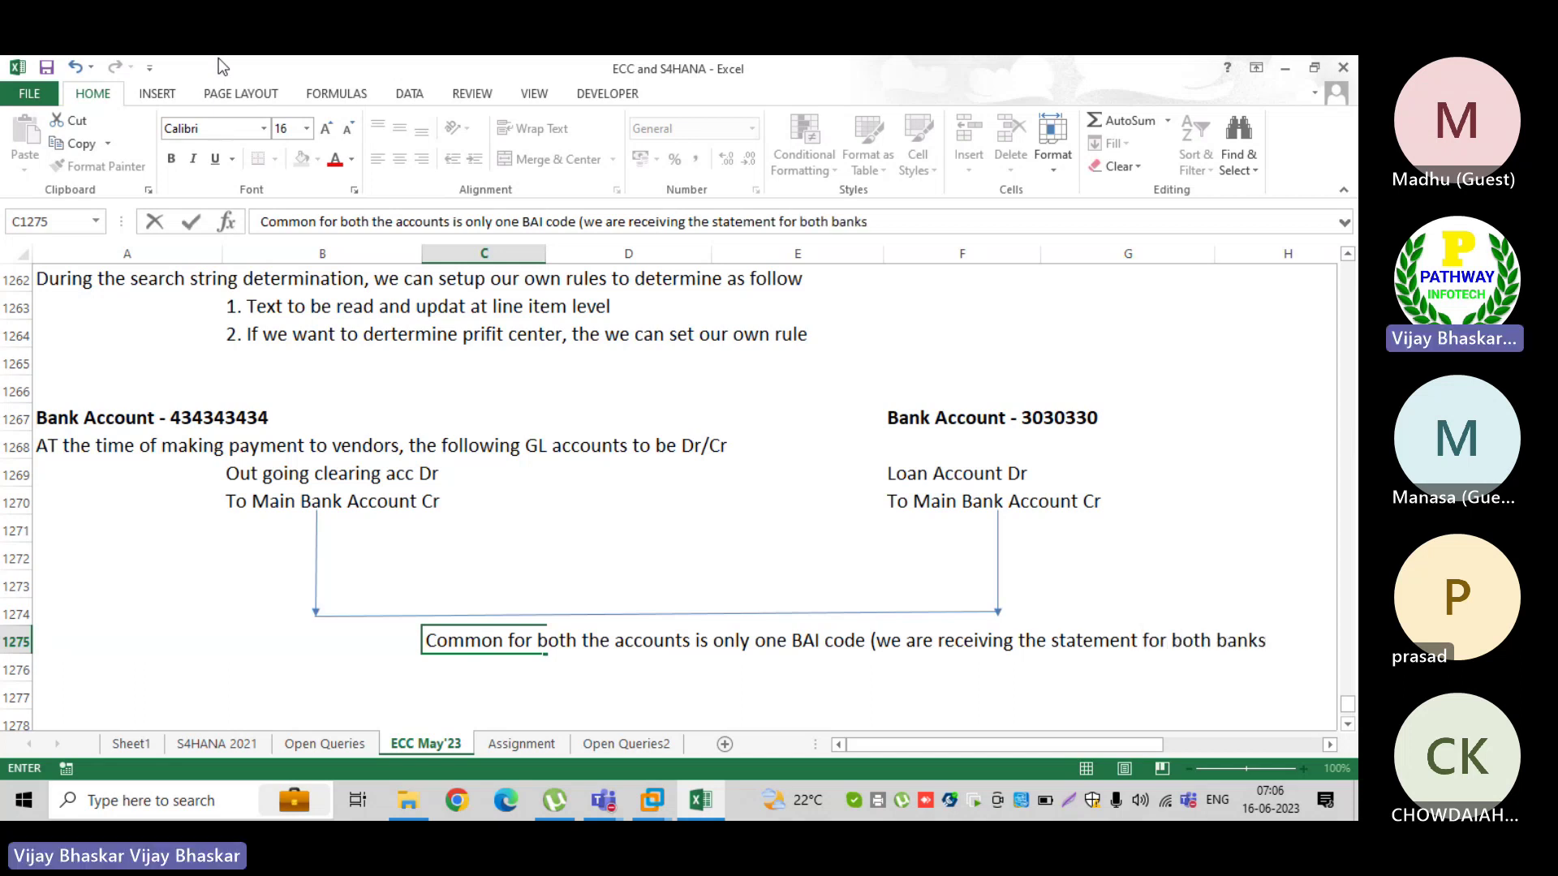
type(" w")
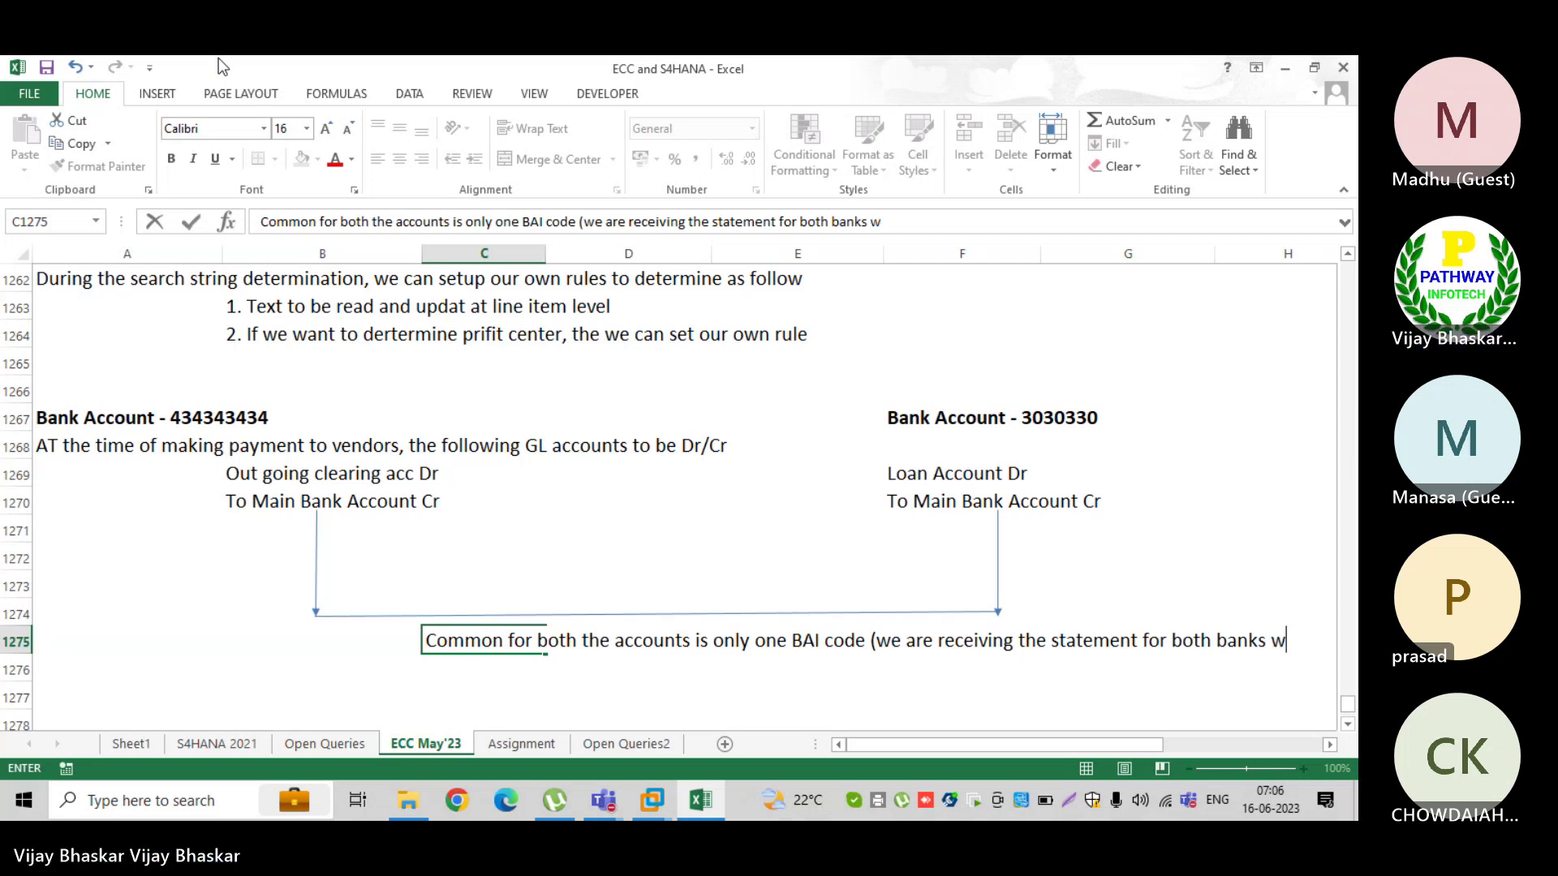
type("ith single BAI ")
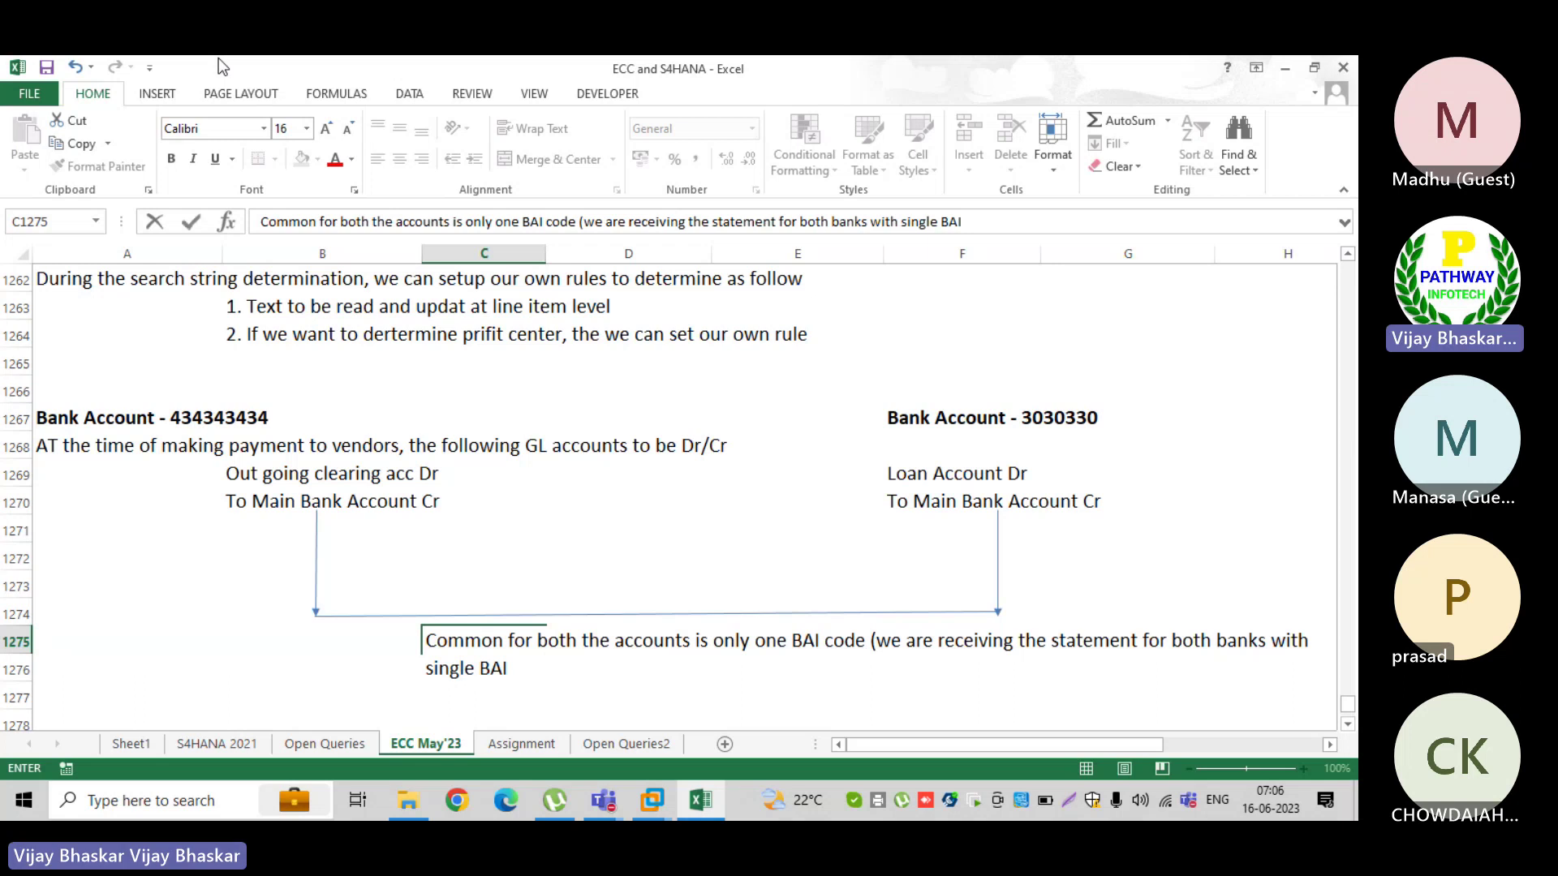
type("code 165")
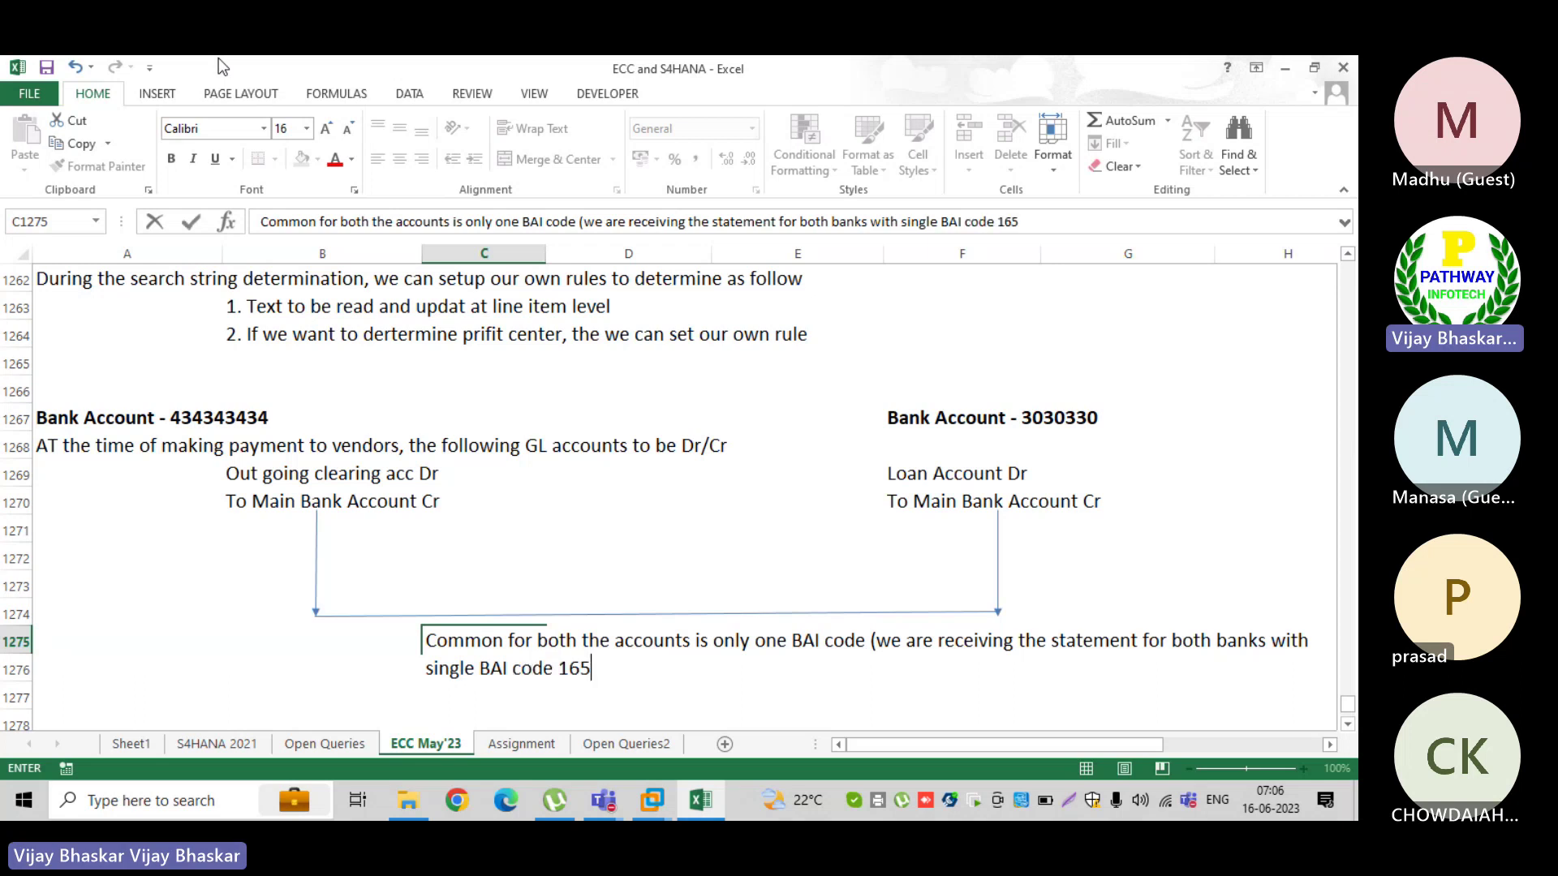
type(")")
key("Return")
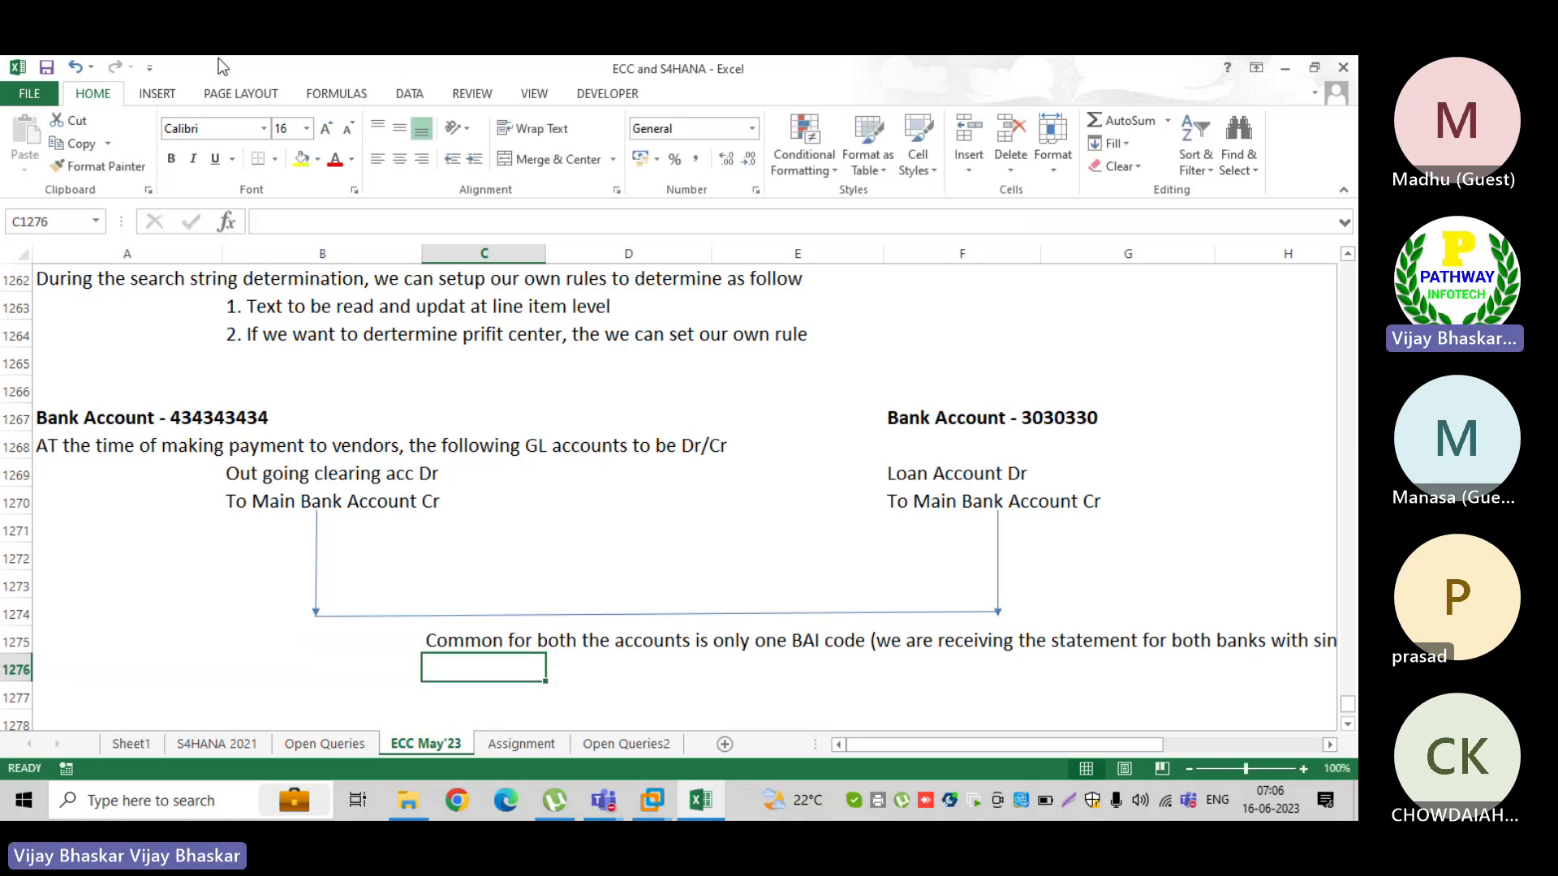
left_click(447, 639)
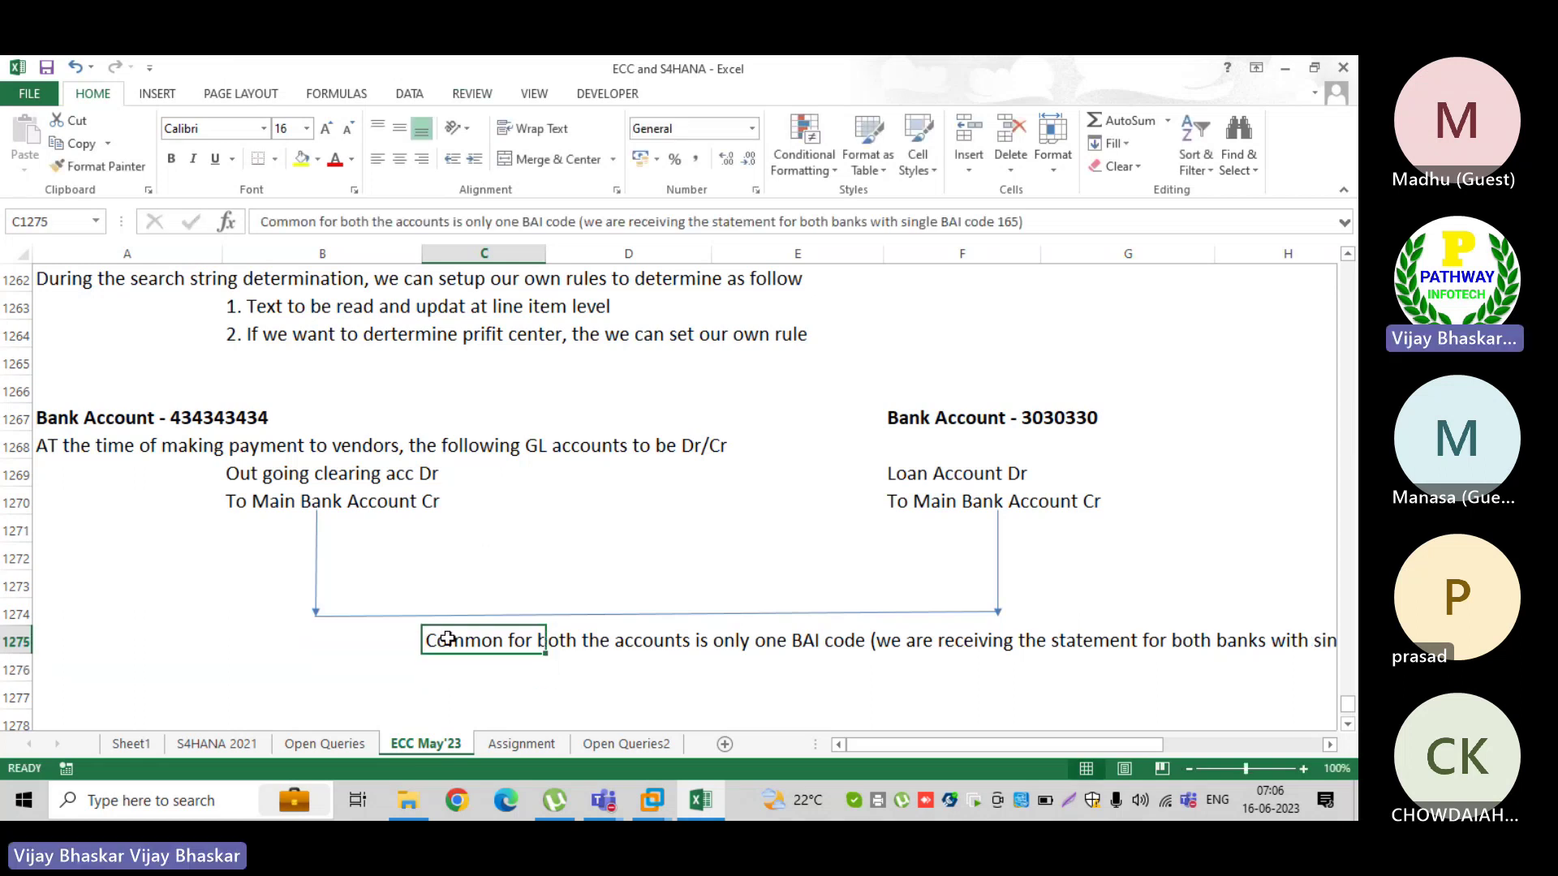
- Move the sentence about the single common BAI code from cell C1275 to cell B1275
key("ctrl+c")
key("Up")
key("Left")
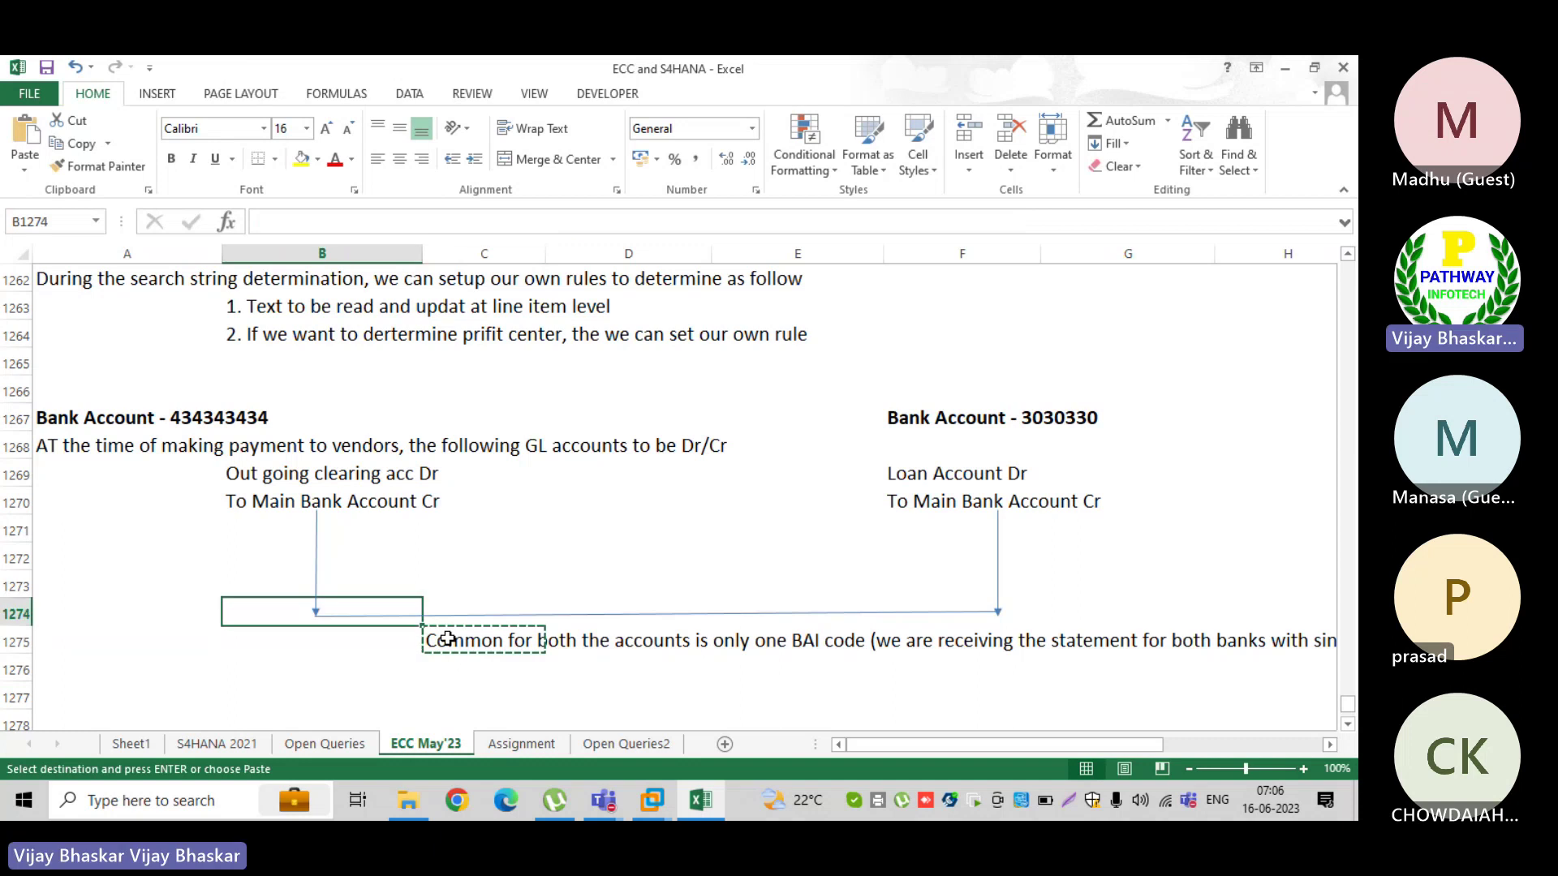
key("Down")
key("Return")
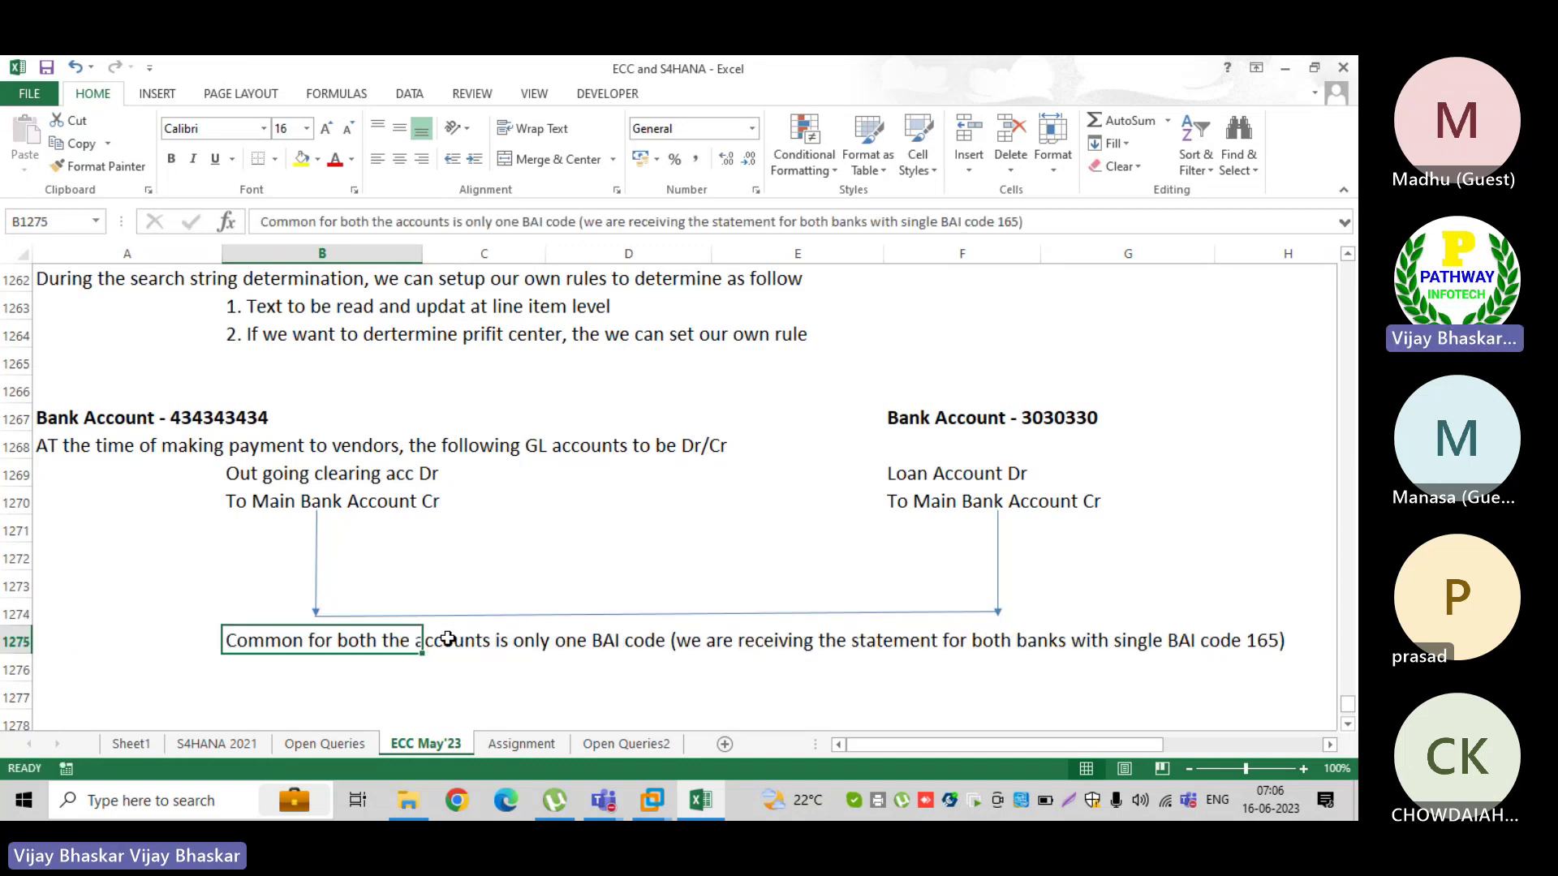
left_click(560, 623)
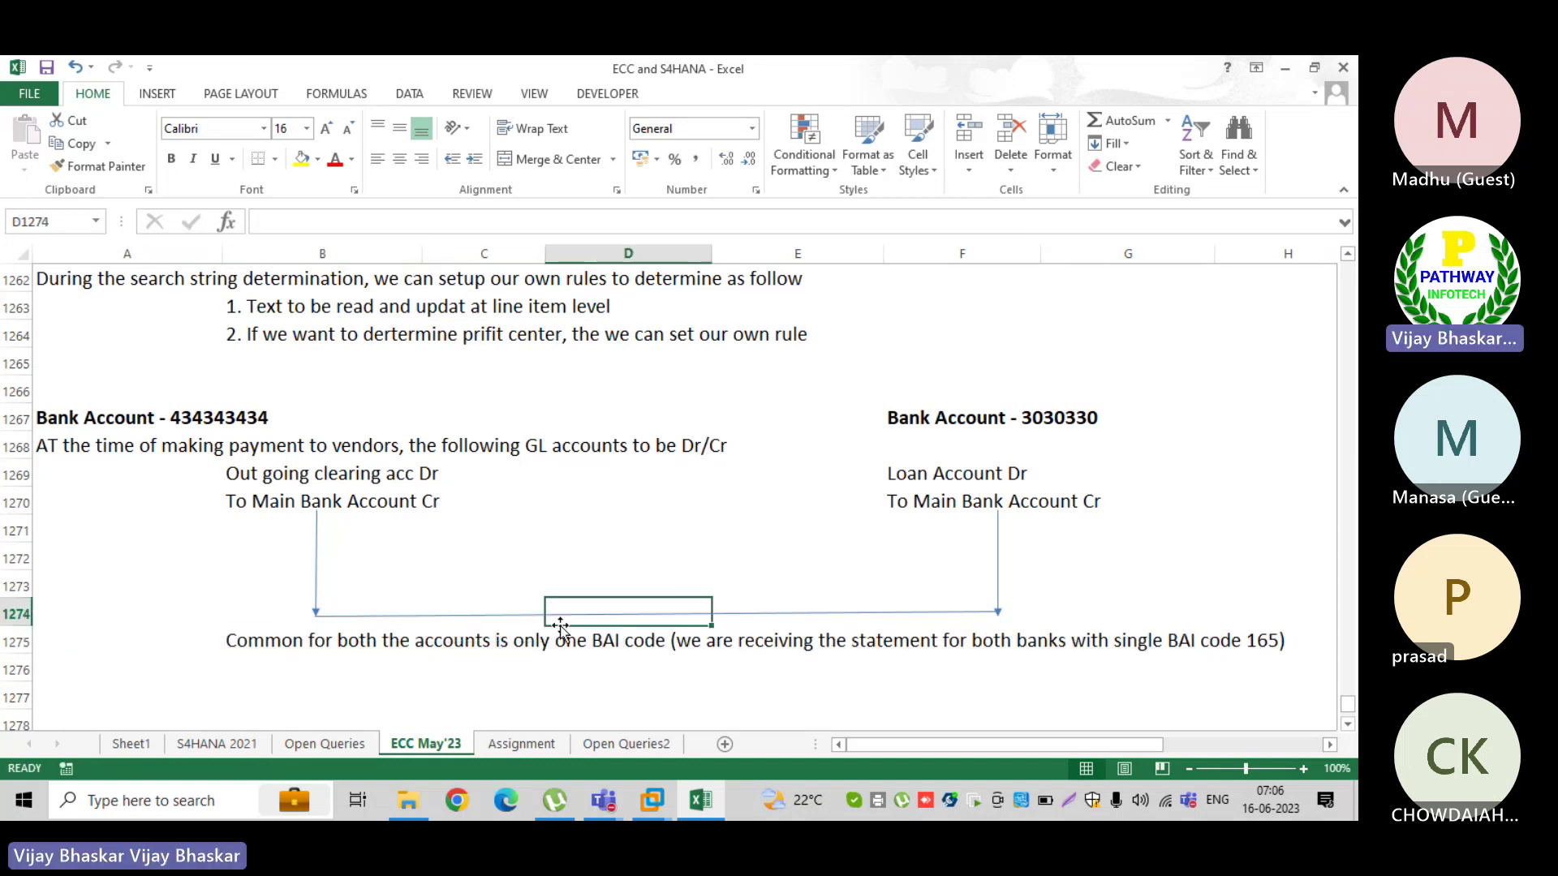
left_click(580, 664)
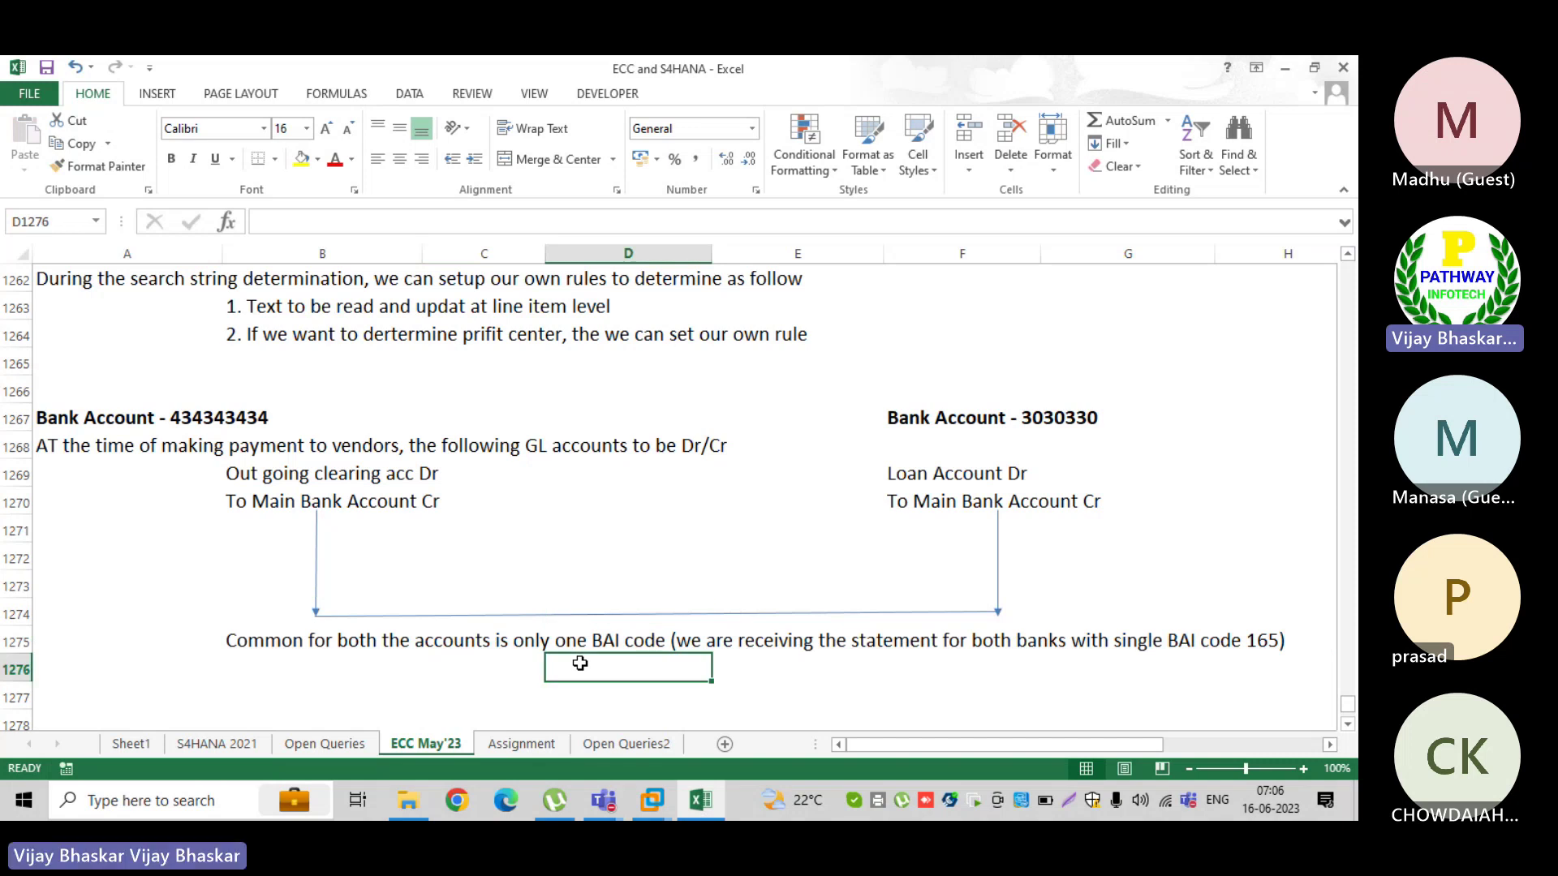
type("BAI")
key("BackSpace")
key("BackSpace")
key("BackSpace")
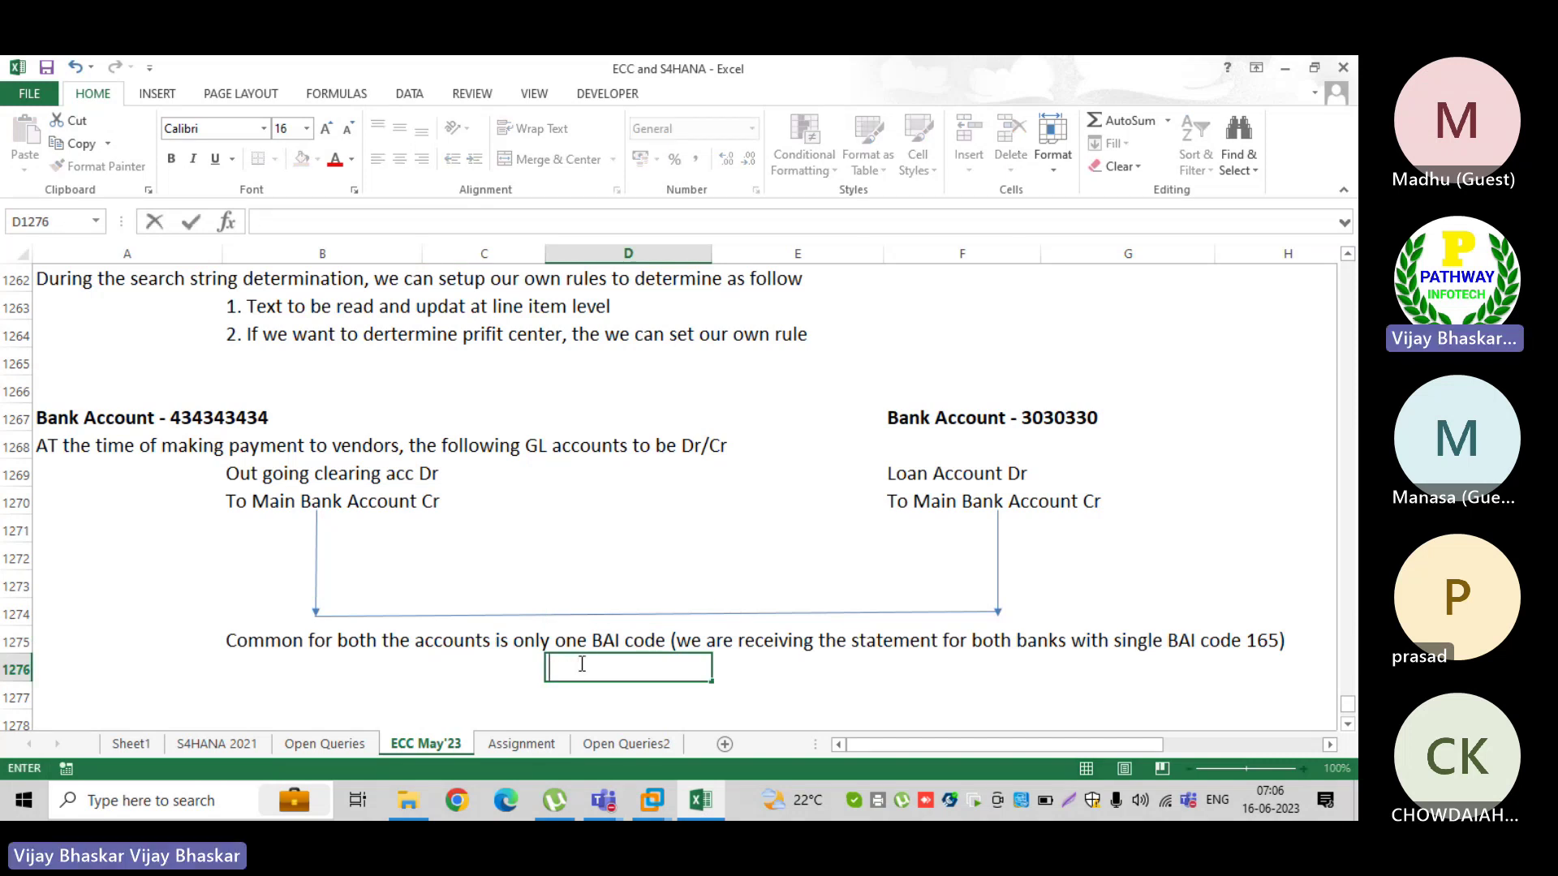
- Enter "BAI -165" in cell D1274, on the line connecting the two arrows
left_click(558, 597)
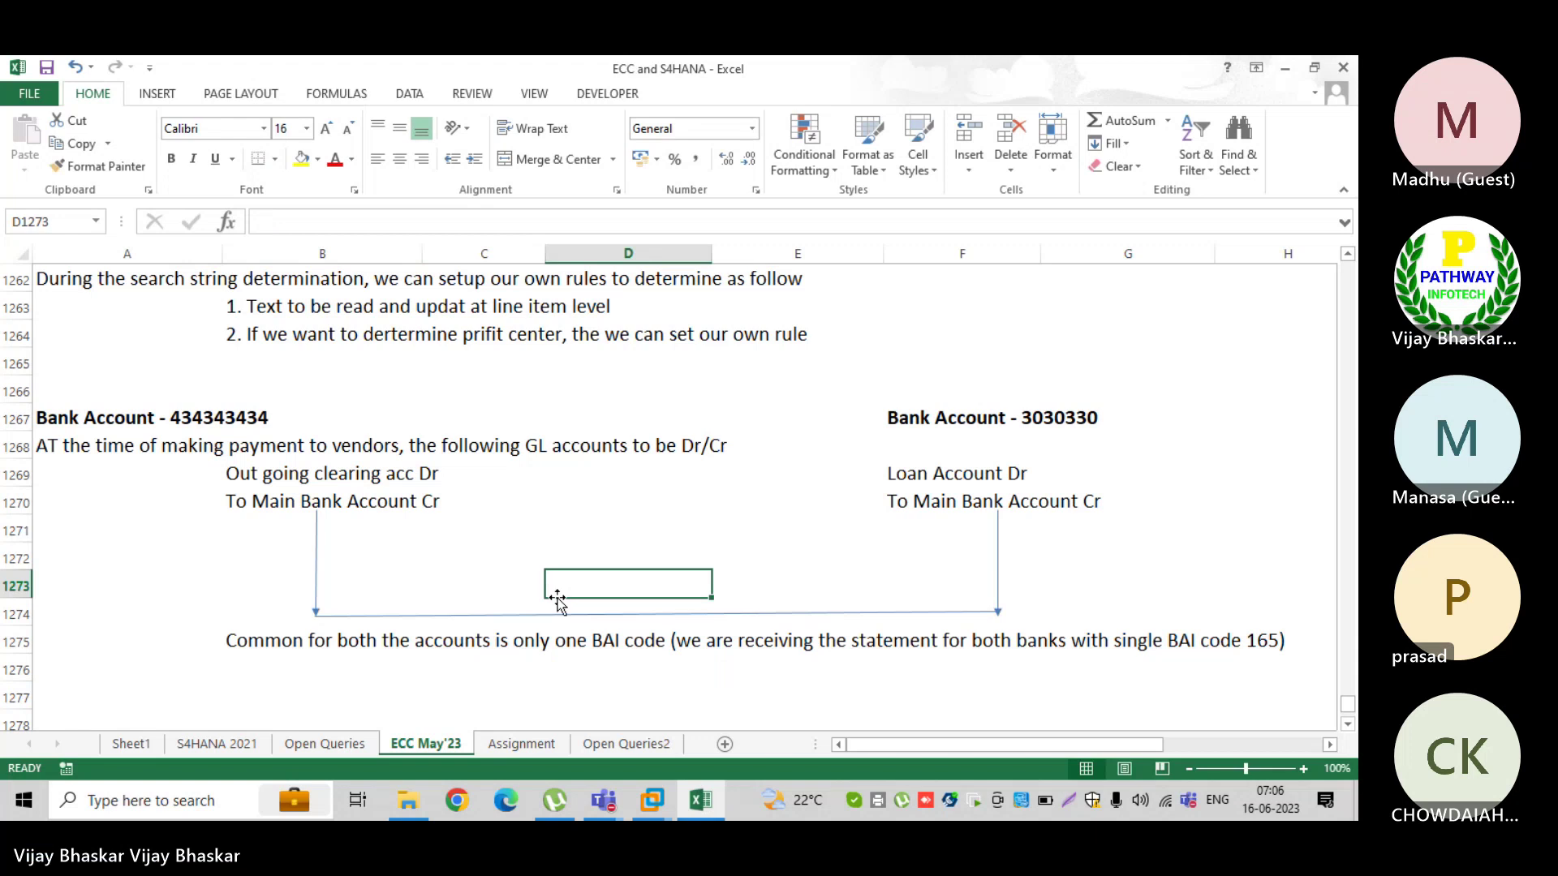
key("Down")
type("BAI ")
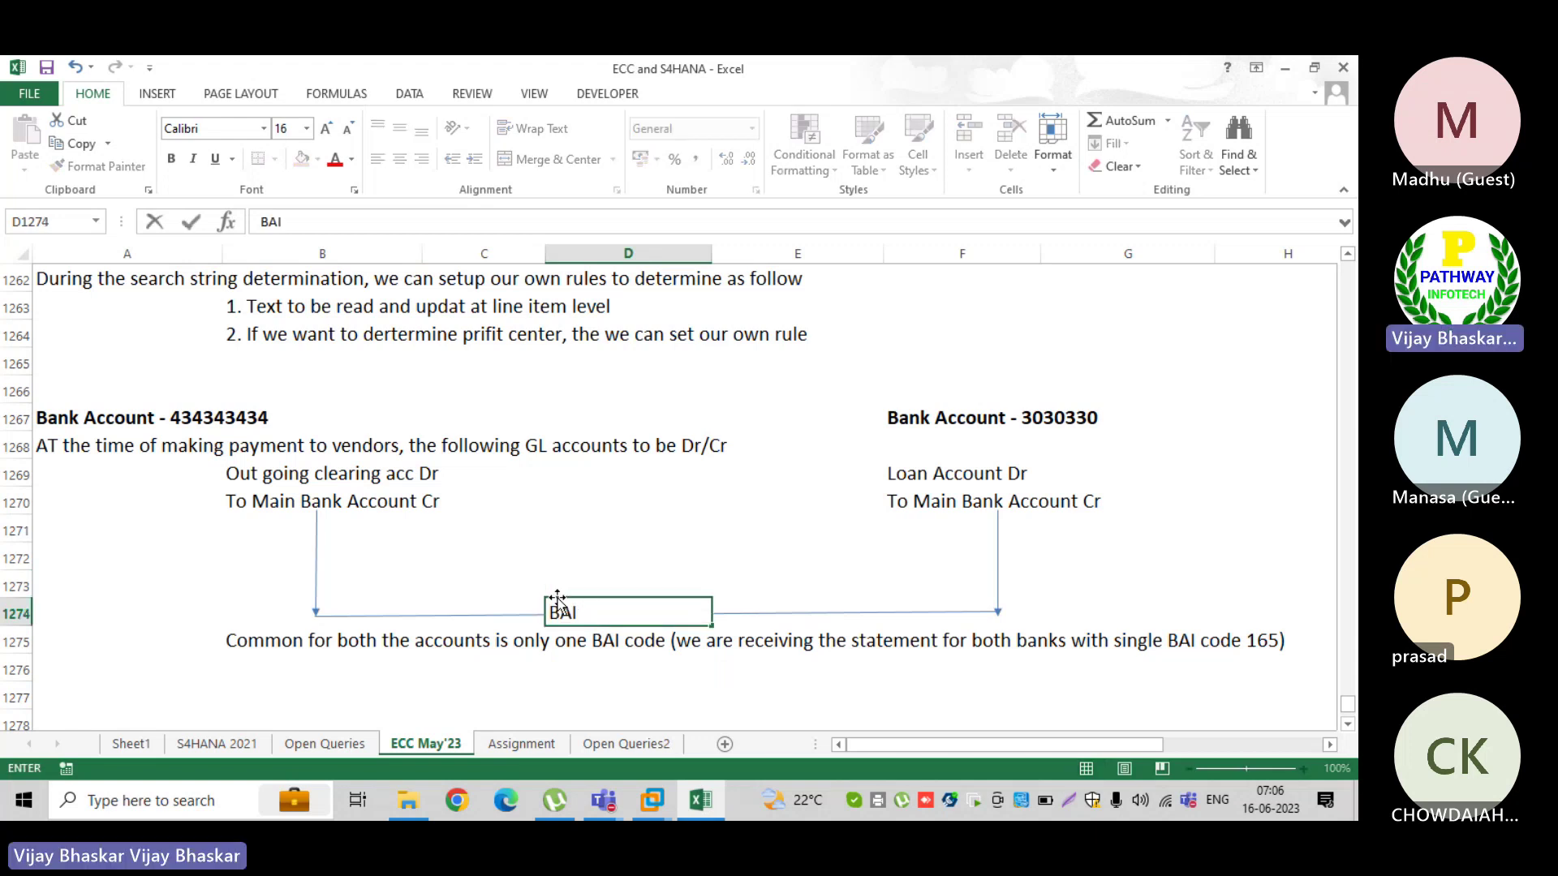
type("-165")
key("Return")
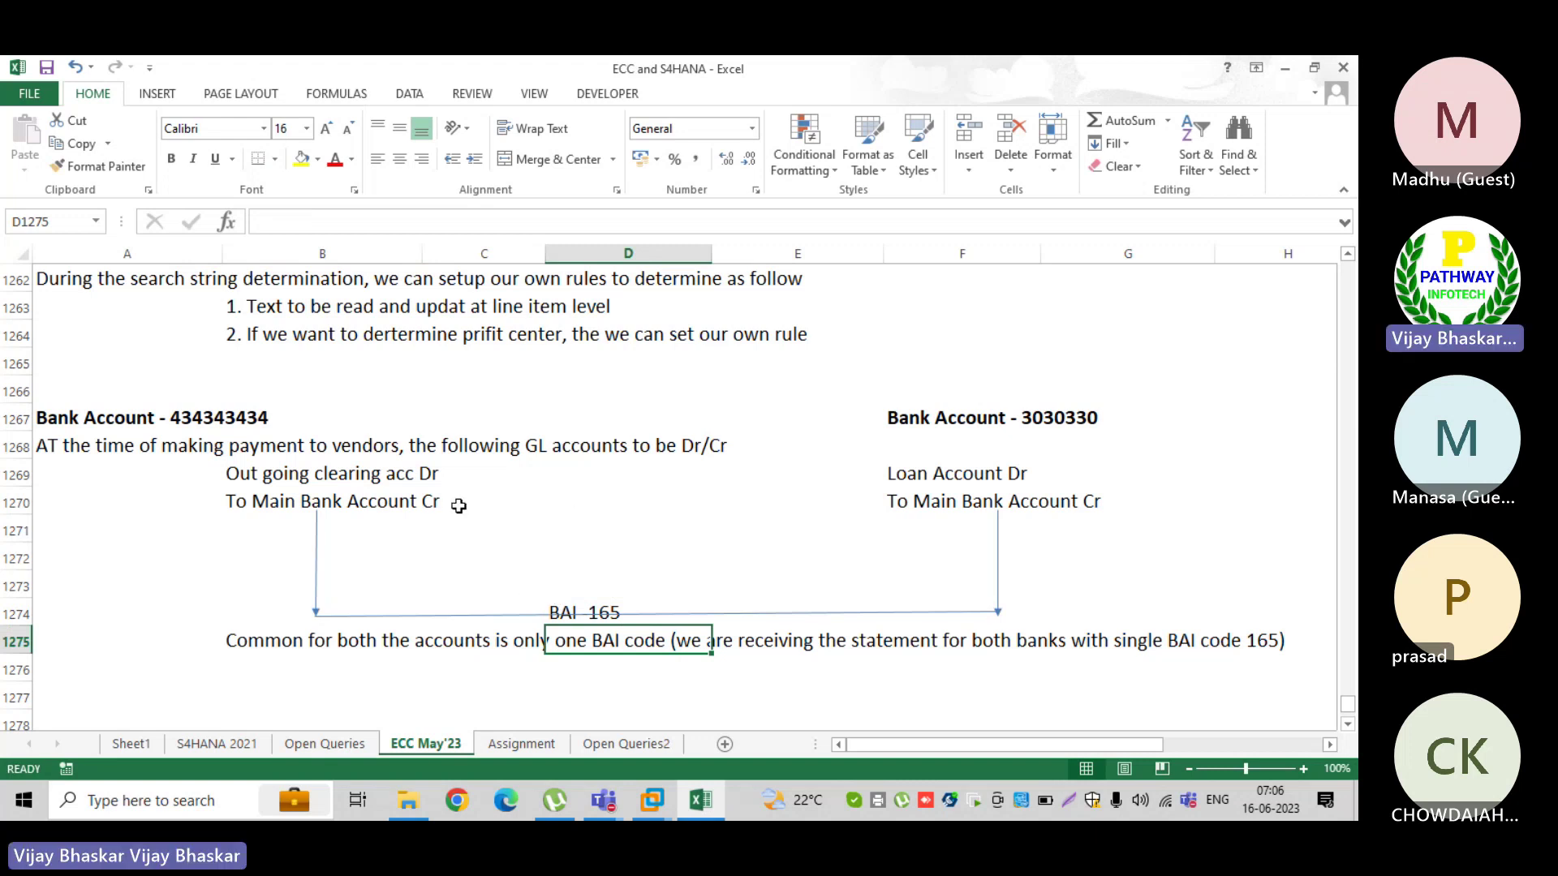
- Copy the AXIS Bank main and outgoing clearing GL account numbers from D1162:D1163 into A1269:A1270
left_click(367, 475)
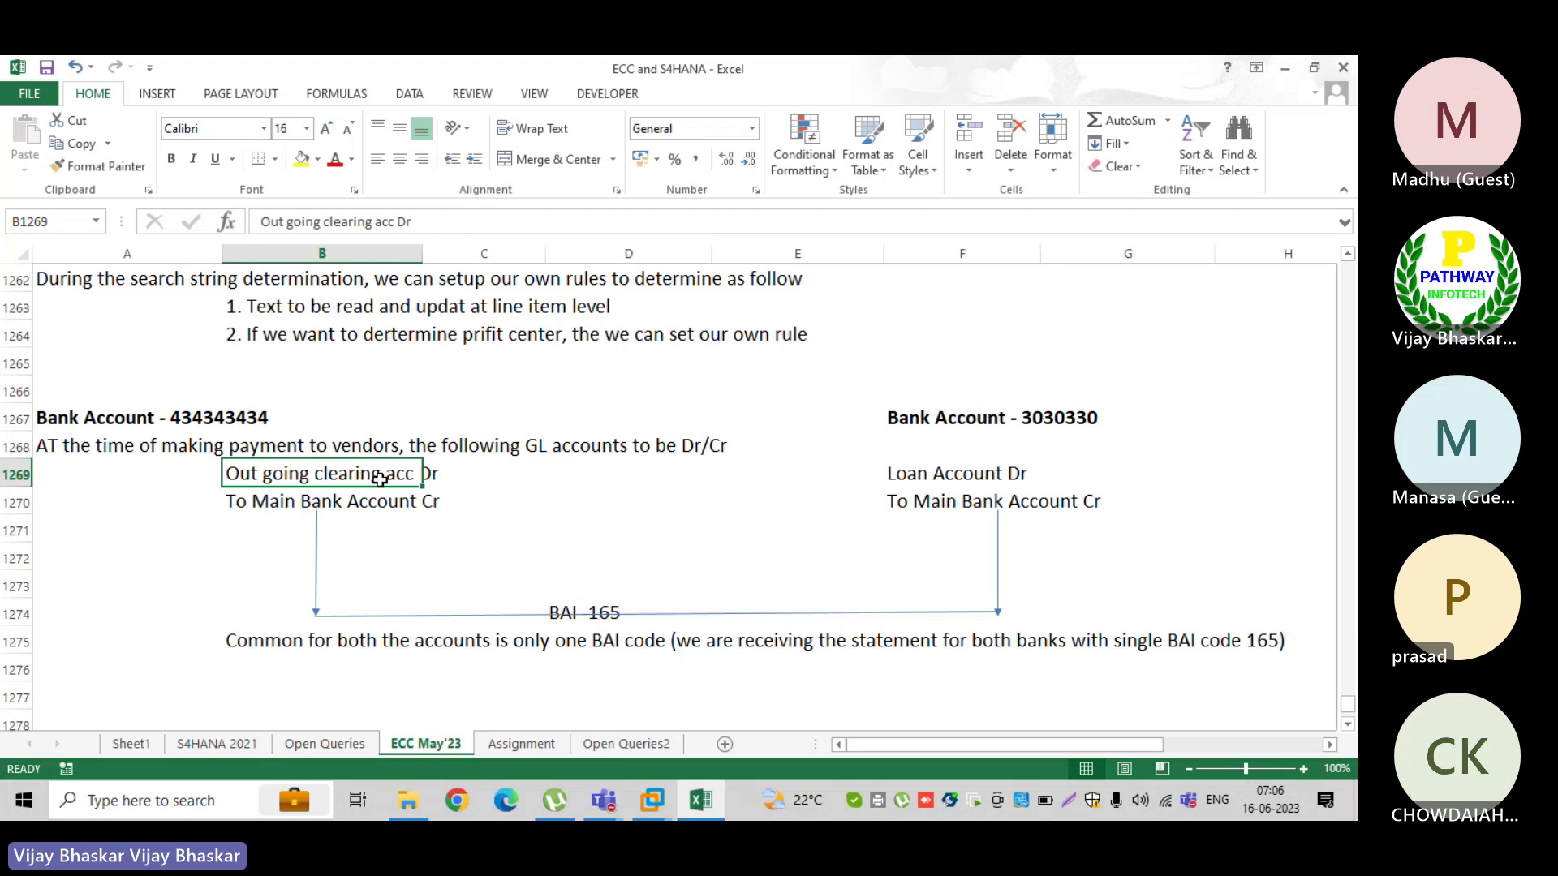
left_click(514, 464)
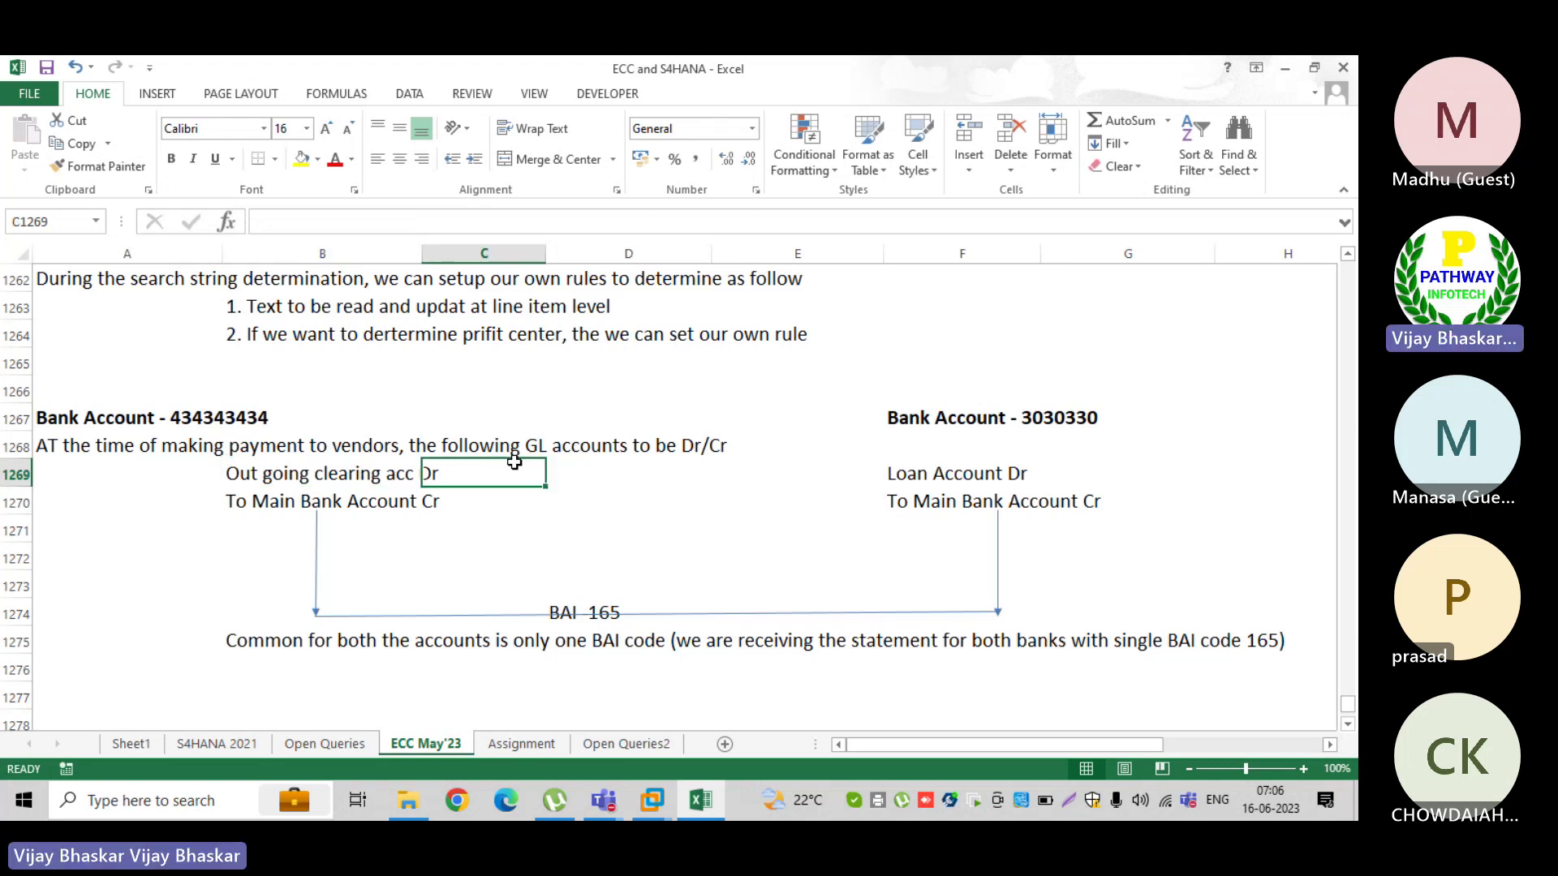
scroll(381, 426, "up", 9)
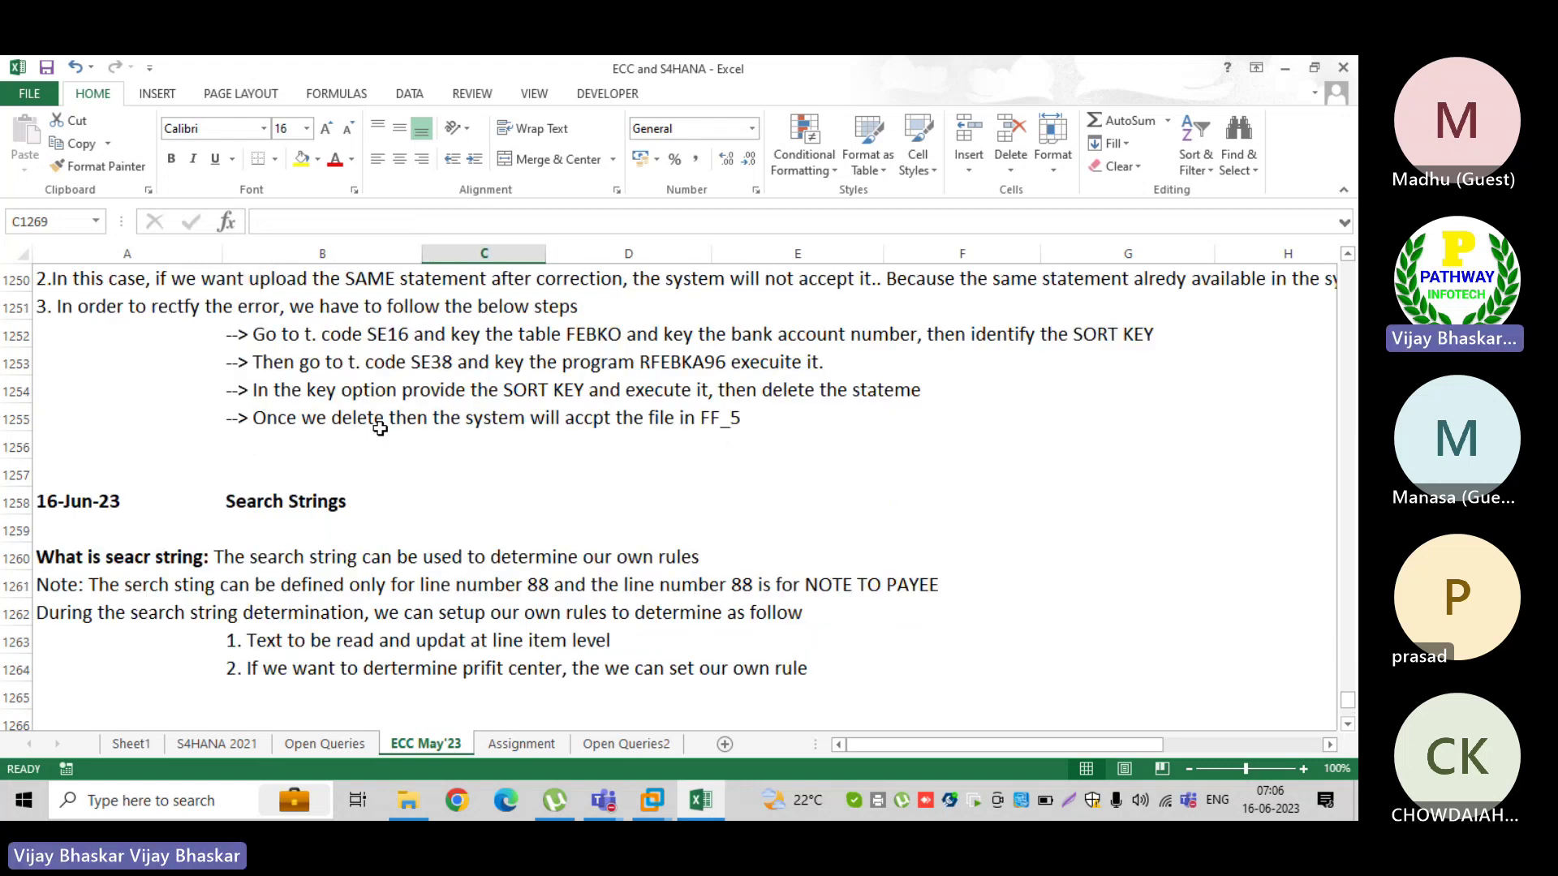
scroll(392, 417, "up", 16)
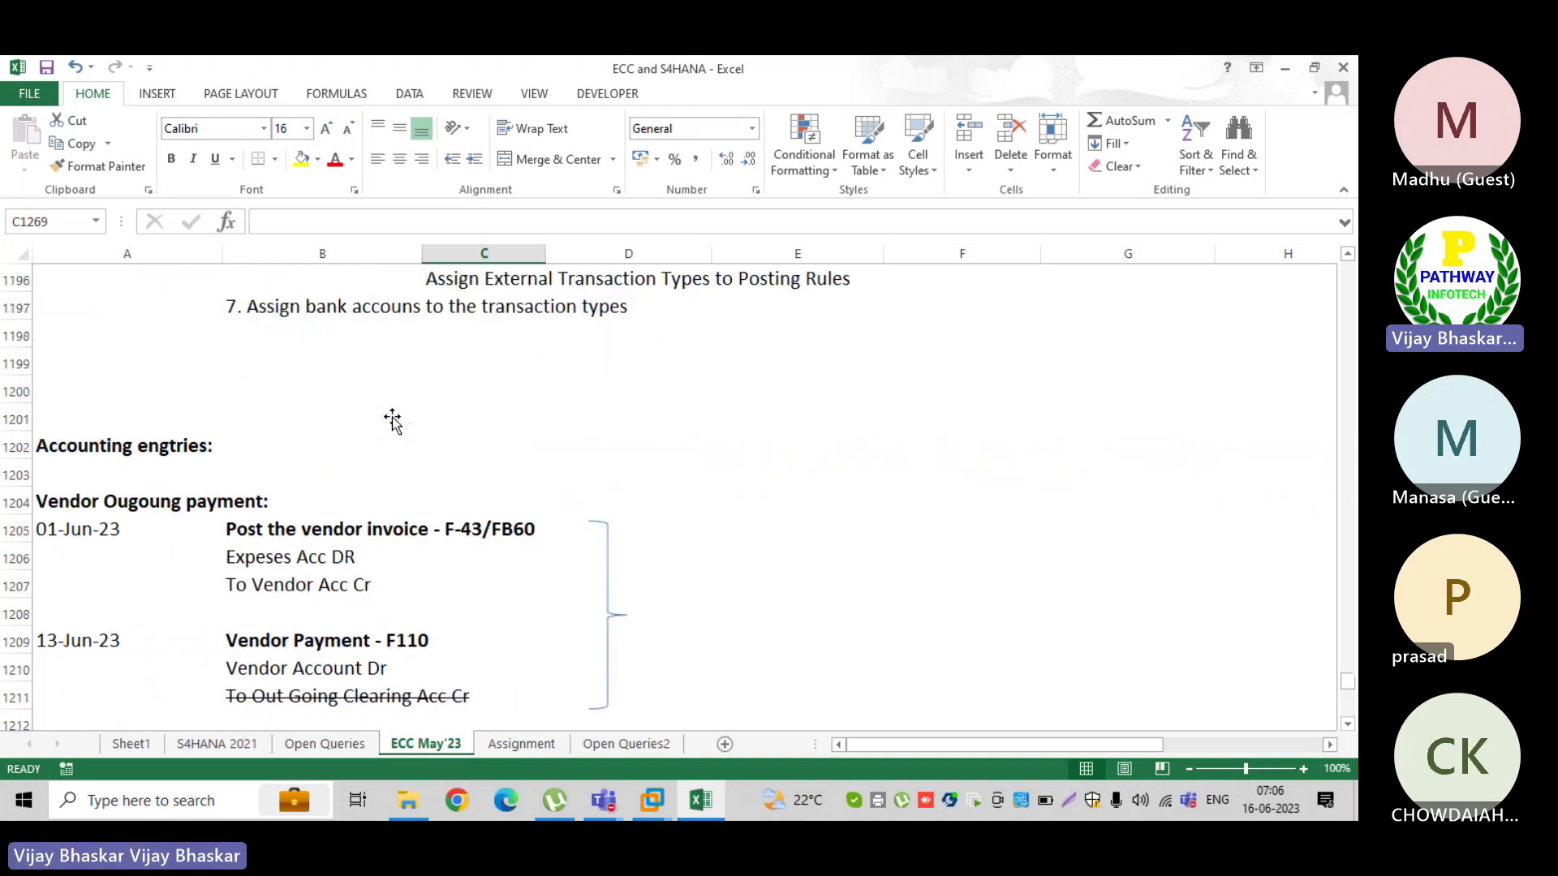
scroll(391, 417, "up", 10)
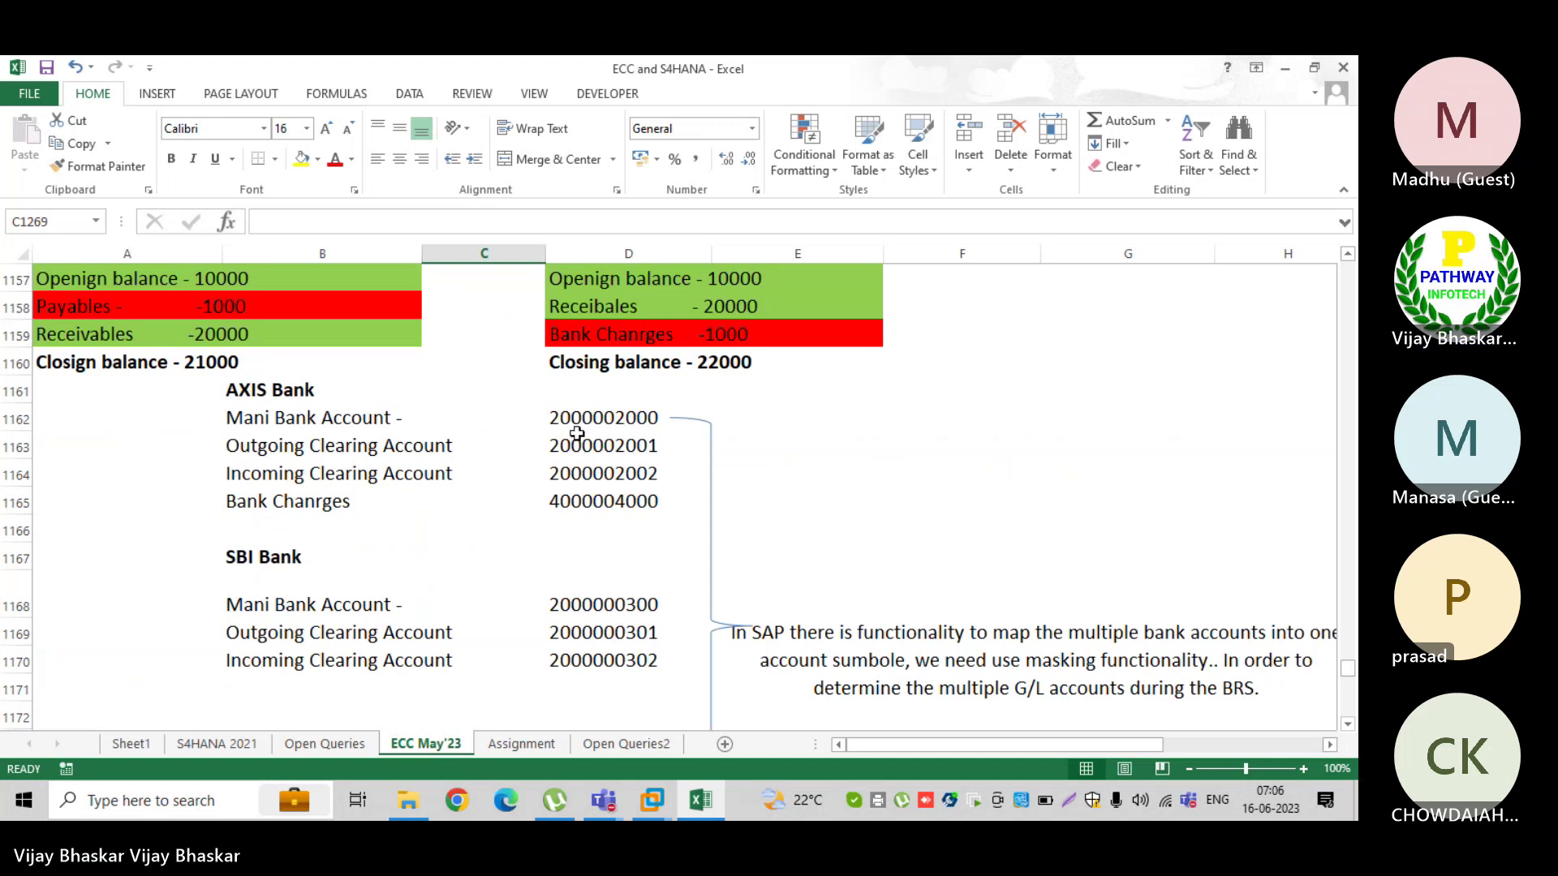
left_click_drag(572, 421, 584, 449)
left_click(579, 451)
key("ctrl+c")
scroll(445, 518, "down", 20)
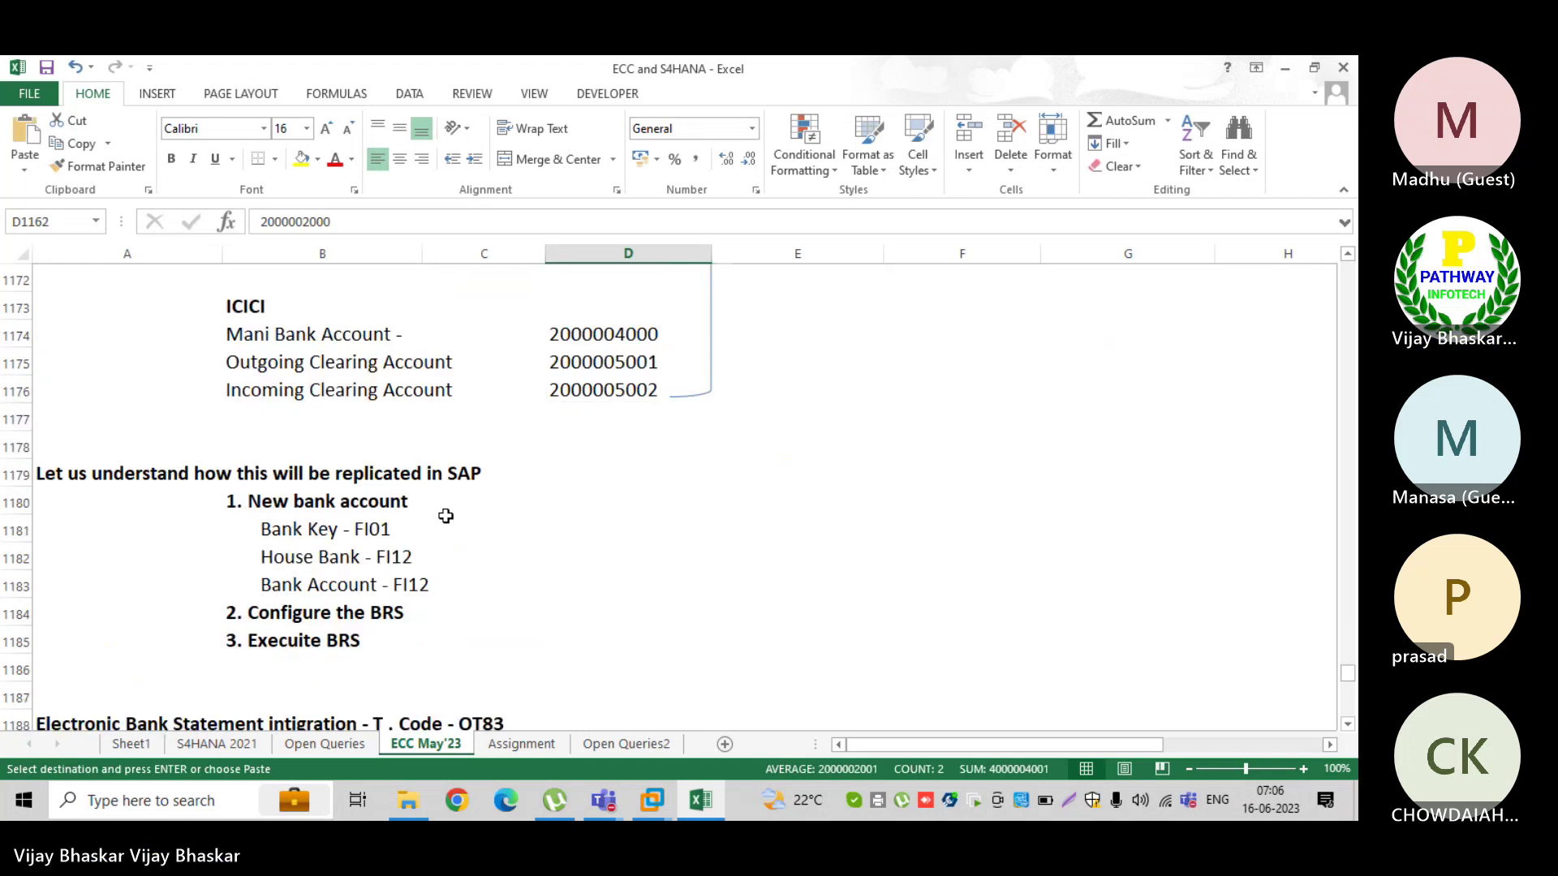
scroll(446, 516, "down", 3)
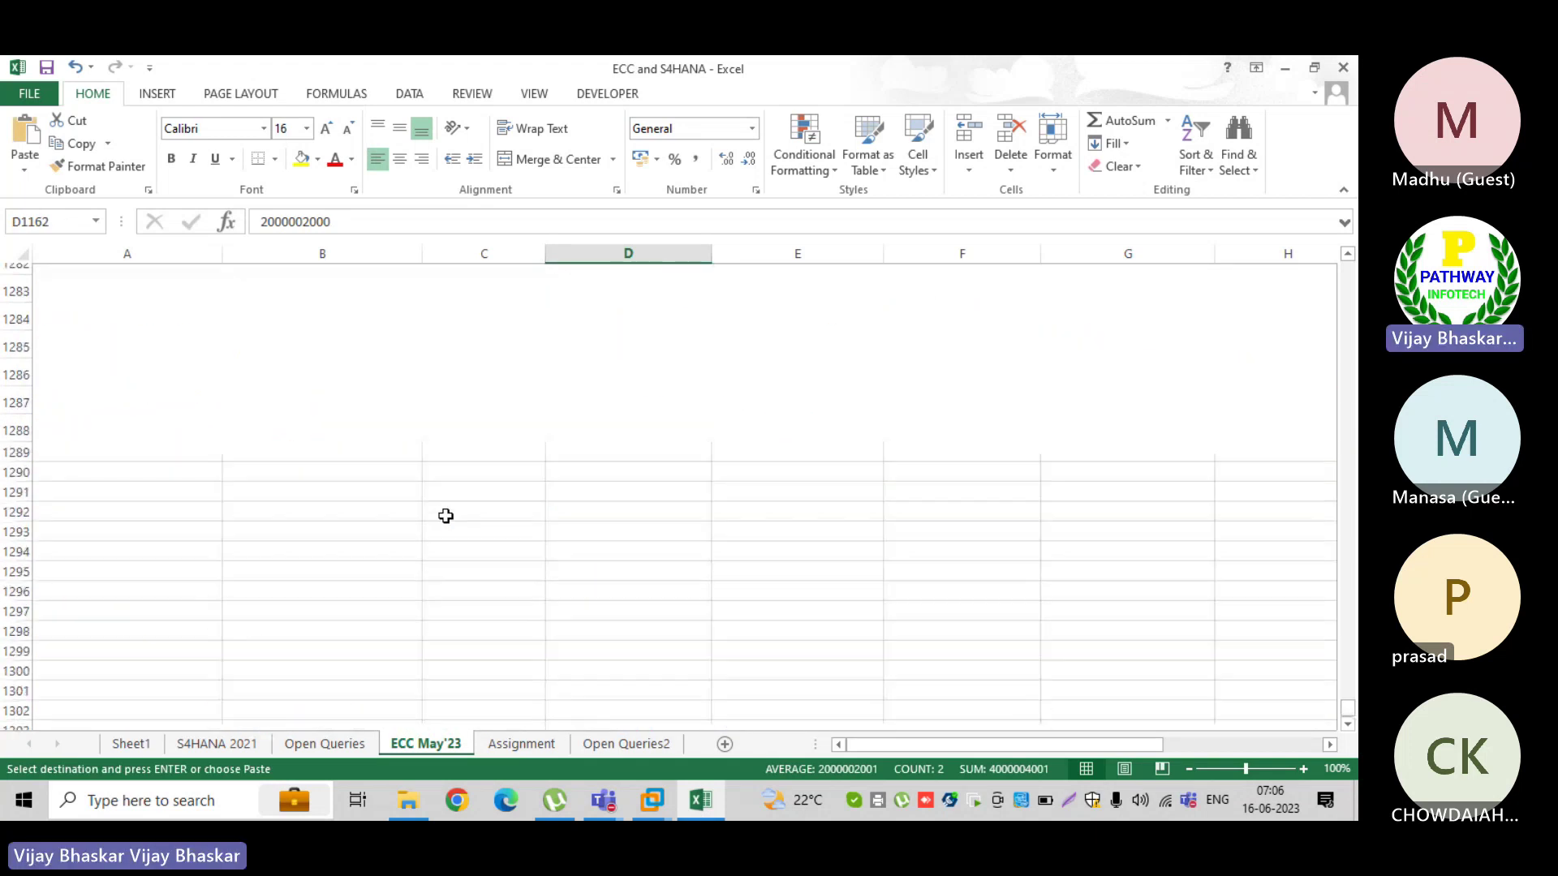
scroll(445, 516, "up", 3)
scroll(357, 479, "up", 1)
scroll(357, 480, "up", 1)
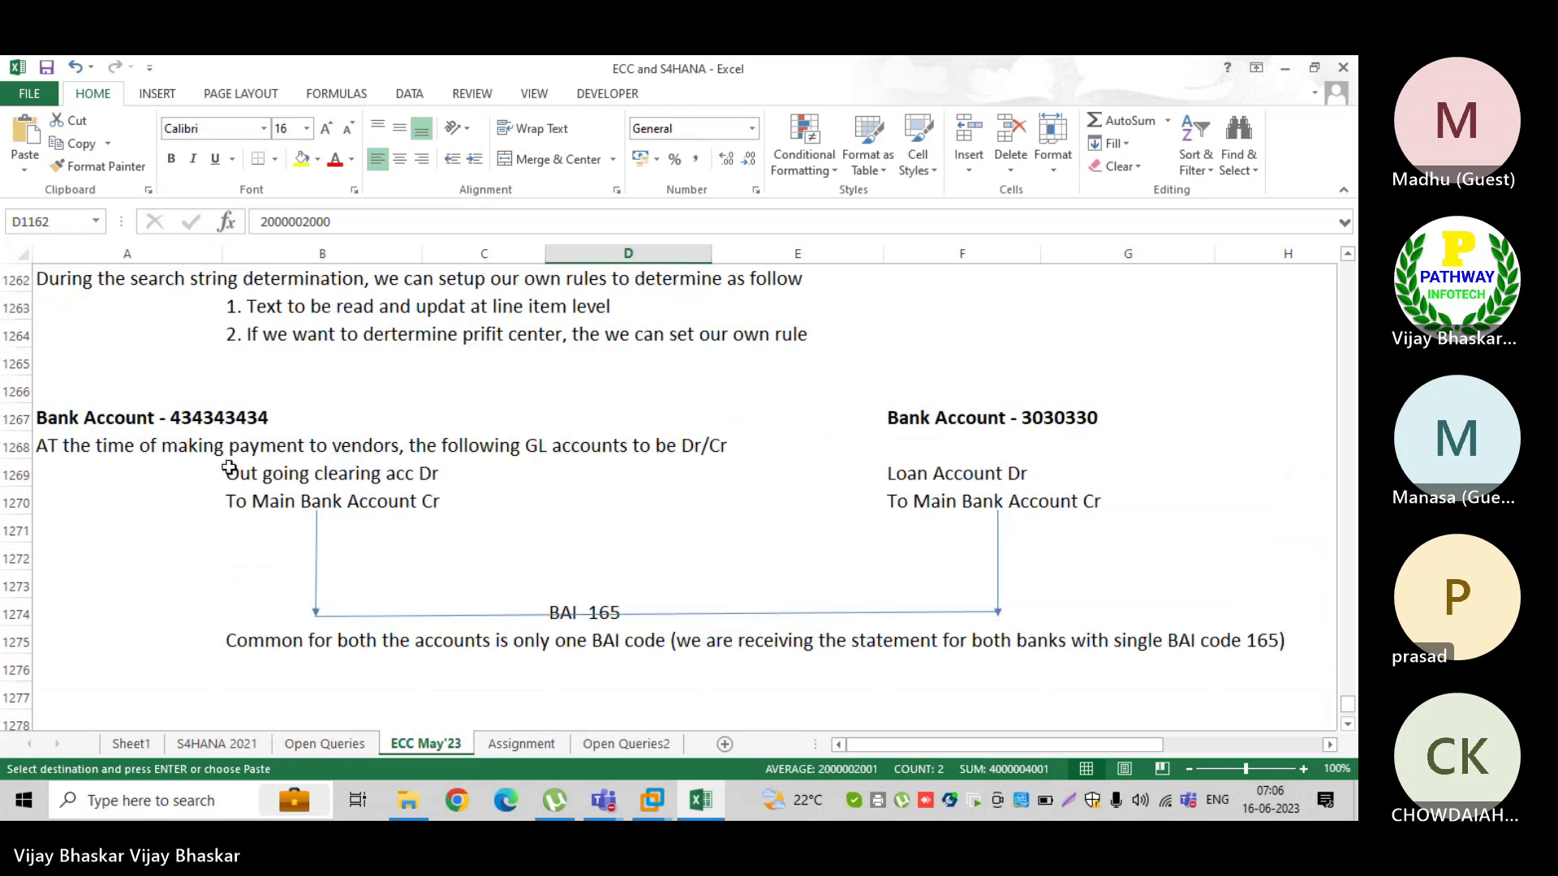
left_click(168, 474)
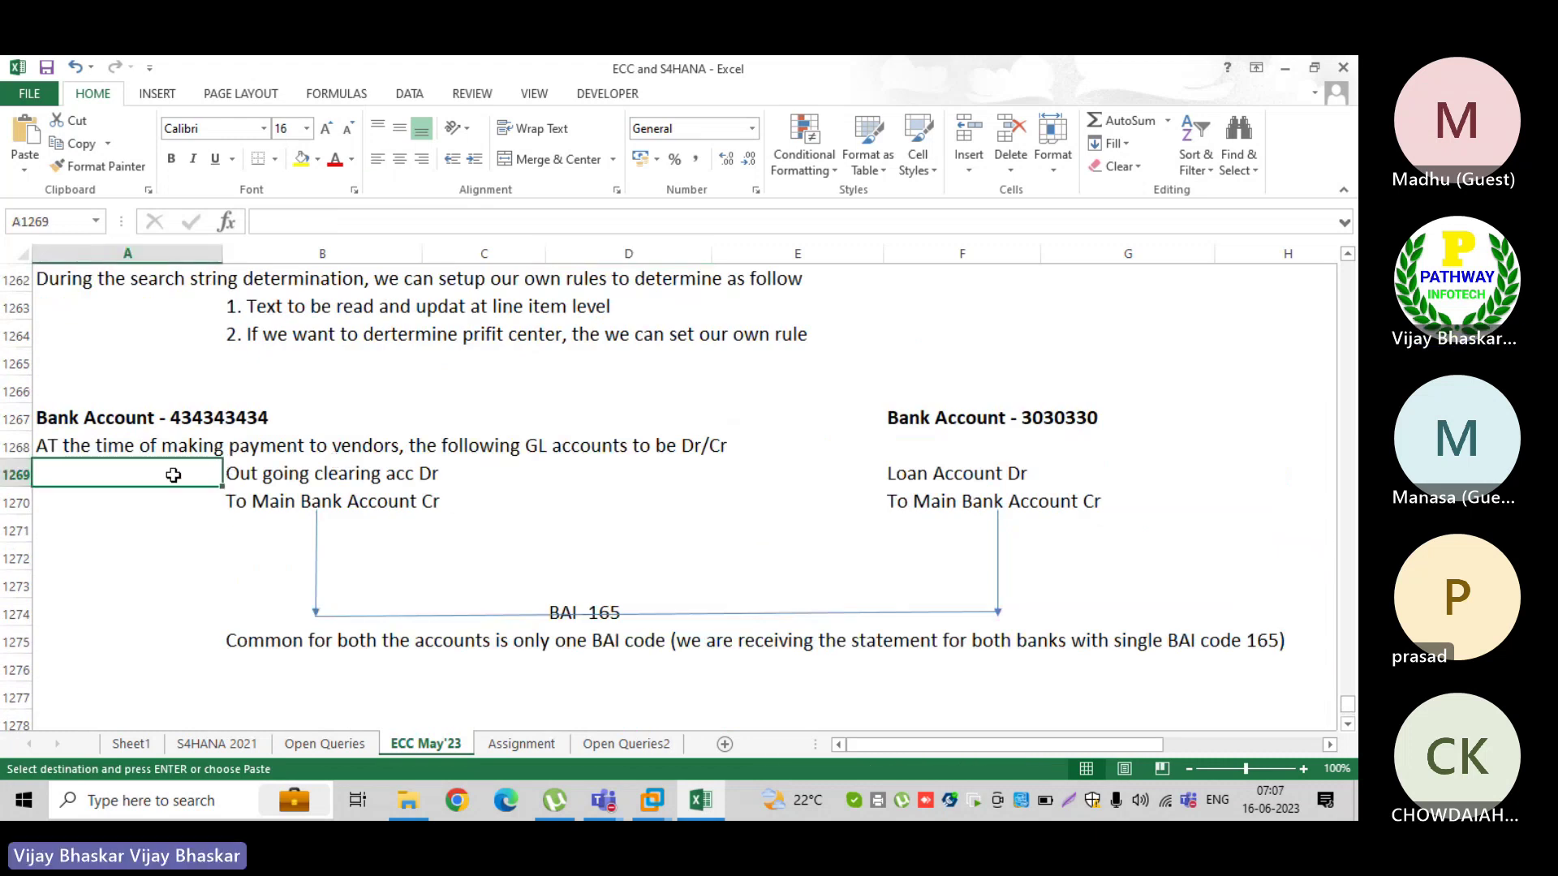
key("ctrl+v")
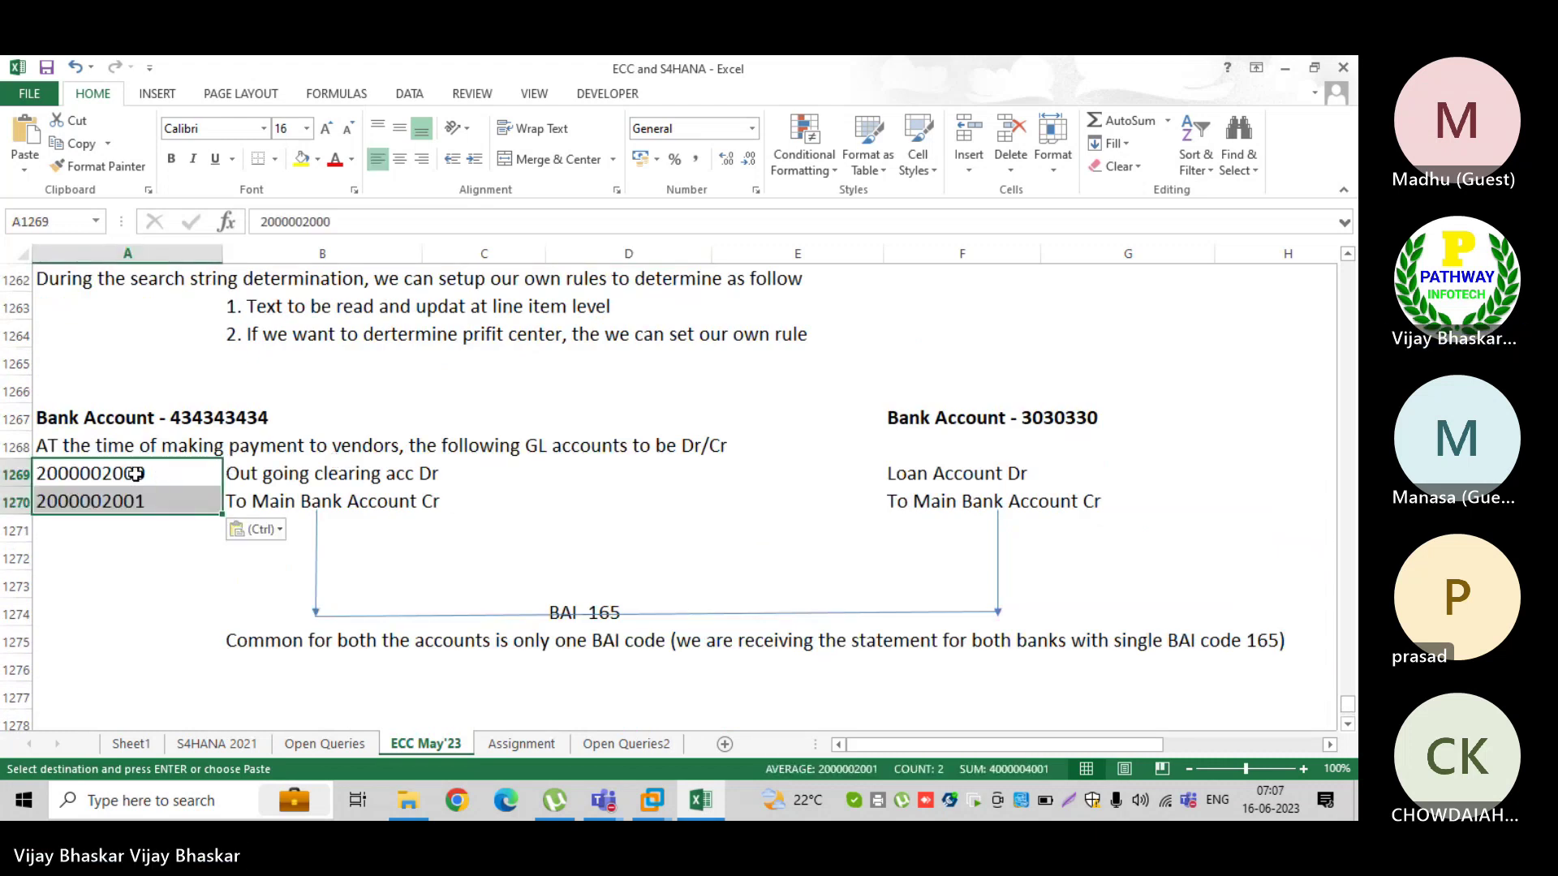
- Make the first bank account's GL numbers and posting lines in A1269:B1270 bold
left_click(133, 474)
left_click_drag(83, 475, 299, 484)
left_click(81, 501)
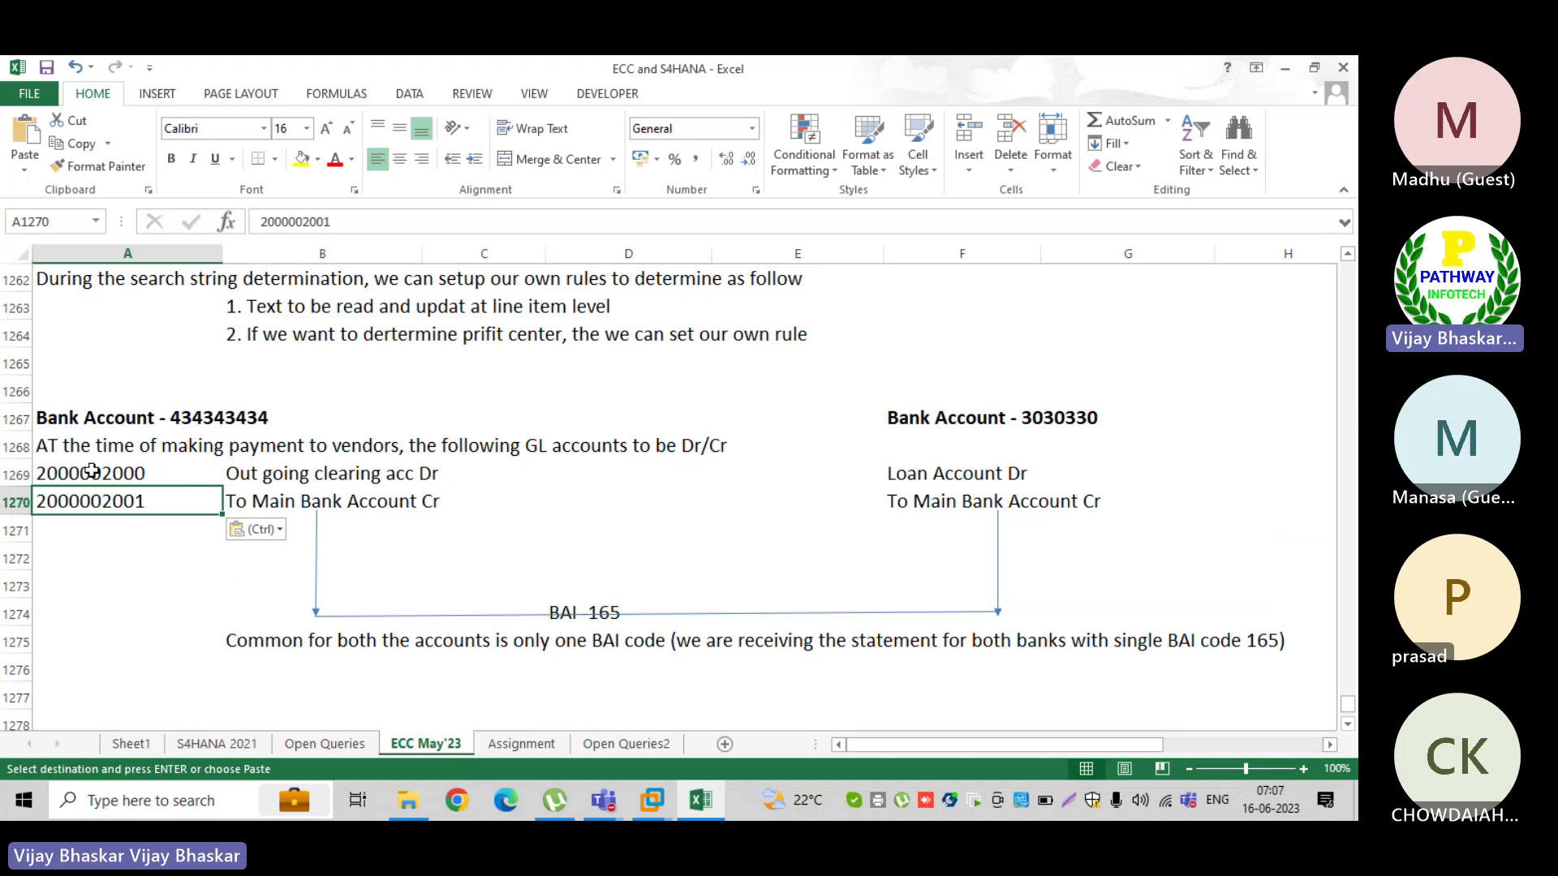
left_click_drag(91, 471, 230, 500)
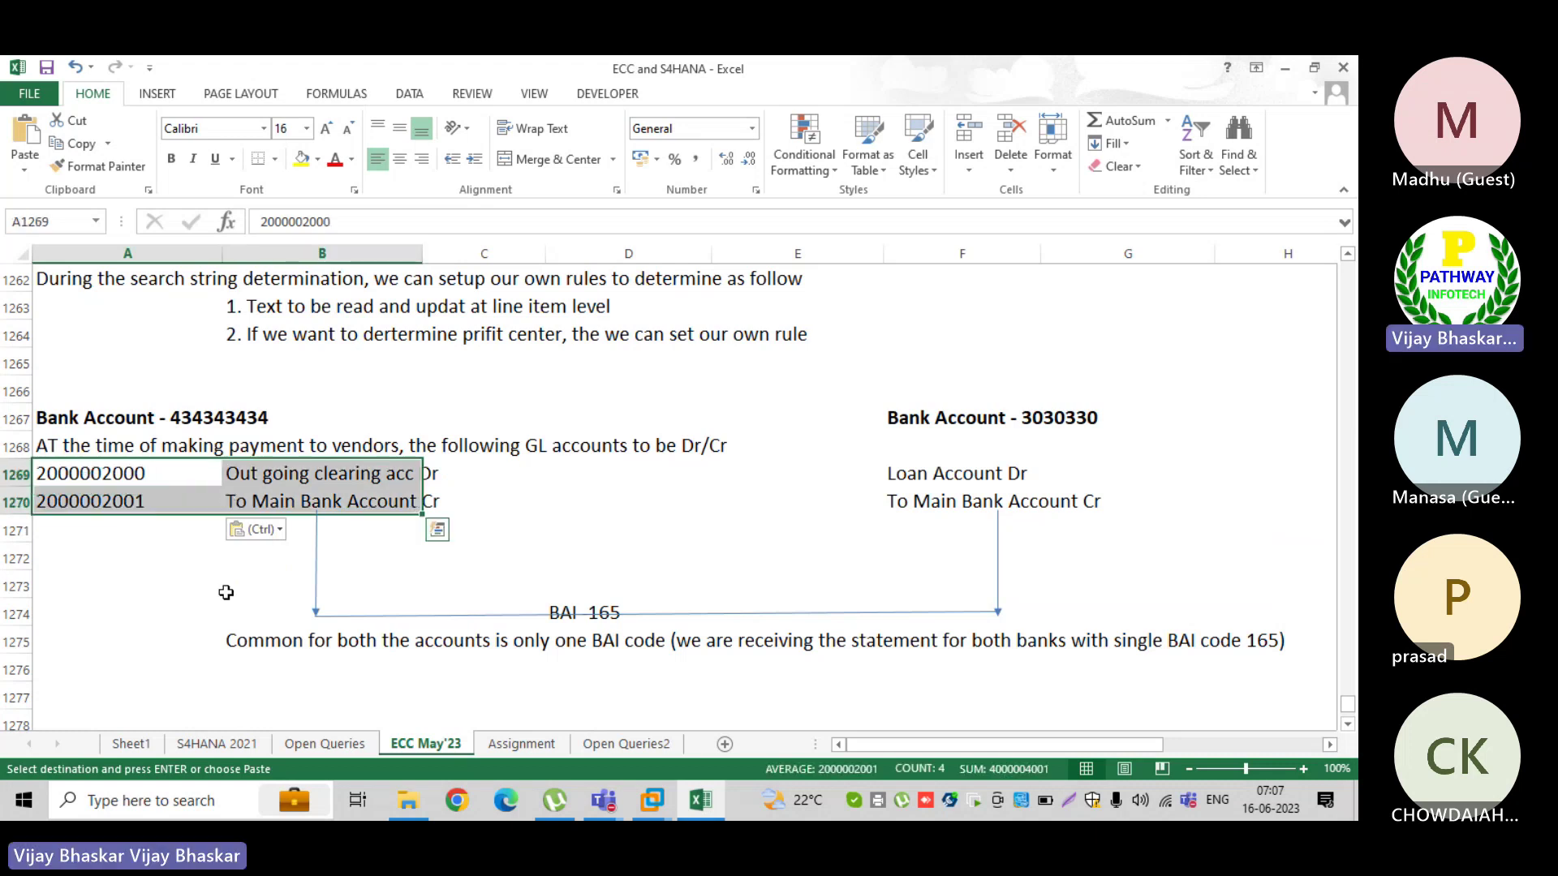
key("ctrl+b")
key("ctrl+q")
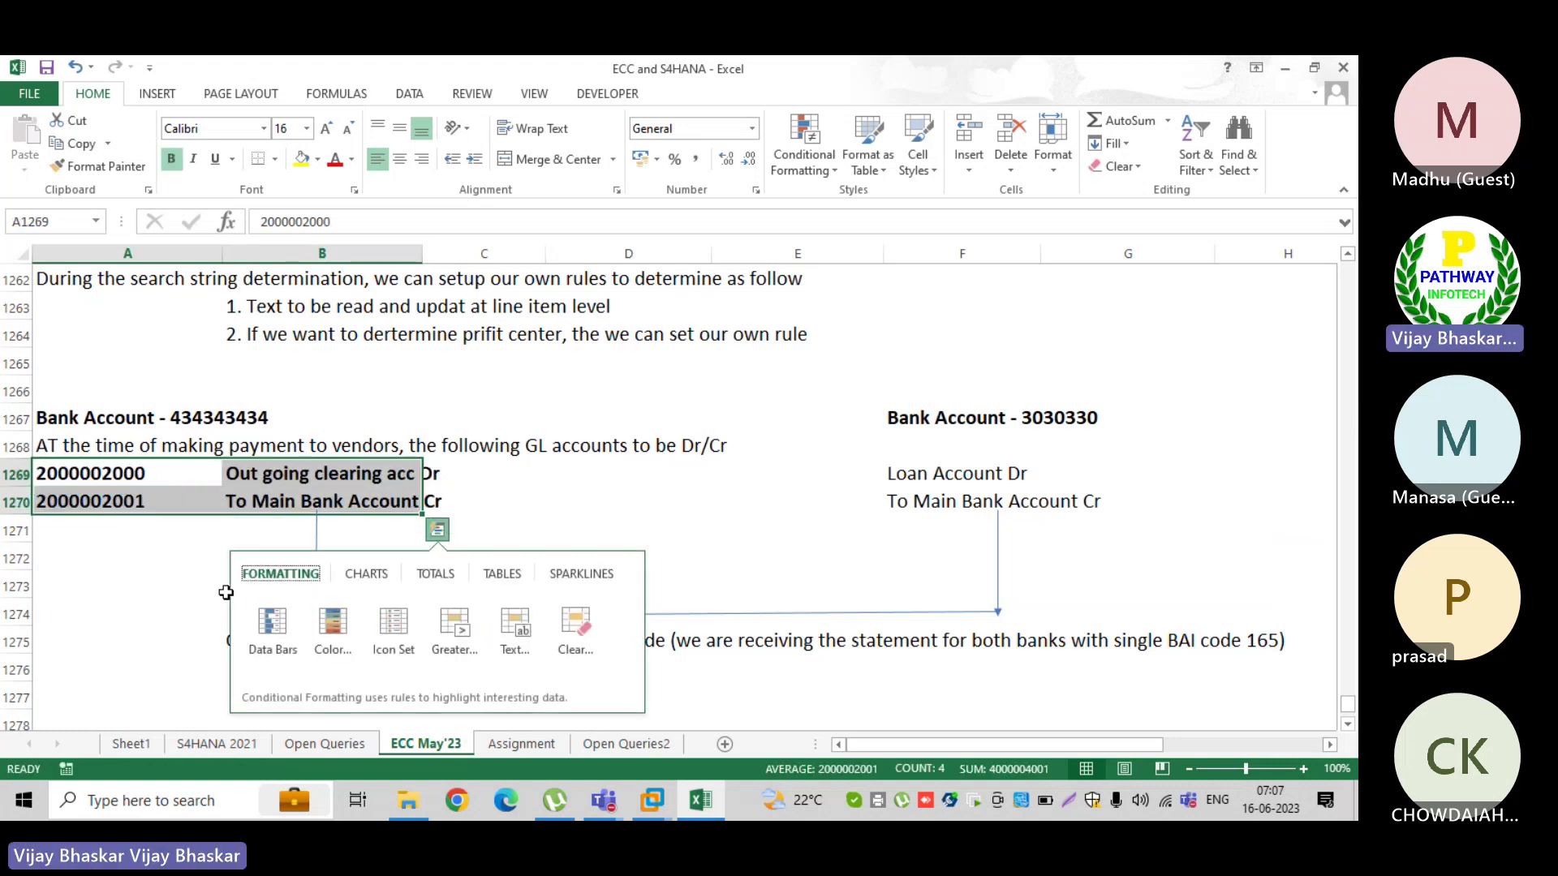
left_click(156, 581)
left_click(157, 581)
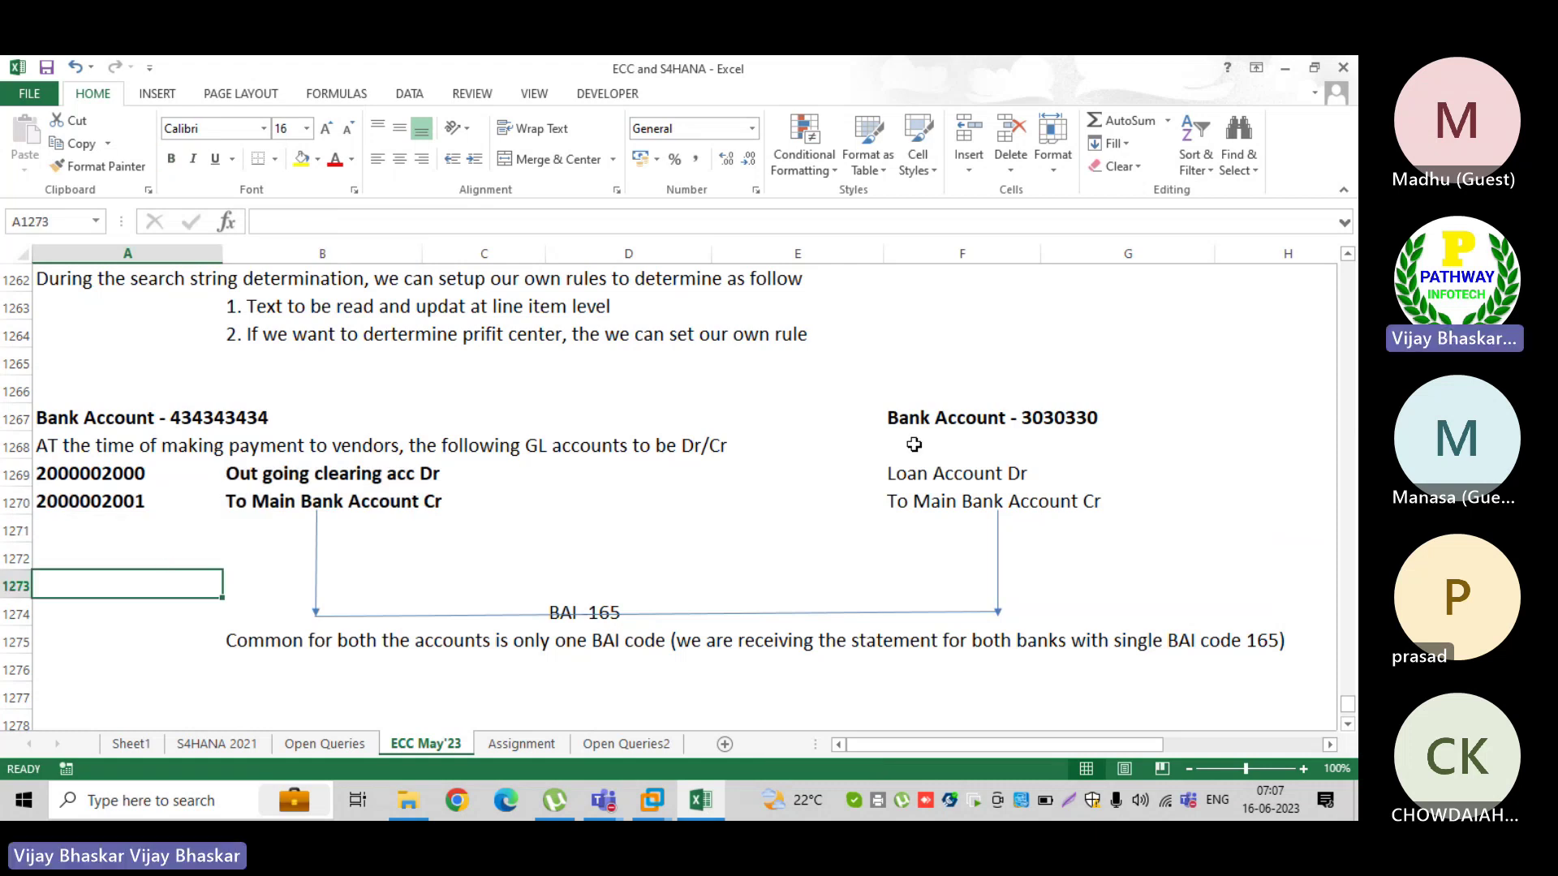
- Enter the loan GL account number in cell E1269, beside "Loan Account Dr"
left_click(1111, 473)
left_click(806, 477)
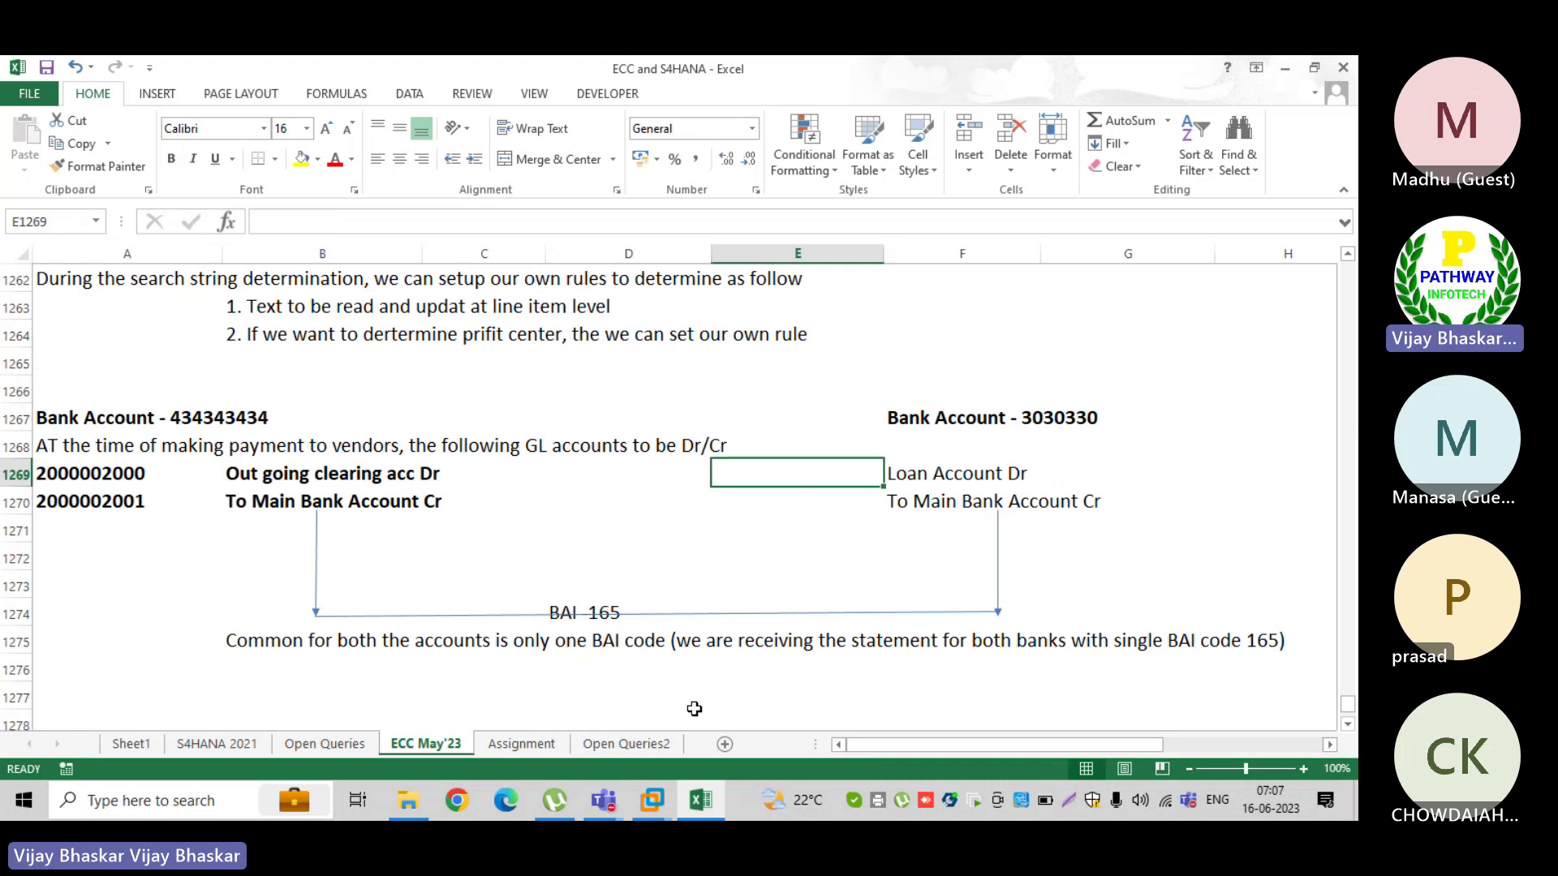
mouse_move(657, 802)
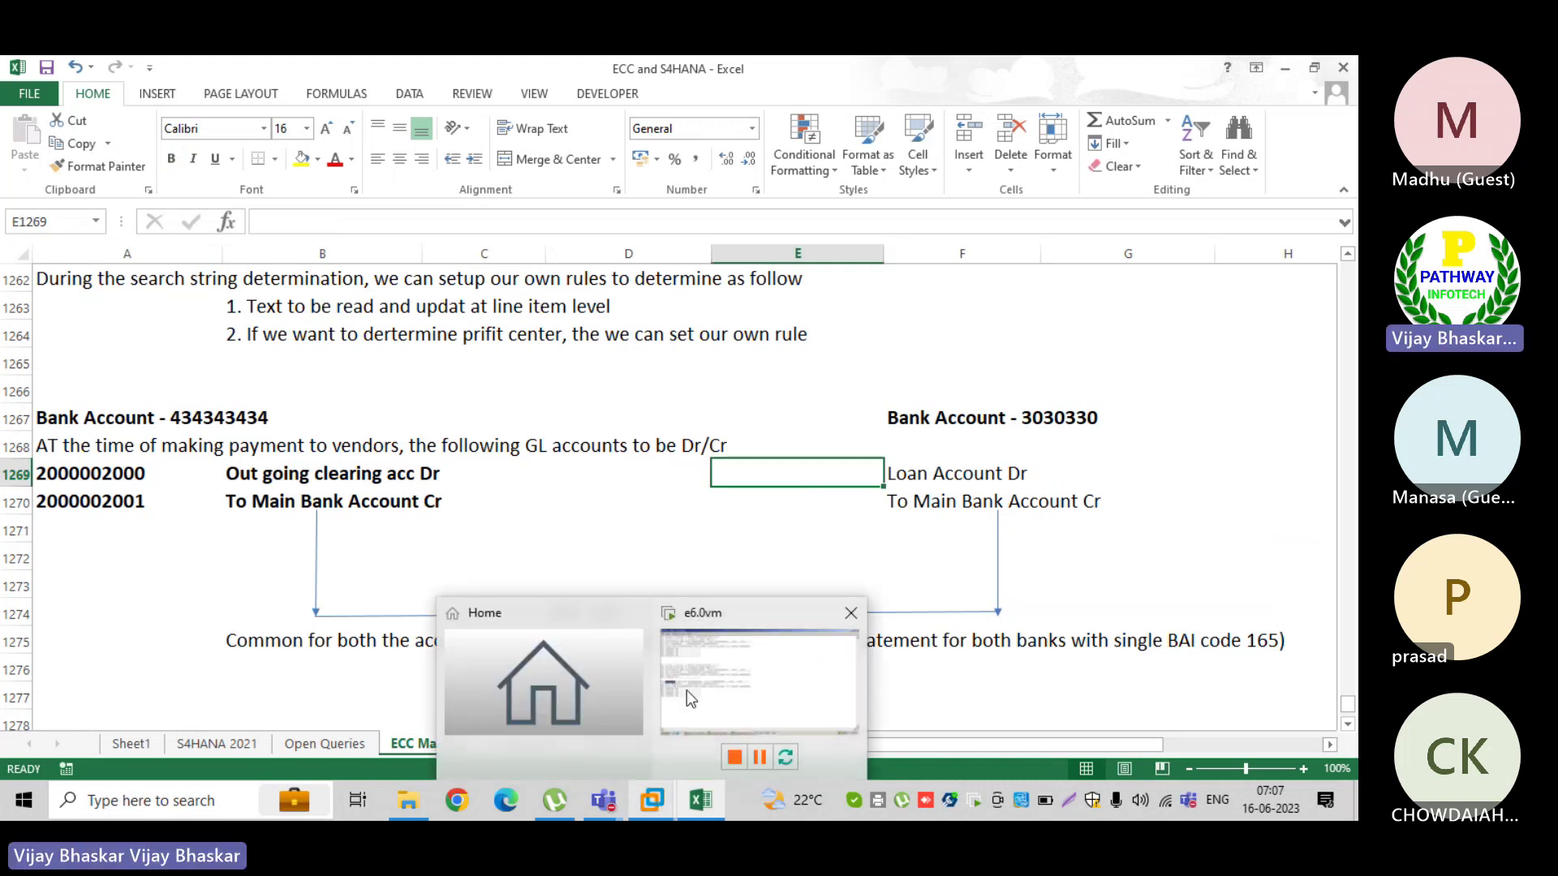
mouse_move(686, 689)
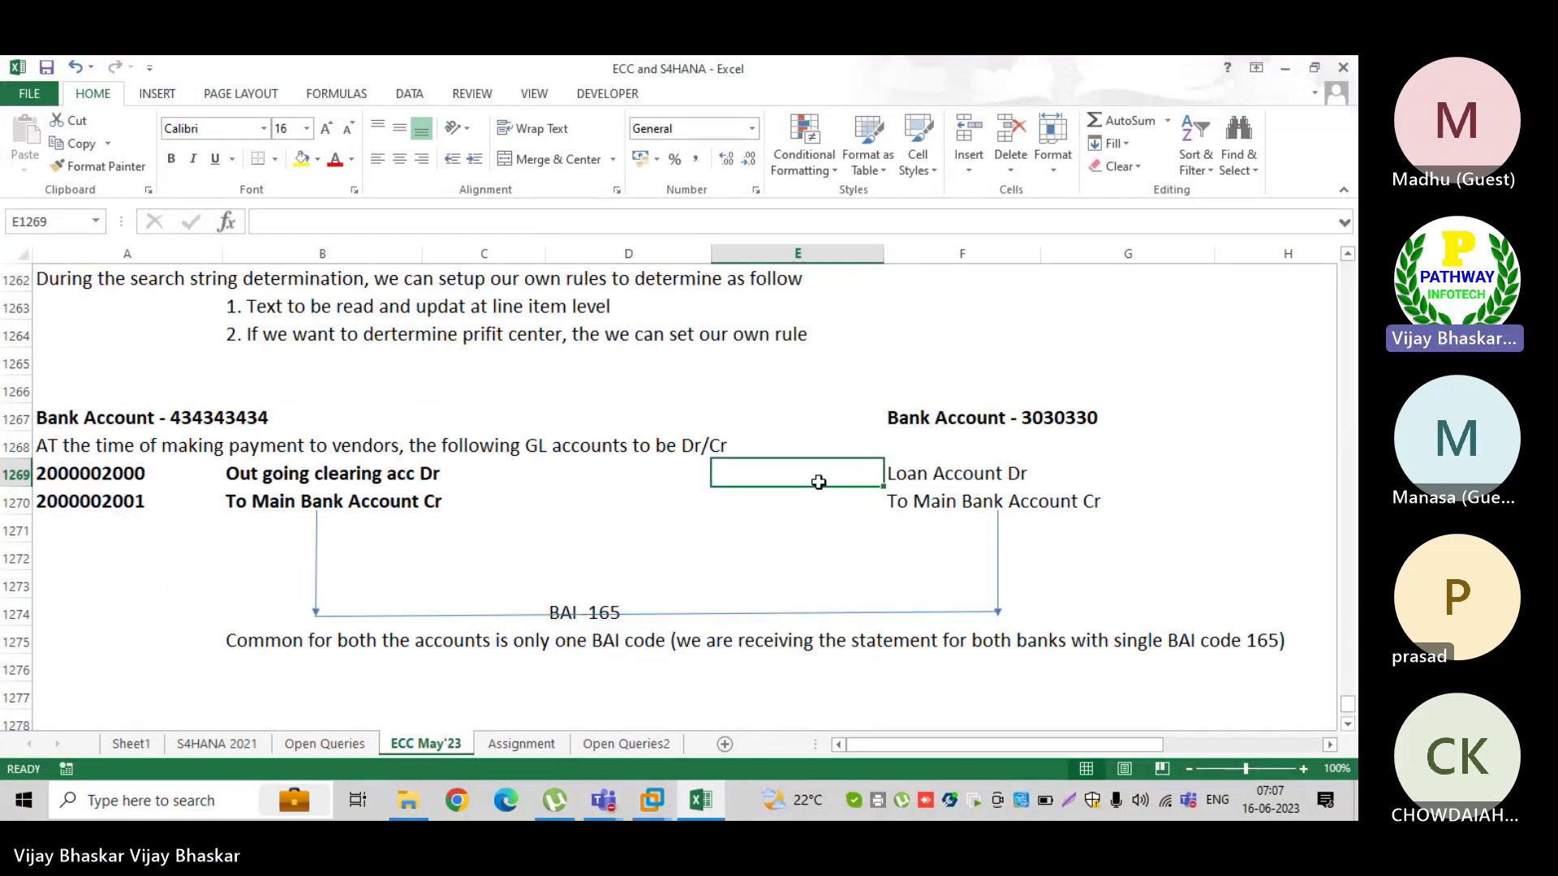
type("100")
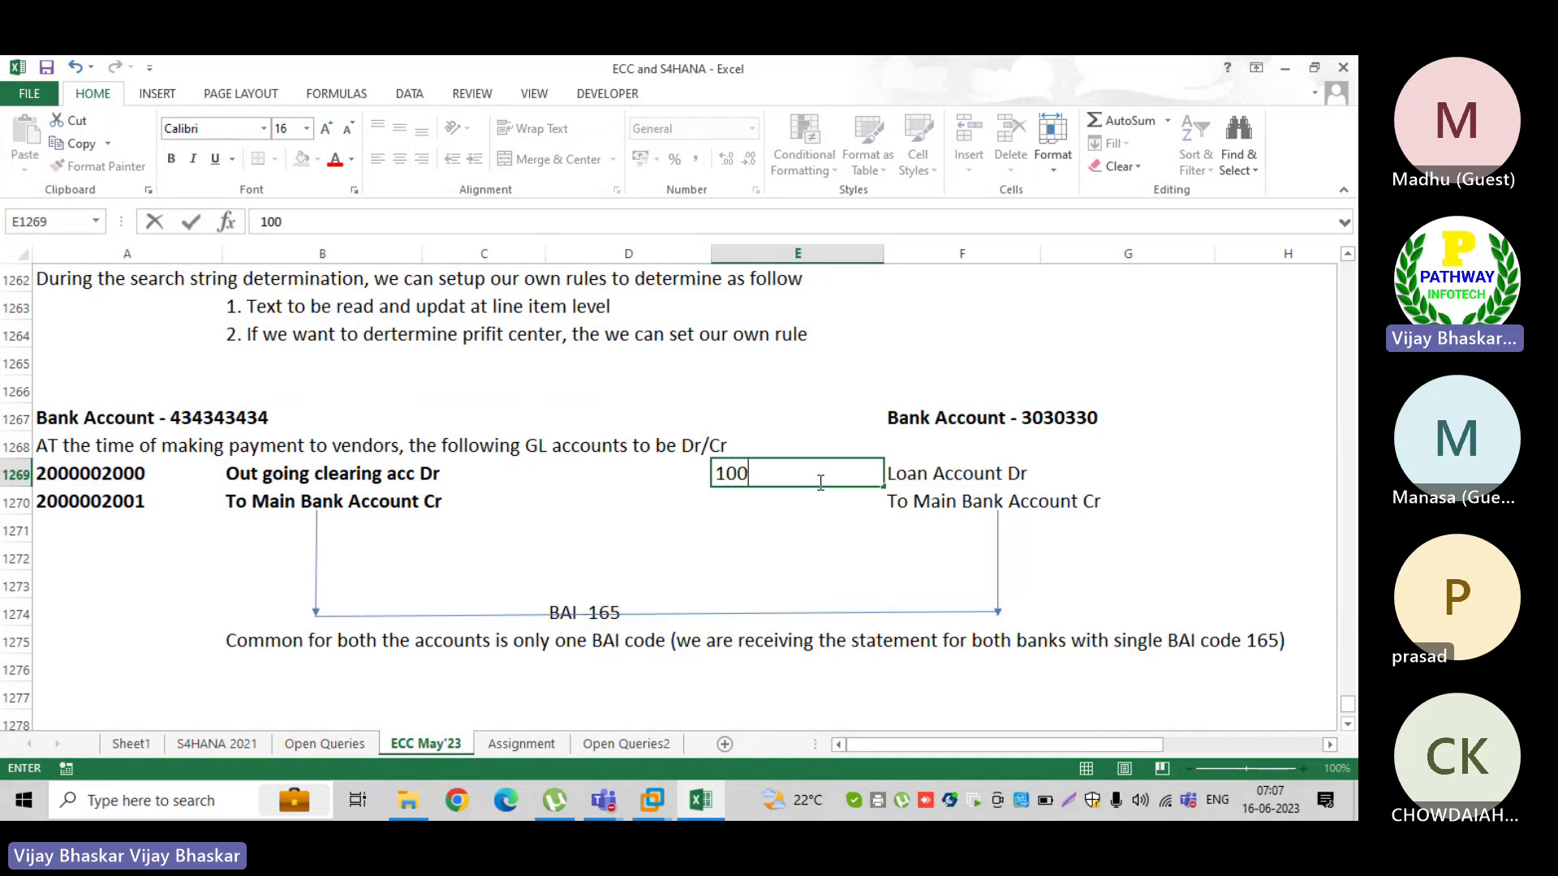
type("000")
type("2000")
key("Return")
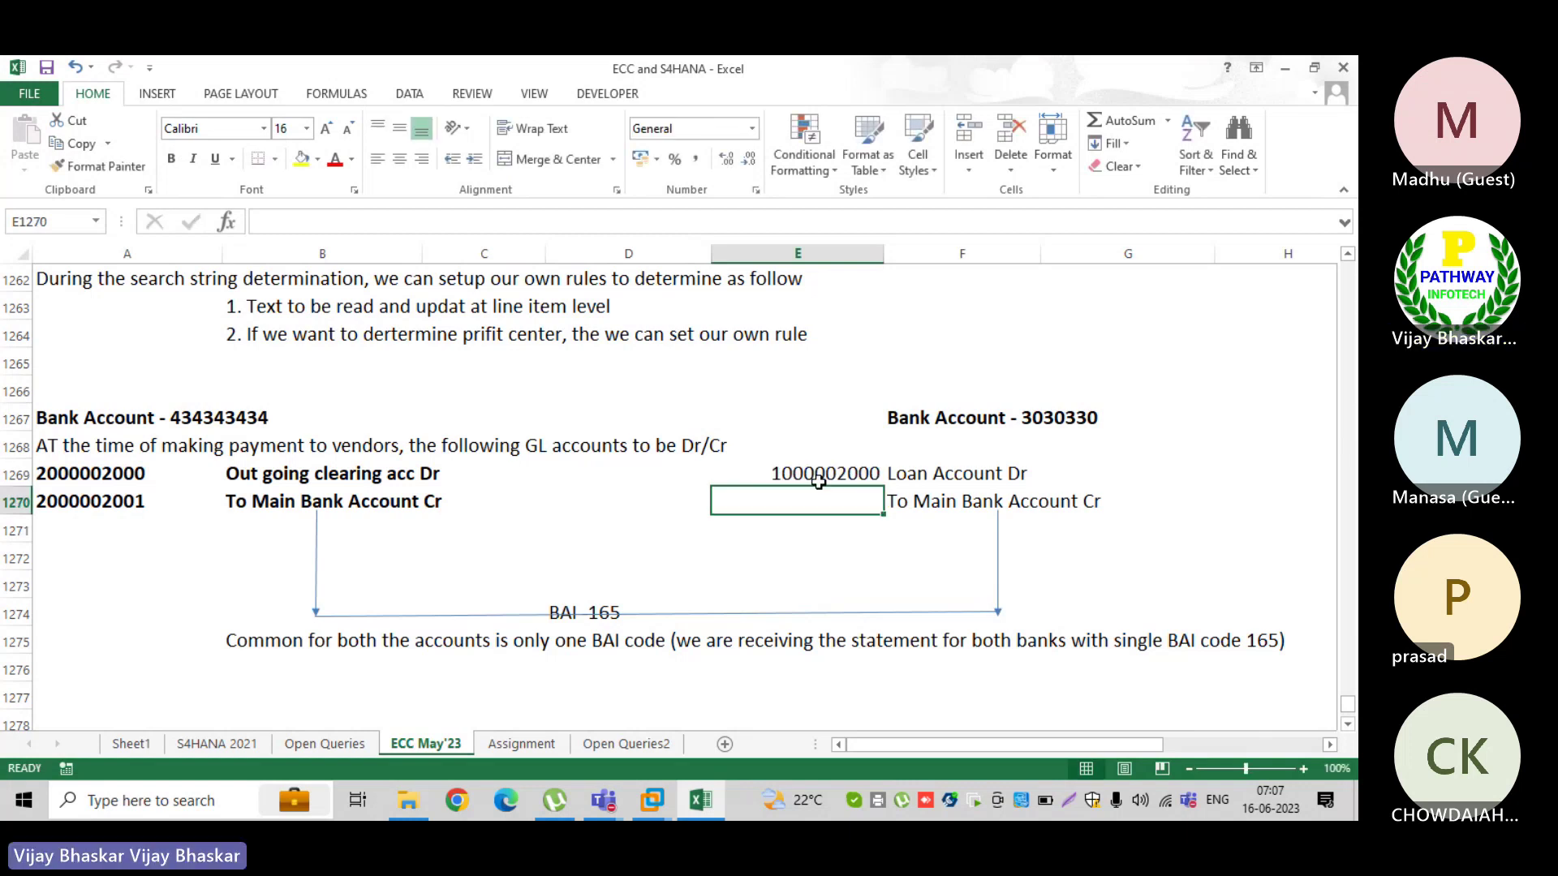
- Fill the loan GL account number down into E1270 and change its seventh digit to 3 for the main bank account
key("ctrl+d")
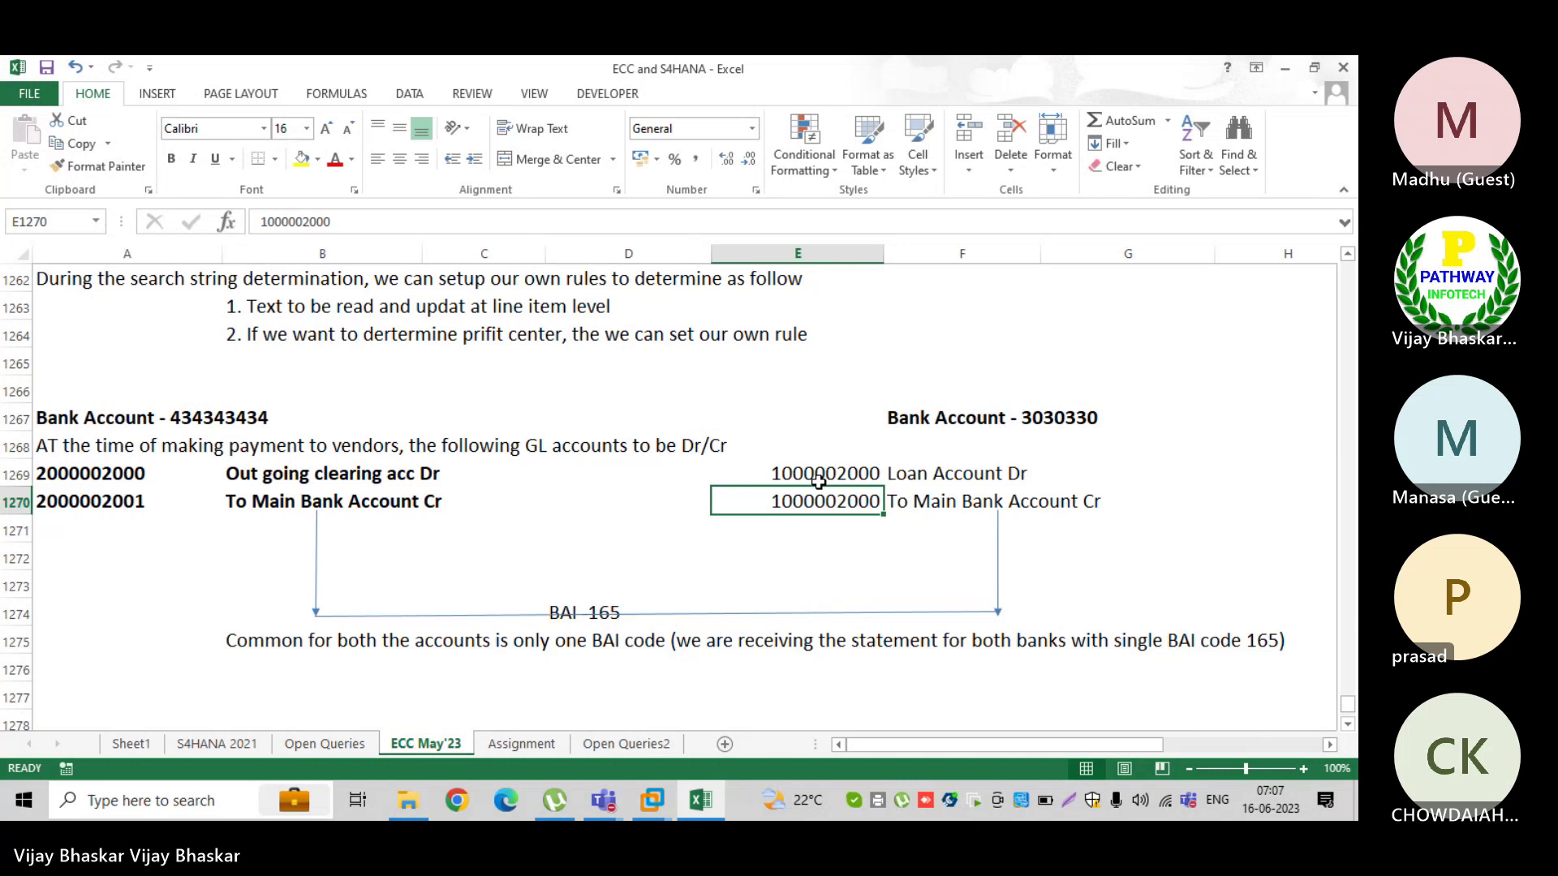
double_click(873, 473)
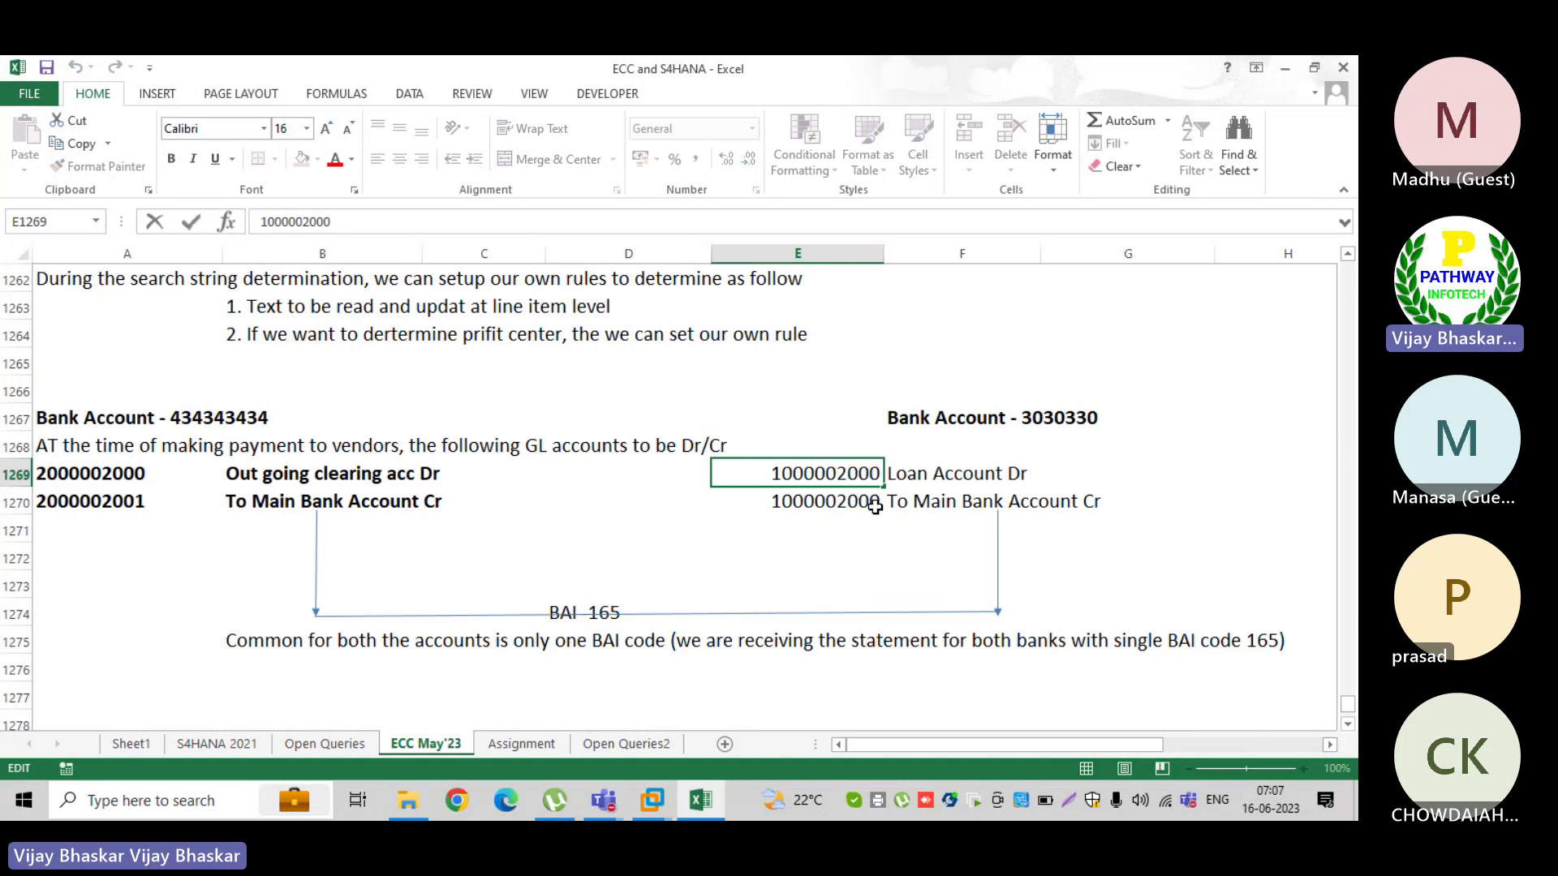
left_click(870, 503)
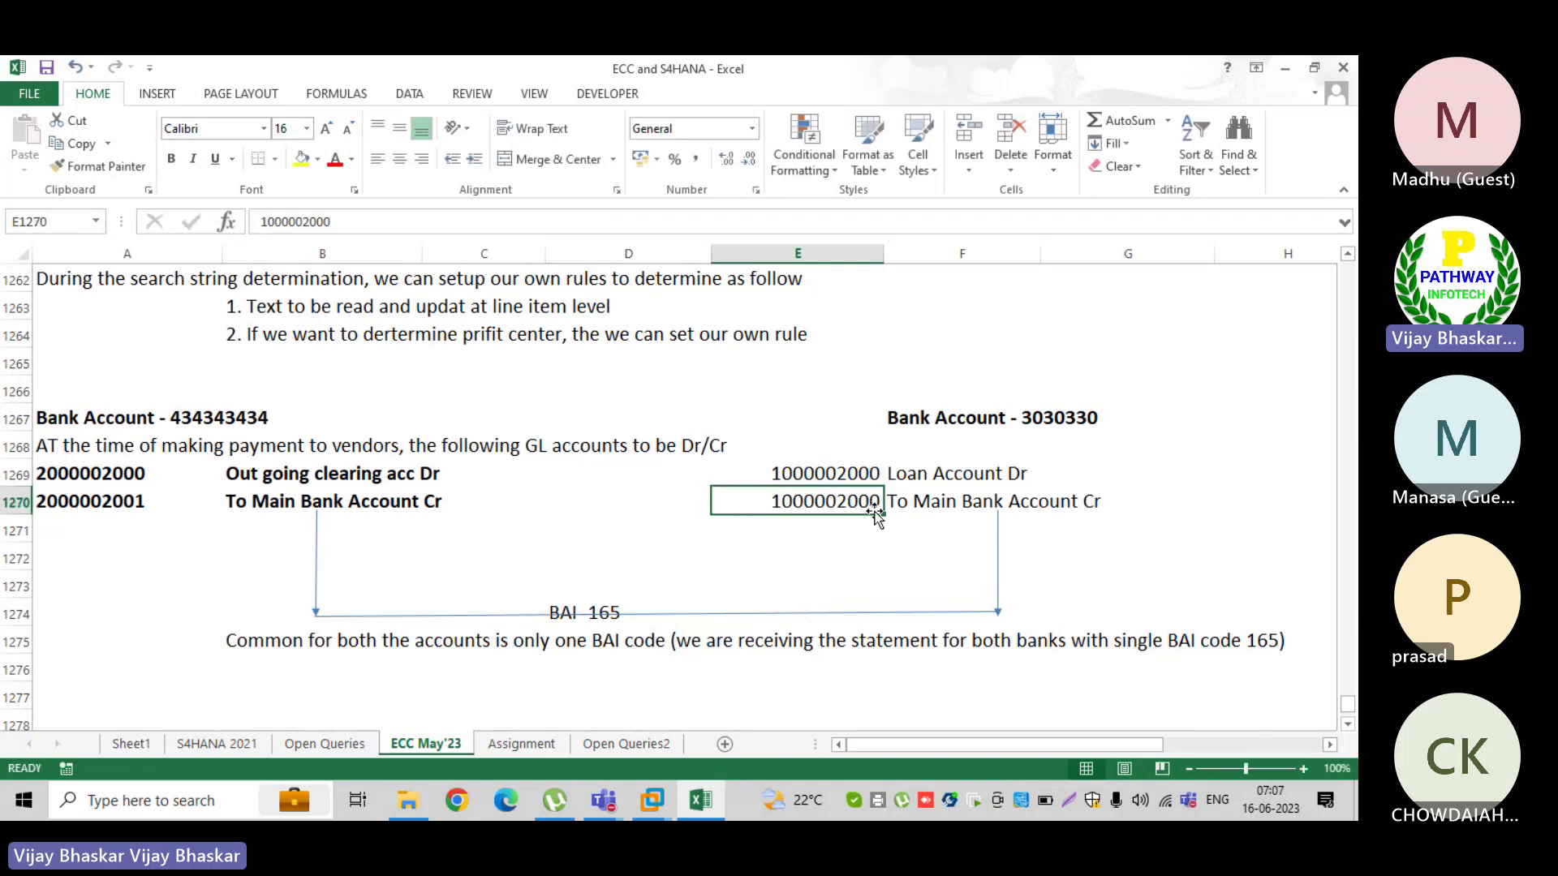
double_click(854, 502)
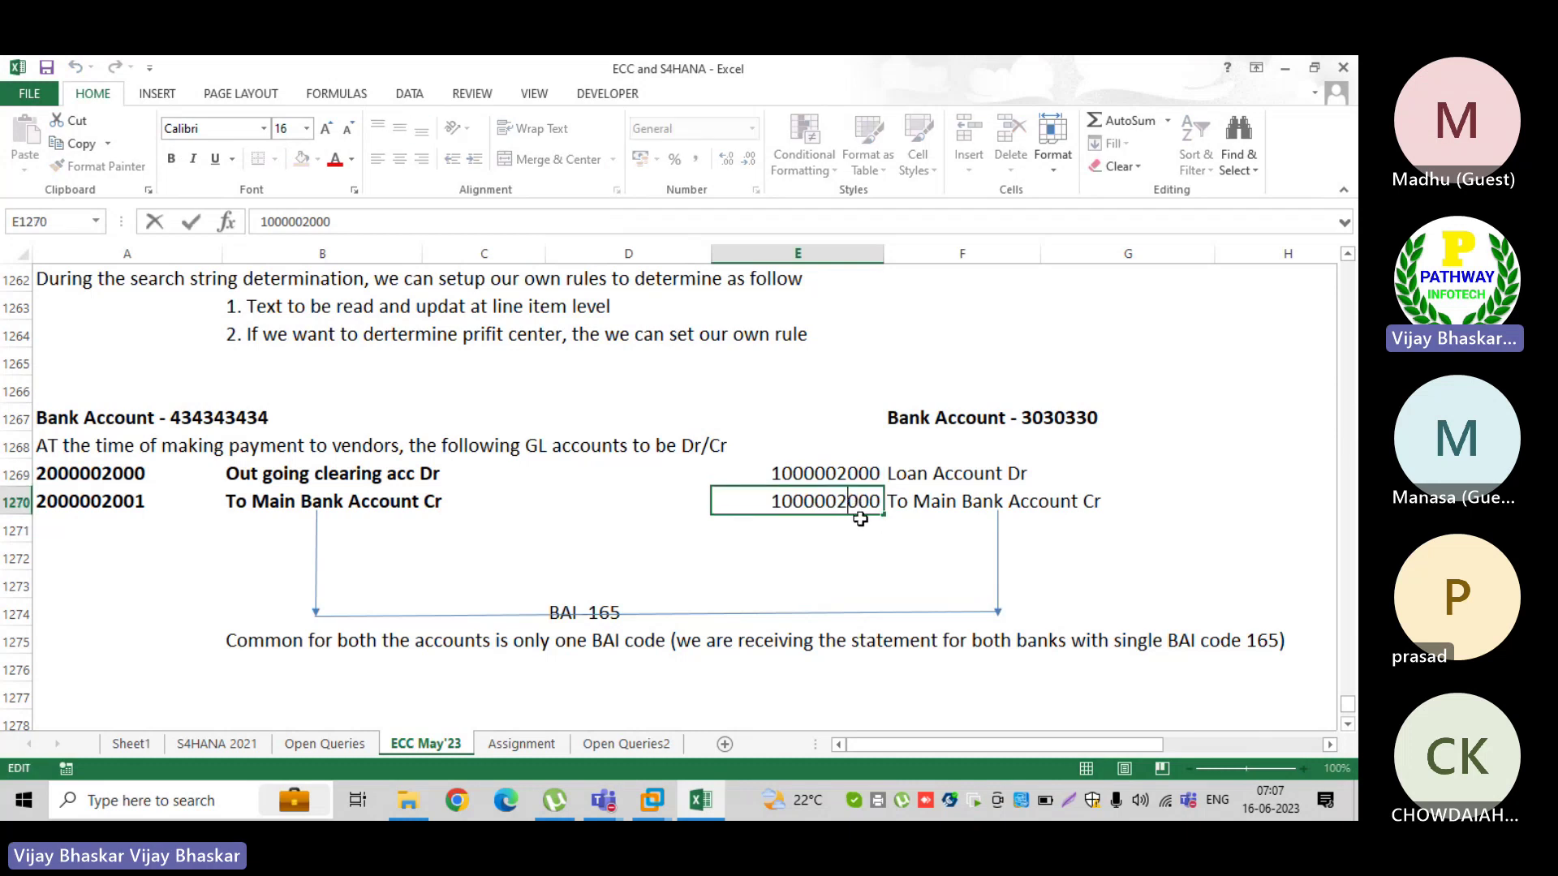
key("BackSpace")
type("3")
key("Return")
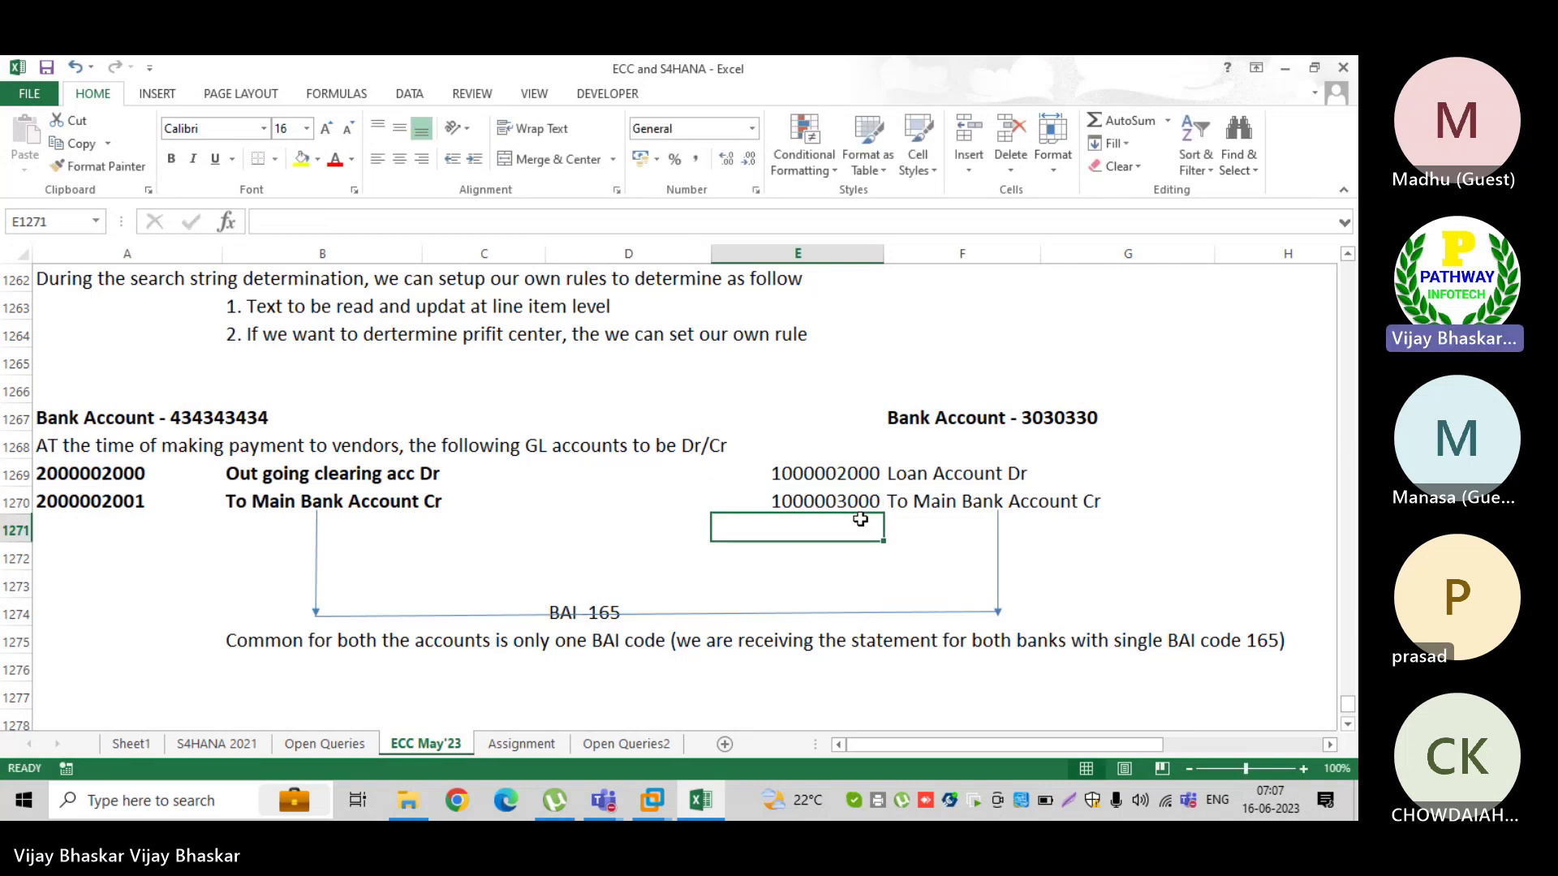
- Make the second bank account's GL account numbers in cells E1269:E1270 bold
left_click_drag(812, 474, 799, 503)
key("ctrl+b")
left_click(622, 523)
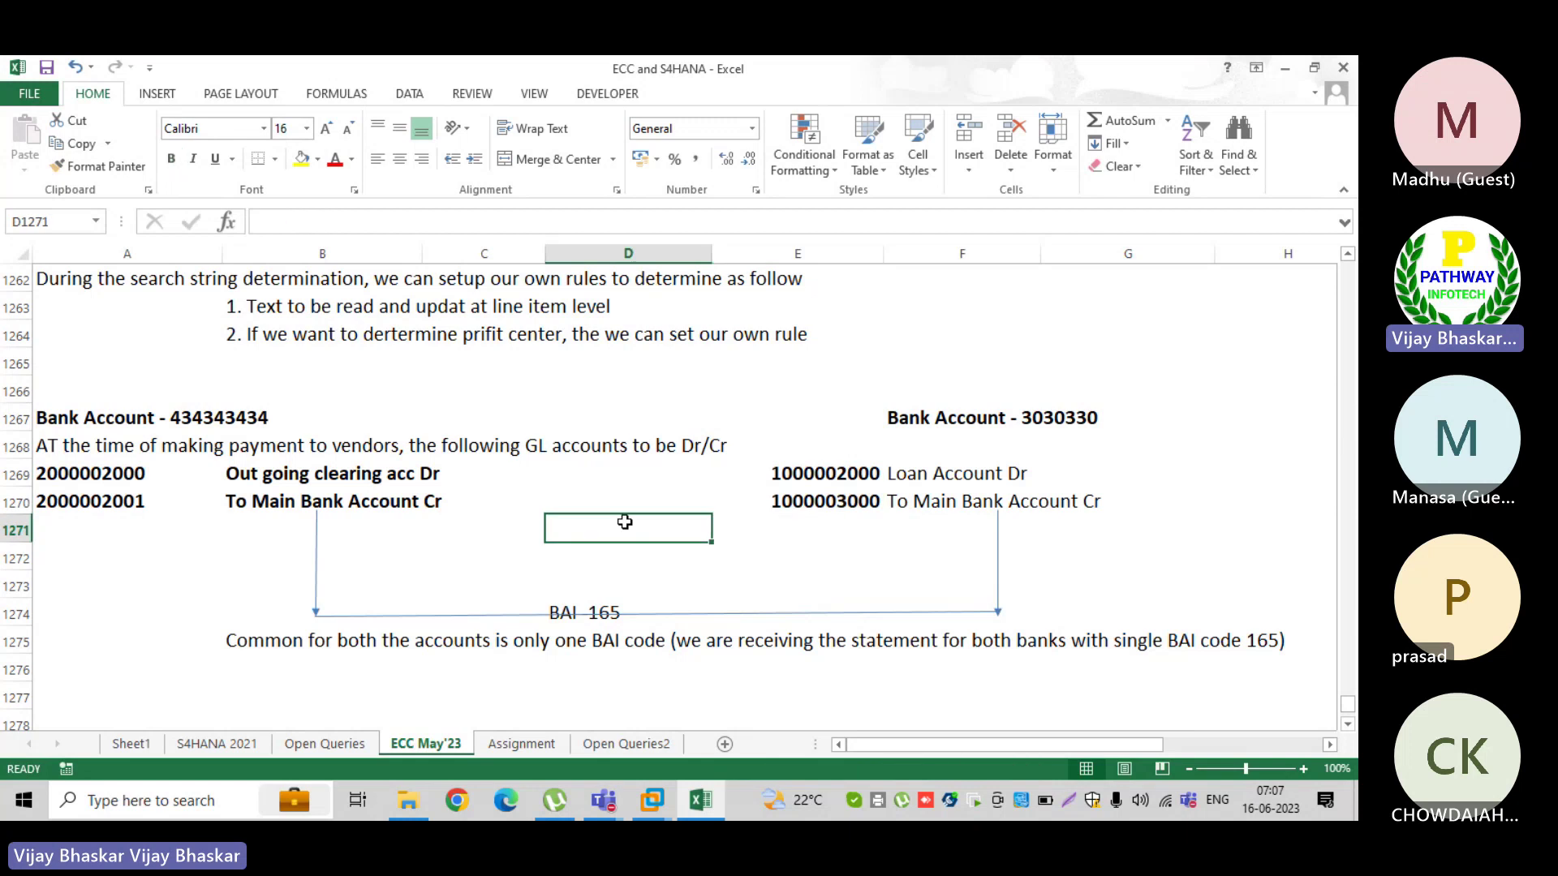
left_click(793, 472)
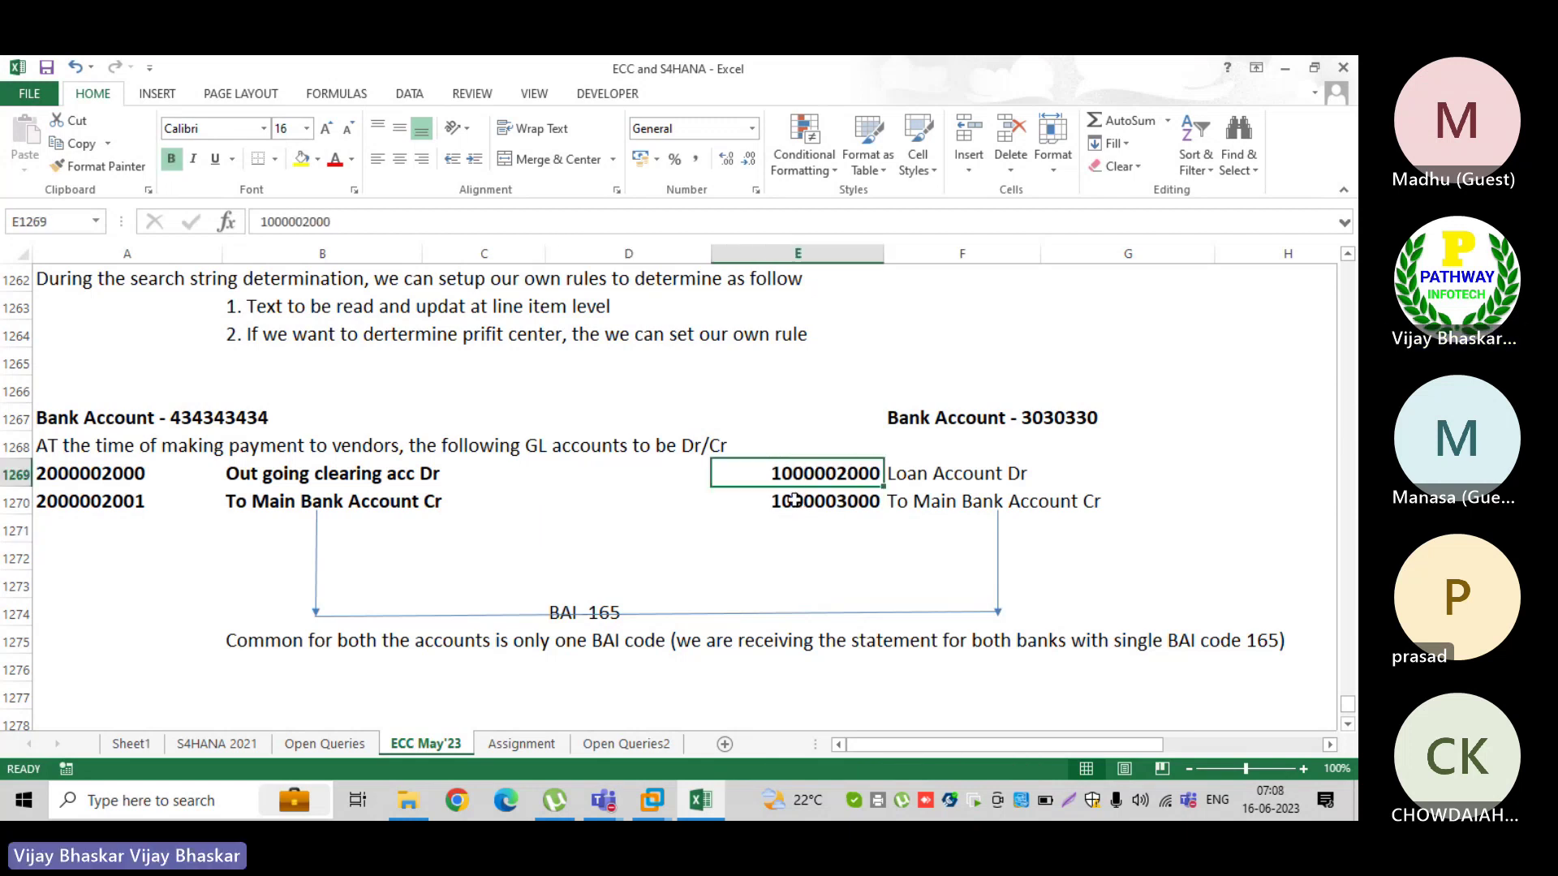
left_click(794, 500)
left_click(788, 474)
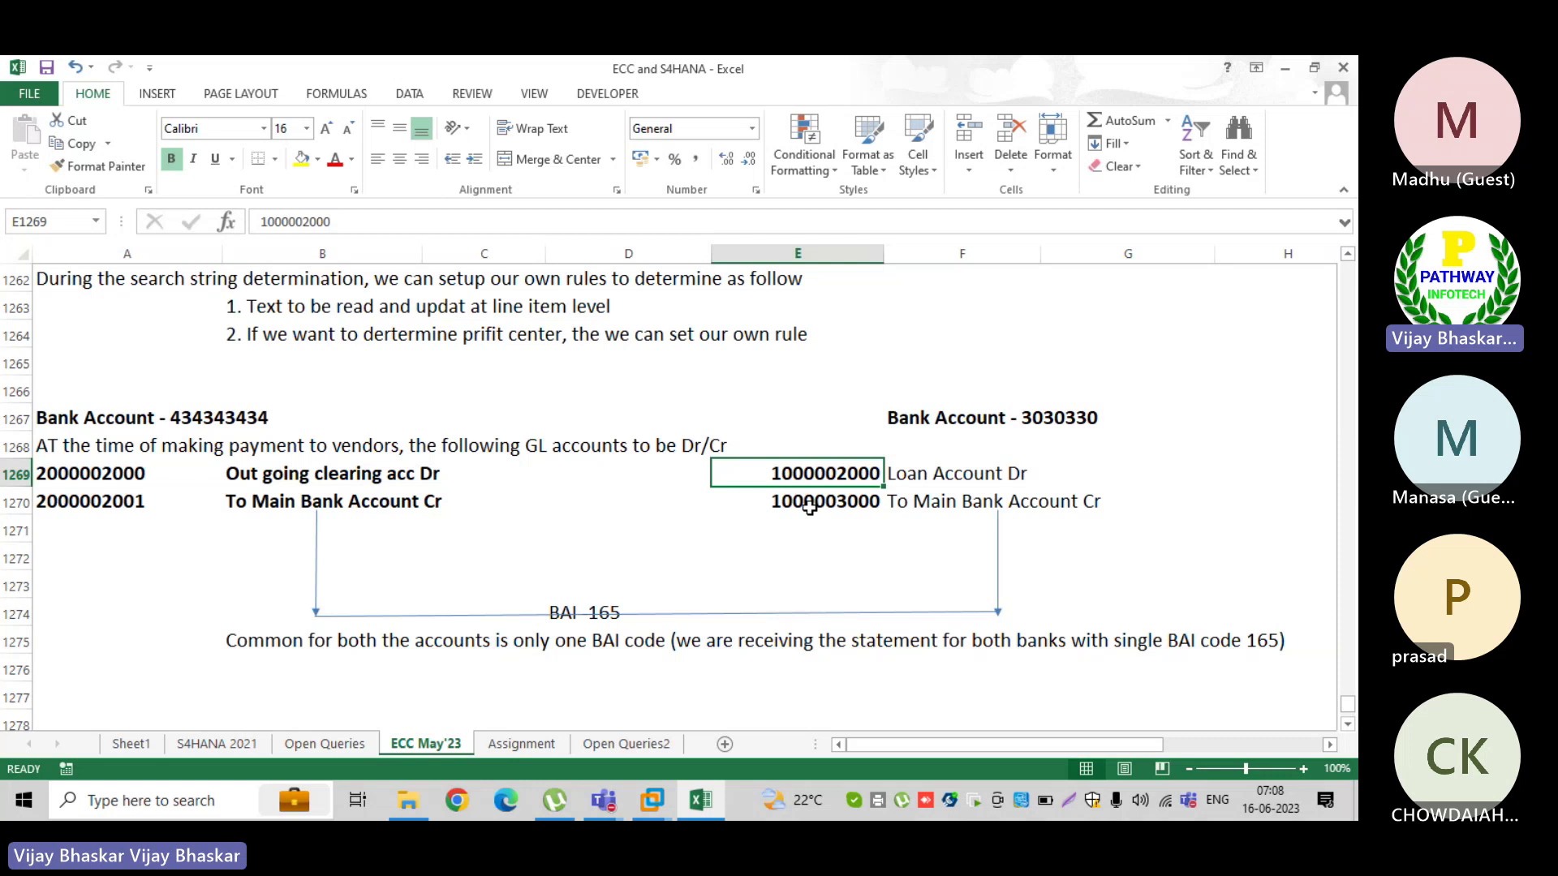
- Compare the GL accounts and debit/credit posting lines of the two bank accounts in rows 1269 and 1270
left_click(809, 506)
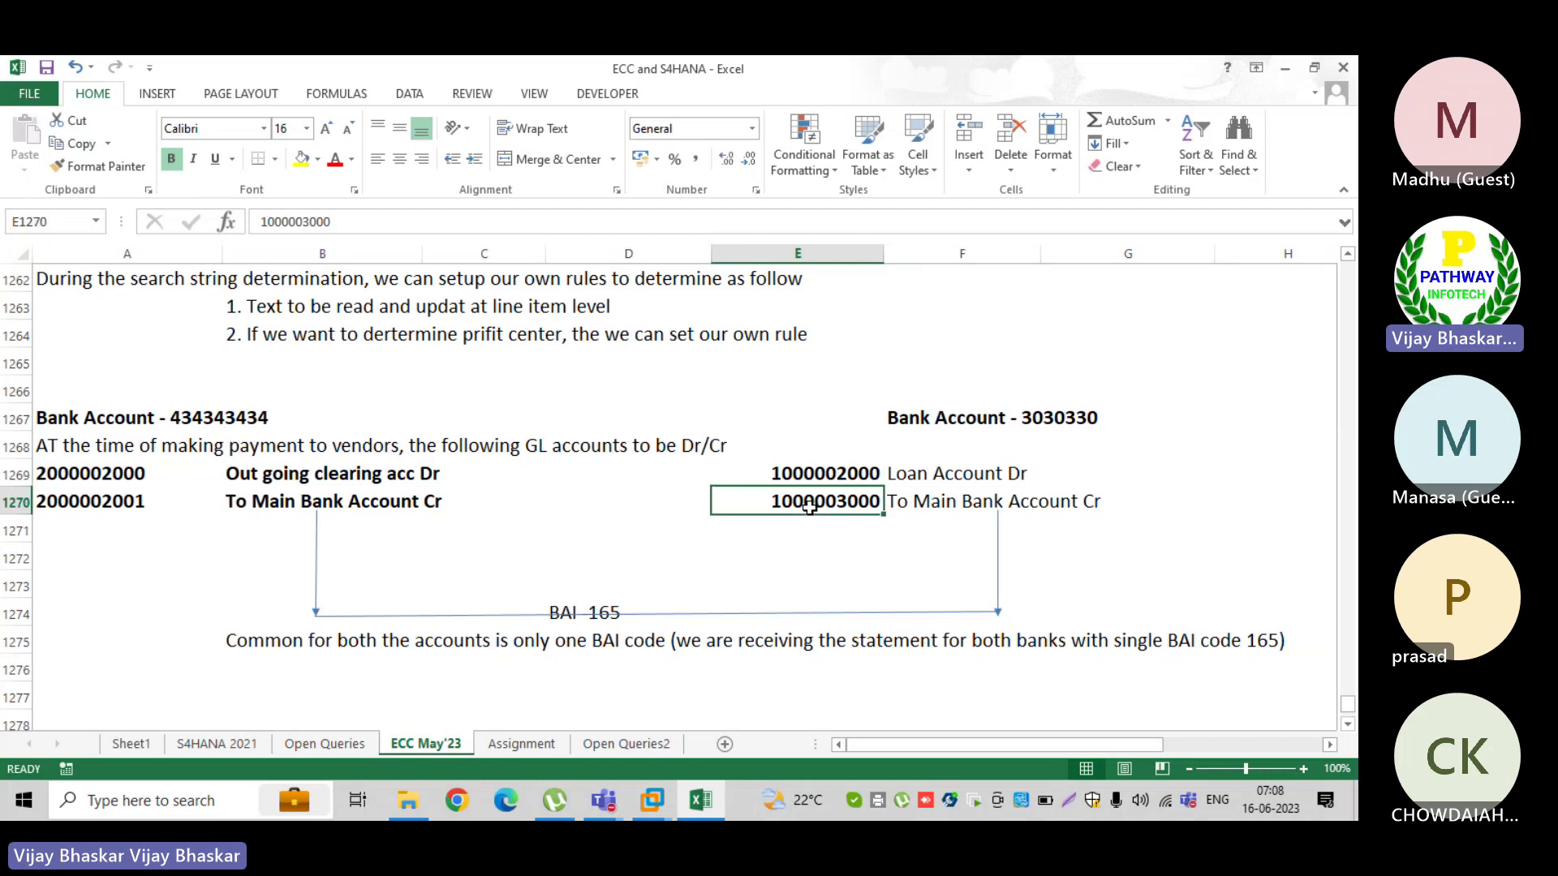
left_click(786, 472)
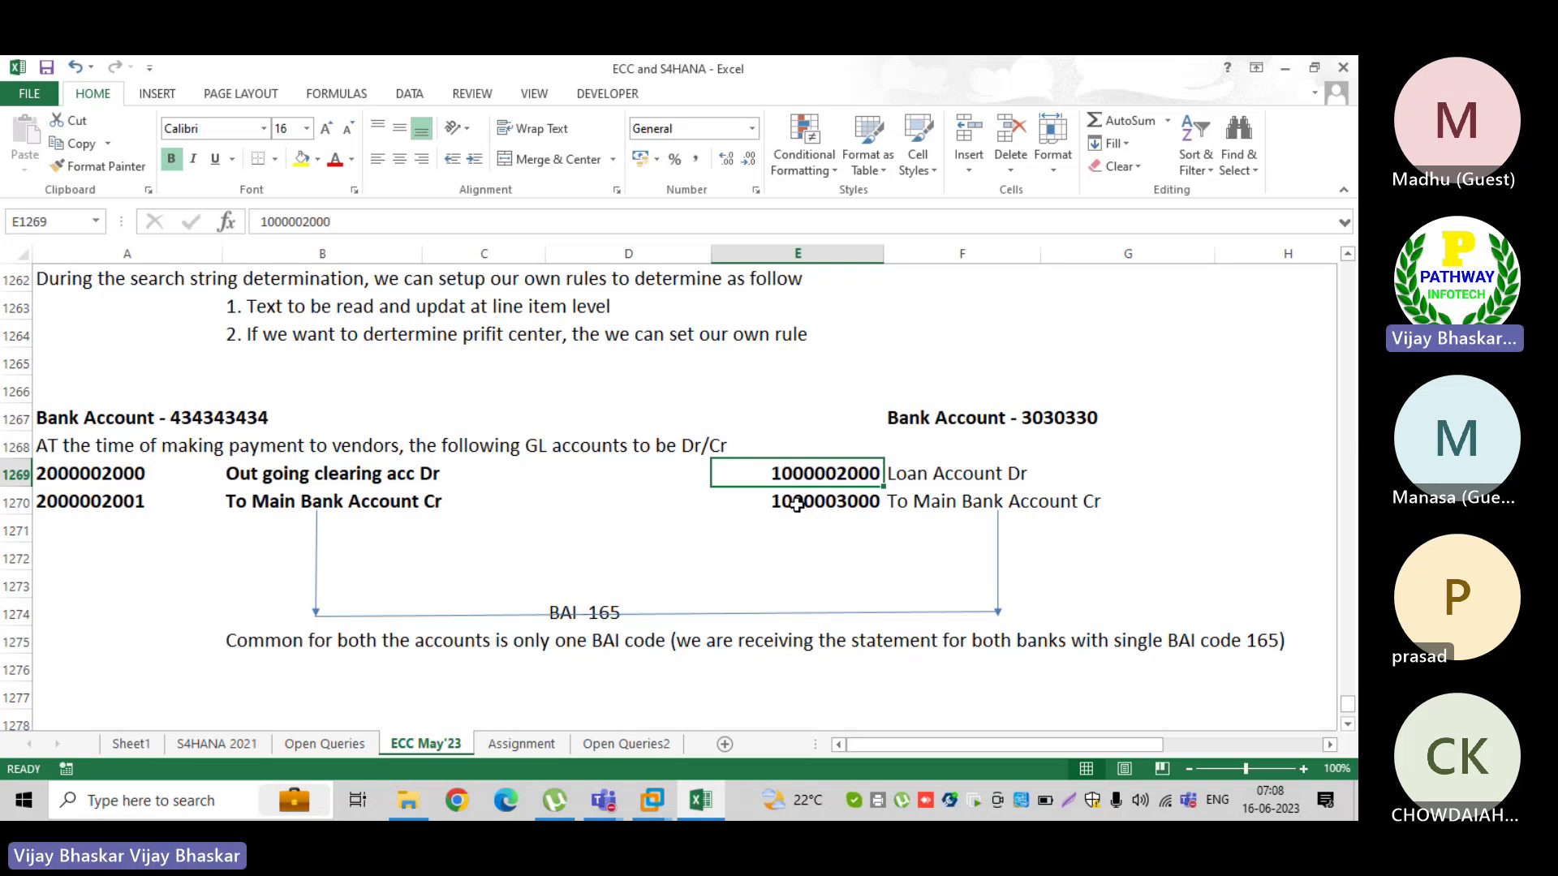
left_click(797, 505)
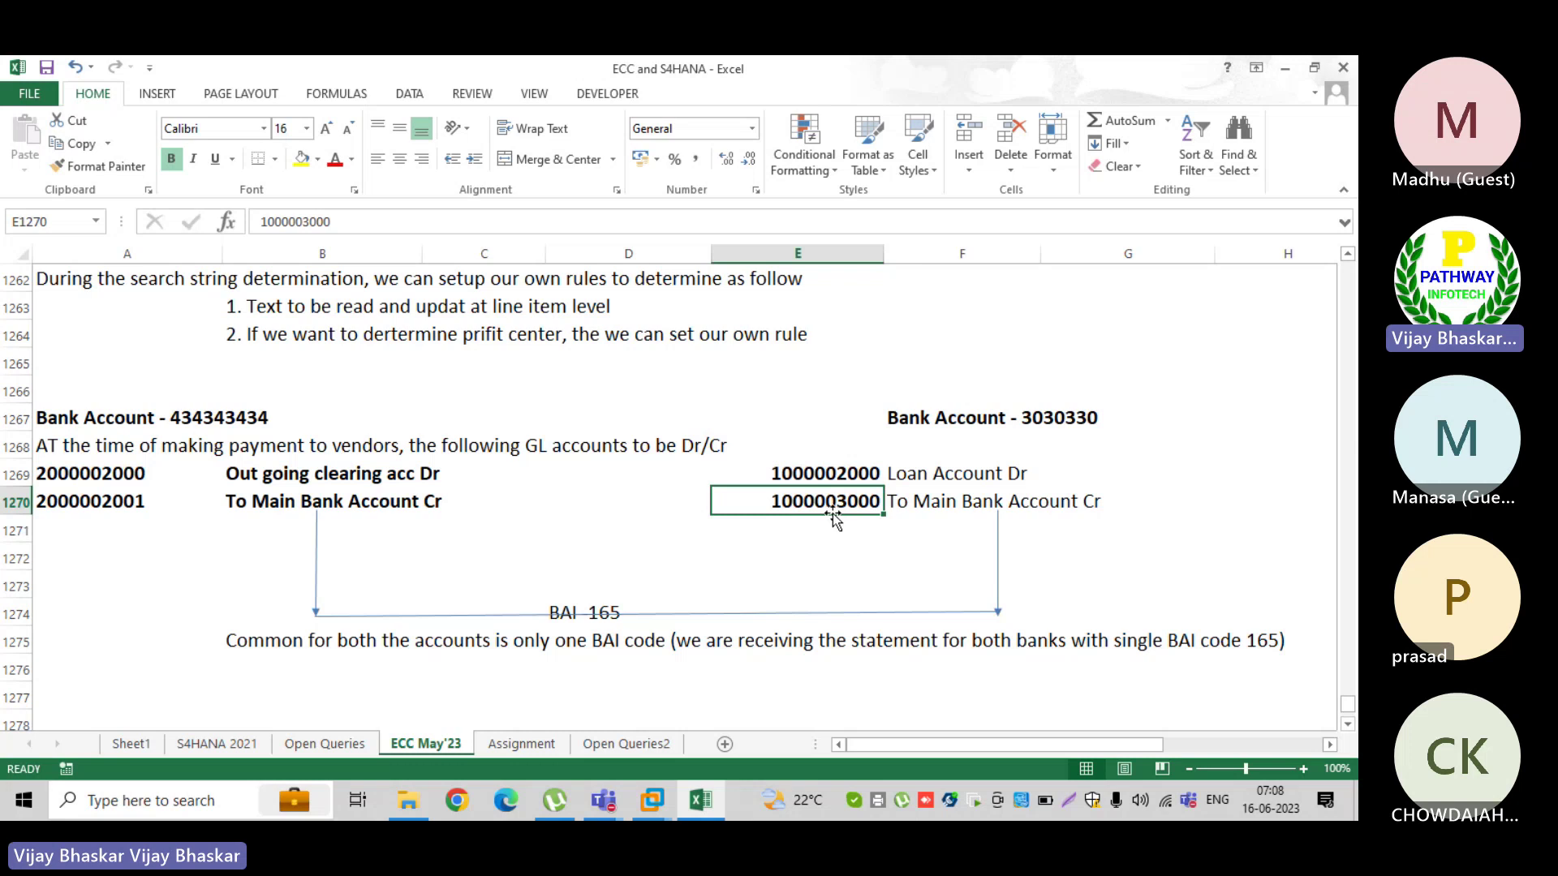
left_click(1115, 468)
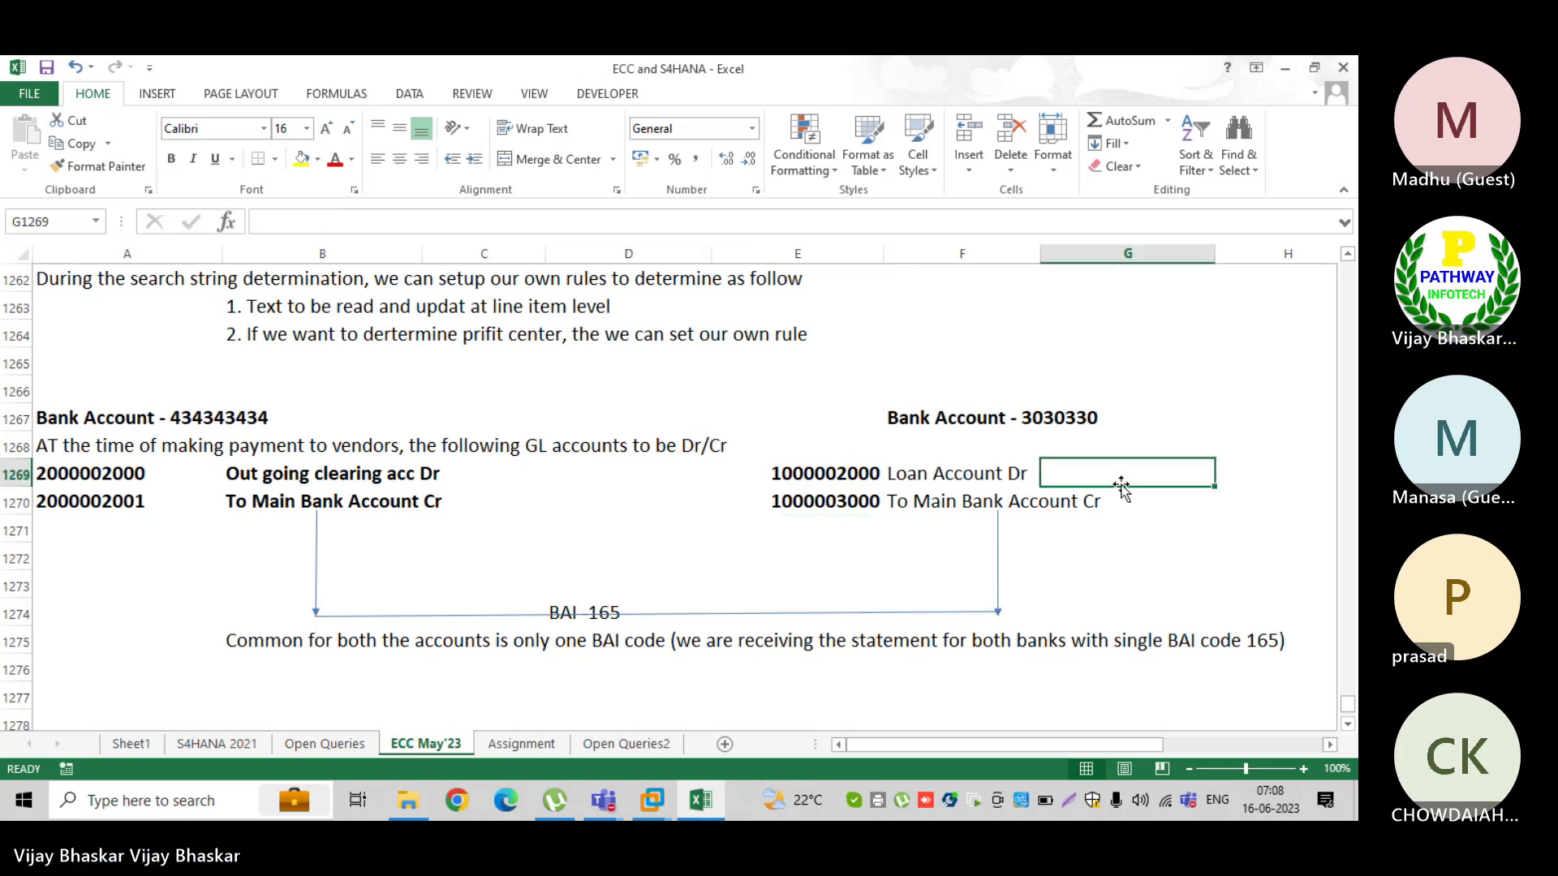
left_click(999, 474)
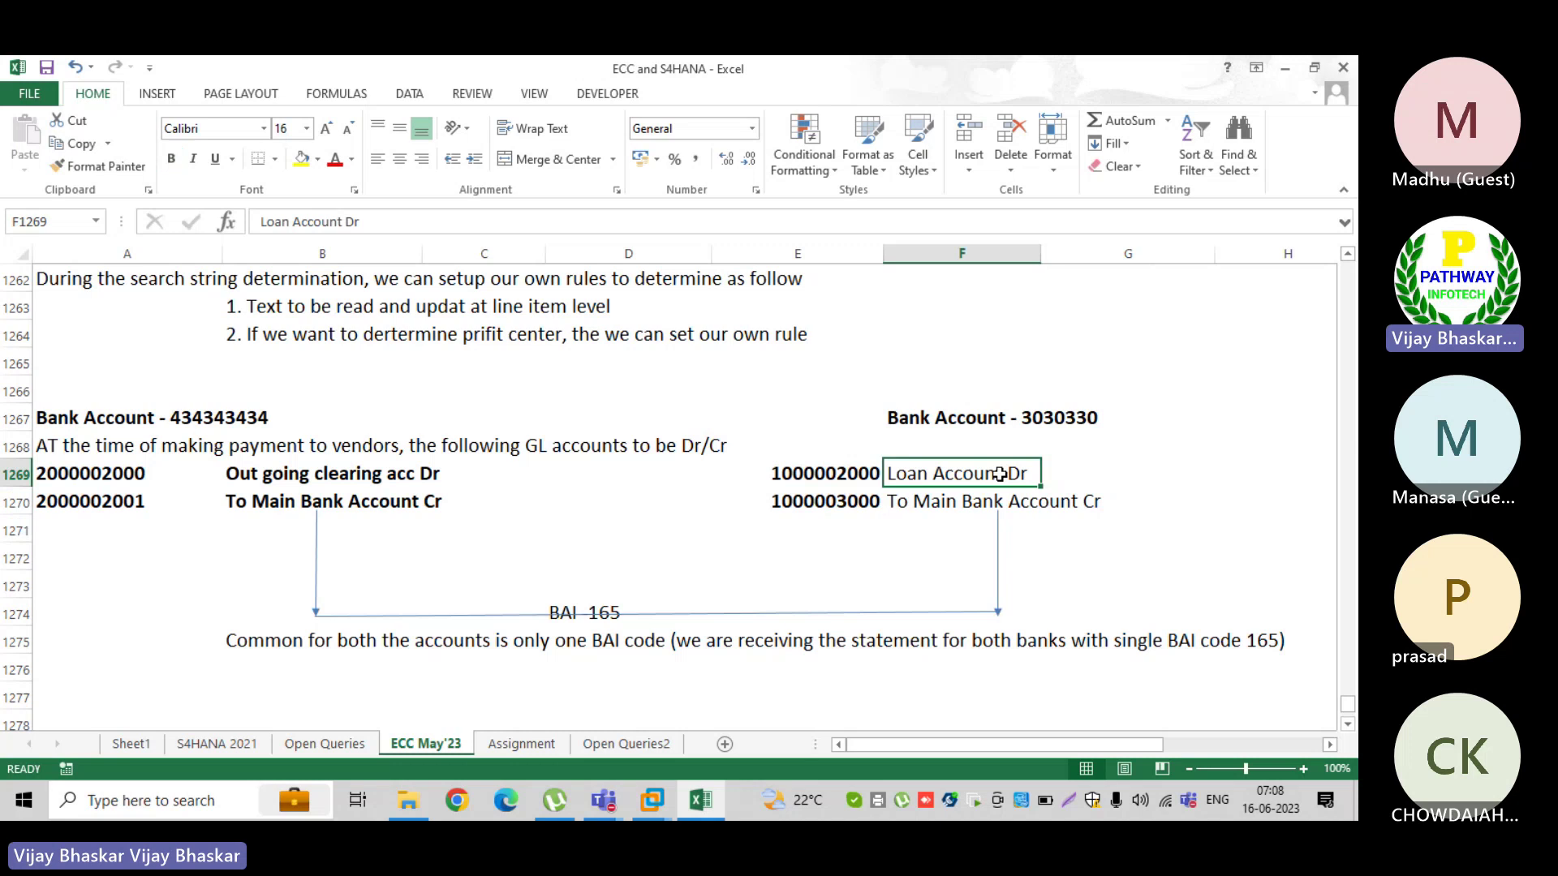
left_click(957, 503)
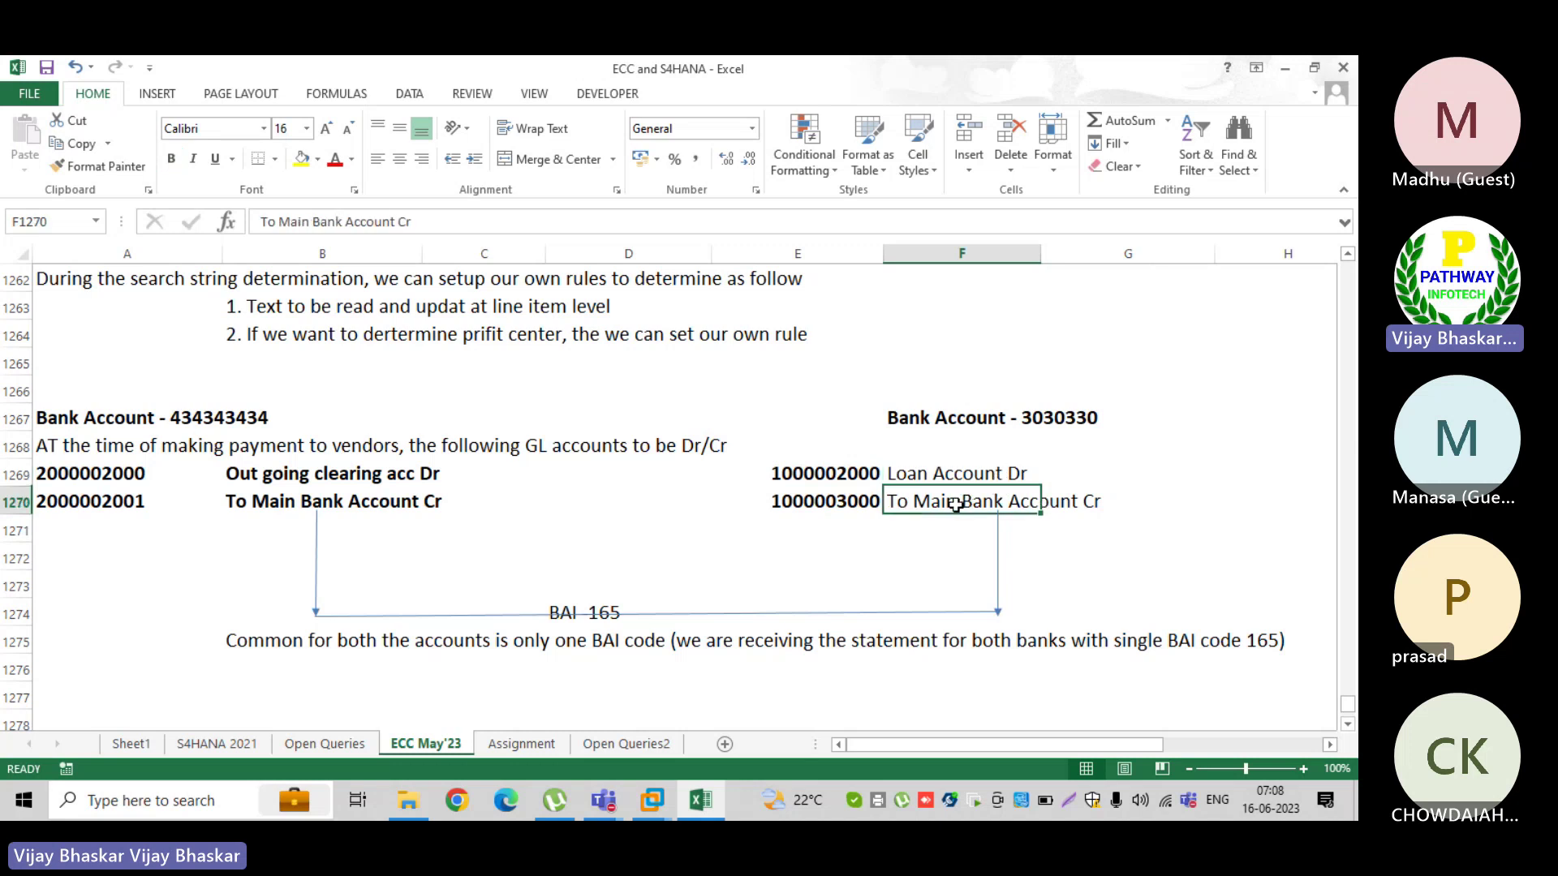
left_click(280, 474)
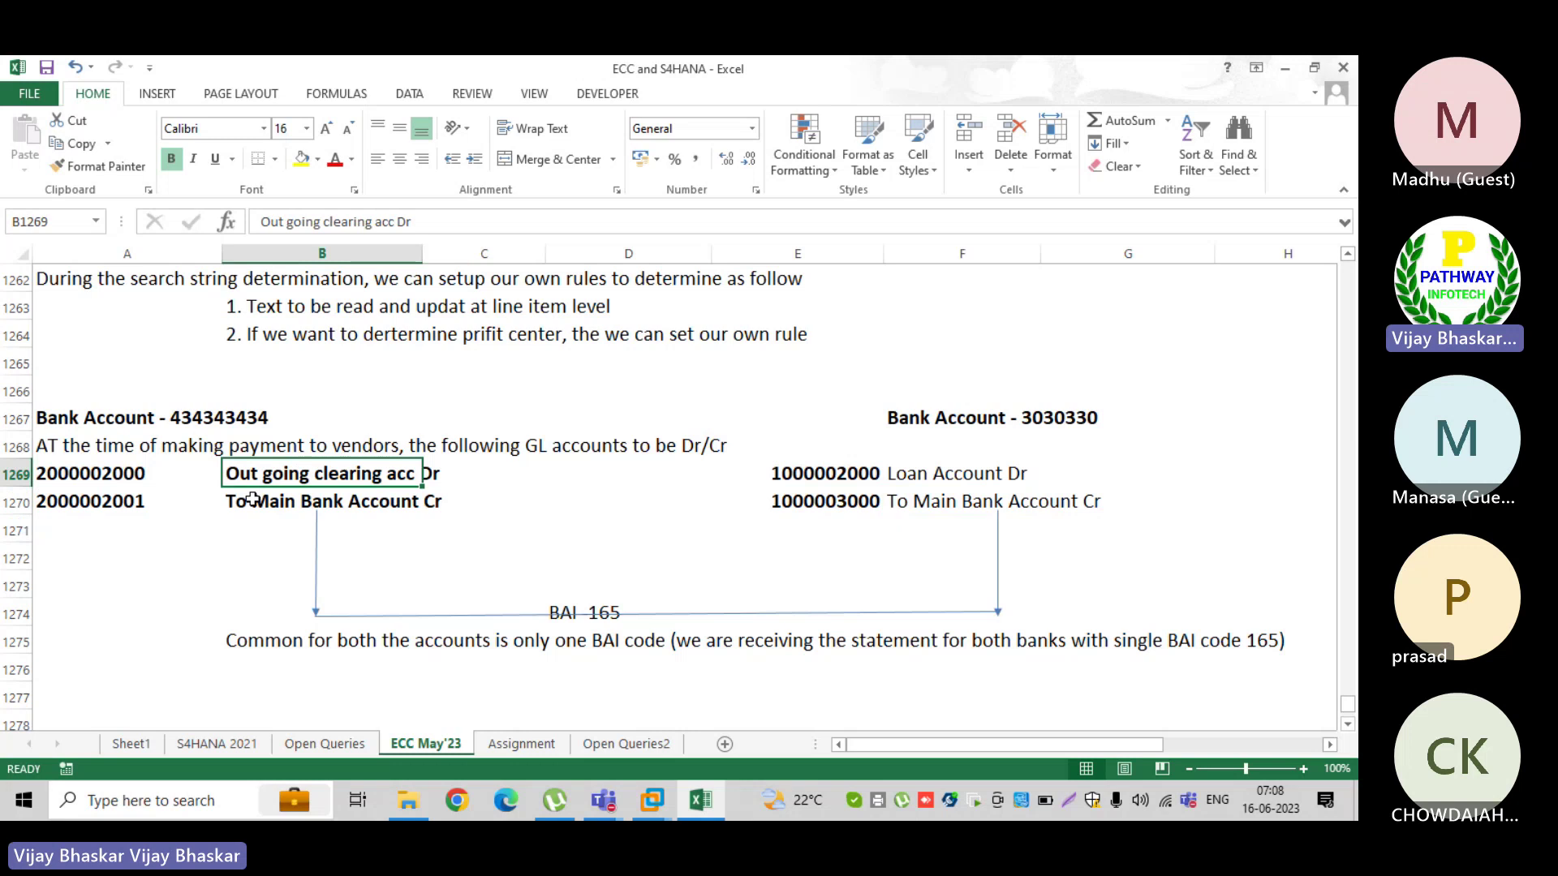
left_click(253, 498)
- Switch to the SAP virtual machine and open the details of posting rule Z002 under Define Posting Rules
mouse_move(654, 800)
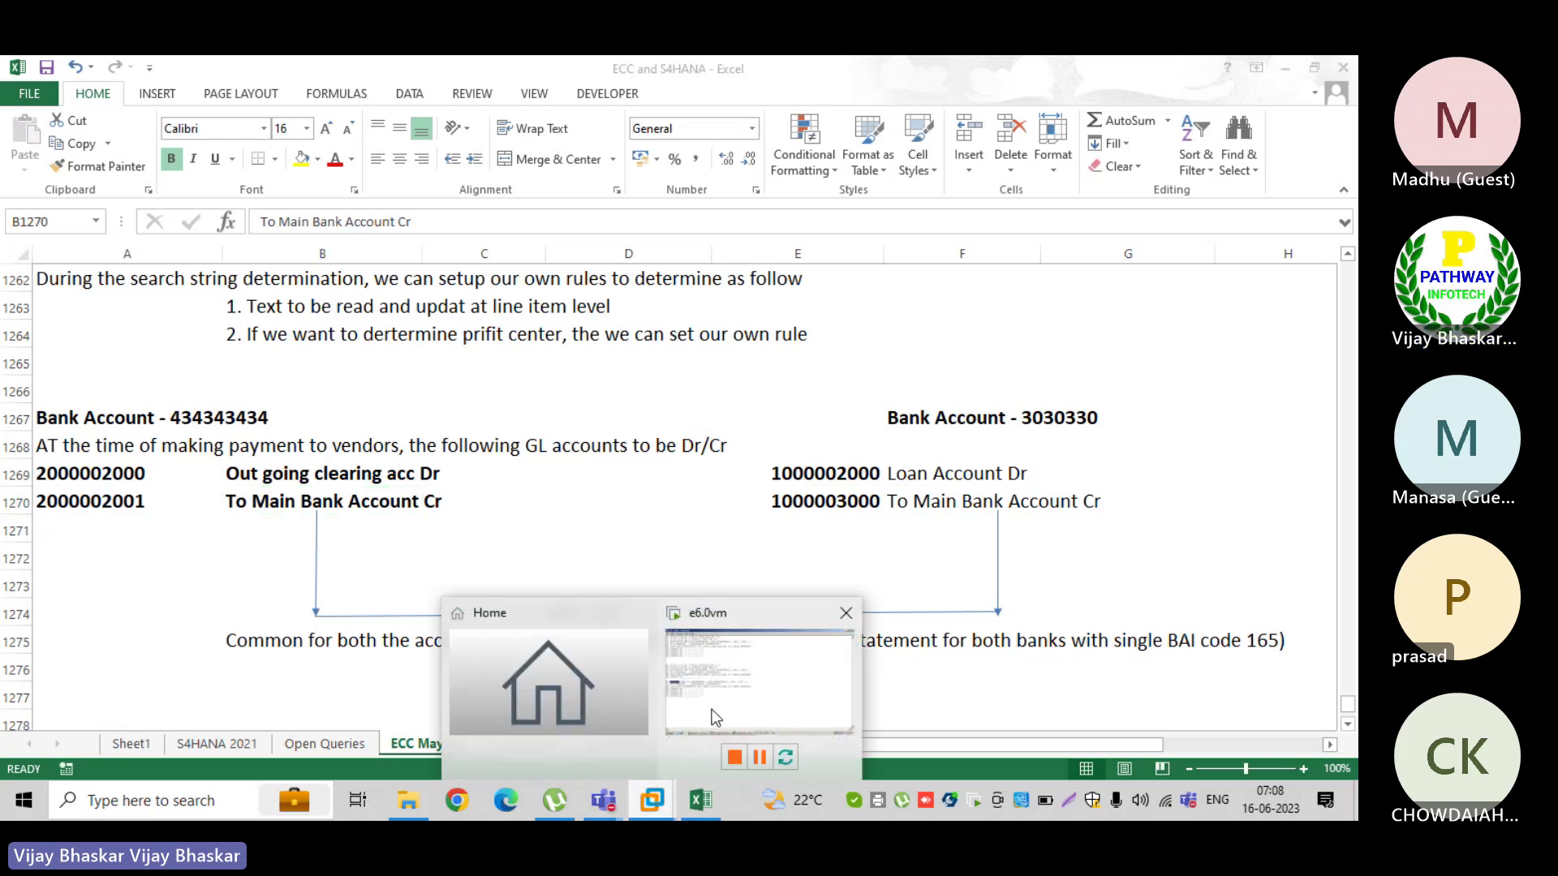
left_click(738, 690)
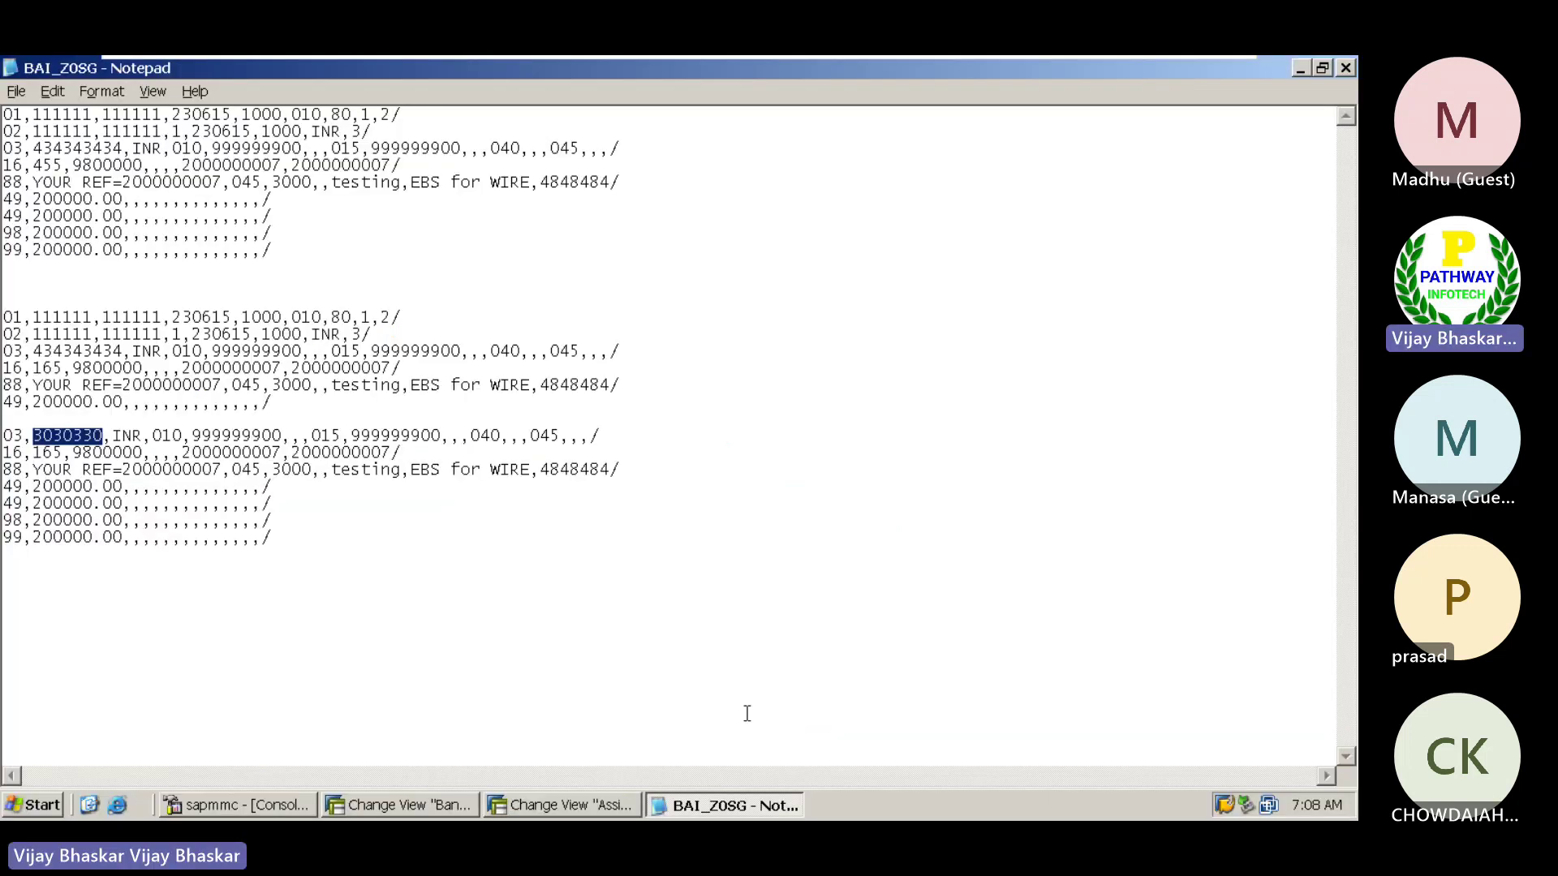
left_click(565, 796)
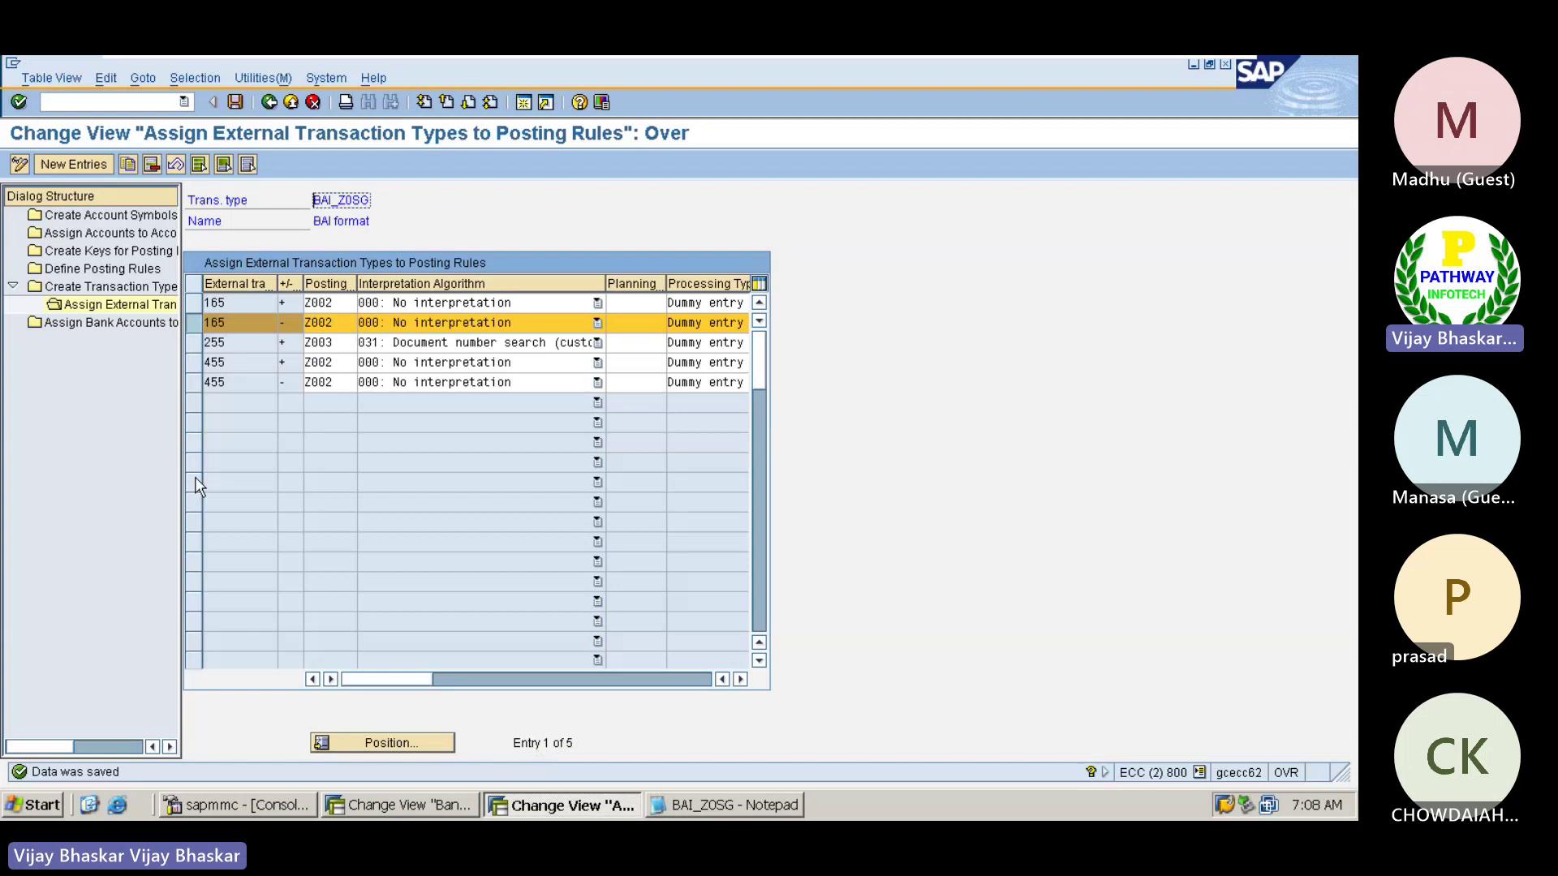
double_click(91, 270)
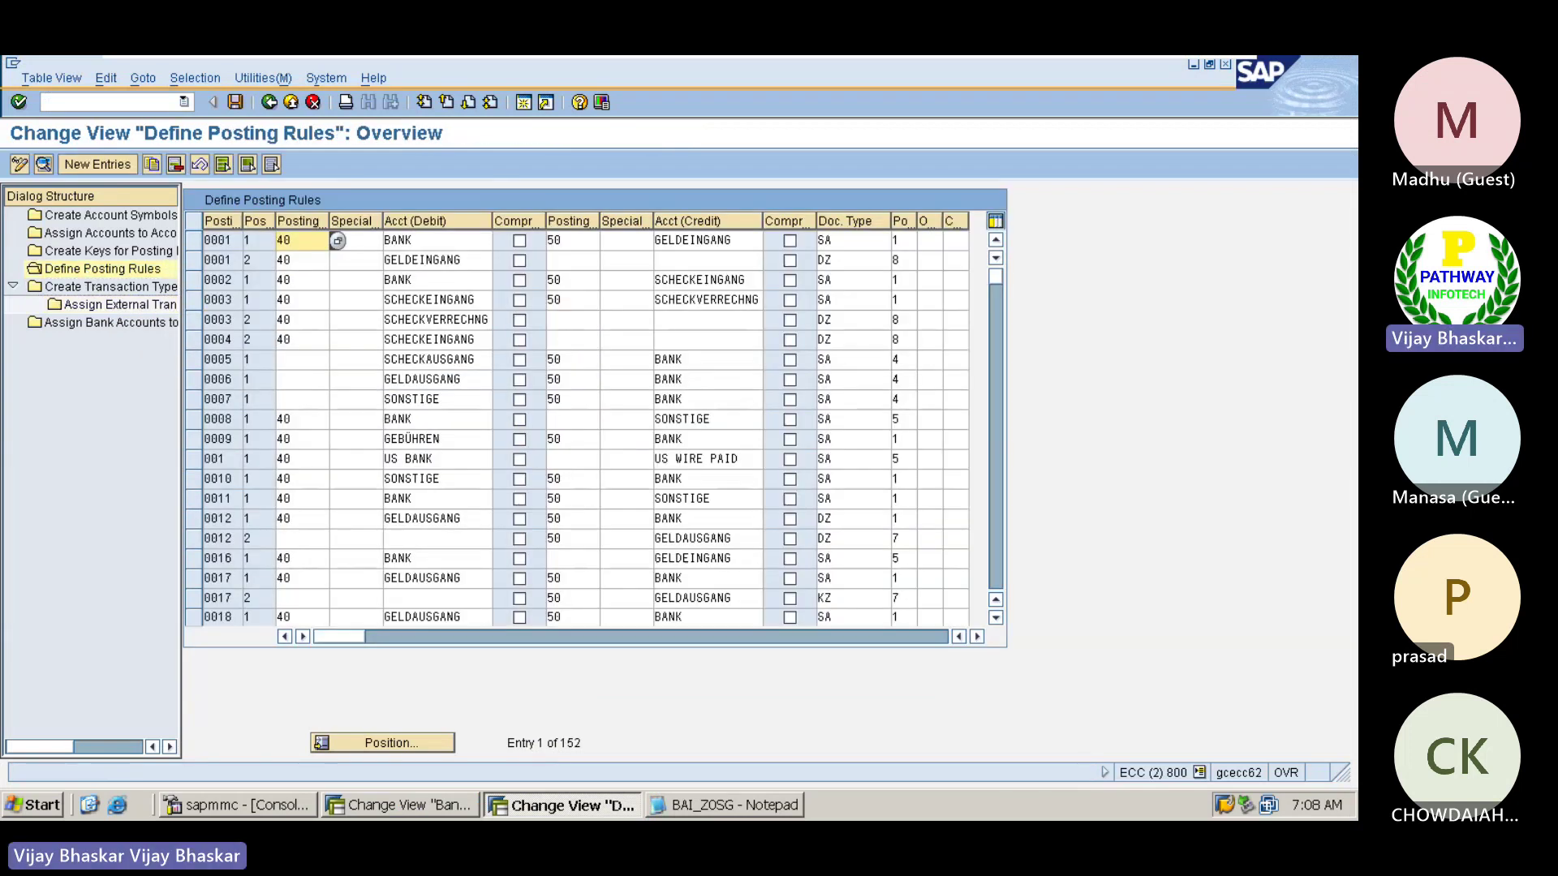
key("ctrl+Page_Down")
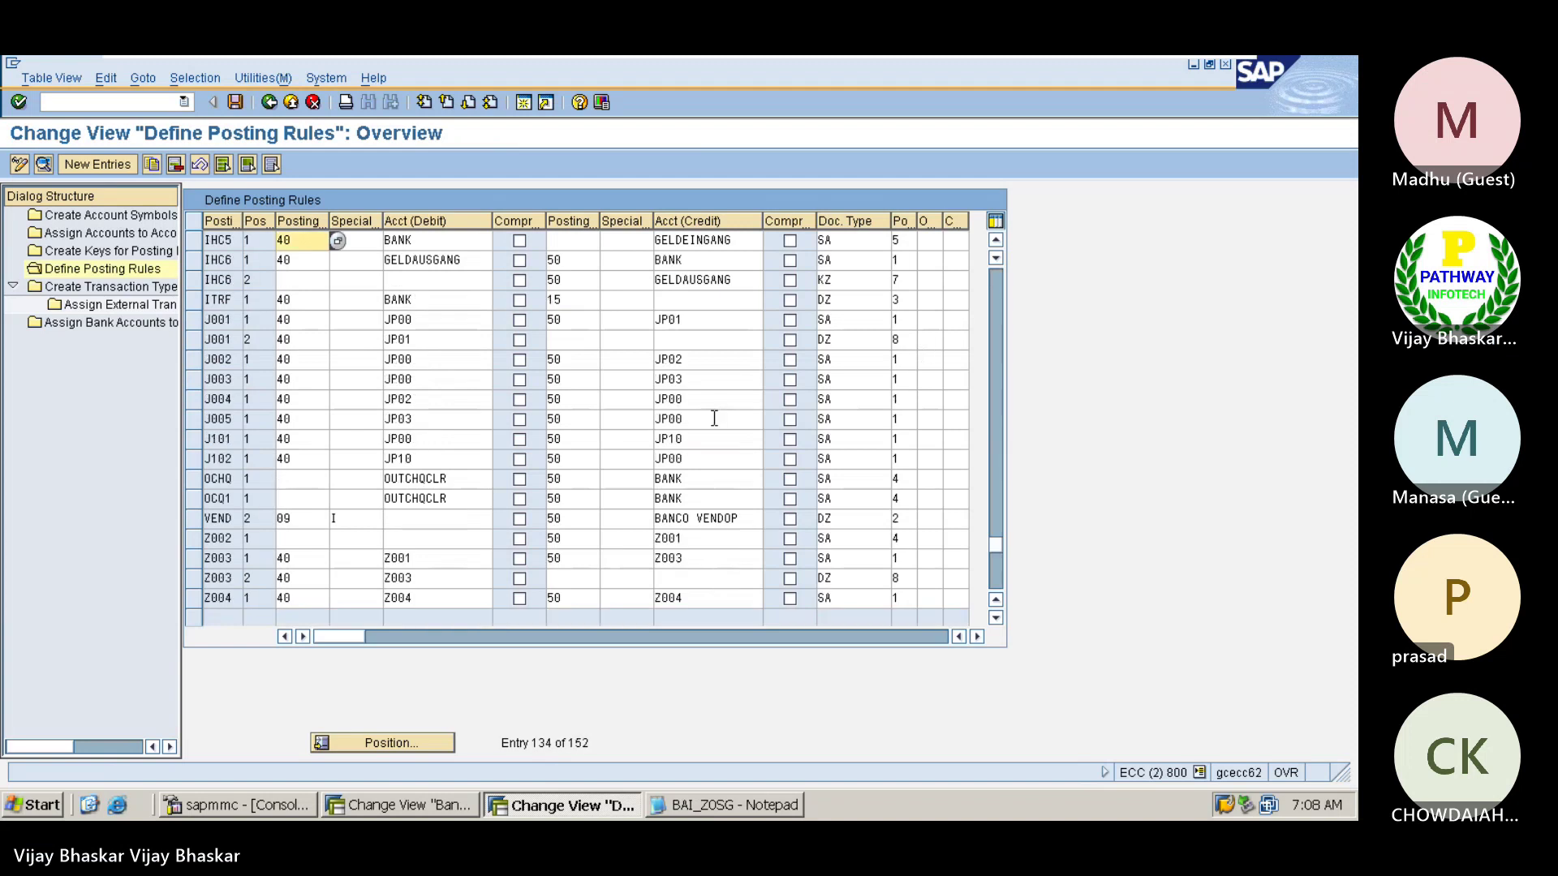
double_click(227, 537)
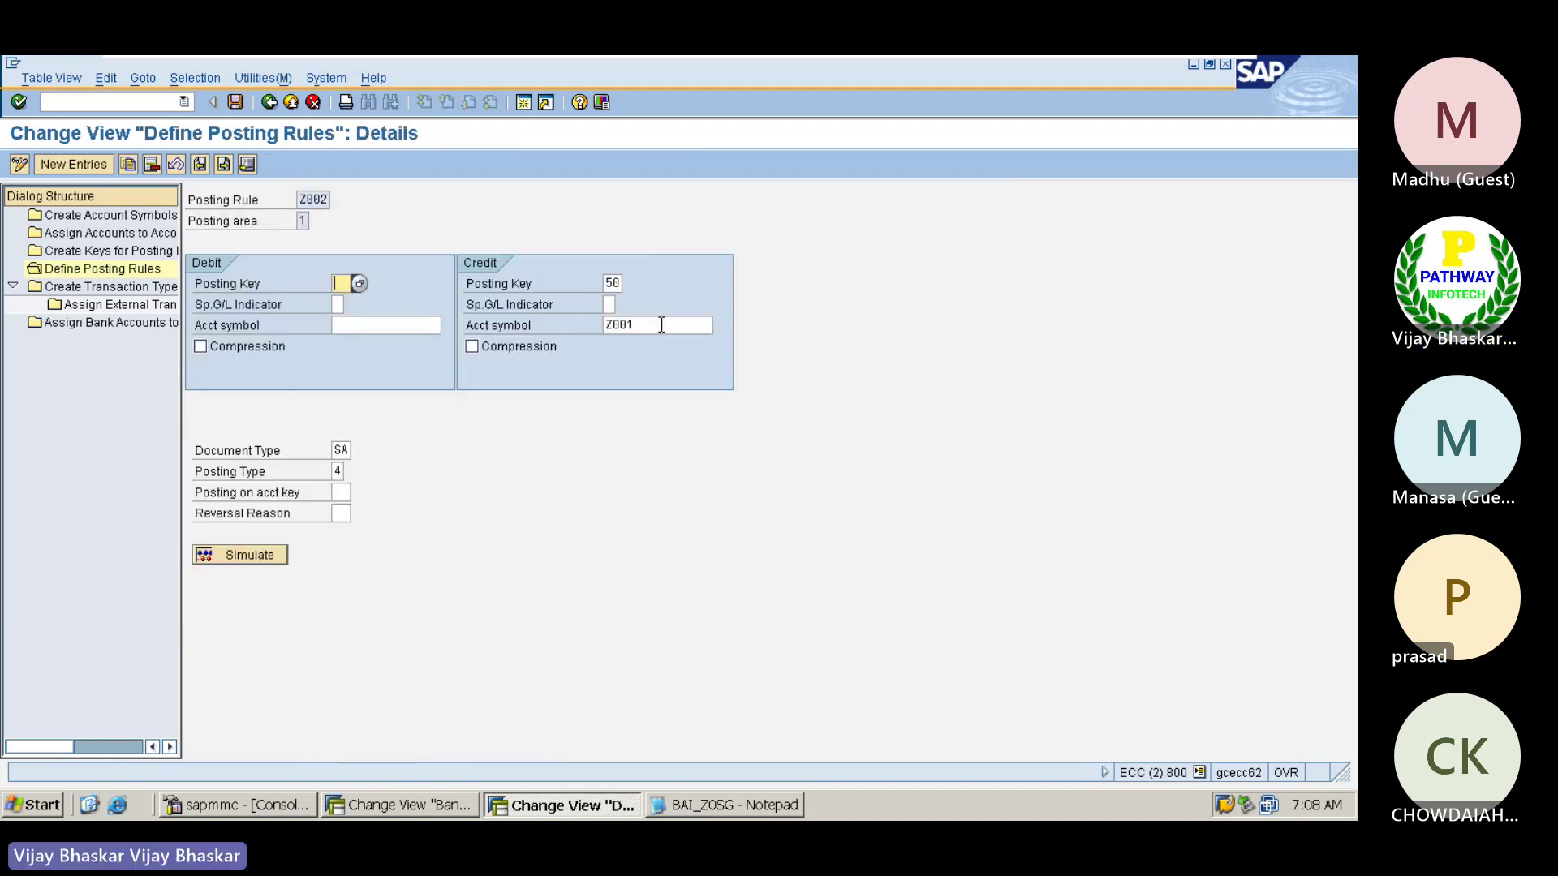
- Examine the credit account symbol and the posting type of posting rule Z002
left_click(631, 324)
left_click_drag(630, 325, 603, 324)
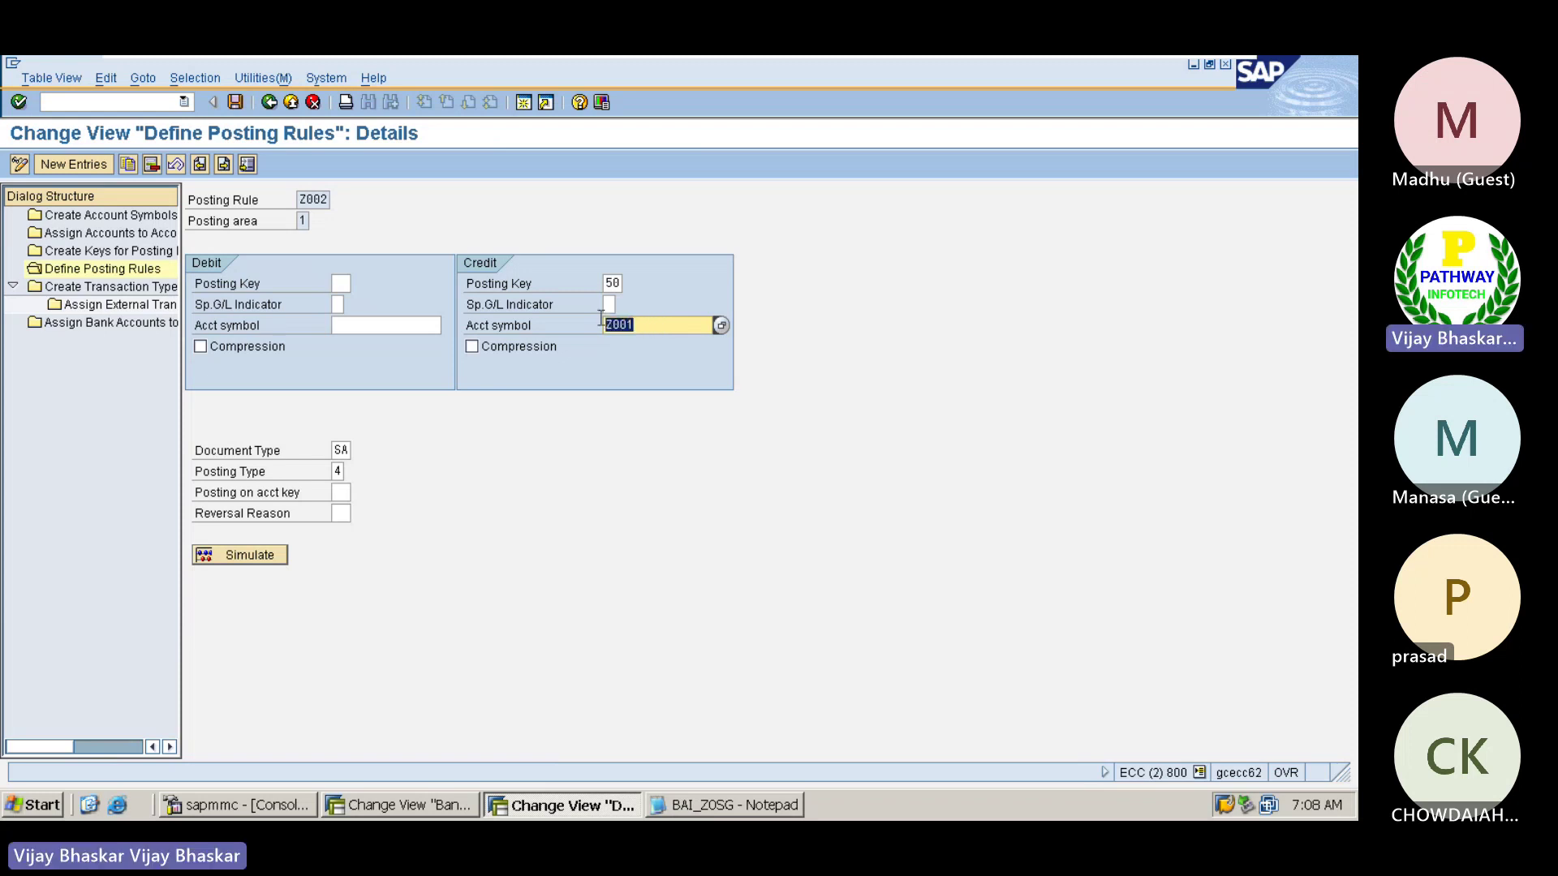
left_click(605, 326)
left_click(336, 471)
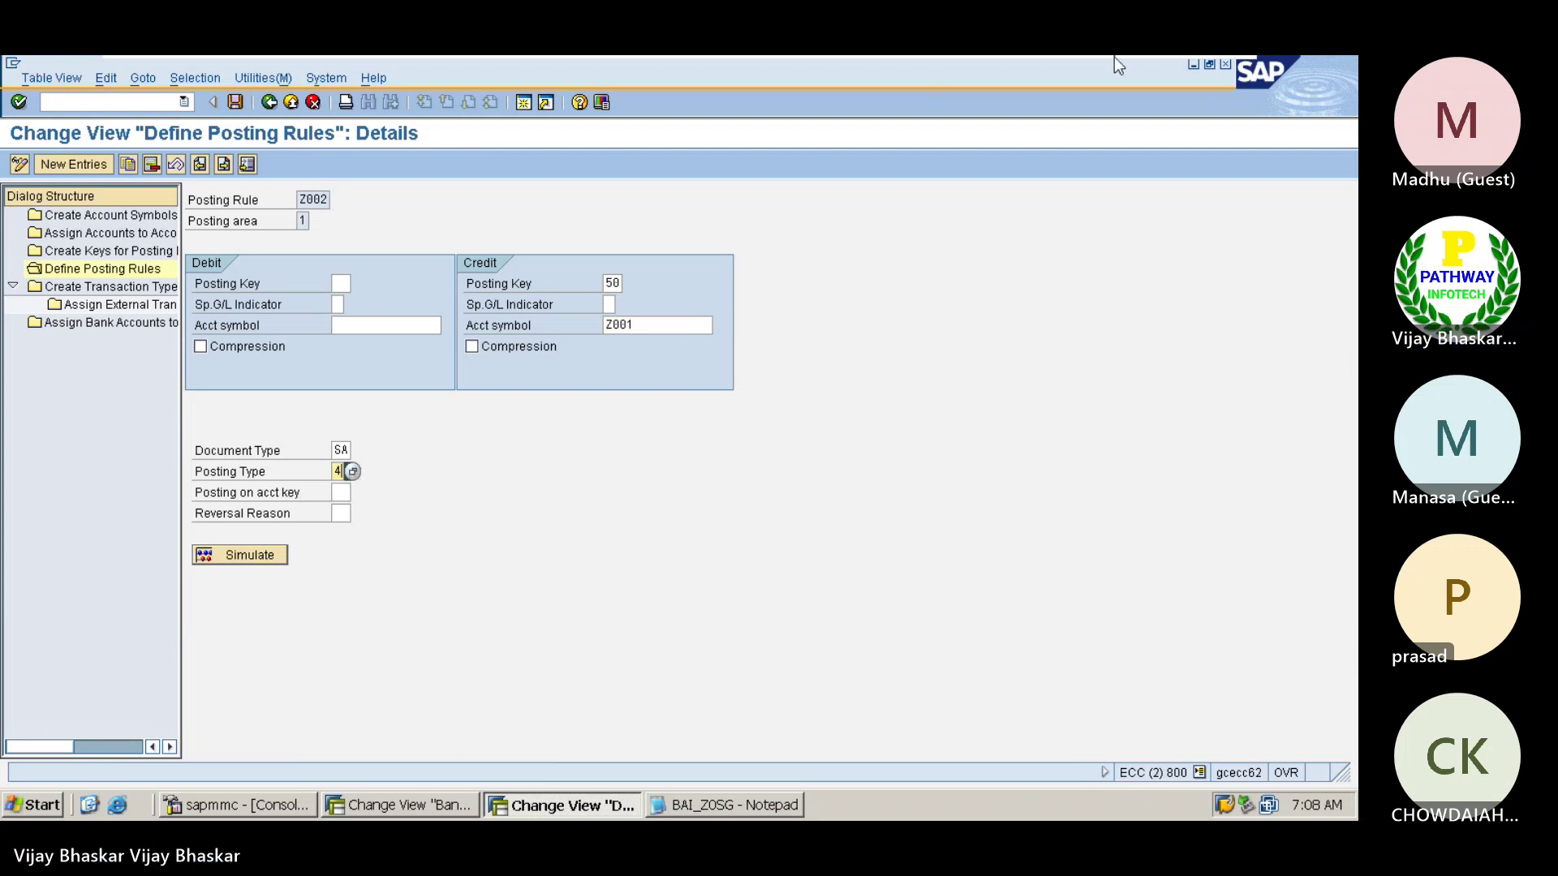
- Switch back to the Excel notes and insert a blank row at row 1271, below the "To Main Bank Account Cr" lines
mouse_move(1113, 57)
left_click(1173, 79)
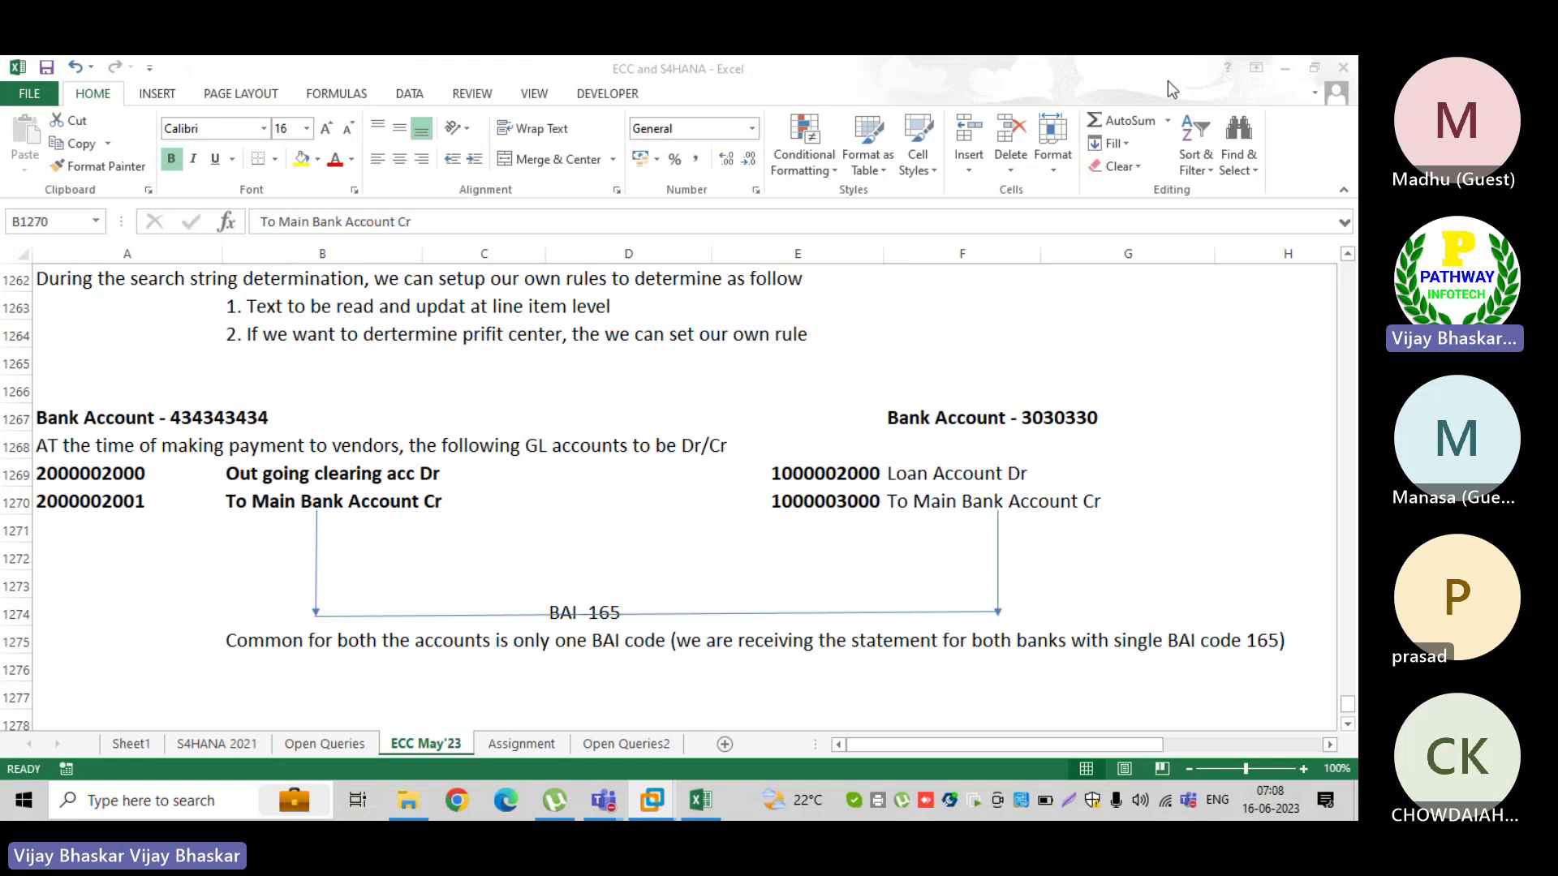
left_click(145, 473)
left_click(143, 502)
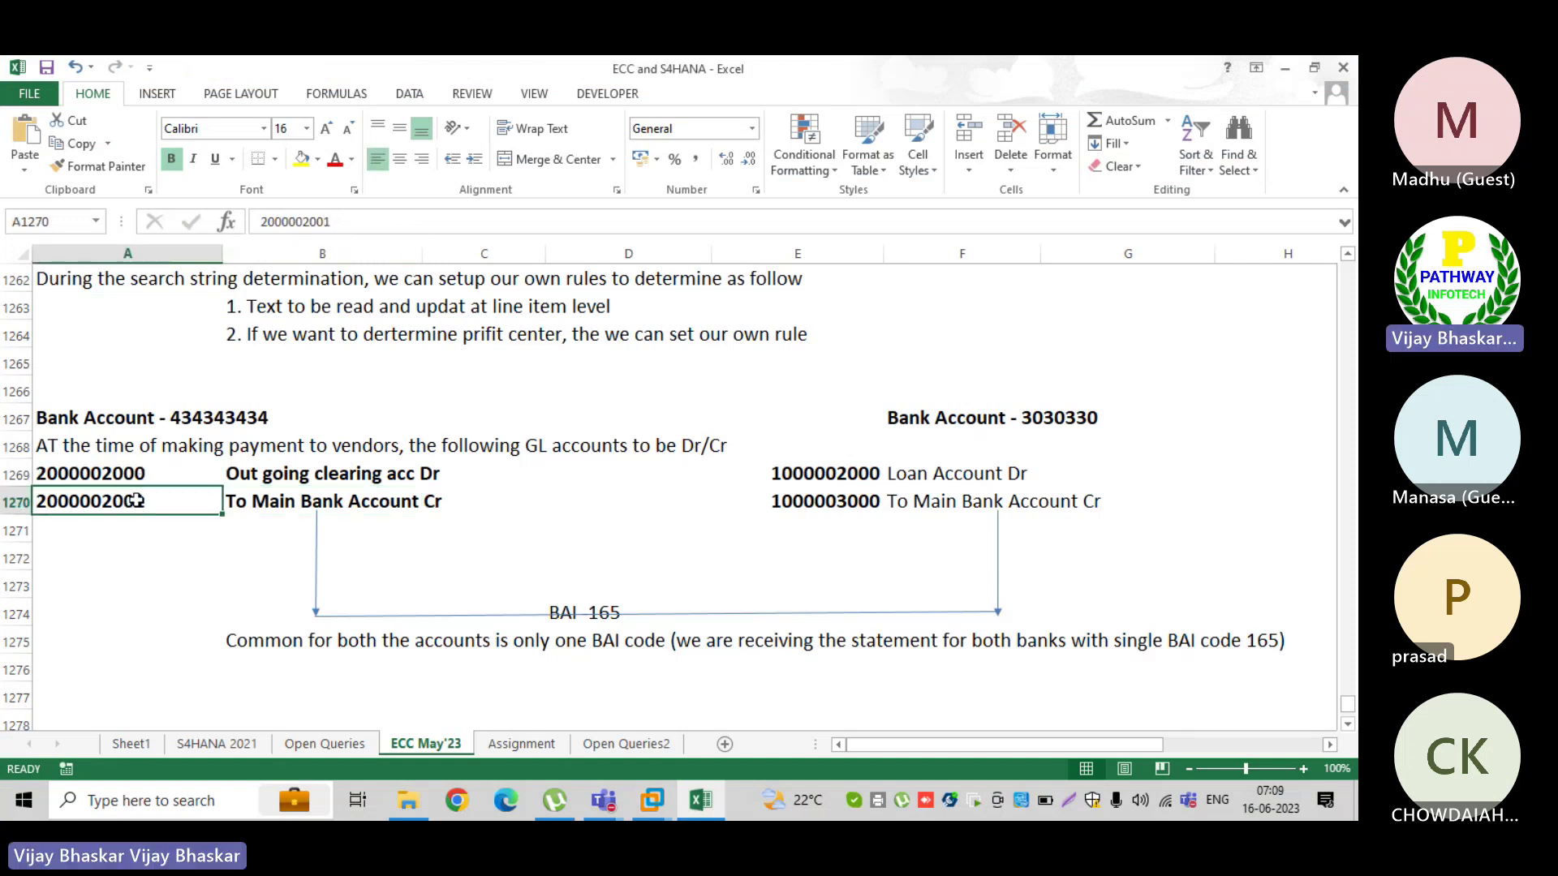
left_click(481, 478)
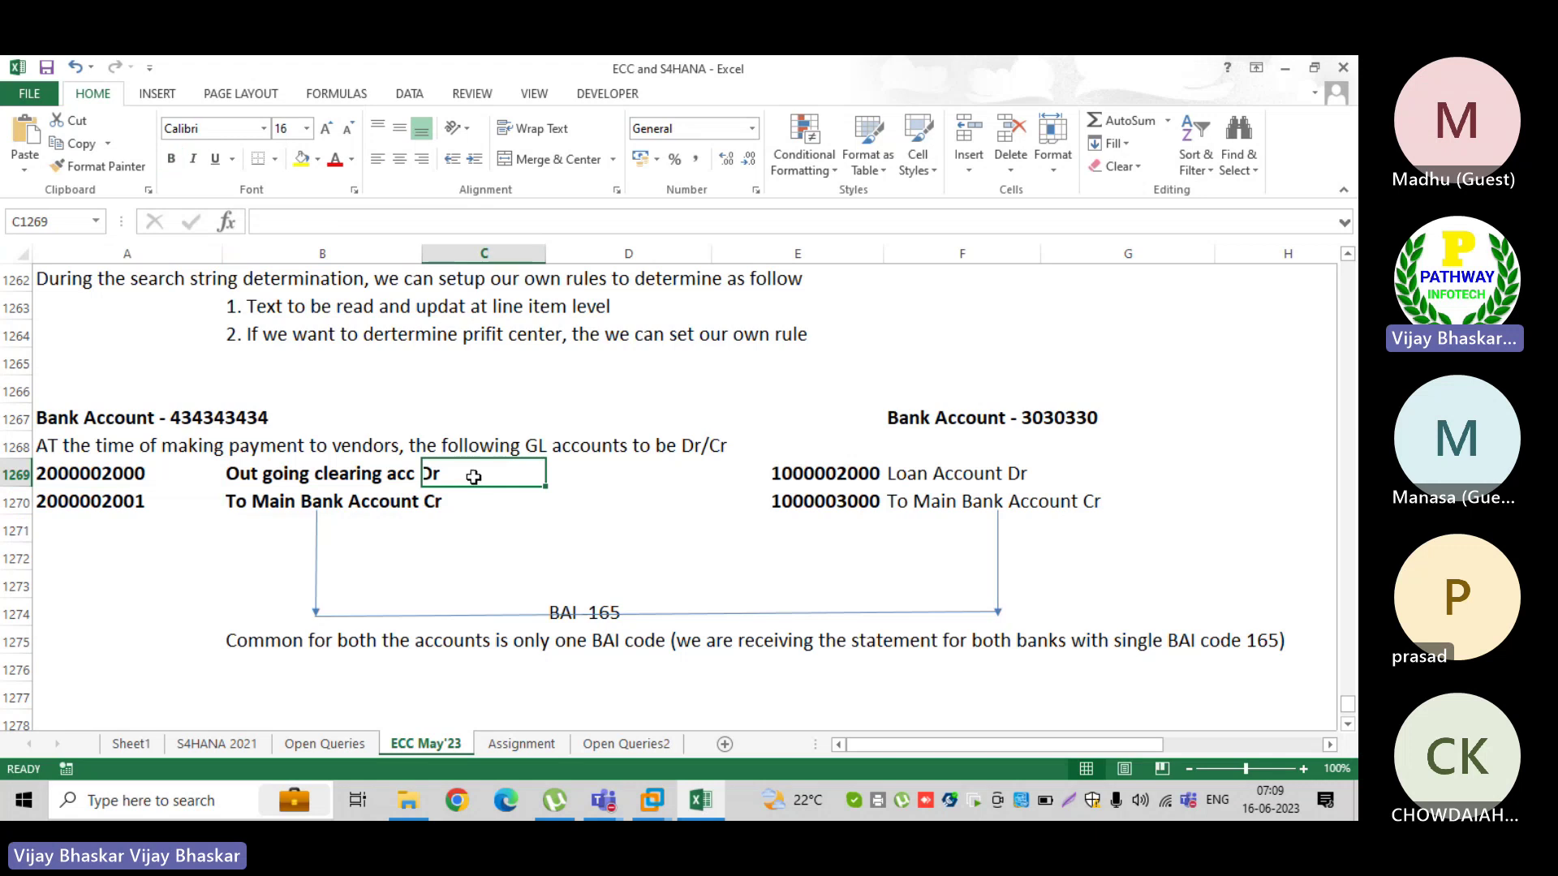
left_click(12, 530)
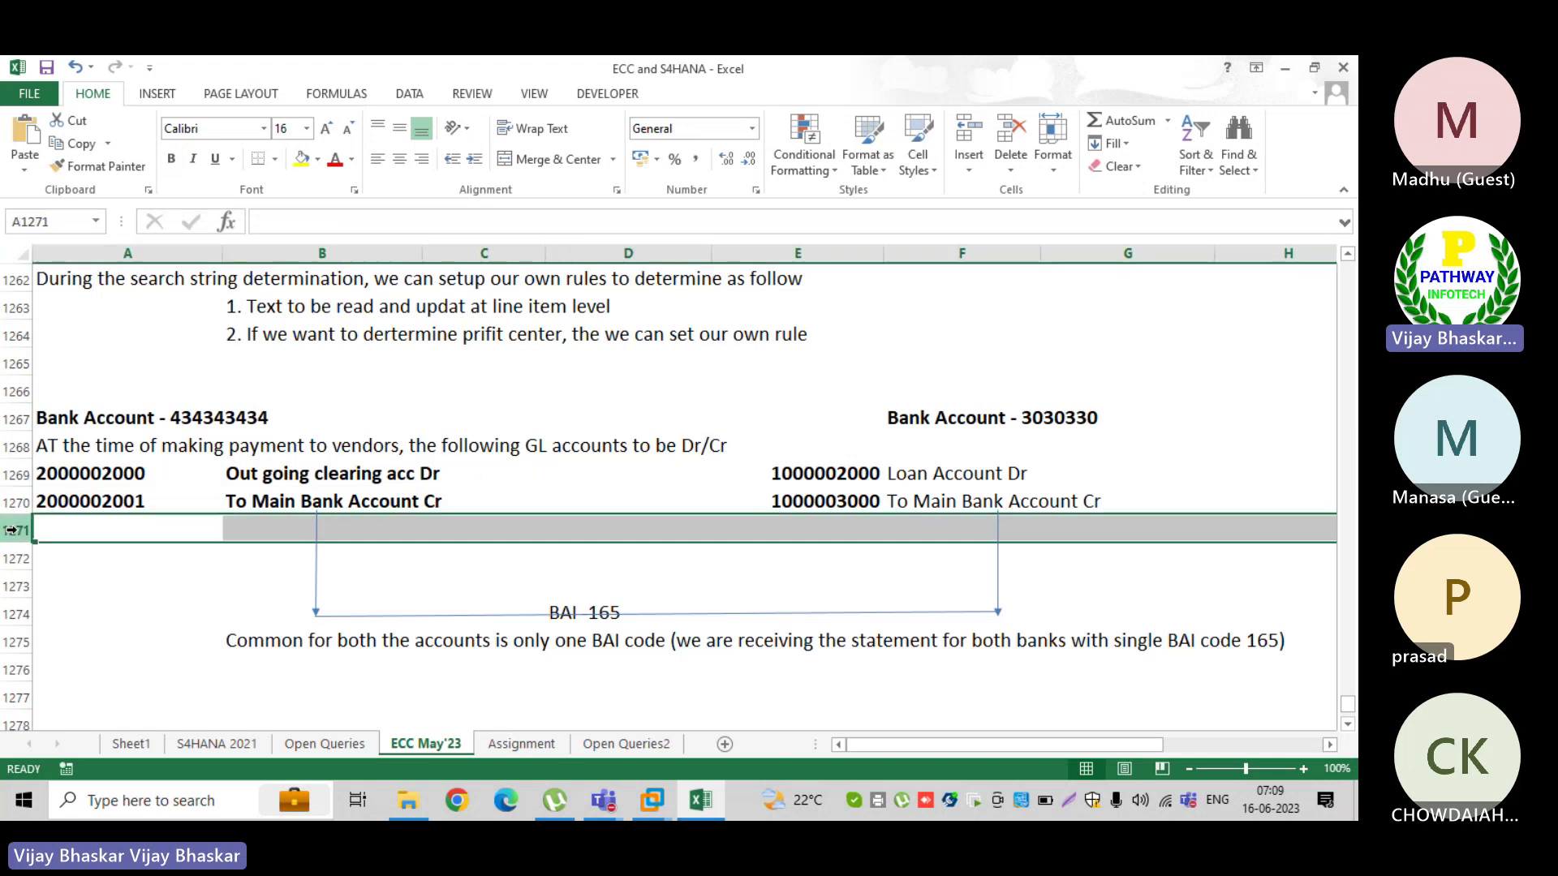
key("ctrl+shift+plus")
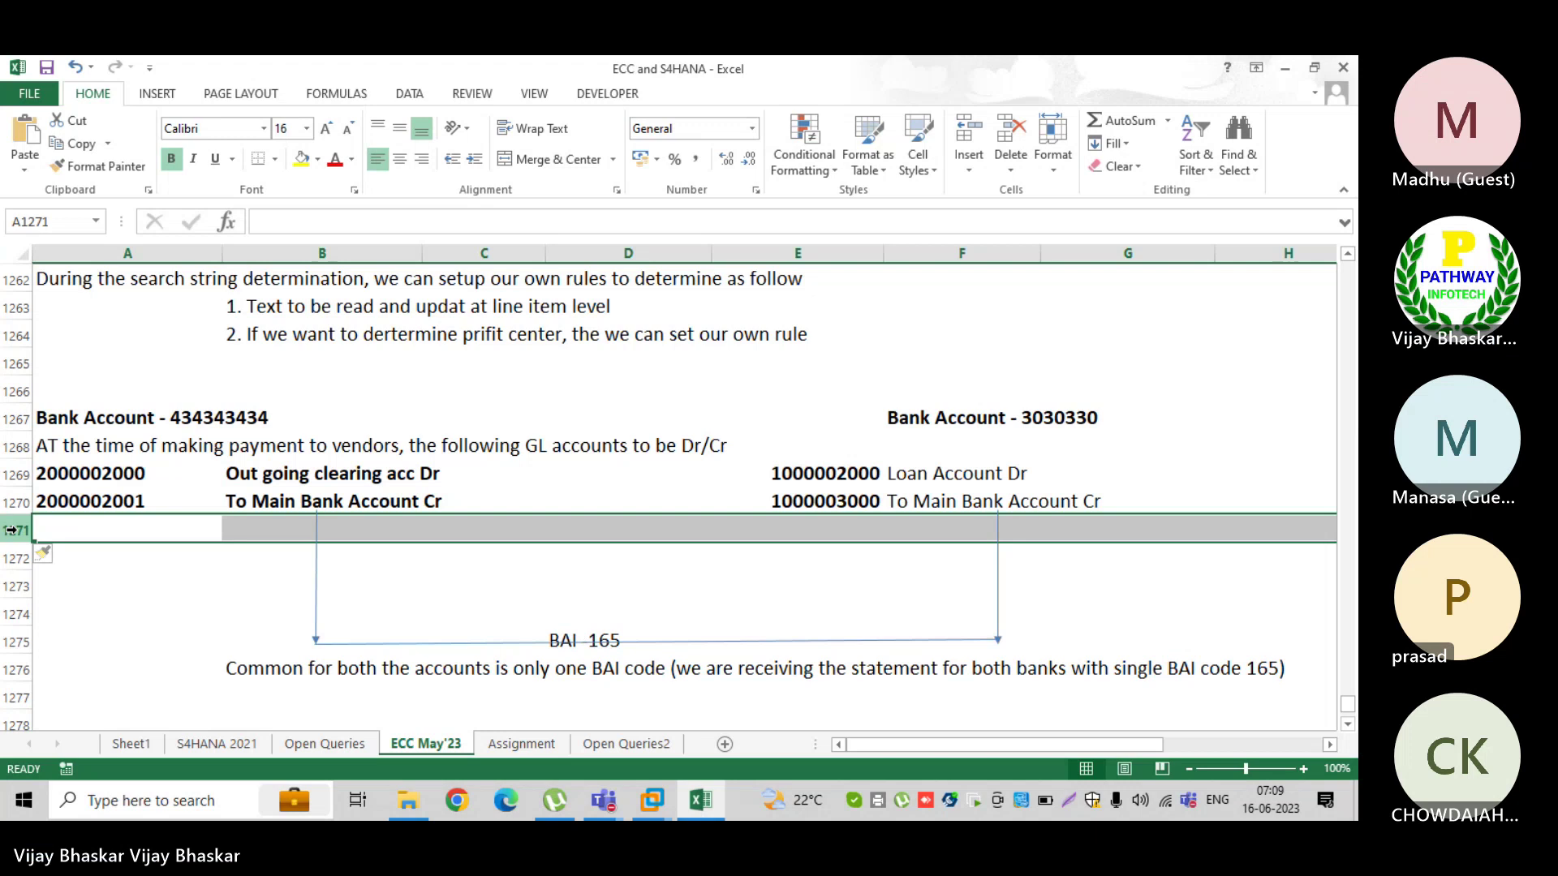
- Enter the note "Posting rule for the above GL,s - Z002" in cell A1271 for the first bank account
left_click(97, 526)
type("Pos")
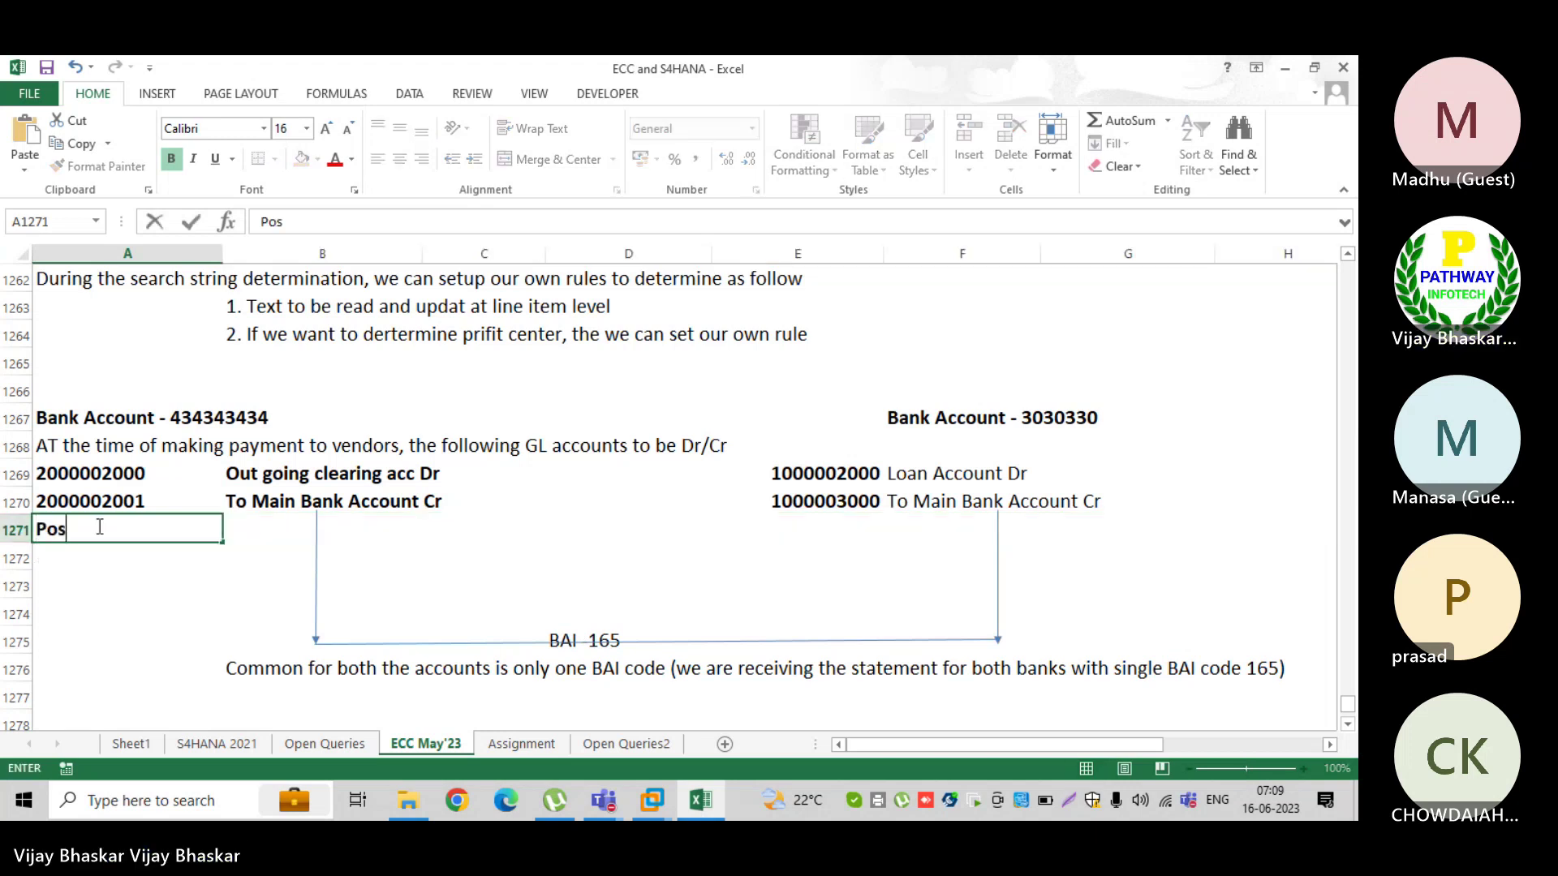
type("ting rule for th")
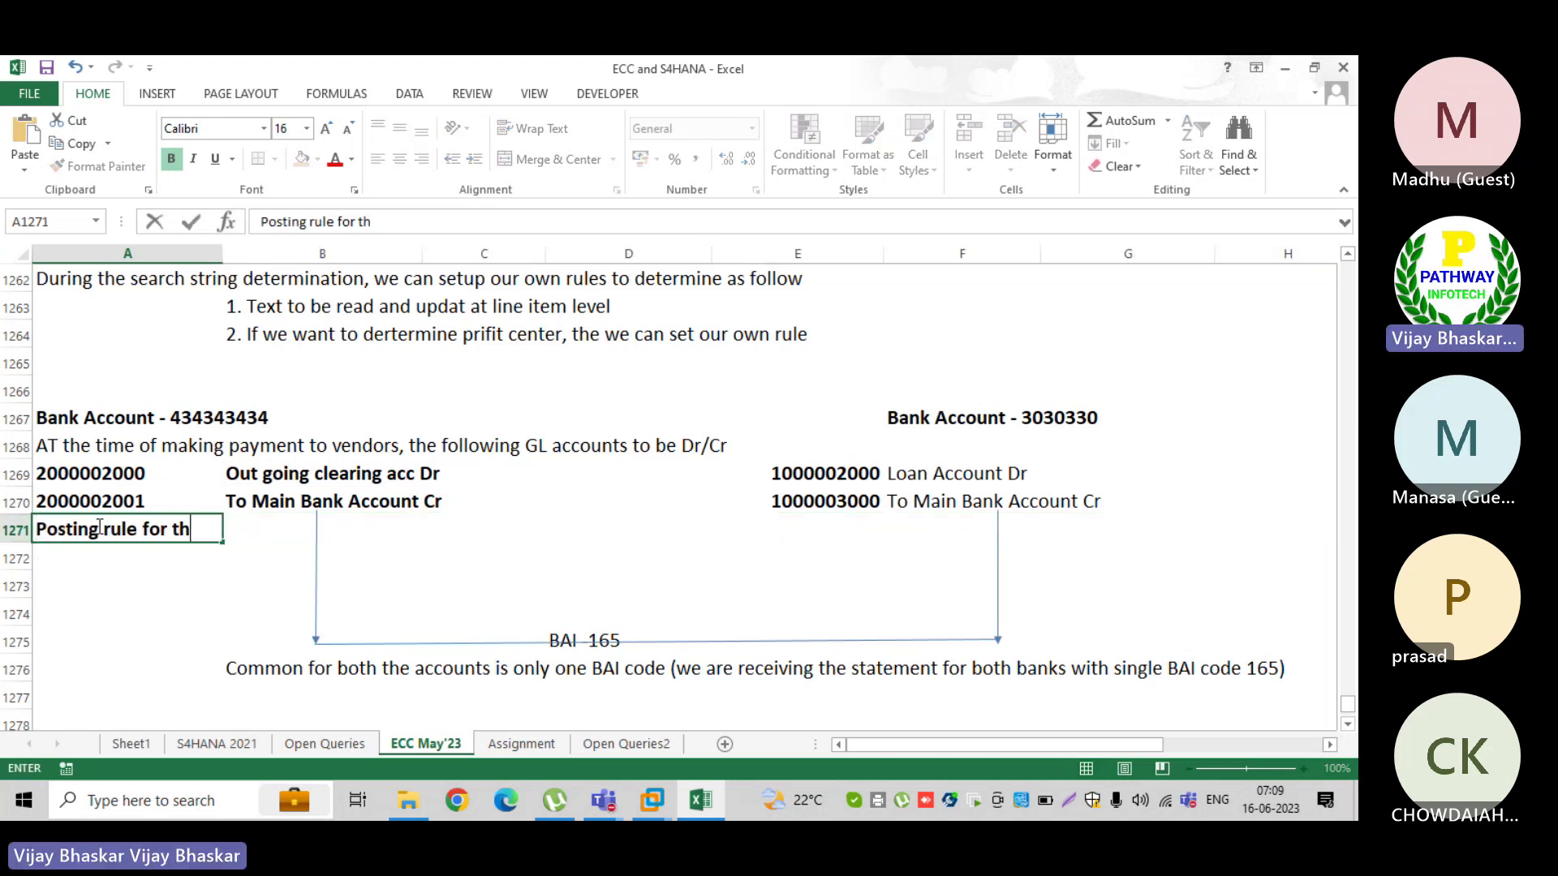
type("e above ")
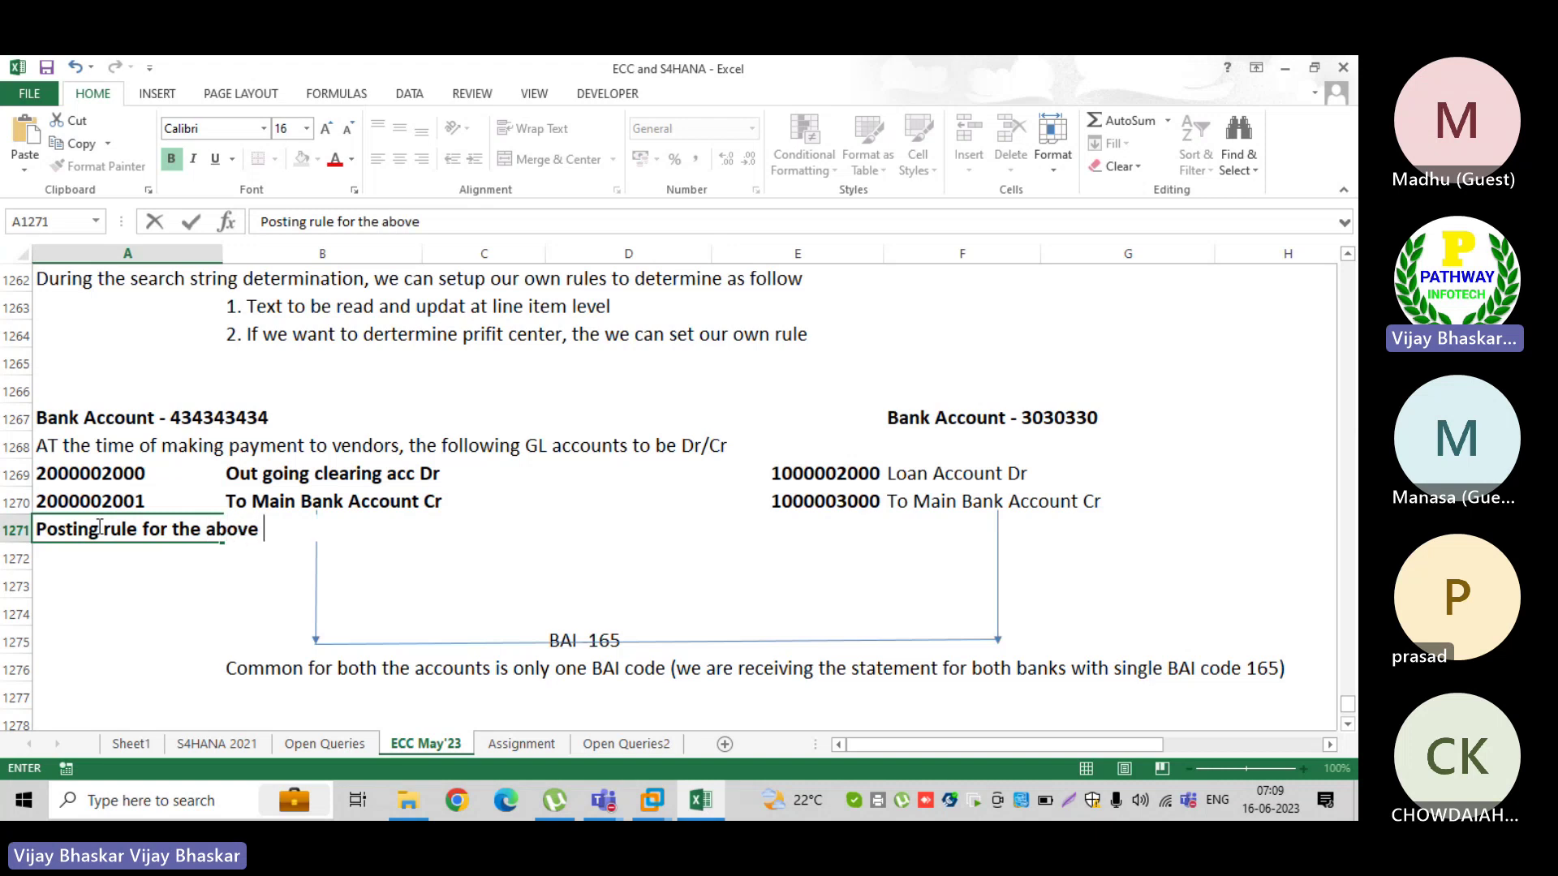
type("GL")
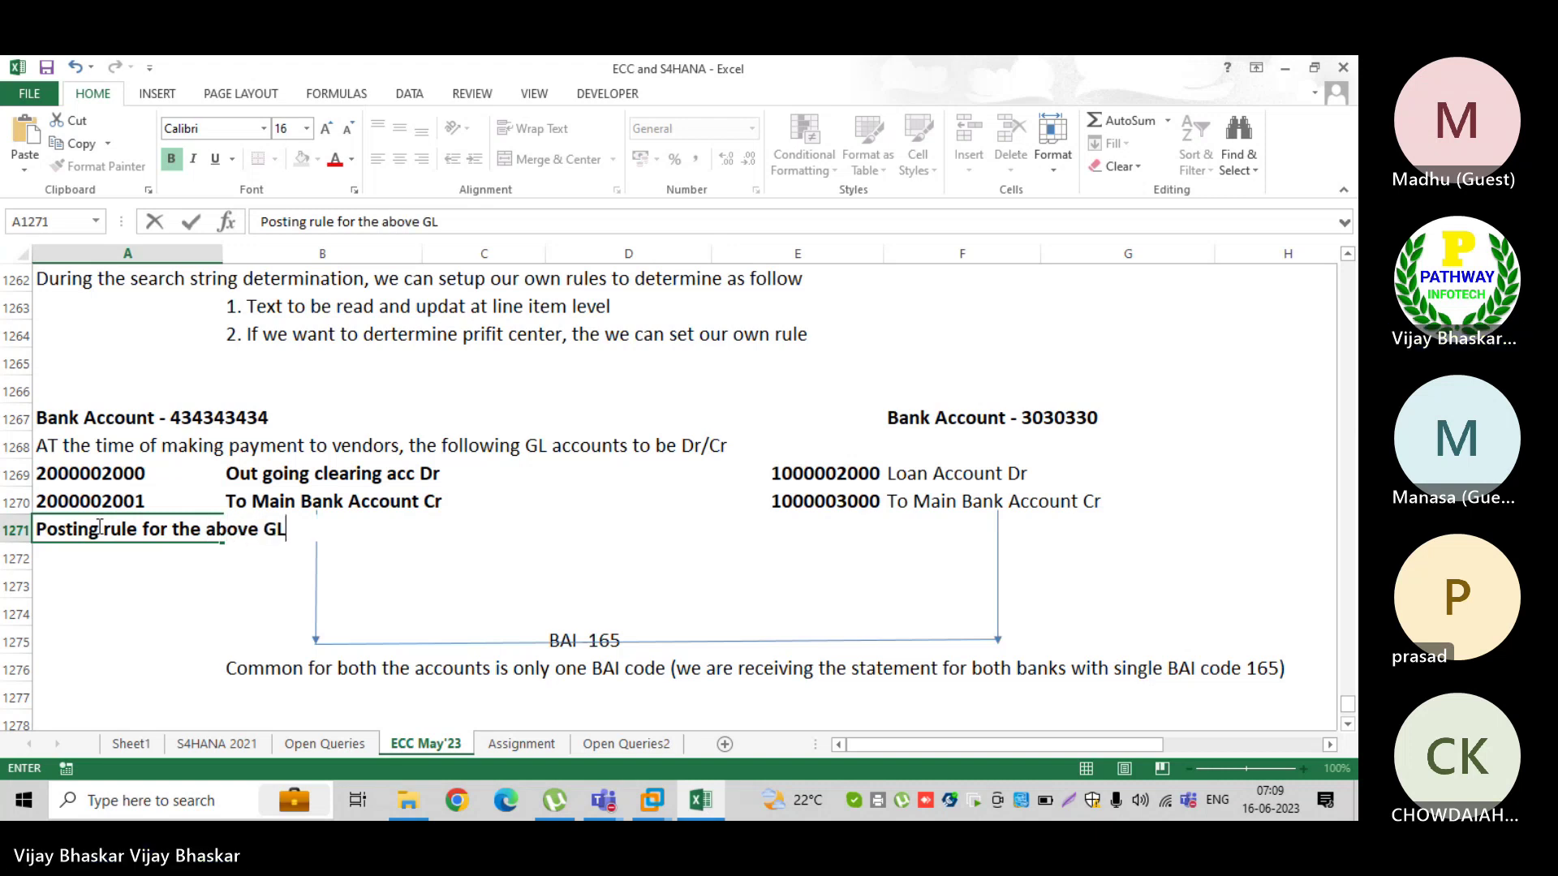
type(",s - Z00")
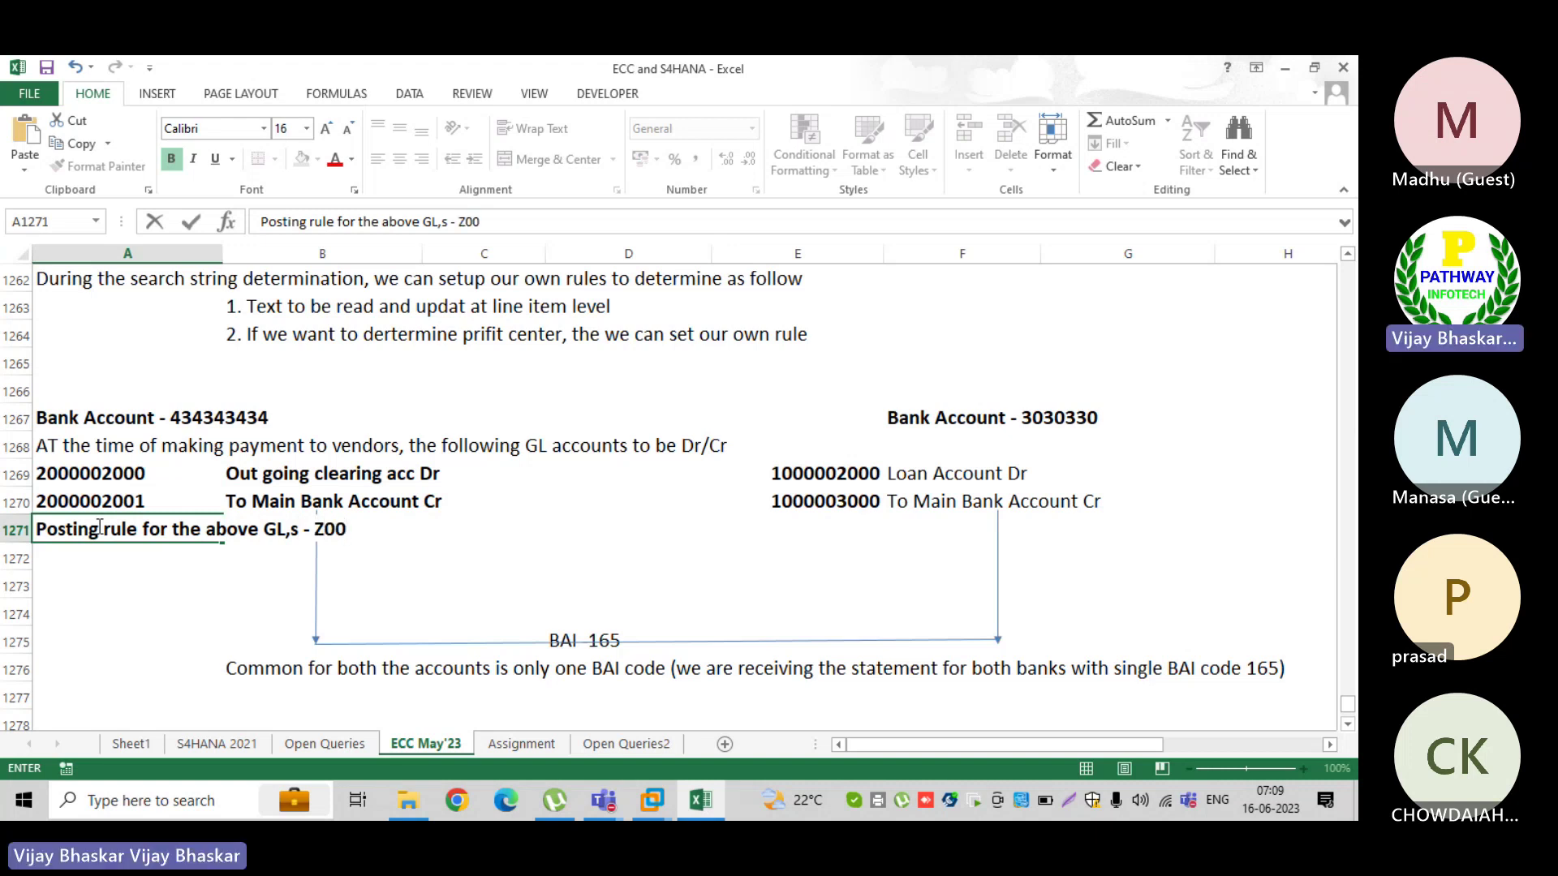
type("2")
key("Return")
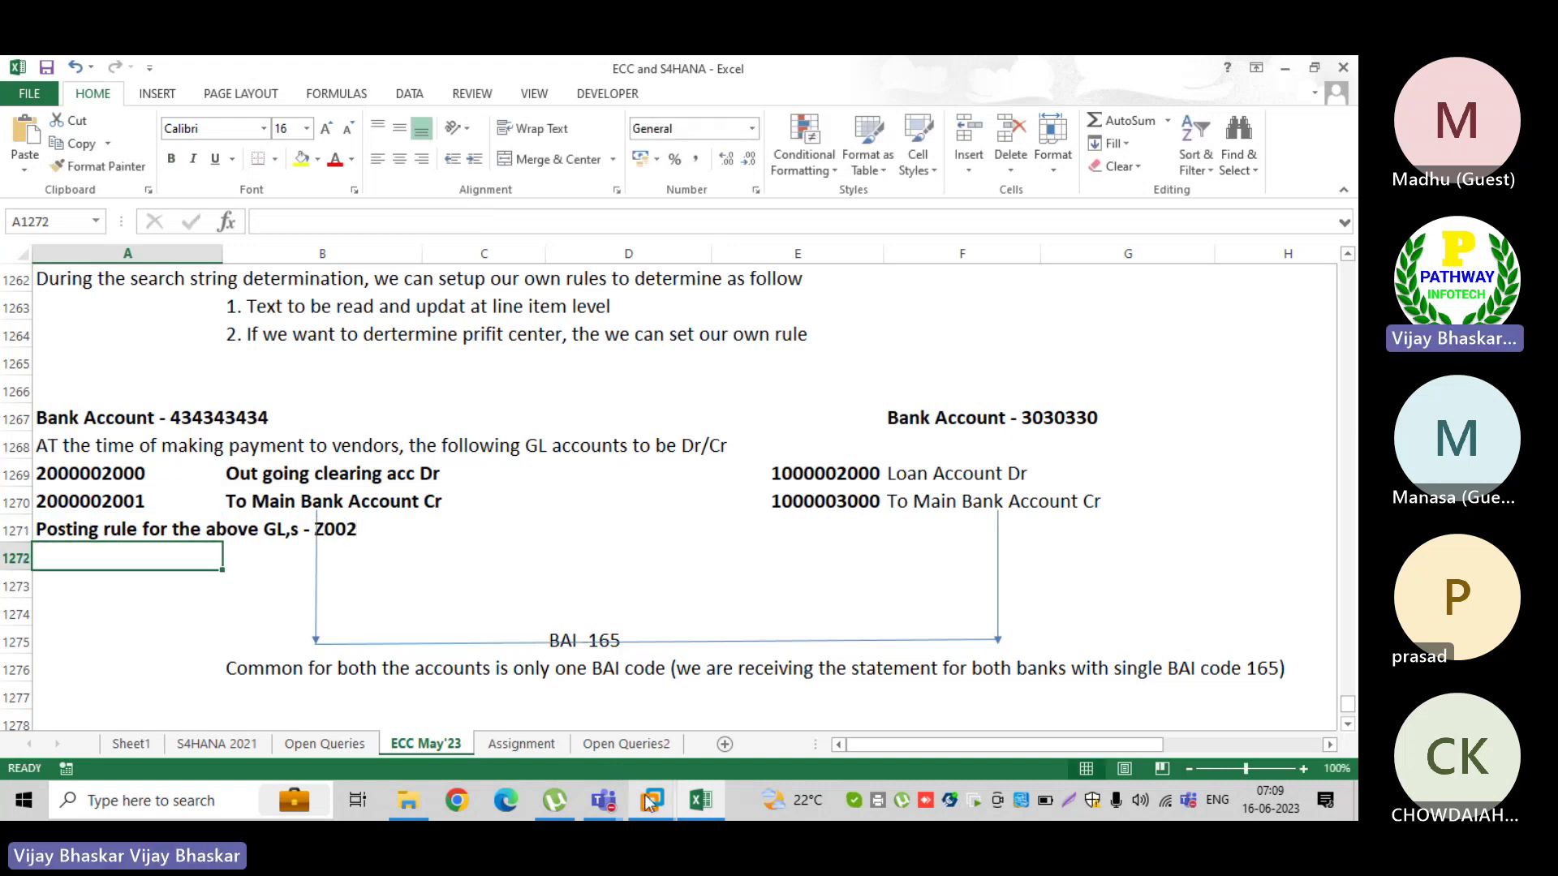
- Recheck posting rule Z002 in SAP and return to Excel to review the second bank account's GL accounts in E1269:E1270
mouse_move(649, 802)
left_click(698, 714)
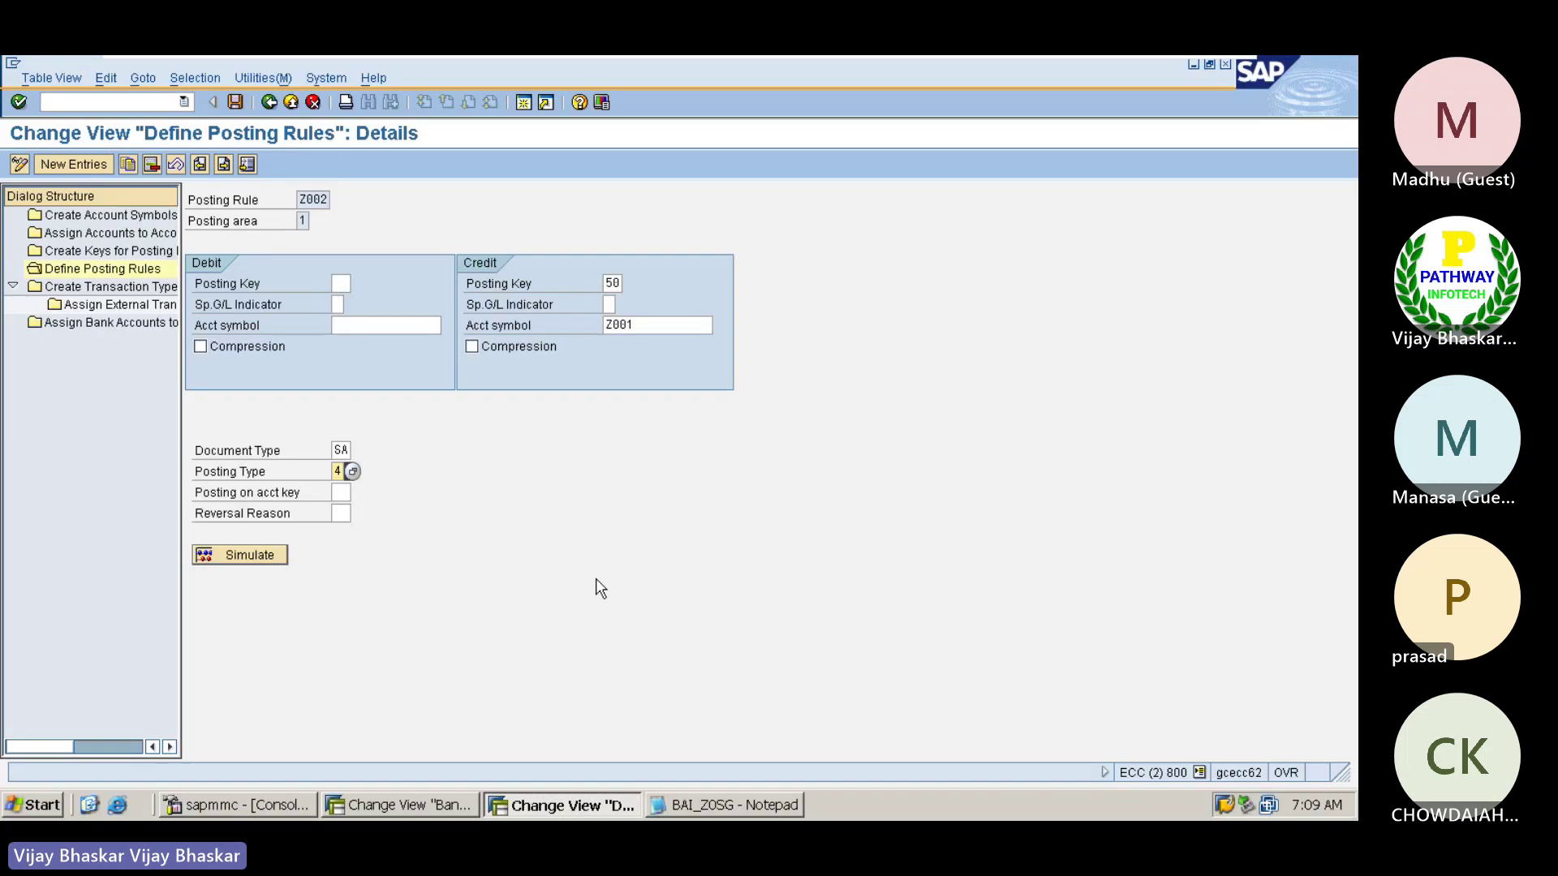
mouse_move(997, 81)
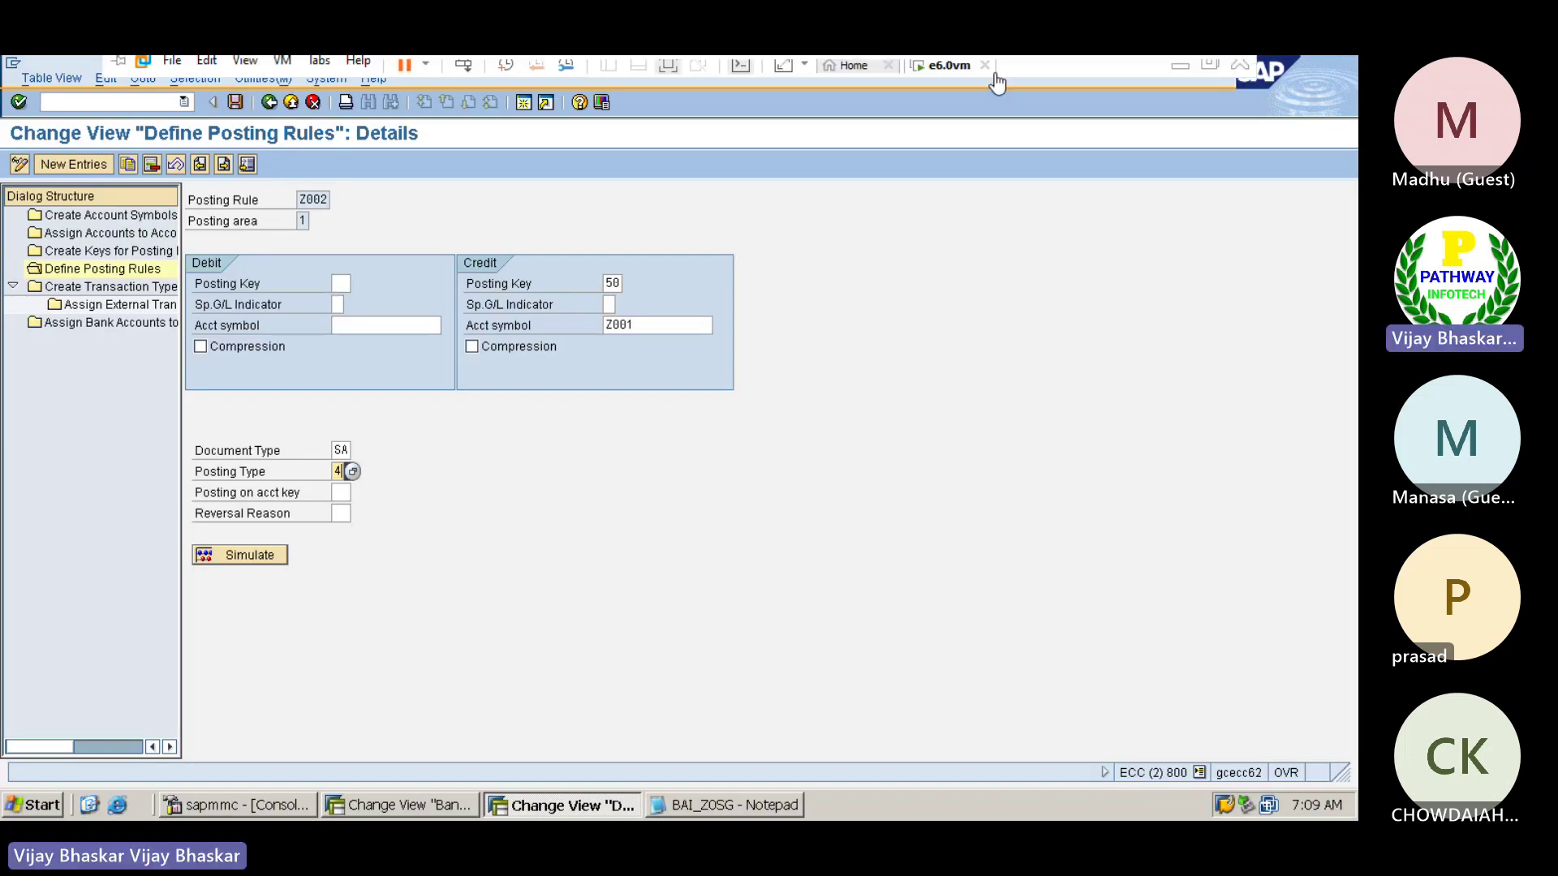
left_click(1179, 73)
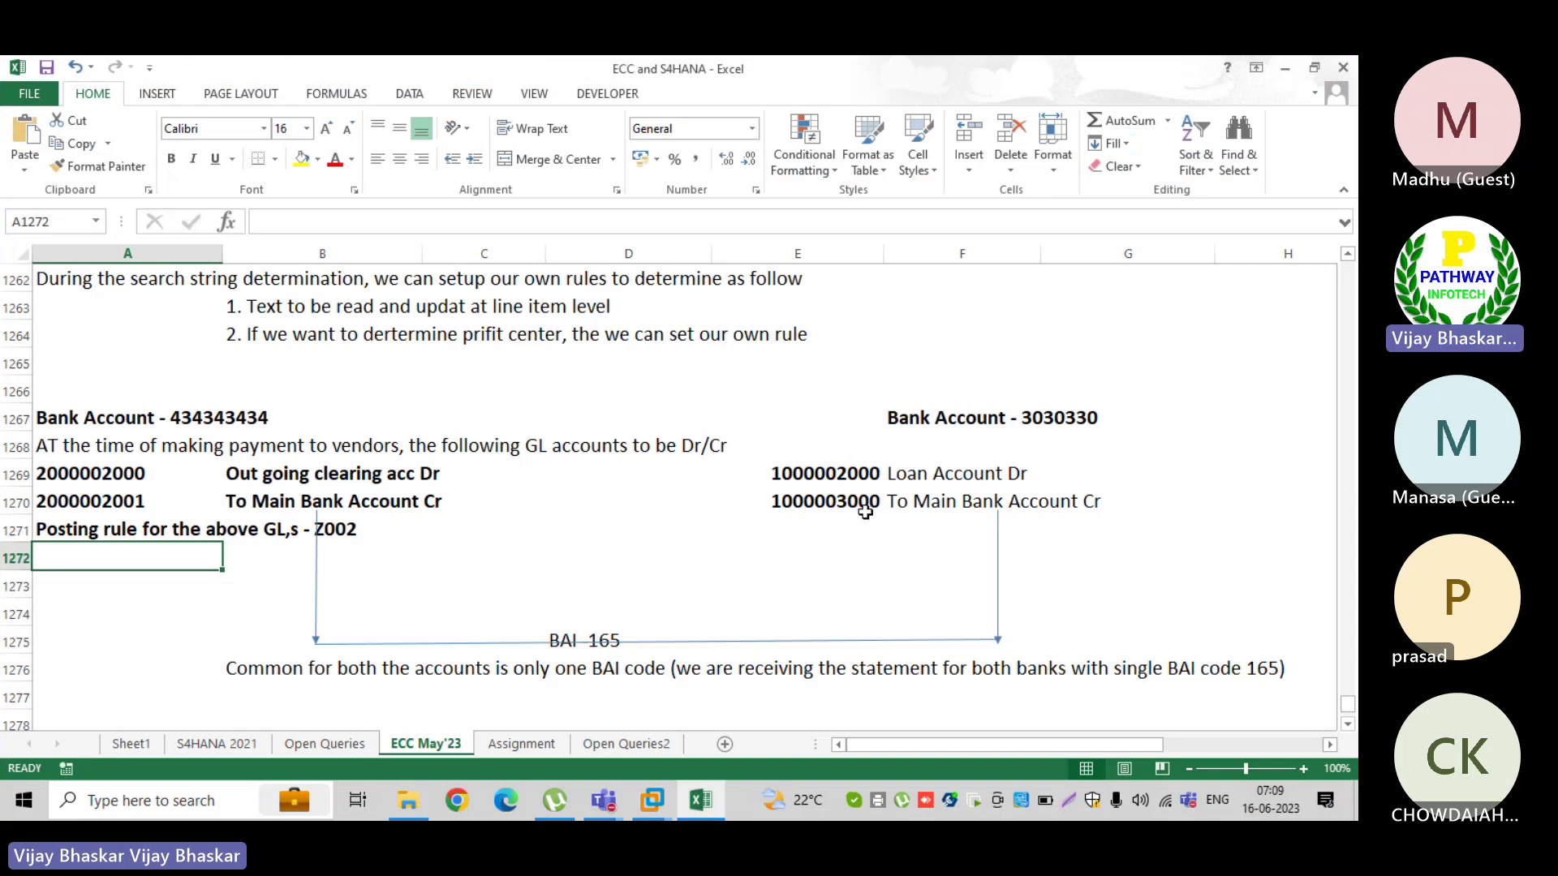
left_click(801, 529)
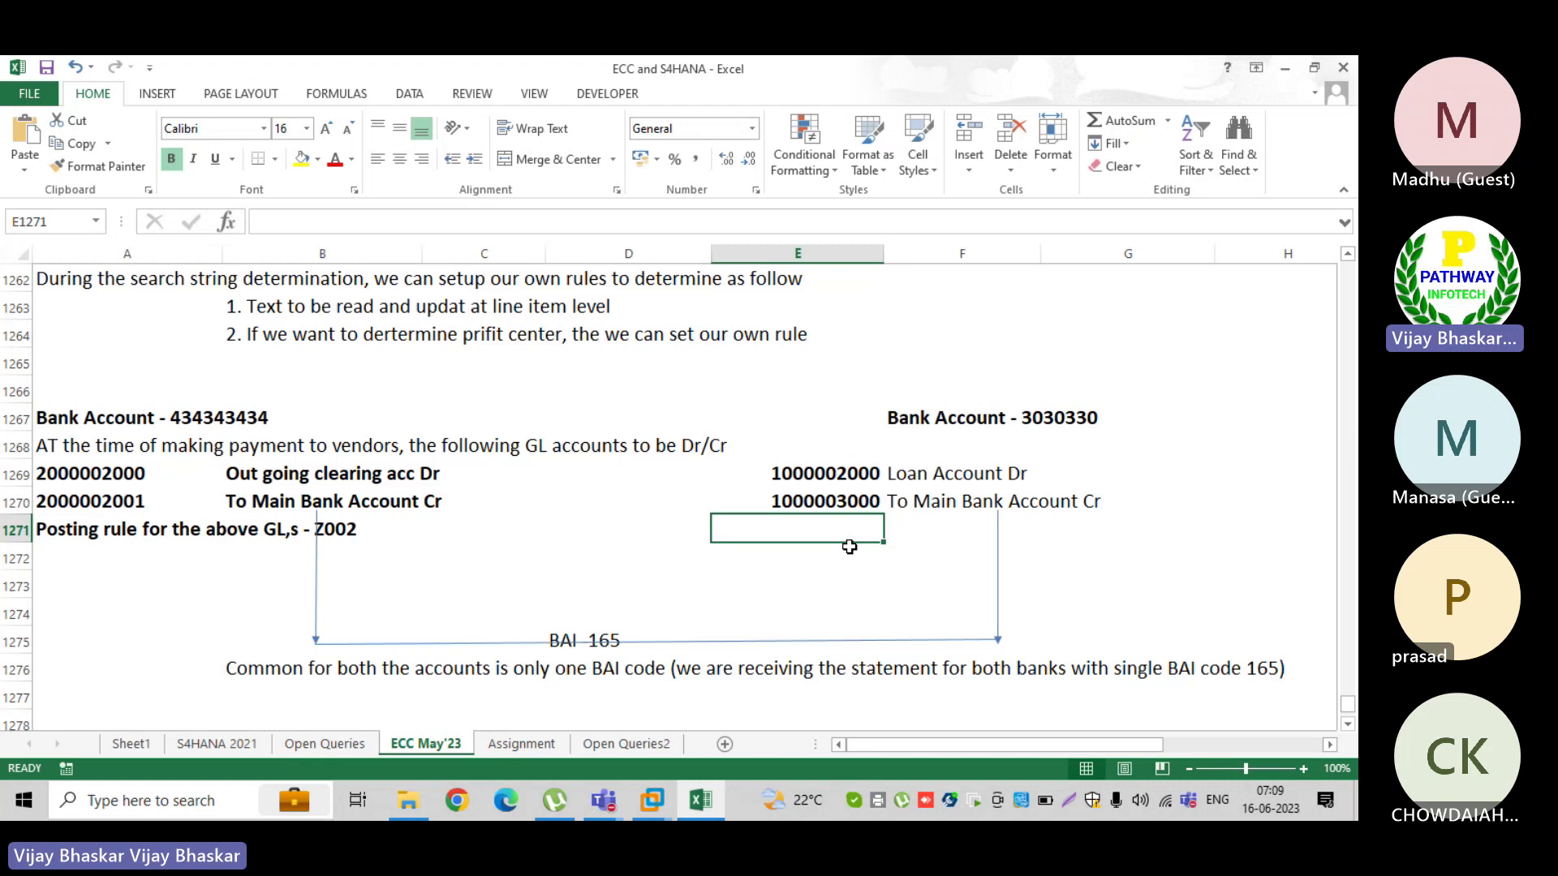
left_click(811, 469)
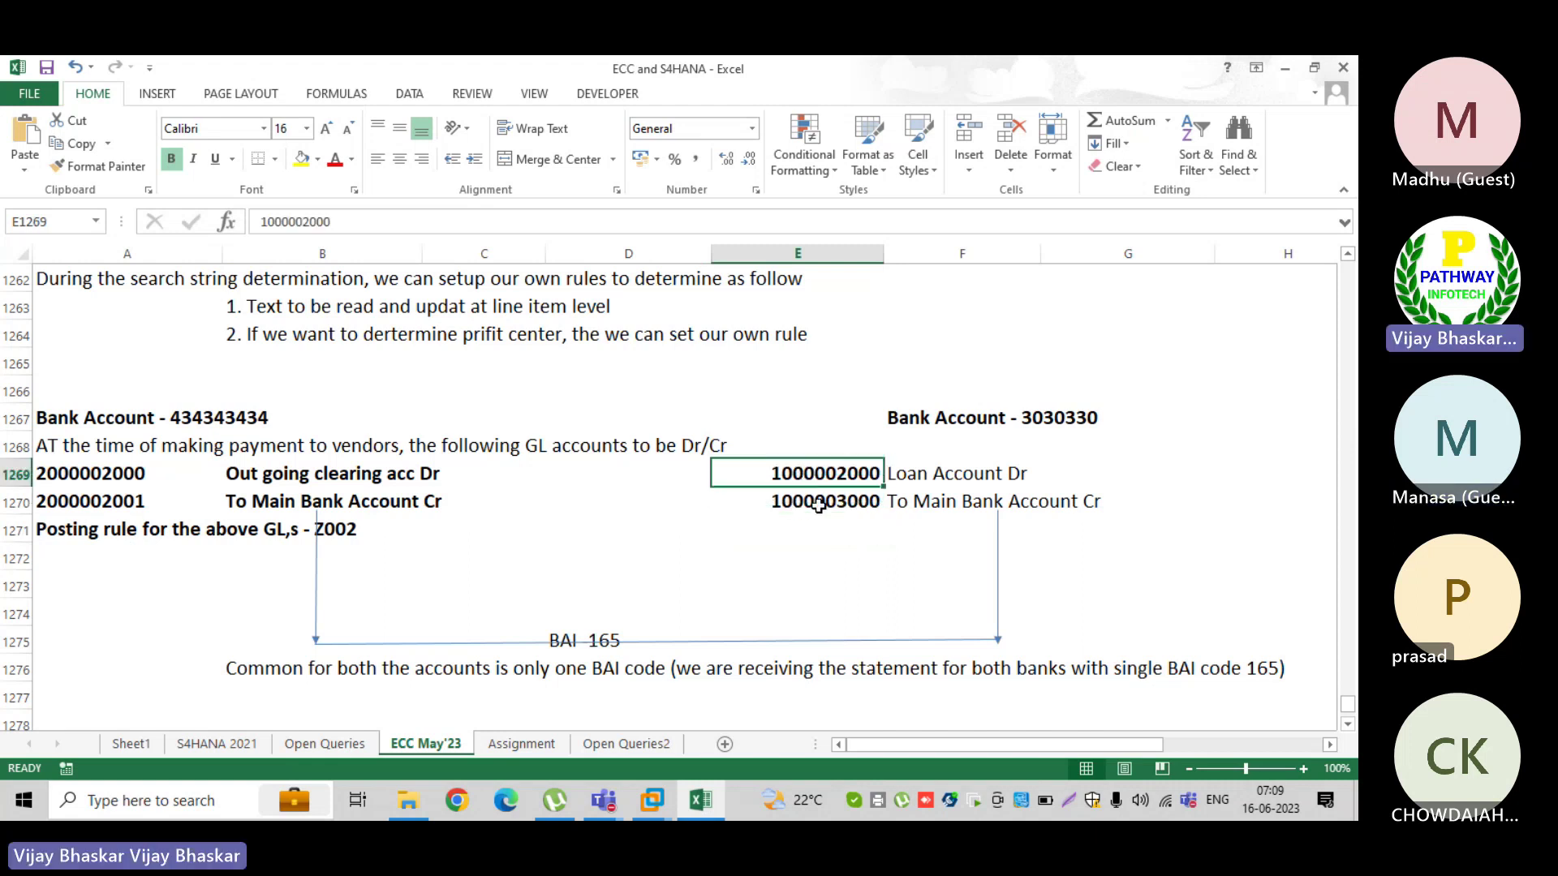
left_click(817, 504)
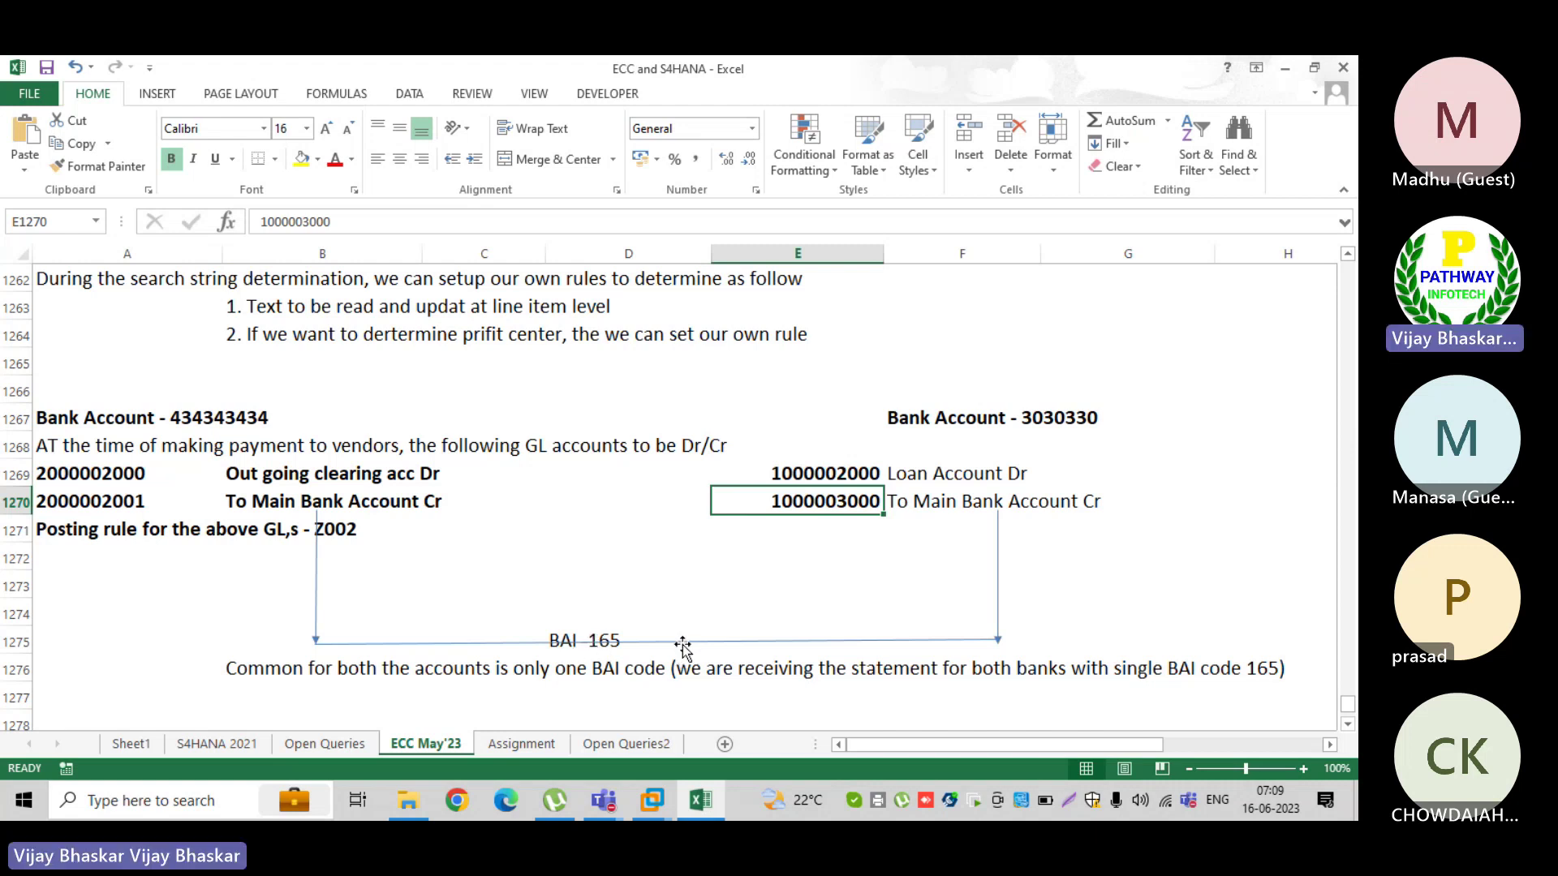
- Switch to the SAP system, leave the Z002 details and browse the overview of defined posting rules
left_click(651, 800)
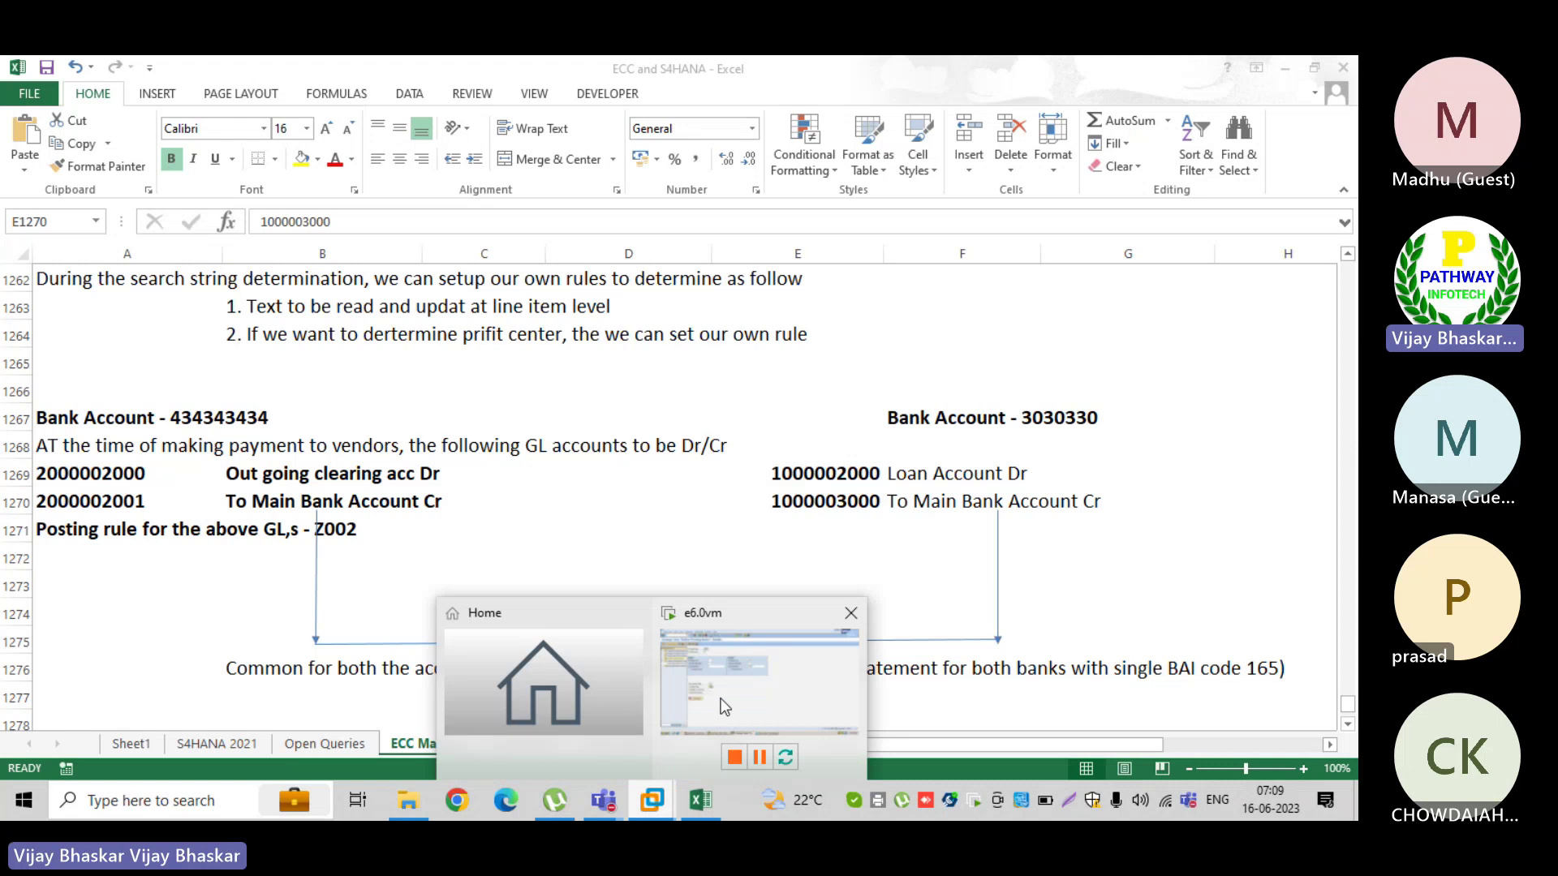
left_click(725, 707)
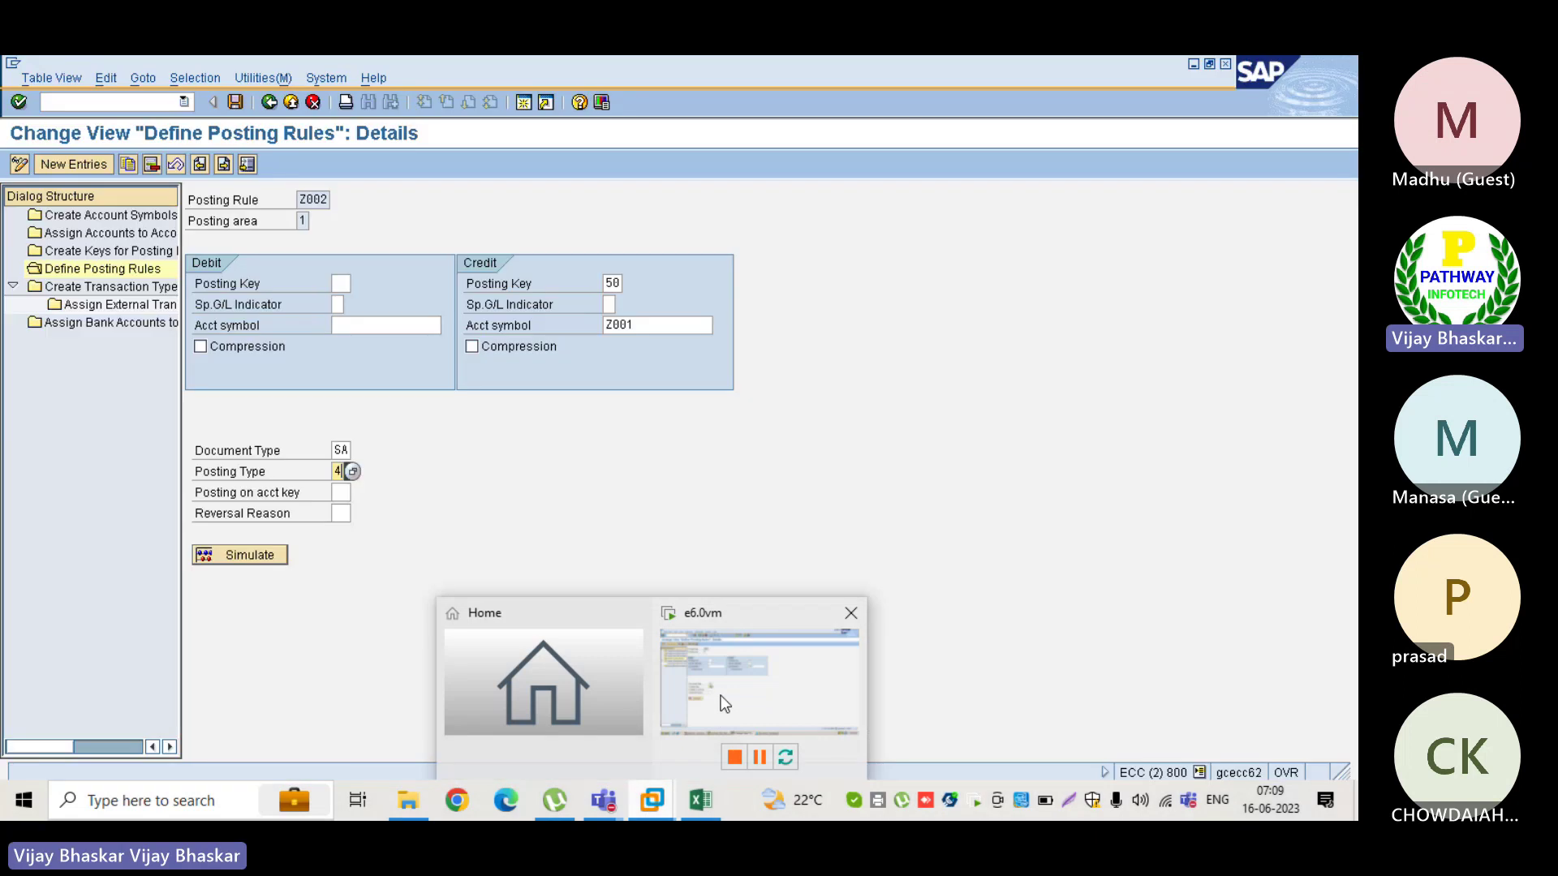
left_click(269, 102)
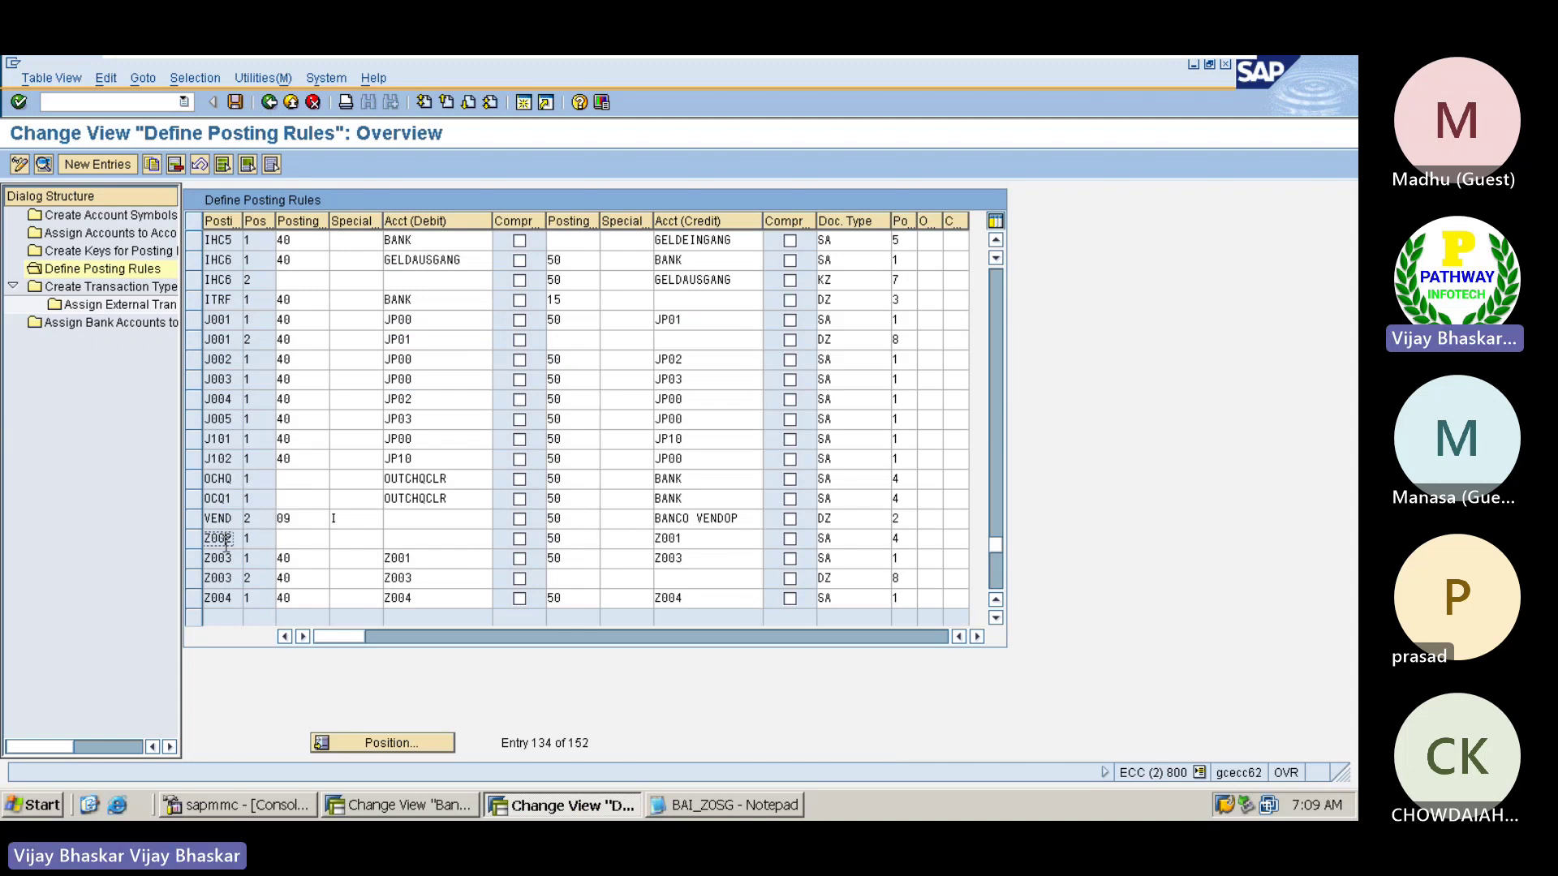
scroll(219, 542, "up", 4)
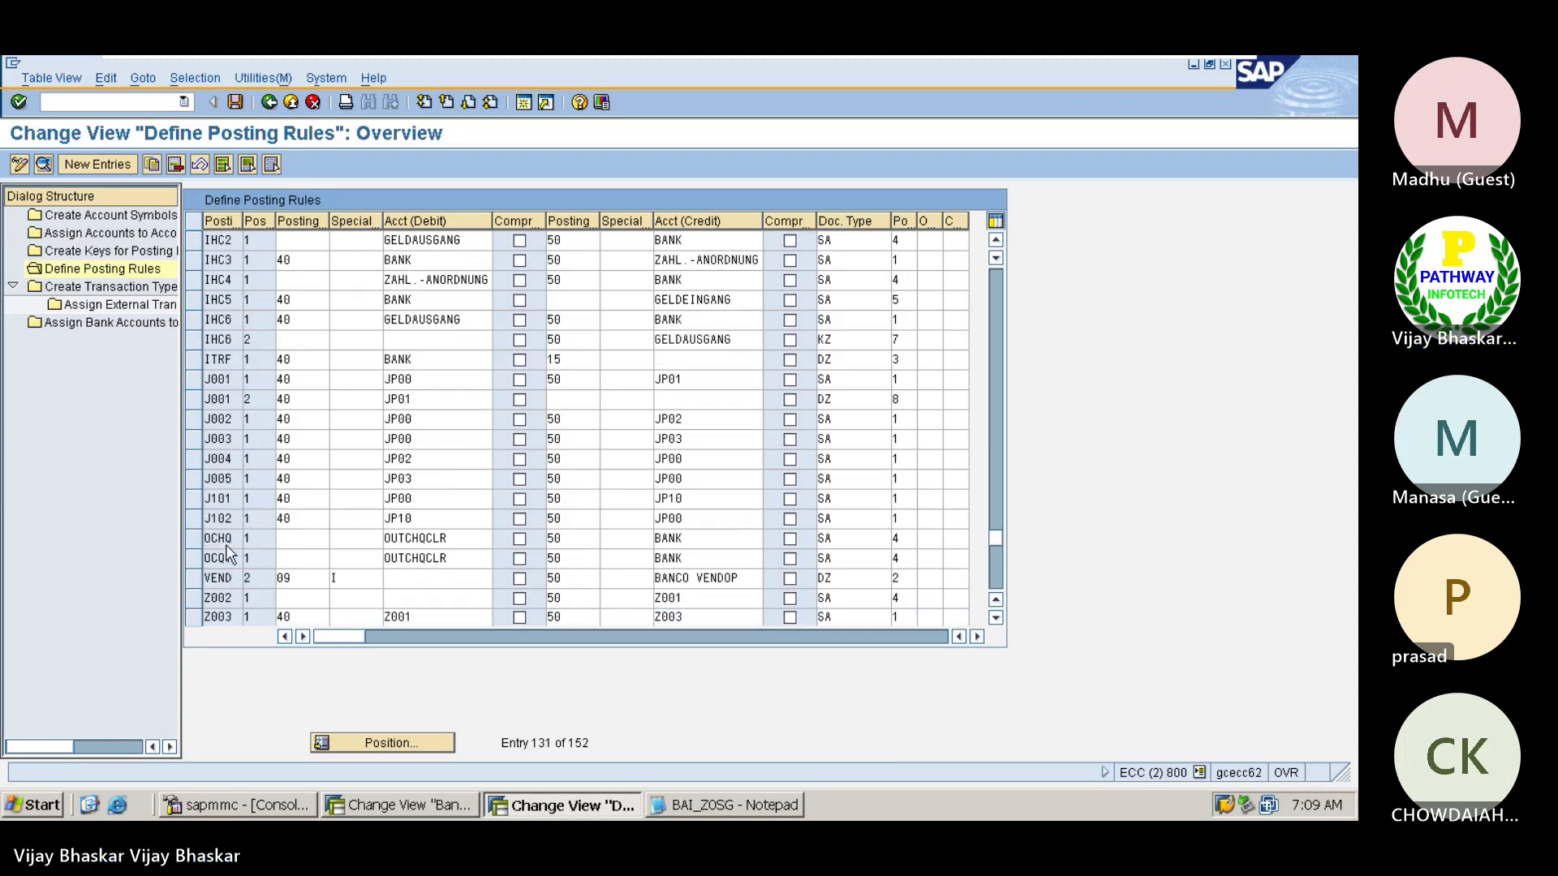
key("Return")
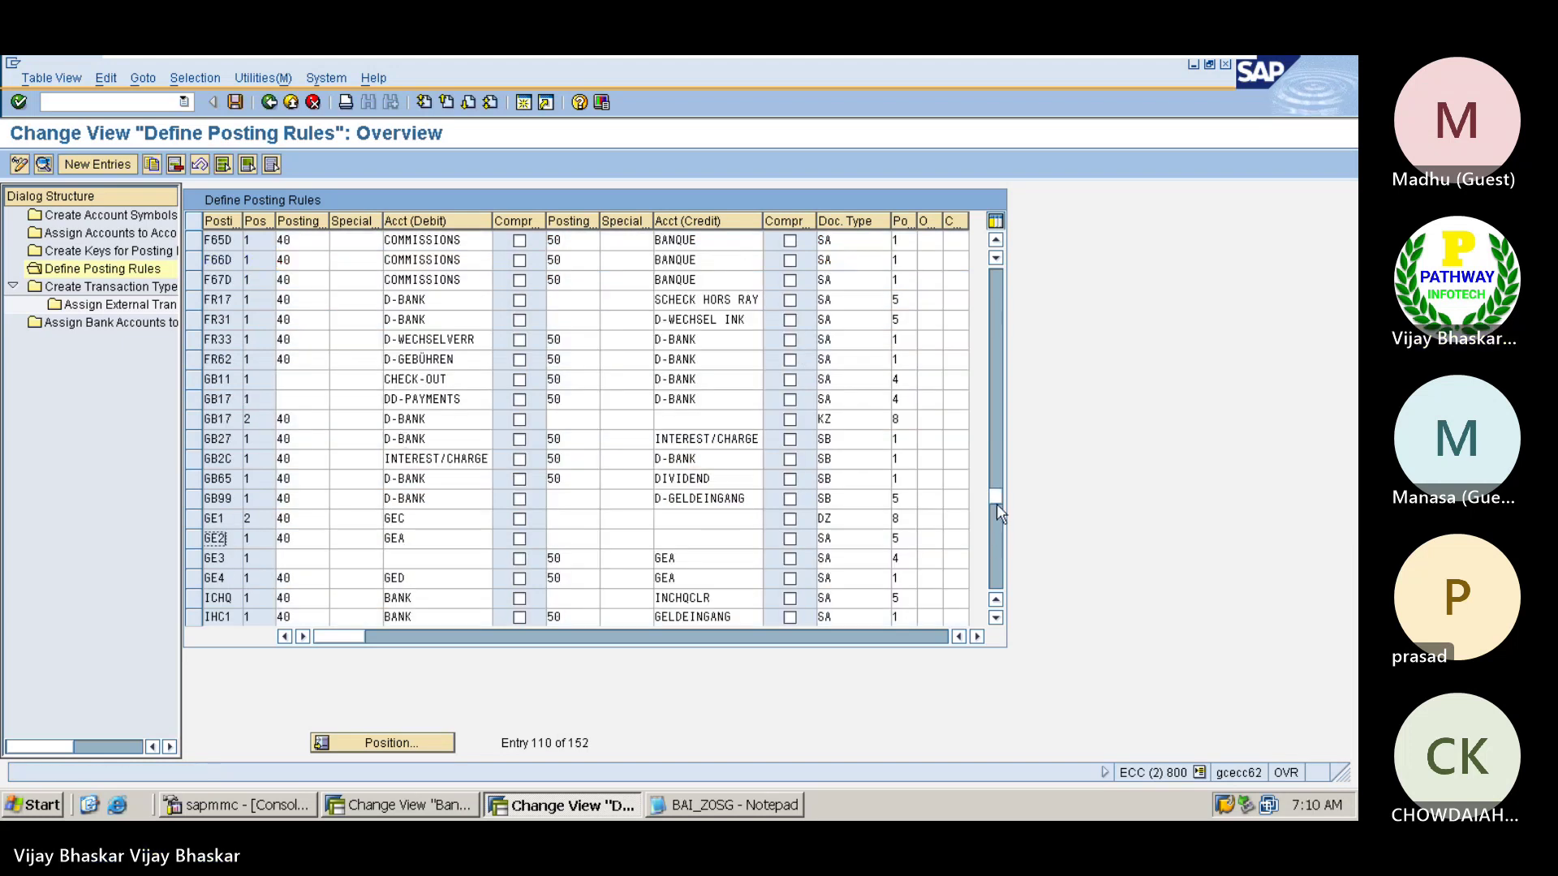
- Look through the earlier entries of the posting rules list, passing the undefined-rule warnings, and check rule AV01
left_click_drag(993, 497, 962, 295)
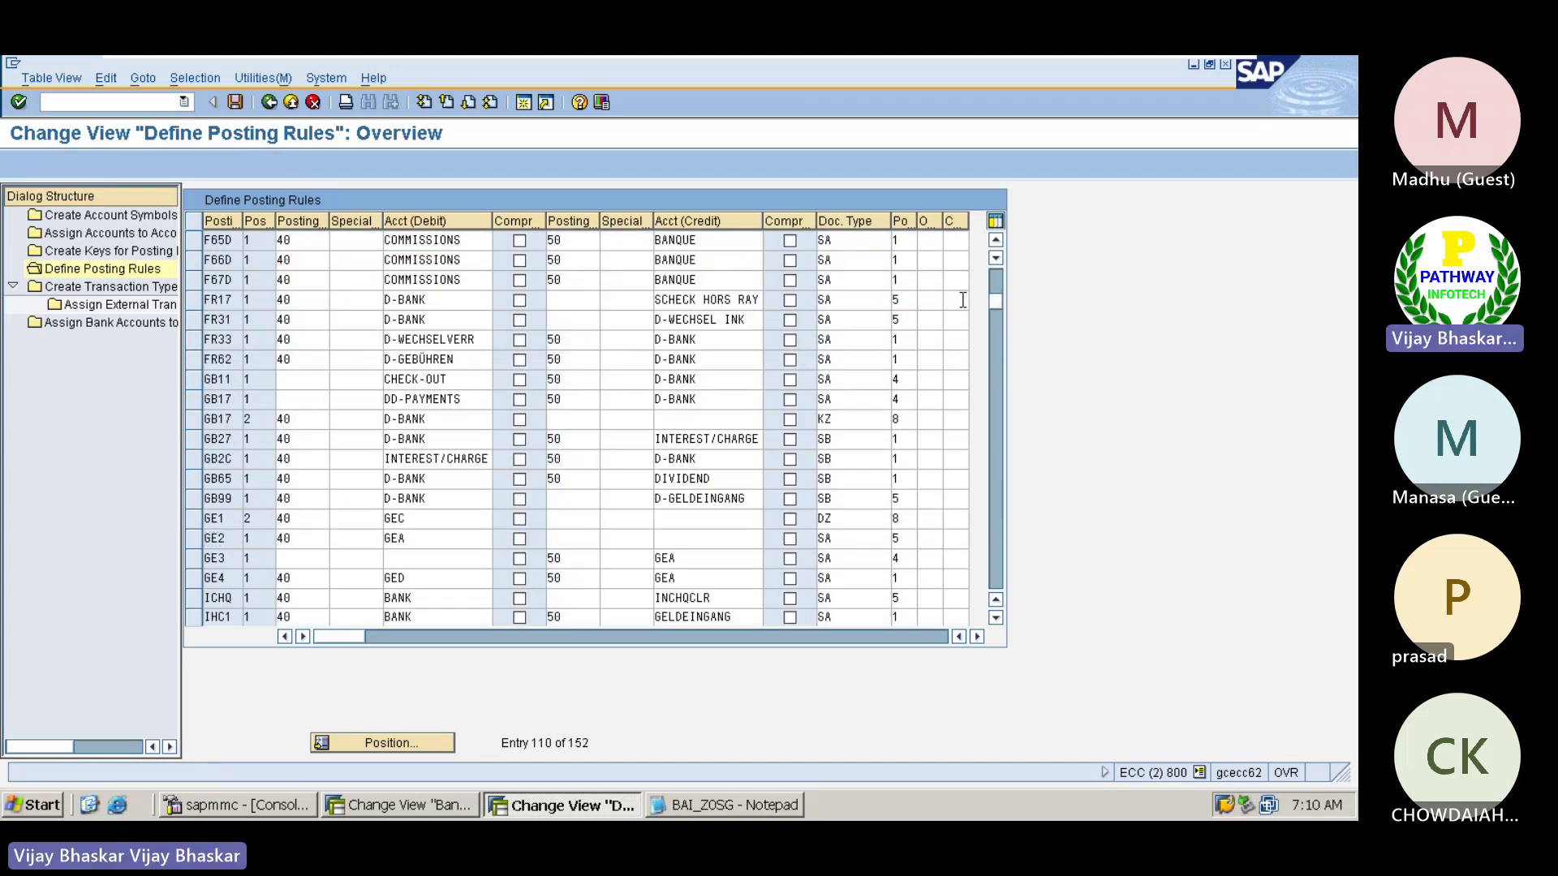
key("Return")
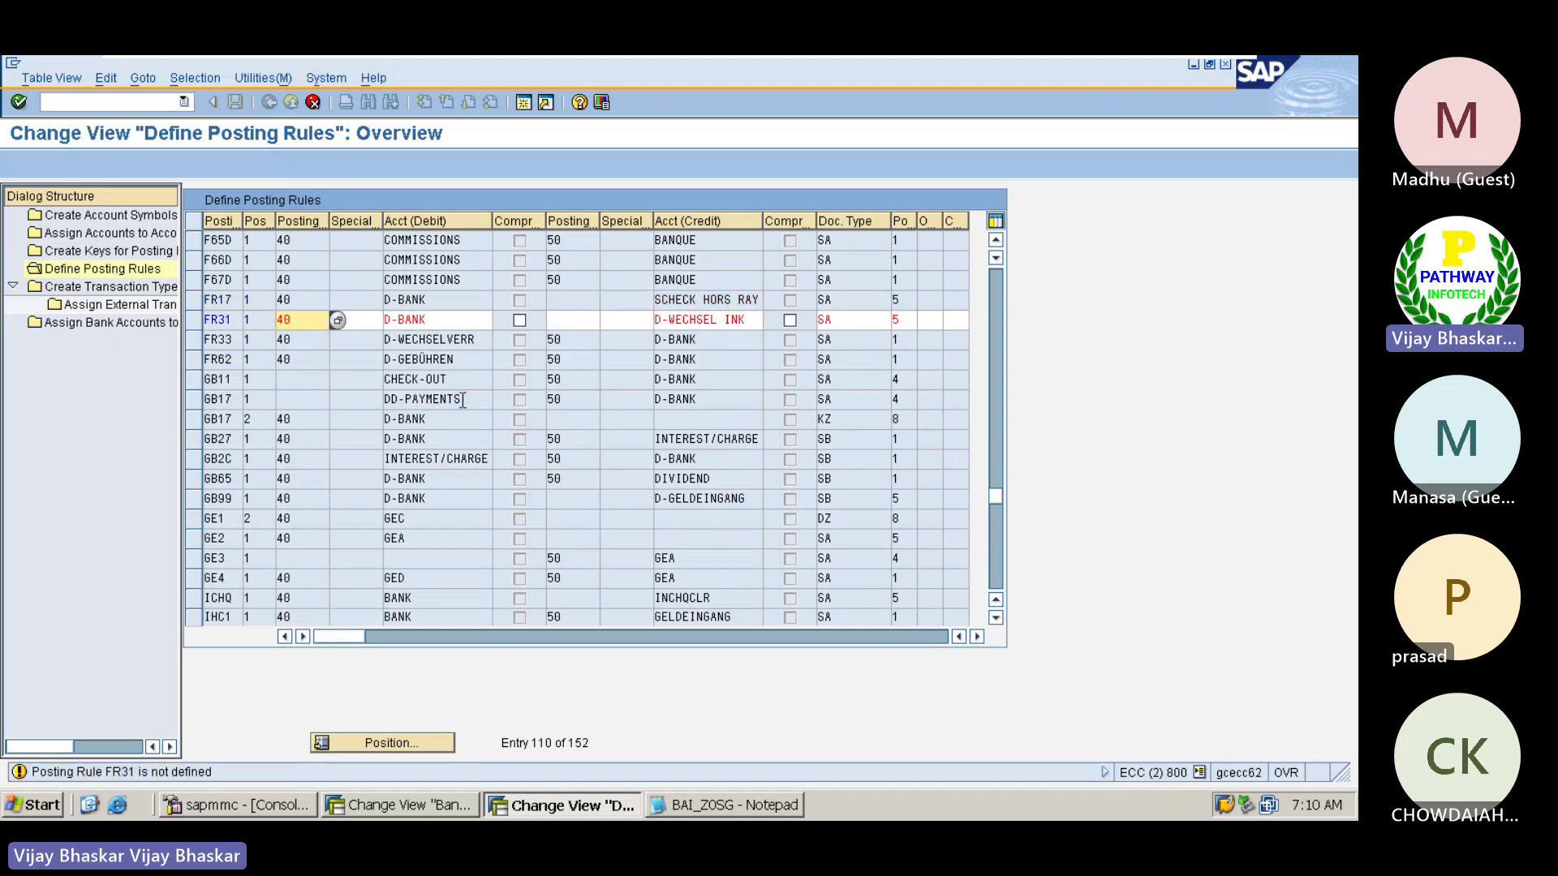
key("Return")
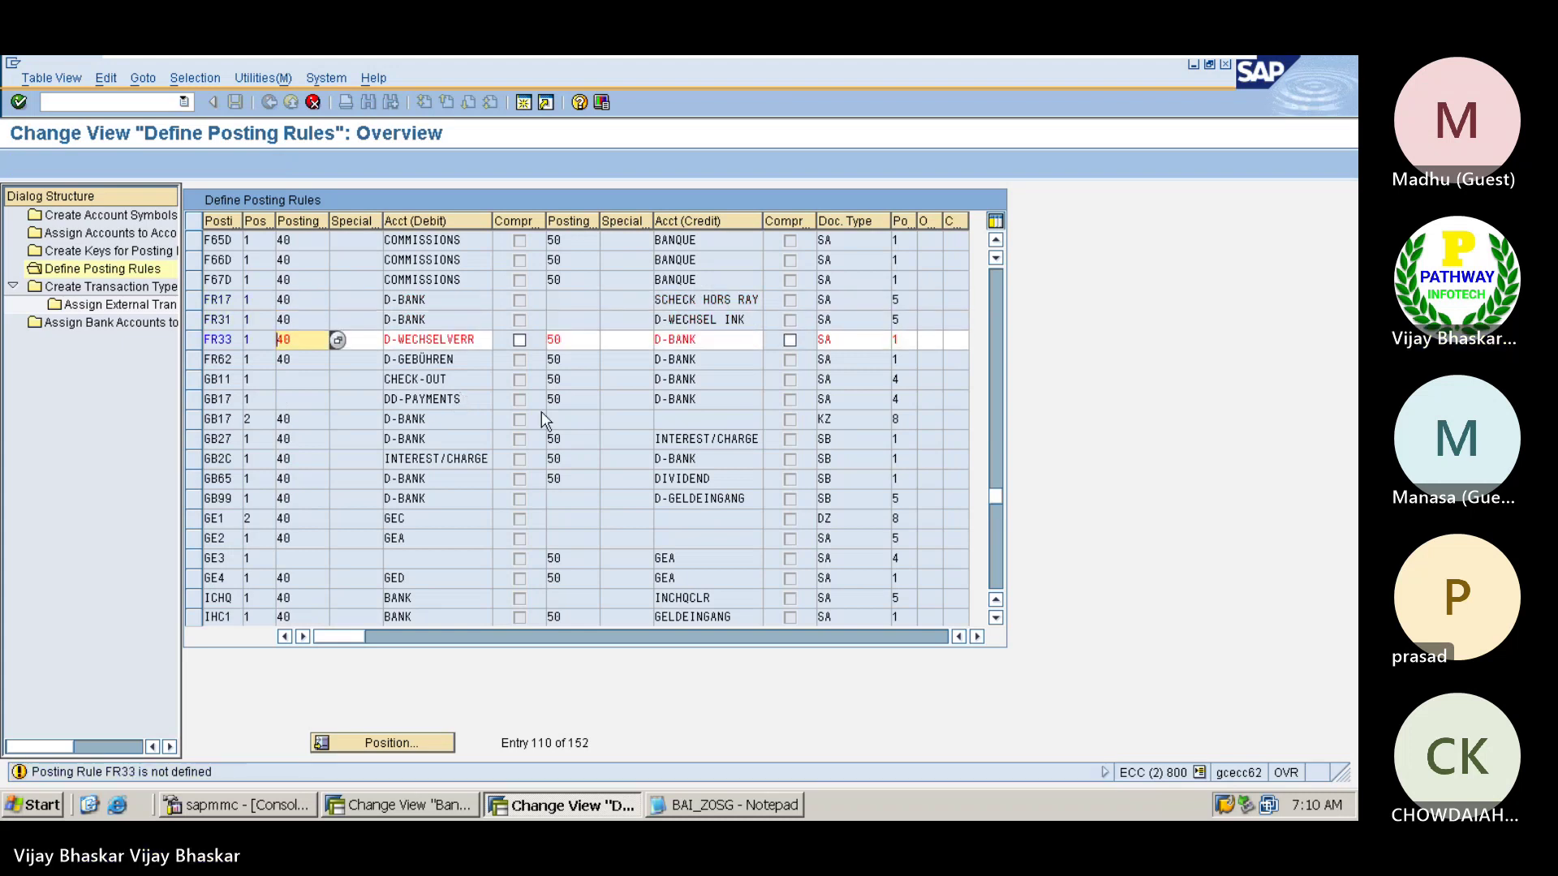
key("Return")
key("Return")
key("Return")
key("Return")
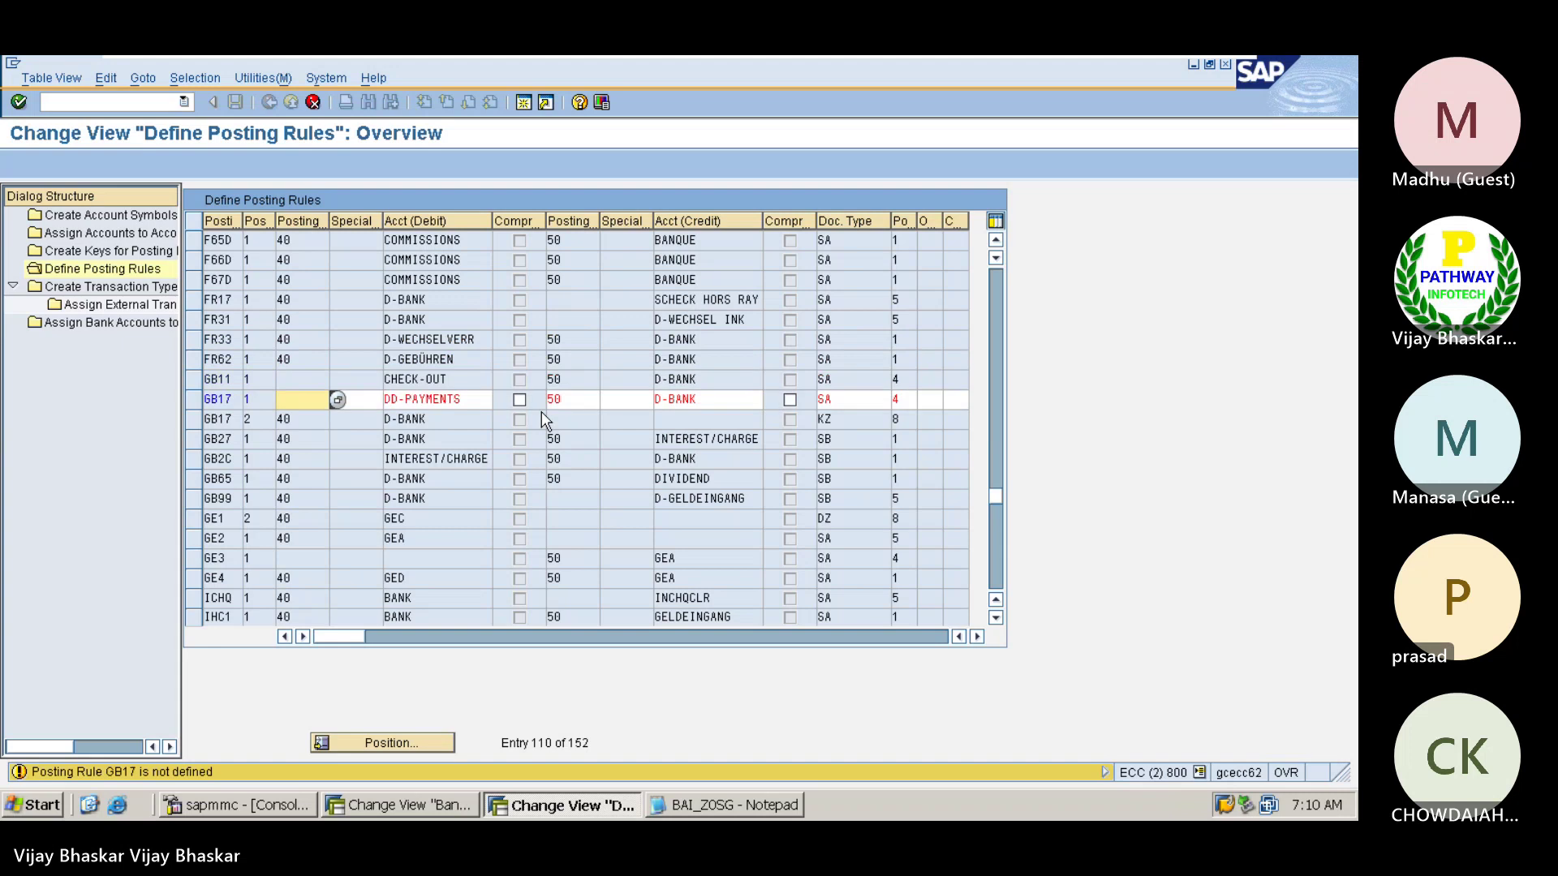
key("Return")
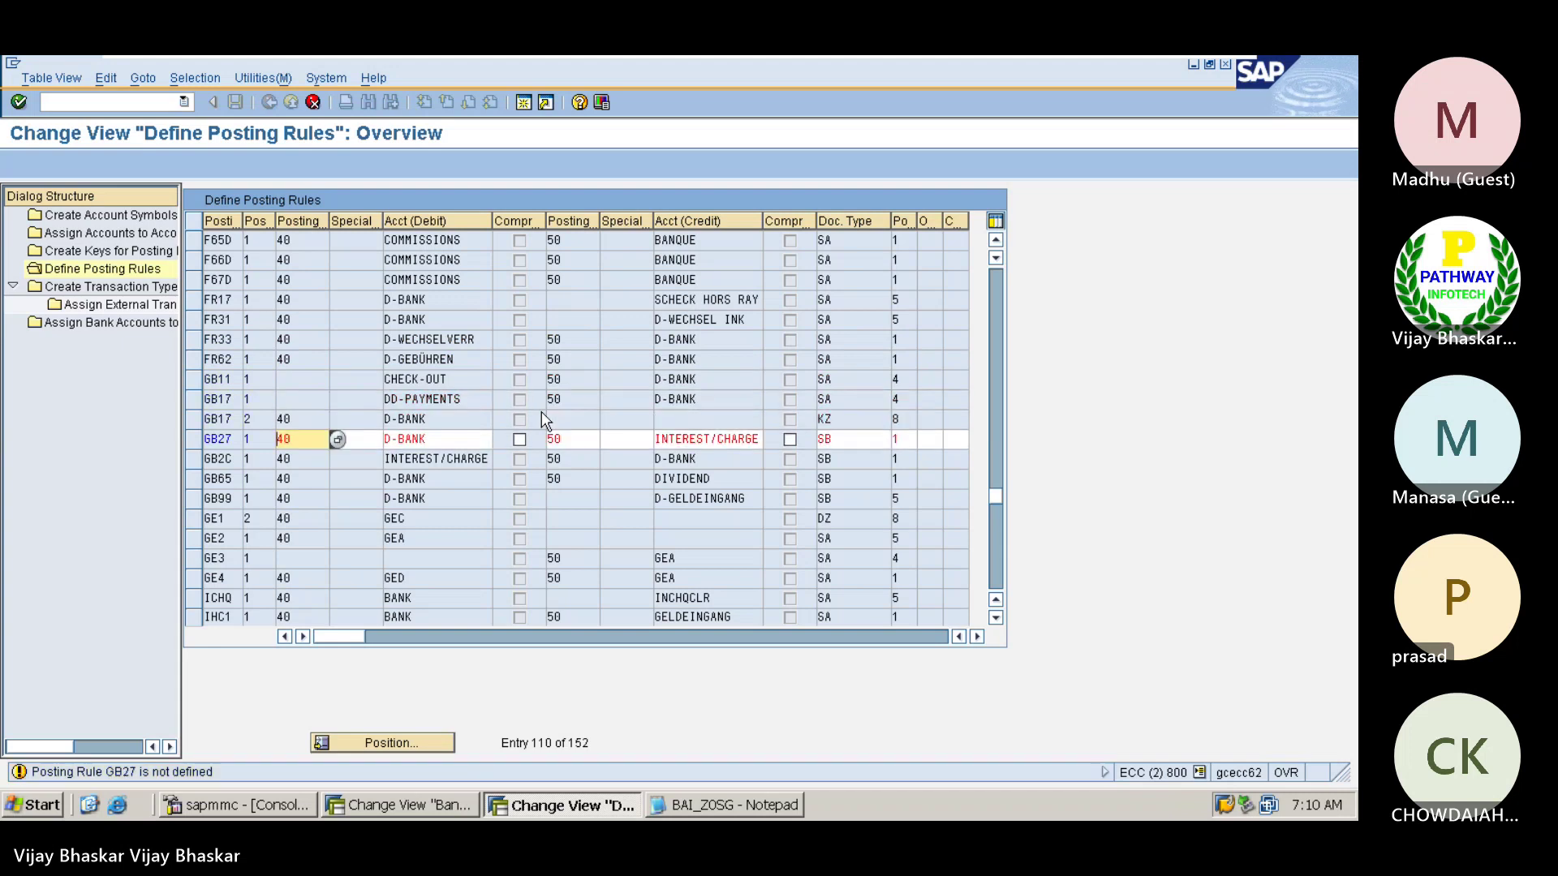
key("Return")
key("Return")
key("Return")
key("Return")
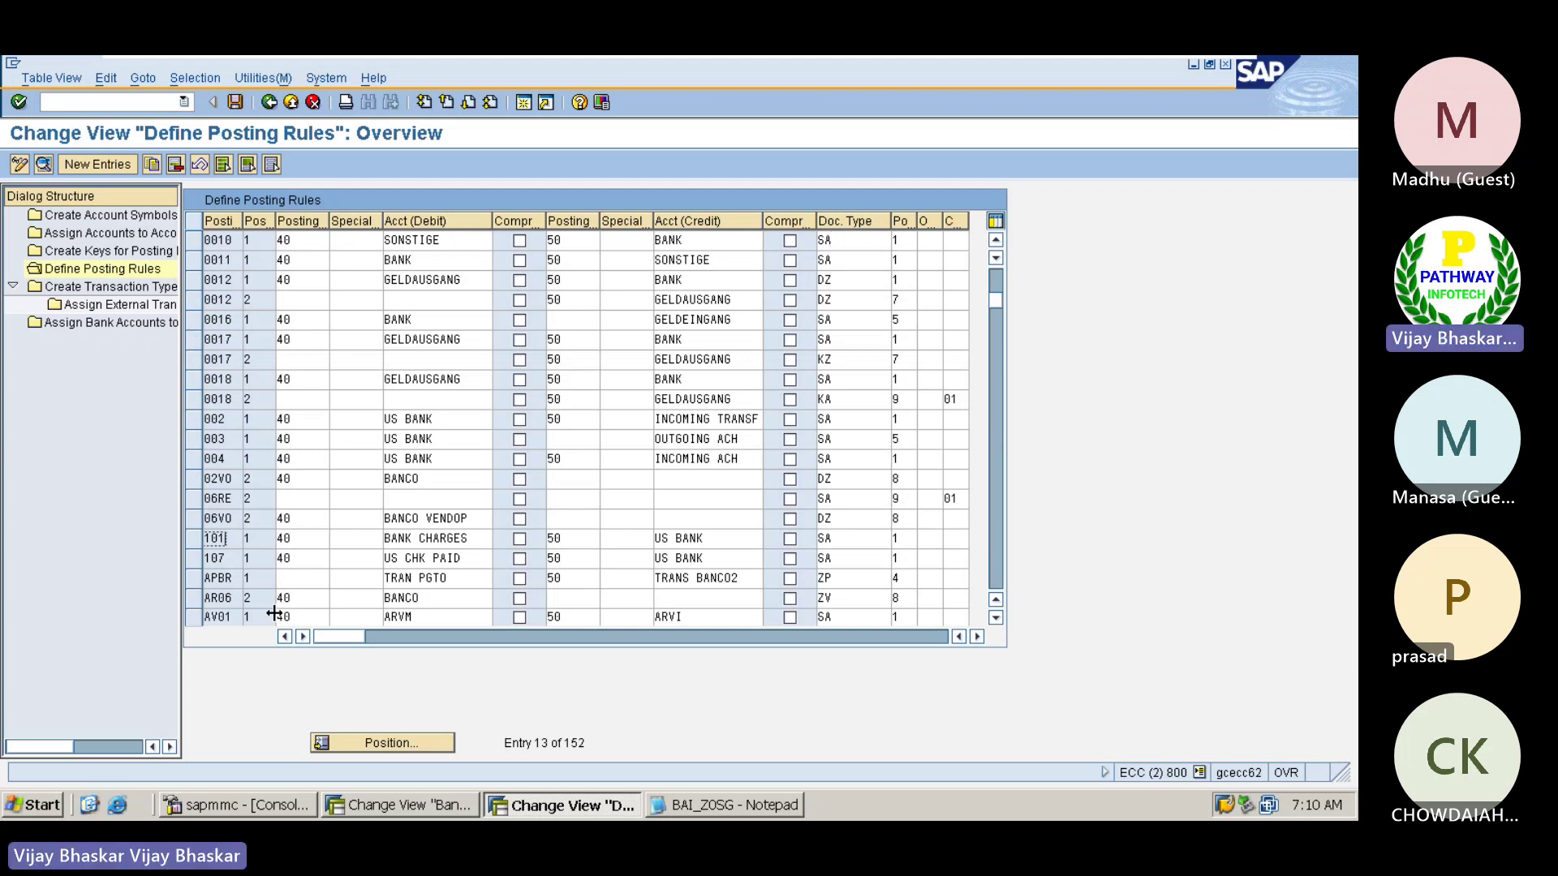
scroll(263, 604, "down", 1)
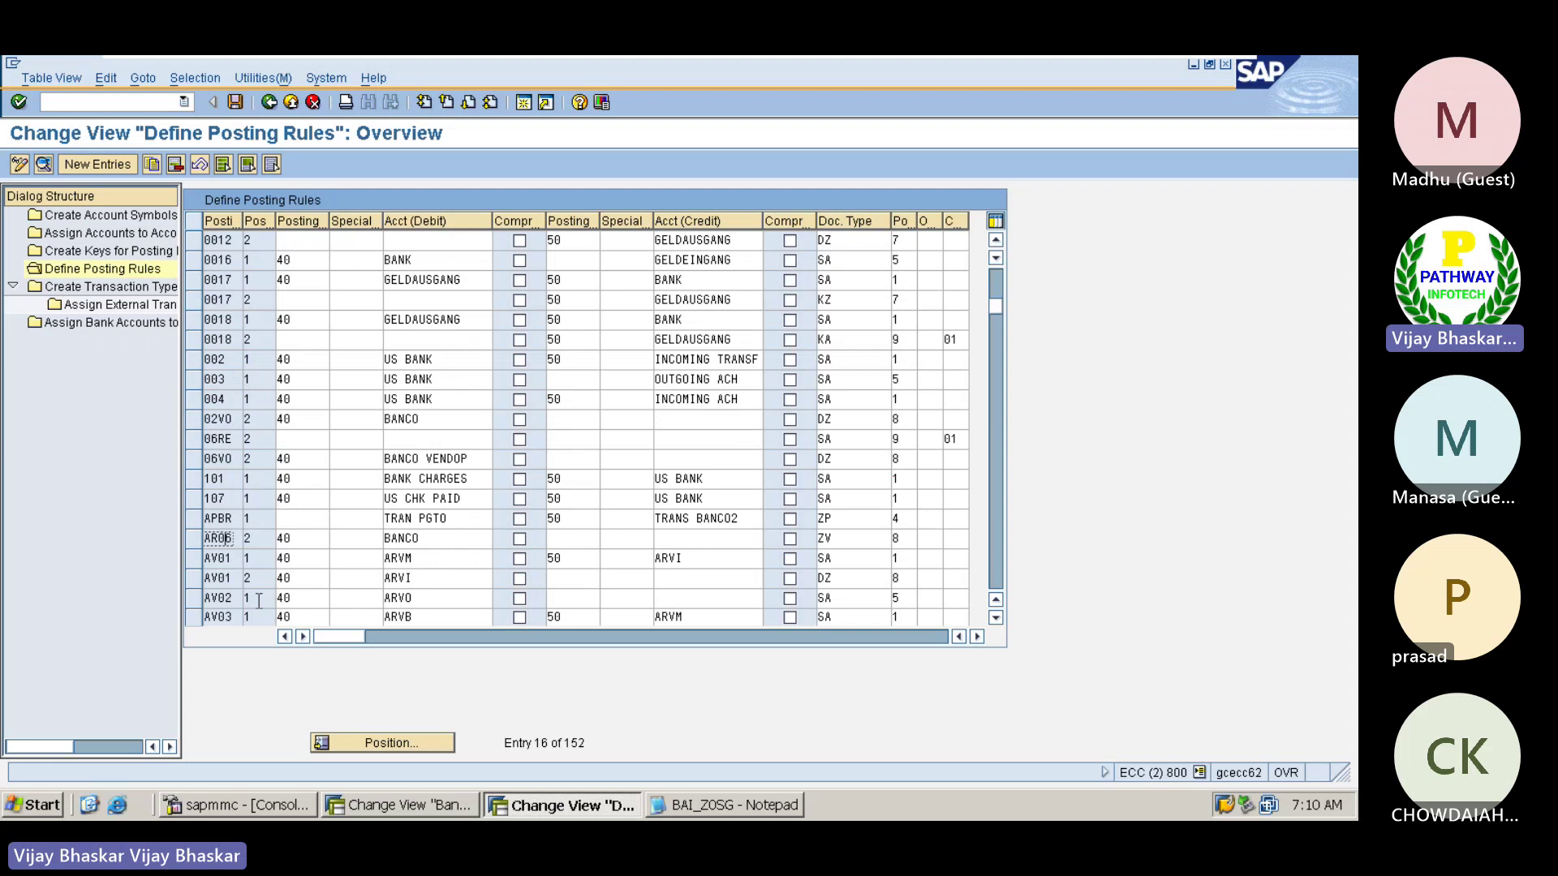
left_click(235, 558)
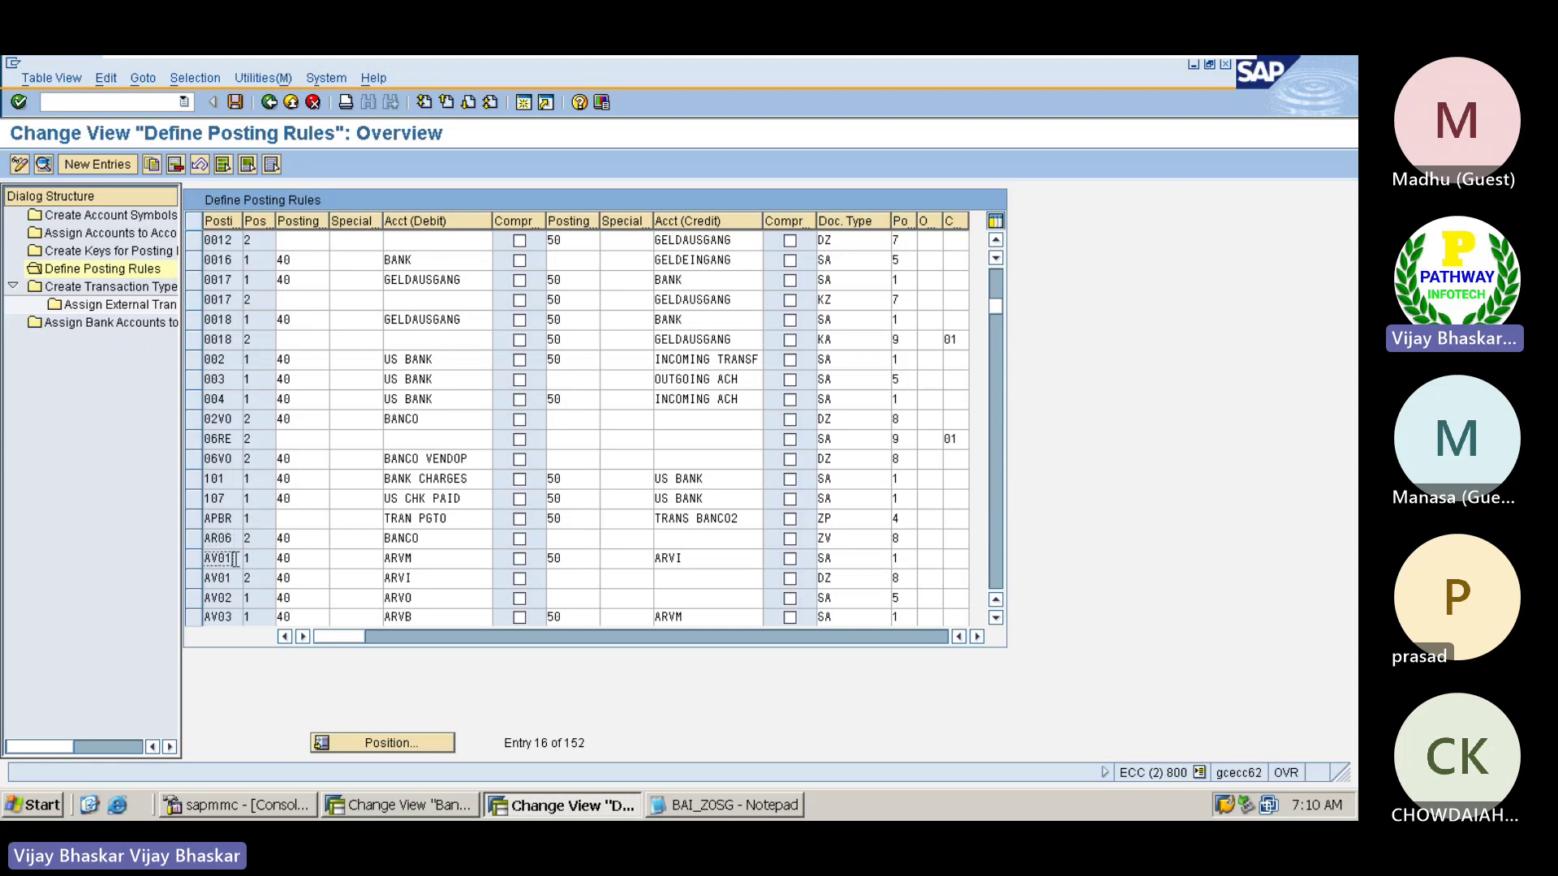
double_click(233, 558)
left_click(207, 558)
- Open the external transaction assignments for transaction type BAI_Z0SG and examine the posting rule assigned to 165 with the minus sign
double_click(111, 307)
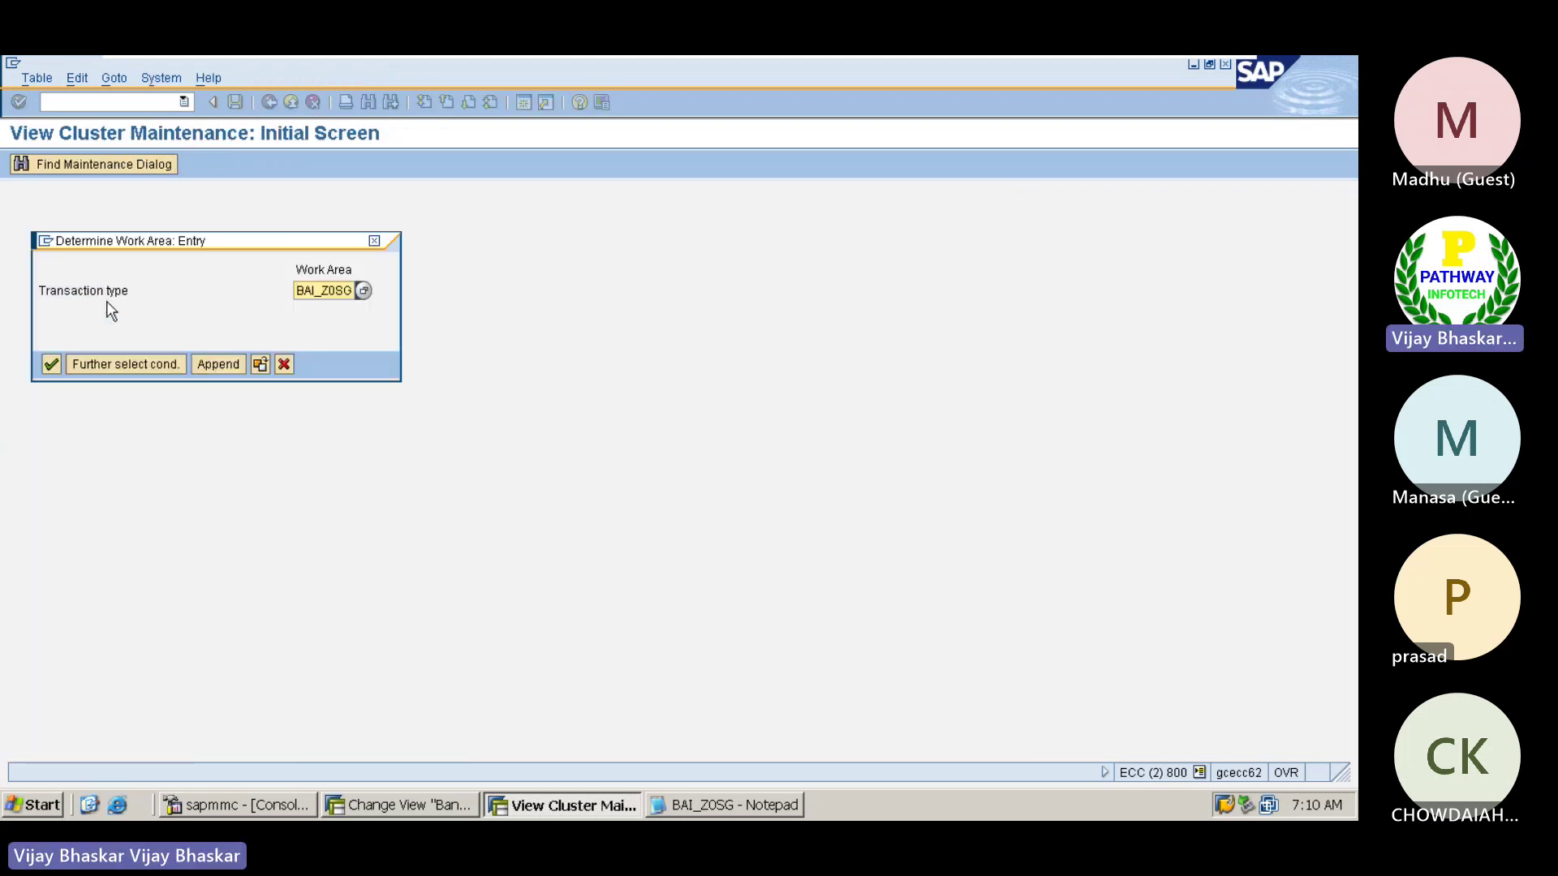
key("Return")
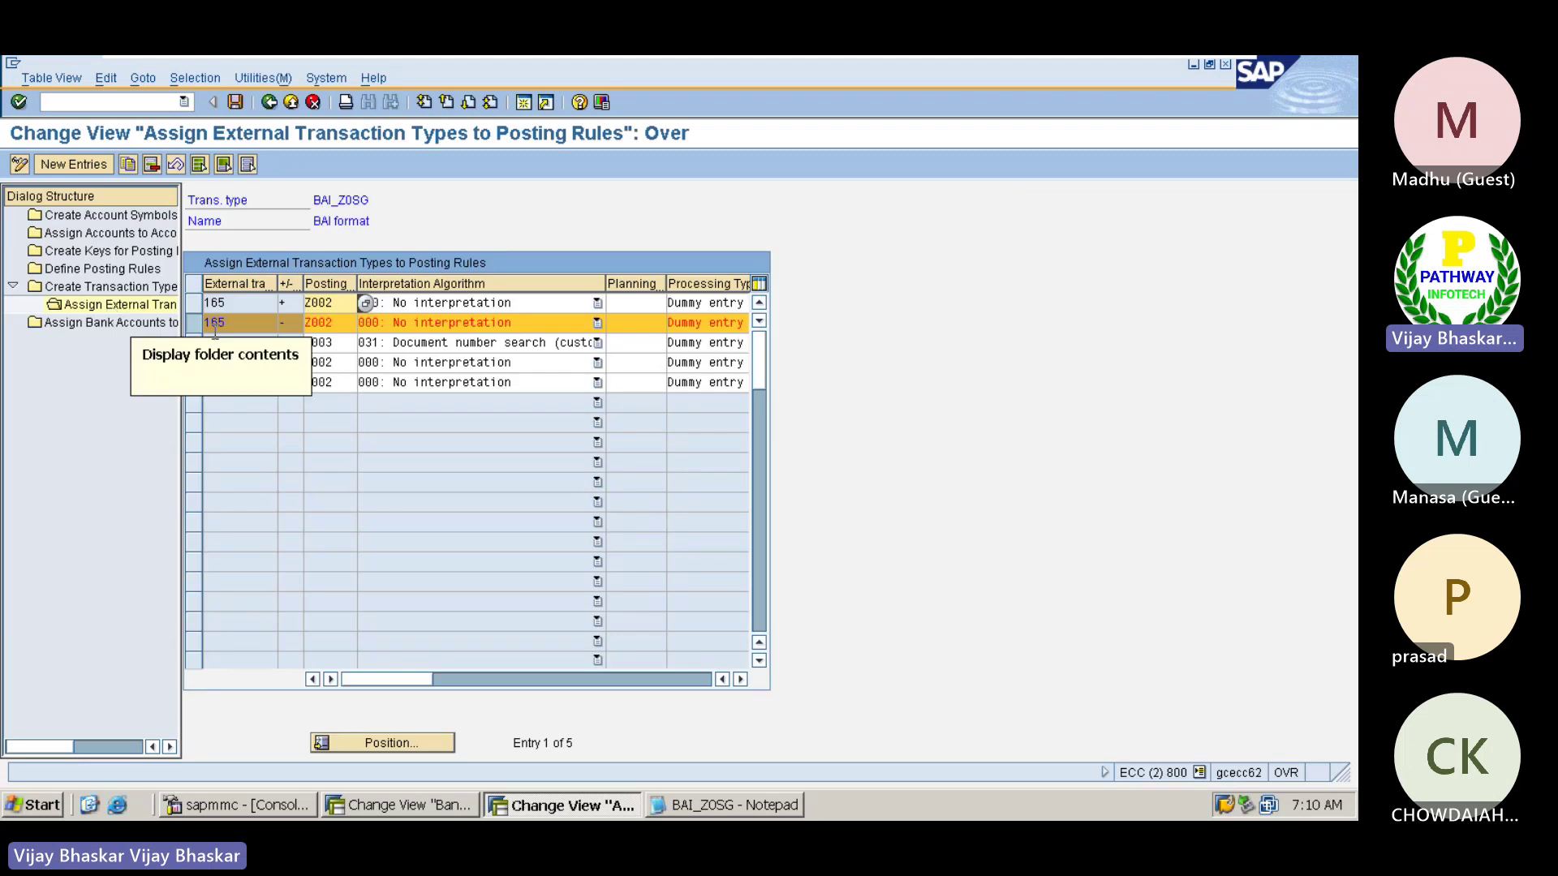
left_click(213, 323)
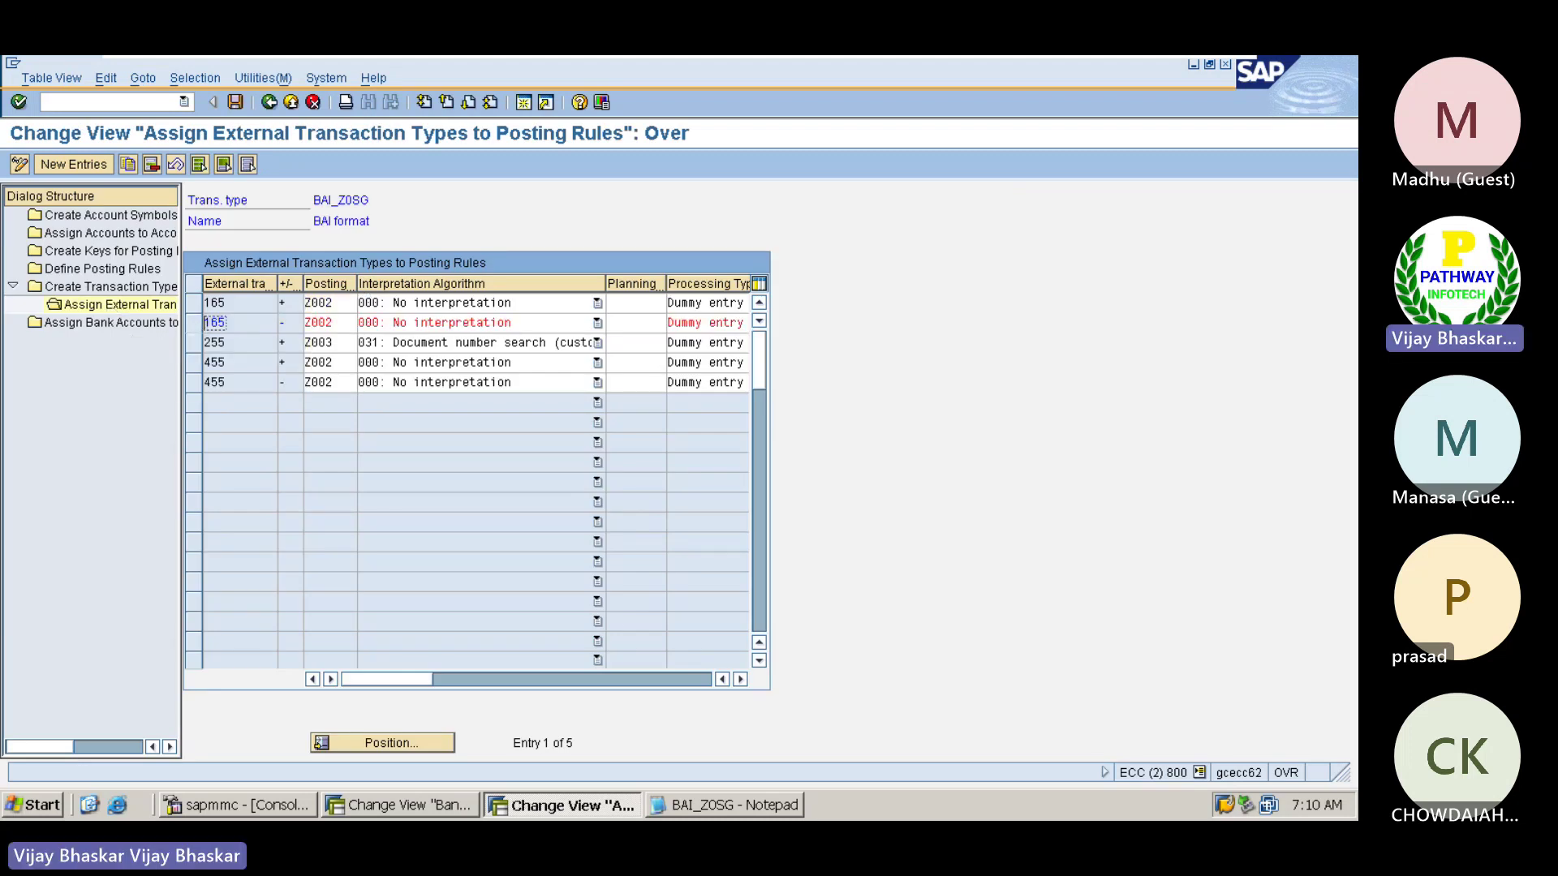
double_click(338, 321)
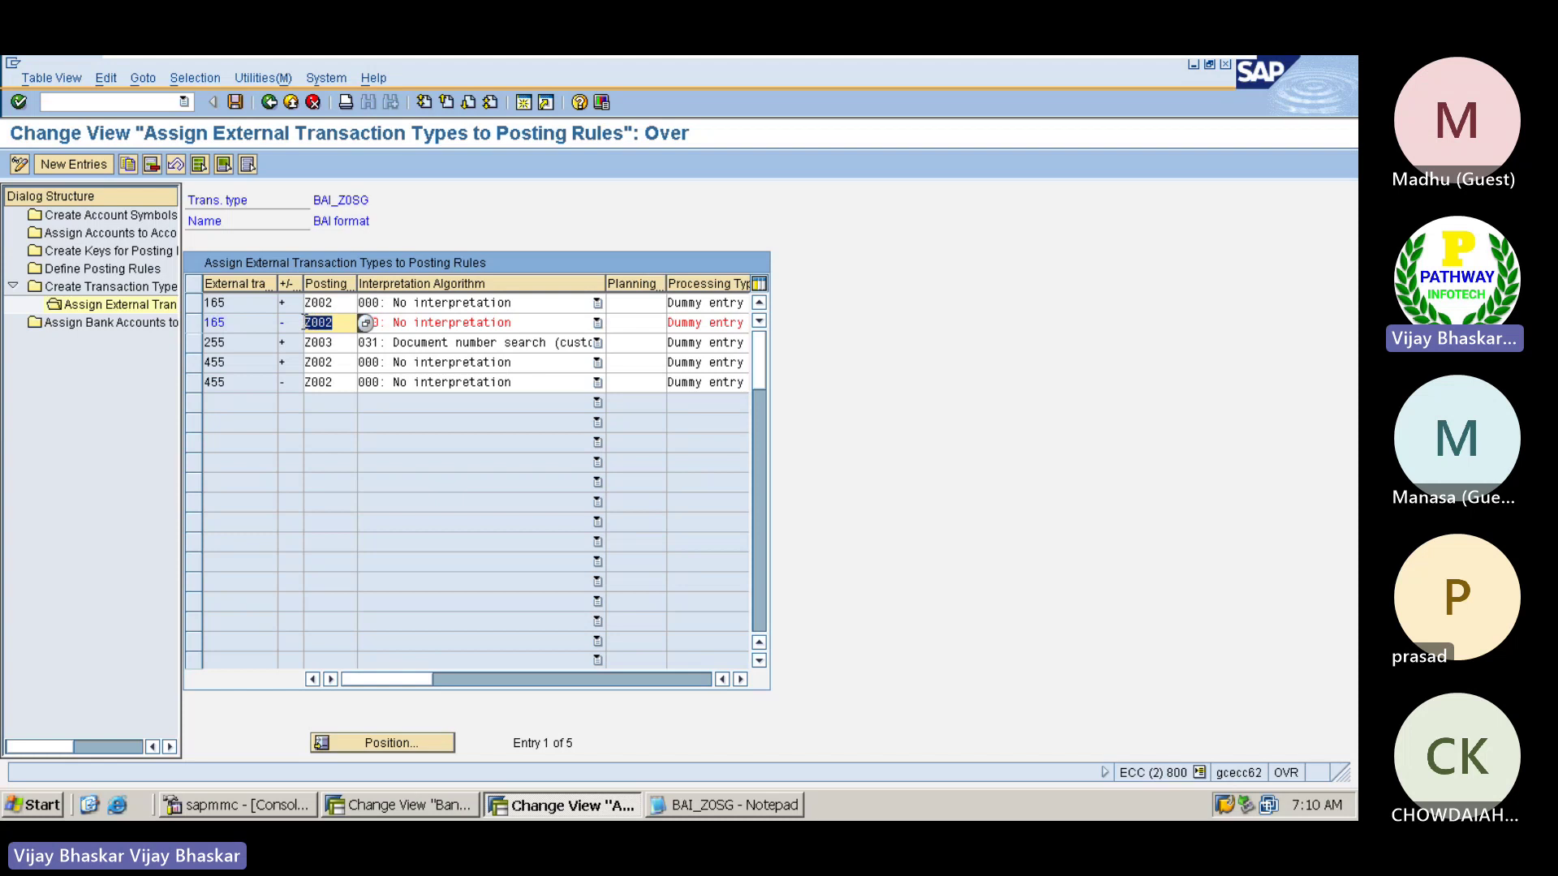
left_click(307, 321)
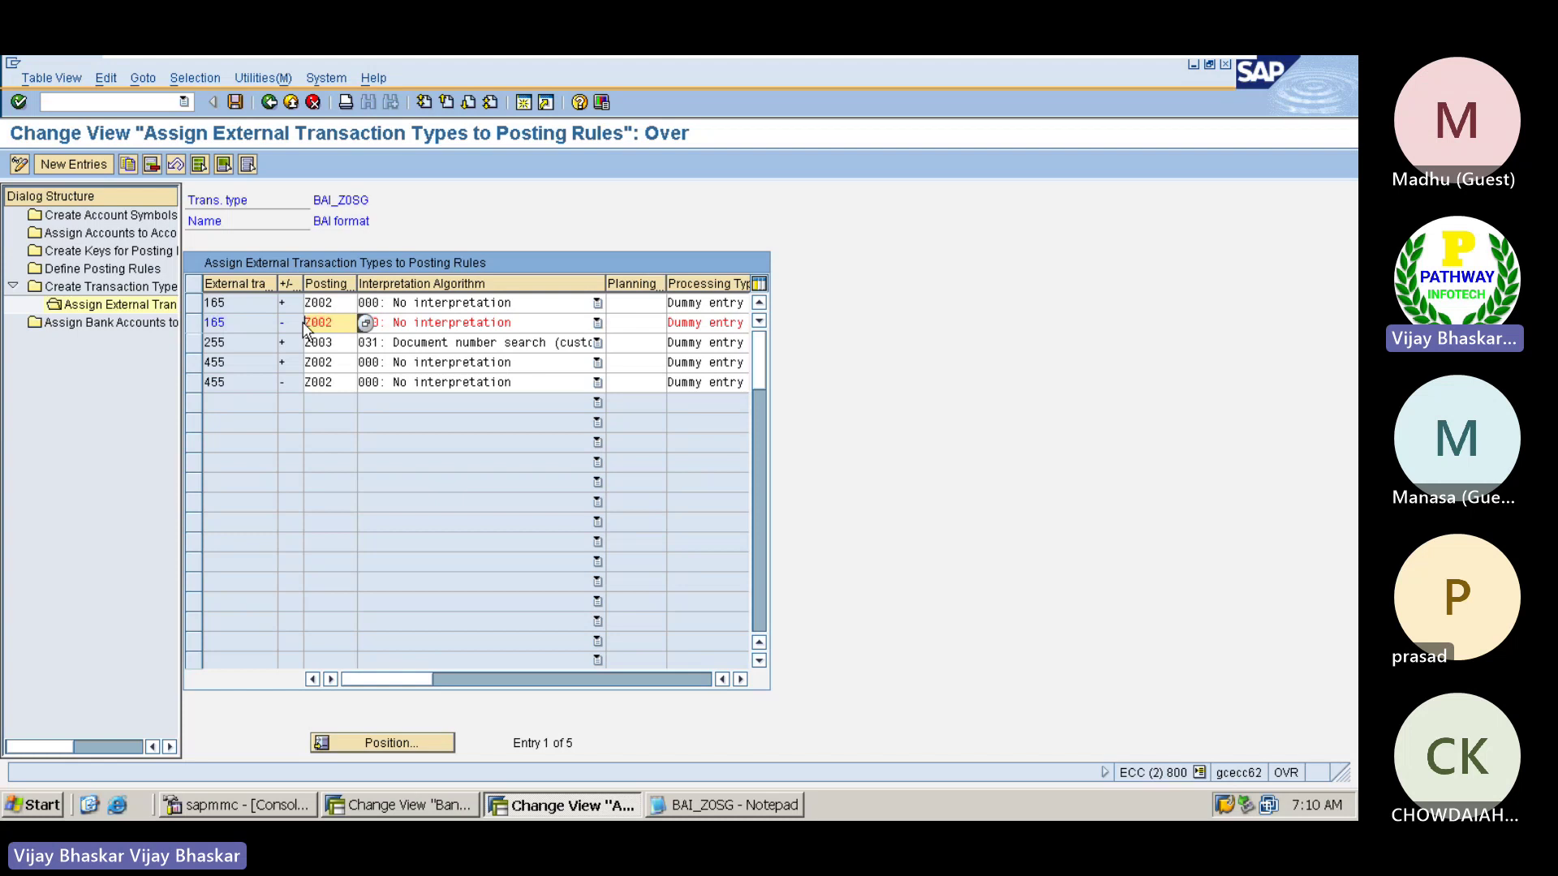
left_click(239, 323)
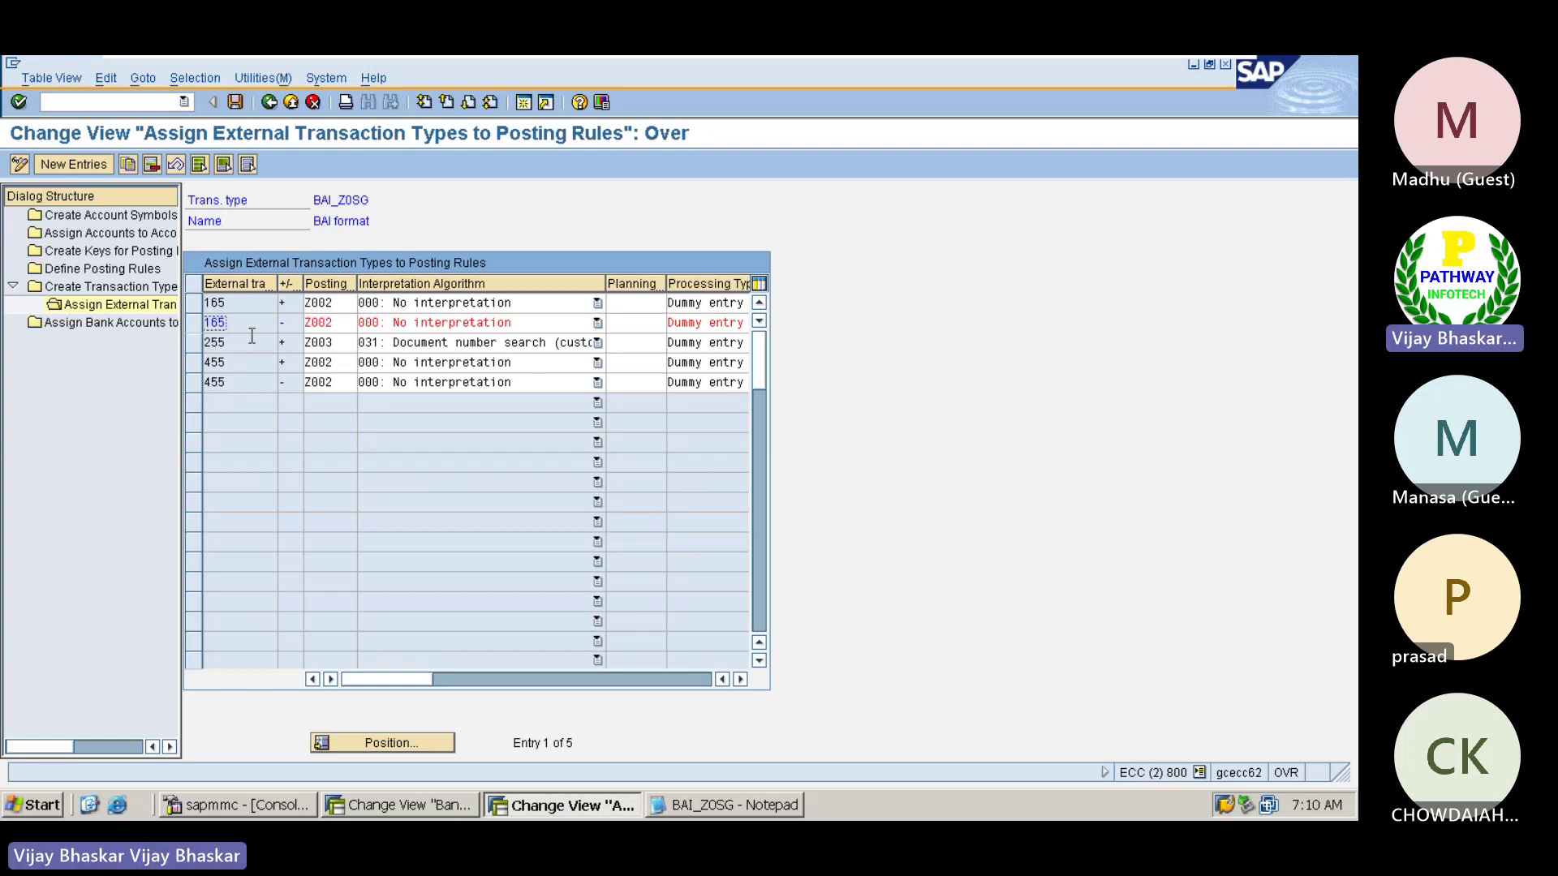
left_click_drag(243, 325, 209, 324)
left_click(207, 325)
- Fill in a new assignment entry with external transaction 165, sign - and posting rule A001
left_click(73, 165)
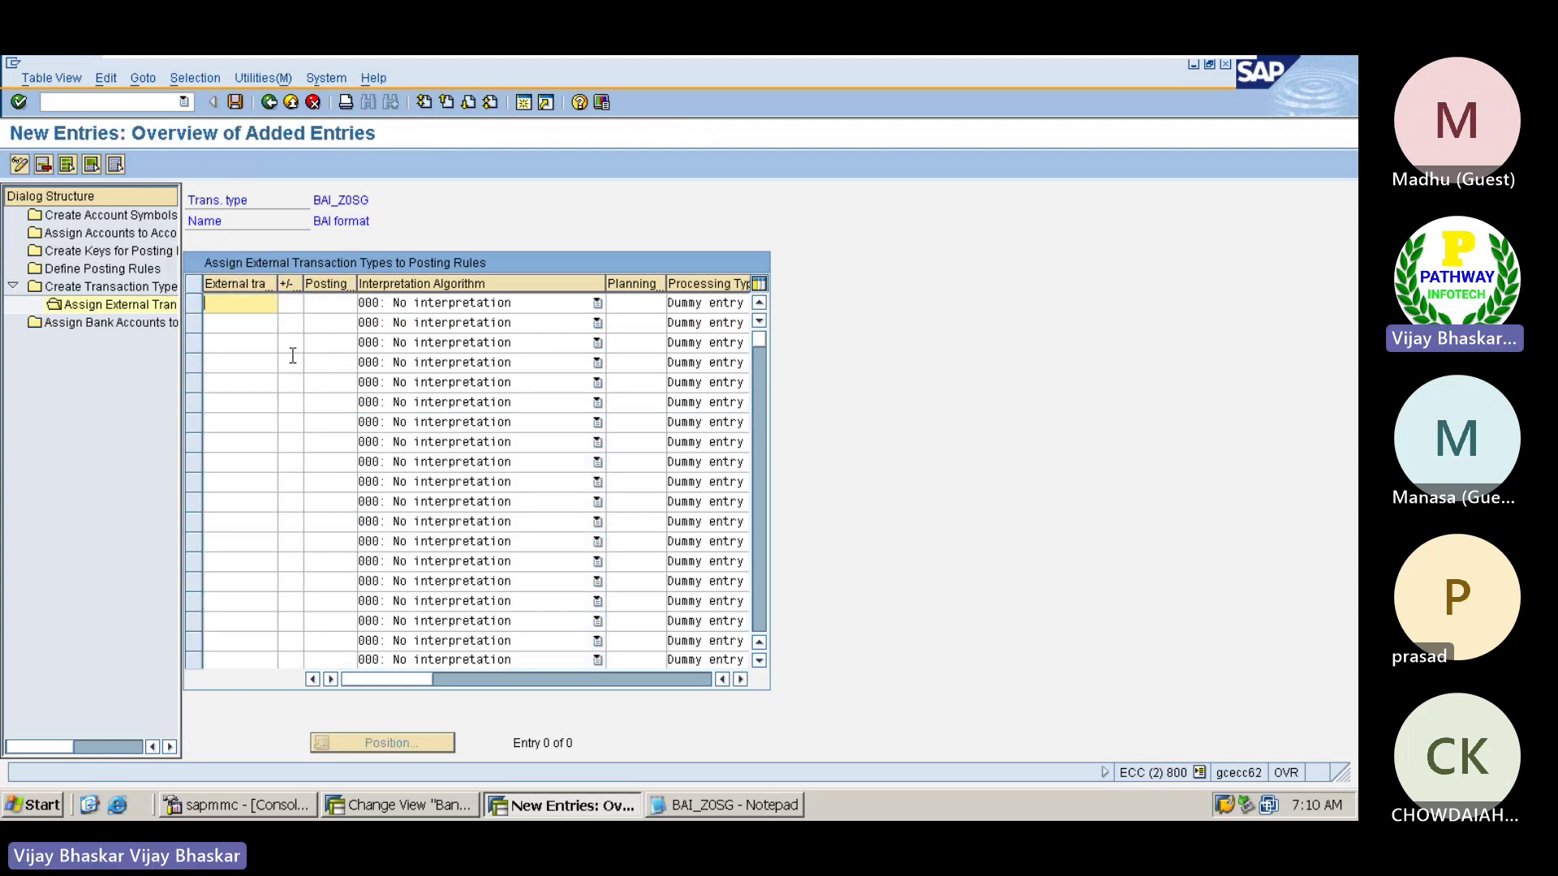
type("165")
key("Tab")
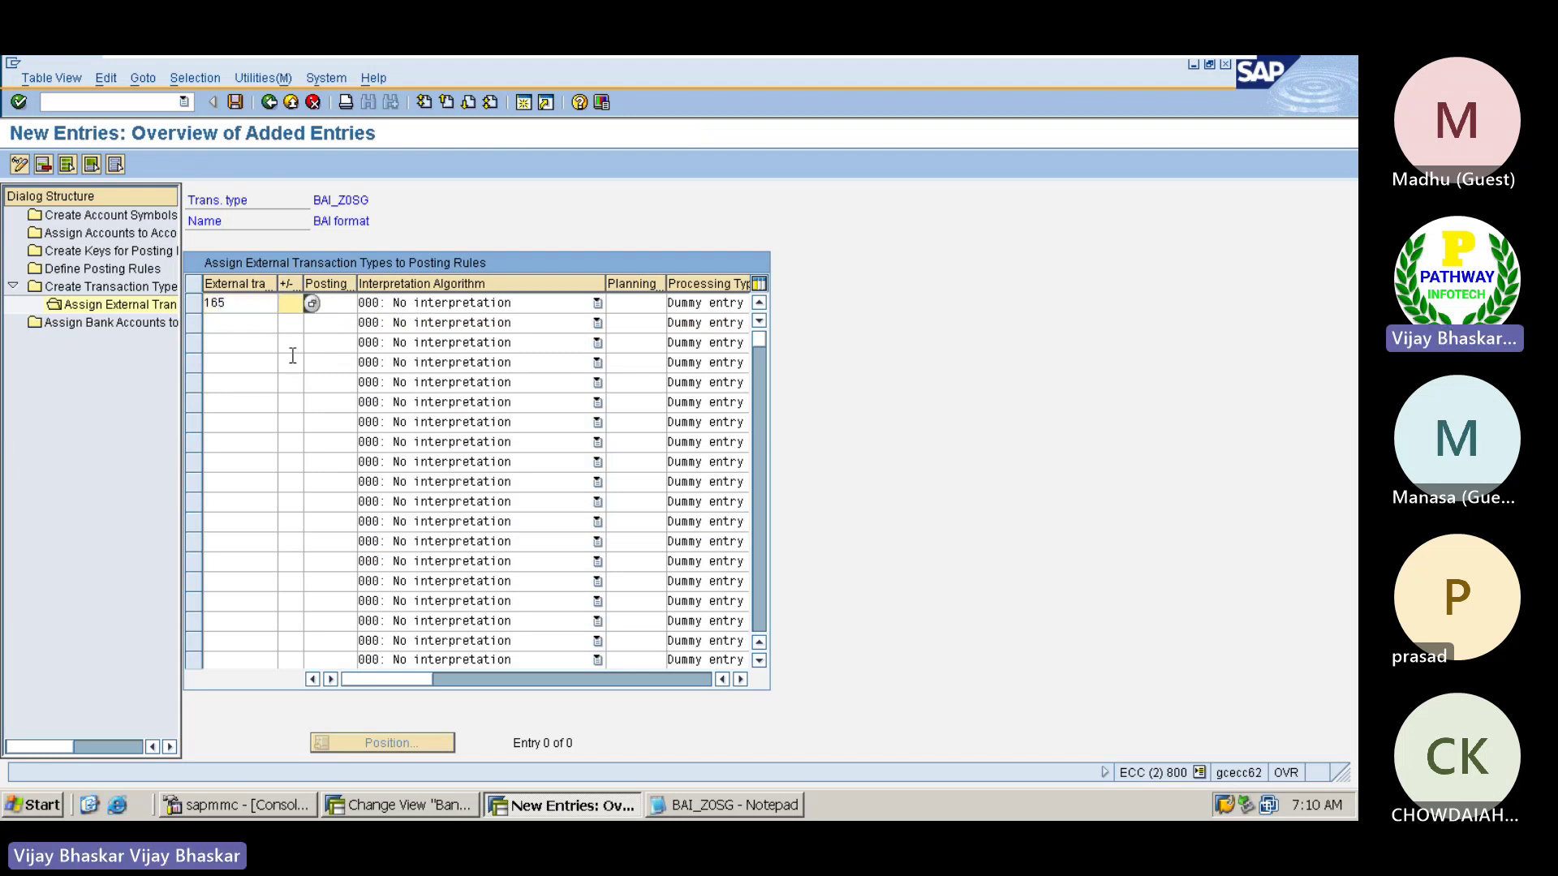
type("-")
key("Tab")
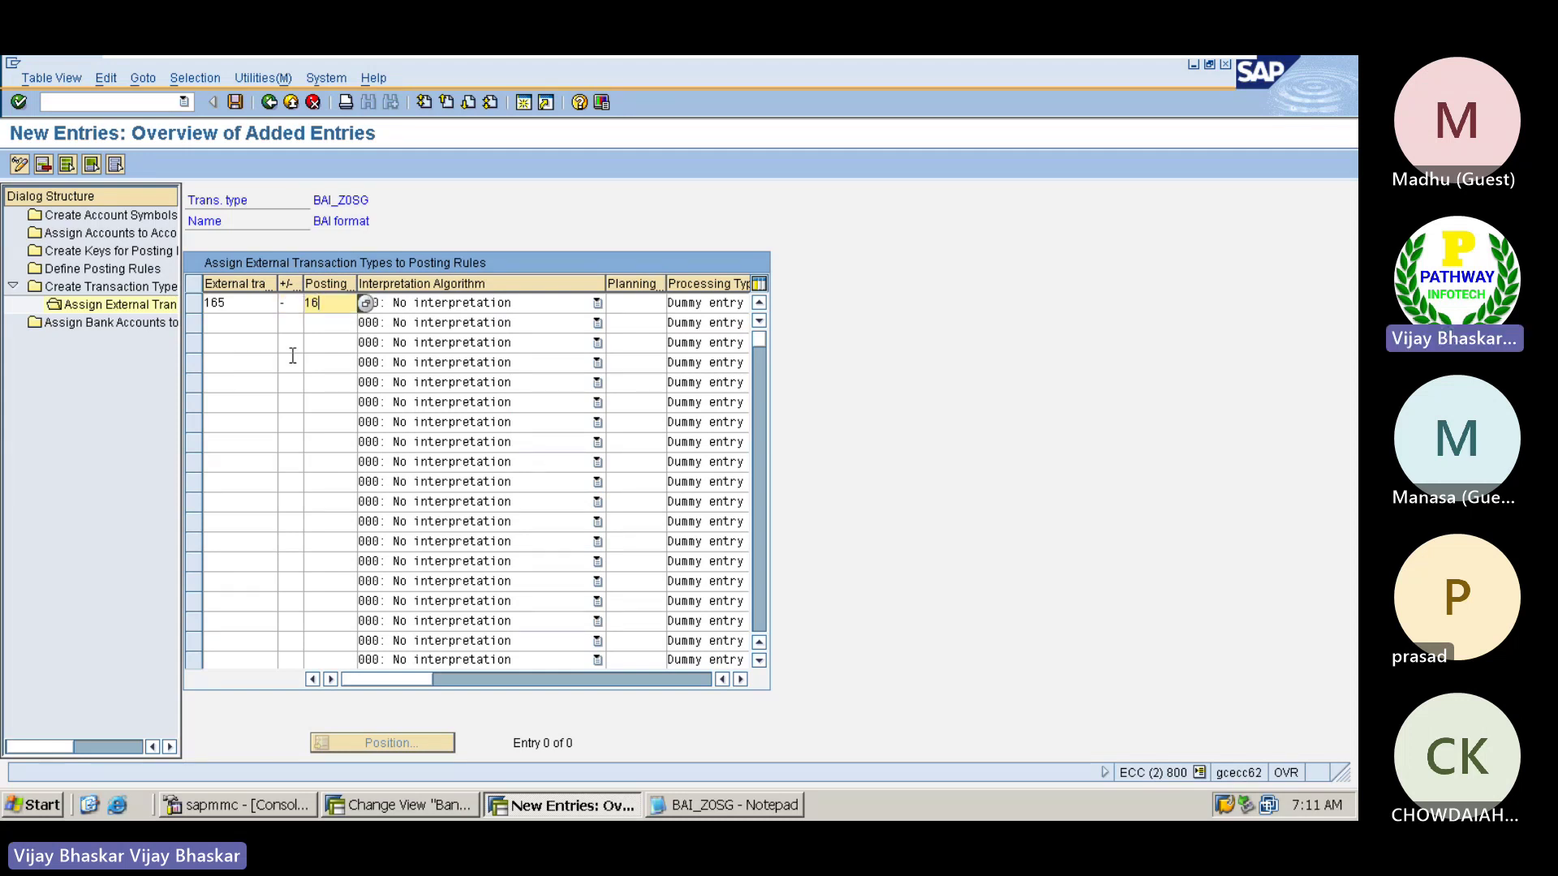
key("BackSpace")
key("BackSpace")
type("A001")
mouse_move(1122, 57)
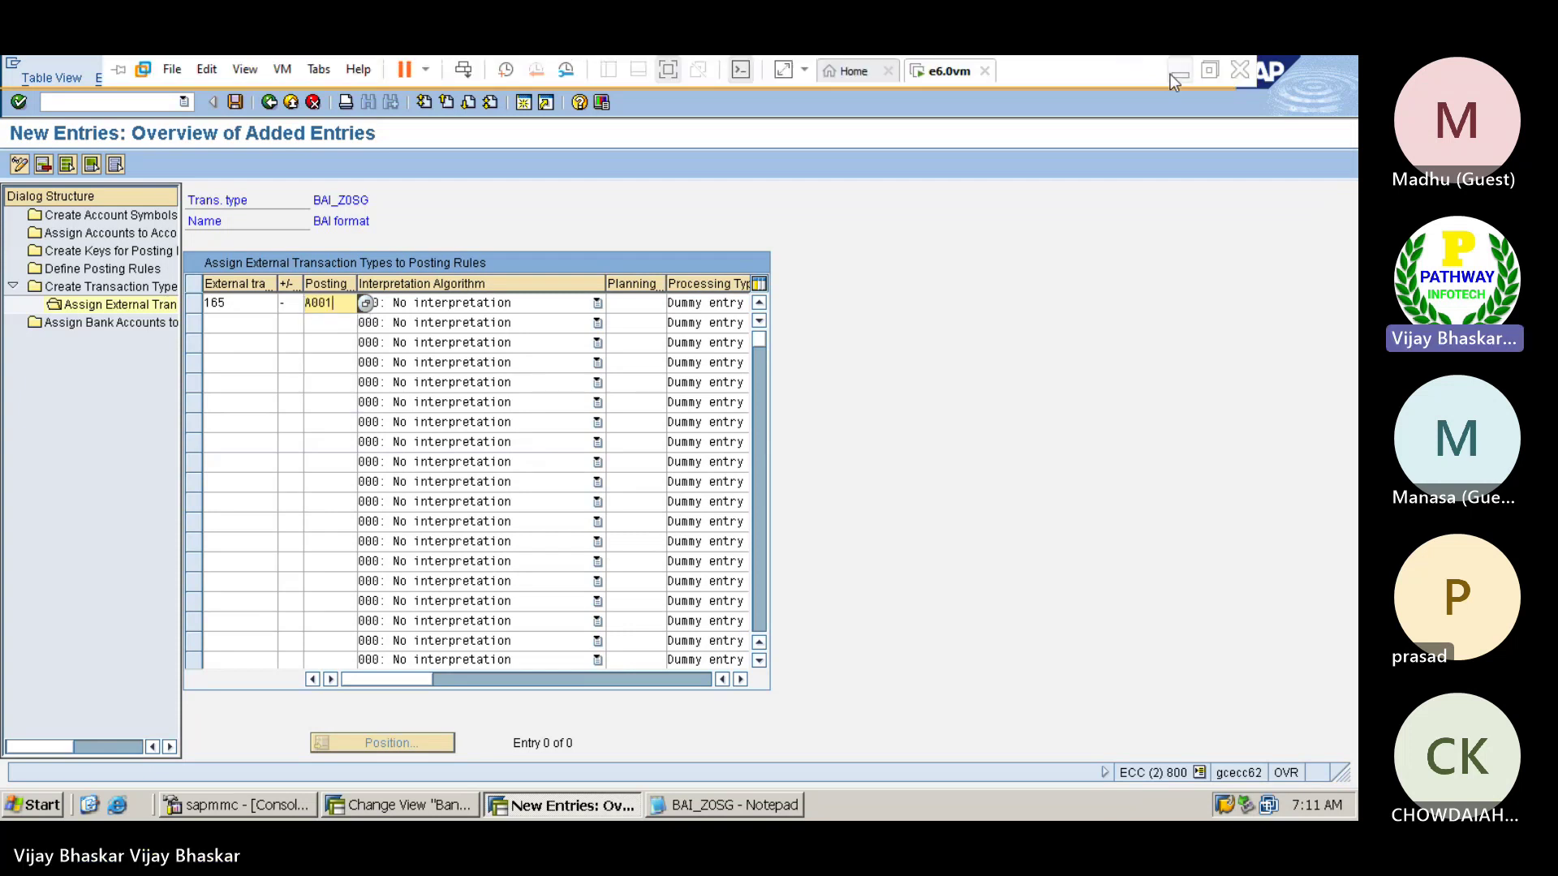
- Switch to the Excel notes to check the second bank's GL accounts and the posting rule line, and return to the SAP session
left_click(1170, 75)
left_click(1108, 467)
left_click(1105, 493)
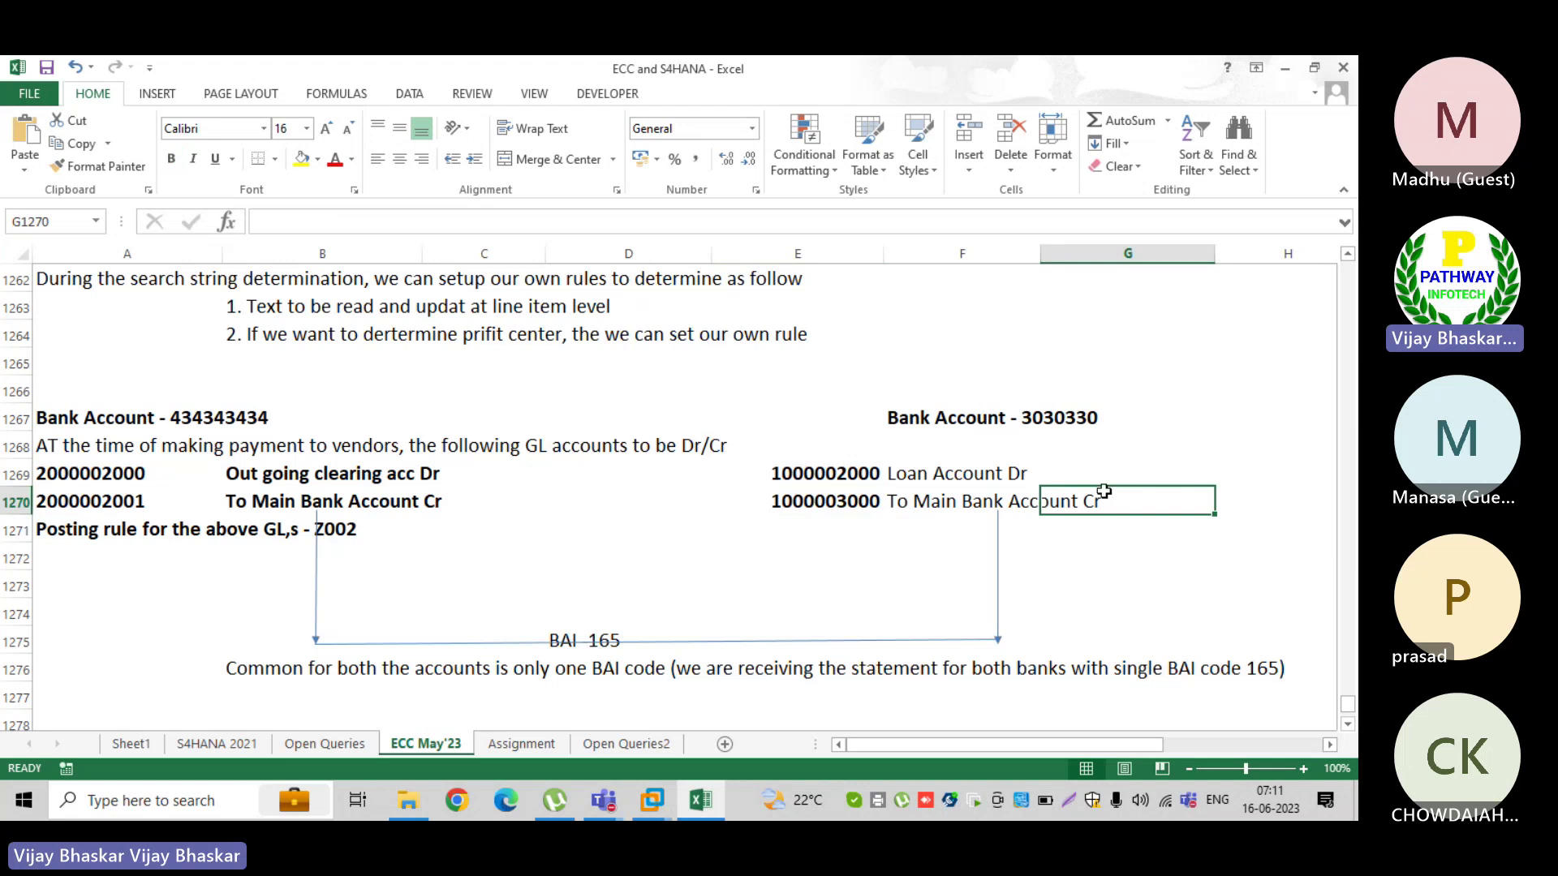
left_click(851, 501)
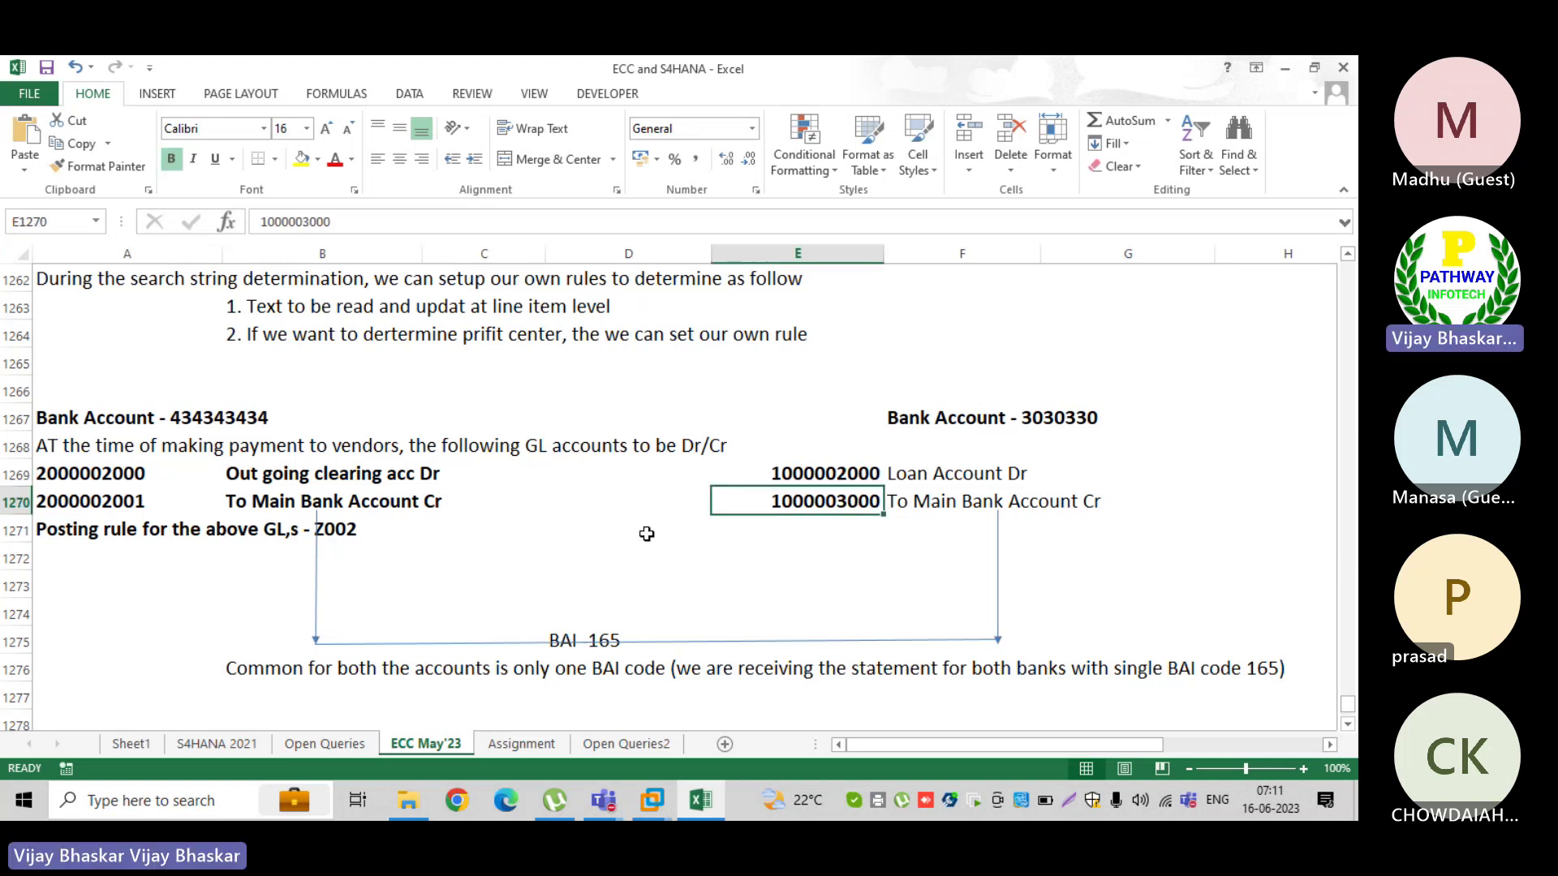
left_click(335, 531)
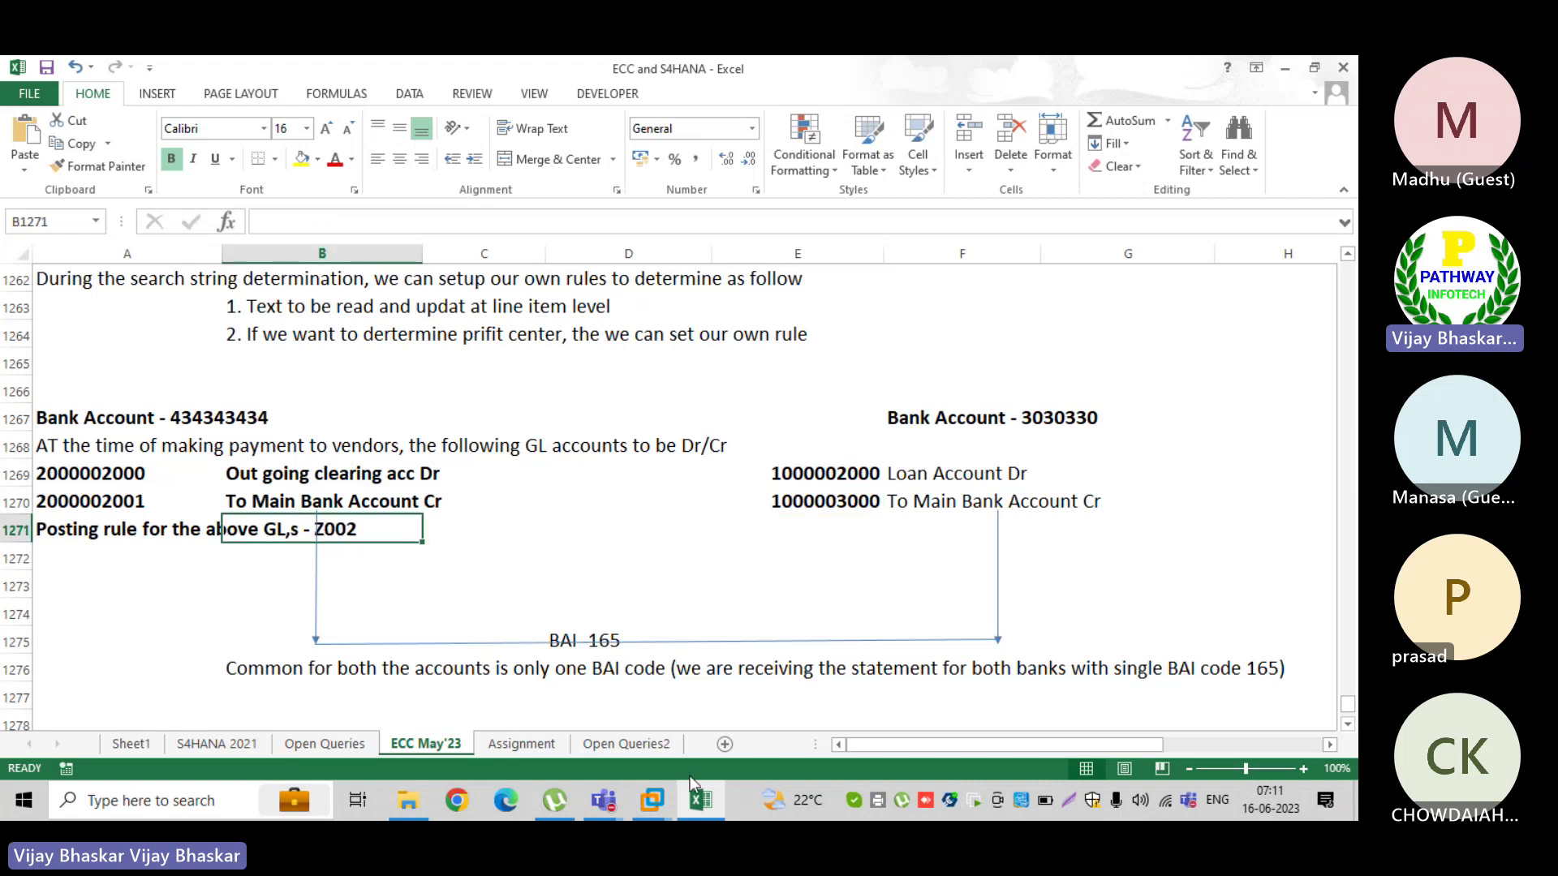
left_click(659, 795)
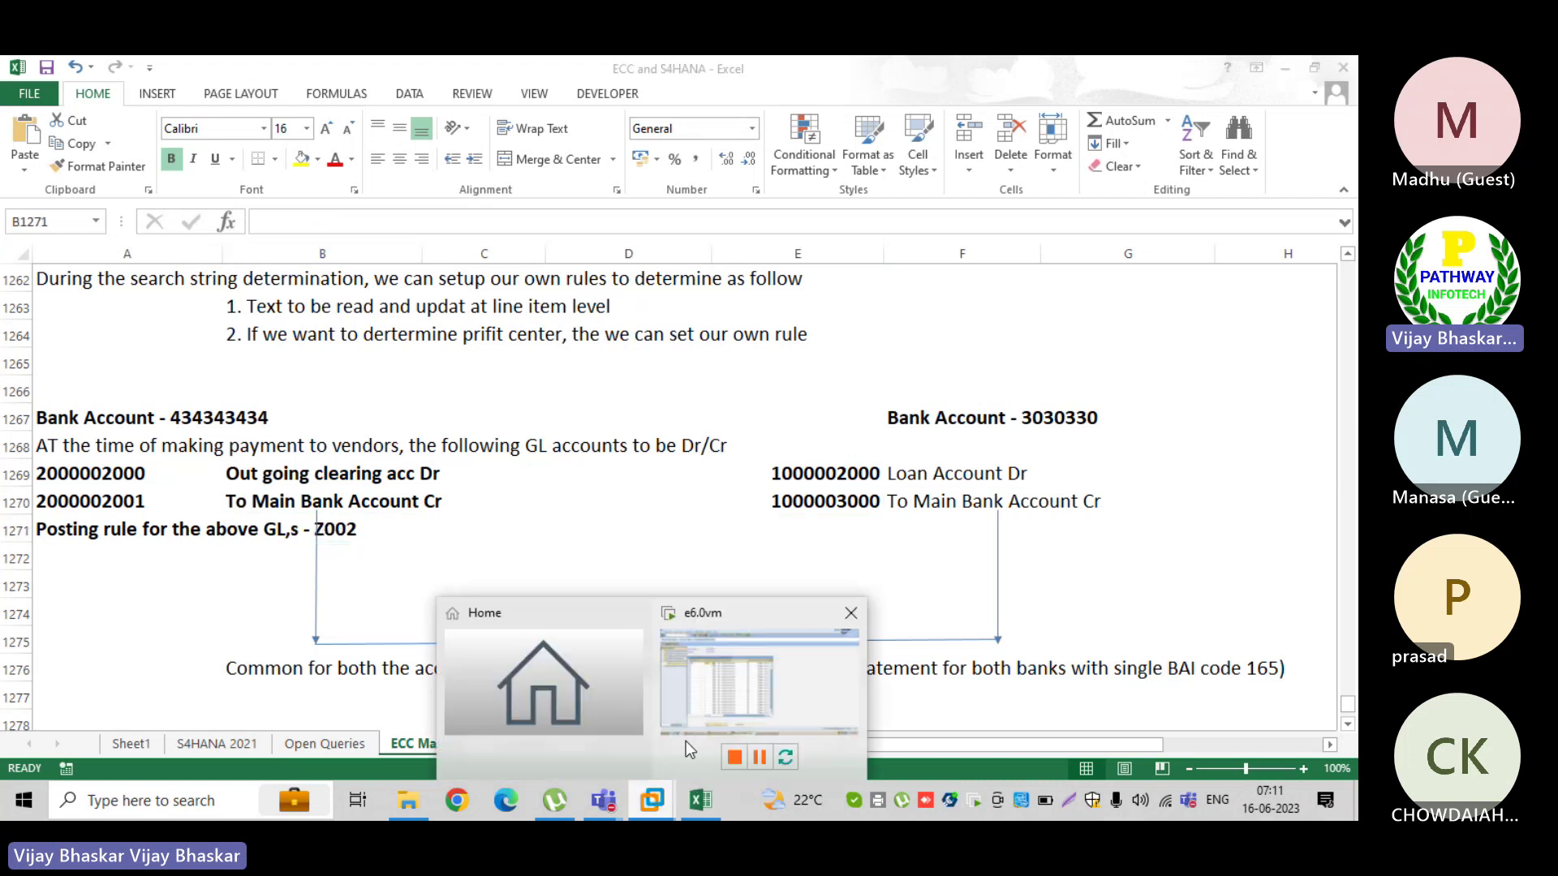
left_click(762, 665)
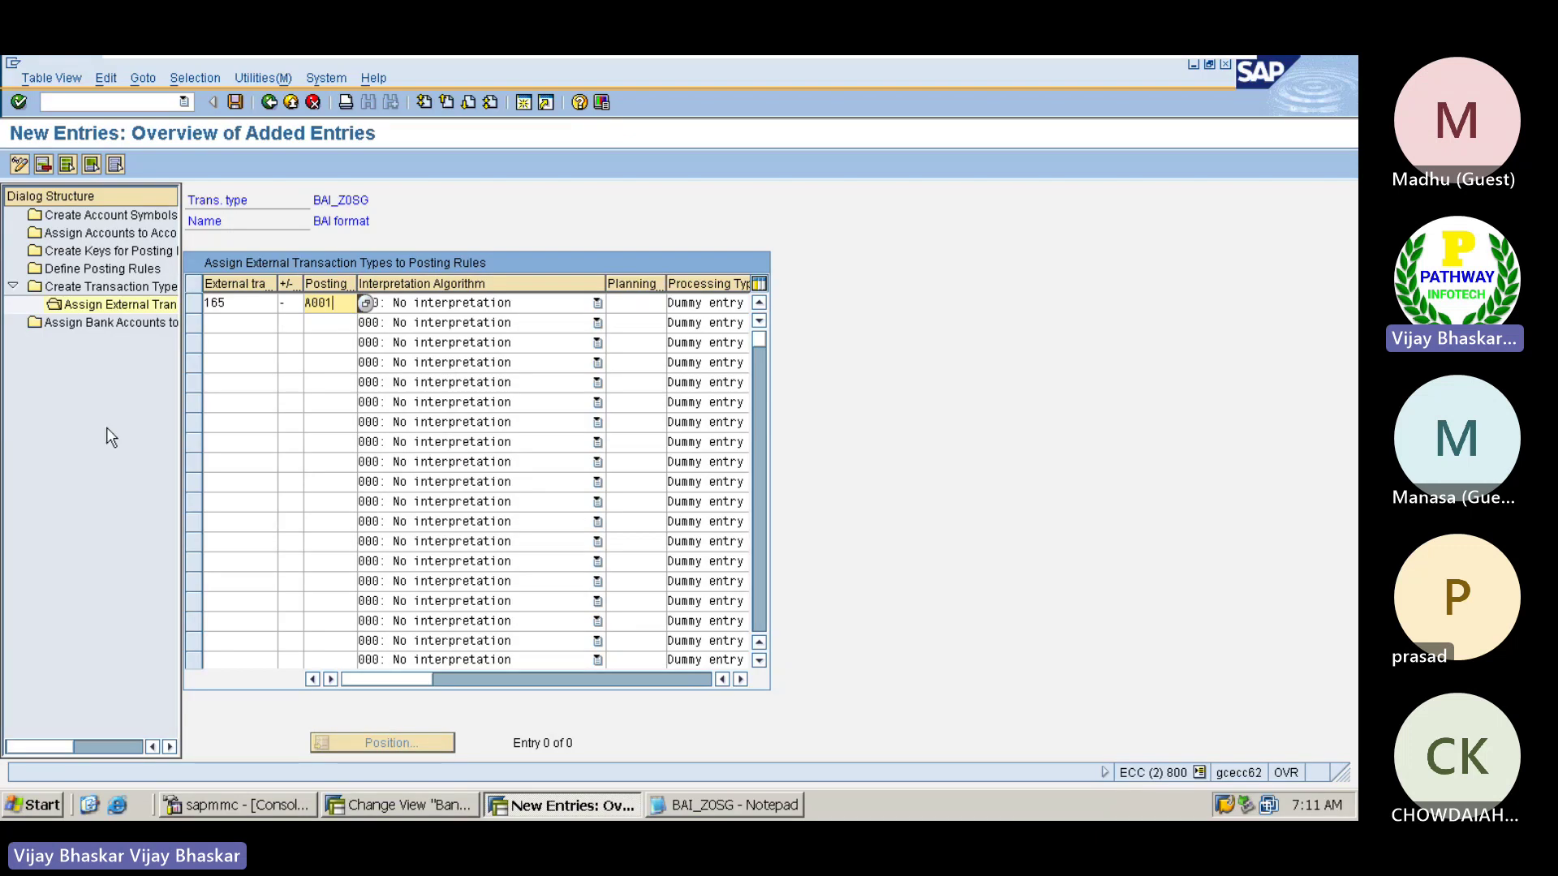
- Try to assign posting rule AV02 to external transaction 165 with the minus sign, picking it from the list of posting rules
key("Return")
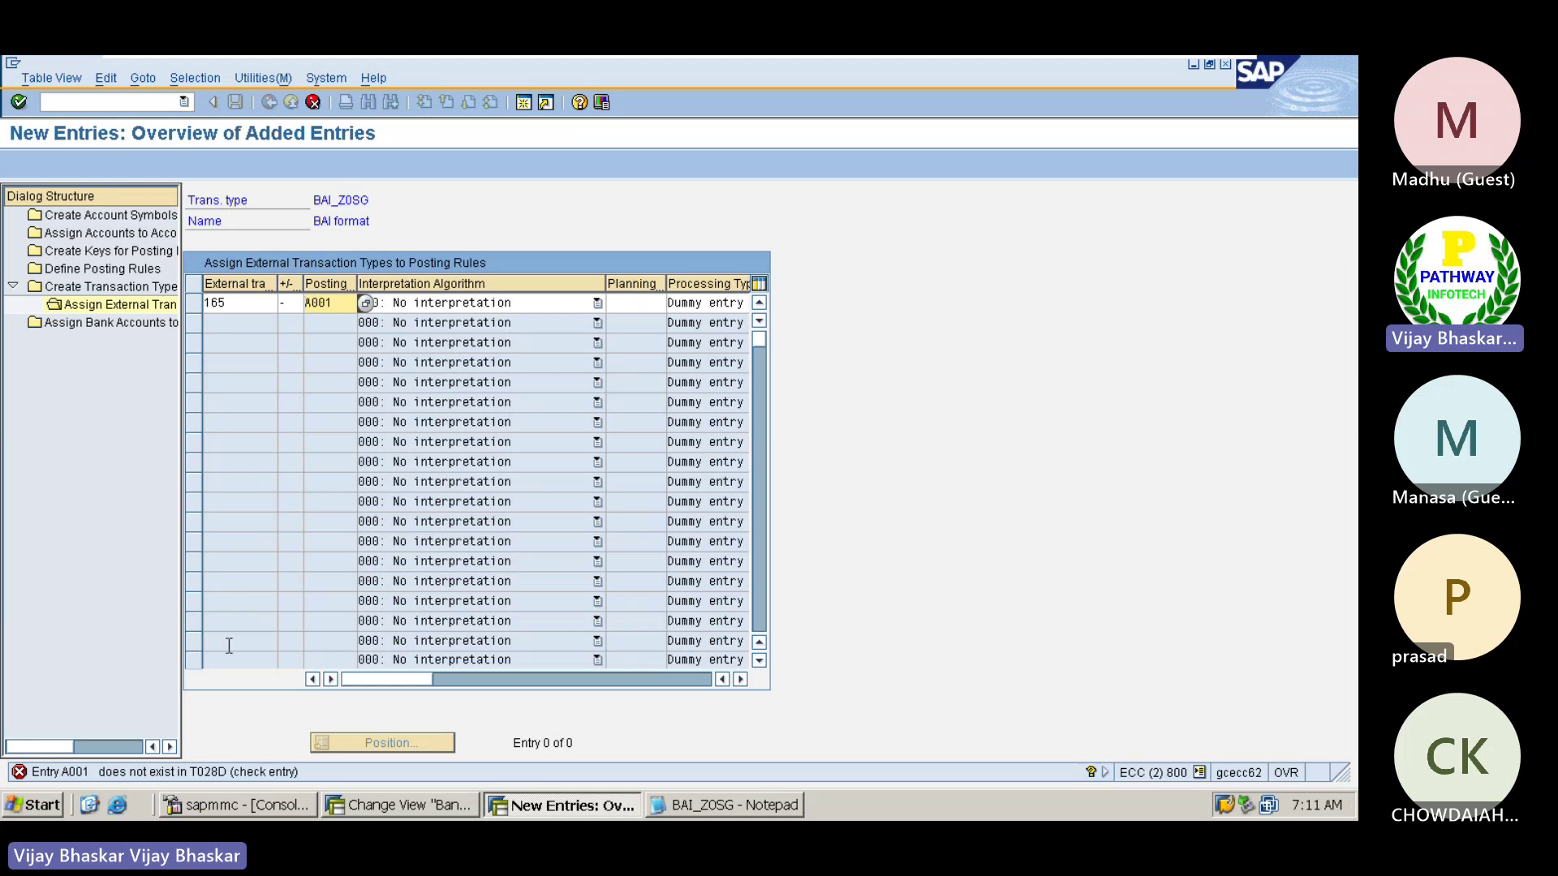
left_click(365, 303)
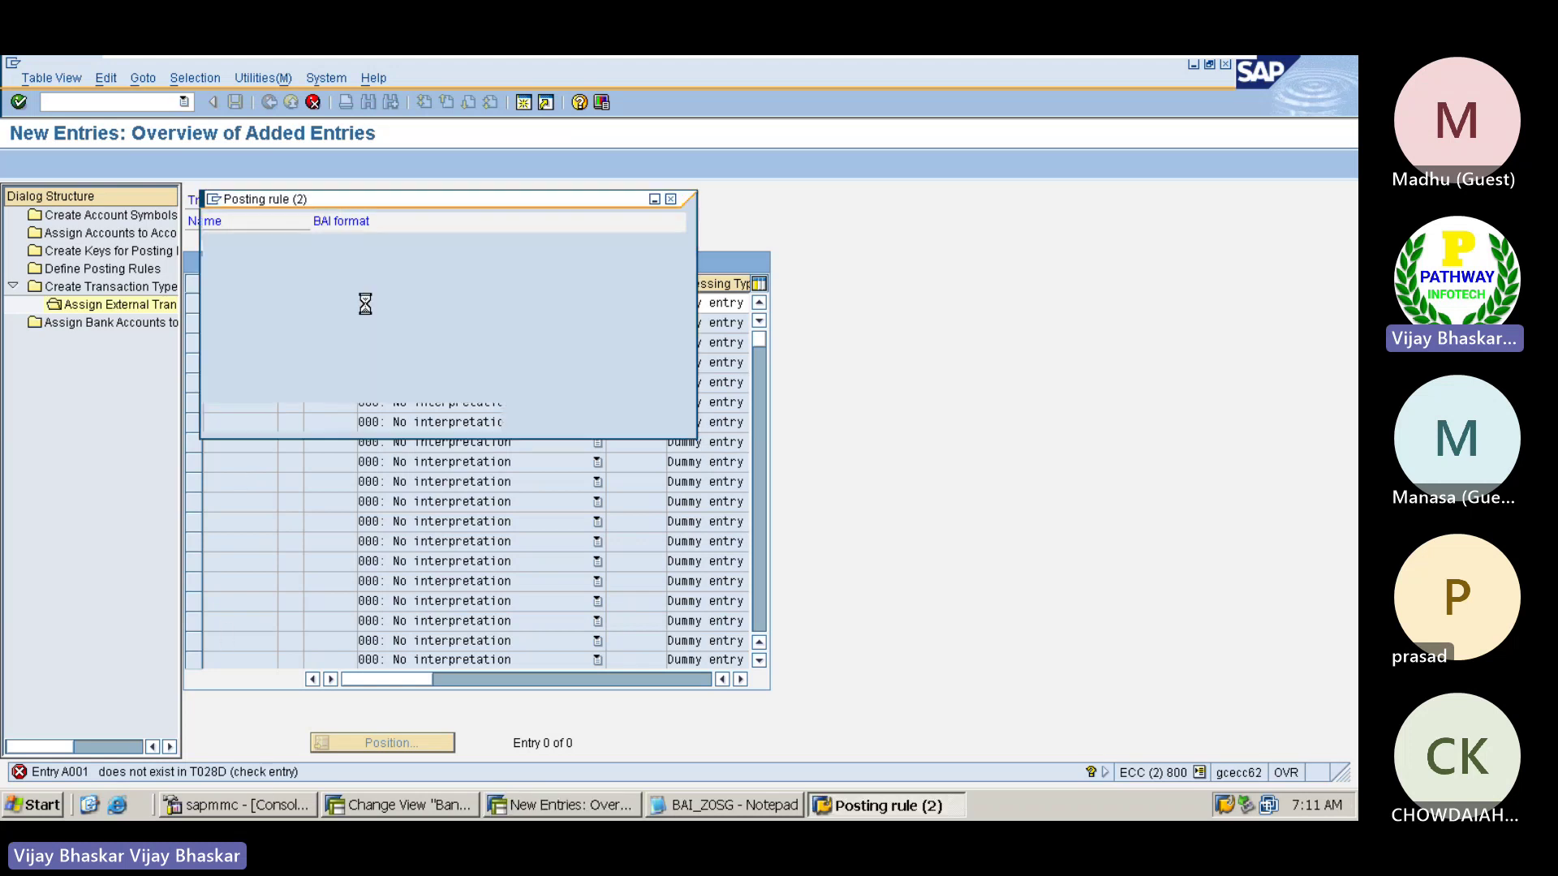
scroll(294, 539, "down", 10)
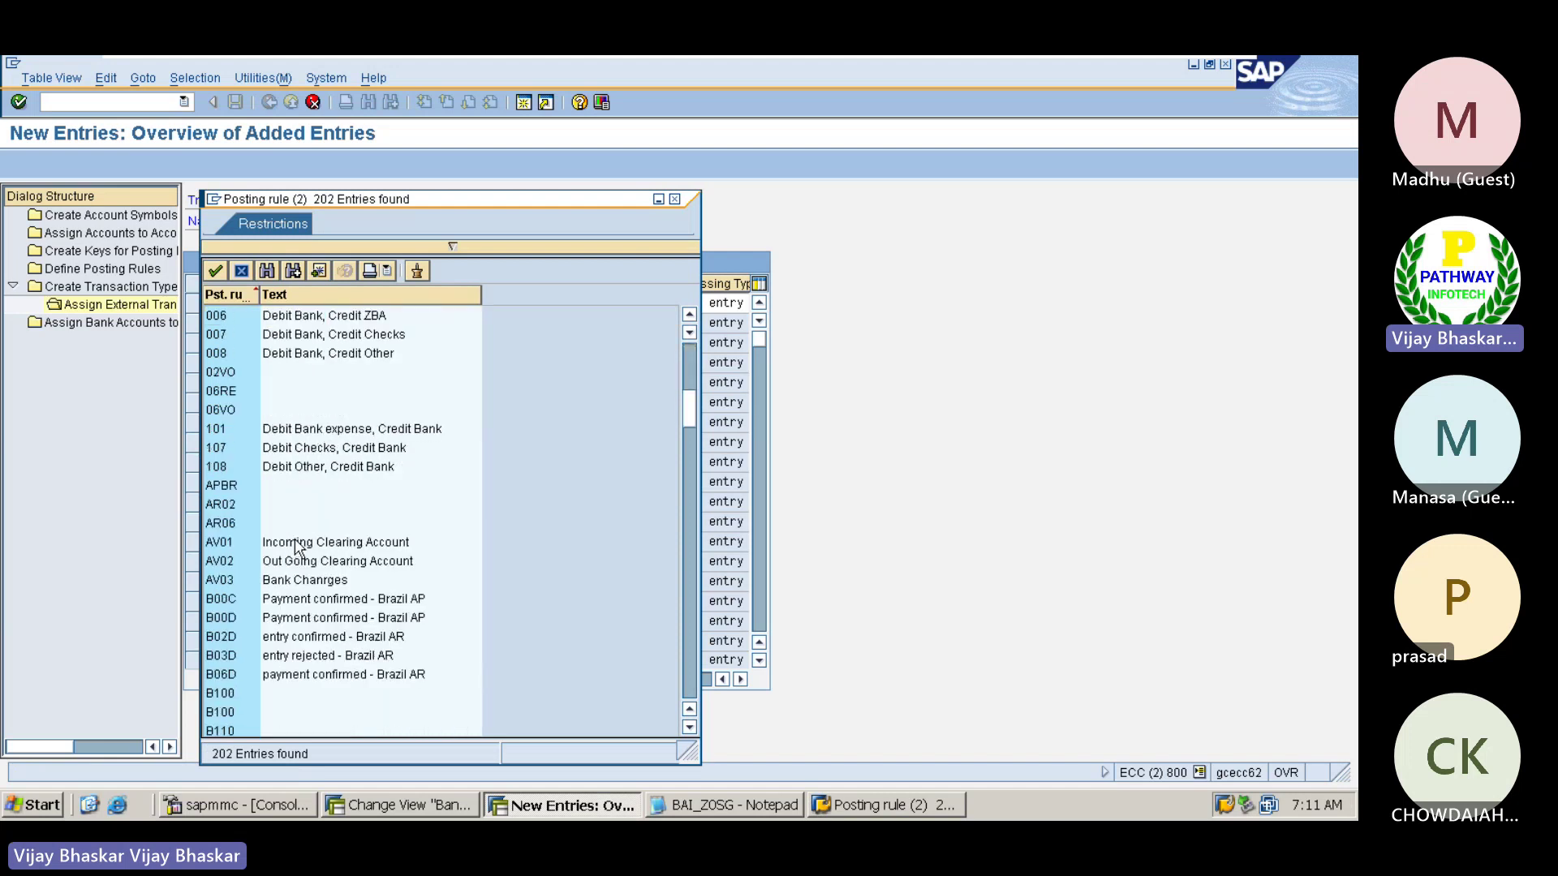
scroll(295, 545, "down", 10)
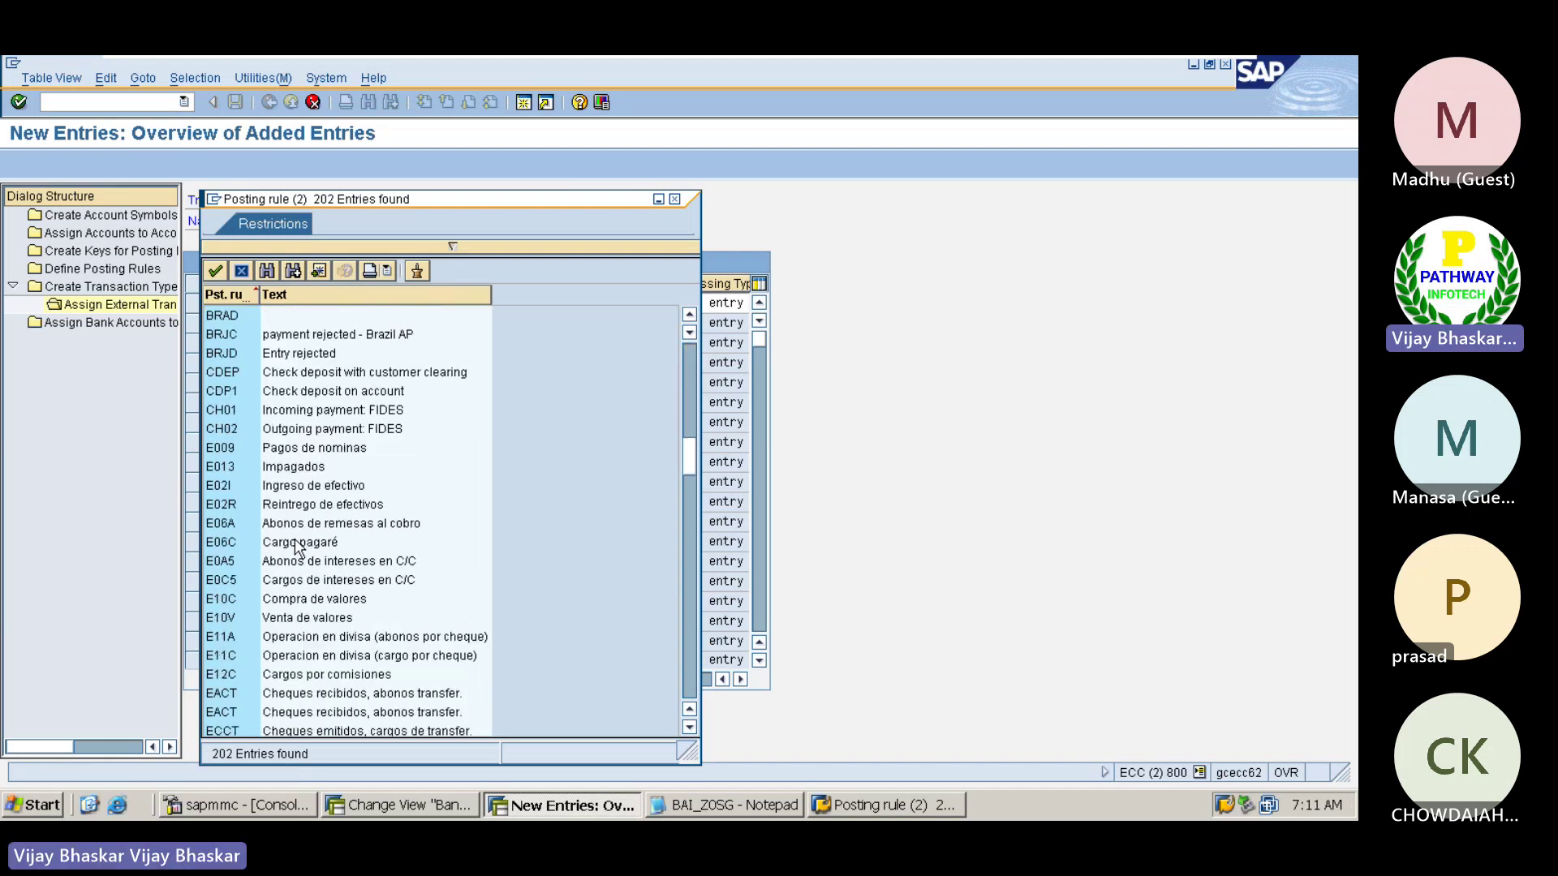
scroll(297, 548, "down", 3)
scroll(294, 539, "up", 7)
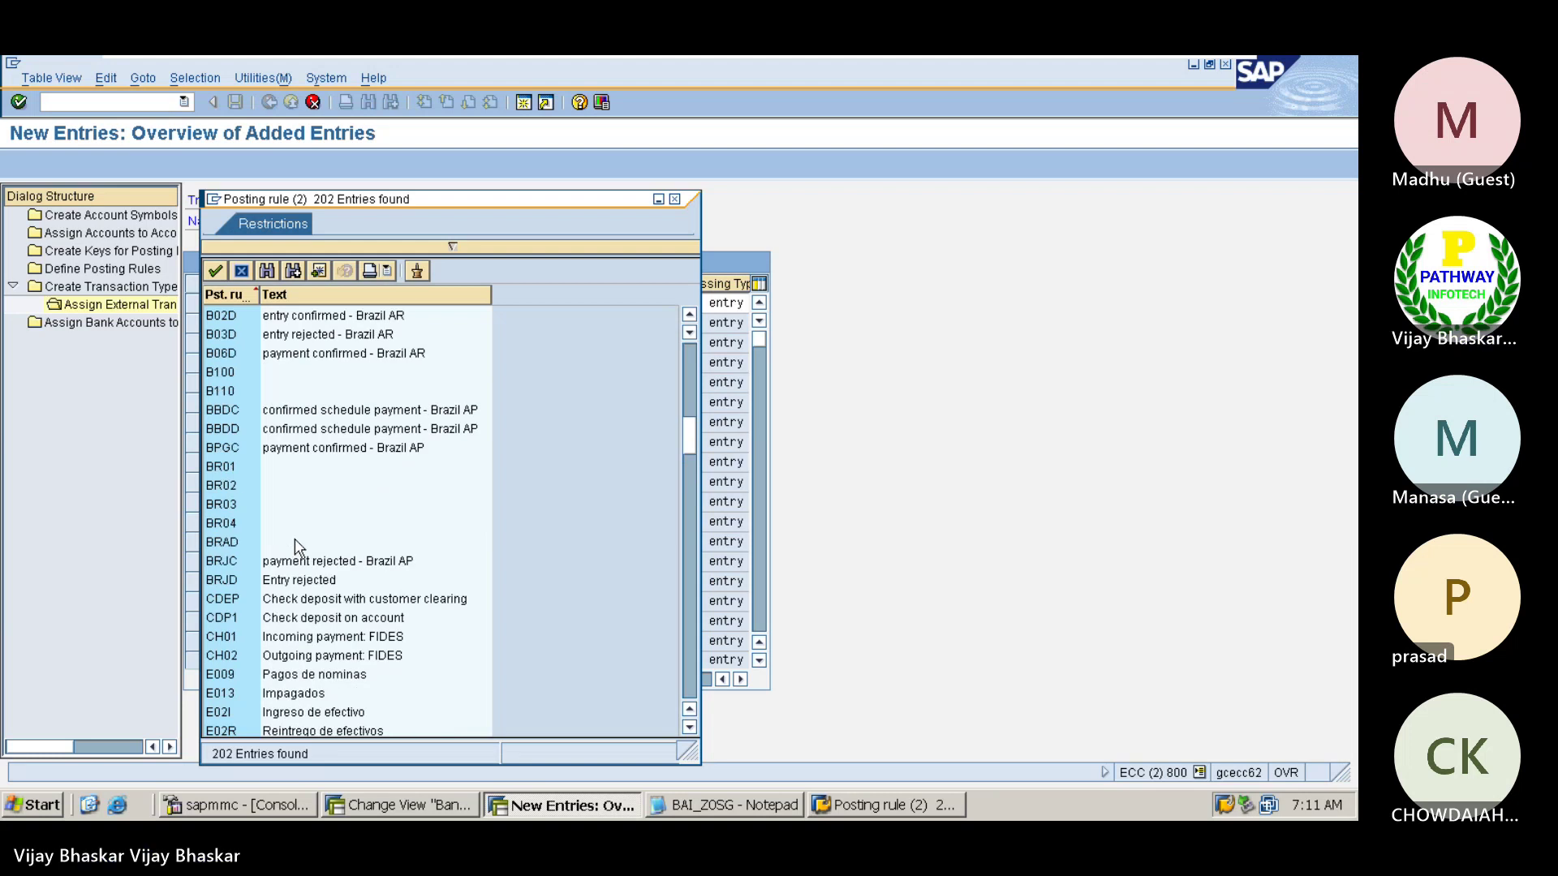
scroll(294, 539, "up", 5)
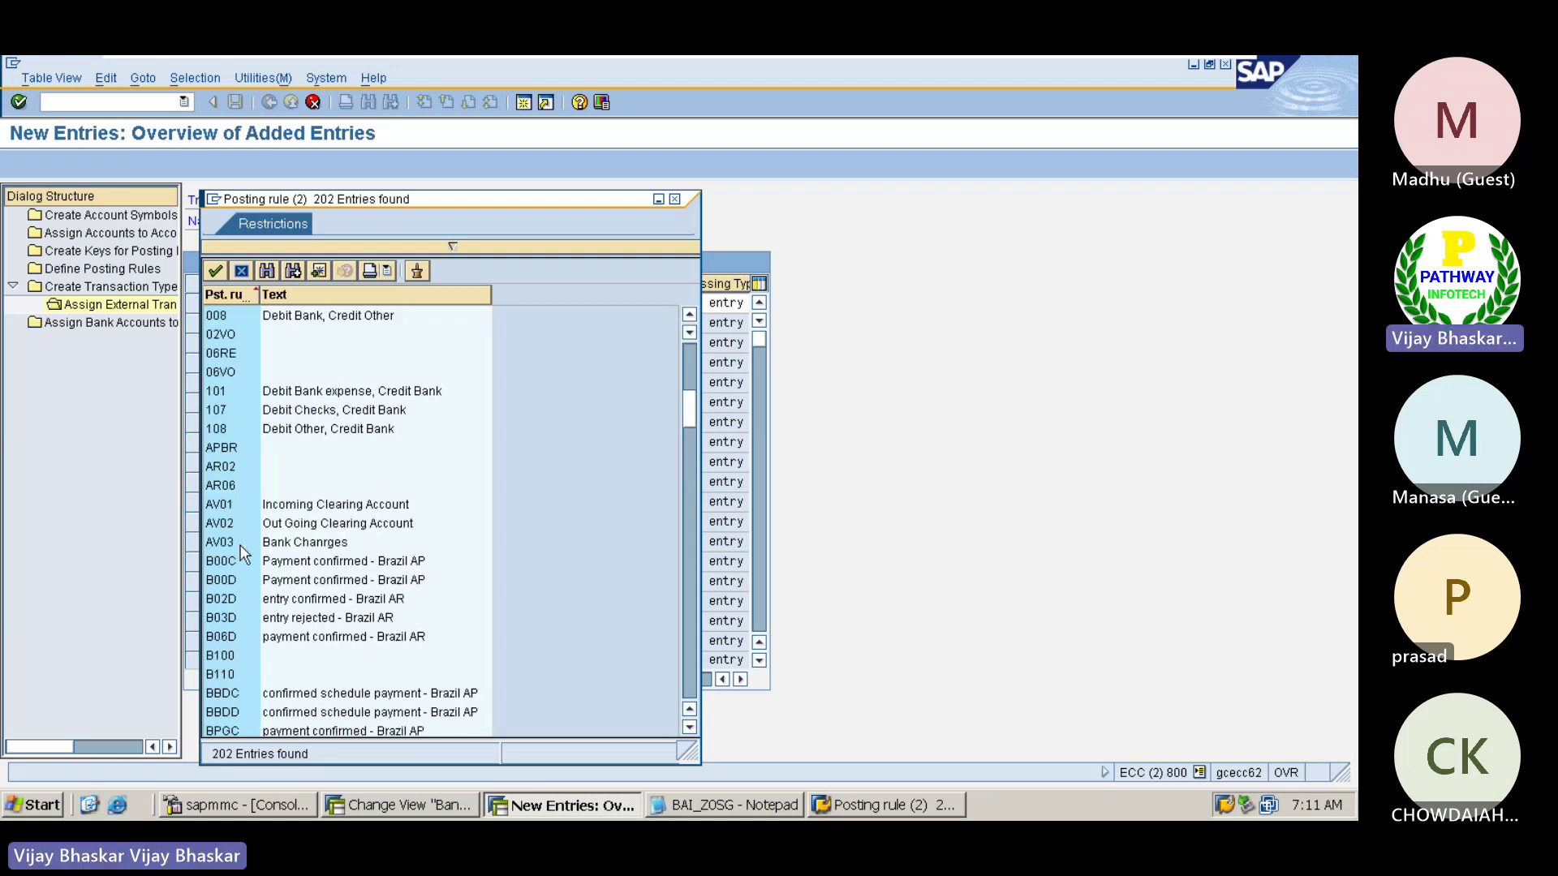
scroll(241, 581, "down", 7)
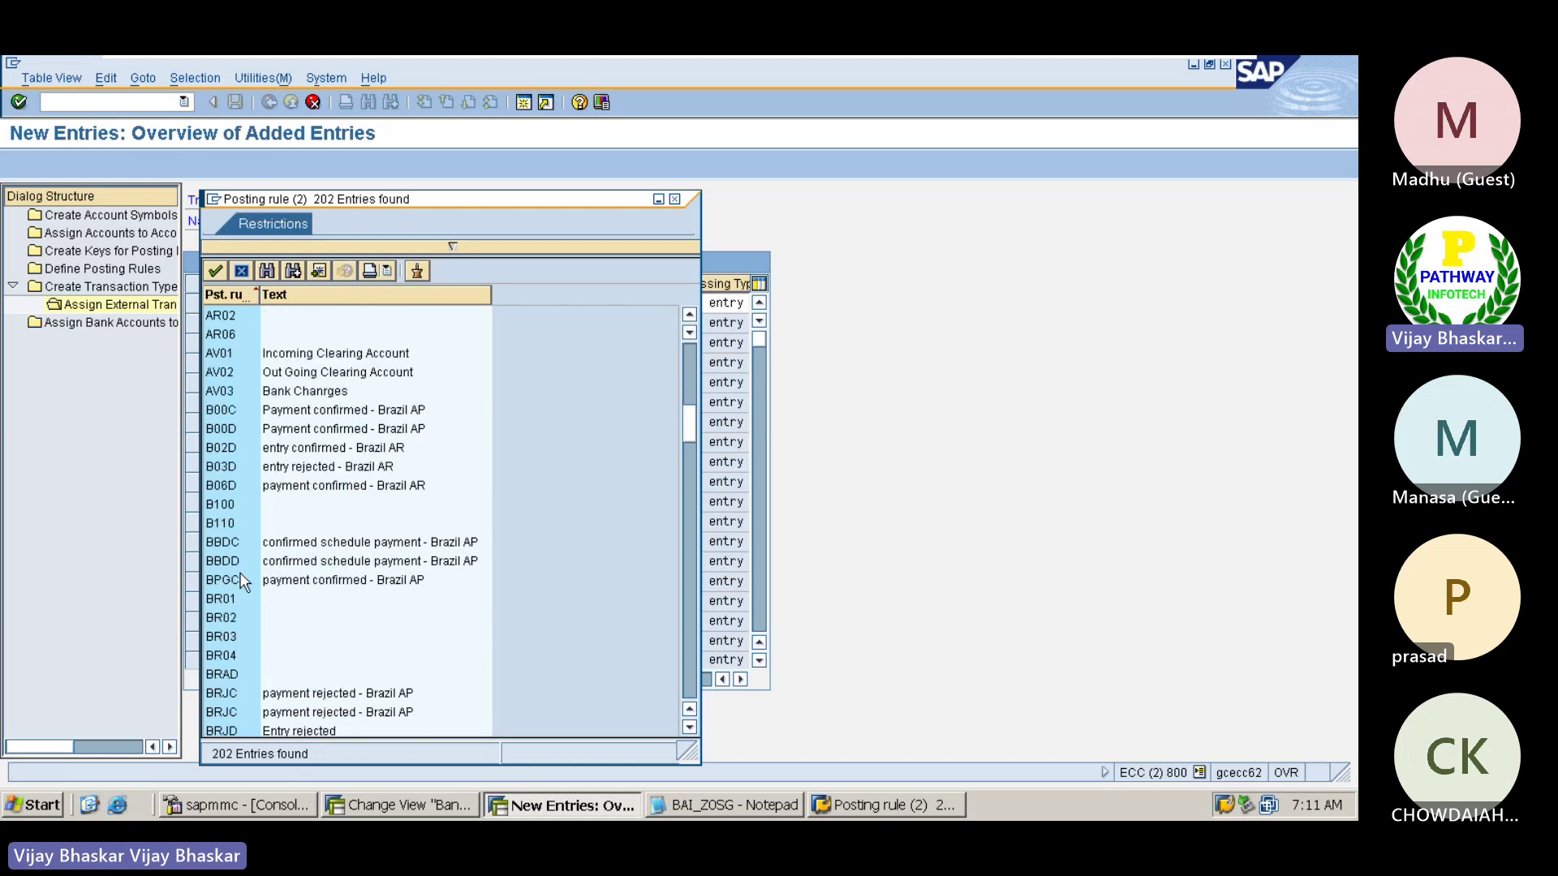
scroll(241, 580, "down", 20)
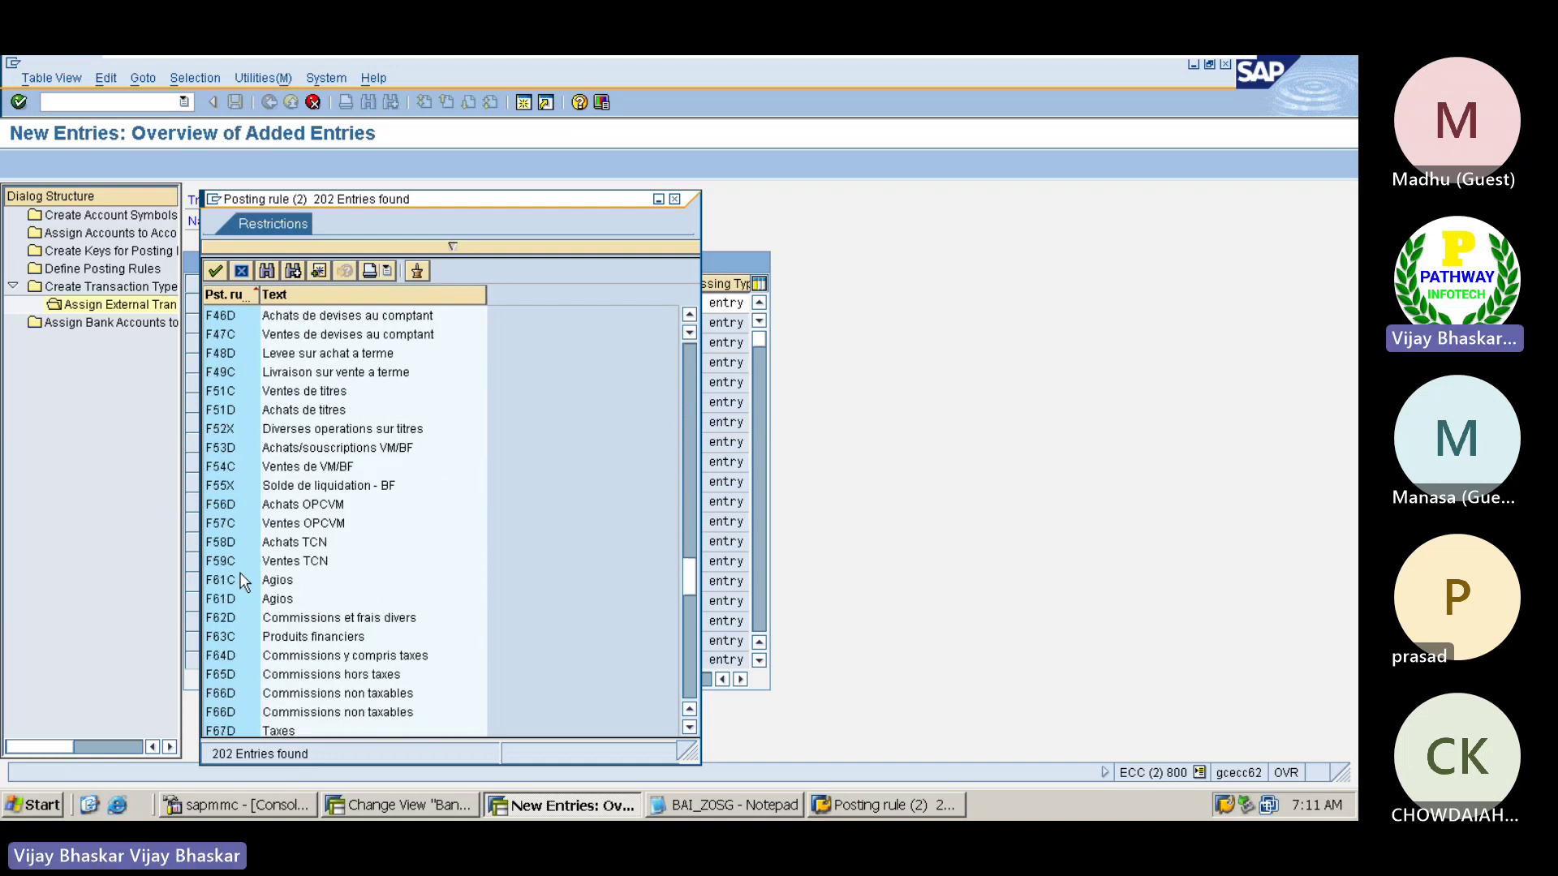
scroll(242, 581, "down", 8)
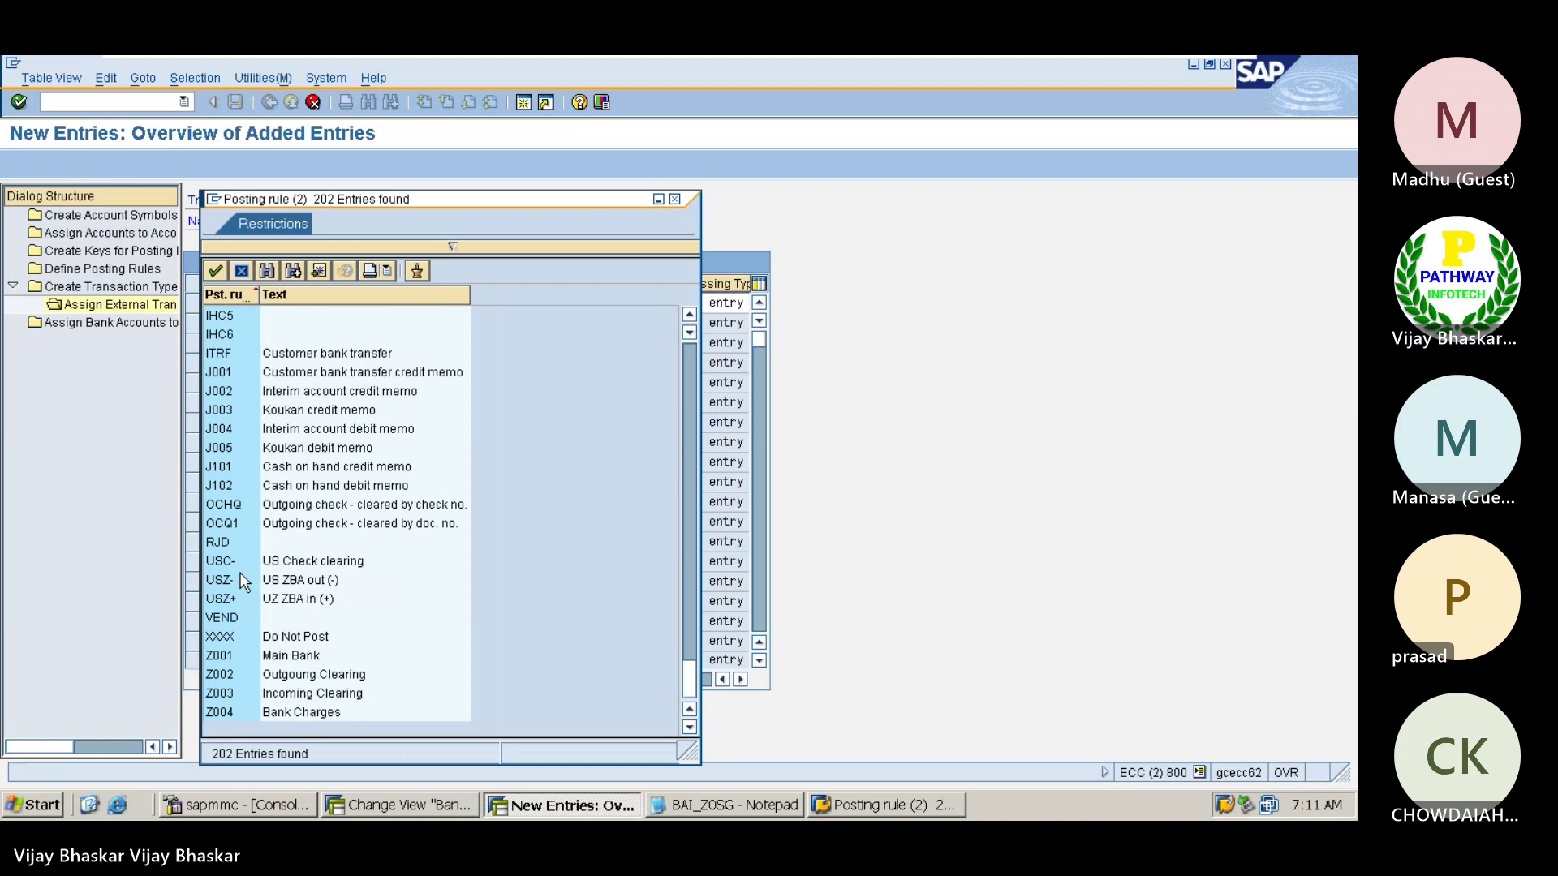
scroll(244, 580, "up", 15)
scroll(243, 580, "up", 15)
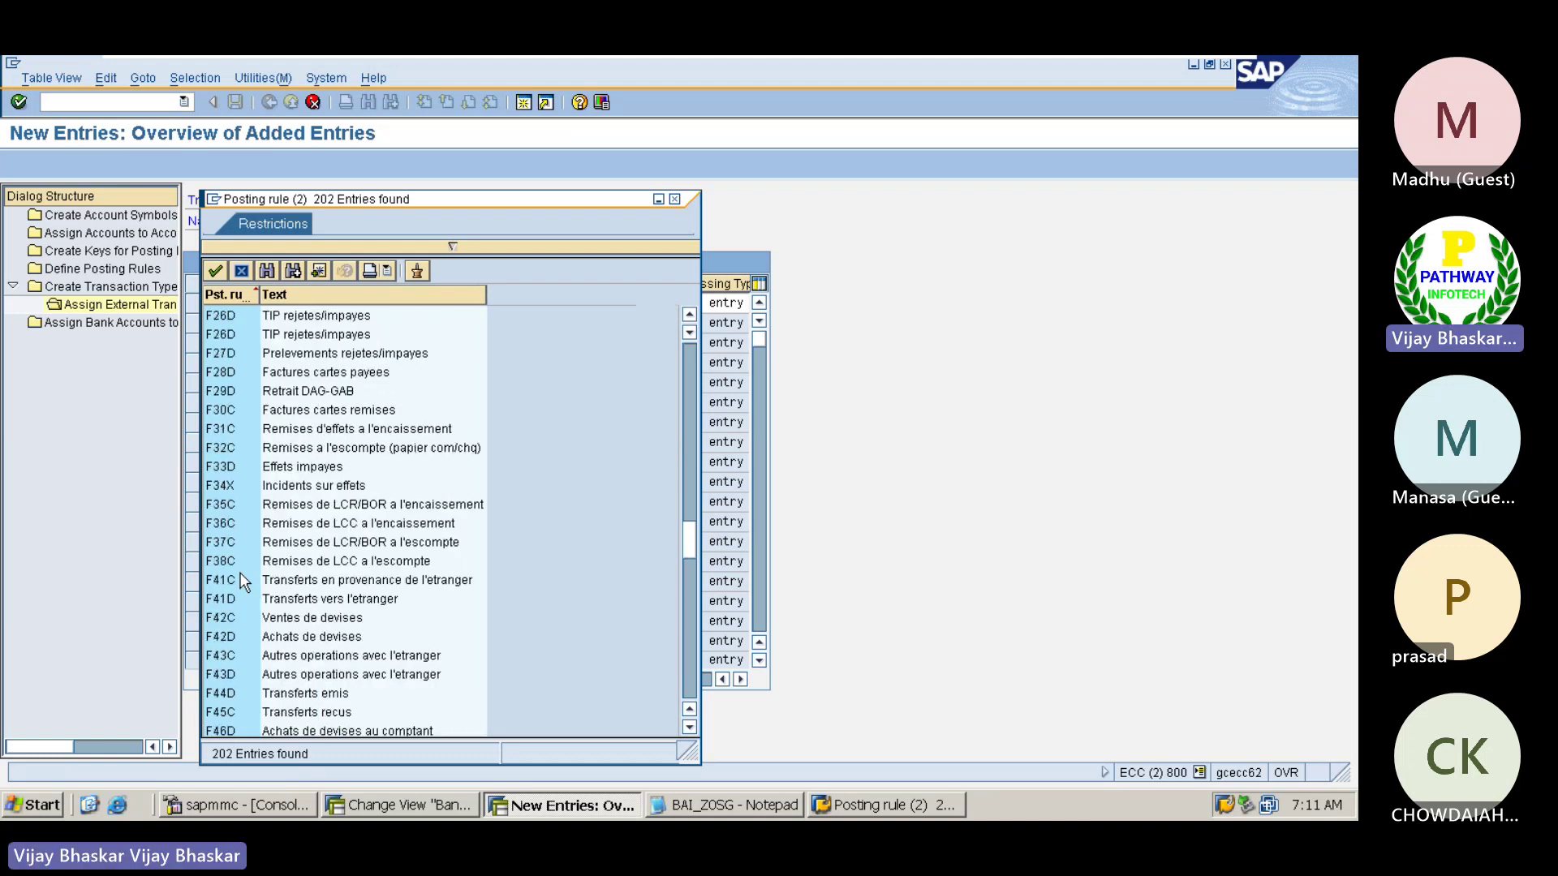
scroll(243, 580, "up", 12)
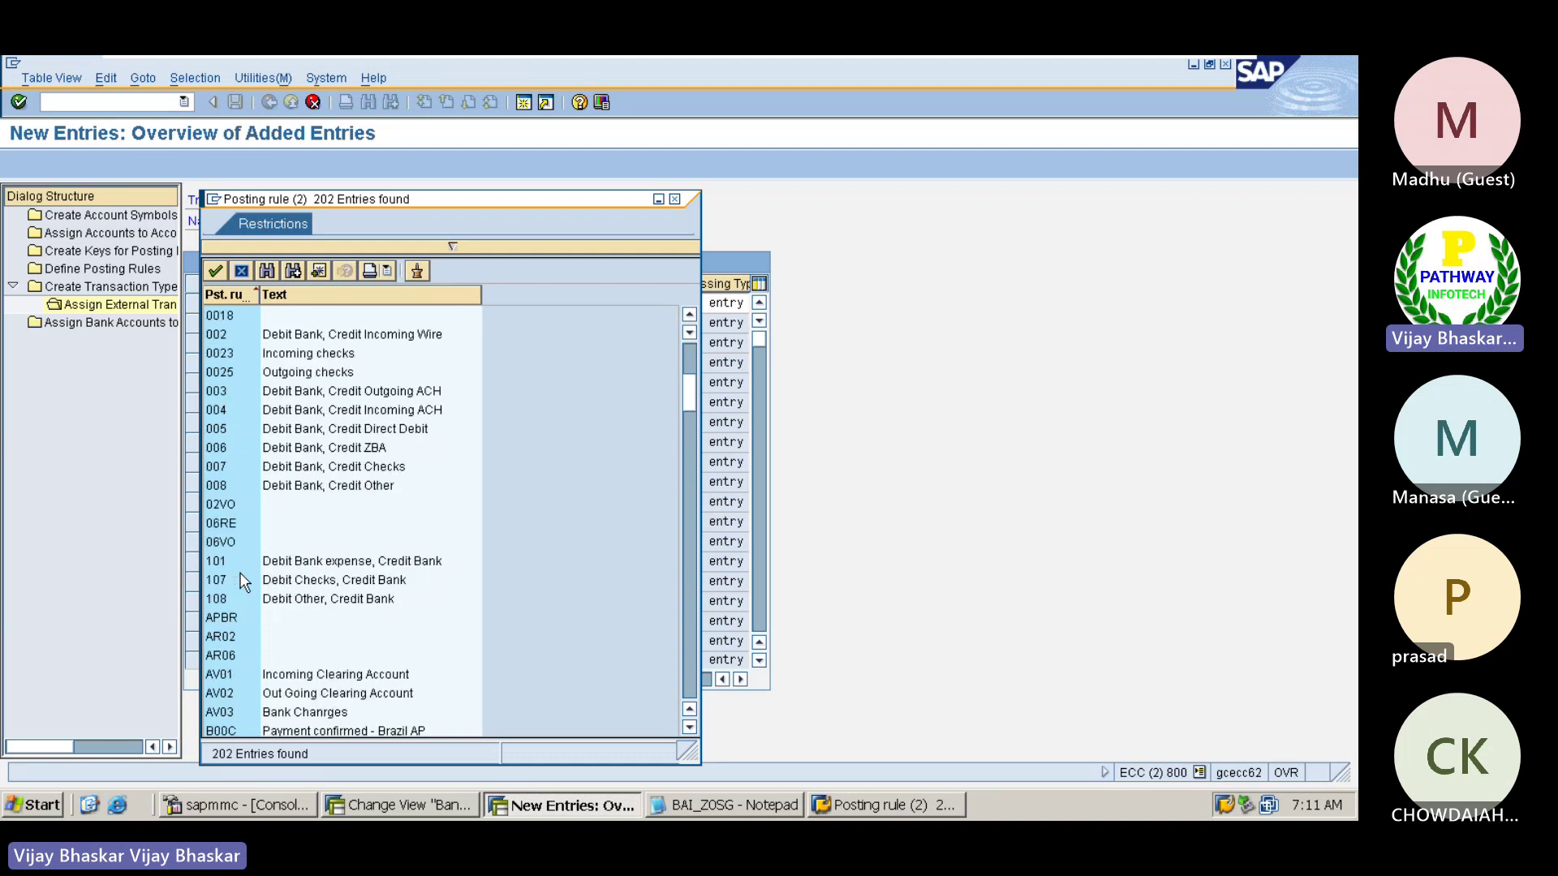
scroll(244, 580, "down", 2)
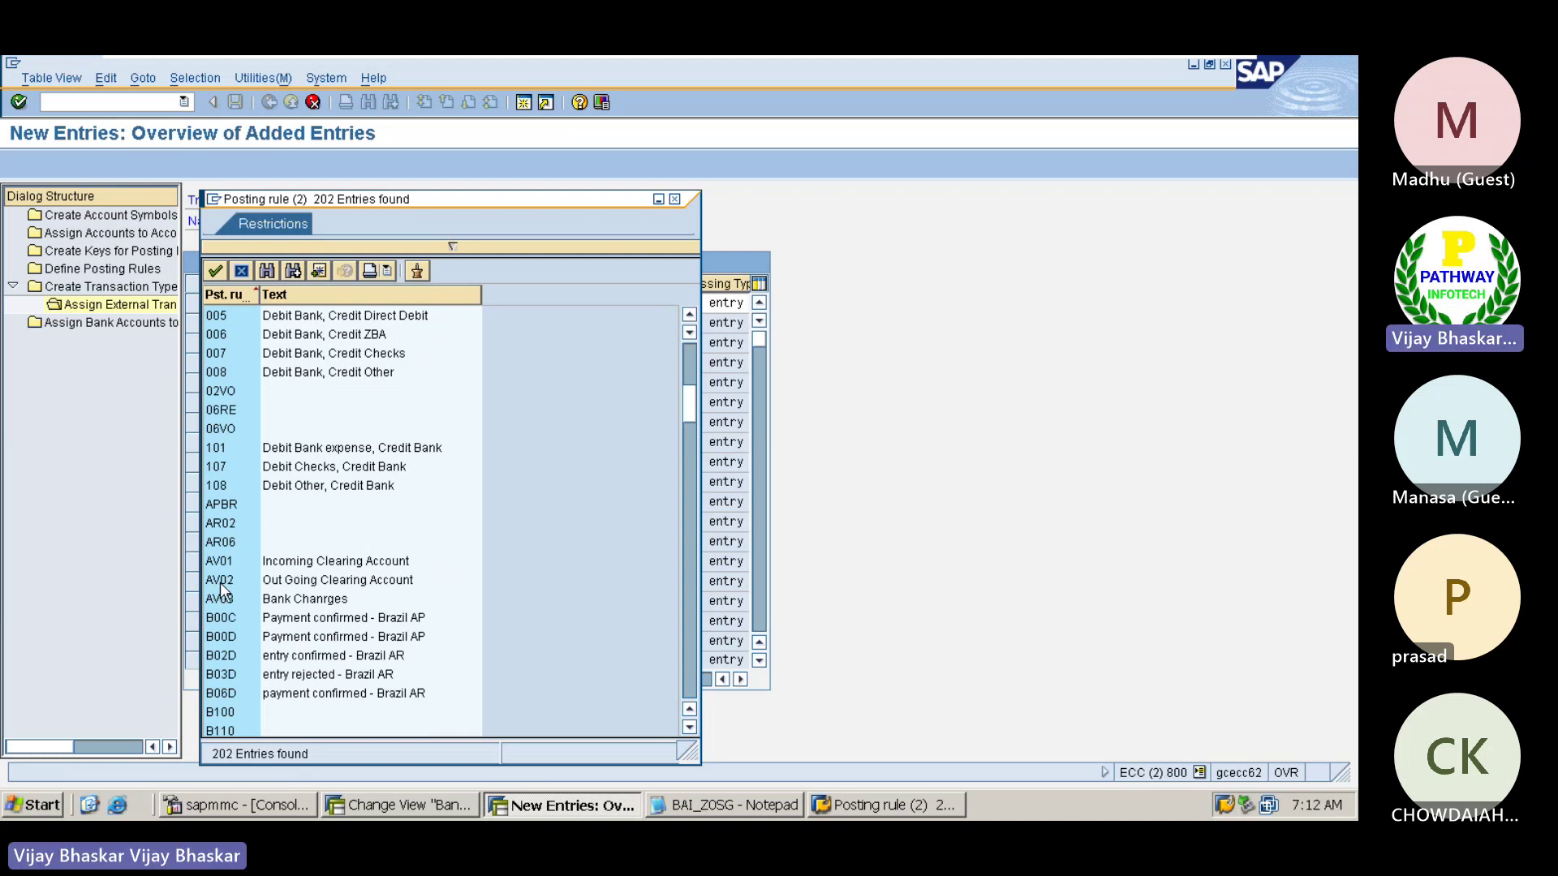
double_click(221, 580)
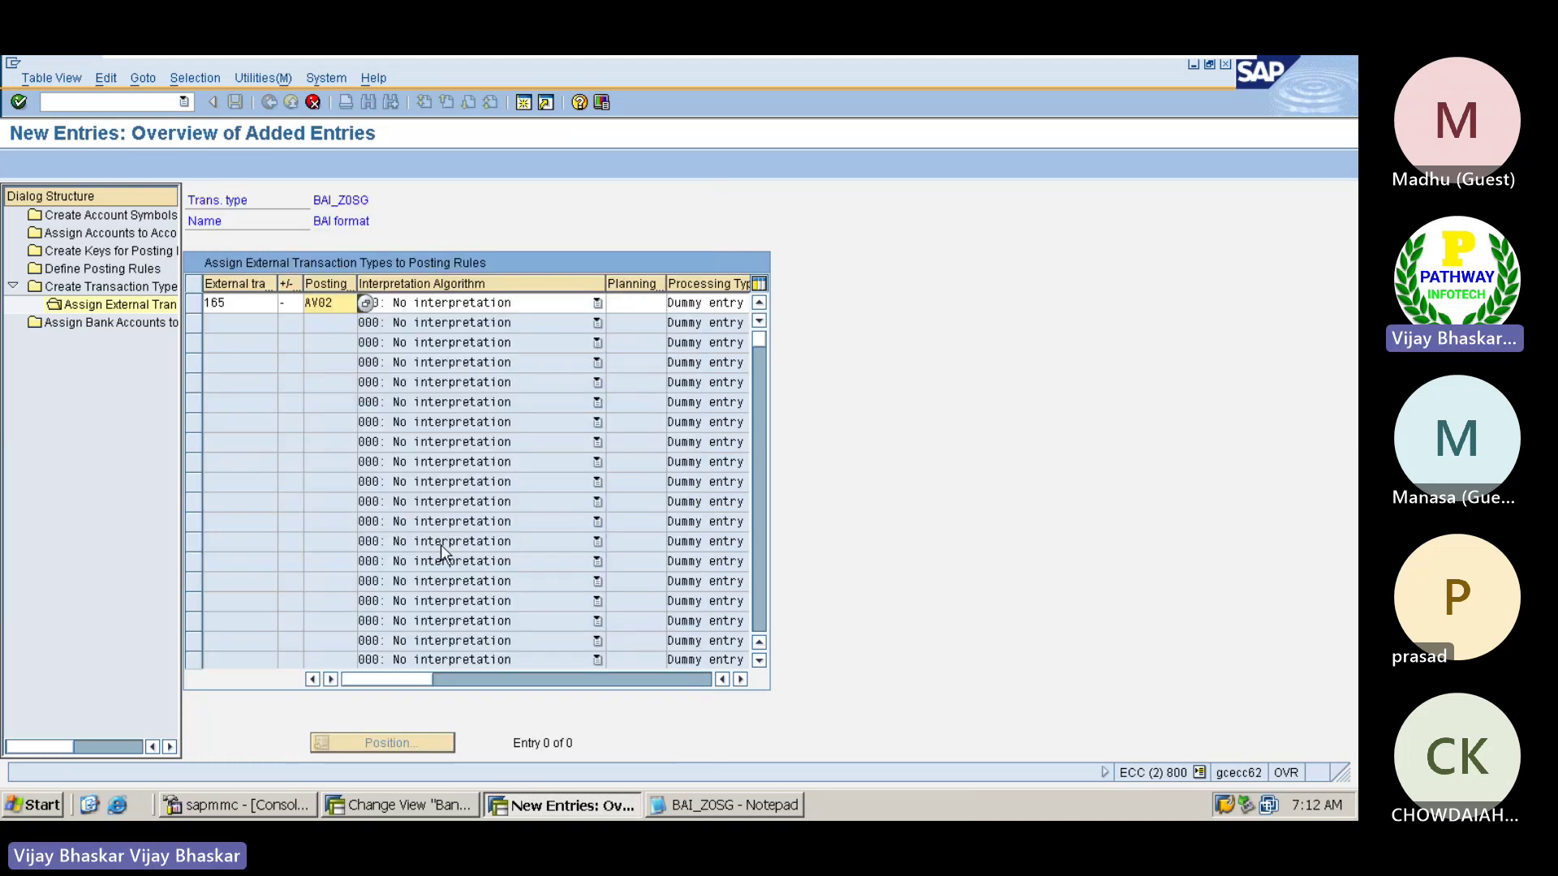
key("Return")
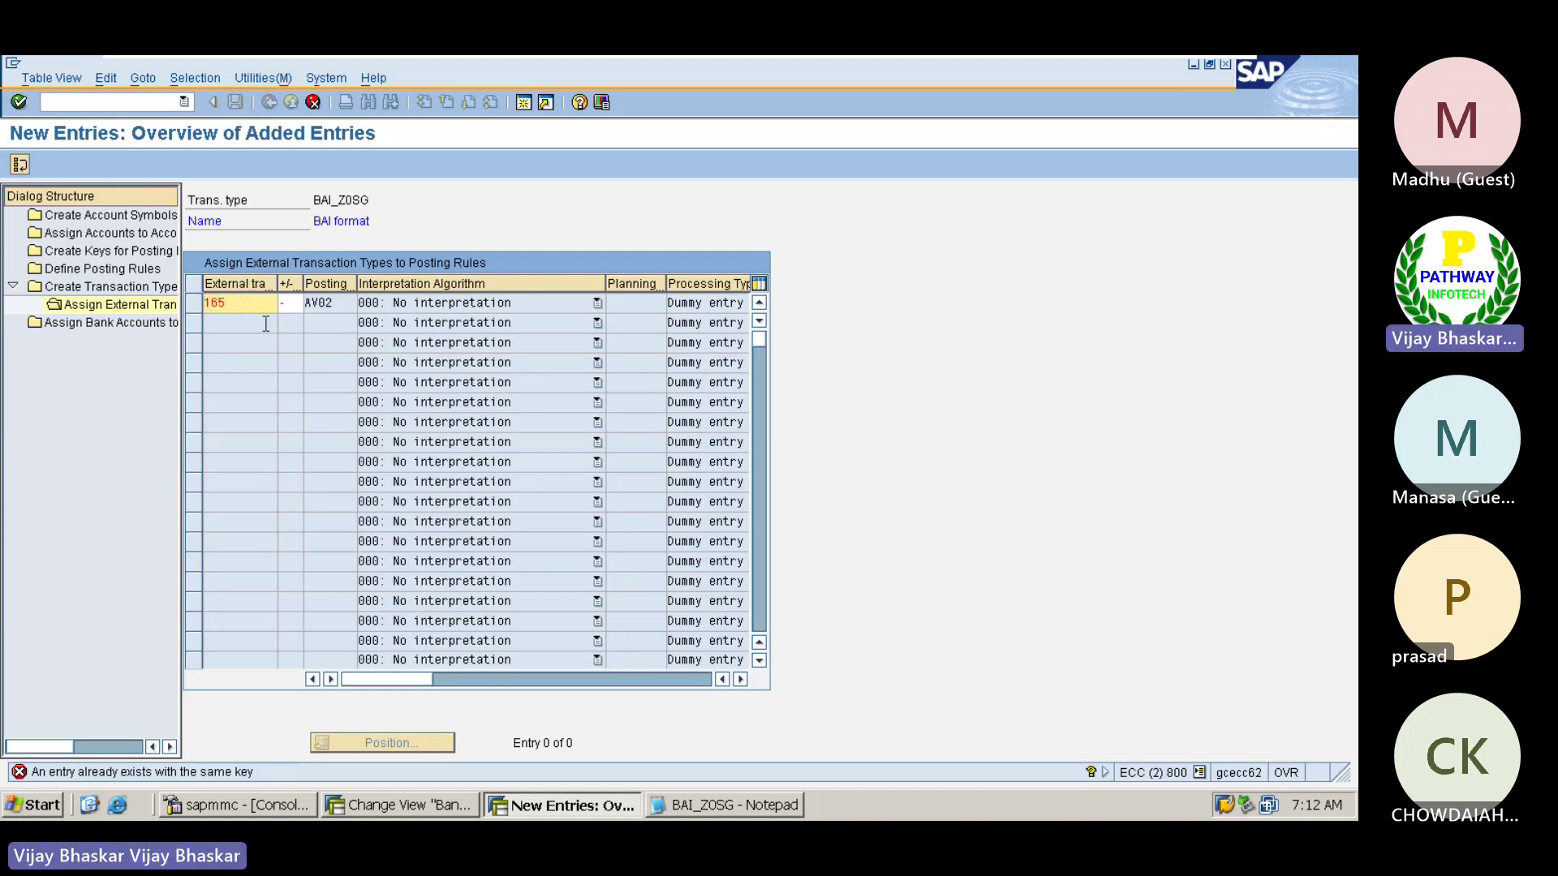
- Discard the unsaved new entry and check the posting rule already assigned to external transaction 165 with the minus sign
left_click(346, 305)
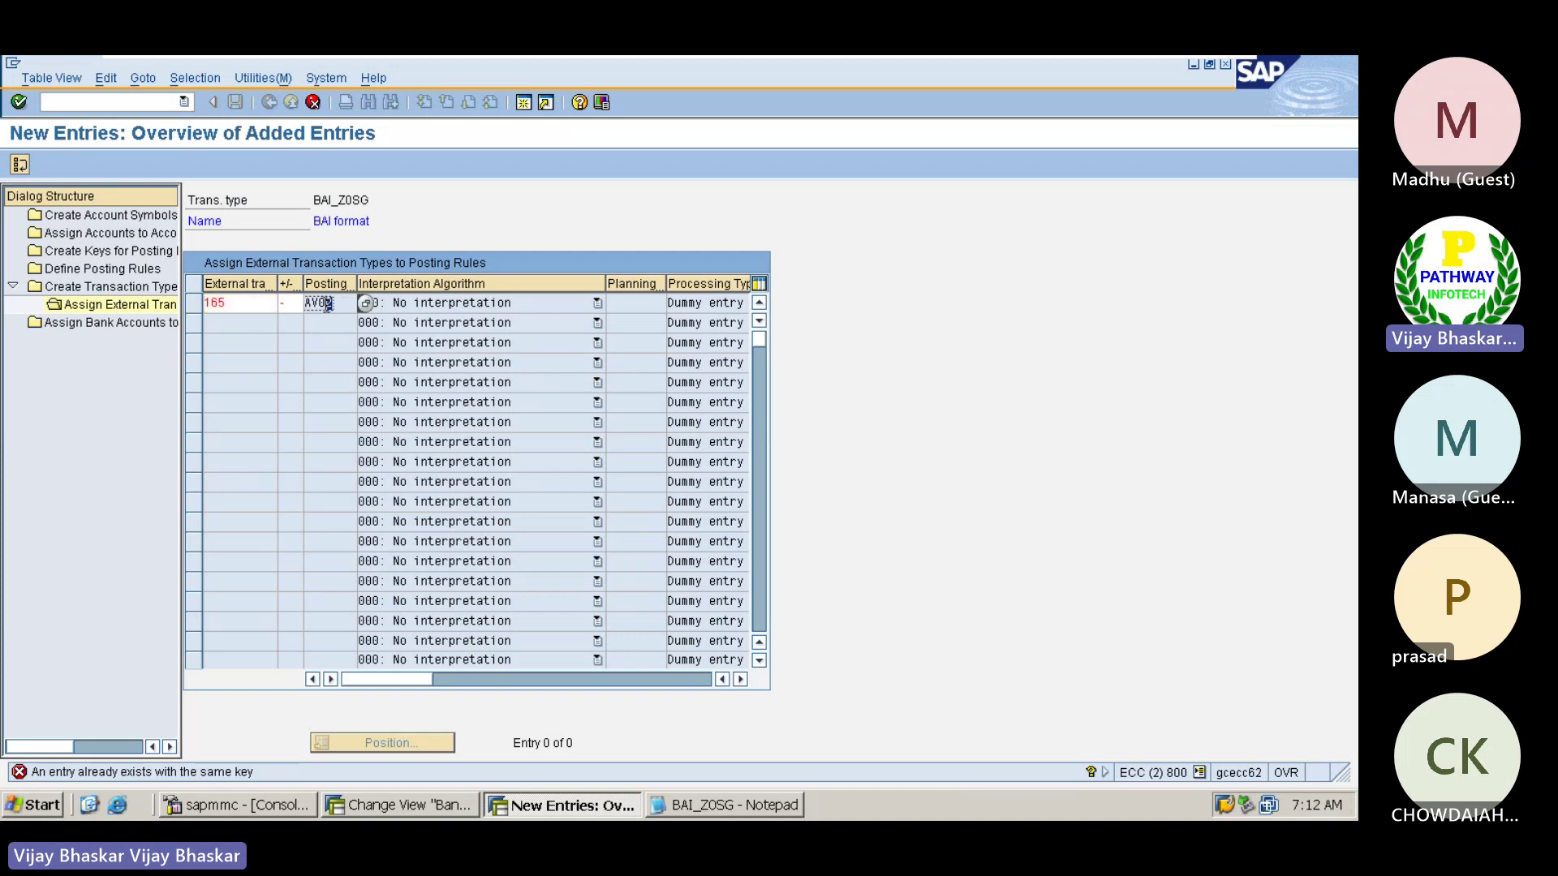
left_click(239, 302)
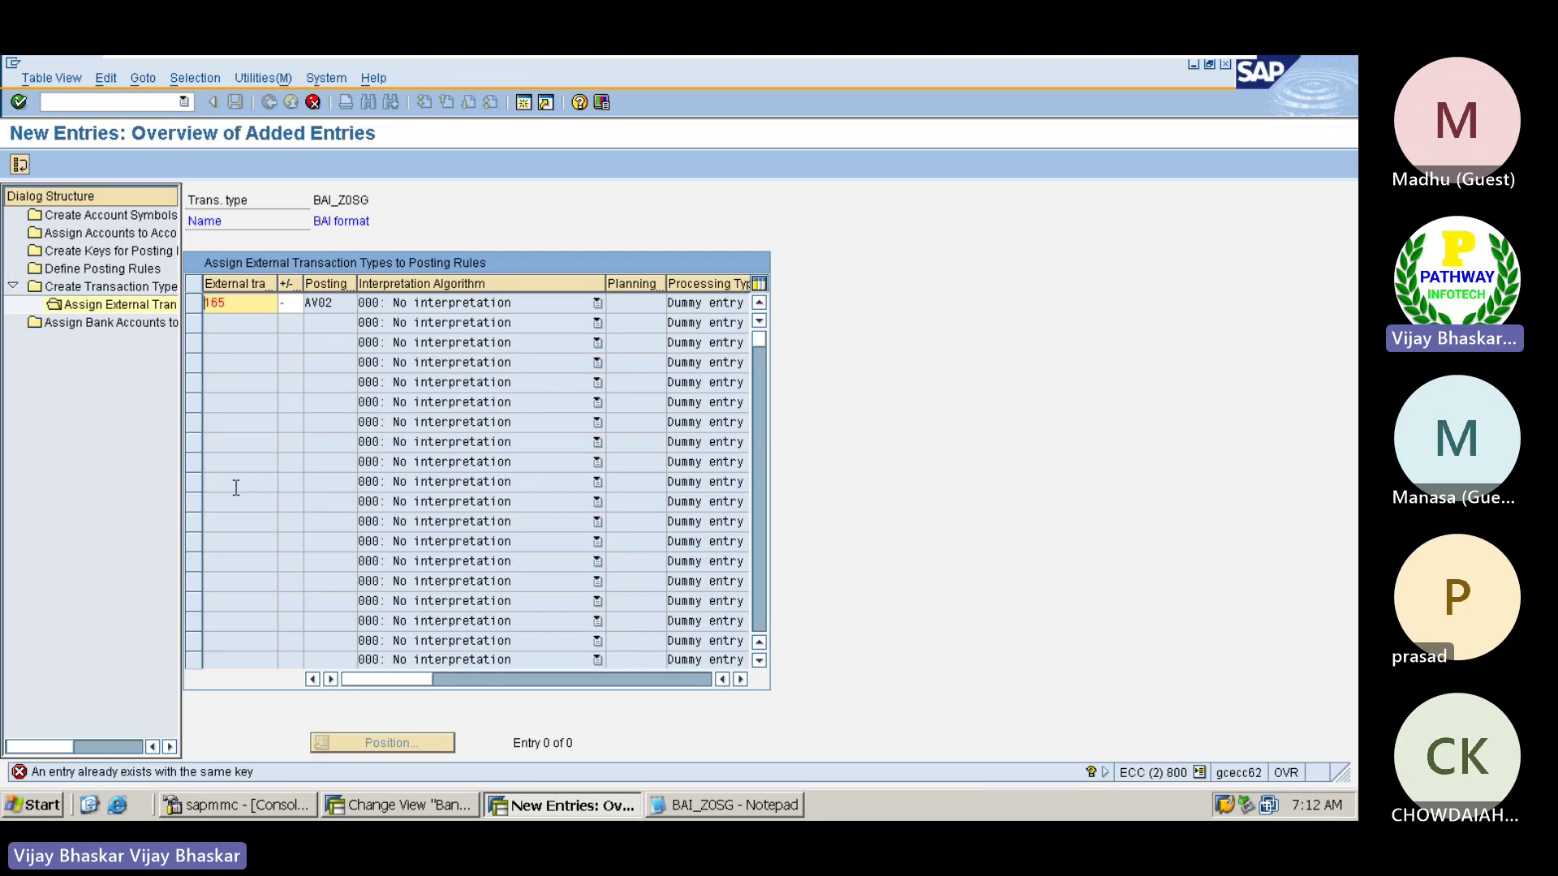
key("F12")
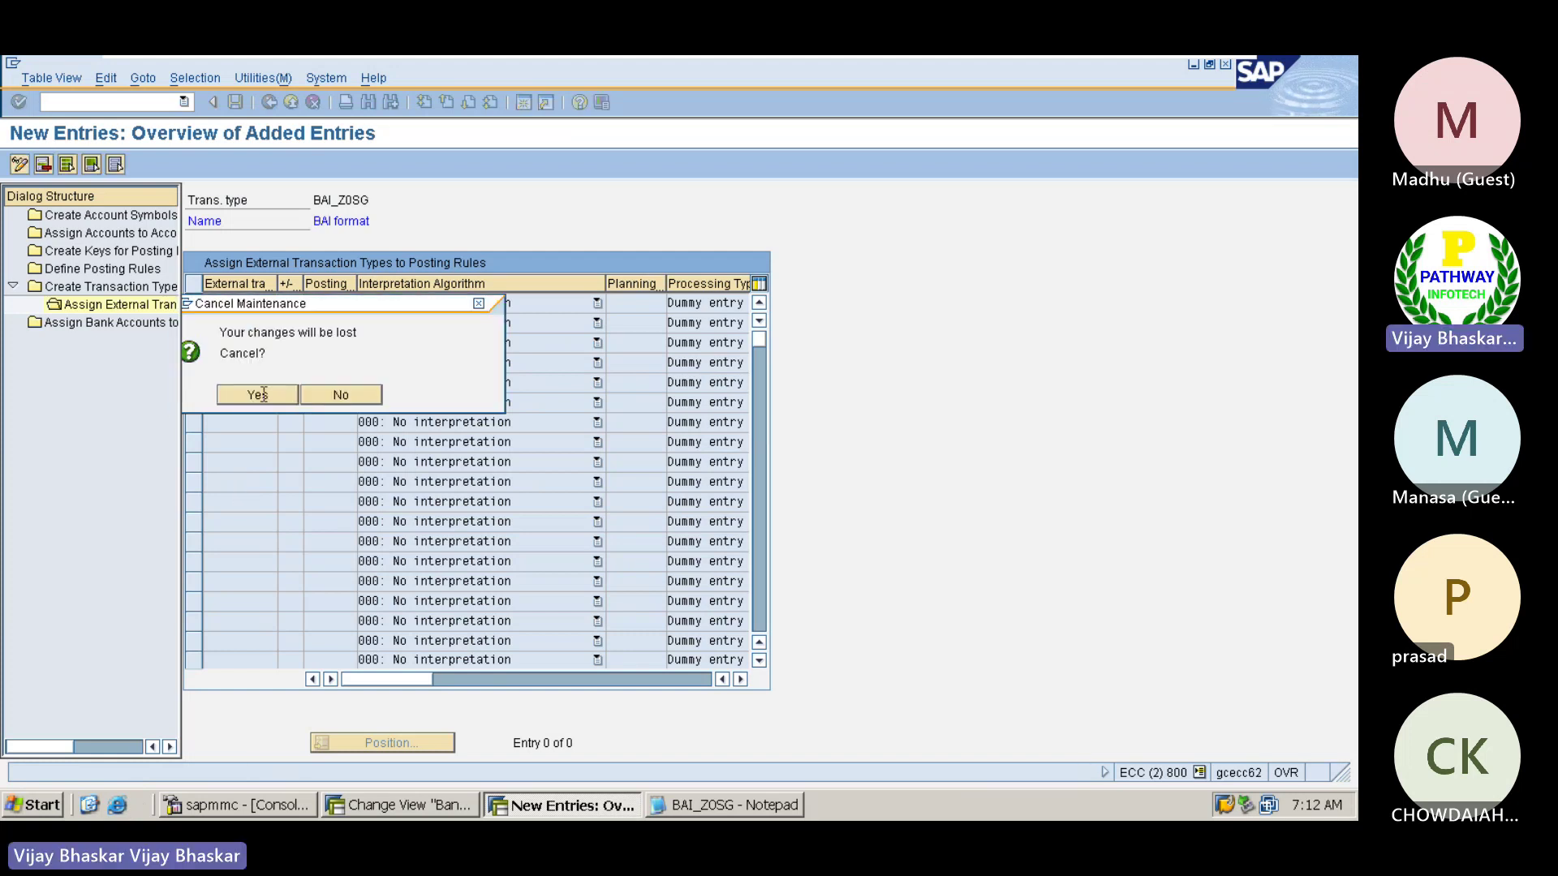
left_click(258, 395)
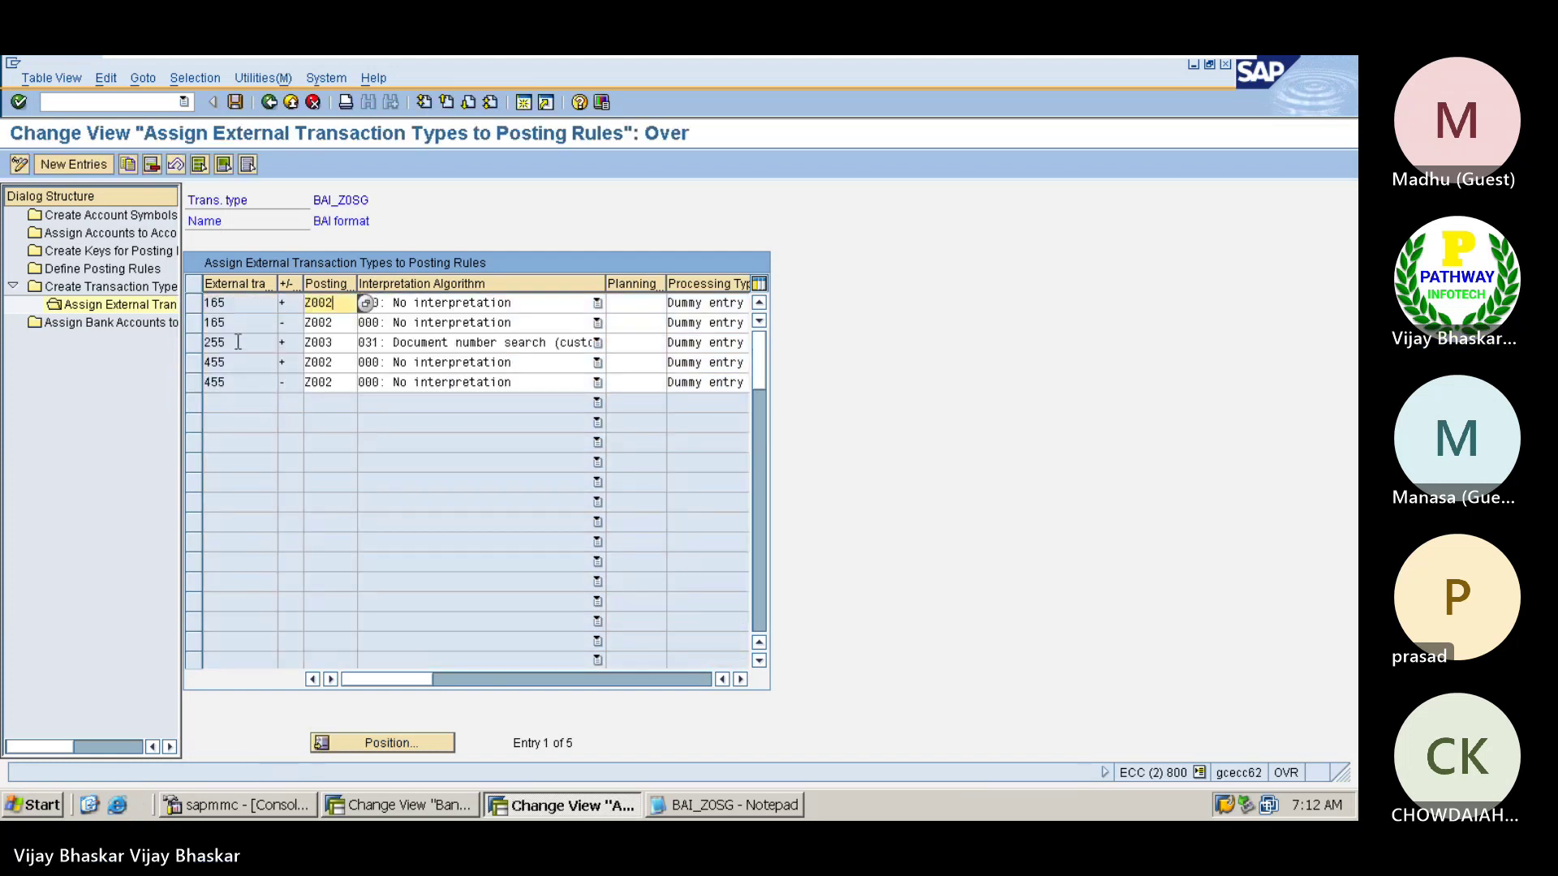
left_click(215, 322)
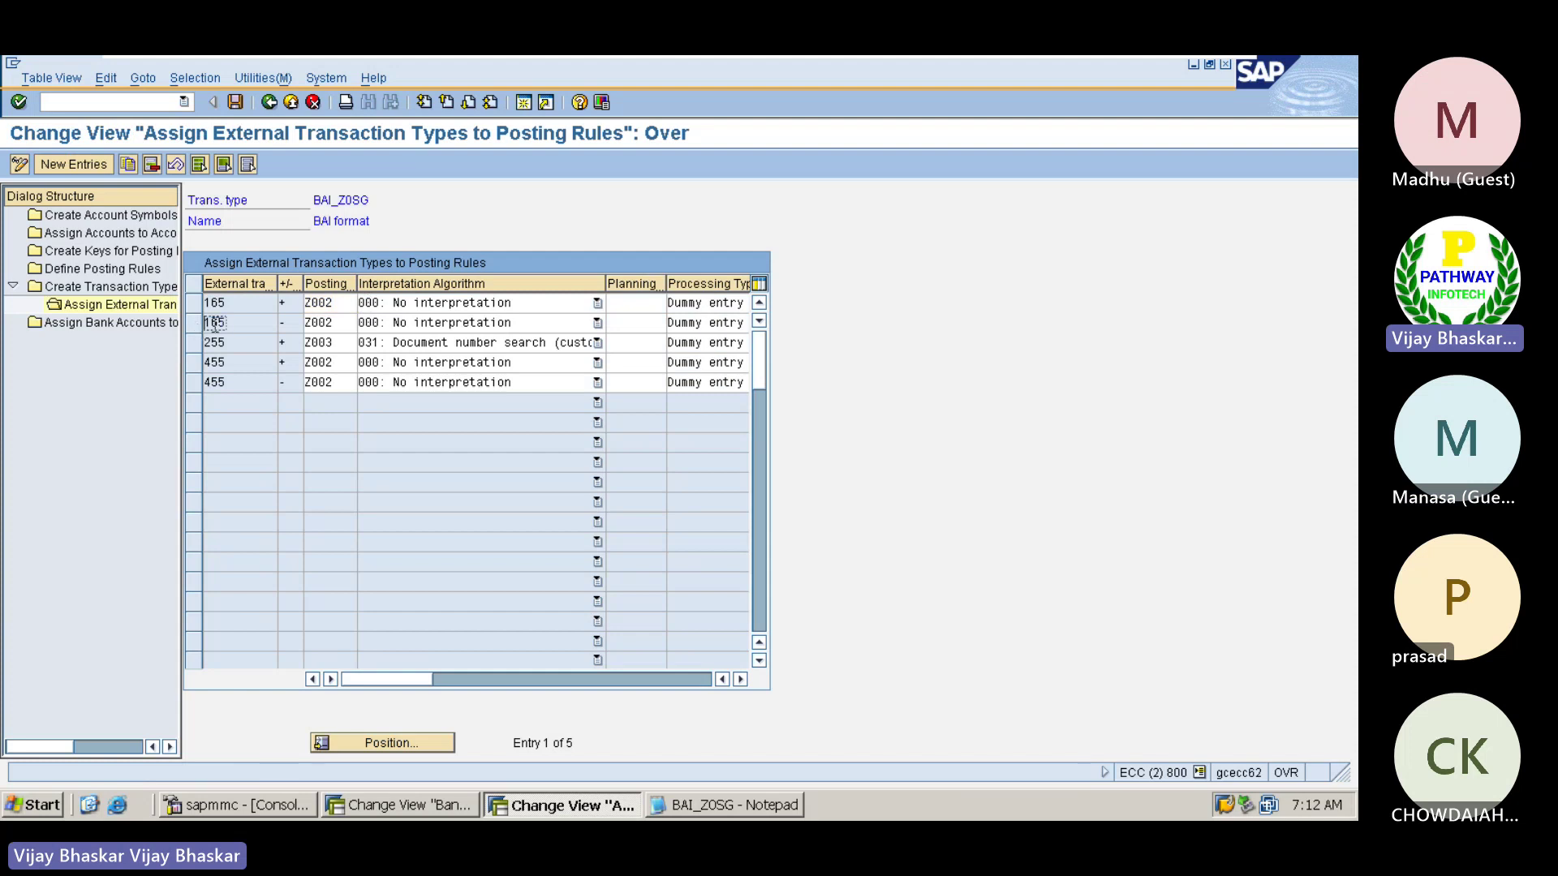
left_click(337, 322)
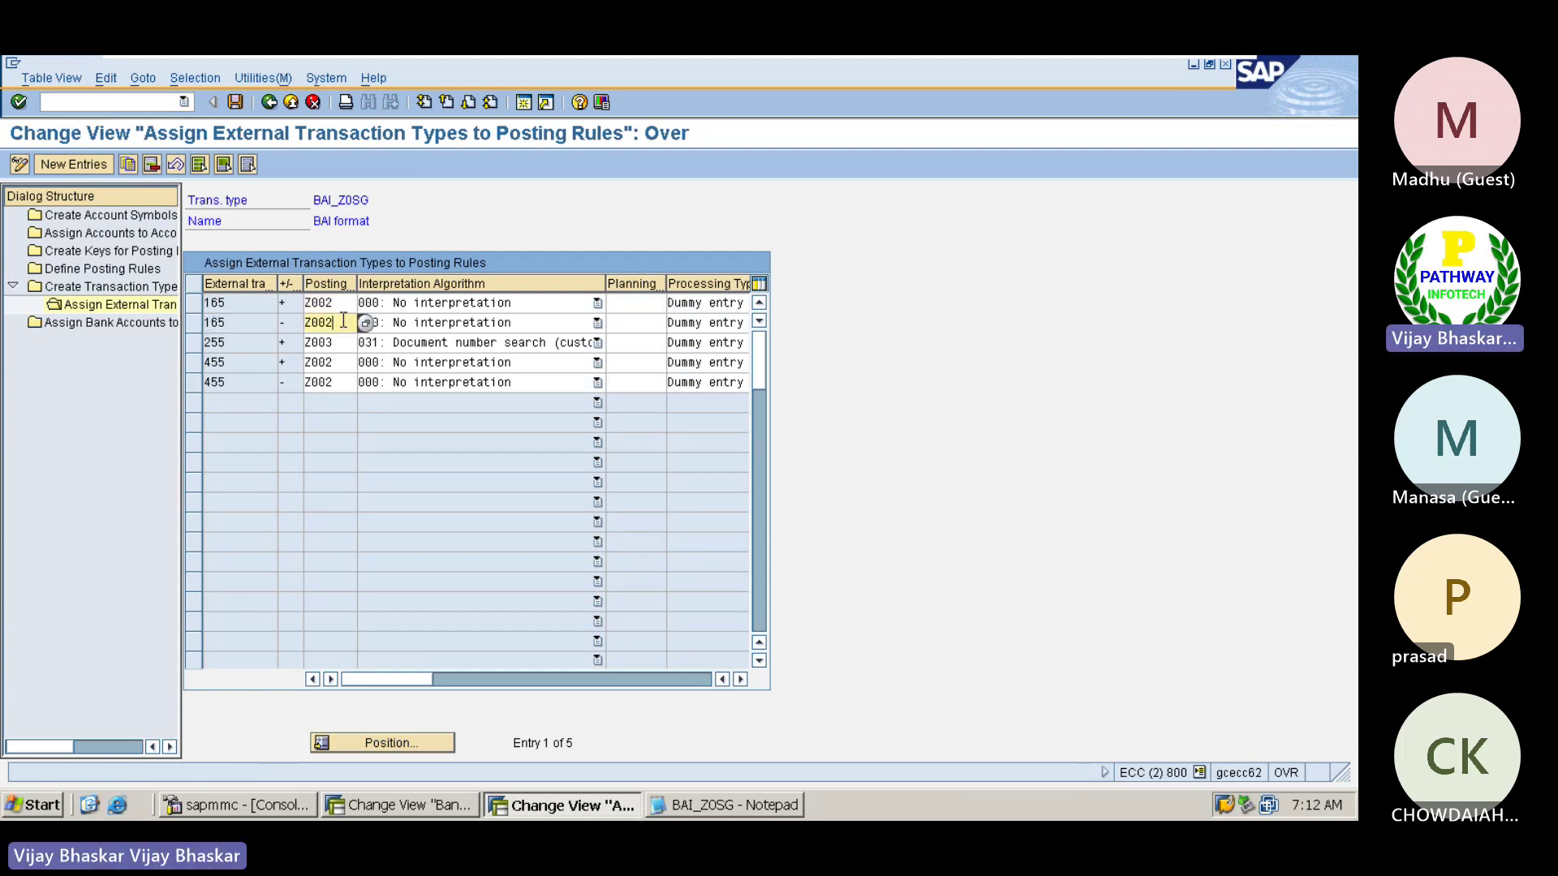
- Switch to the Excel notes and enter in A1279 "As per our understanding ONE BAI CODE we can assign ONLY ONE POSTING RULE (one=one)"
mouse_move(1043, 57)
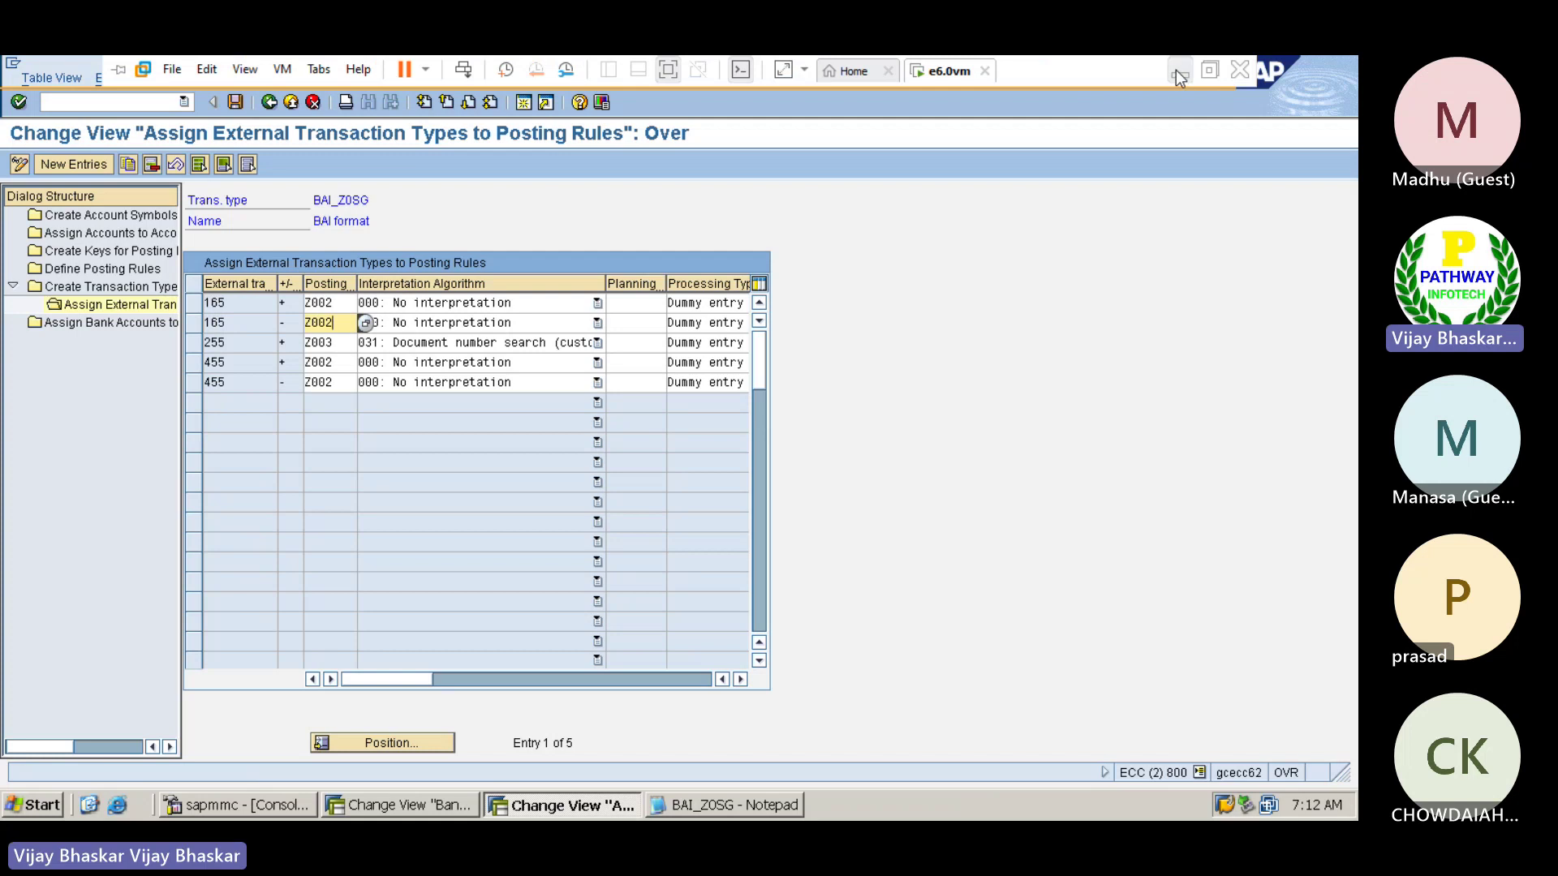
left_click(1178, 74)
left_click(1146, 475)
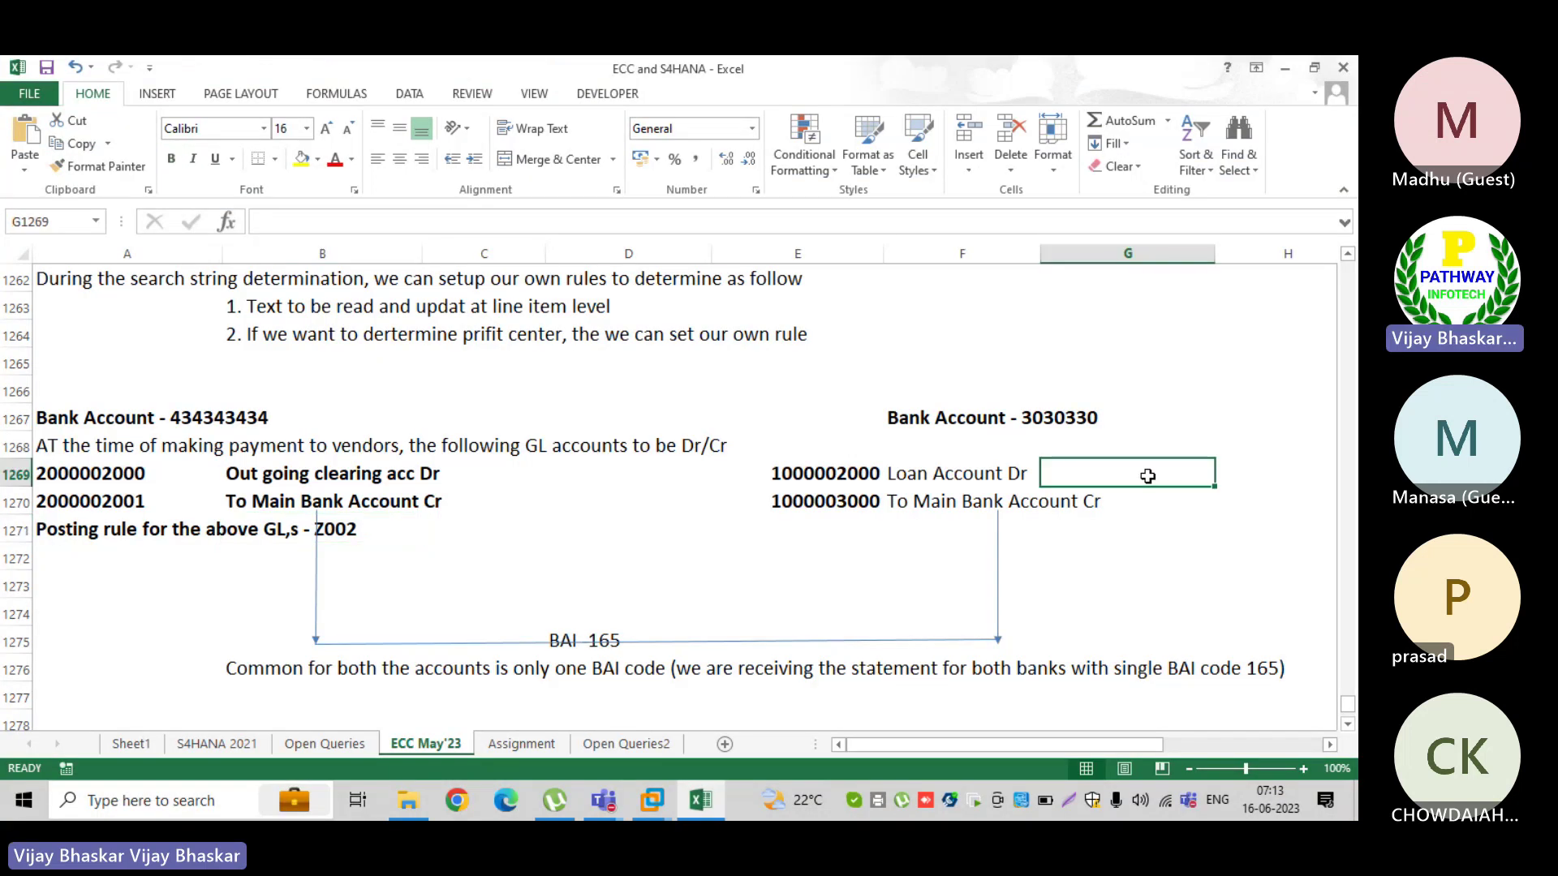
scroll(243, 574, "down", 2)
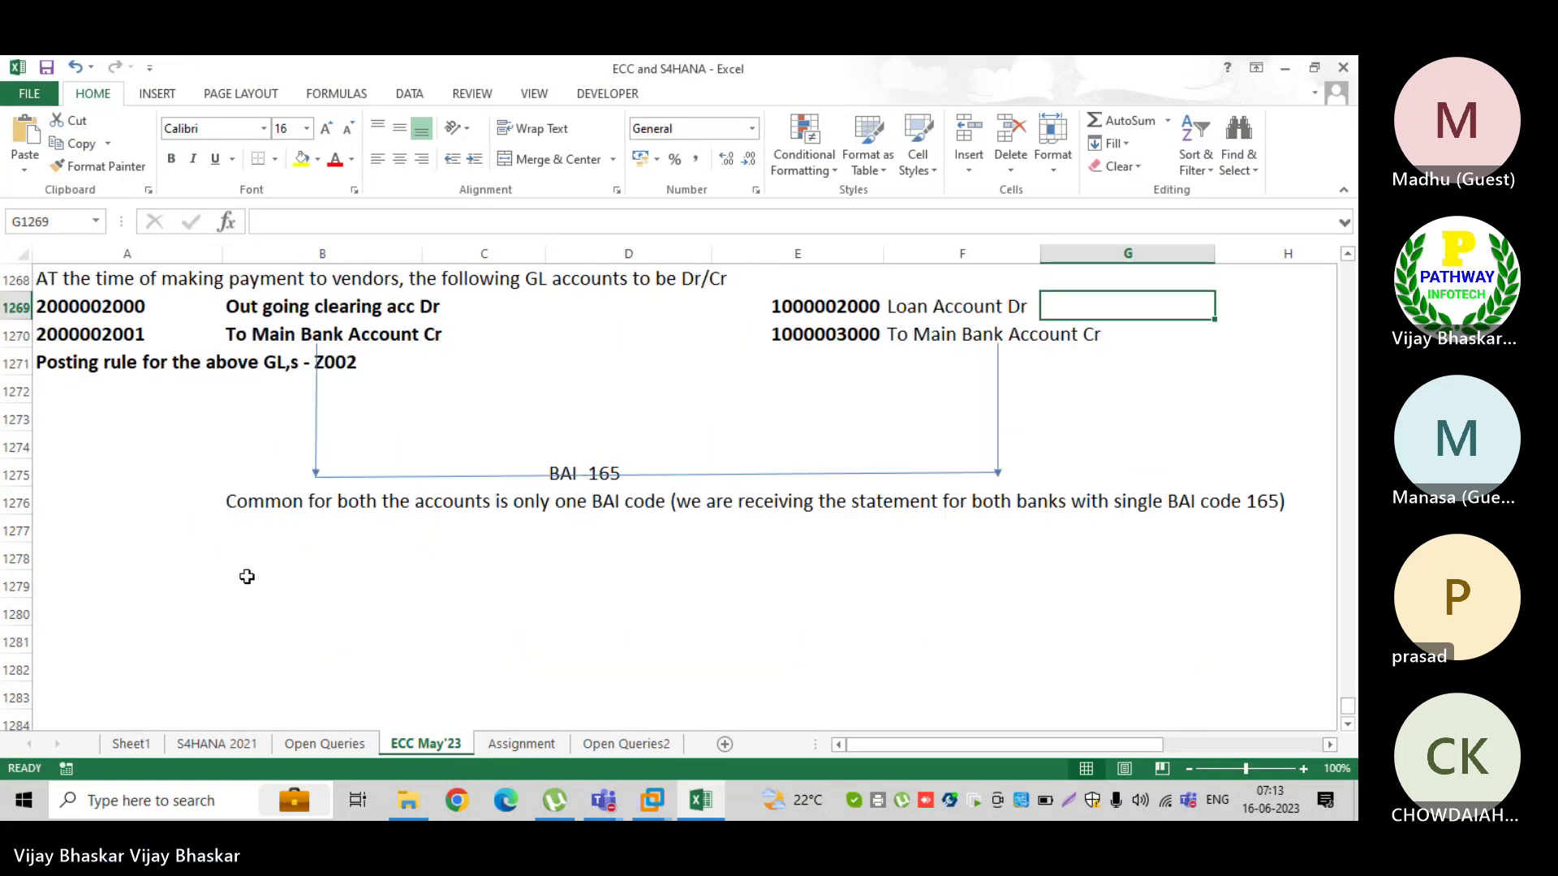
left_click(110, 581)
type("As")
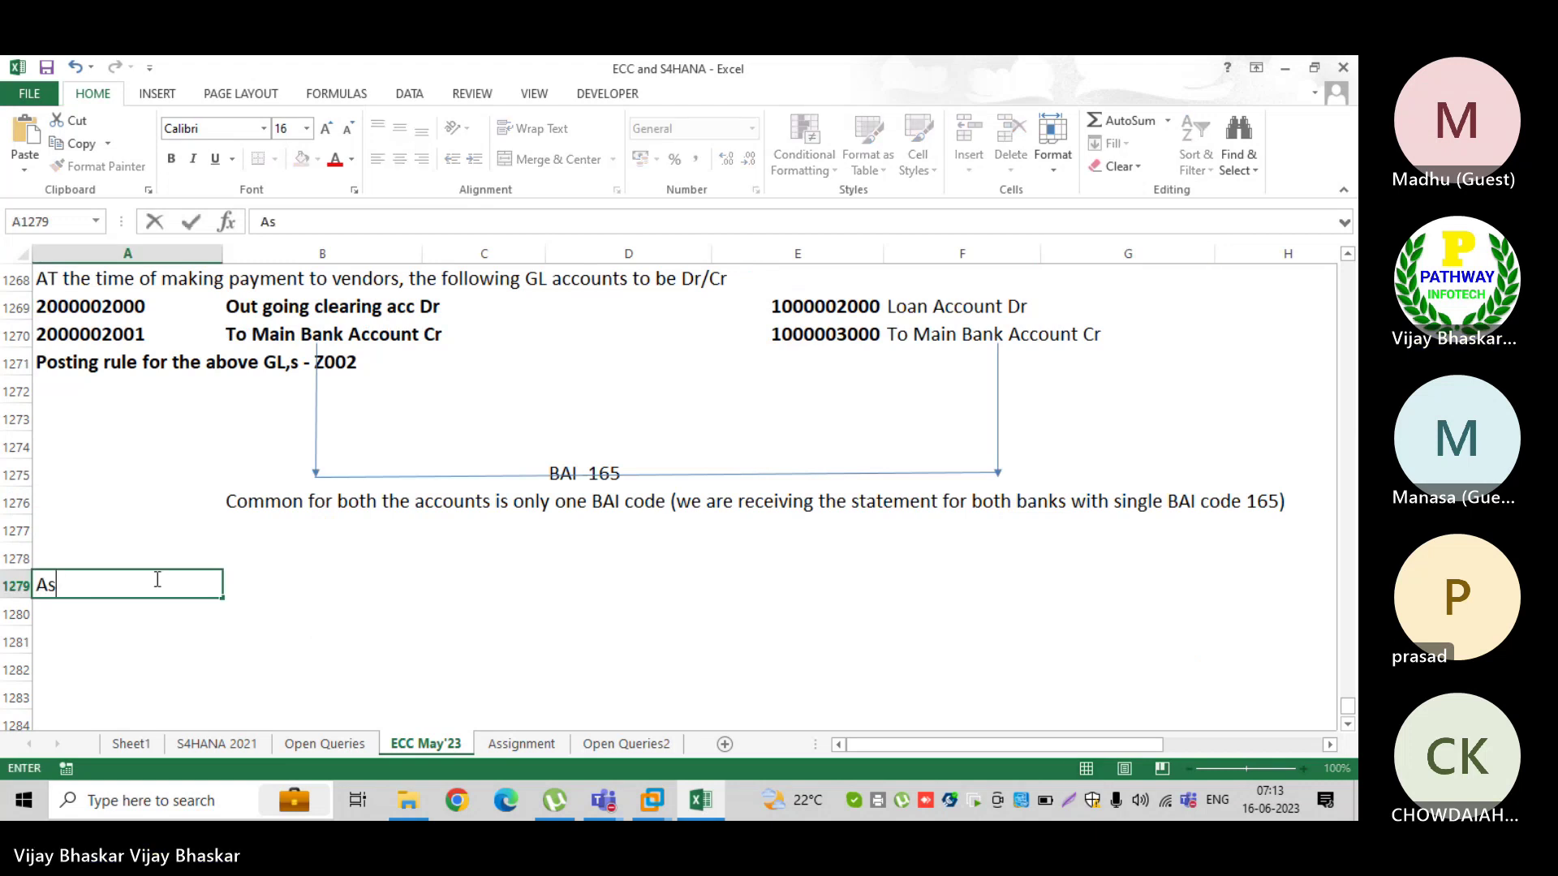
type(" per our understa")
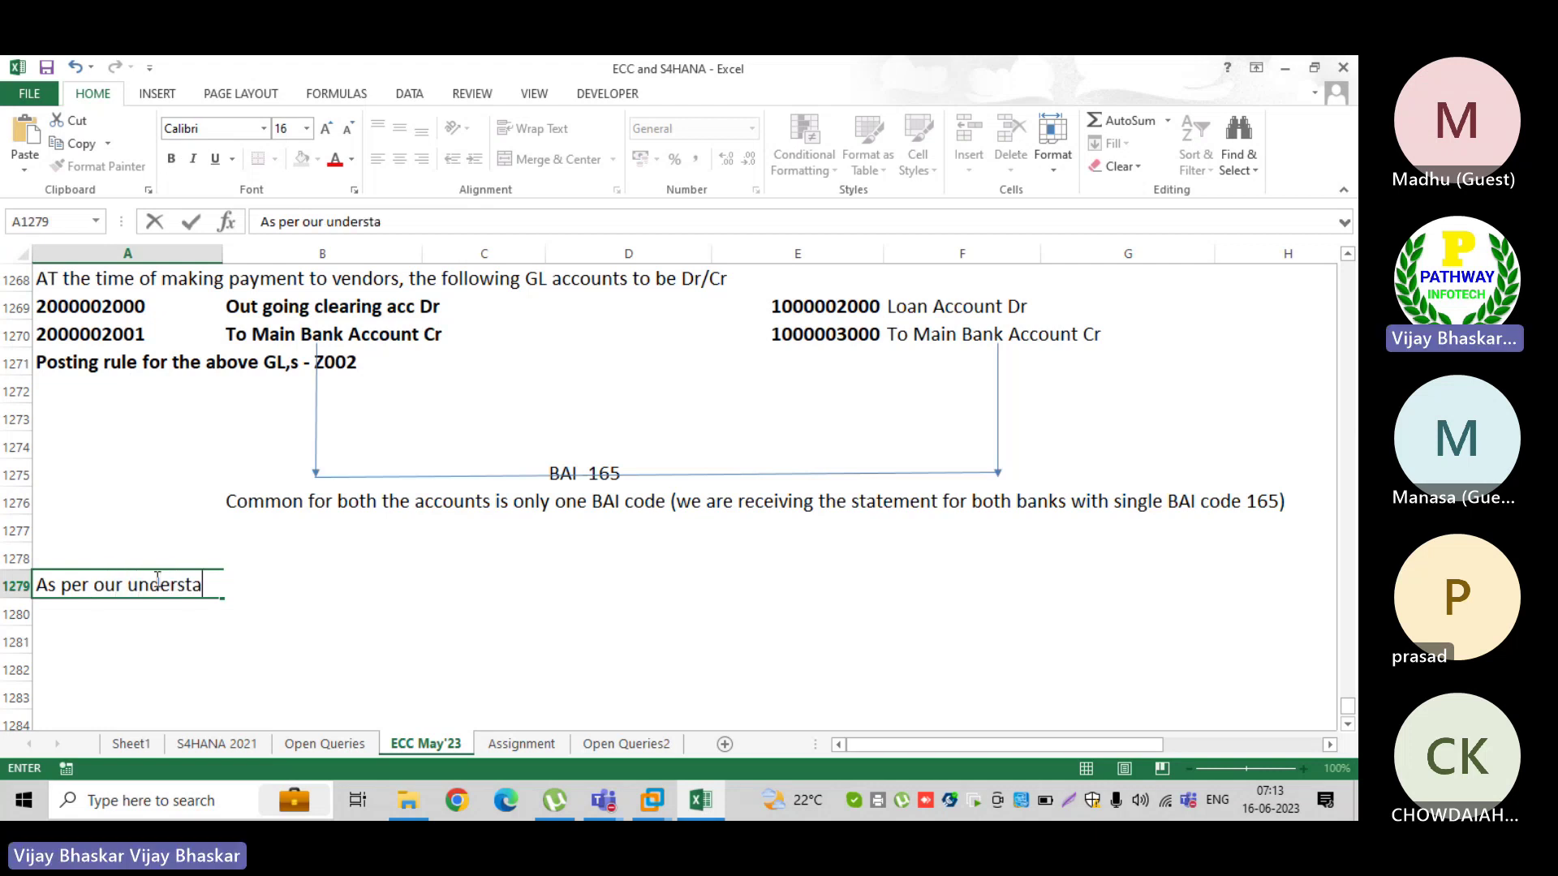
type("nding ONE ")
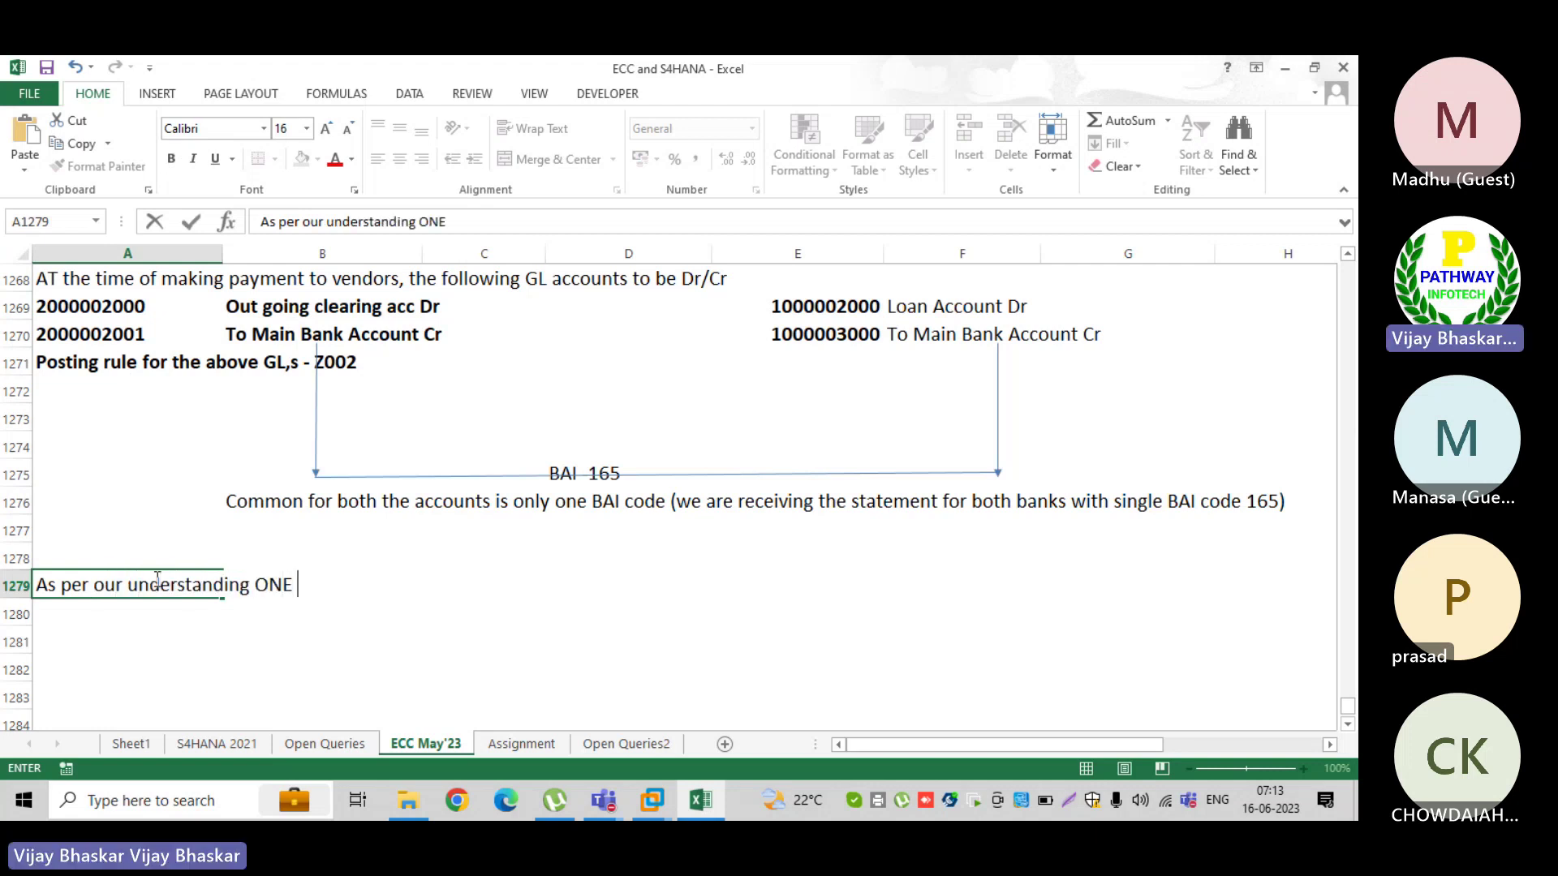
type("BAI CODE")
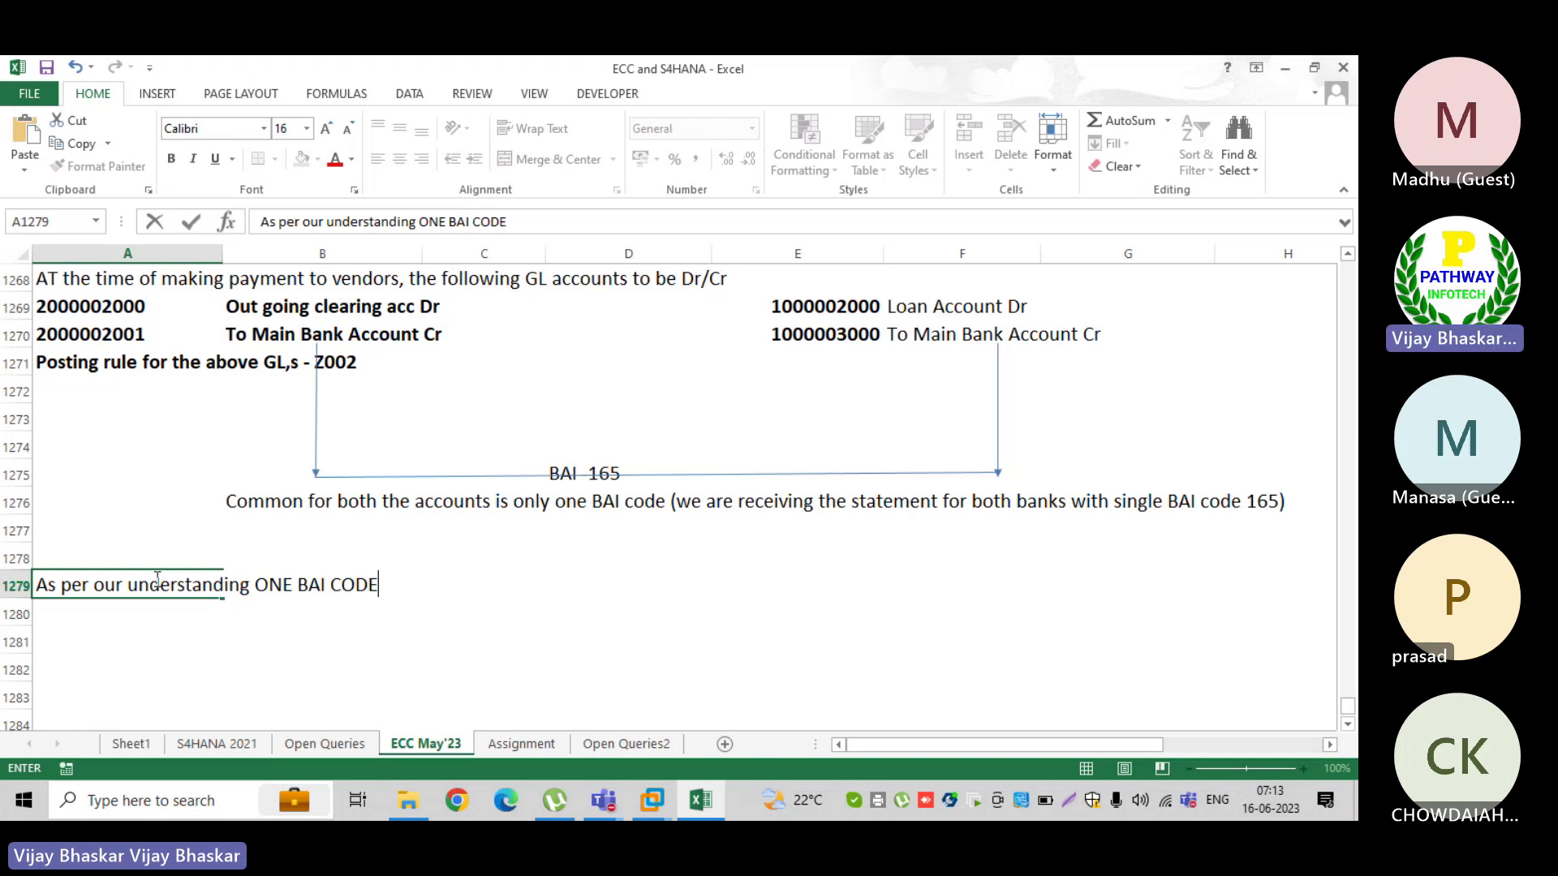
type(" we can ma")
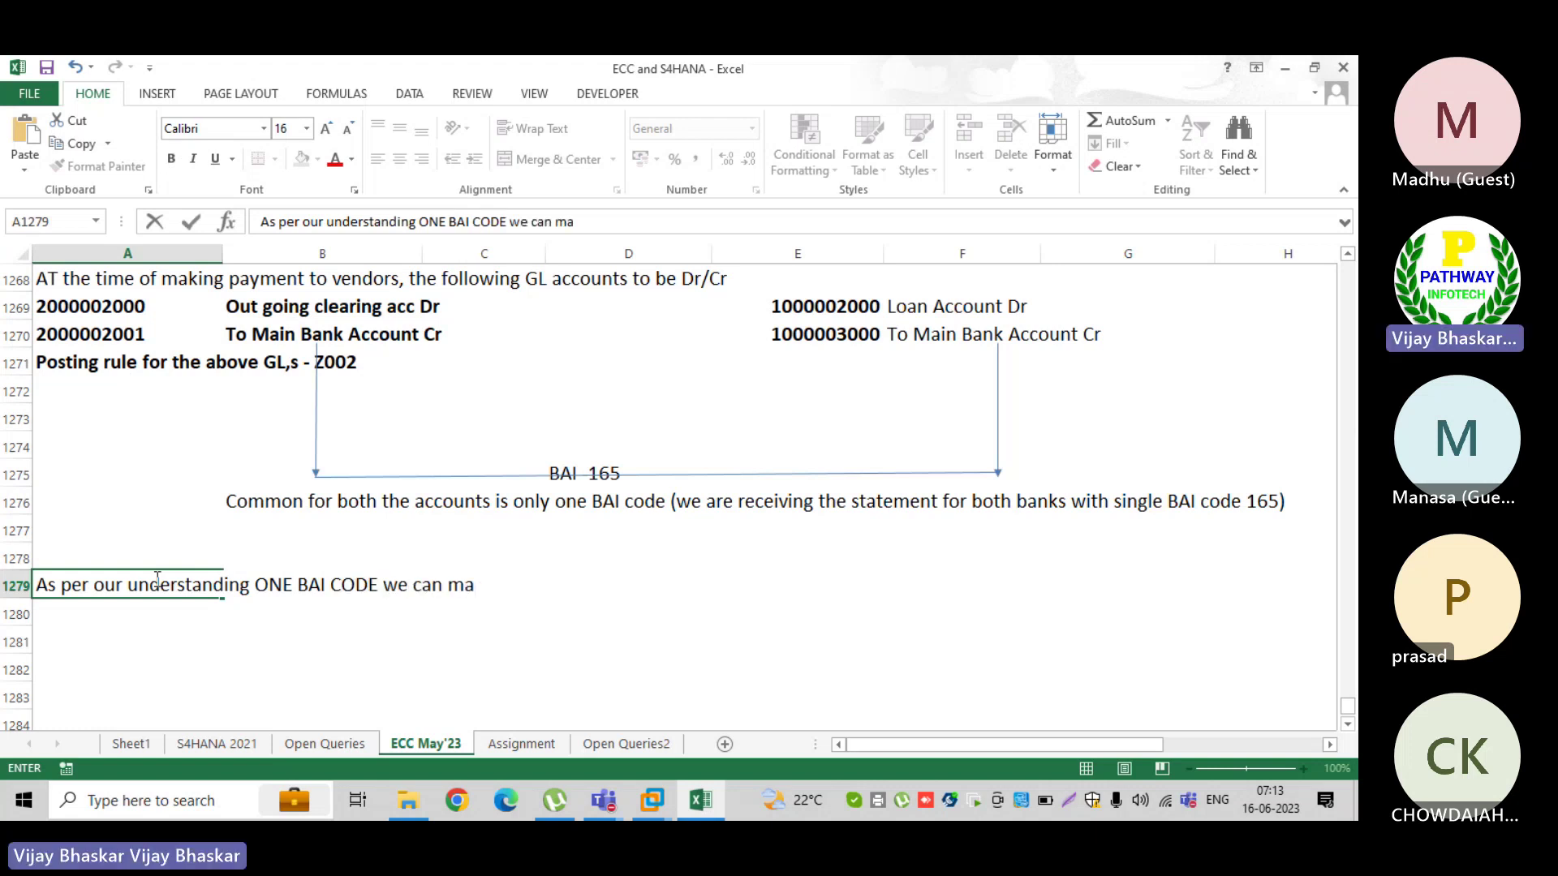
key("BackSpace")
key("BackSpace")
type("a")
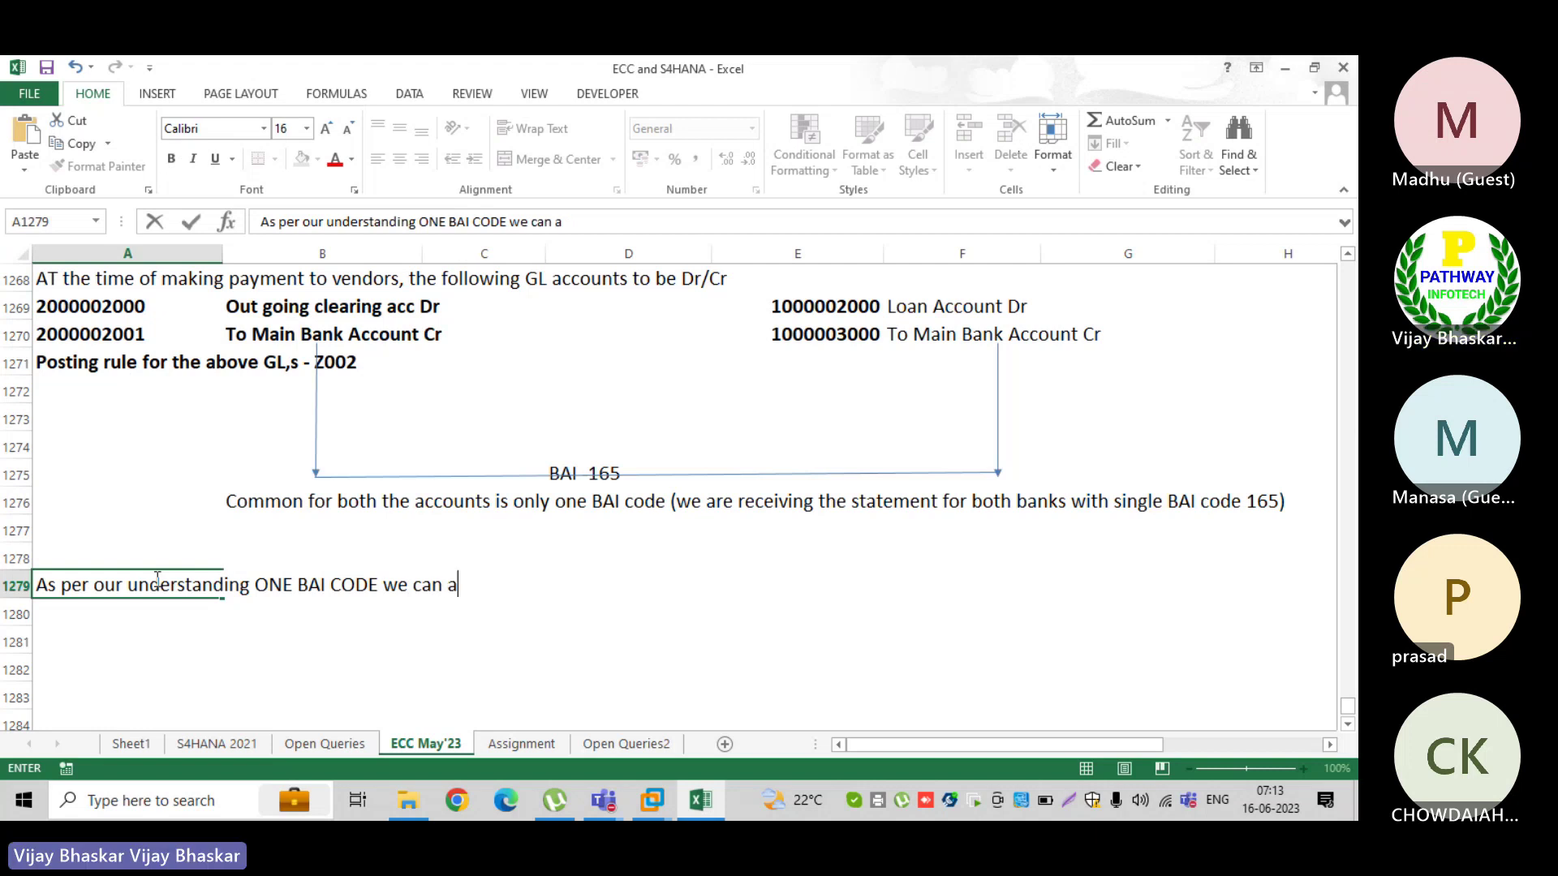
type("ssign ")
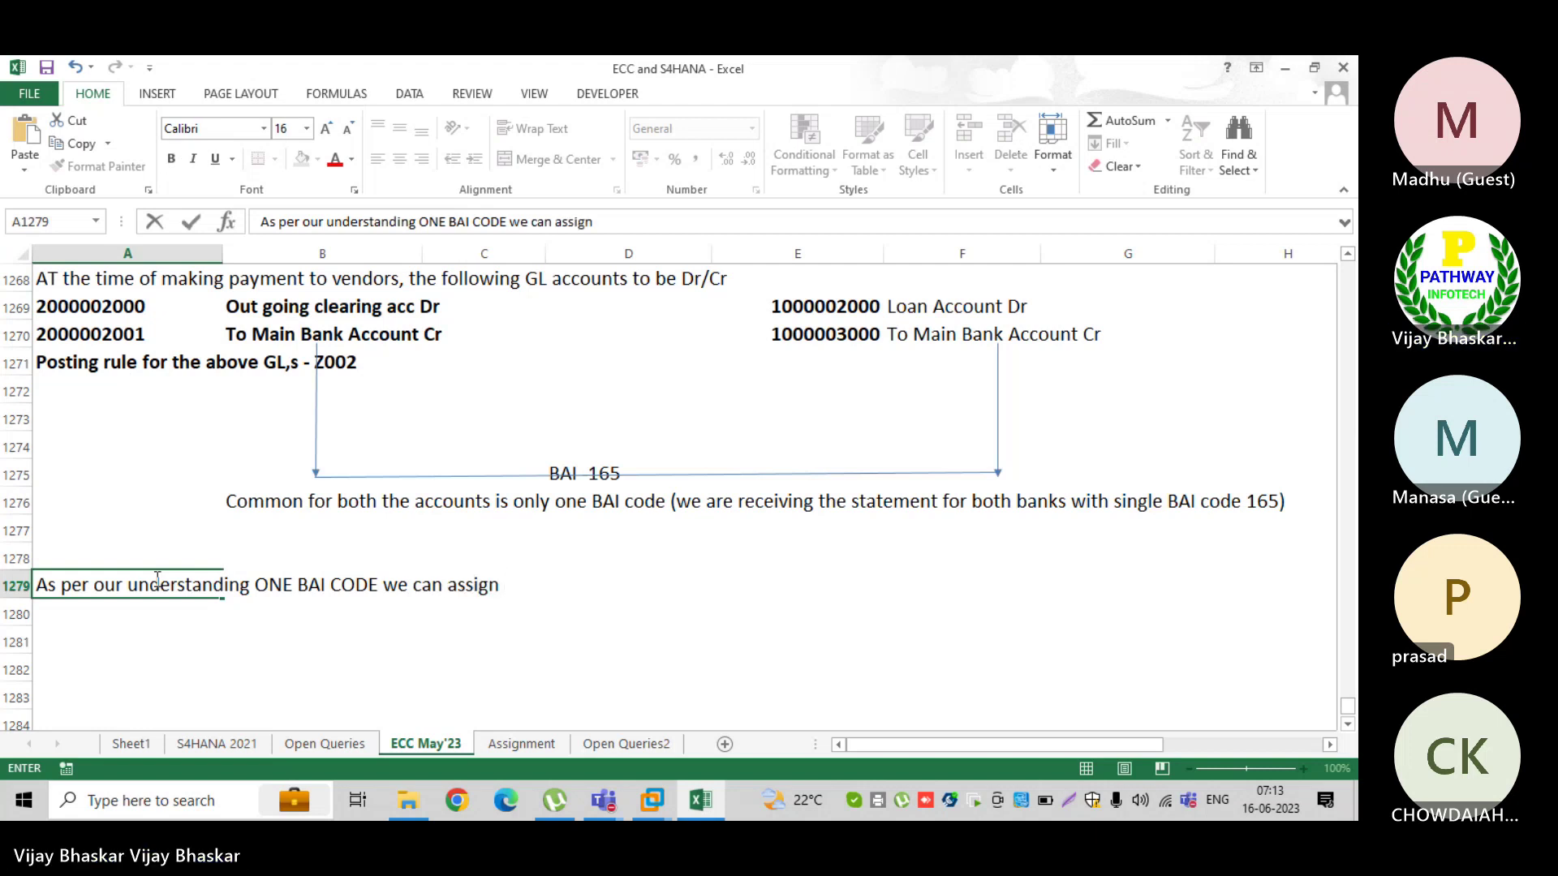
type("ONLY ONE ")
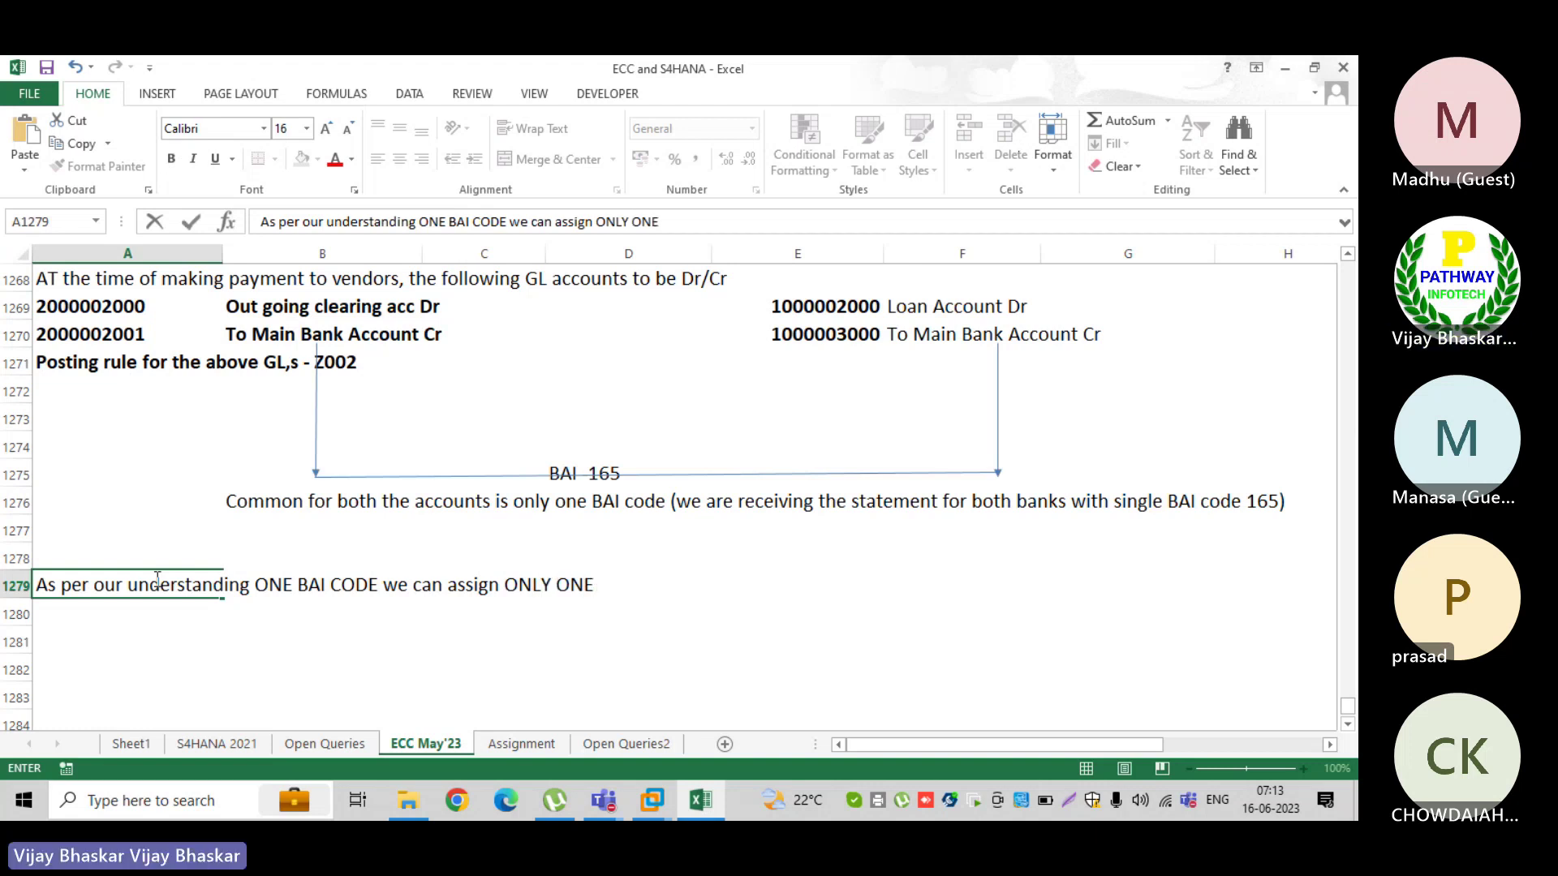
type("POSTING")
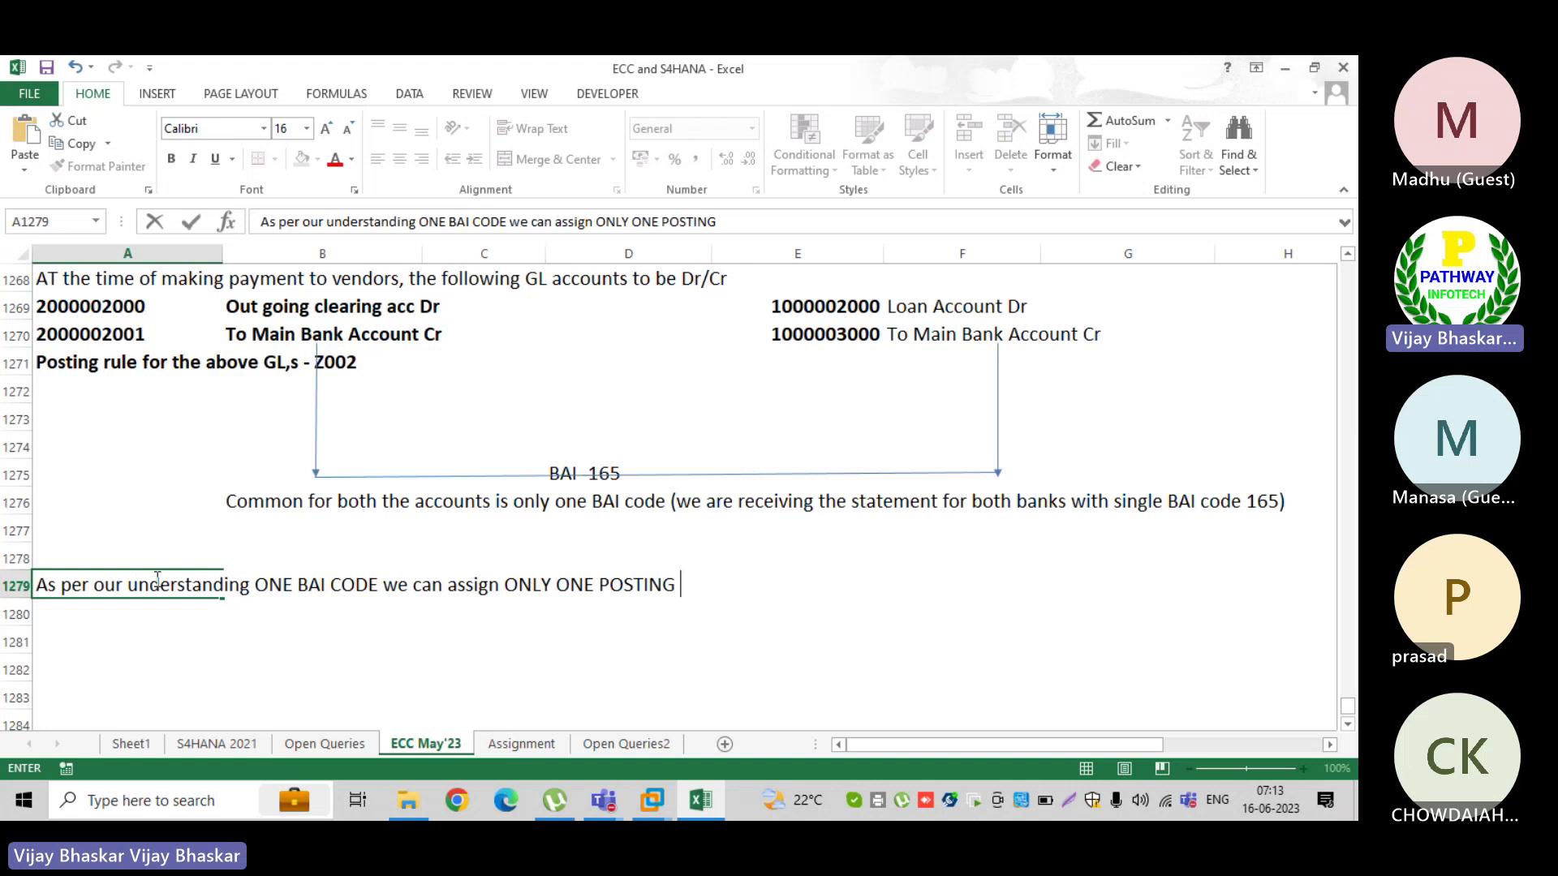
type(" RULE (one")
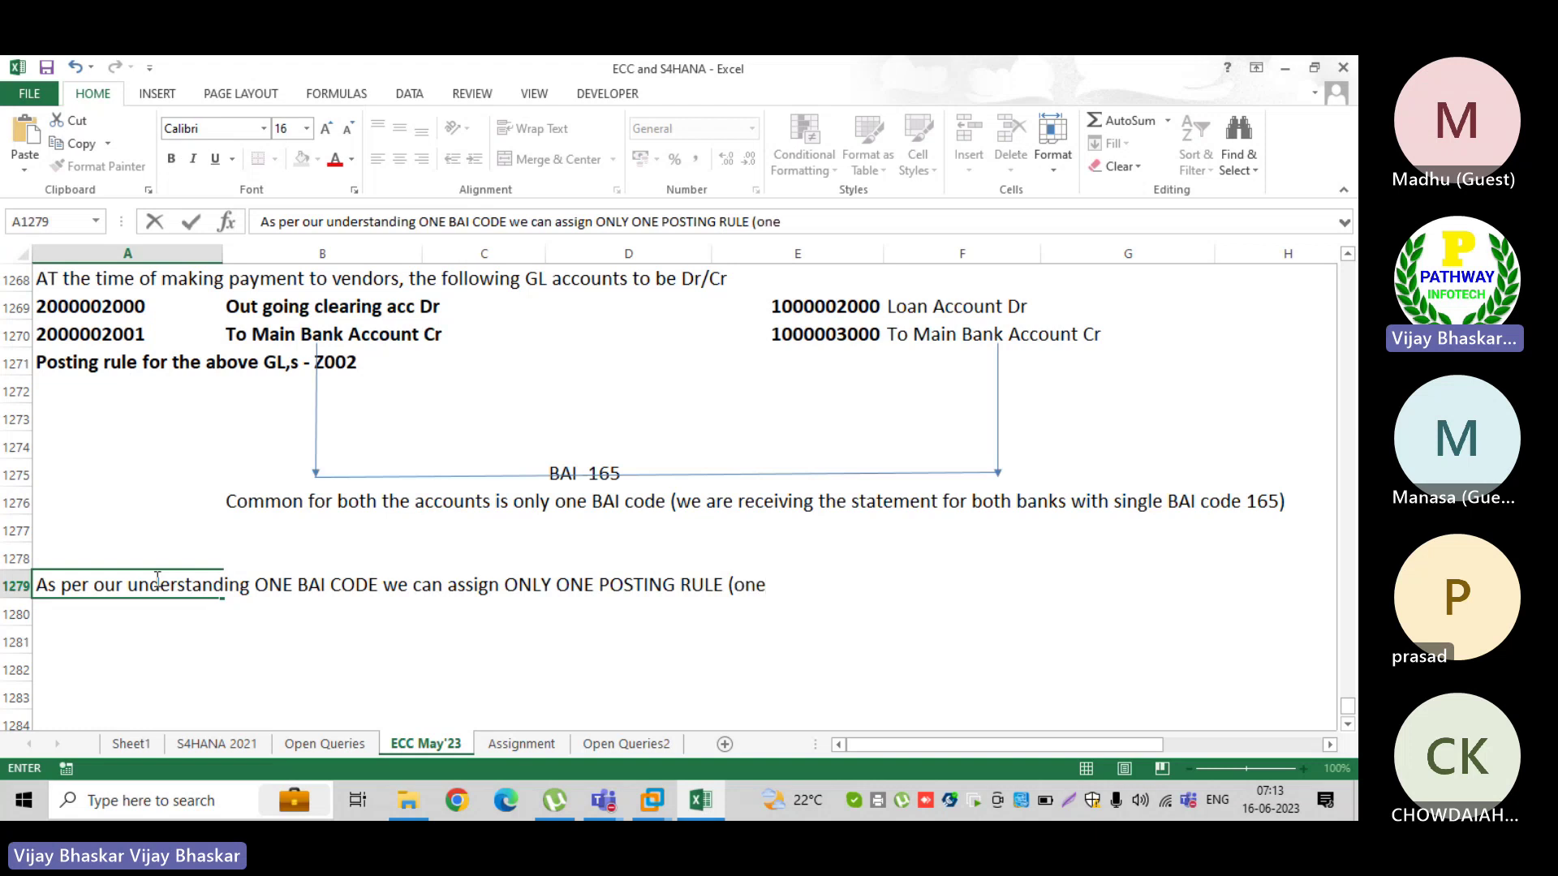
type("=one)")
key("Return")
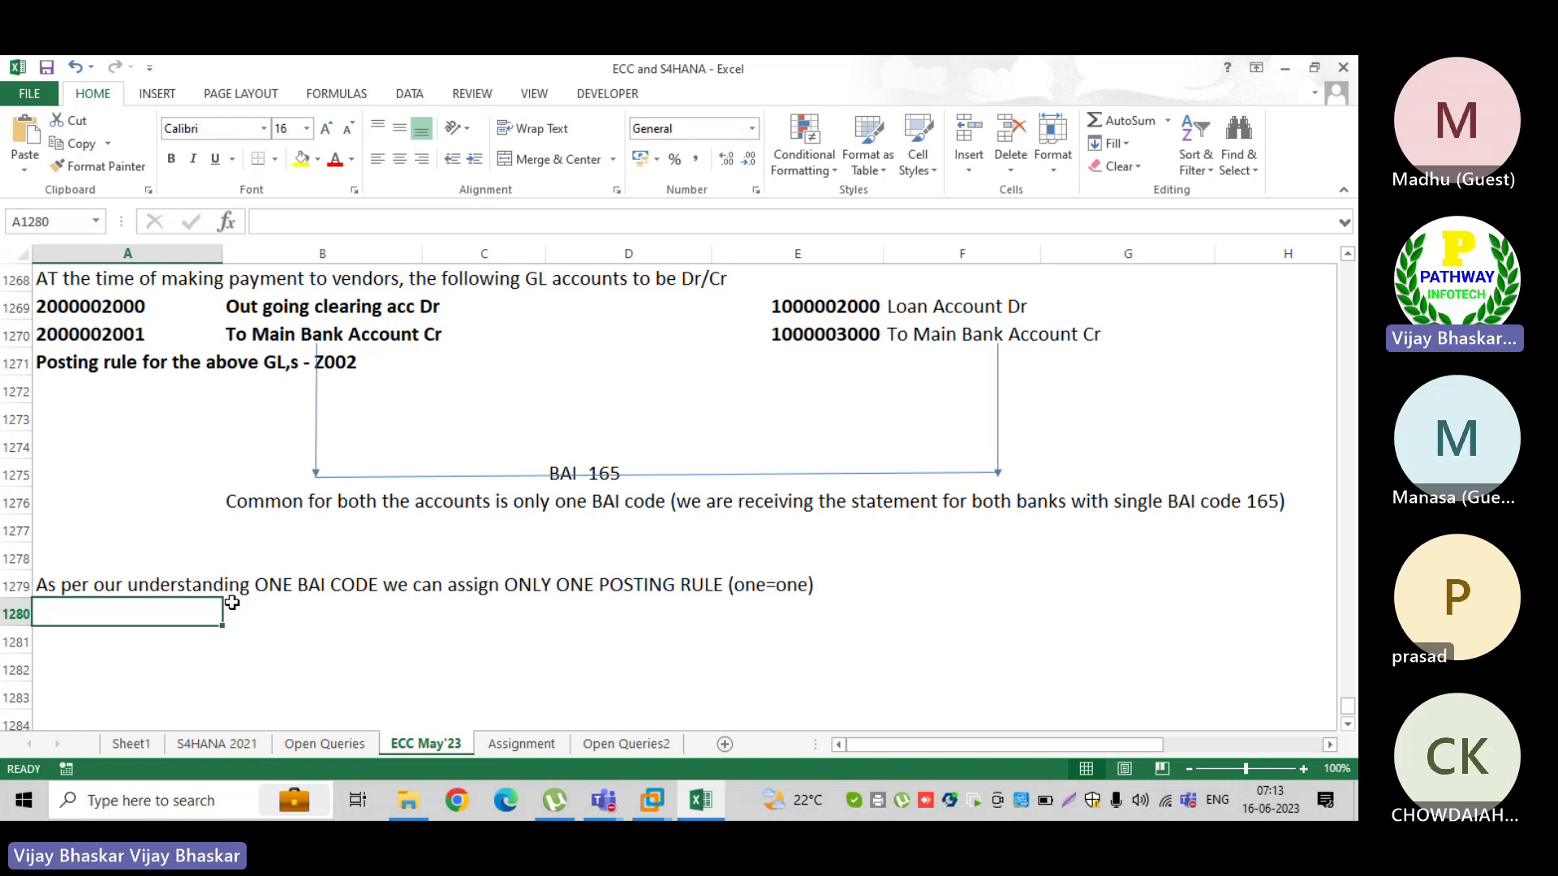
- Examine the BAI_Z0SG statement file in Notepad, comparing BAI code 165 and the bank account number in both account blocks, and return to the Excel notes
mouse_move(659, 801)
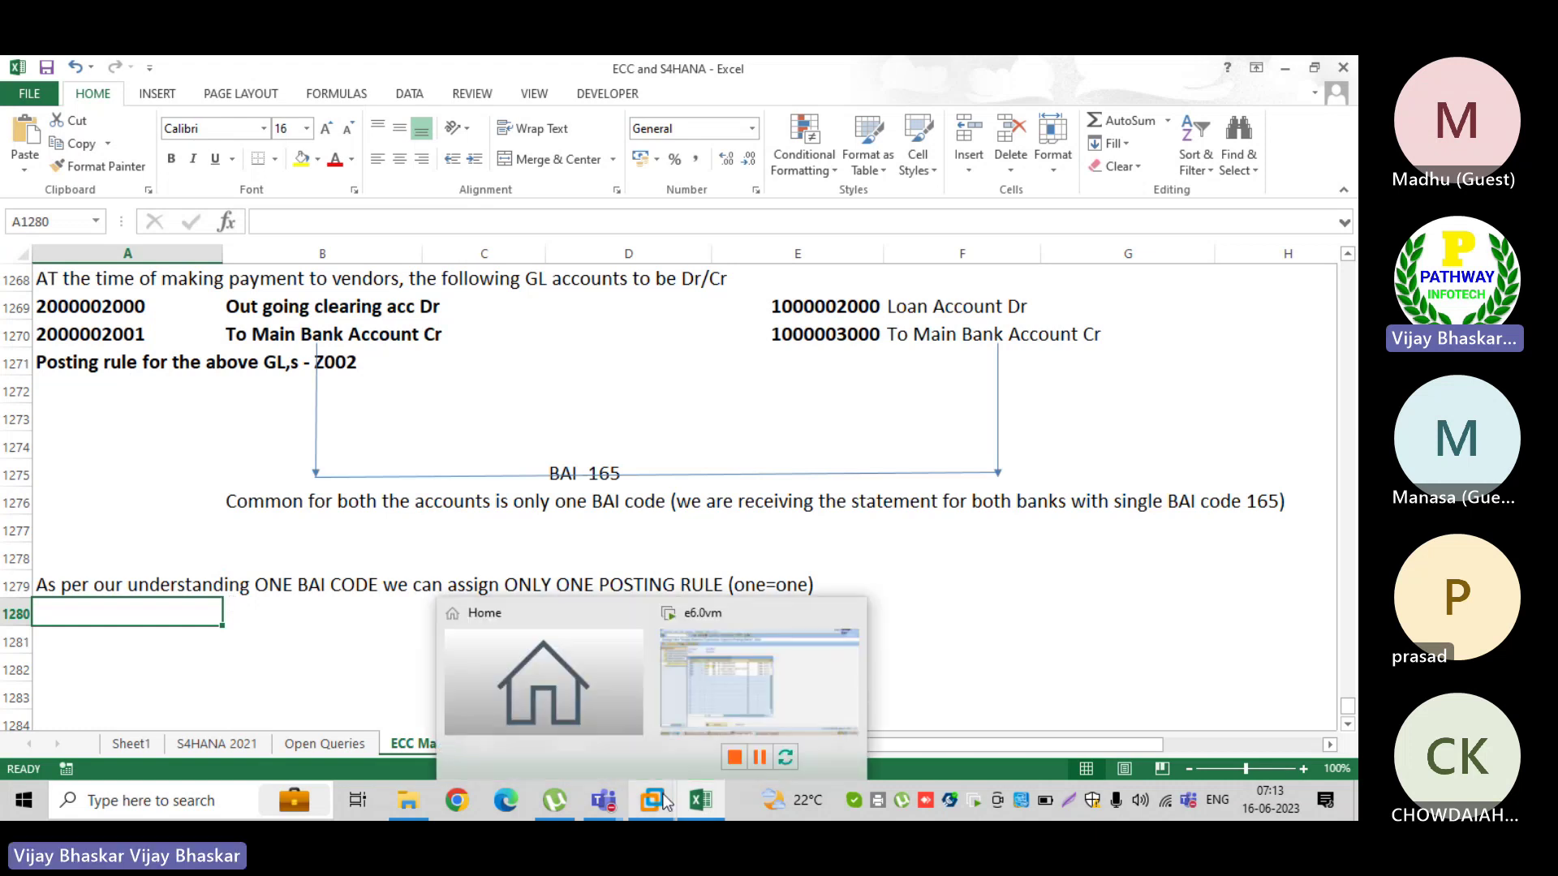
left_click(717, 686)
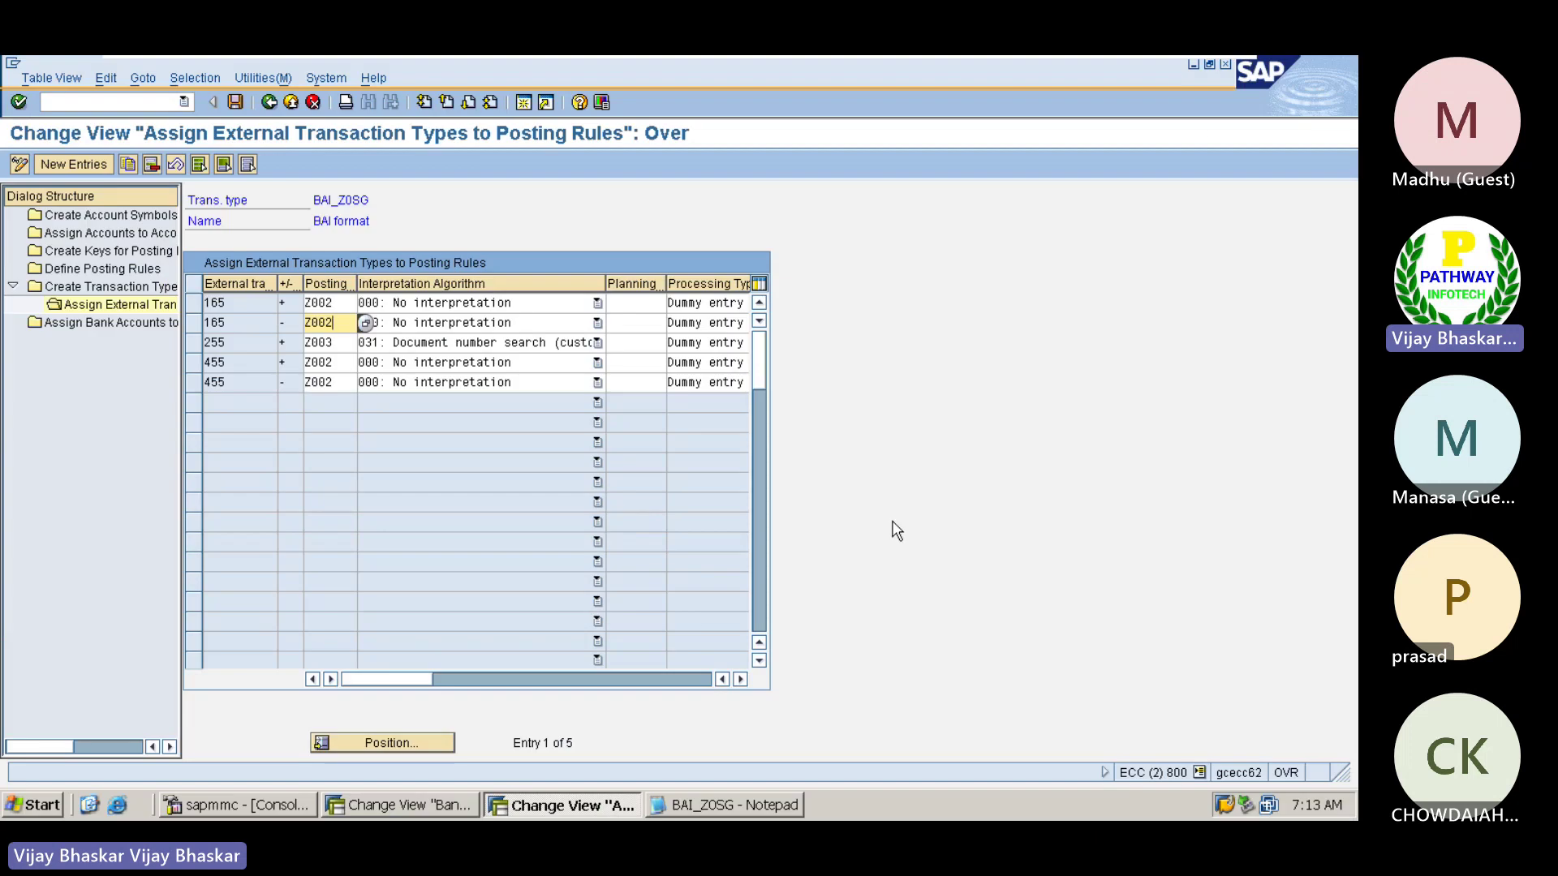
left_click(734, 804)
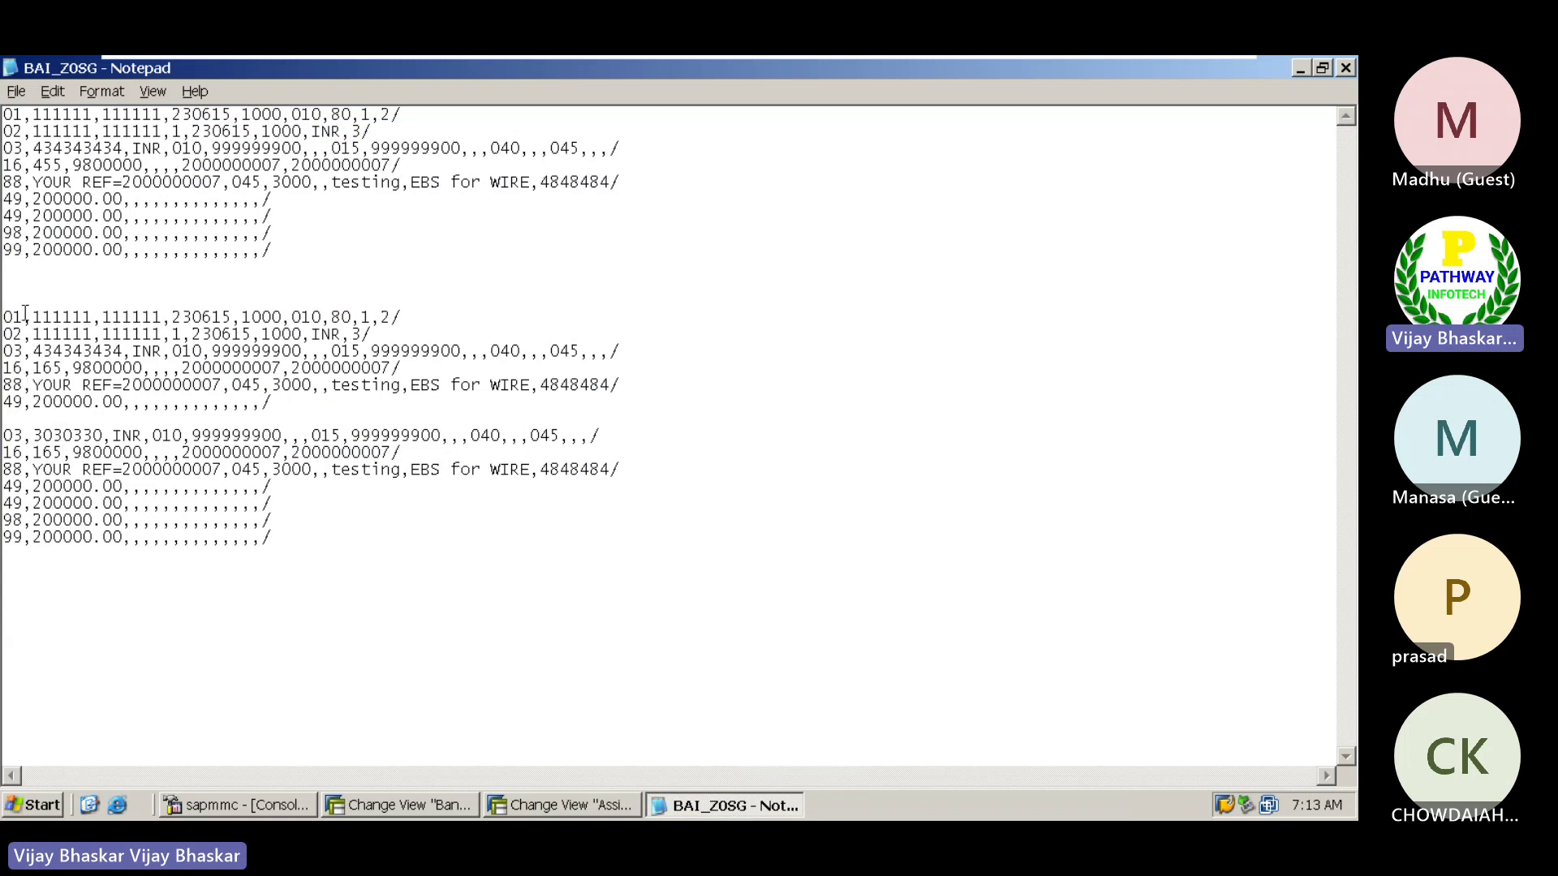
double_click(41, 368)
left_click(64, 371)
left_click_drag(64, 371, 35, 369)
left_click_drag(63, 452, 34, 452)
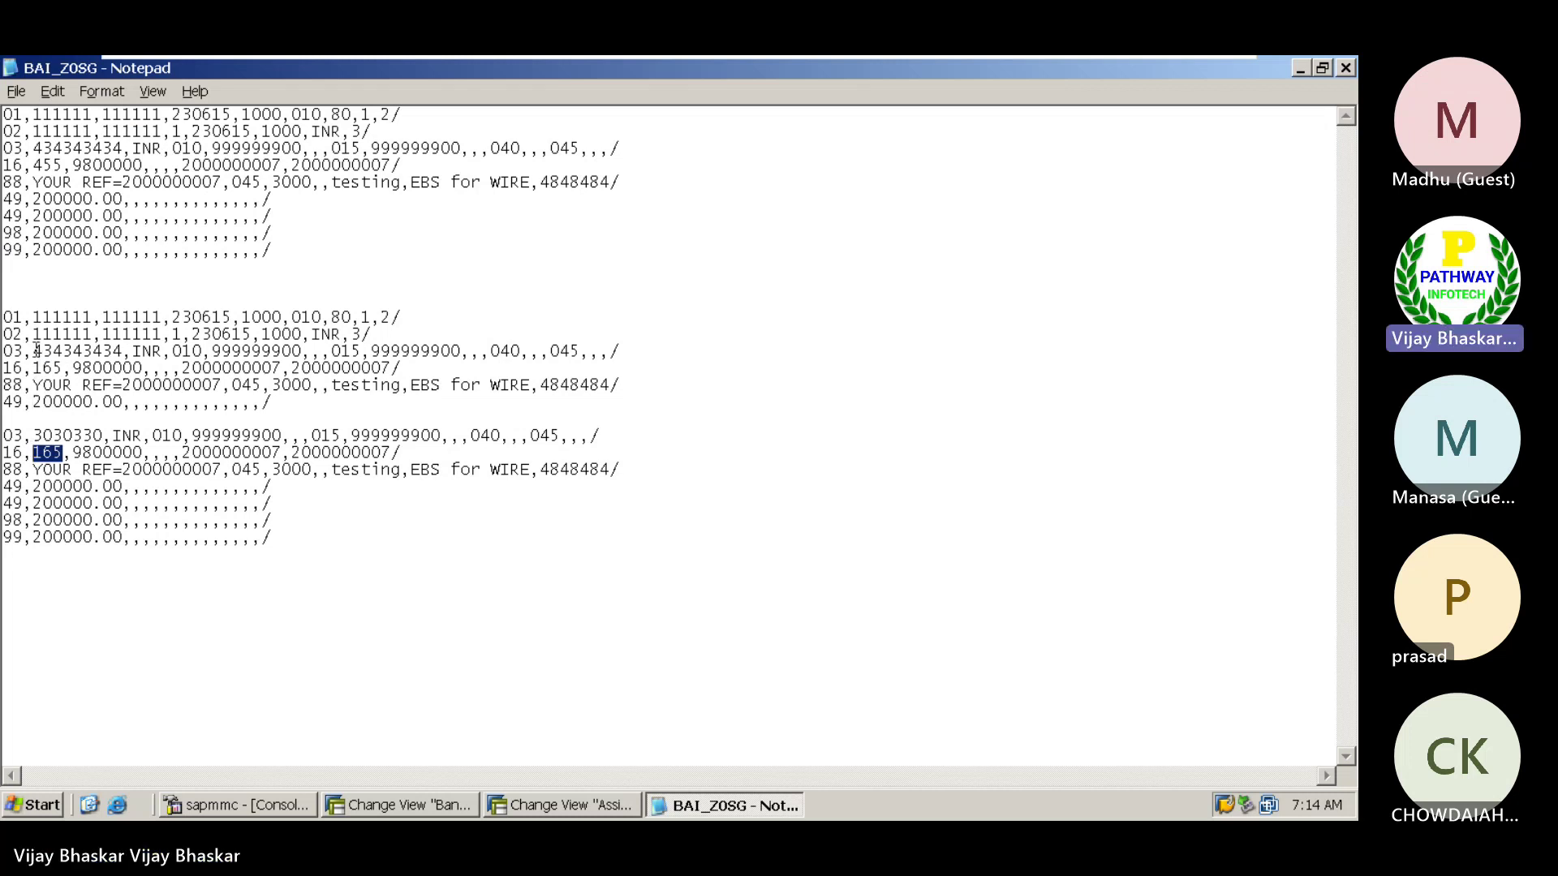
left_click_drag(36, 351, 123, 350)
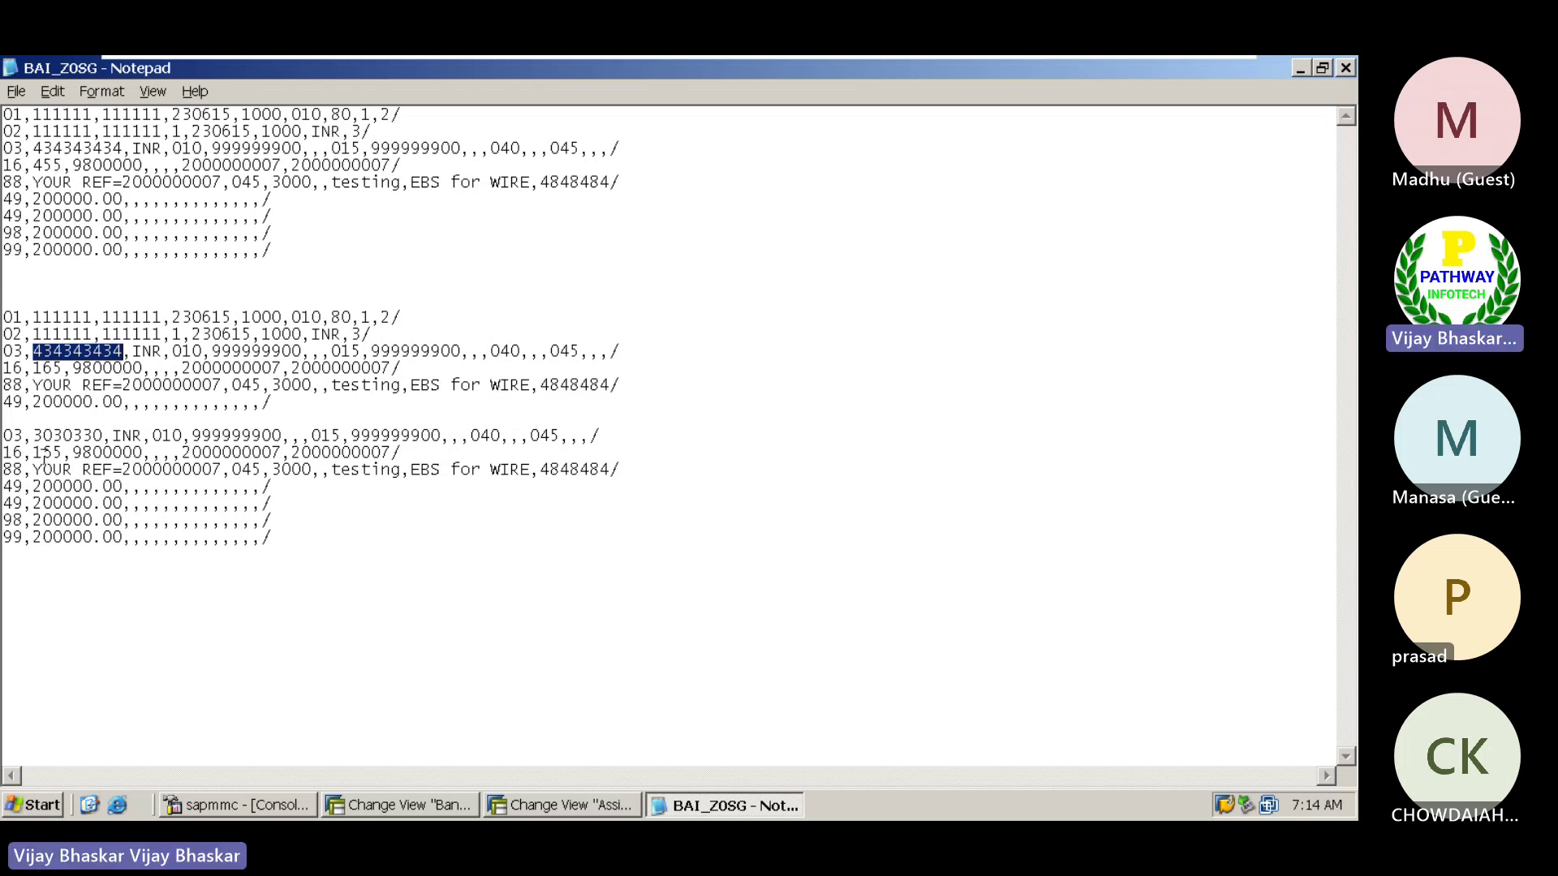
left_click_drag(42, 436, 105, 436)
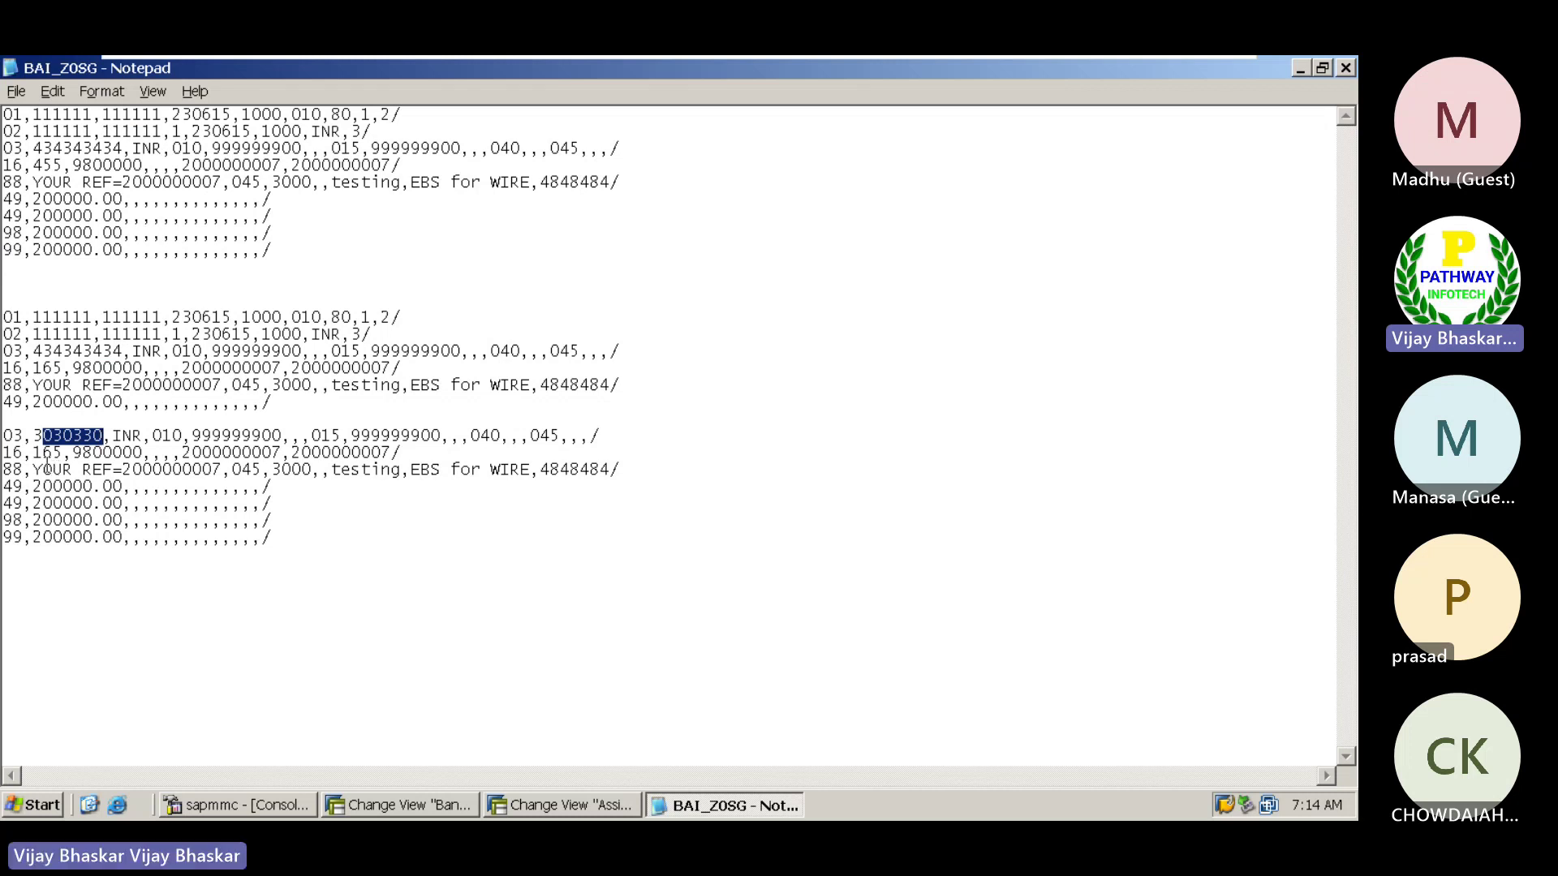
mouse_move(1004, 58)
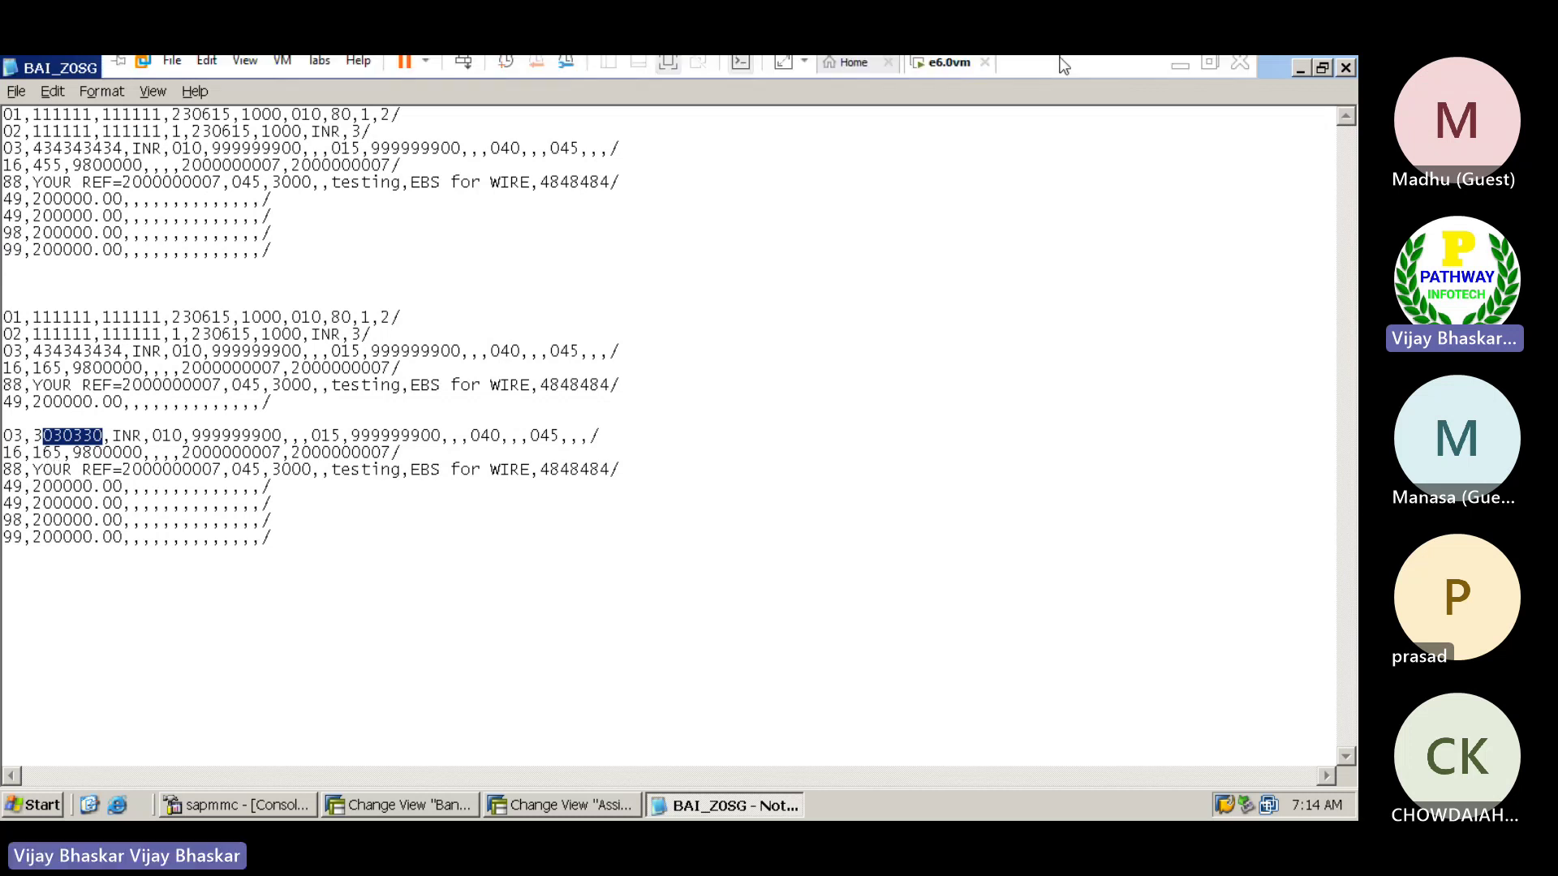
left_click(1180, 75)
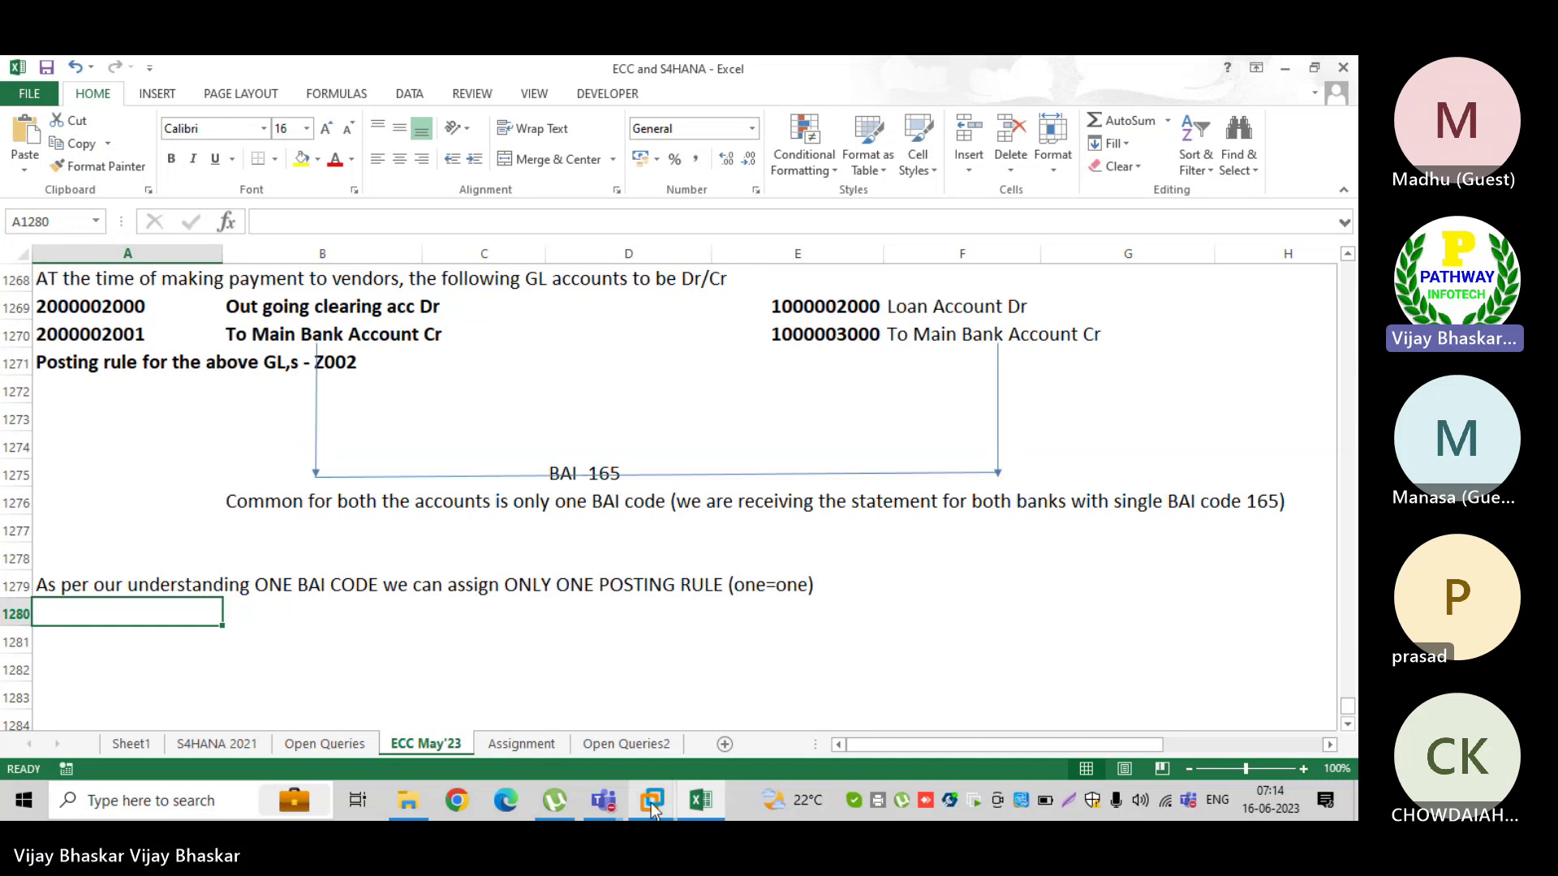
- Return to the SAP session, leave the bank account details with transaction /nspro and open the SAP Reference IMG
mouse_move(651, 800)
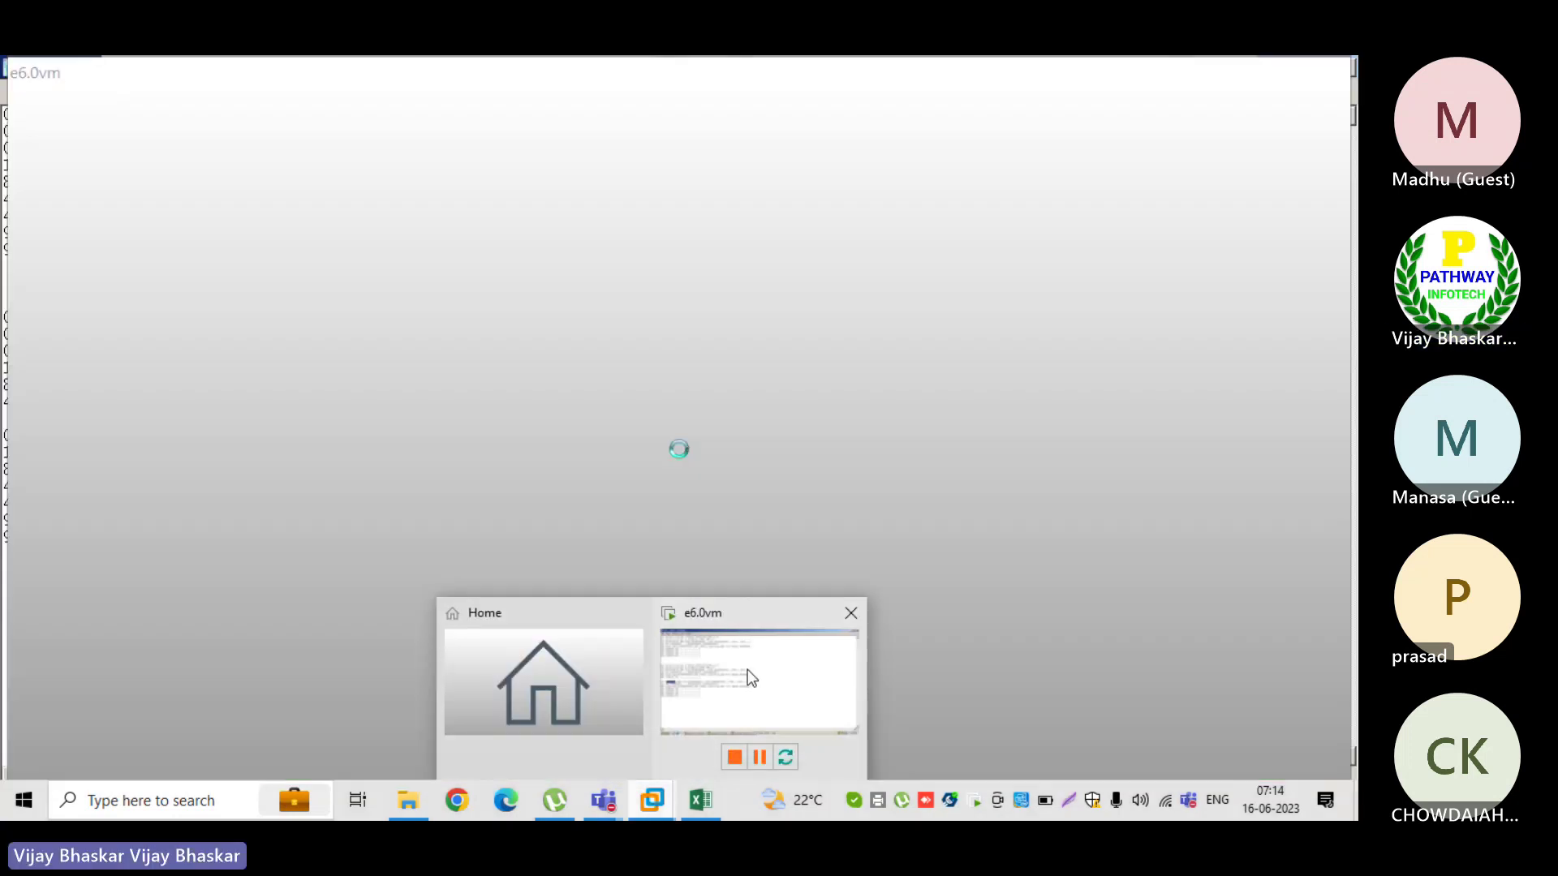
left_click(747, 669)
left_click(528, 801)
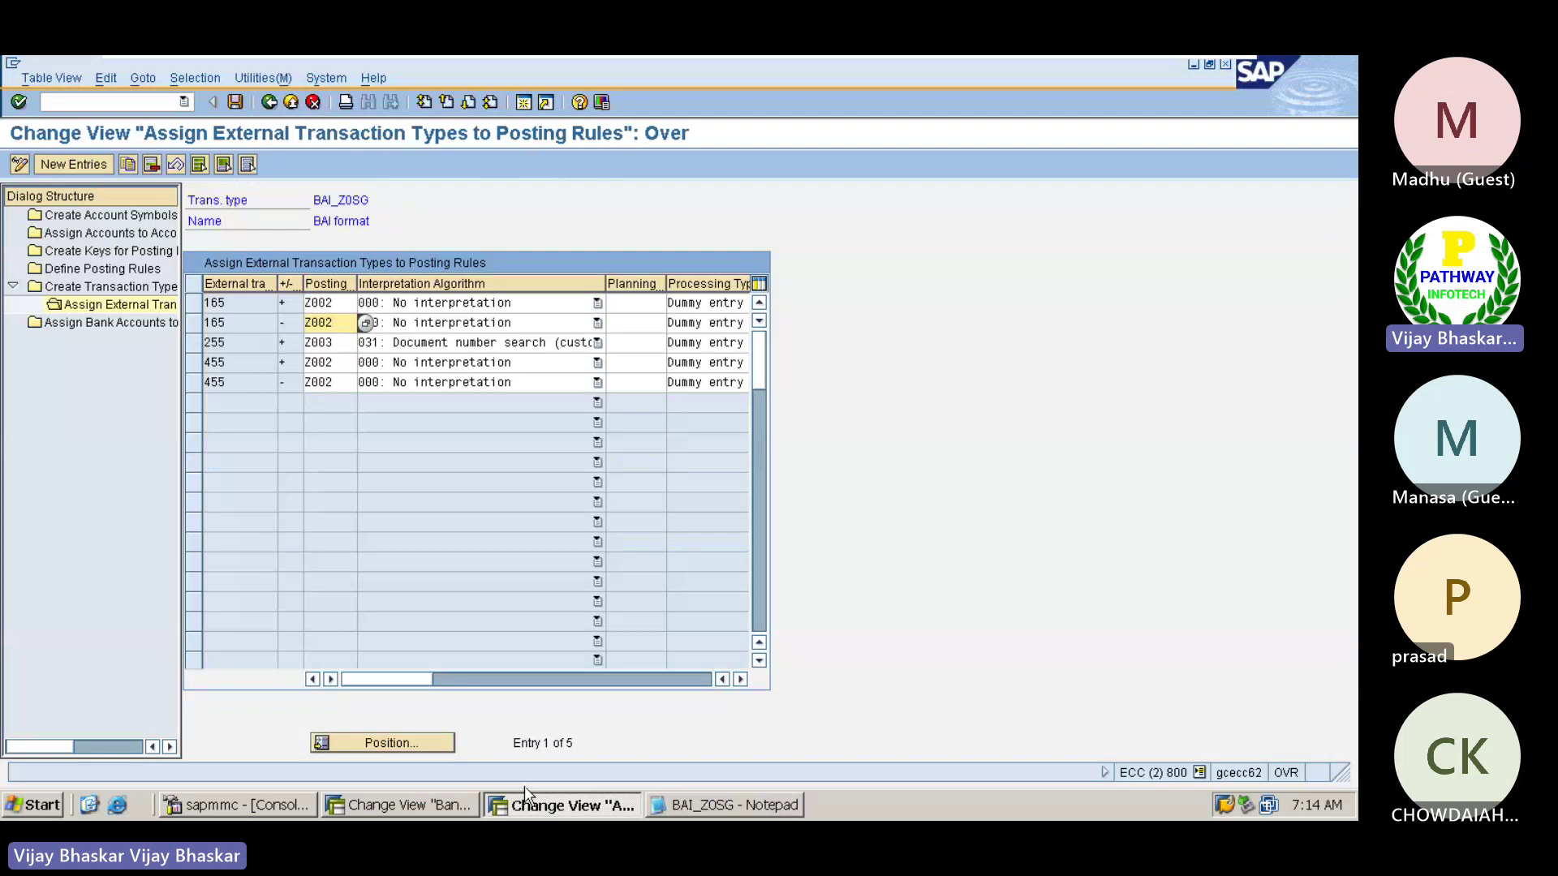
left_click(392, 804)
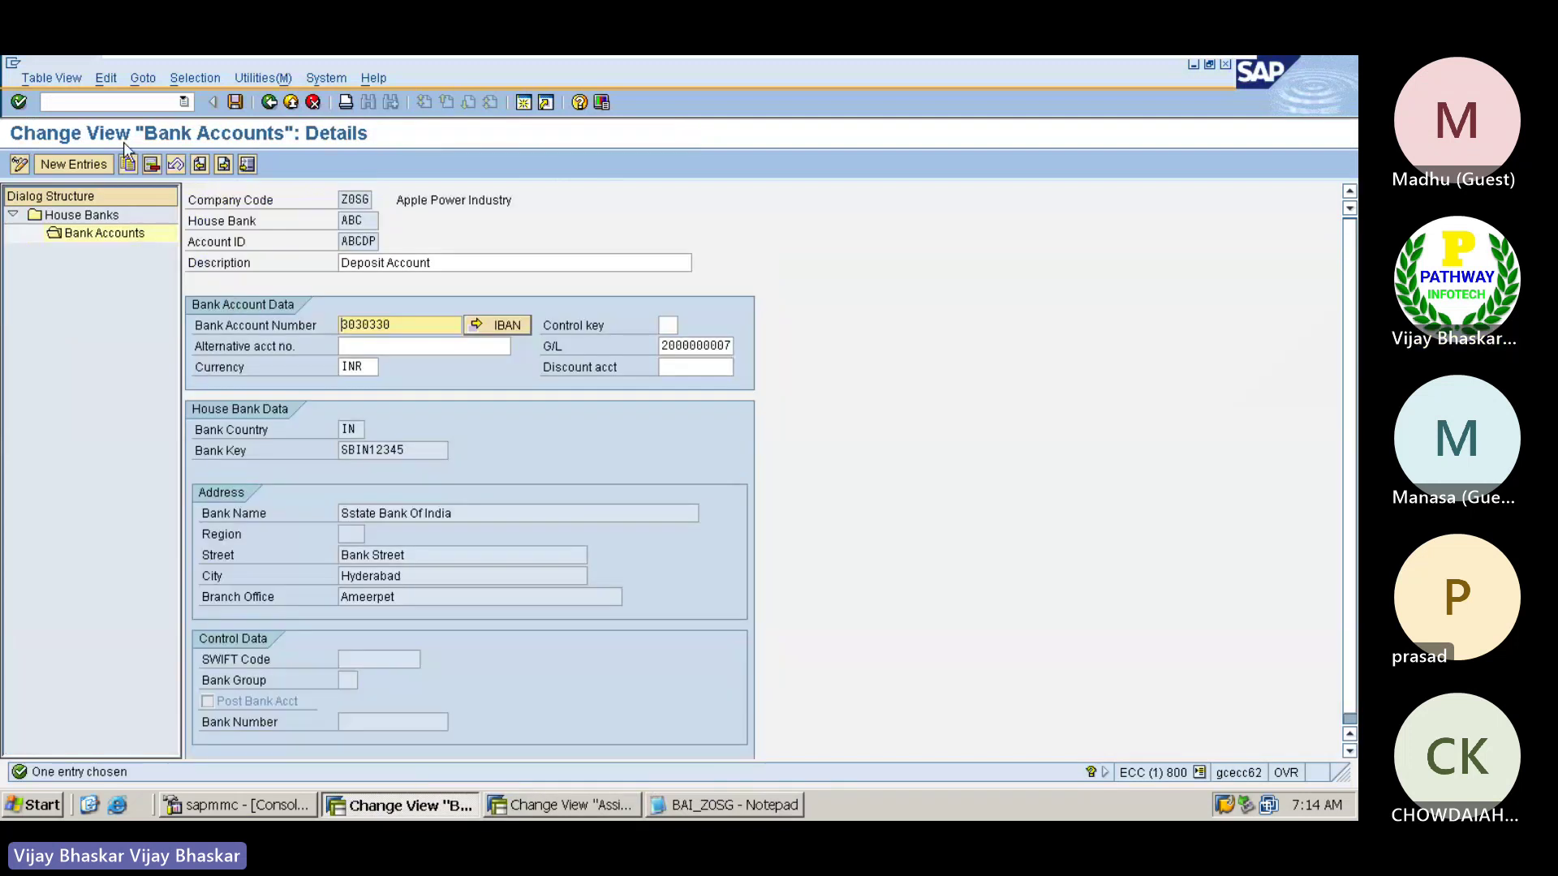
left_click(101, 106)
type("/nspro")
key("Return")
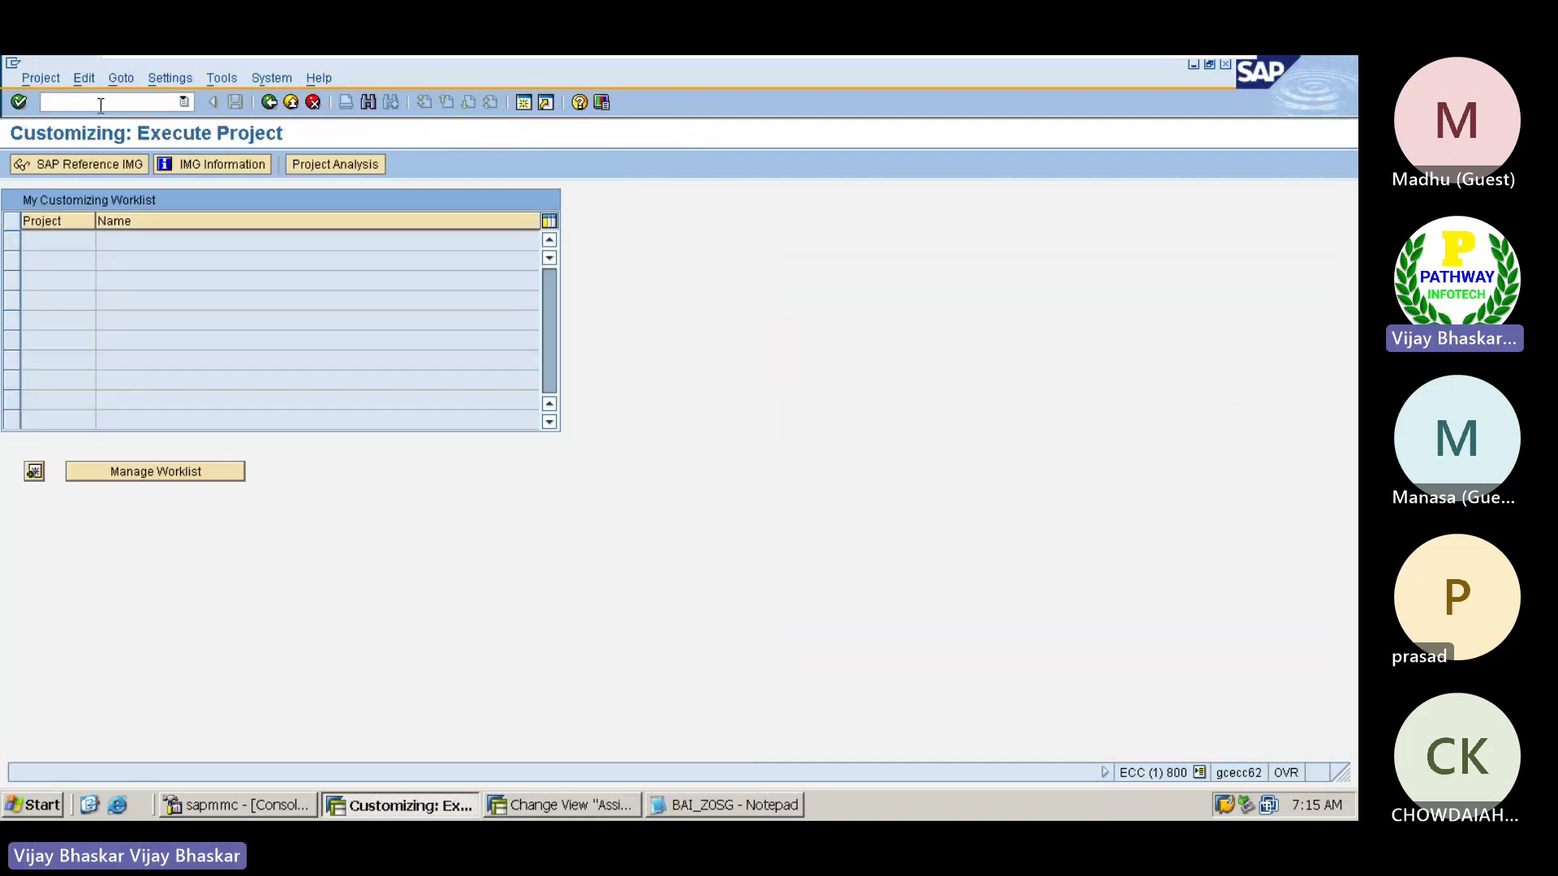
left_click(99, 165)
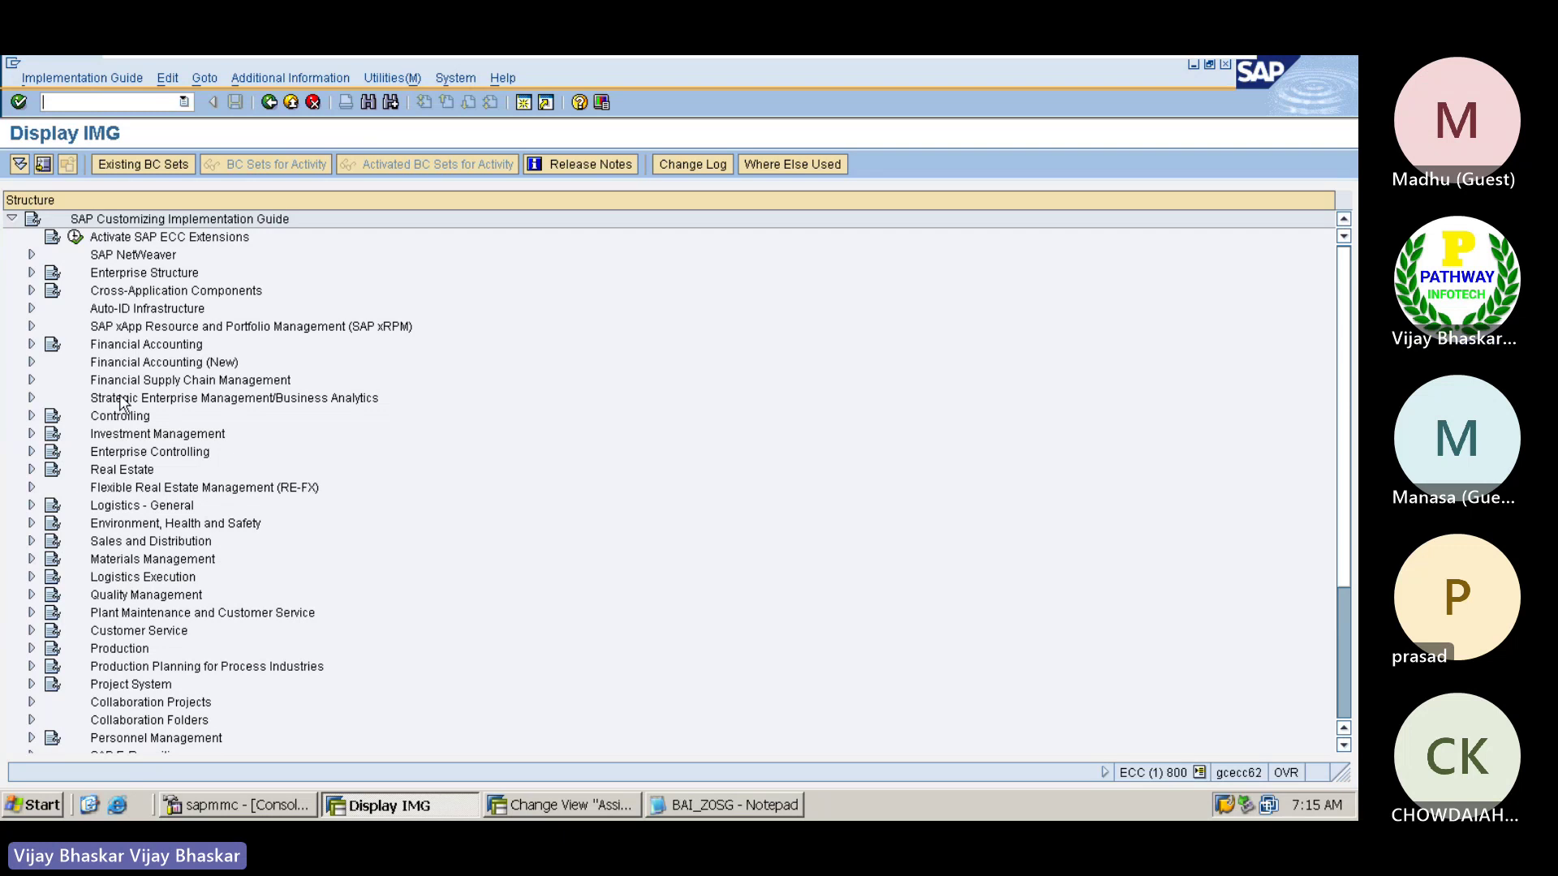
- Expand Financial Accounting and its Bank Accounting node in the implementation guide
double_click(118, 345)
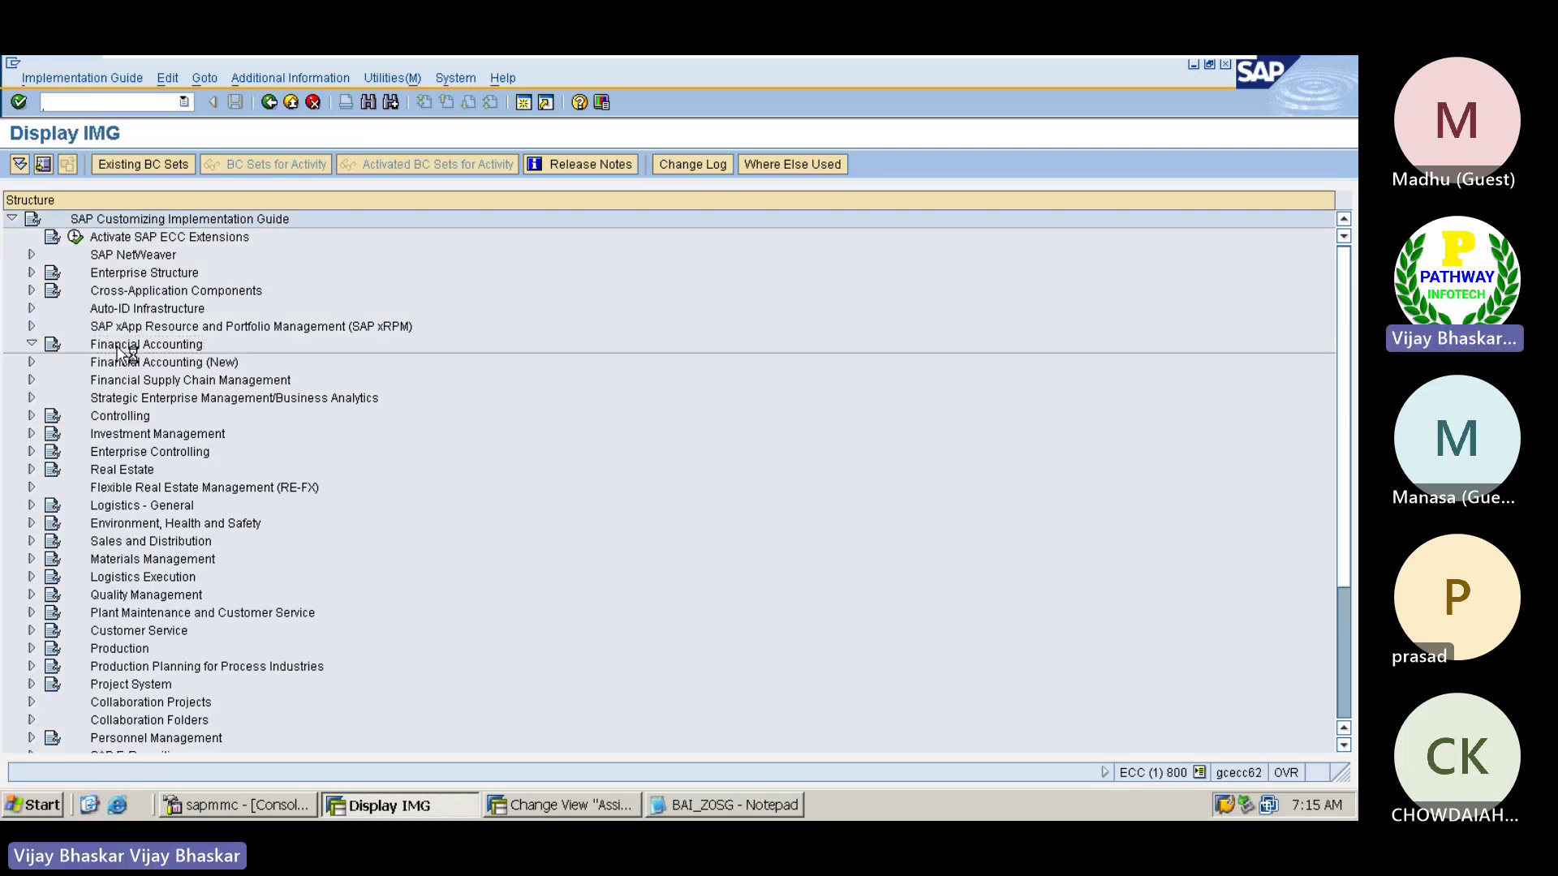
key("Down")
key("Down")
key("Down")
key("Down")
key("Down")
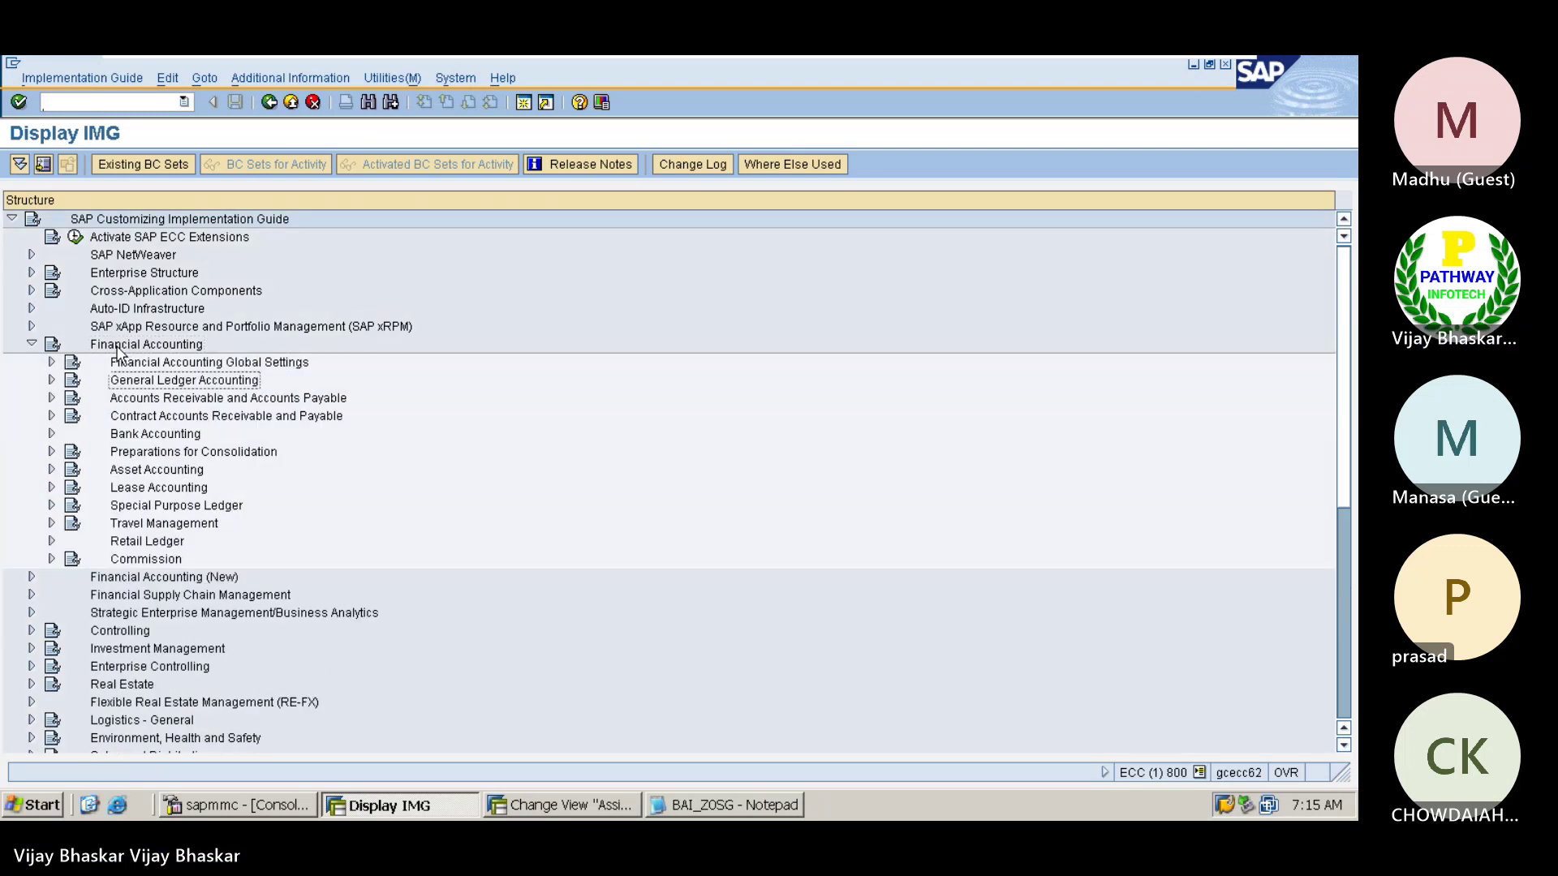
key("Right")
- Expand Business Transactions under Bank Accounting, including its Payment Transactions node
key("Down")
key("Down")
key("Down")
key("Down")
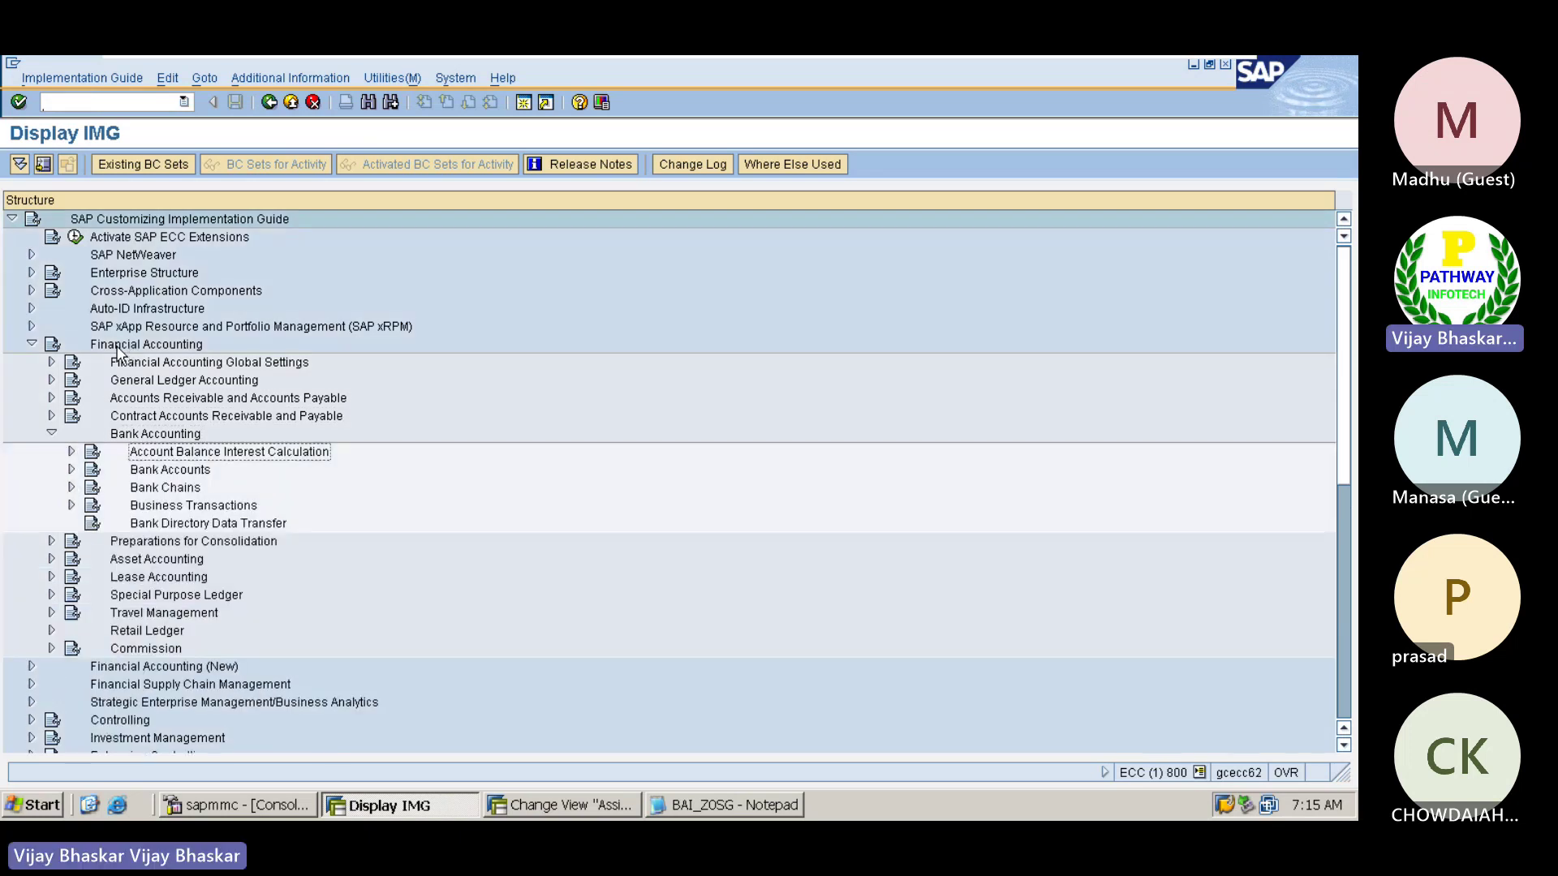
key("Right")
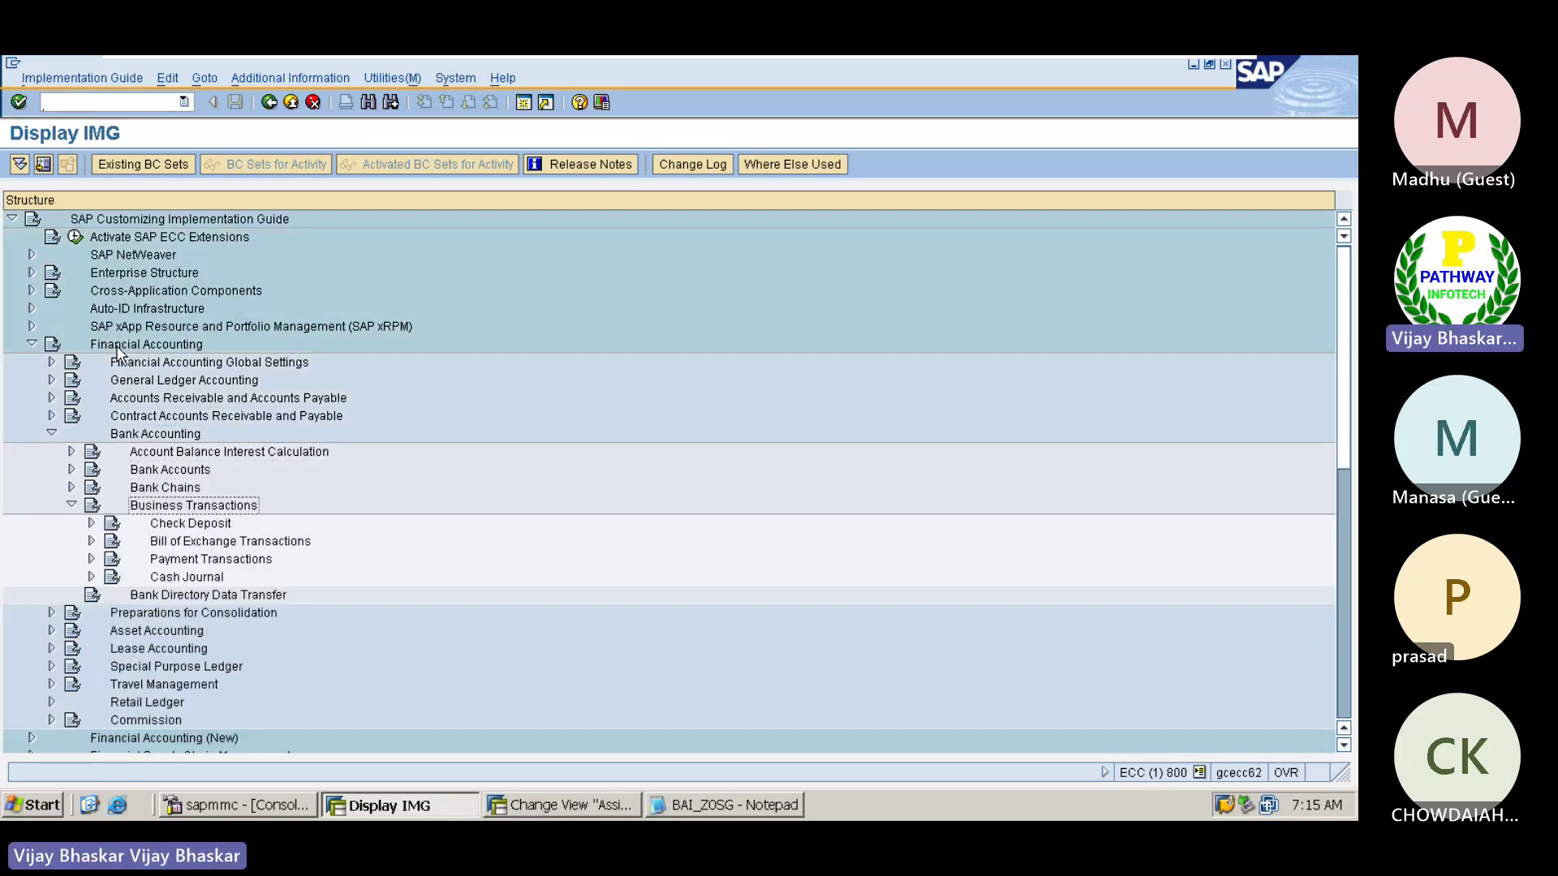
key("Down")
key("Down")
key("Down")
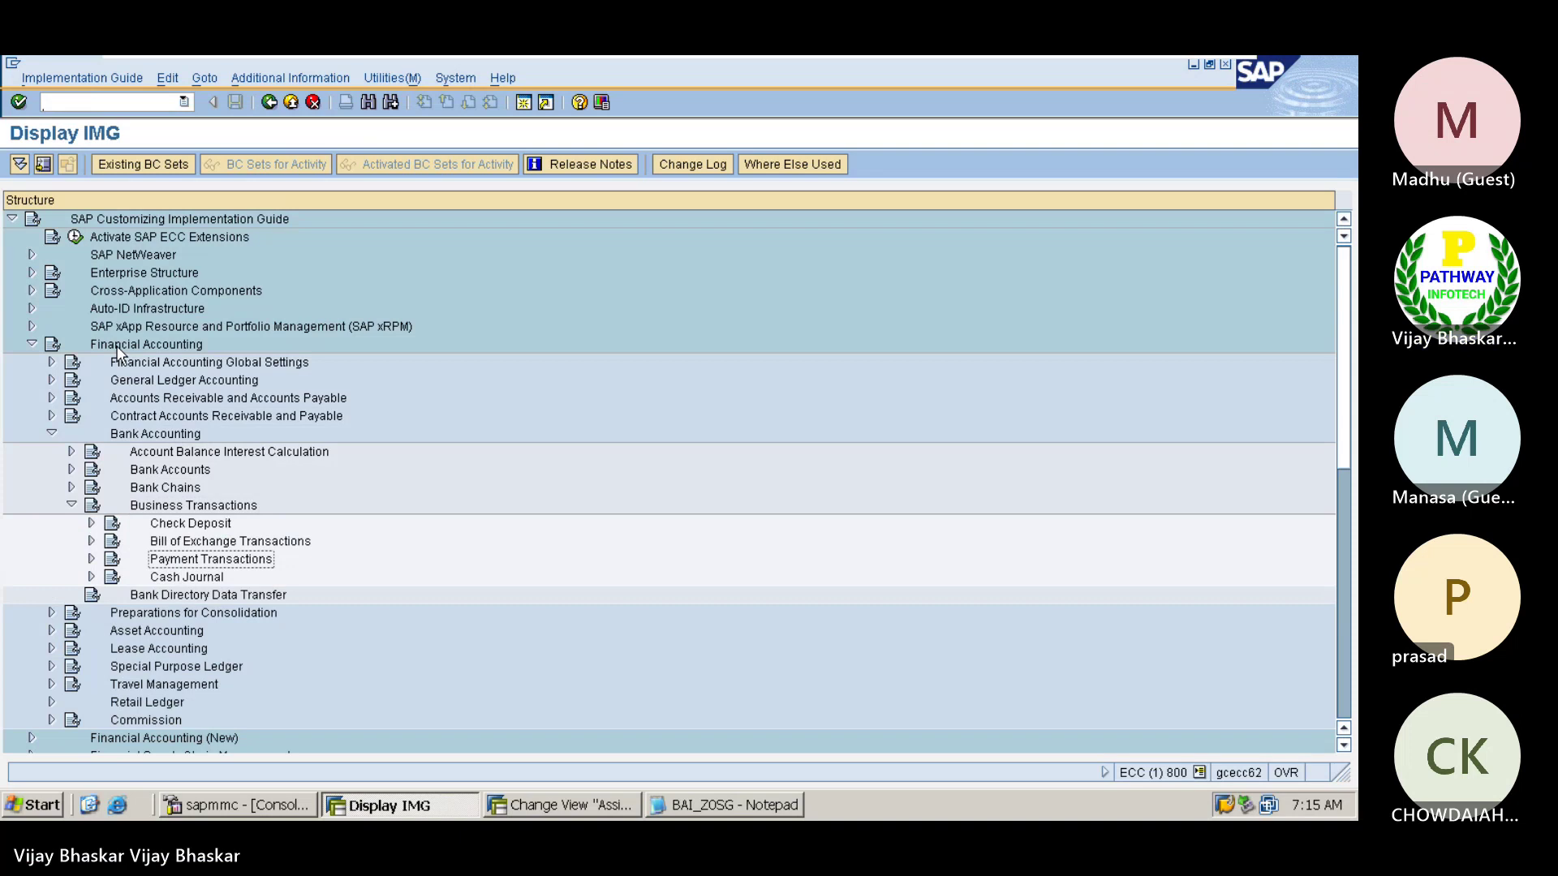
key("Right")
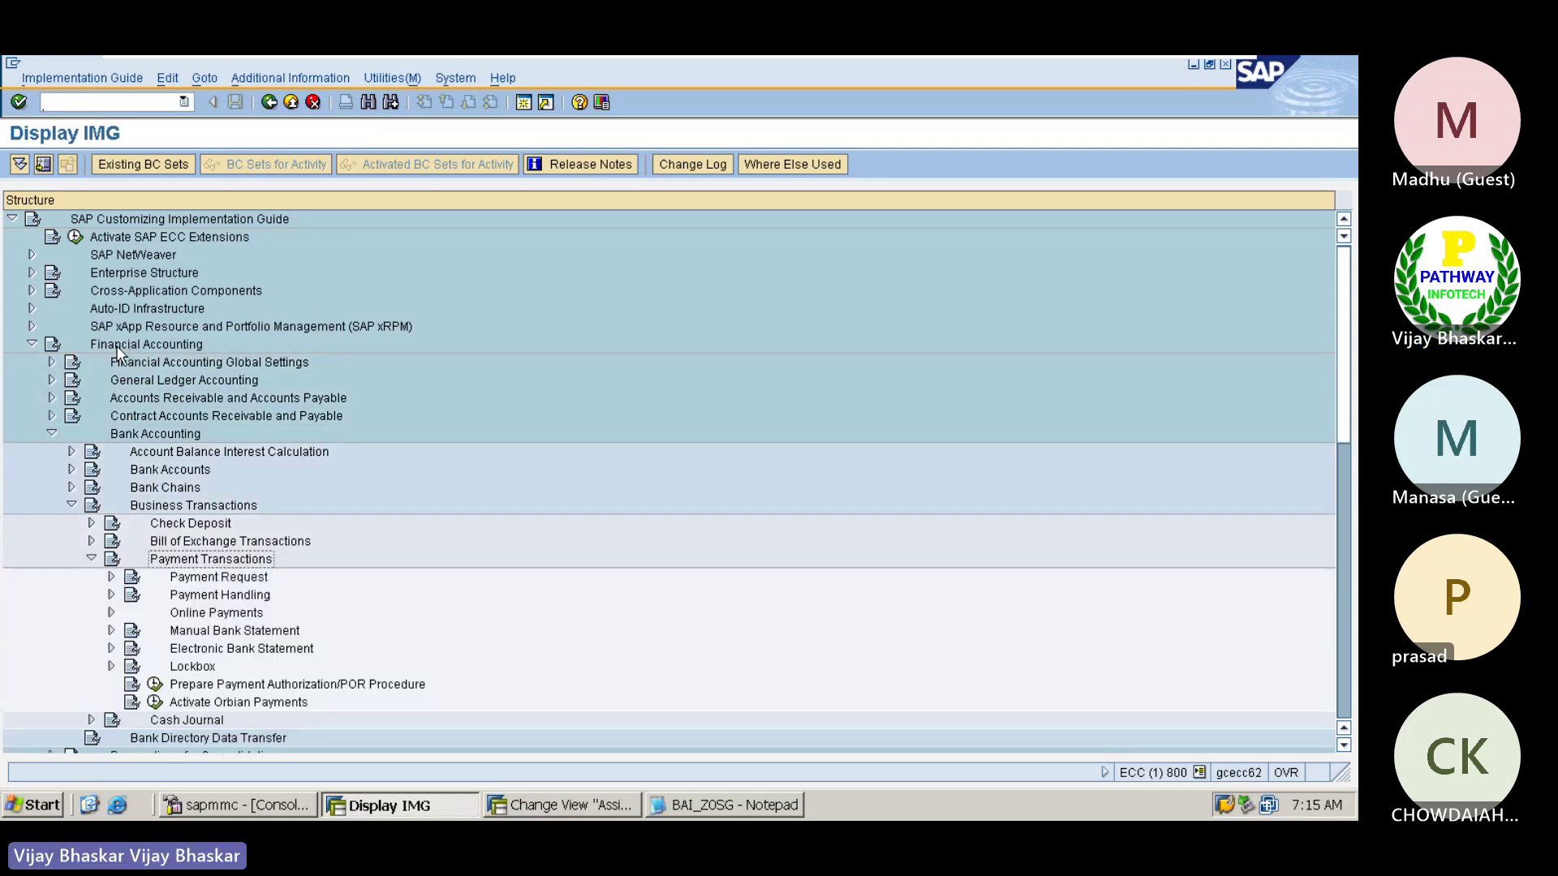
- Expand the Electronic Bank Statement node under Payment Transactions to list its configuration activities
key("Down")
key("Down")
key("Down")
key("Down")
key("Down")
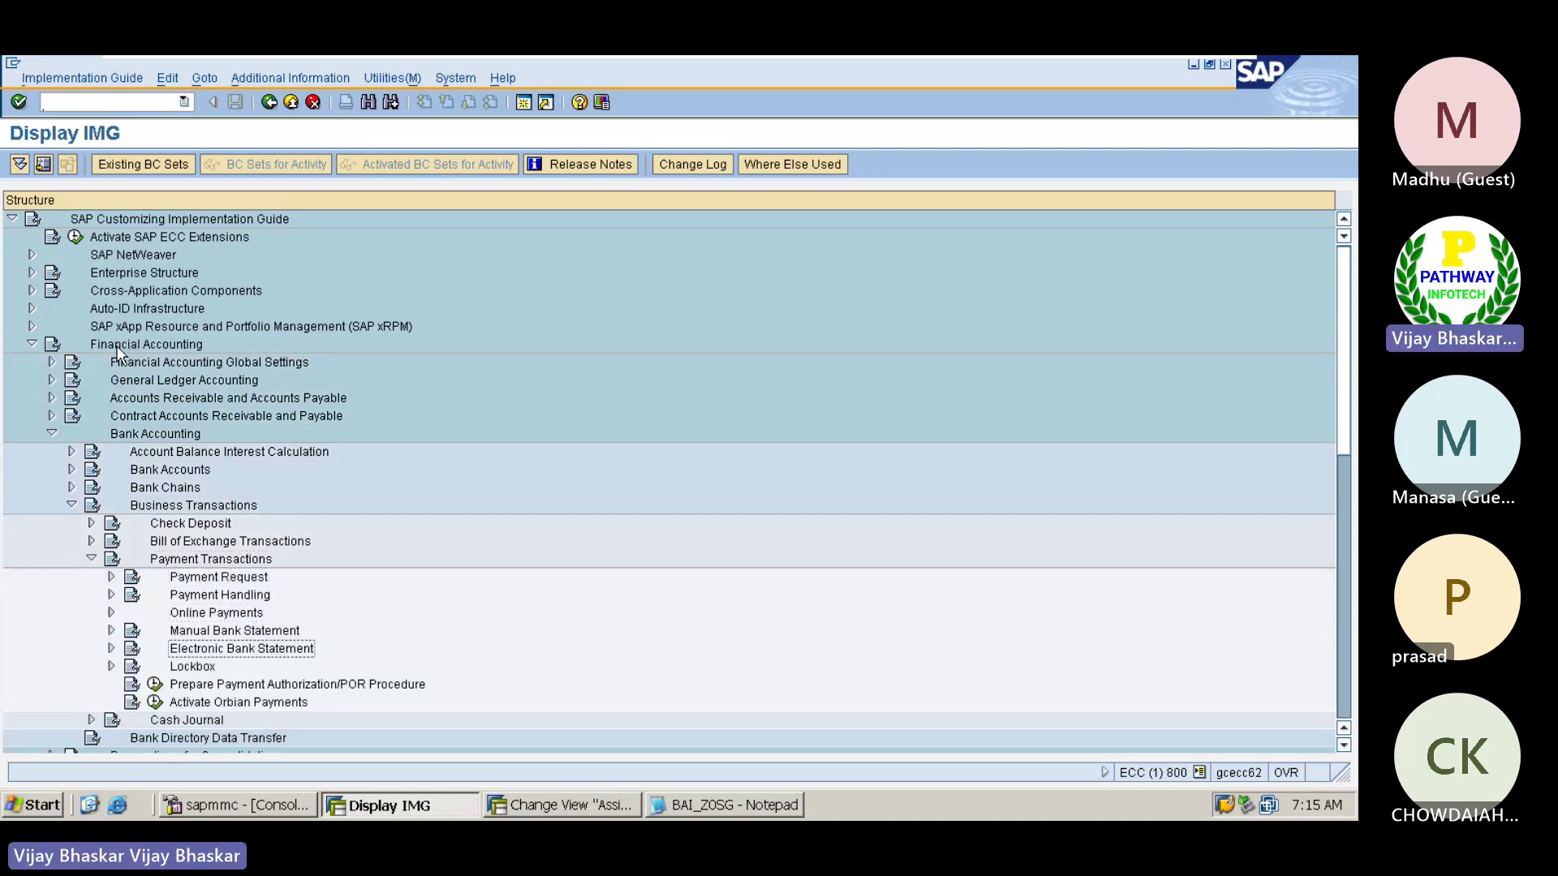
key("Right")
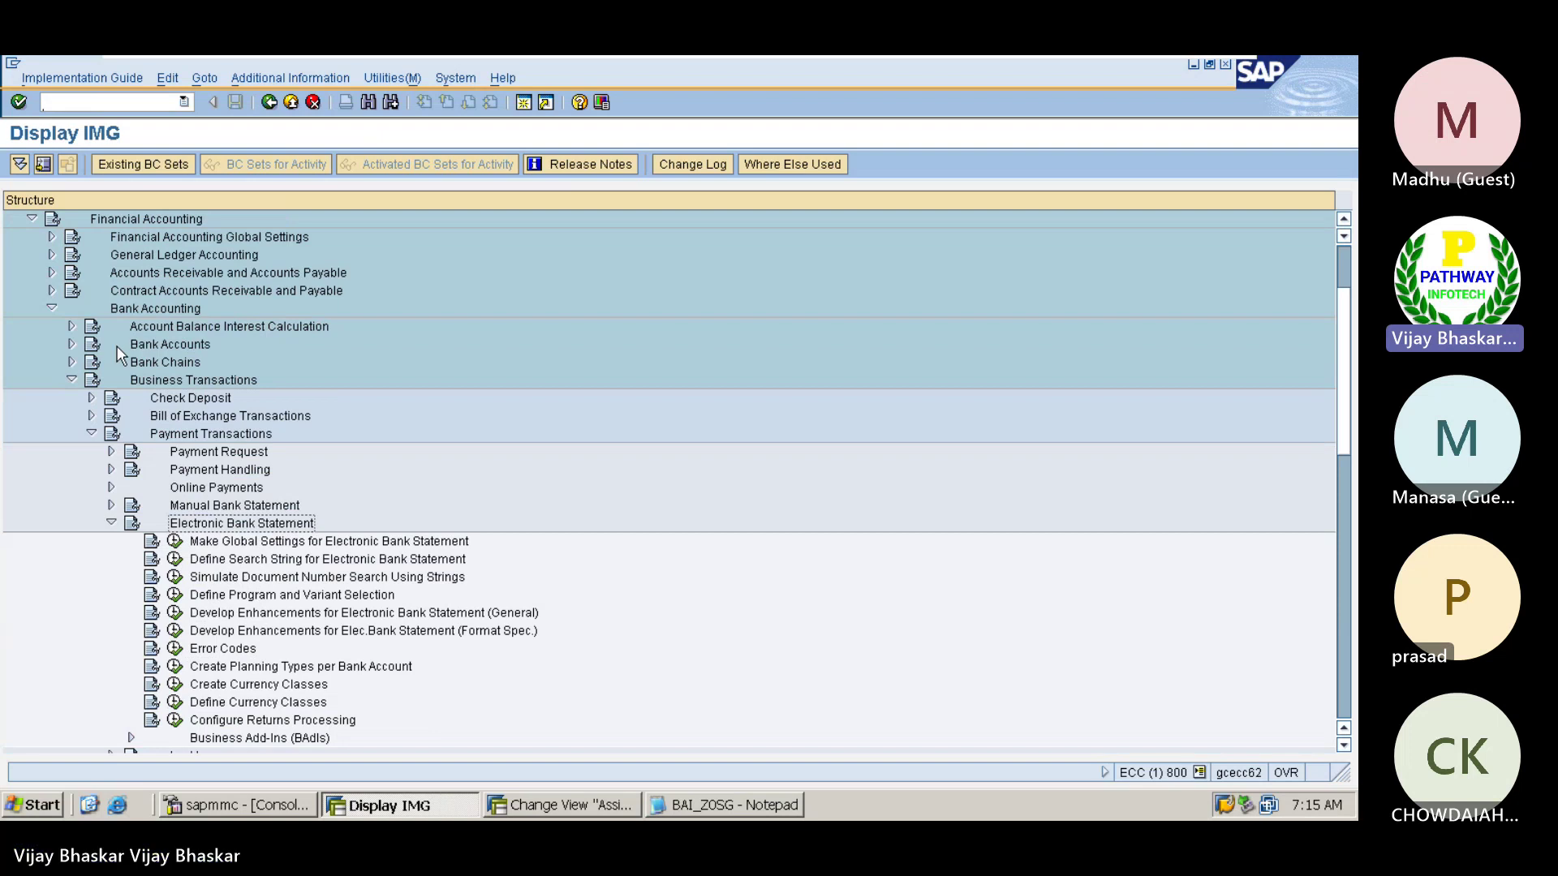
- Open the Define Search String for Electronic Bank Statement activity from the implementation guide
left_click(262, 563)
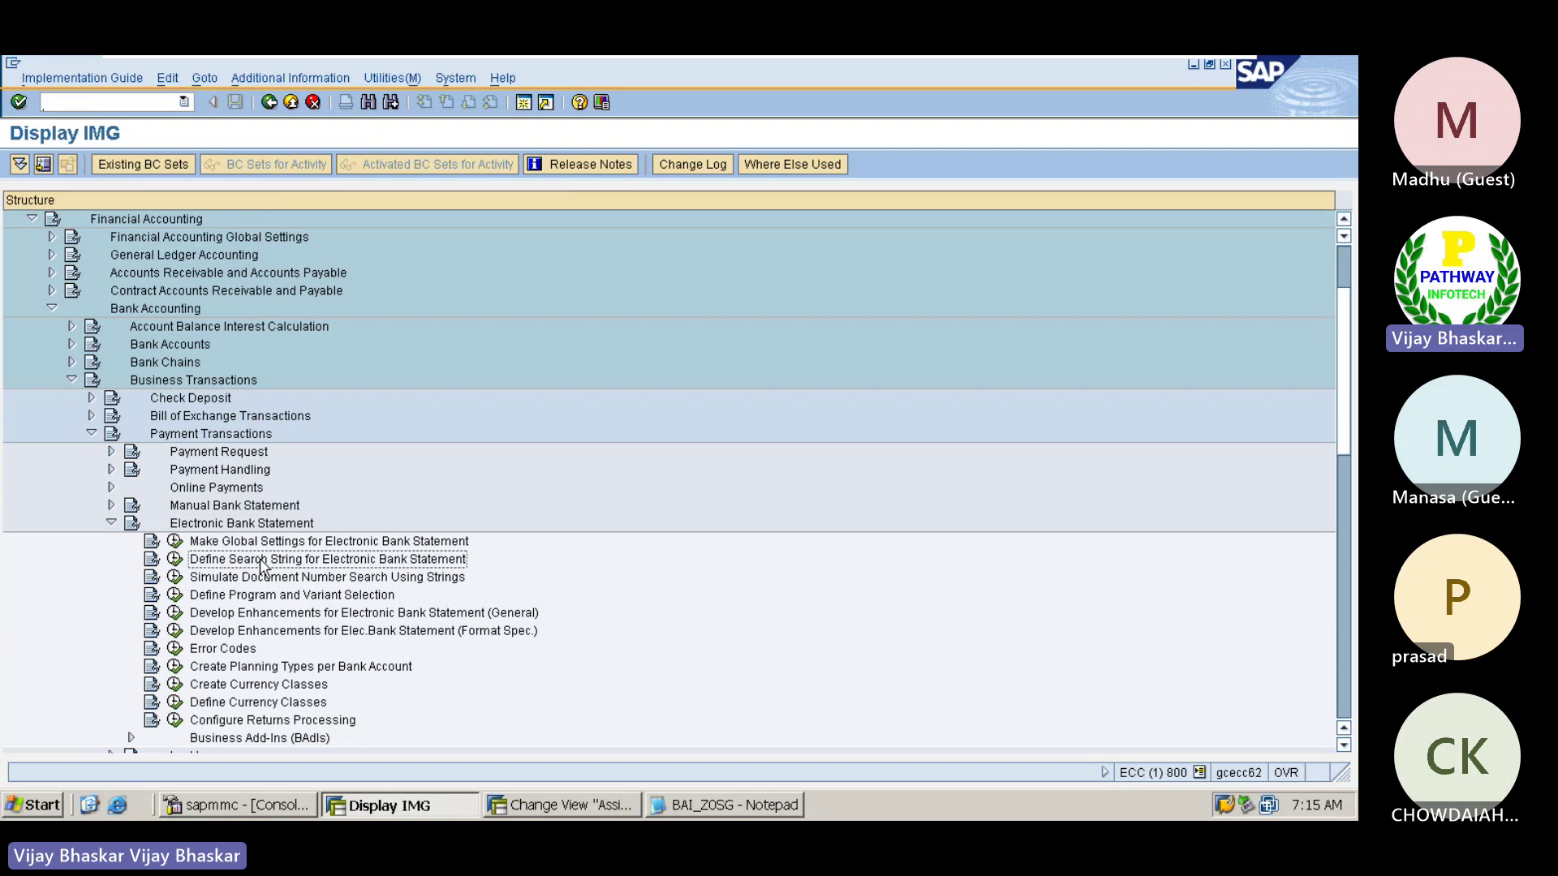
left_click(252, 543)
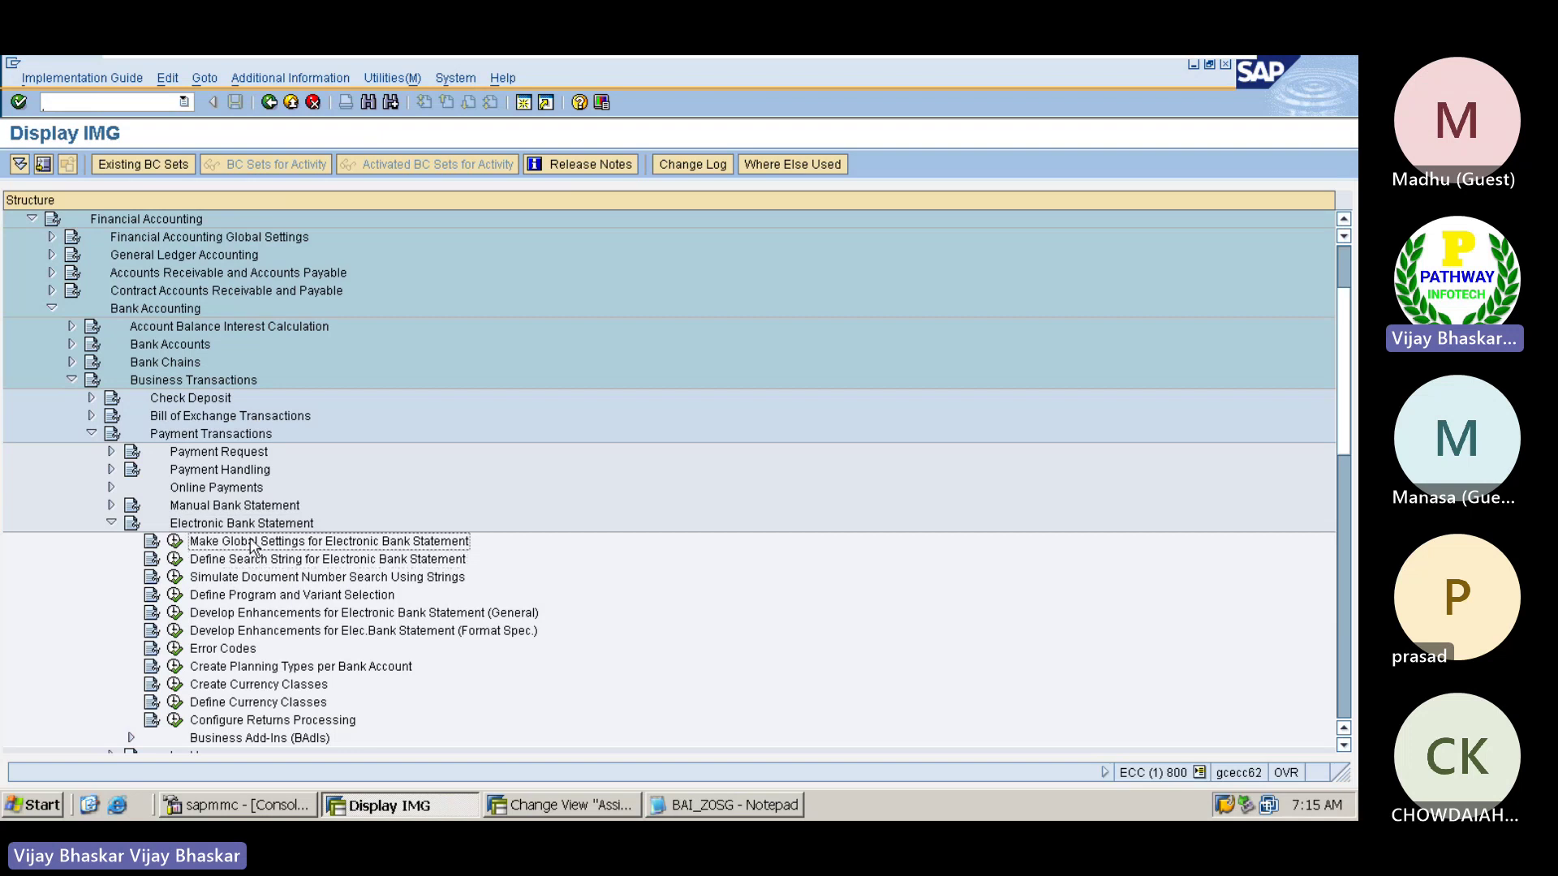
left_click(250, 561)
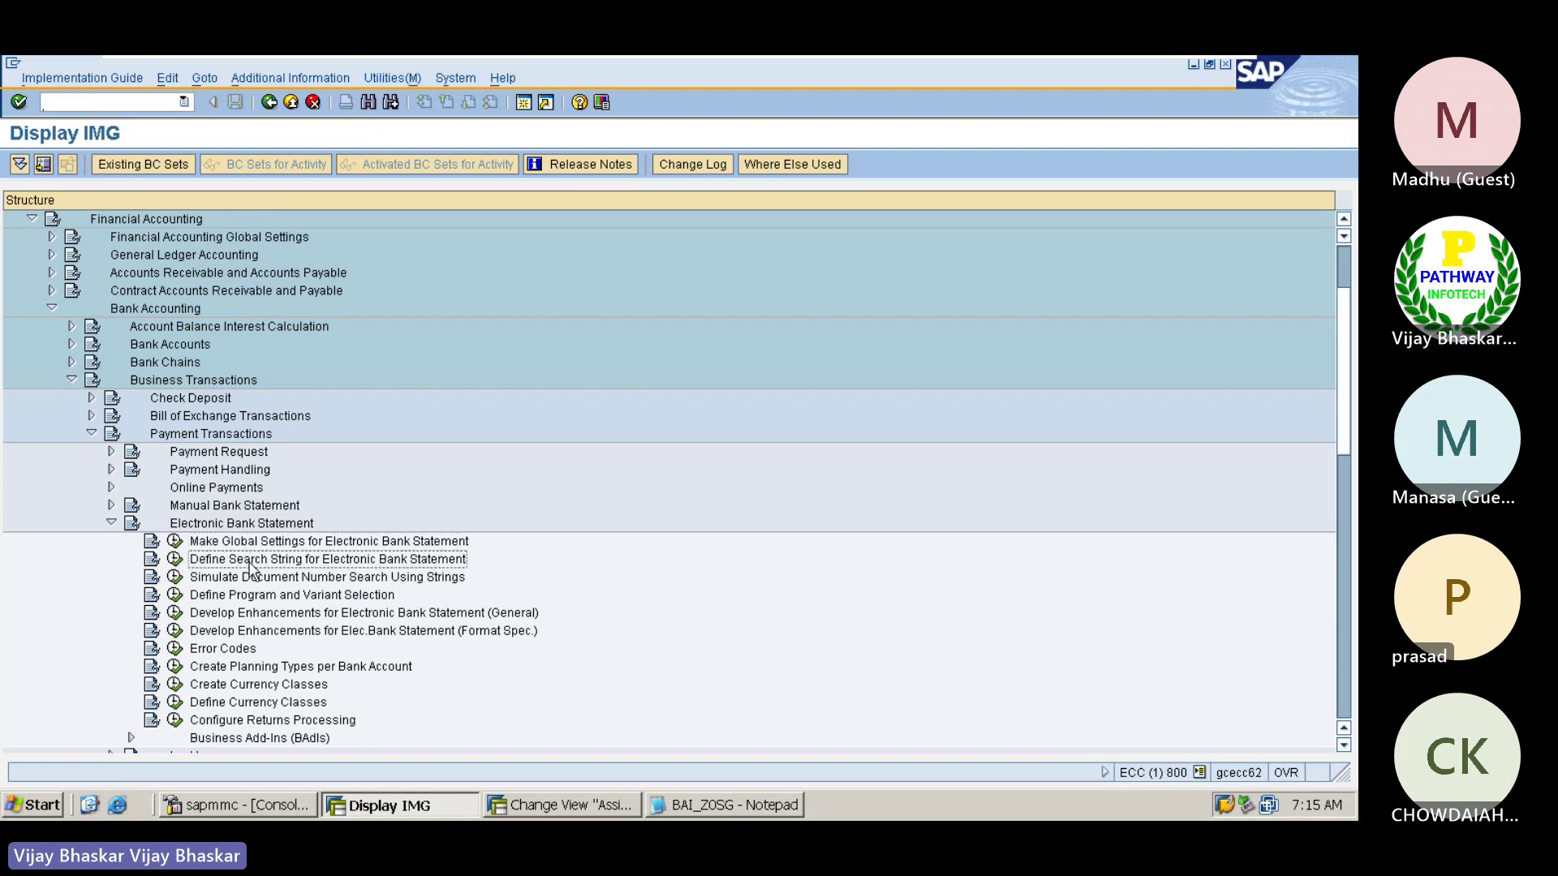
left_click(175, 560)
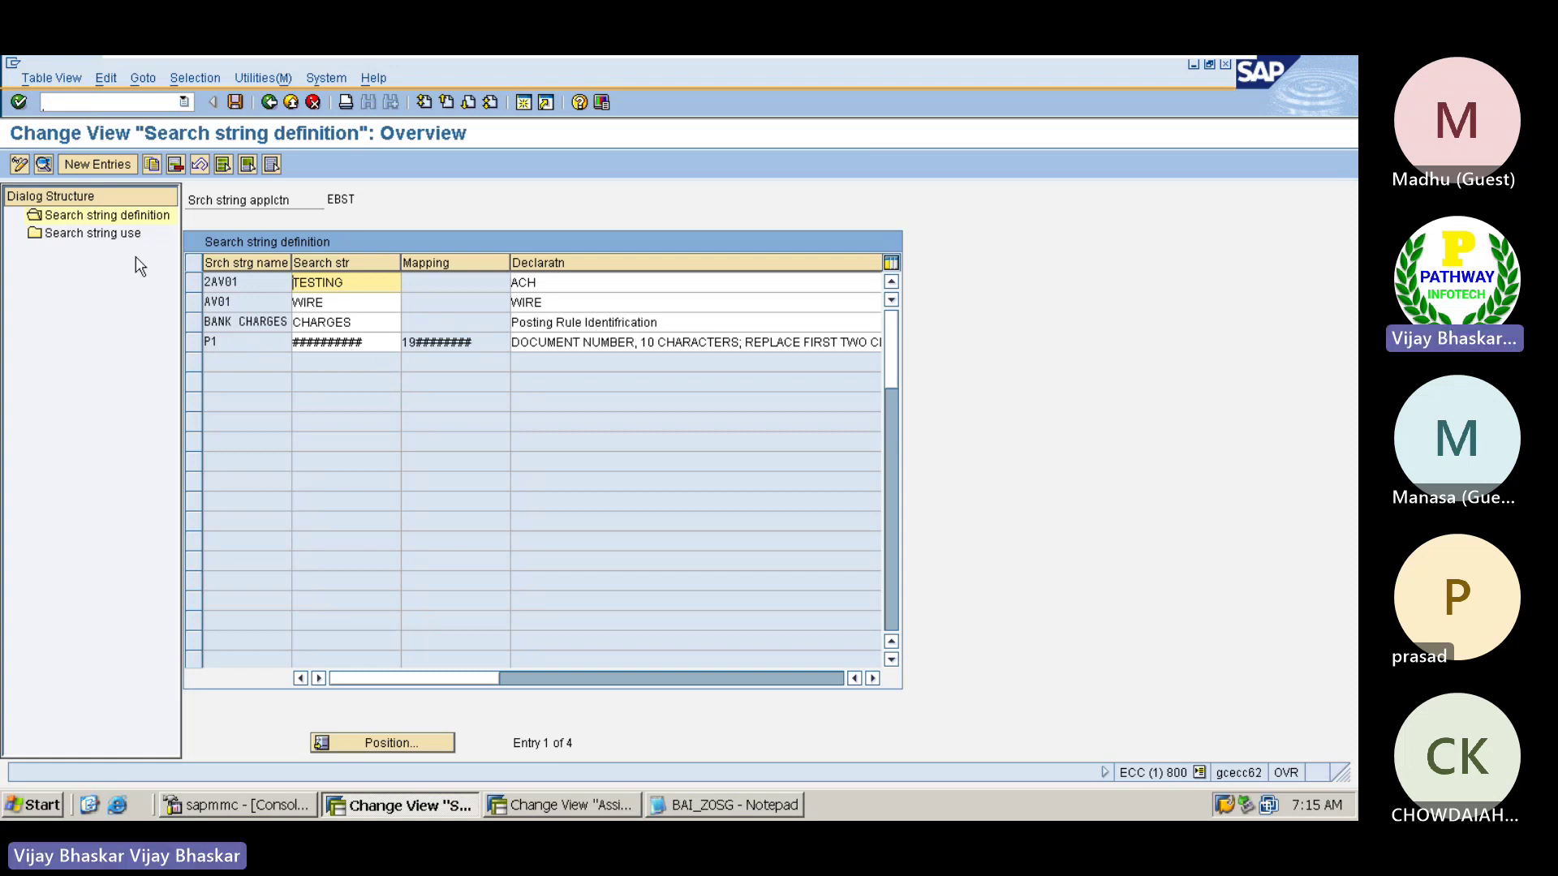
- Delete the AV01 search string entry for WIRE from the search string definitions and save
left_click(202, 303)
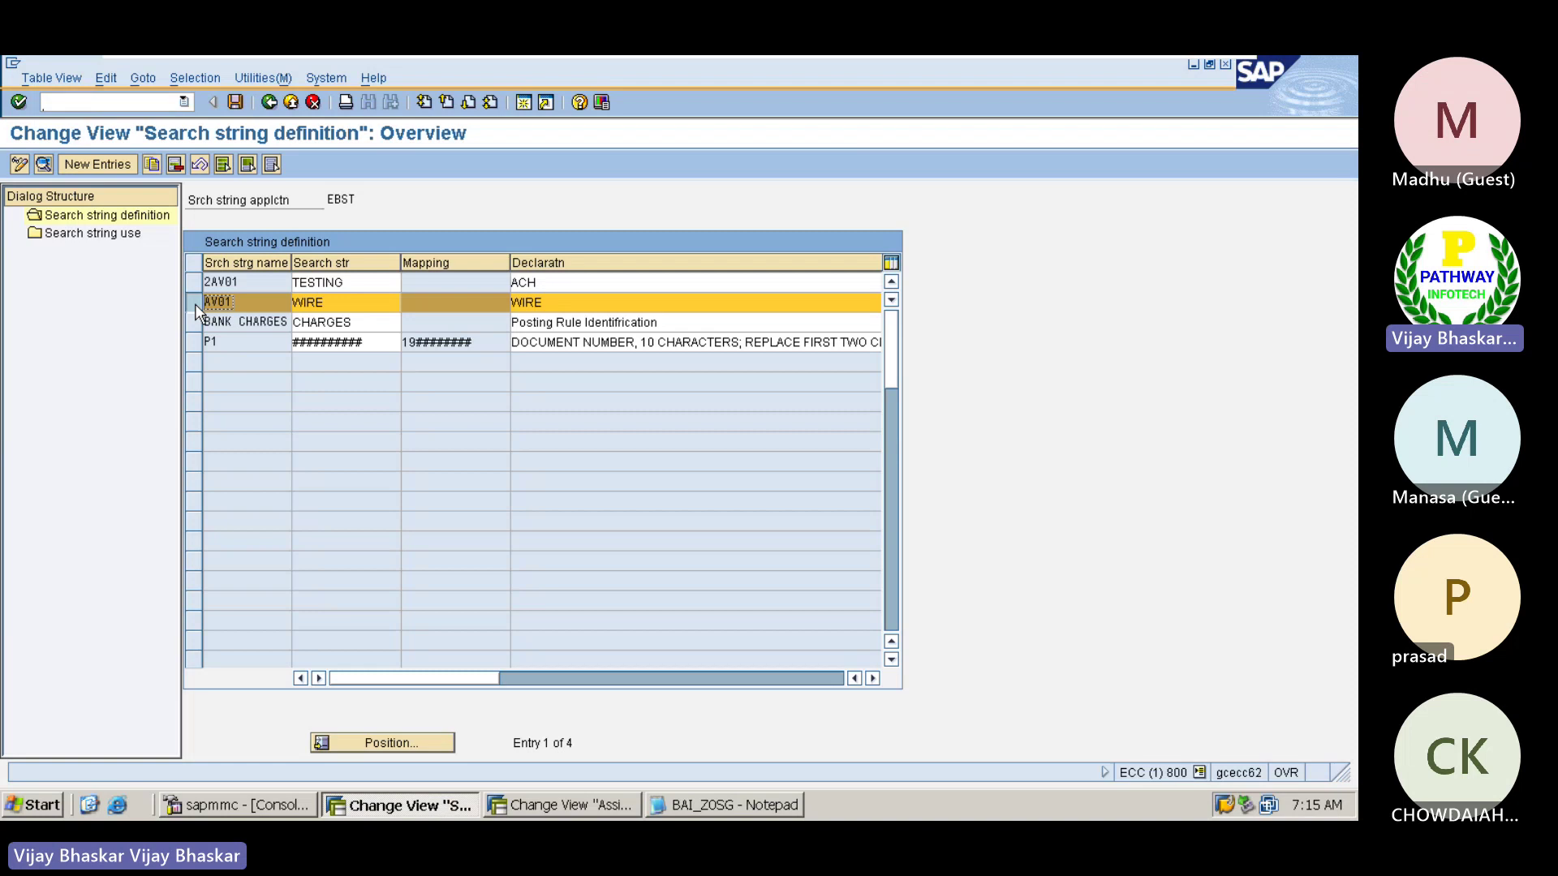
left_click(176, 164)
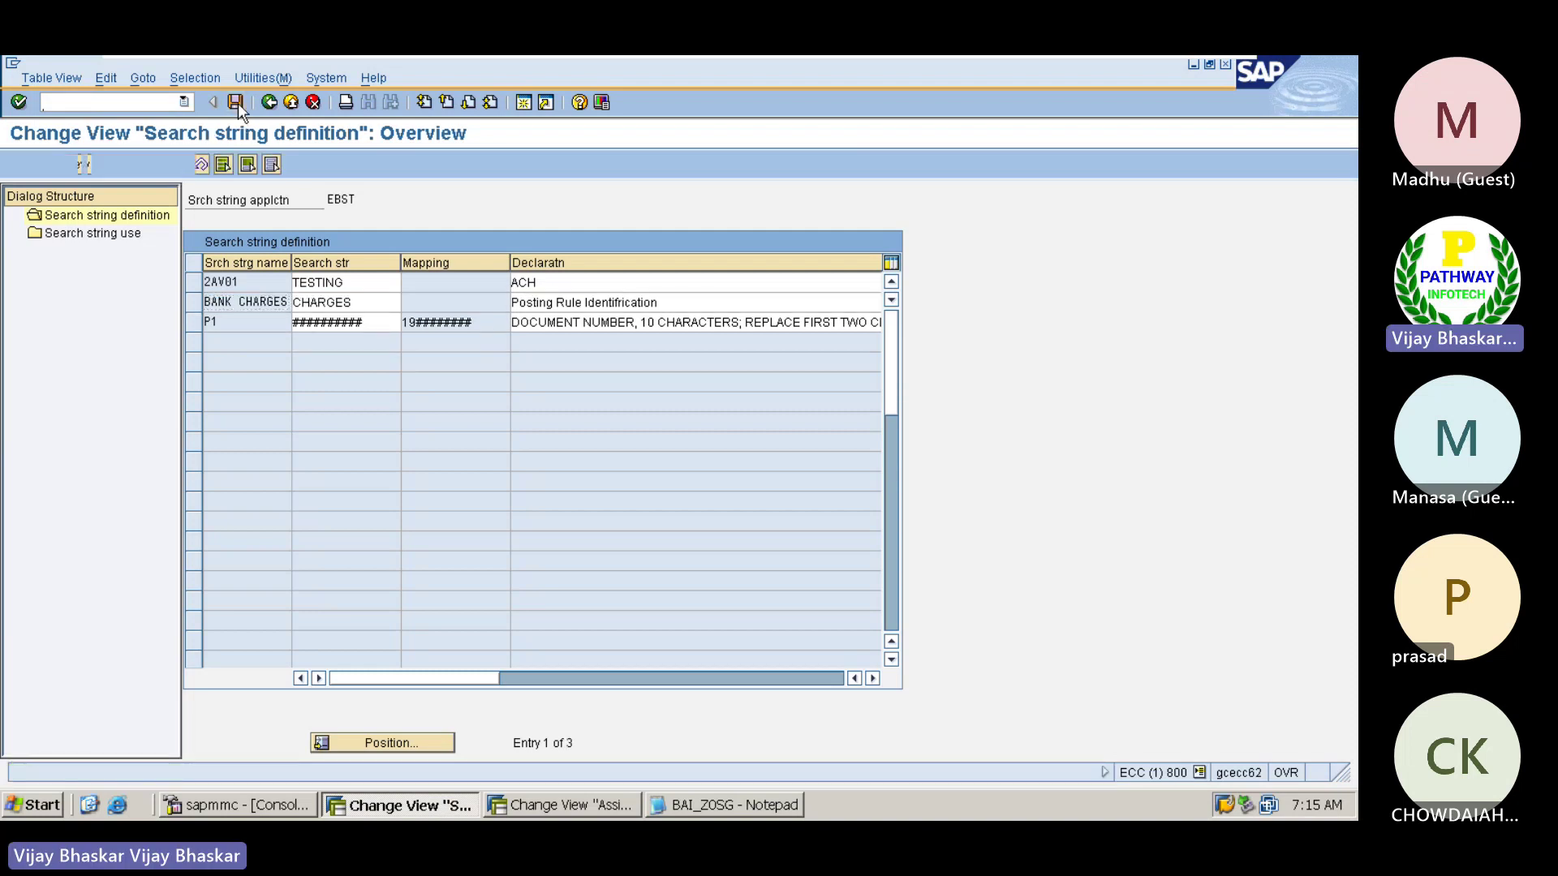
left_click(236, 103)
left_click(52, 364)
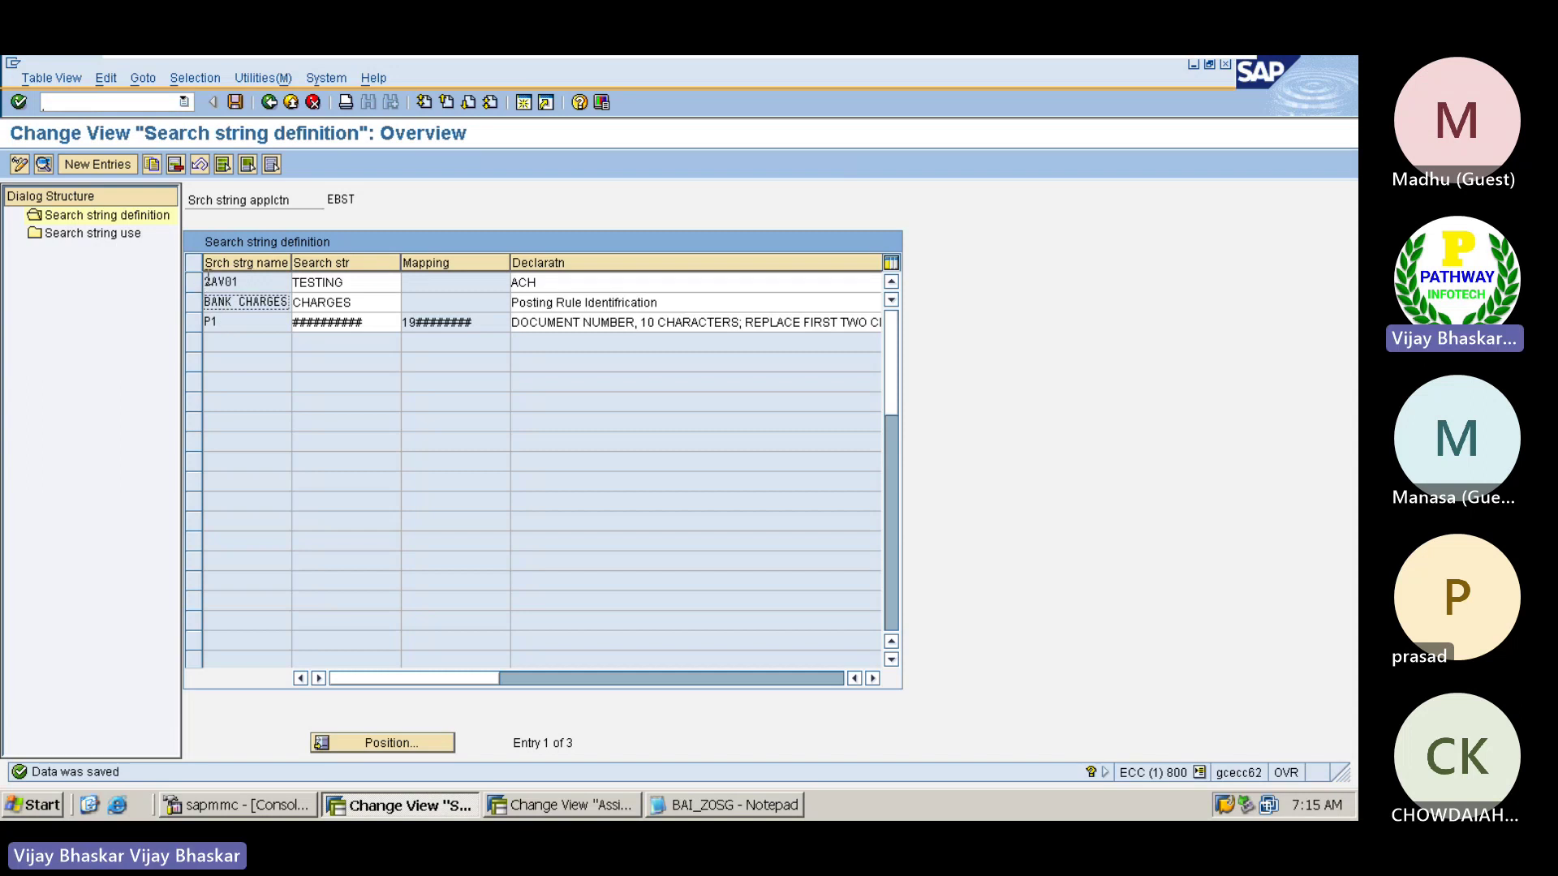
- Switch to the BAI_Z0SG statement file in Notepad and highlight the second account number in the two-account BAI 165 sample
left_click(731, 804)
left_click(457, 577)
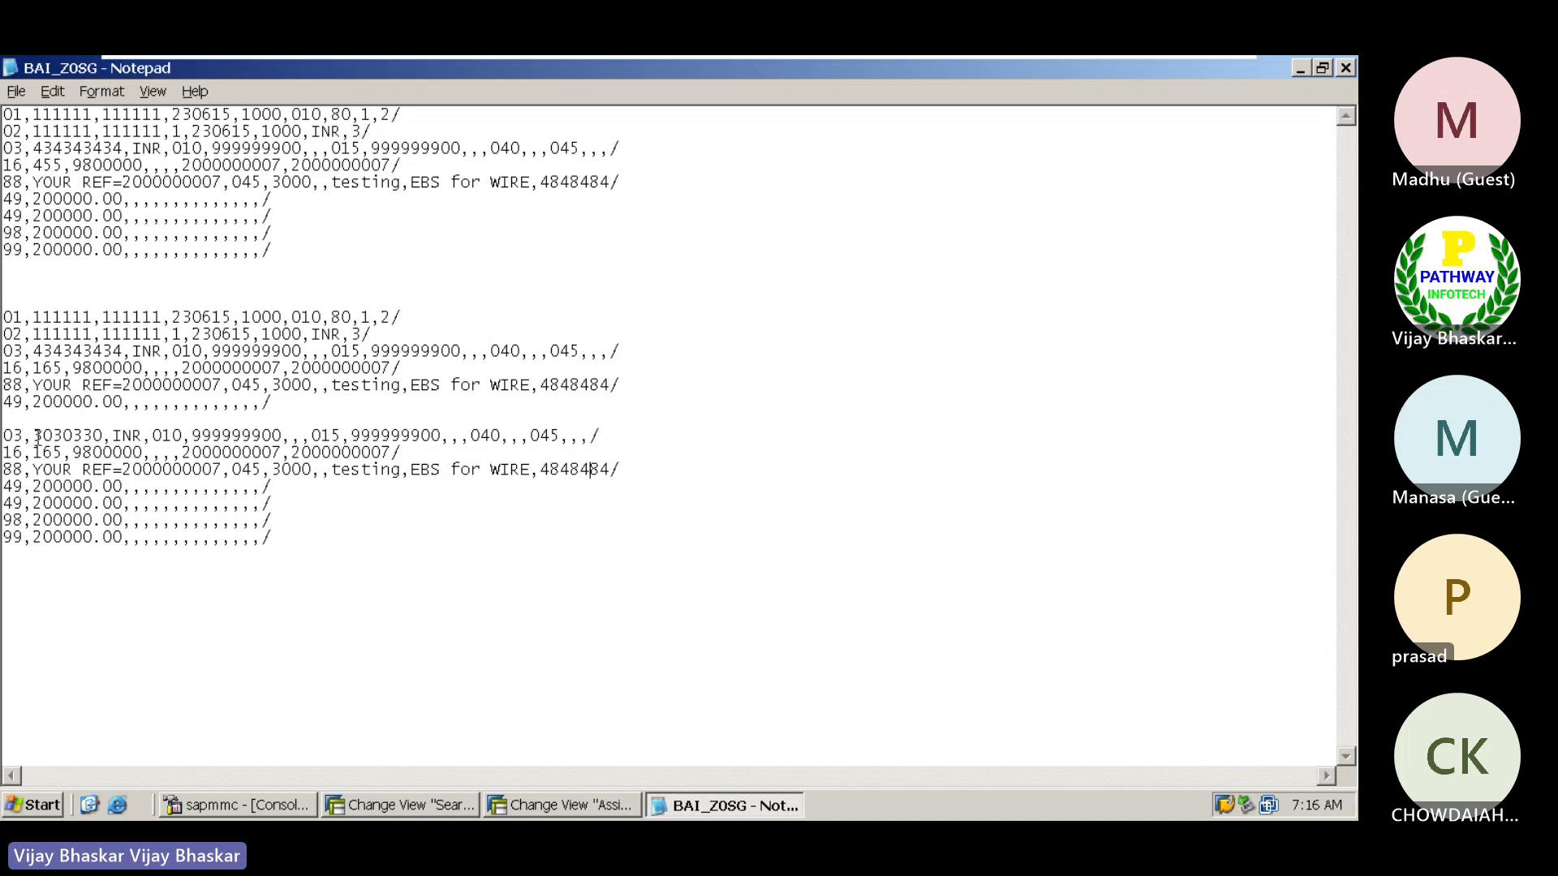
left_click_drag(38, 437, 93, 436)
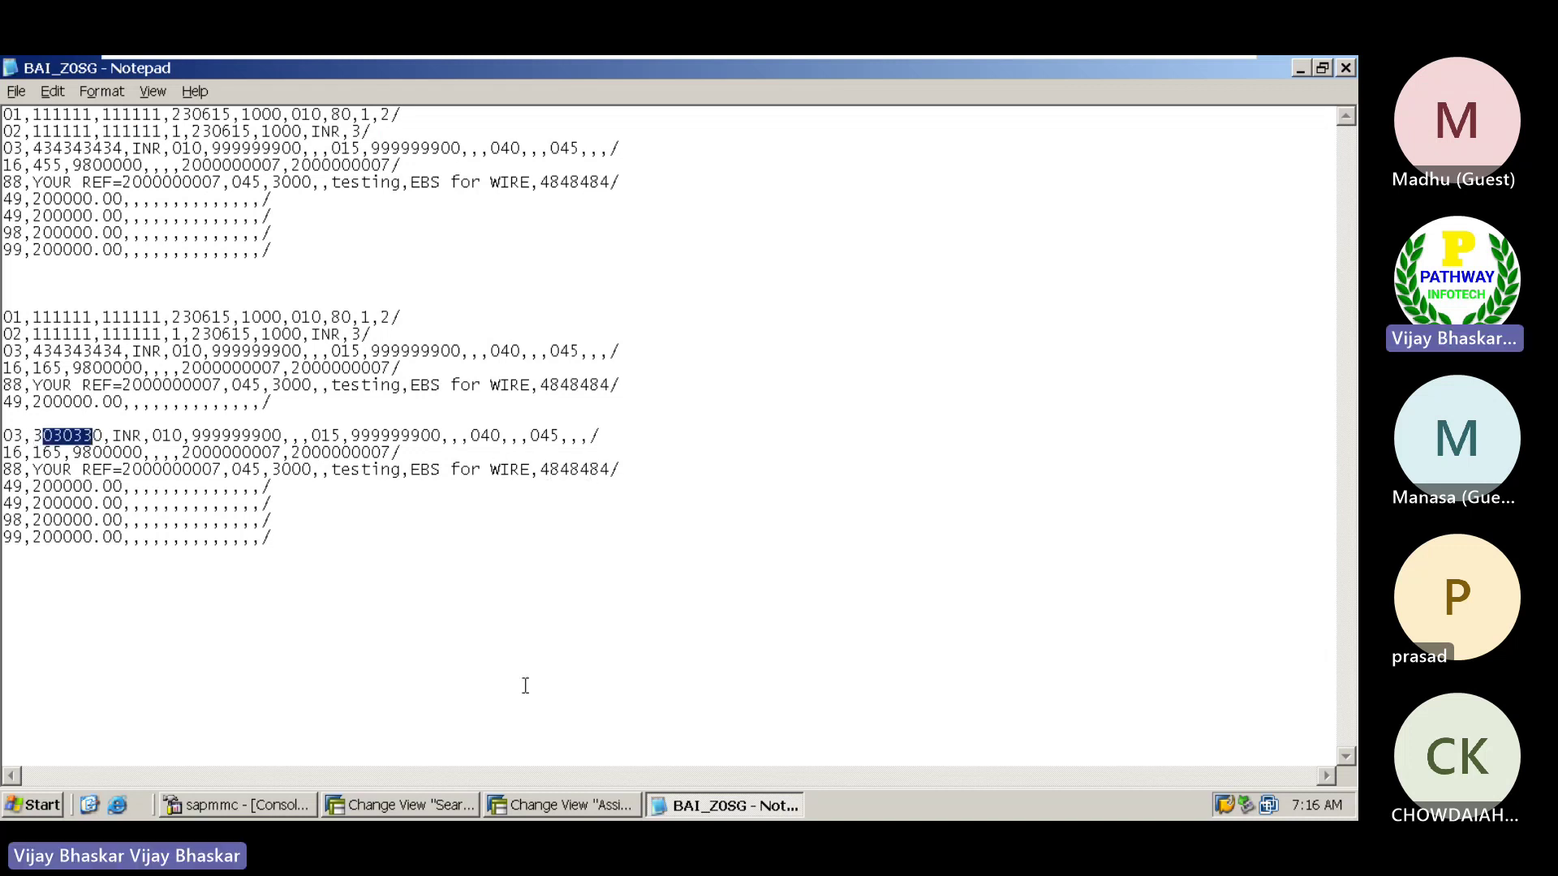
- Return to the SAP posting rule assignments, set external transaction 165 with minus sign to posting rule XXXX (Do Not Post), and save
left_click(559, 805)
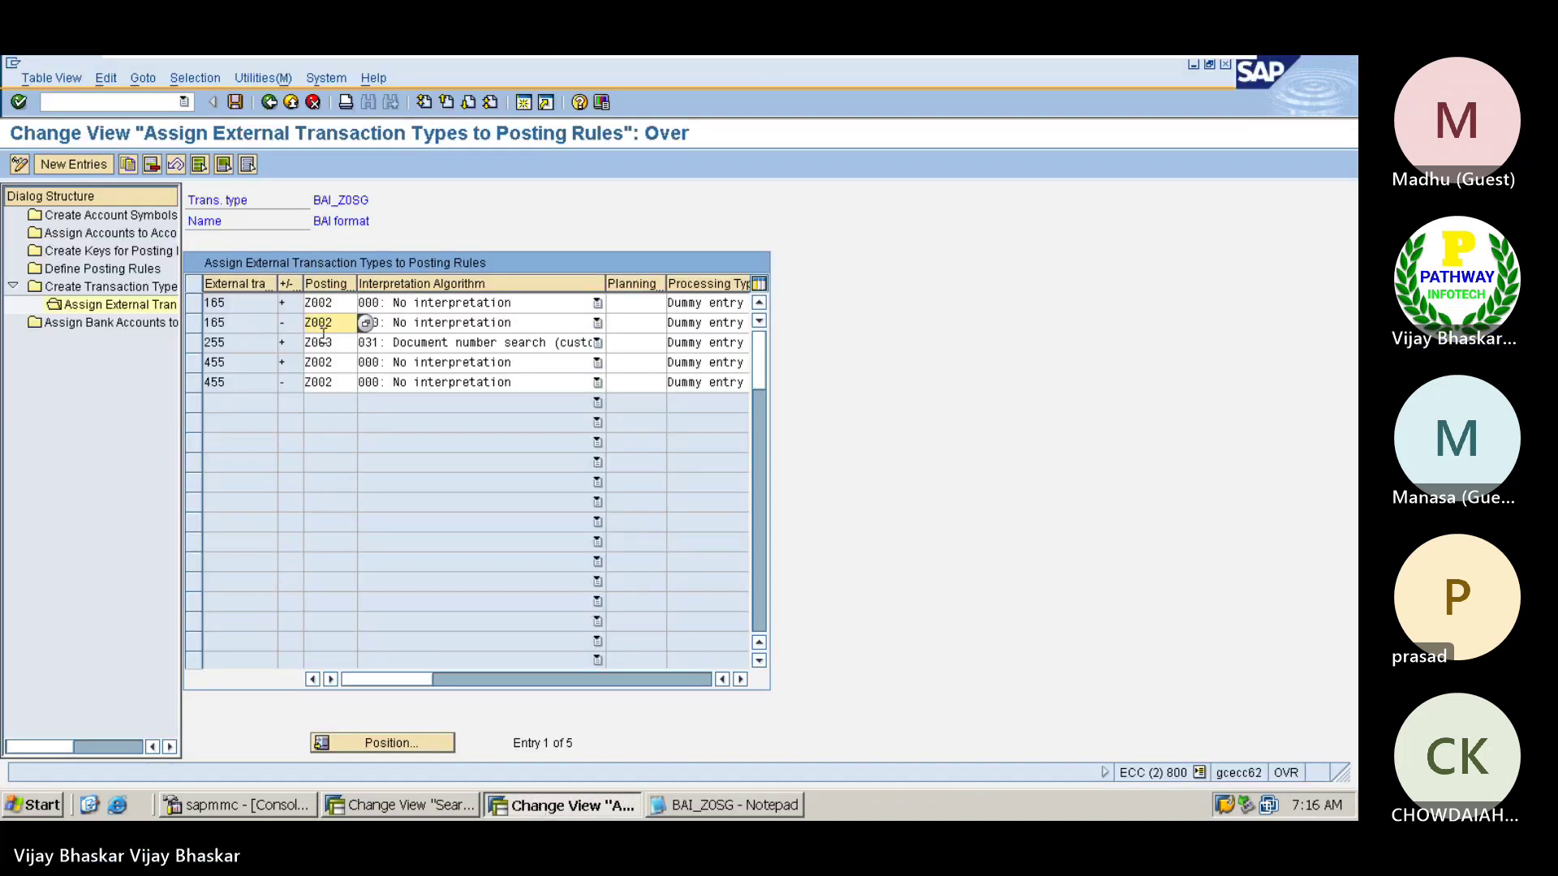
left_click(365, 323)
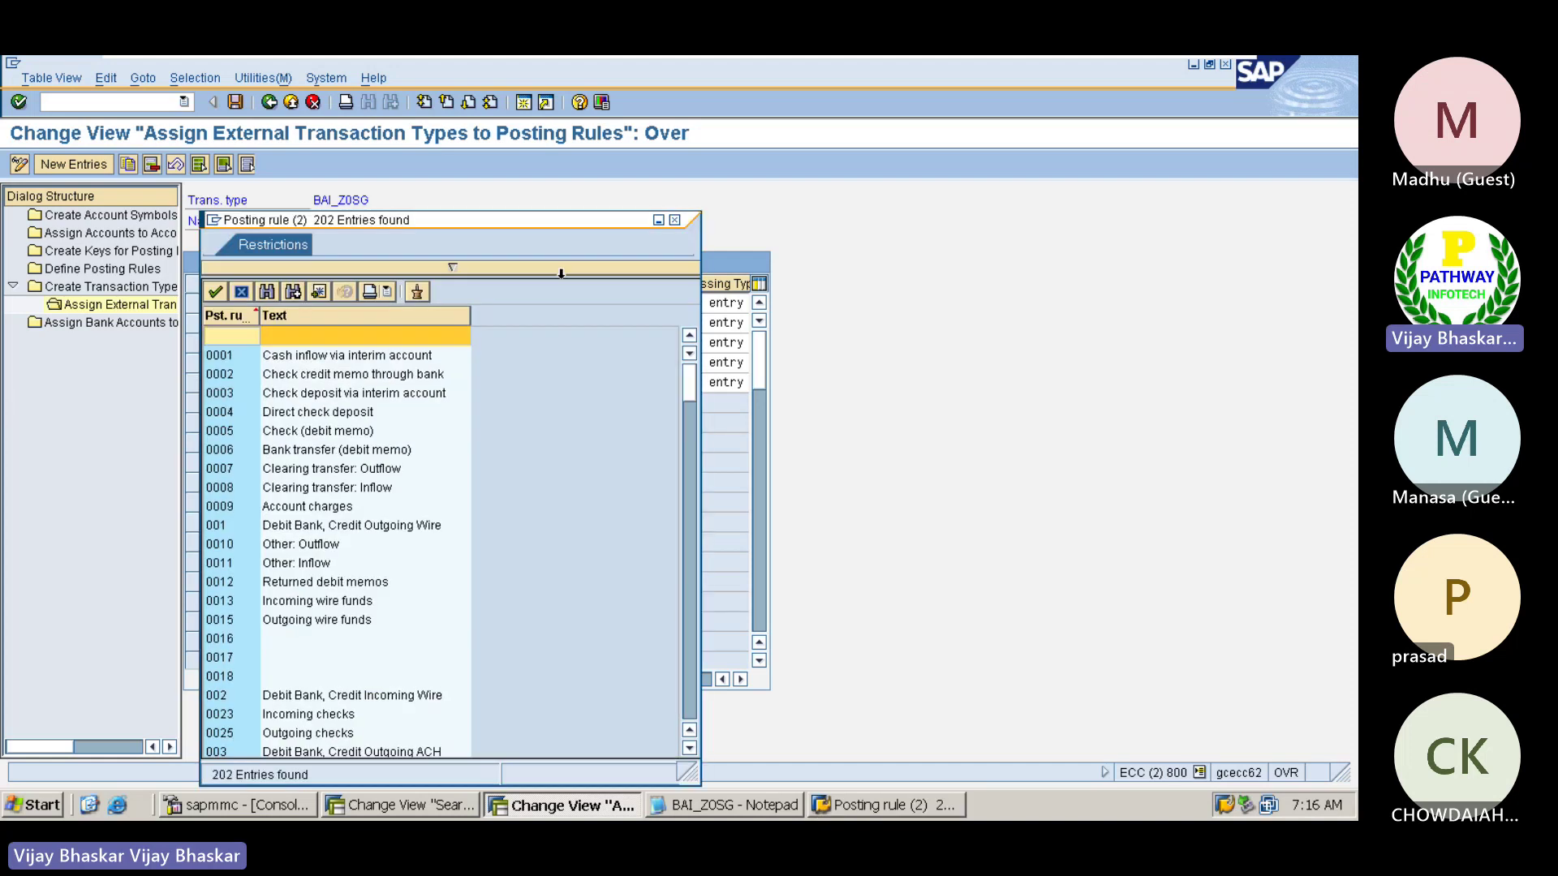
scroll(413, 523, "down", 20)
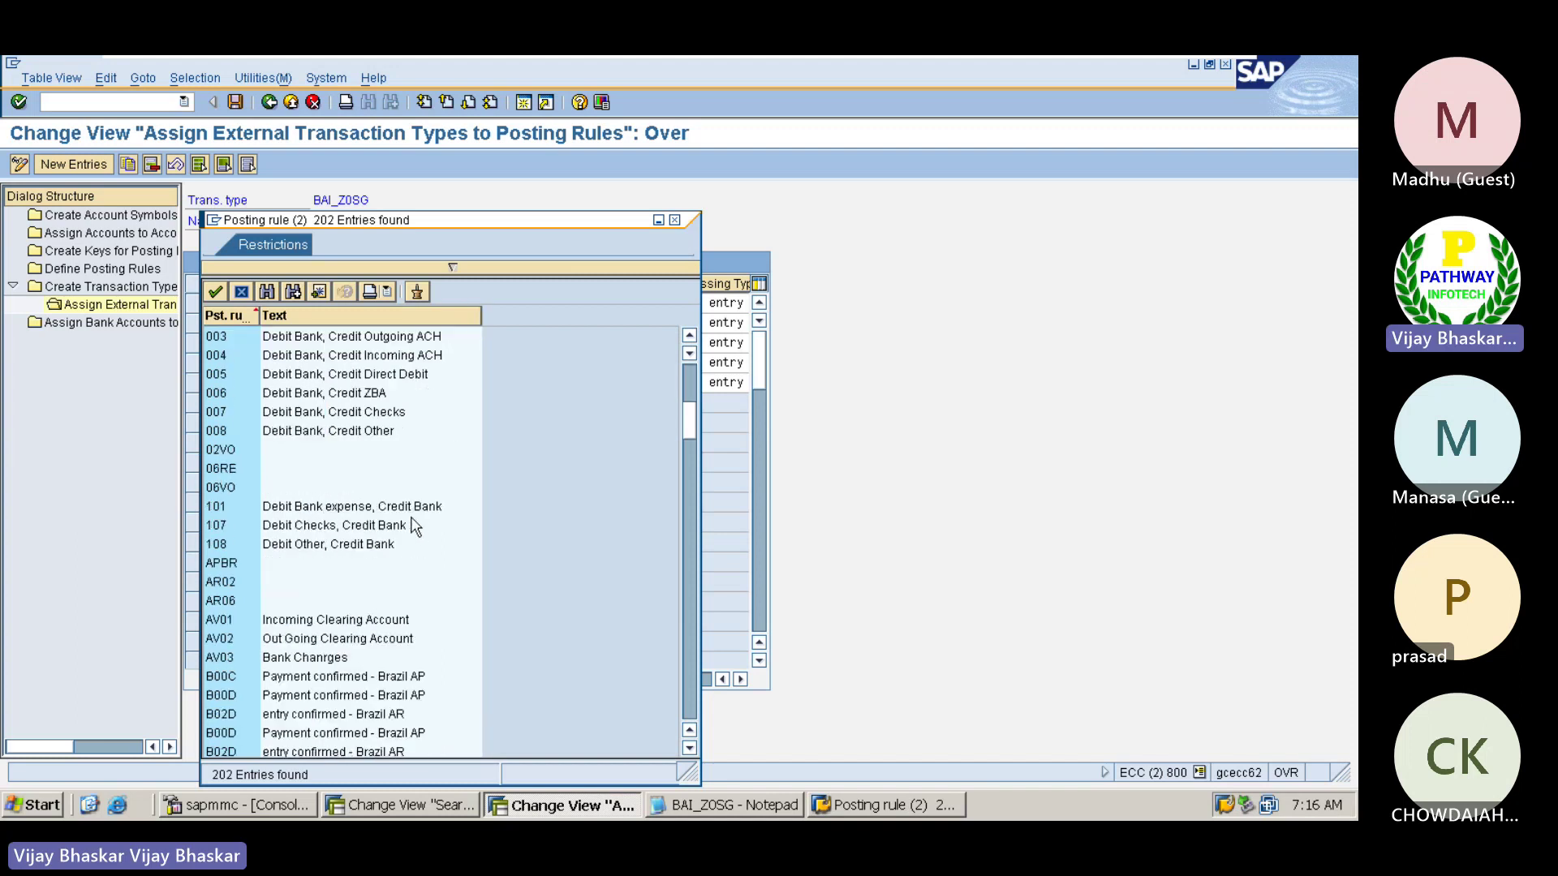
scroll(413, 523, "down", 20)
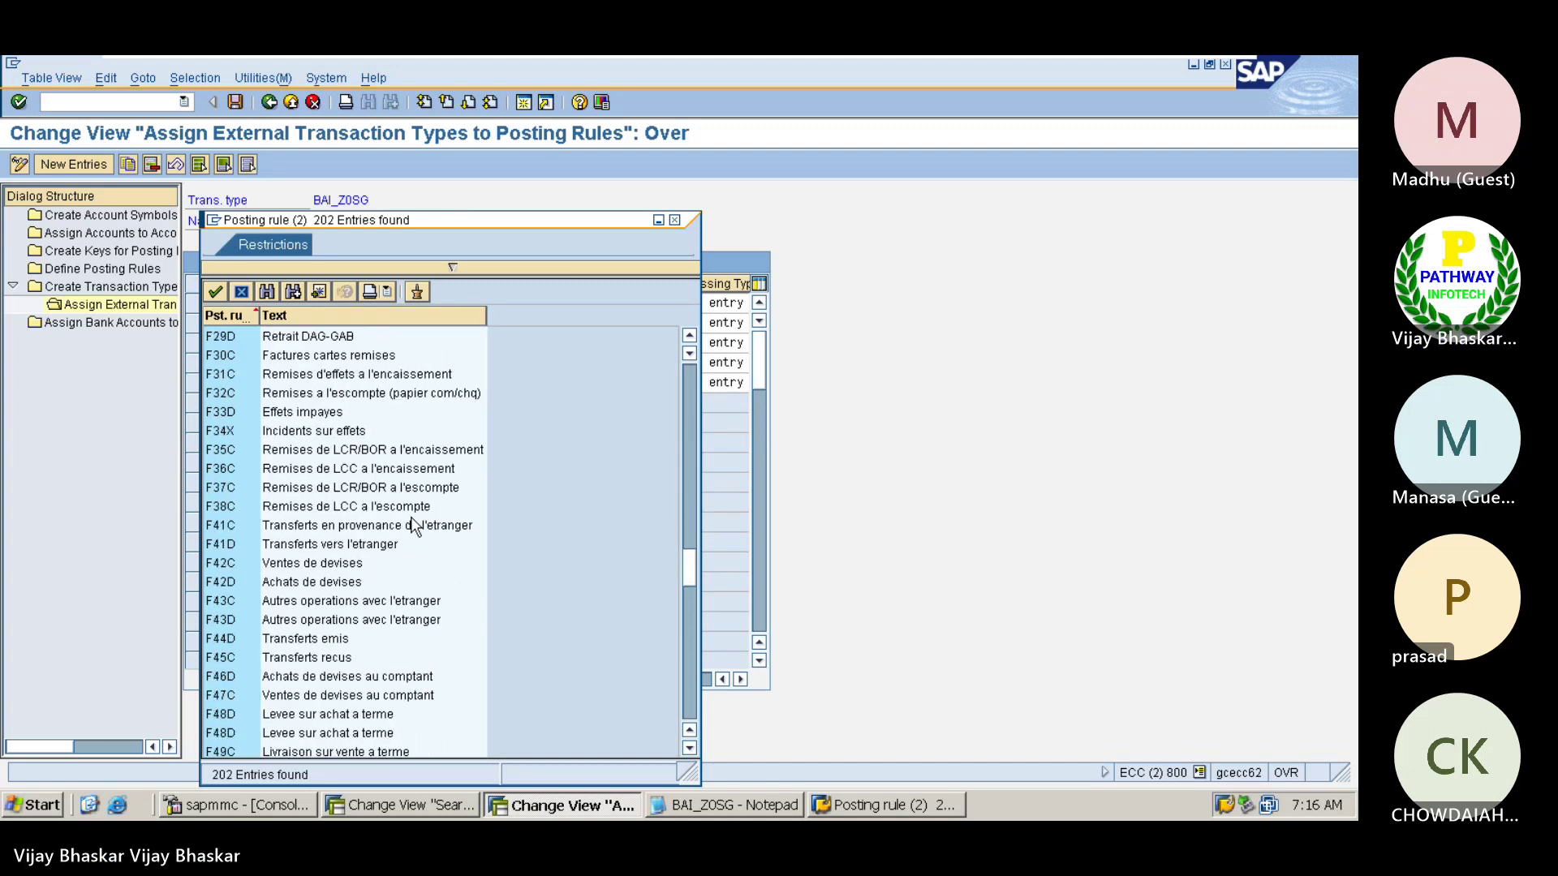
scroll(414, 523, "down", 8)
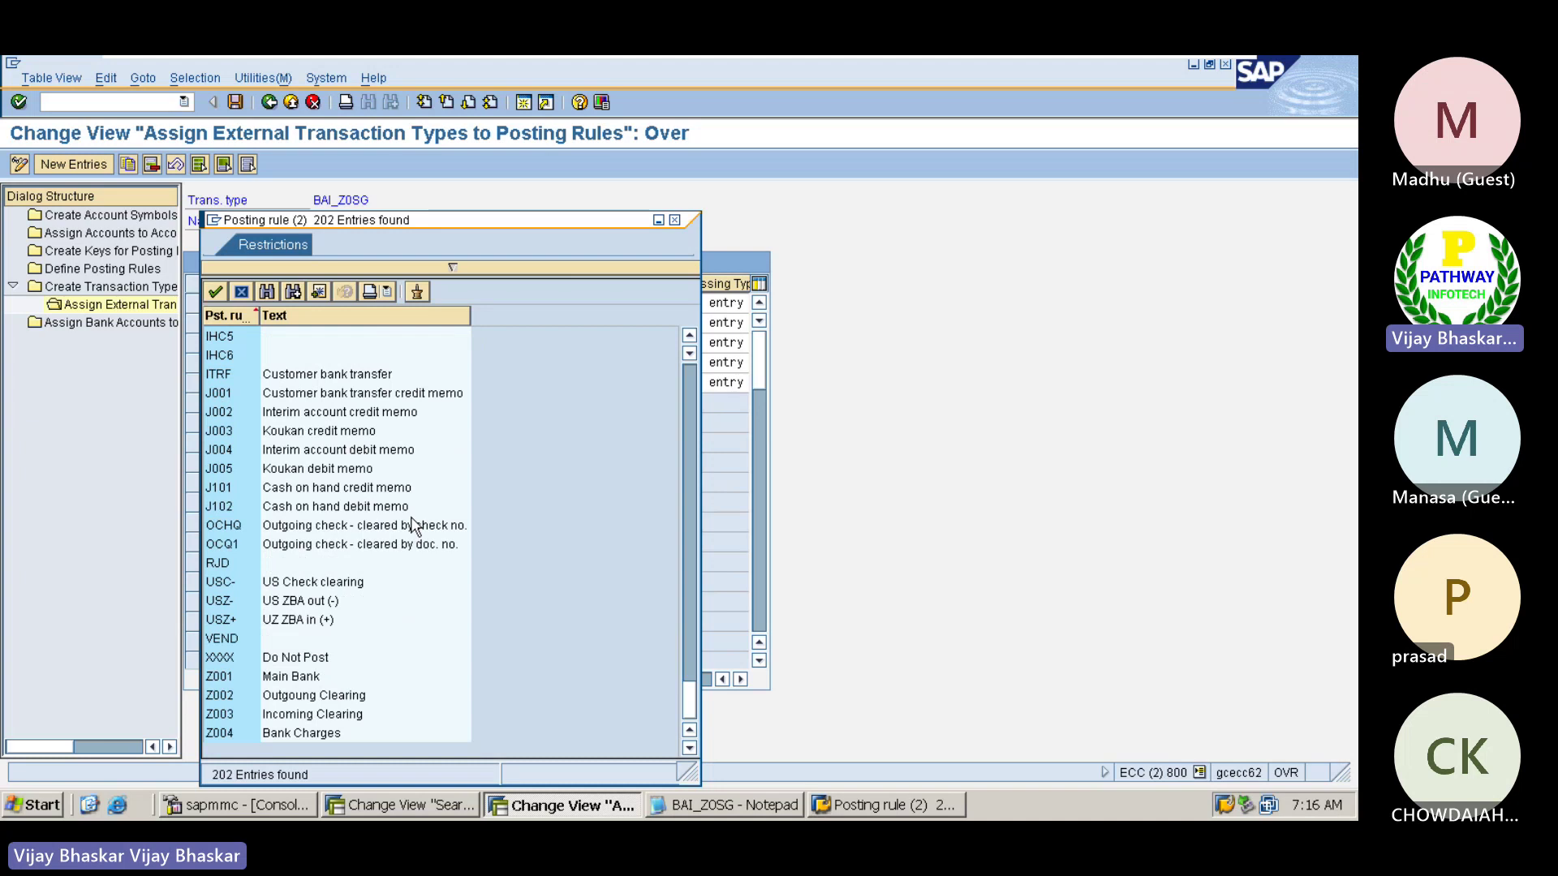
left_click(220, 659)
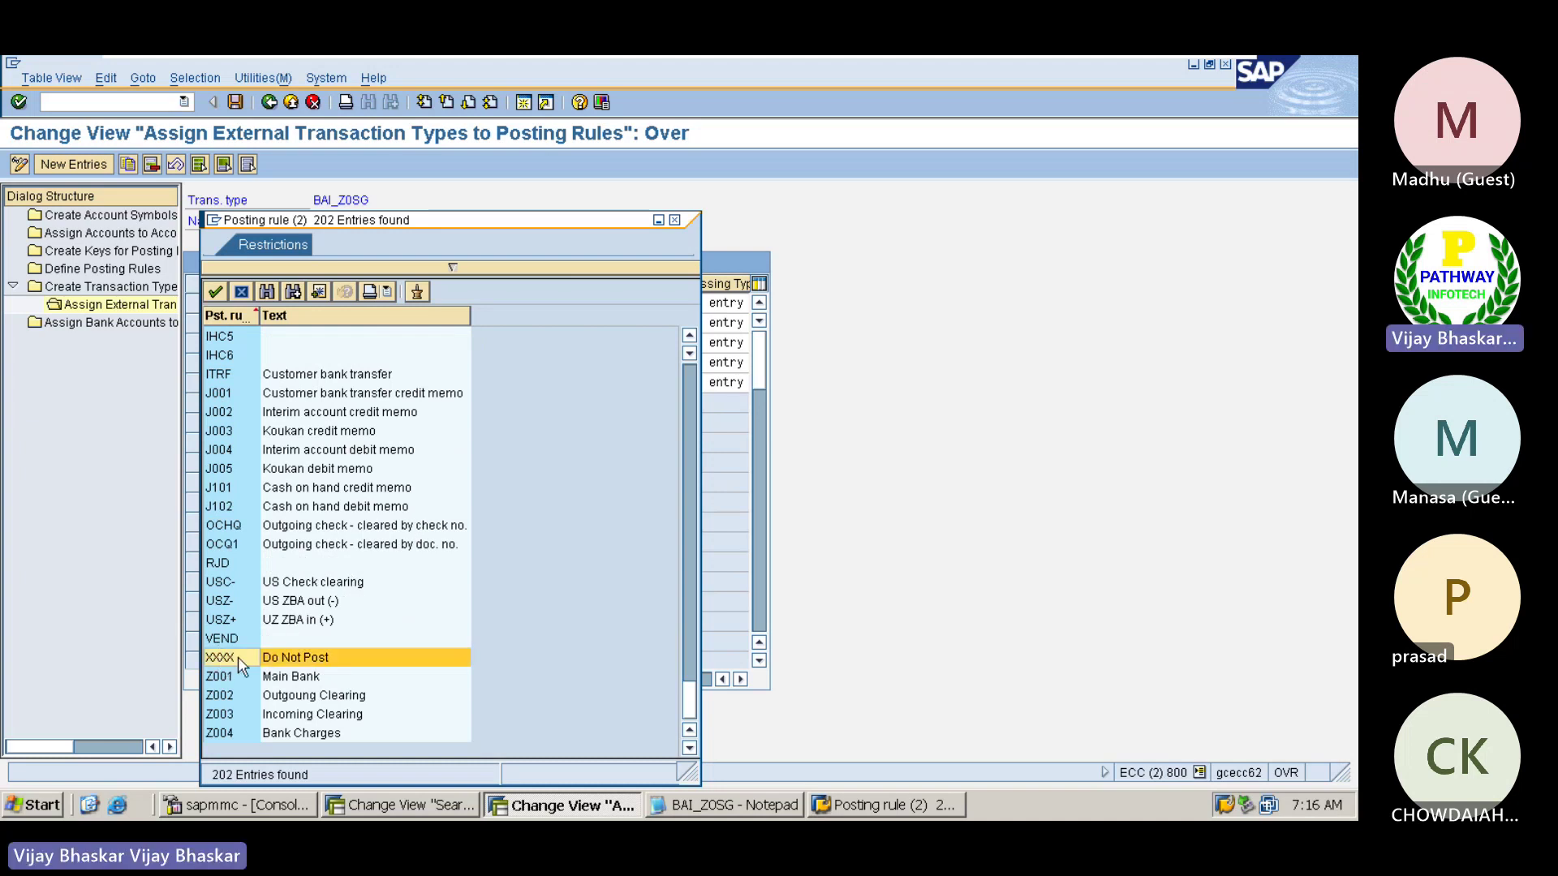
double_click(237, 659)
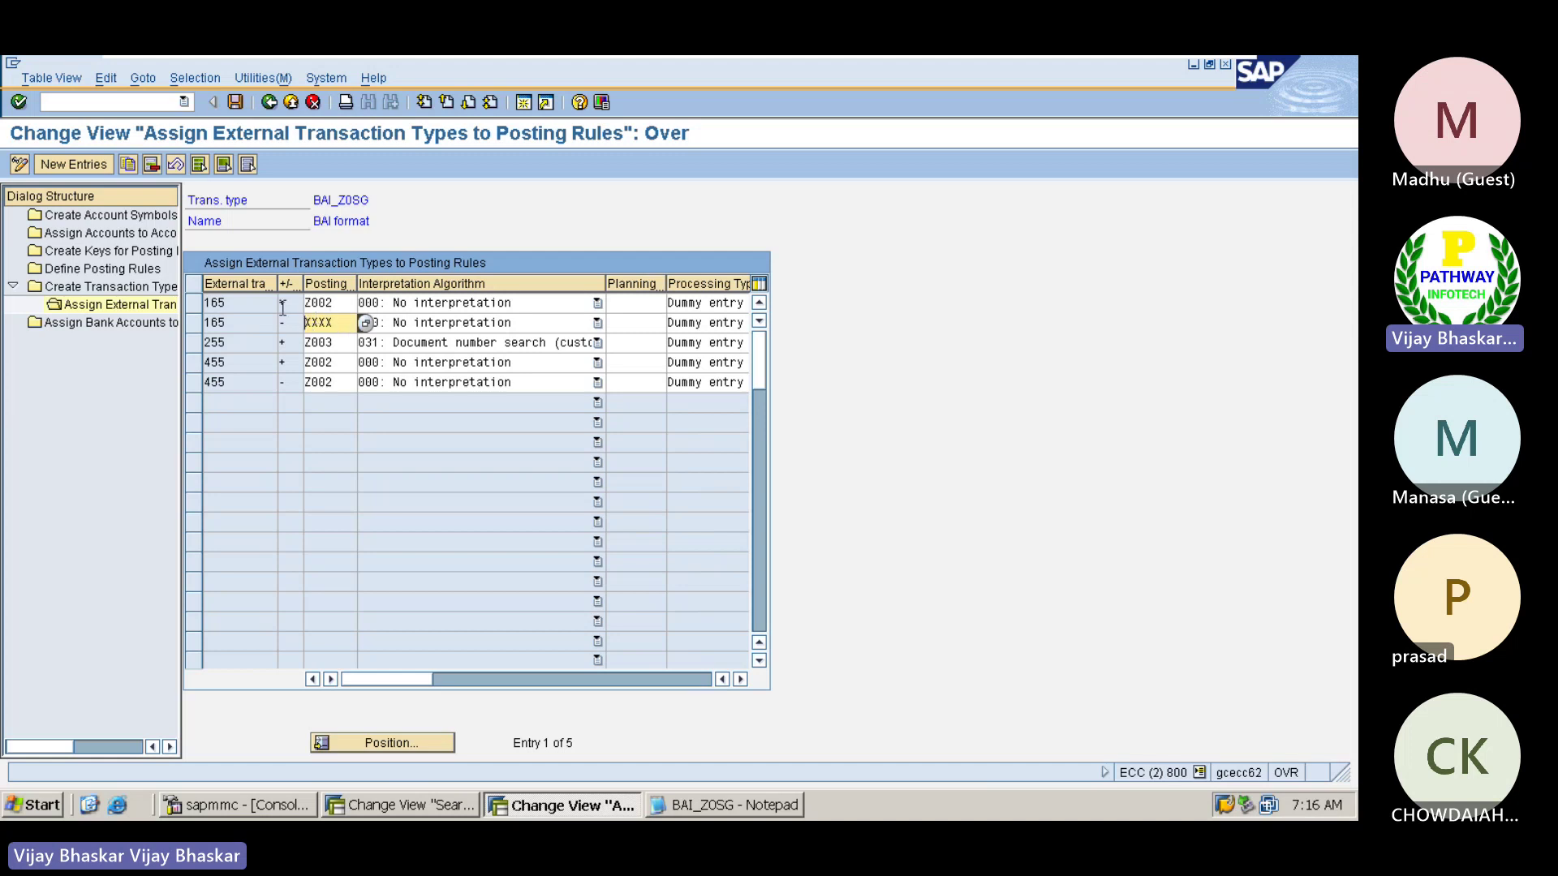
left_click(235, 103)
- Switch to Excel and enter in A1280 the note "Enthough business want determone separate posting riles for each bank account"
mouse_move(1030, 57)
left_click(1179, 73)
left_click(201, 614)
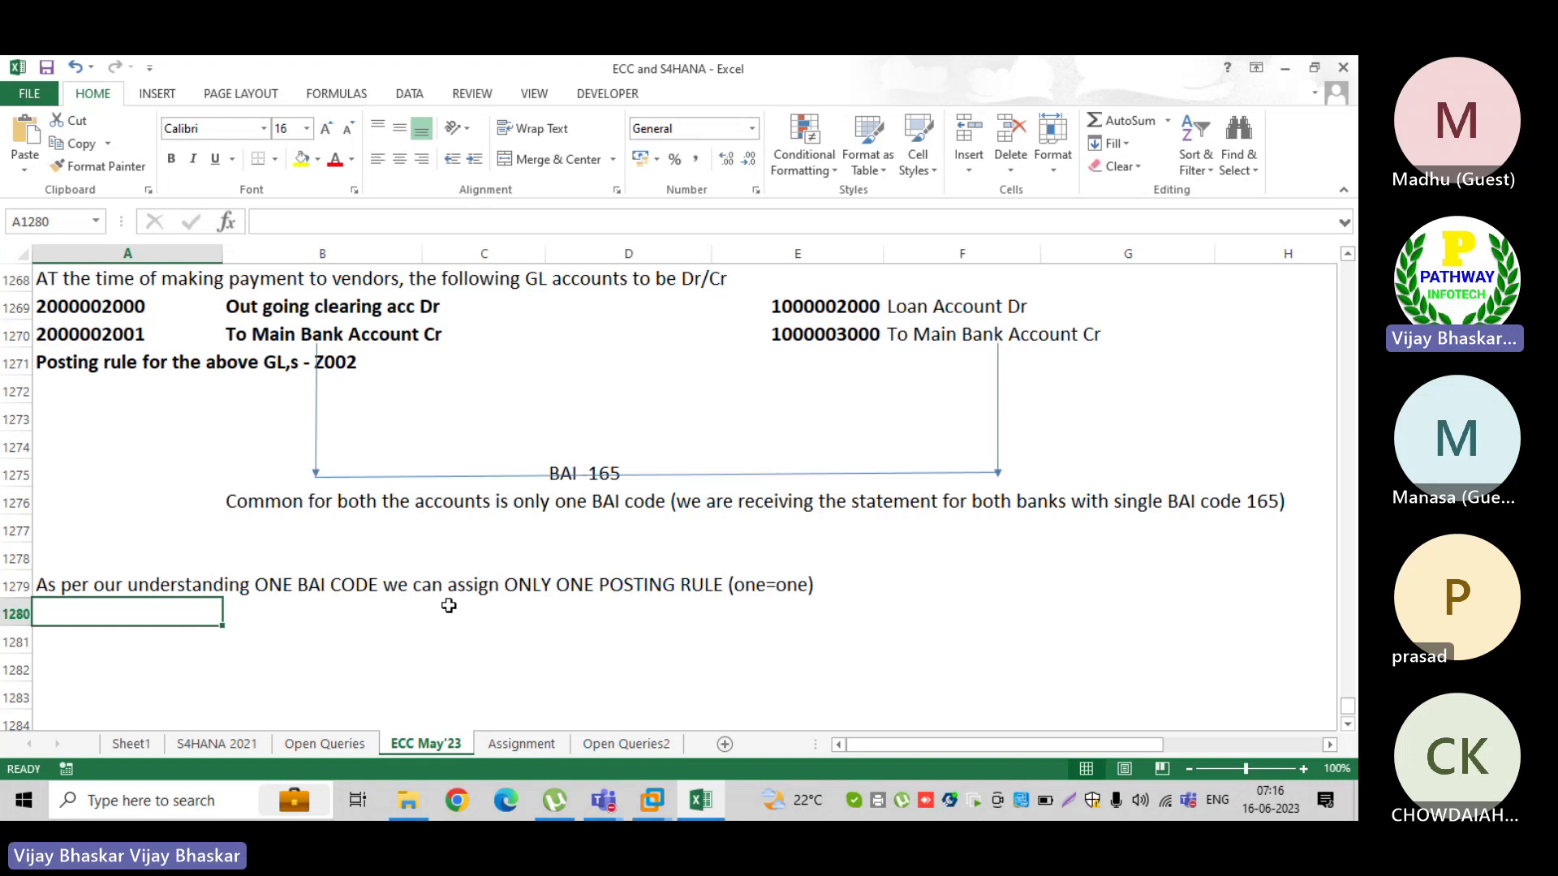
type("Ent")
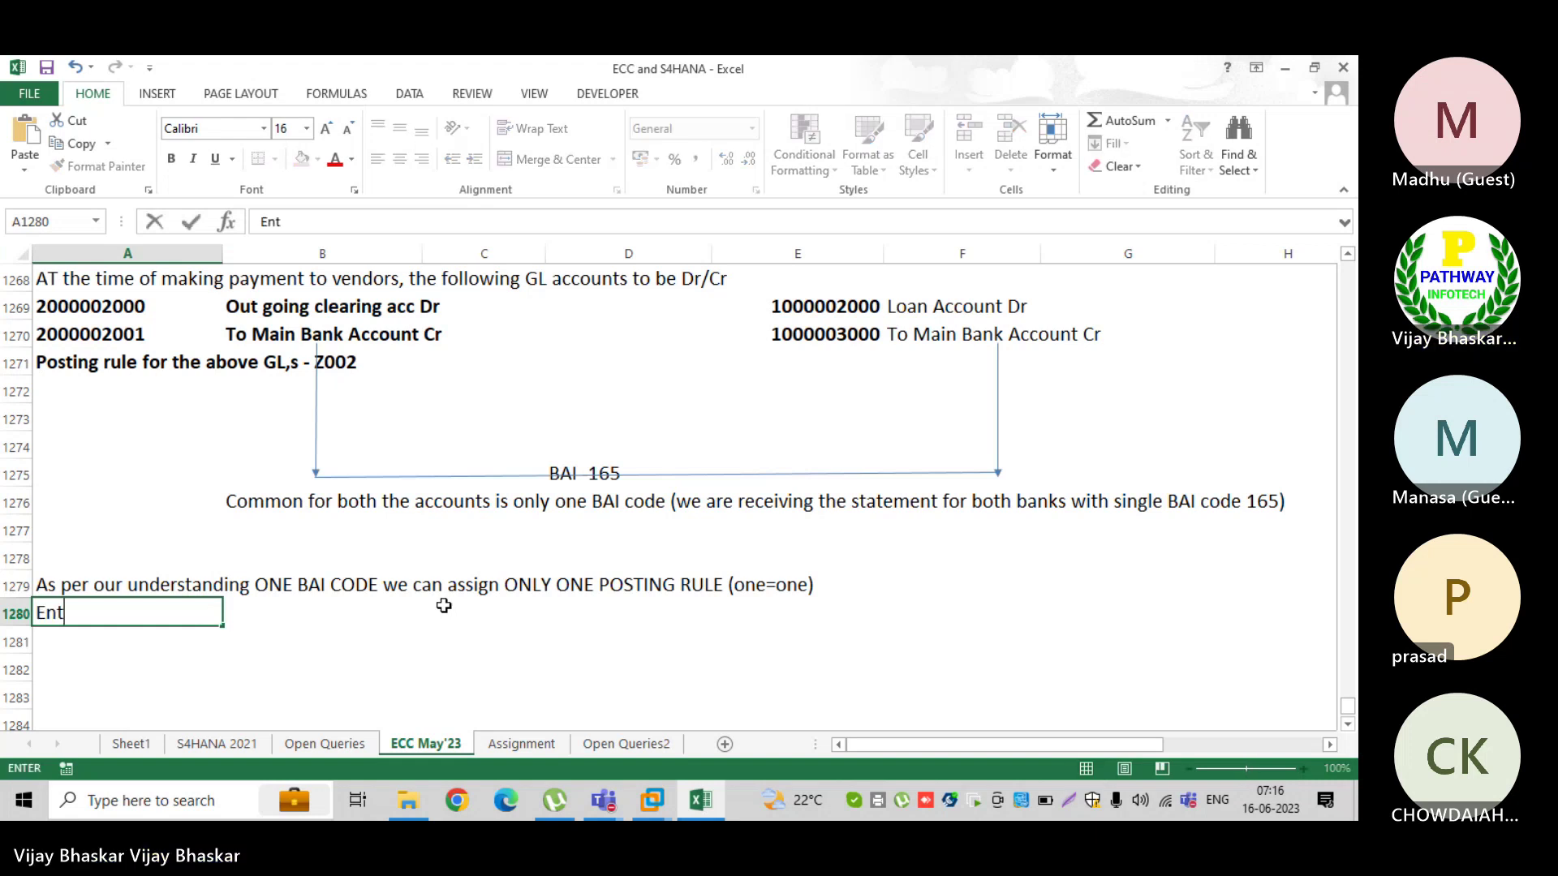
type("hough bus")
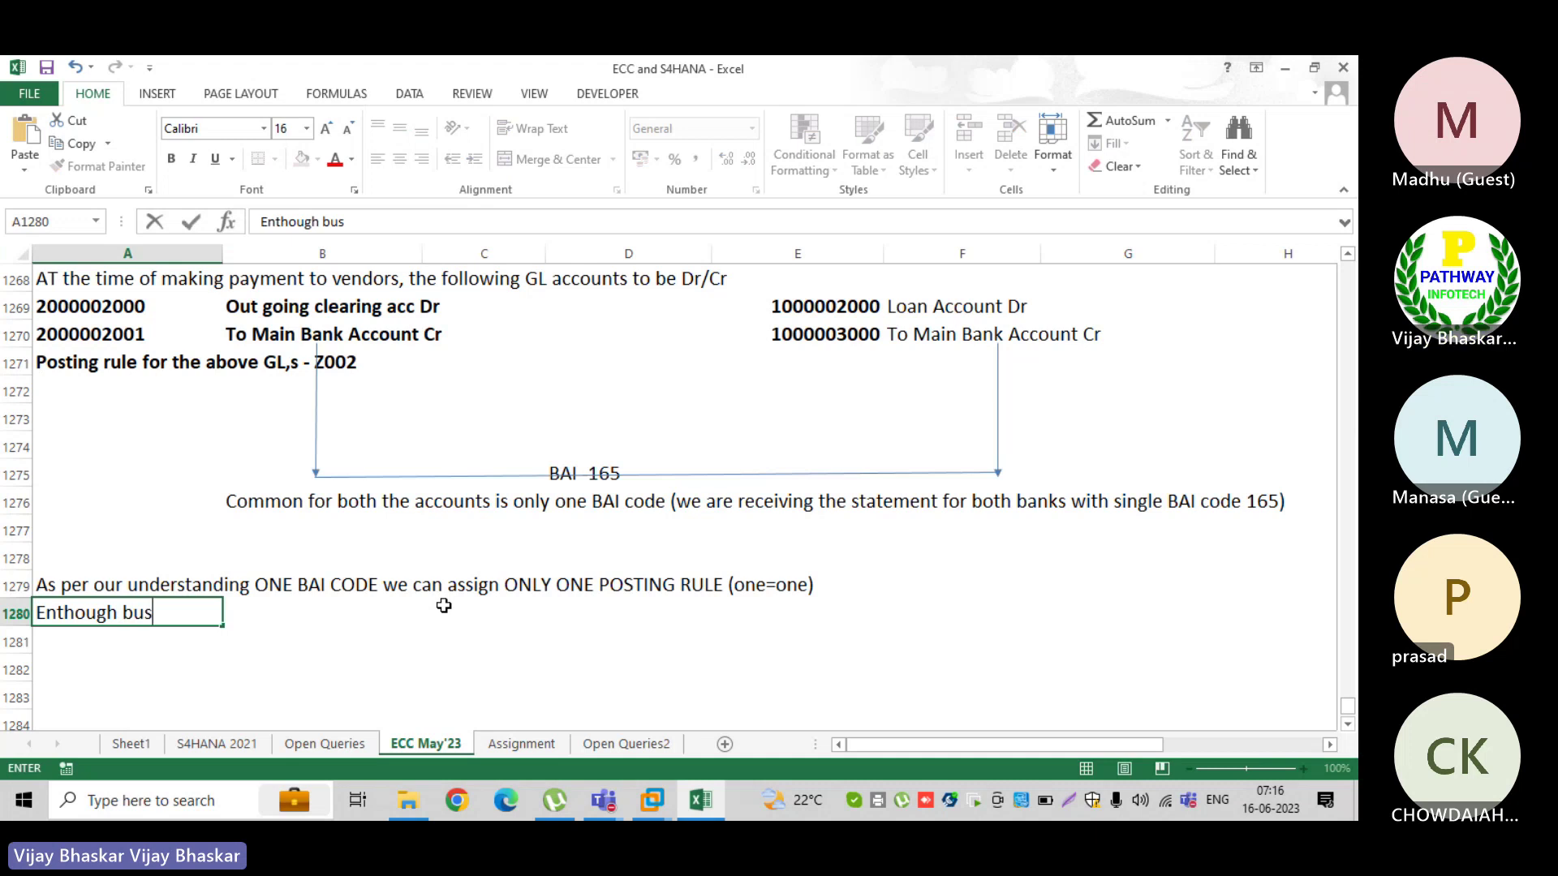
type("iness wa")
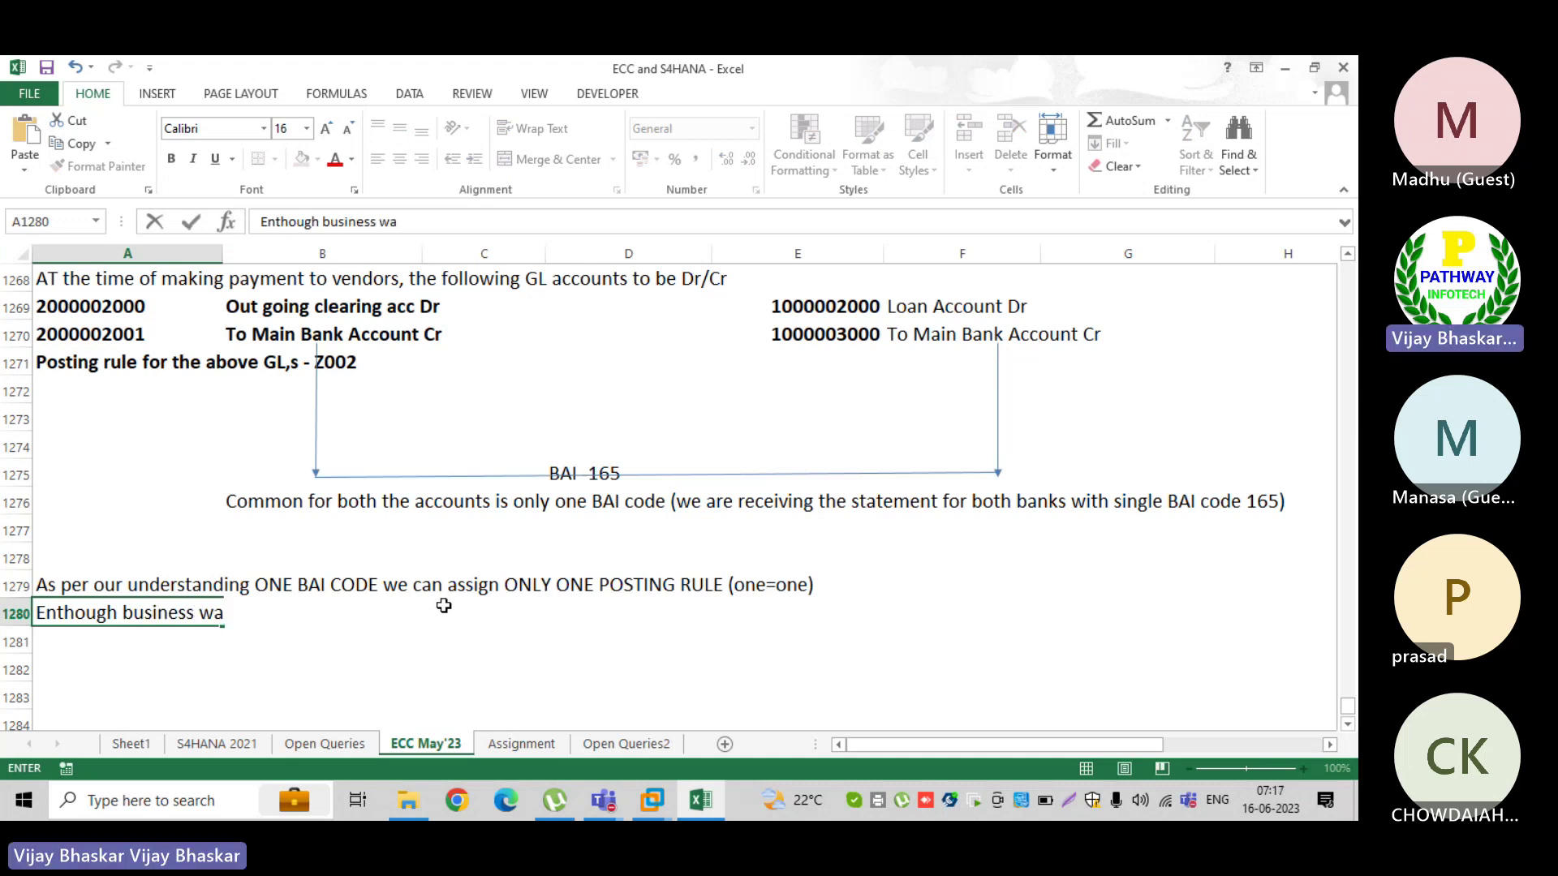
type("nt determon")
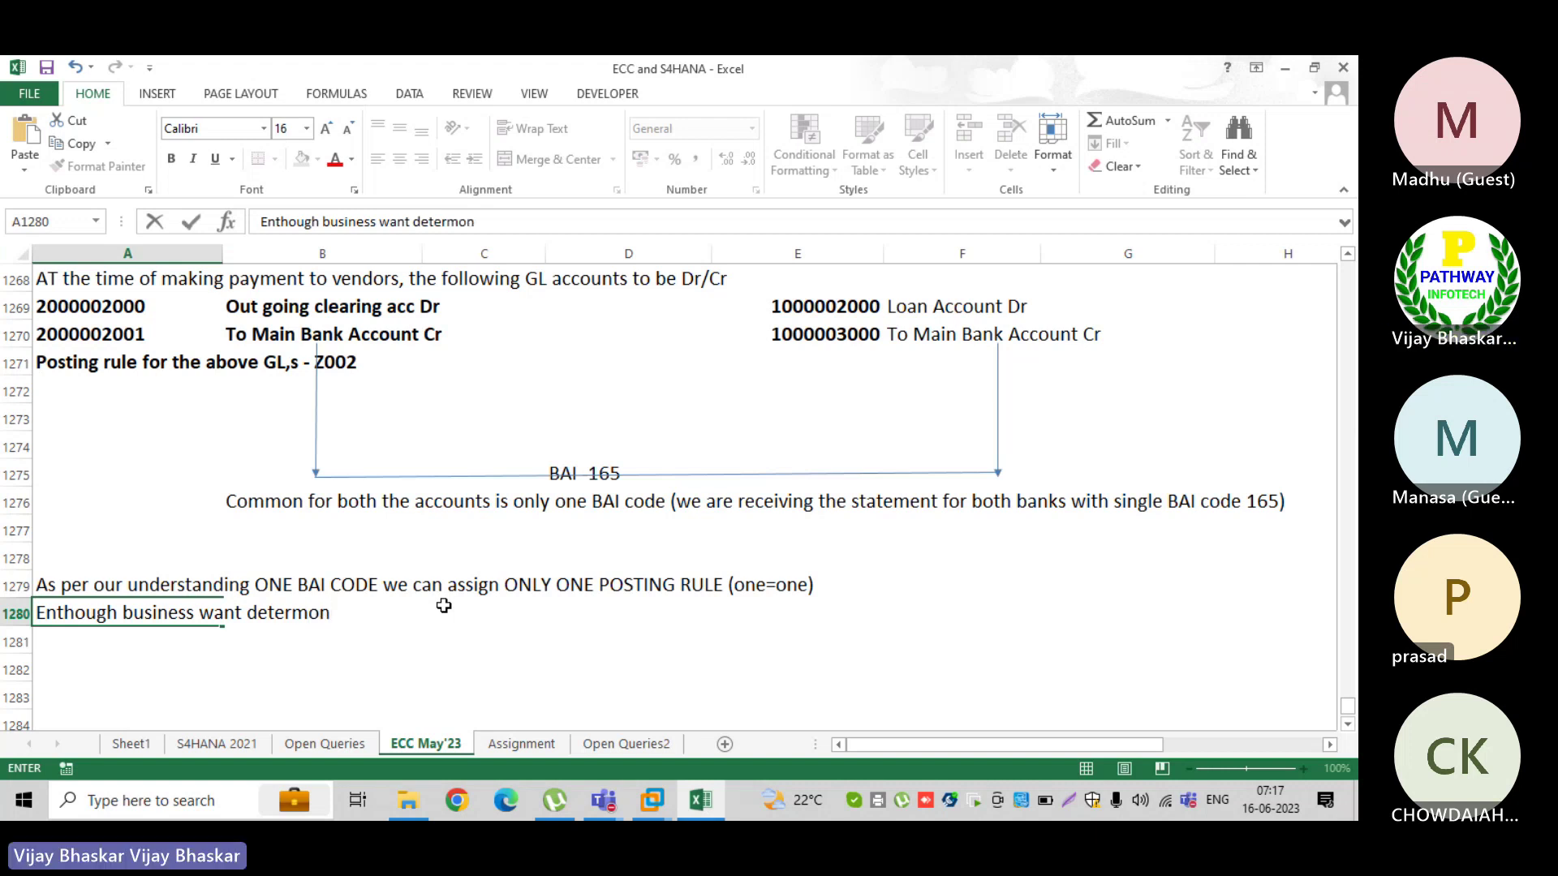
type("e sepe")
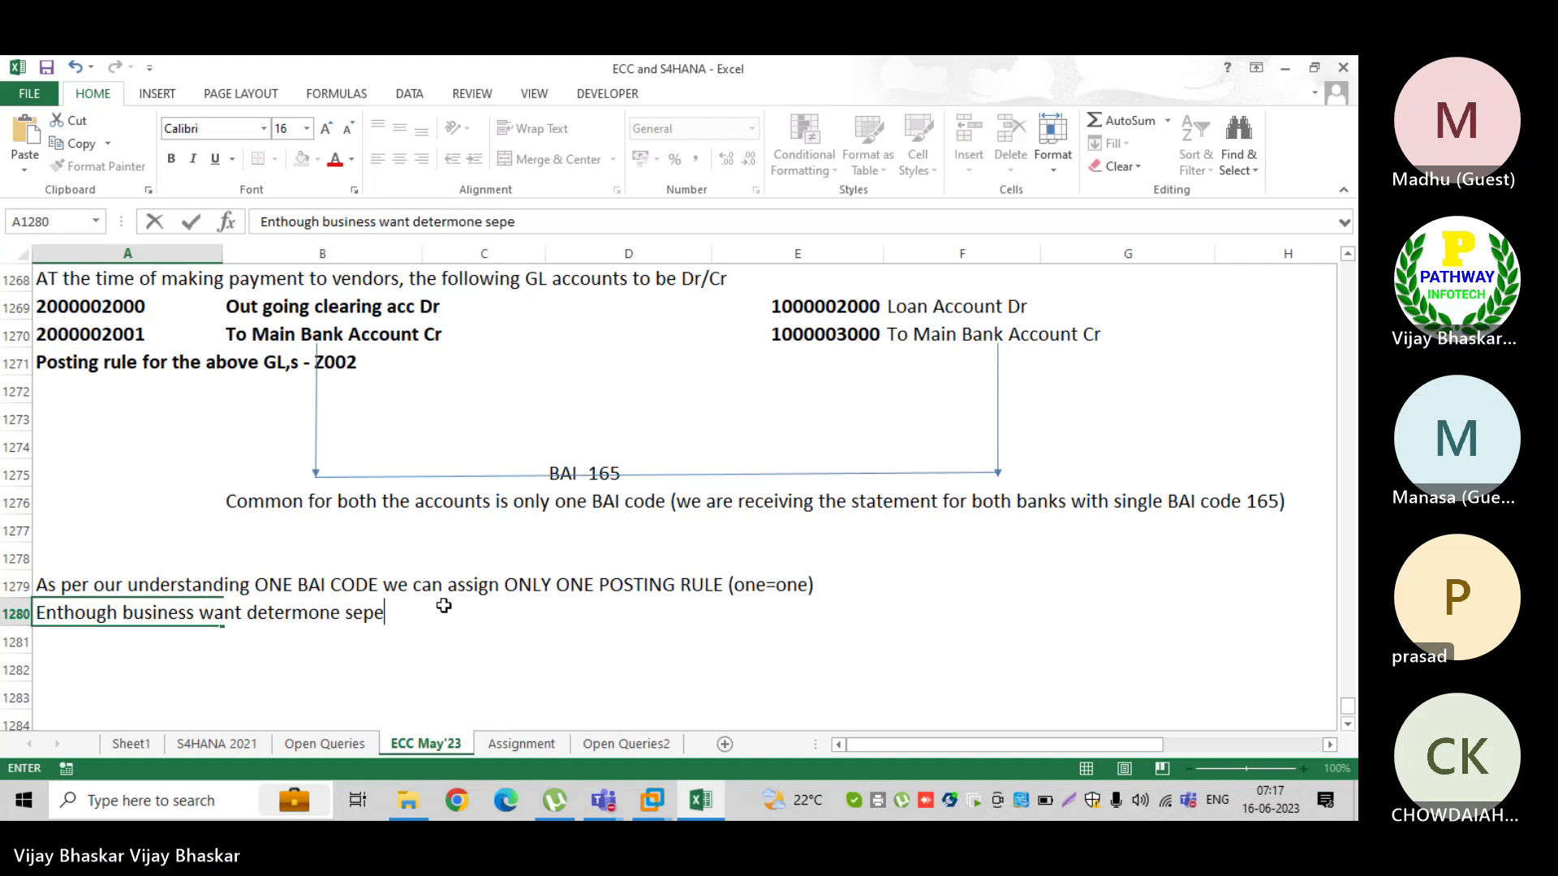
type("r")
key("BackSpace")
key("BackSpace")
type("arate posting ")
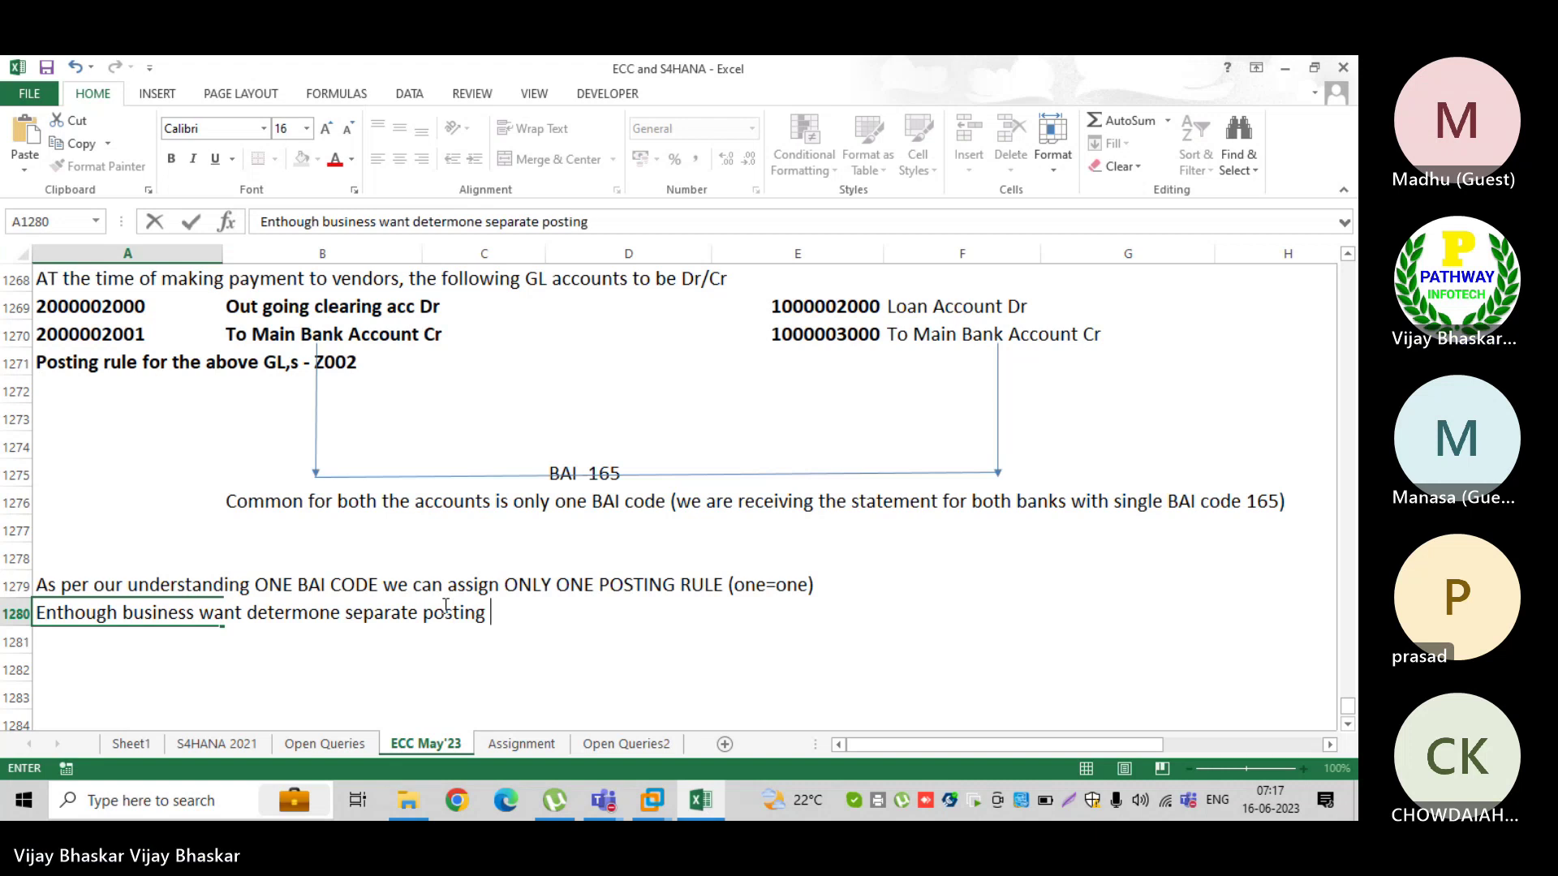
type("riles for")
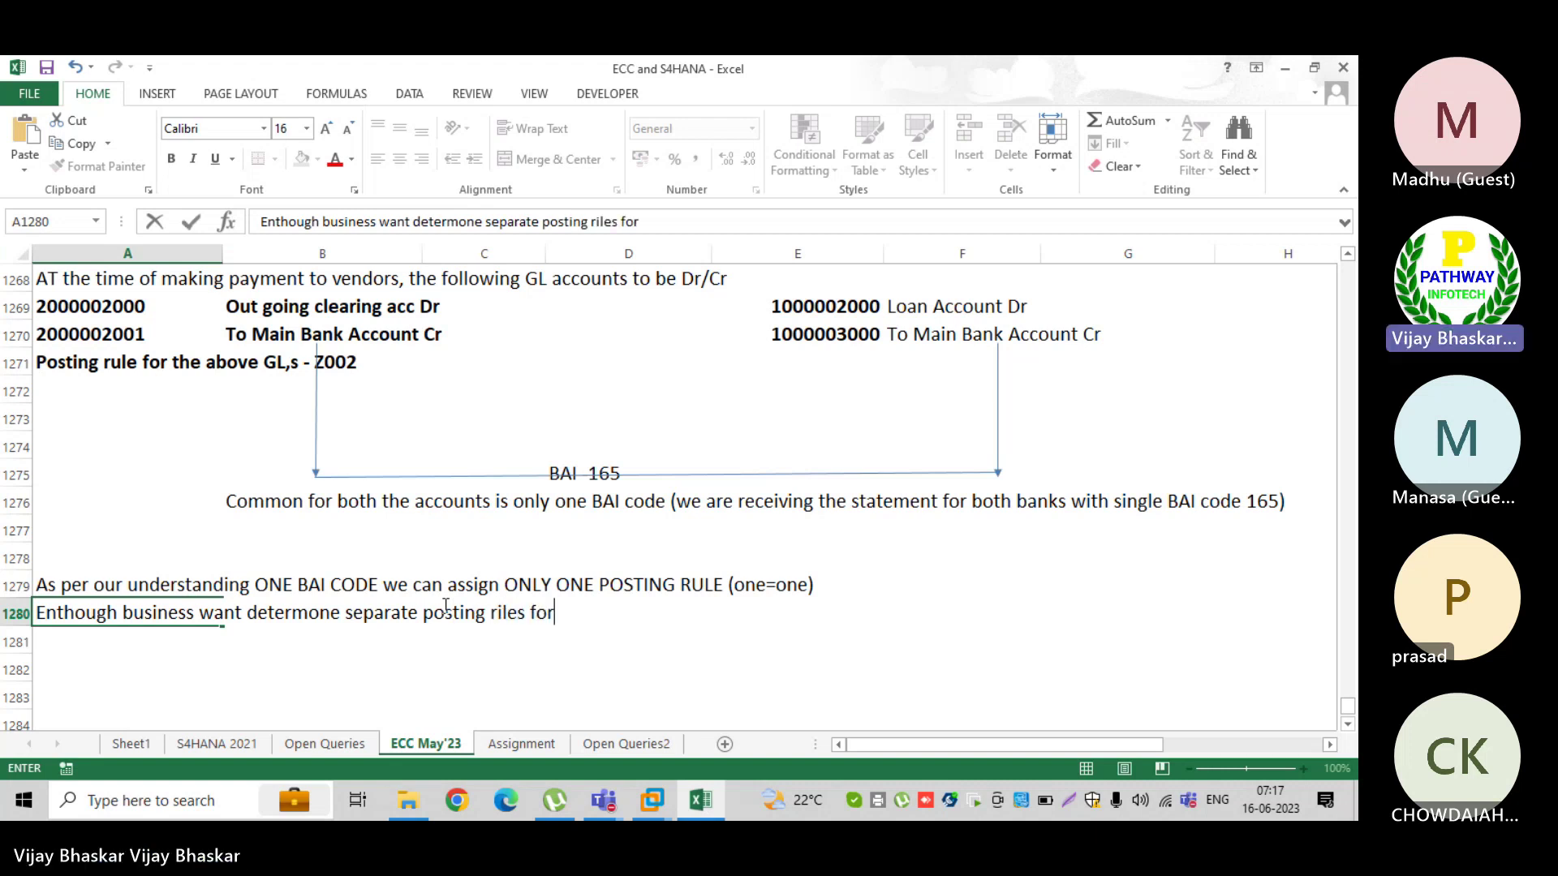
type(" each bank")
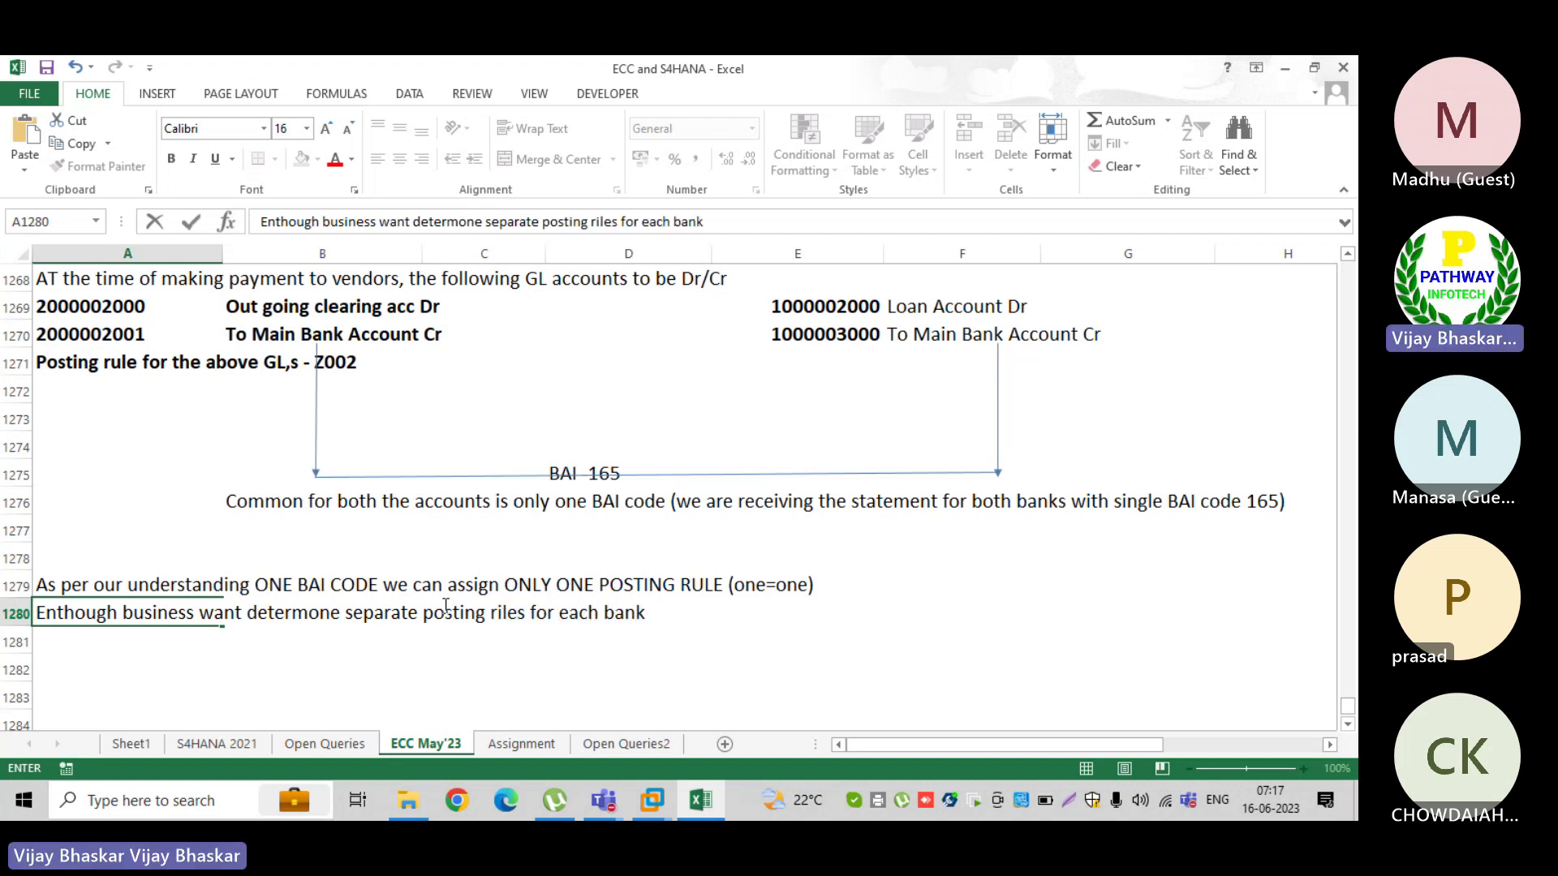
type(" account")
key("Return")
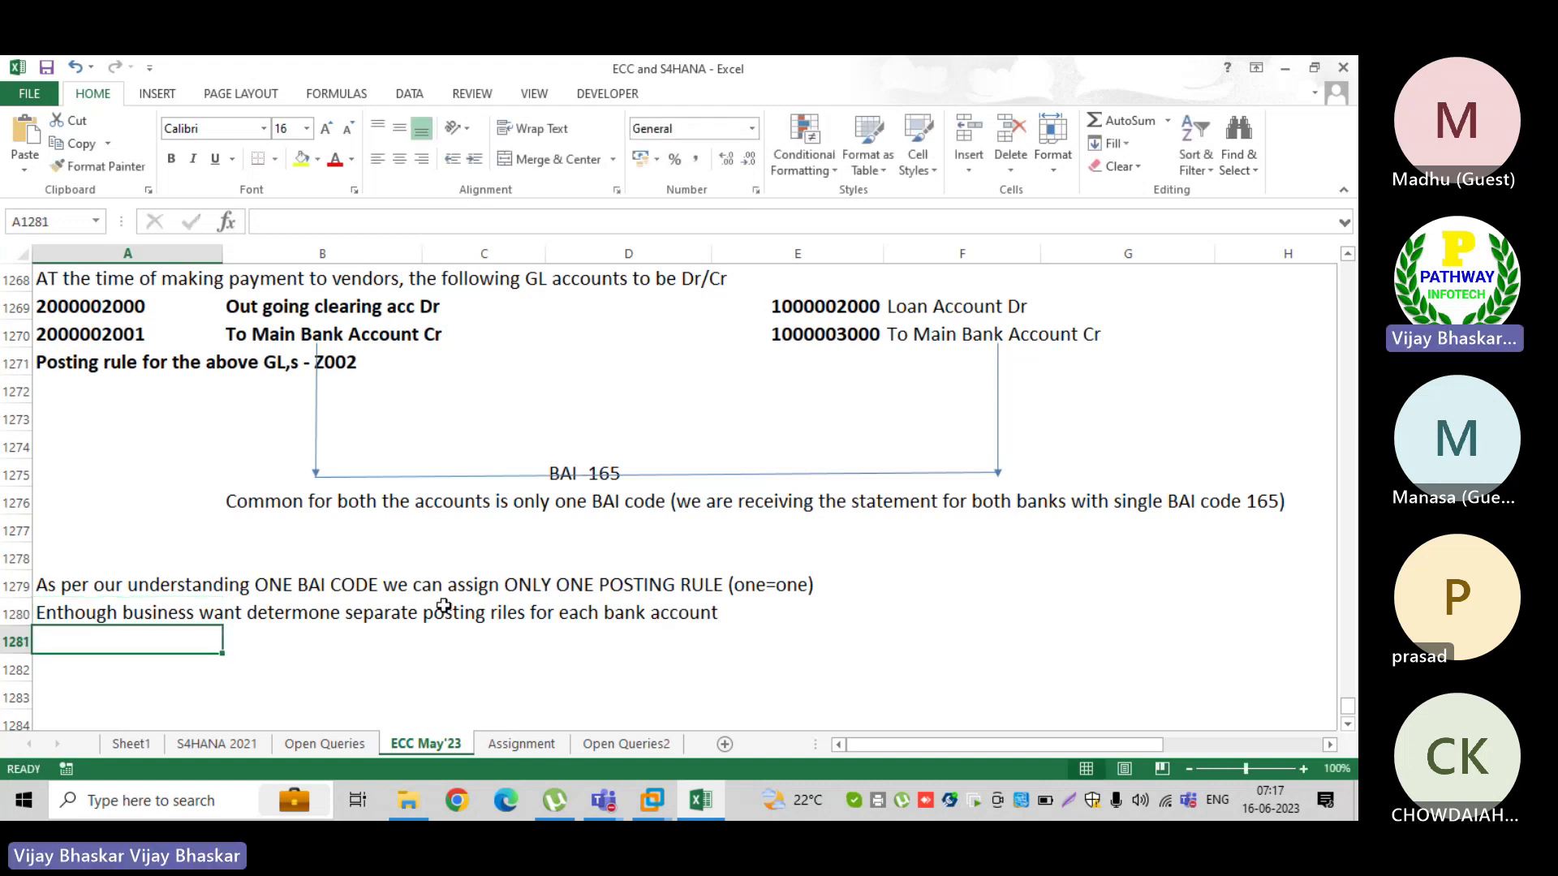
- Draw a small right bracket shape in column G beside the Loan Account and Main Bank Account lines in rows 1269 and 1270
scroll(325, 618, "down", 2)
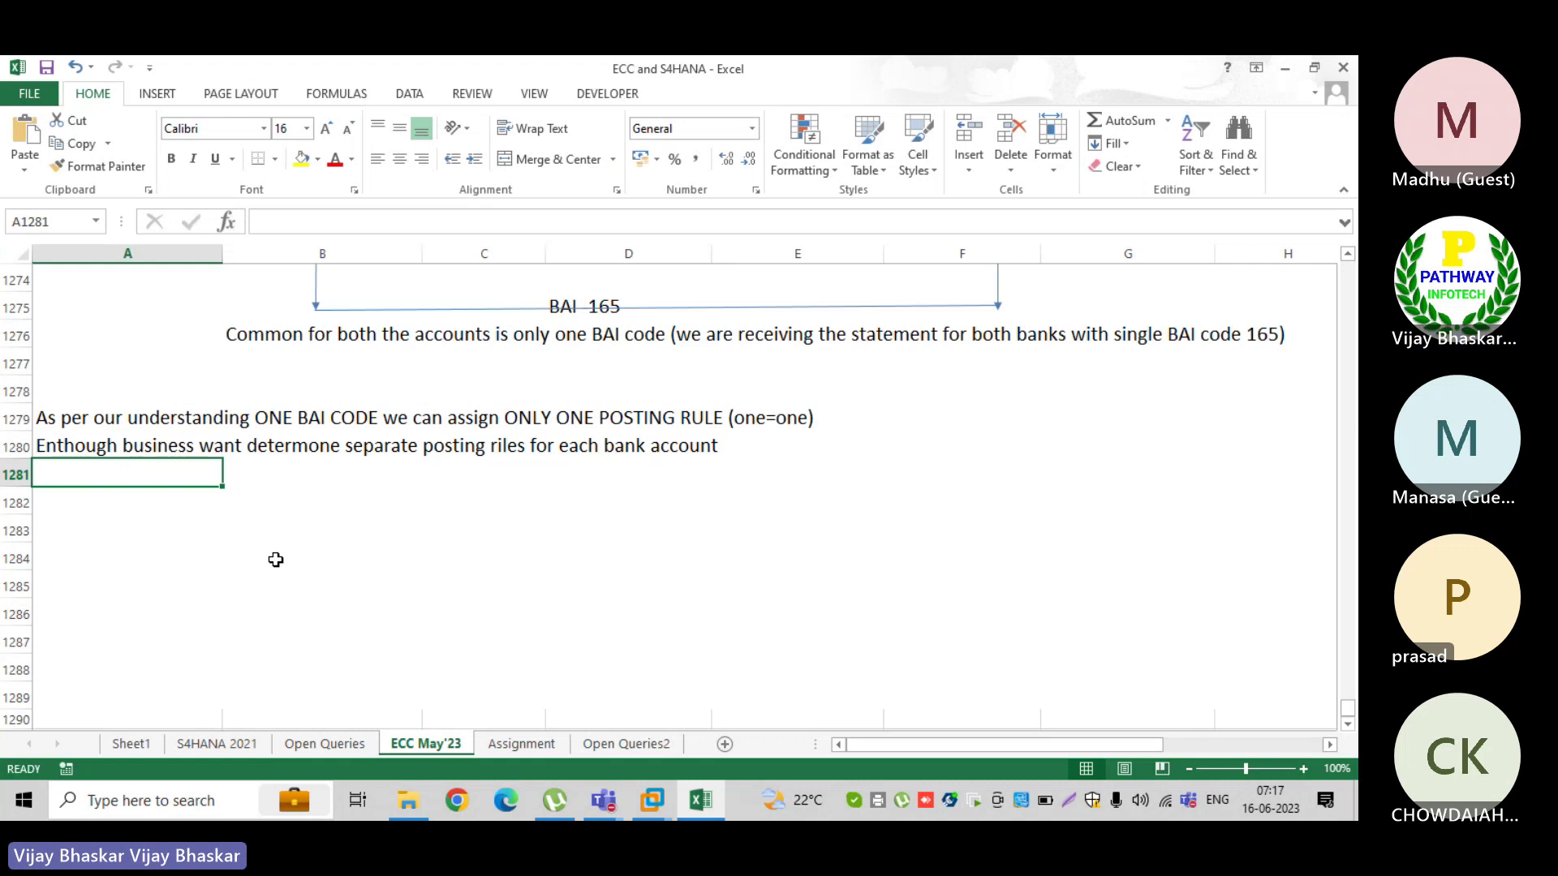
scroll(580, 552, "up", 2)
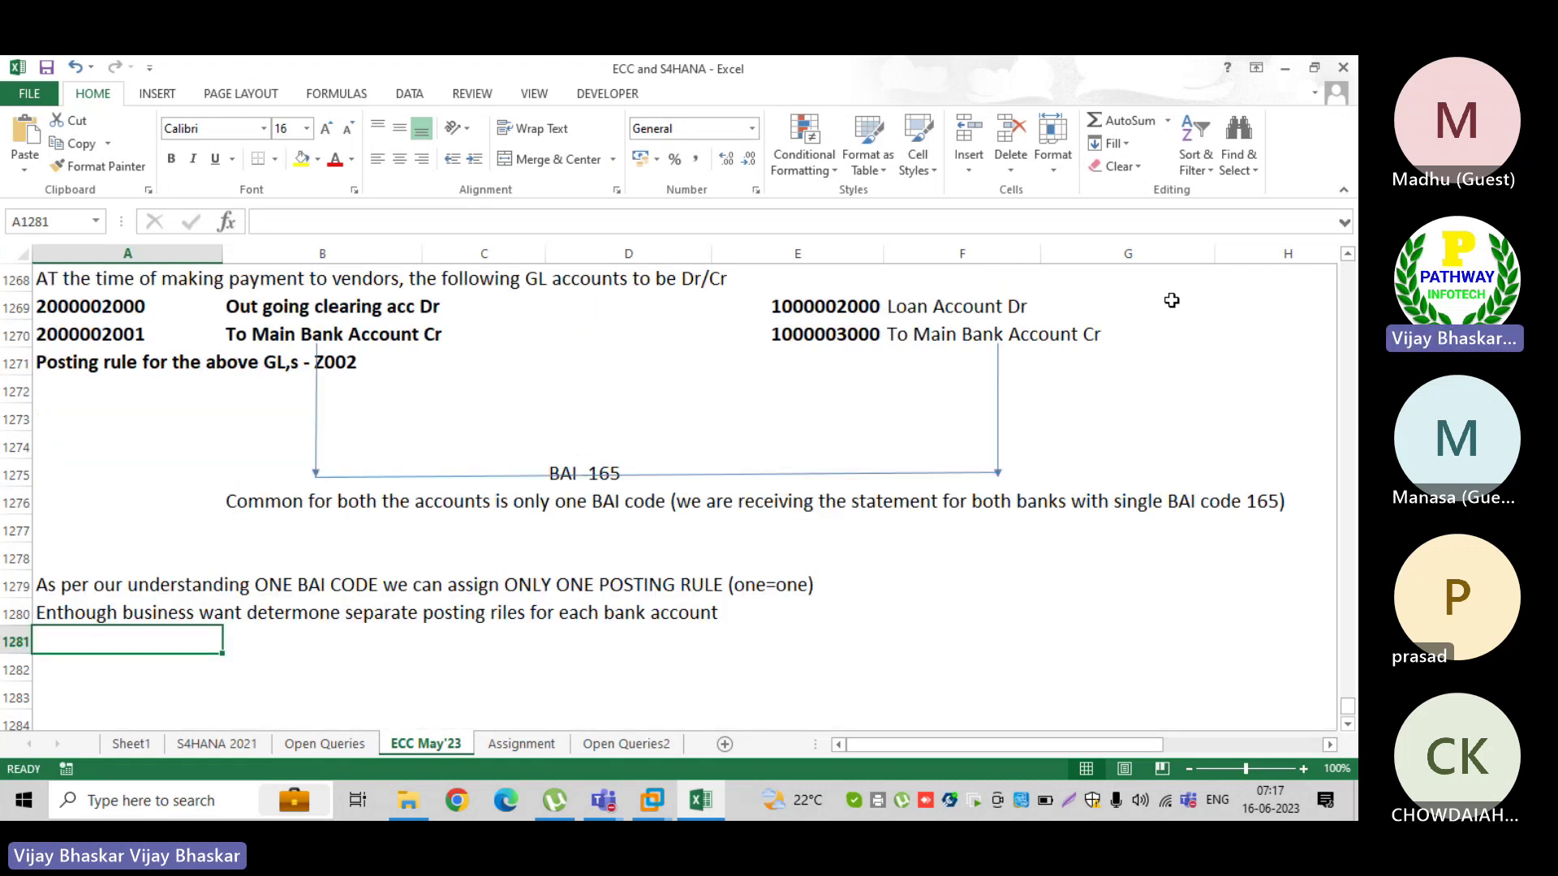
left_click(339, 362)
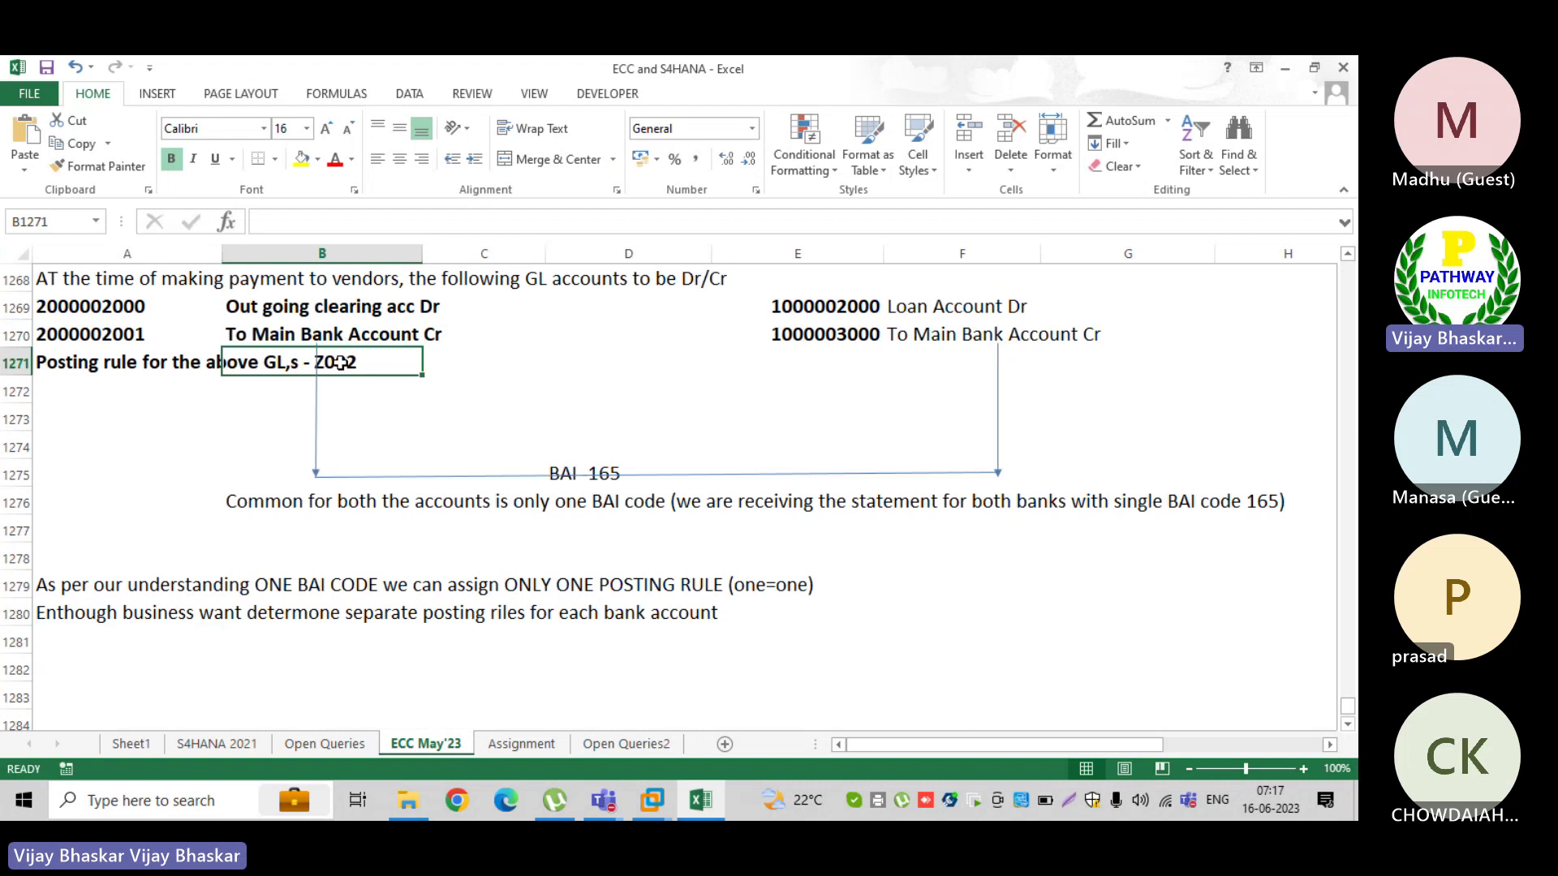
left_click_drag(1142, 285, 1159, 337)
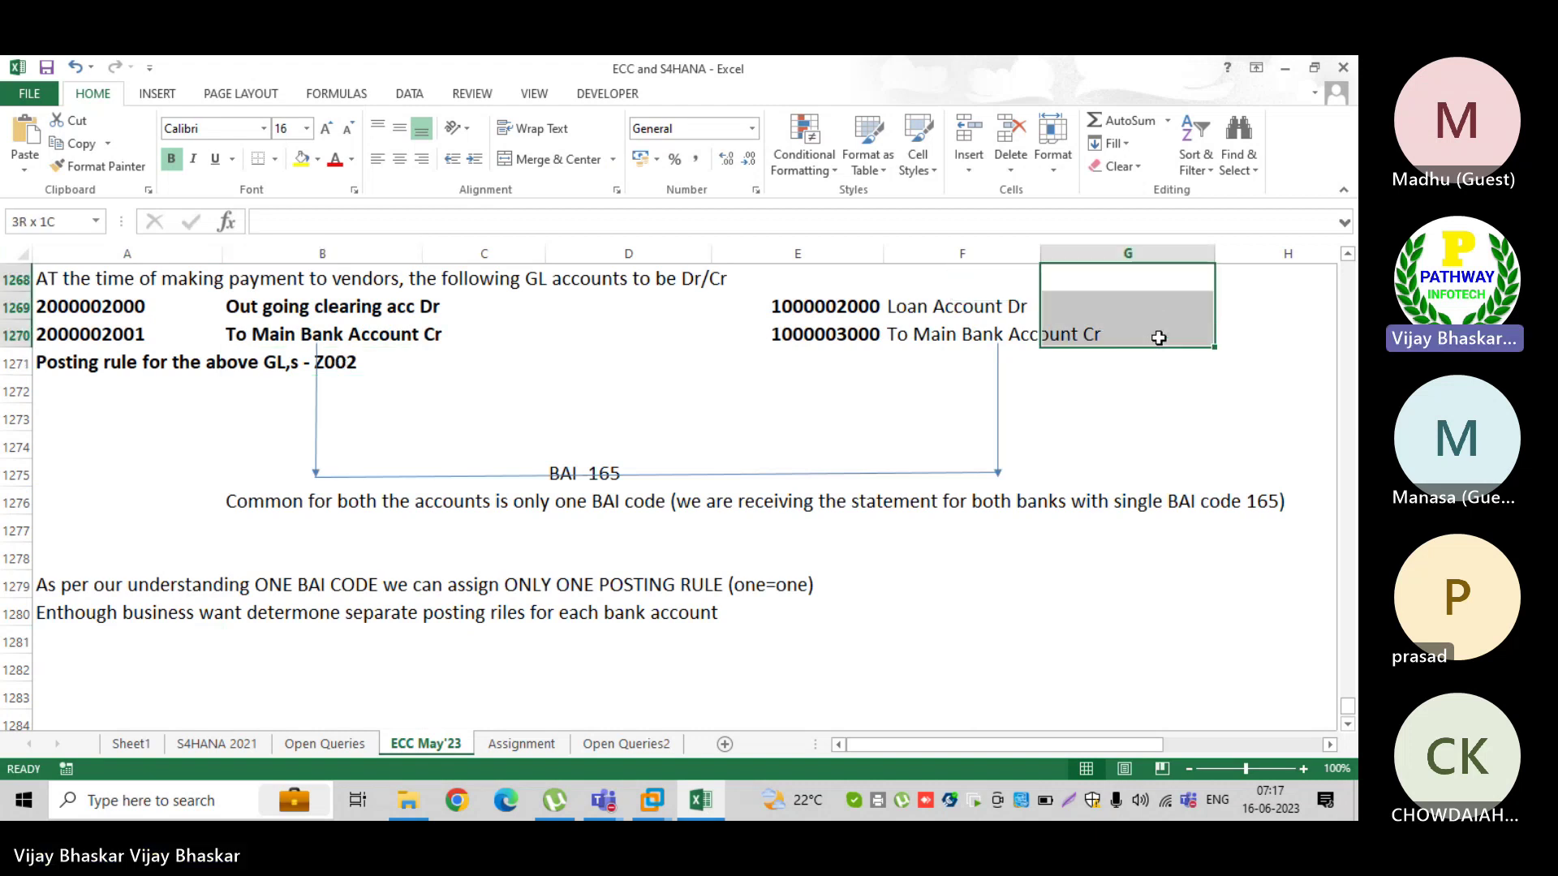
left_click(146, 95)
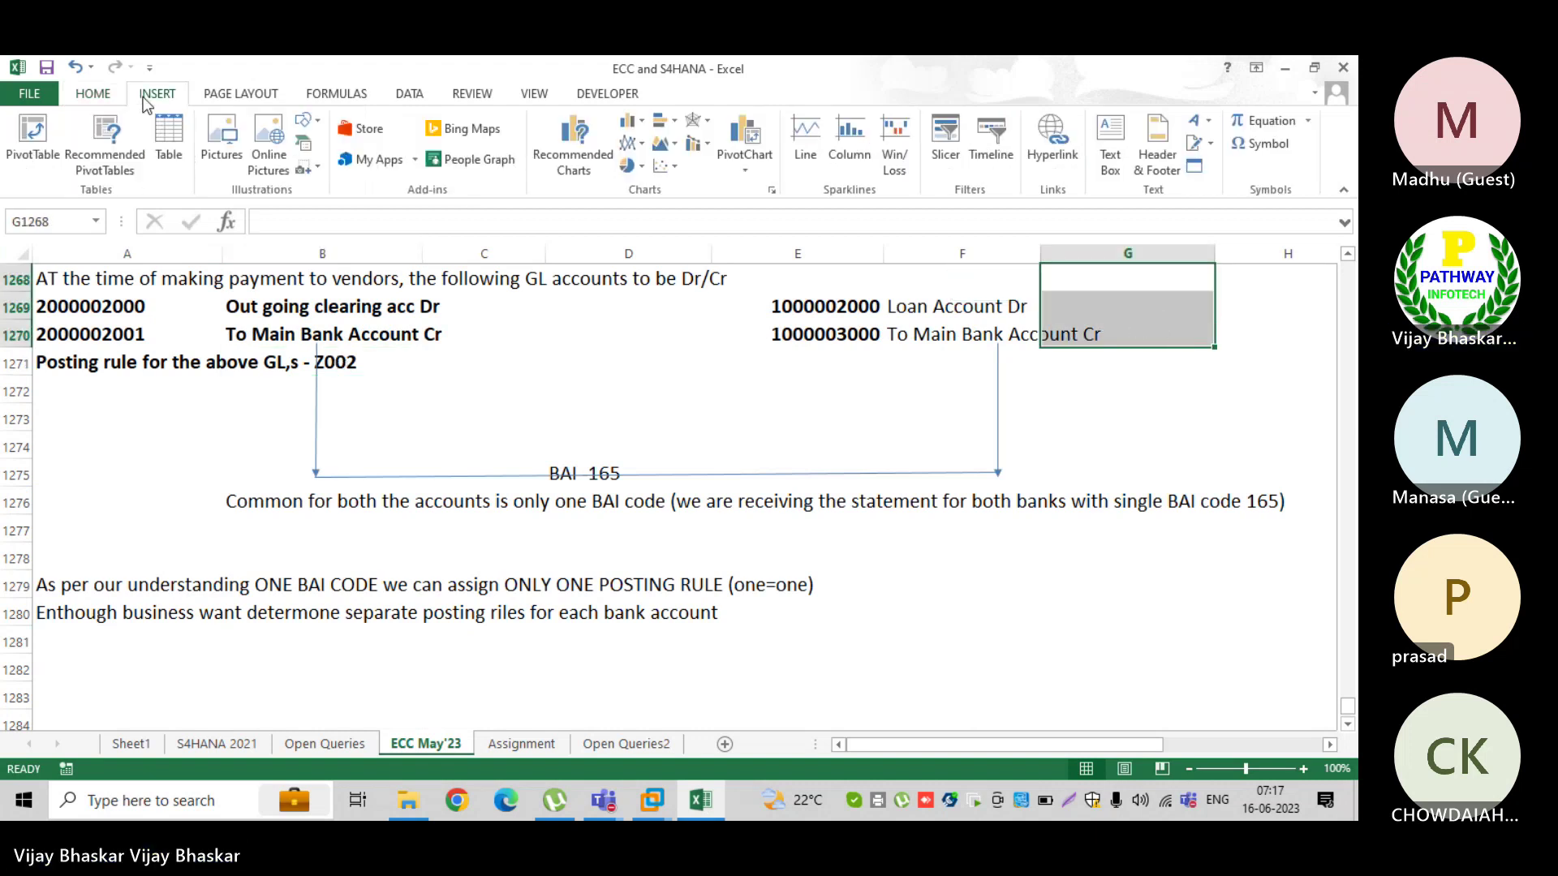
left_click(305, 121)
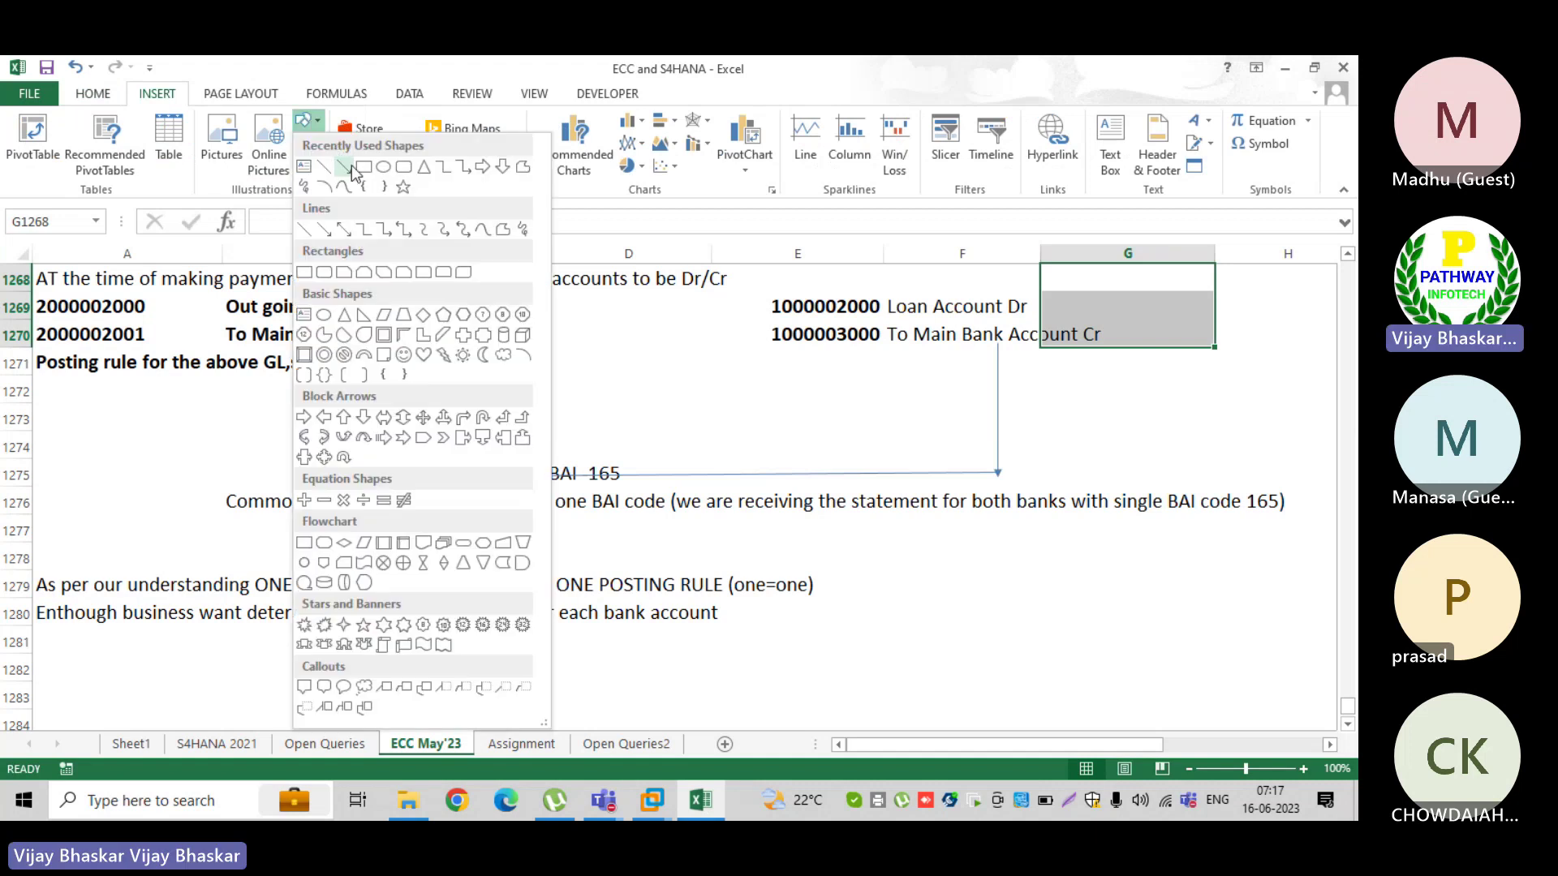
left_click(352, 167)
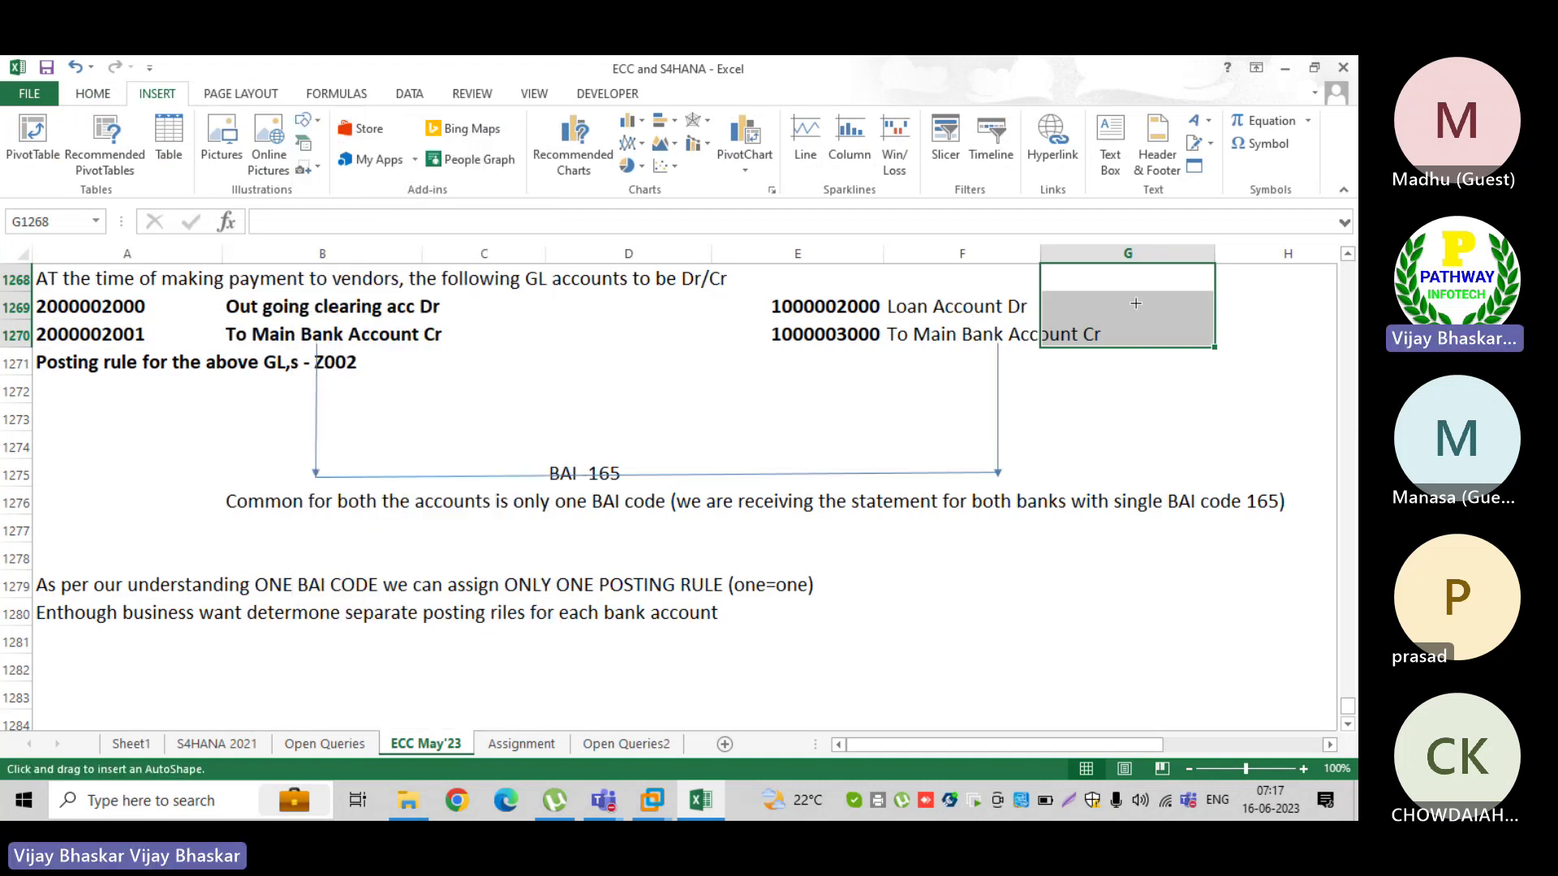
left_click_drag(1142, 300, 1142, 338)
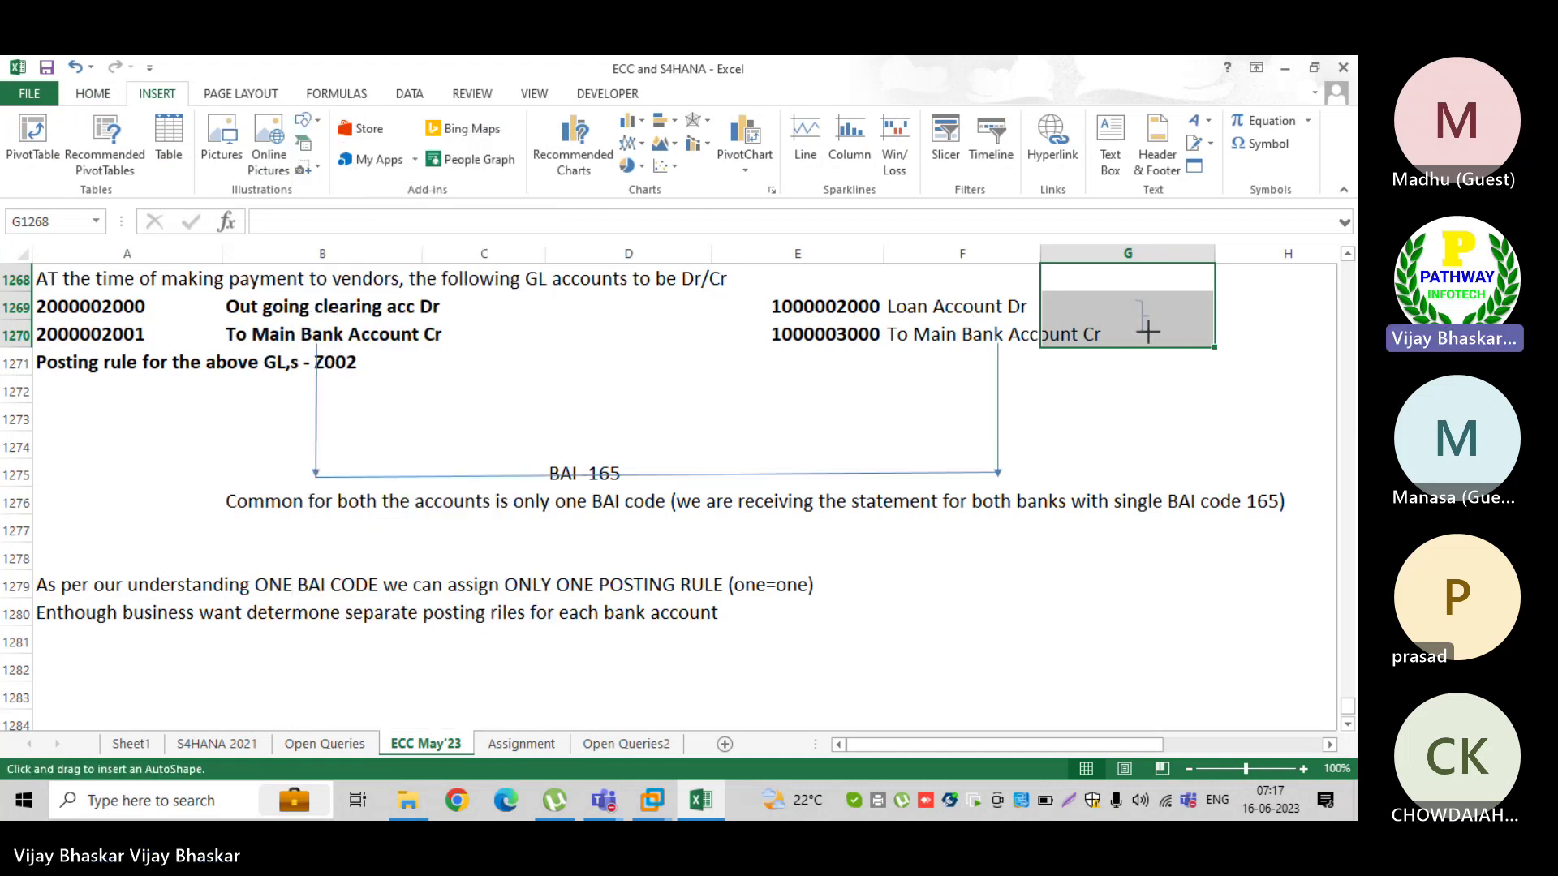
left_click(1204, 332)
double_click(1193, 334)
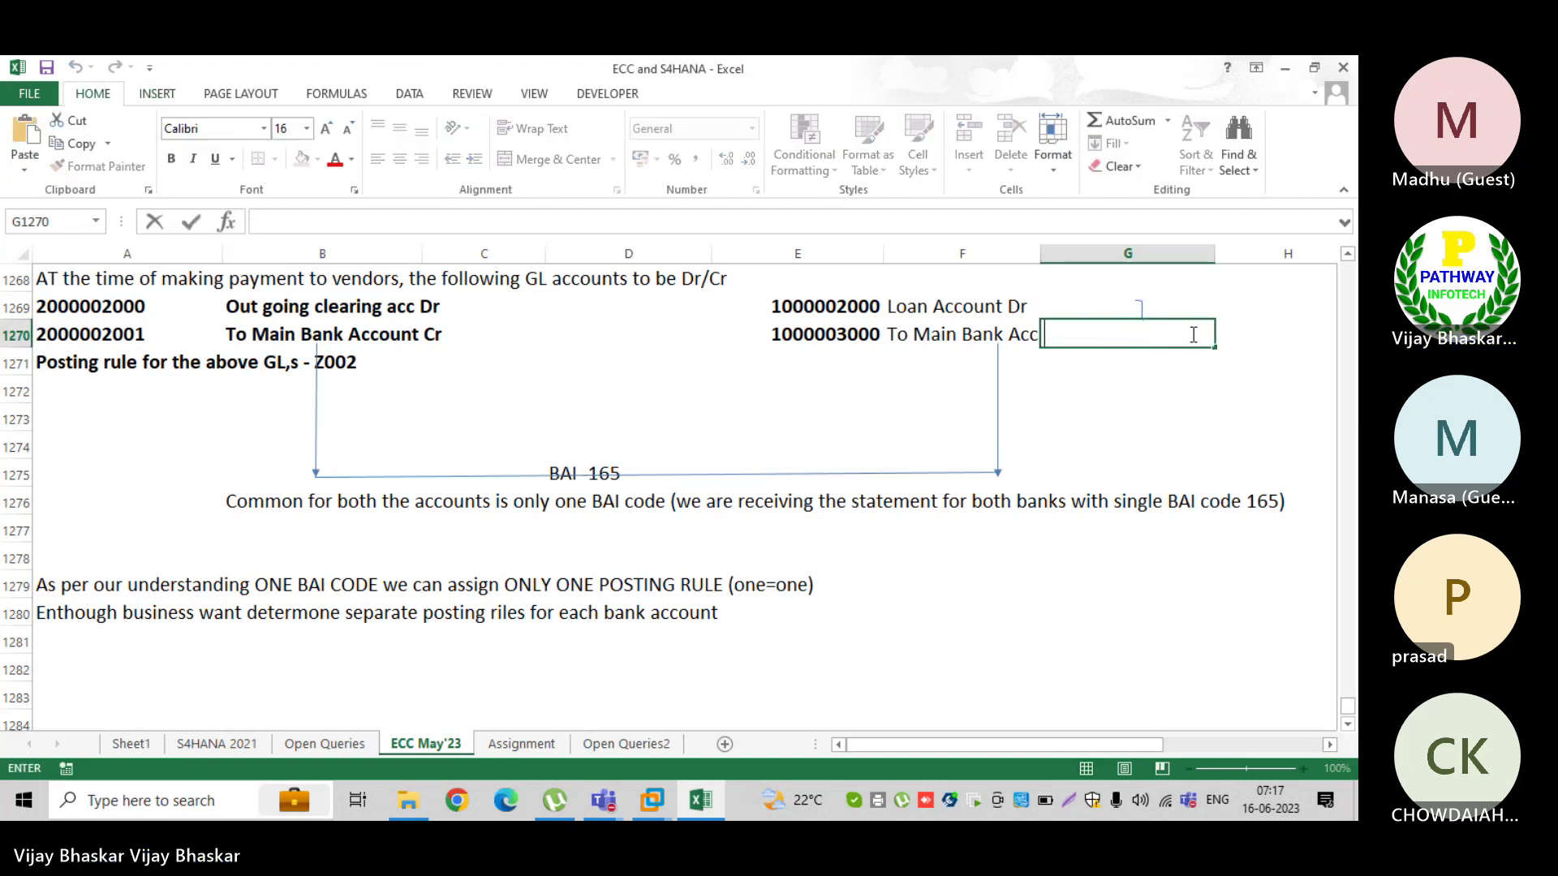
key("Tab")
type("AV01")
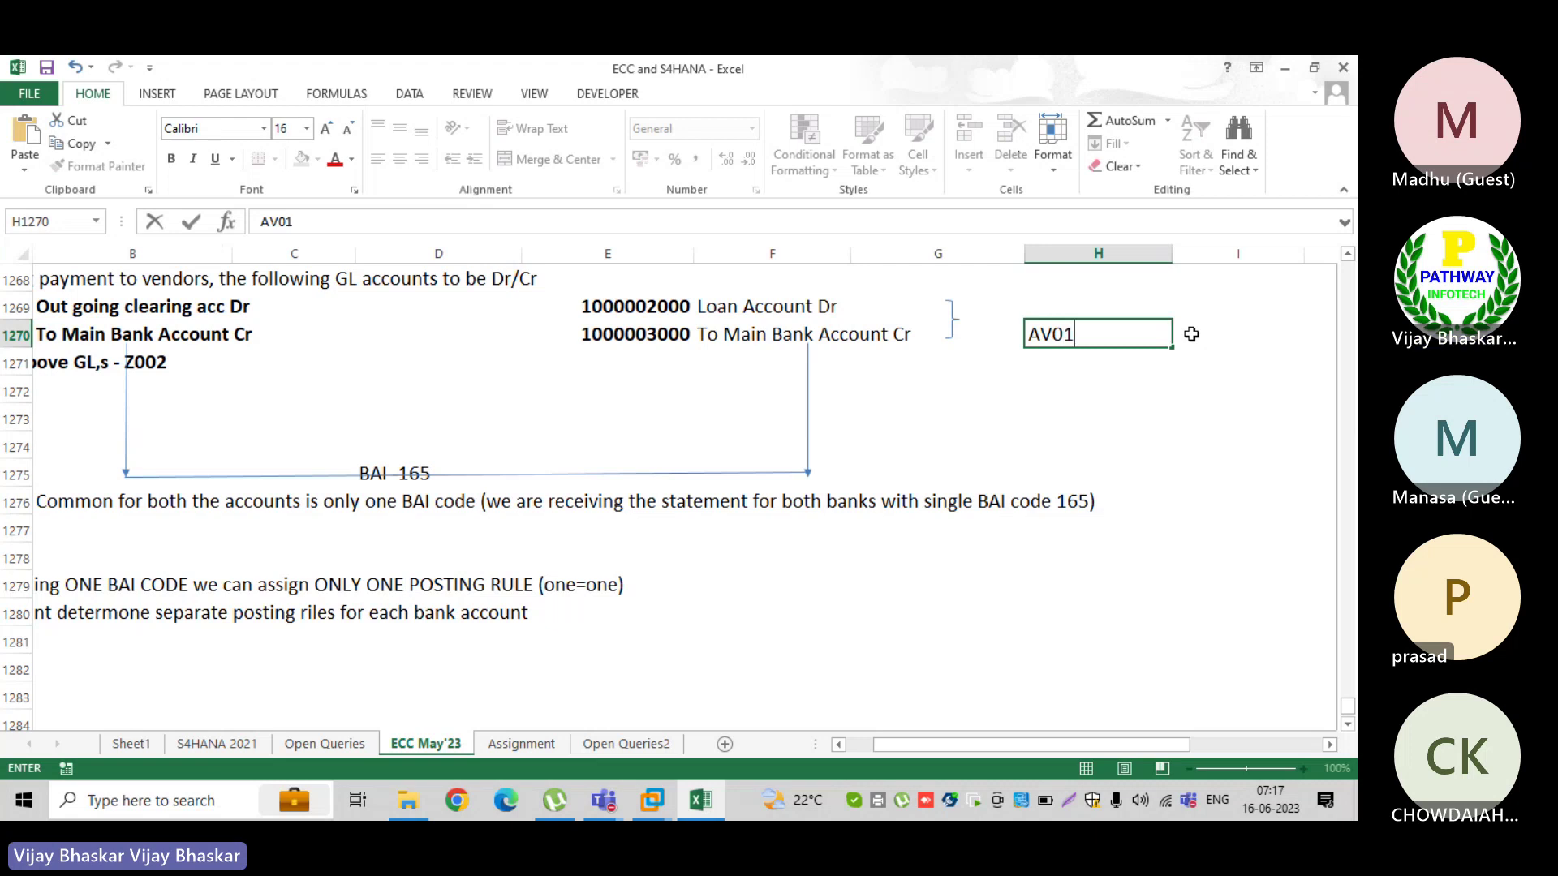
key("Return")
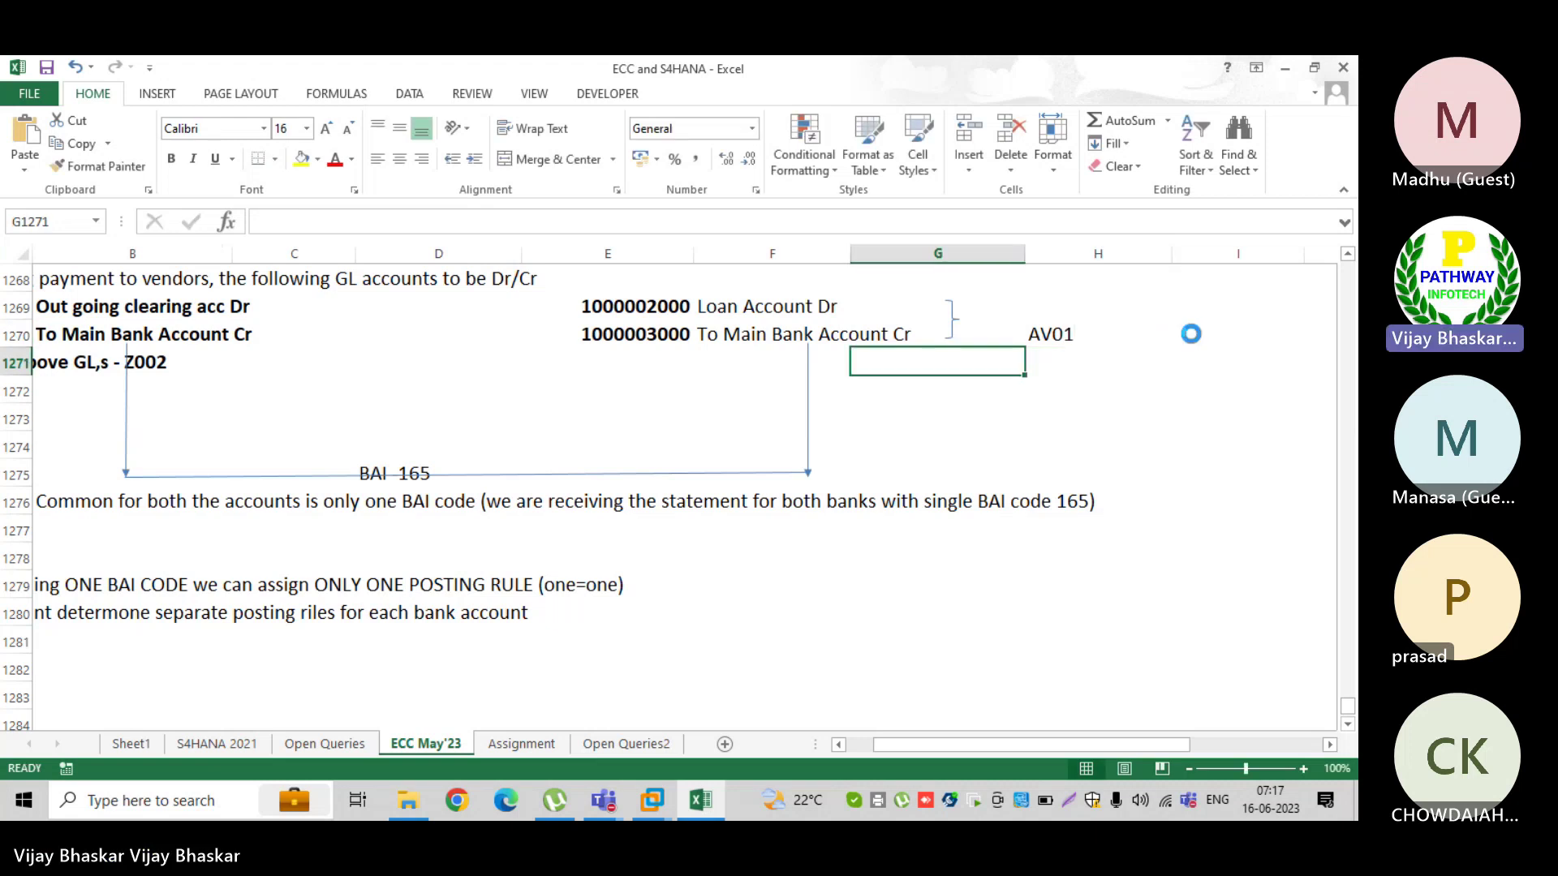
left_click(1045, 336)
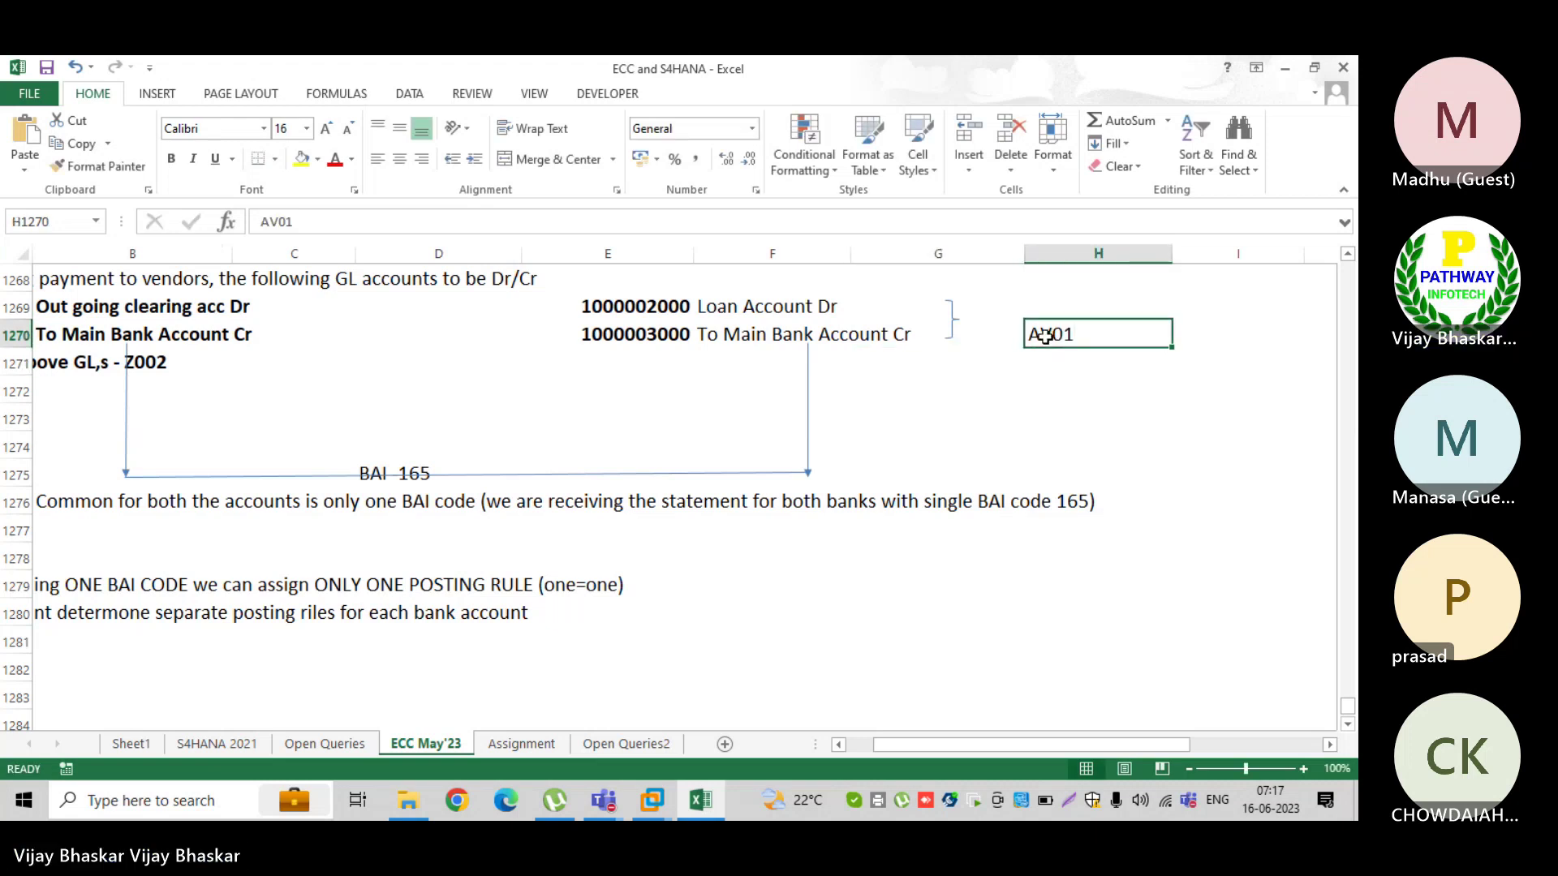
key("Delete")
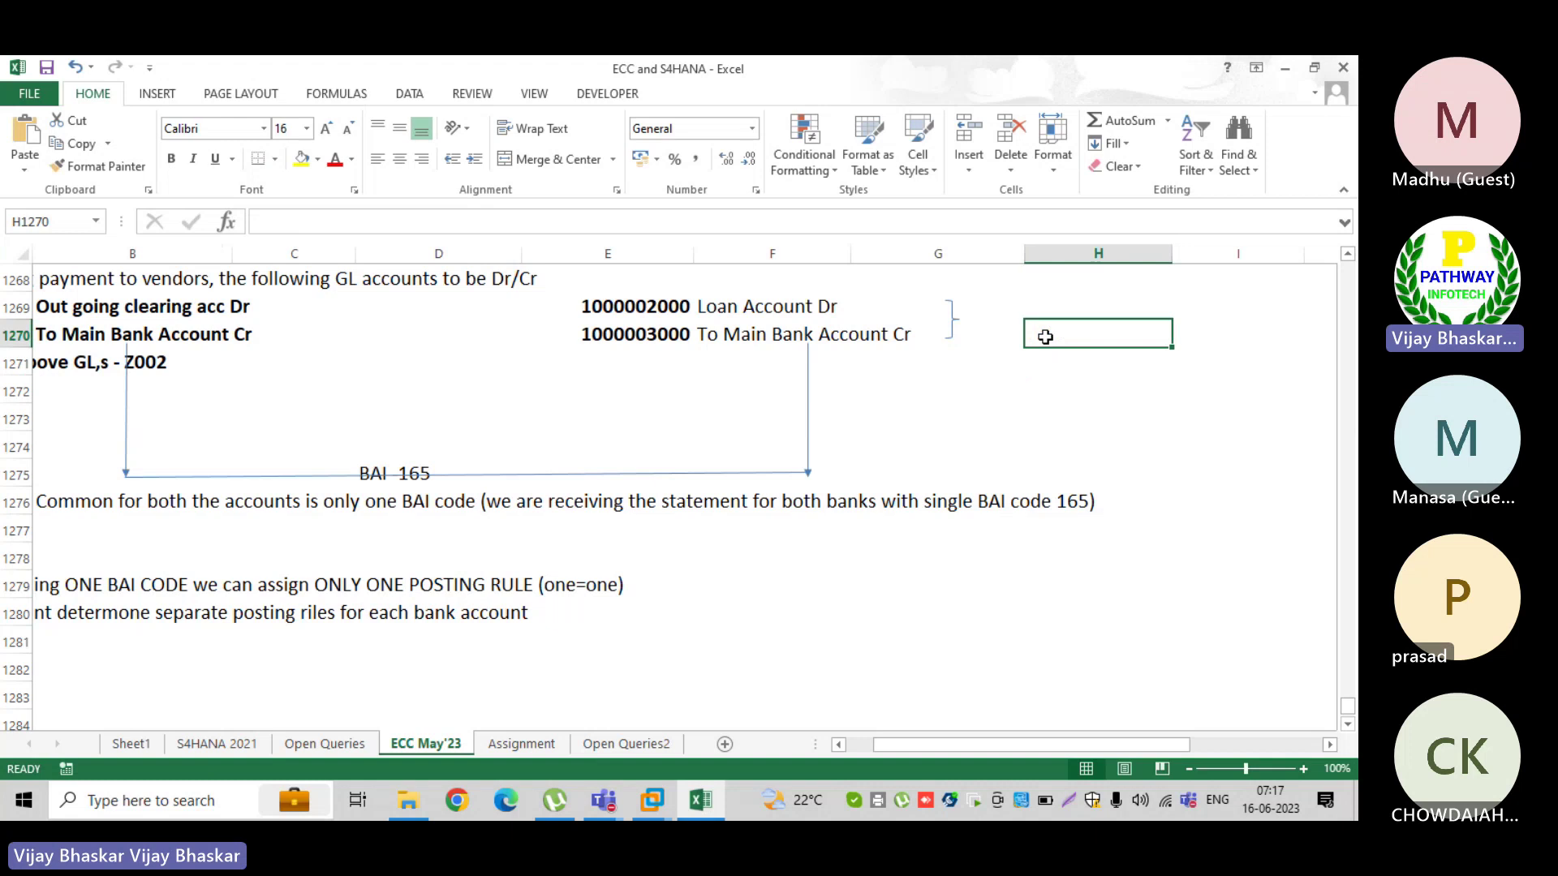
- Enter in E1271, below the Loan Account and Main Bank Account lines, the note "Postign Rule for the above accounts - AV01"
left_click(638, 375)
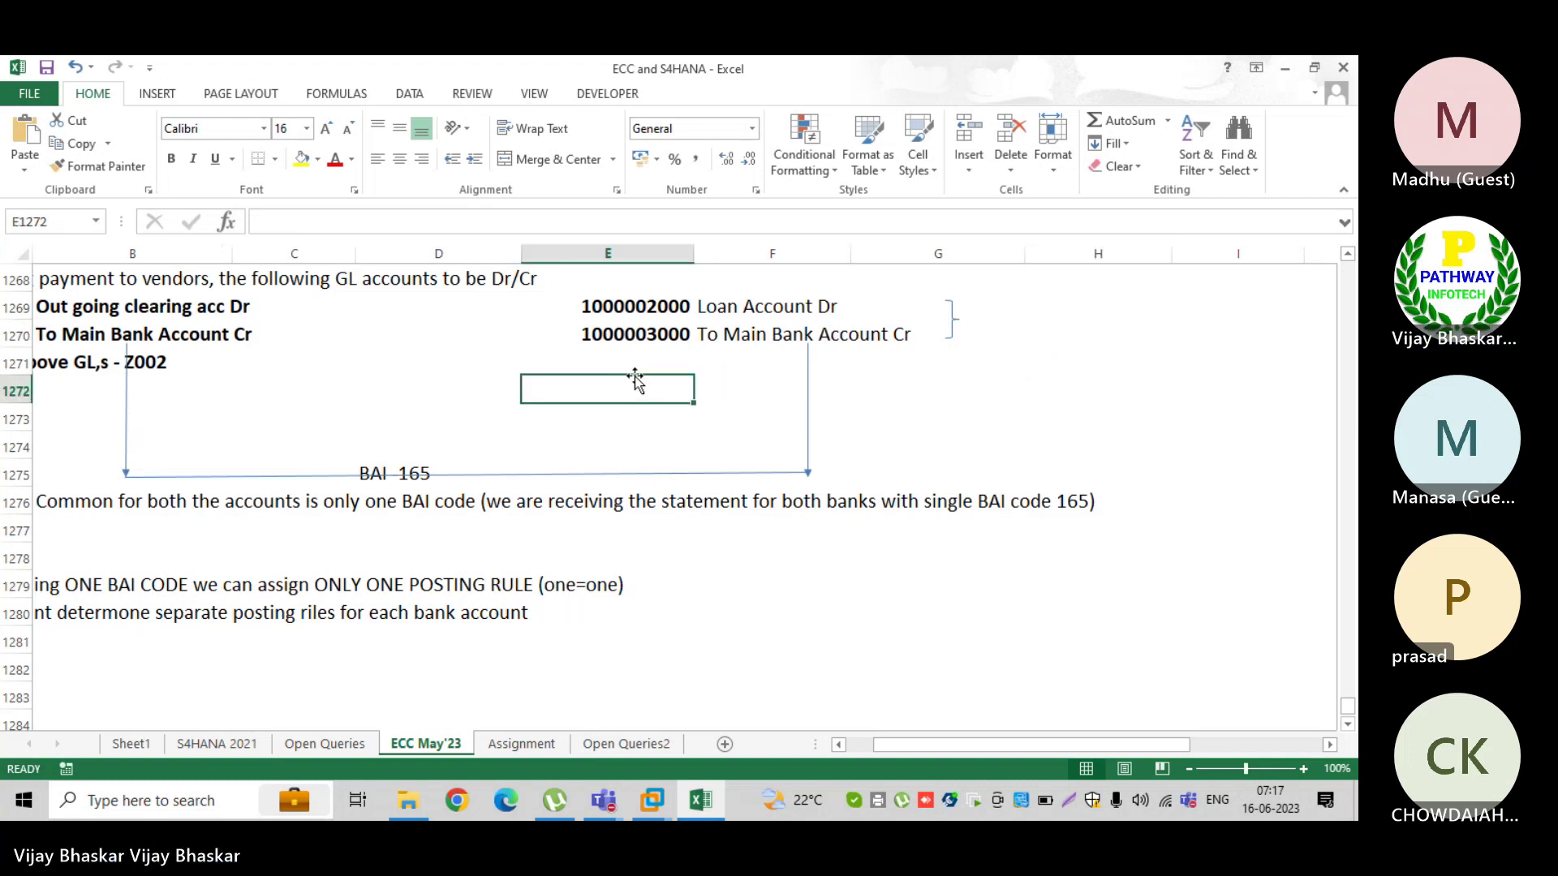
key("Up")
key("Right")
key("Left")
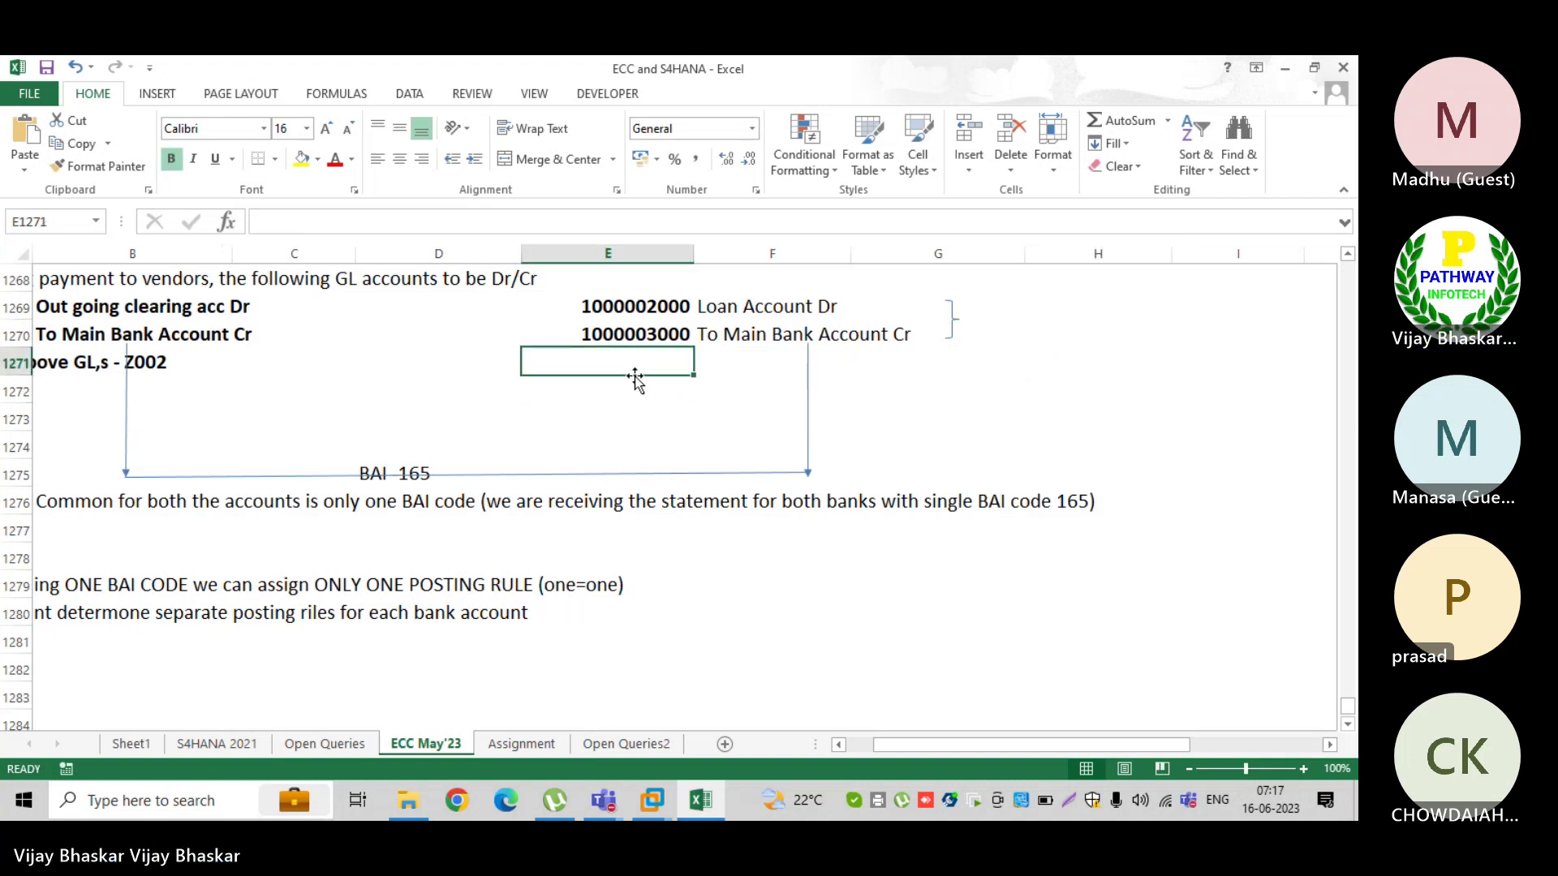
type("Post")
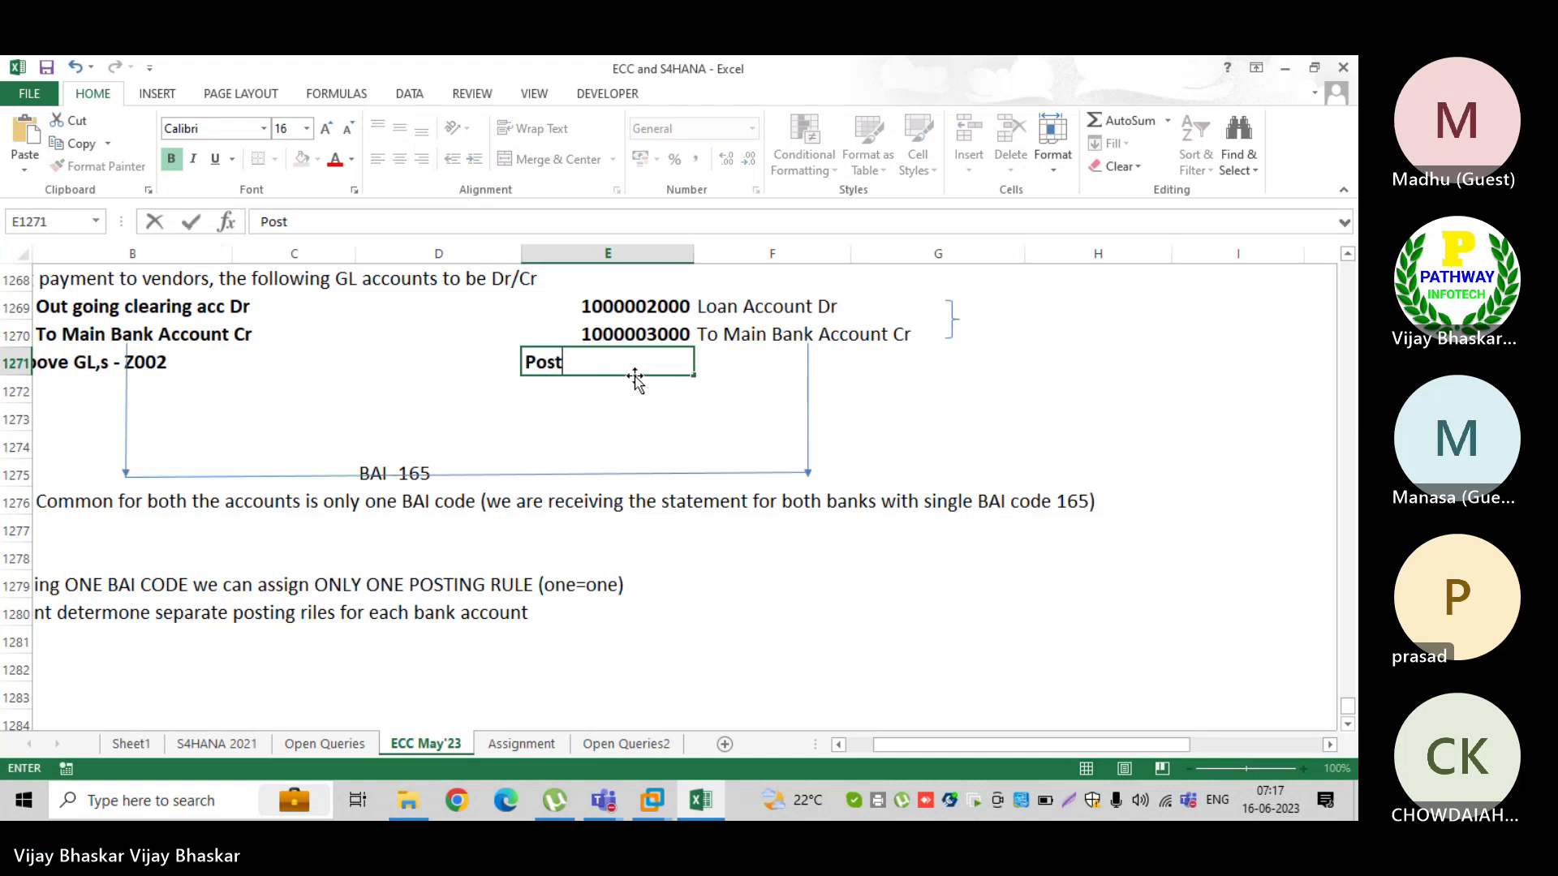
type("ign Rule")
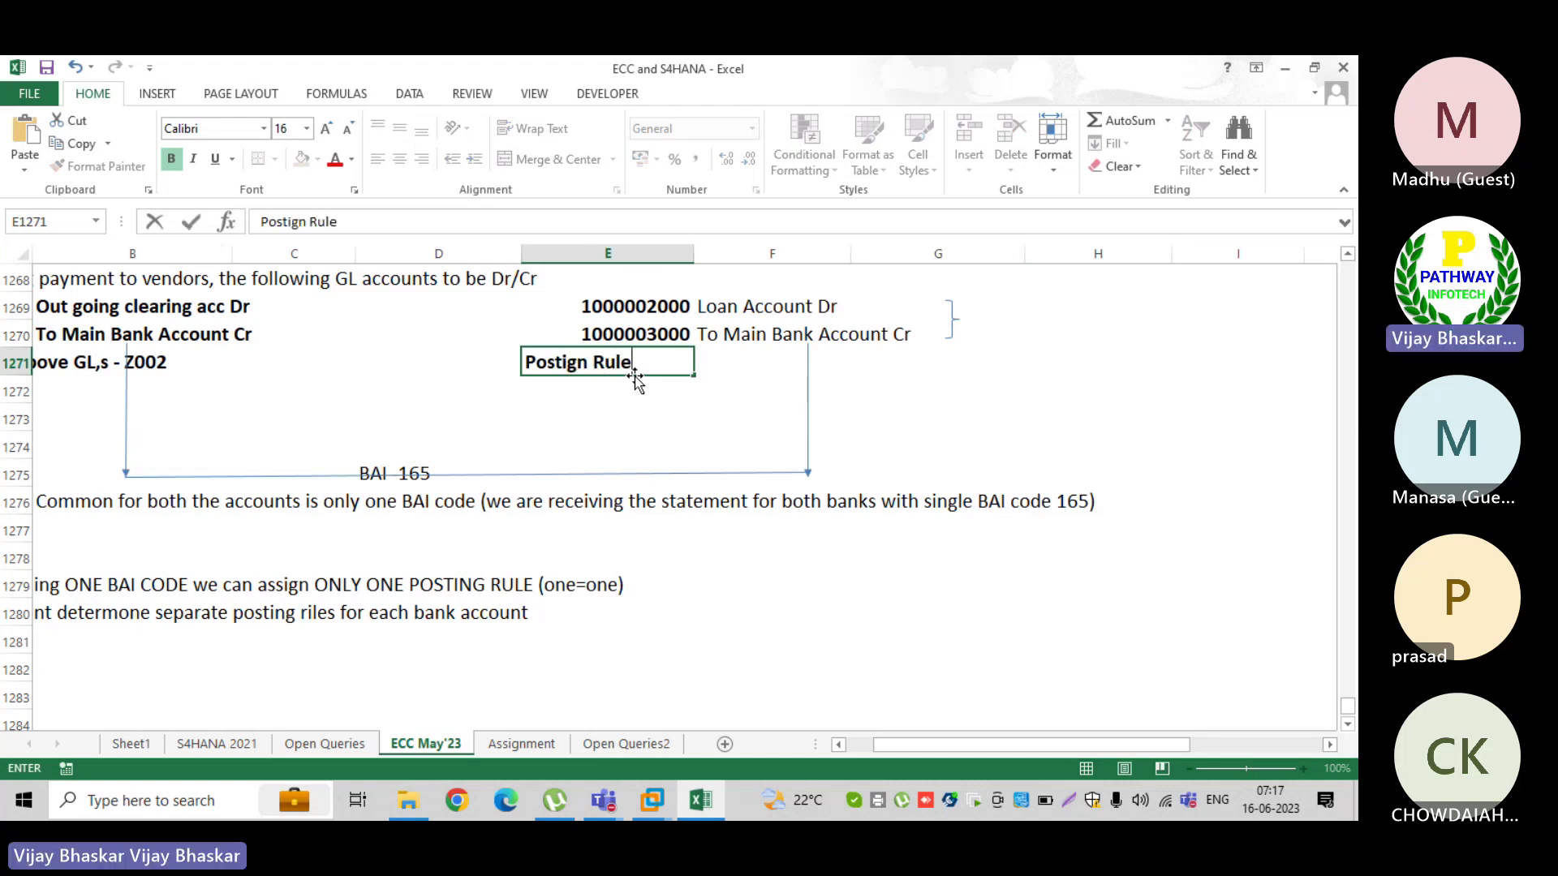
type(" for the abo")
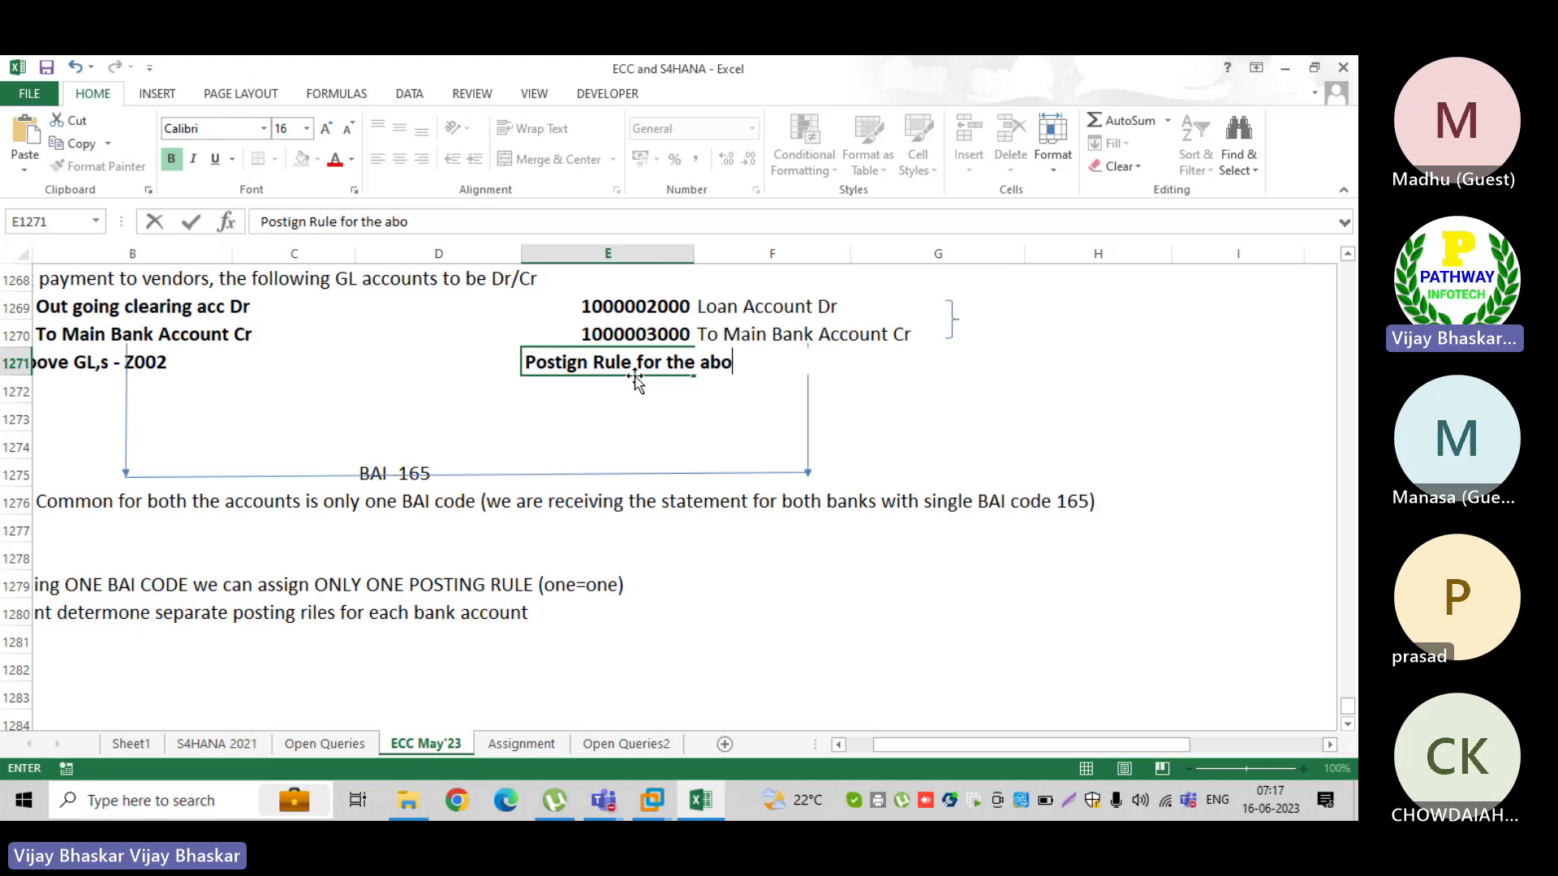
type("ve accounts - ")
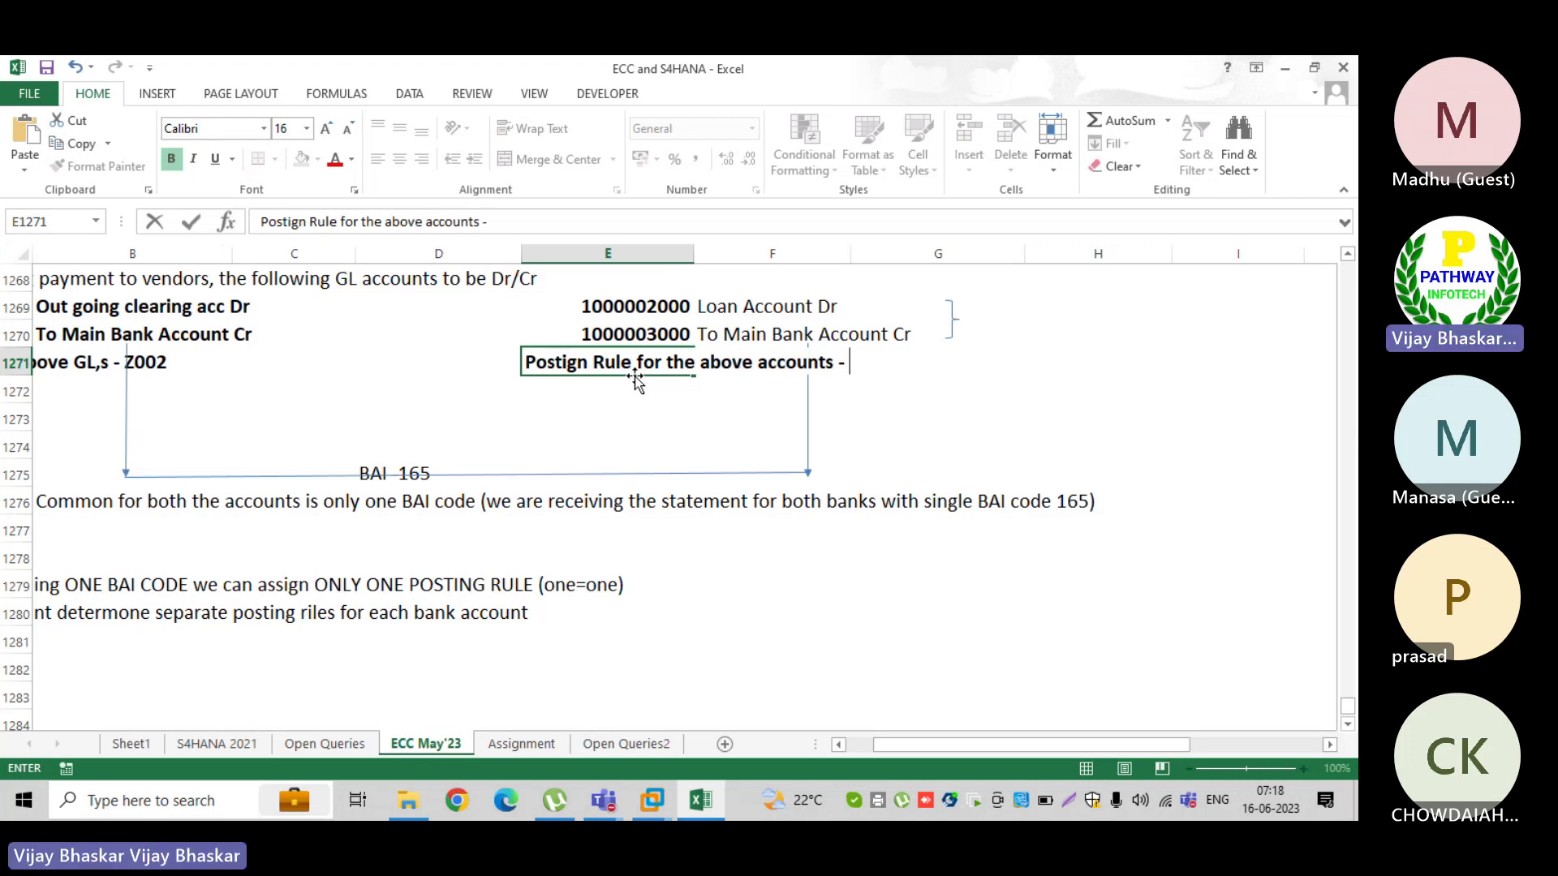
type("AV01")
key("Return")
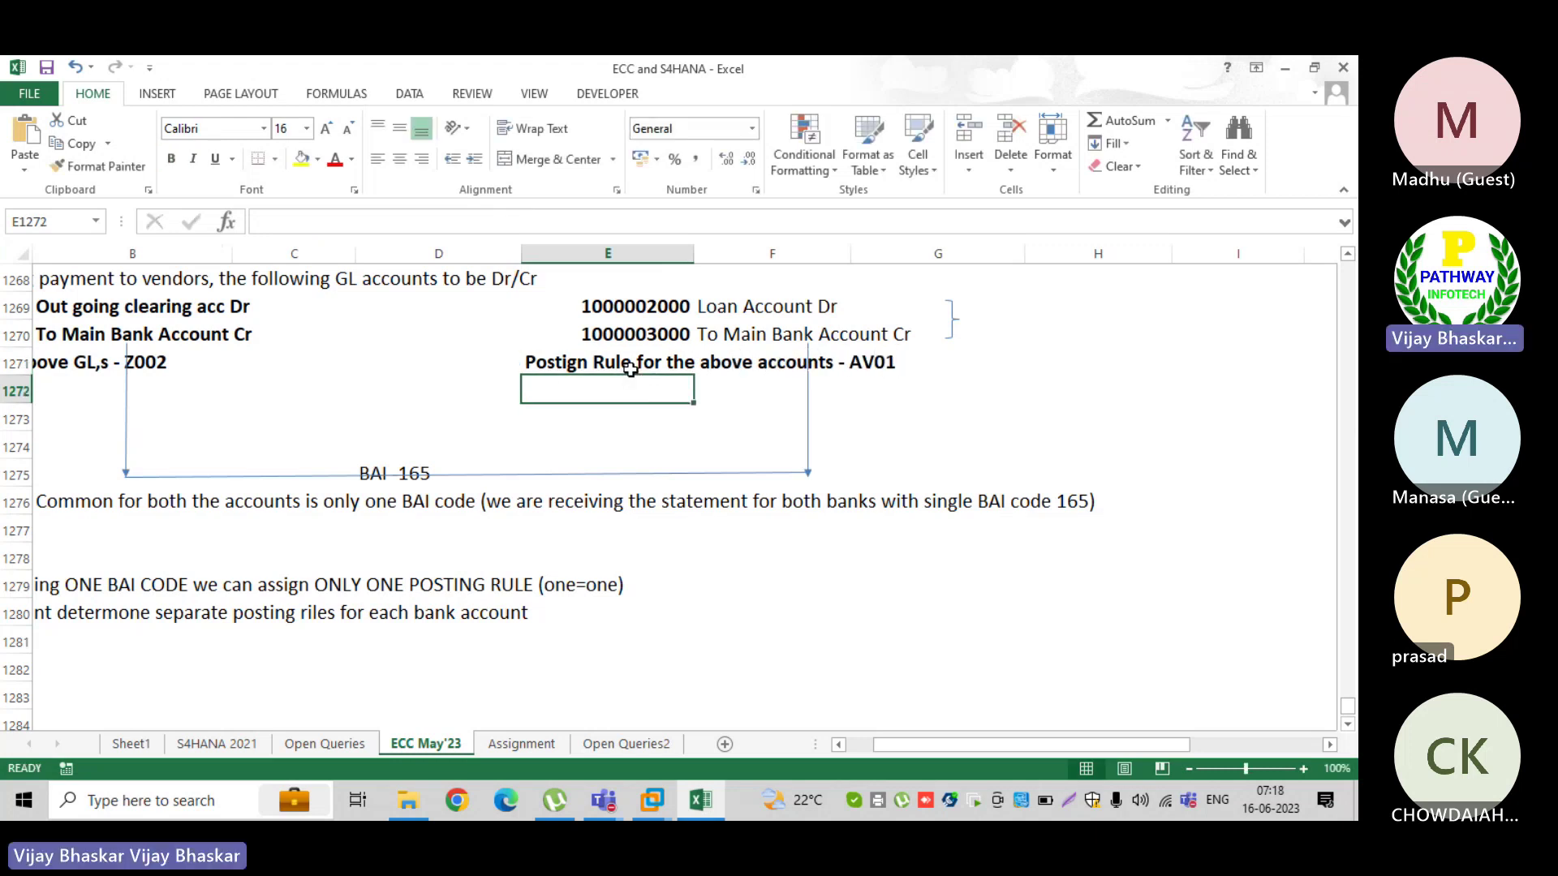
- Left-align the AV01 posting rule note in E1271 and compare it with the Z002 note in A1271
left_click(558, 357)
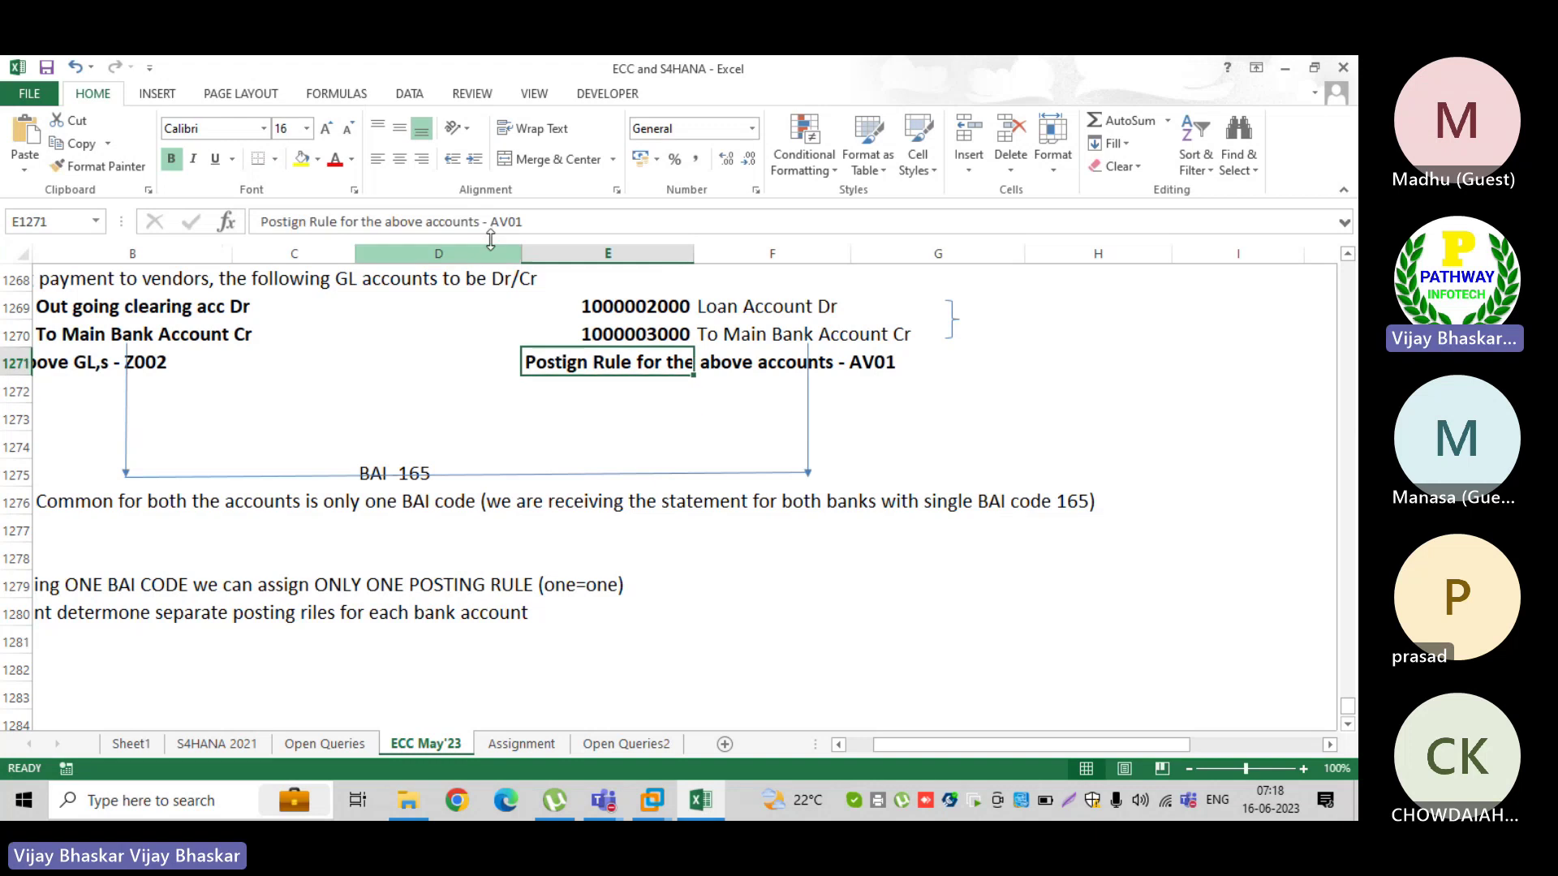
left_click(423, 160)
left_click(378, 159)
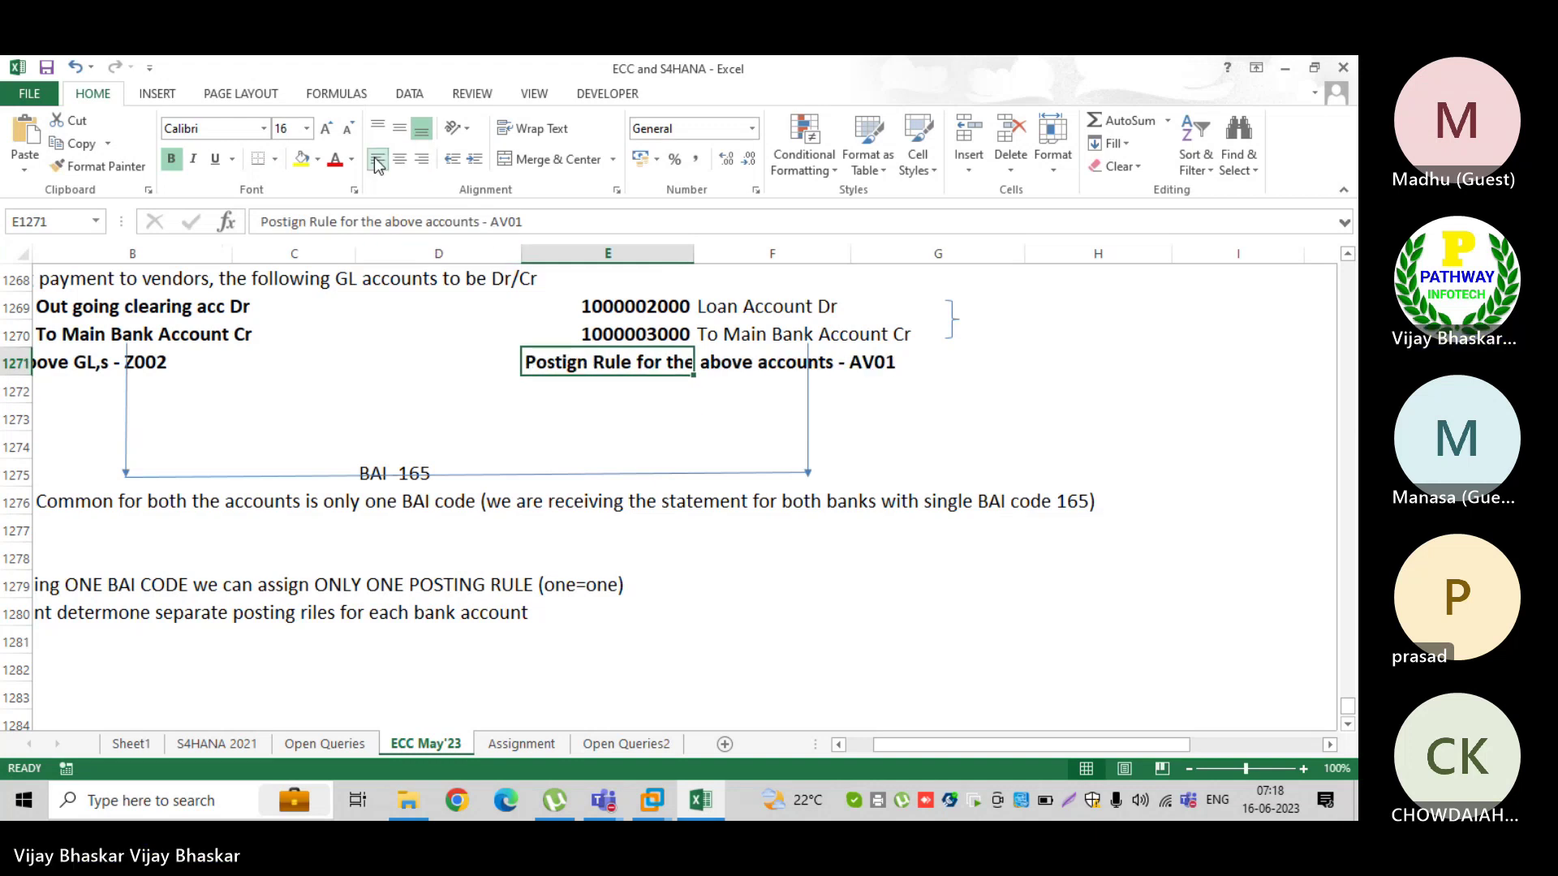
left_click(399, 159)
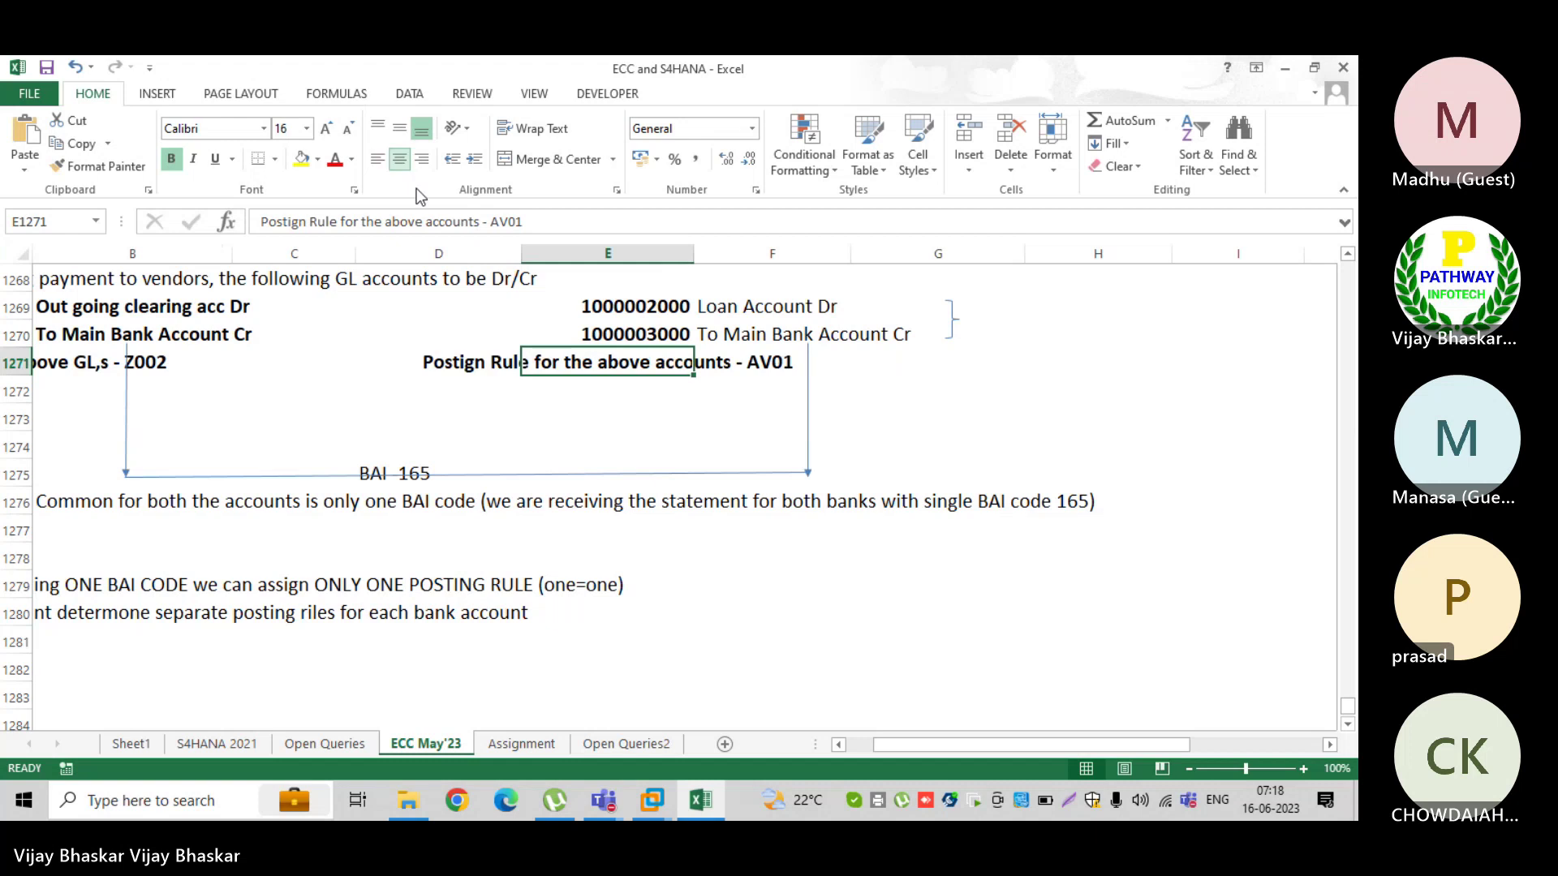
left_click(378, 159)
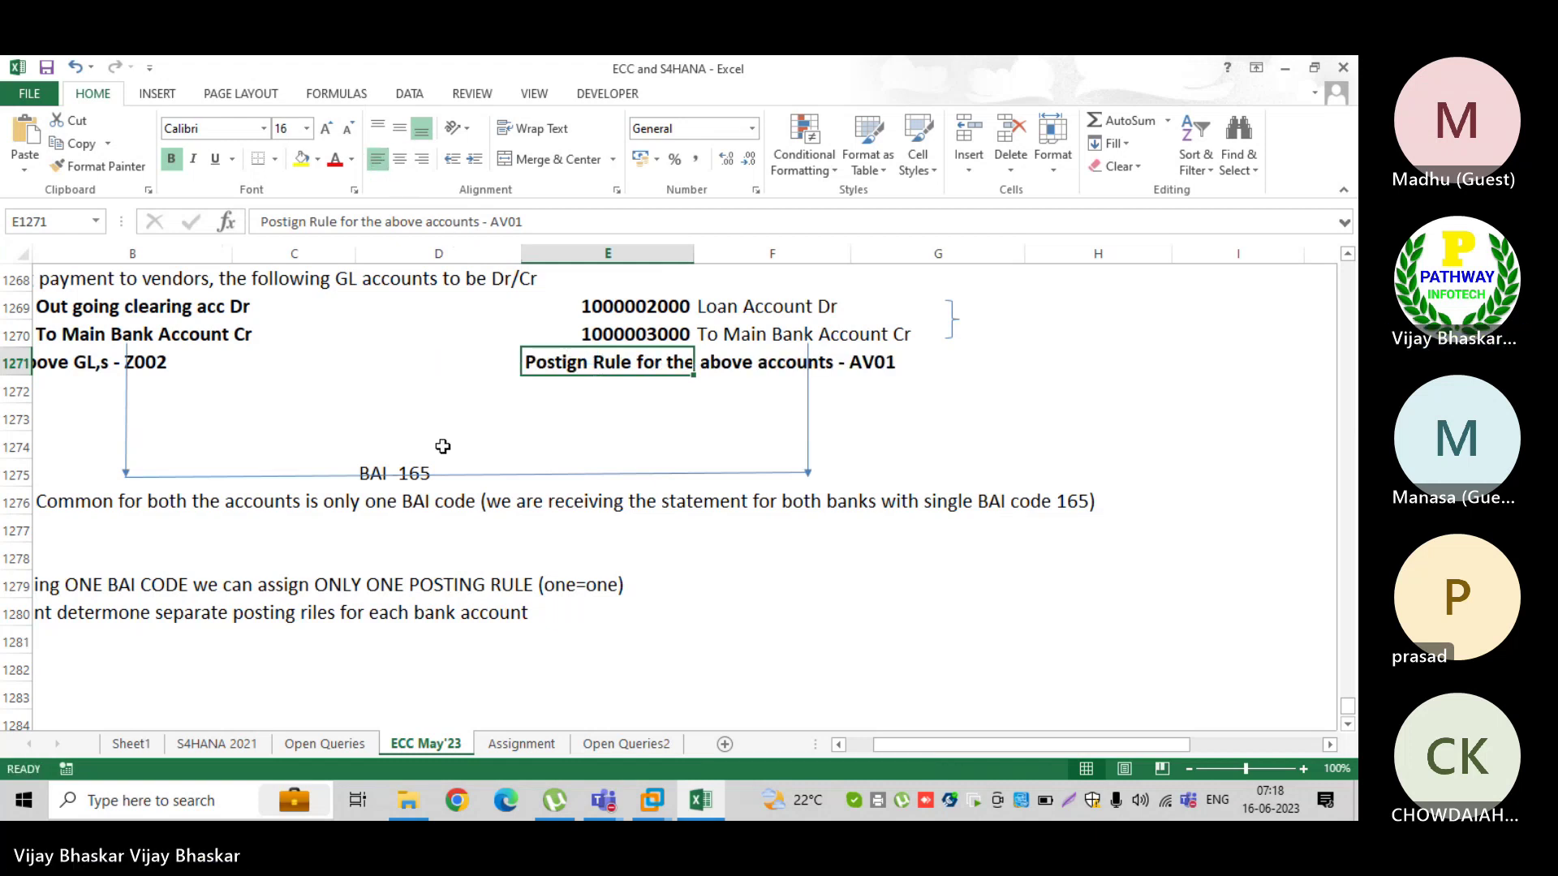
left_click(858, 748)
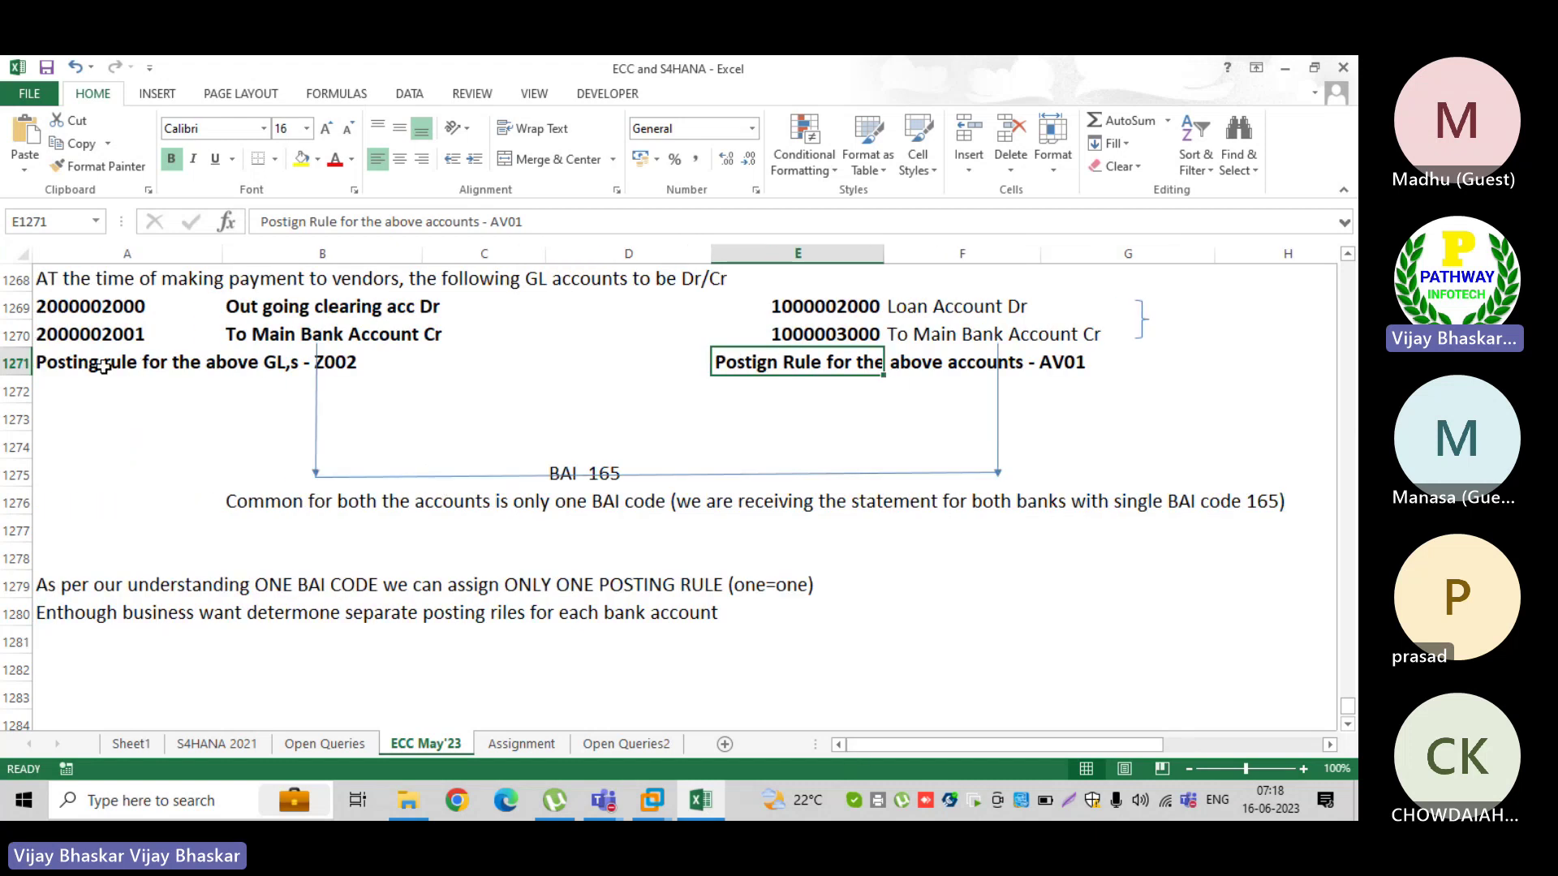
left_click(66, 365)
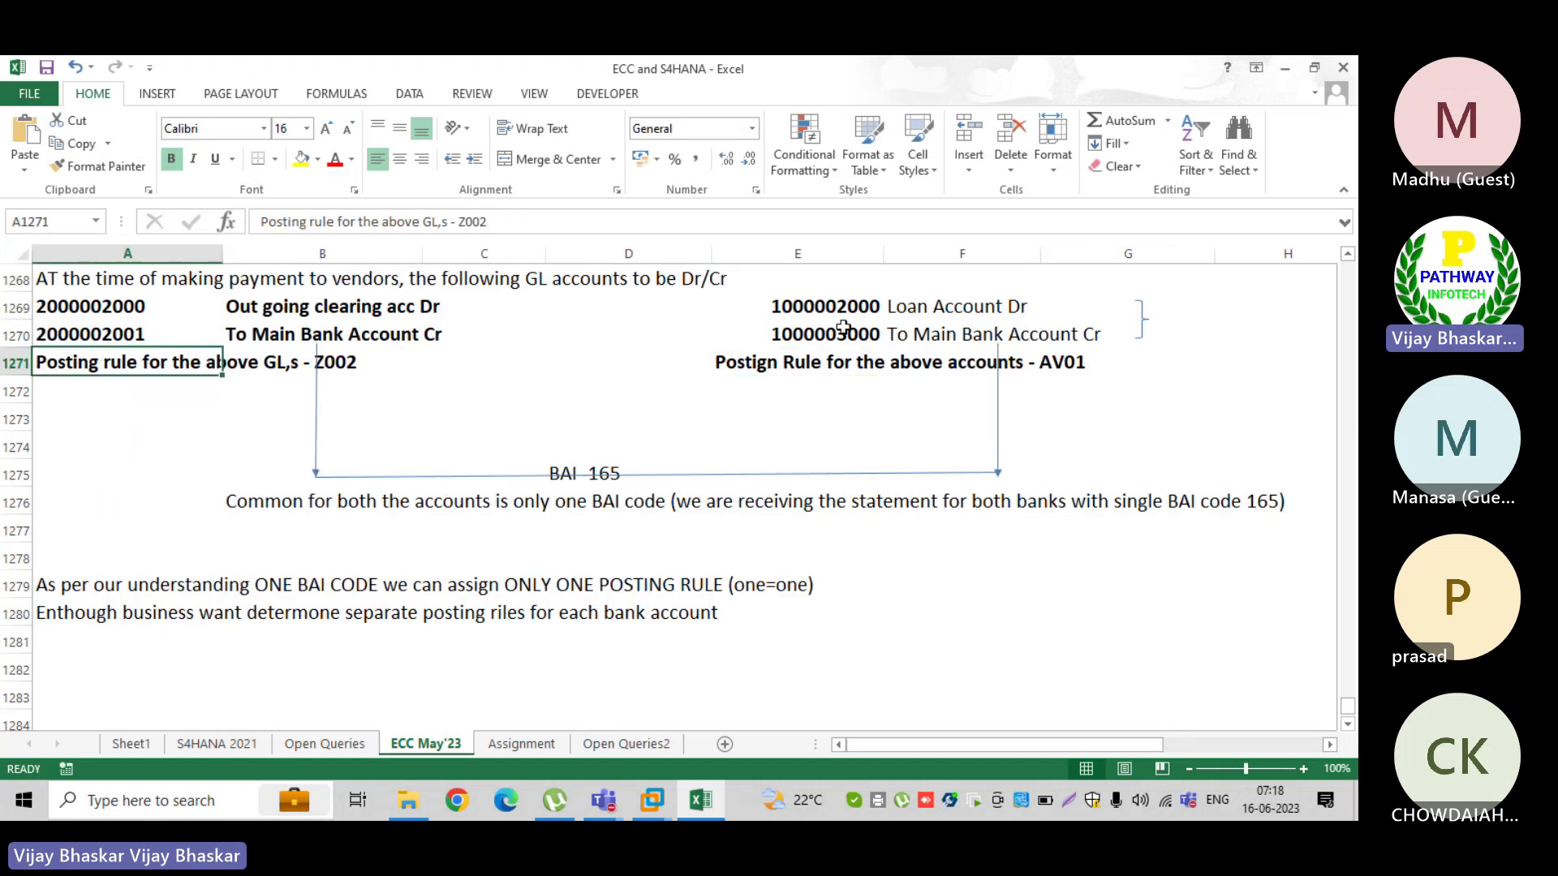
left_click(876, 362)
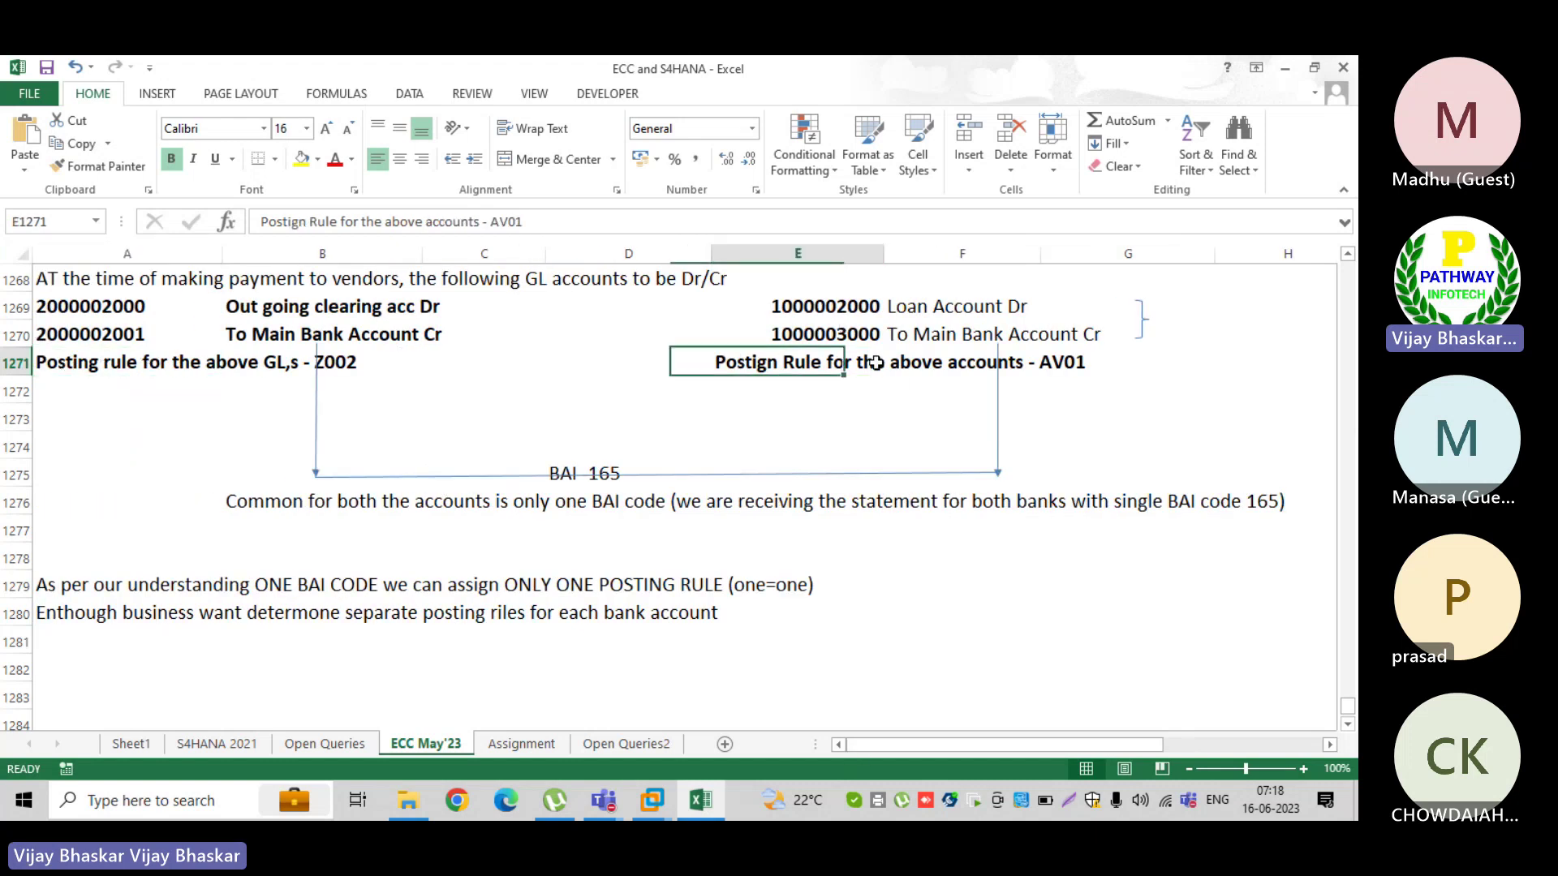
- Switch to the SAP posting rule assignments and look up rule XXXX (Do Not Post) among the possible posting rules without changing the assignment
left_click(652, 803)
left_click(732, 680)
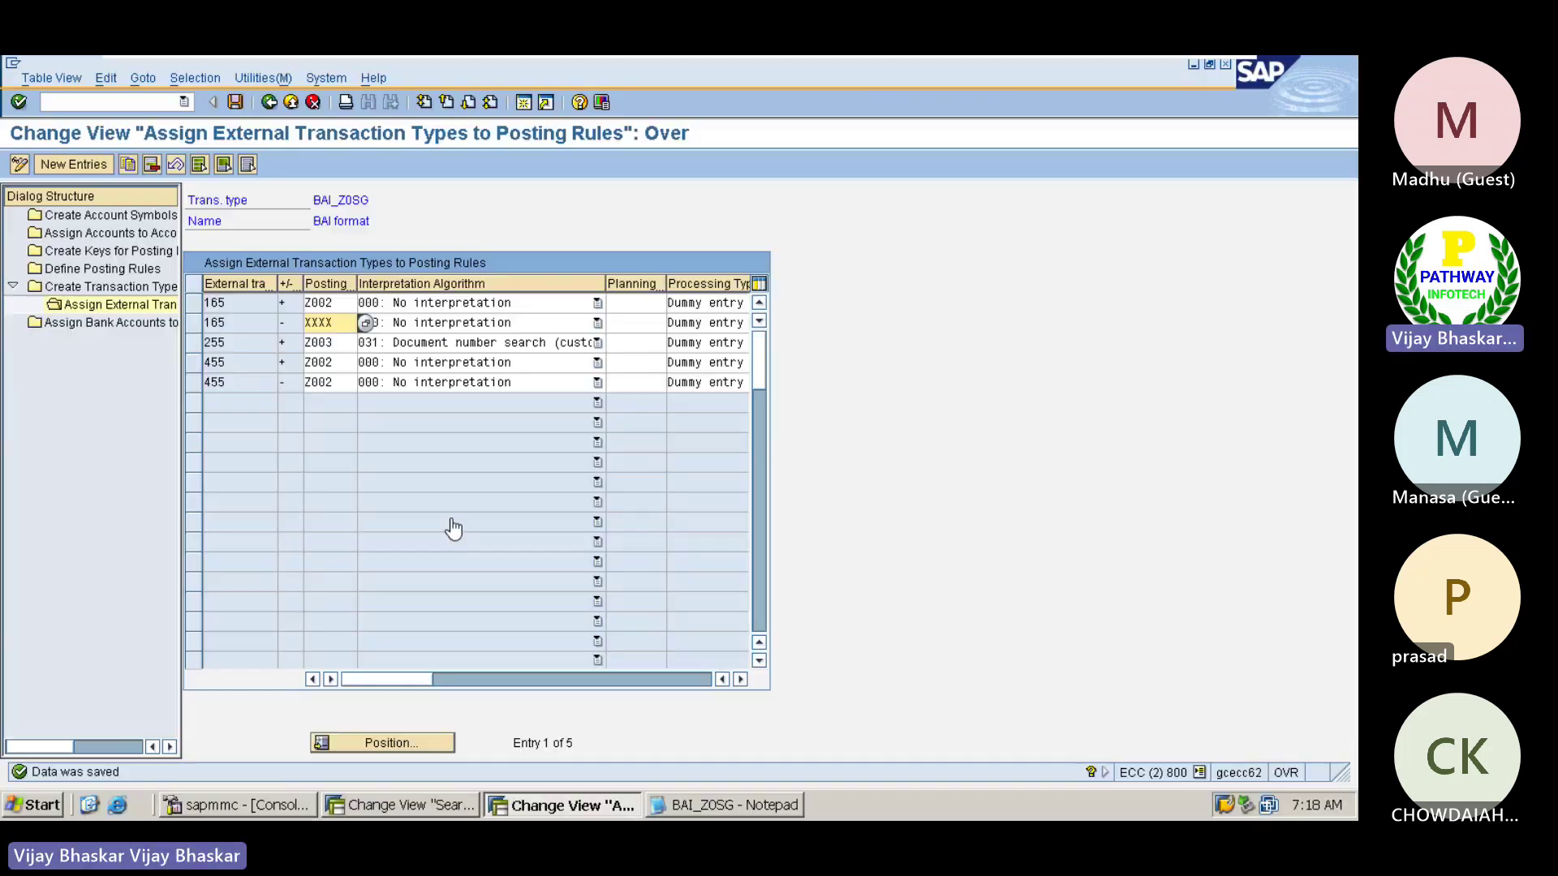
left_click(366, 323)
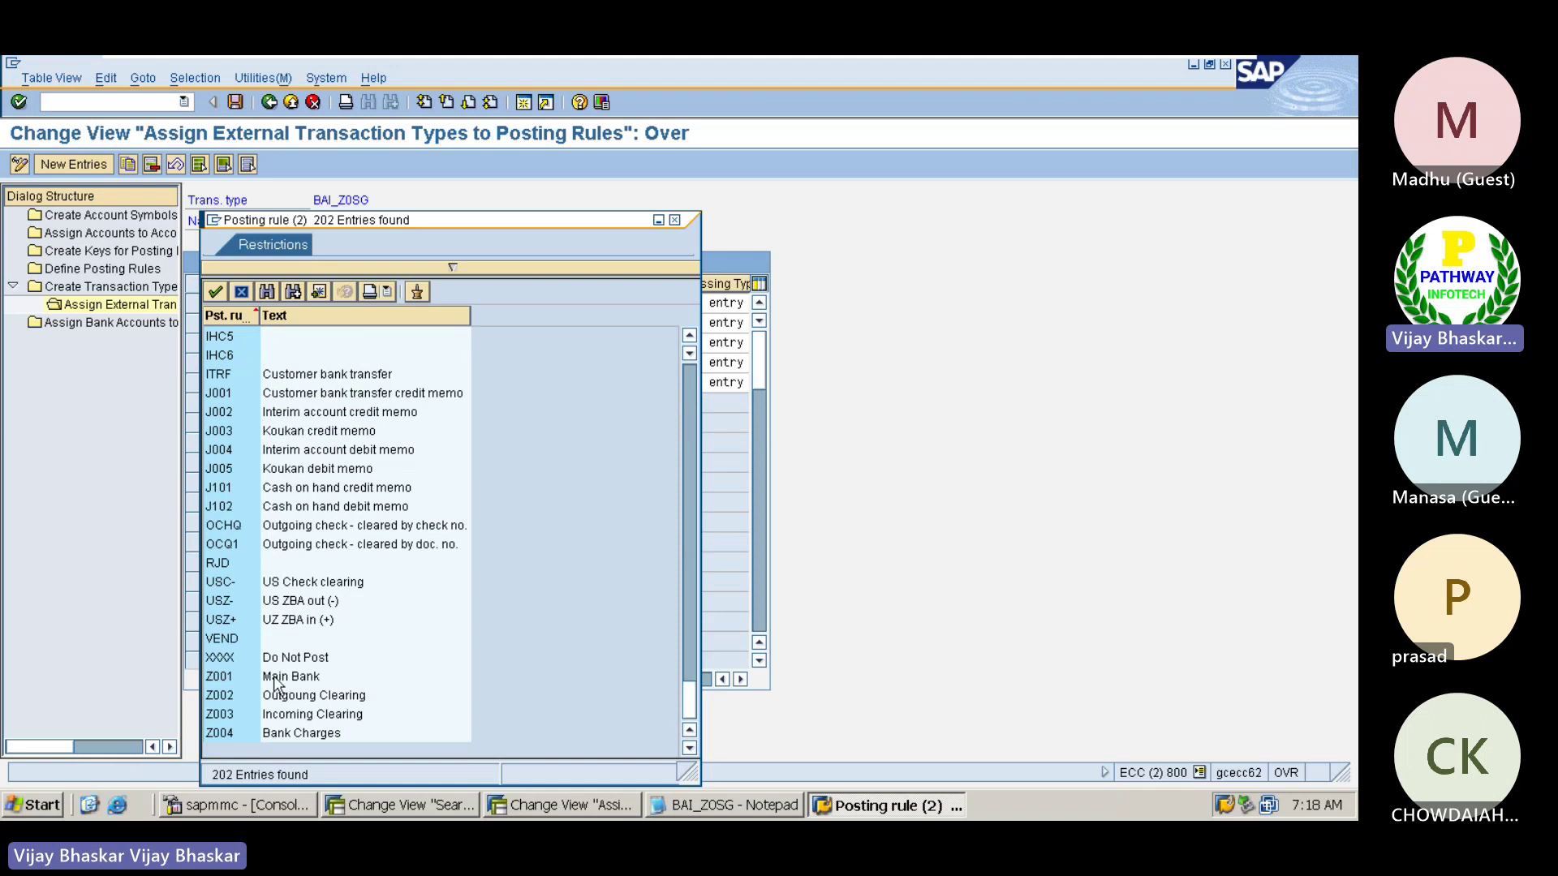
left_click(228, 657)
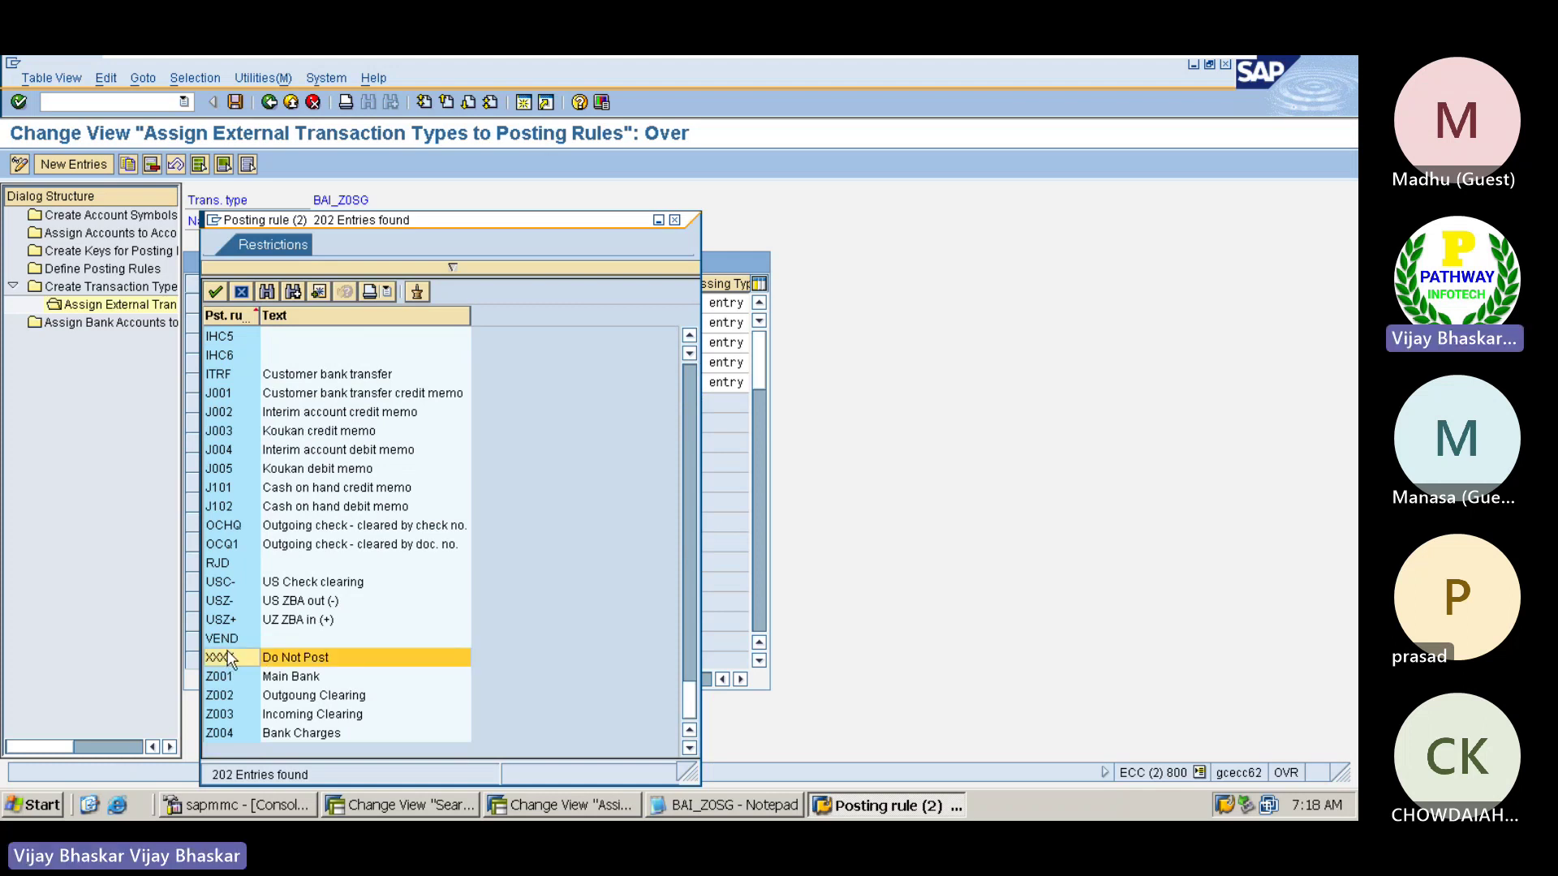
left_click(675, 220)
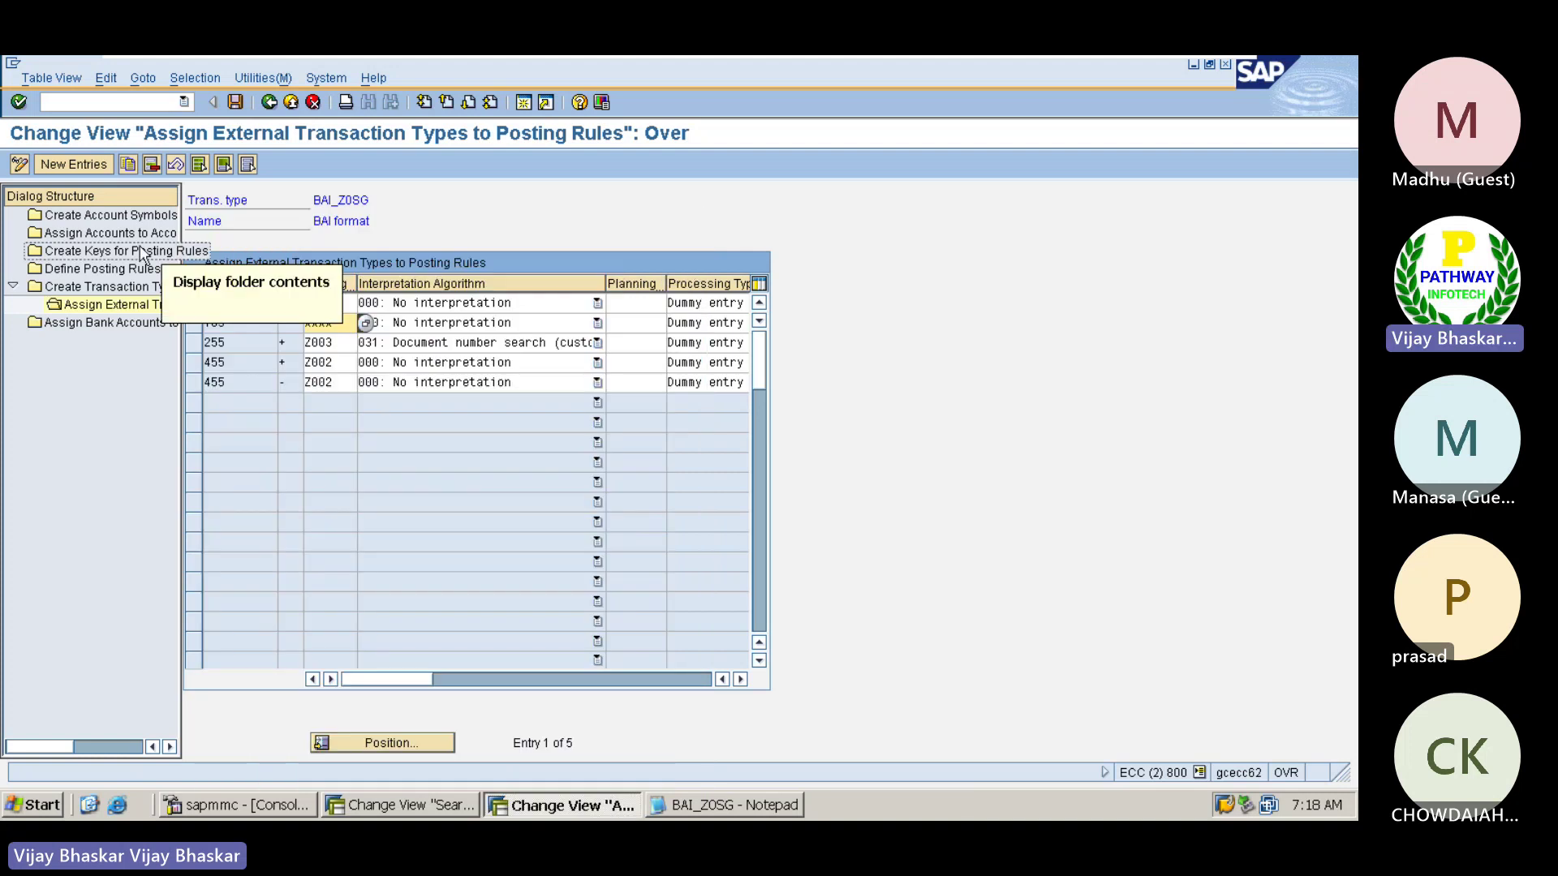
- Display the posting rule definitions and check the entries around VEND and Z002 for the Do Not Post rule XXXX
double_click(91, 269)
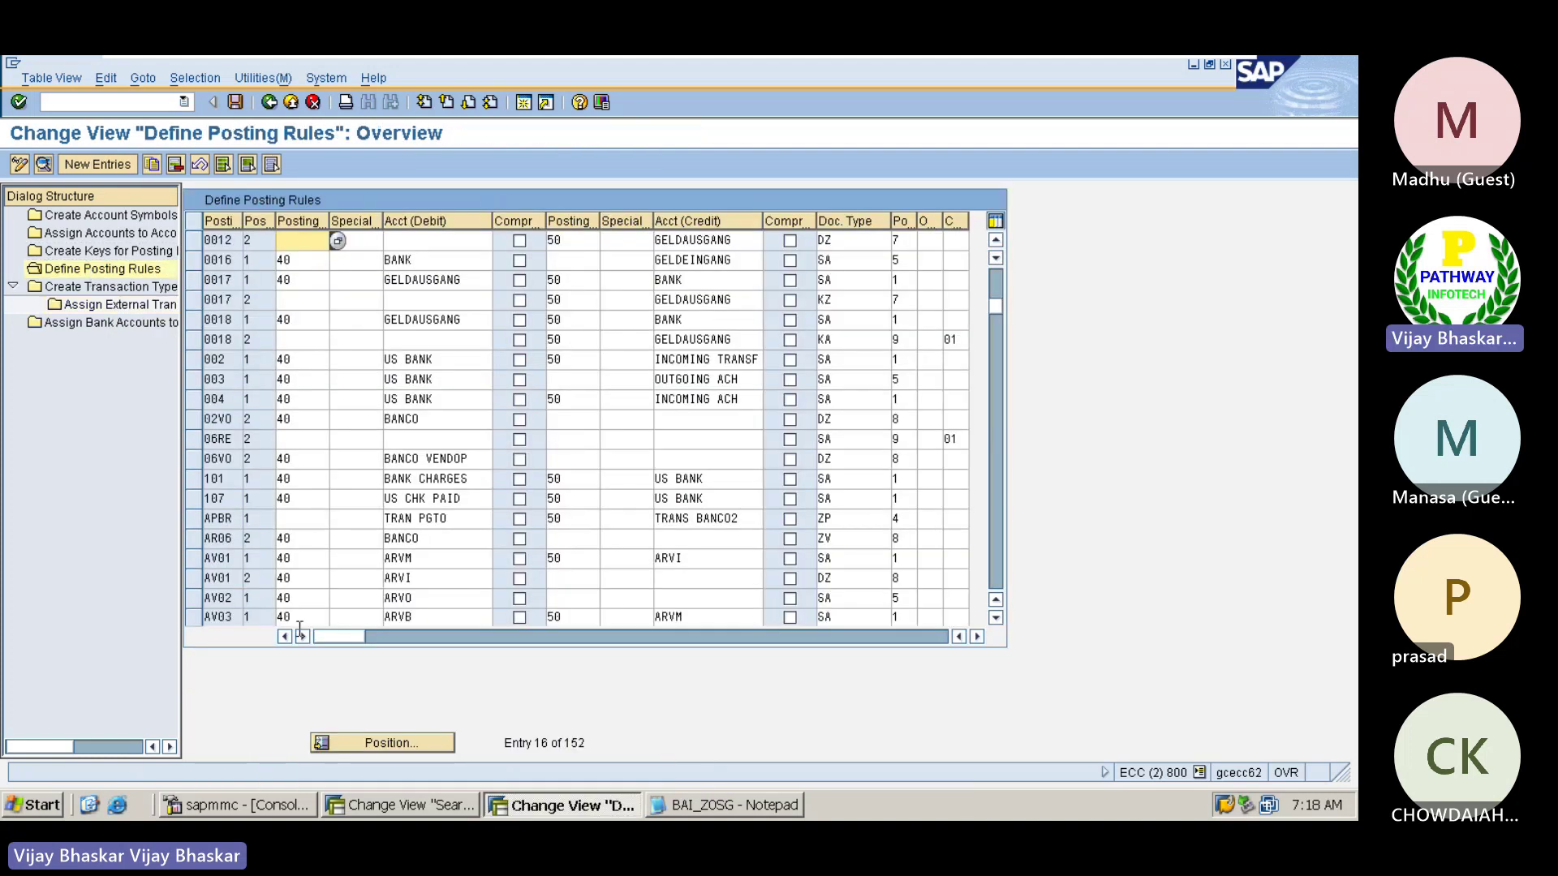
left_click(381, 742)
type("X")
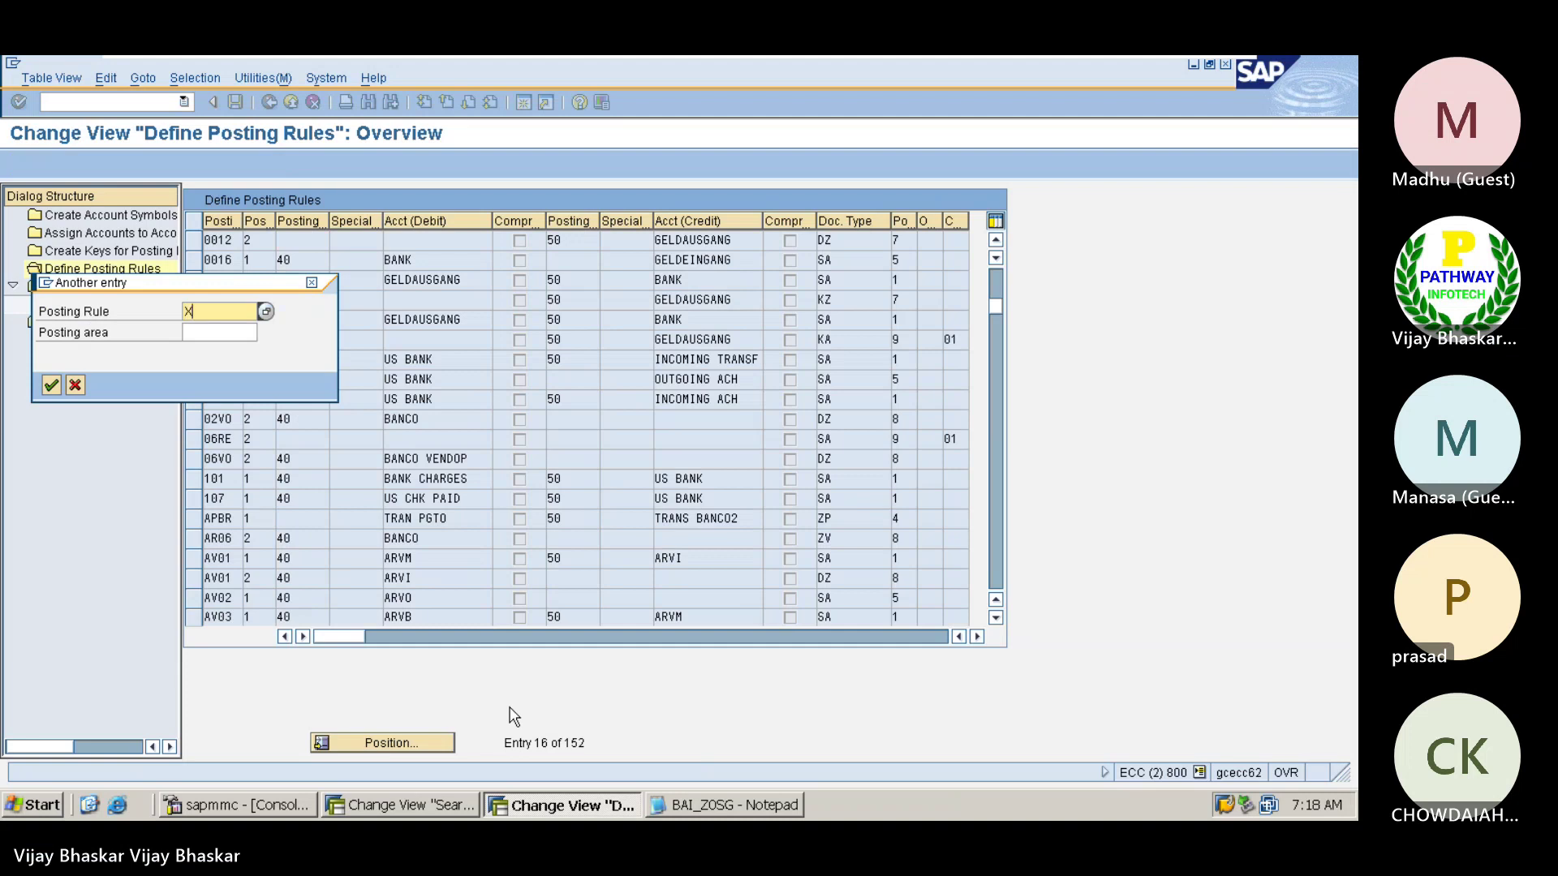
type("XX")
type("2")
key("Return")
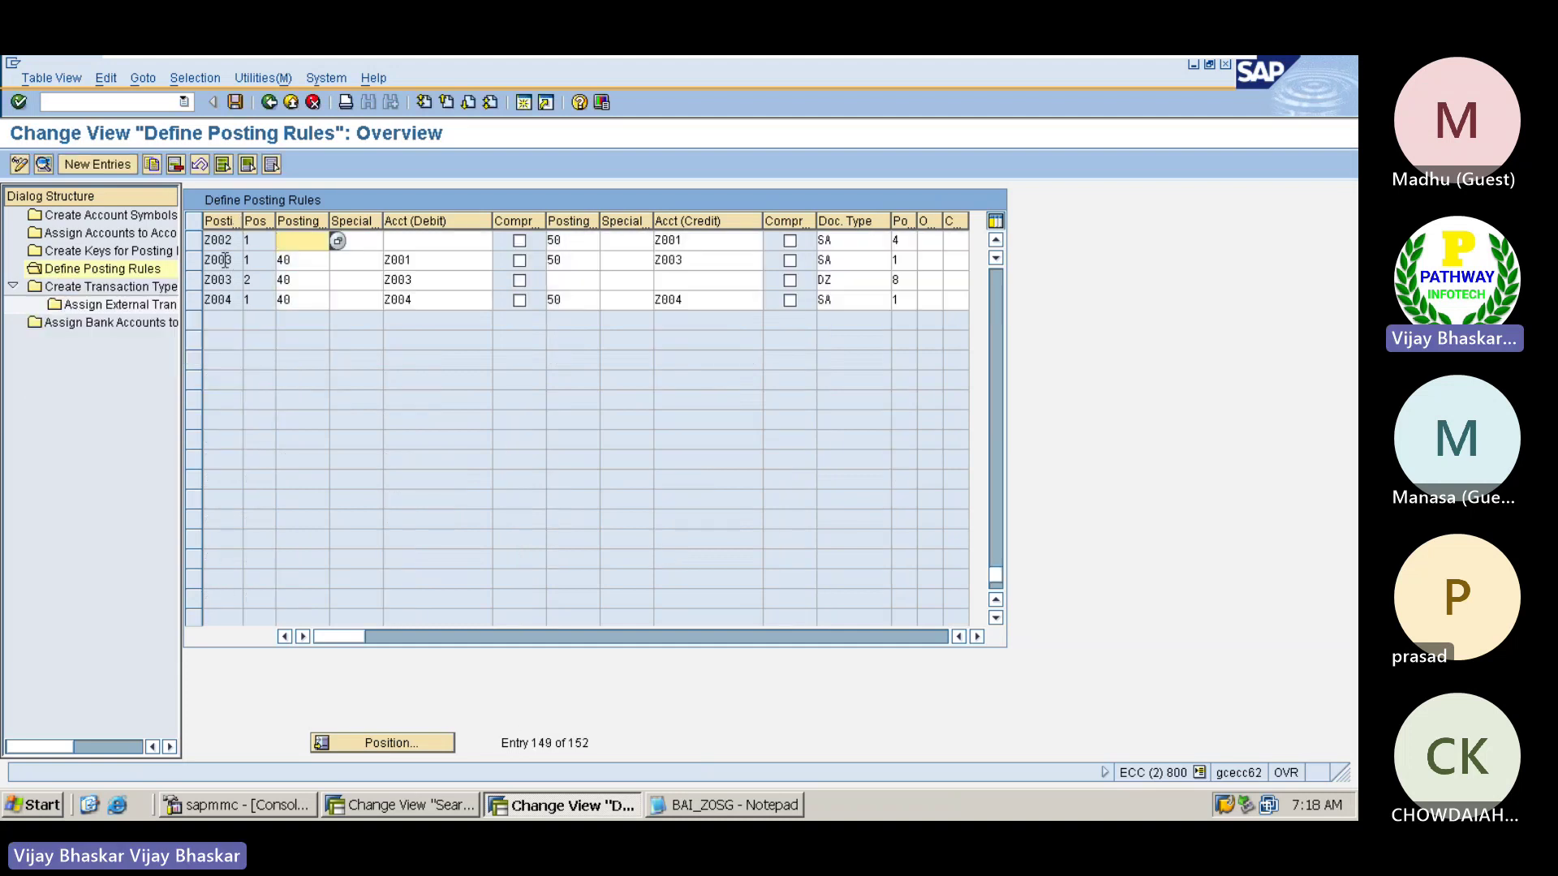
scroll(225, 260, "up", 3)
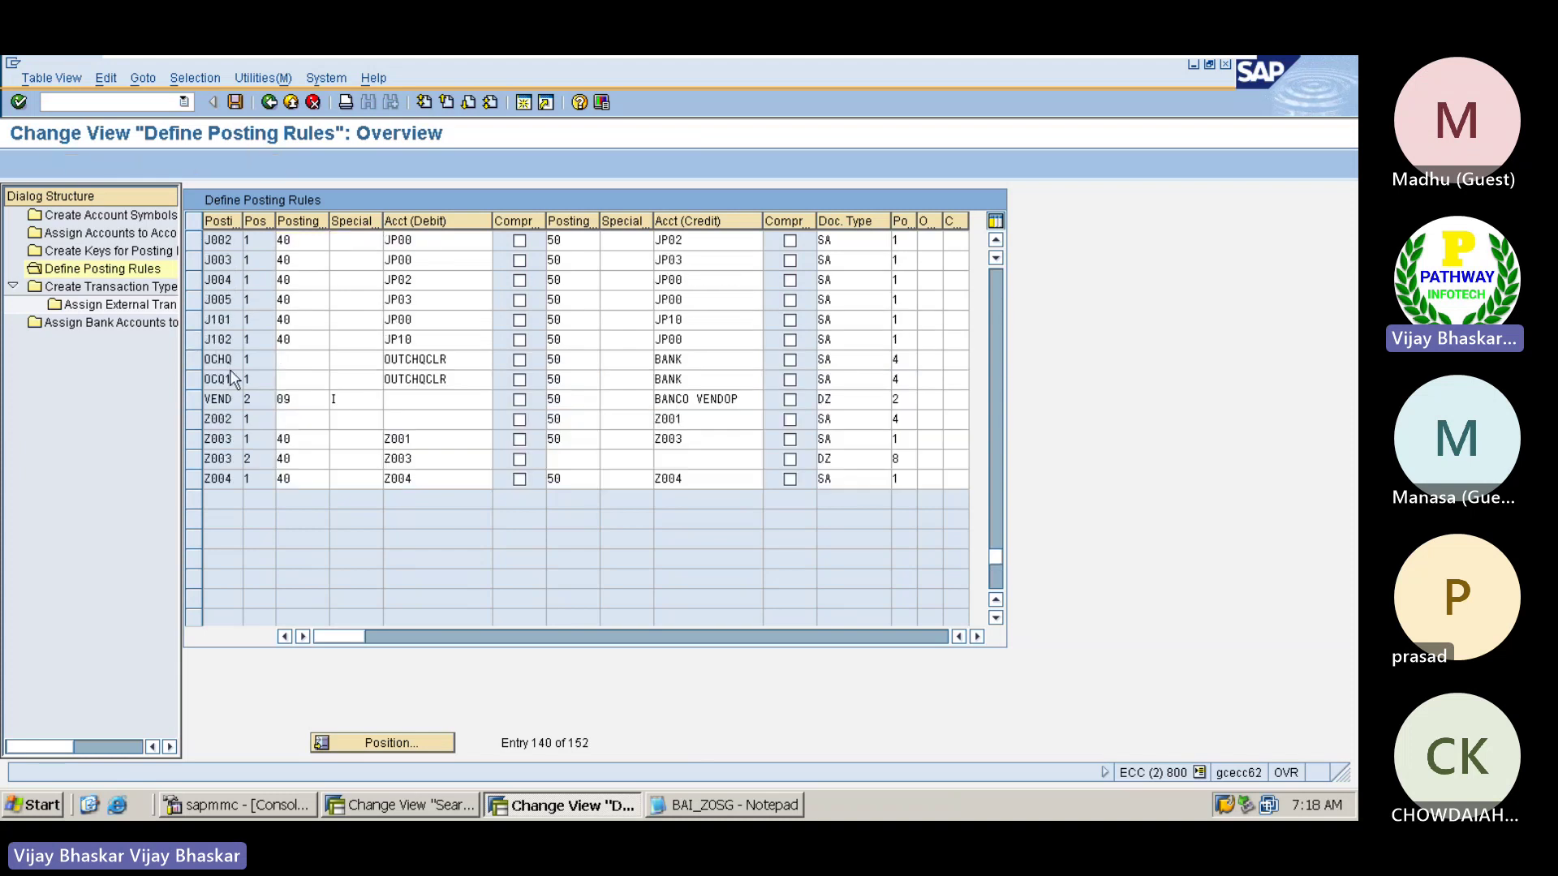
scroll(230, 368, "up", 2)
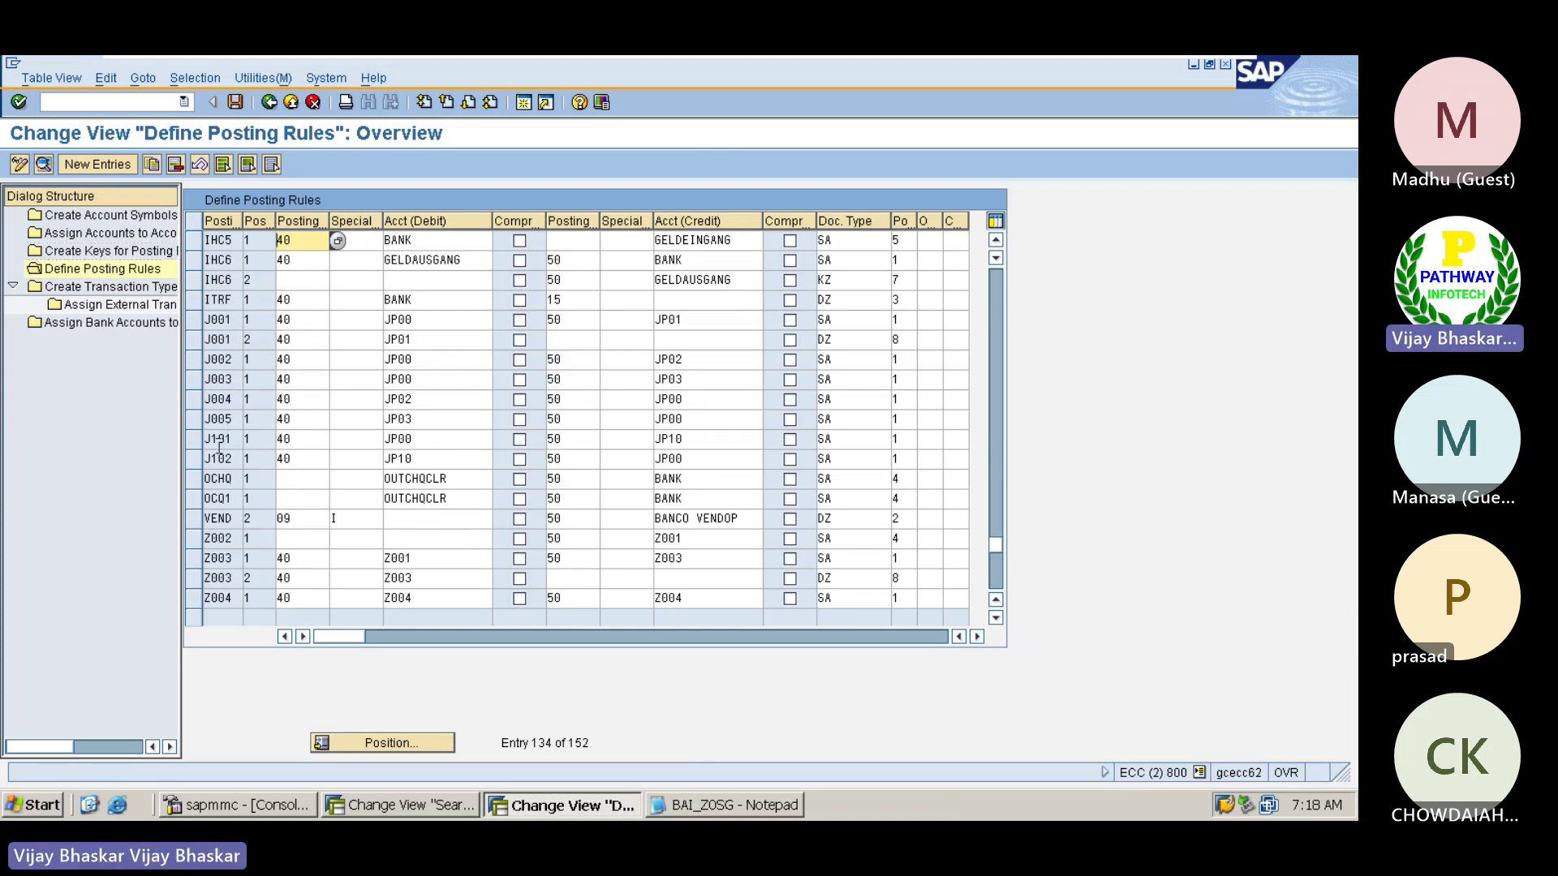
scroll(219, 446, "up", 1)
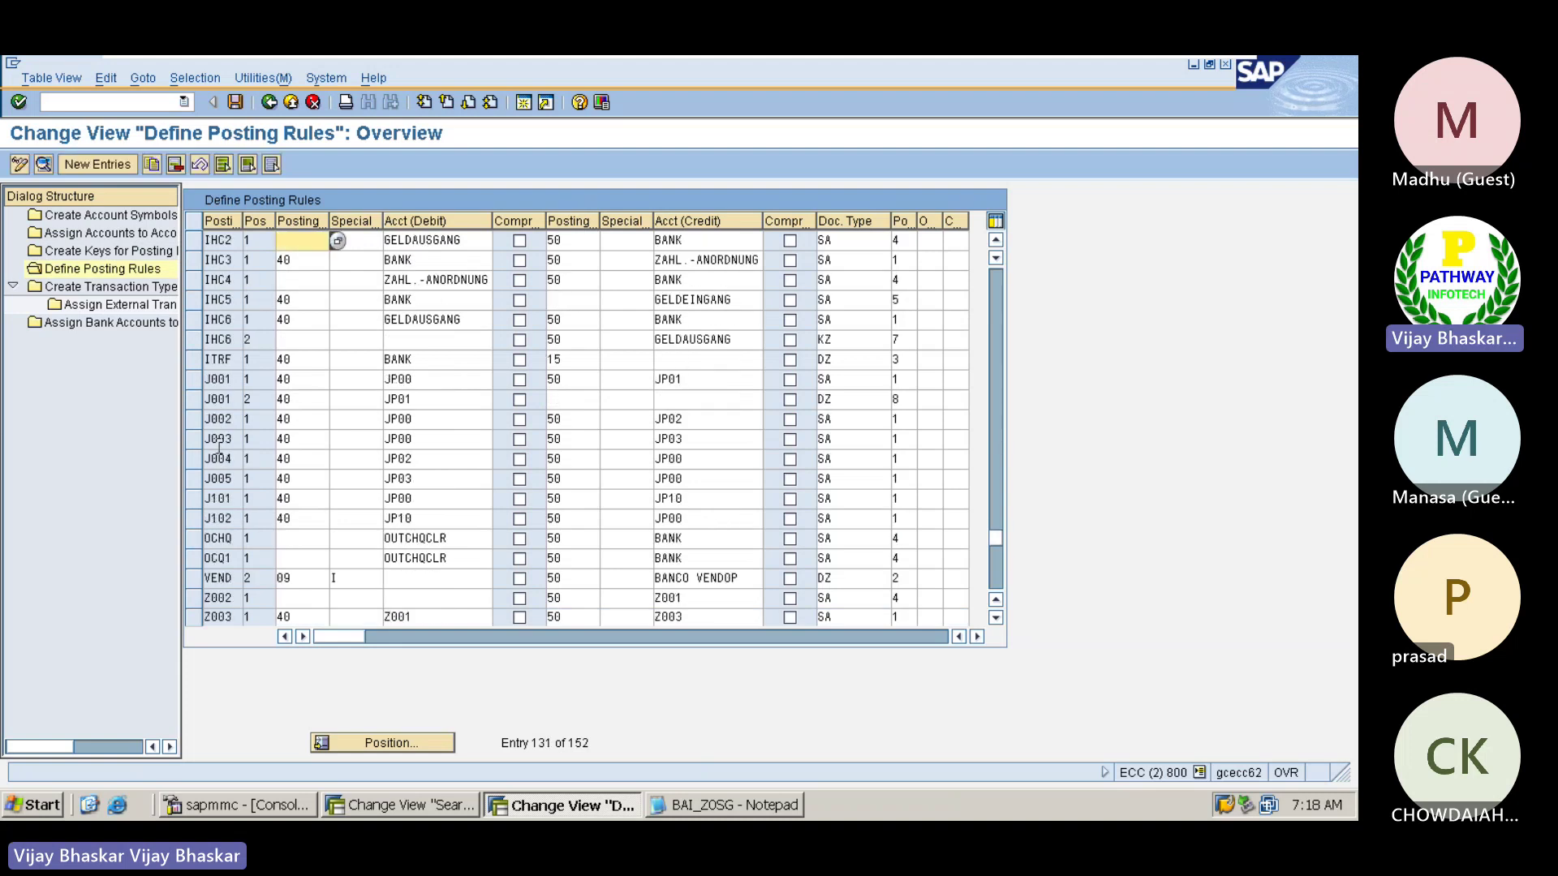
scroll(219, 446, "down", 2)
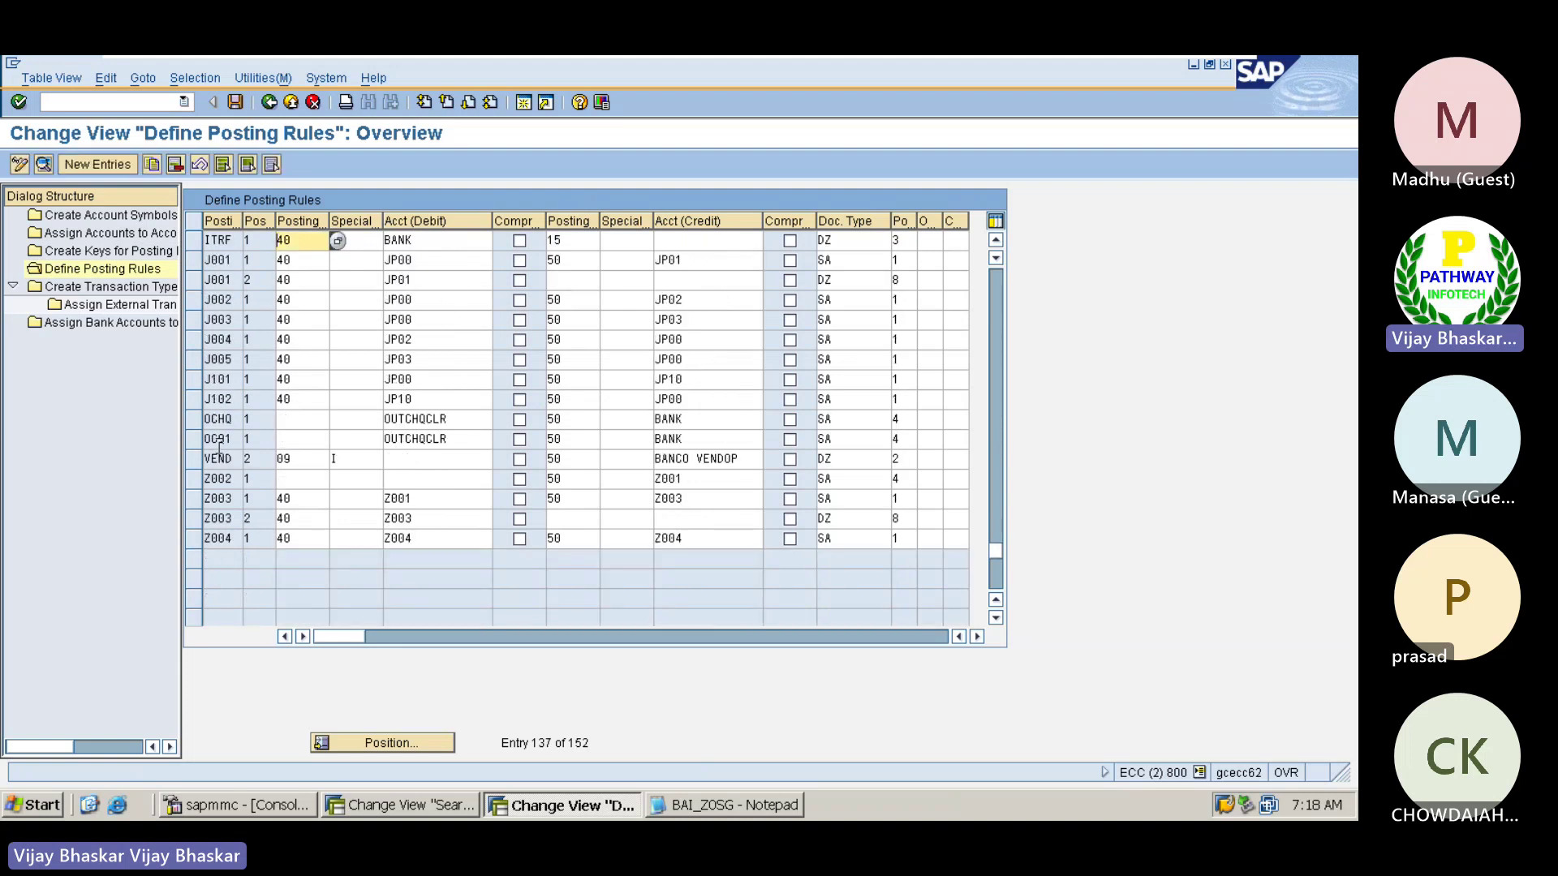
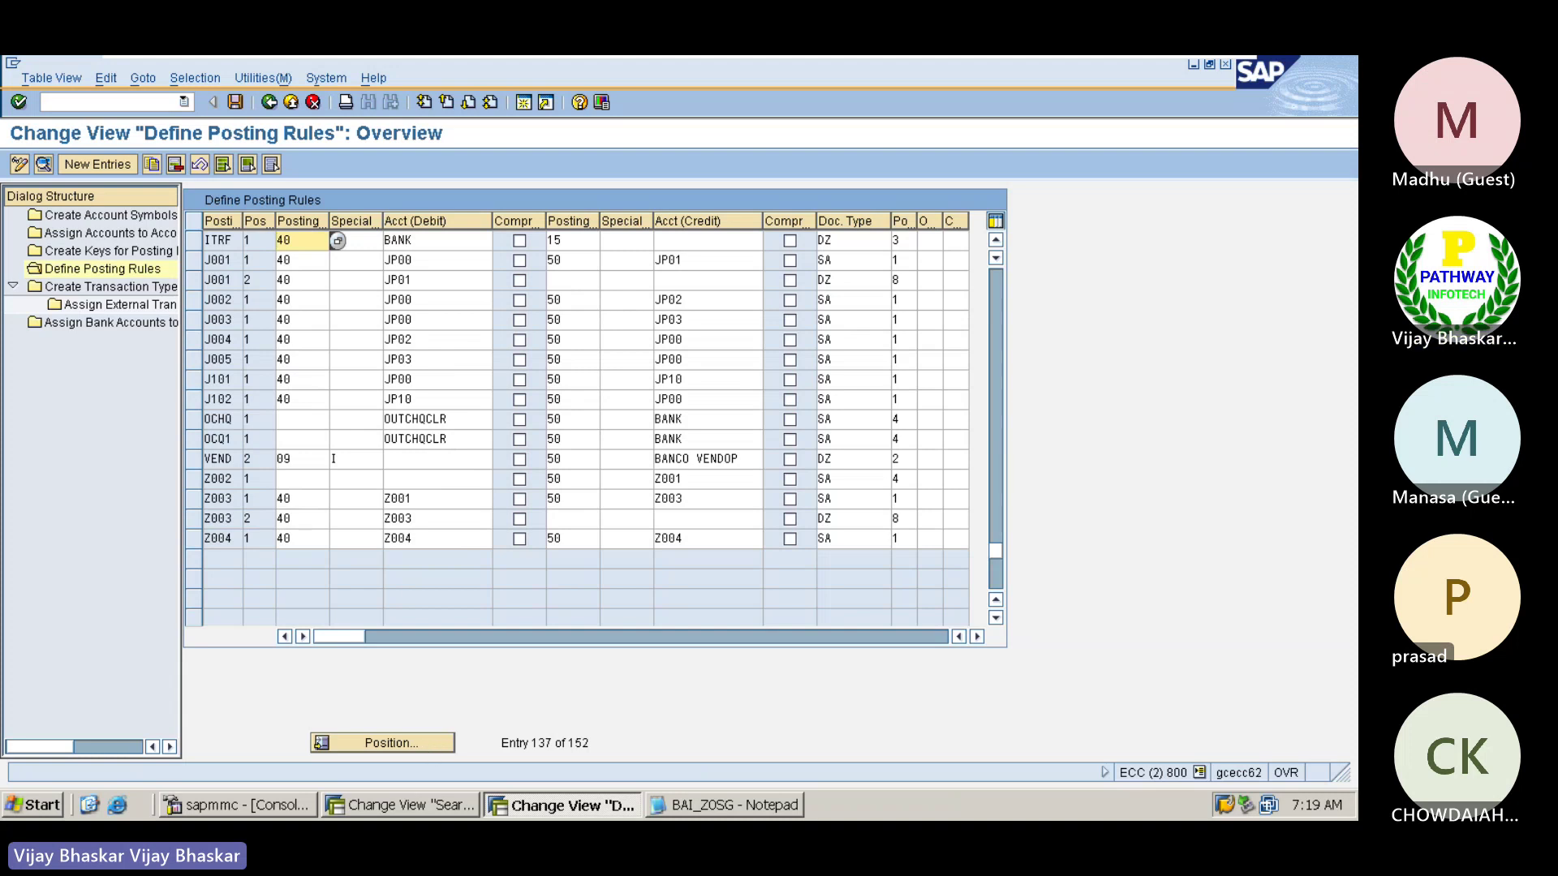
- Start a new search string definition in SAP, and copy the first account number of the two-account BAI 165 sample from the BAI_Z0SG Notepad file
left_click(421, 806)
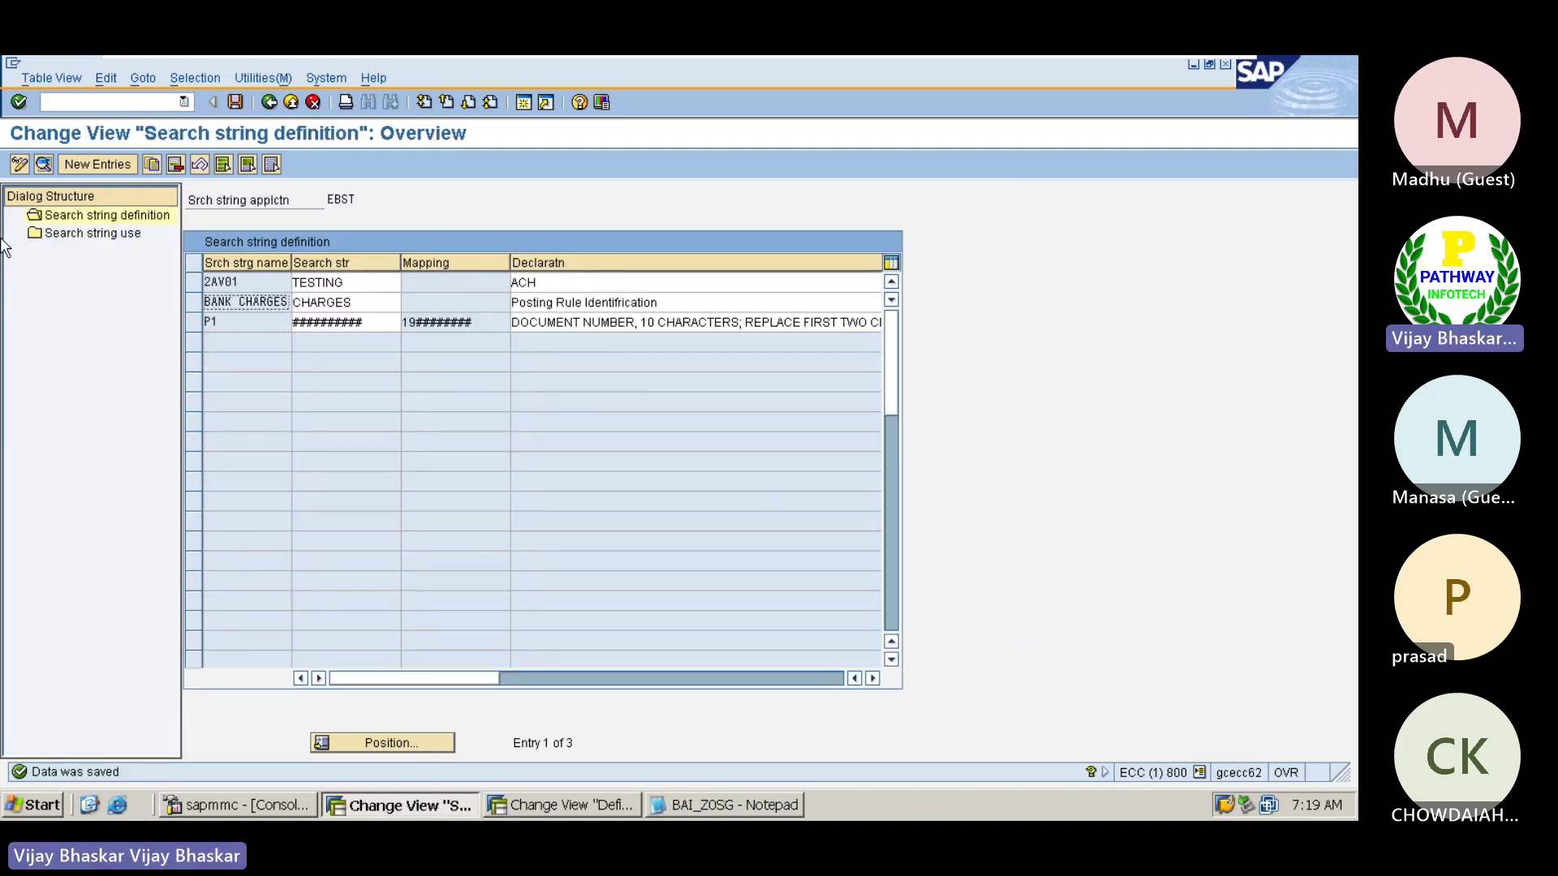
left_click(90, 161)
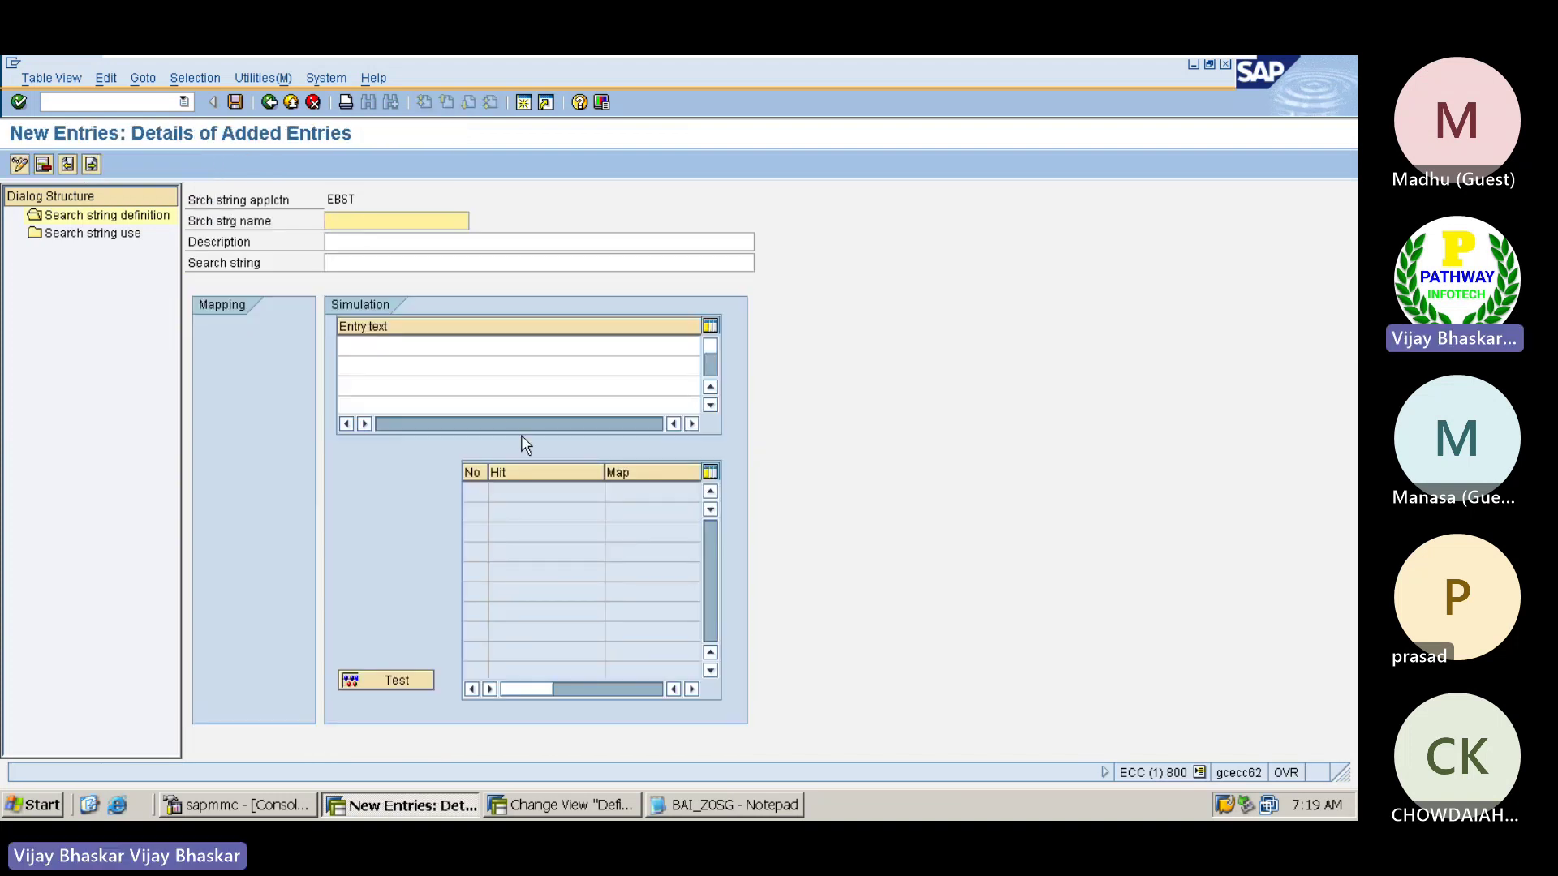
left_click(714, 805)
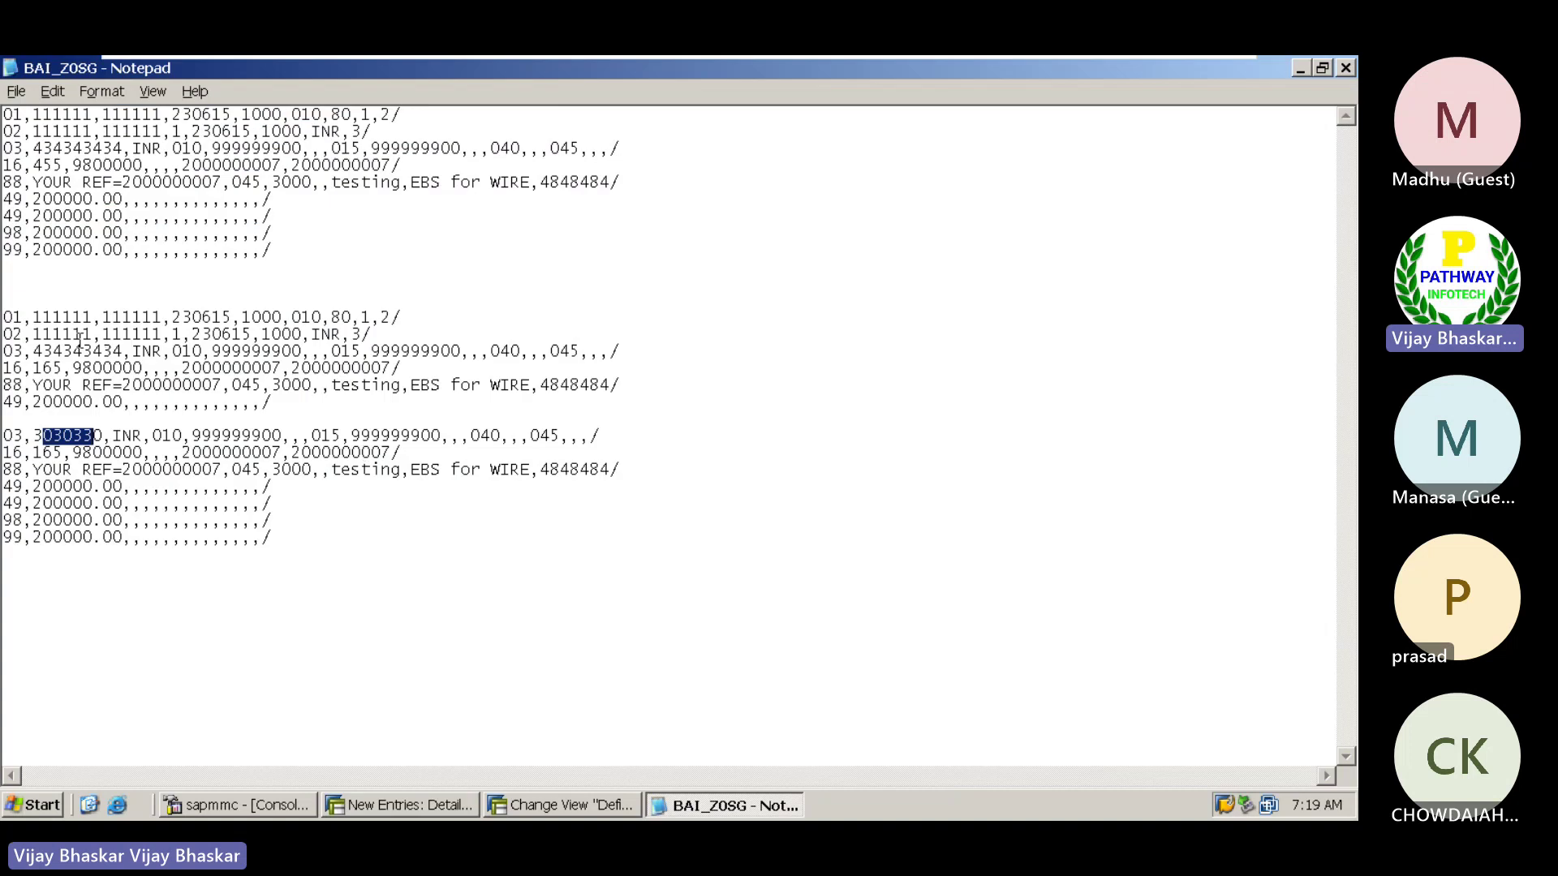
left_click_drag(34, 350, 123, 351)
key("ctrl+c")
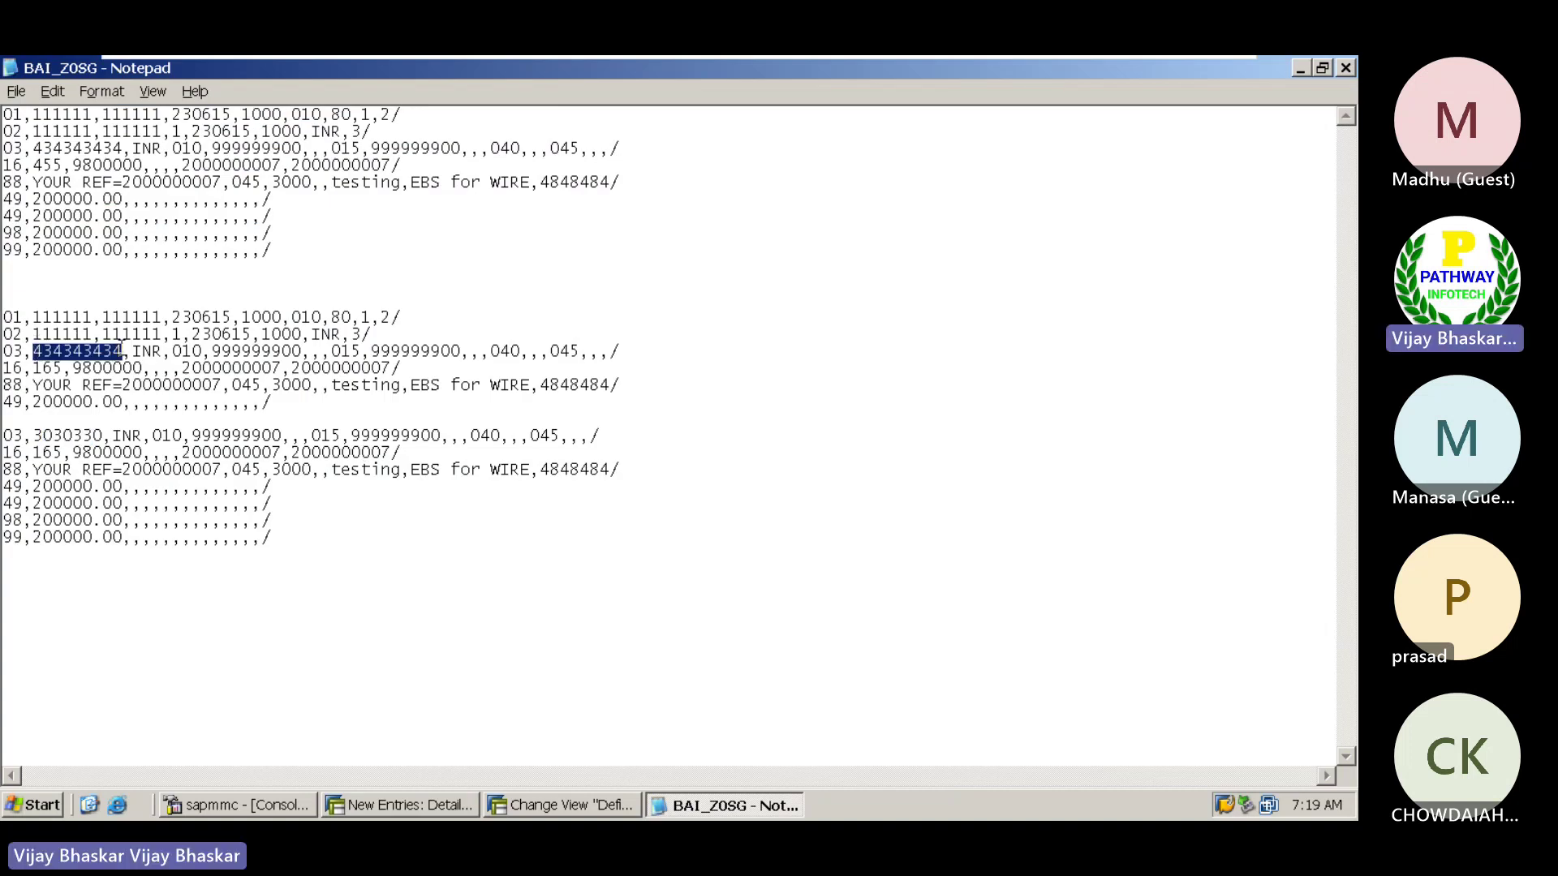
- Switch back to the new SAP search string entry and fill its name, description and search string with the copied account number, generating the mapping
key("alt+Tab")
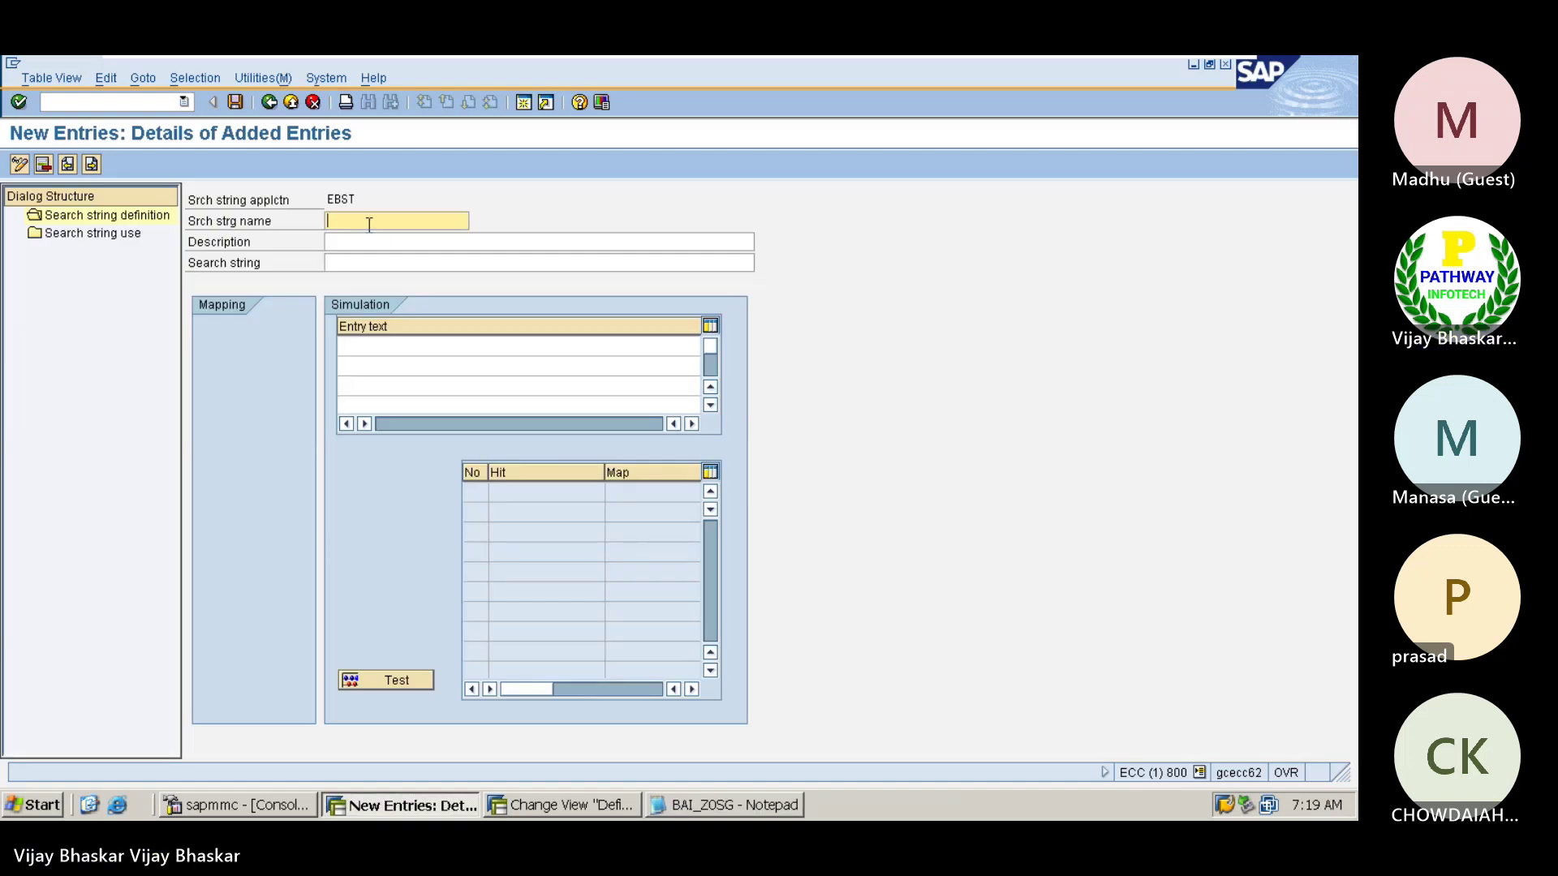
key("ctrl+v")
left_click(349, 242)
key("ctrl+v")
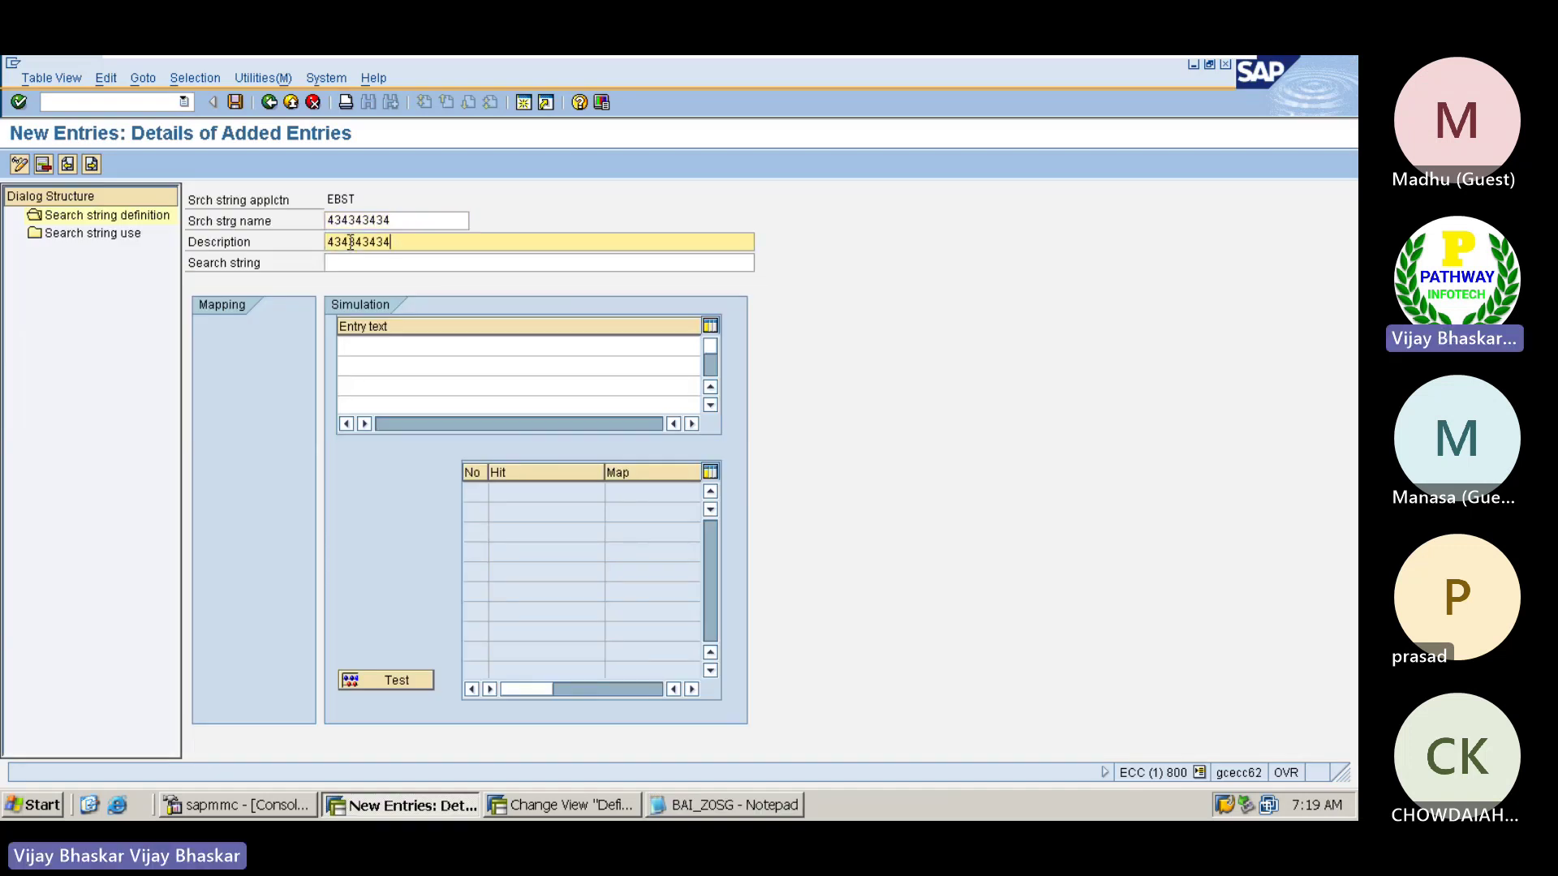
left_click(345, 262)
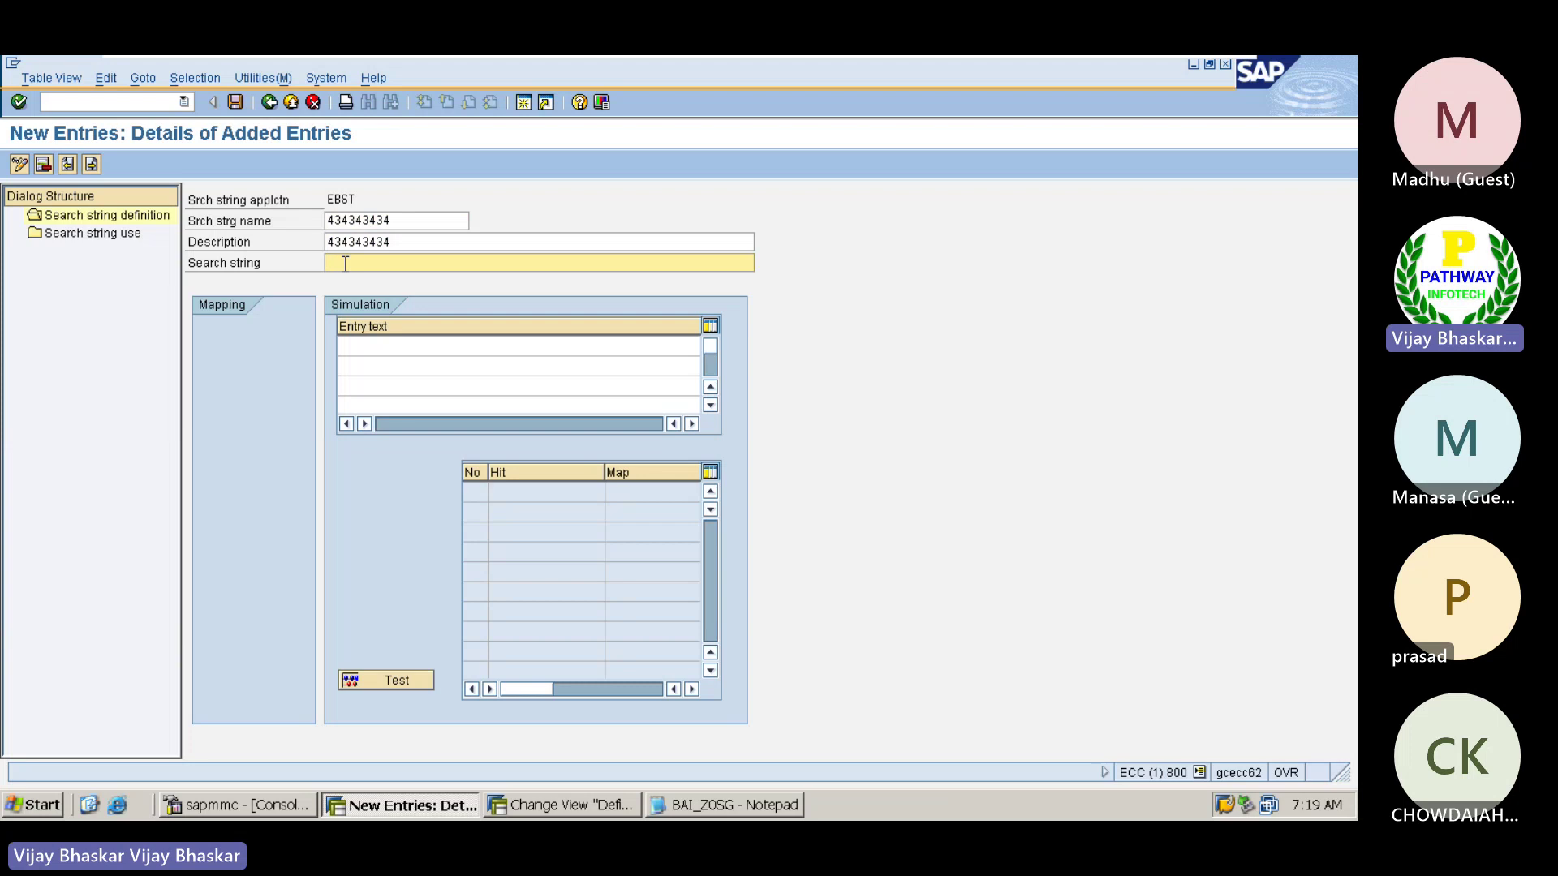
key("ctrl+v")
key("Return")
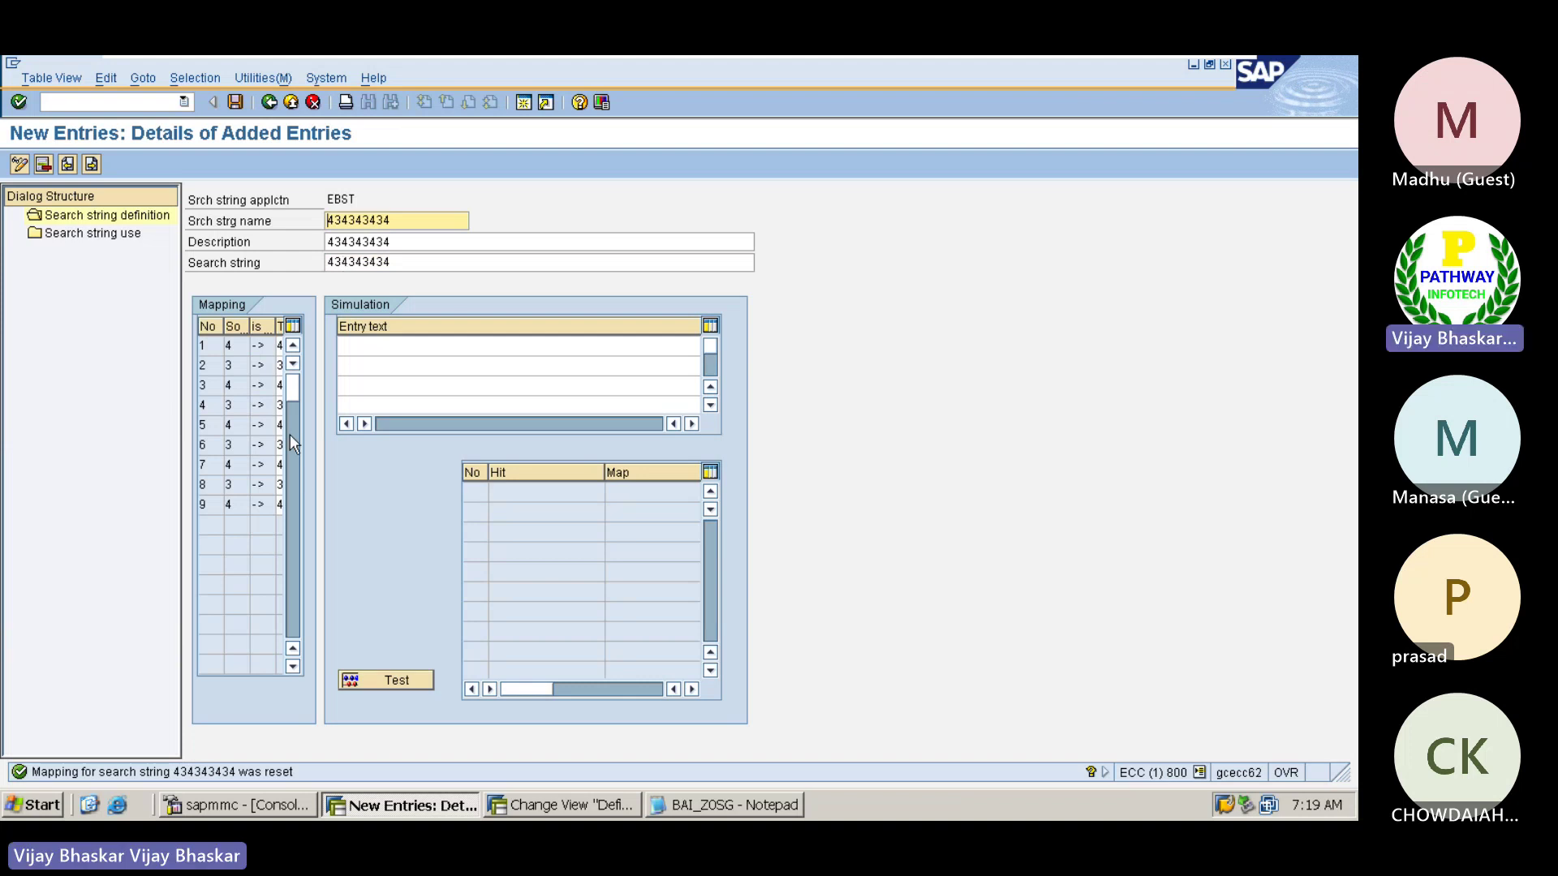
- Clear the target characters in all nine mapping rows of the search string and save the definition
left_click_drag(276, 334, 270, 335)
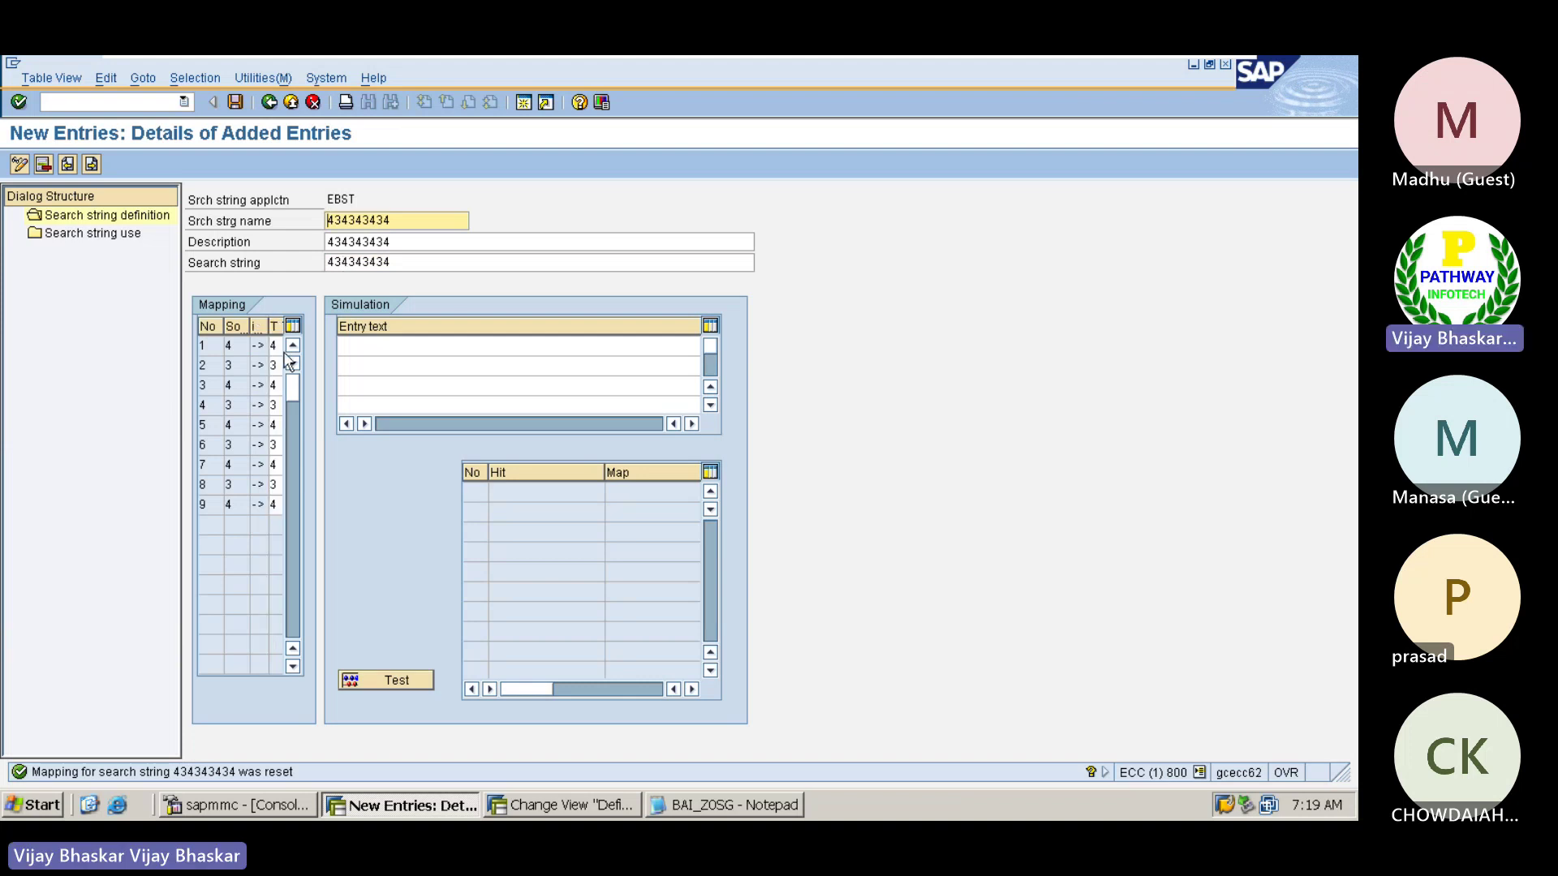
left_click(275, 345)
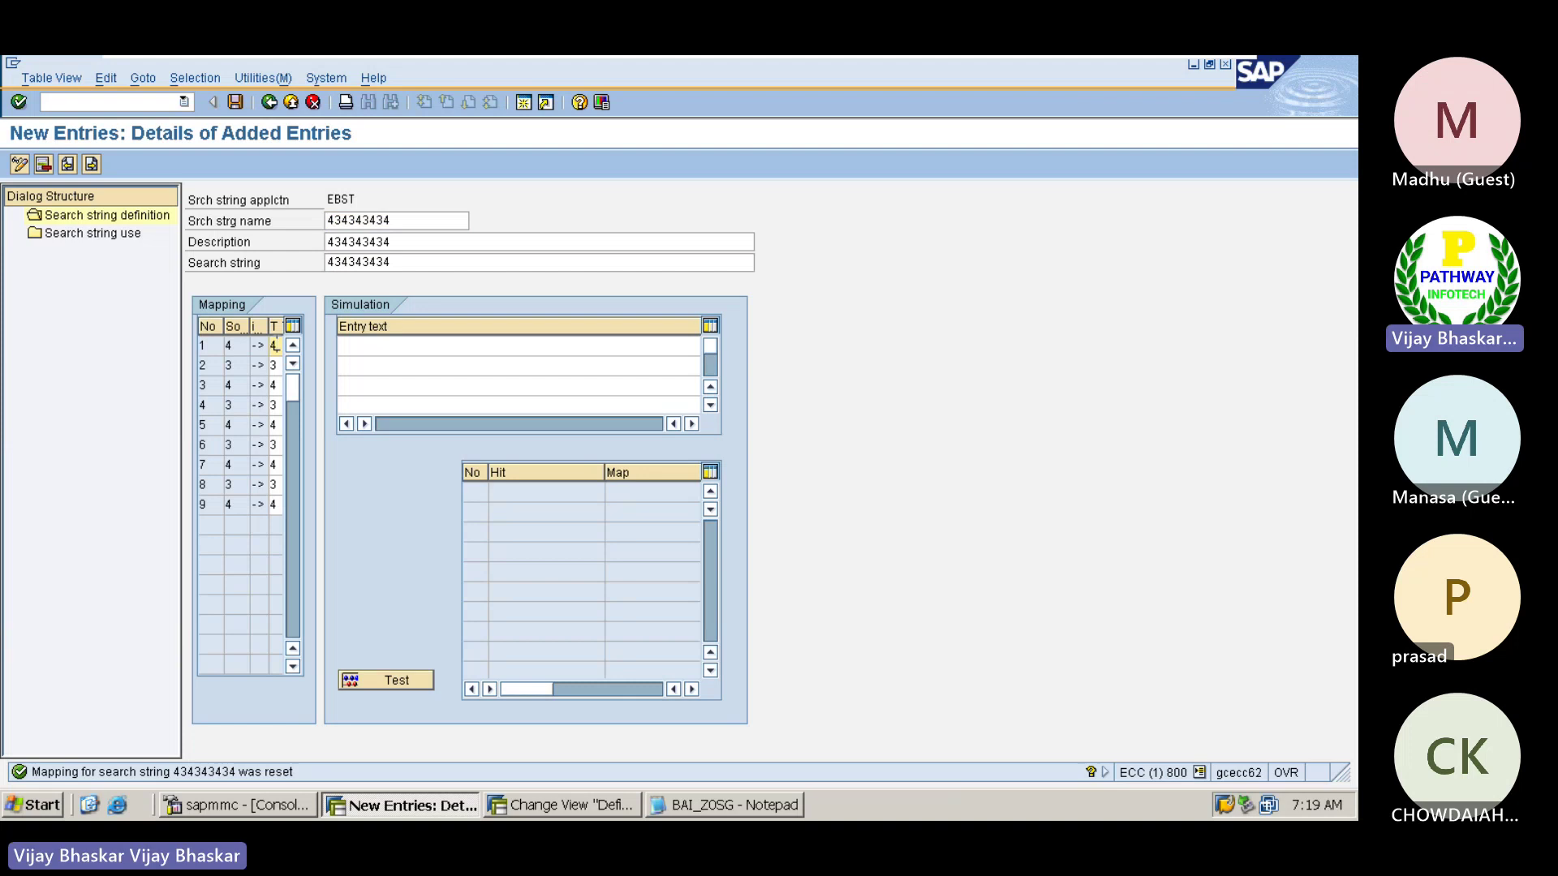
key("Down")
key("Delete")
key("Down")
key("Delete")
key("Down")
key("Delete")
key("Down")
key("Delete")
key("Down")
key("Delete")
key("Down")
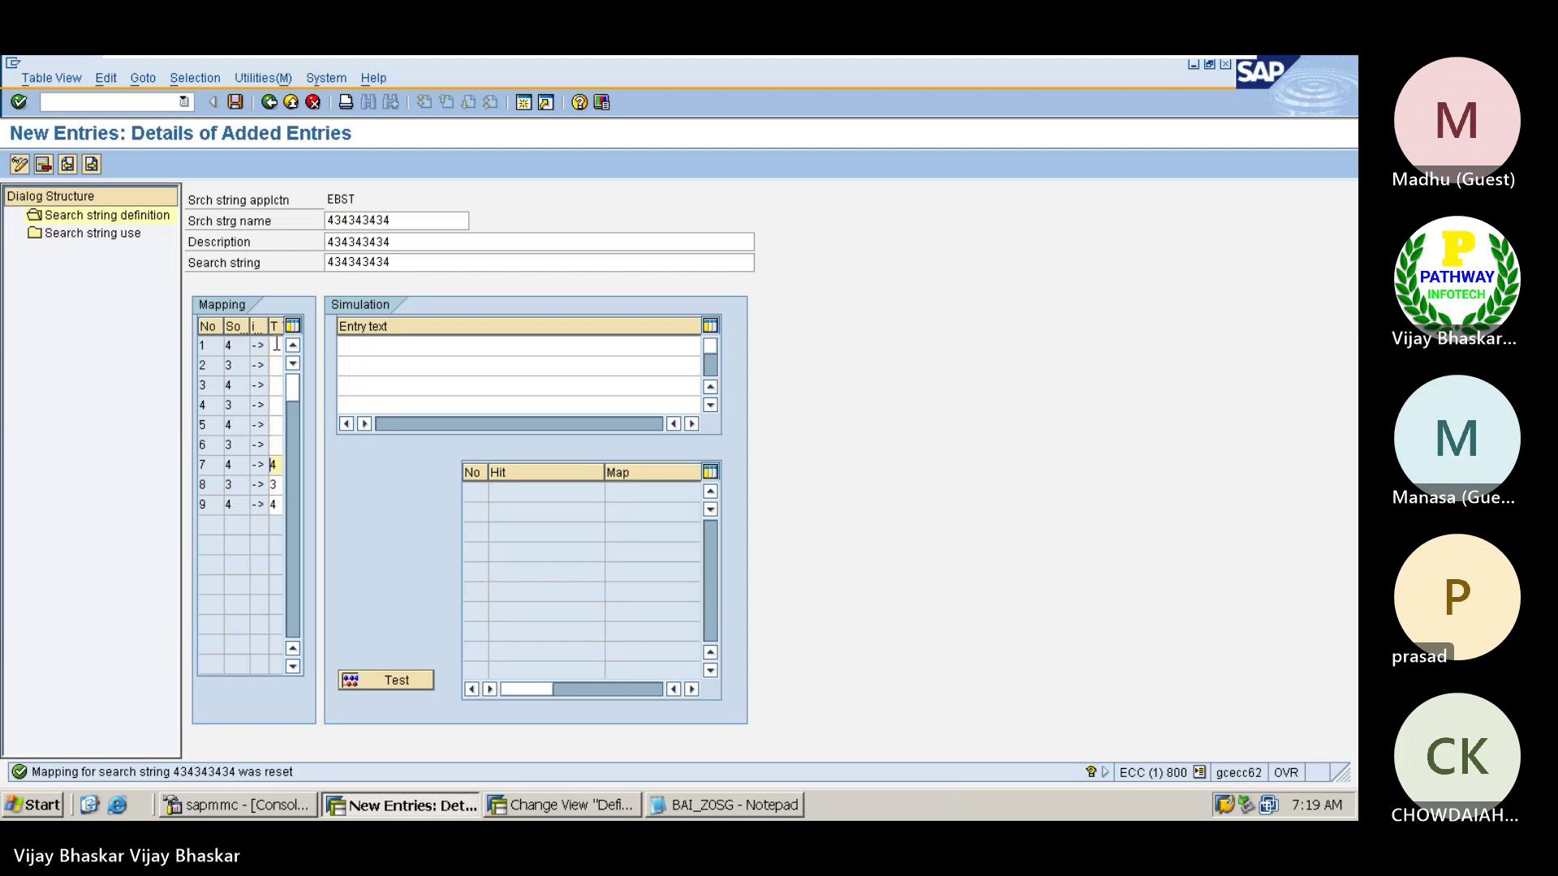
key("Down")
key("Delete")
key("Down")
key("Return")
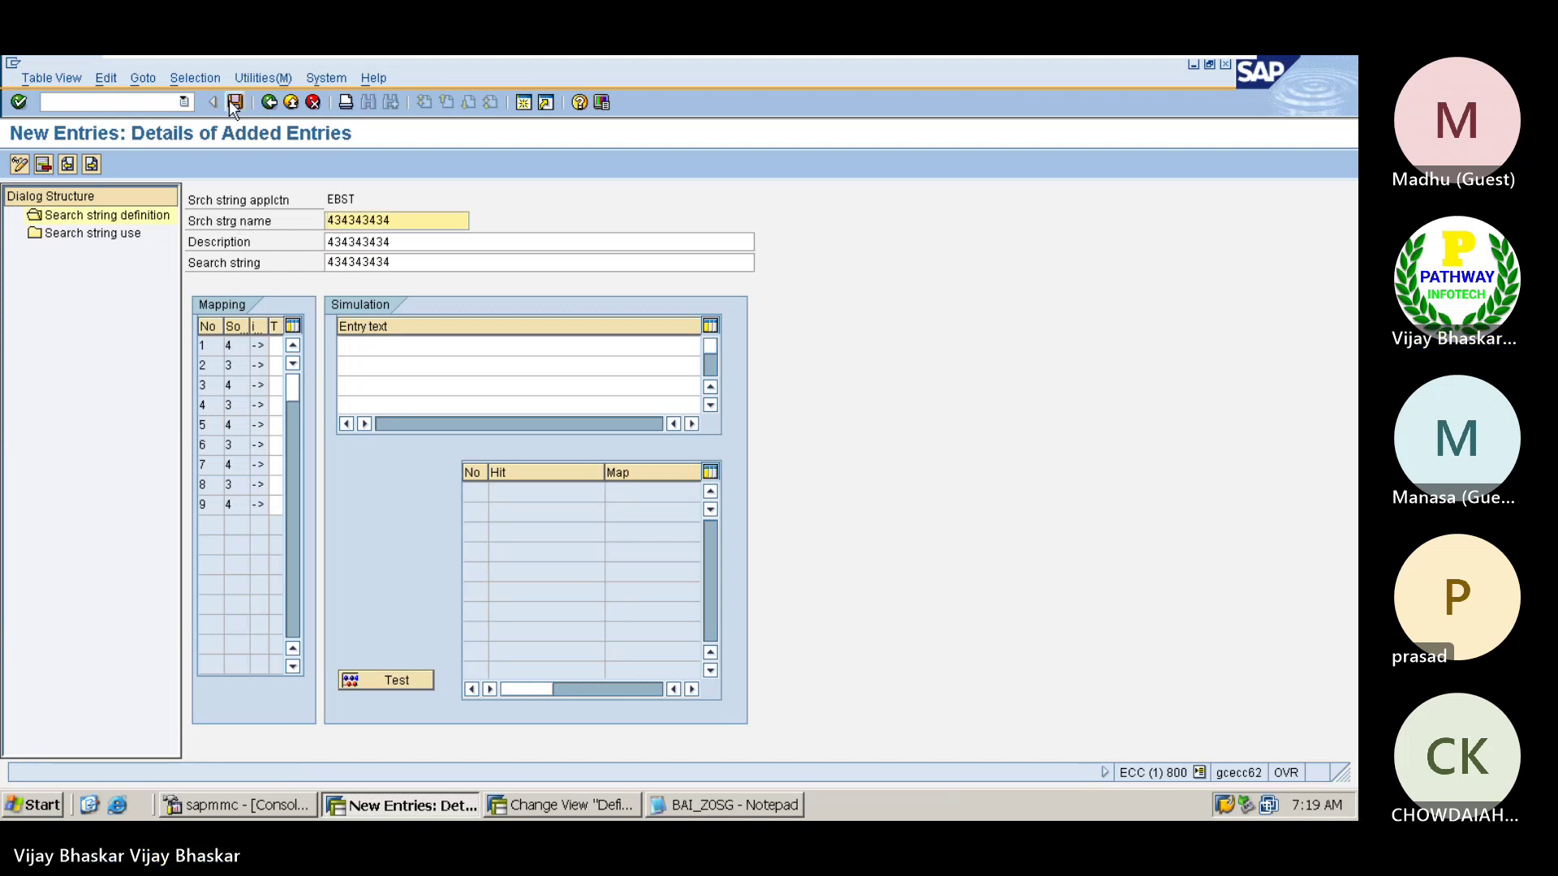
left_click(234, 102)
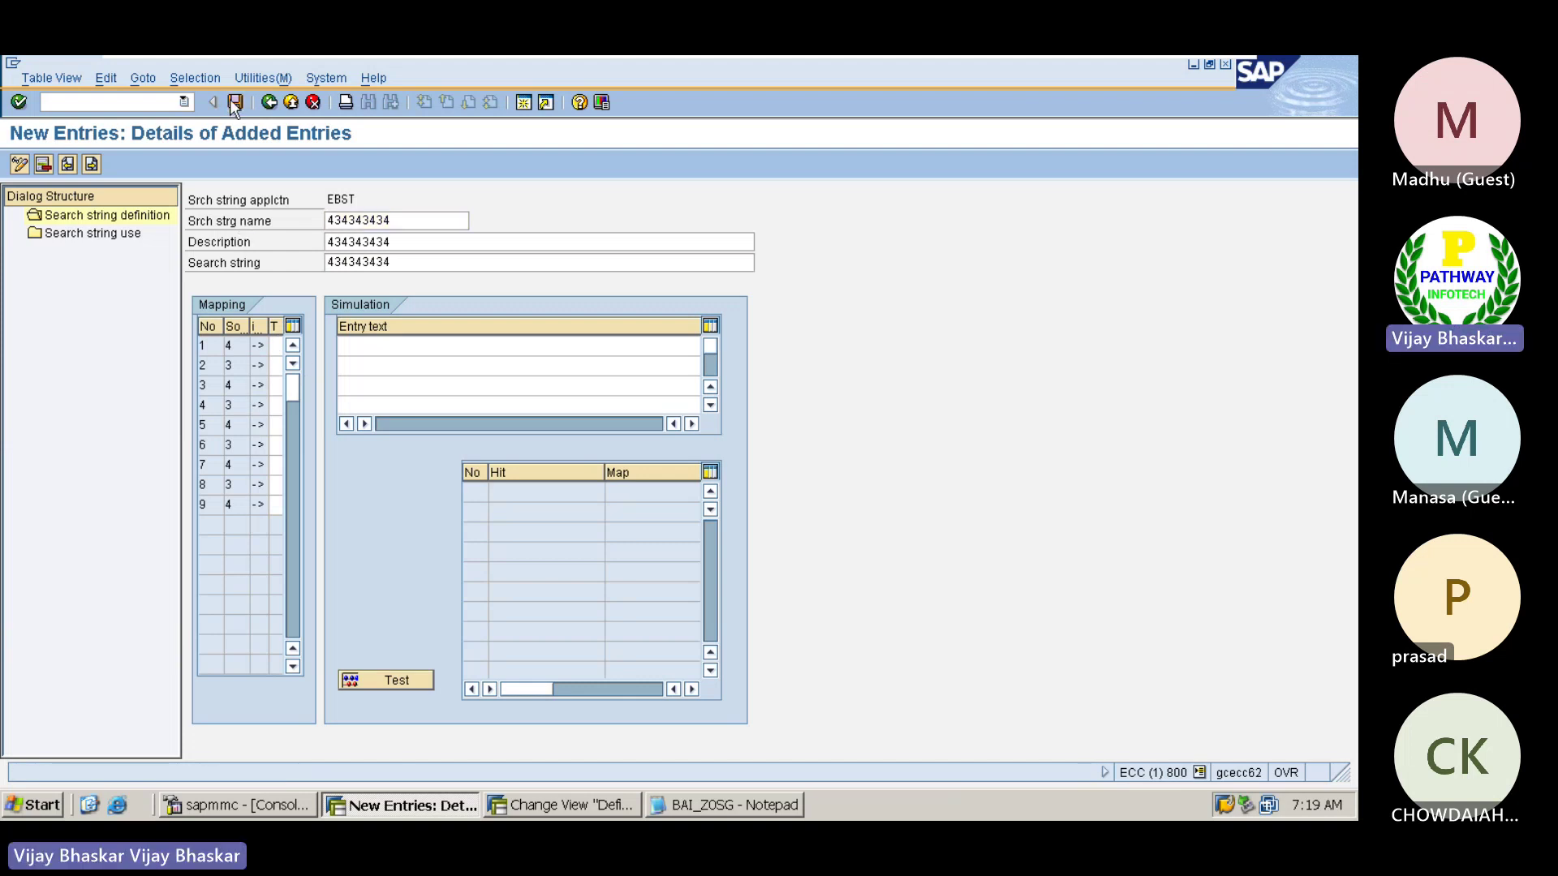
- Add a search string use entry for company code Z0SG, house bank AXISC, account ID AXISC and external transaction 165
double_click(96, 229)
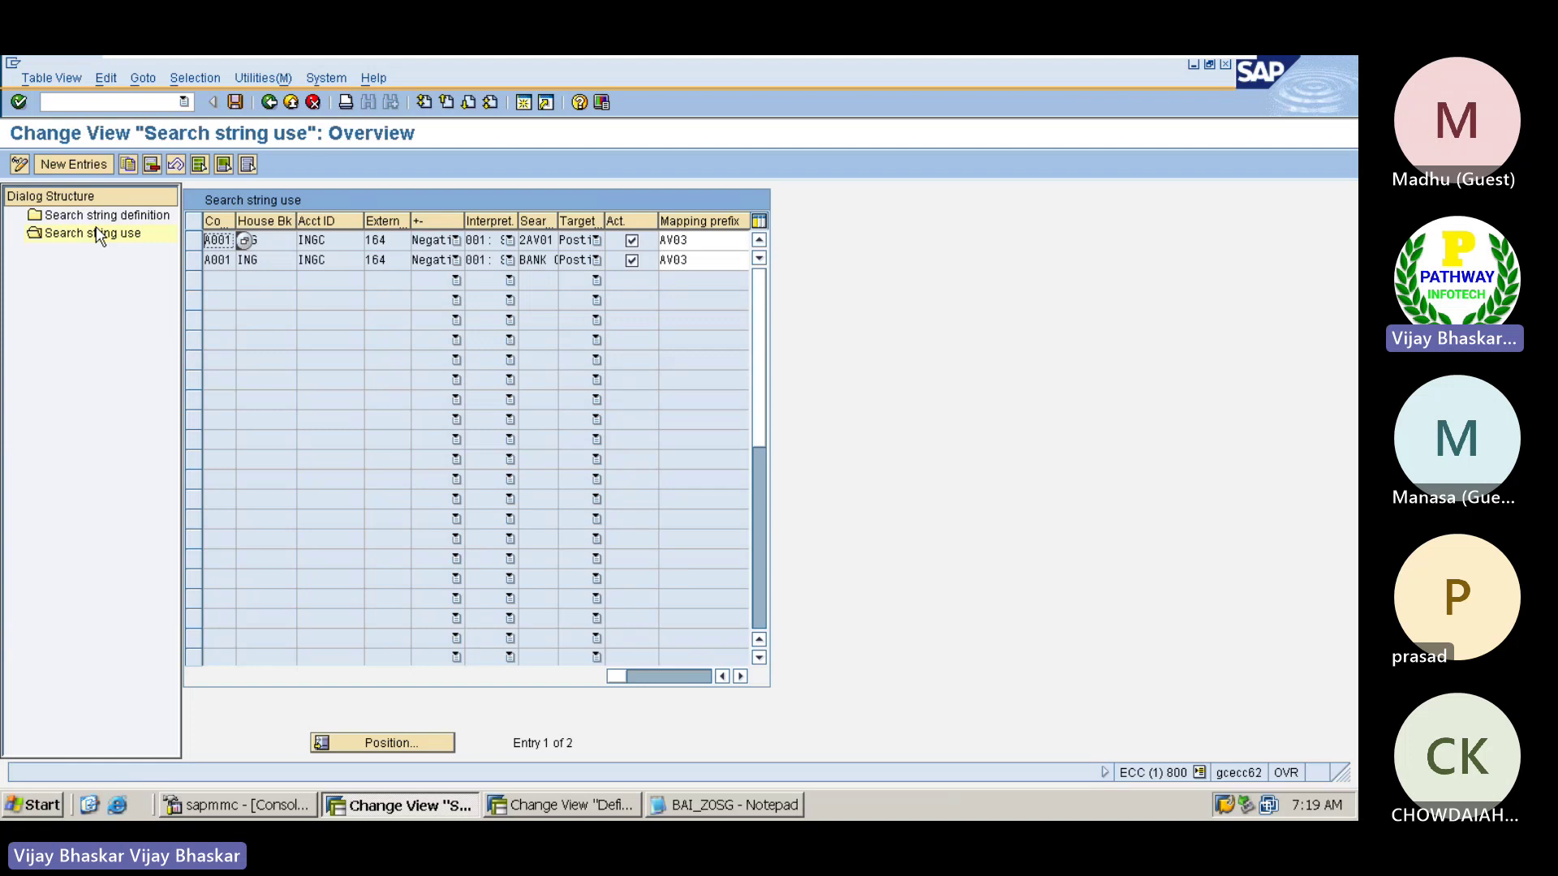
left_click(73, 164)
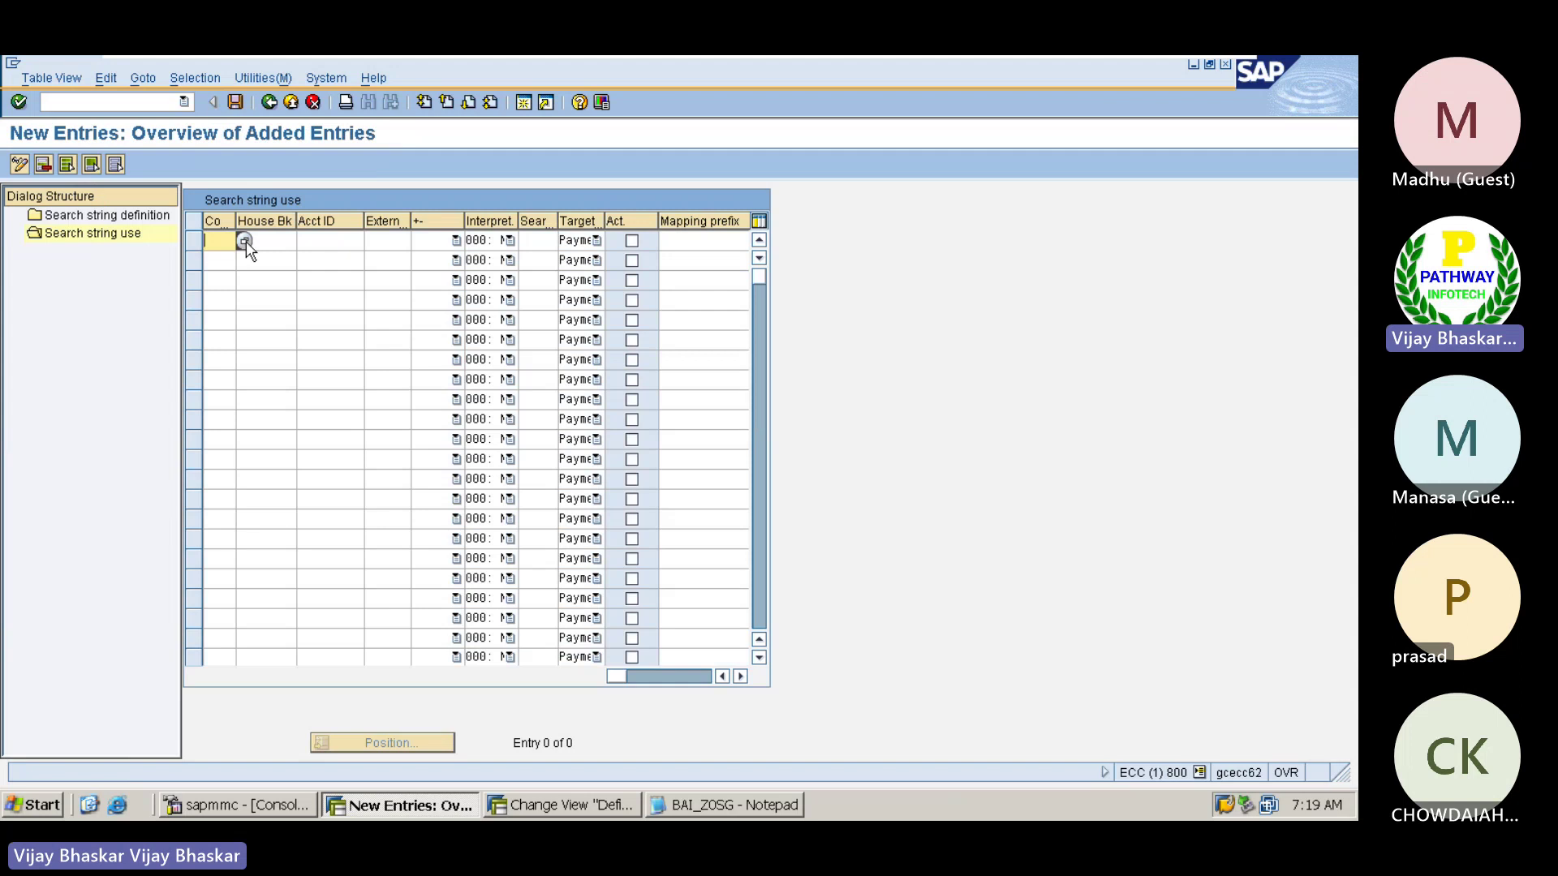
type("Z0SG")
key("Tab")
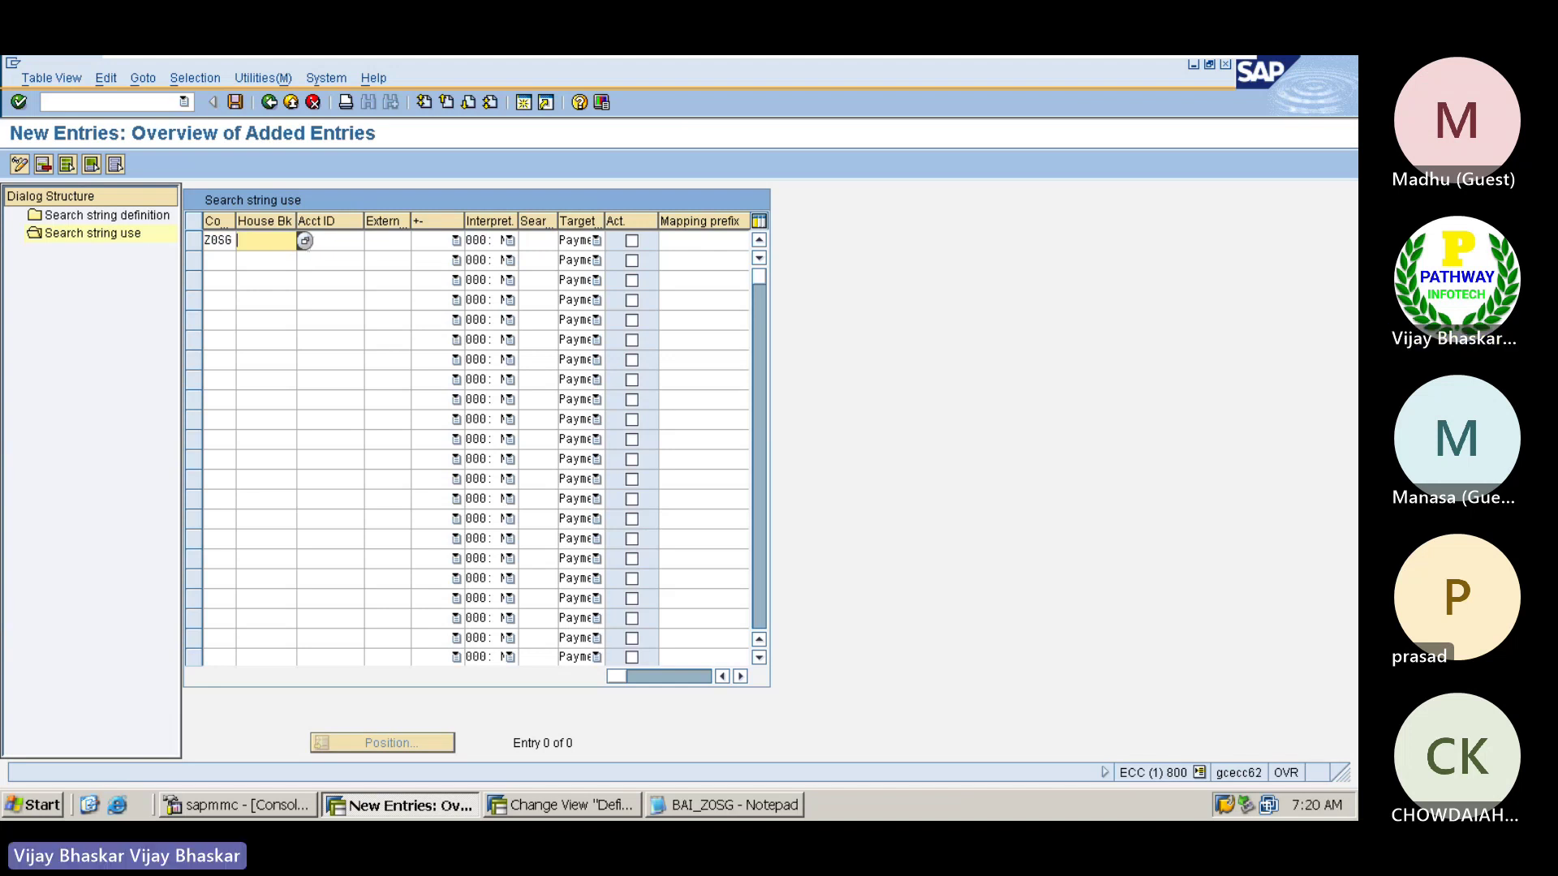
left_click(730, 806)
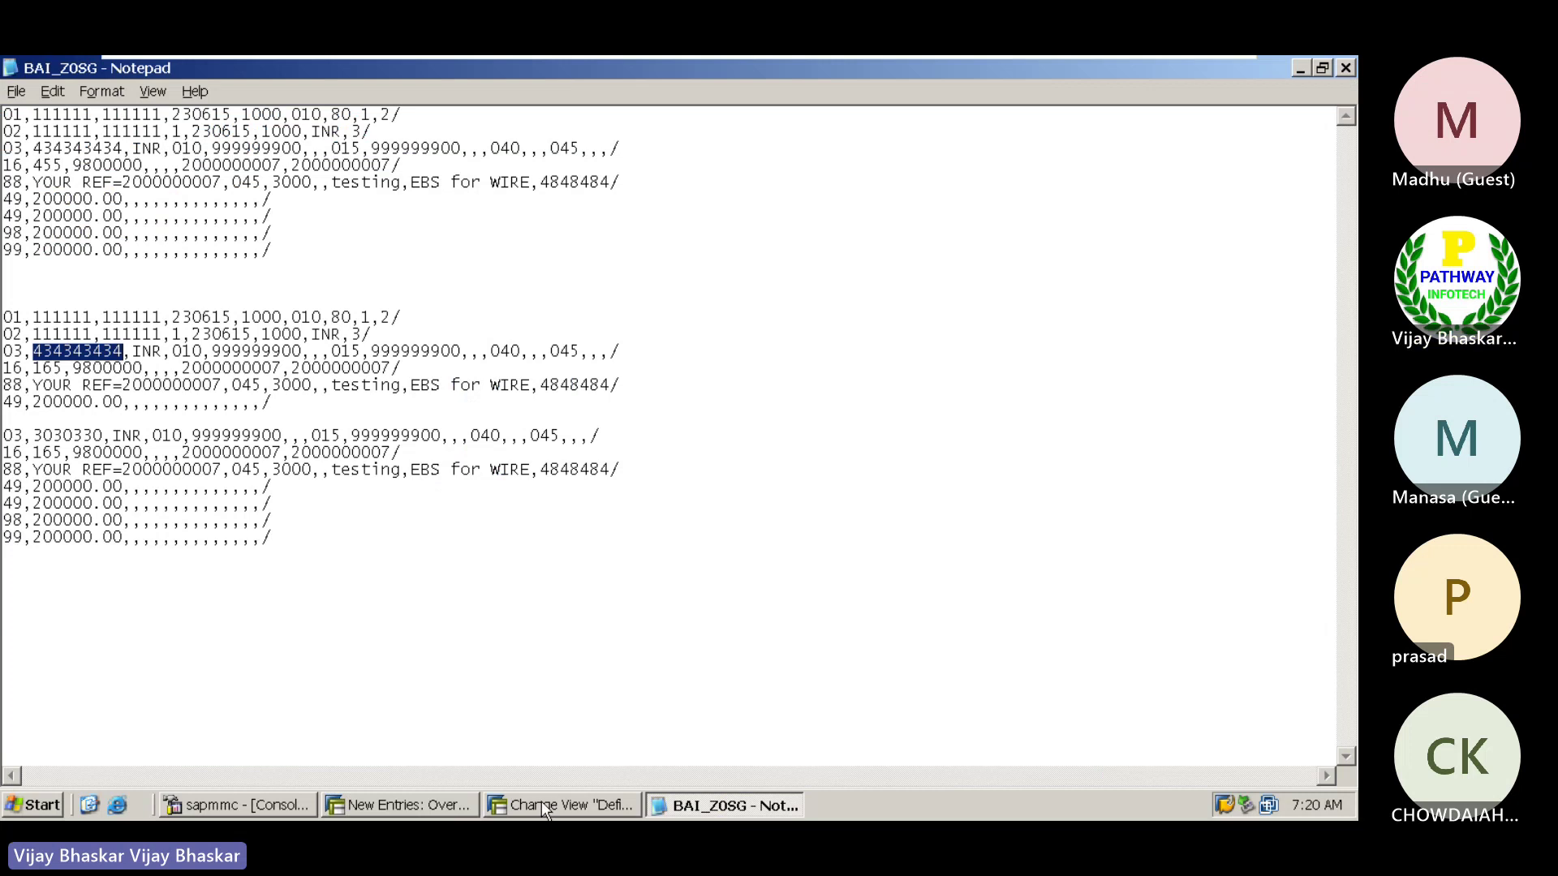
left_click(398, 805)
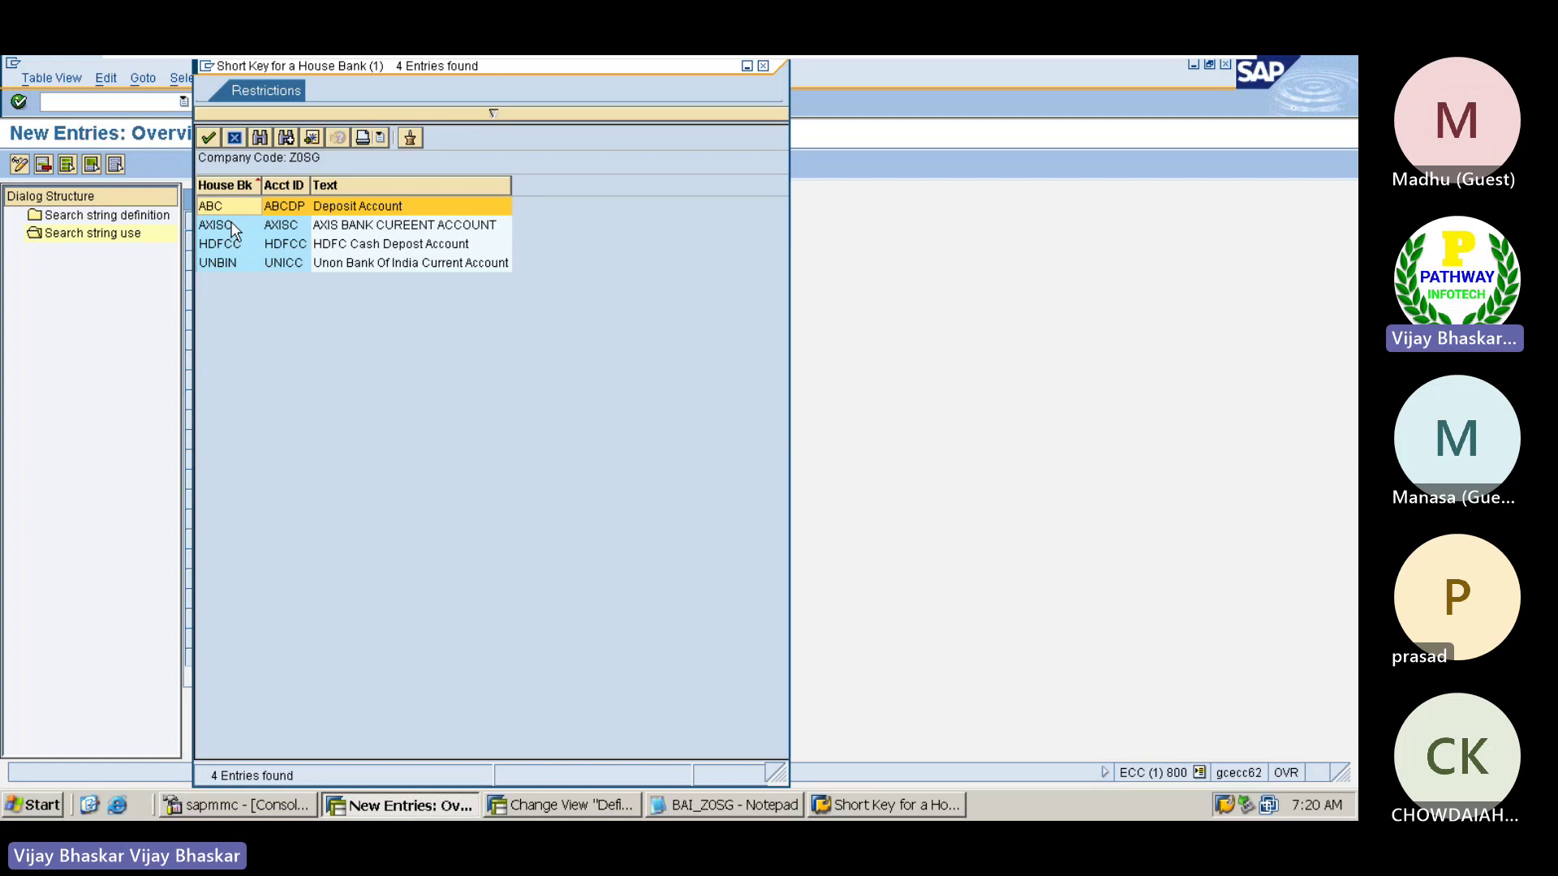
double_click(232, 226)
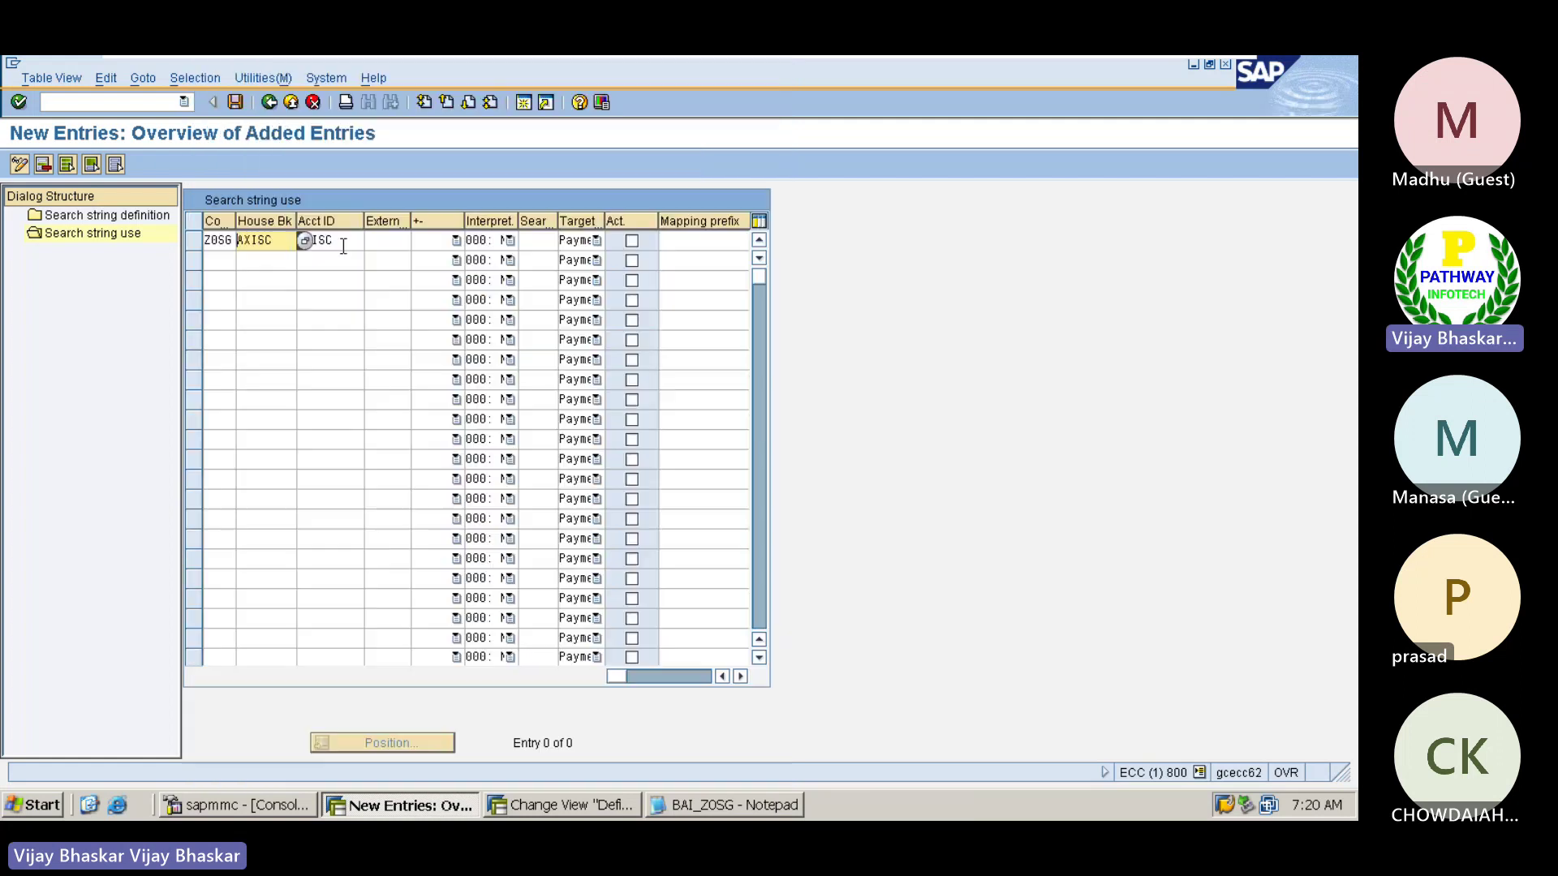
left_click(397, 241)
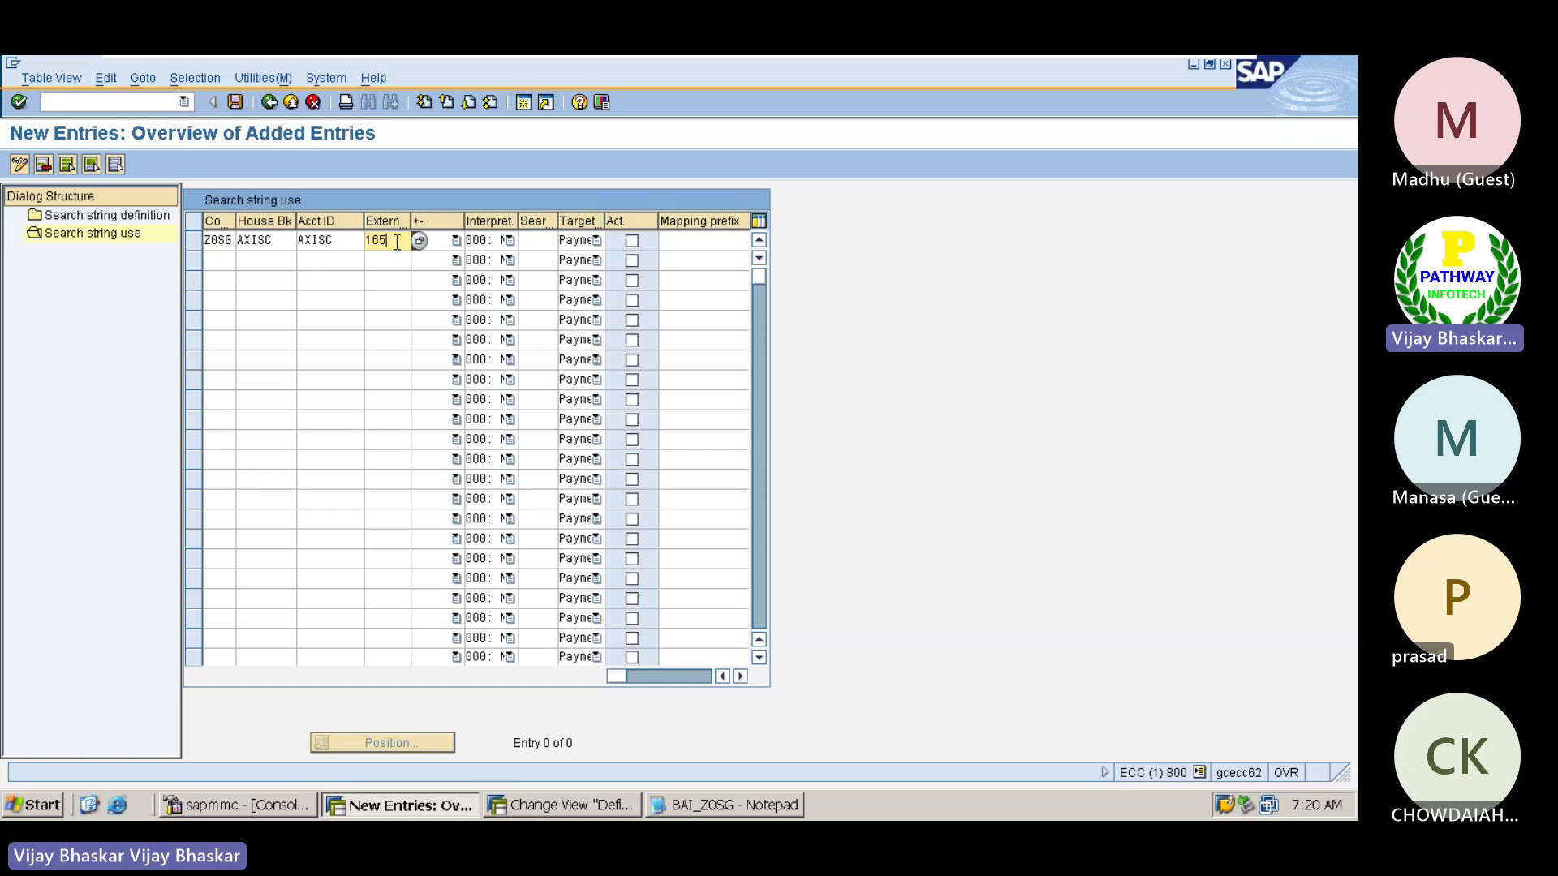
- Check the posting rules and signs assigned to external transaction 165 for transaction type BAI_Z0SG in the other SAP session
left_click(573, 805)
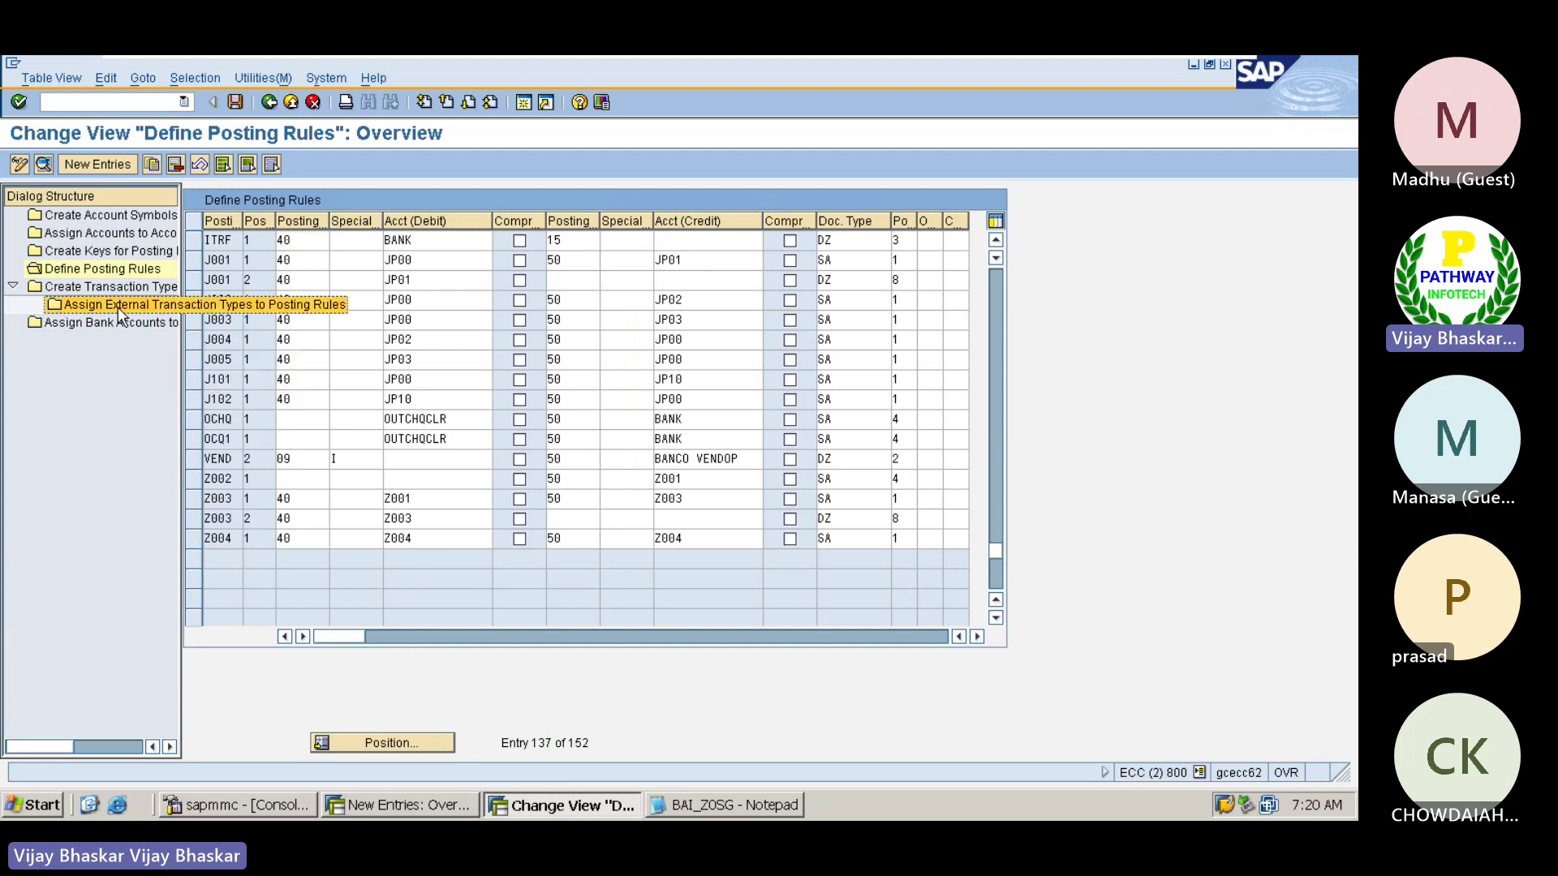
double_click(118, 307)
key("Return")
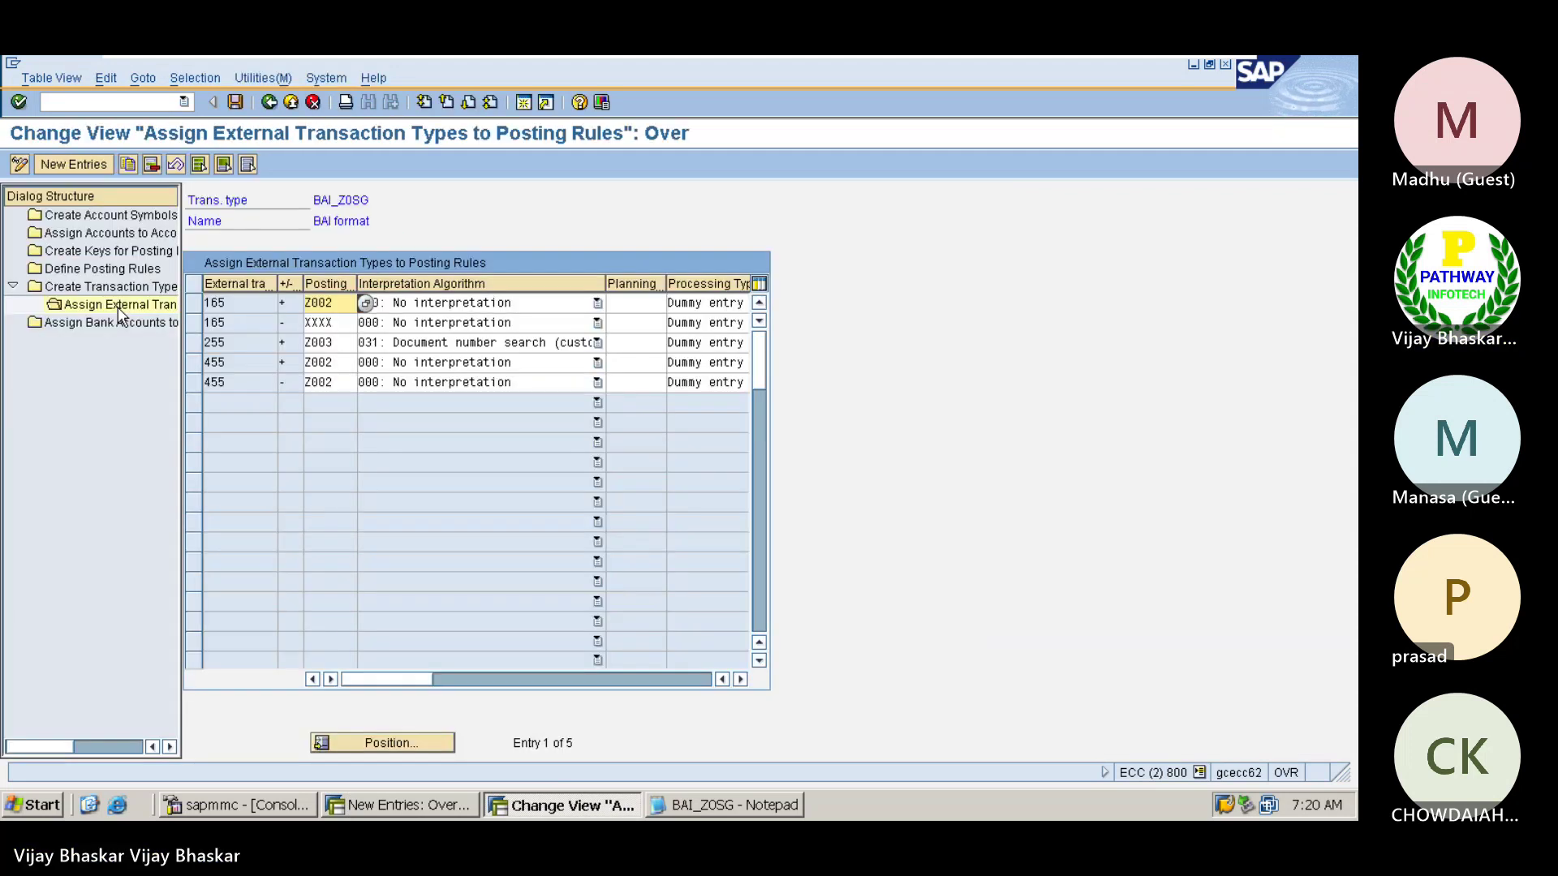
left_click_drag(233, 322, 201, 322)
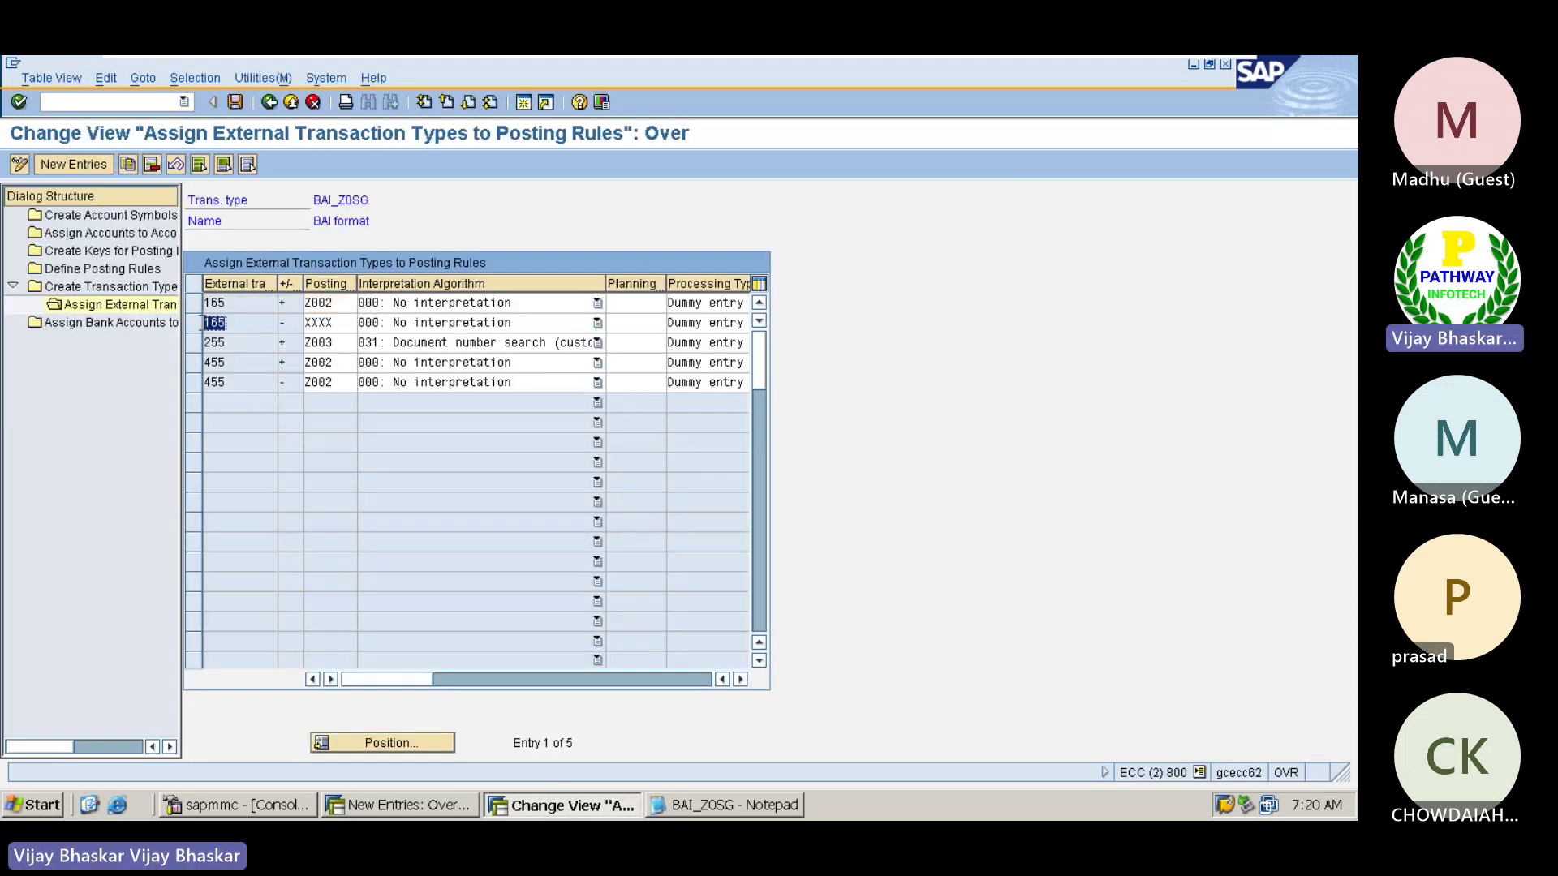
left_click(208, 329)
key("alt+Tab")
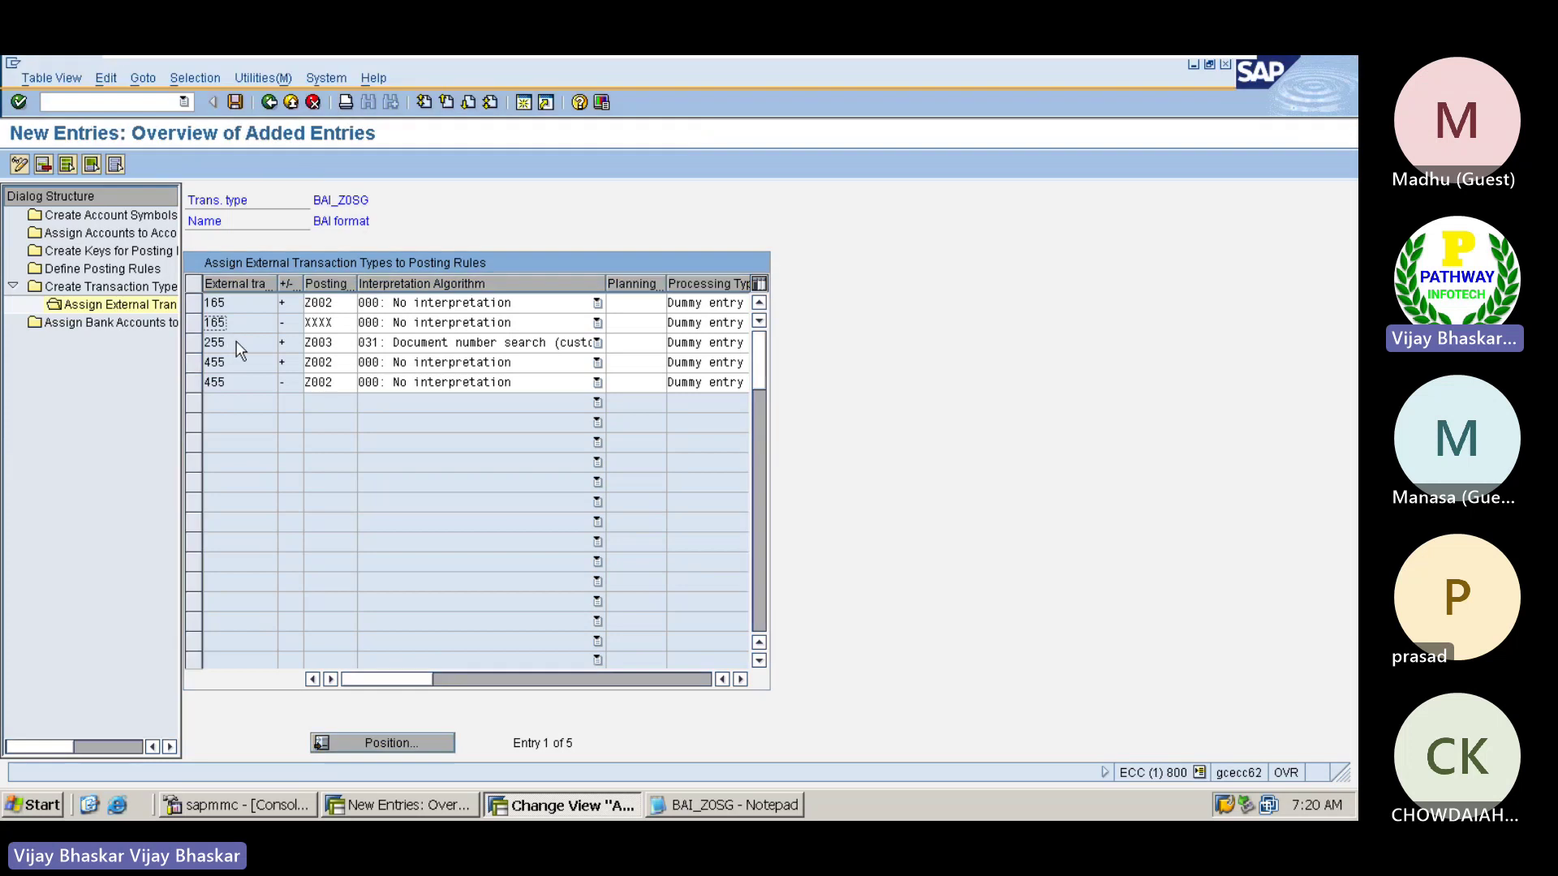
- Set the AXISC search string use entry to Negative value and assign it the newly defined account-number search string
left_click(453, 240)
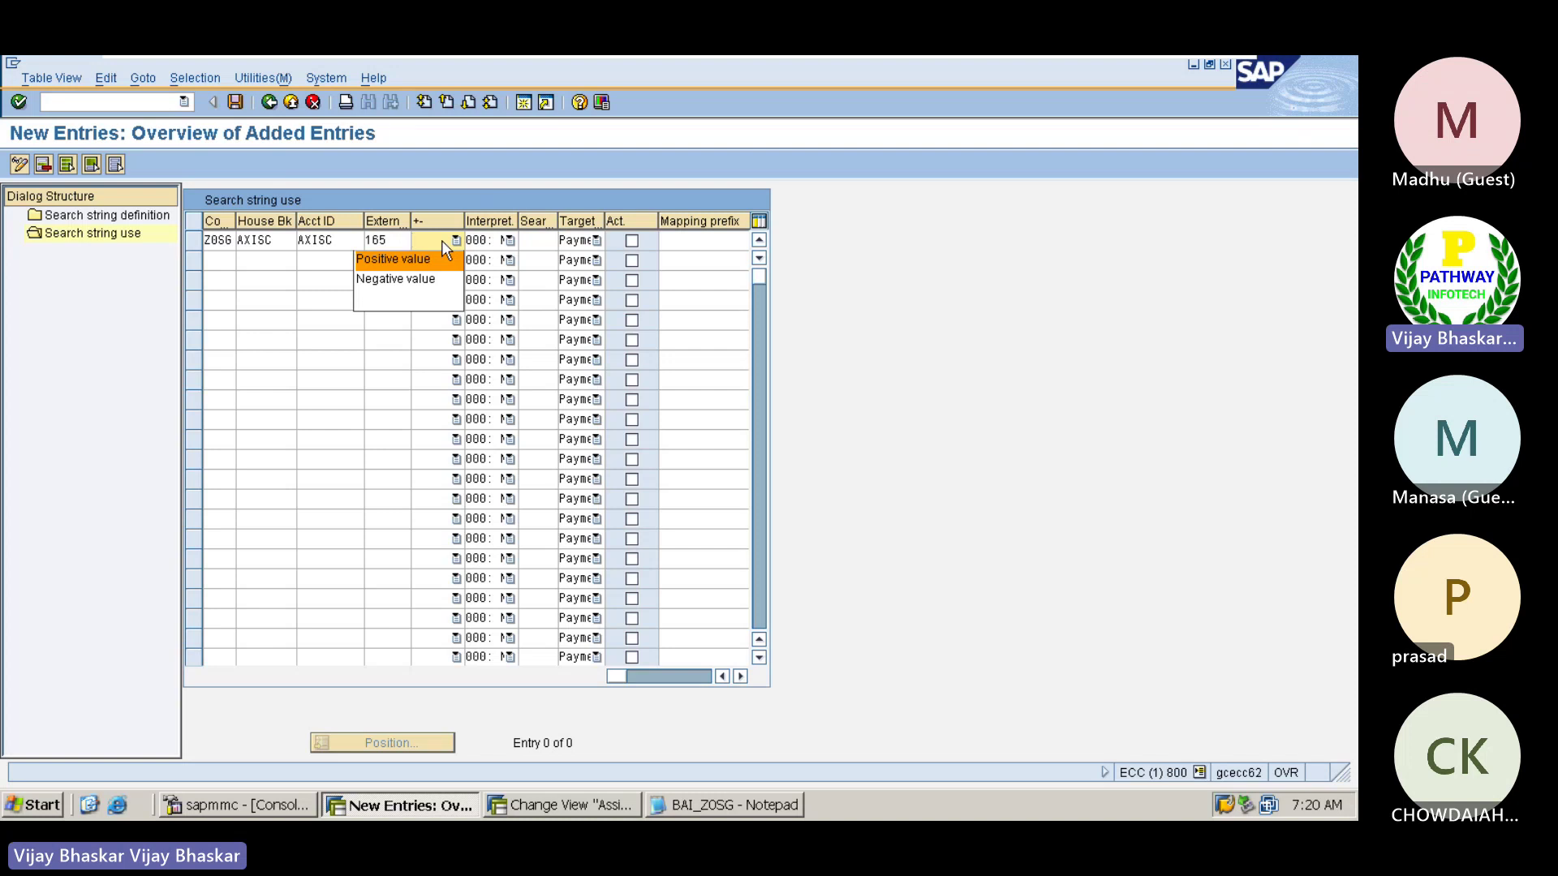
left_click(401, 279)
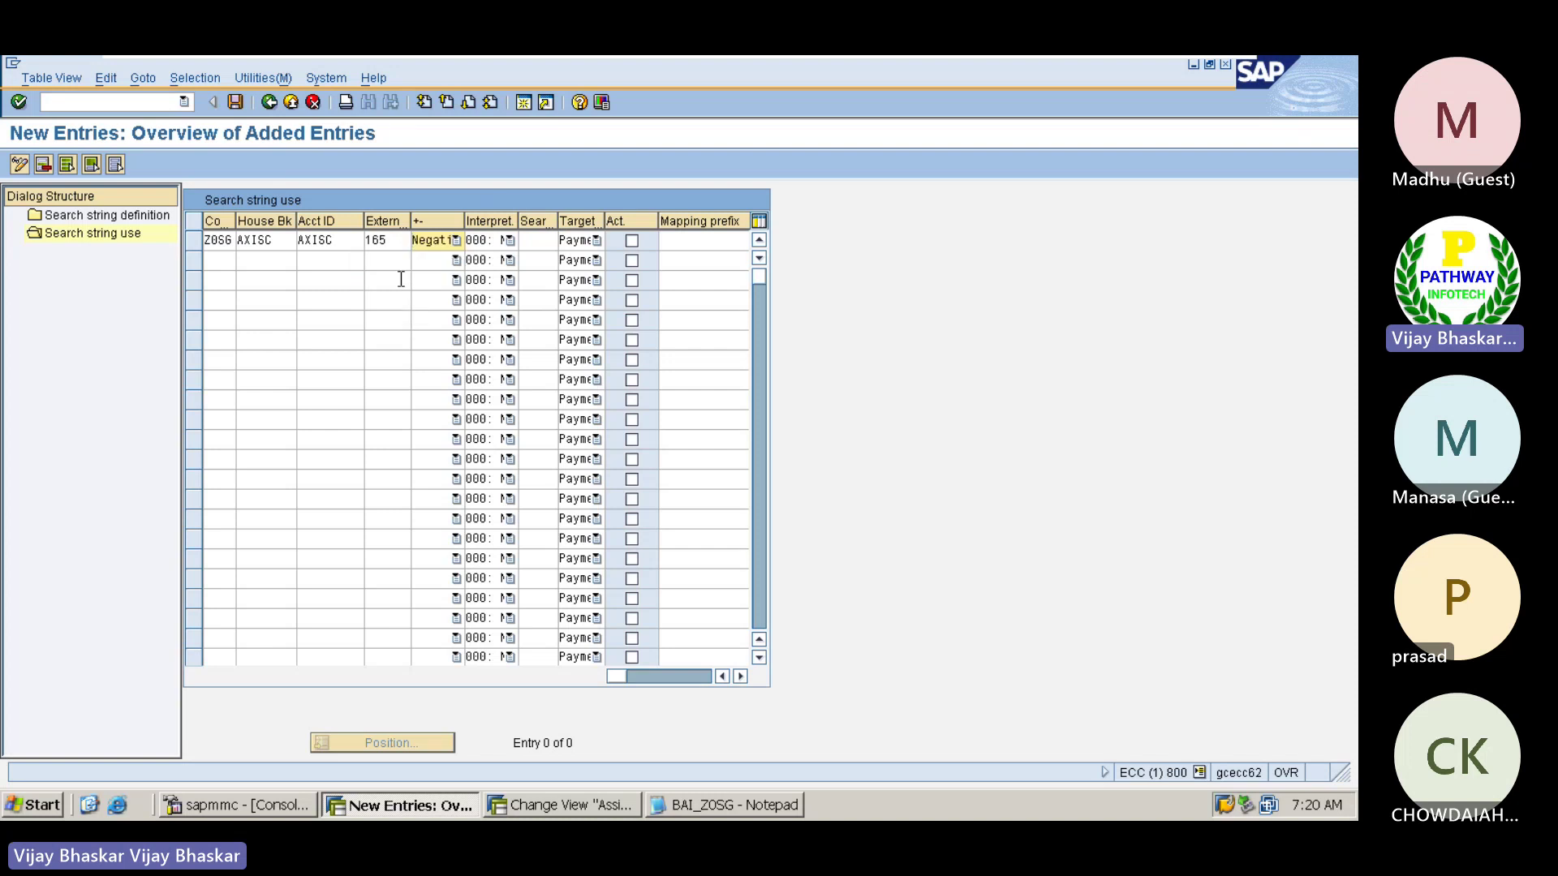
left_click(532, 242)
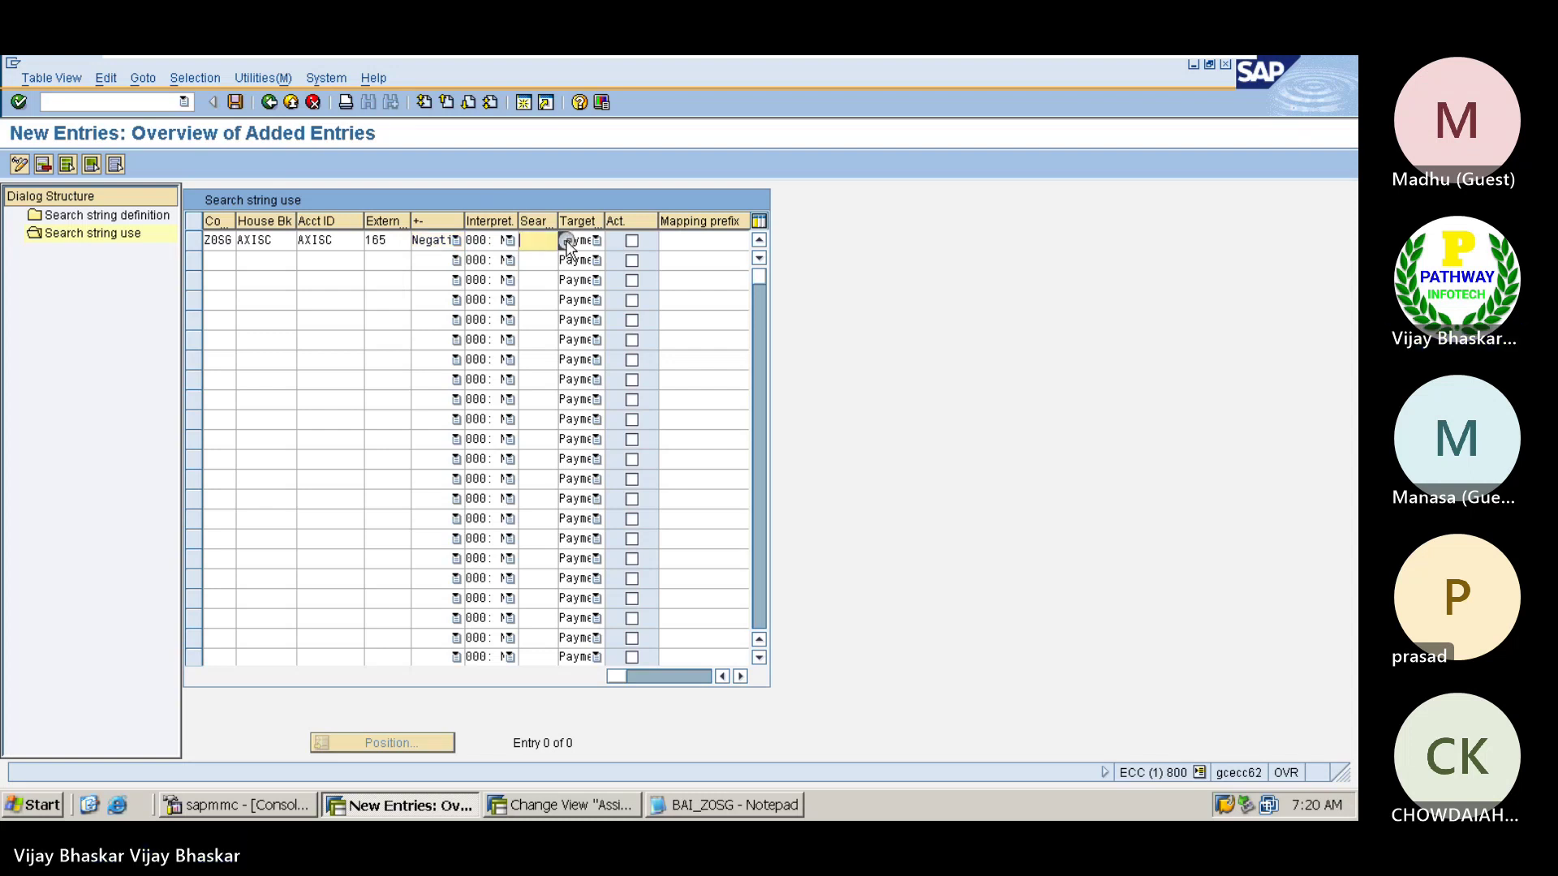
key("F4")
double_click(298, 289)
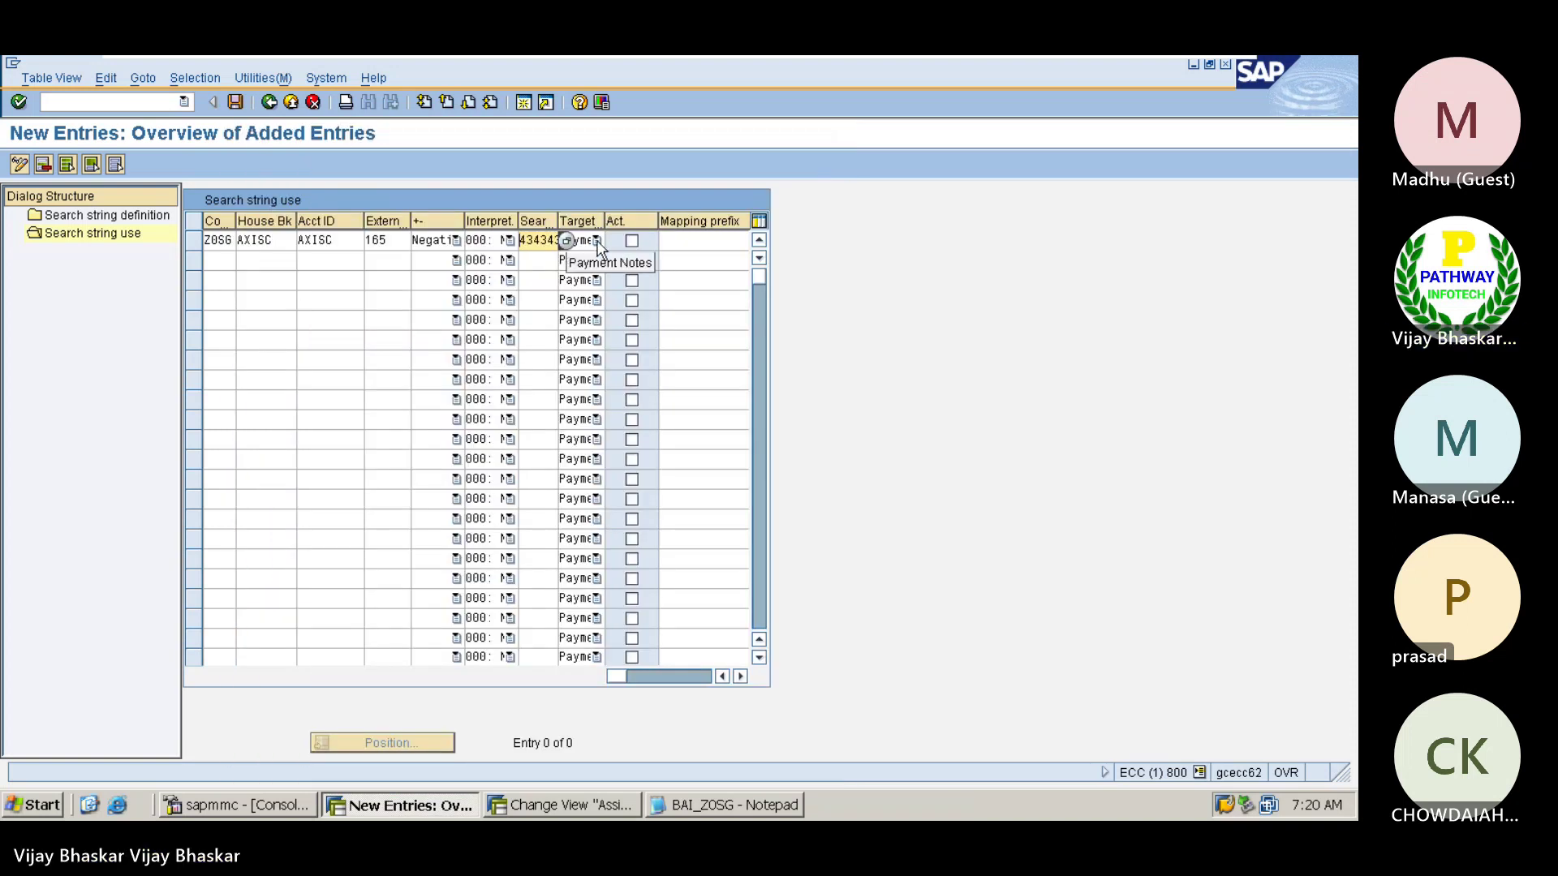
- Review the available target fields for the AXISC entry, choose Posting Rule, and activate the entry
left_click(596, 240)
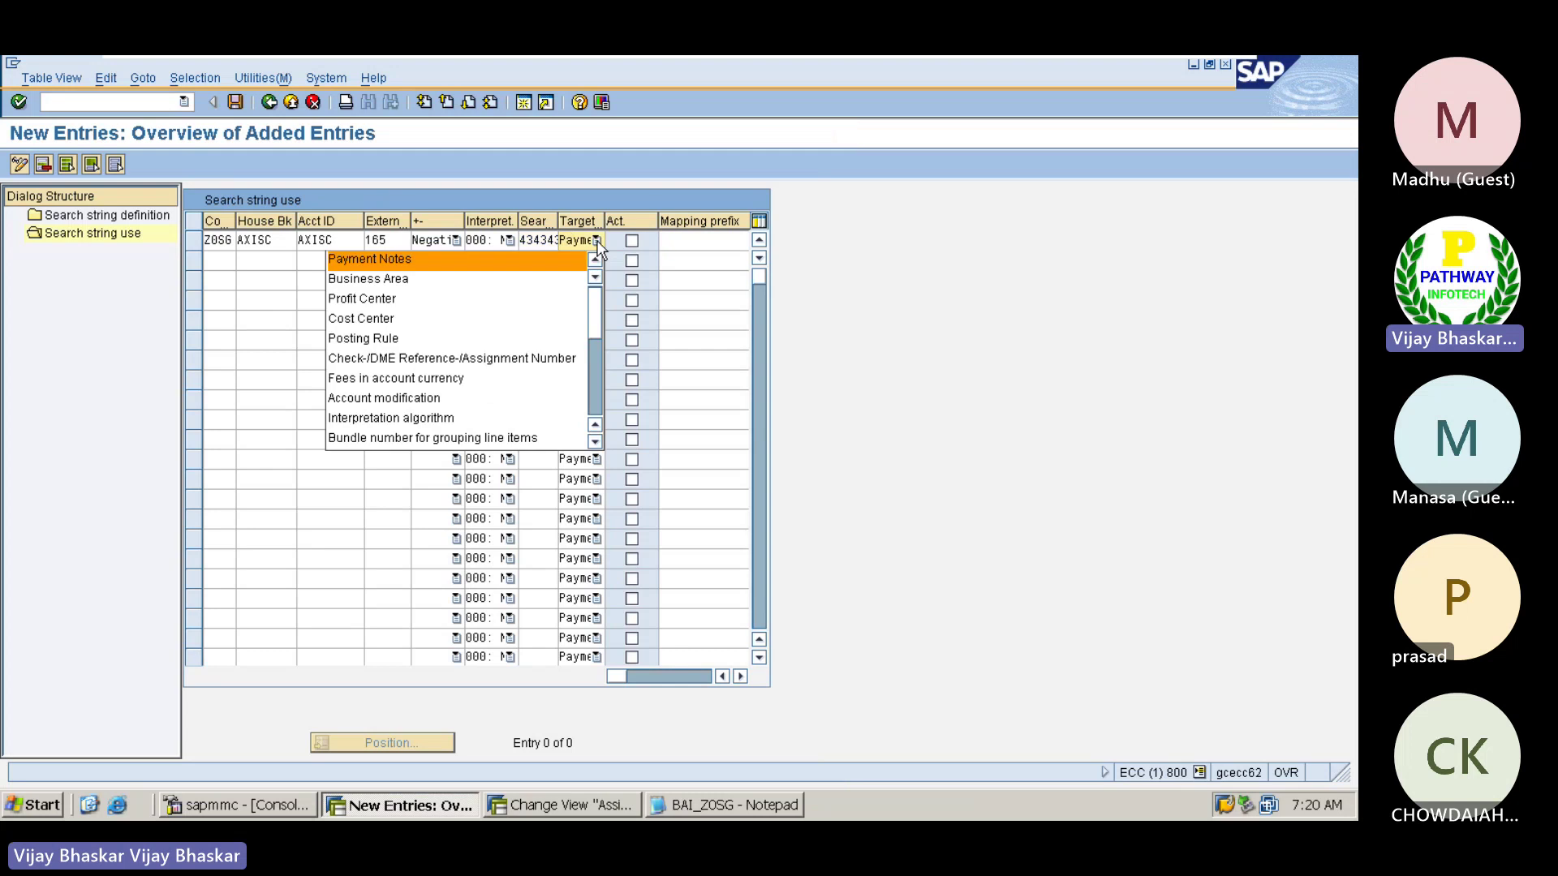
scroll(397, 396, "down", 4)
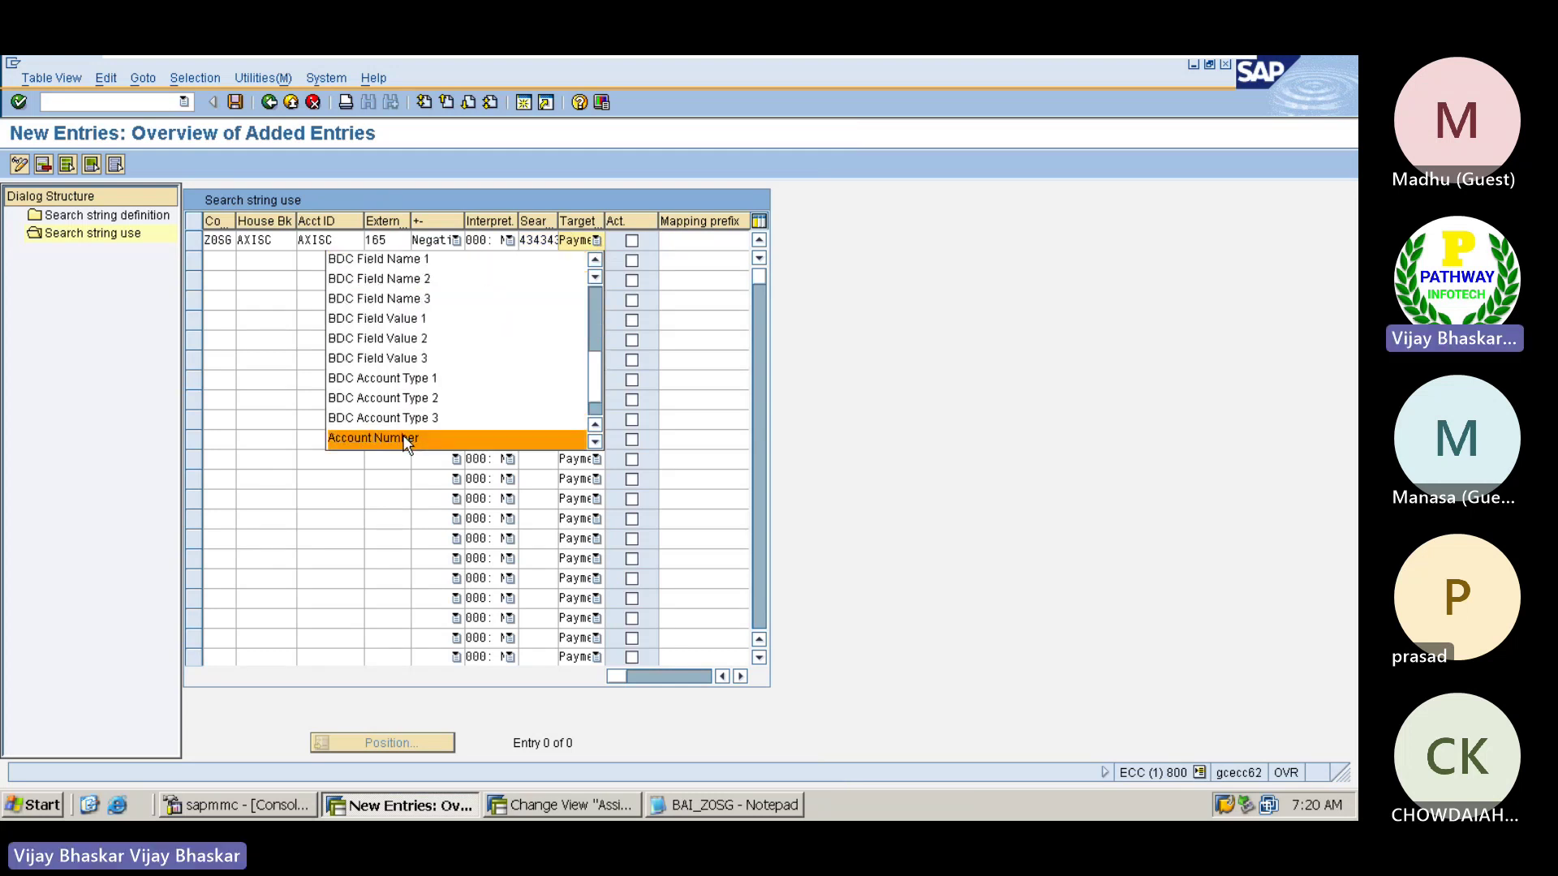
scroll(406, 442, "down", 1)
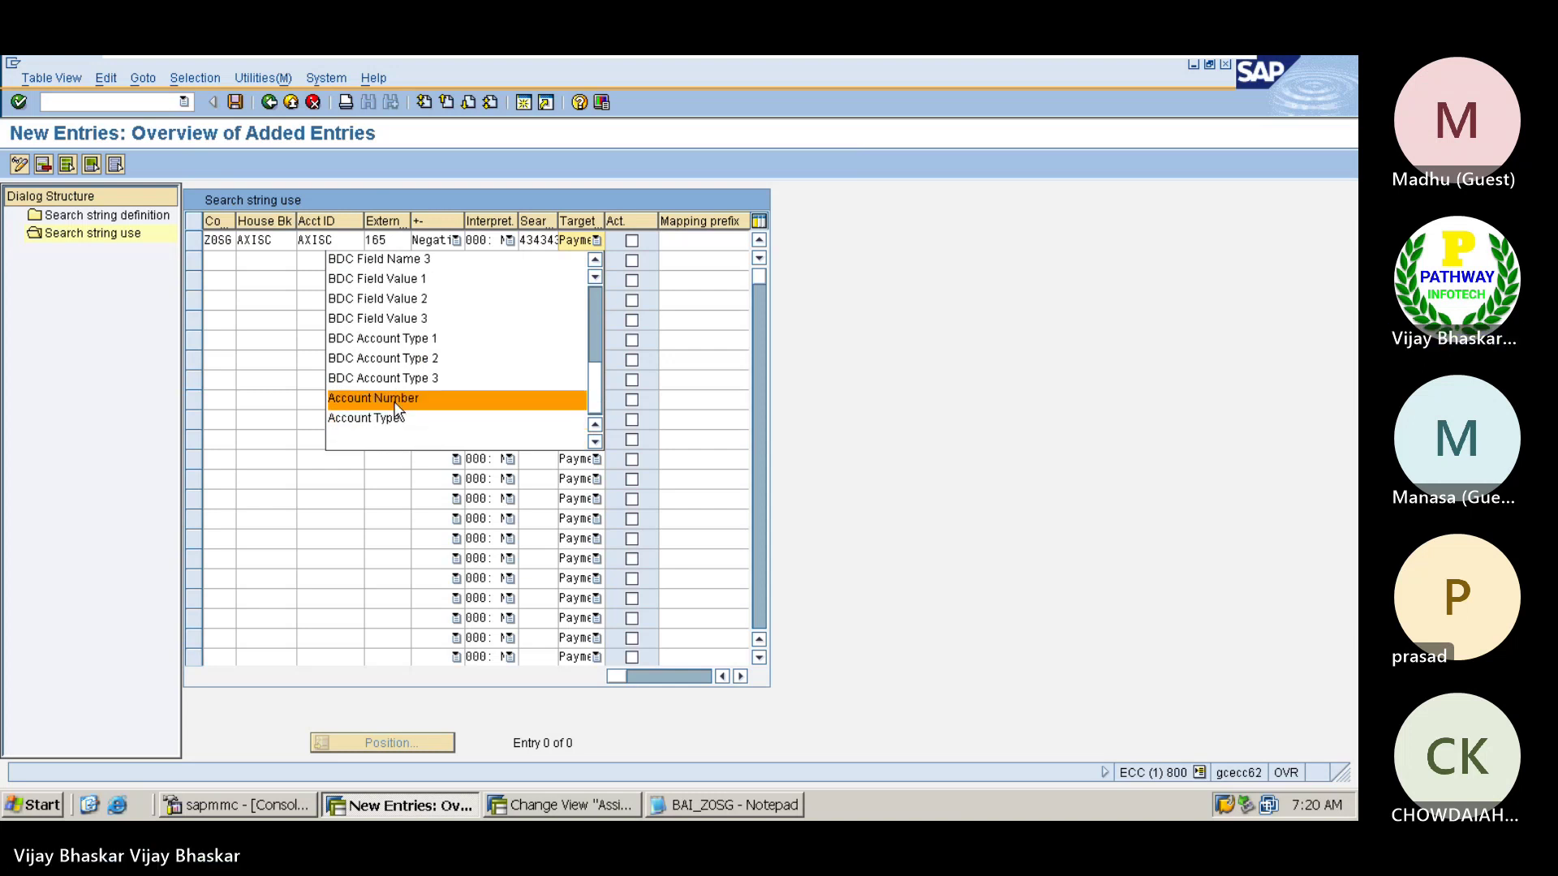
scroll(396, 408, "up", 3)
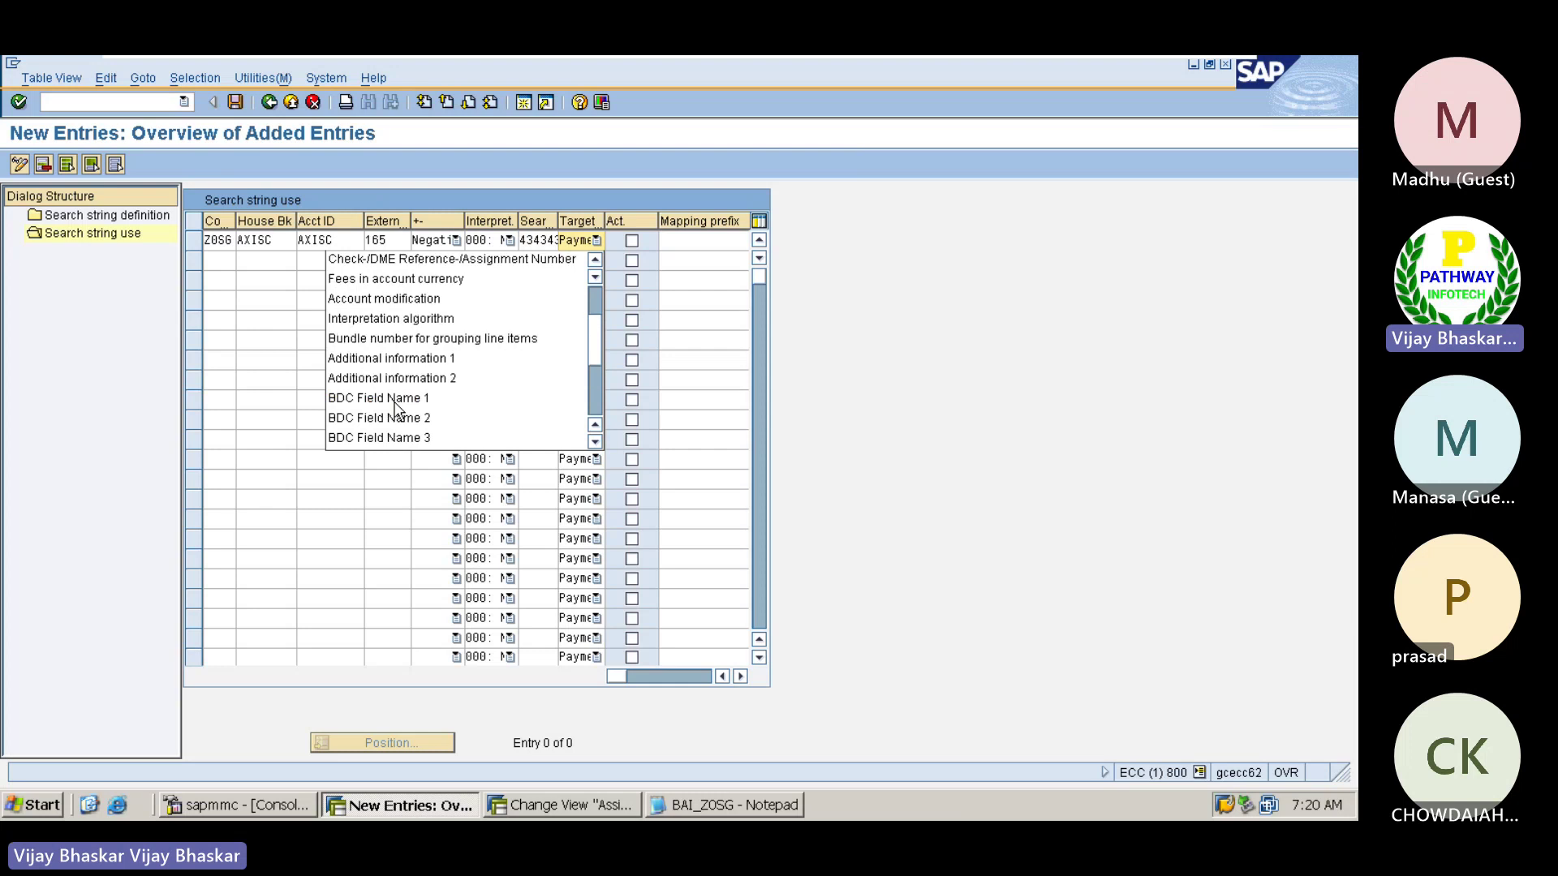
scroll(396, 408, "up", 2)
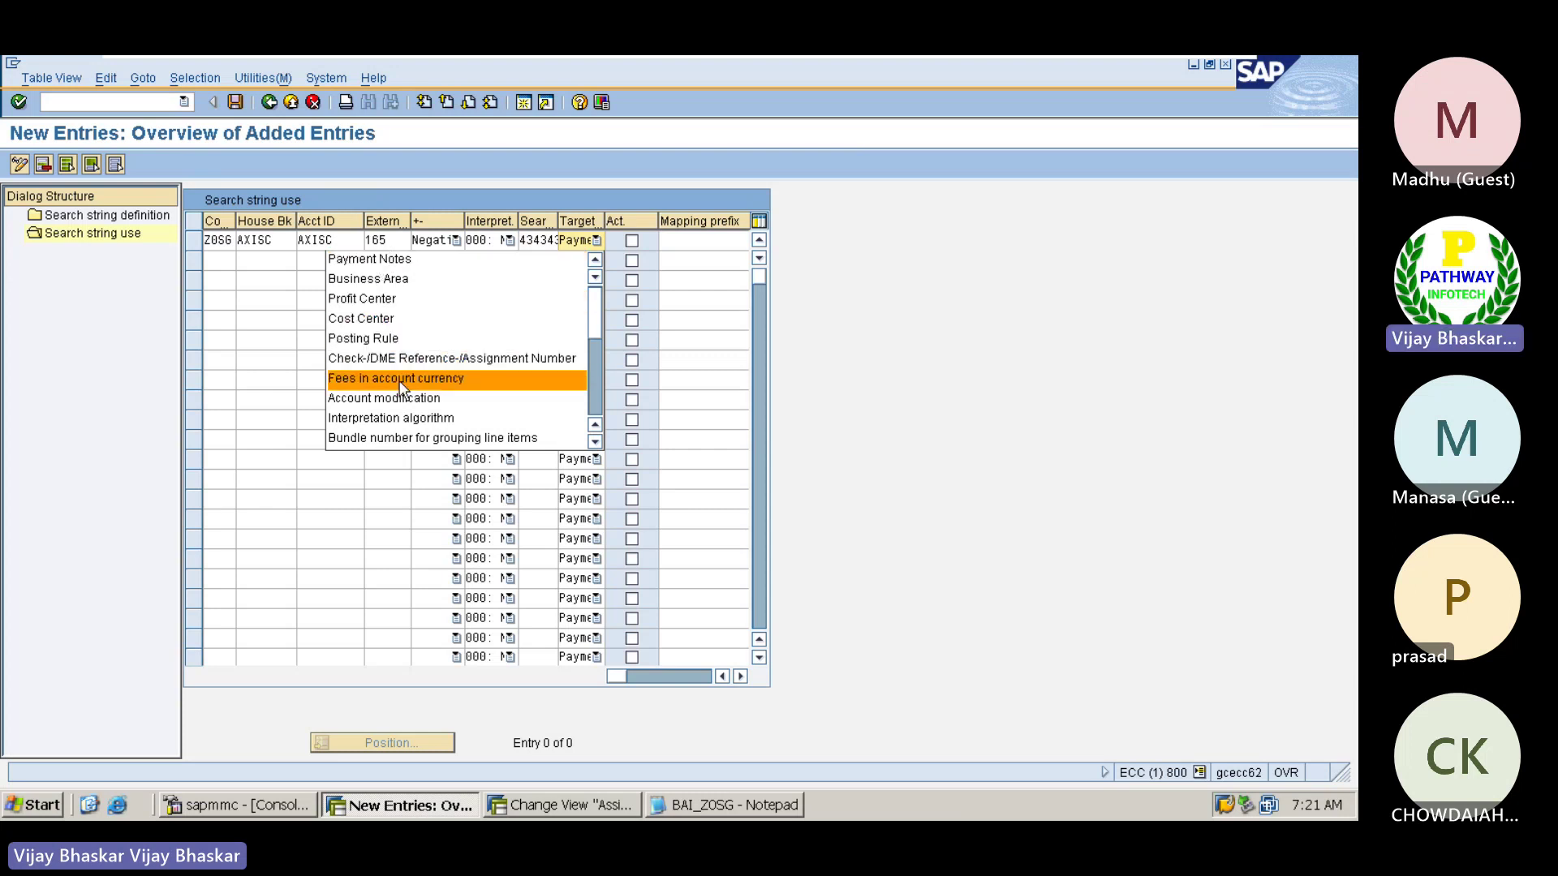
left_click(594, 440)
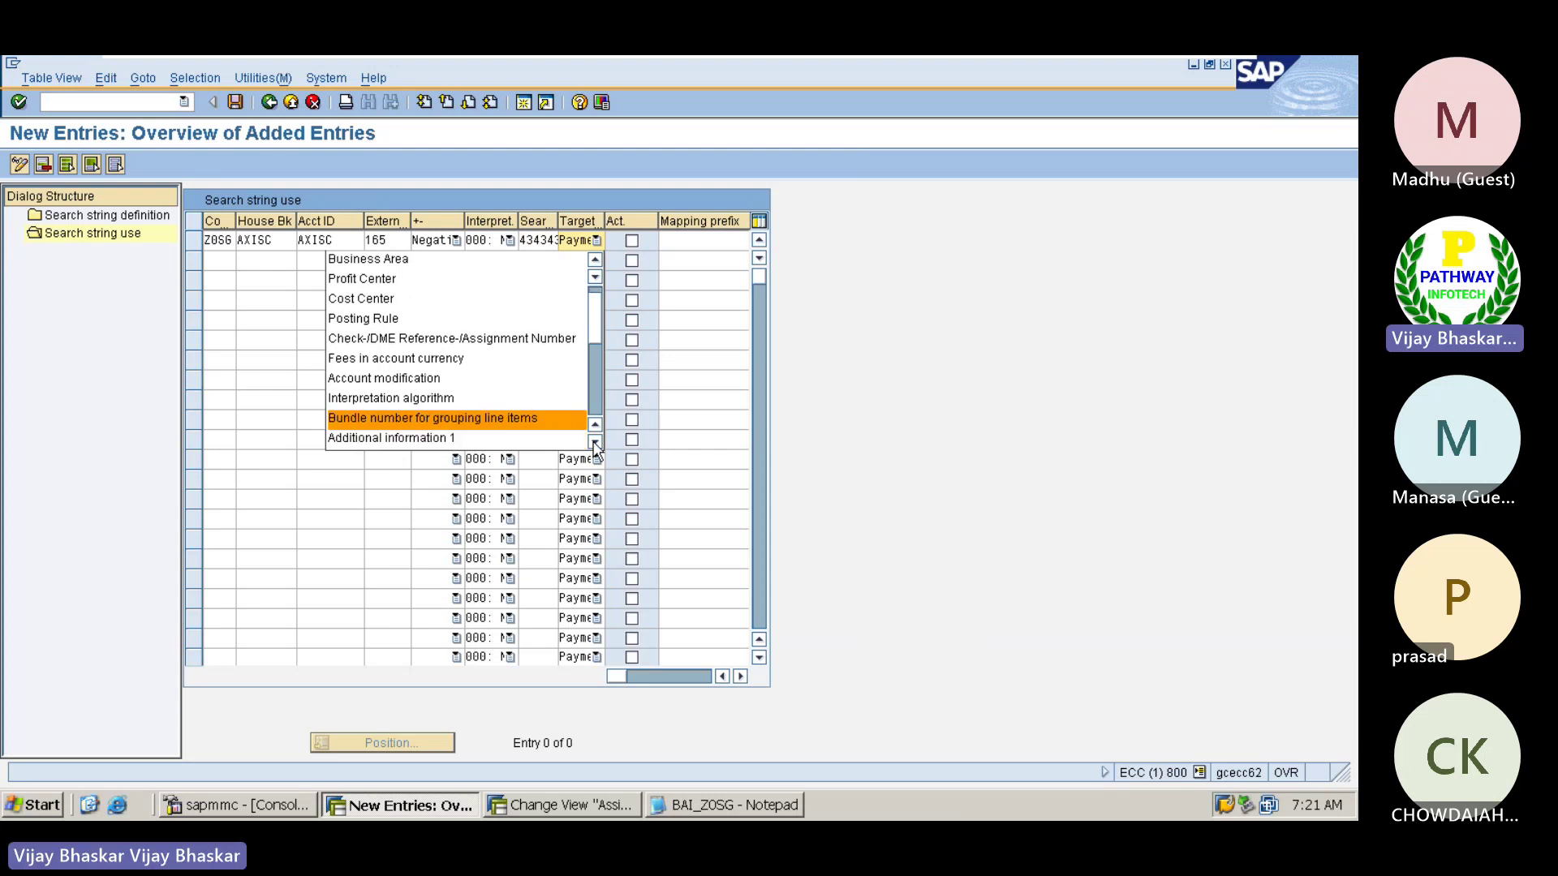
left_click(595, 443)
left_click(595, 443)
left_click(595, 443)
left_click(595, 443)
left_click(594, 443)
left_click(595, 443)
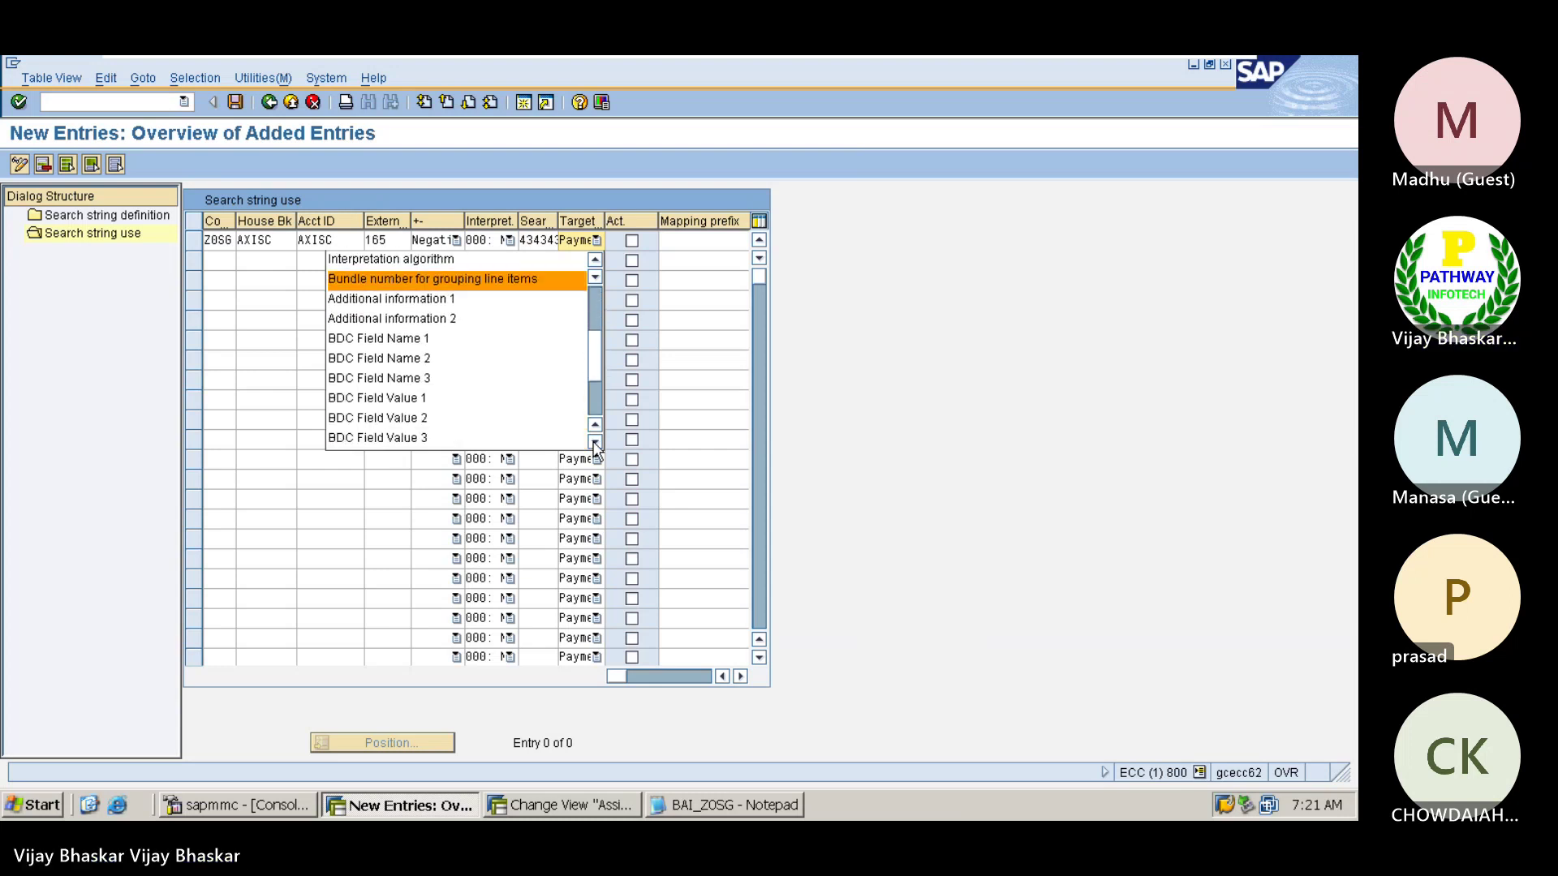
left_click(595, 443)
left_click(594, 443)
left_click(594, 443)
left_click(594, 443)
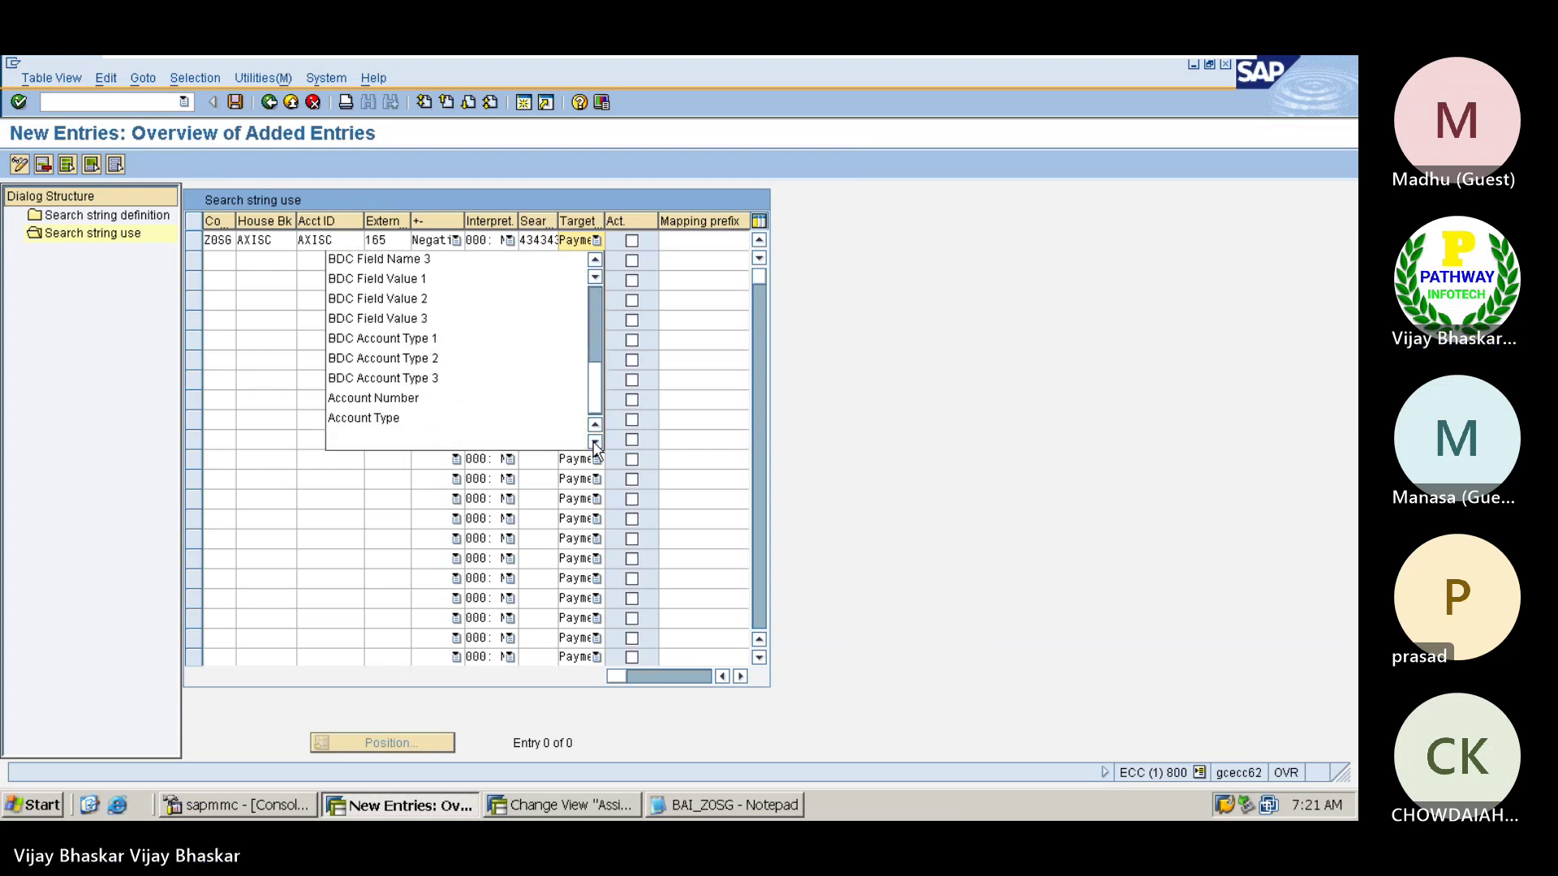
scroll(466, 409, "up", 4)
scroll(467, 410, "up", 1)
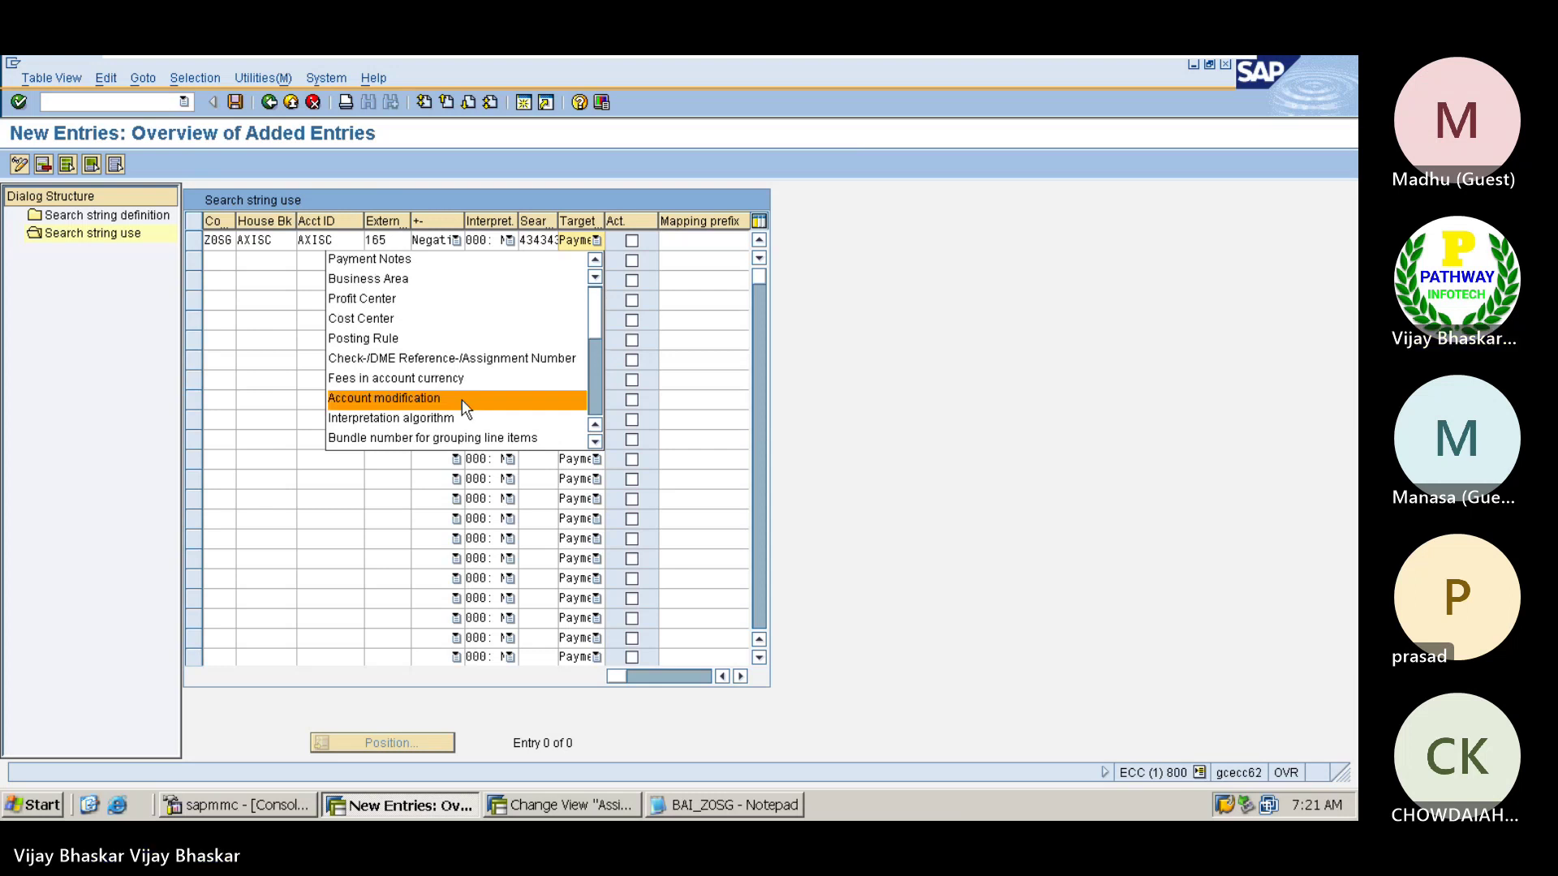
left_click(386, 338)
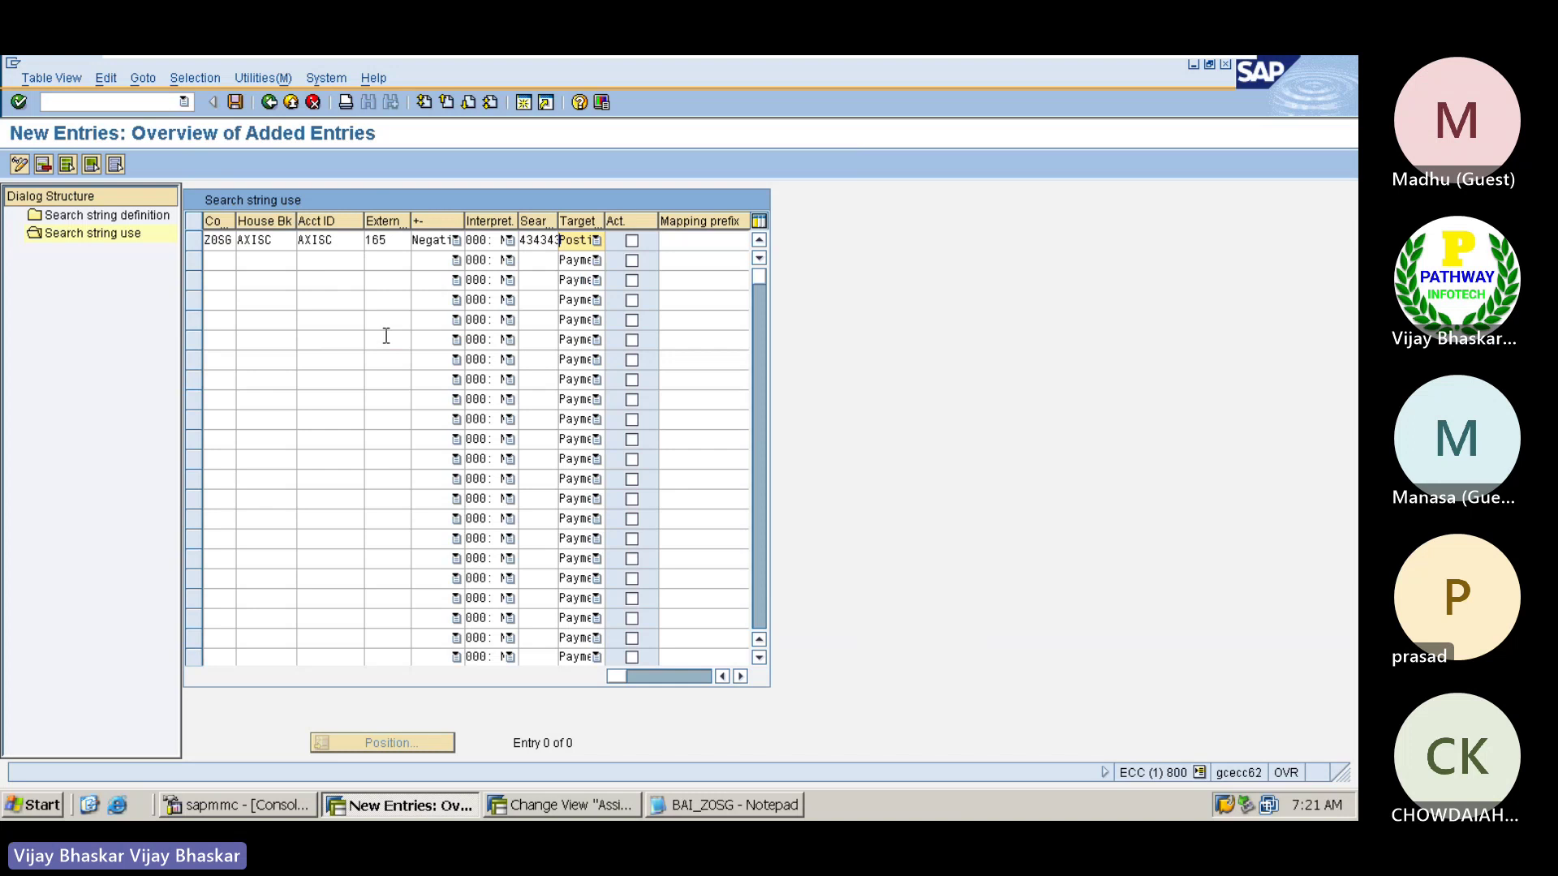
left_click(633, 241)
left_click(697, 240)
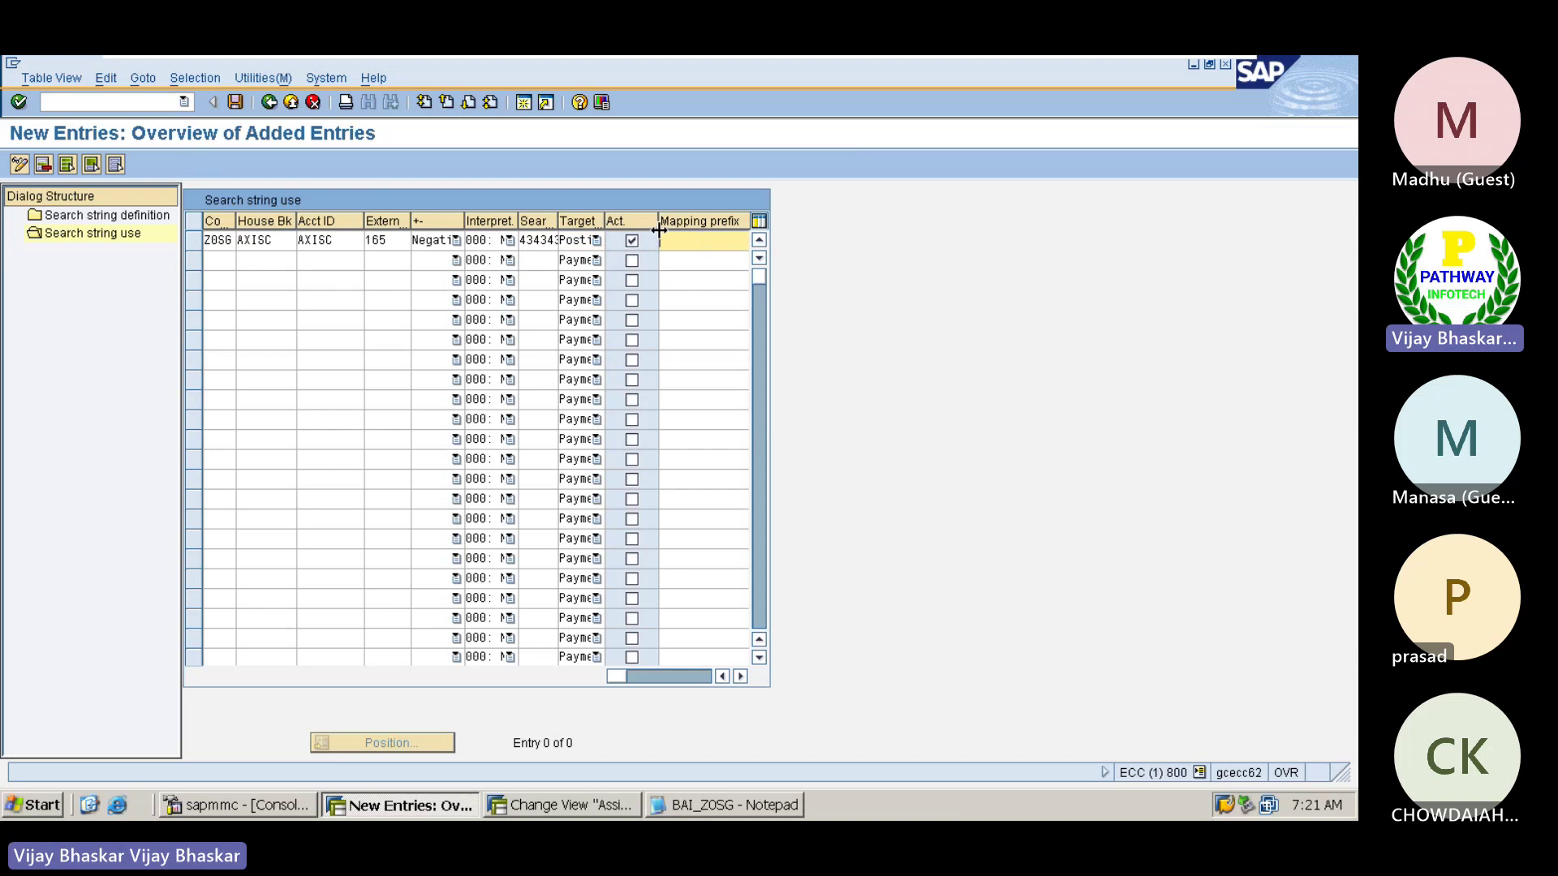
- Check the BAI_Z0SG file, the Excel posting rule notes and the external transaction assignments for the posting rule belonging to the AXISC account
left_click_drag(659, 230, 647, 230)
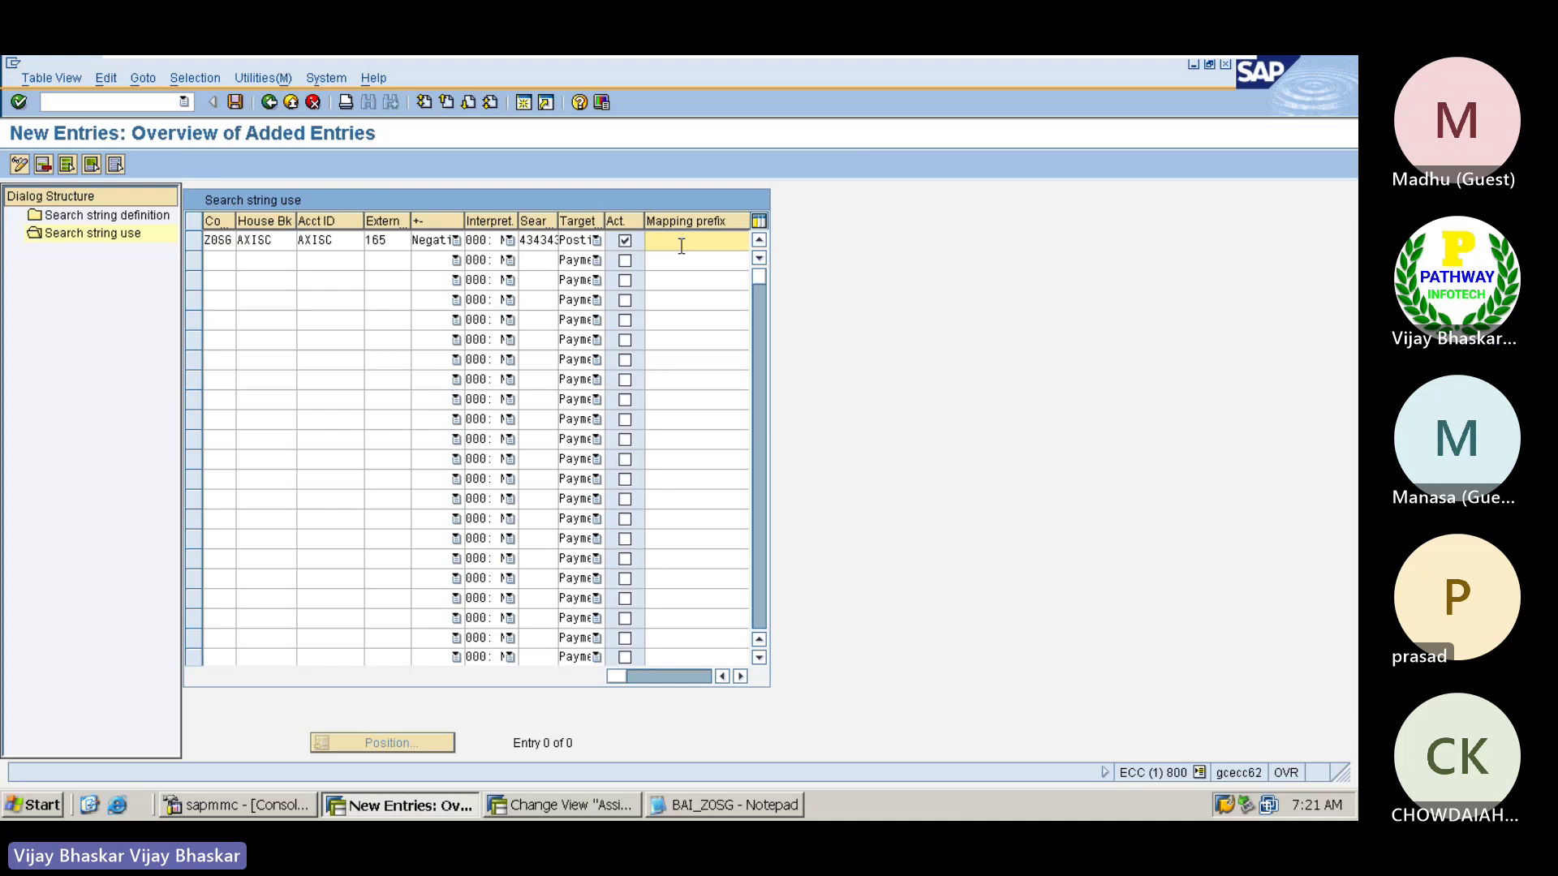
left_click_drag(349, 241, 293, 241)
left_click(298, 239)
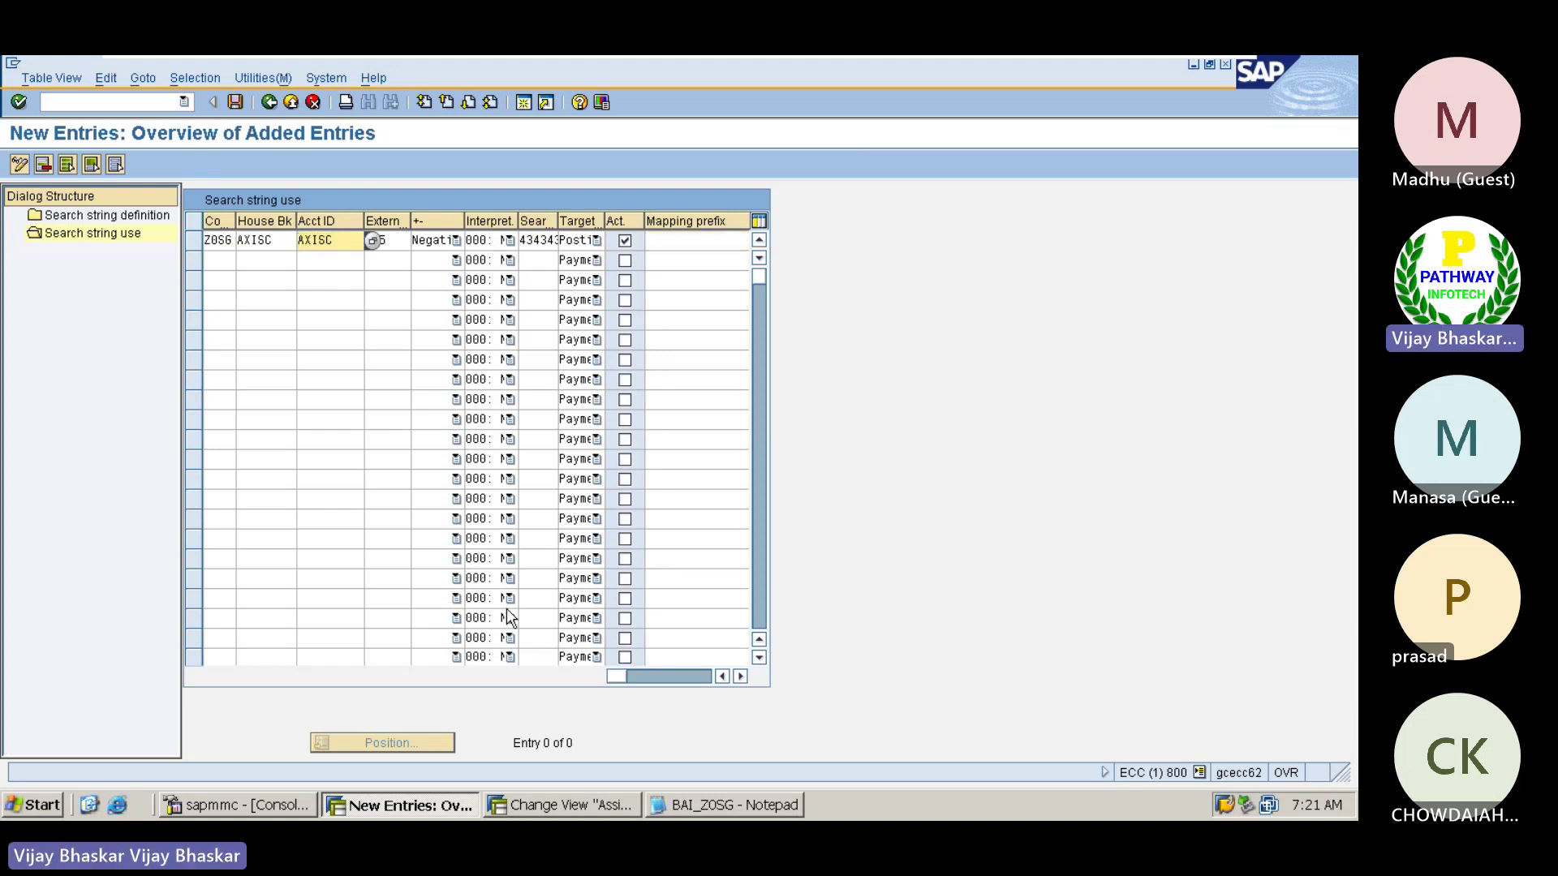
left_click(734, 805)
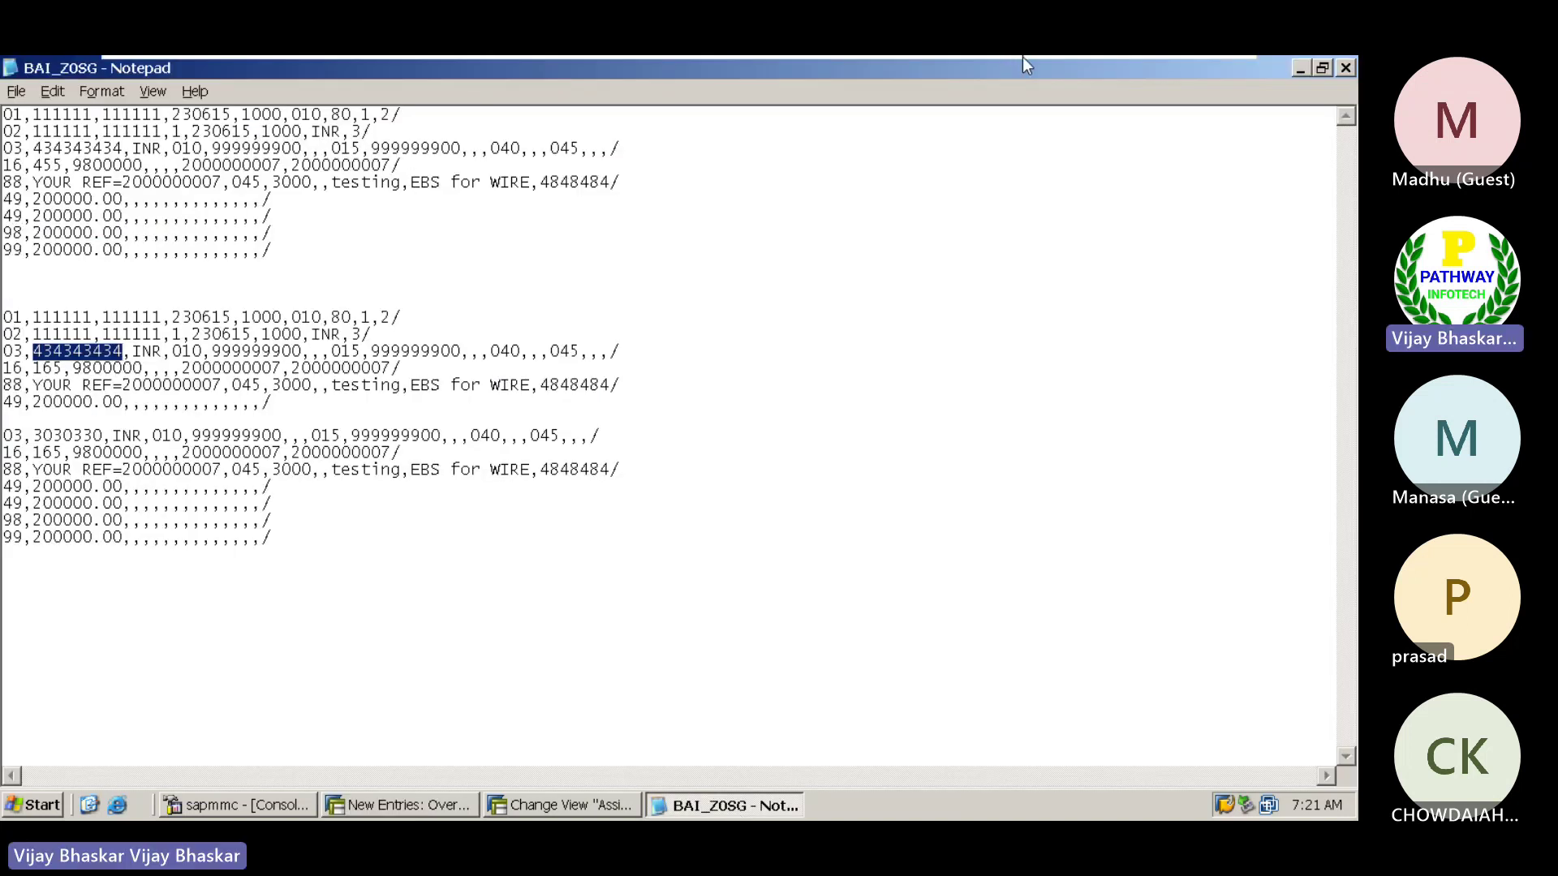
mouse_move(1174, 62)
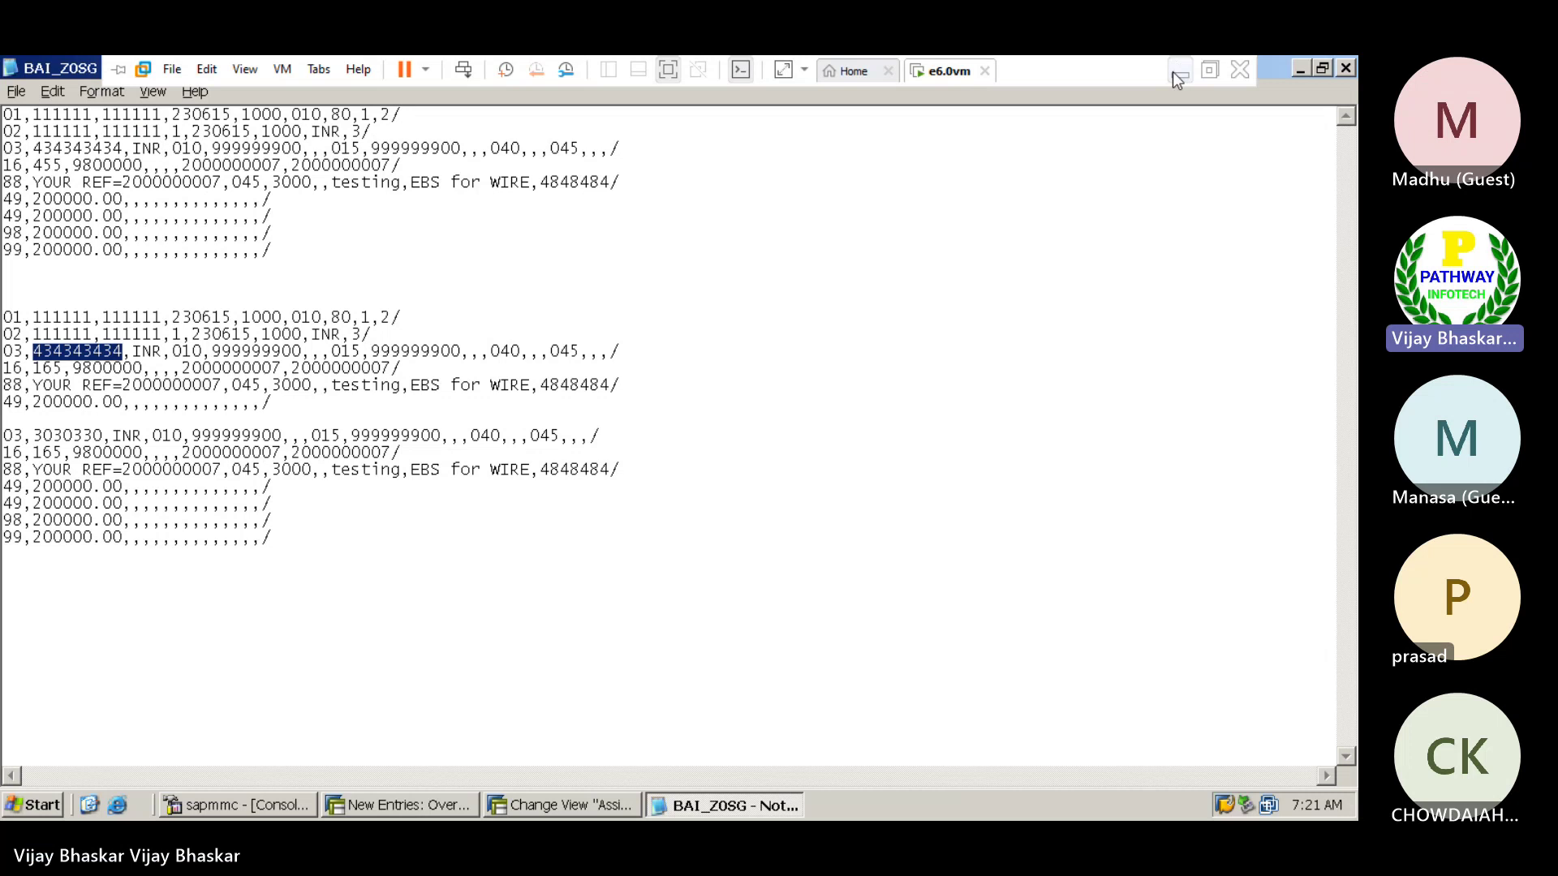
left_click(1178, 72)
left_click(346, 361)
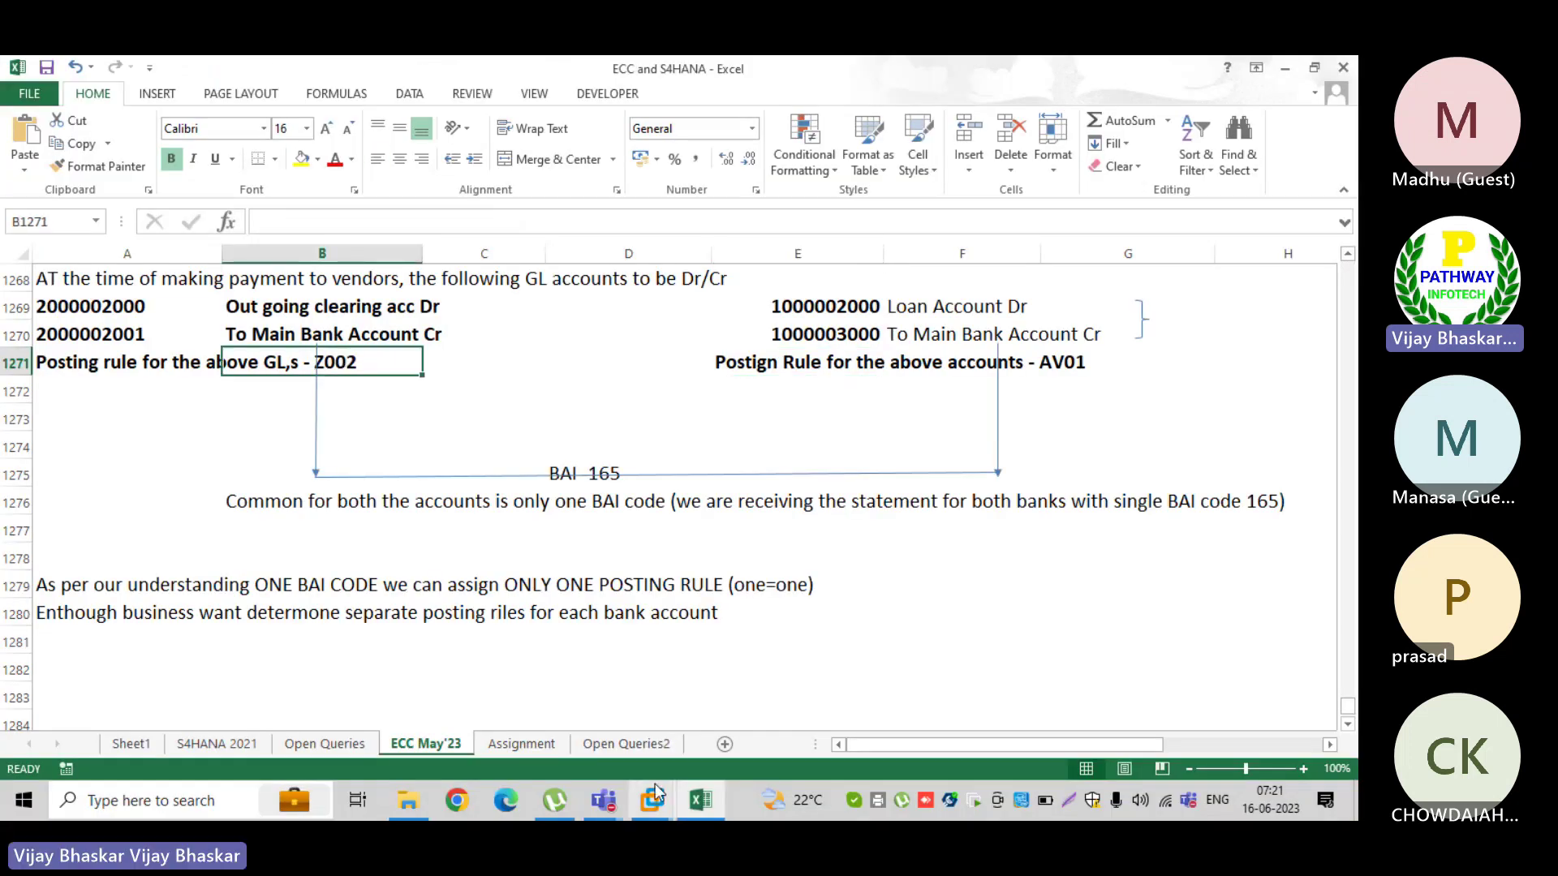
mouse_move(654, 798)
left_click(728, 670)
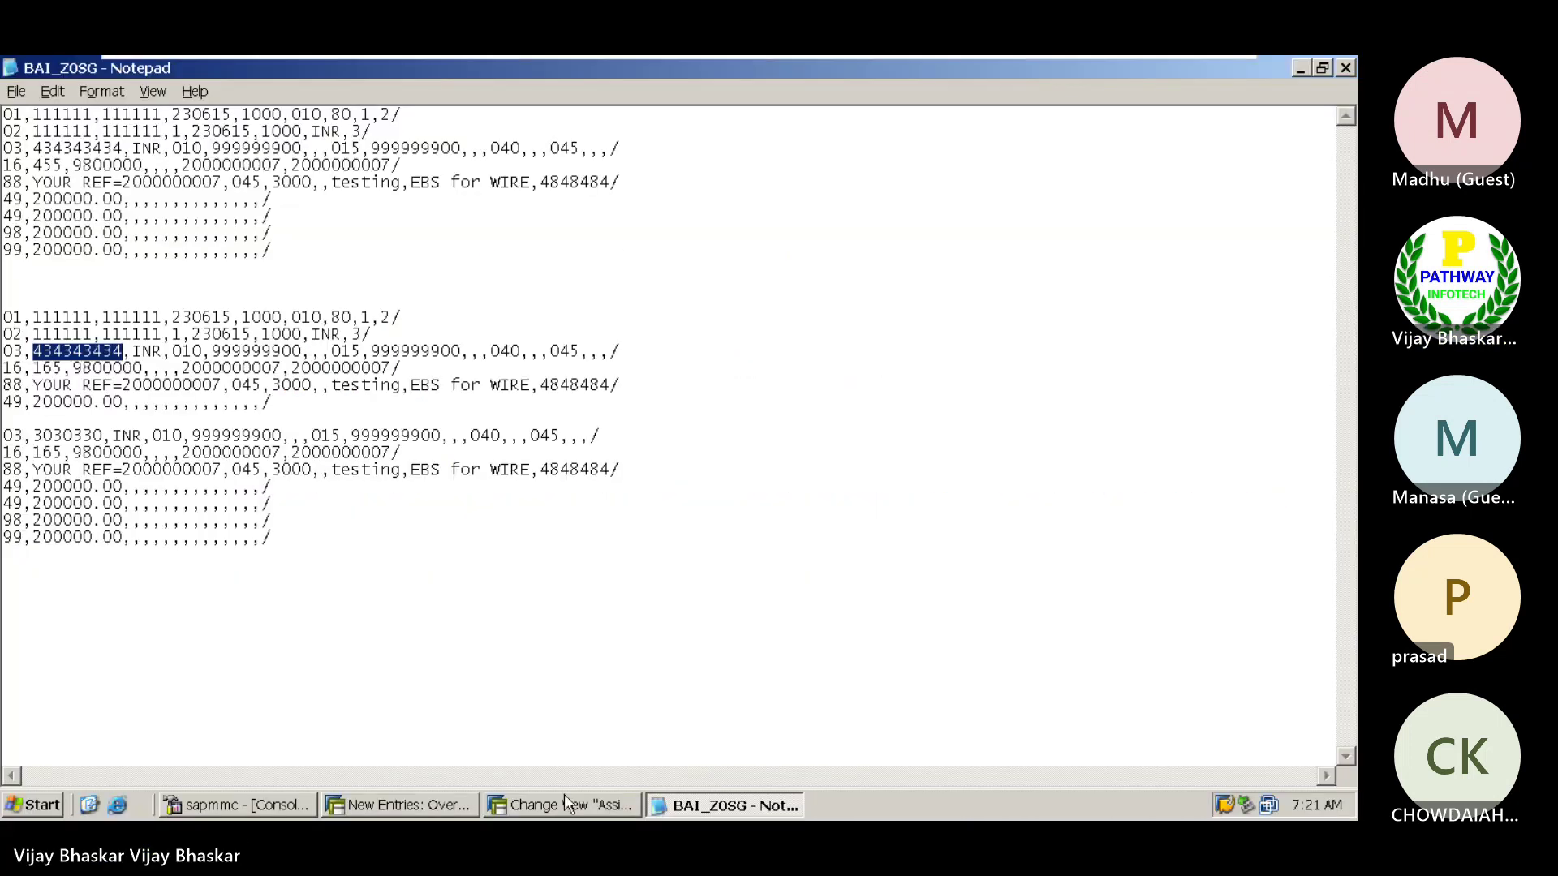
left_click(563, 803)
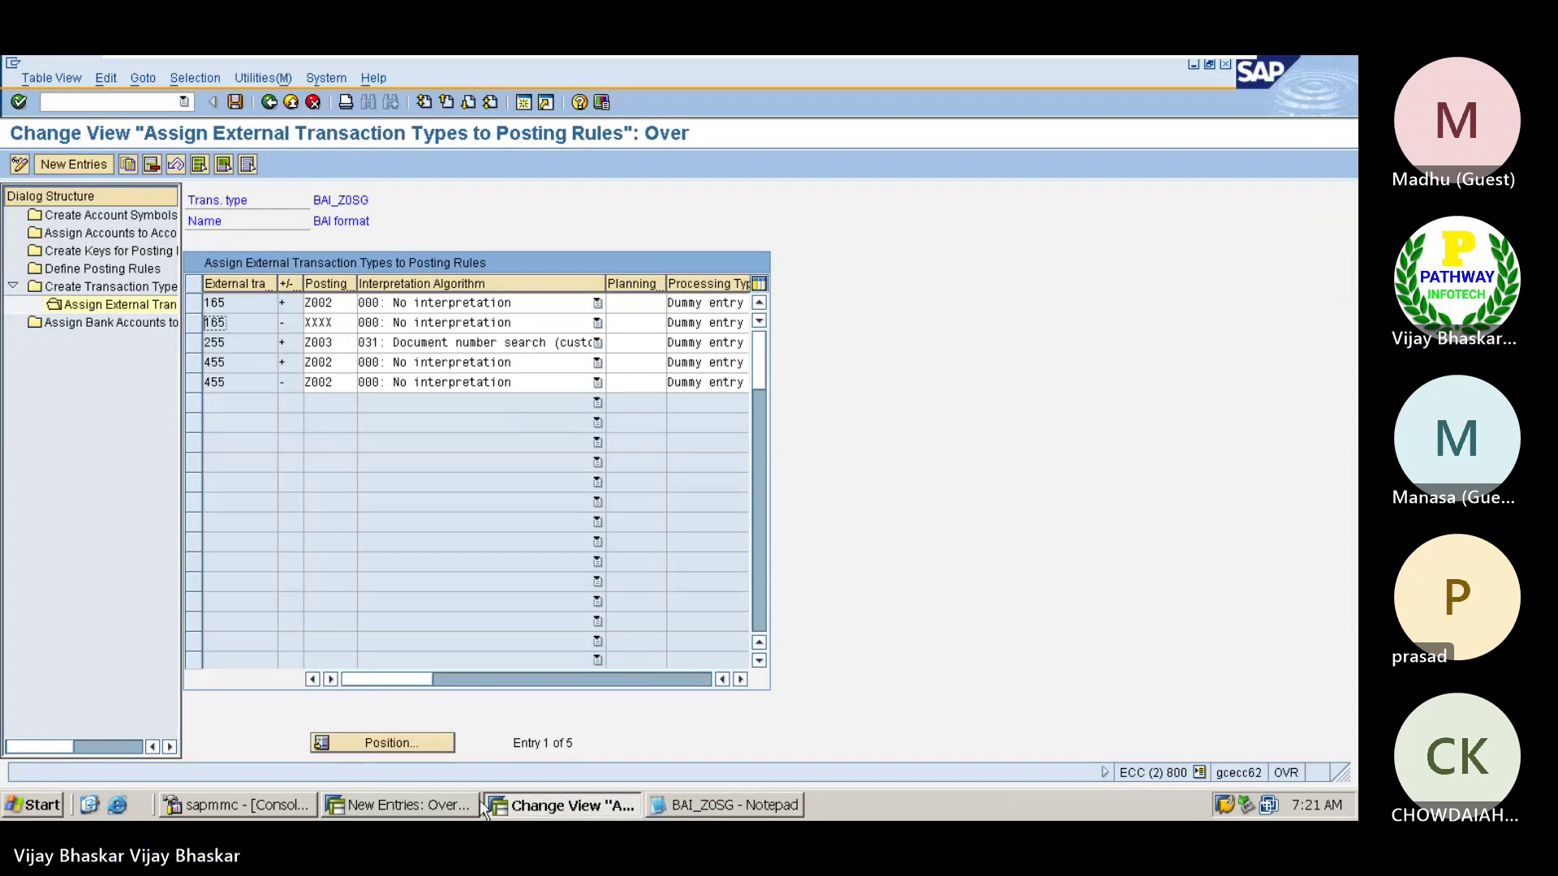
left_click(396, 805)
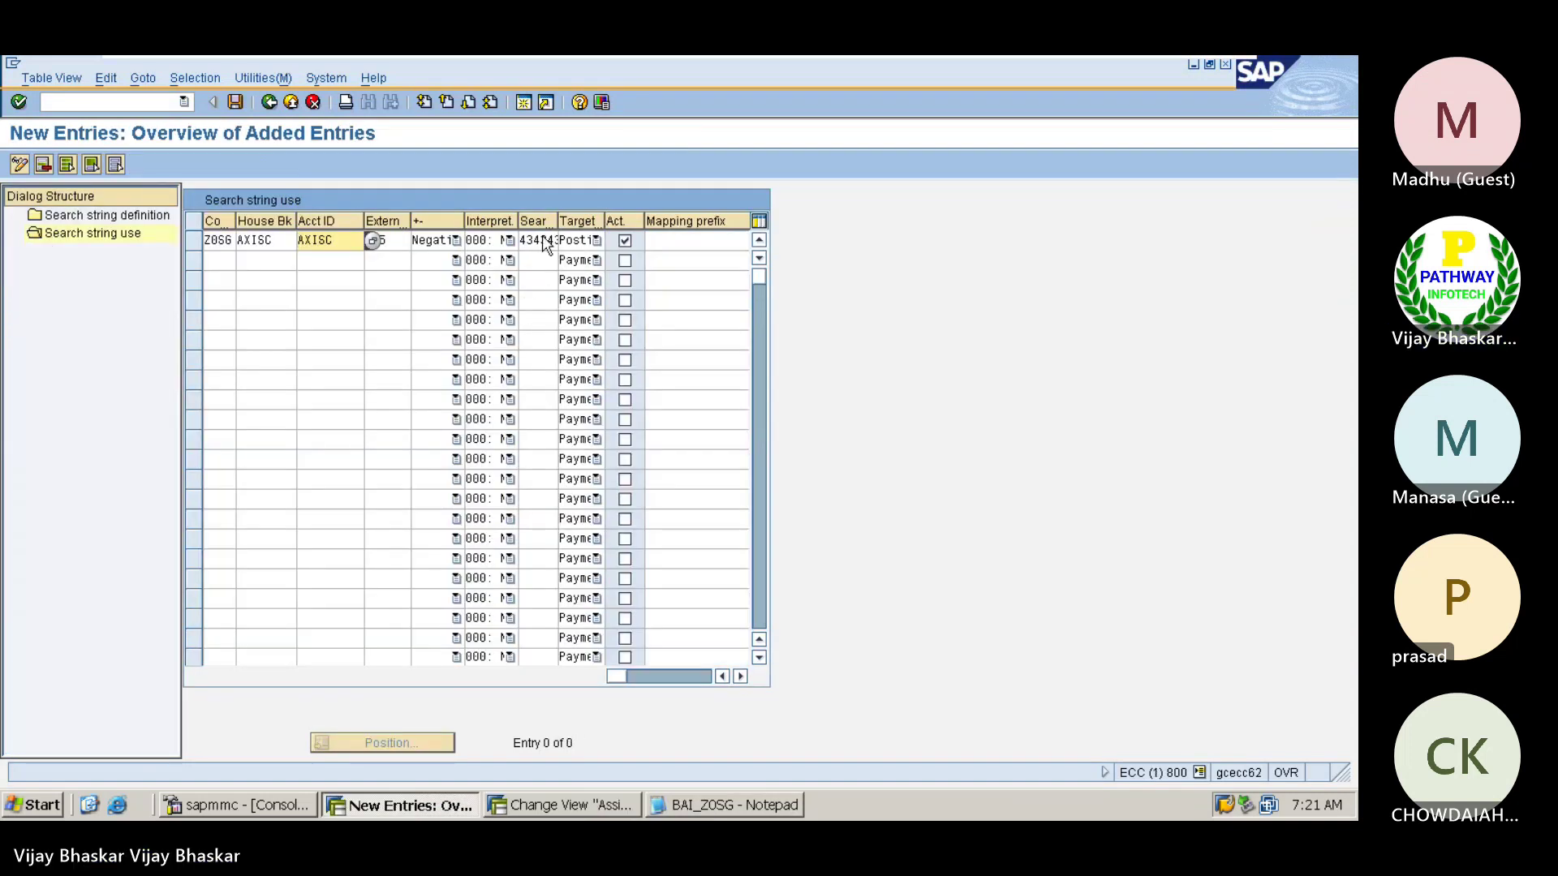
- Enter Z002 as the mapping prefix of the AXISC search string use entry
left_click(677, 241)
type("002")
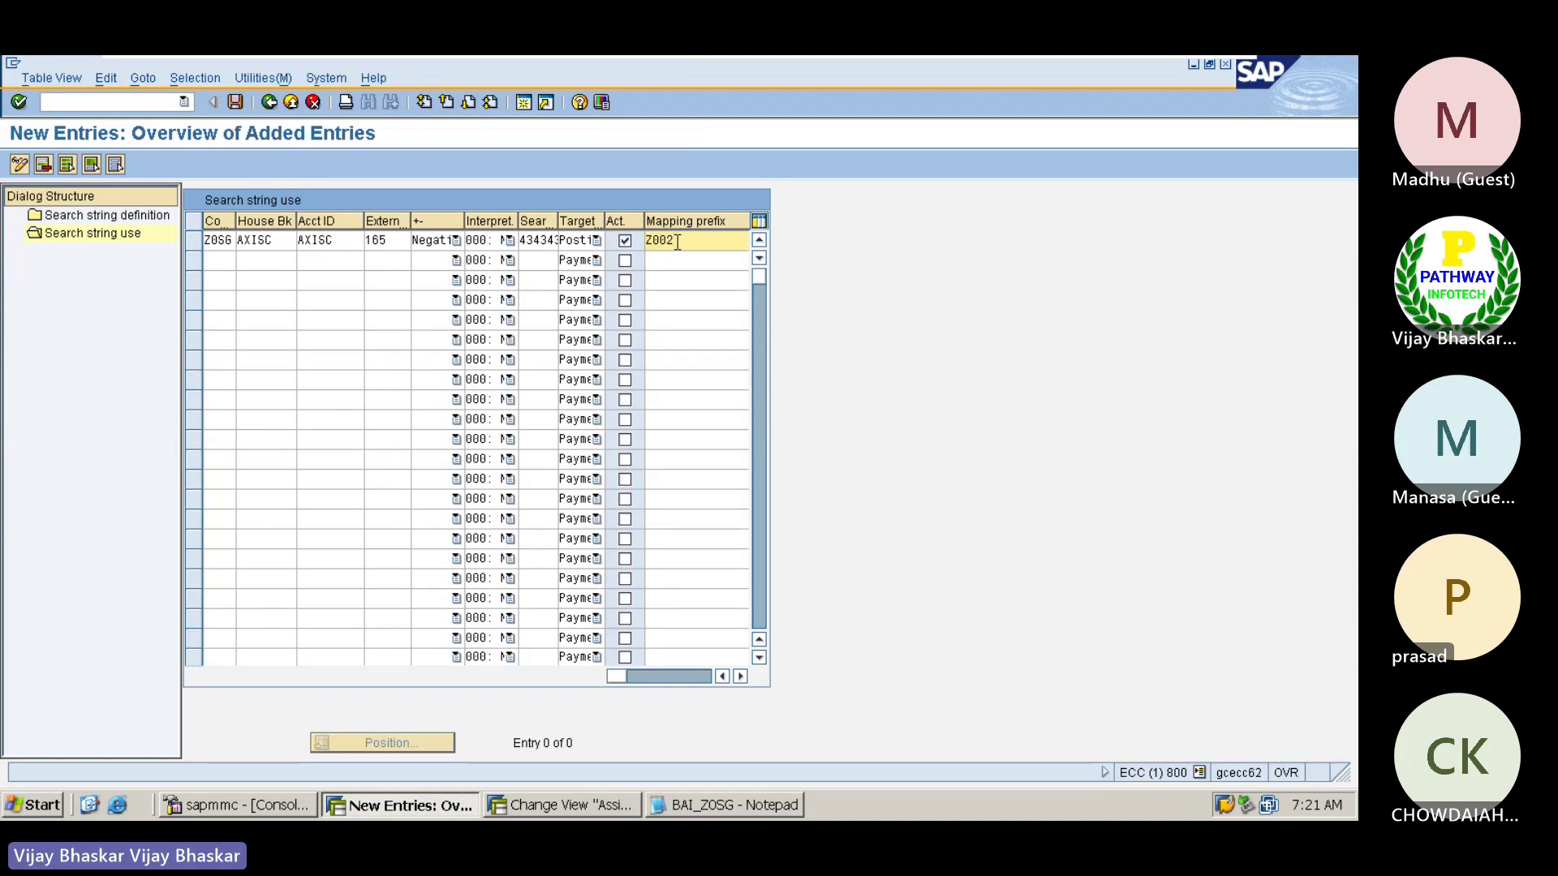
key("Return")
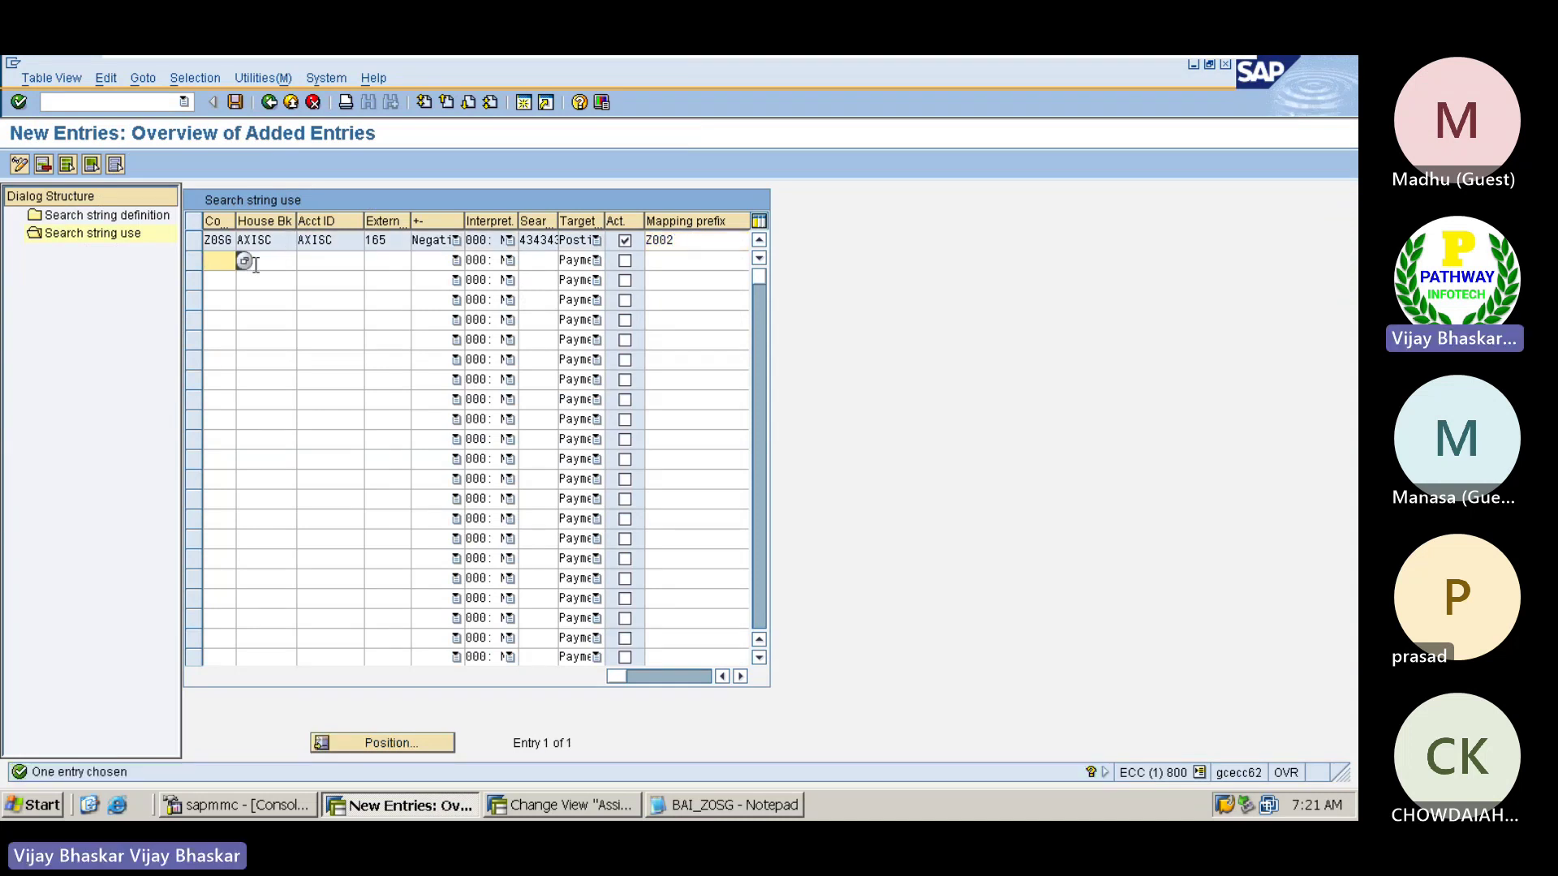
- Add a Negative-value search string use entry for company code Z0SG, house bank UNBIN, account ID UNICC and external transaction 165
key("F4")
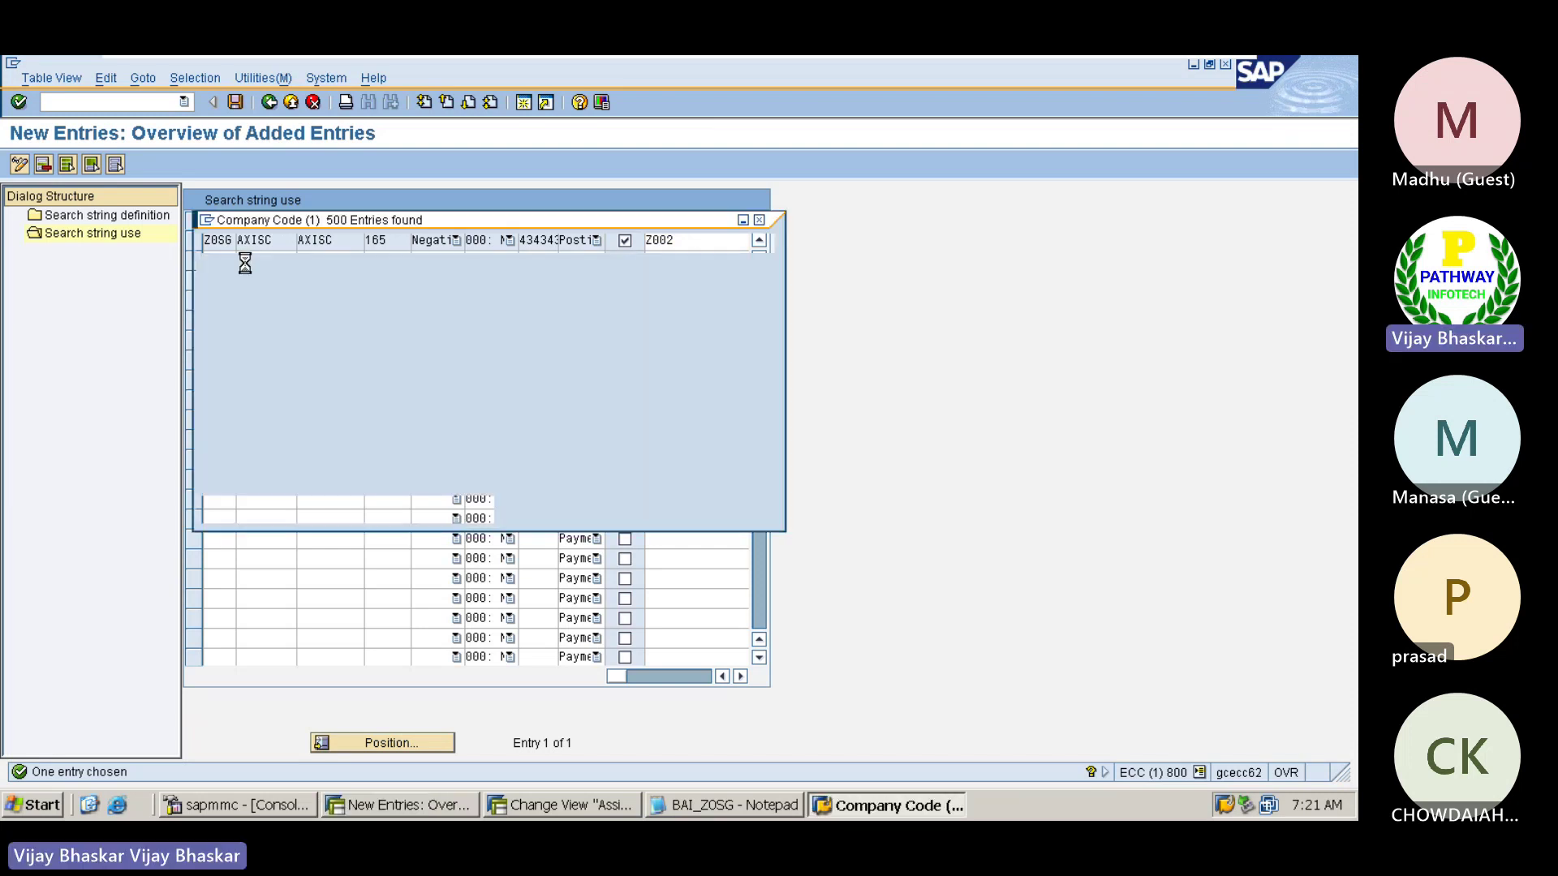
key("Escape")
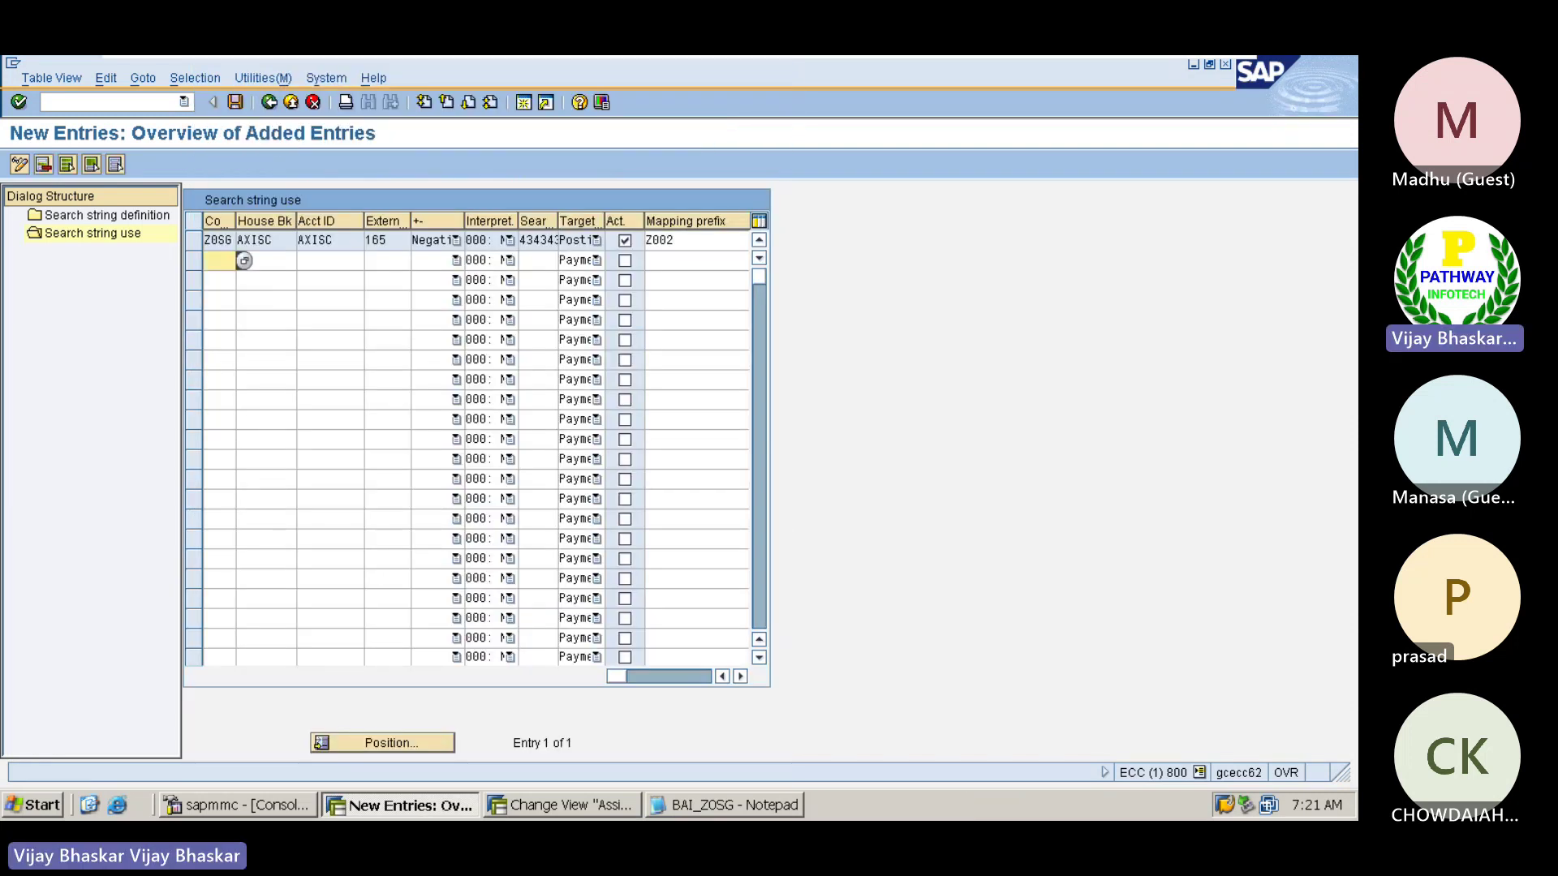
type("Z0")
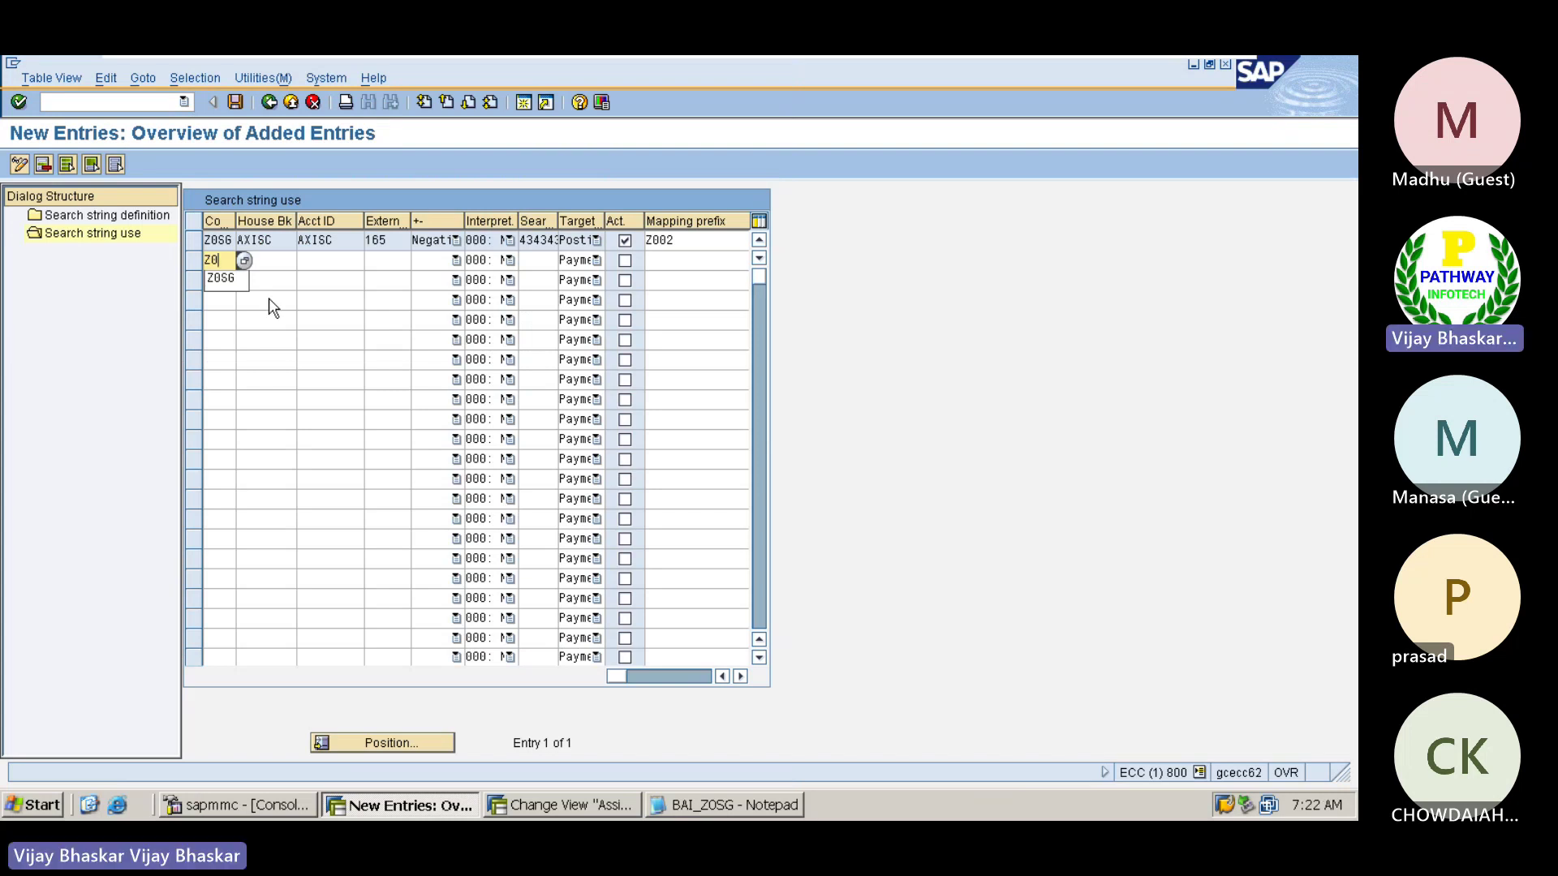
type("SG")
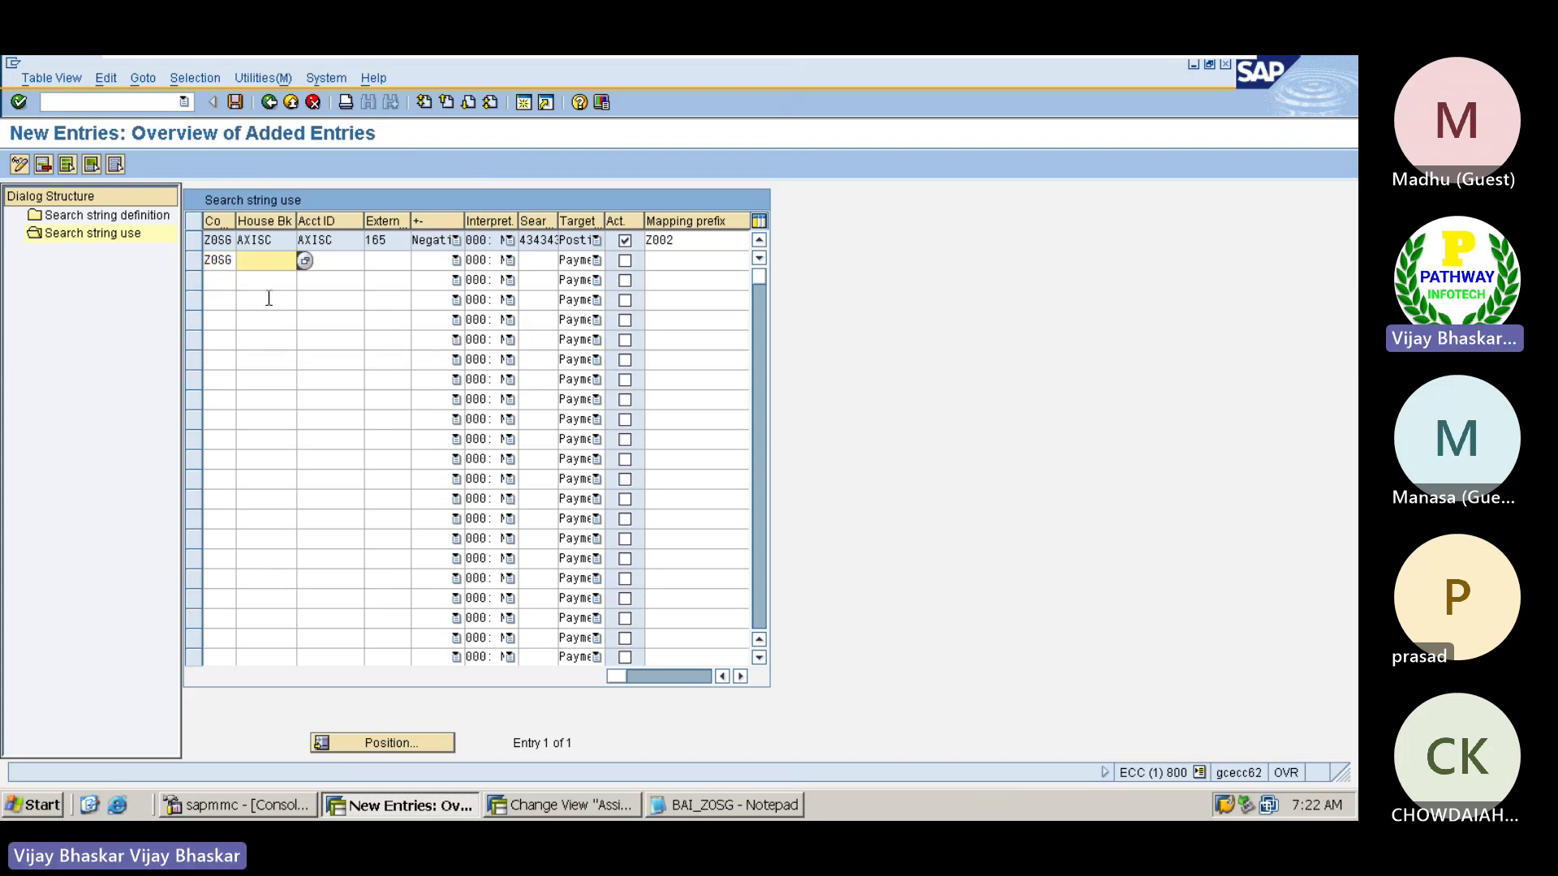
left_click(310, 267)
key("F4")
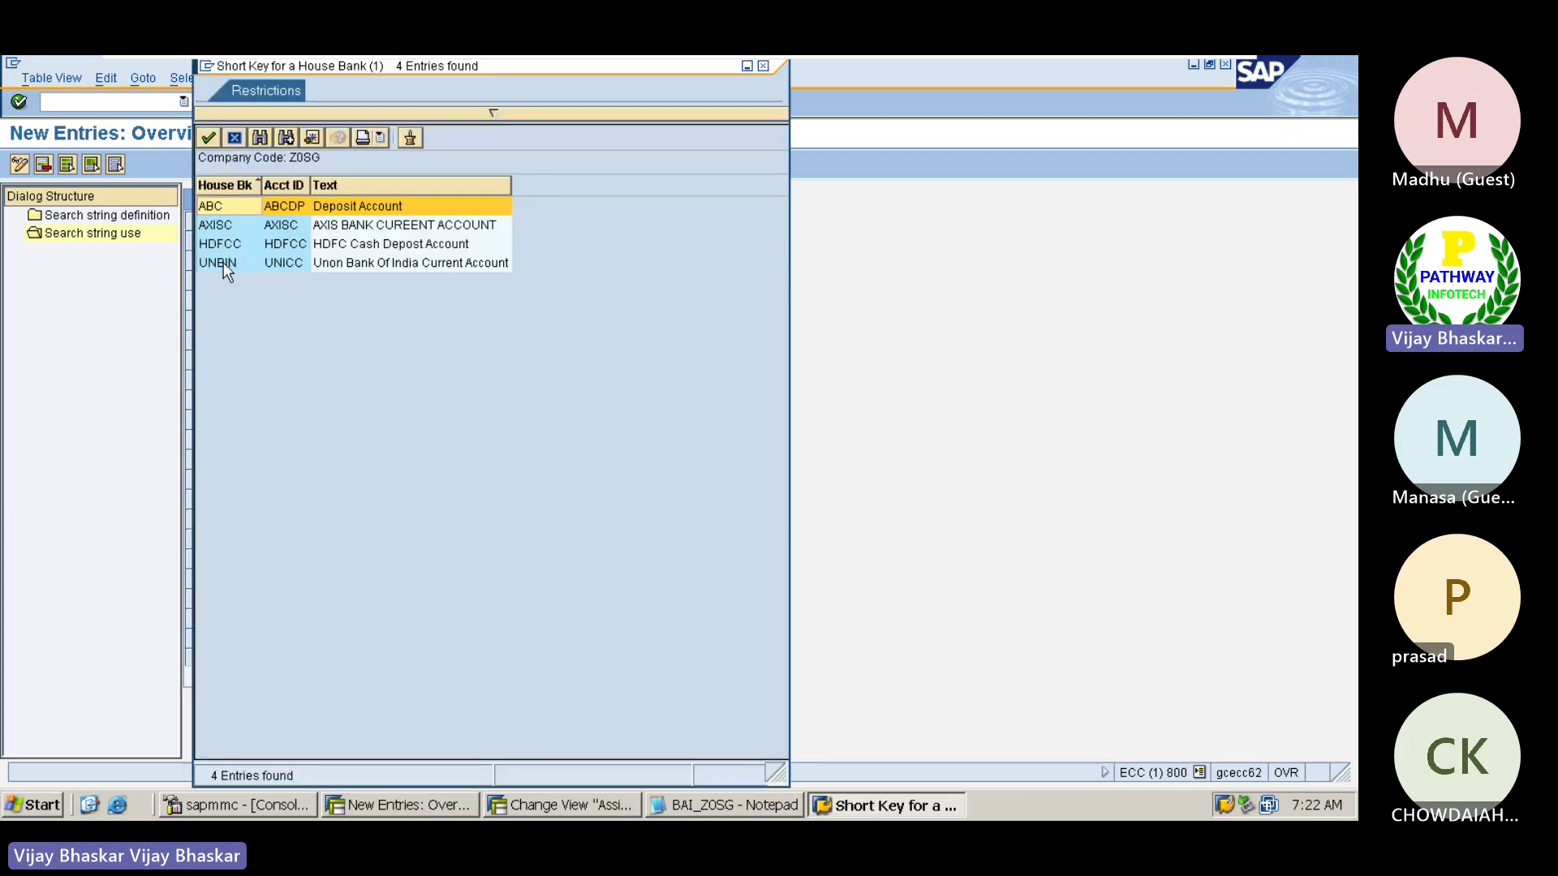
double_click(222, 261)
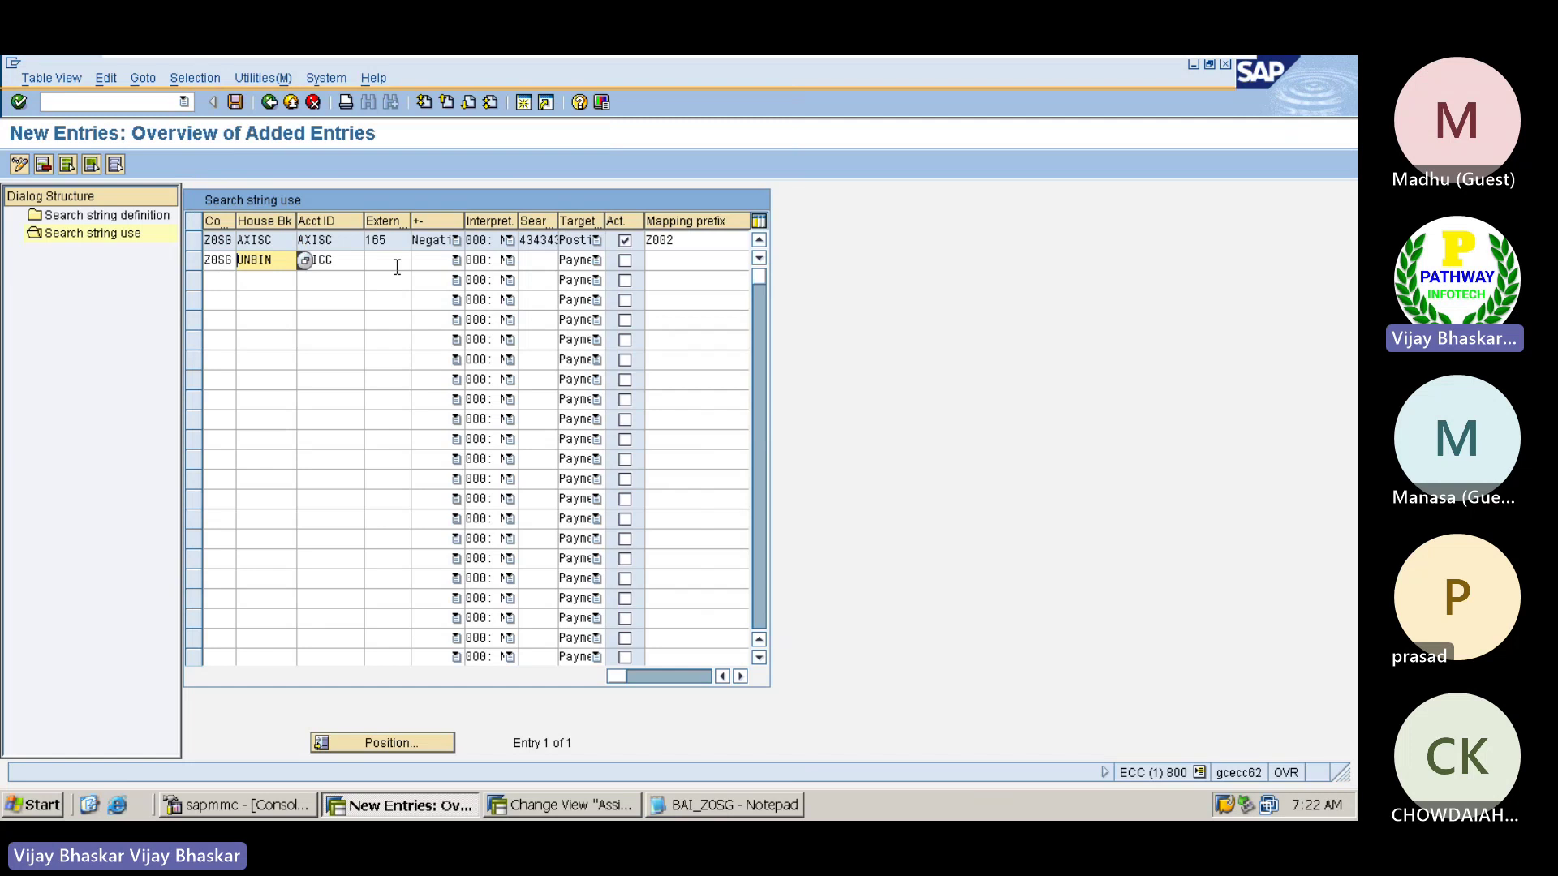
left_click(395, 264)
type("165")
key("Tab")
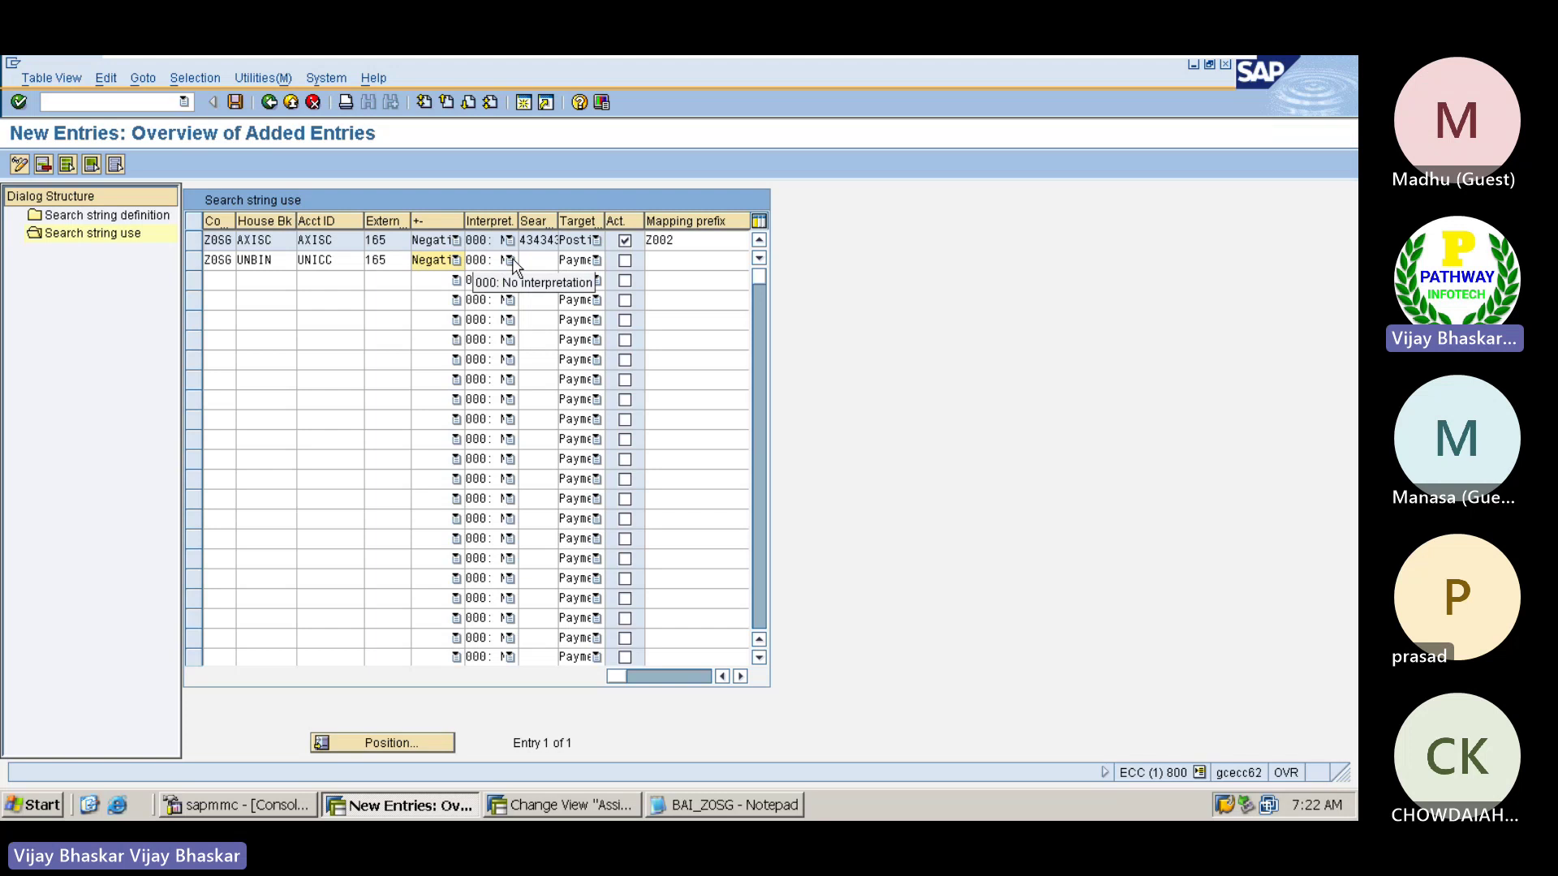
- Review the interpretation algorithms for the UNBIN entry and assign it the same account-number search string as the AXISC entry
left_click(509, 259)
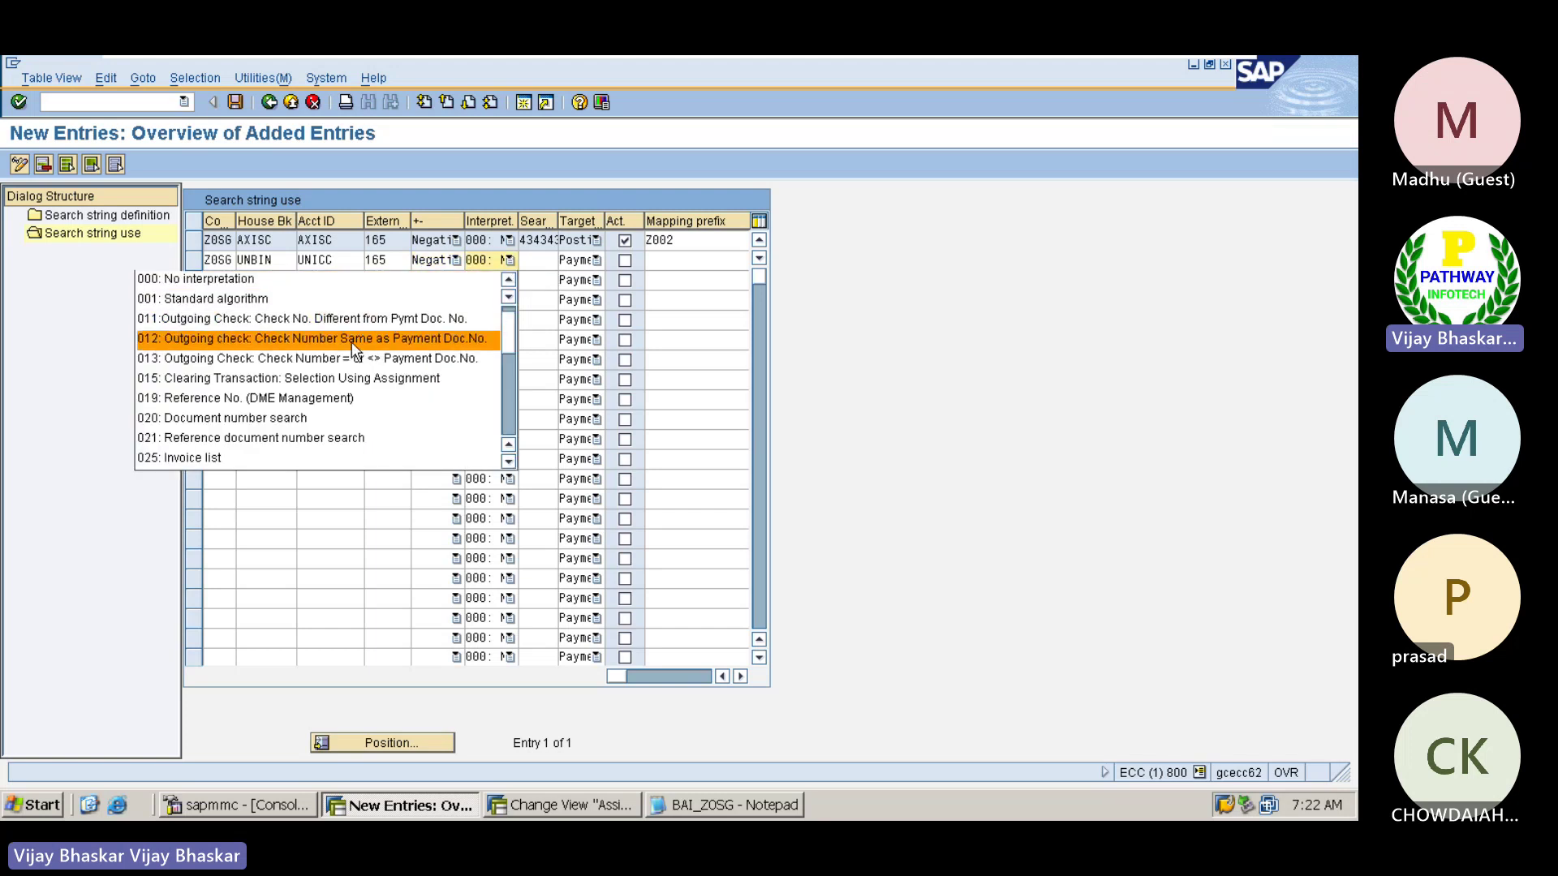
scroll(352, 343, "down", 3)
scroll(352, 347, "up", 3)
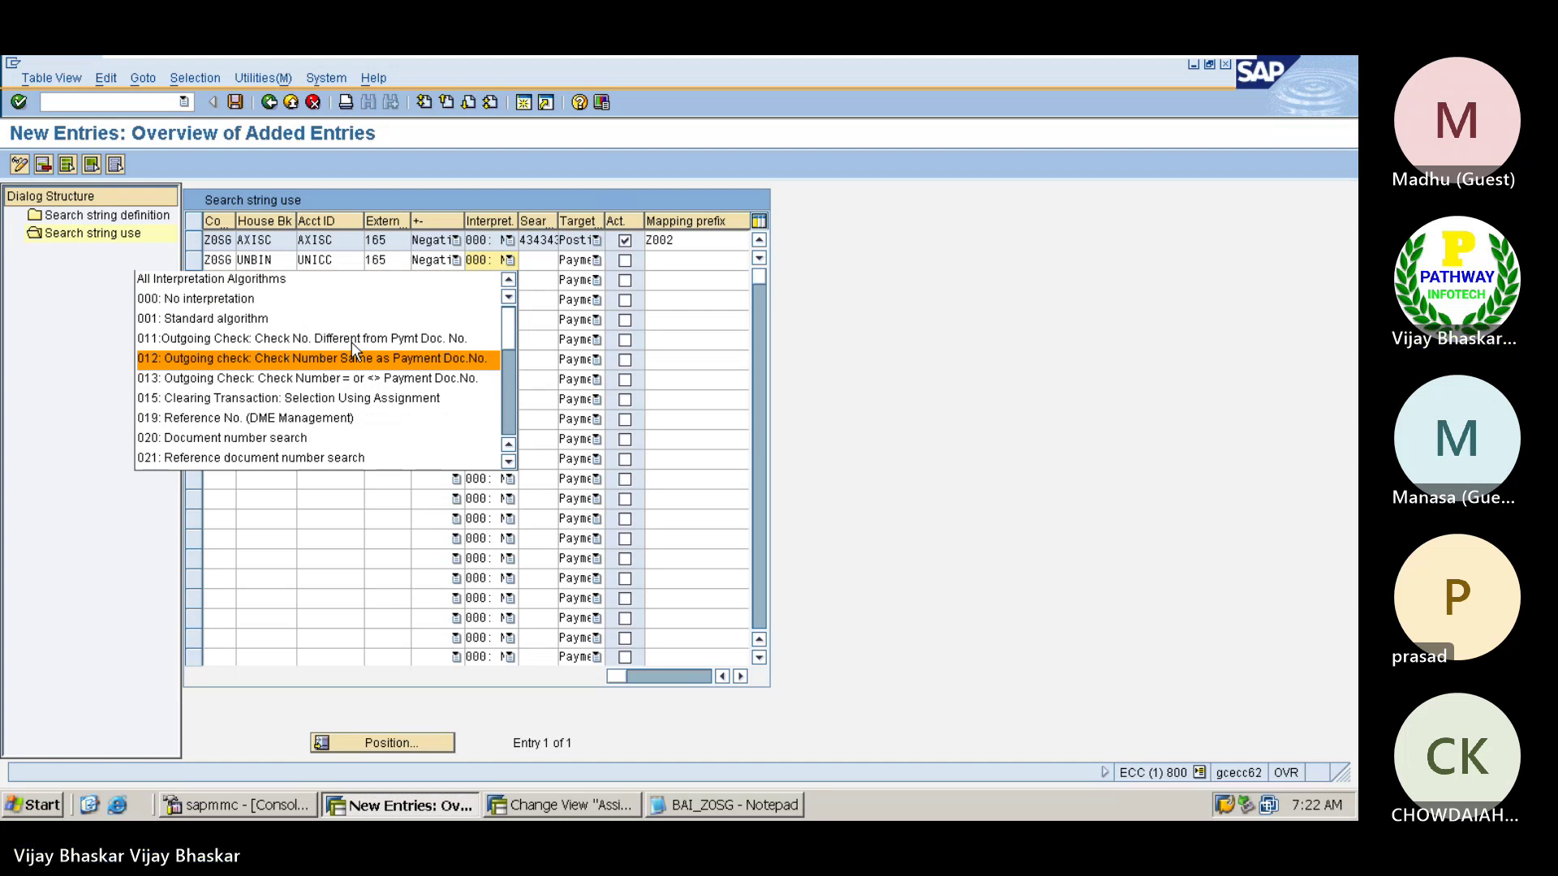
left_click(529, 262)
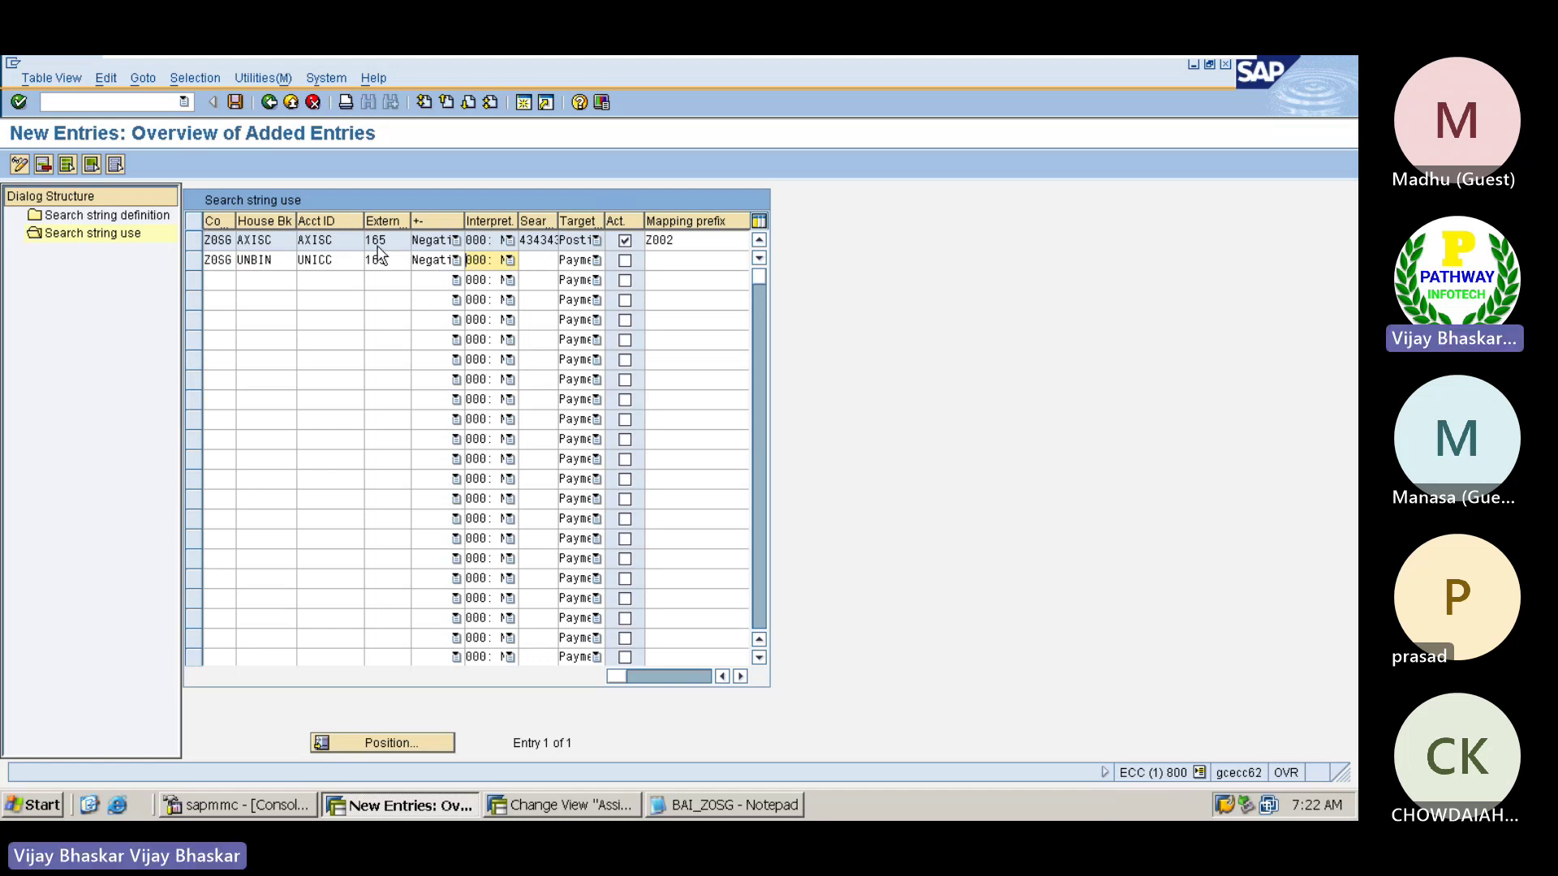
left_click_drag(557, 217, 599, 217)
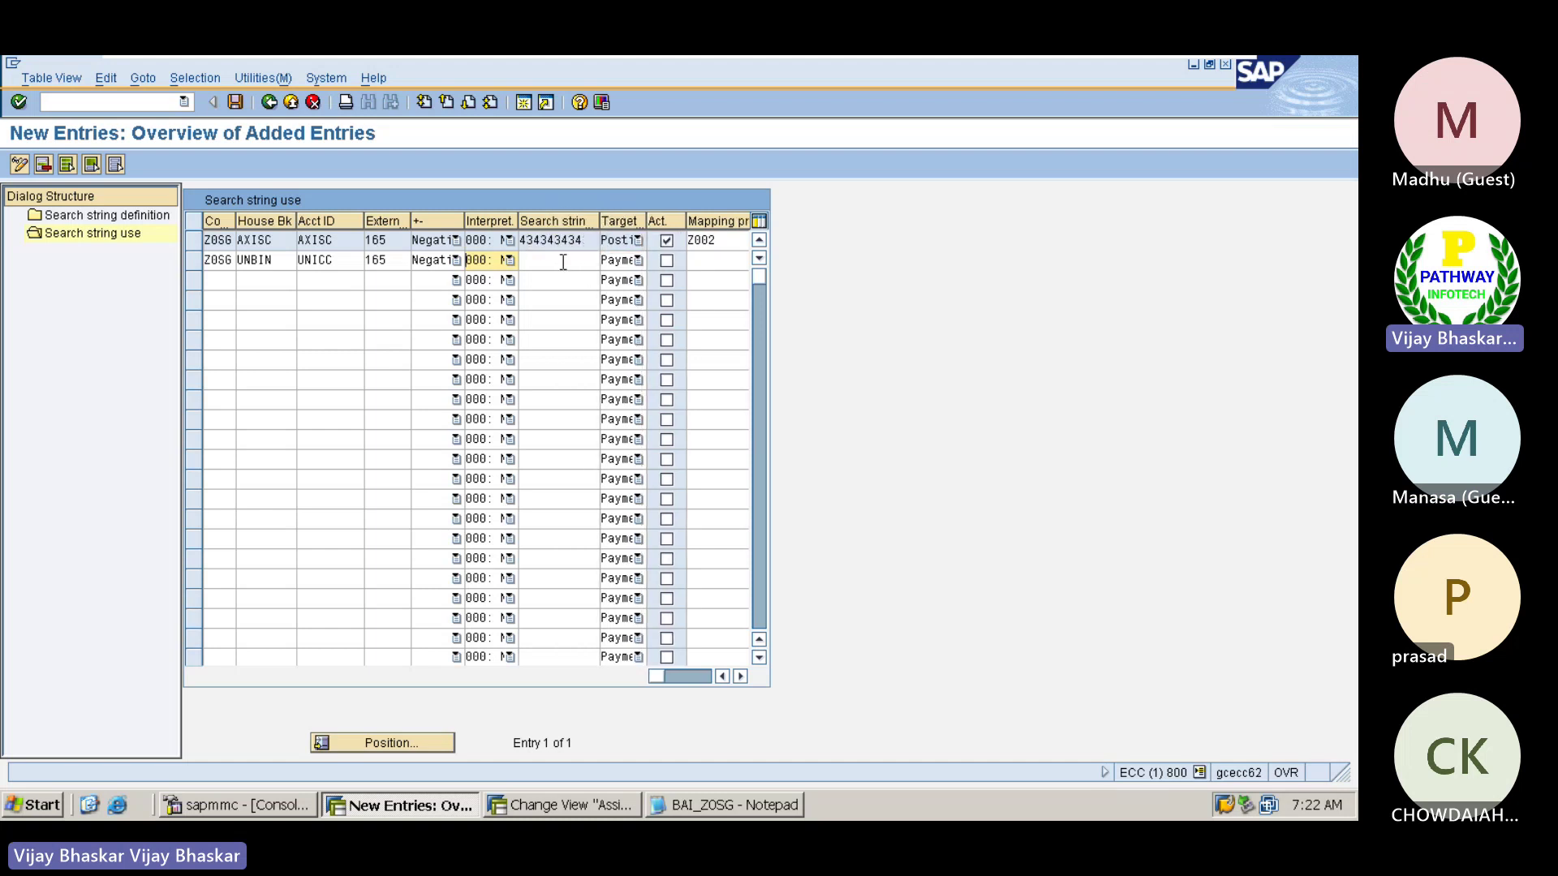
left_click(563, 262)
key("F4")
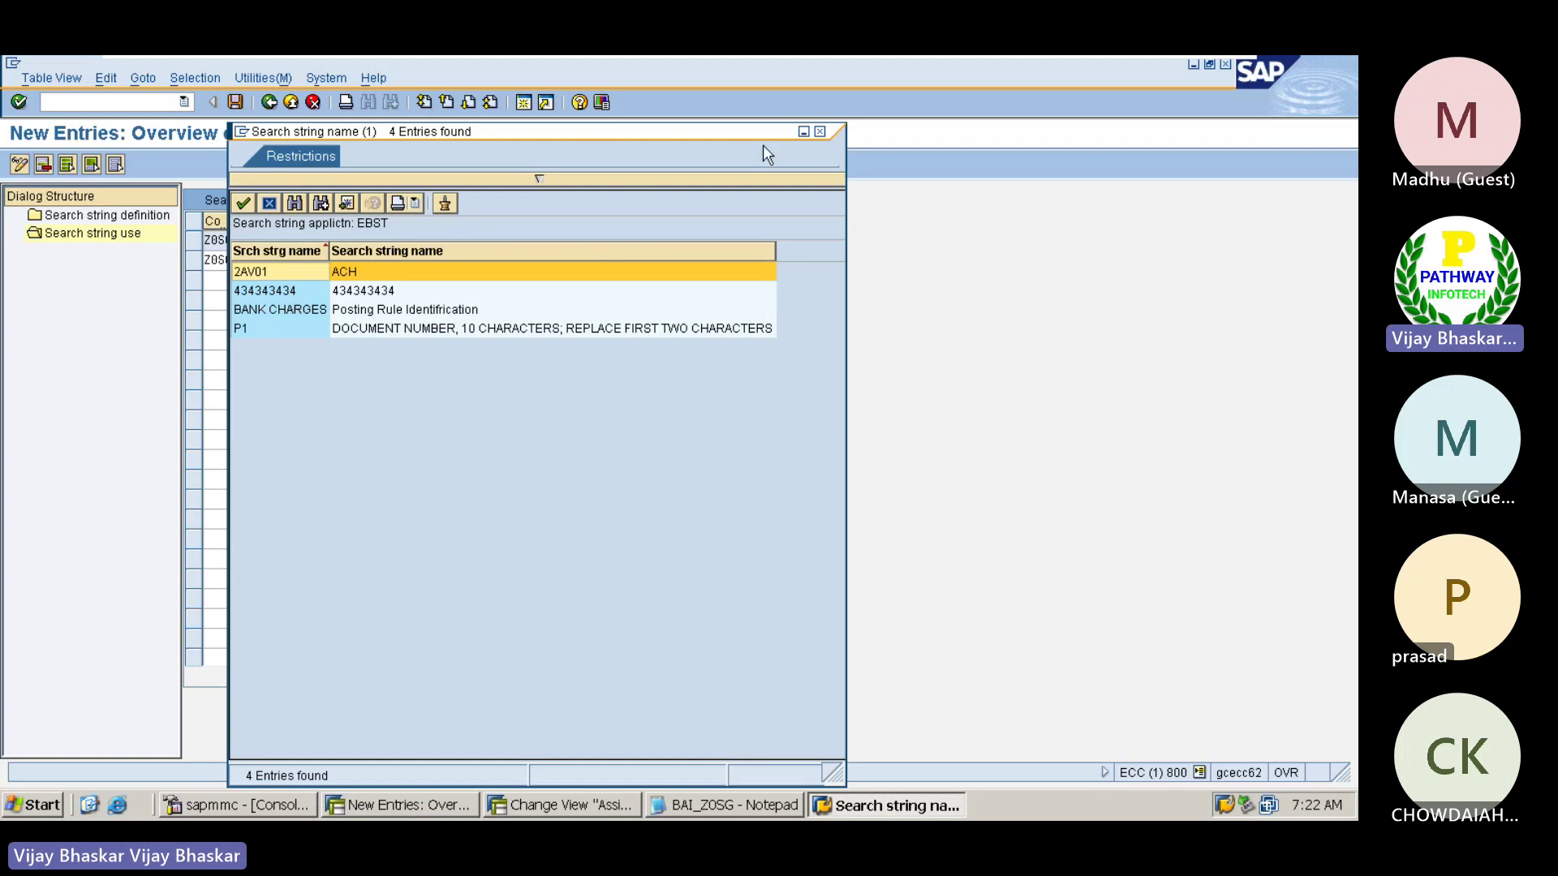
left_click(271, 292)
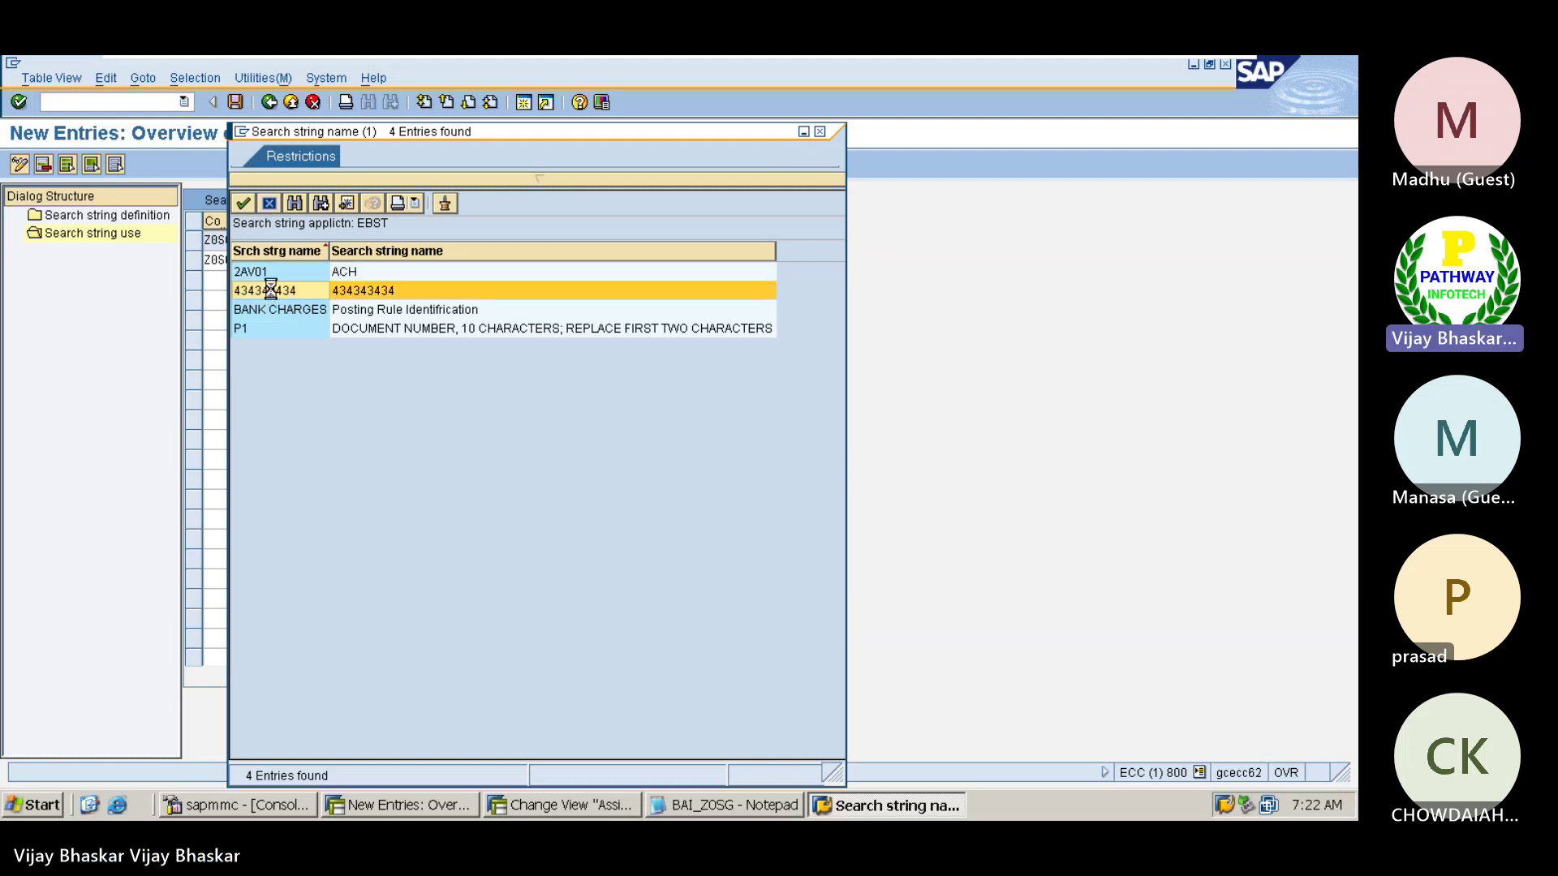
double_click(271, 292)
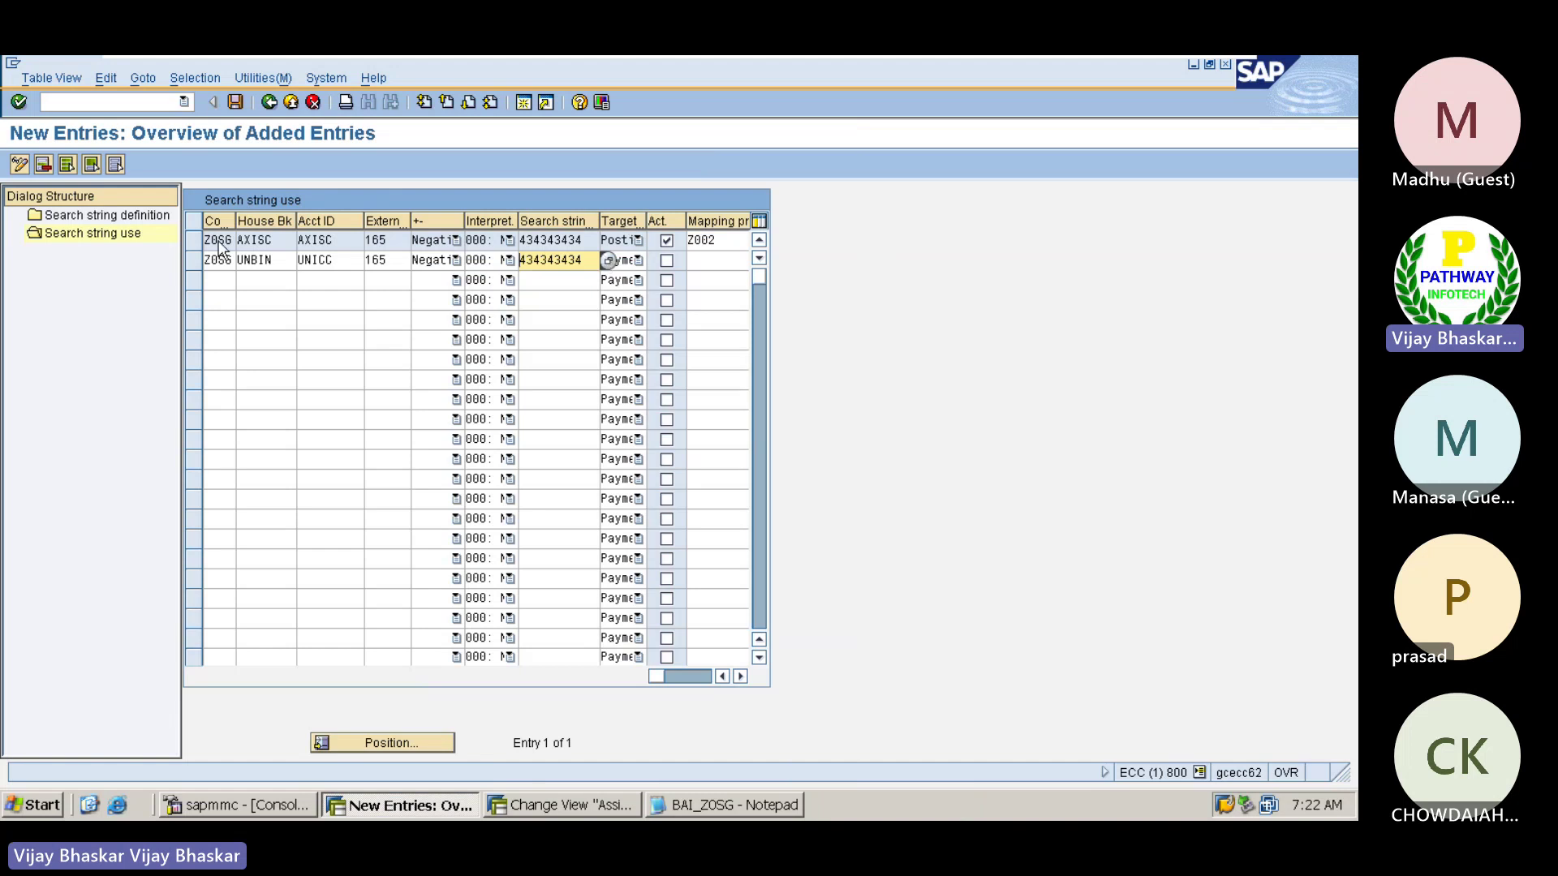
- Create another search string definition using the second bank account number from the BAI_Z0SG file as name, description and search string
double_click(80, 216)
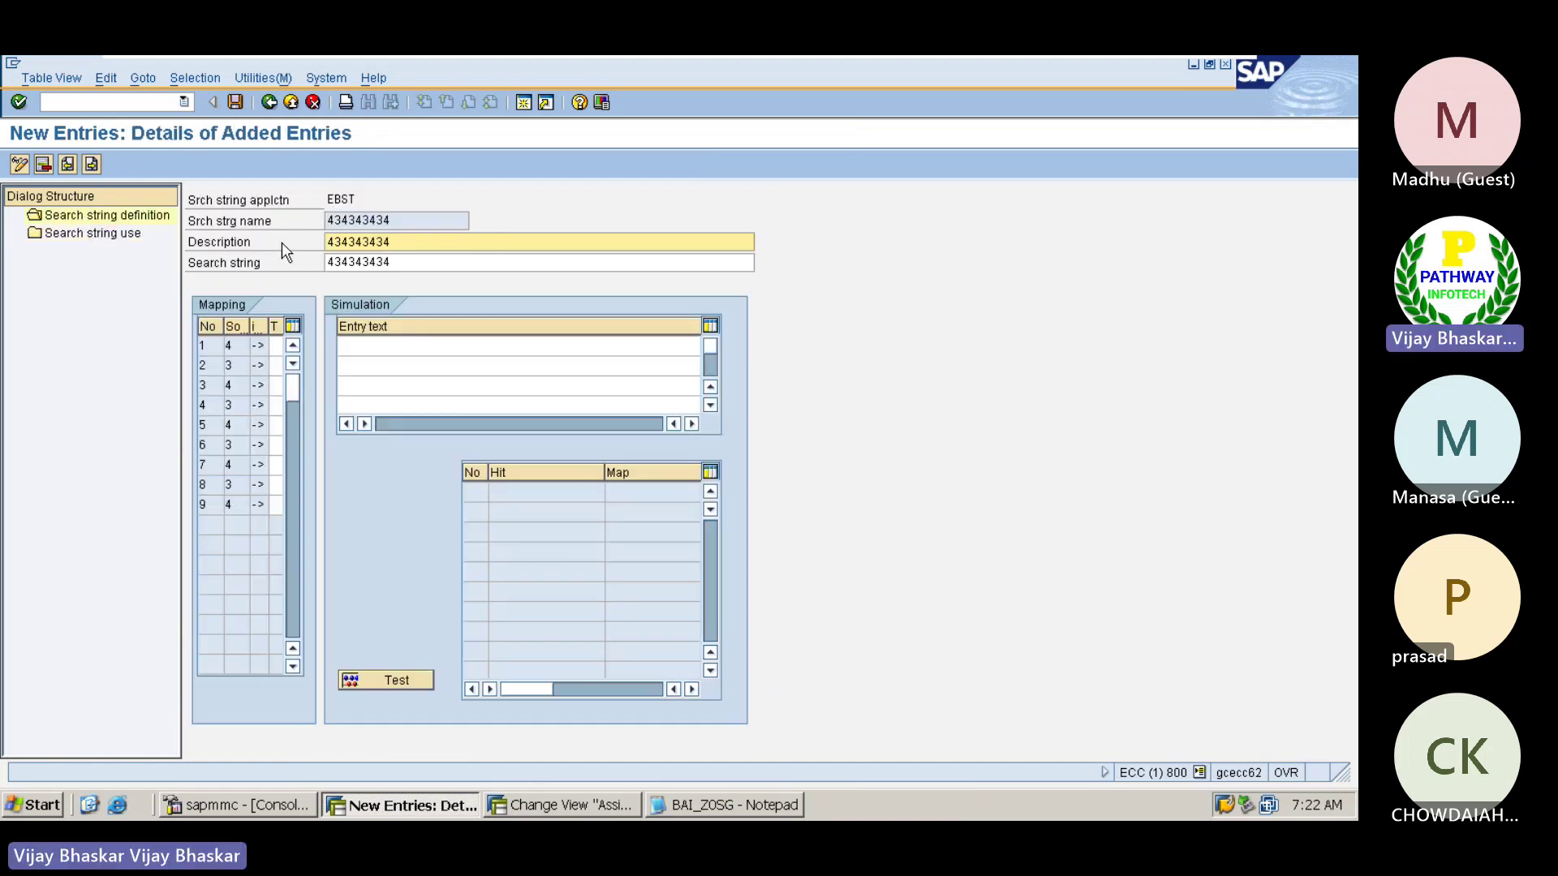
left_click(90, 163)
left_click(714, 796)
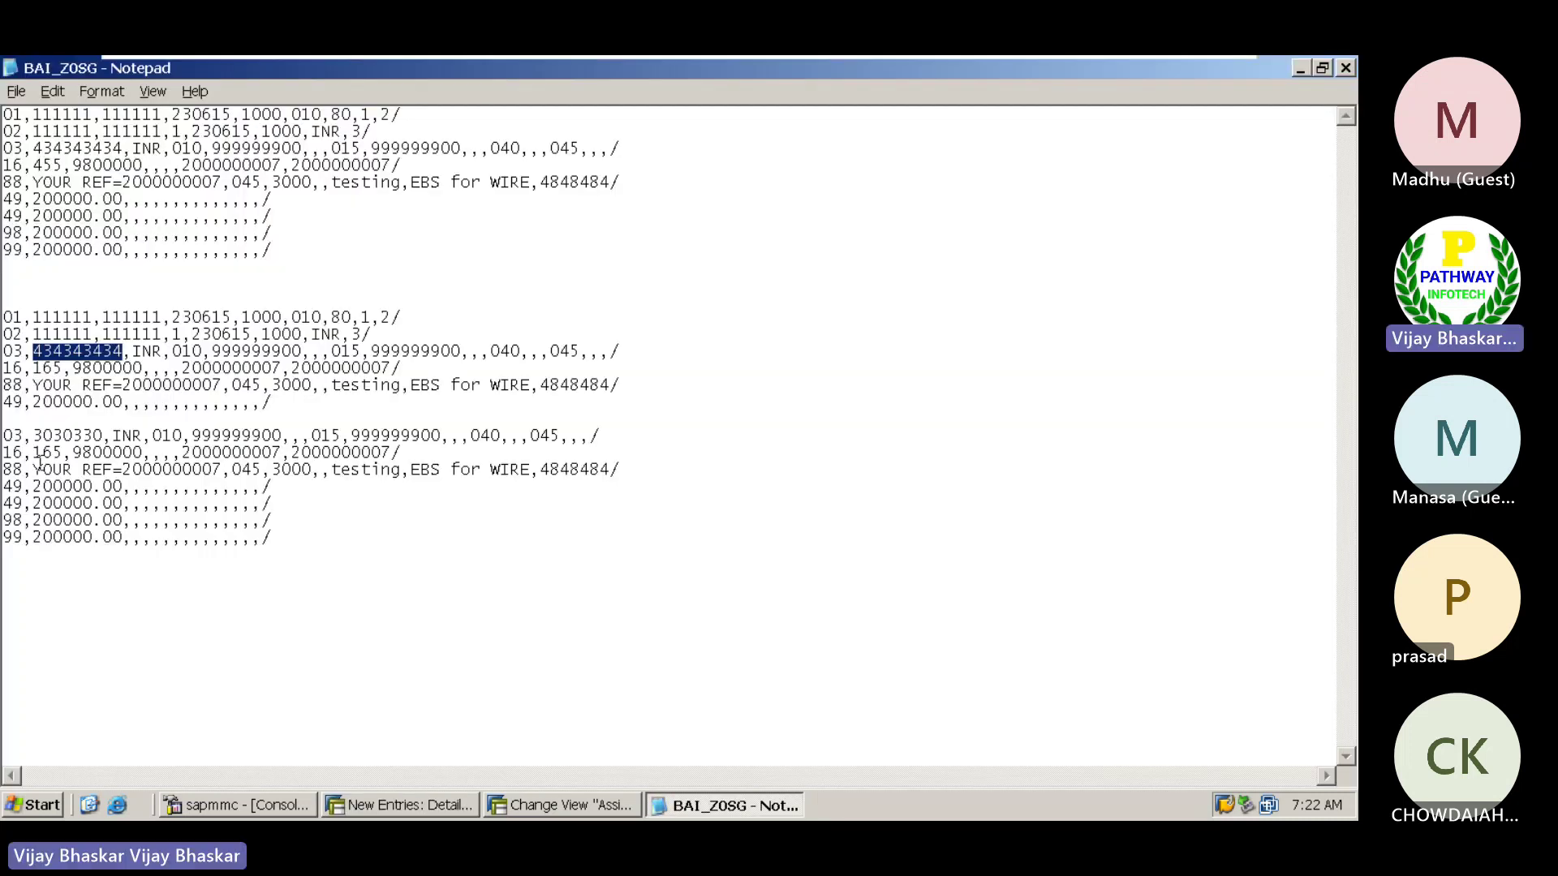
left_click_drag(36, 436, 104, 436)
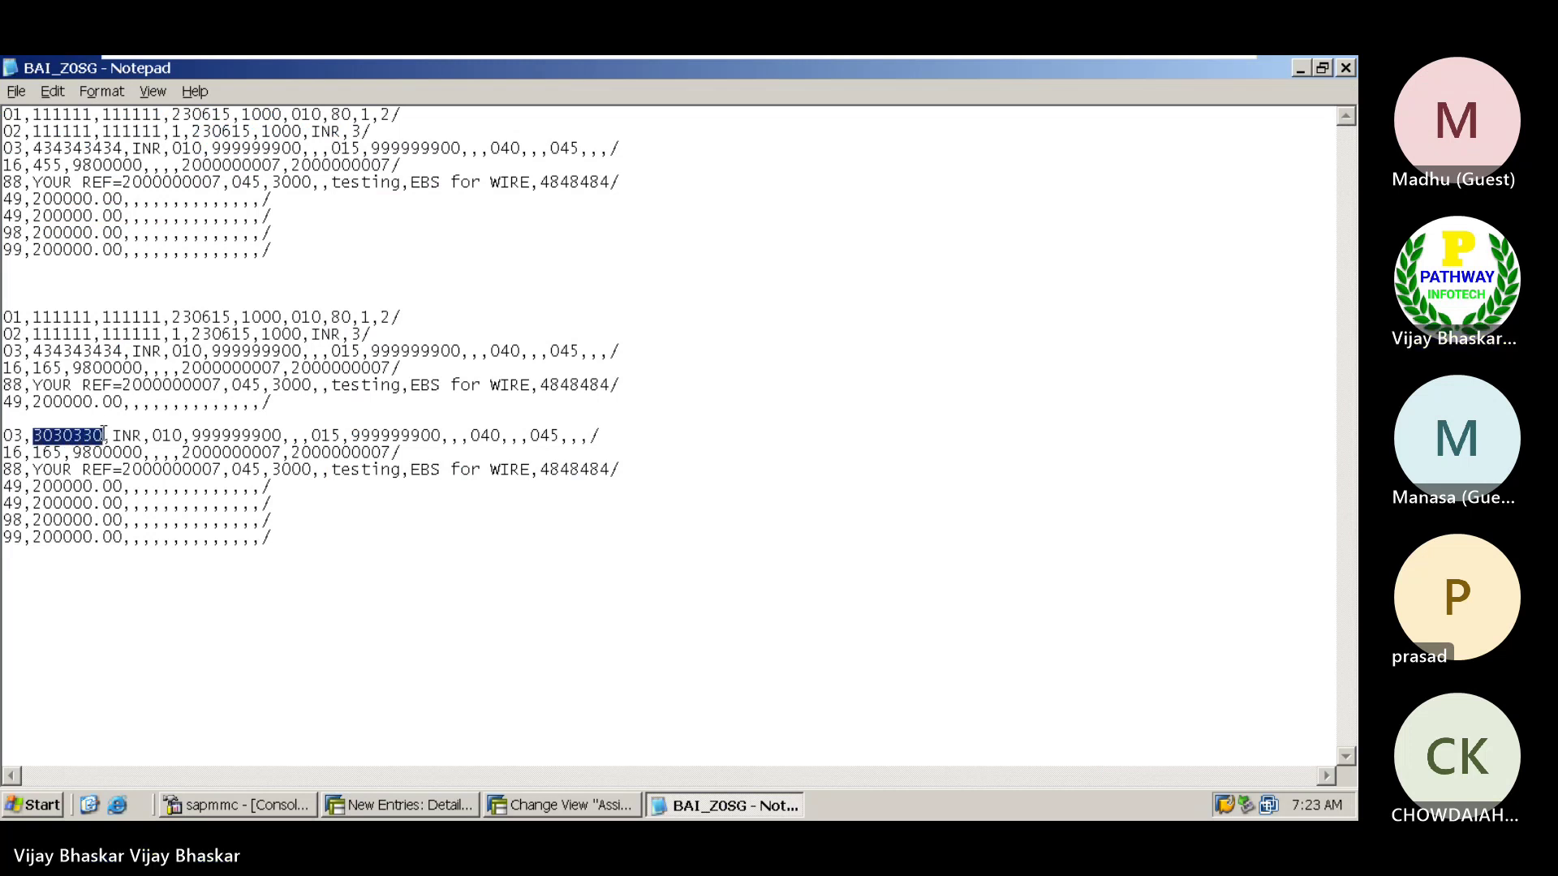
key("ctrl+c")
key("alt+Tab")
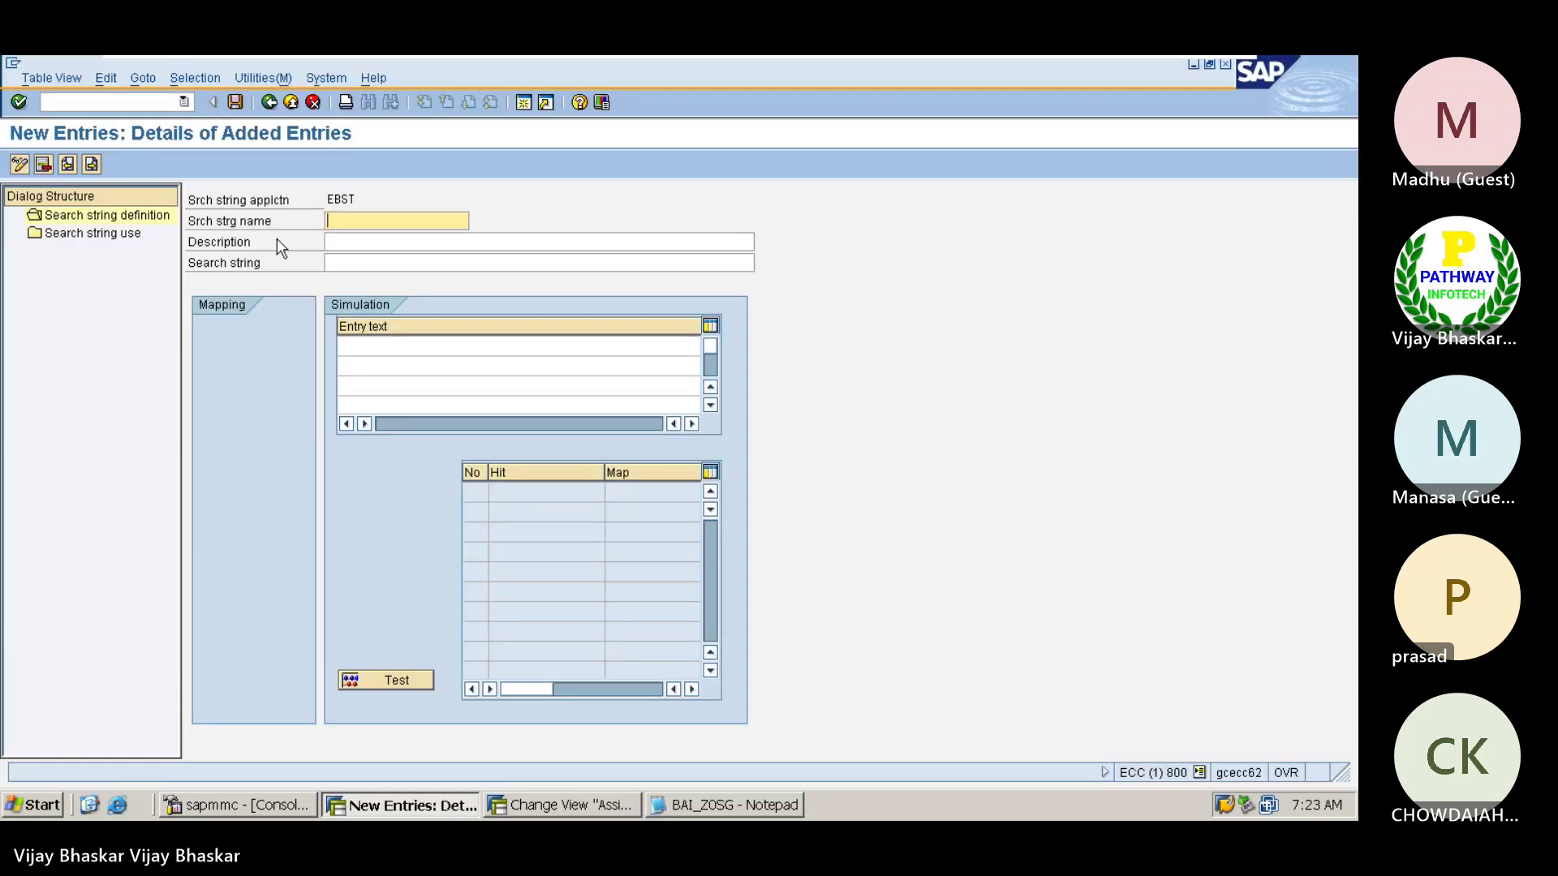
key("ctrl+v")
left_click(342, 243)
key("ctrl+v")
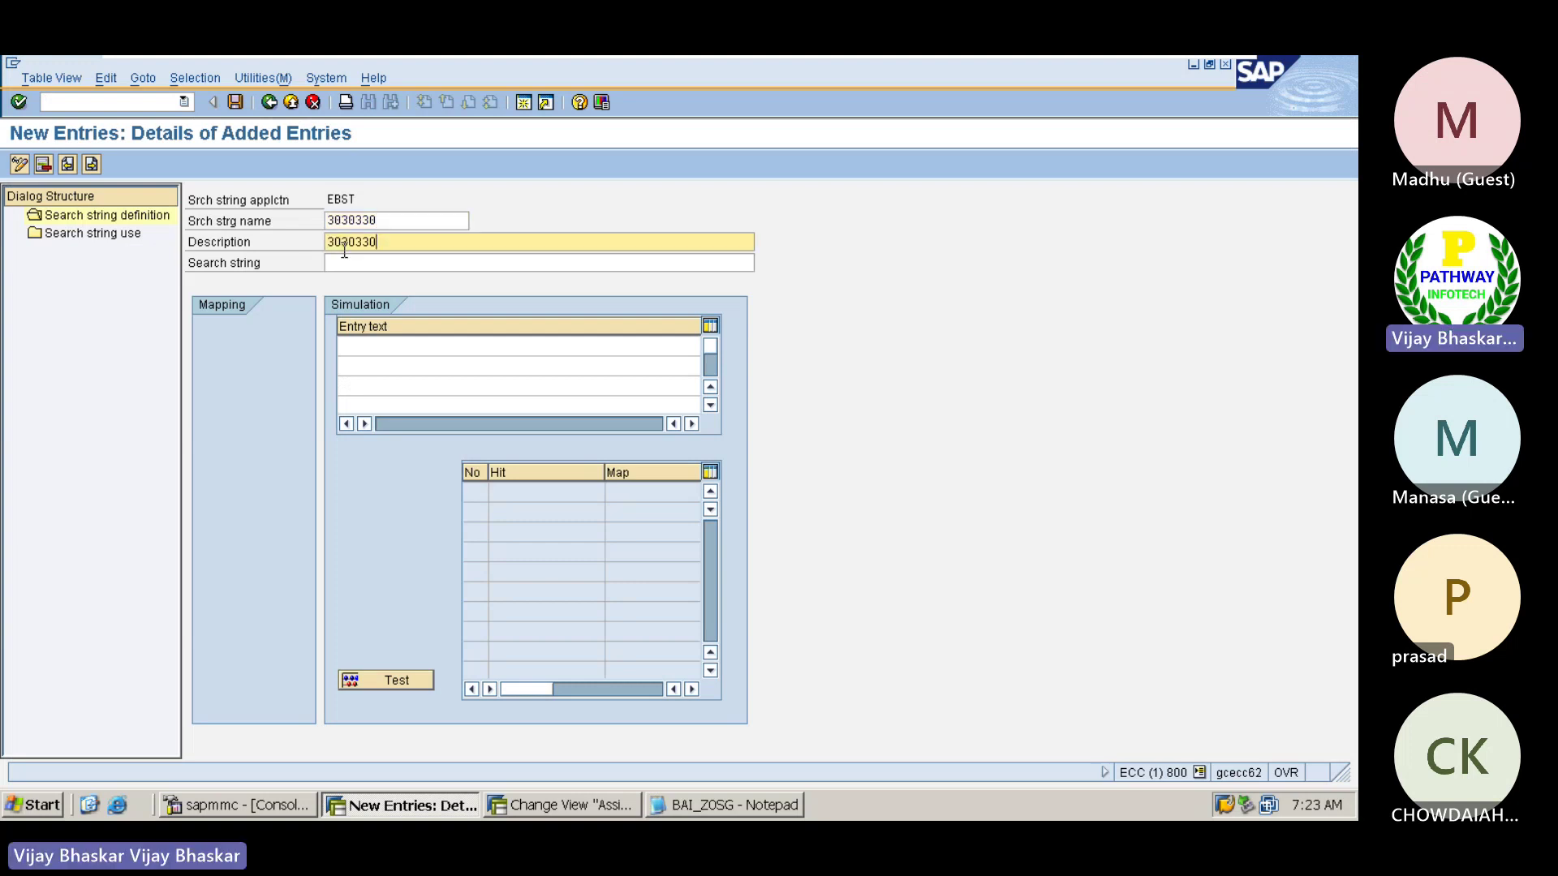
left_click(344, 261)
key("ctrl+v")
key("Return")
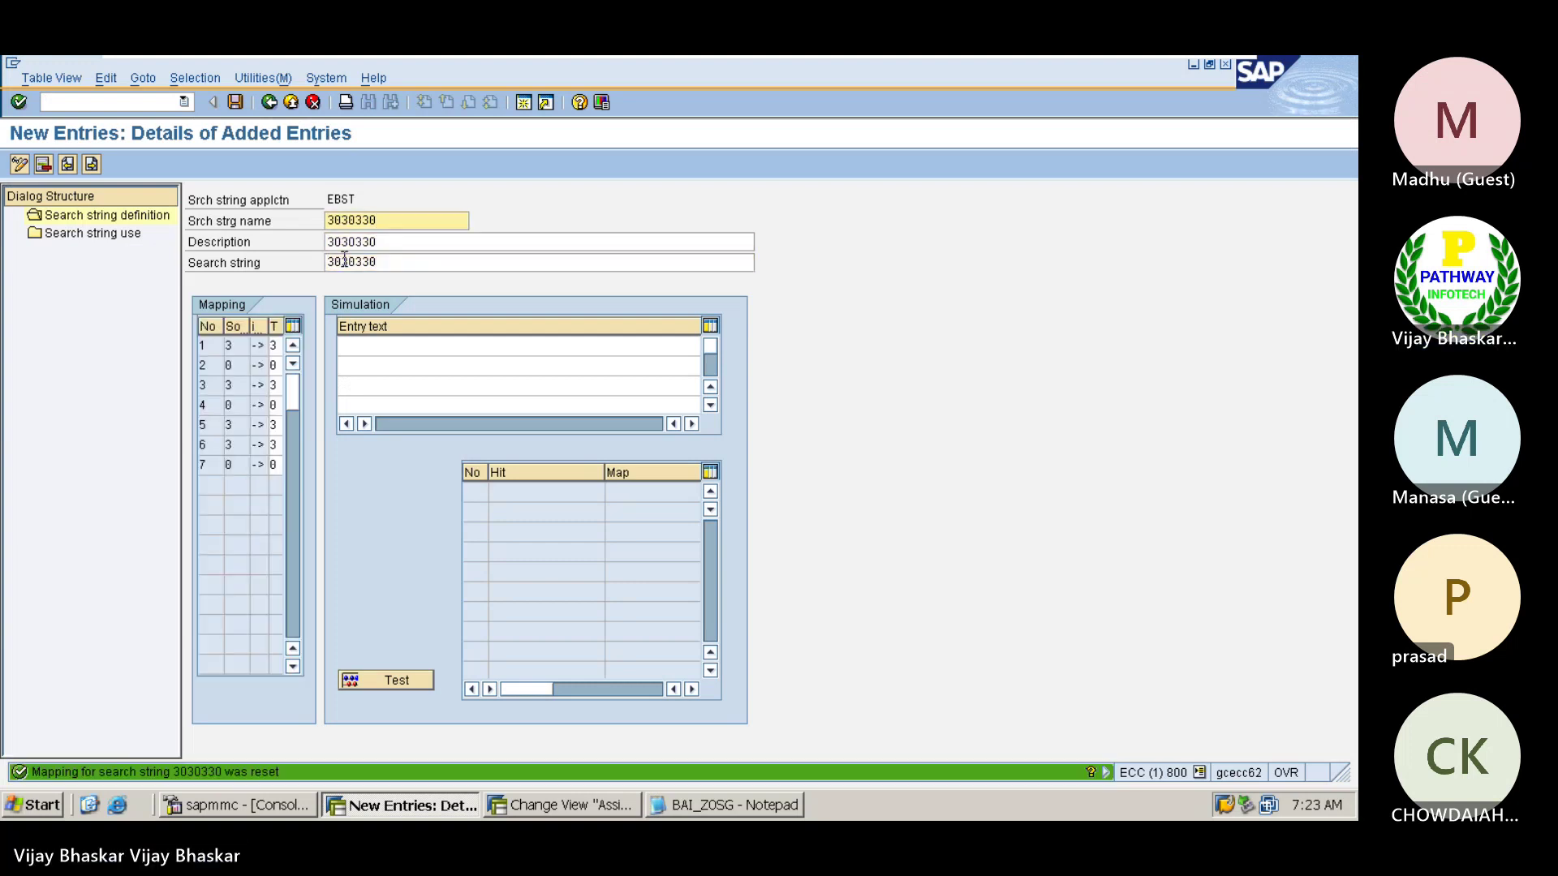
- Clear the target characters in all seven mapping rows of the new search string and save the definition
left_click(276, 345)
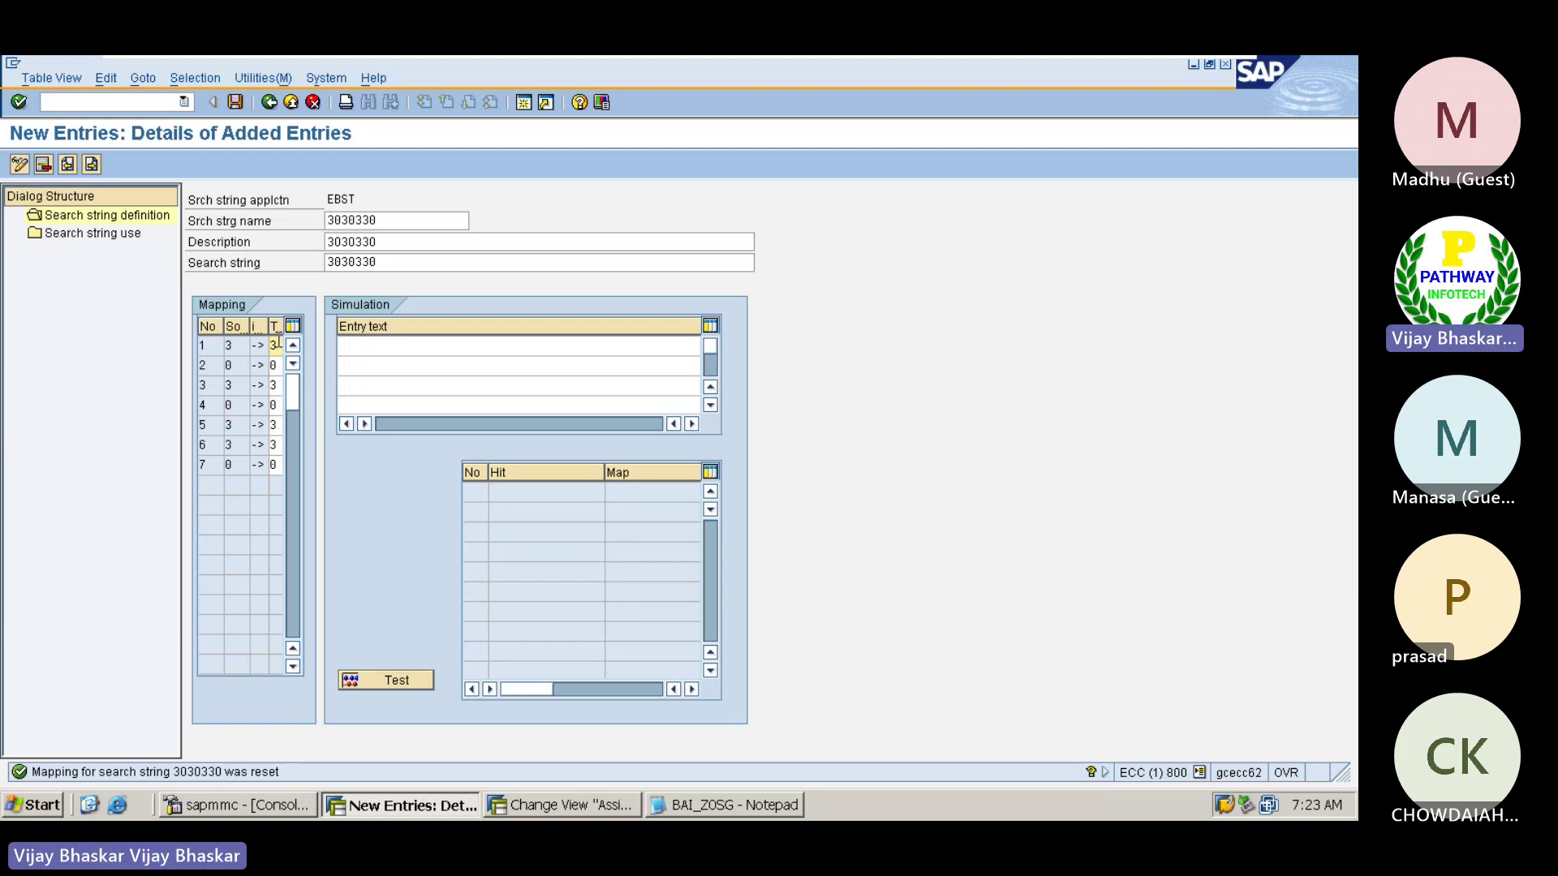
key("BackSpace")
key("Down")
key("Down")
key("Down")
key("Up")
key("Up")
key("Up")
key("Down")
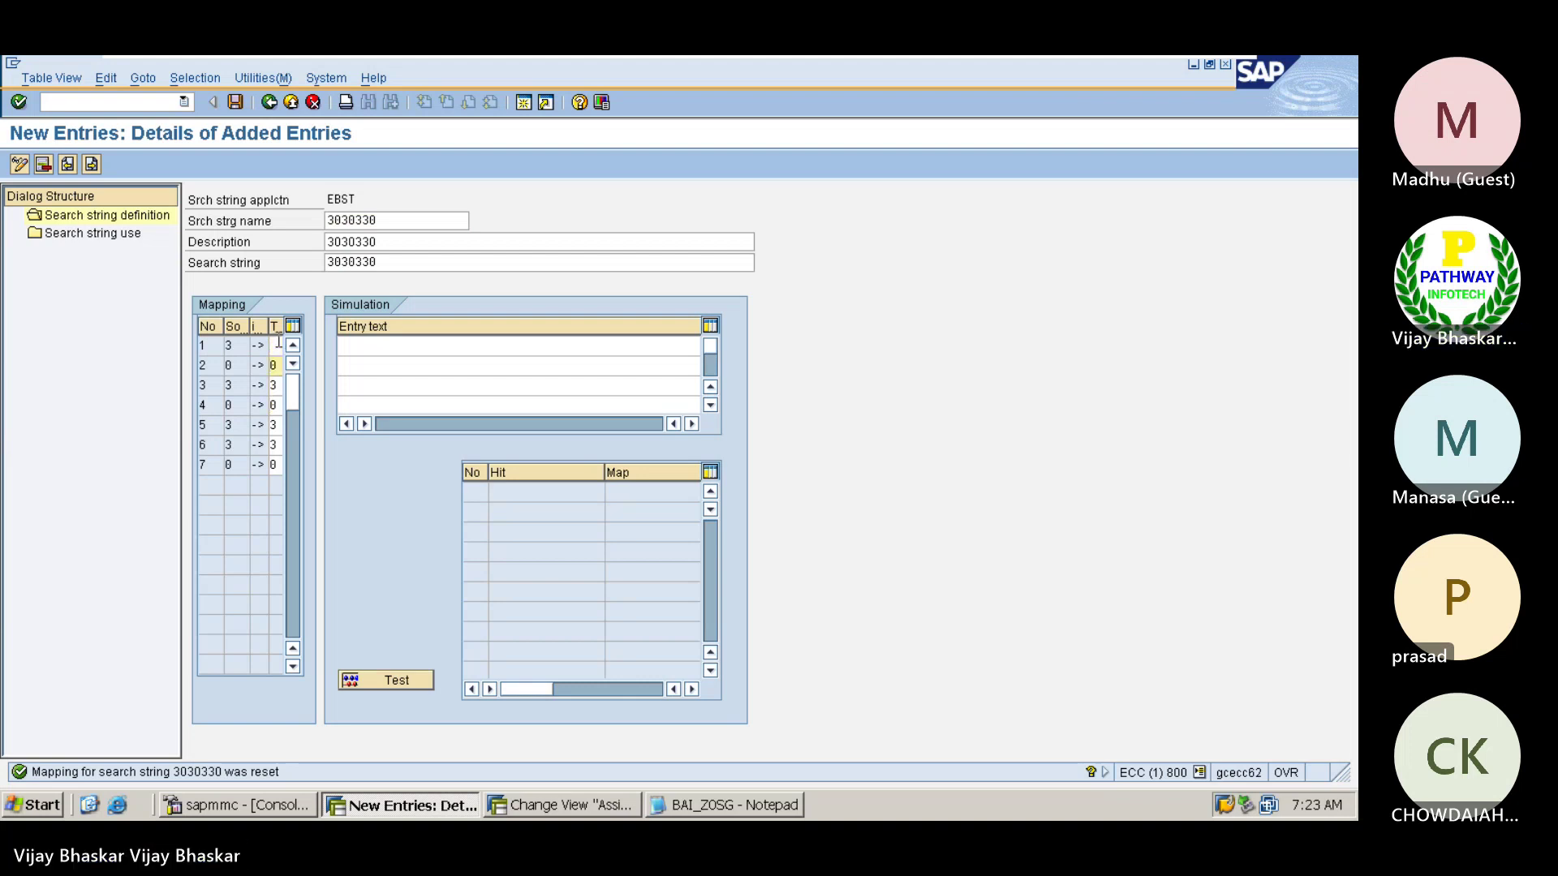
key("Down")
key("Up")
key("Down")
key("Down")
key("Up")
key("Up")
key("Down")
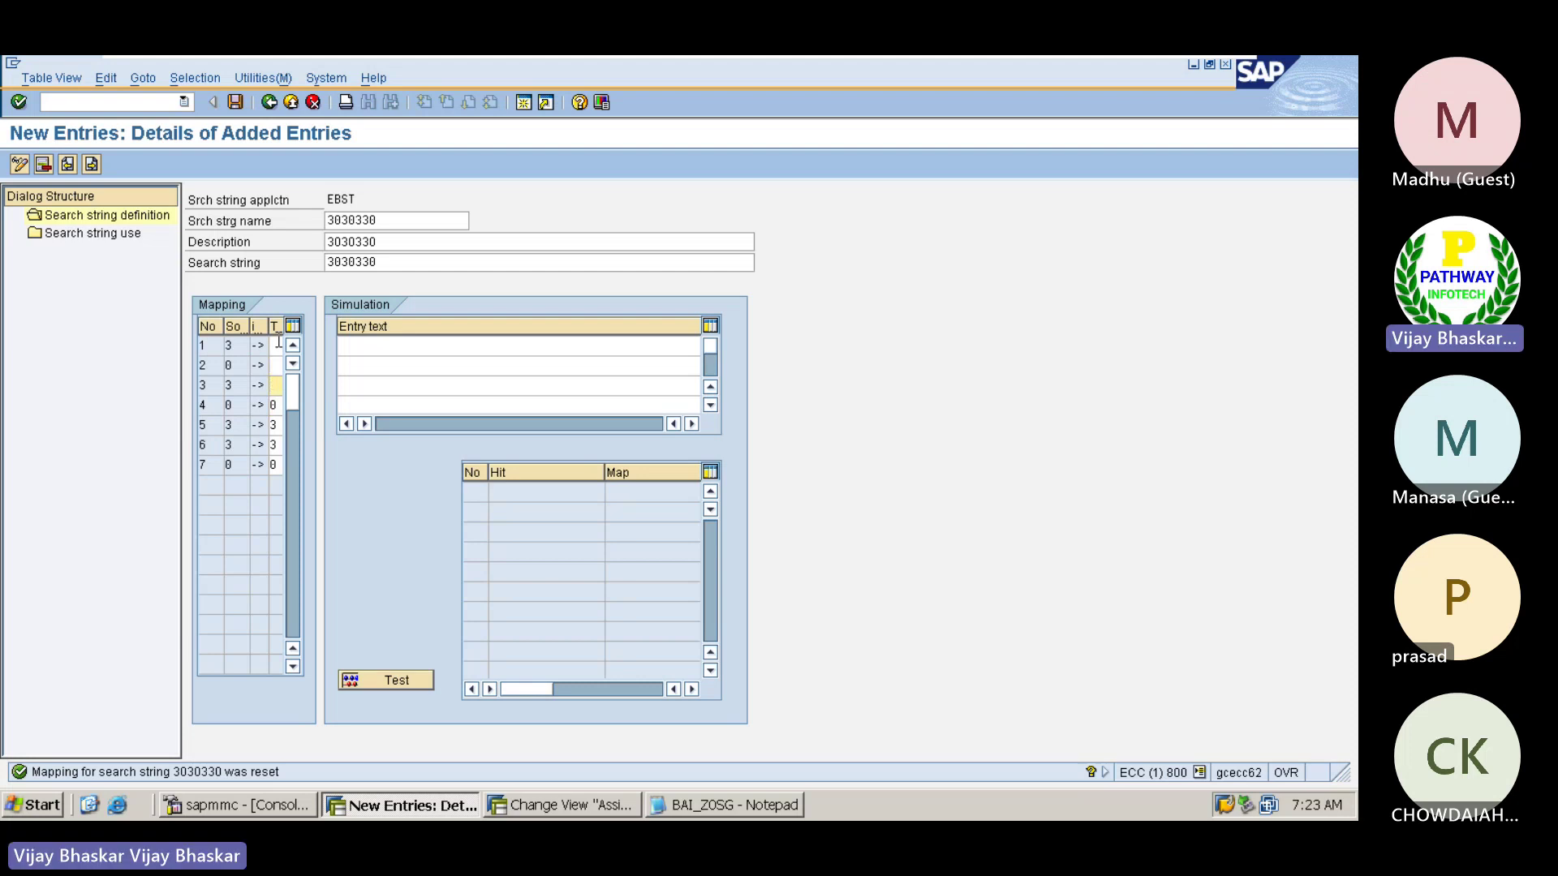
key("Down")
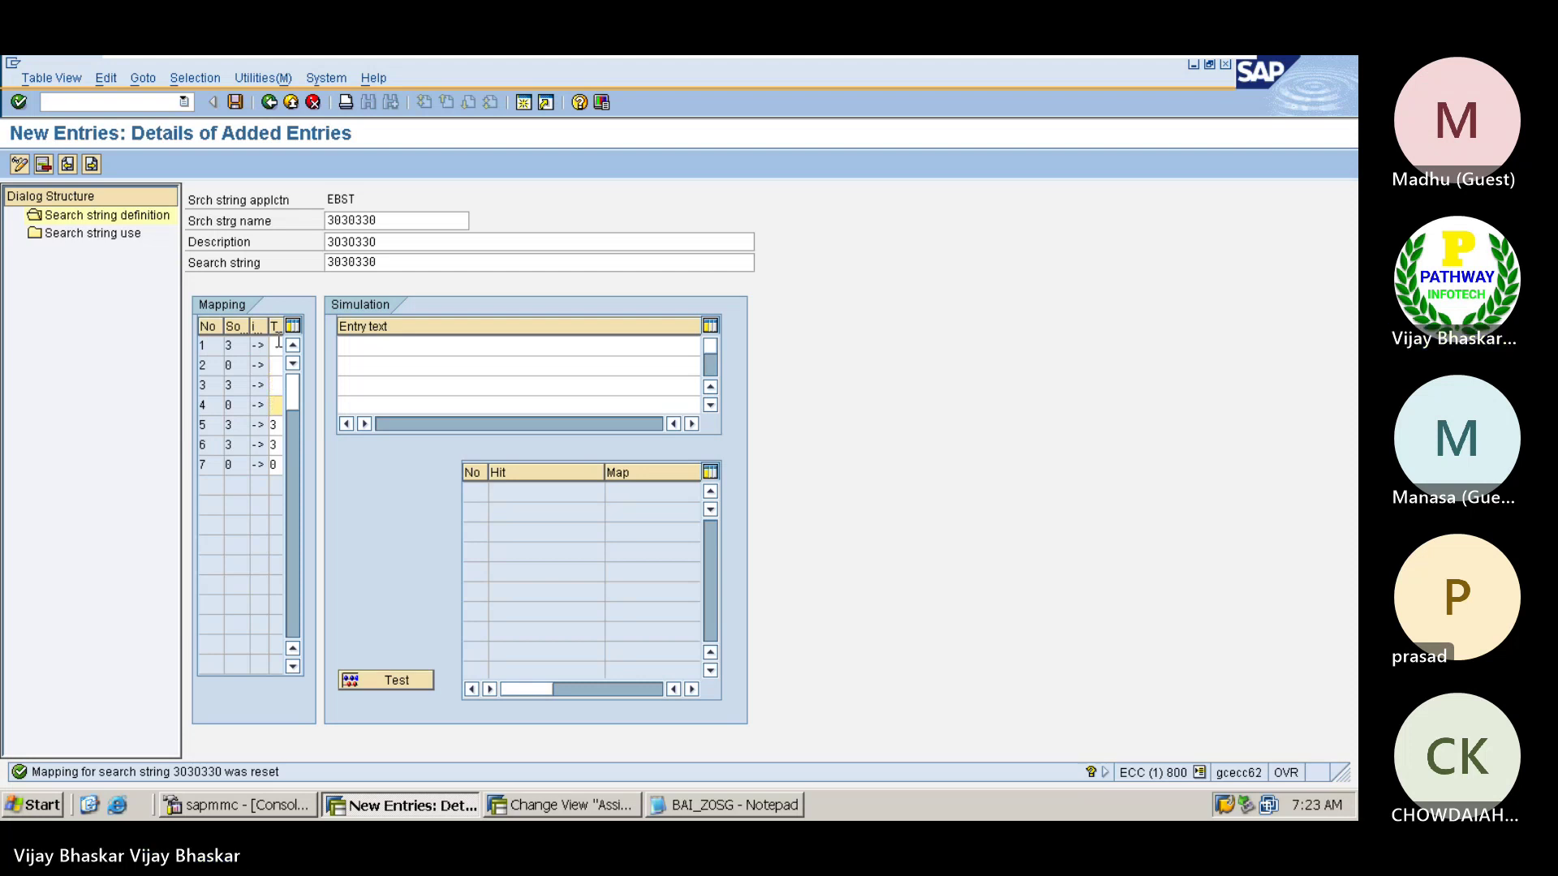
key("Down")
key("Down")
key("Down")
key("Return")
key("ctrl+s")
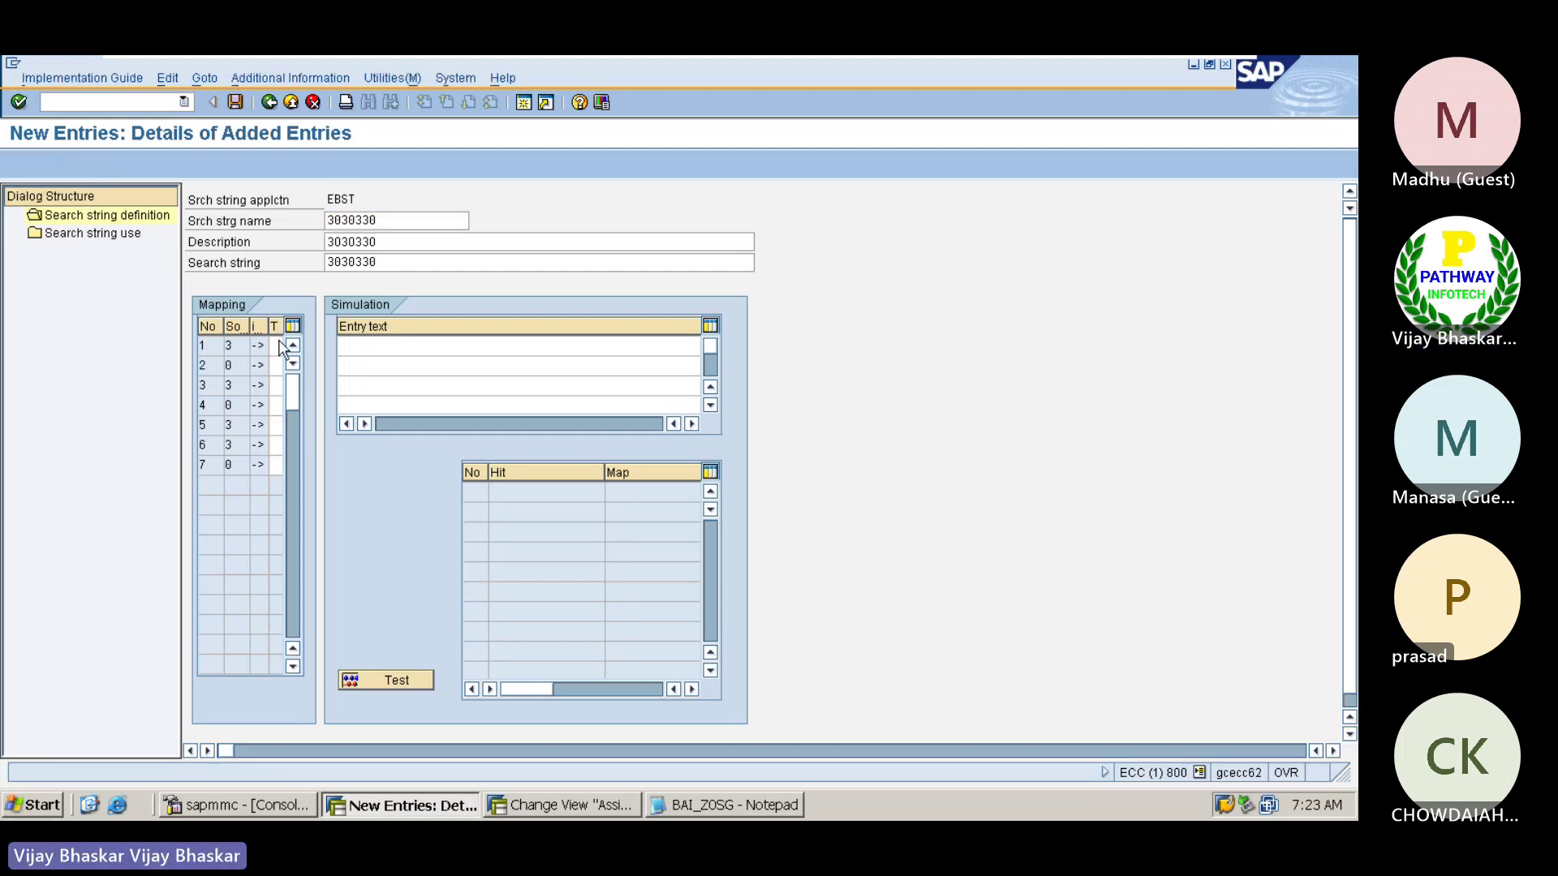
- Confirm saving the new search string definition and delete the UNBIN entry from the search string use
left_click(363, 289)
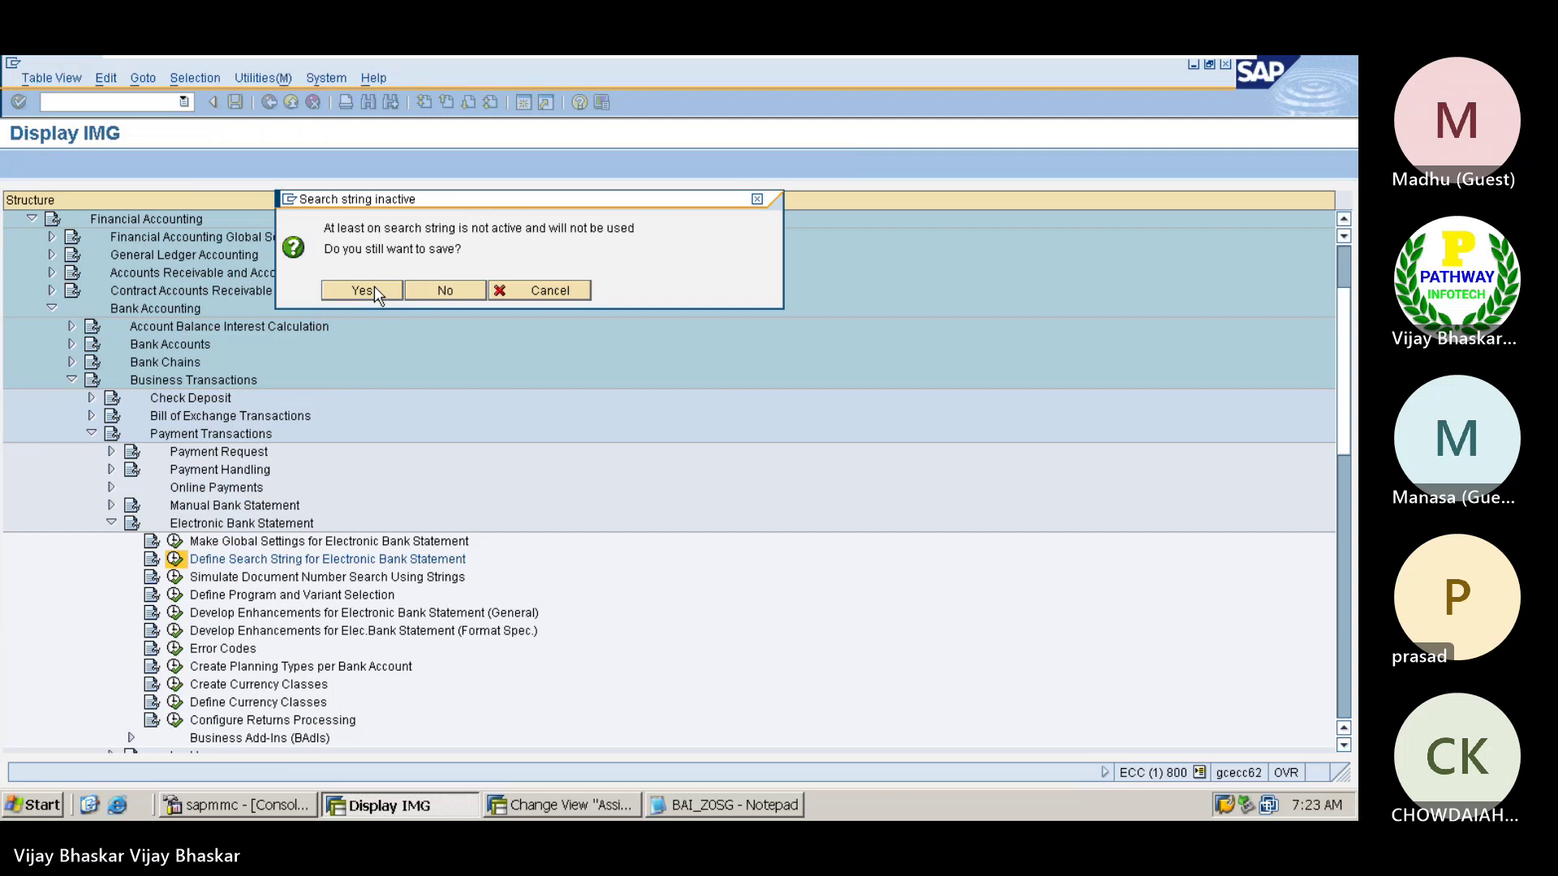
left_click(235, 102)
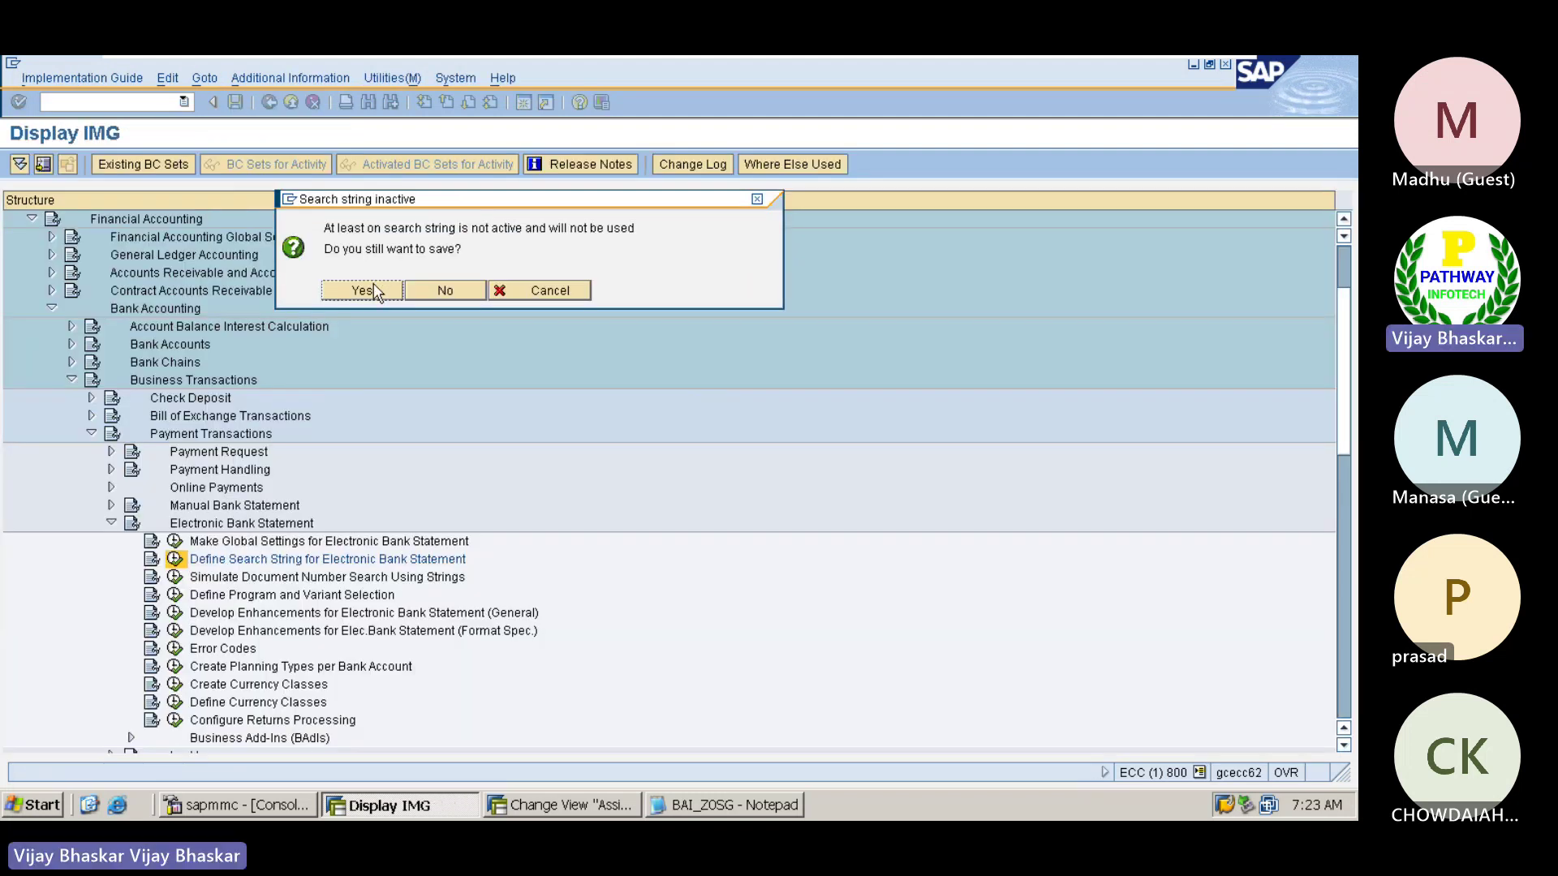
left_click(374, 288)
double_click(95, 234)
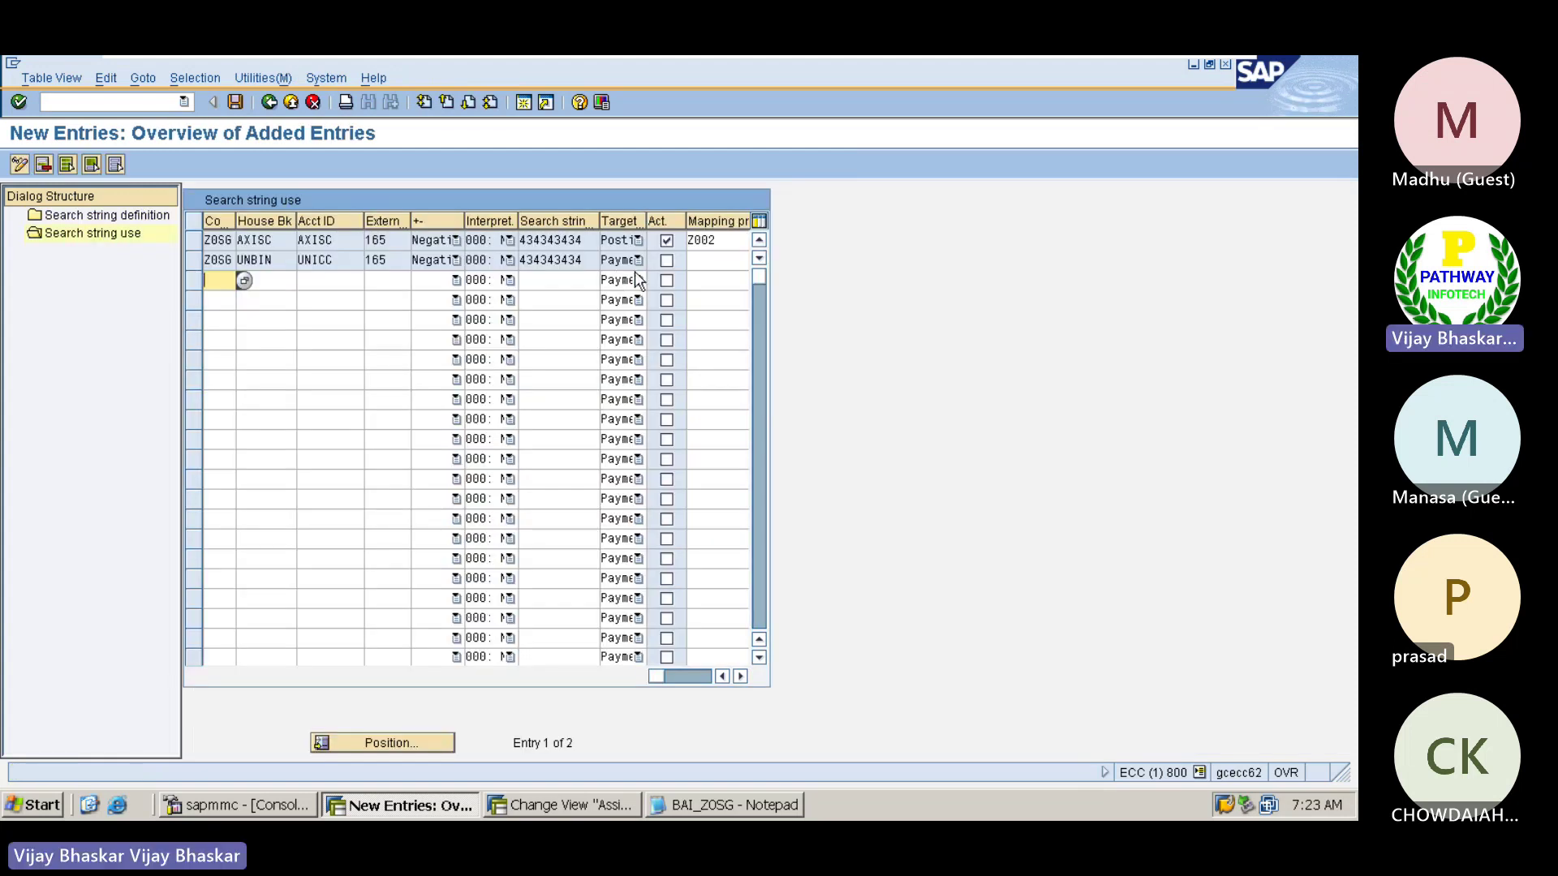
left_click(194, 261)
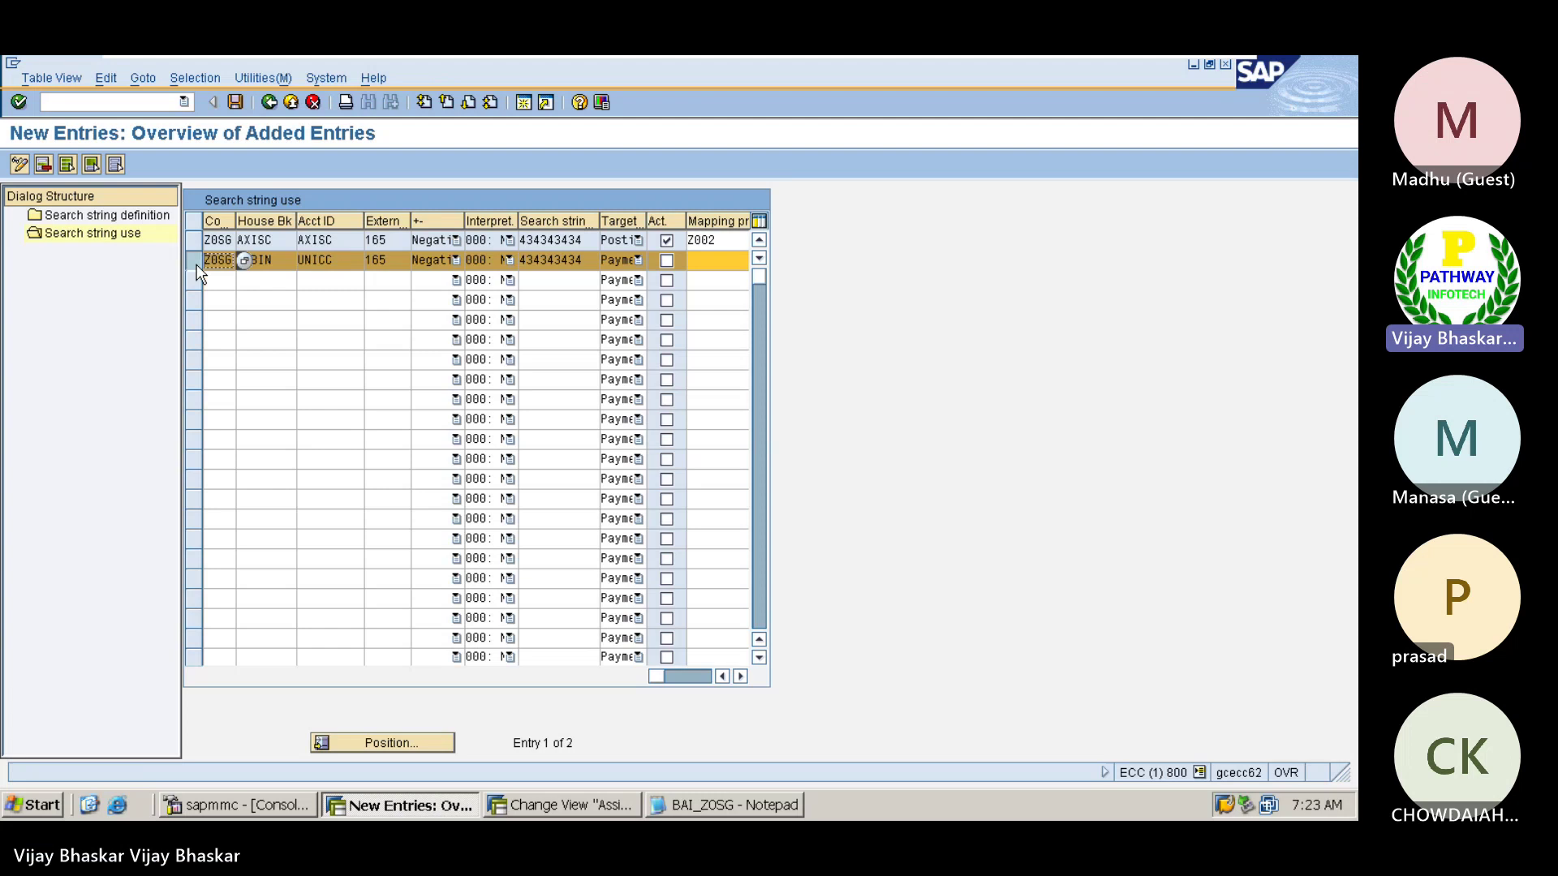
left_click(44, 164)
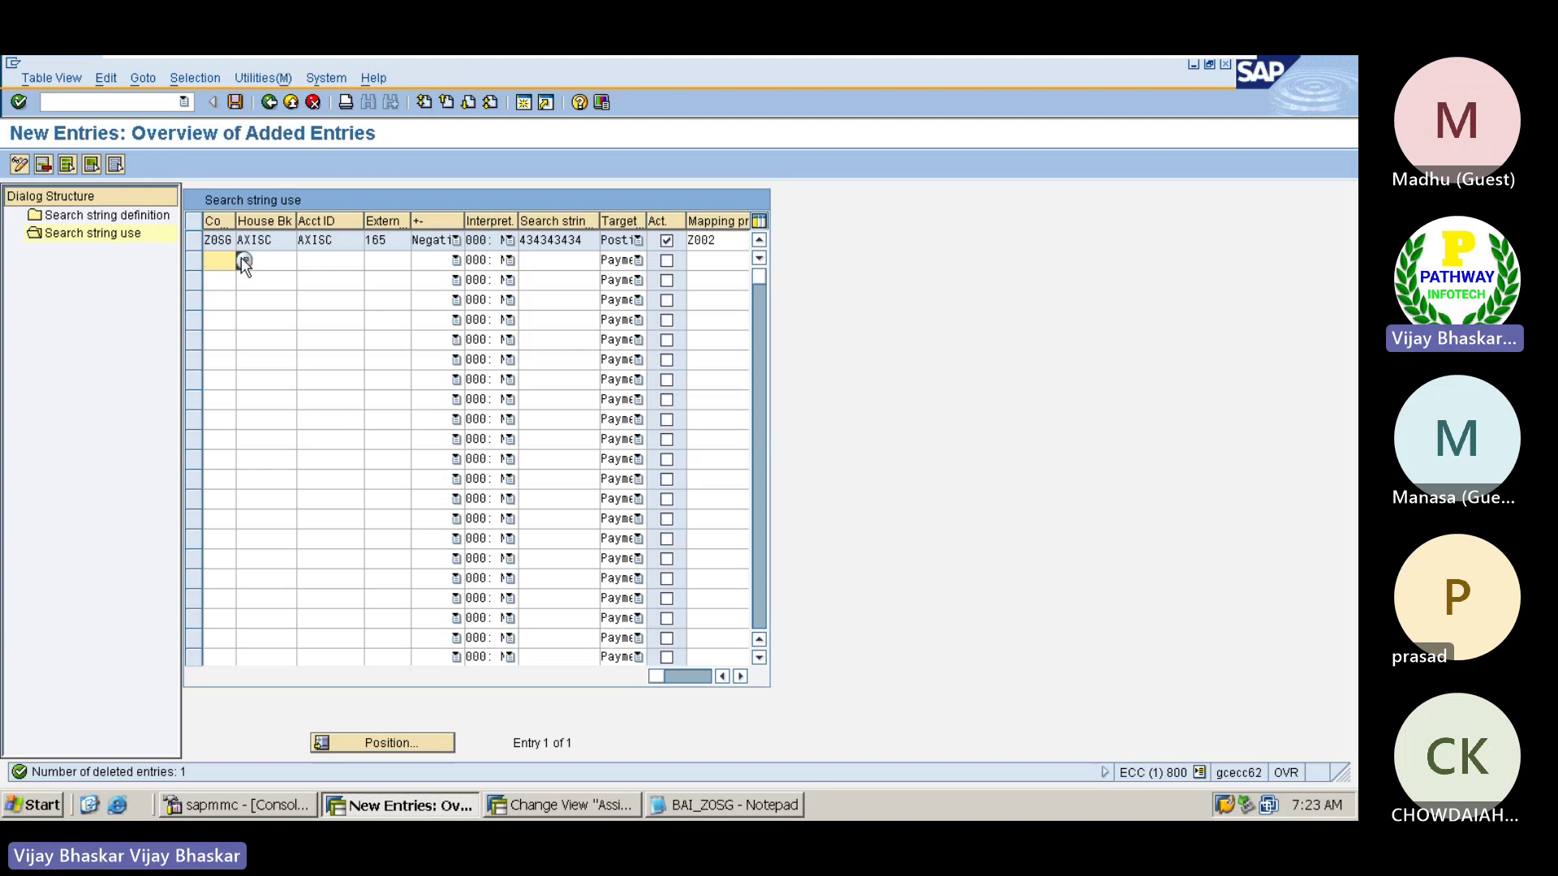
- Add a search string use entry for company code Z0SG, house bank UNBIN, account ID UNICC, external transaction 165 and Negative value
type("ZOSG")
key("Tab")
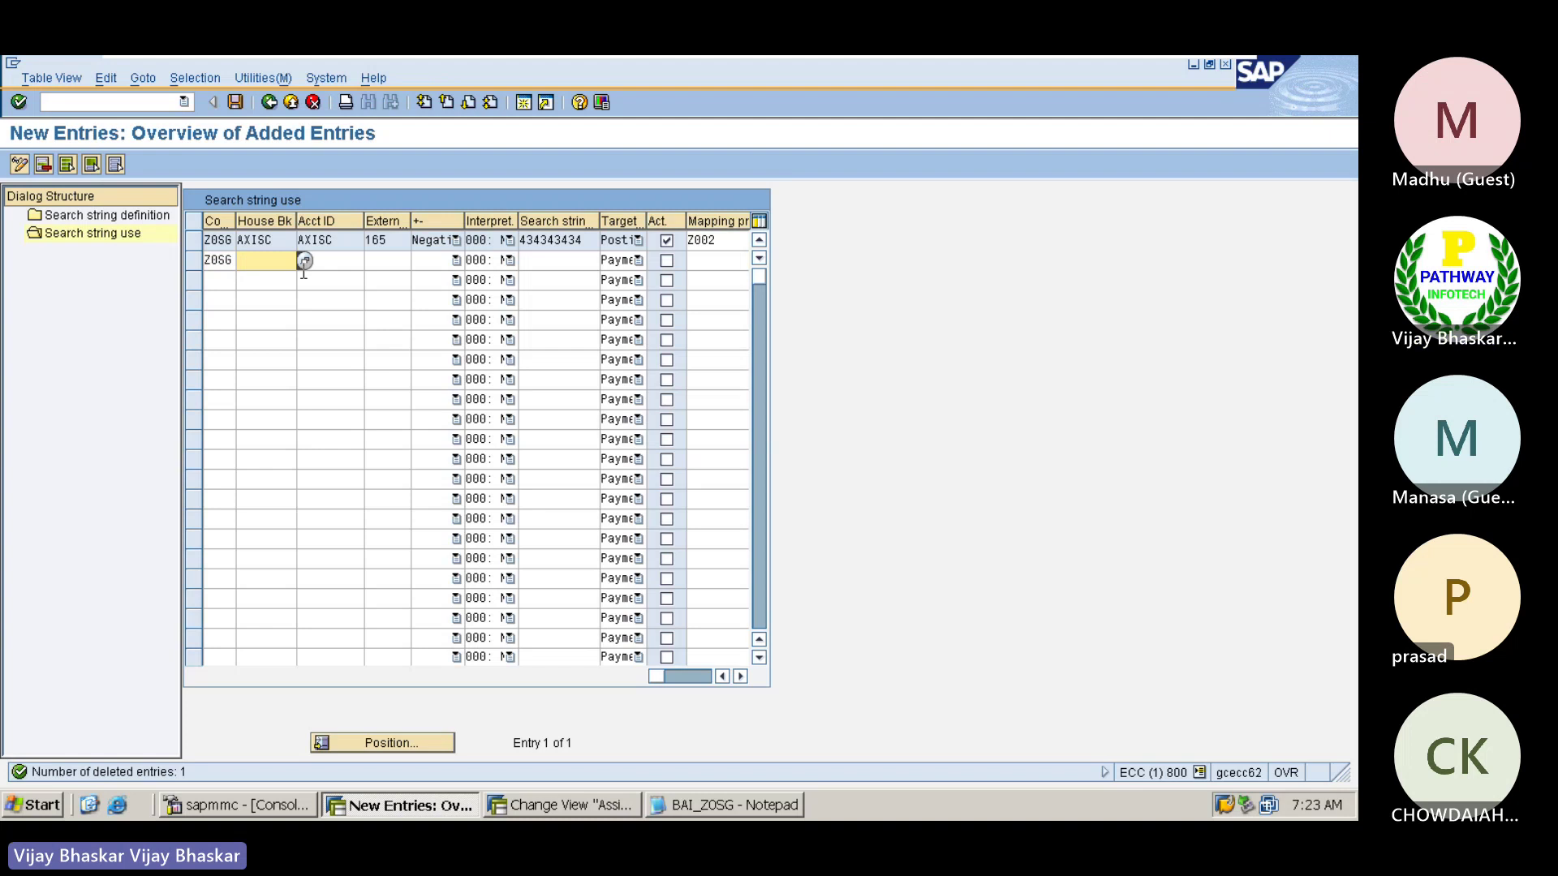
left_click(304, 261)
double_click(229, 261)
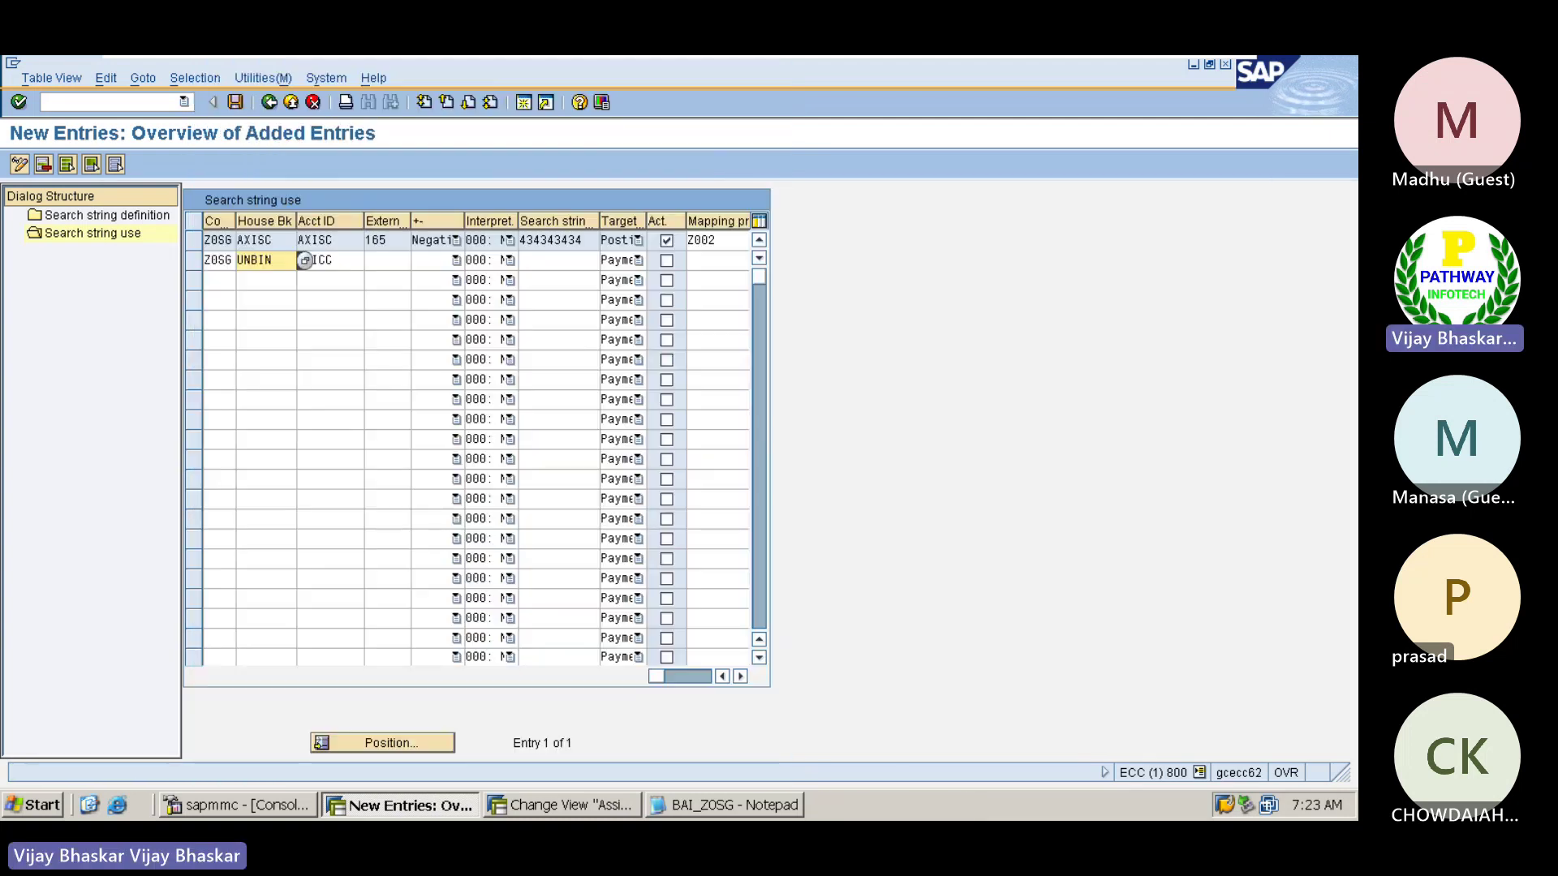
left_click(387, 261)
type("1")
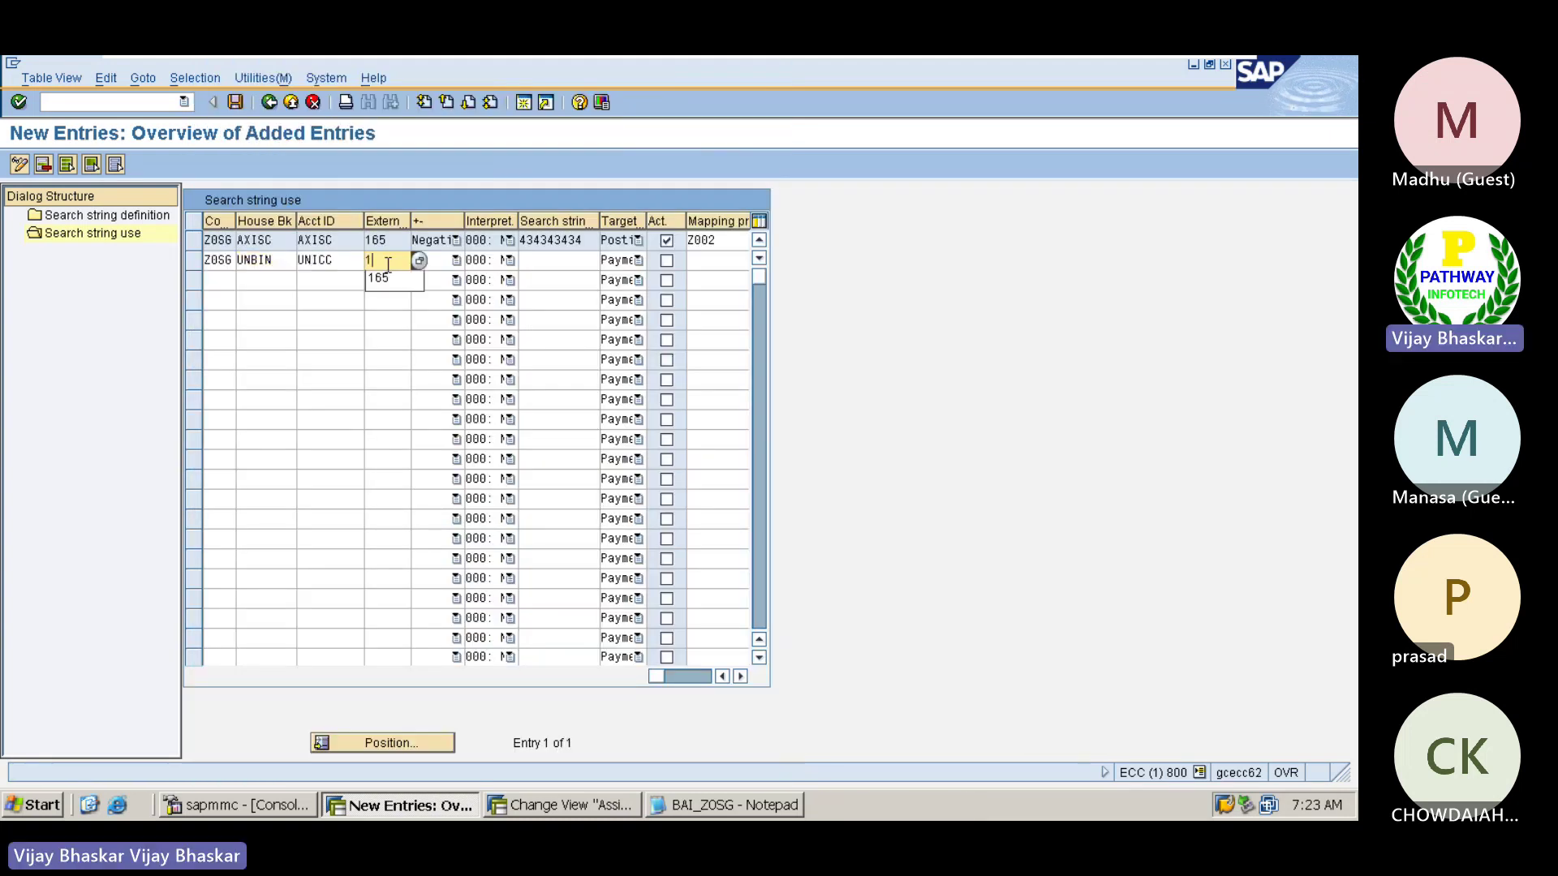
type("65")
key("Tab")
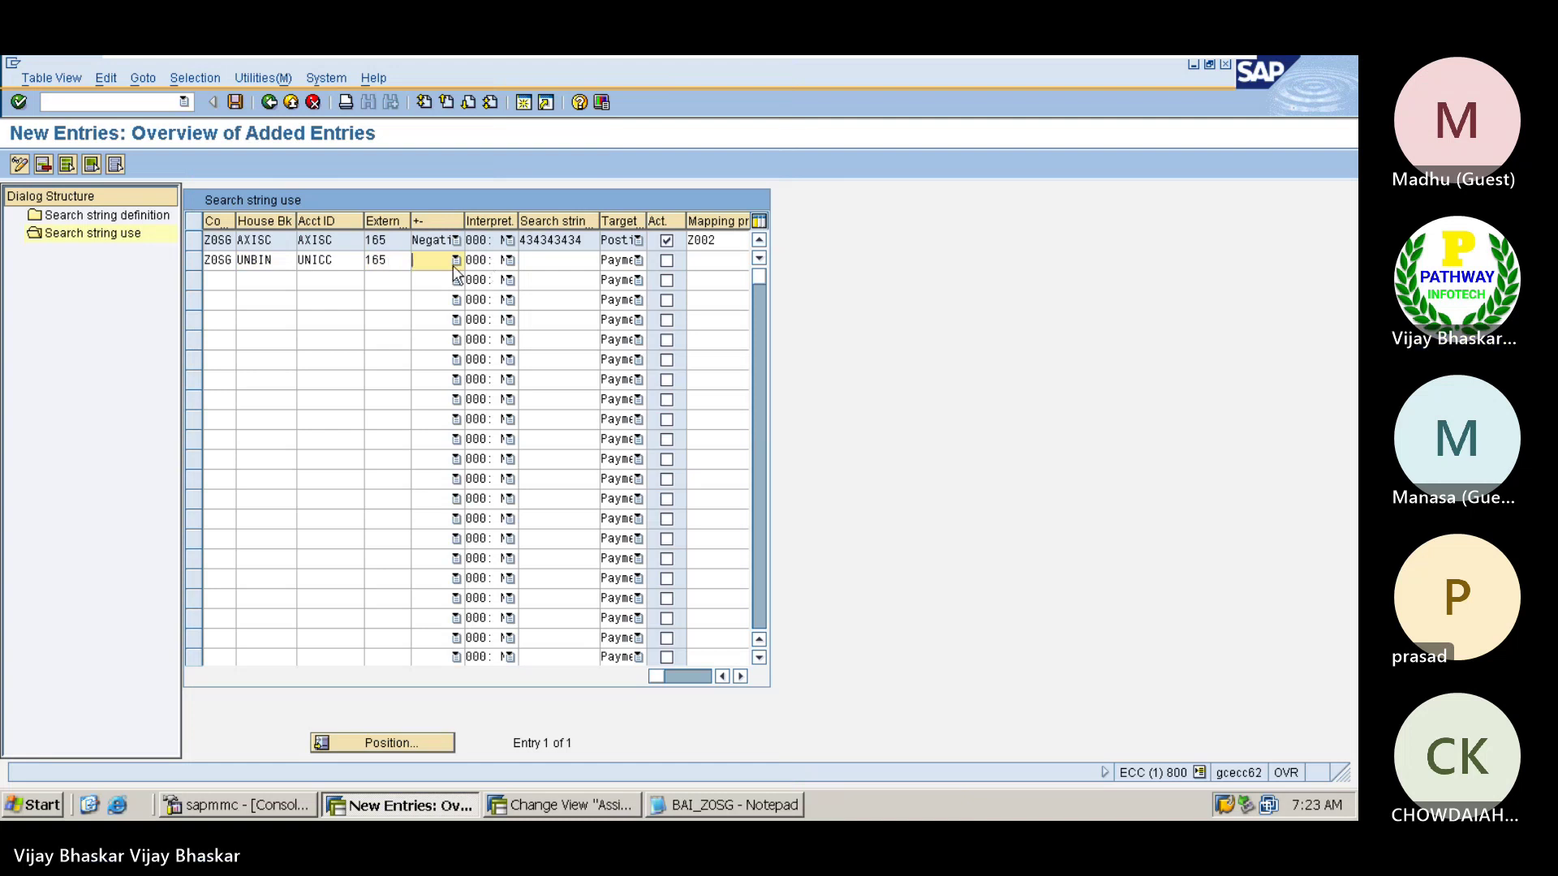
type("n")
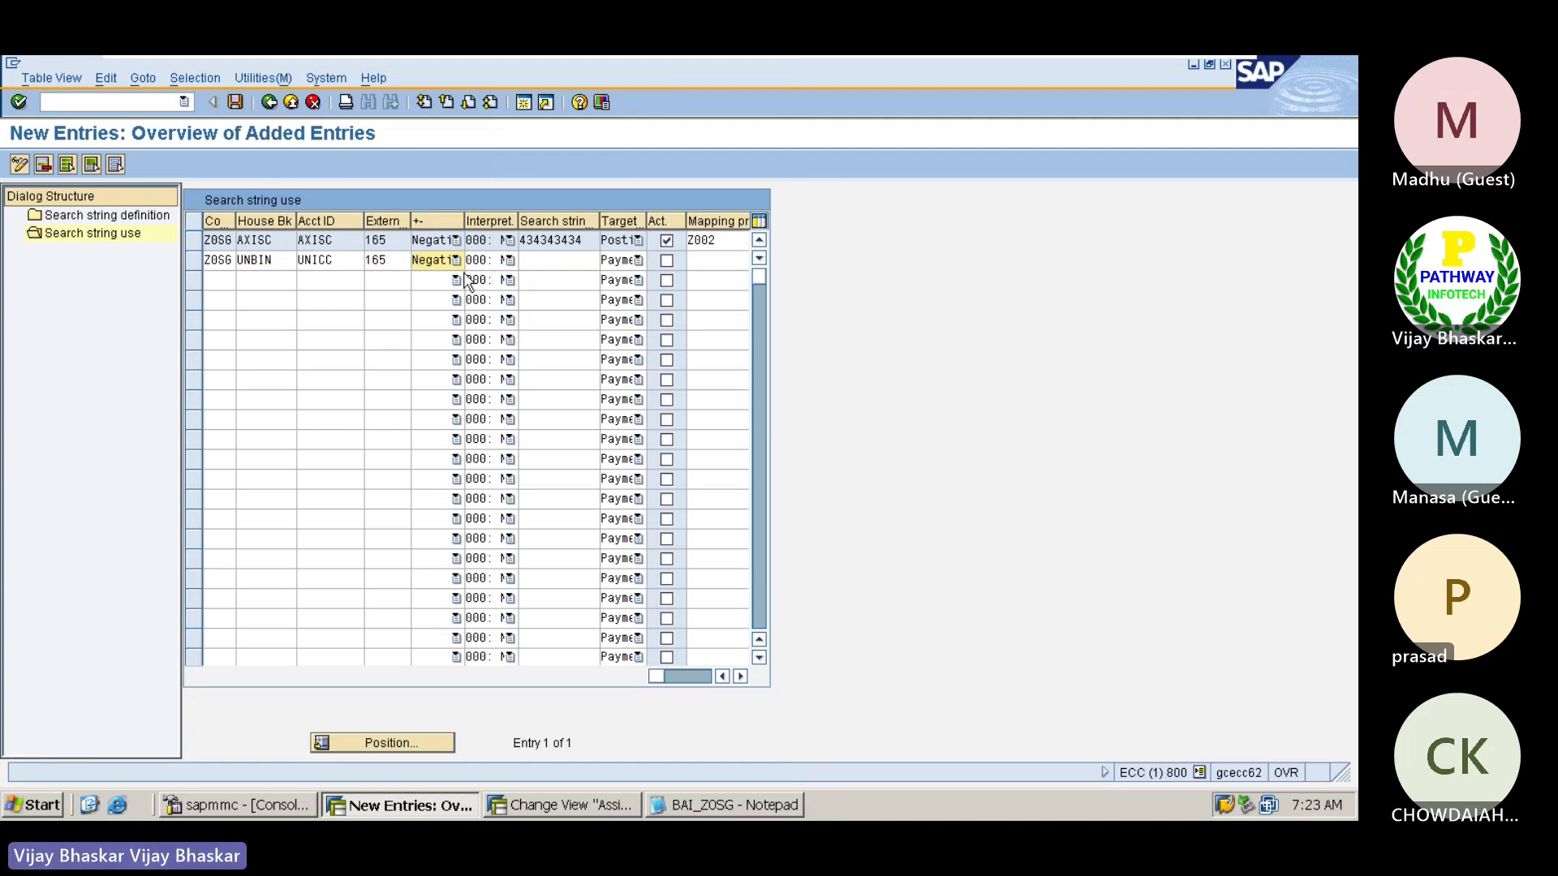
- Assign the second bank account's search string to the UNBIN entry, set its target field to Posting Rule and activate it
left_click(551, 260)
left_click(607, 260)
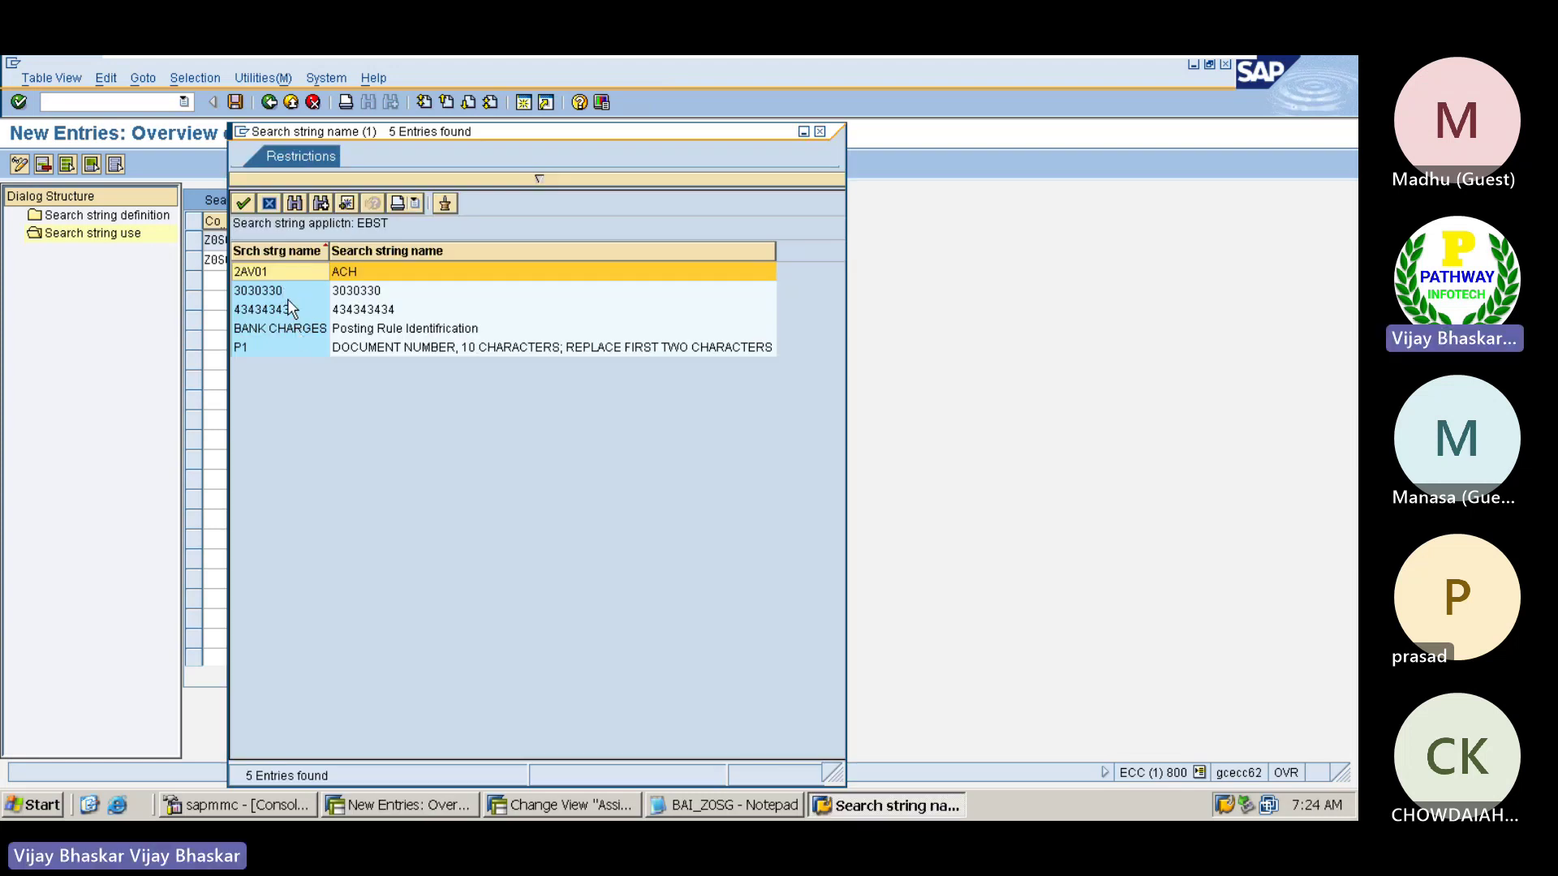
double_click(278, 291)
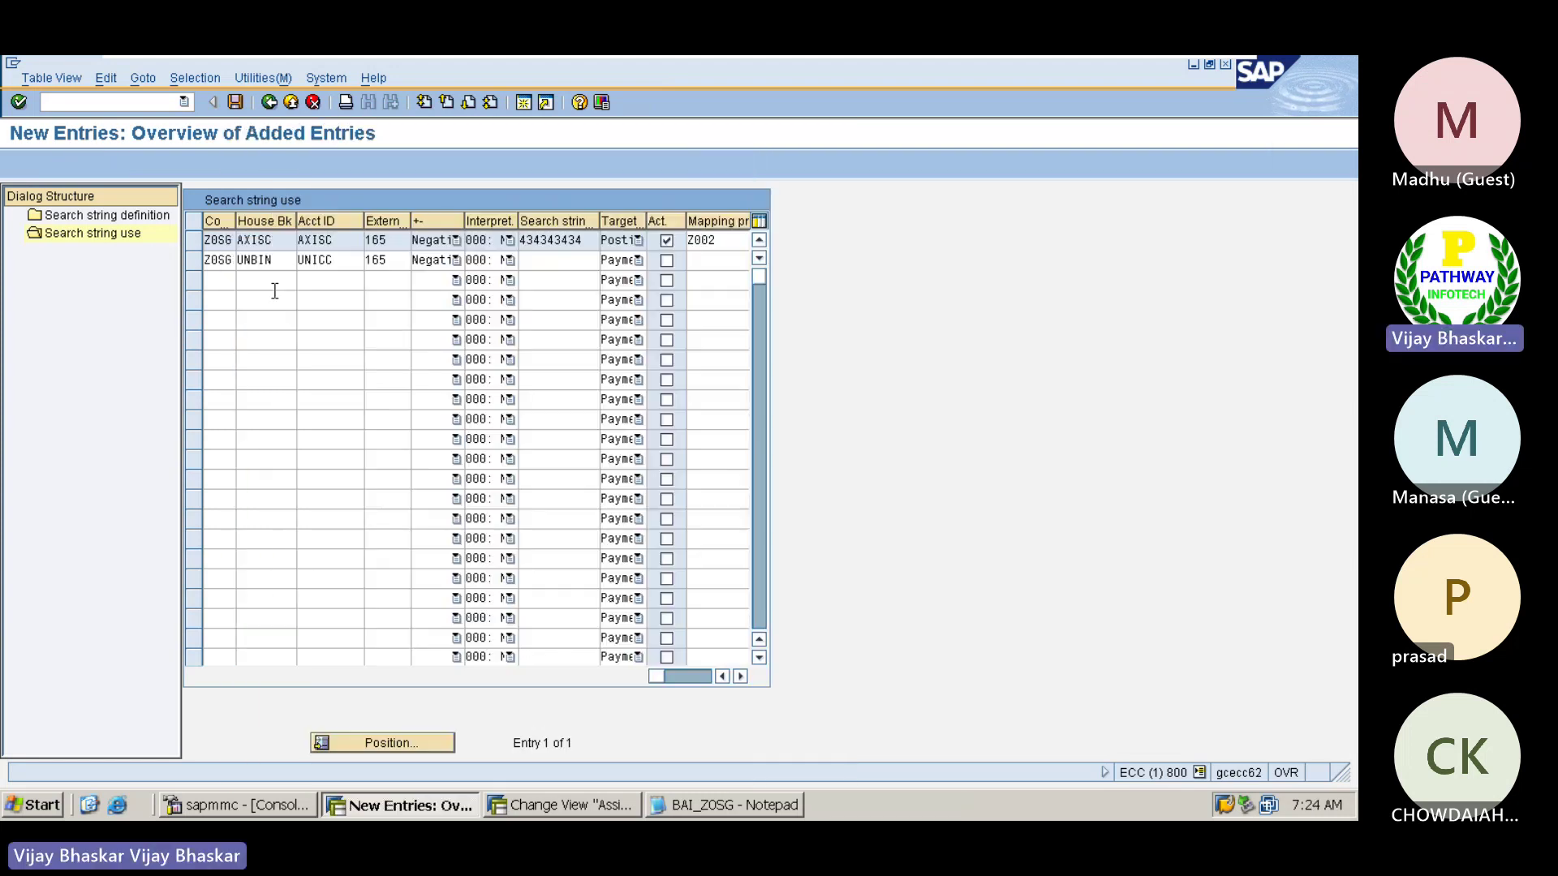
left_click(638, 261)
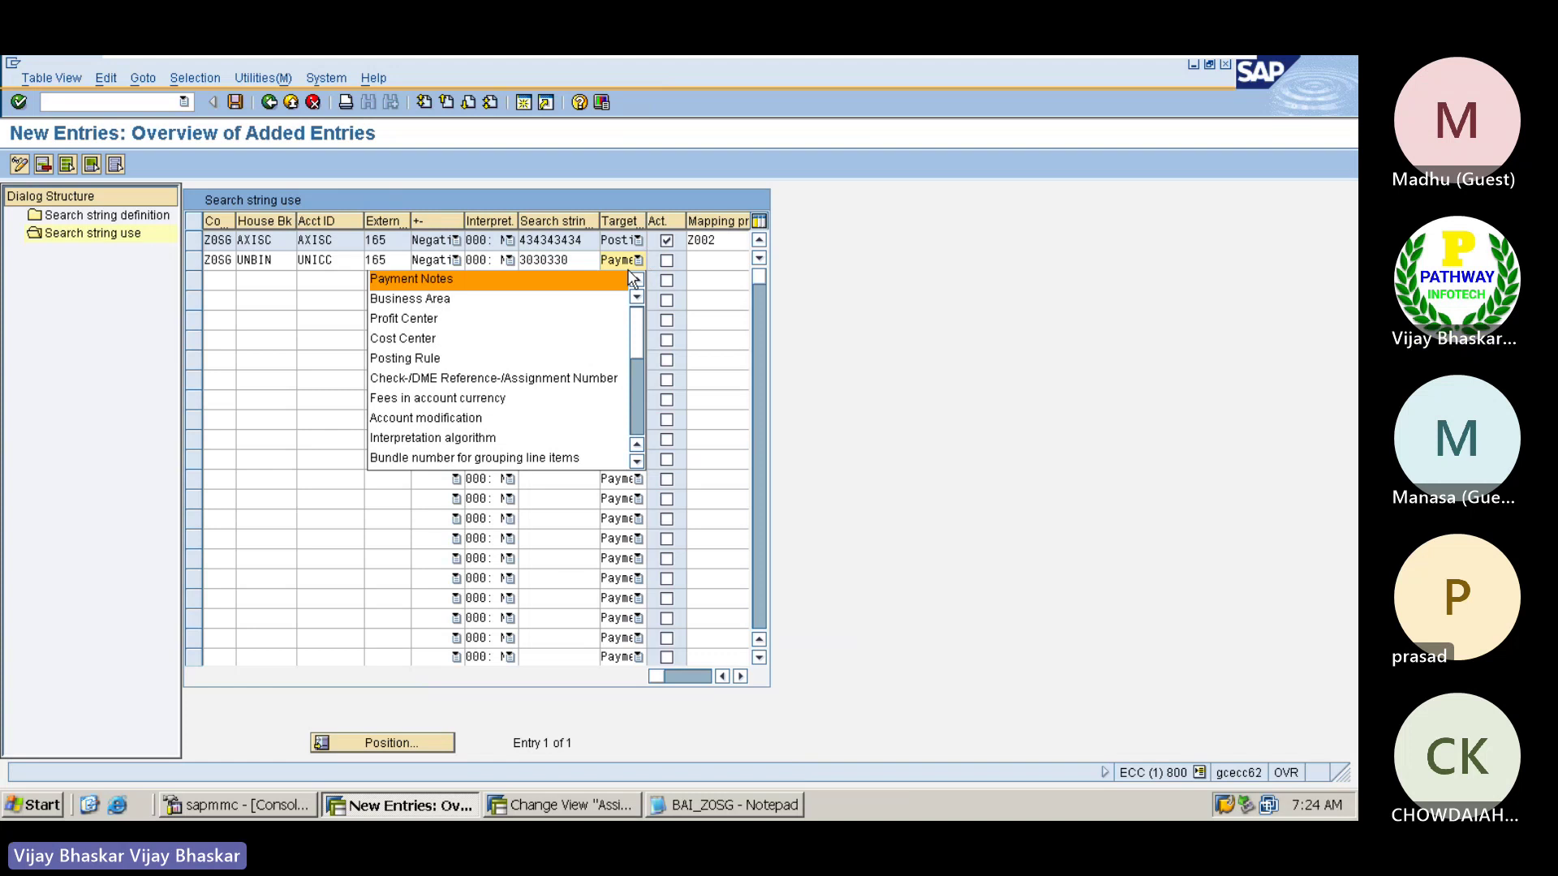
left_click(468, 360)
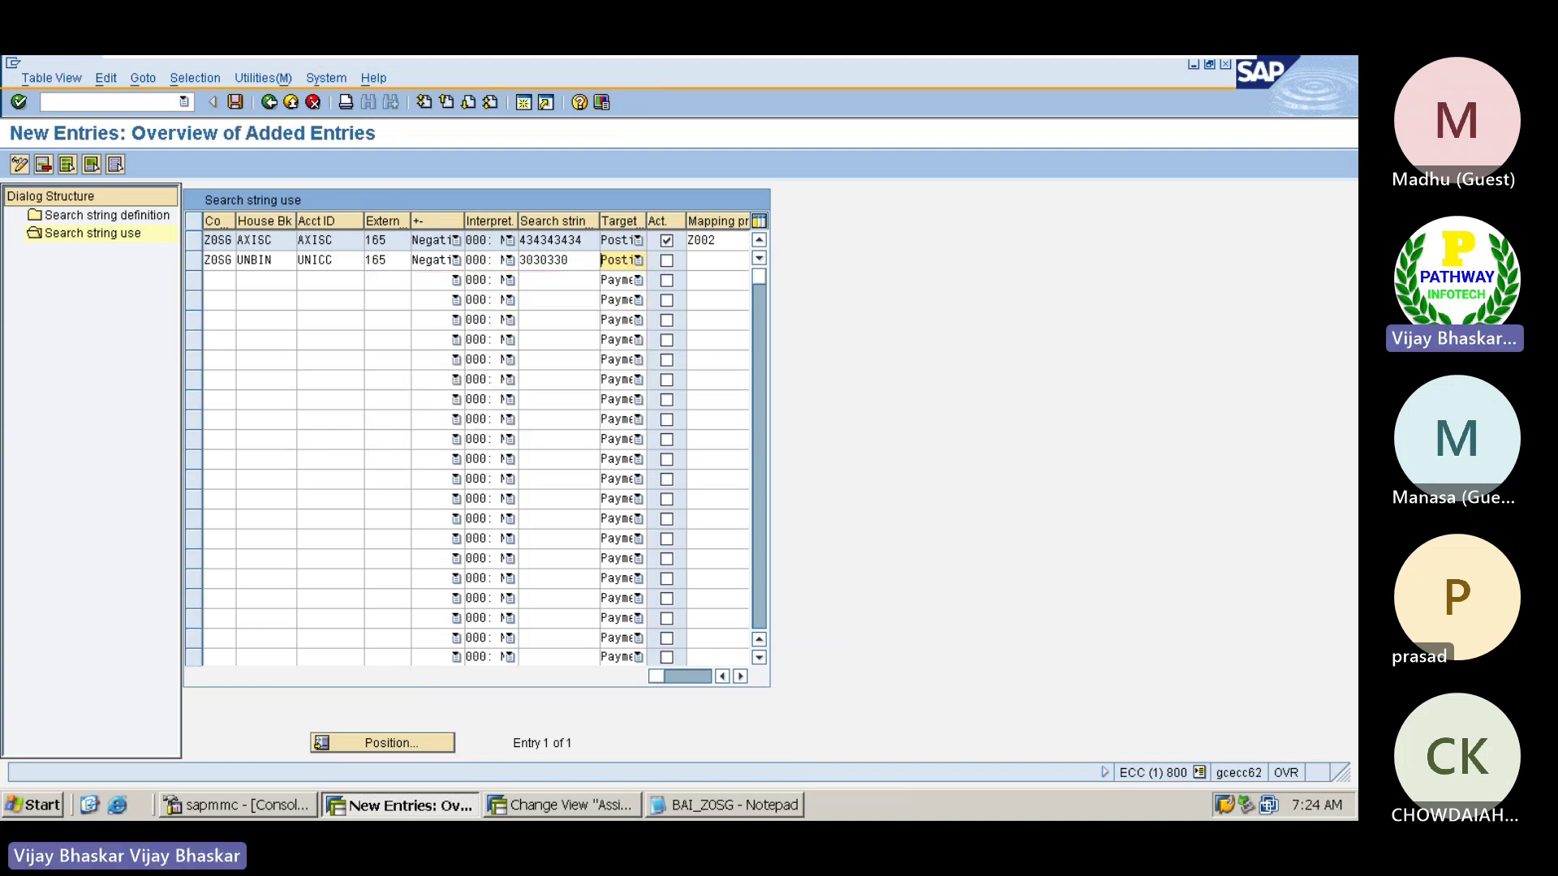
left_click(665, 260)
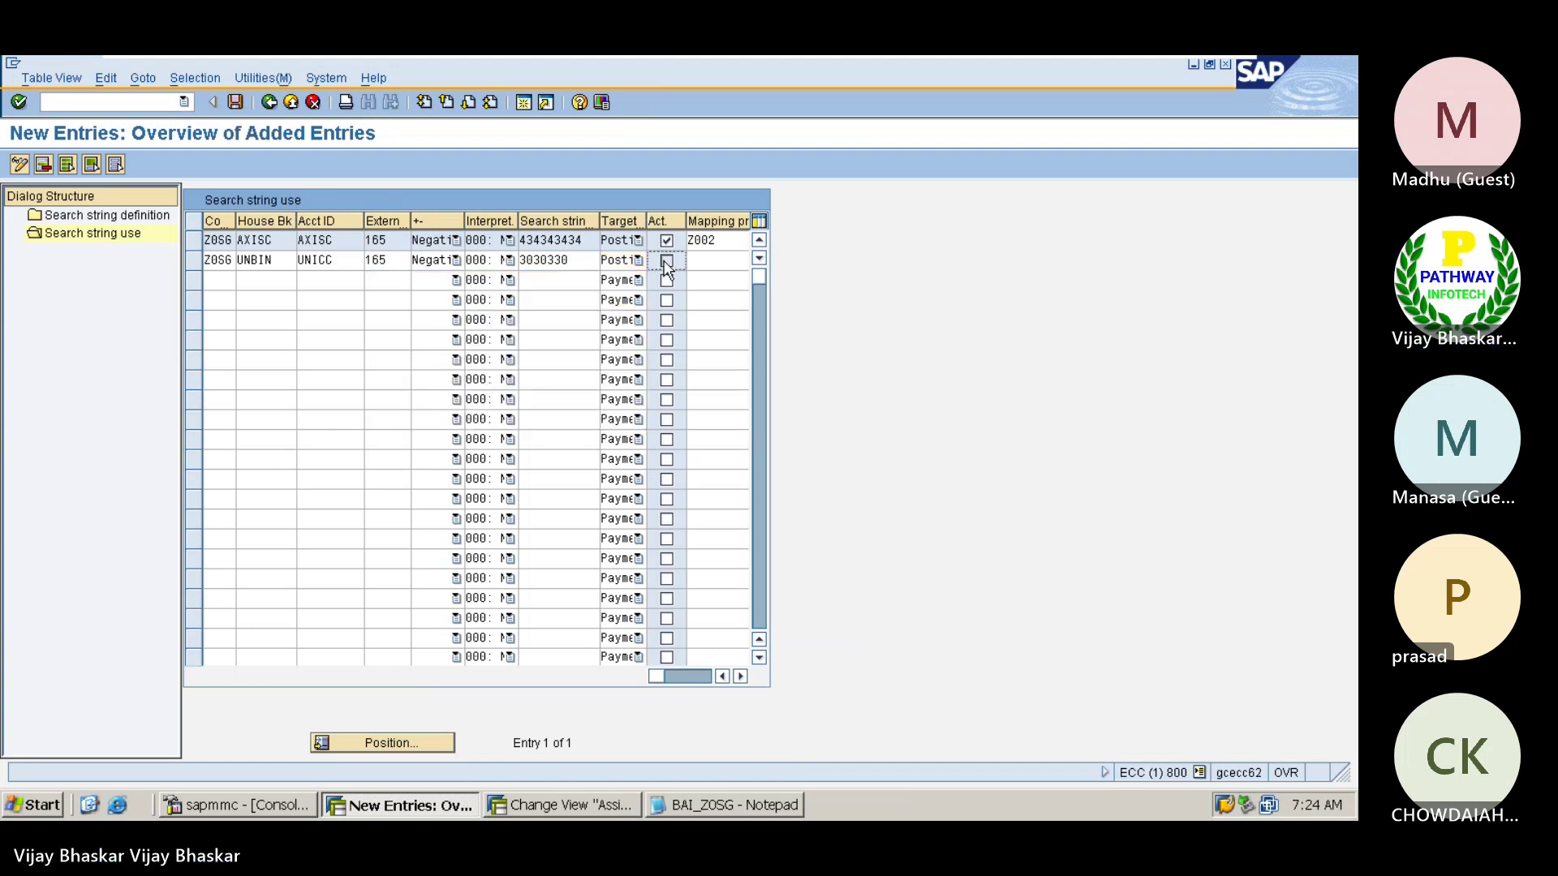
- Switch to the ECC and S4HANA Excel workbook and look up the posting rule noted for the loan and main bank accounts
left_click(705, 260)
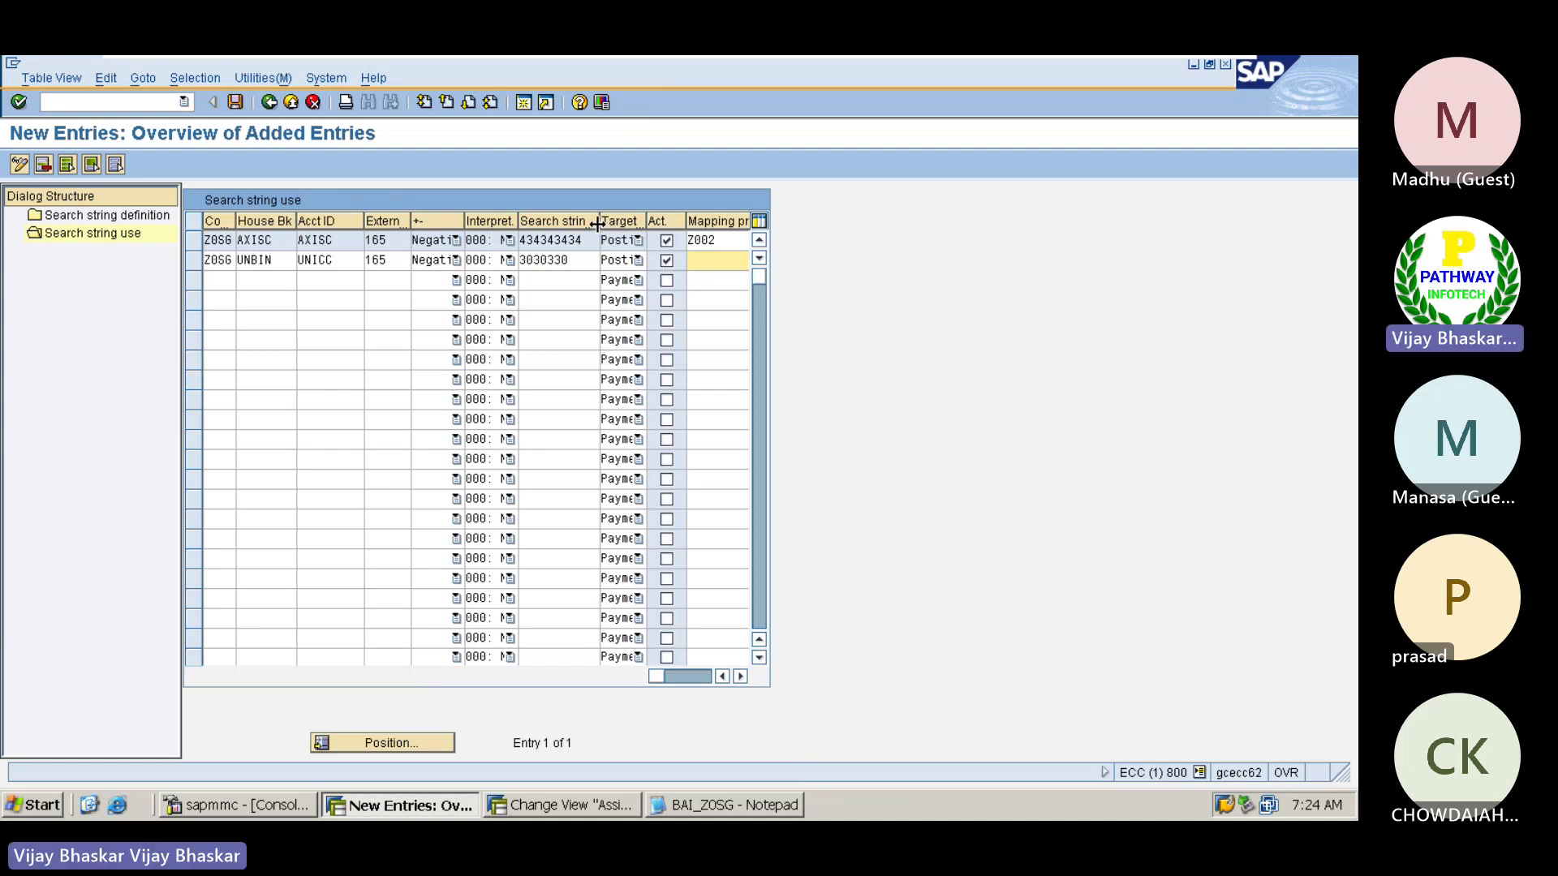
left_click_drag(599, 225, 577, 225)
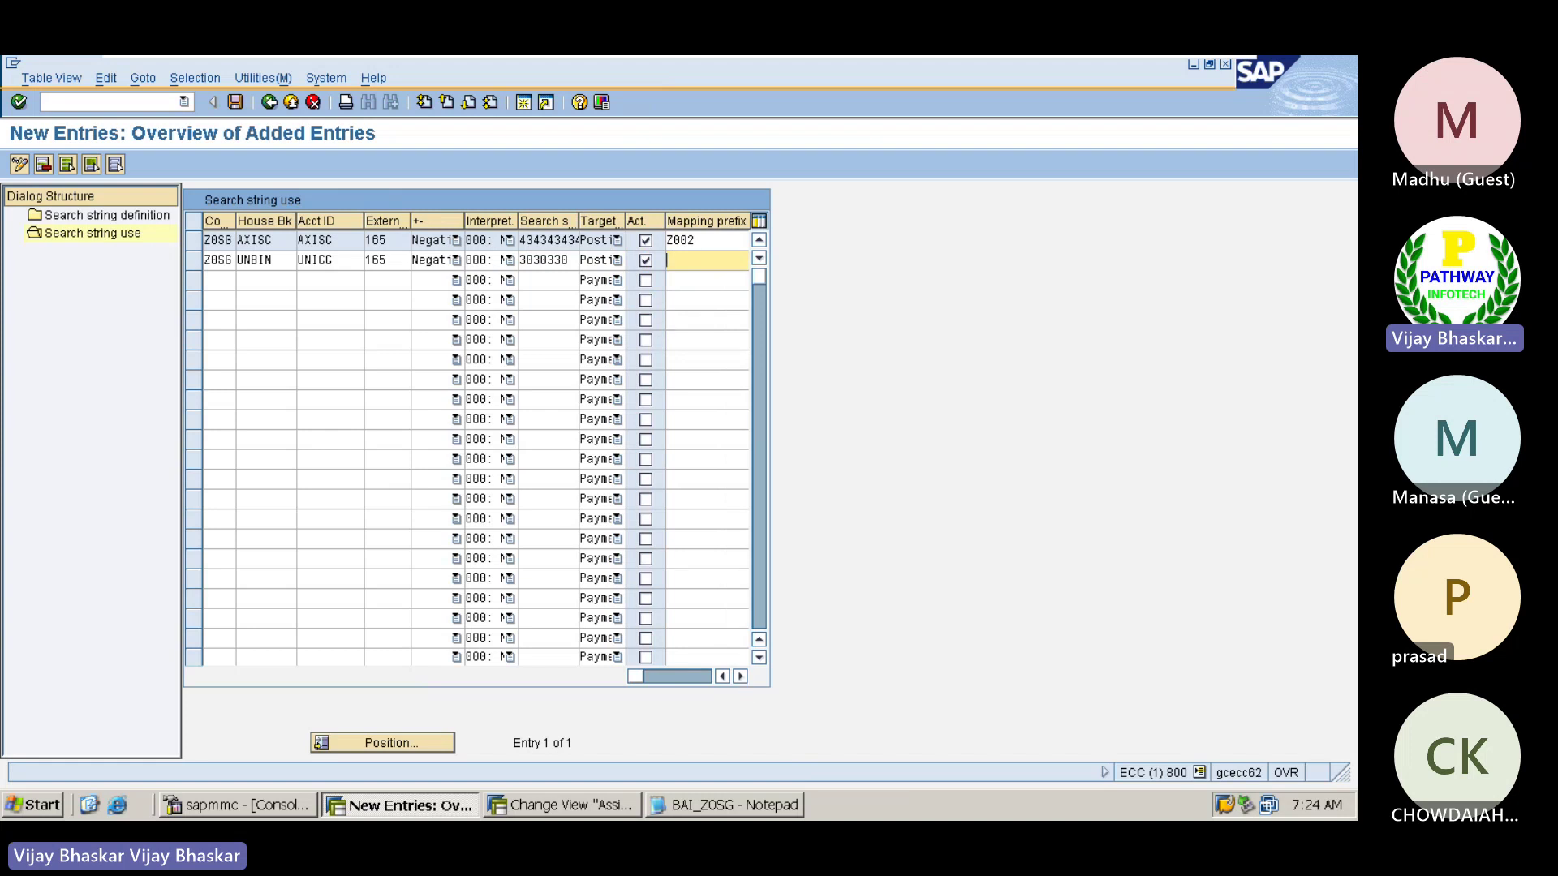
left_click_drag(704, 240, 680, 238)
left_click(668, 240)
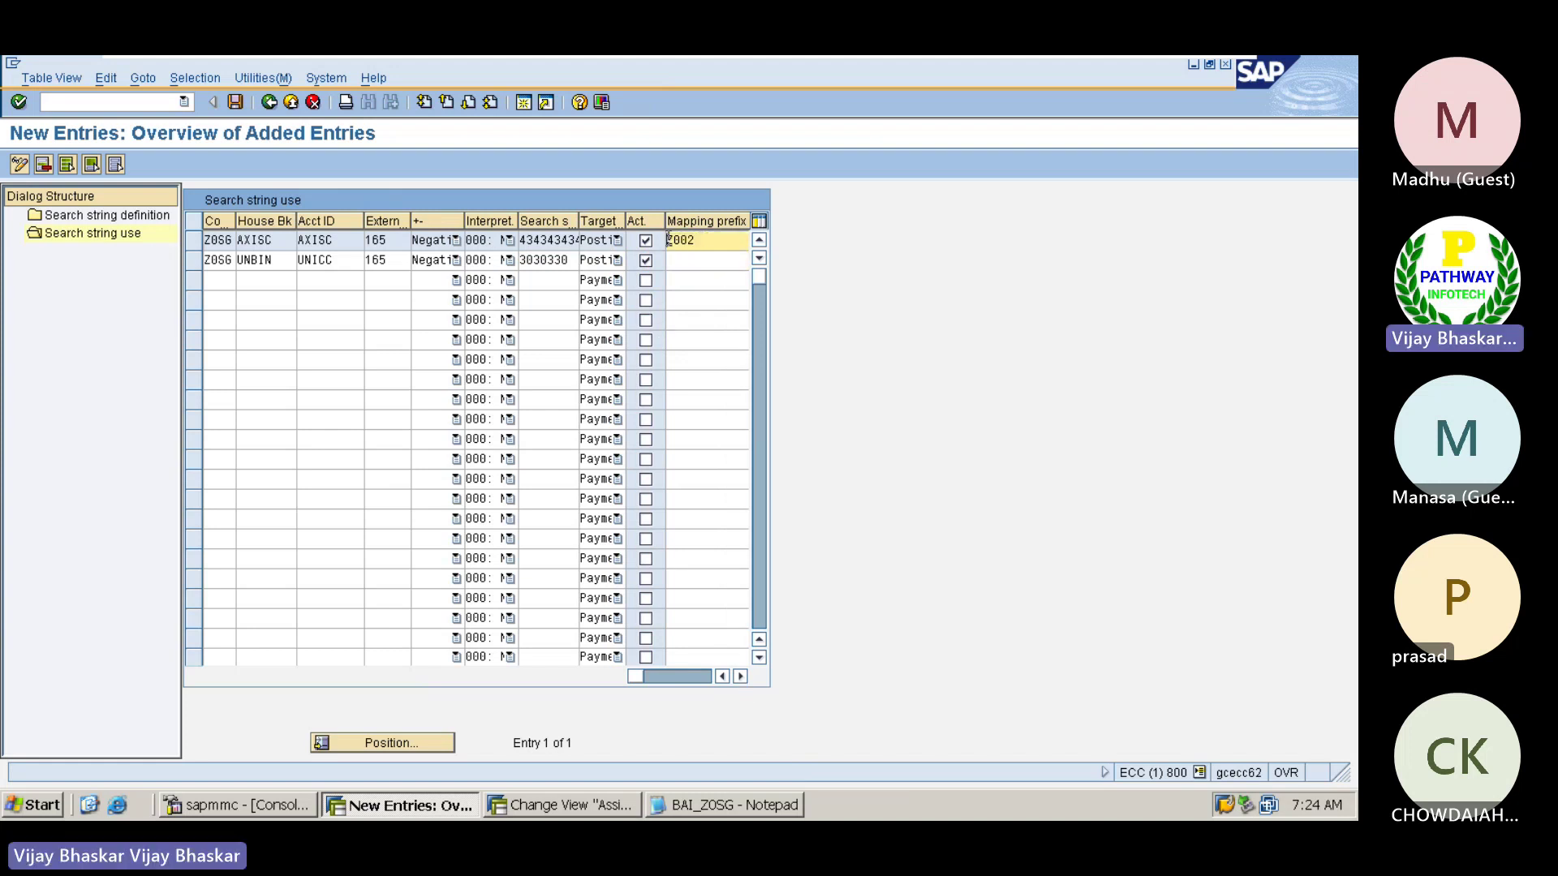
mouse_move(1029, 60)
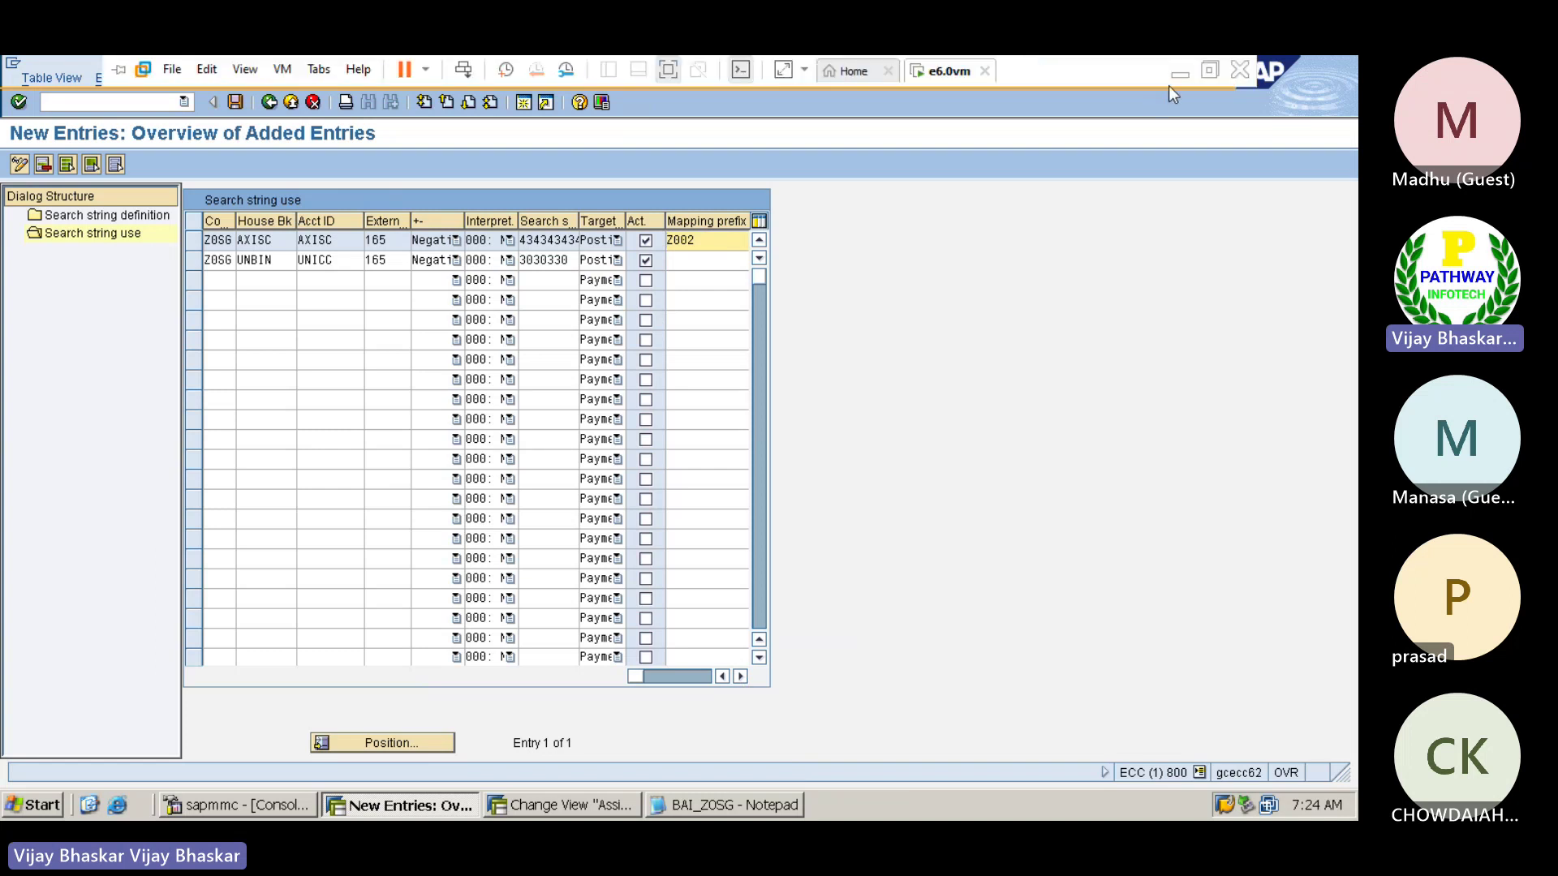
left_click(1181, 75)
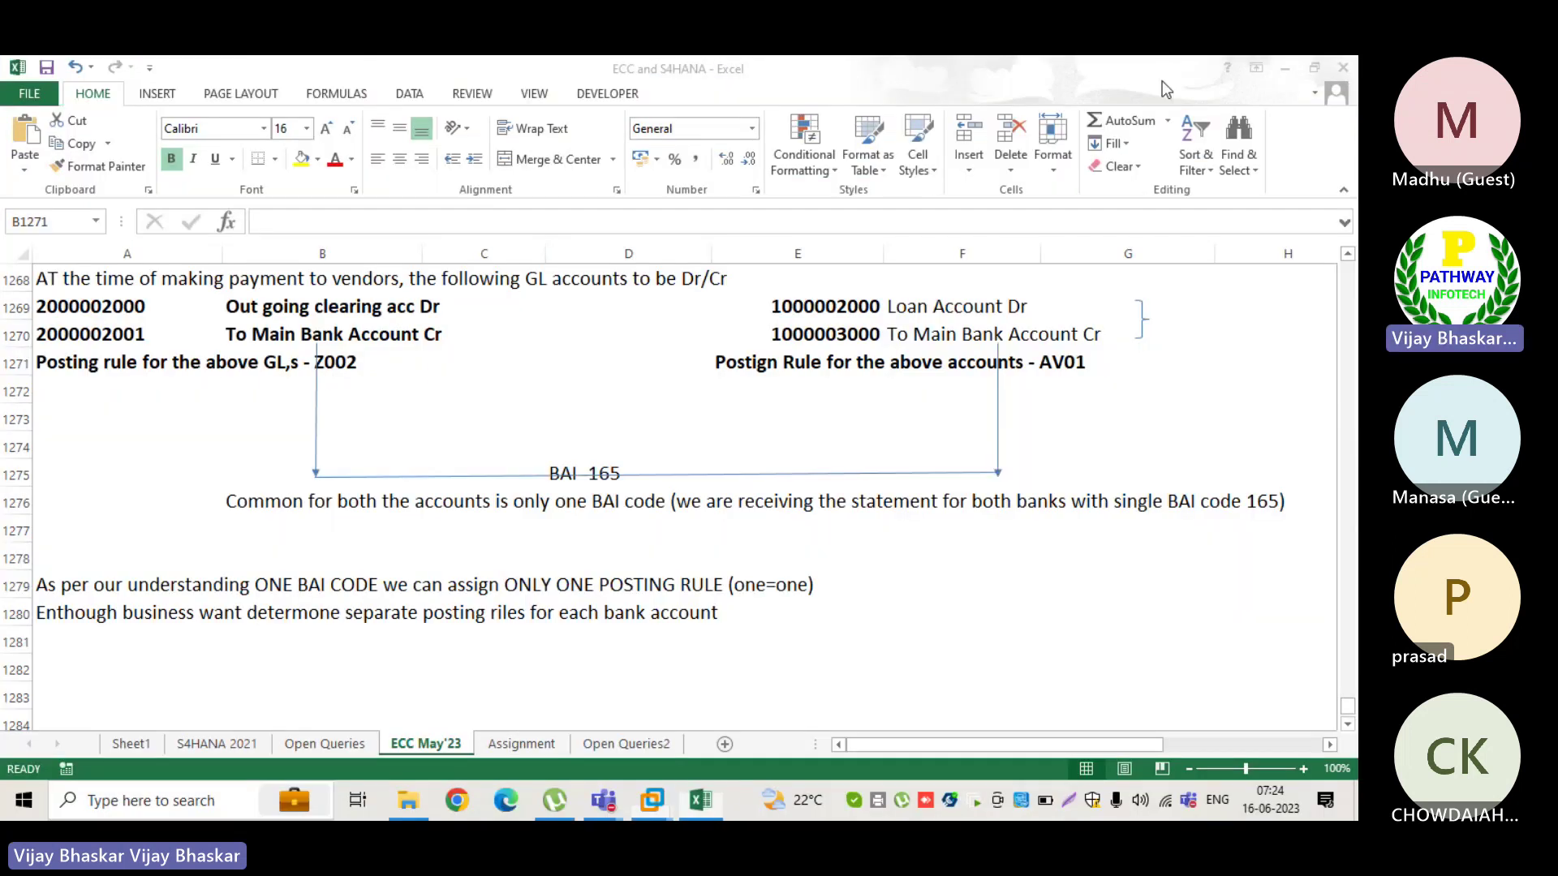
left_click(1059, 365)
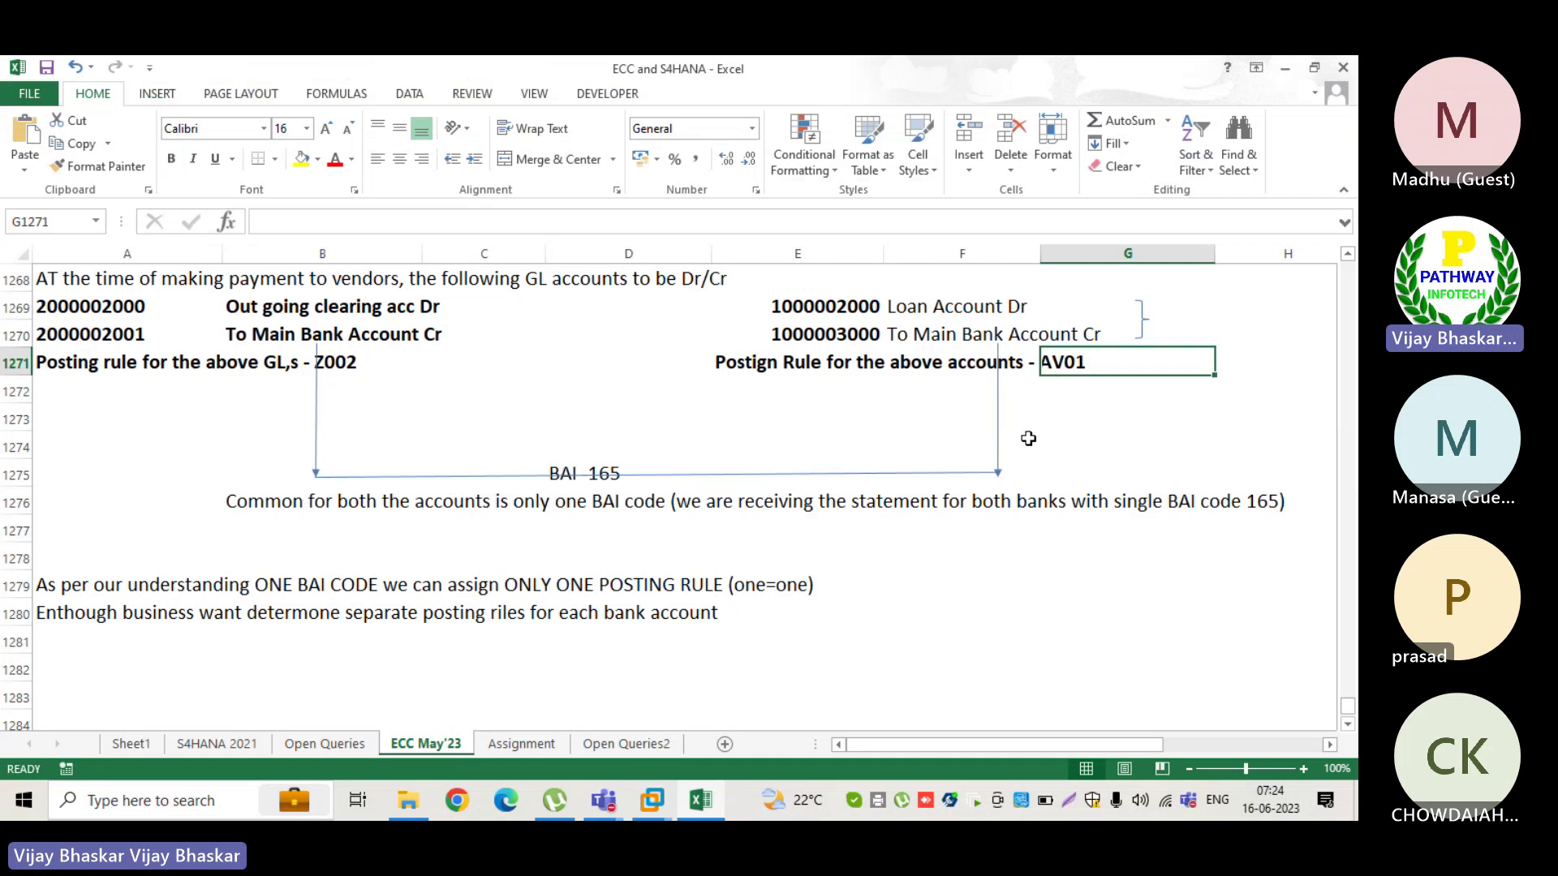
- Return to the SAP session, set the UNBIN entry's mapping prefix to AV01 and save the search string use
mouse_move(670, 801)
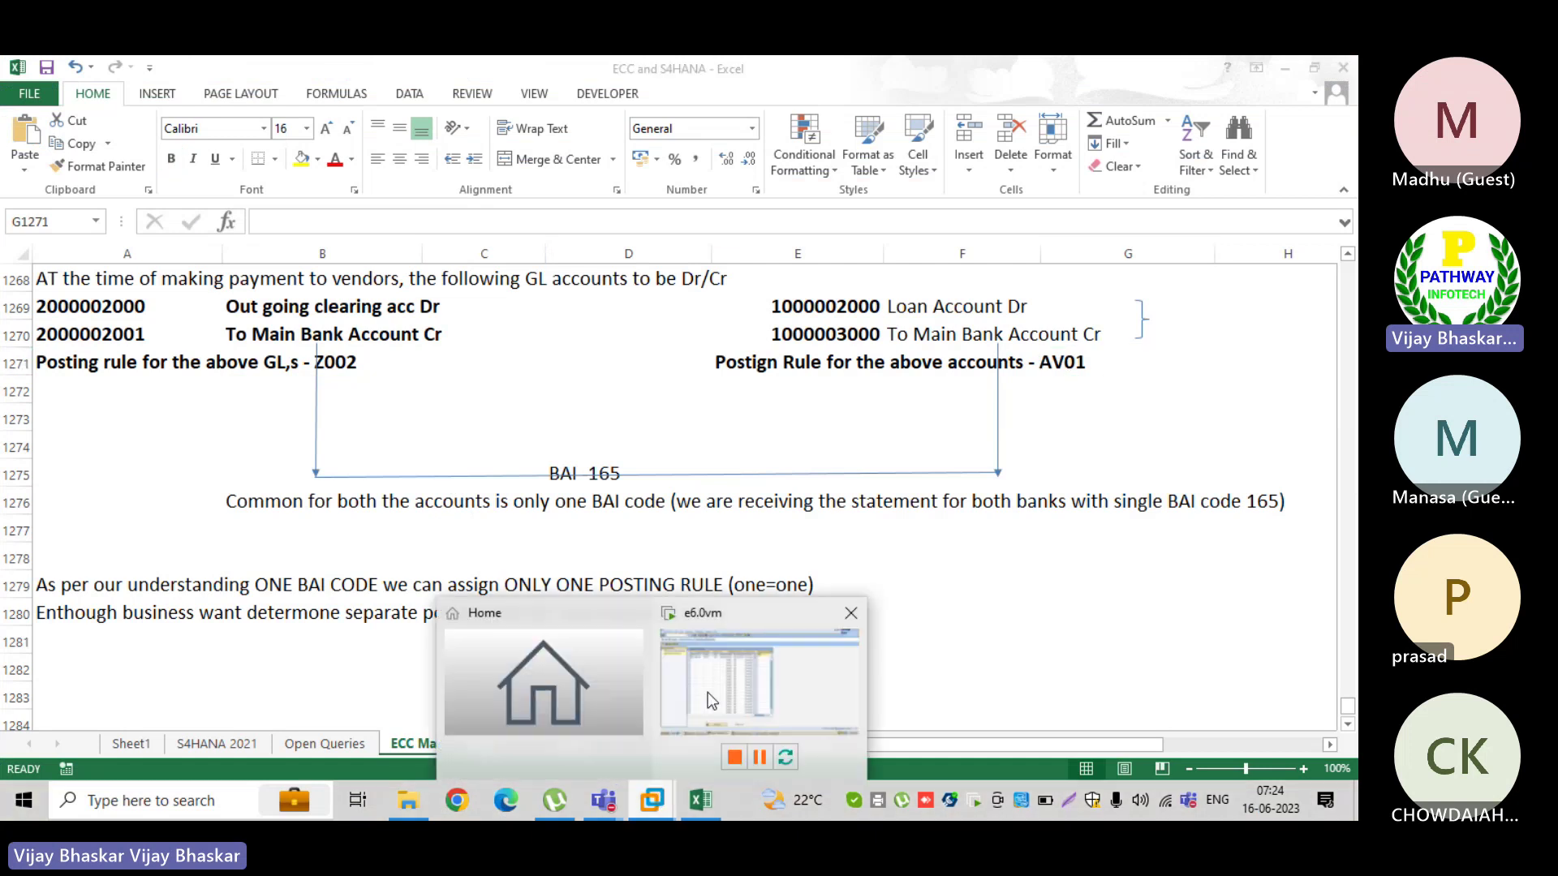
left_click(707, 693)
left_click(679, 258)
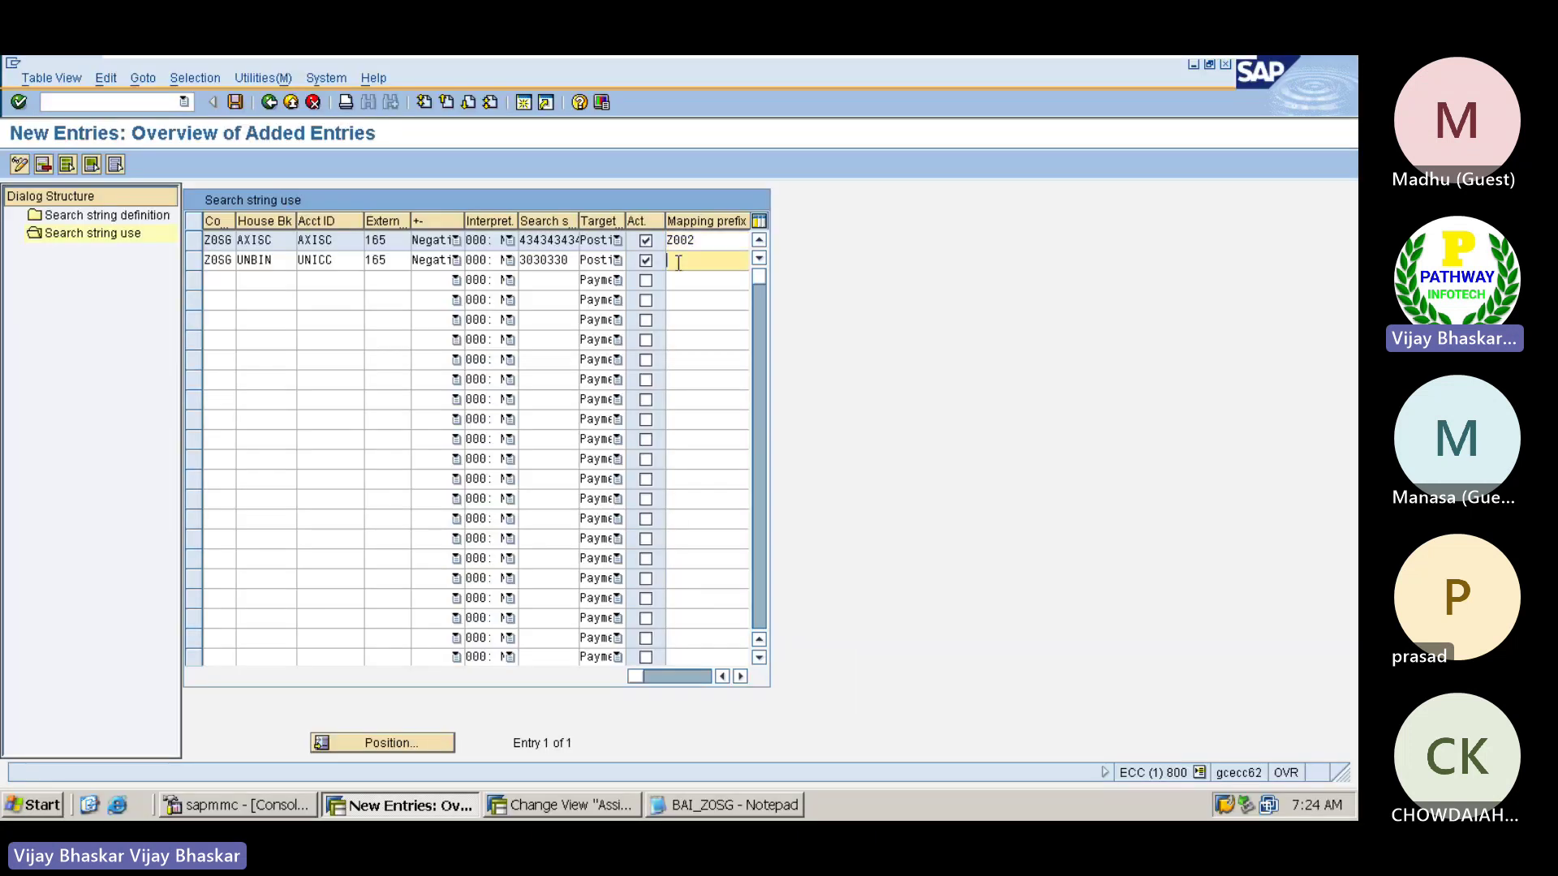
type("A001")
key("Return")
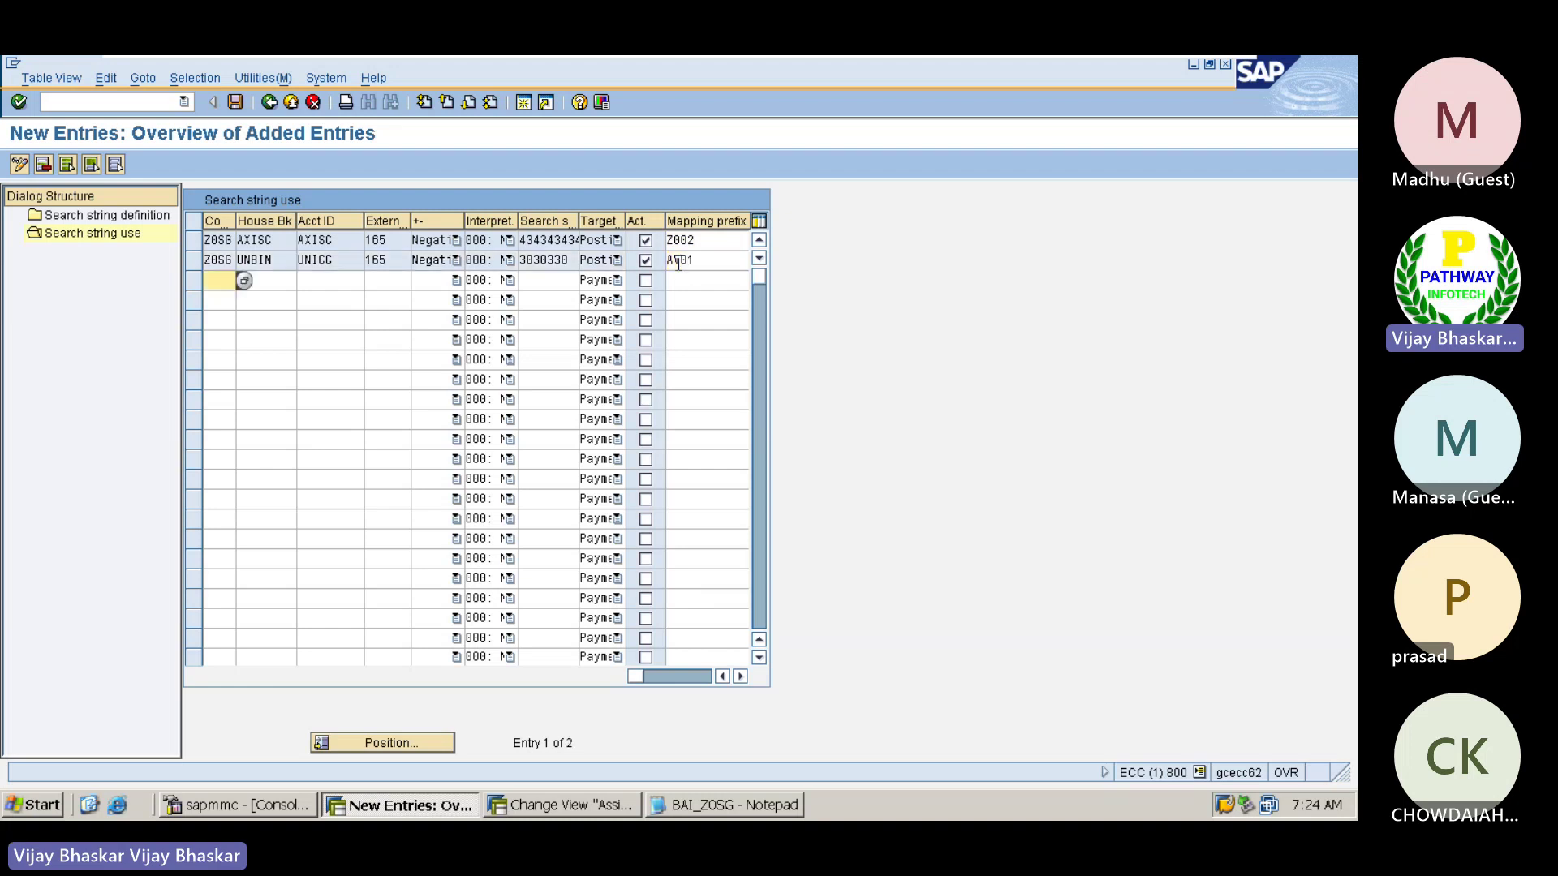
key("ctrl+s")
key("ctrl+s")
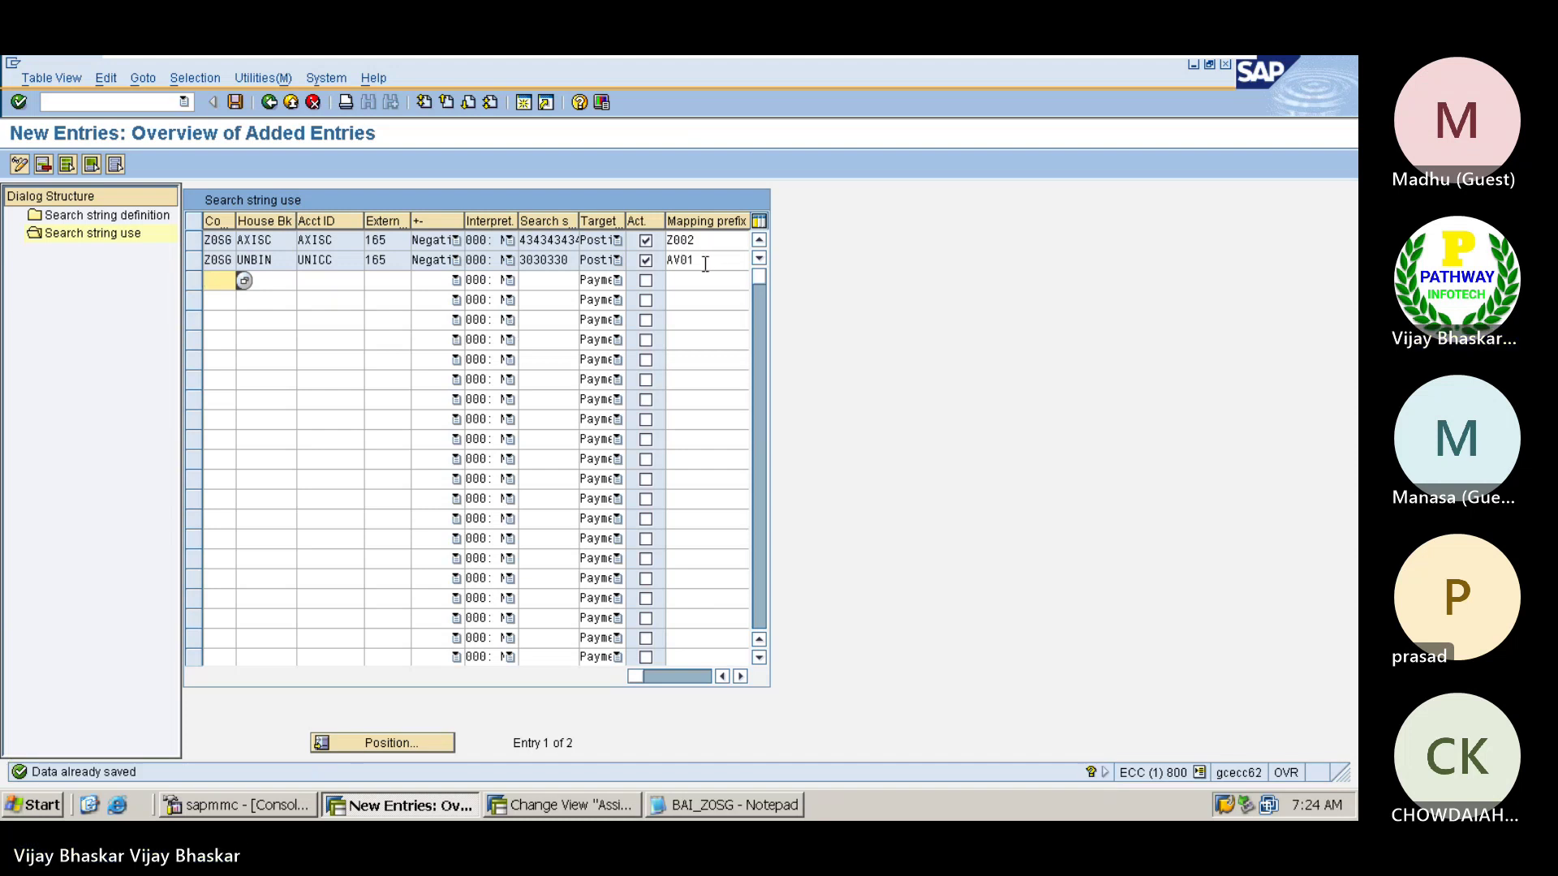
- Compare both bank account numbers in the 165 records of the BAI_Z0SG file with the mapping prefixes of the search string use entries
left_click(705, 807)
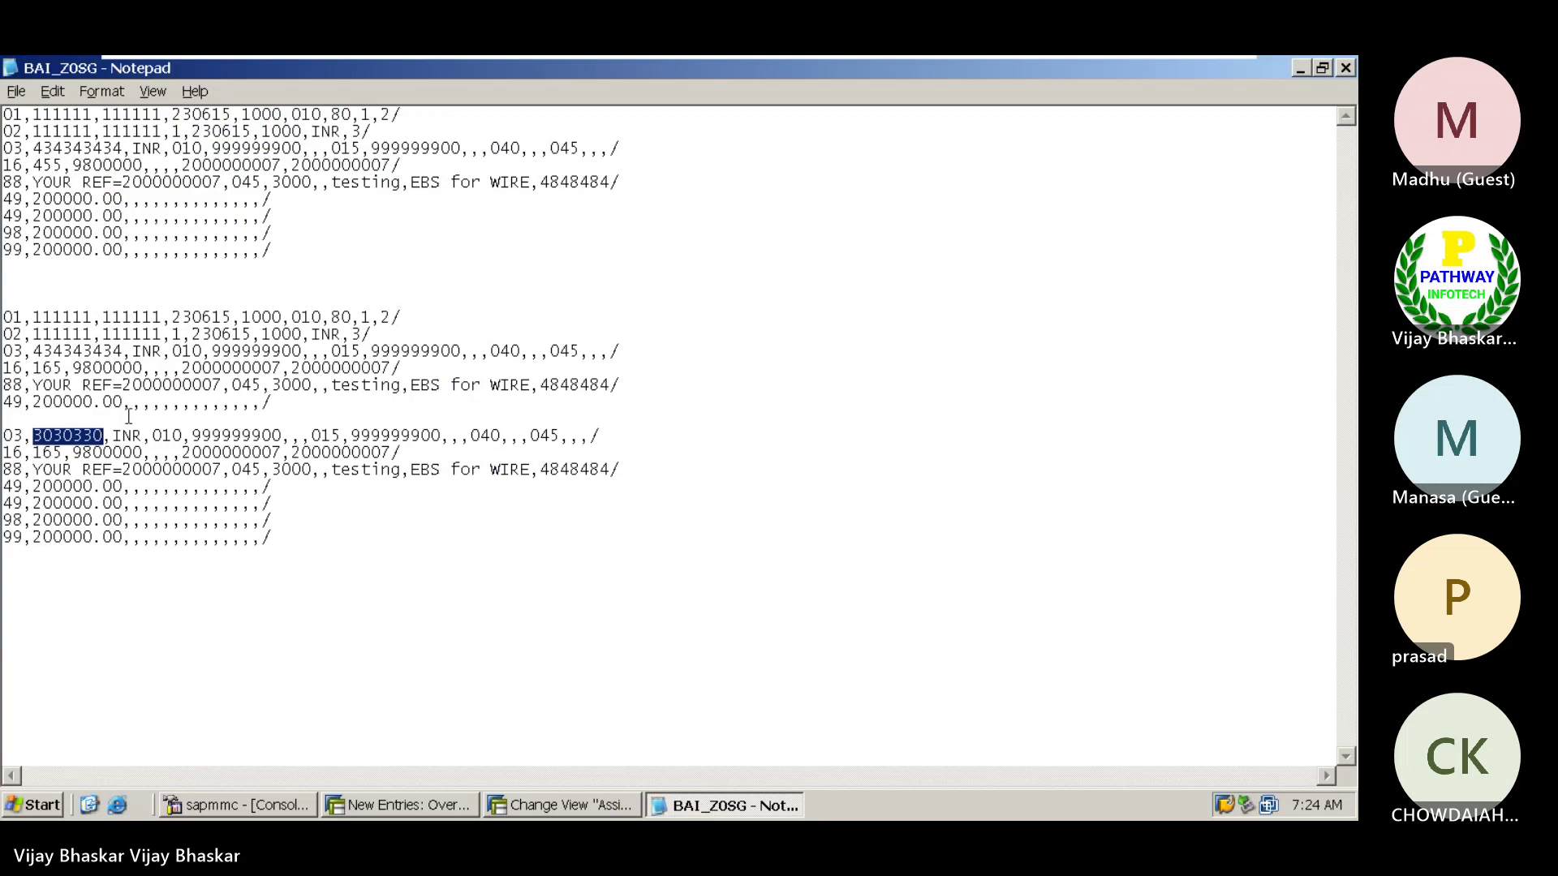
left_click_drag(34, 350, 122, 350)
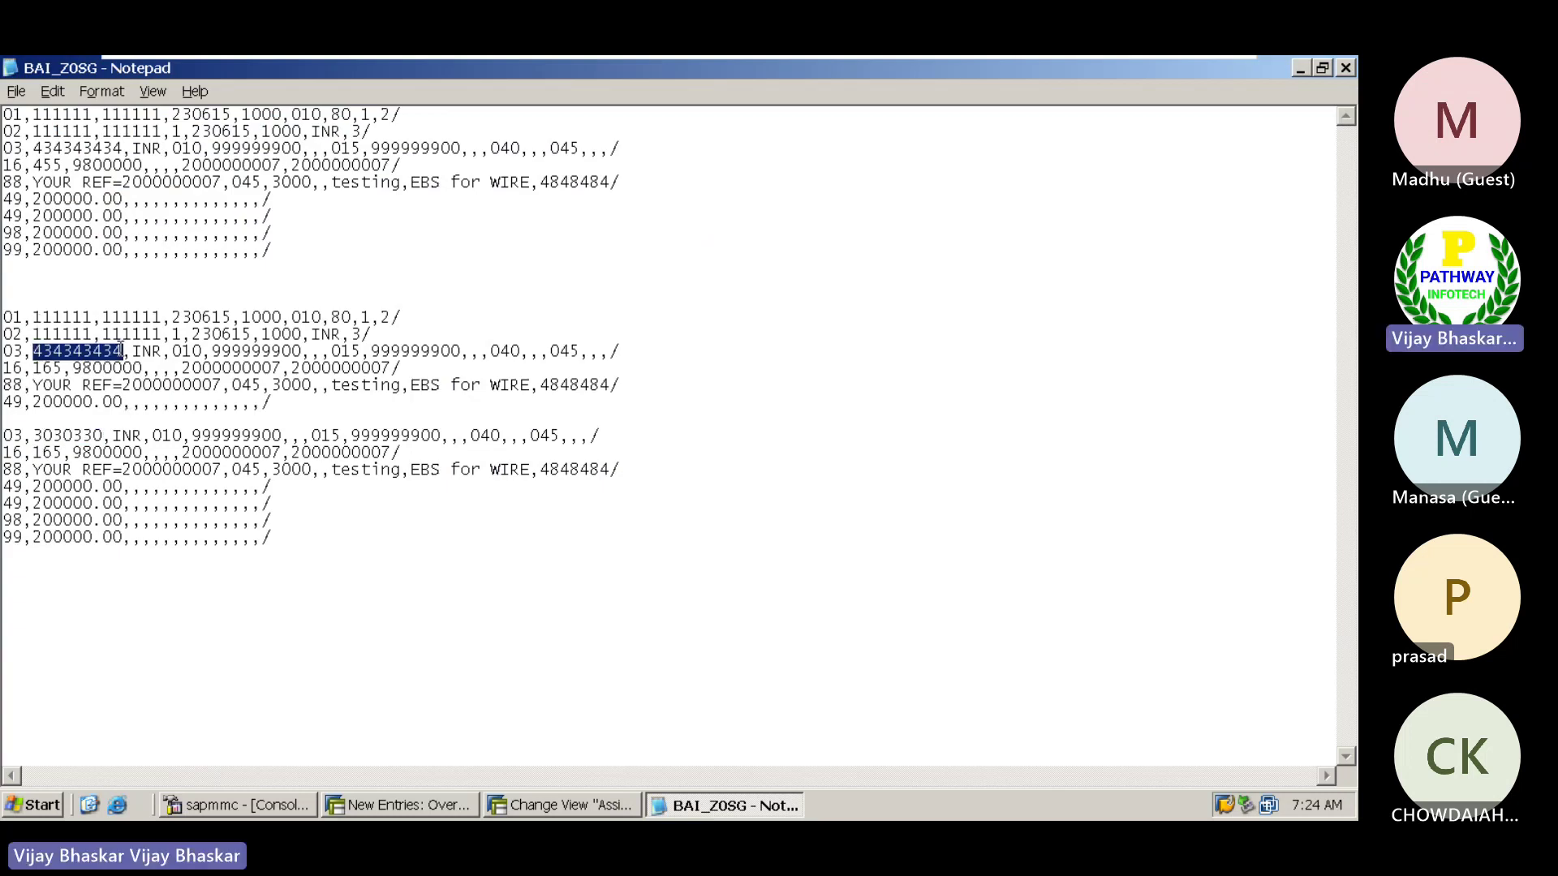
left_click(418, 811)
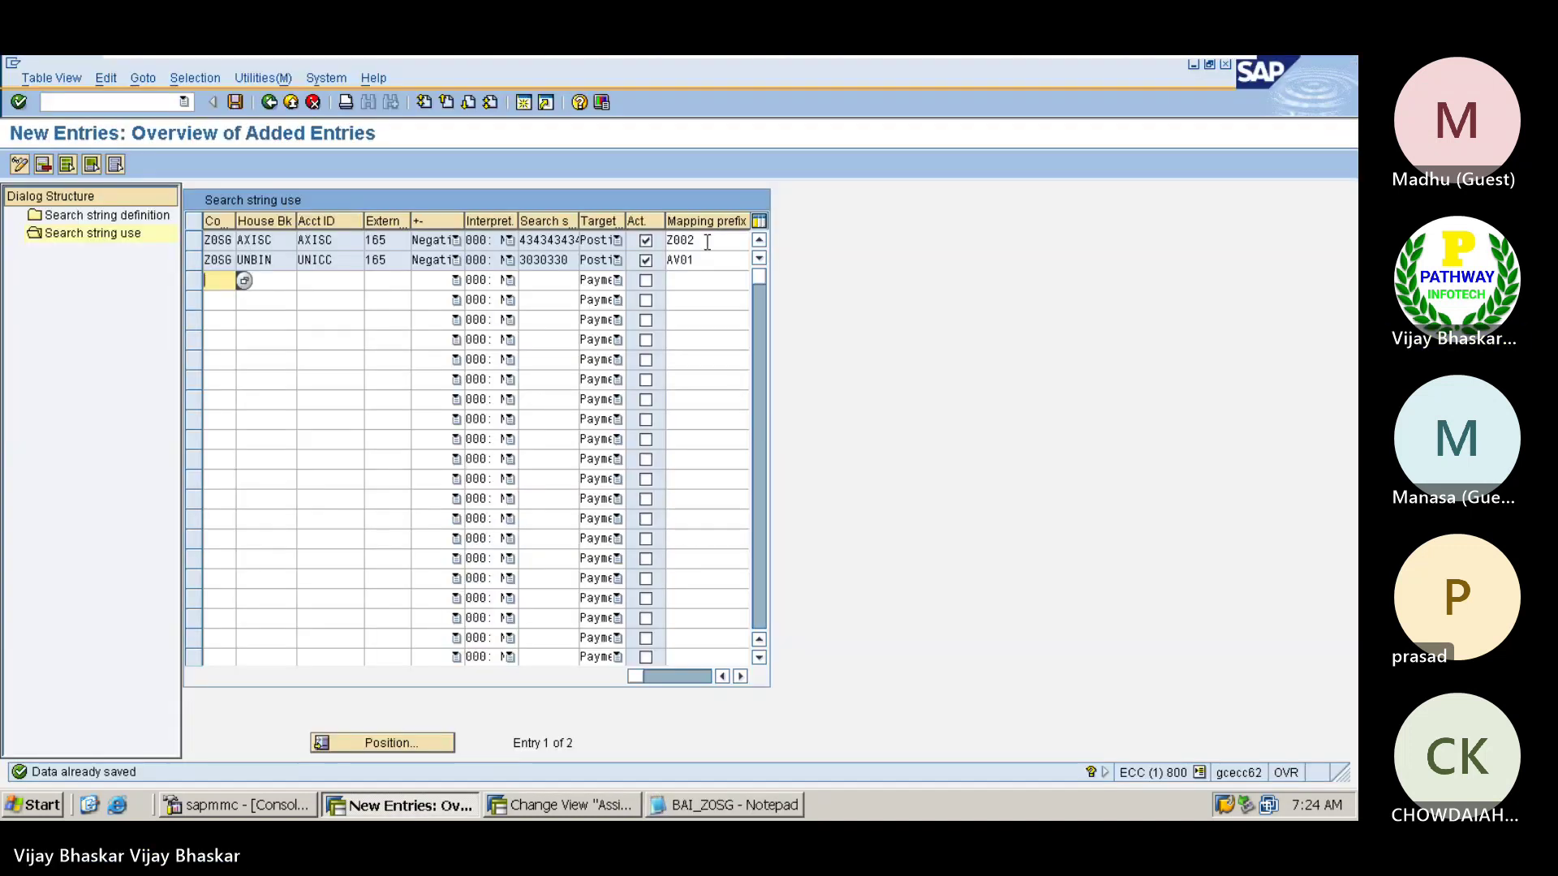
left_click(706, 242)
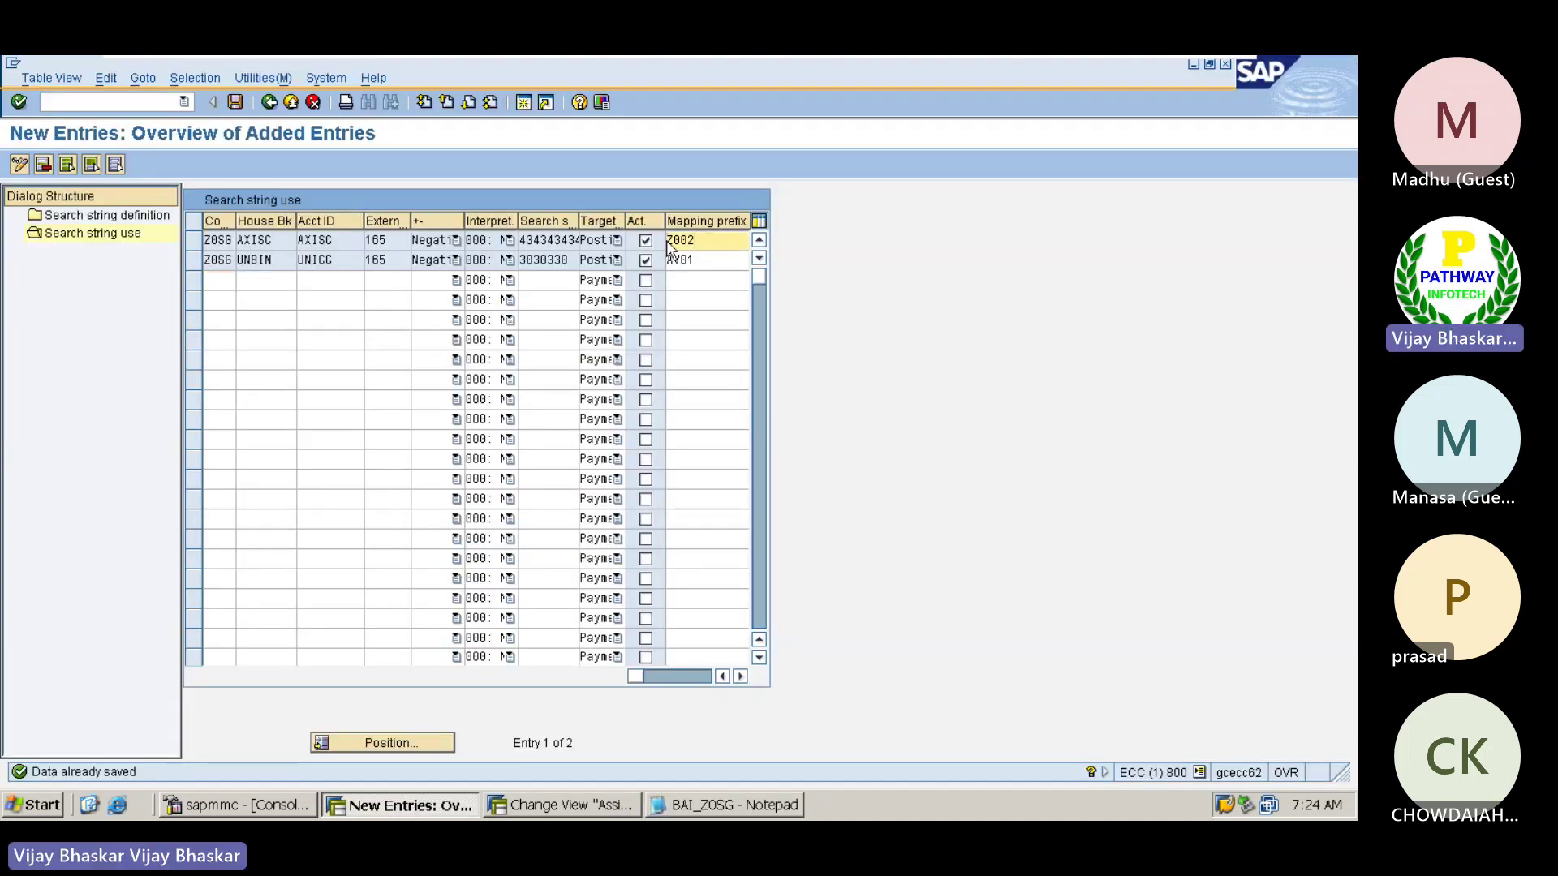
left_click(718, 805)
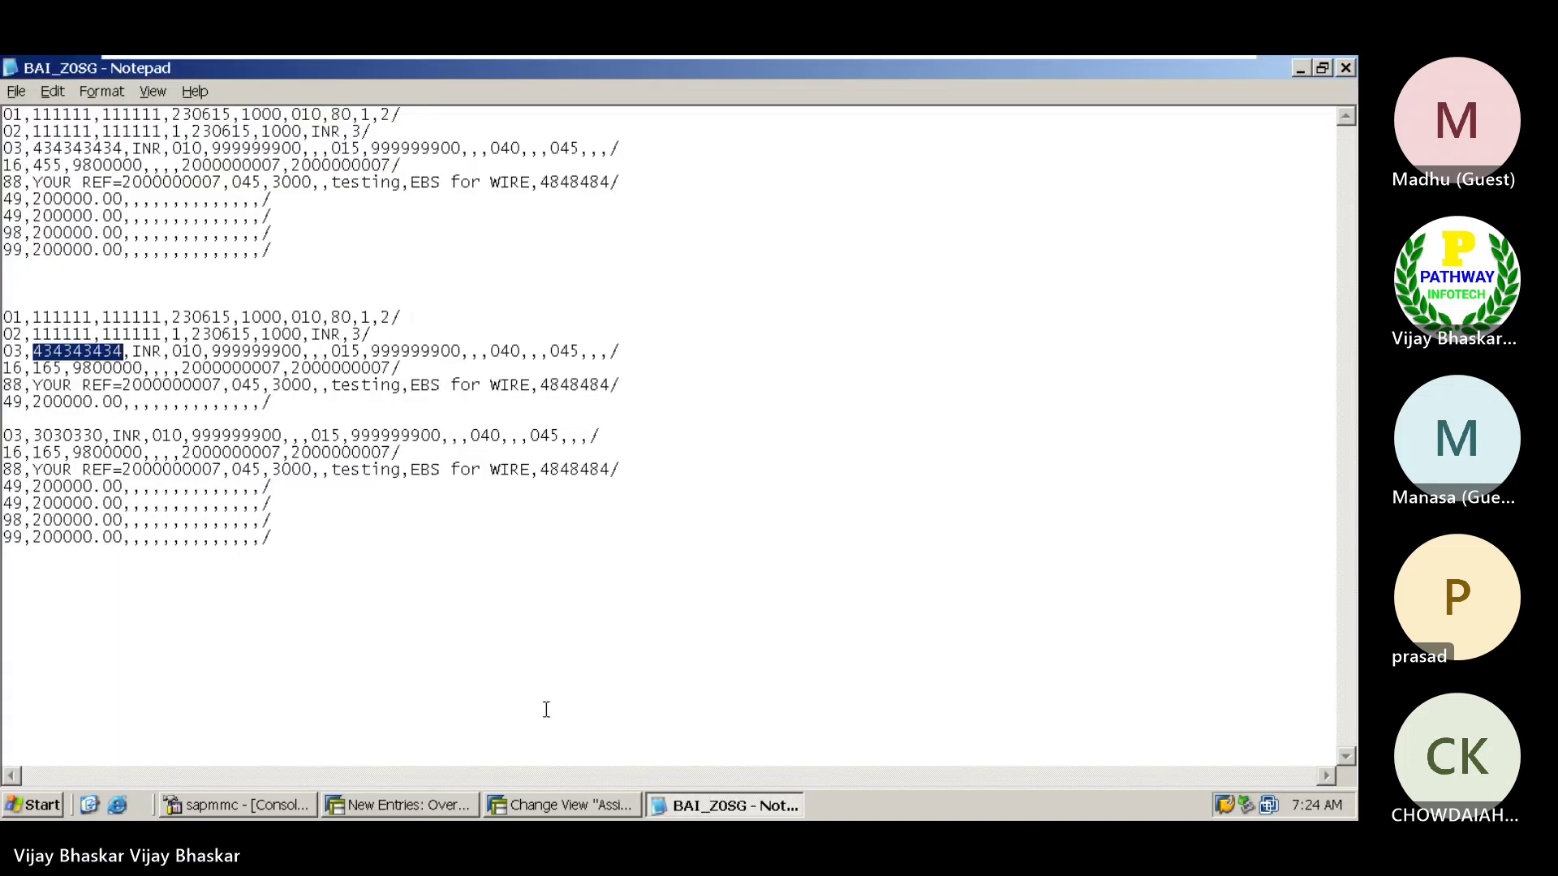
left_click_drag(33, 438, 103, 438)
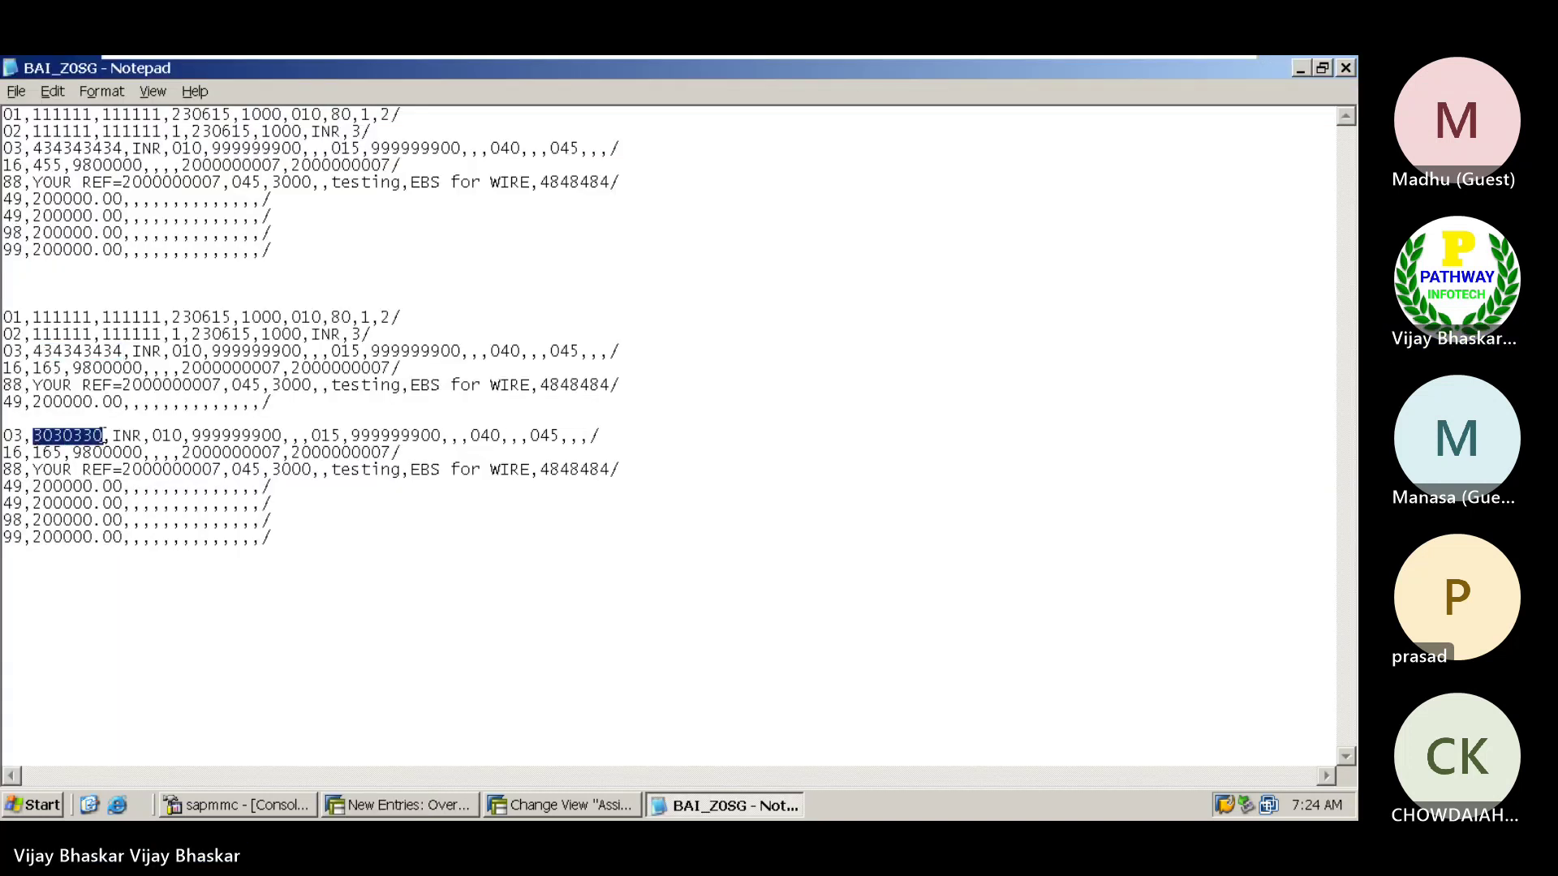
left_click(431, 800)
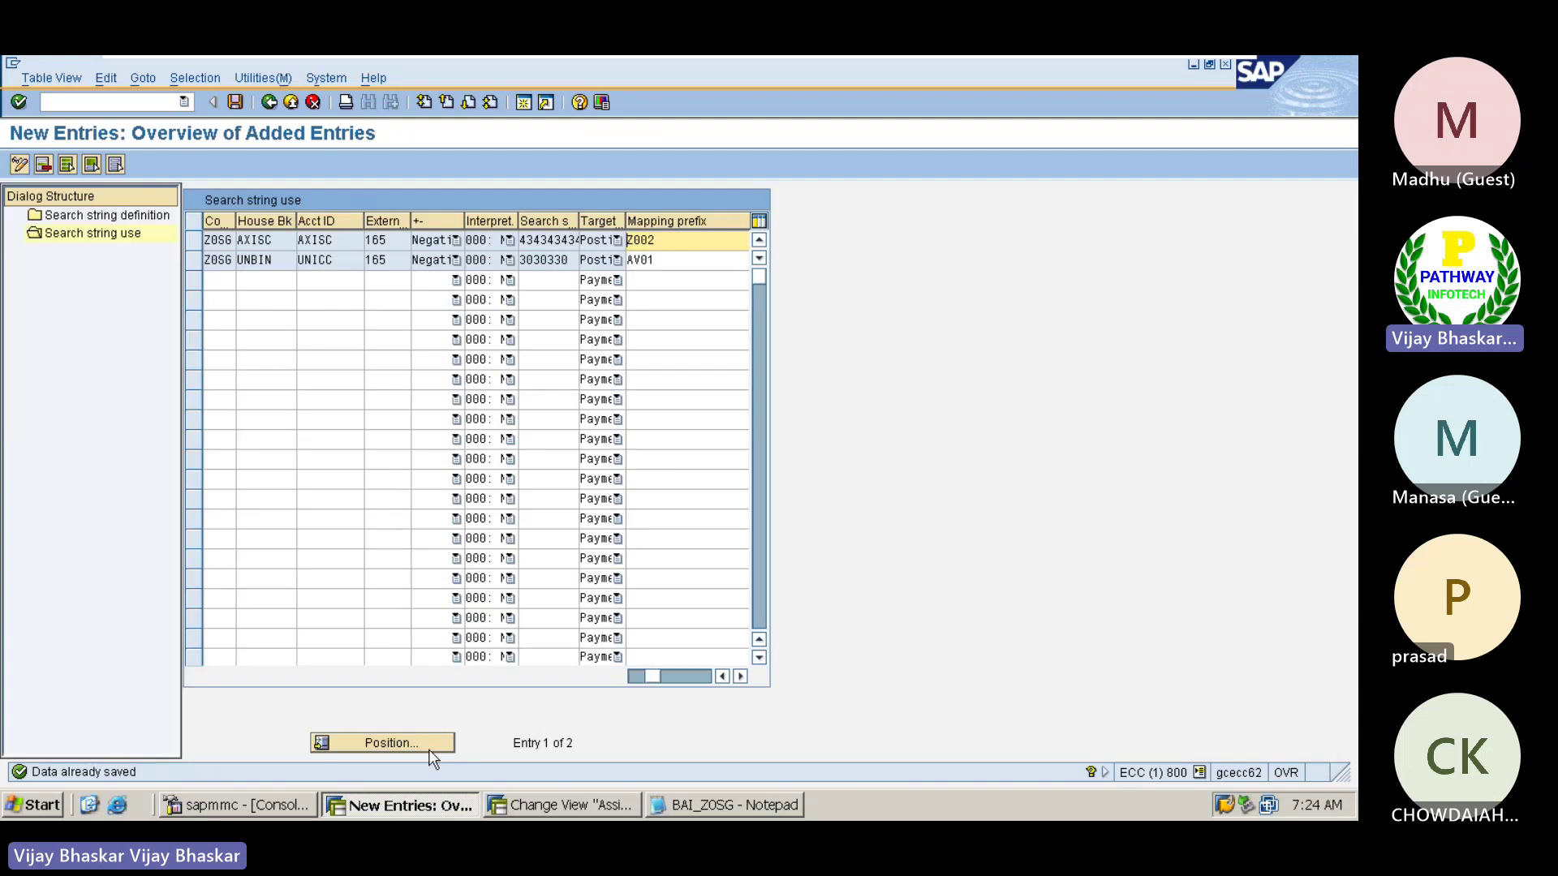
left_click_drag(661, 263, 625, 259)
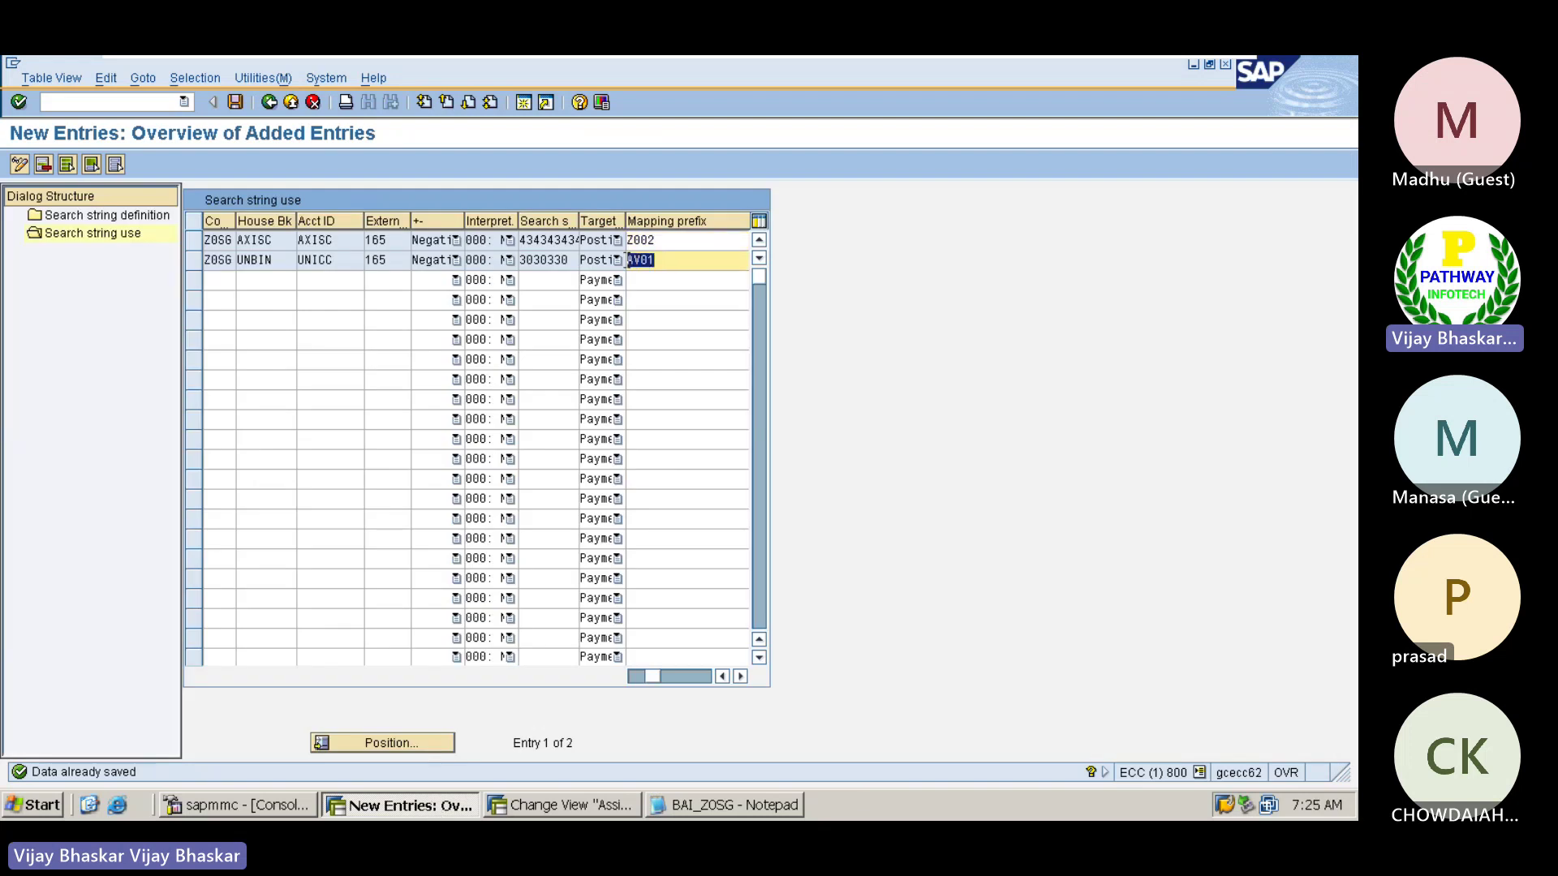
left_click(626, 260)
- Switch to the posting rule configuration session and review the external transaction assignments, defined posting rules and posting rule keys
left_click(588, 810)
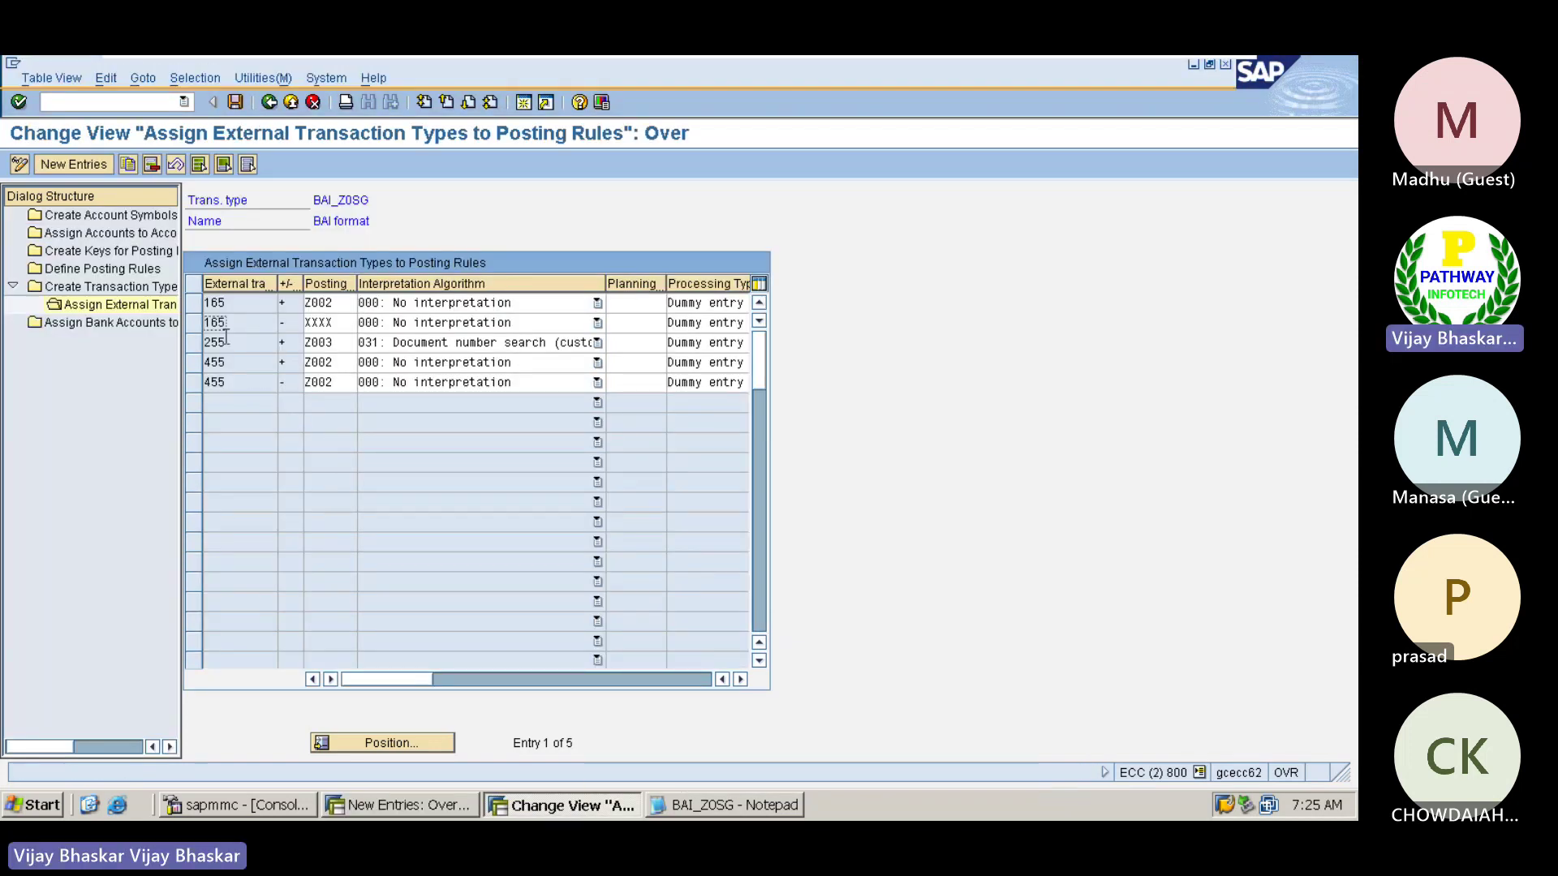
double_click(97, 269)
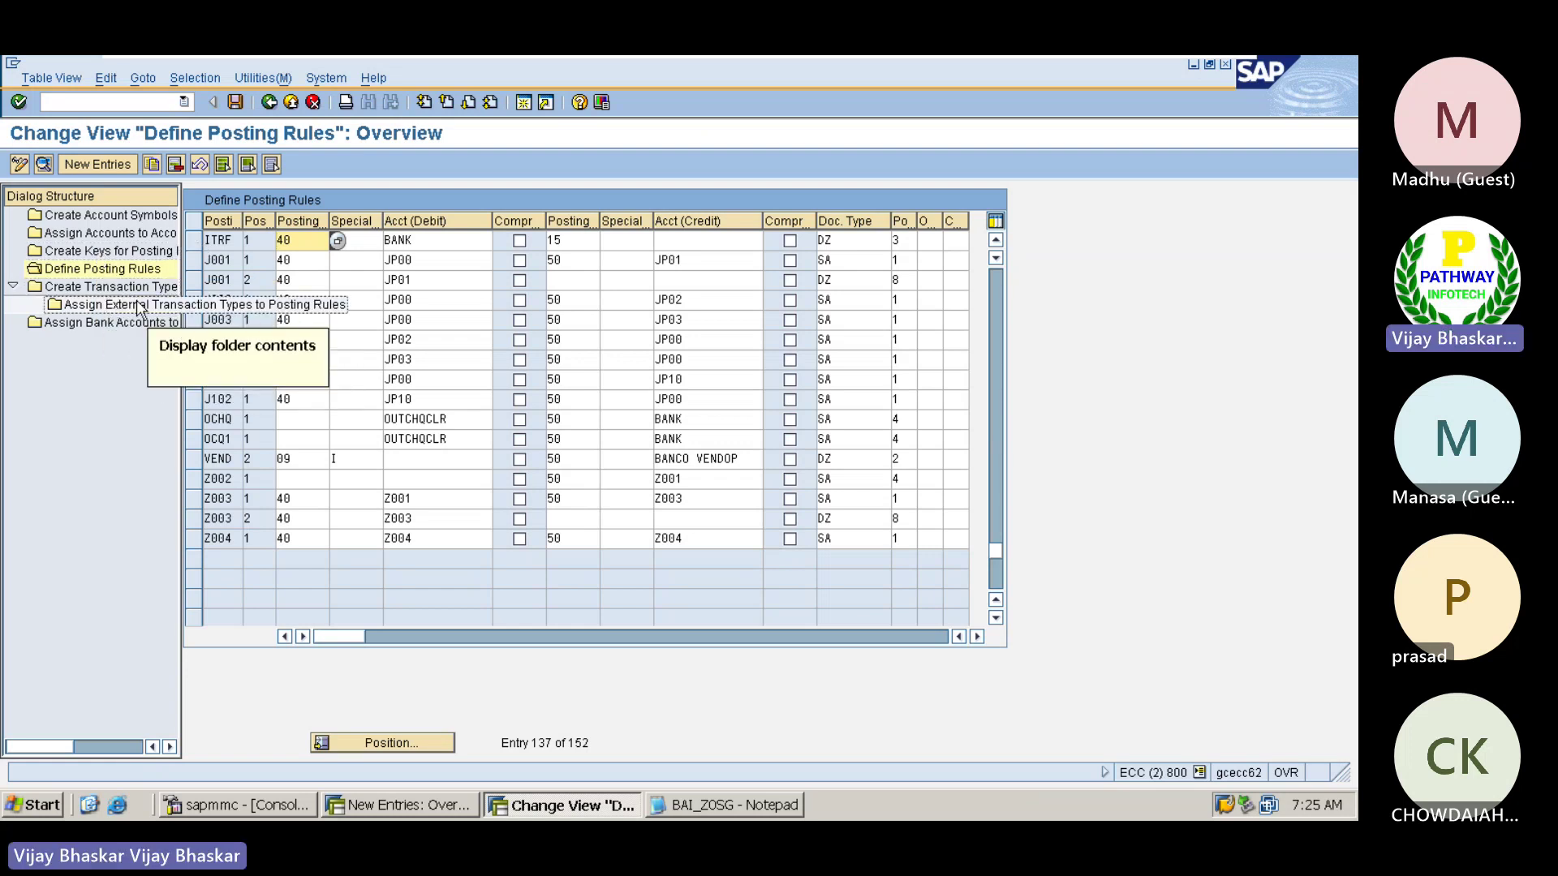
double_click(90, 251)
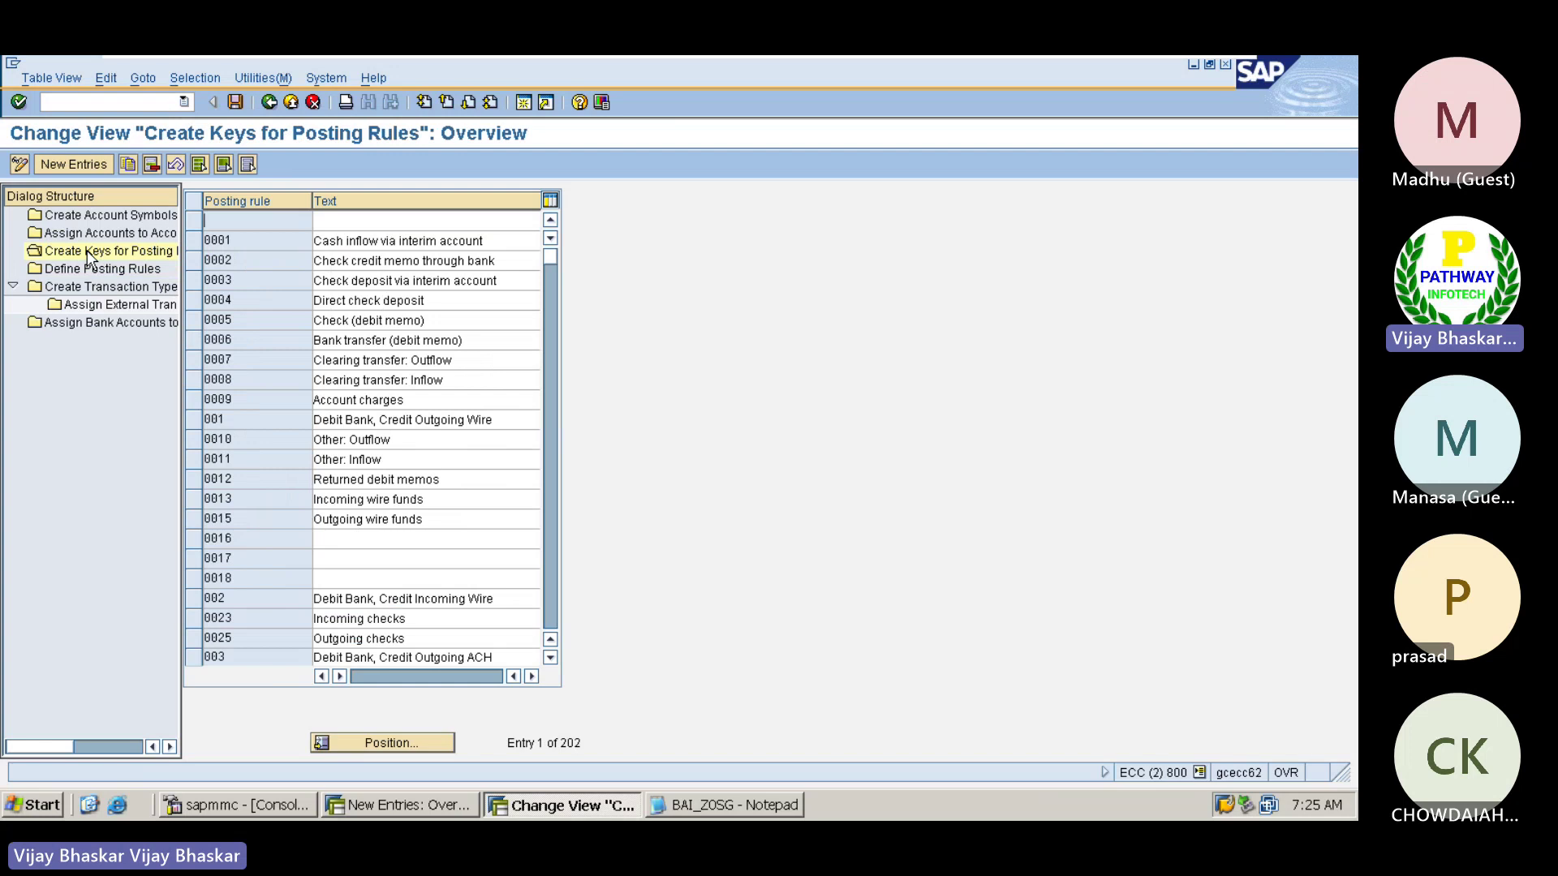
left_click(71, 163)
type("Z0")
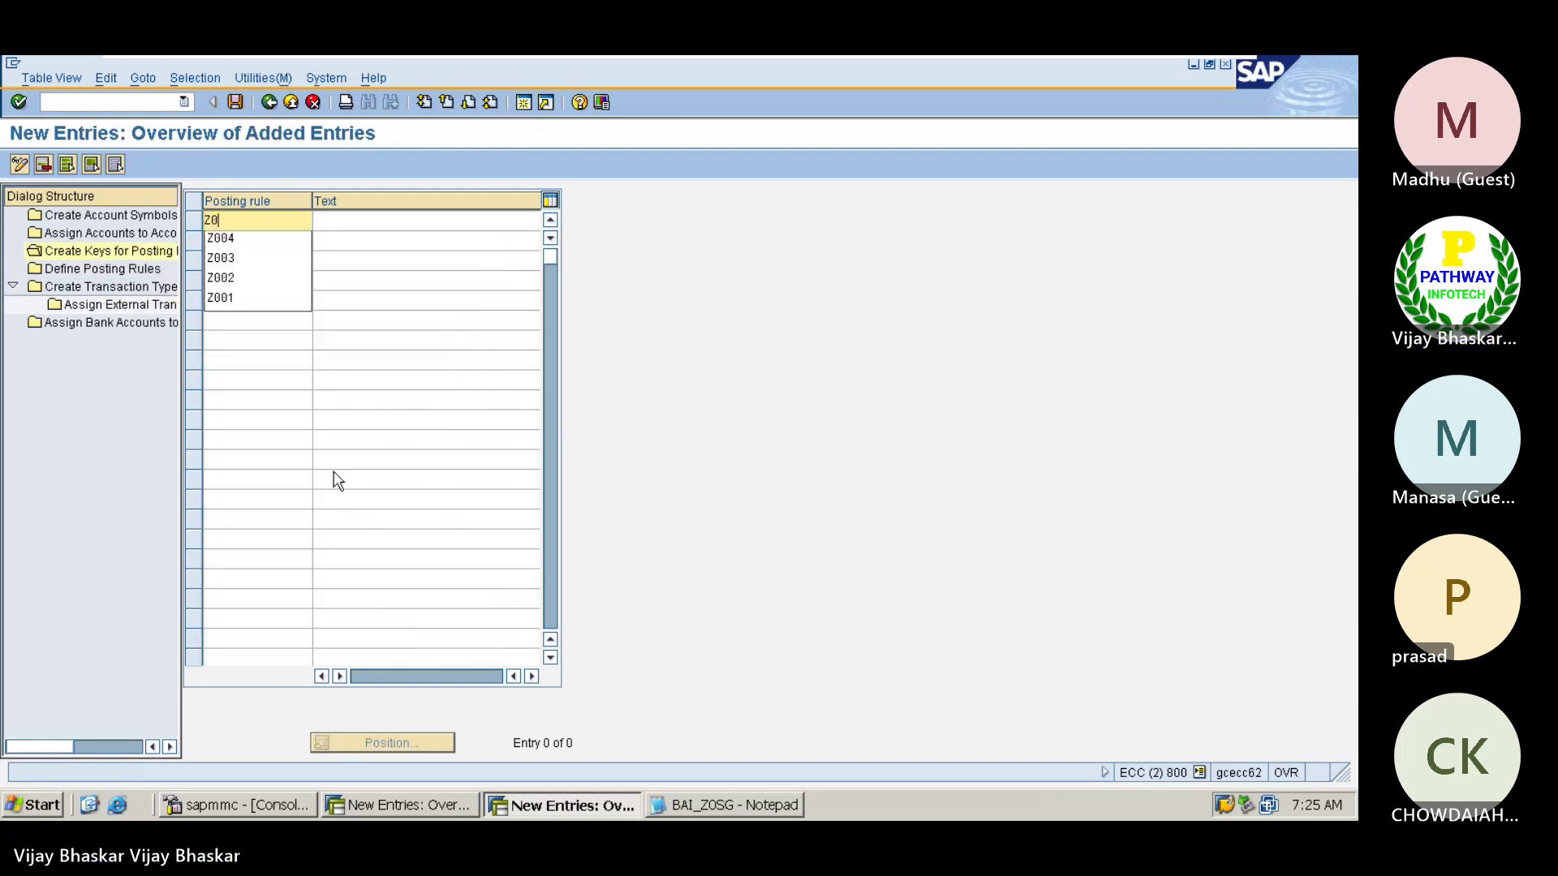
type("05")
key("Tab")
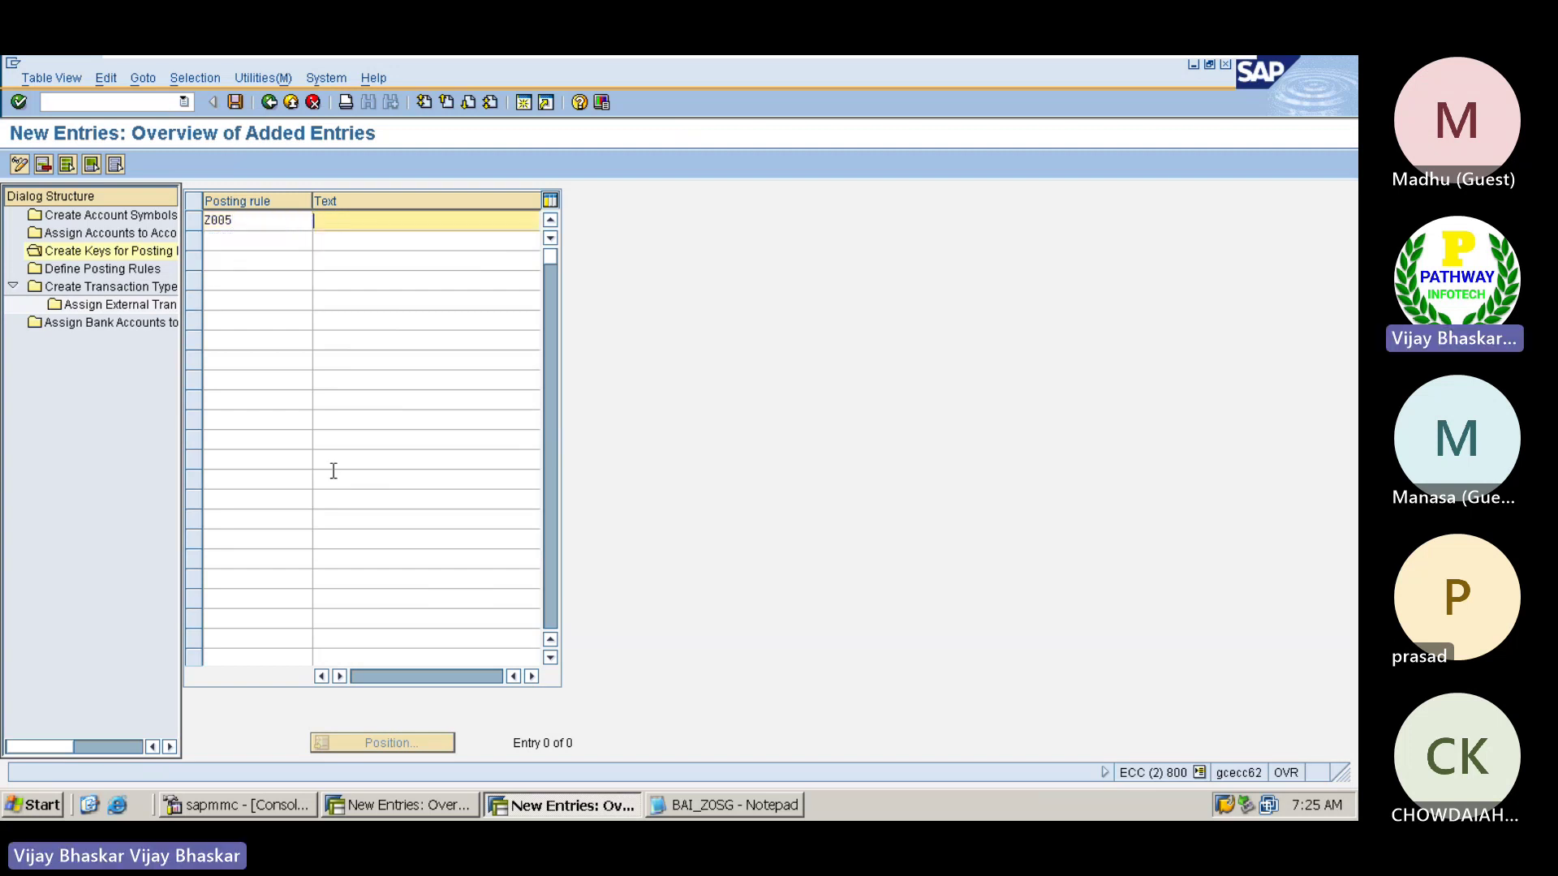
type("Pos")
key("BackSpace")
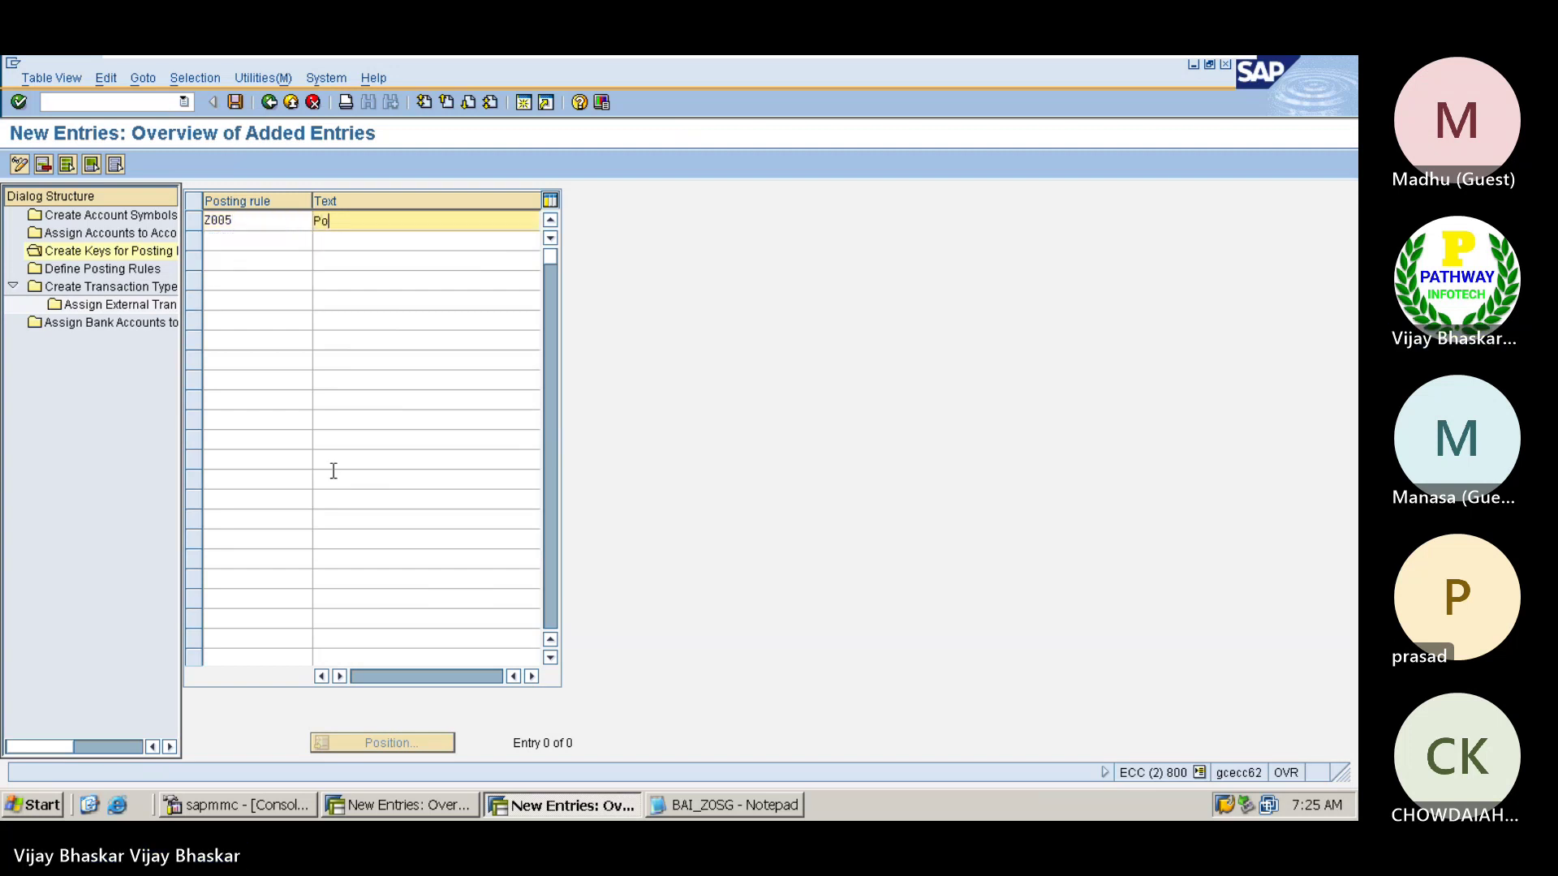
key("BackSpace")
type("For Loan Ac")
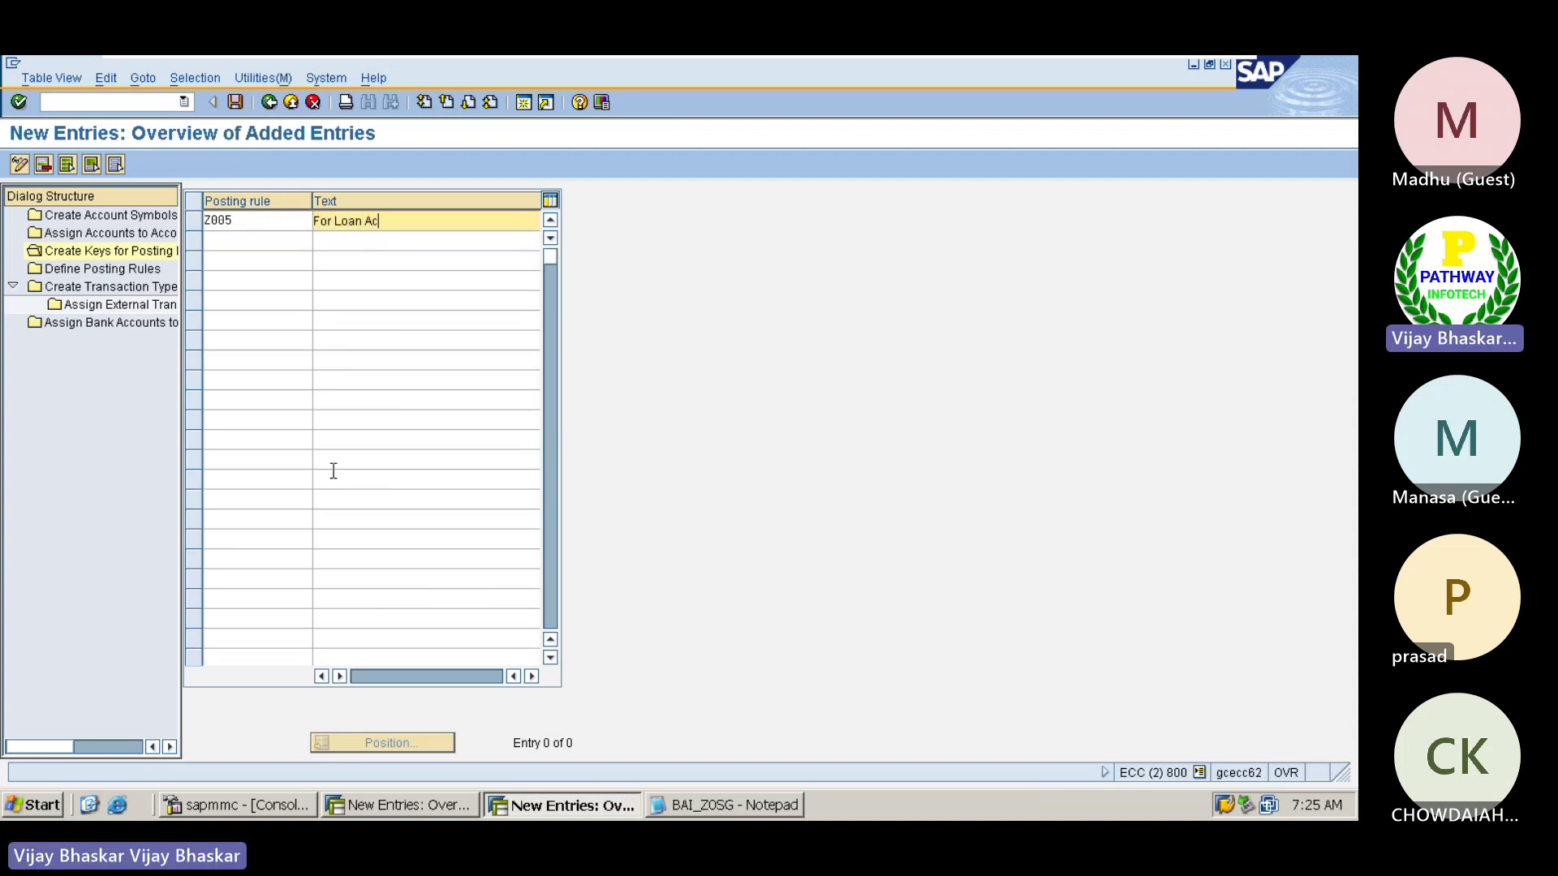
type("count Postimgs")
key("BackSpace")
key("BackSpace")
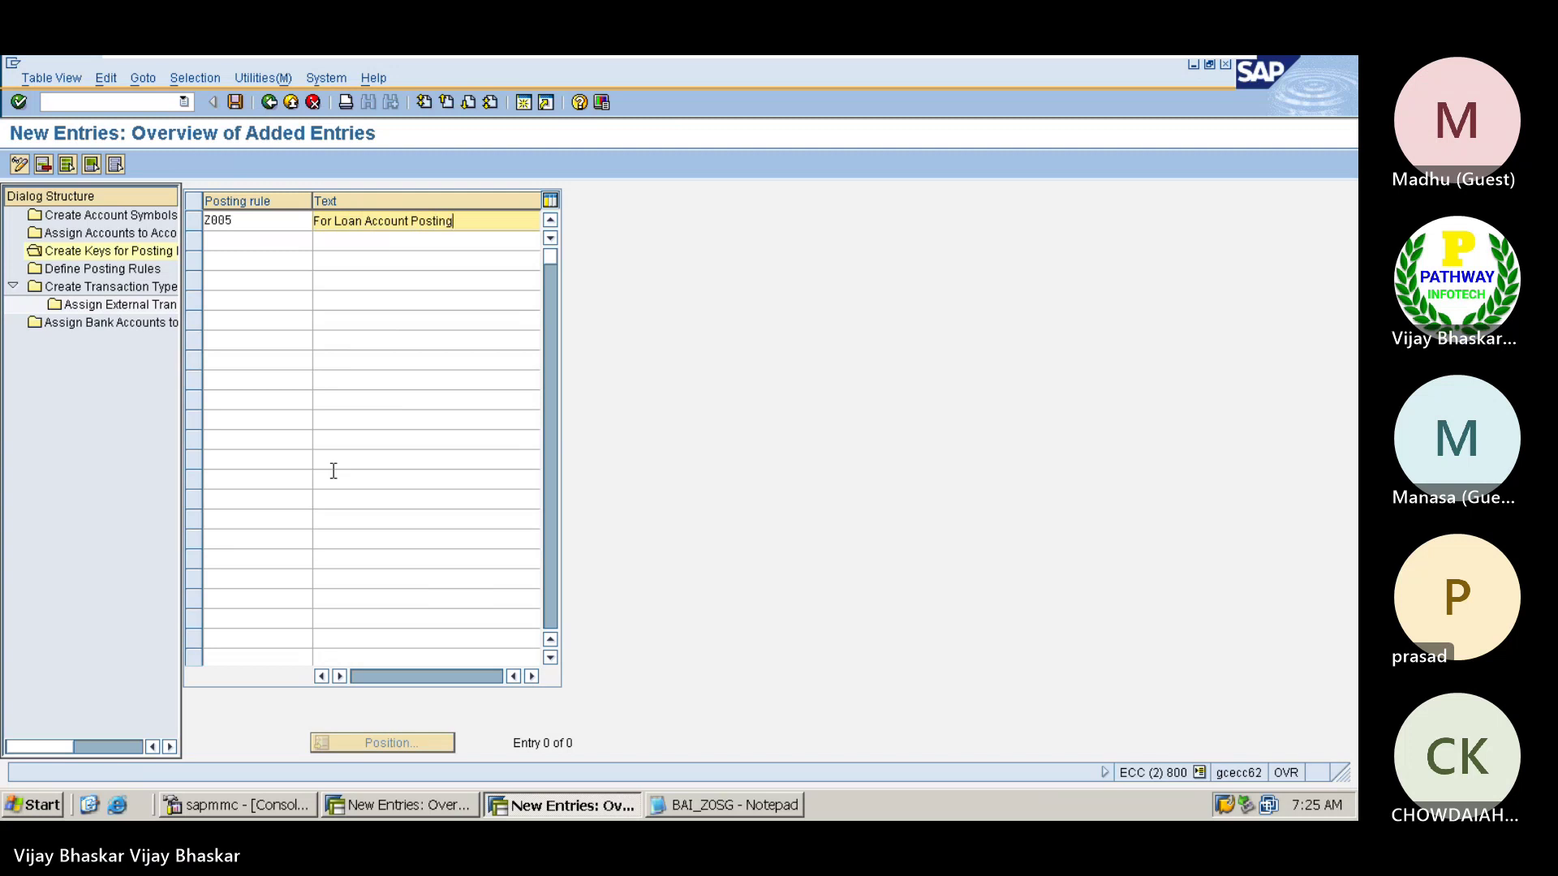
double_click(120, 265)
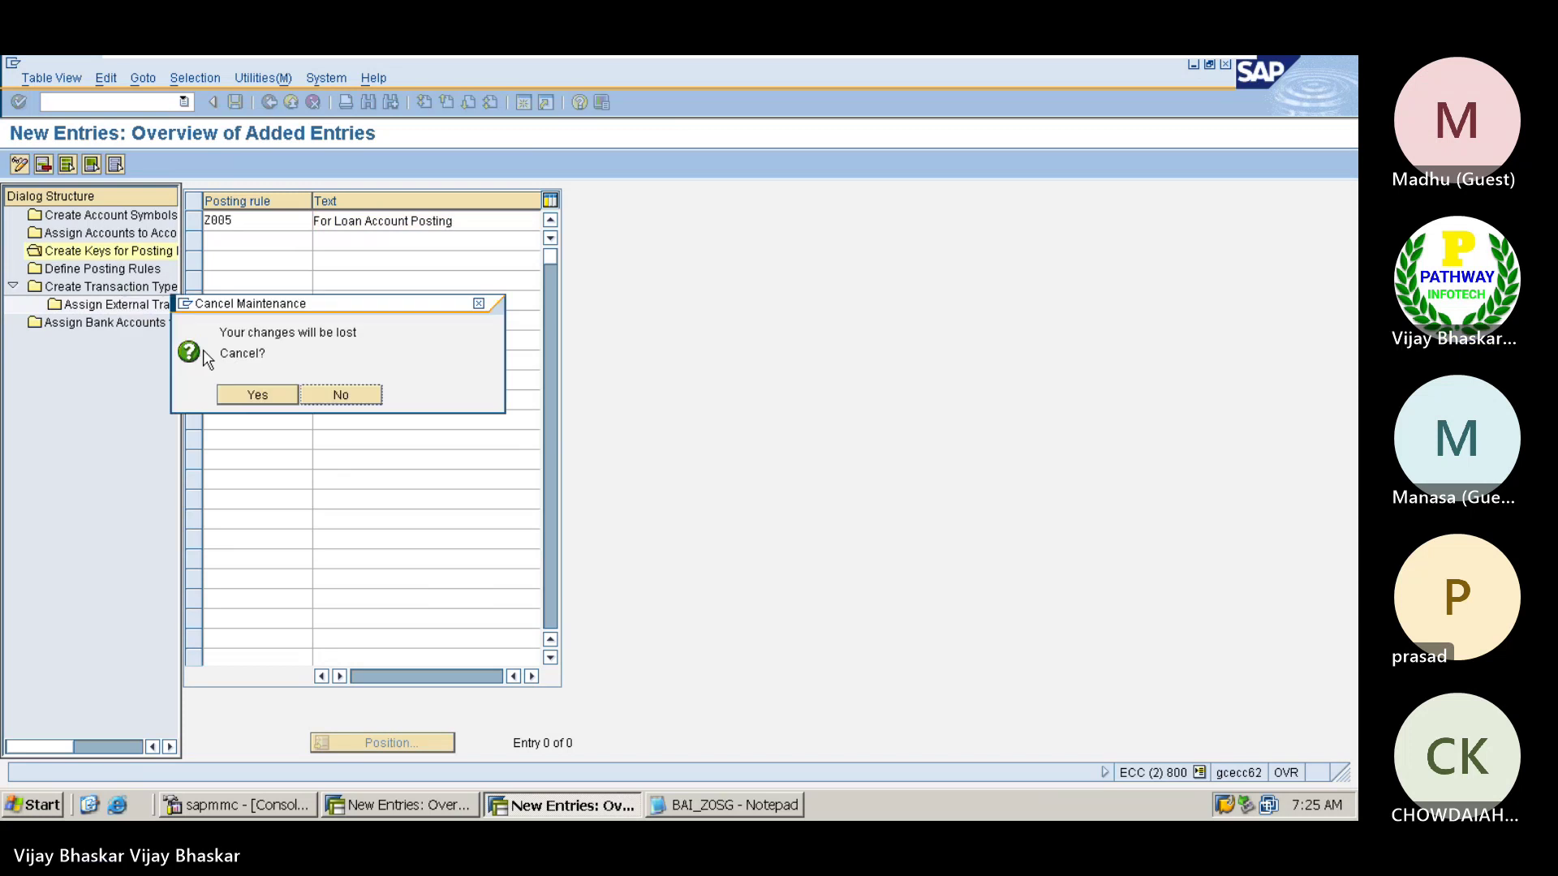
left_click(258, 394)
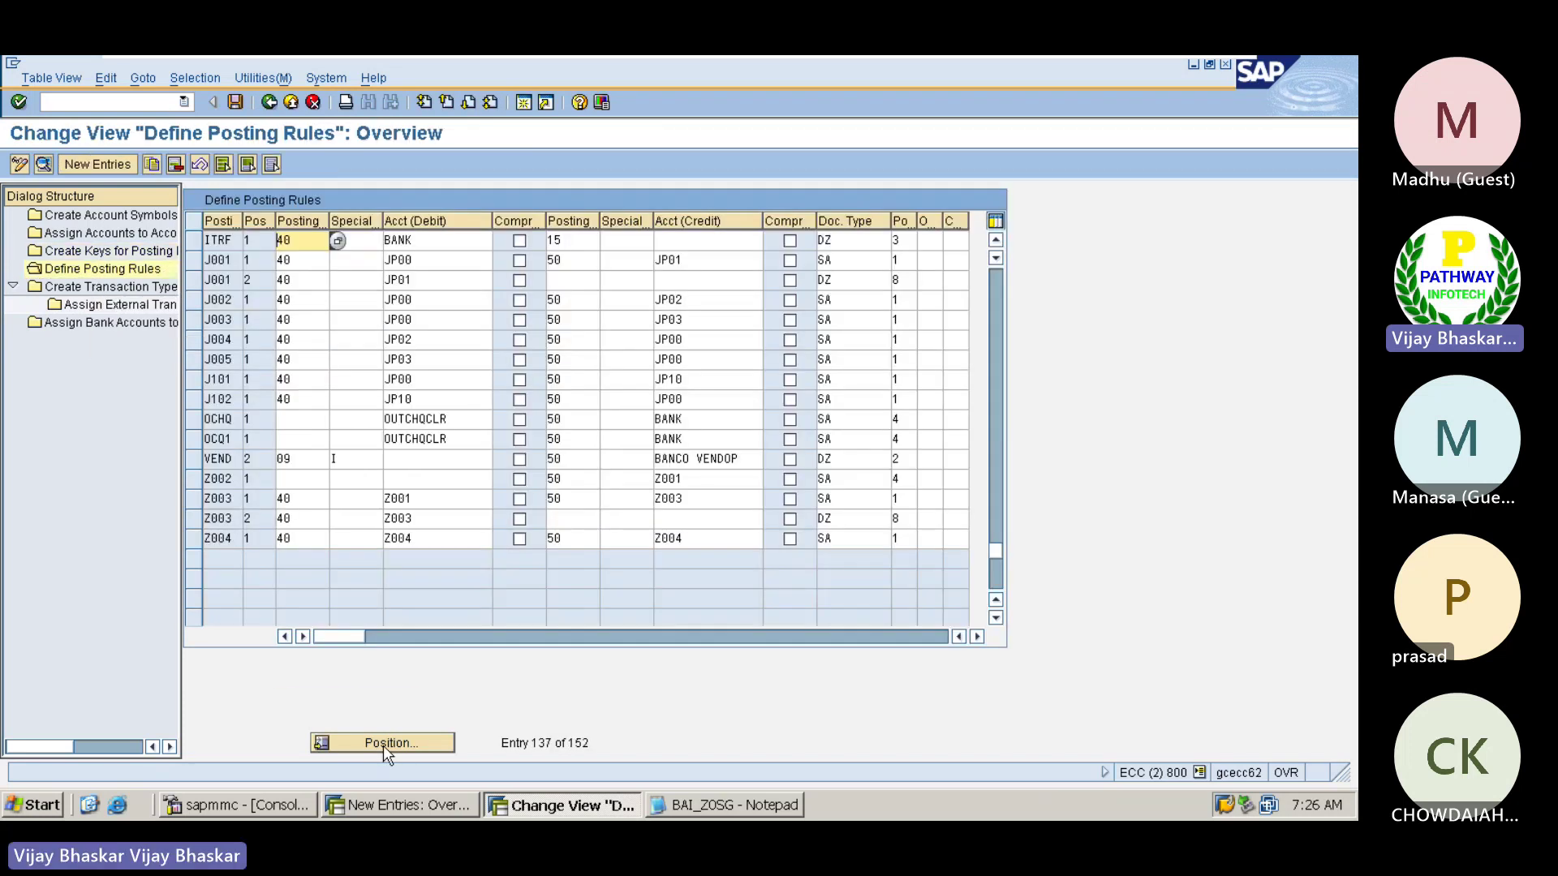
- Look up posting rule AV01 among the defined posting rules and examine the debit and credit account symbols of posting area 1
left_click(383, 742)
type("Av01")
key("Return")
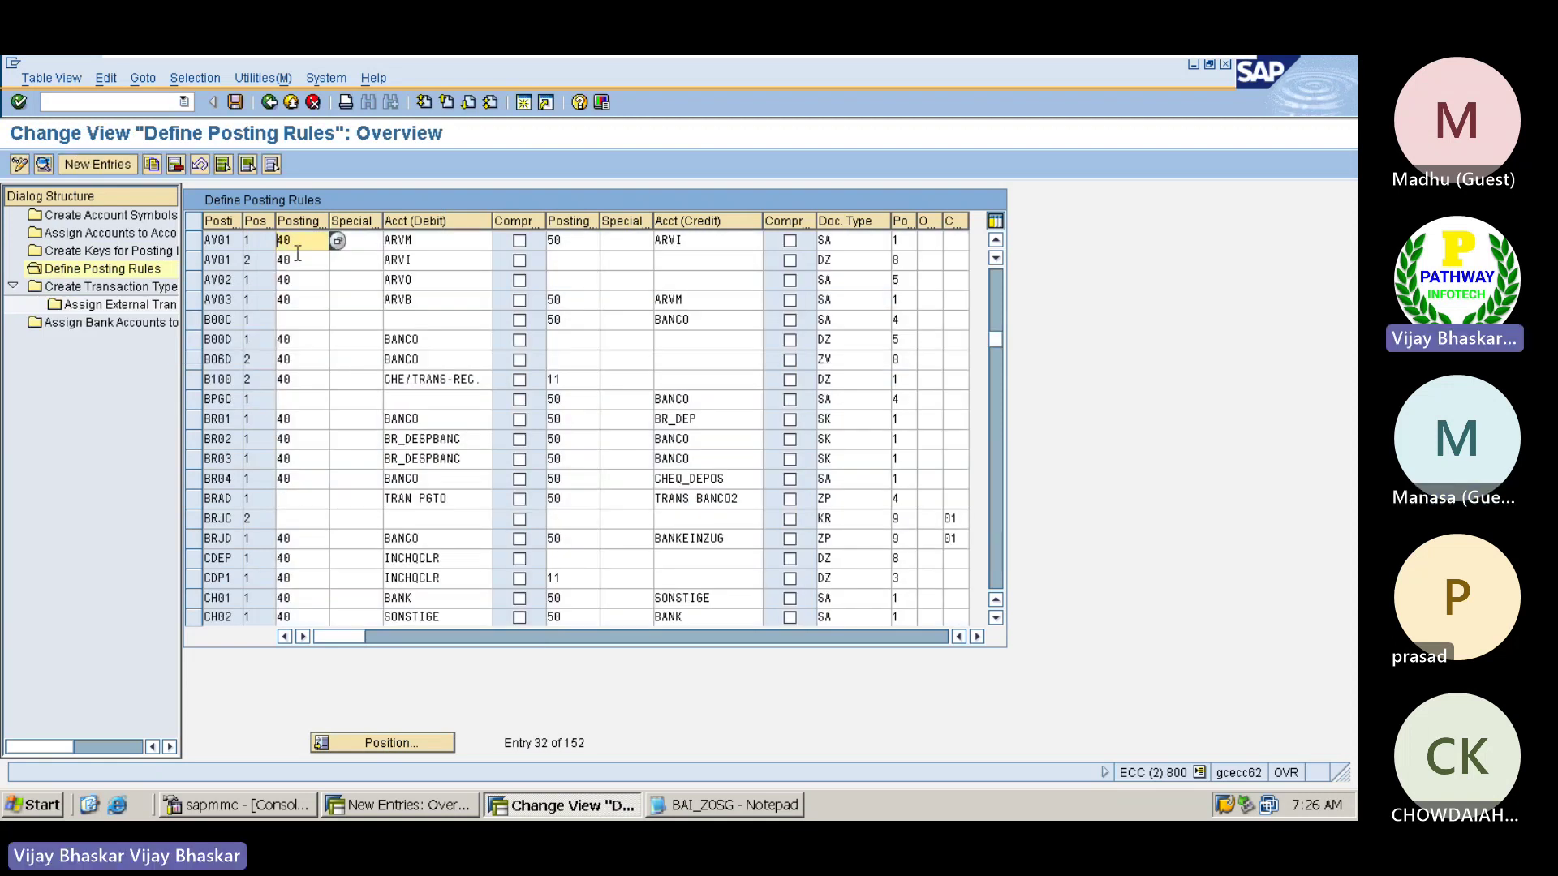
left_click(357, 241)
left_click(446, 243)
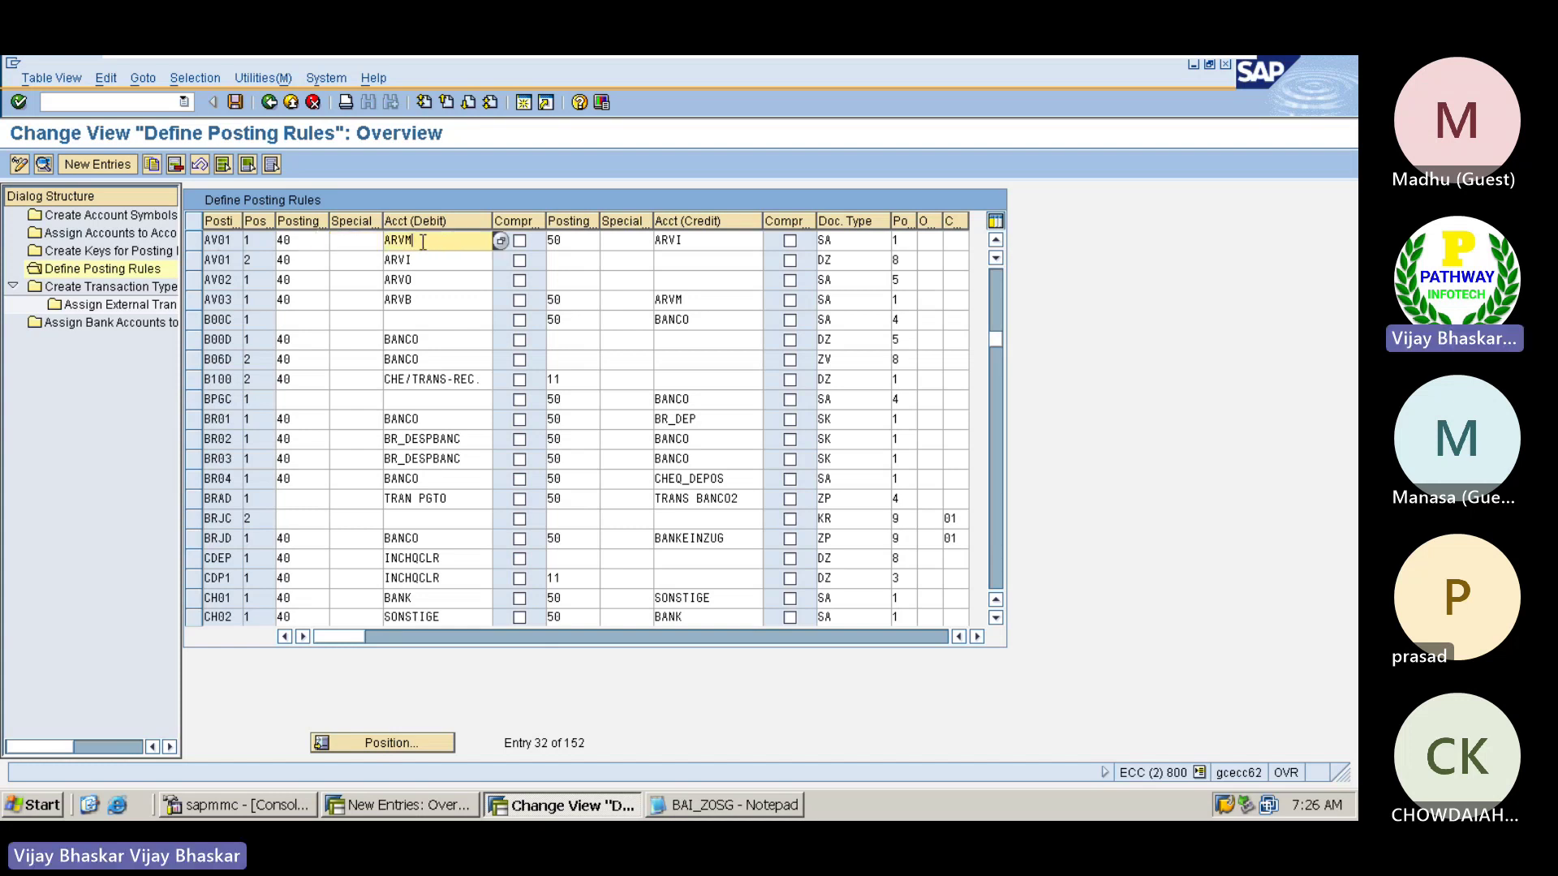
double_click(232, 239)
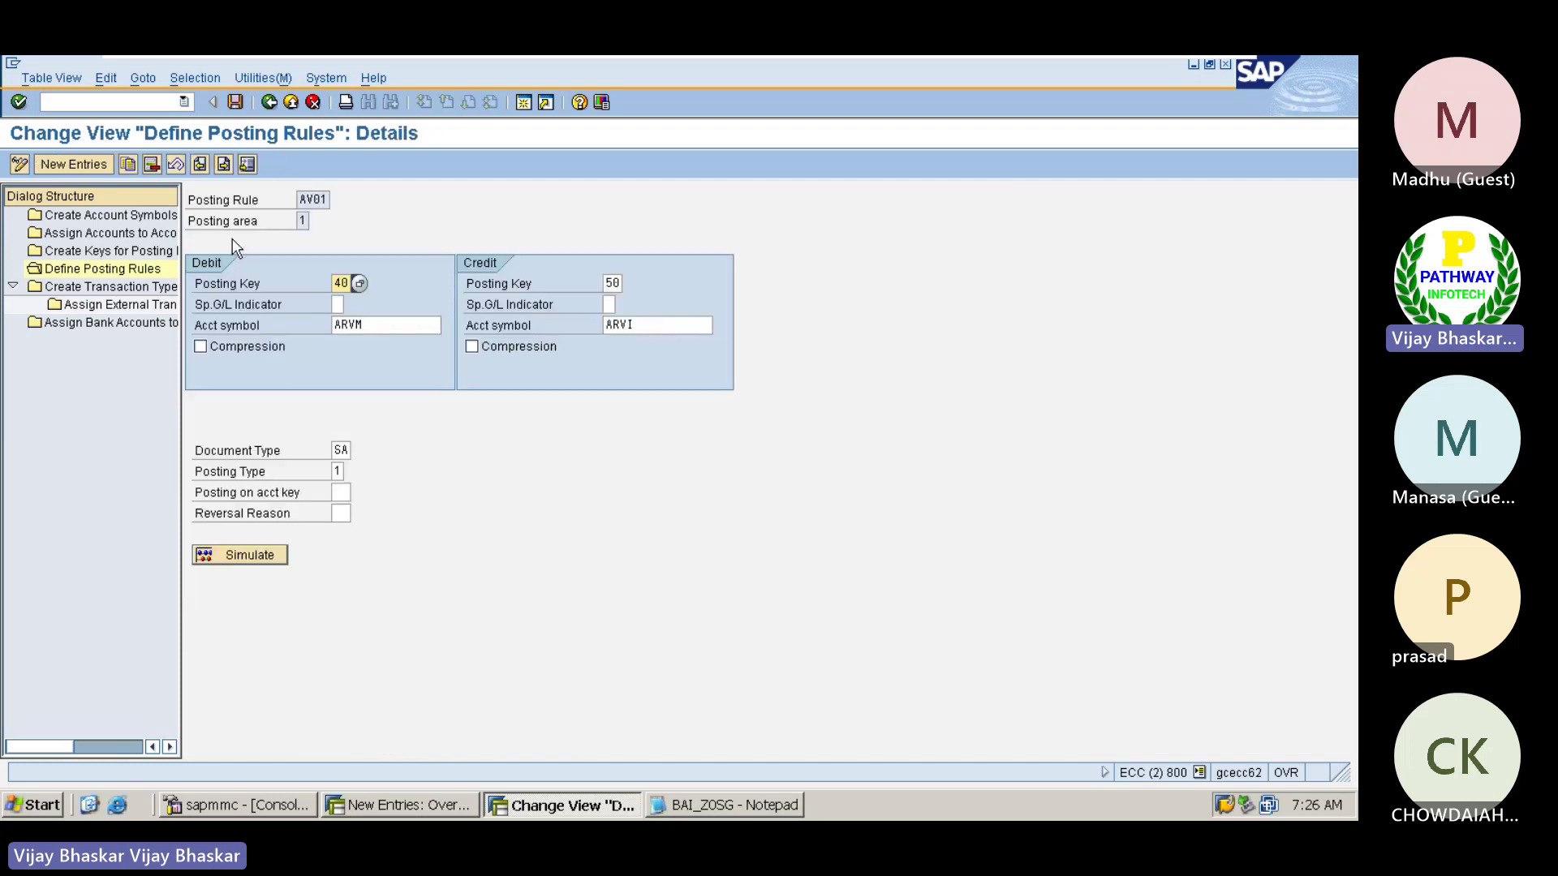
left_click(366, 320)
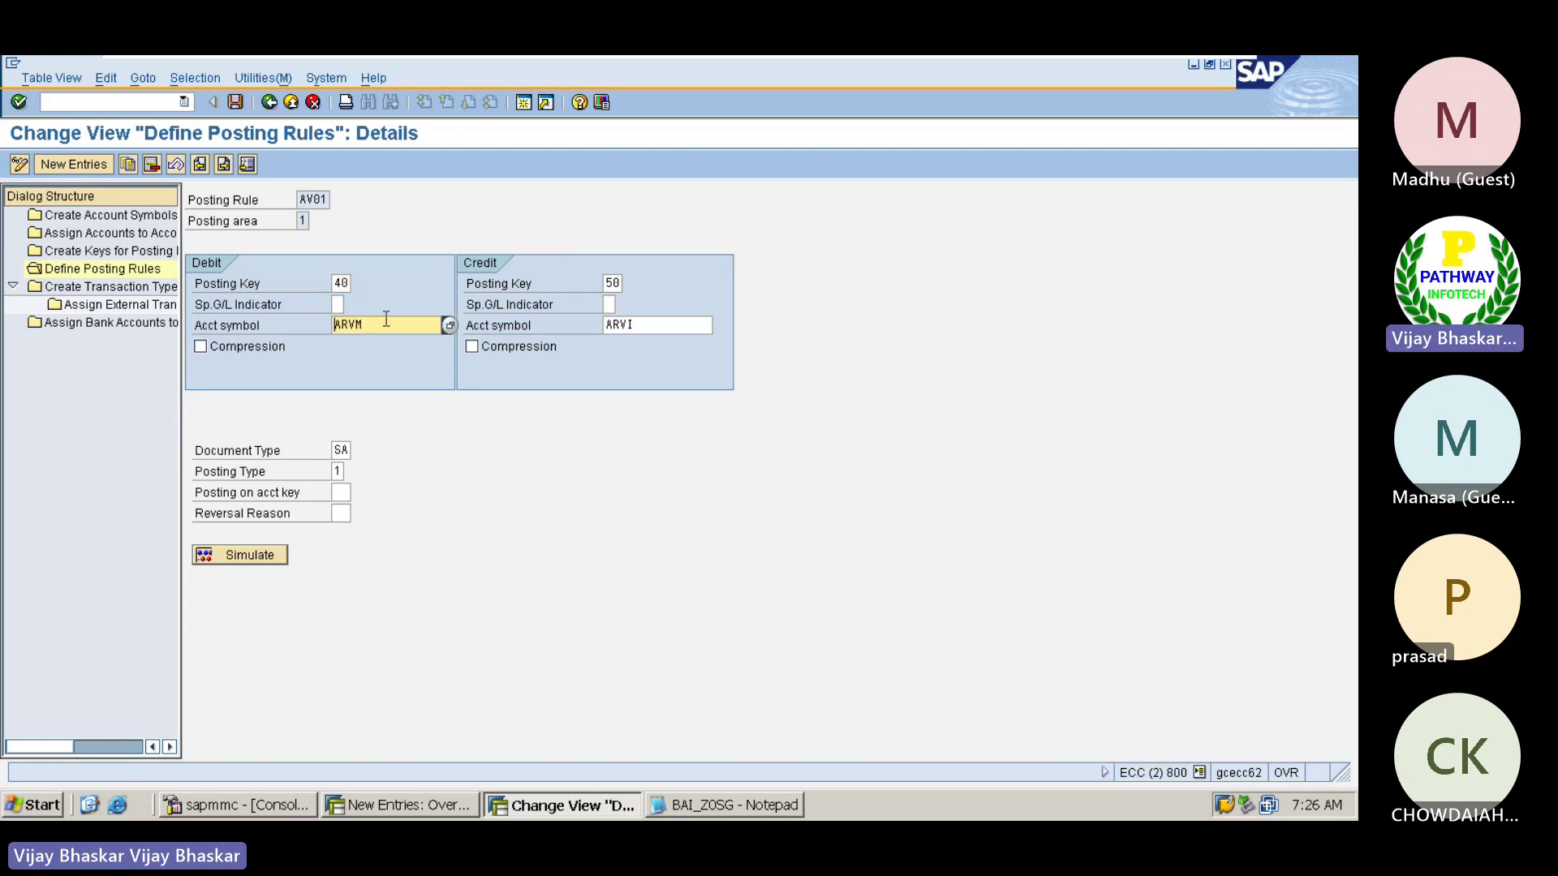
left_click_drag(644, 326, 599, 326)
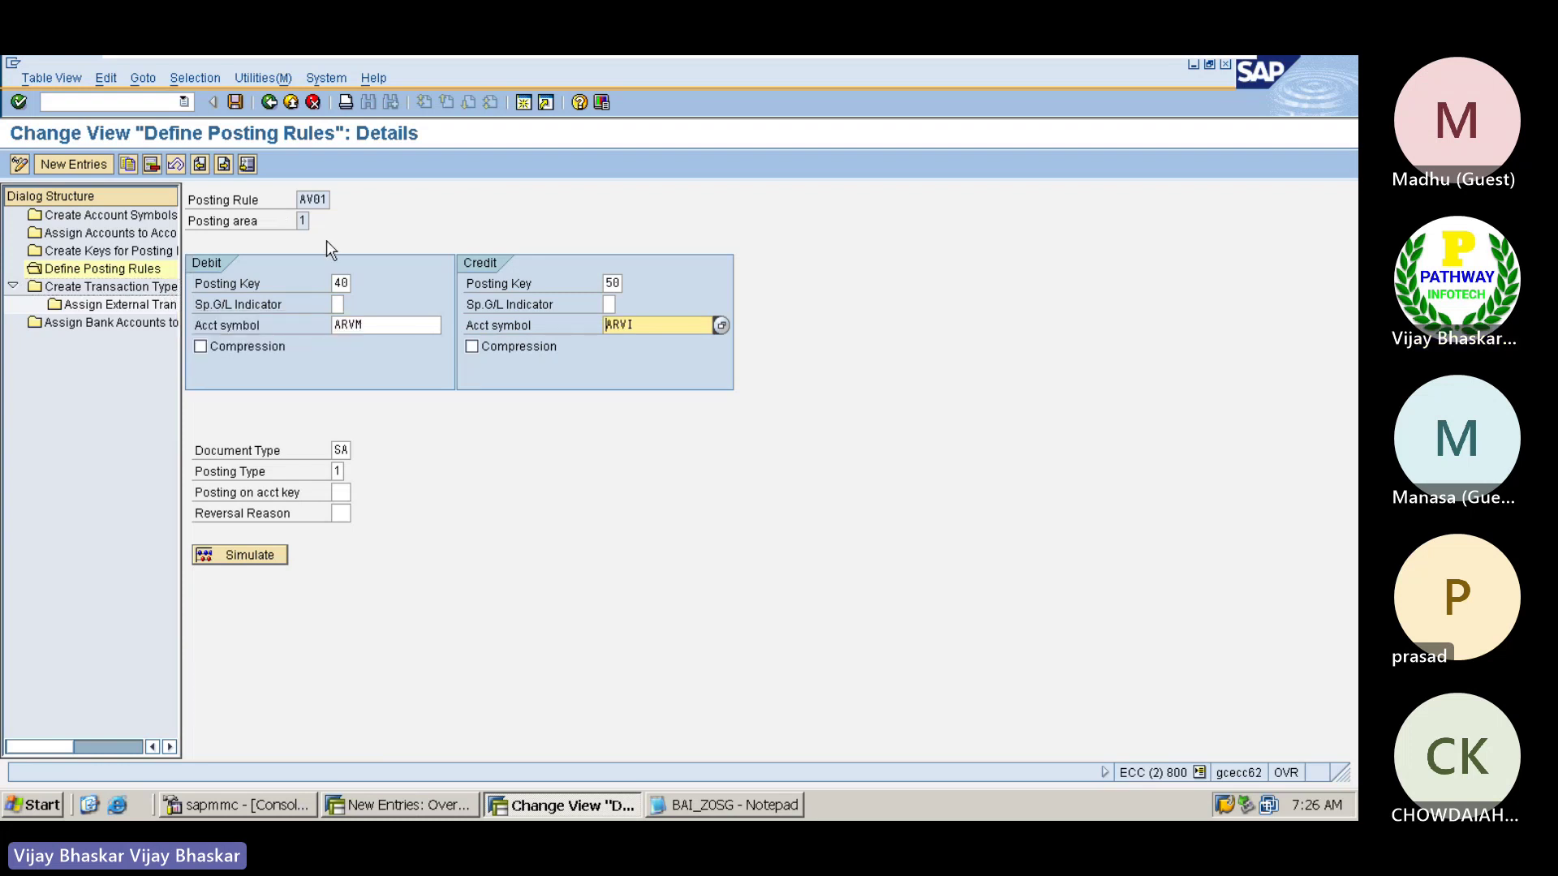
- Create the posting rule key Z005 with the text "Loan Account Postings" and save it
double_click(97, 253)
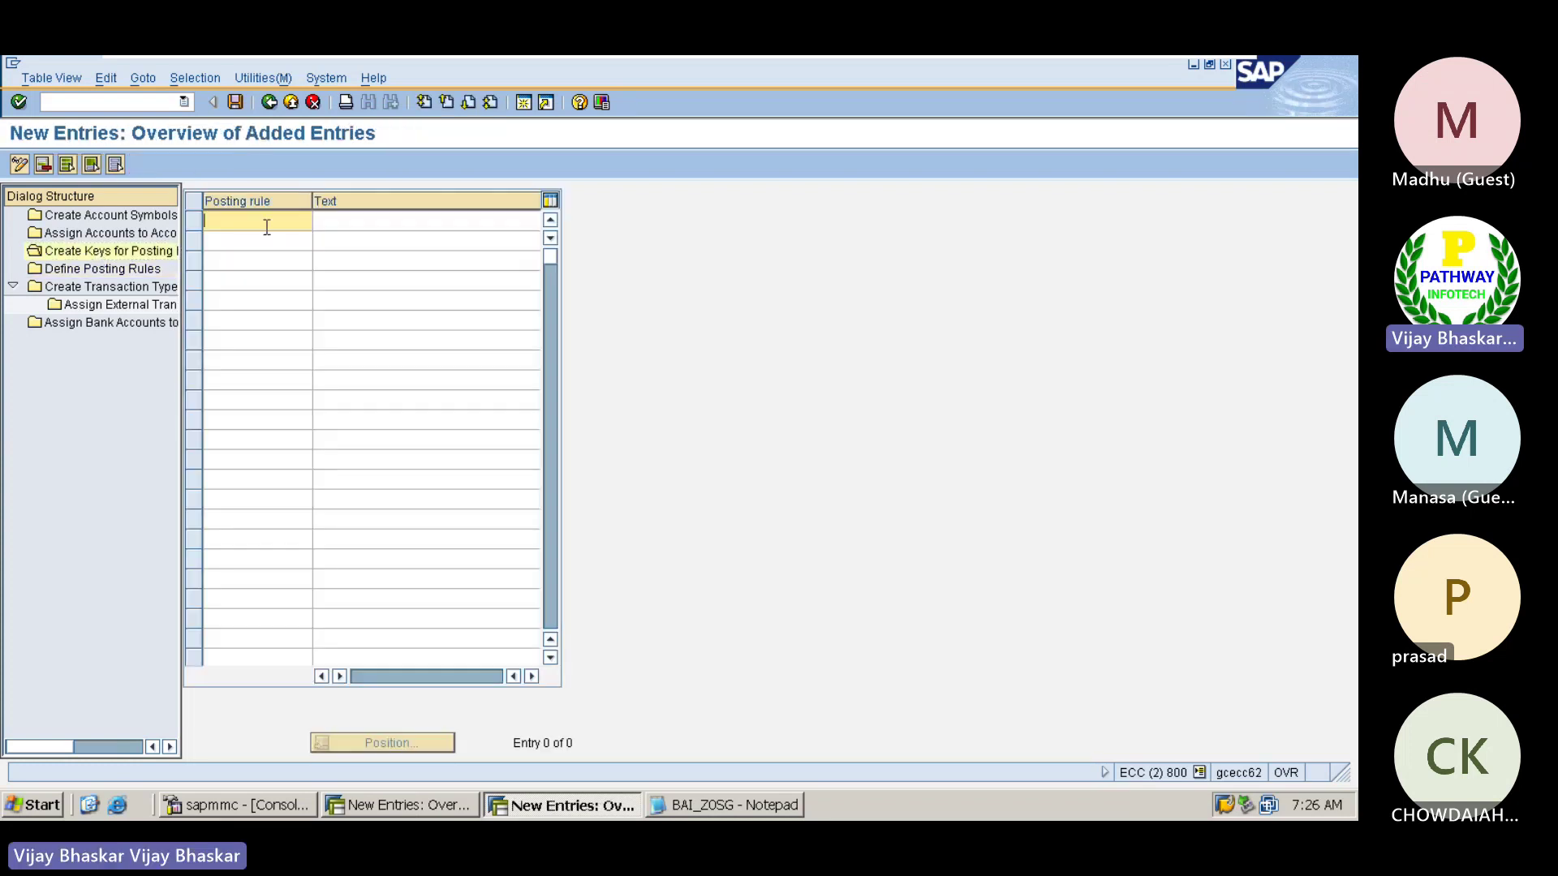
type("Z005")
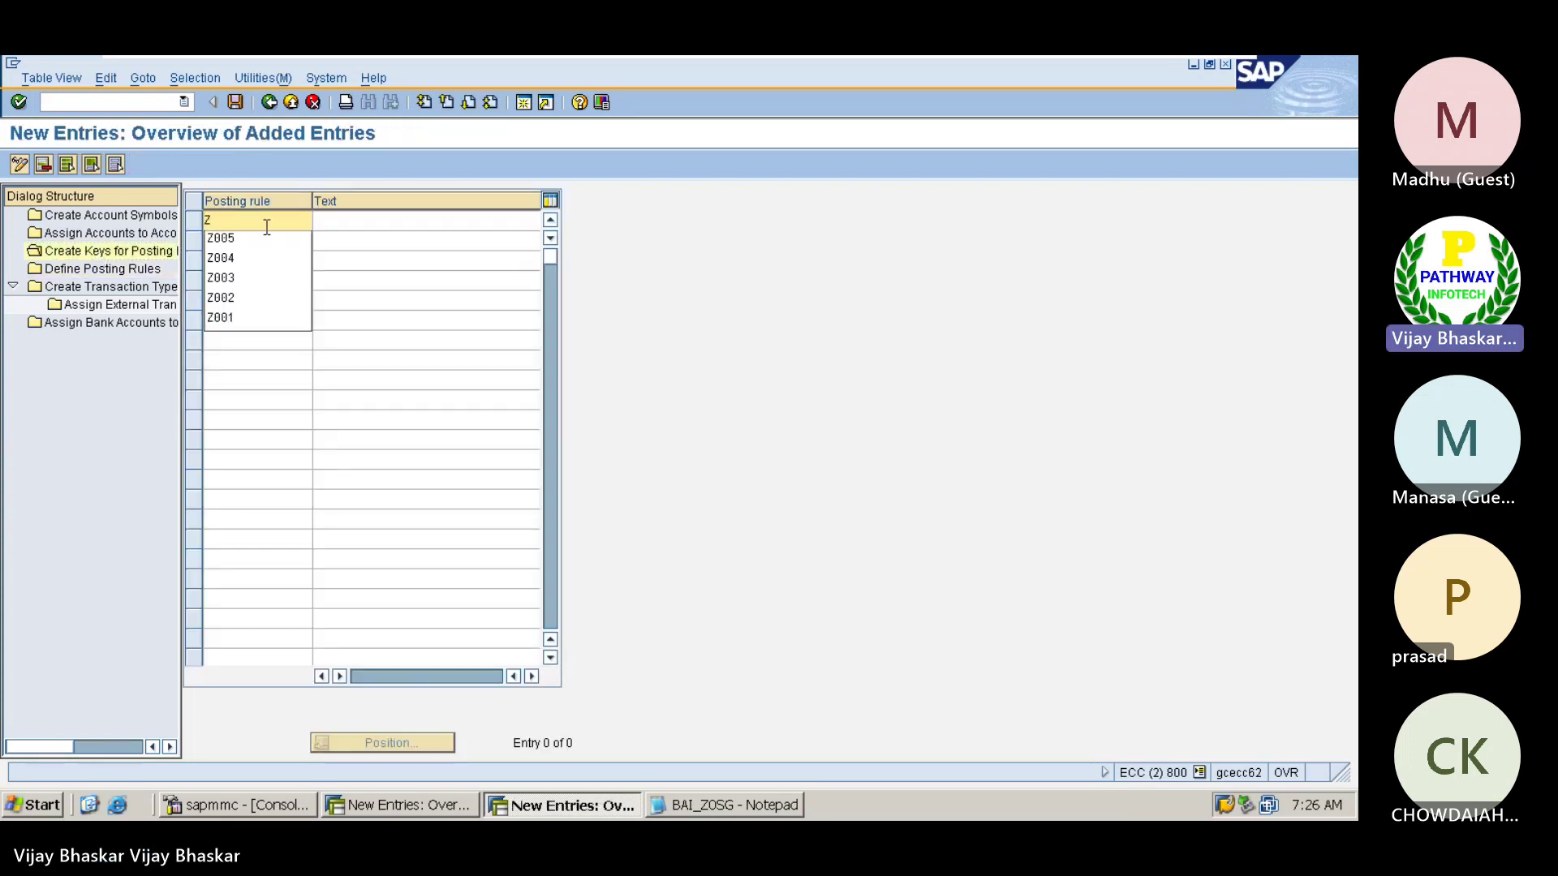
key("Tab")
type("L")
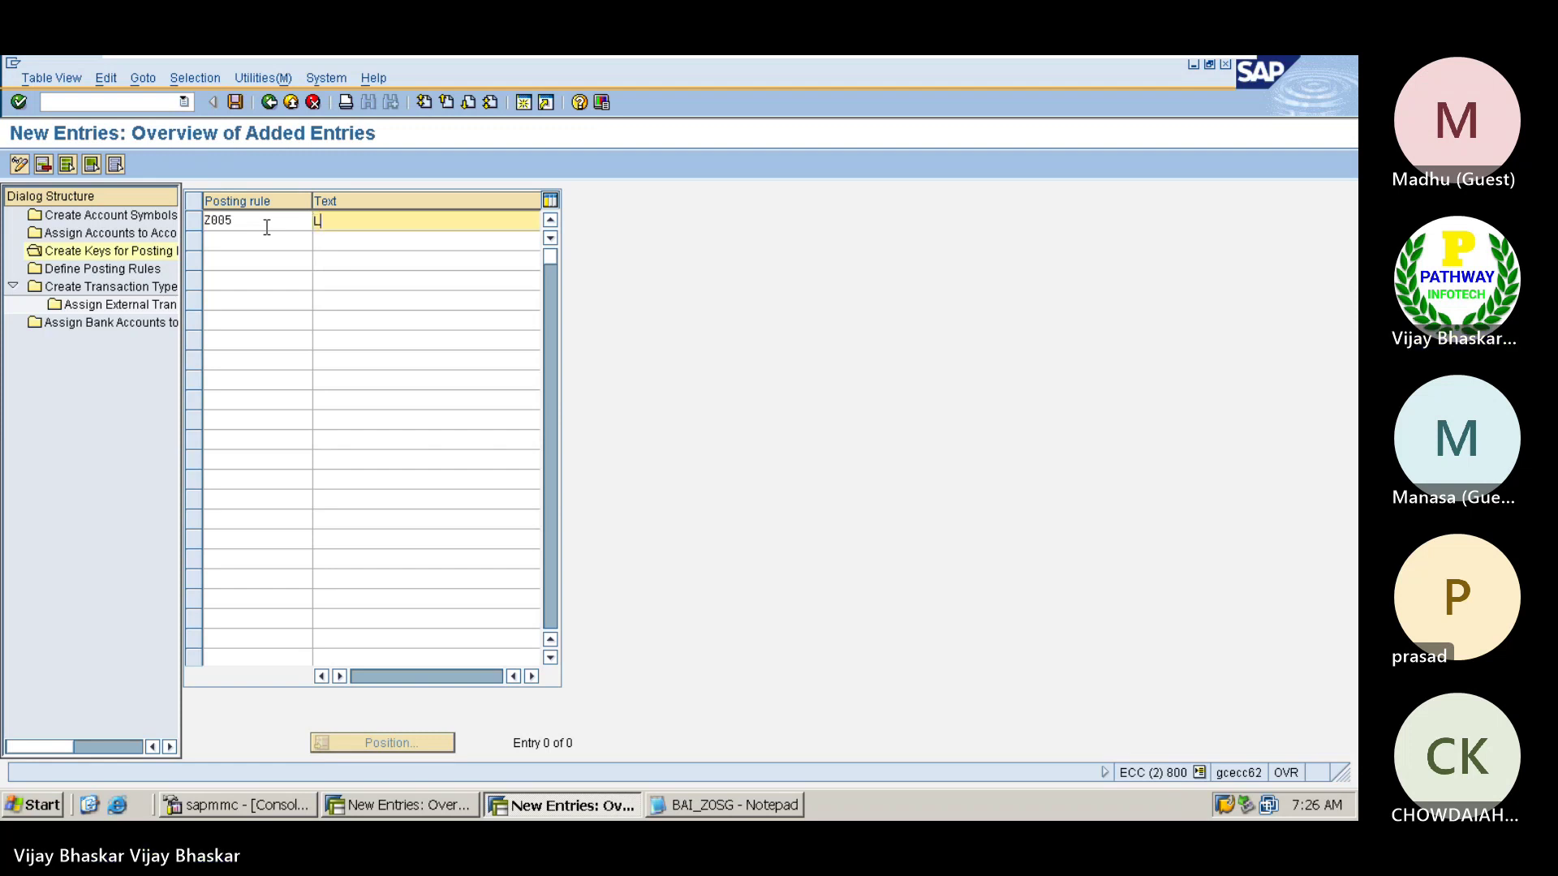
type("oan Account Postings")
key("ctrl+s")
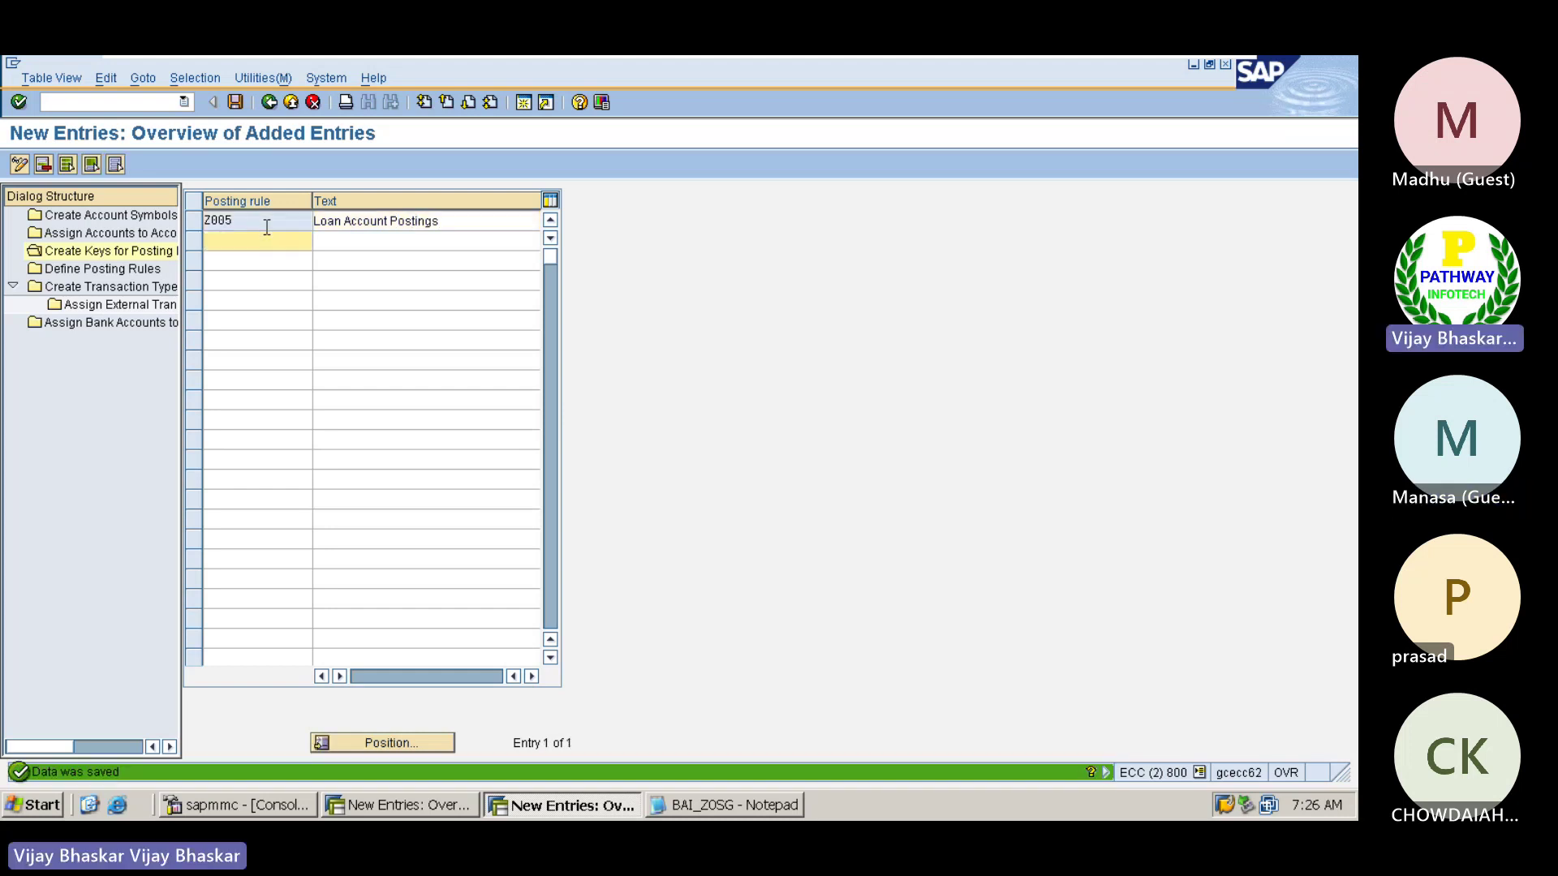
- Copy the new posting rule key into cell G1271 of the ECC and S4HANA Excel workbook, replacing the loan account's rule, and make it bold
left_click(266, 225)
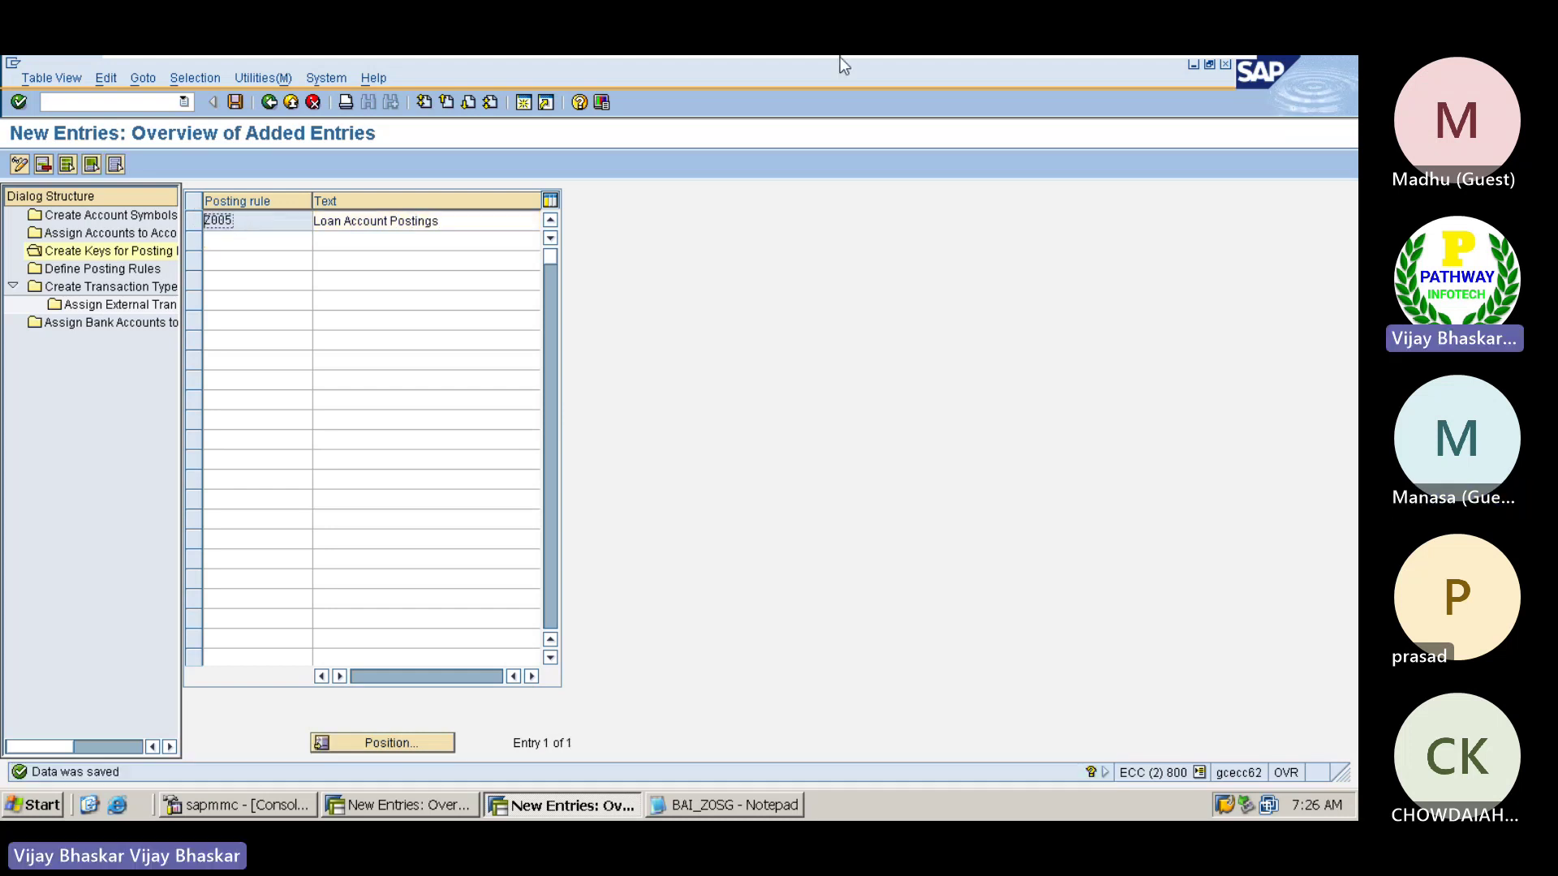
mouse_move(853, 57)
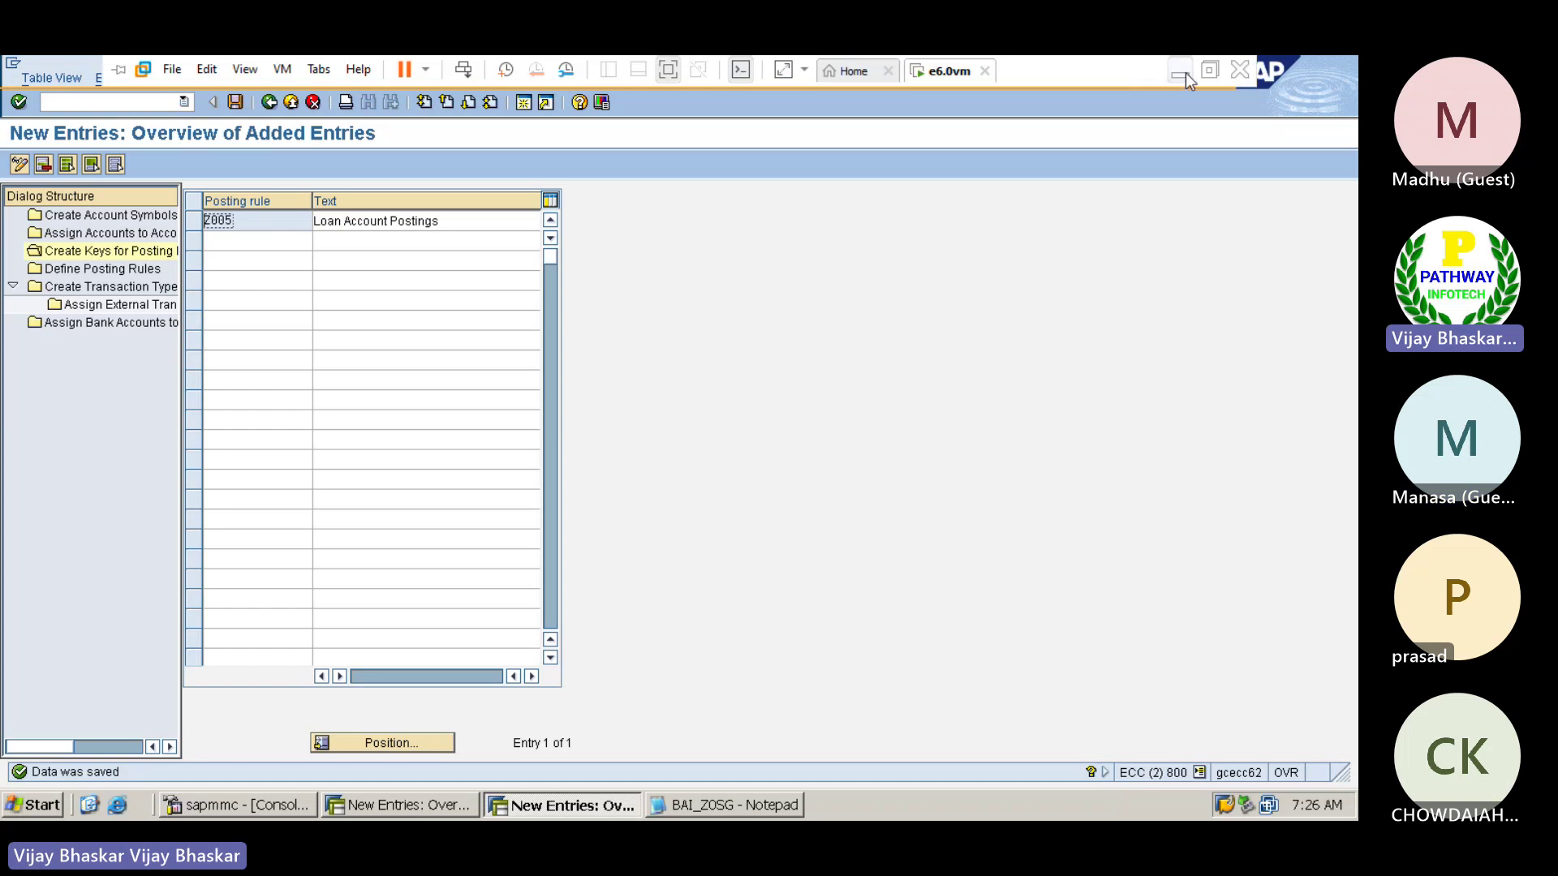
left_click(1180, 73)
left_click(1087, 362)
type("Z005")
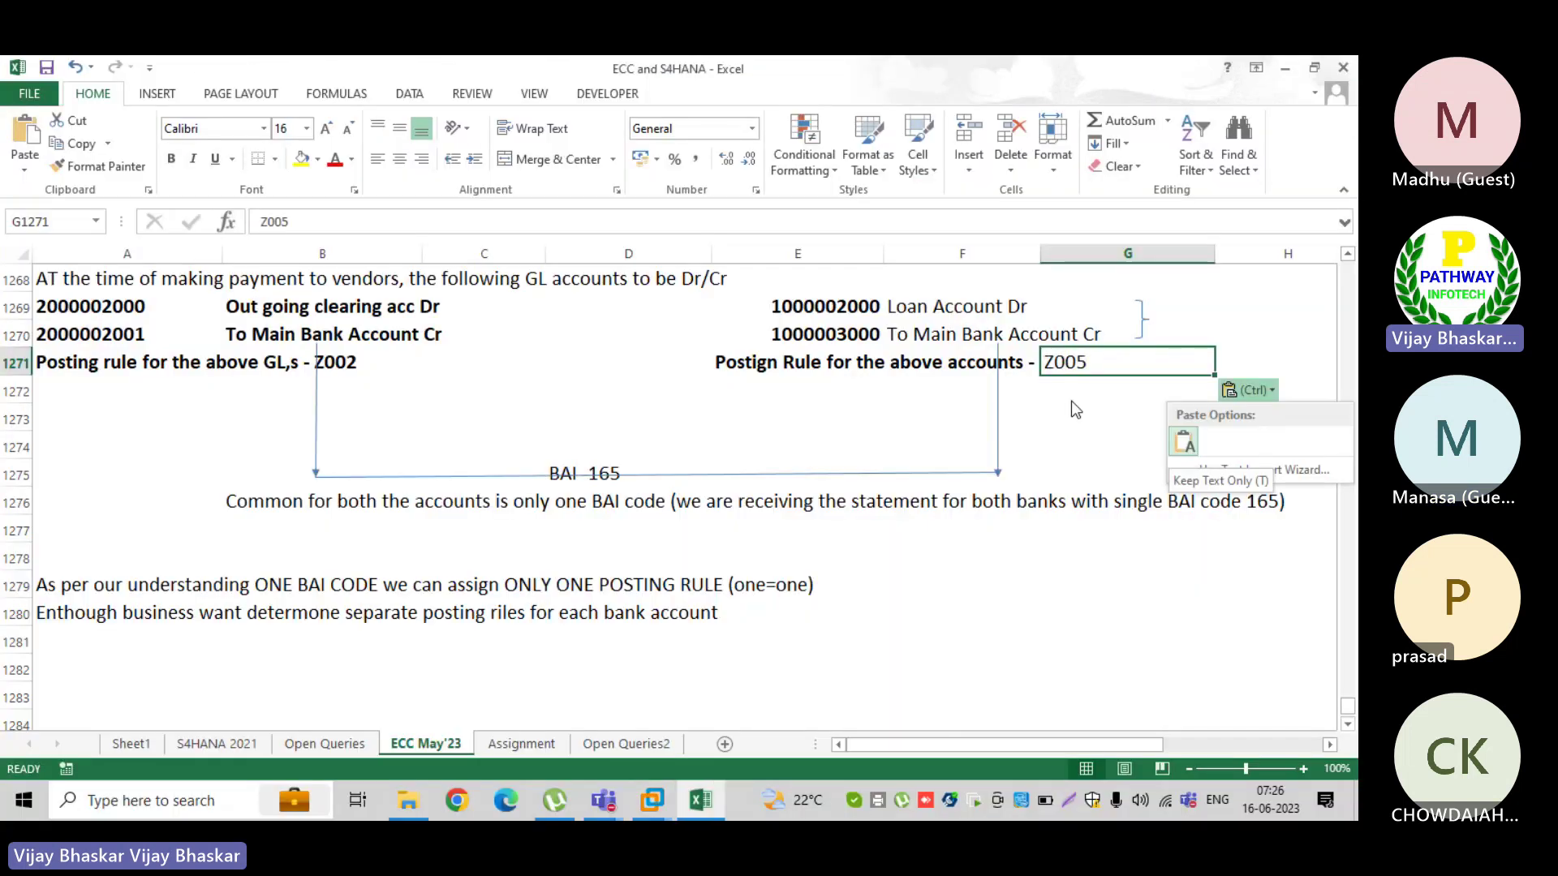
key("Escape")
key("Escape")
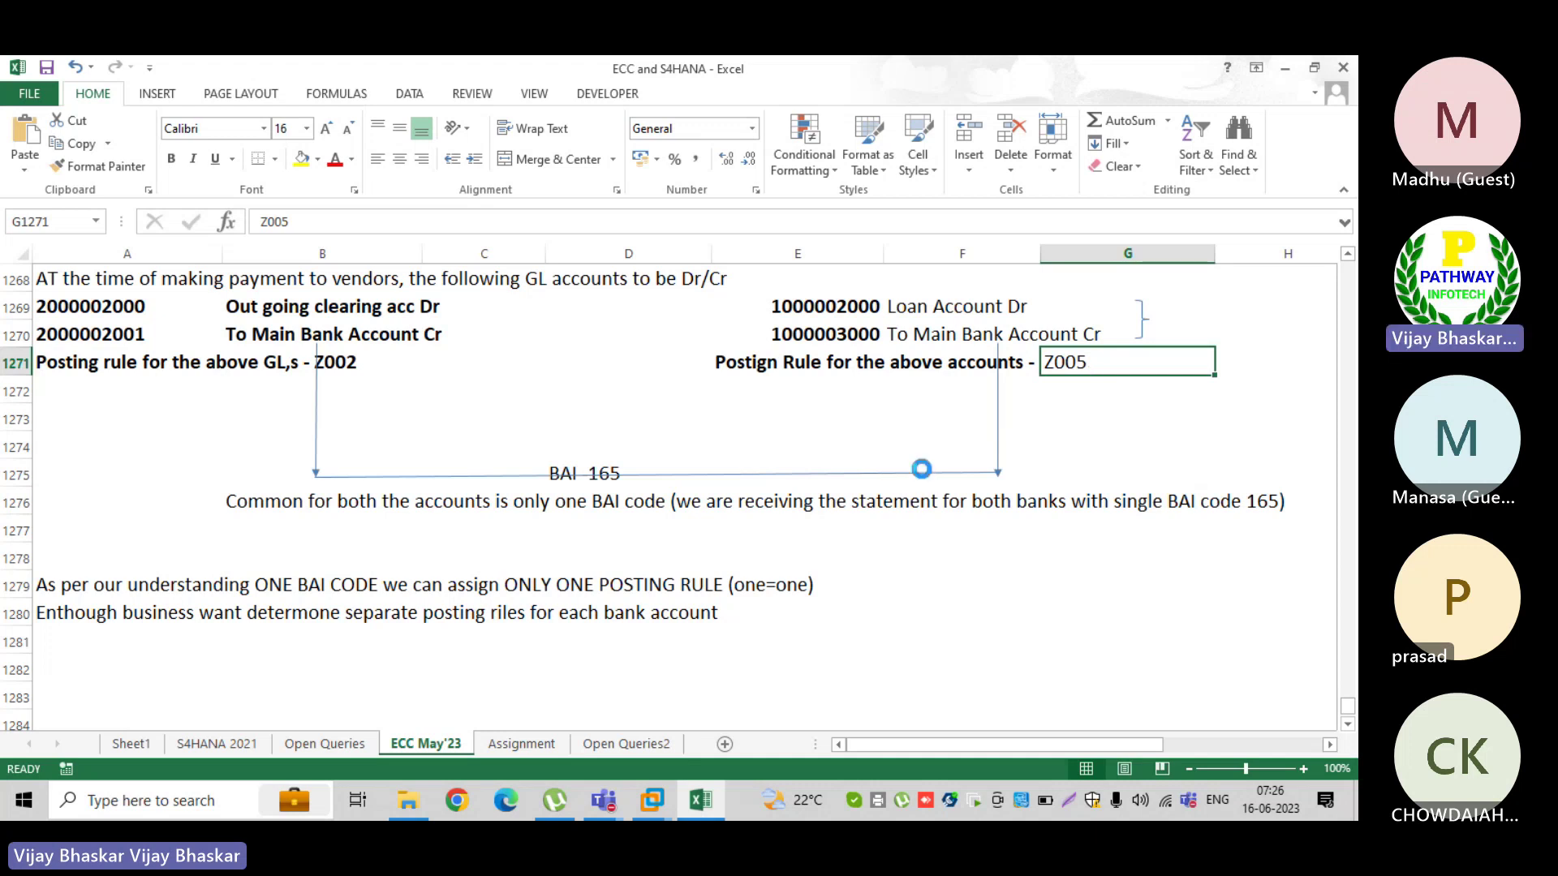
key("ctrl+b")
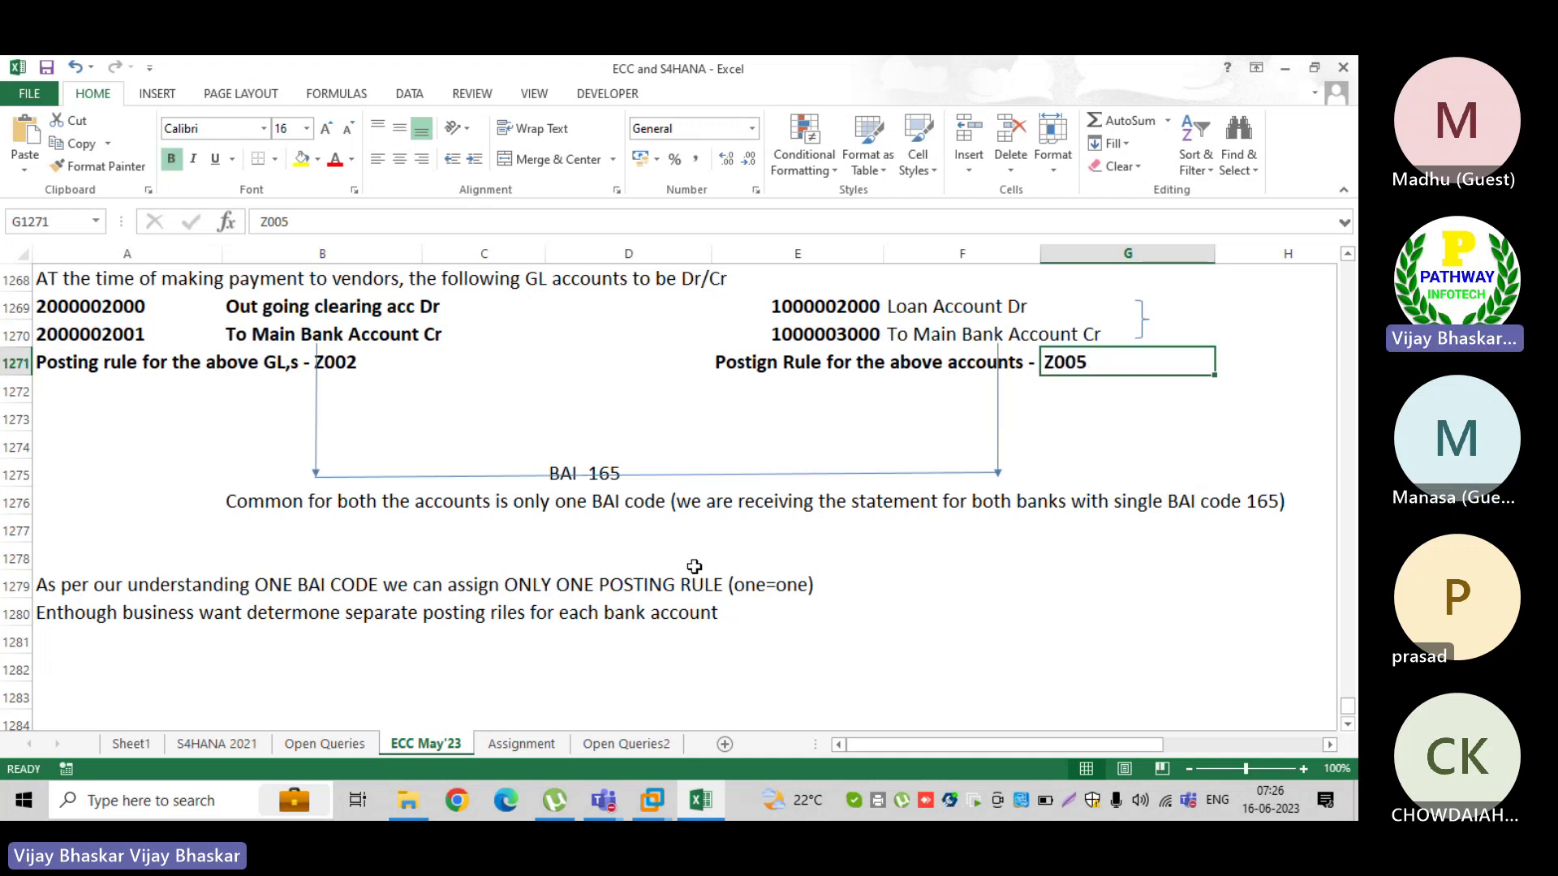
- Return to the SAP session, create the account symbol Z005 with the text "Laon Account" and save it
left_click(651, 798)
left_click(762, 686)
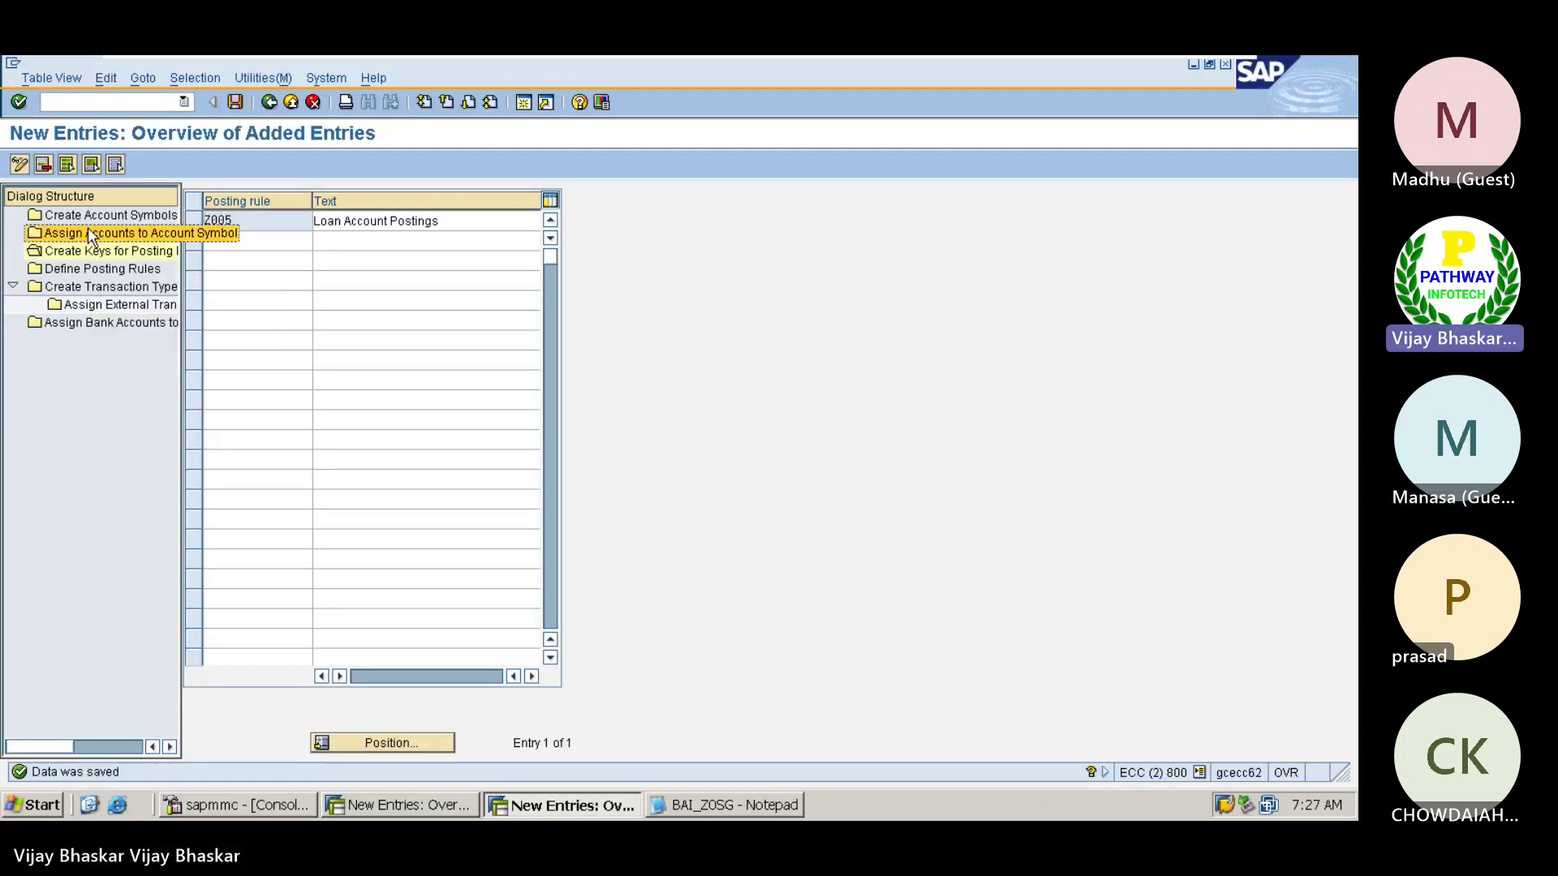
double_click(92, 216)
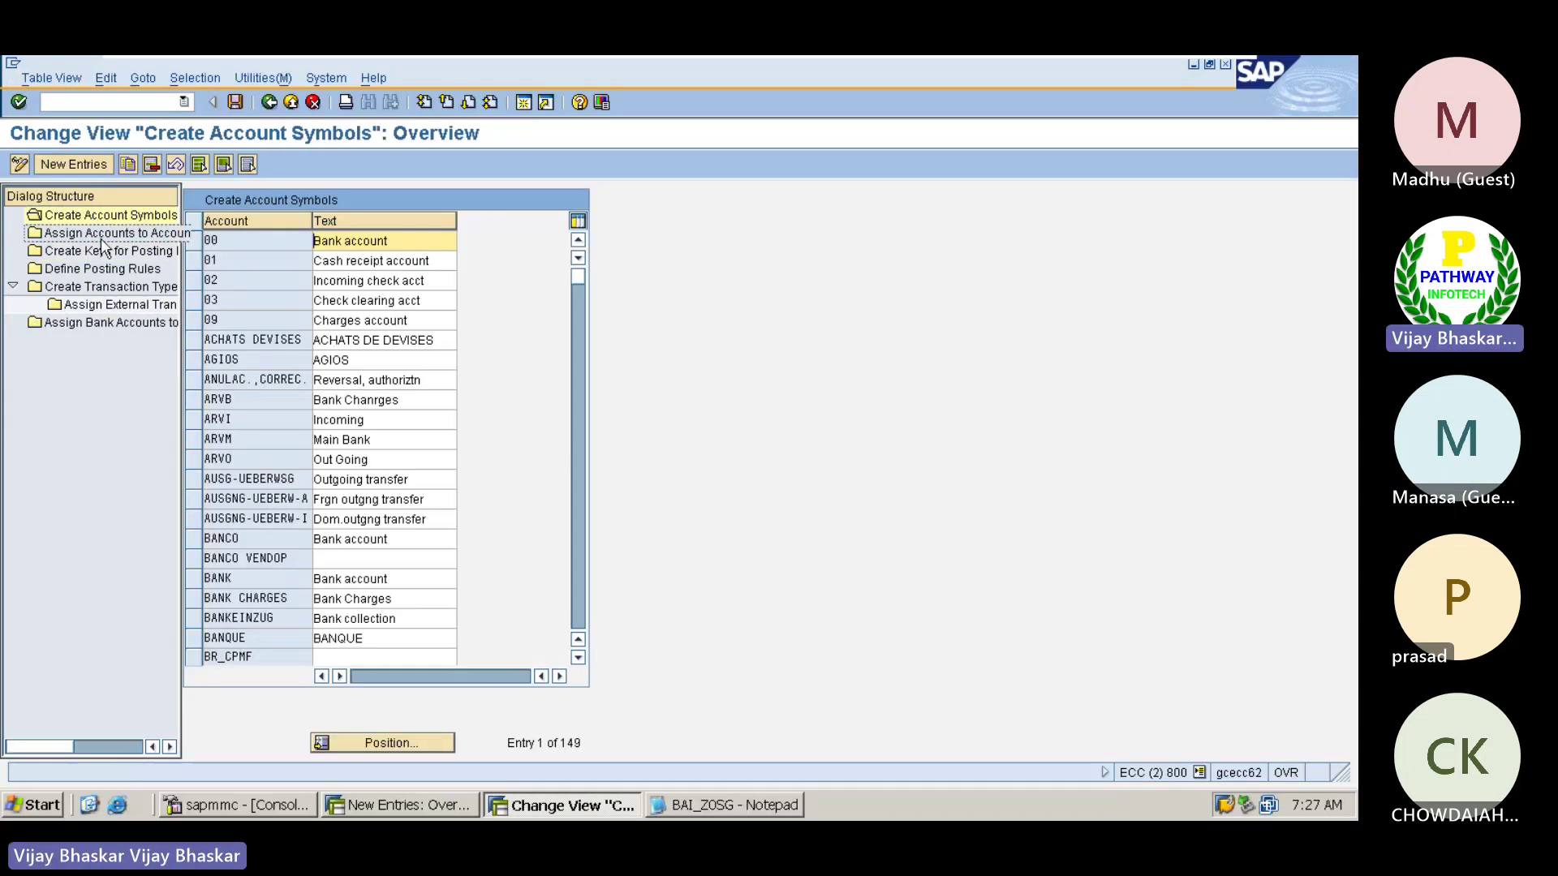
left_click(59, 164)
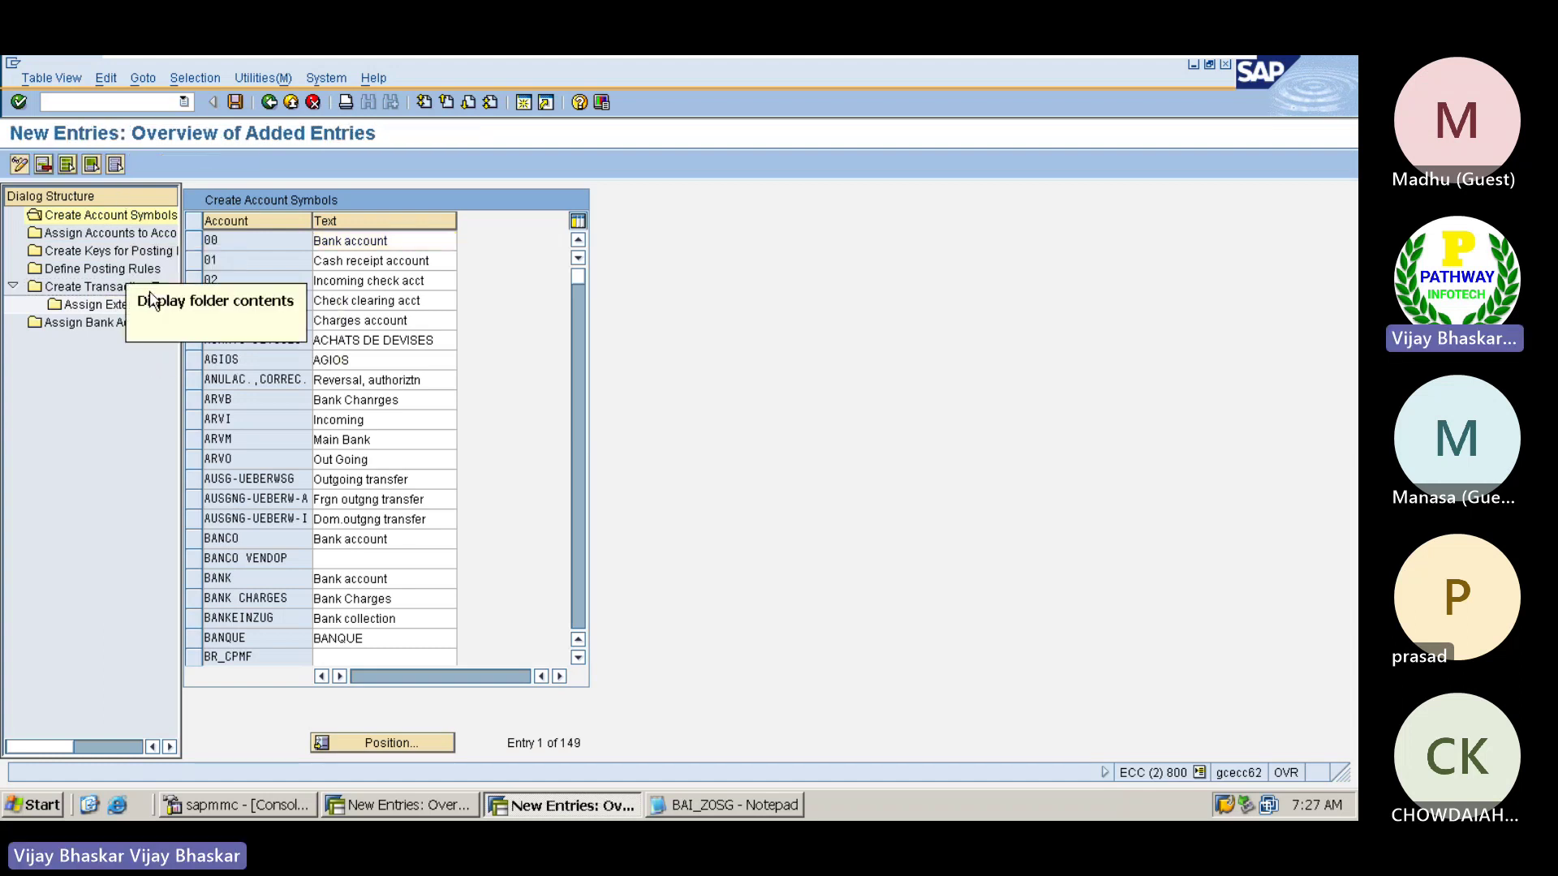
type("Z0065")
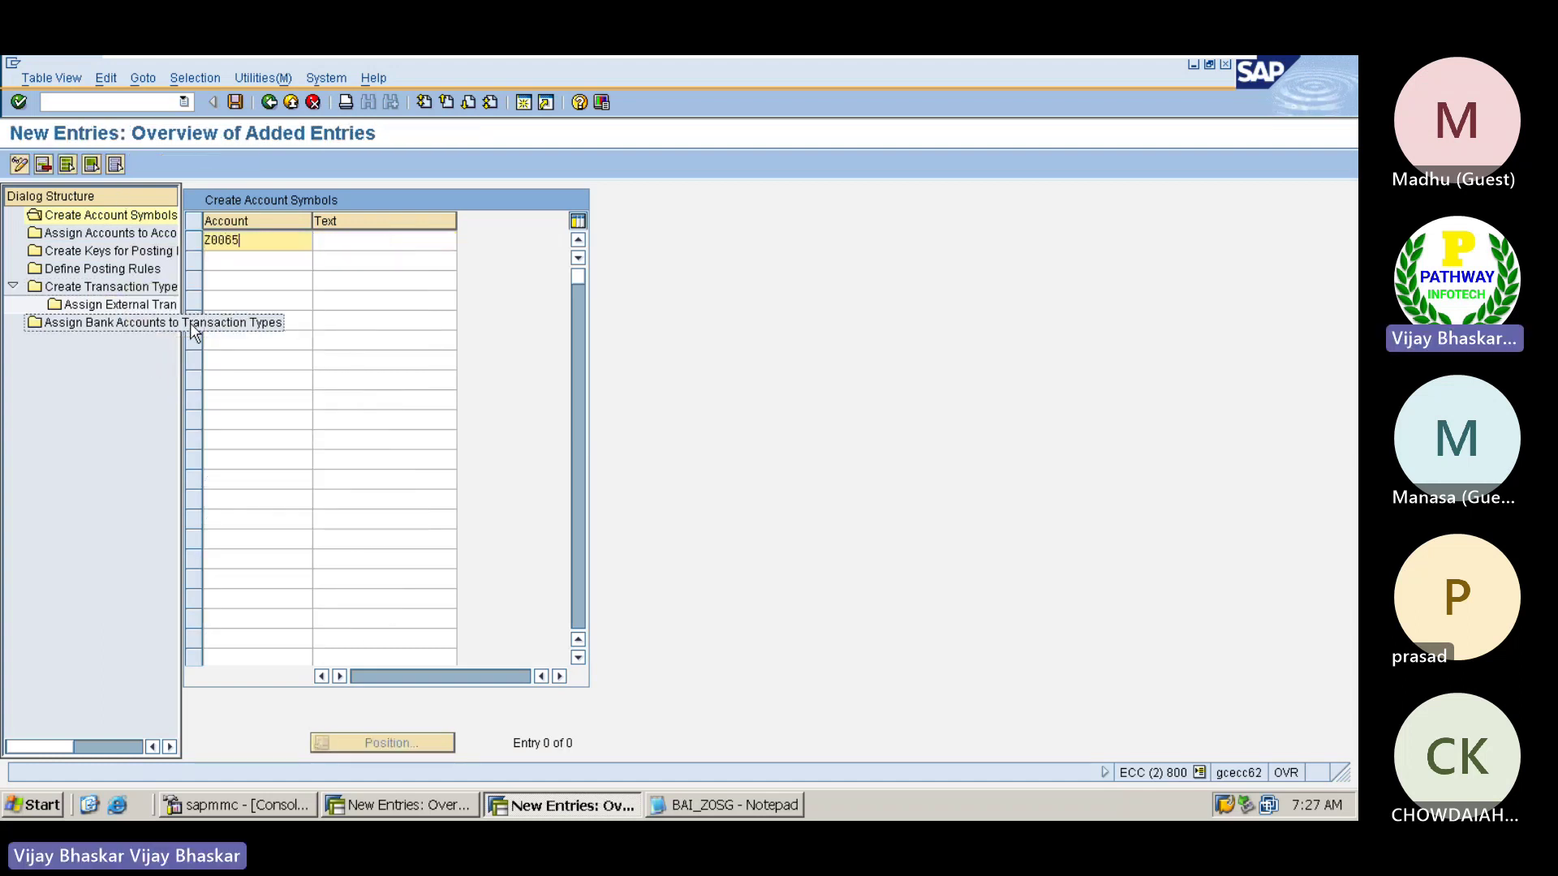
key("BackSpace")
key("BackSpace")
key("BackSpace")
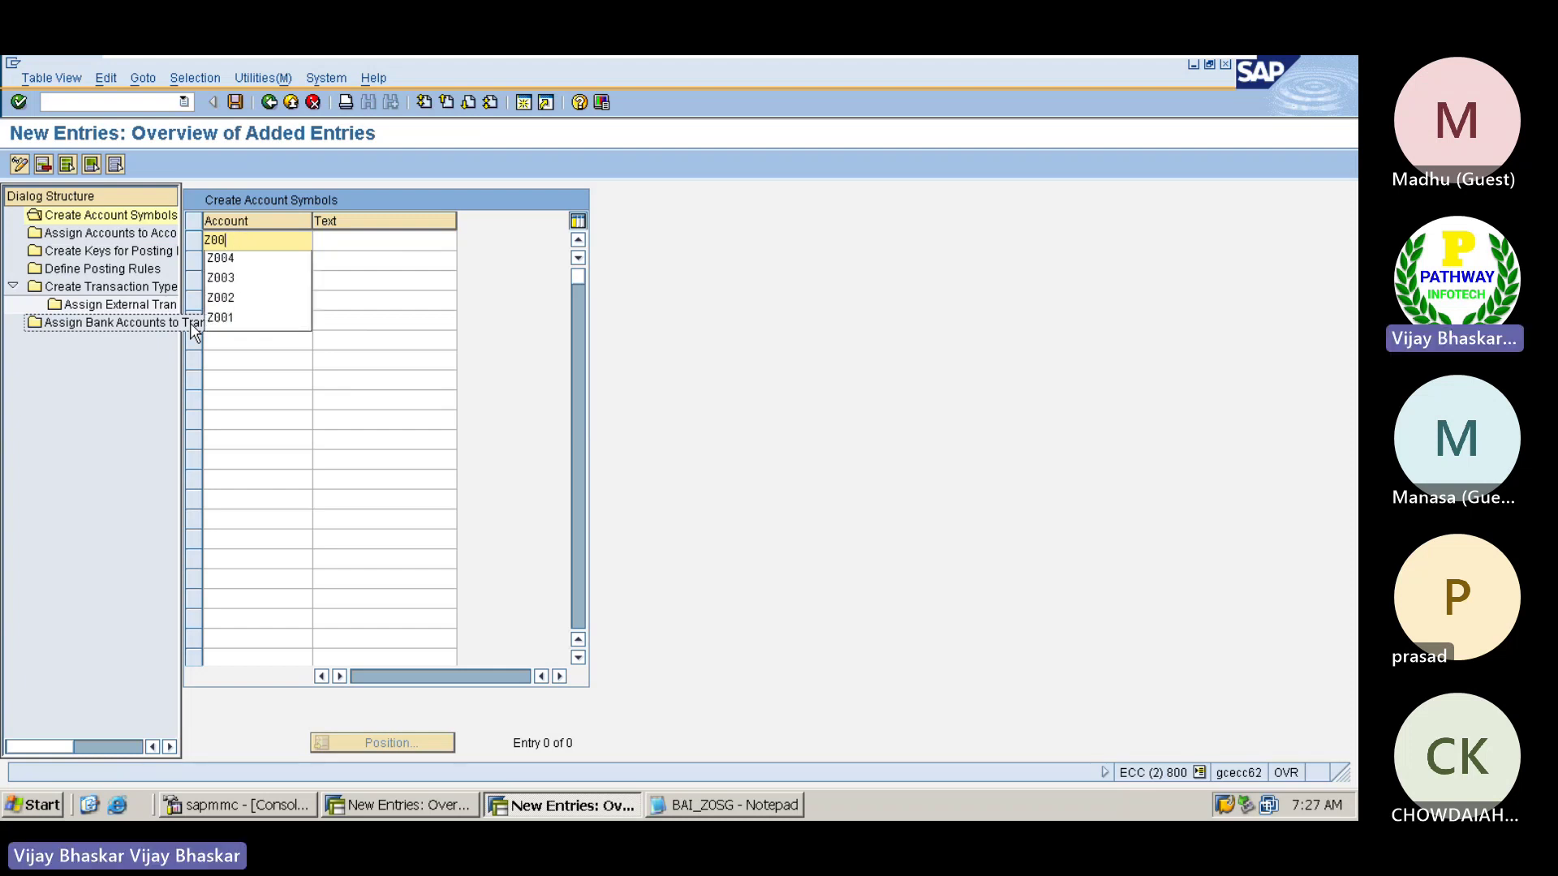
type("5")
key("Tab")
type("Laon")
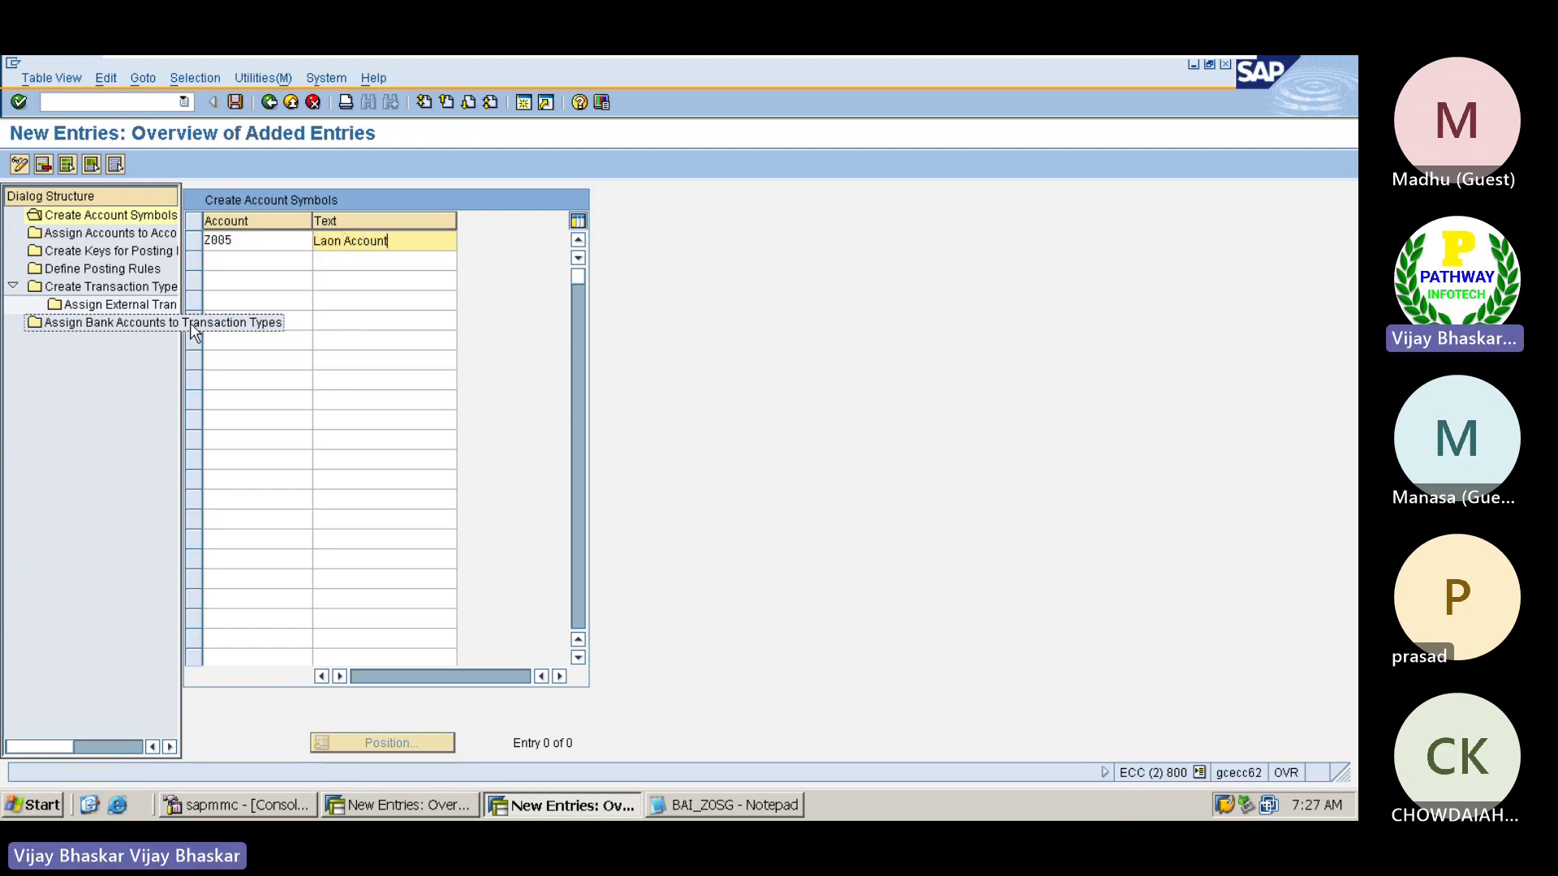
key("ctrl+s")
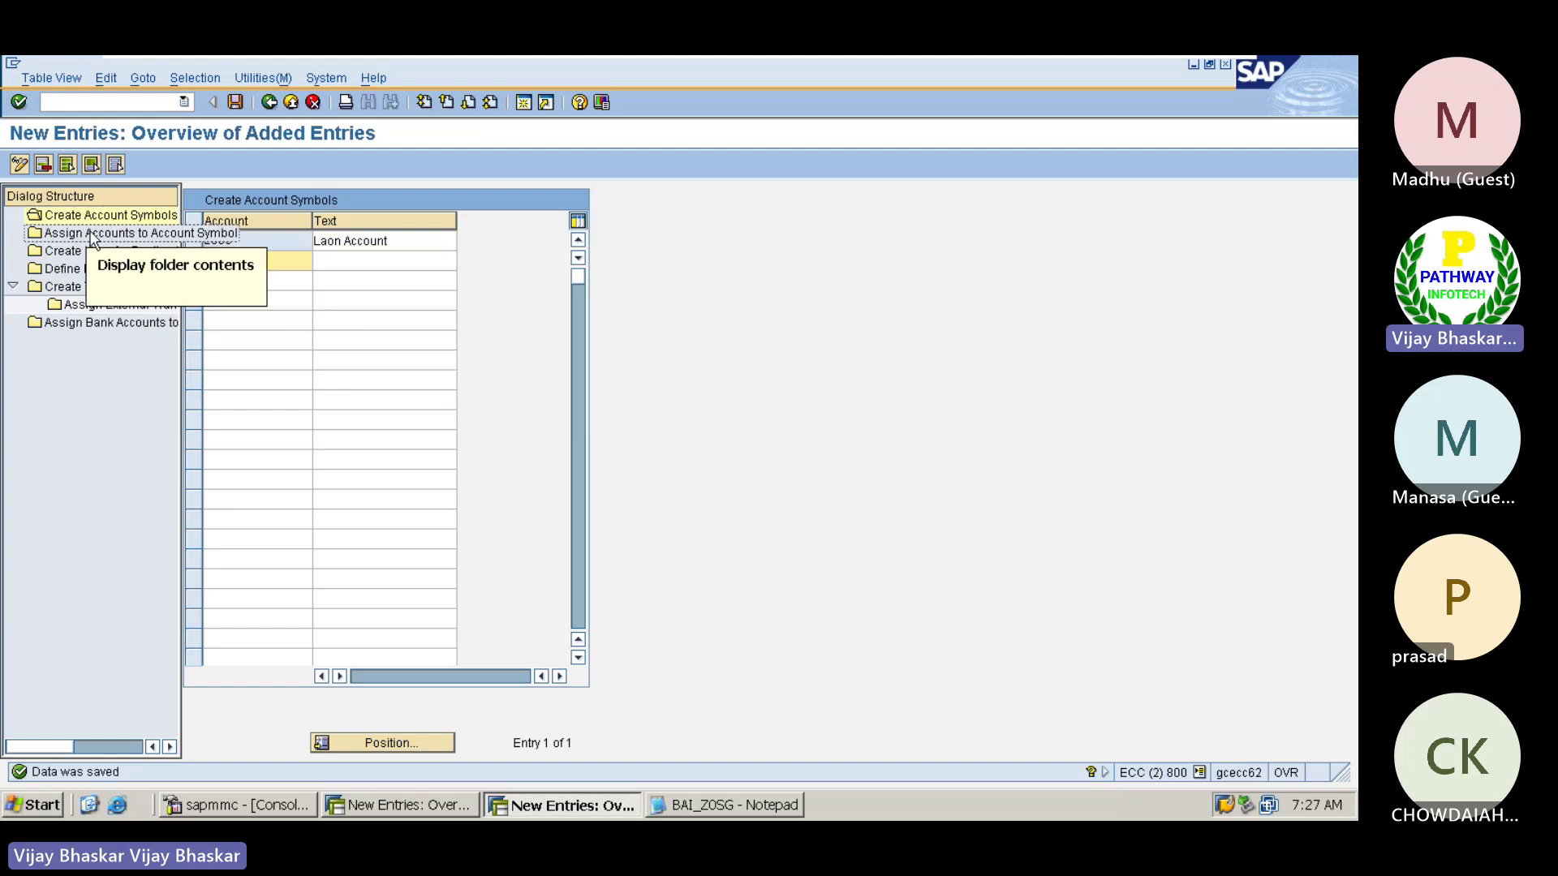
- Start a new entry in the assignment of accounts to account symbols and enter the account symbol Z005
double_click(106, 233)
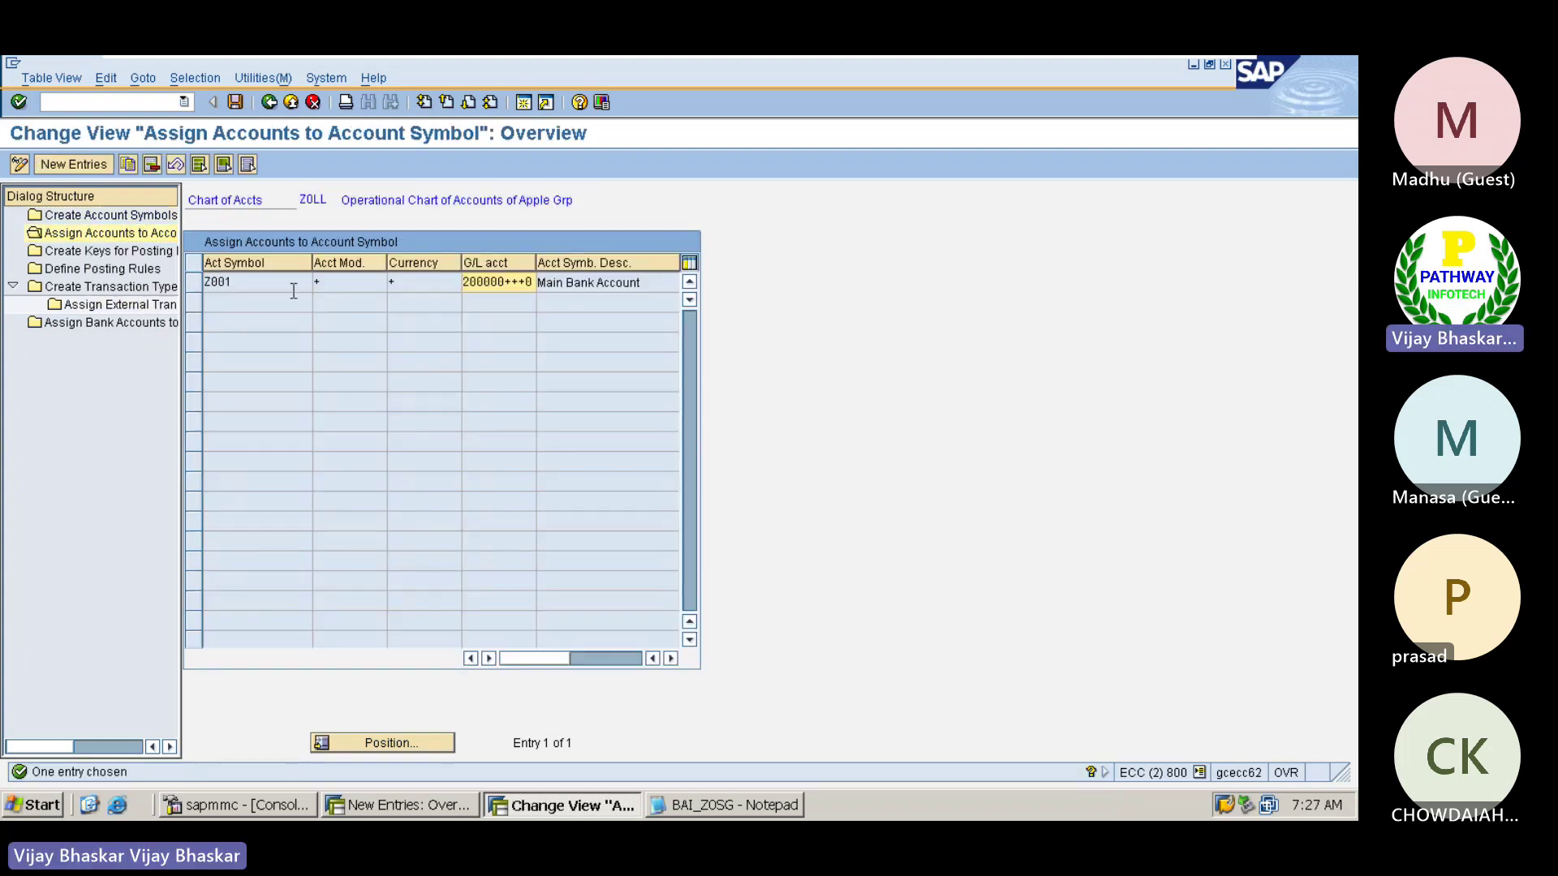
left_click(81, 165)
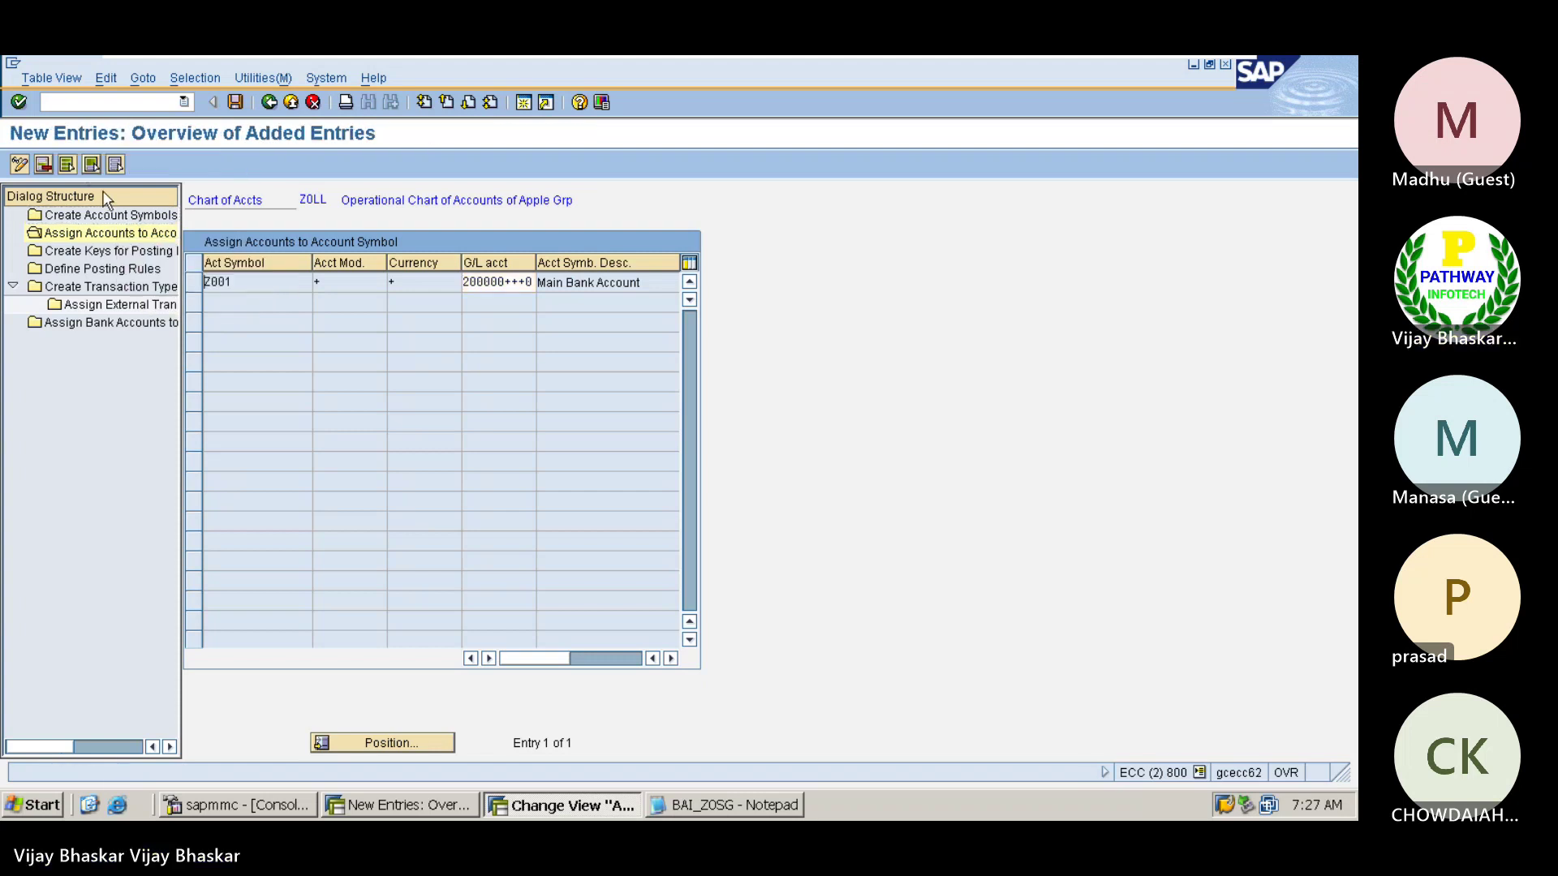
type("Z005")
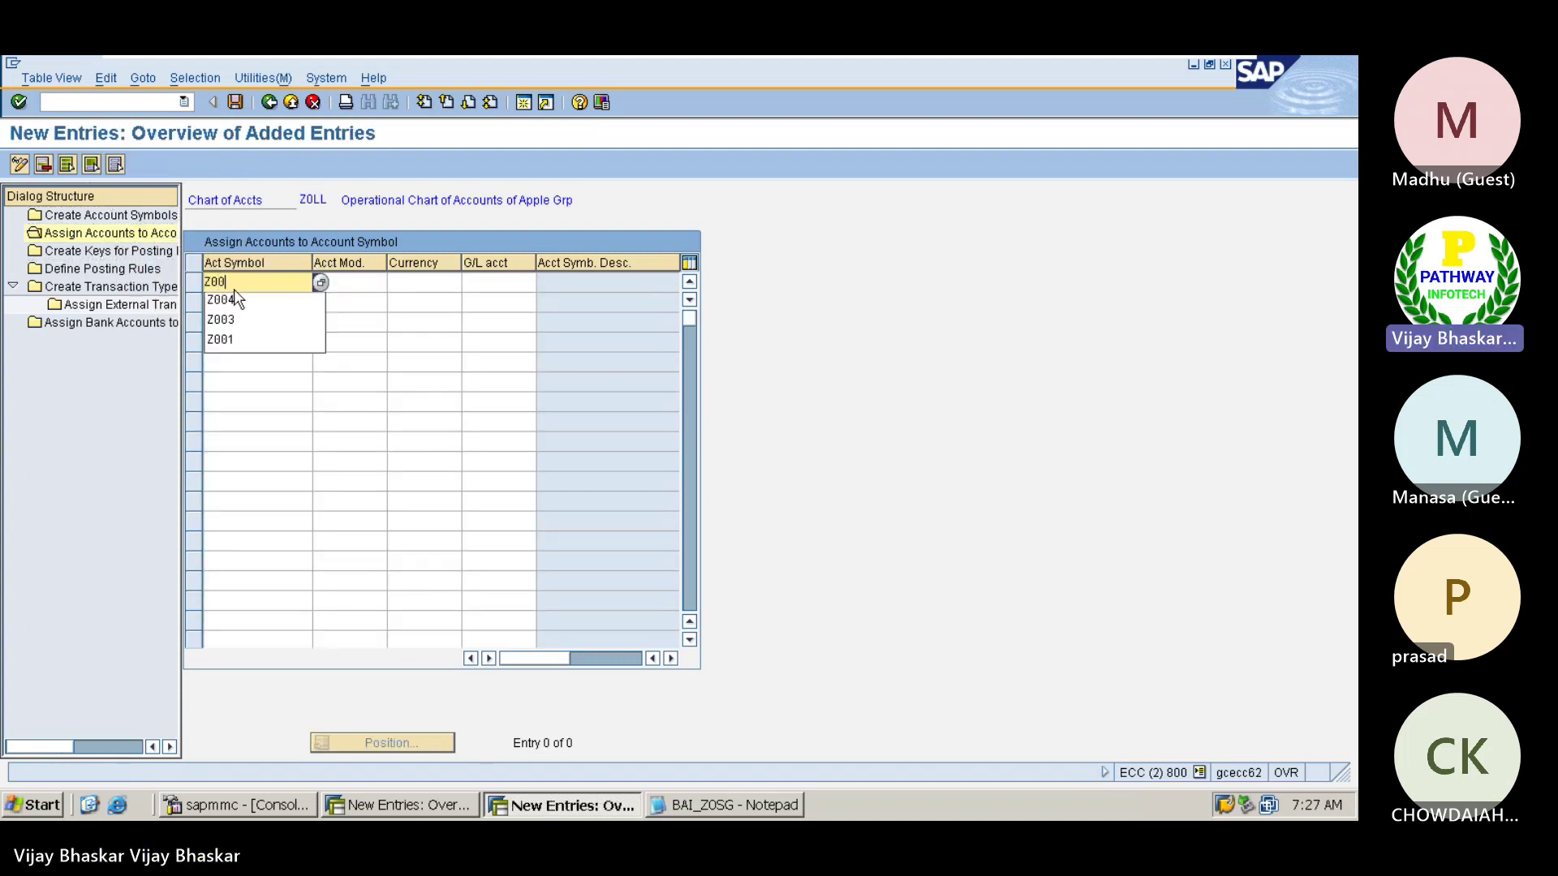
key("Tab")
key("Tab")
key("Tab")
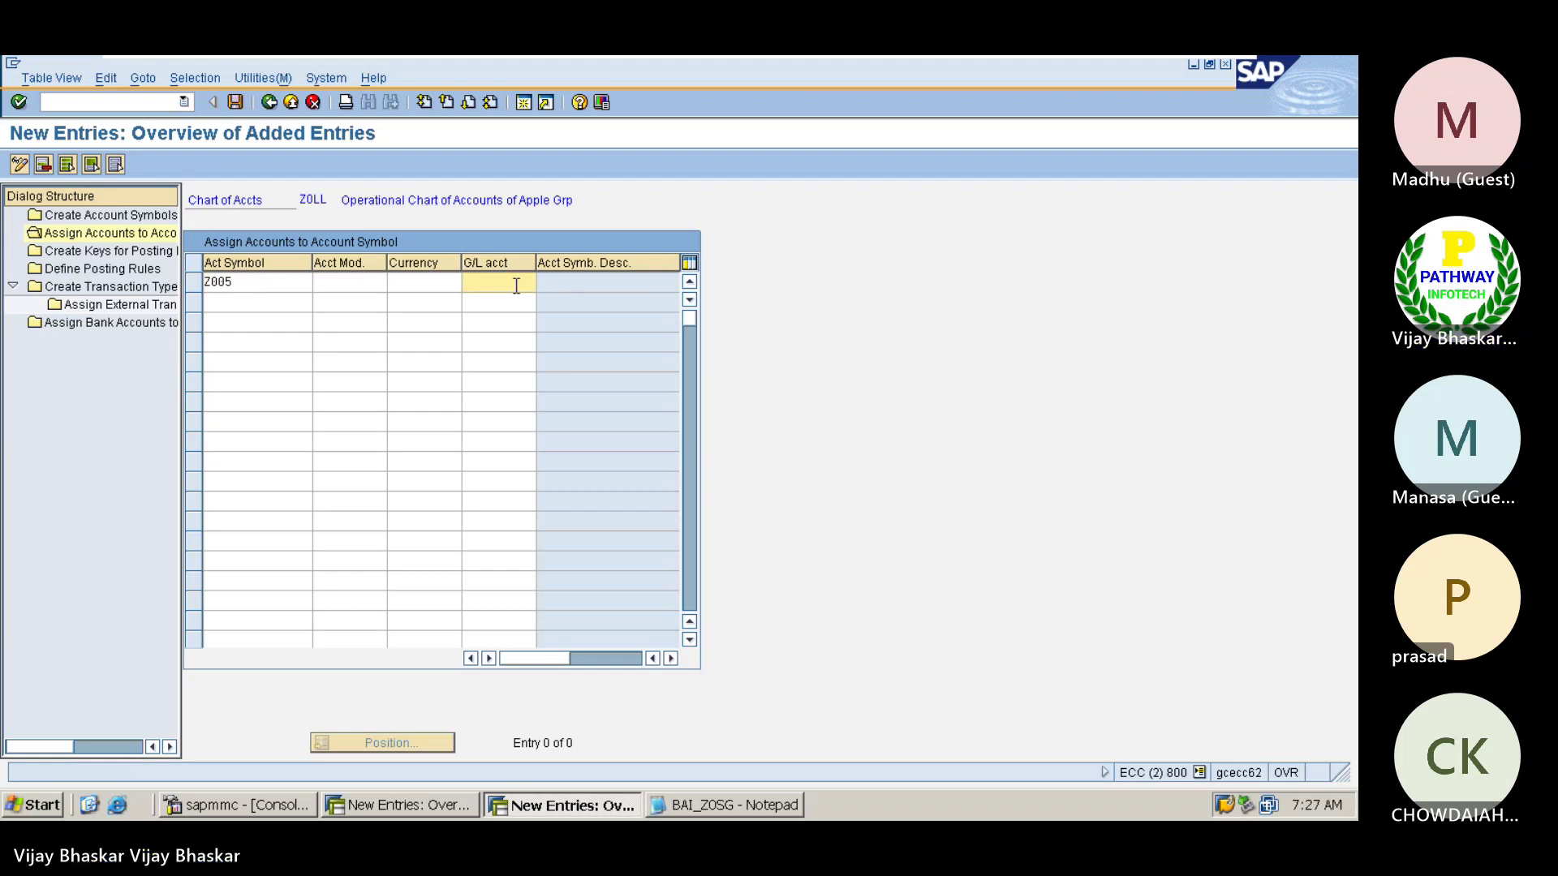
- Open central G/L account maintenance (FS00) in the other SAP session and clear the G/L account number
left_click(376, 811)
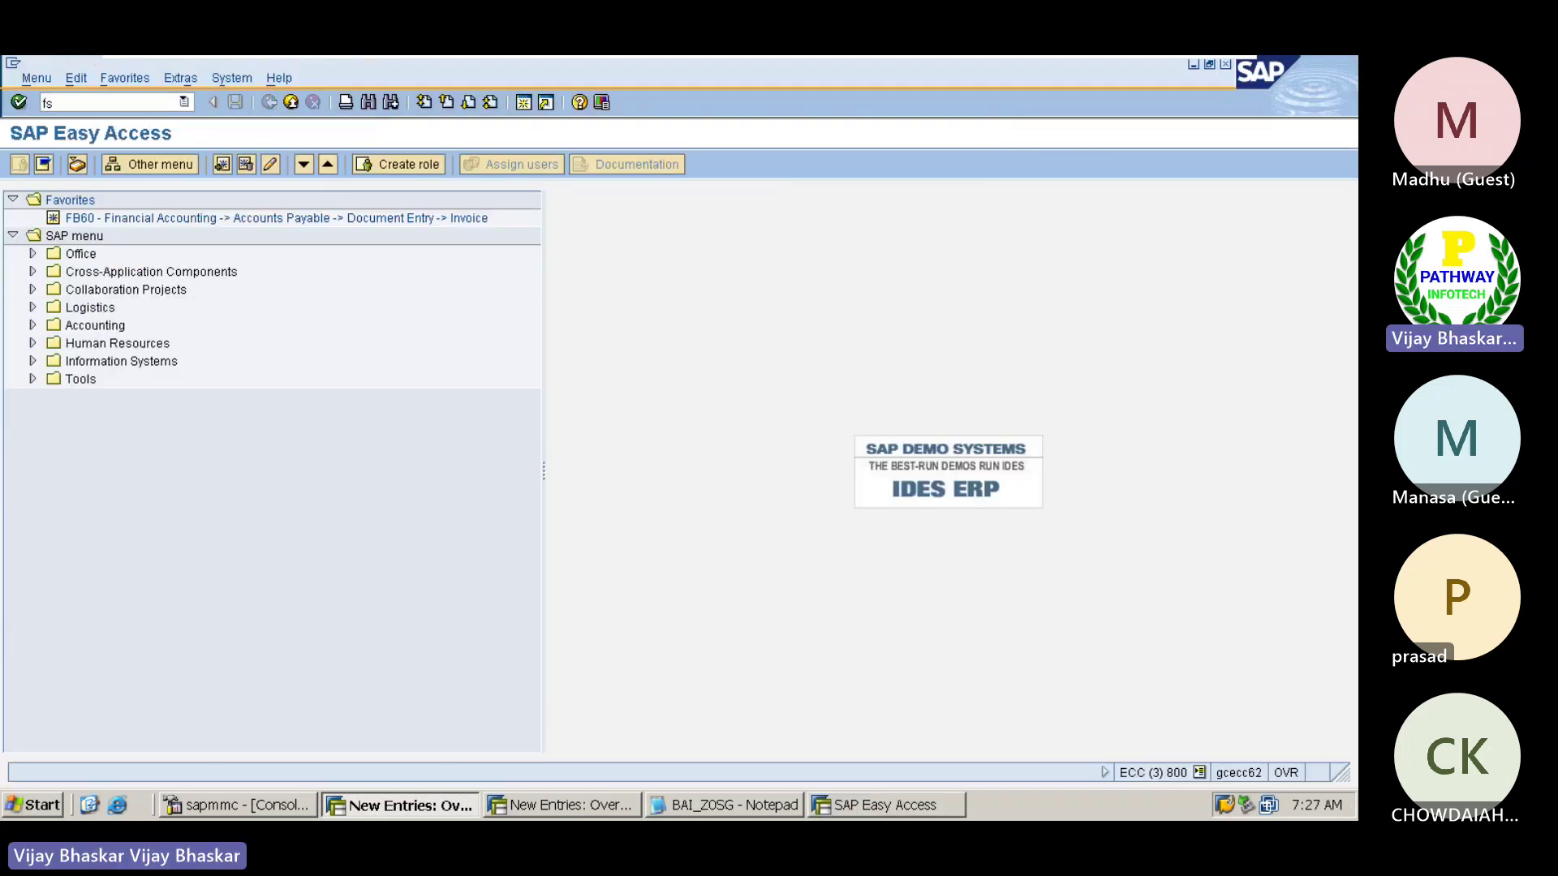
type("0")
key("Return")
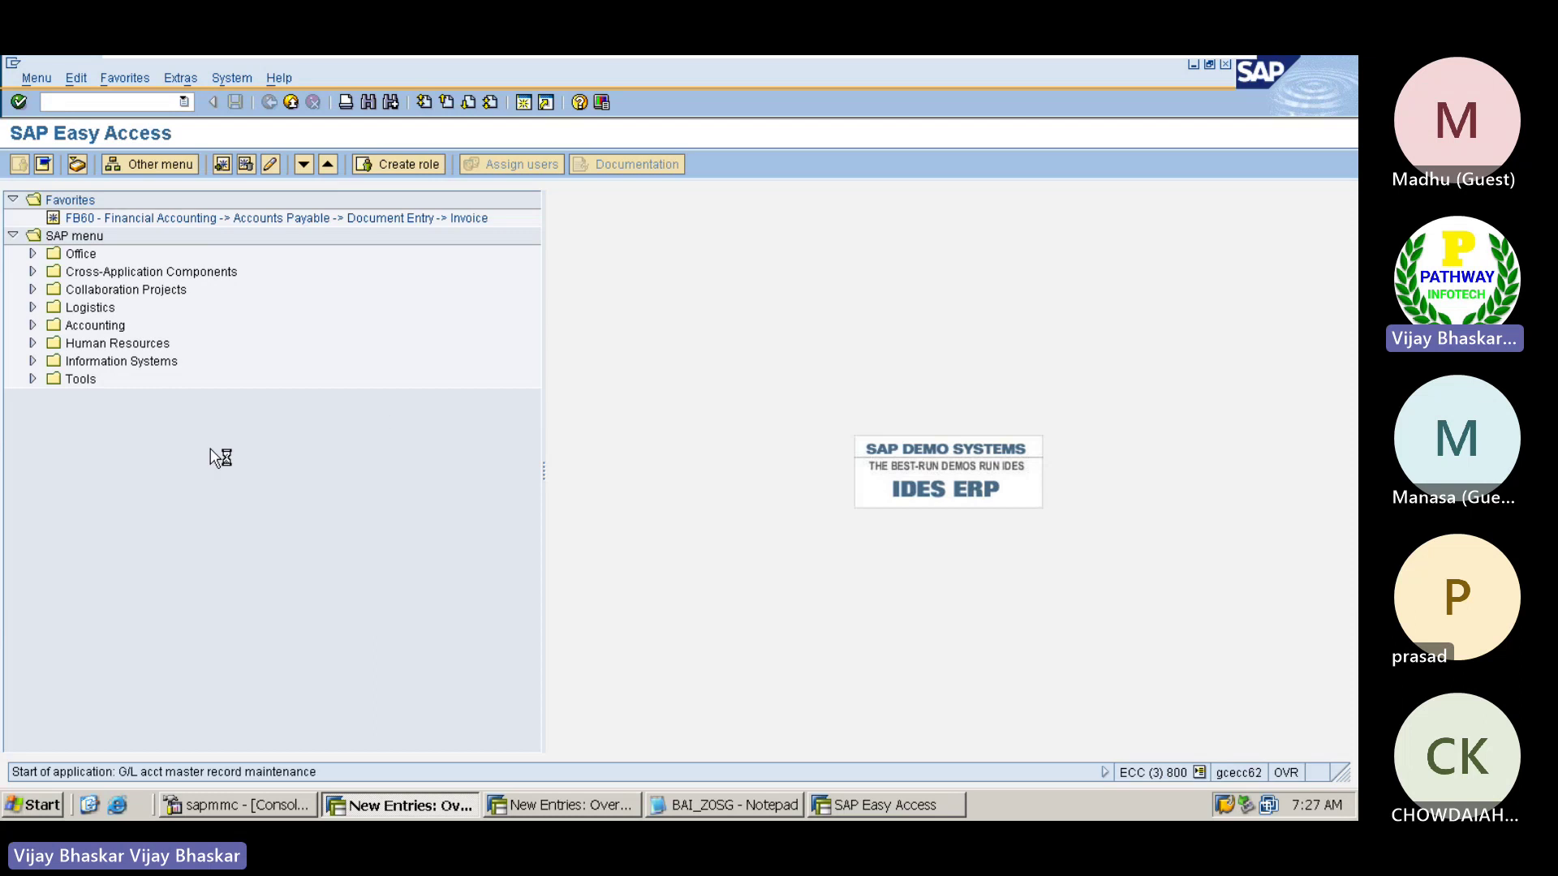
key("Delete")
key("Delete")
key("Delete")
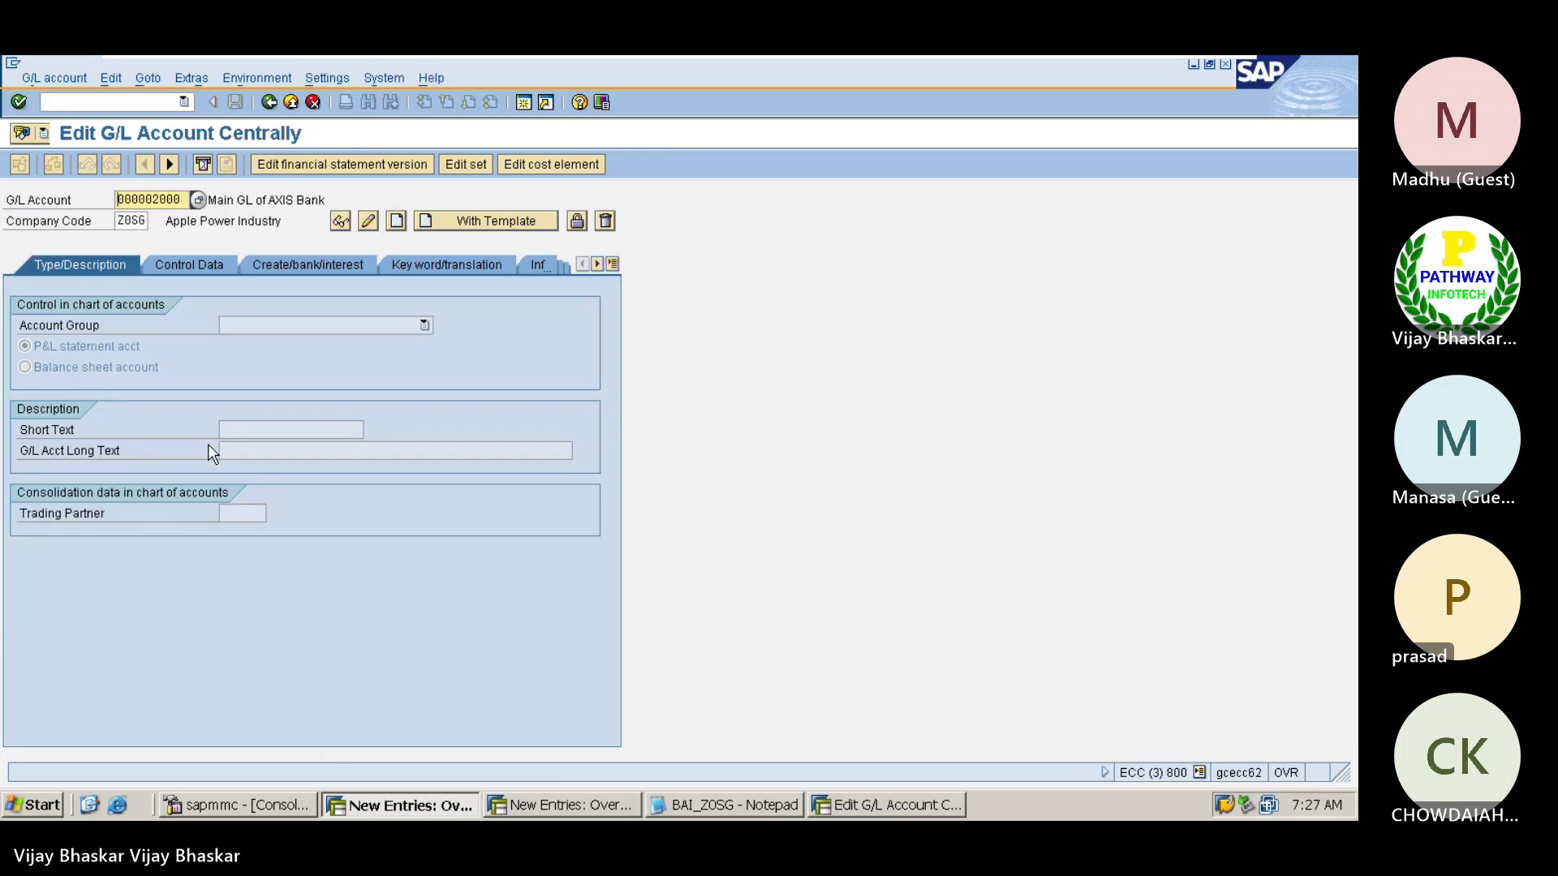
key("Delete")
key("Delete")
key("Delete")
key("Delete")
key("Delete")
key("Delete")
key("Delete")
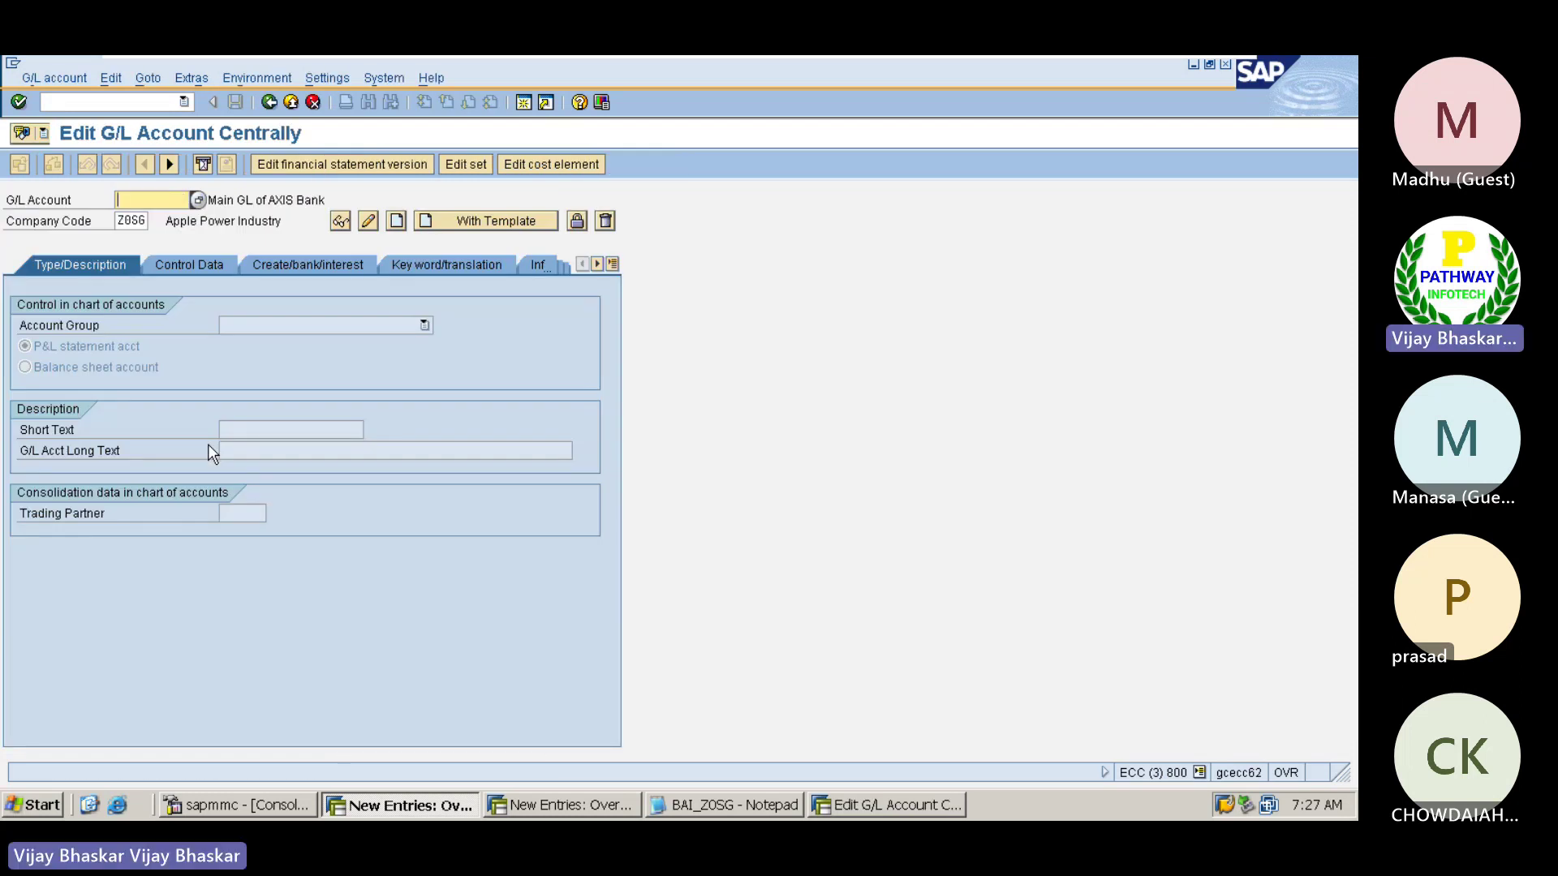
- Switch to the ECC and S4HANA Excel workbook and check the loan and main bank G/L accounts in E1269 and E1270
mouse_move(899, 57)
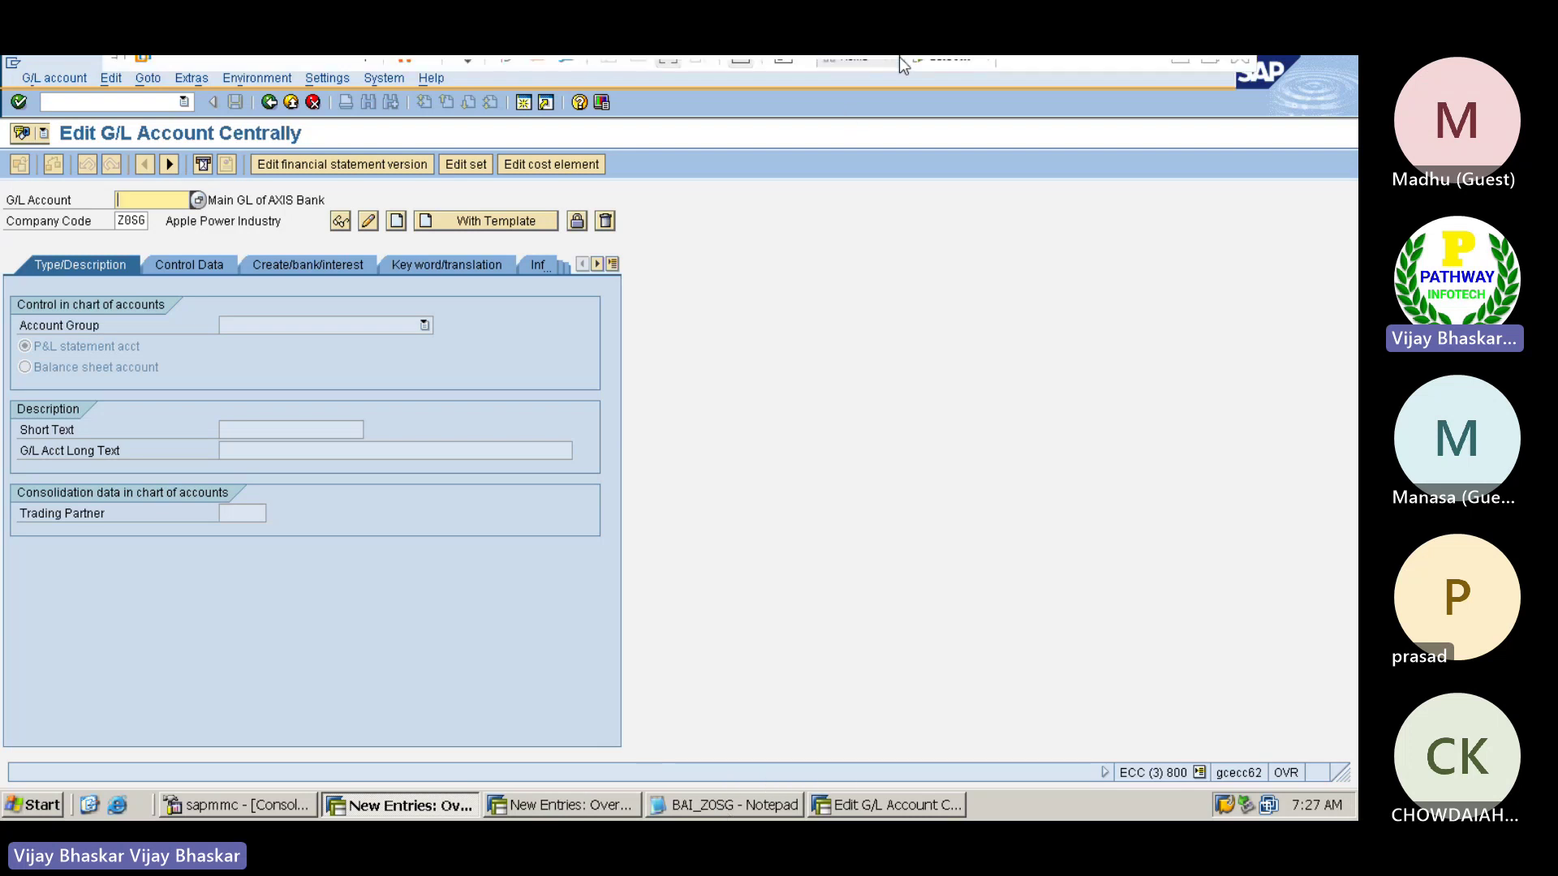
left_click(1176, 75)
left_click(794, 314)
key("ctrl+c")
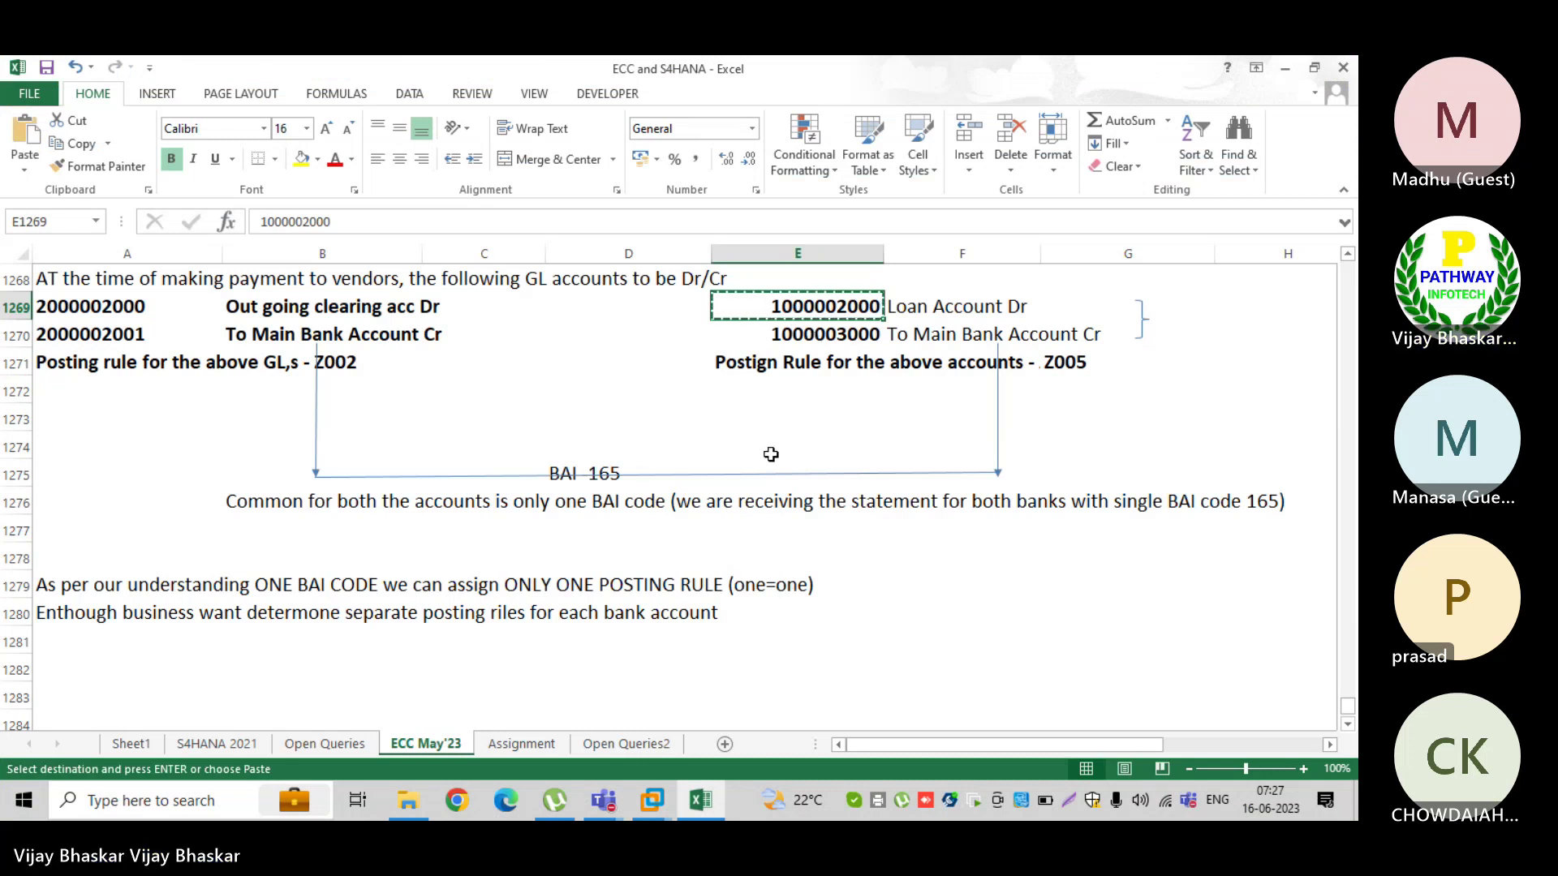
left_click(781, 333)
key("Escape")
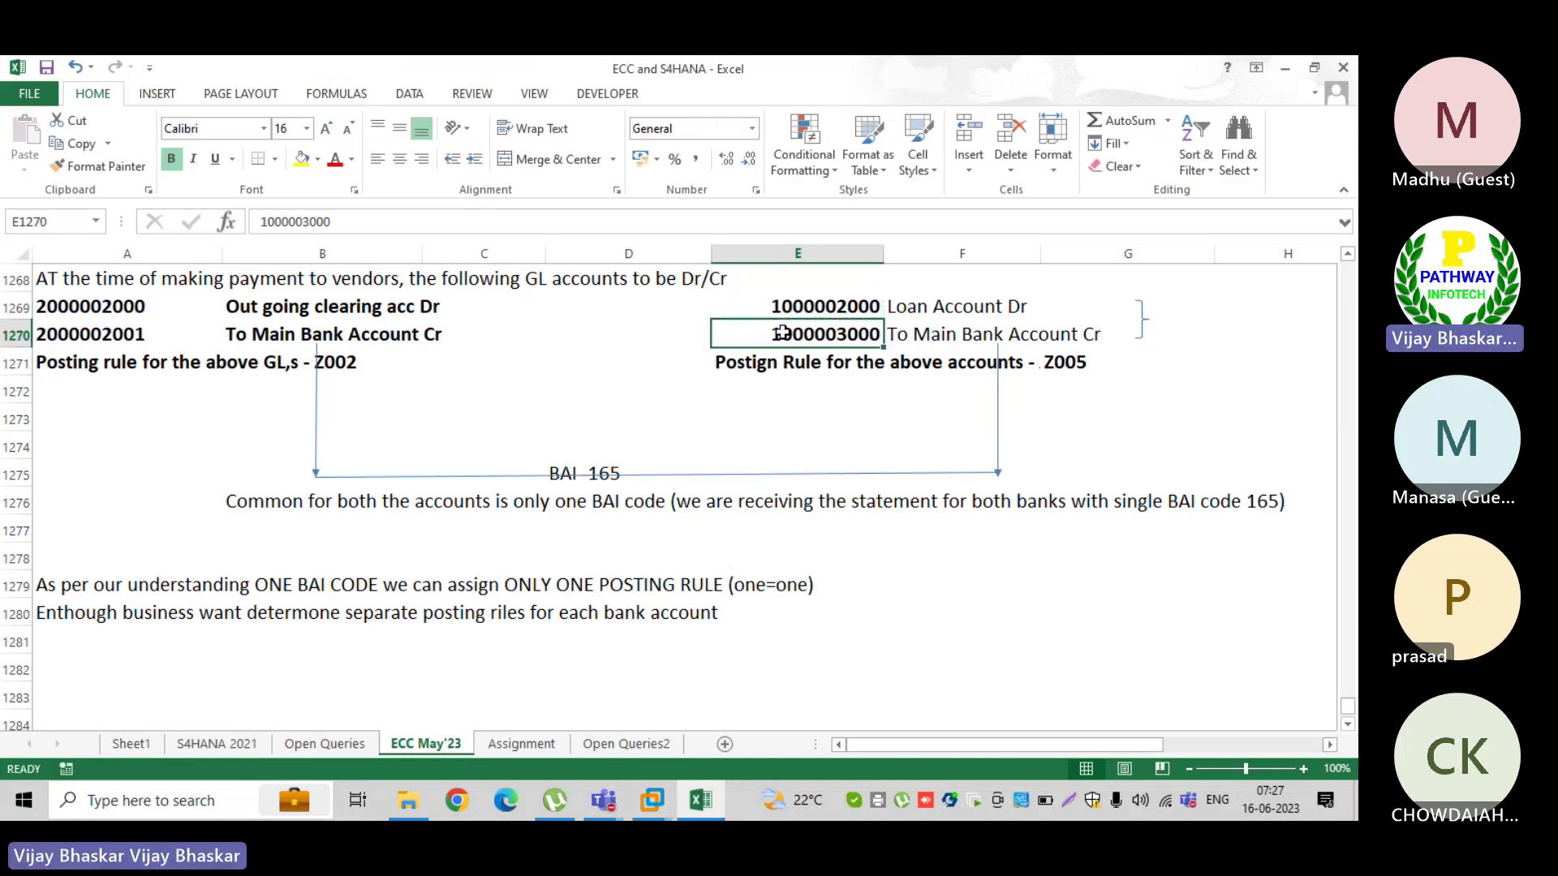
double_click(779, 333)
left_click(451, 385)
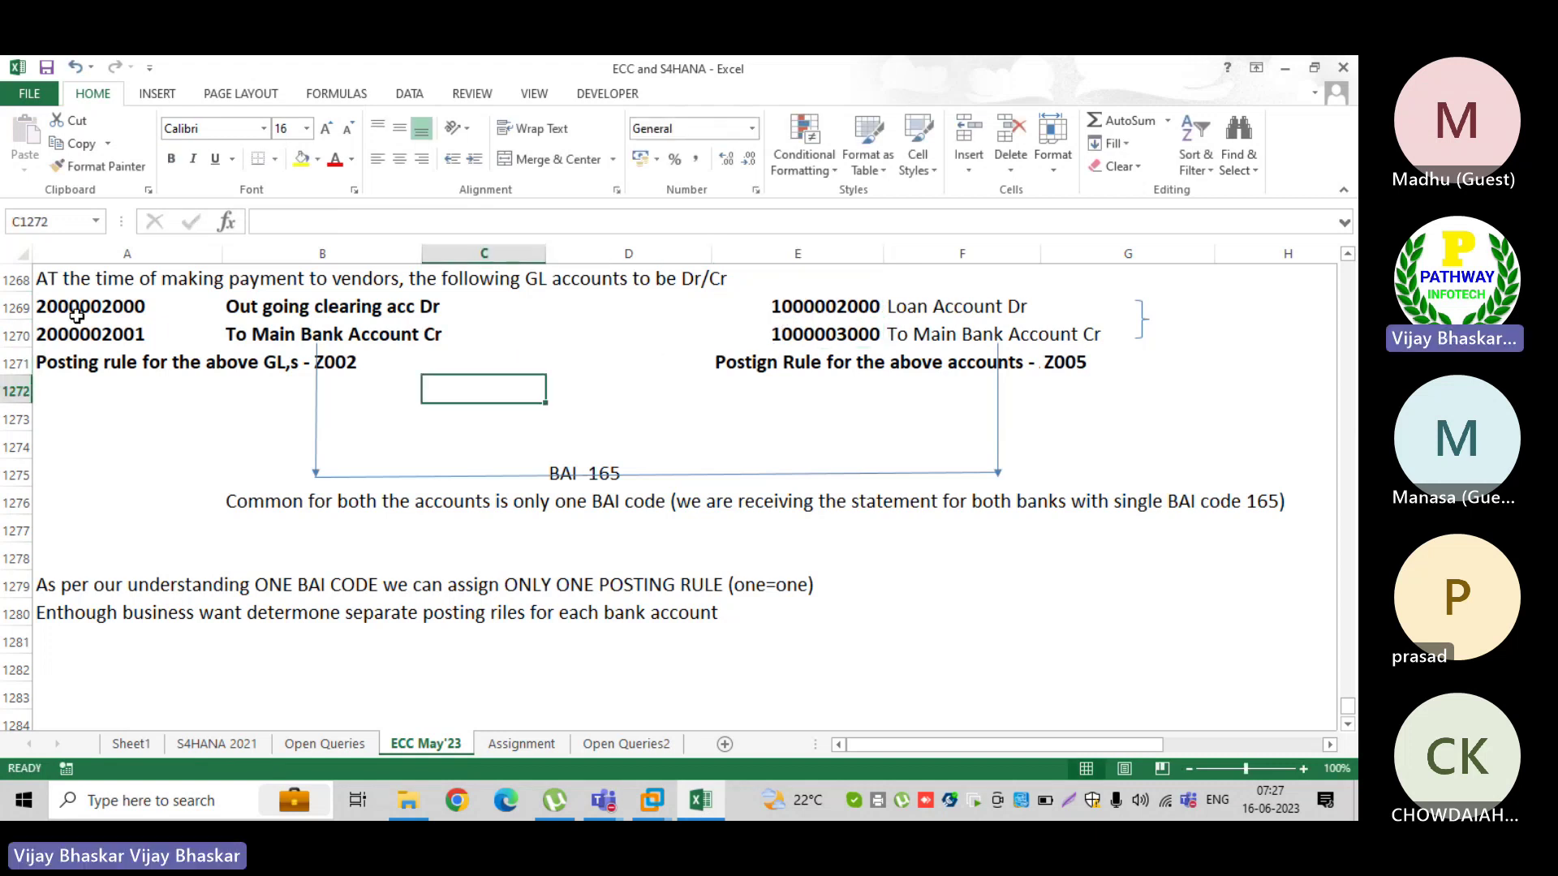
left_click(154, 315)
key("ctrl+c")
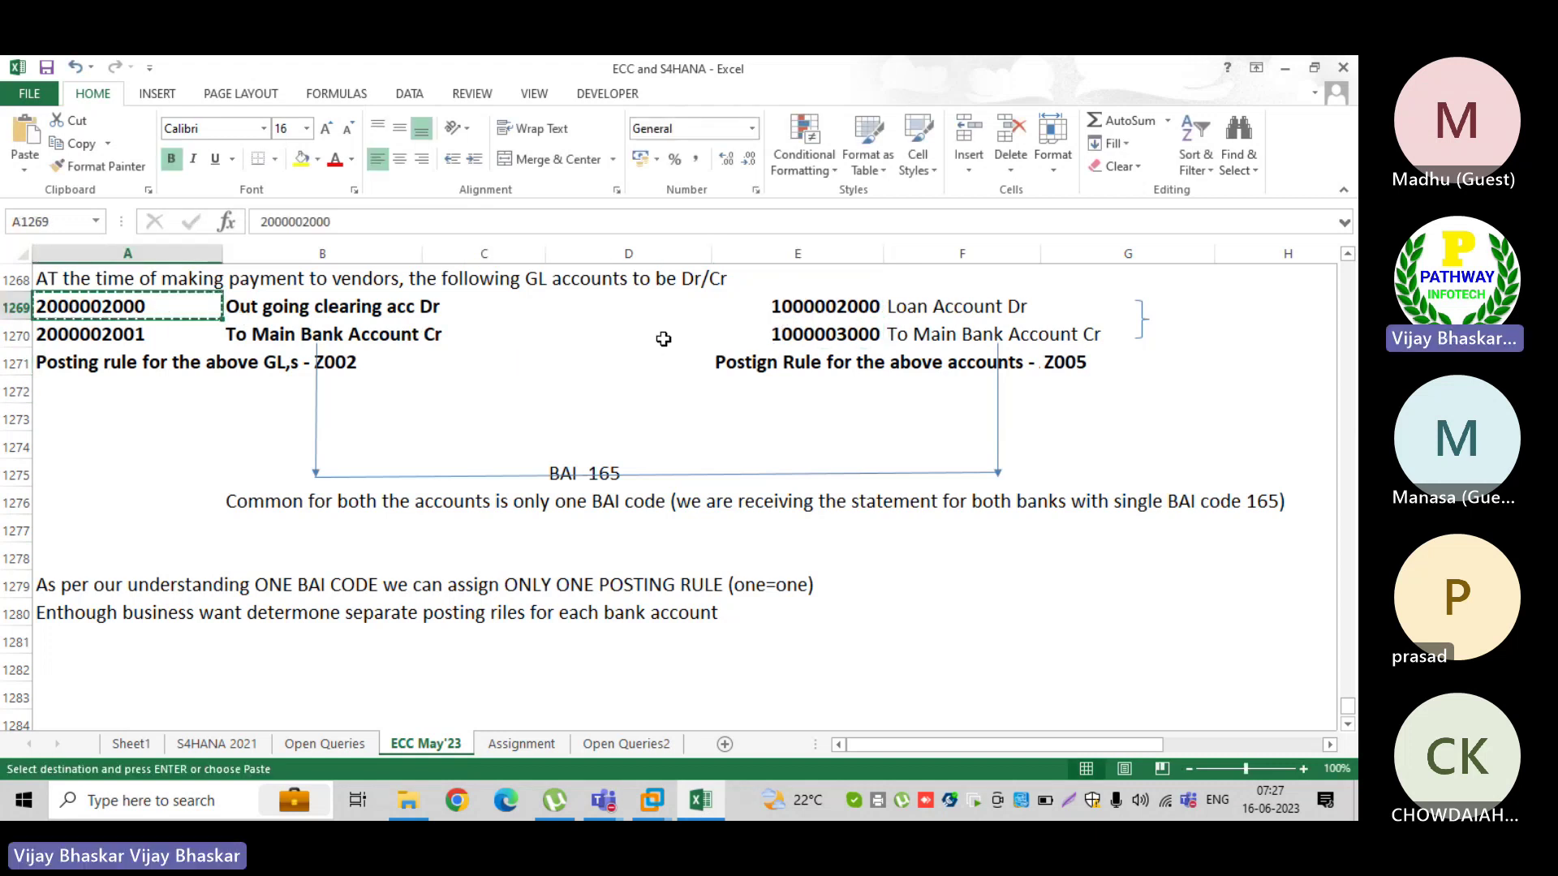
left_click(844, 336)
key("ctrl+v")
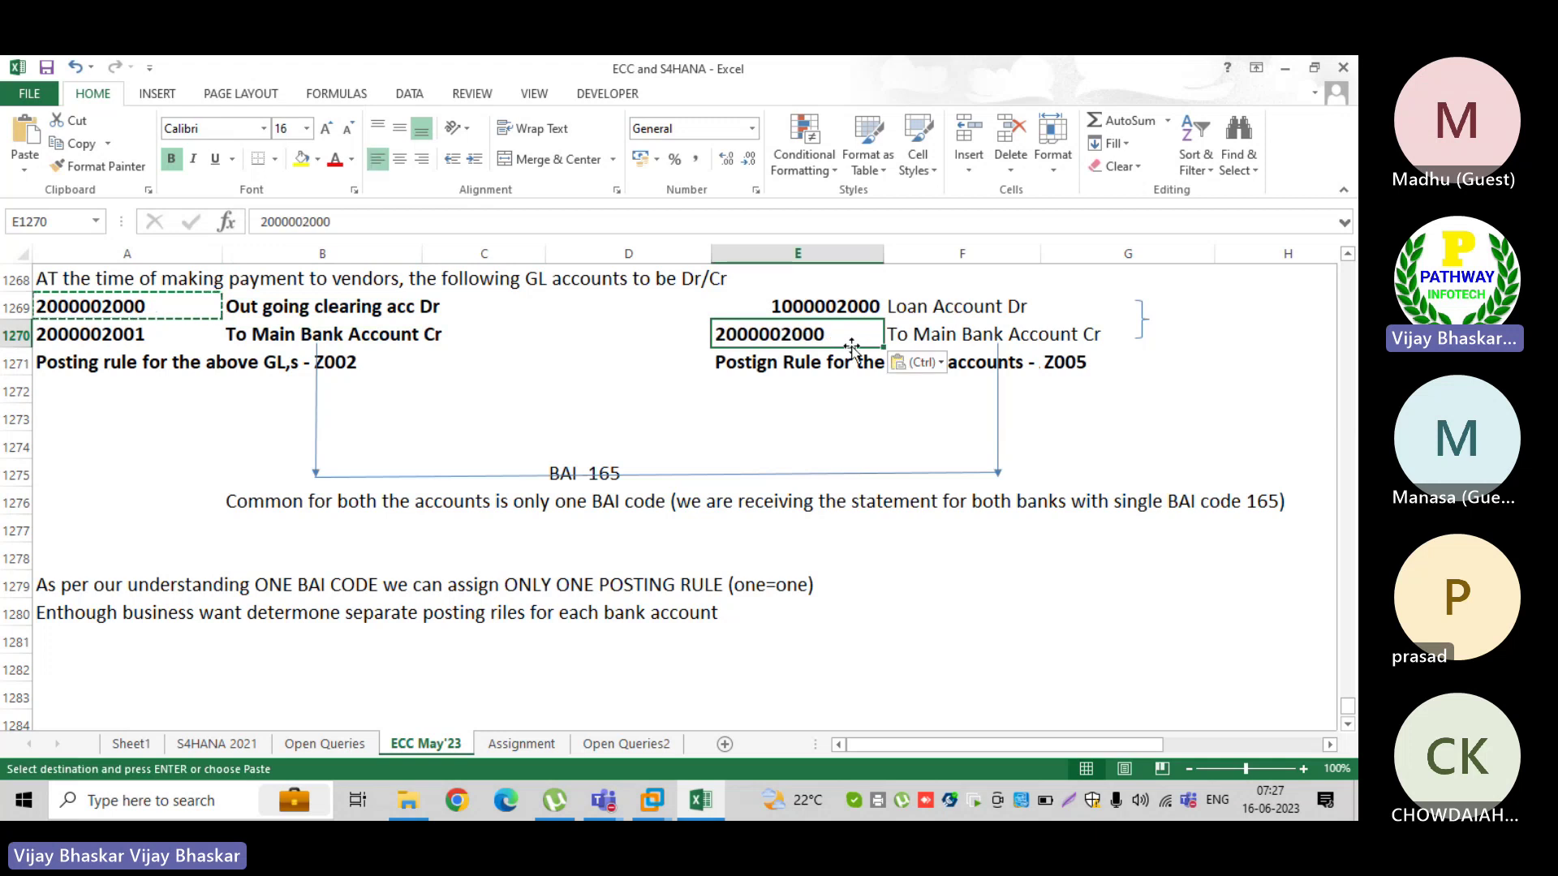
double_click(795, 334)
key("BackSpace")
type("3")
key("Return")
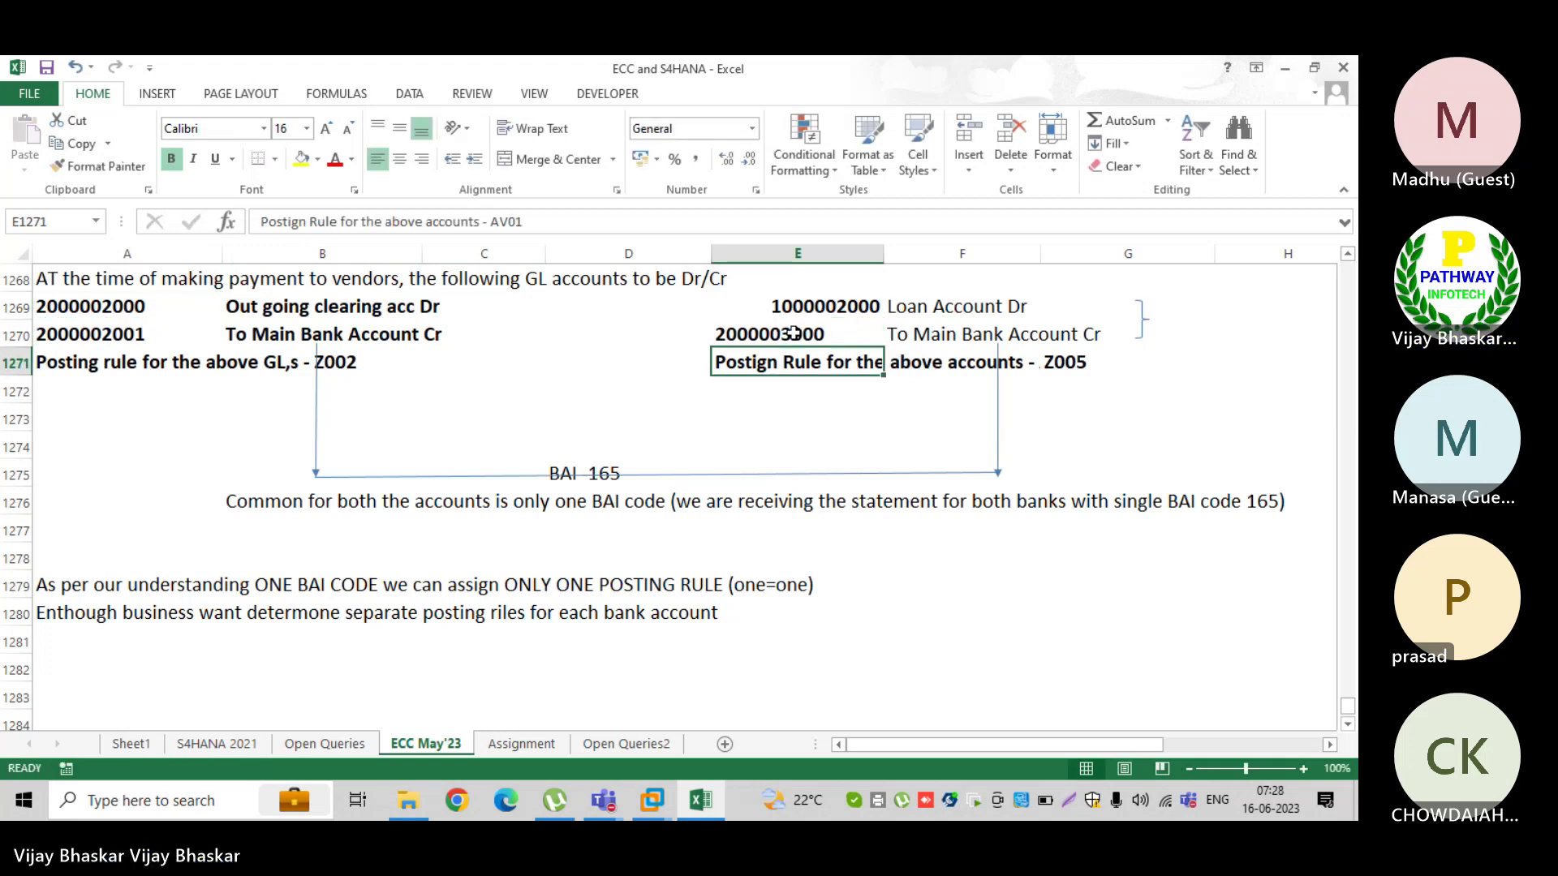
left_click(795, 334)
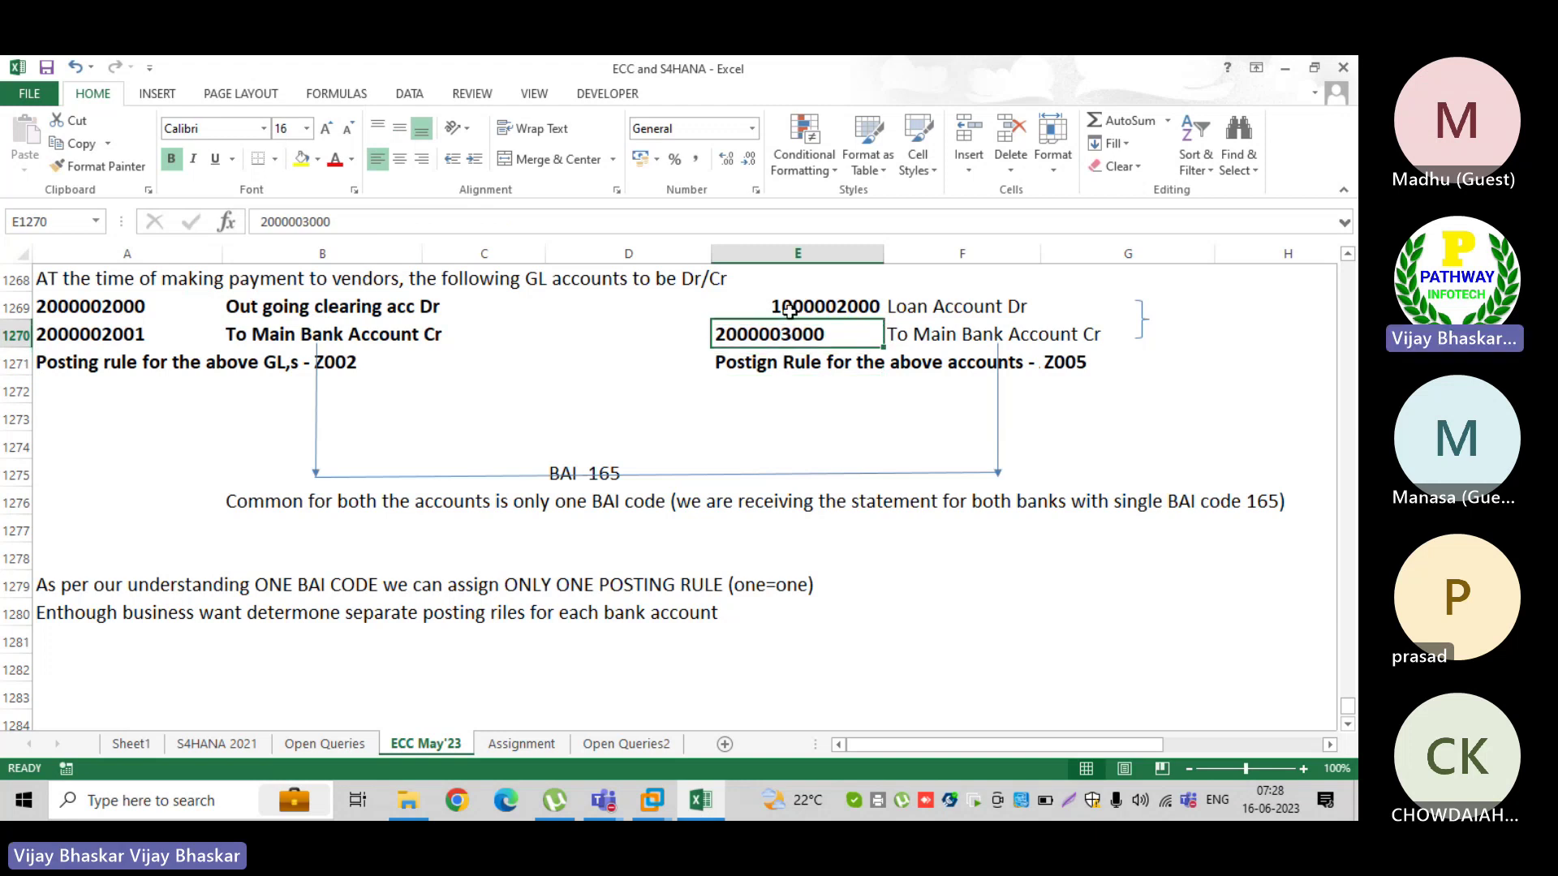
left_click(795, 317)
key("ctrl+c")
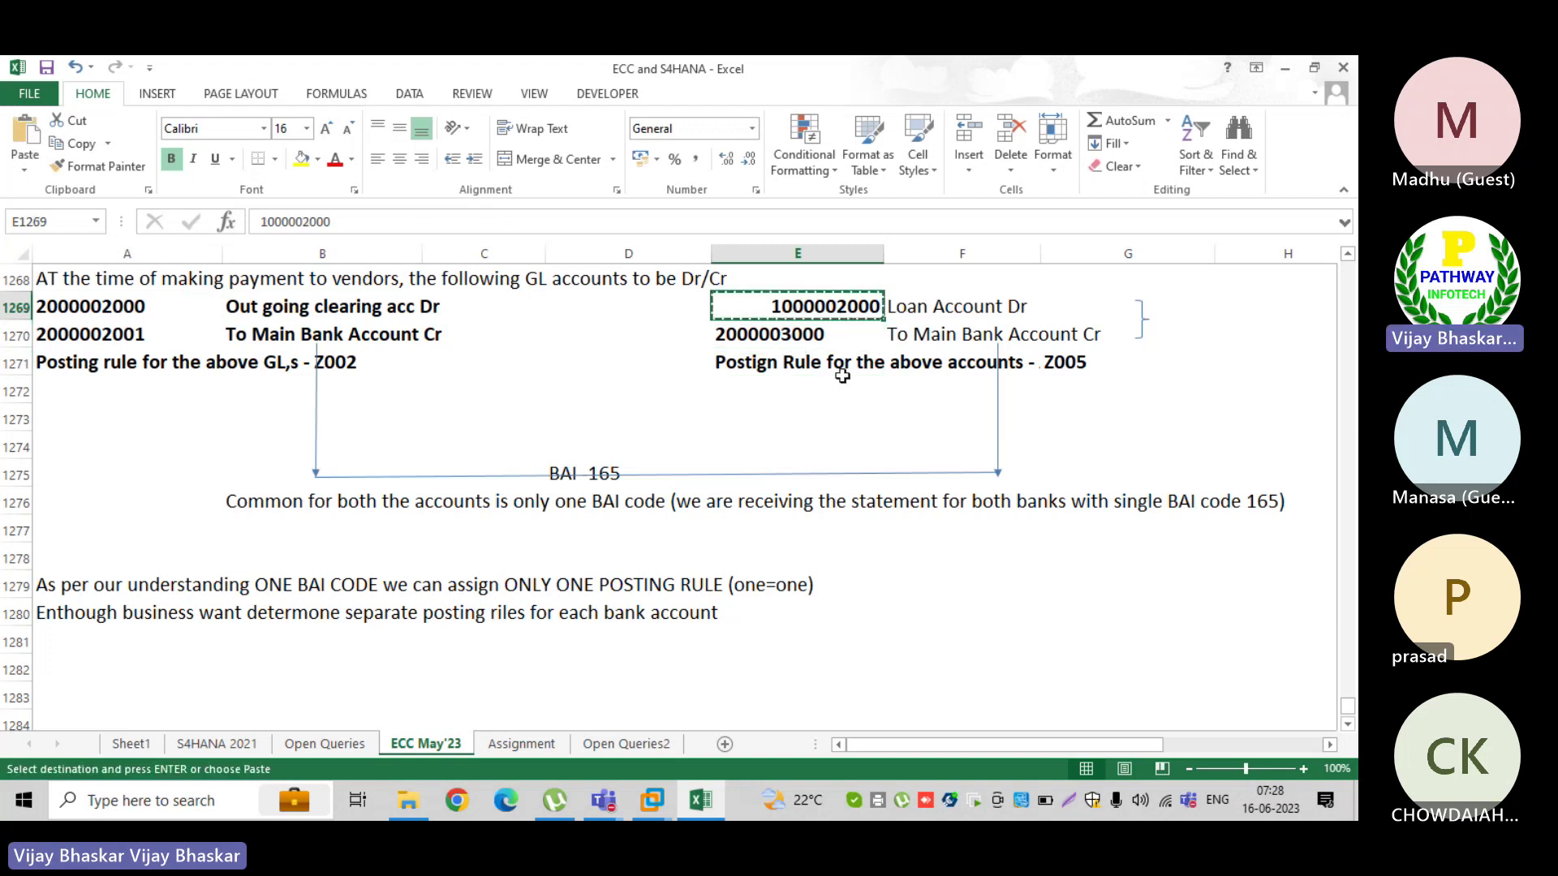
left_click(688, 818)
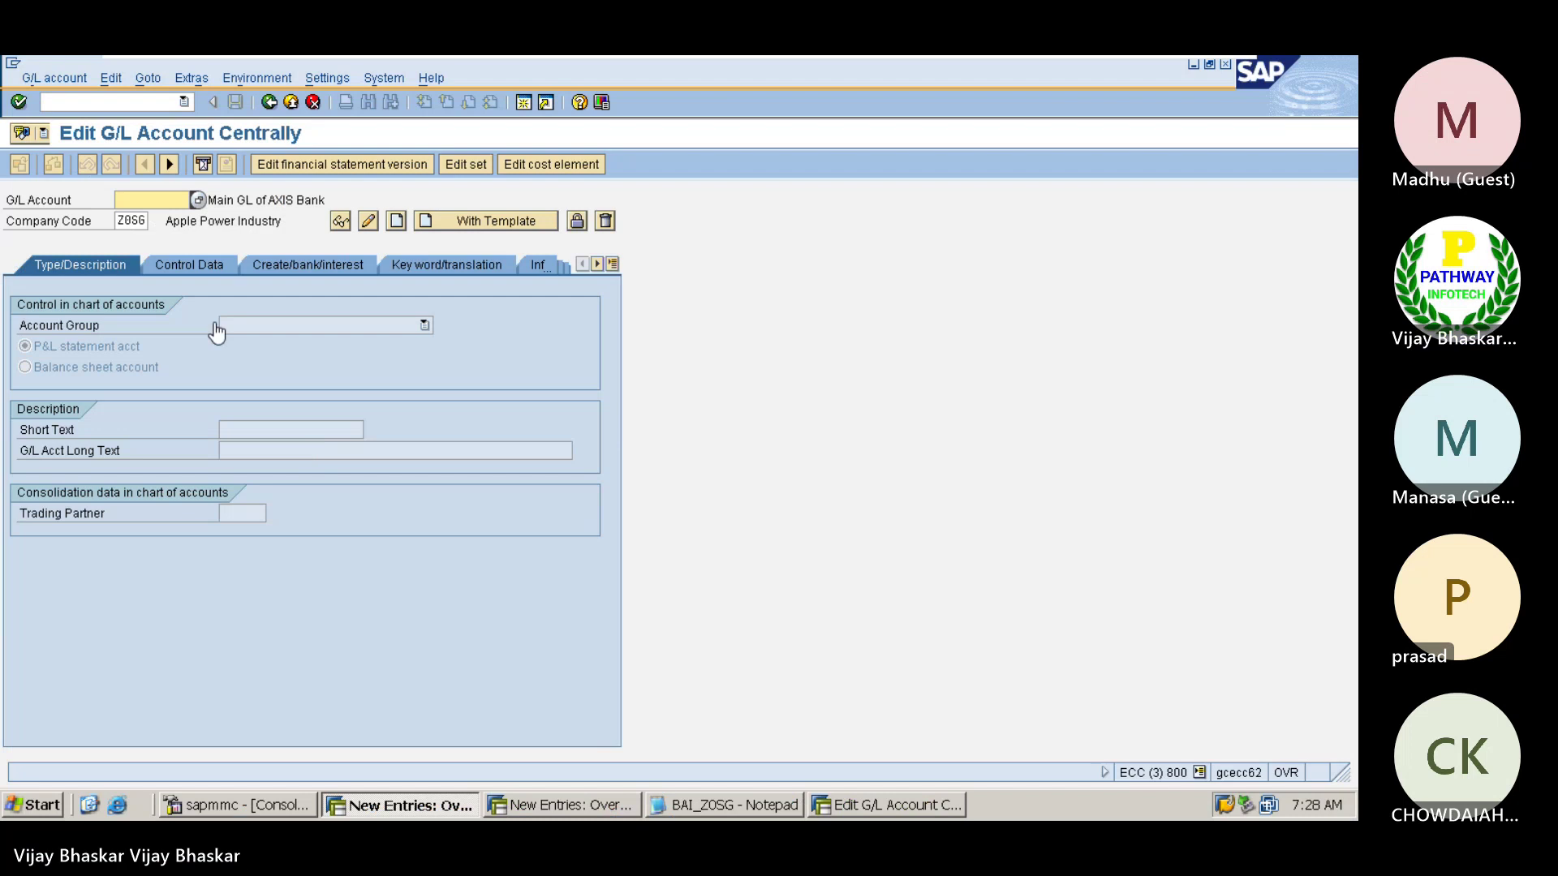
key("ctrl+v")
left_click(396, 221)
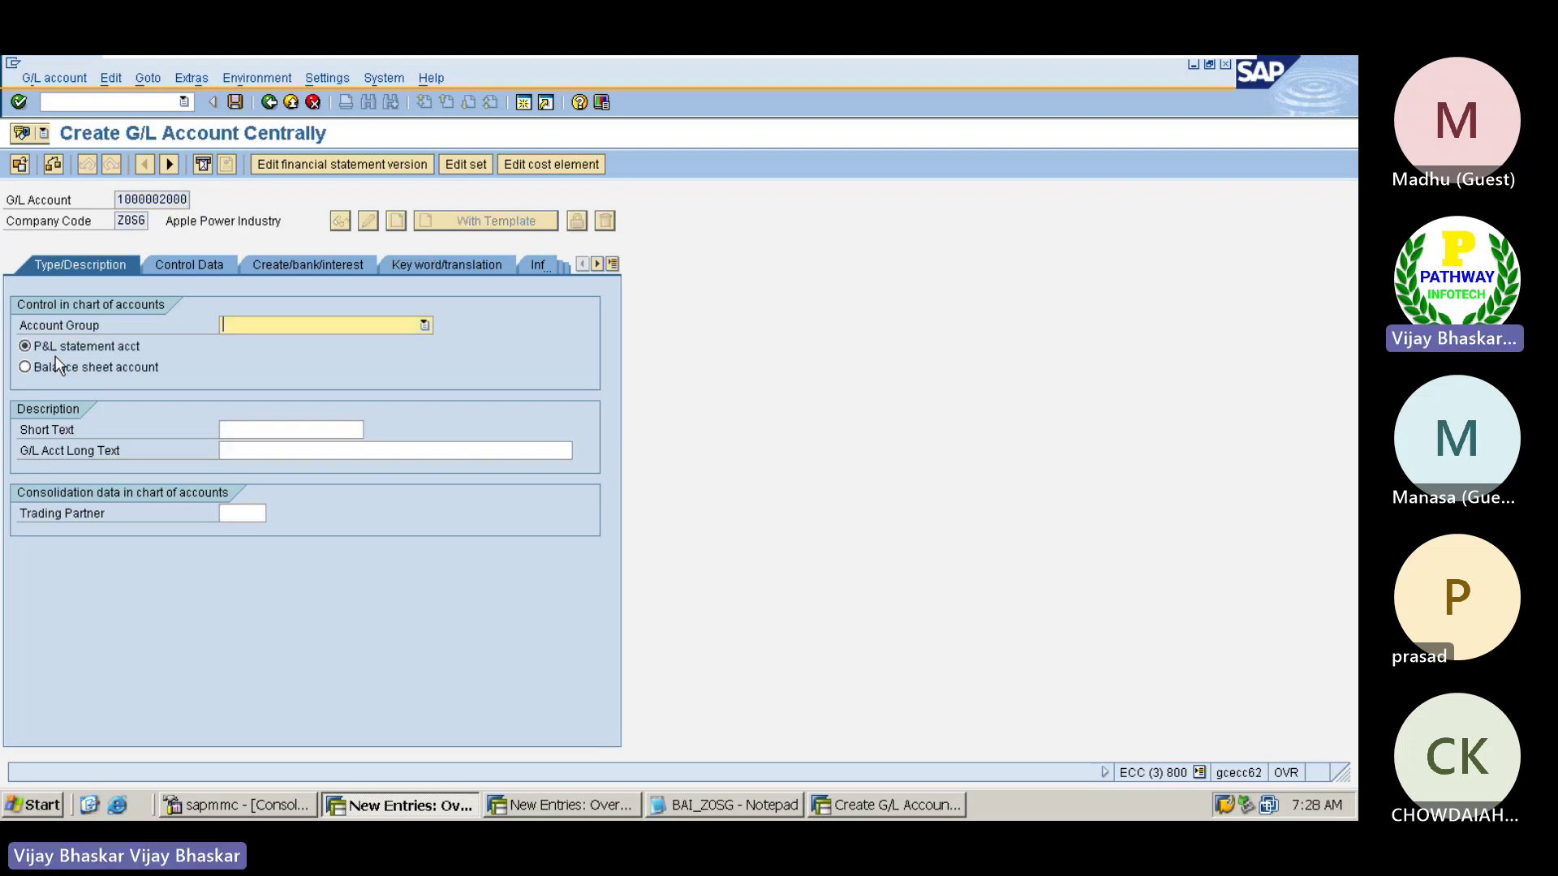
- Make it a balance sheet account in the Liabilities group, with "Laon Account" as both short and long text
left_click(64, 367)
left_click(277, 326)
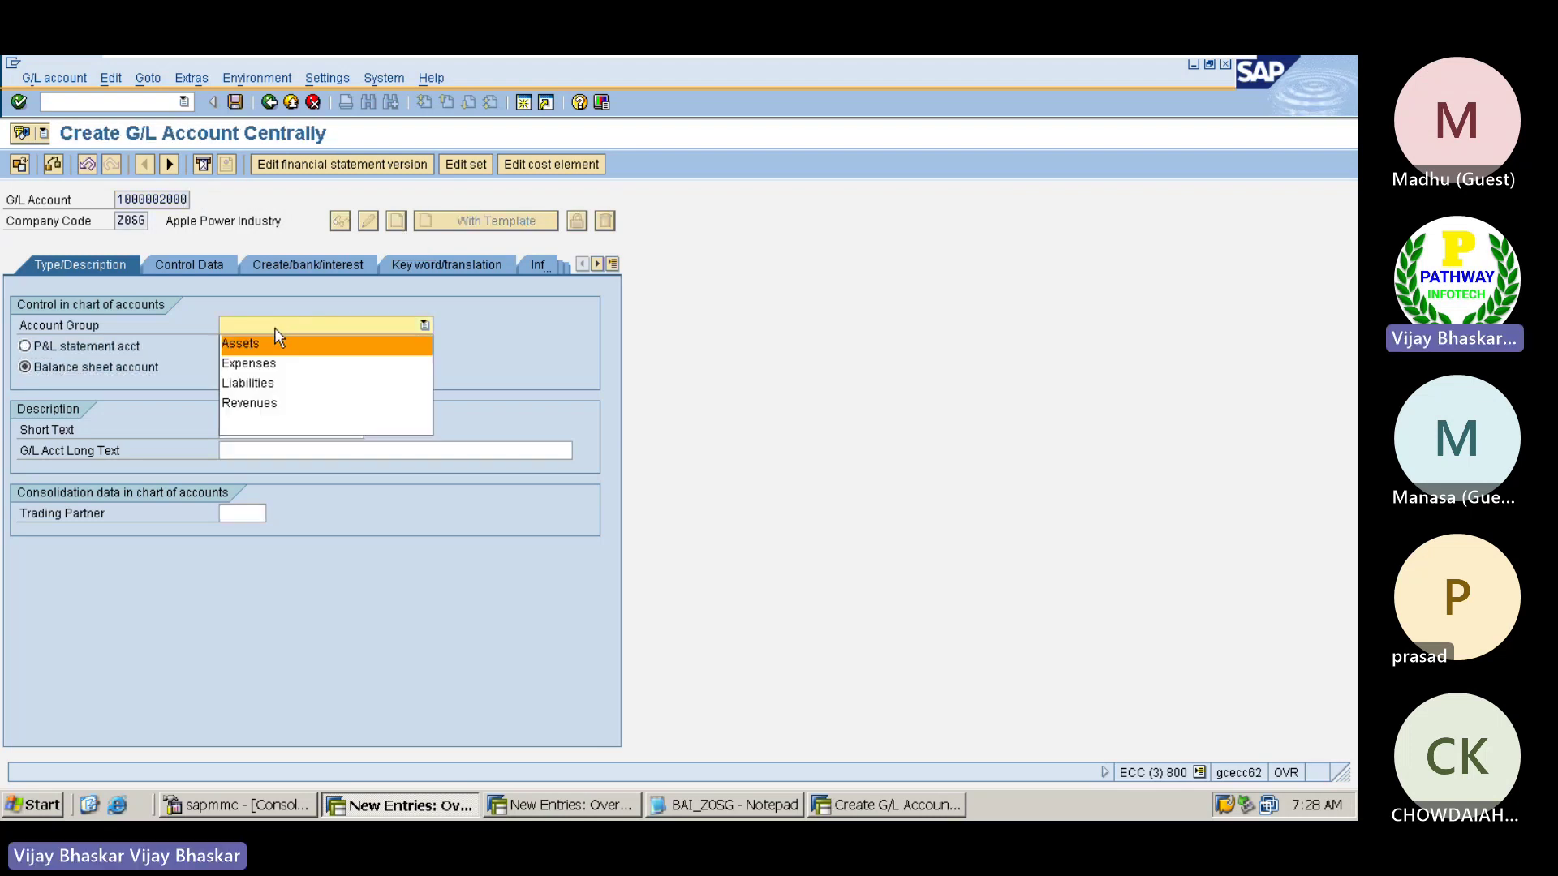
left_click(253, 382)
left_click(255, 428)
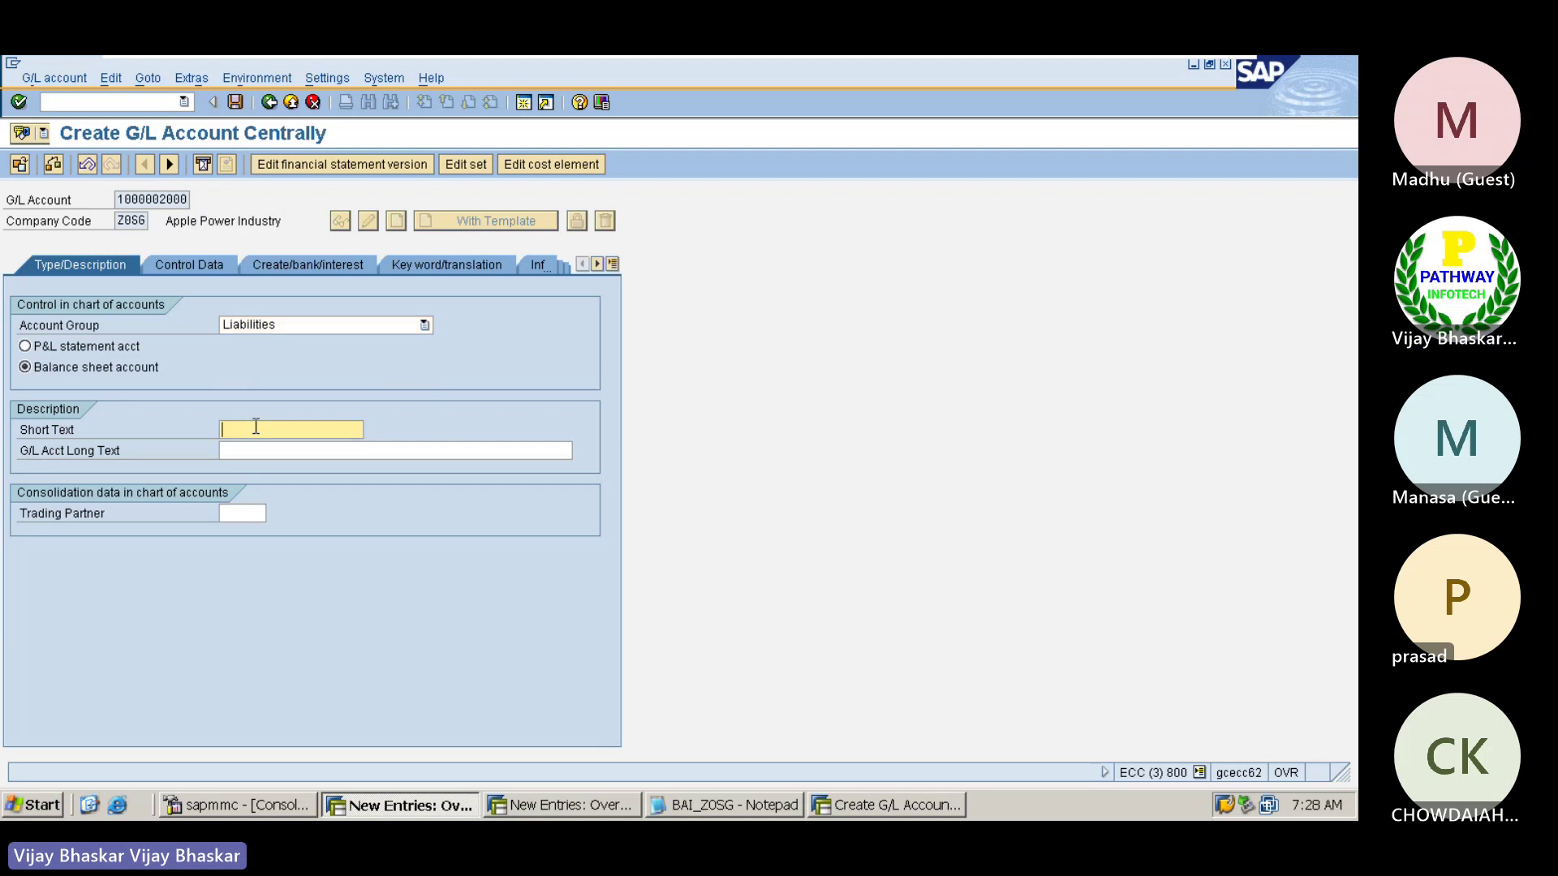
type("Laon")
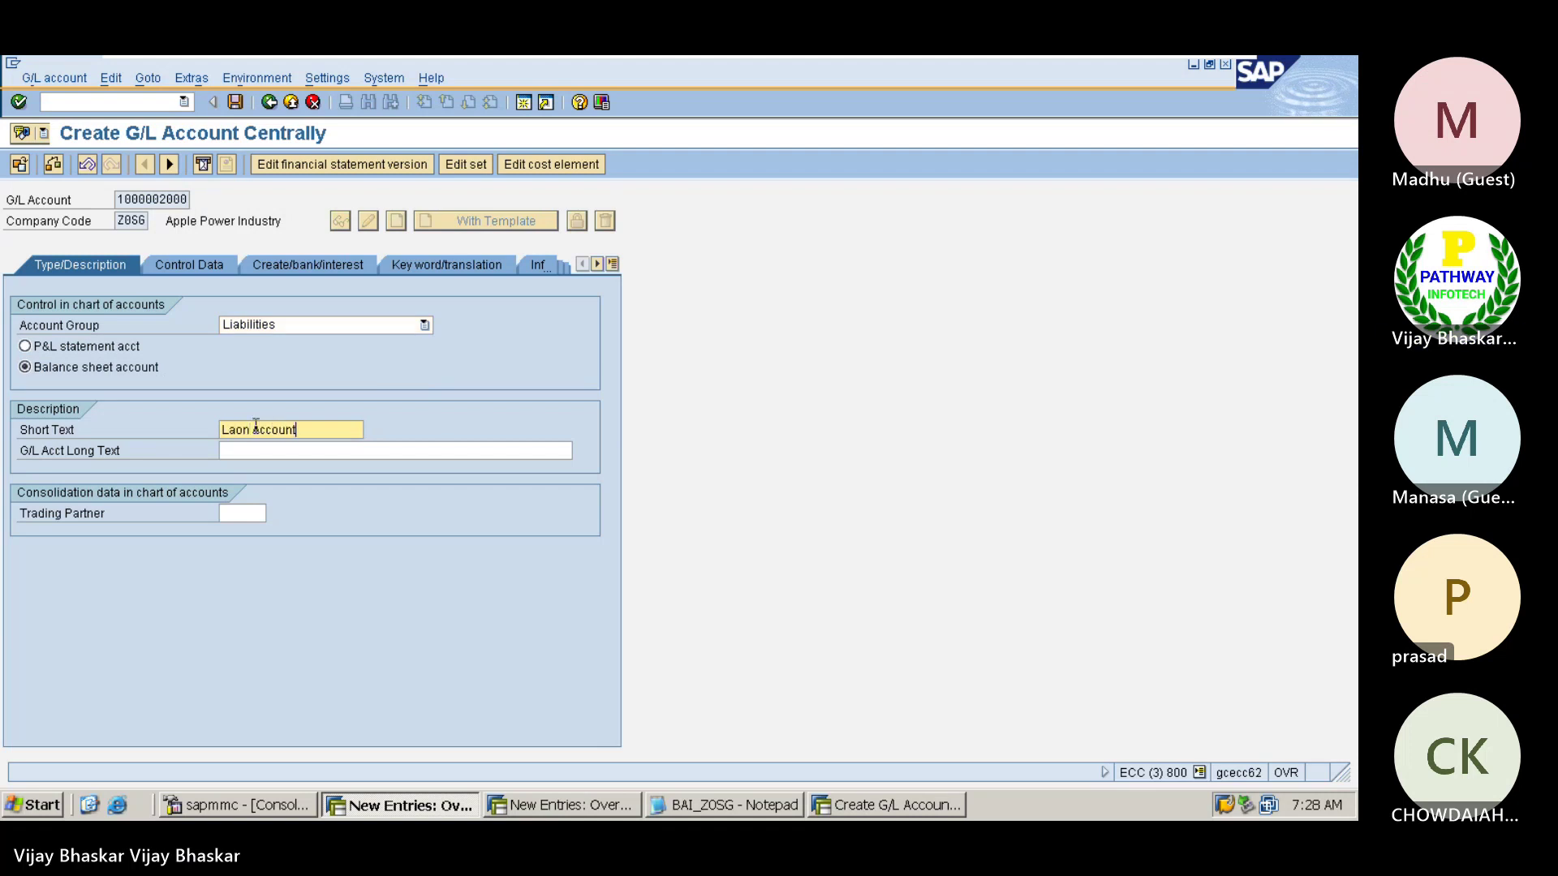
type(" Account")
left_click_drag(297, 430, 220, 431)
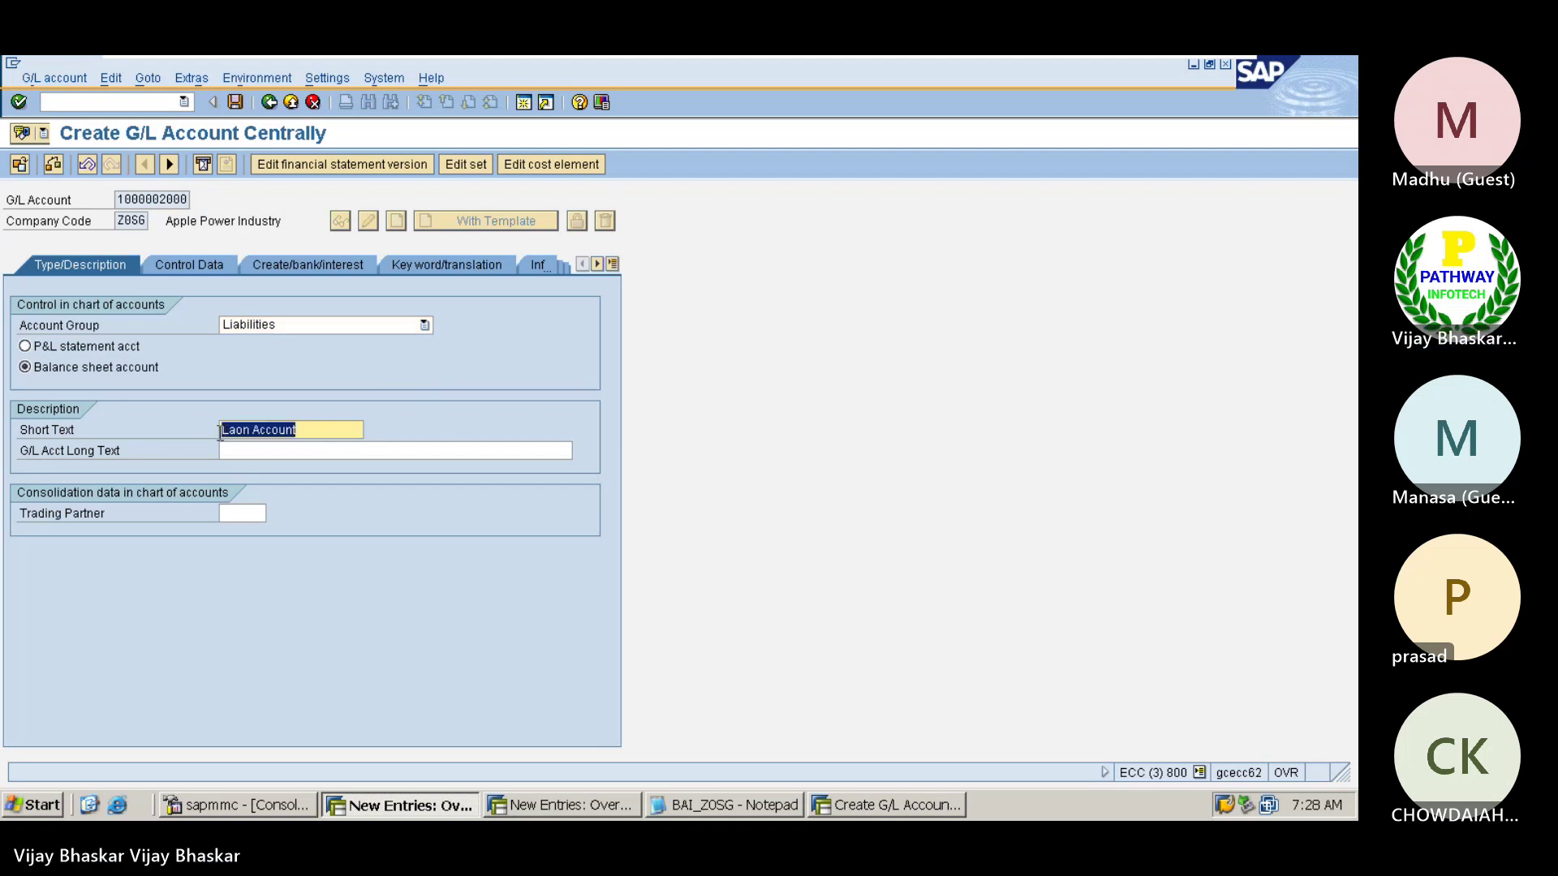
key("ctrl+c")
left_click(231, 451)
key("ctrl+v")
- Enable open item management and line item display in the control data and set the sort key to 001
left_click(182, 264)
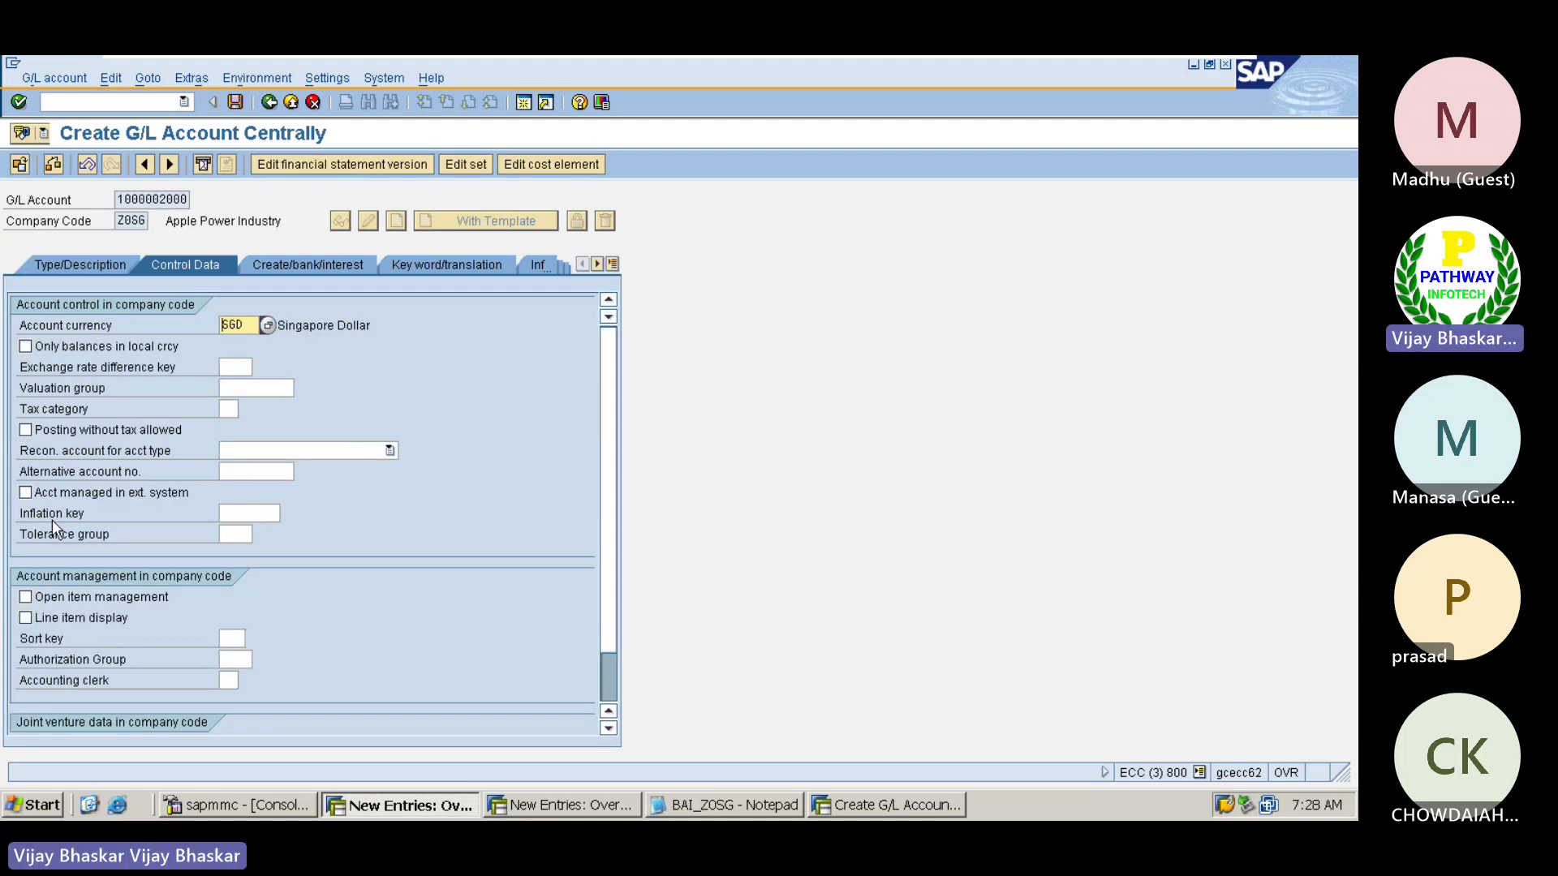
left_click(50, 601)
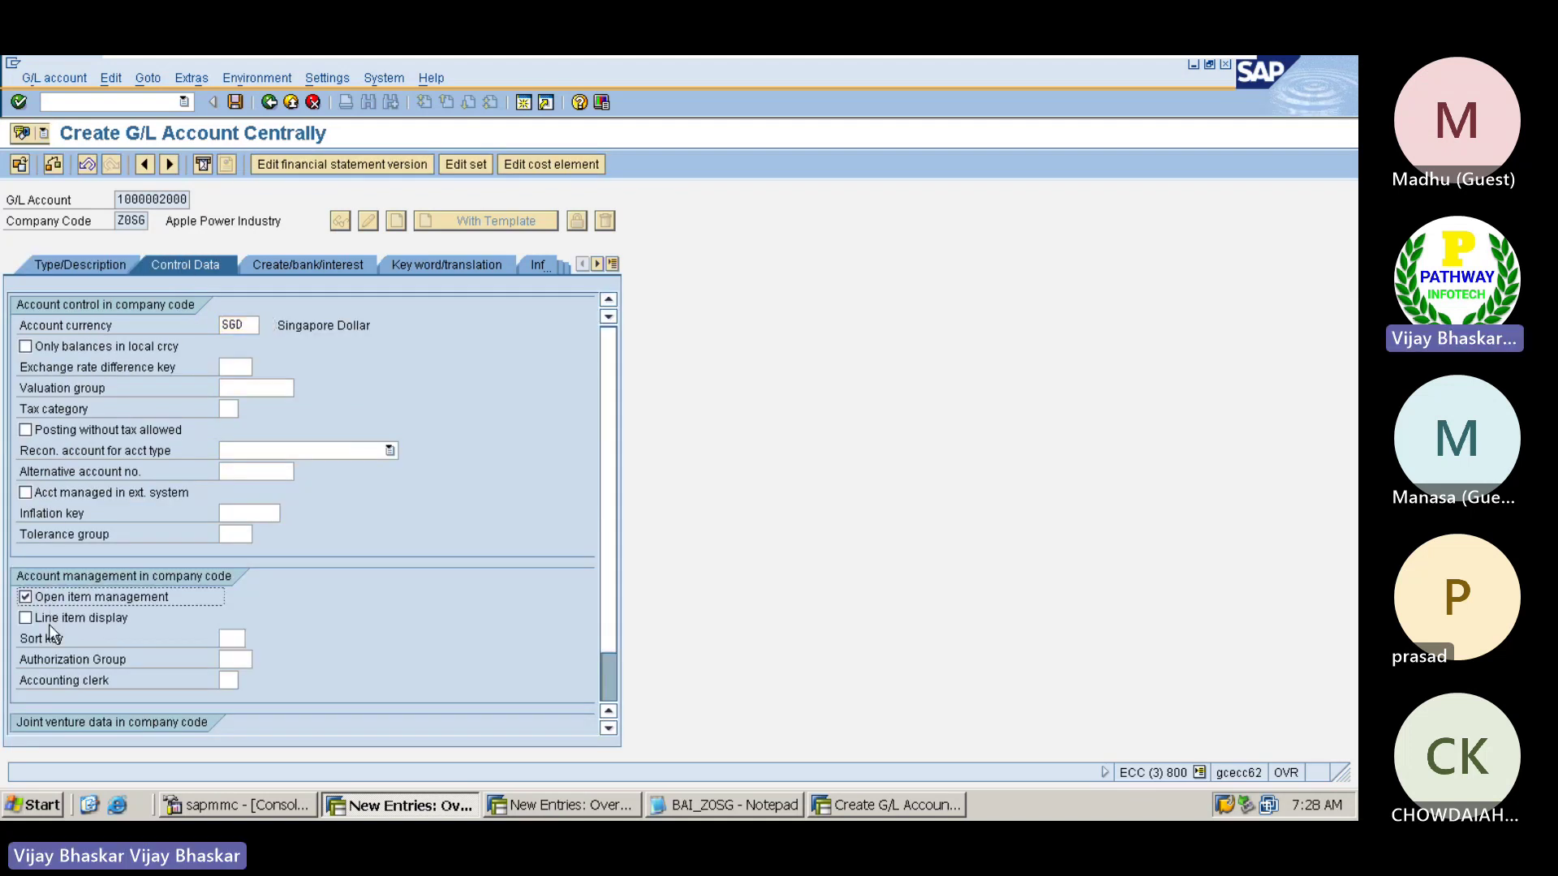
left_click(231, 639)
type("001")
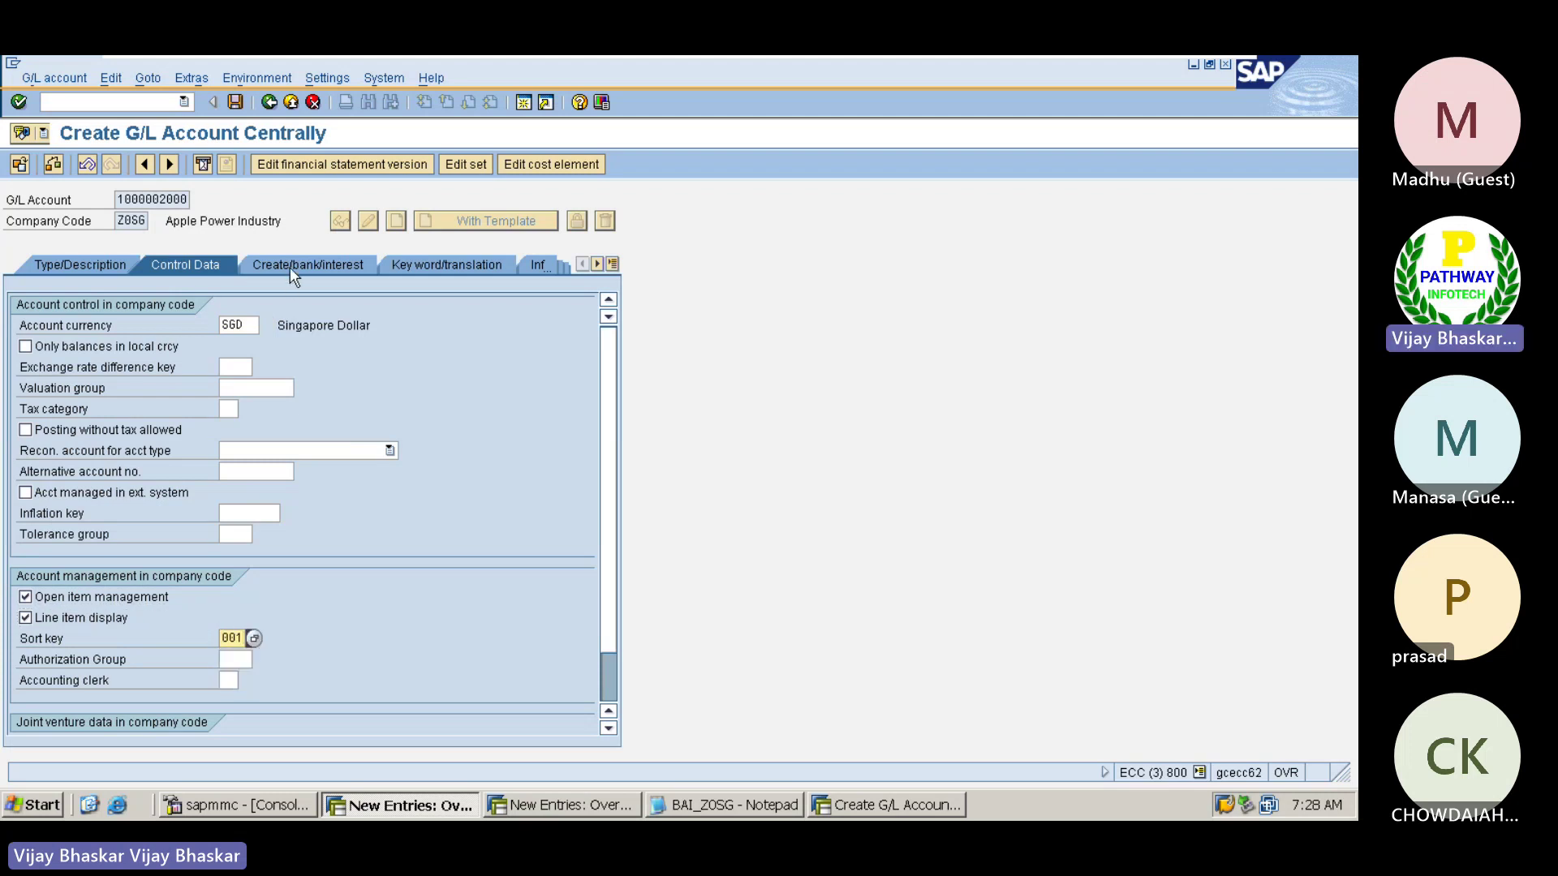
- Assign field status group G005, mark the account as relevant to cash flow and save it
left_click(290, 266)
left_click(235, 325)
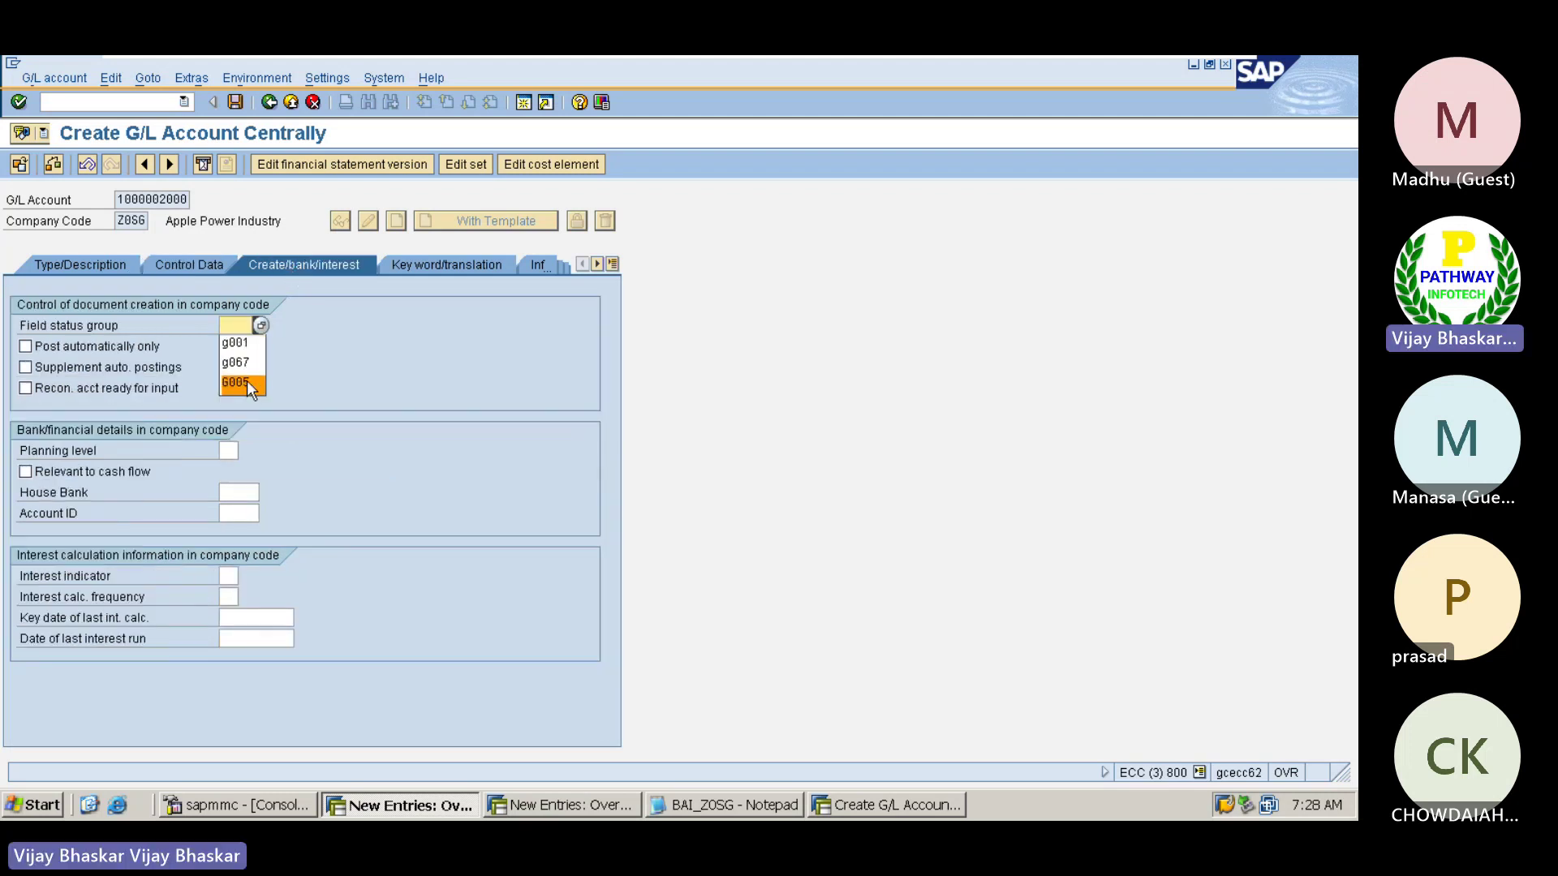
left_click(247, 381)
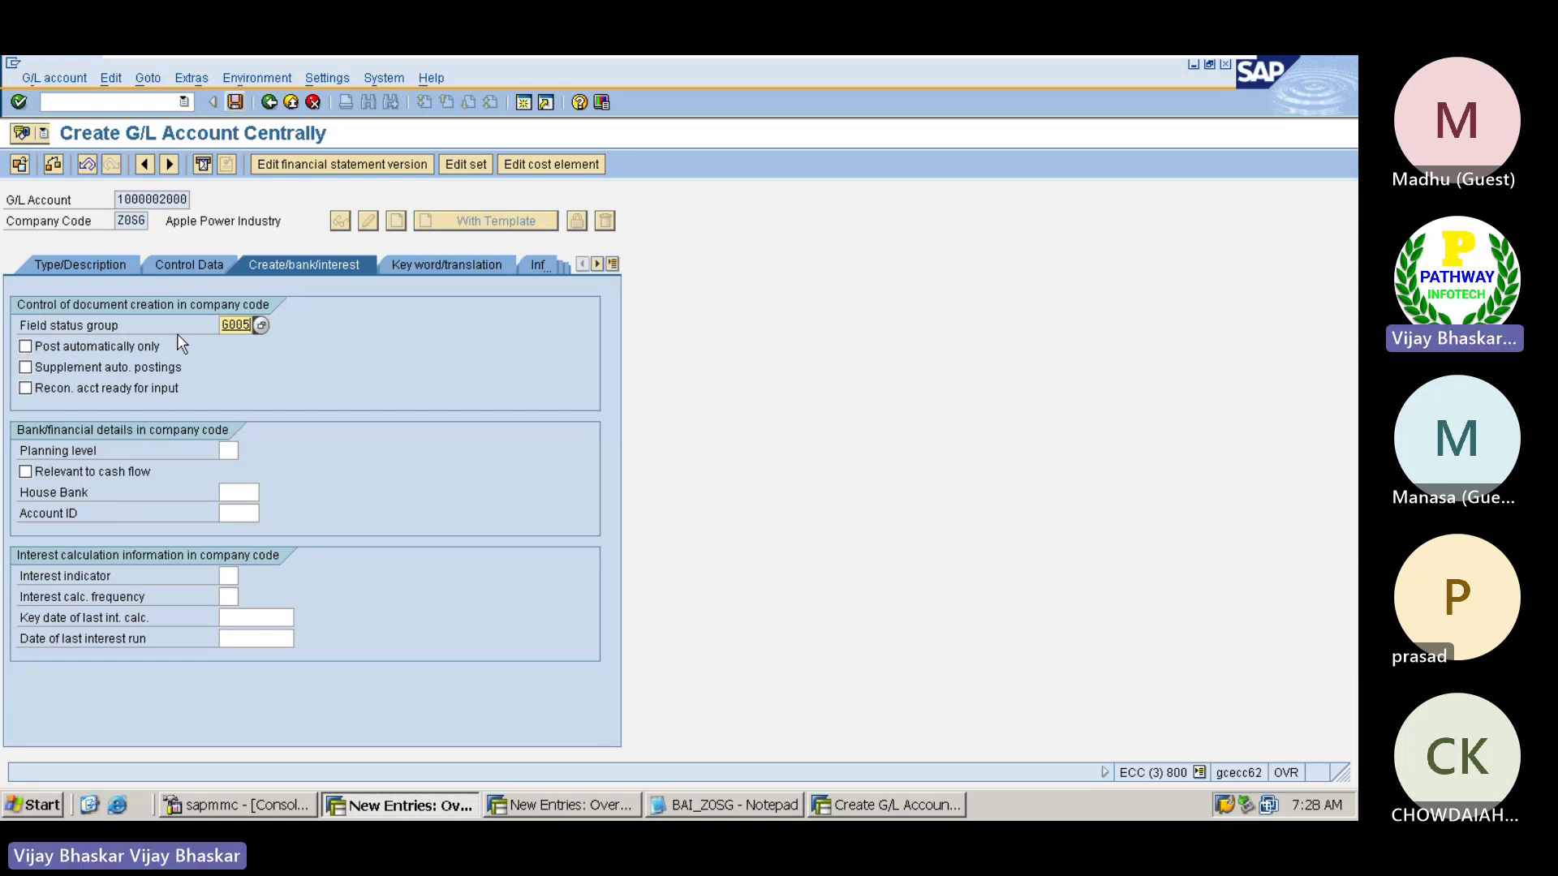
left_click(79, 472)
left_click(235, 101)
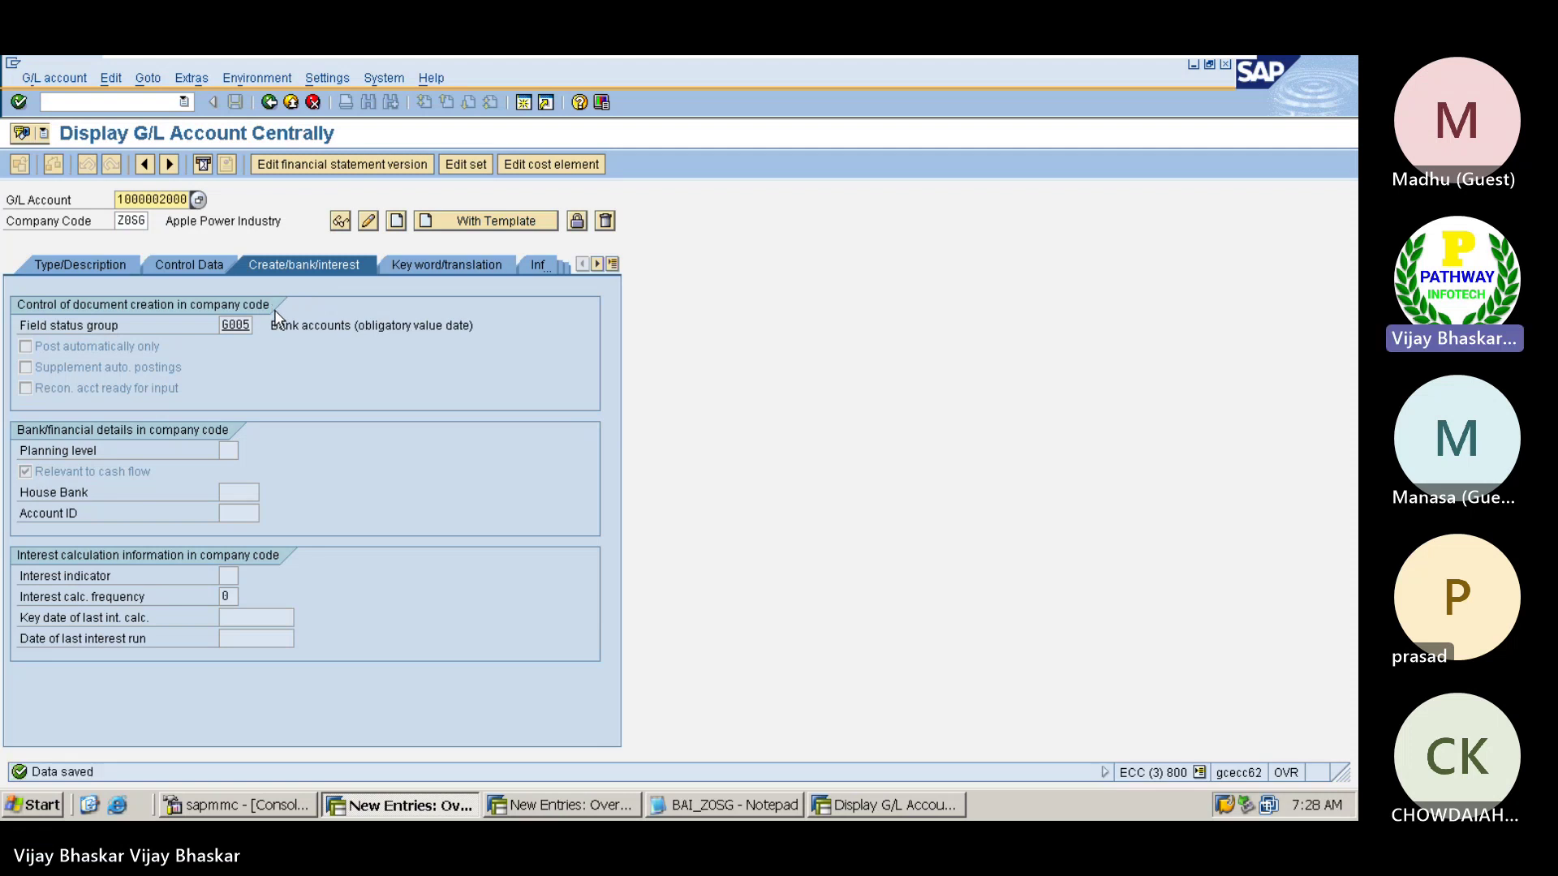
key("BackSpace")
key("BackSpace")
key("BackSpace")
key("BackSpace")
key("BackSpace")
key("BackSpace")
key("BackSpace")
key("BackSpace")
key("BackSpace")
key("BackSpace")
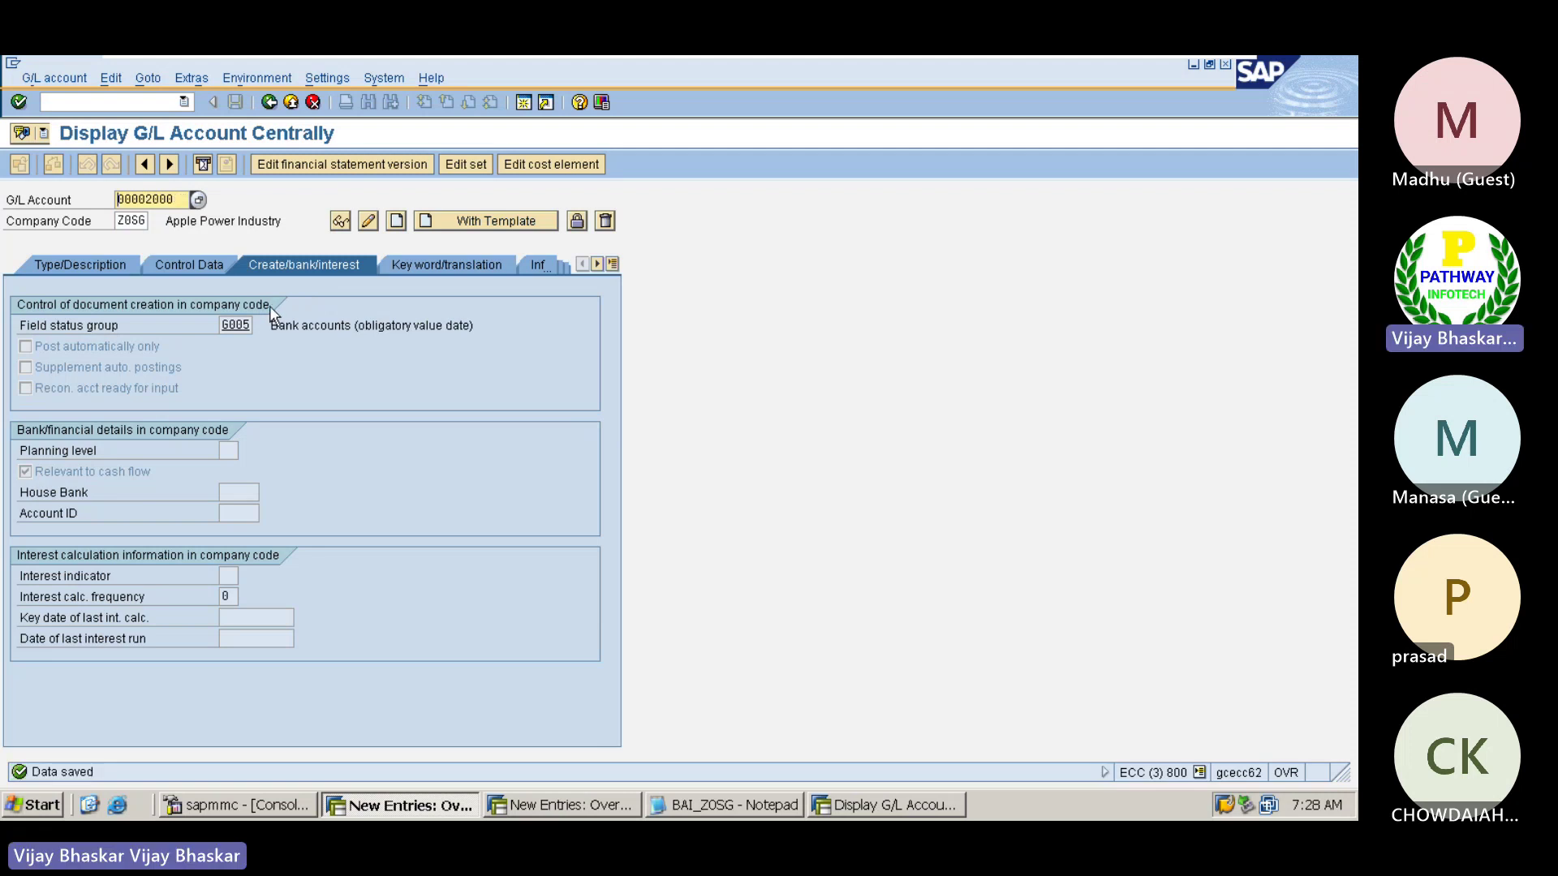
mouse_move(902, 57)
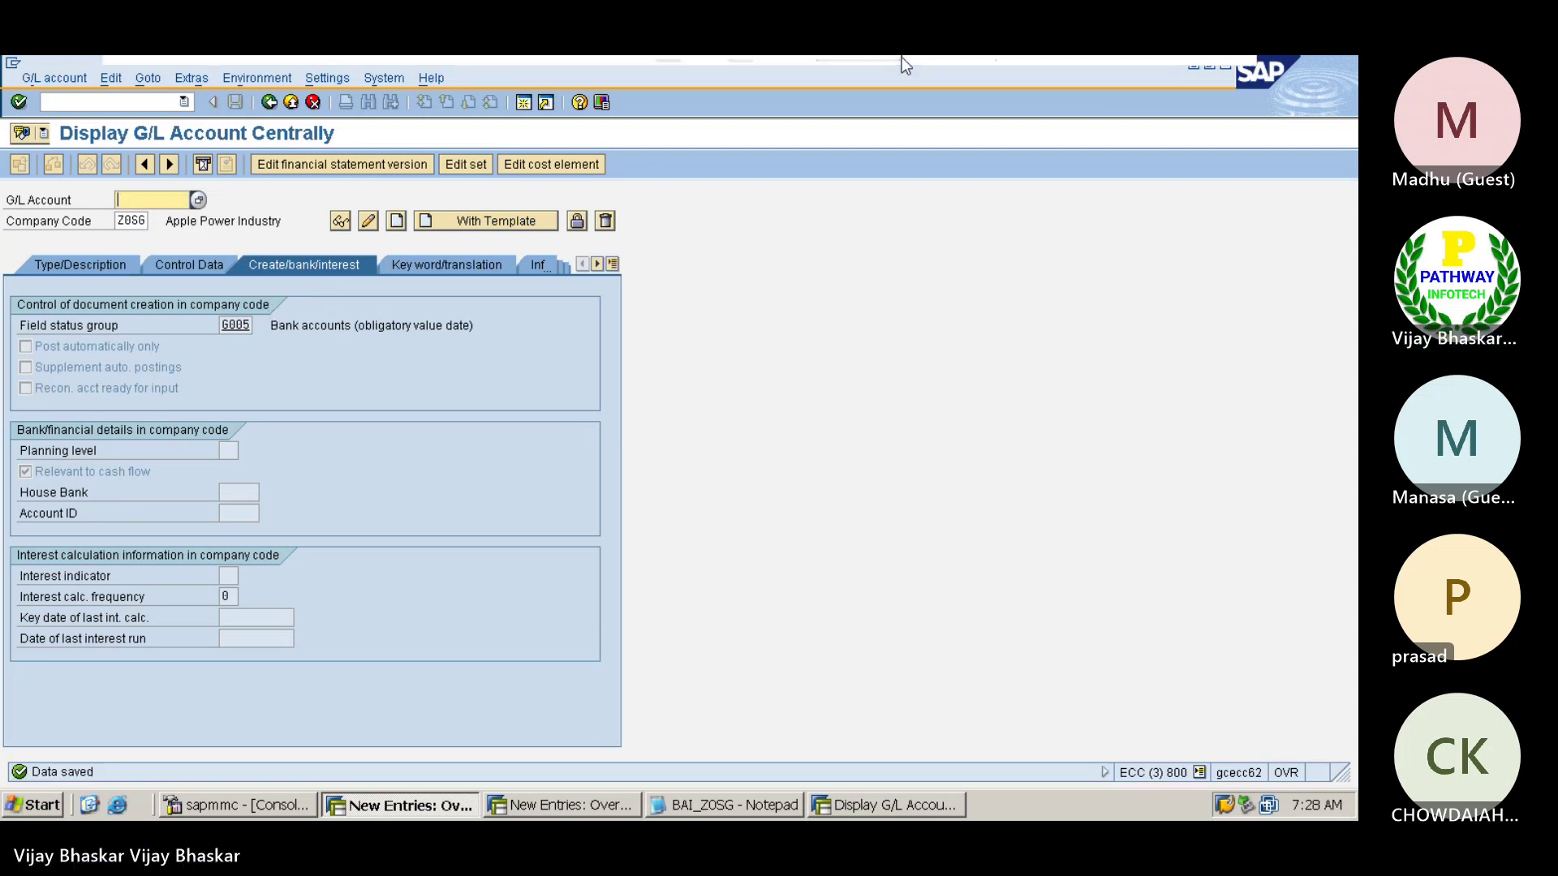
left_click(1178, 75)
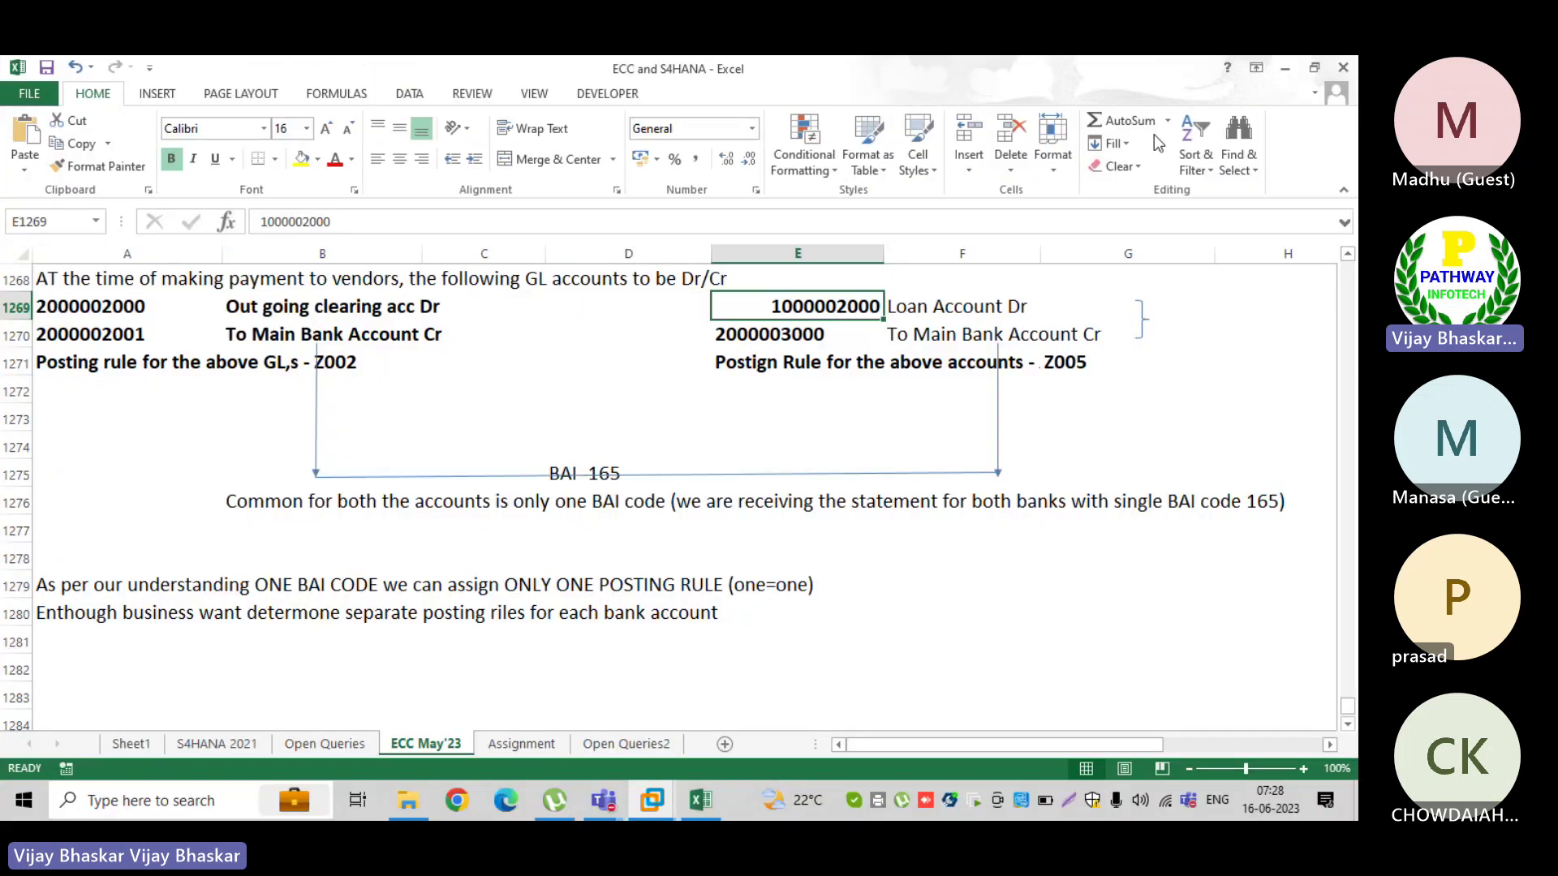
left_click(750, 335)
key("ctrl+c")
mouse_move(651, 800)
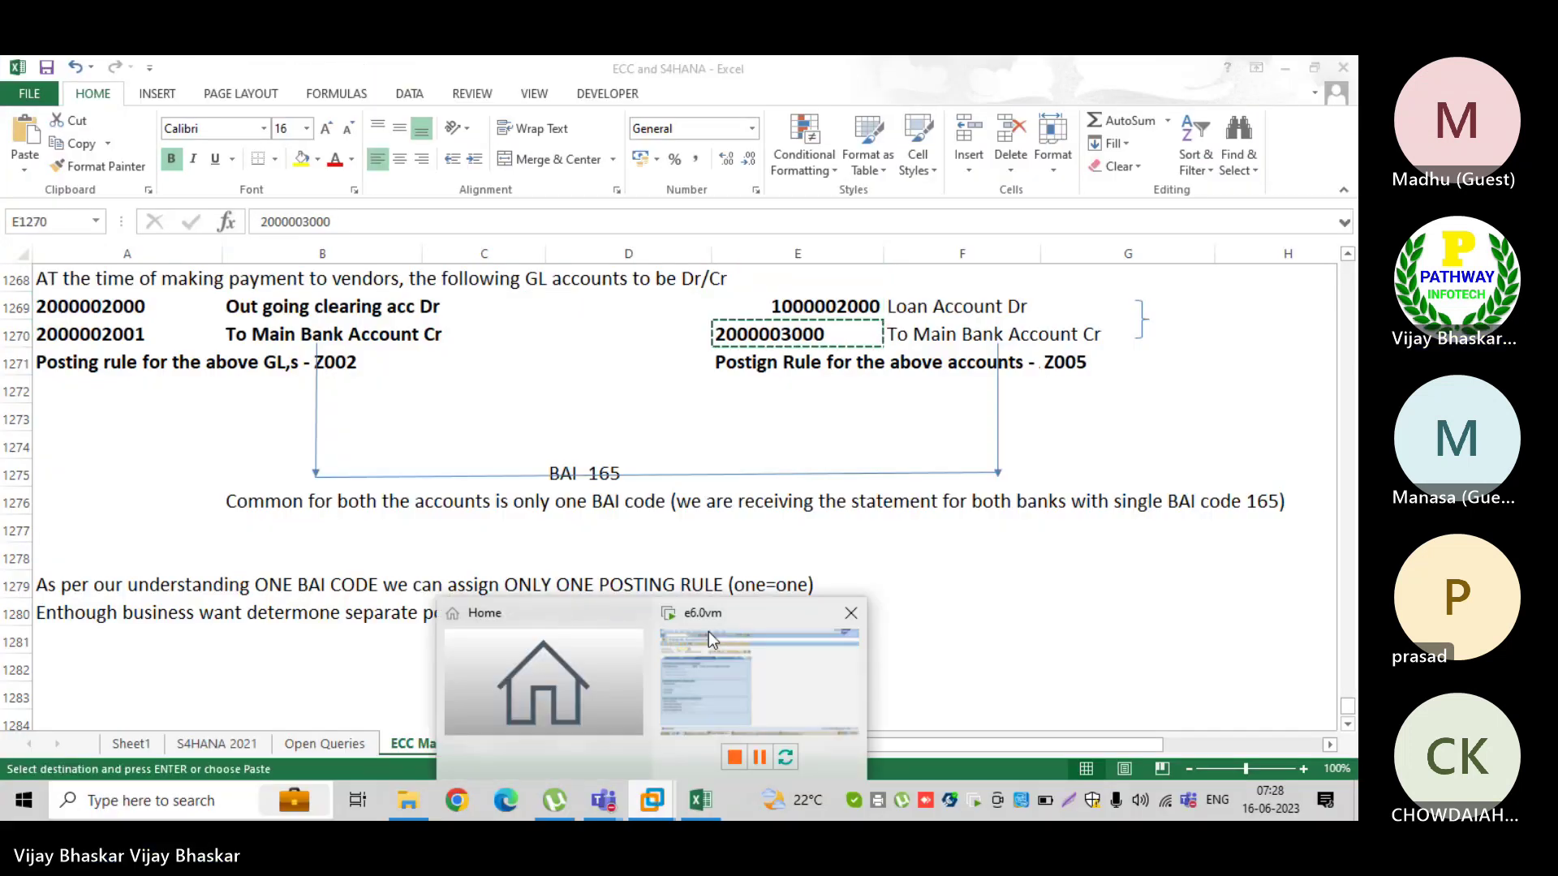
left_click(727, 653)
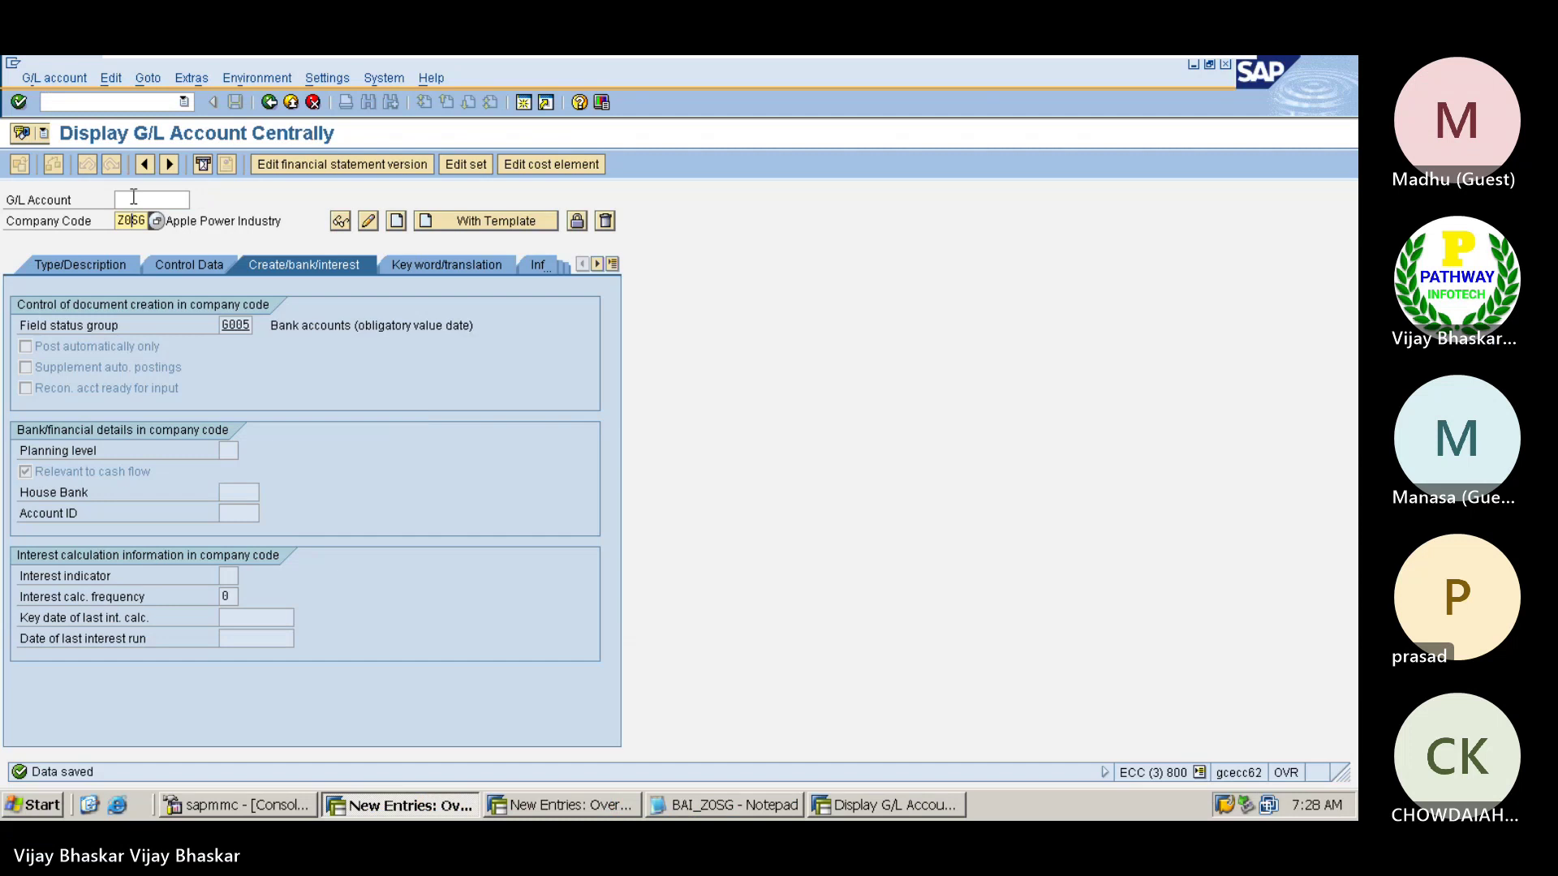
left_click(134, 196)
key("ctrl+v")
key("Return")
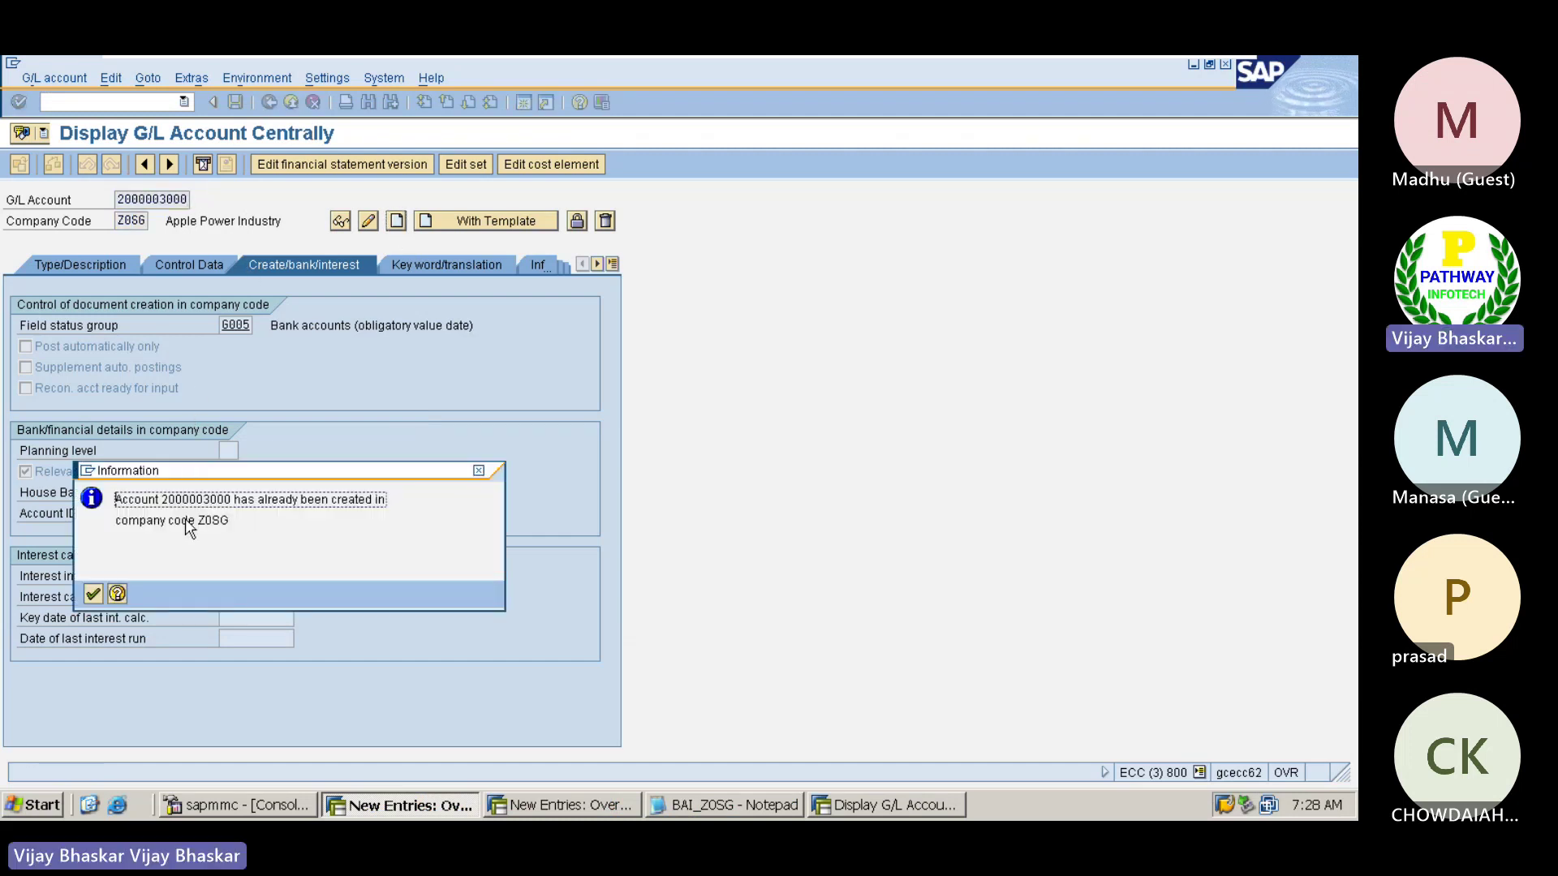
left_click(93, 596)
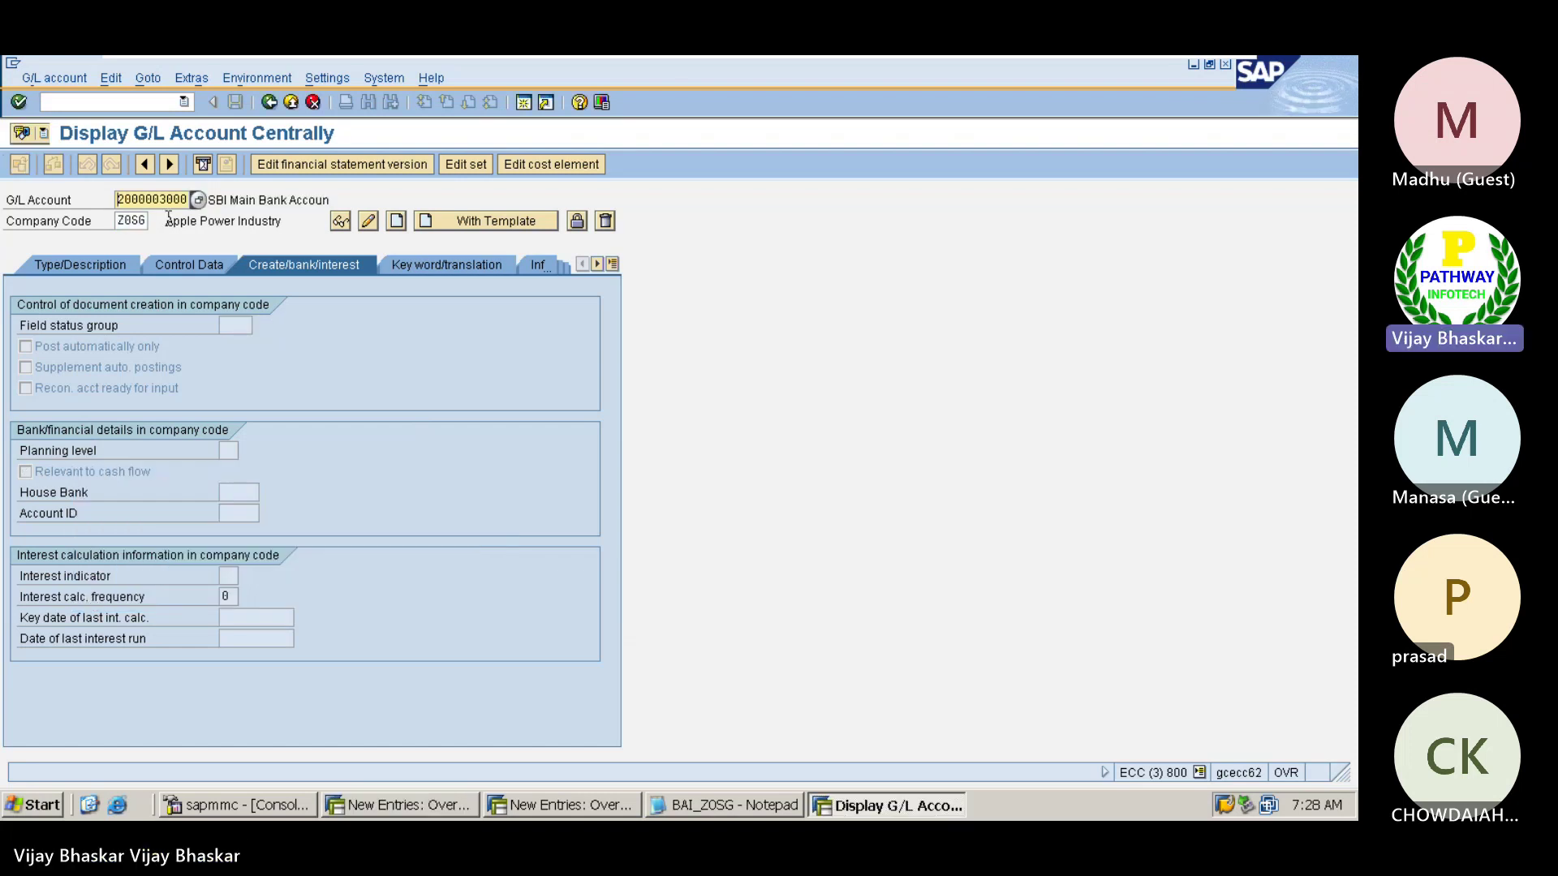
left_click(90, 264)
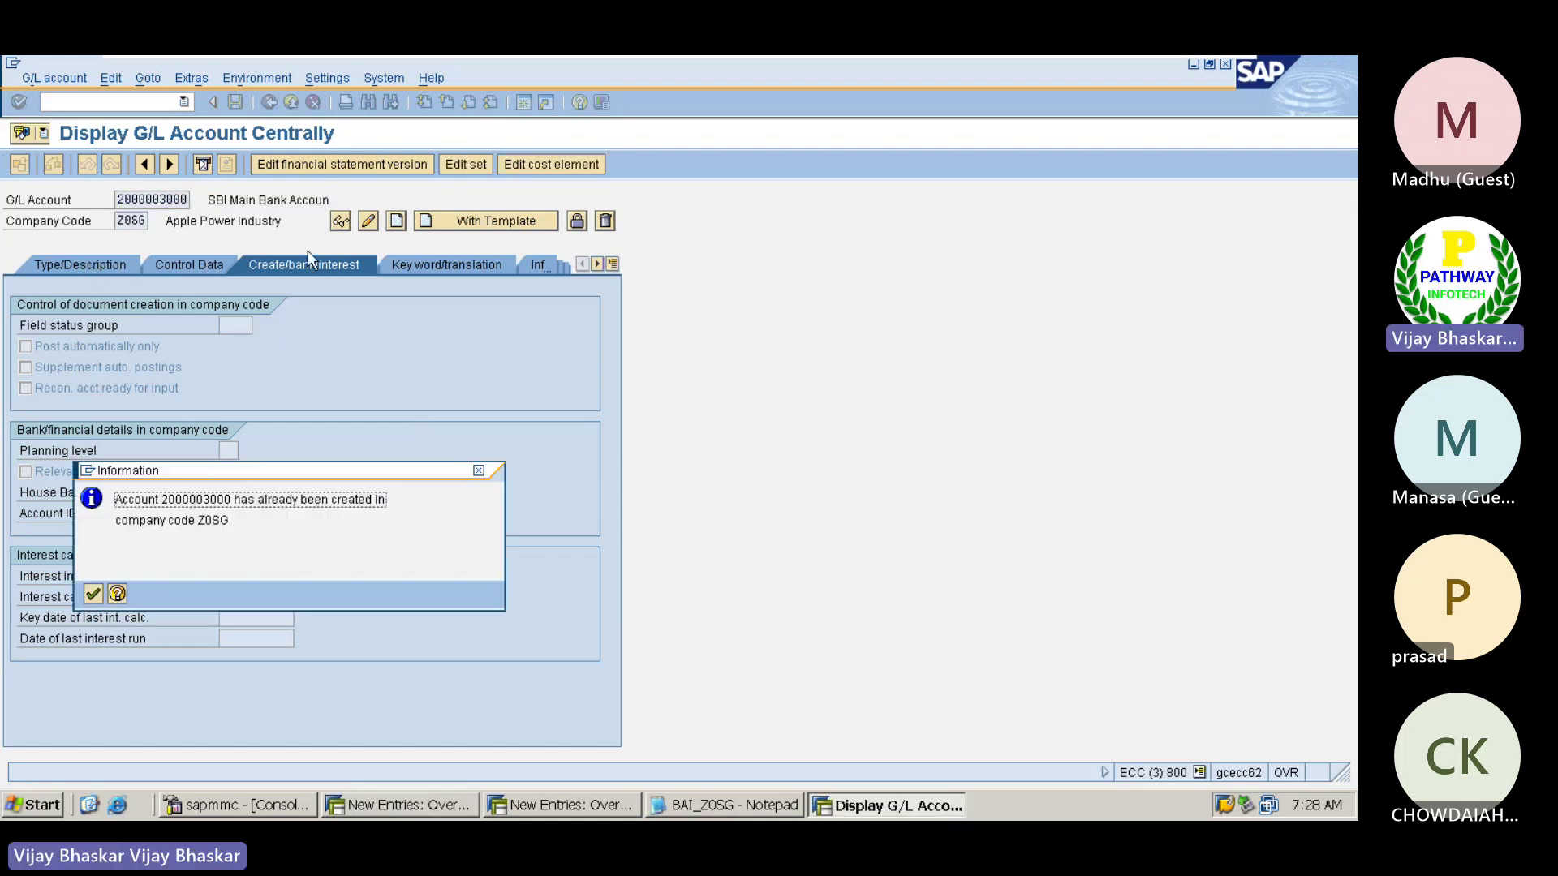
key("Return")
left_click(340, 222)
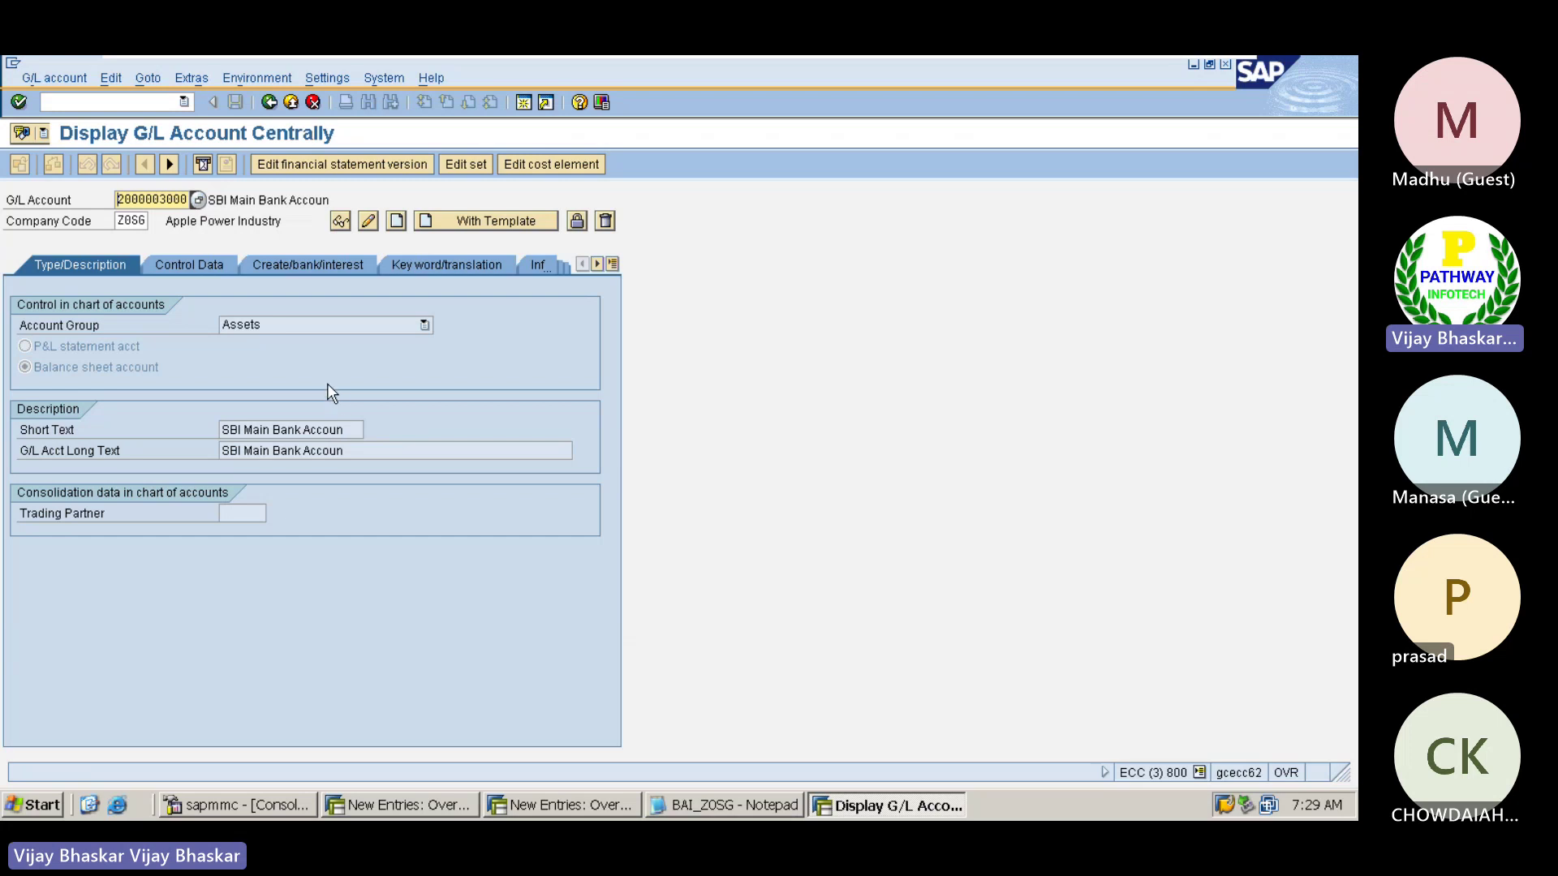
left_click(392, 803)
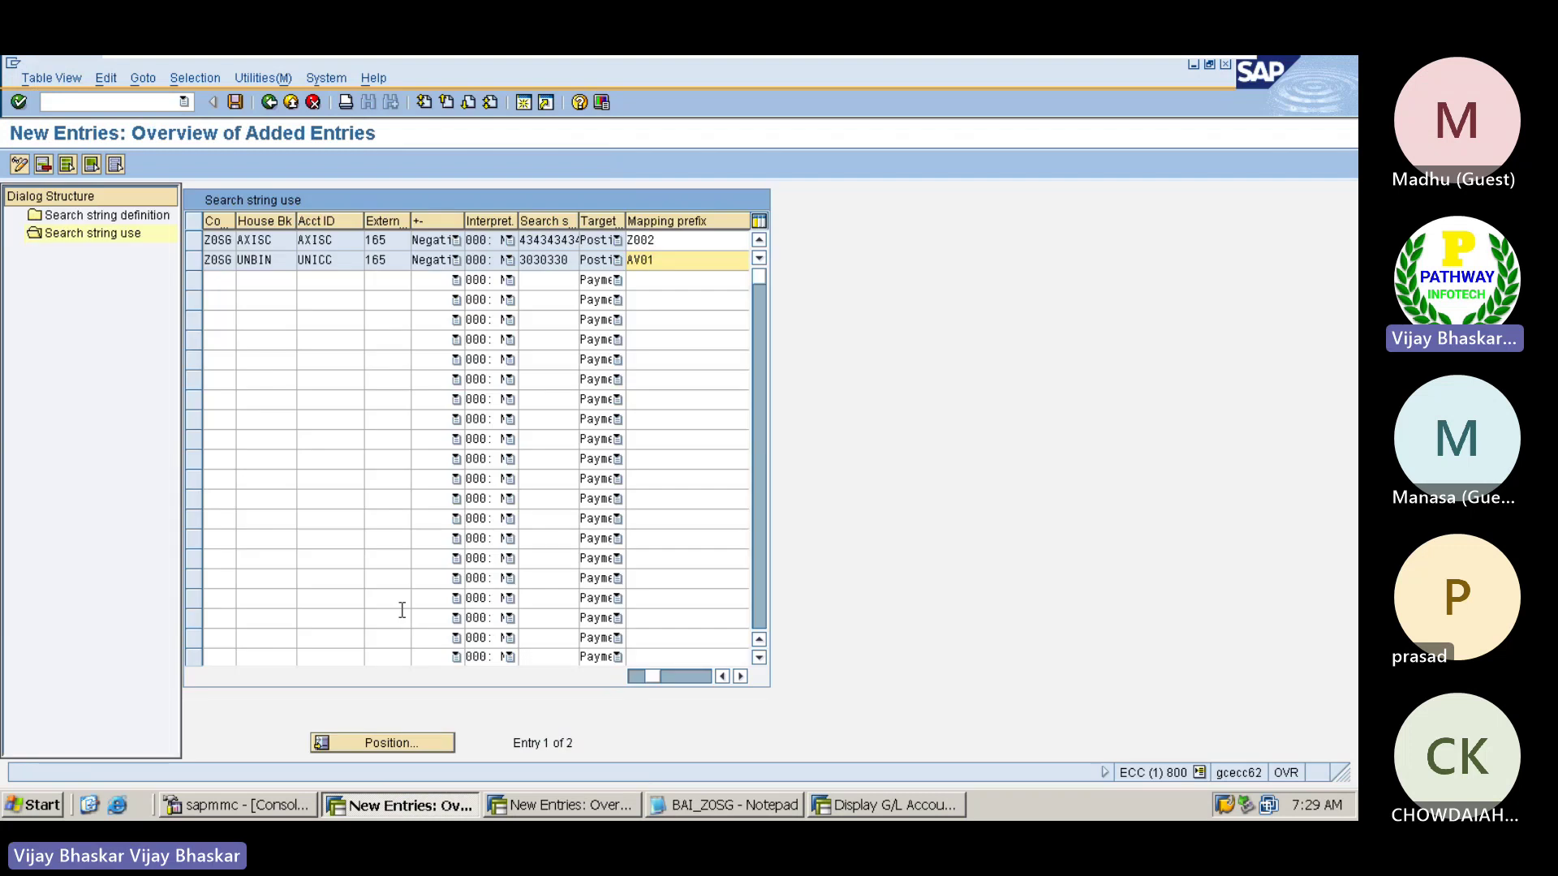
left_click(554, 811)
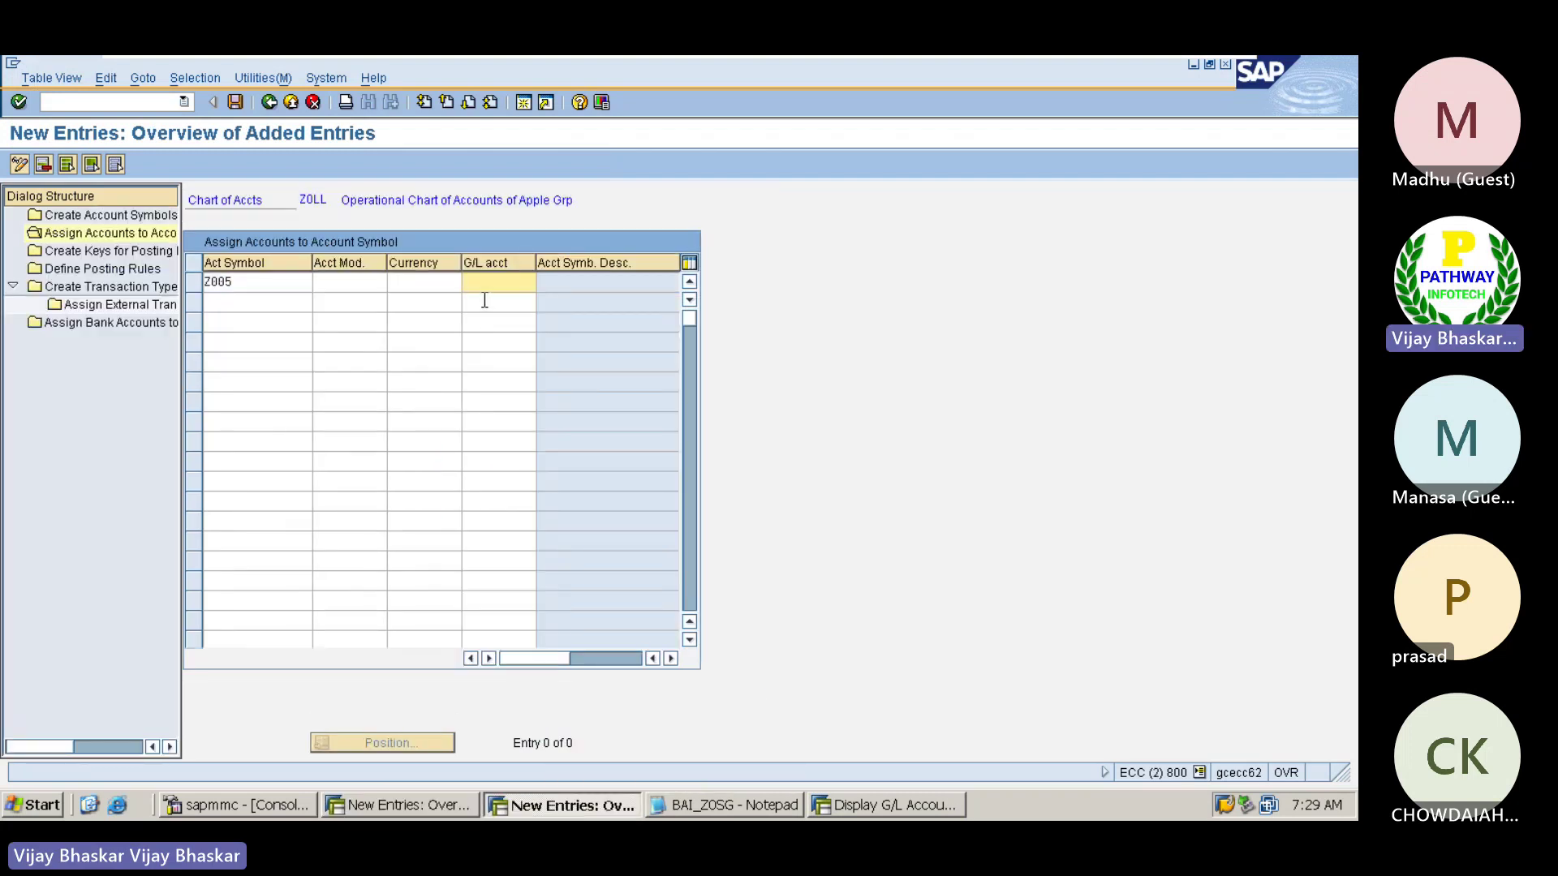
mouse_move(949, 63)
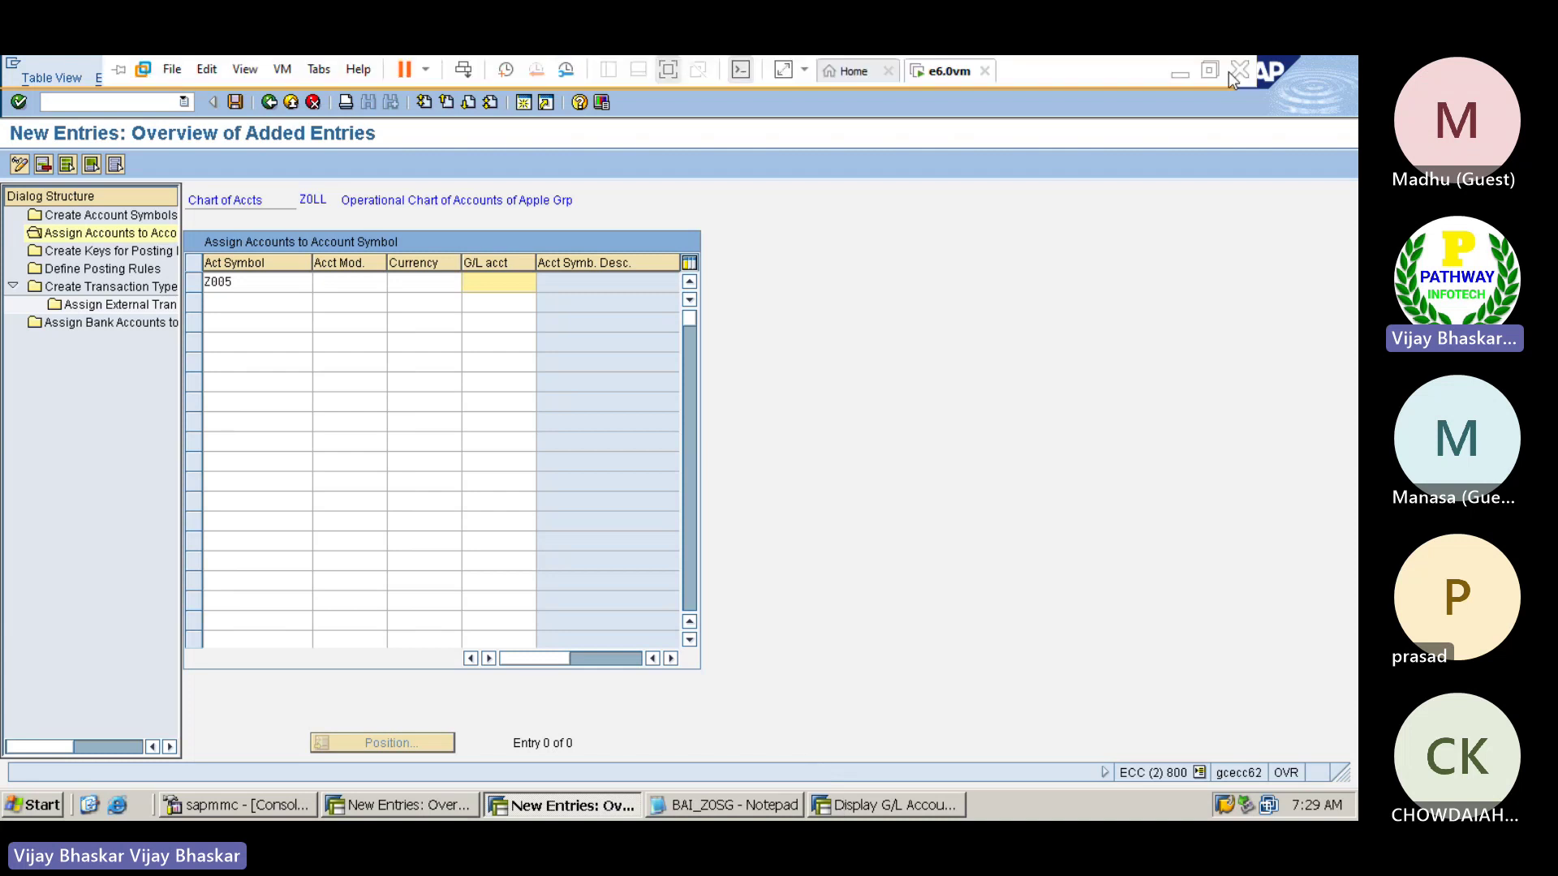
left_click(1171, 76)
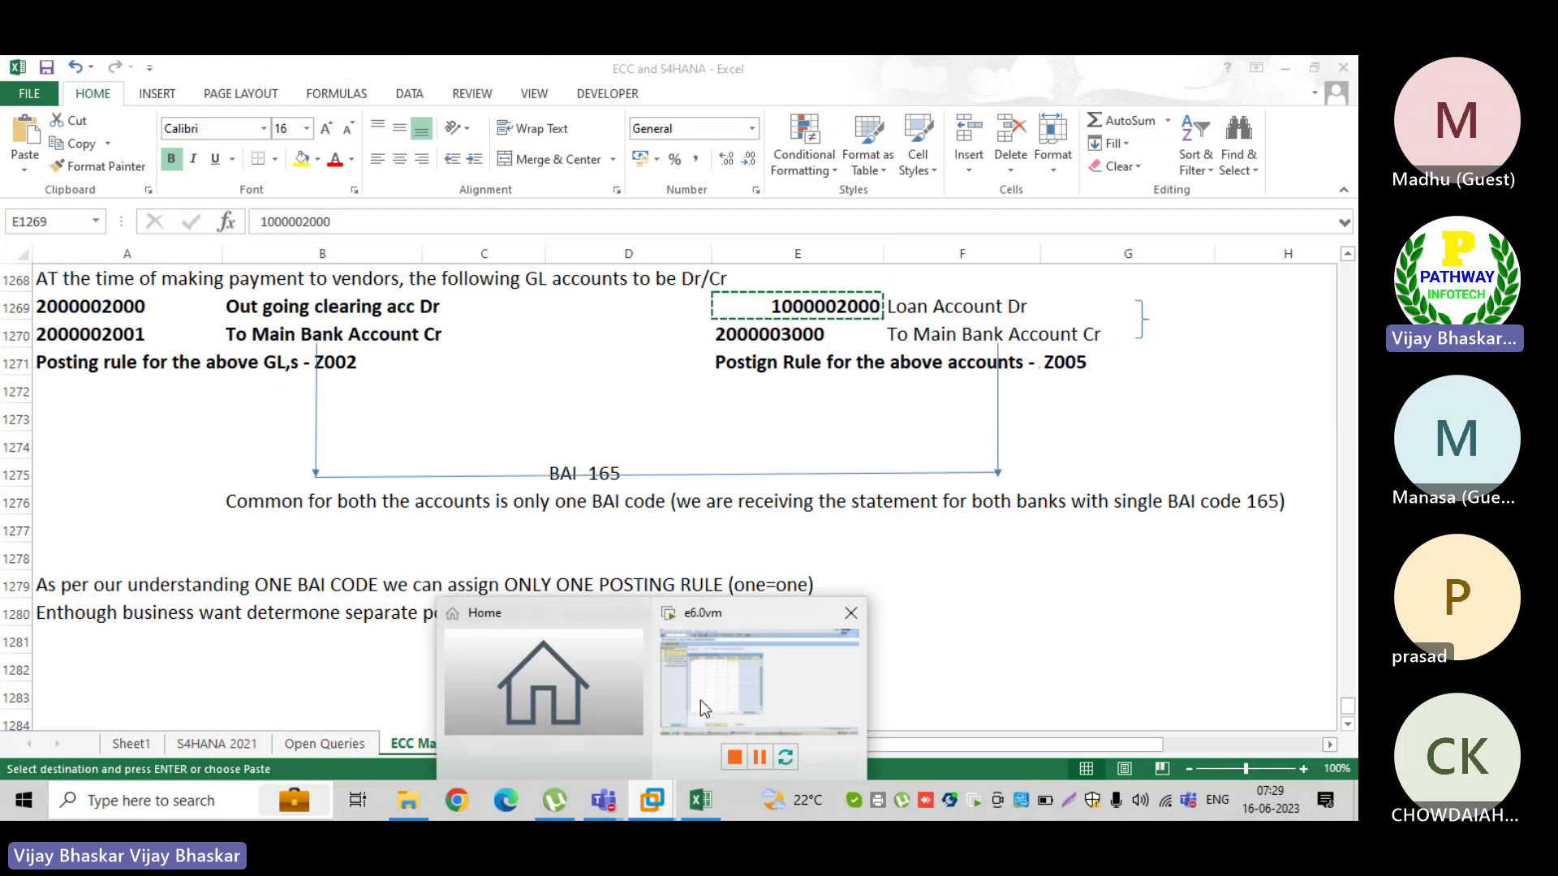
left_click(699, 699)
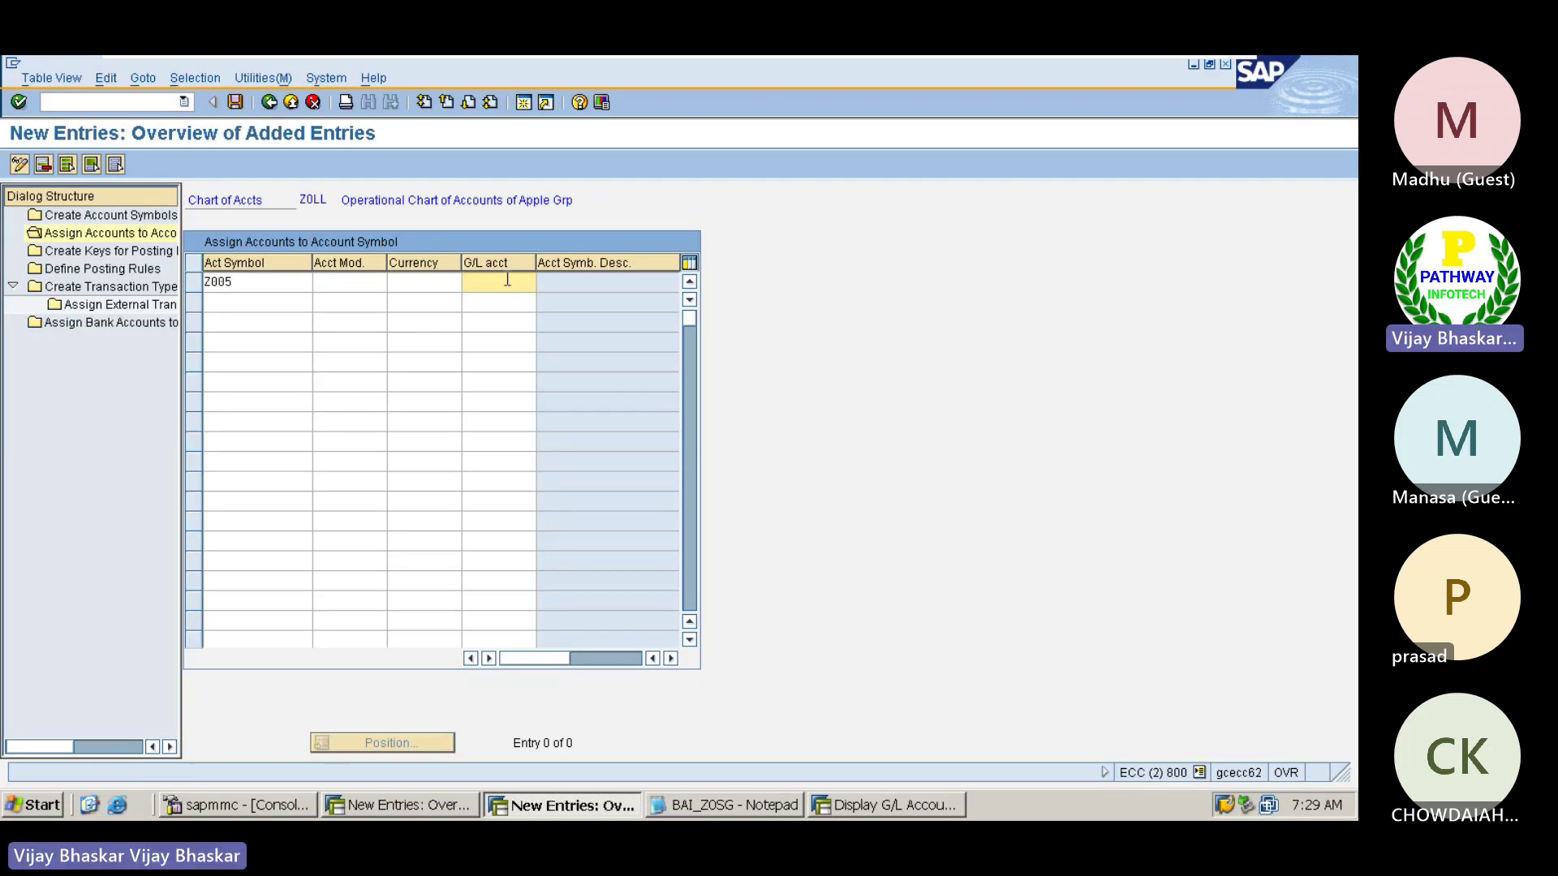
key("ctrl+v")
key("Return")
key("ctrl+s")
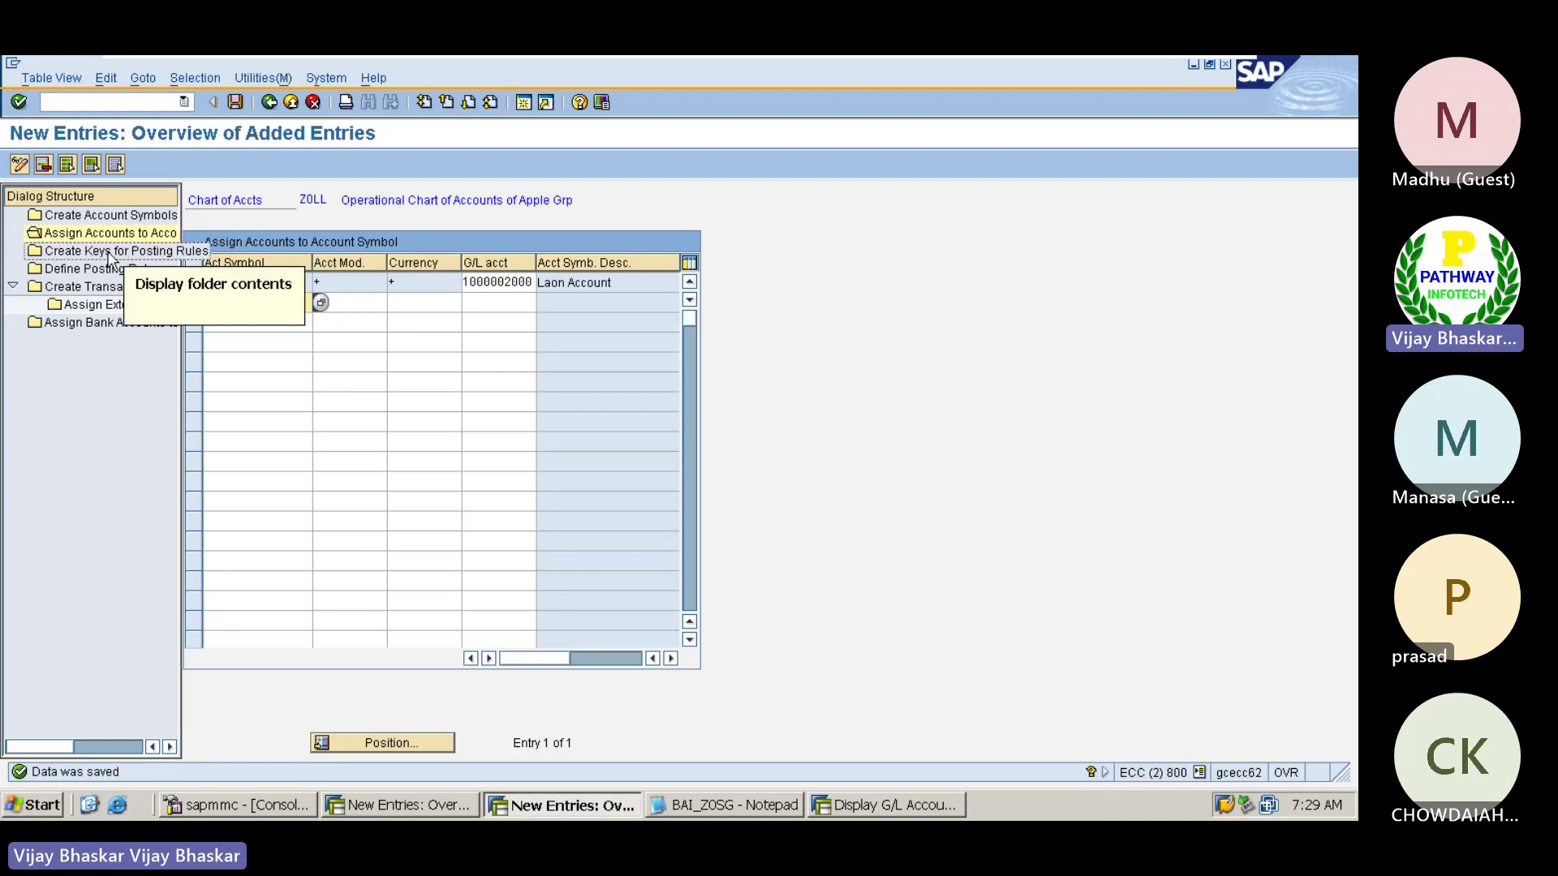
- Start a new posting rule definition for Z005 with posting area 1 (Bank accounting)
double_click(110, 253)
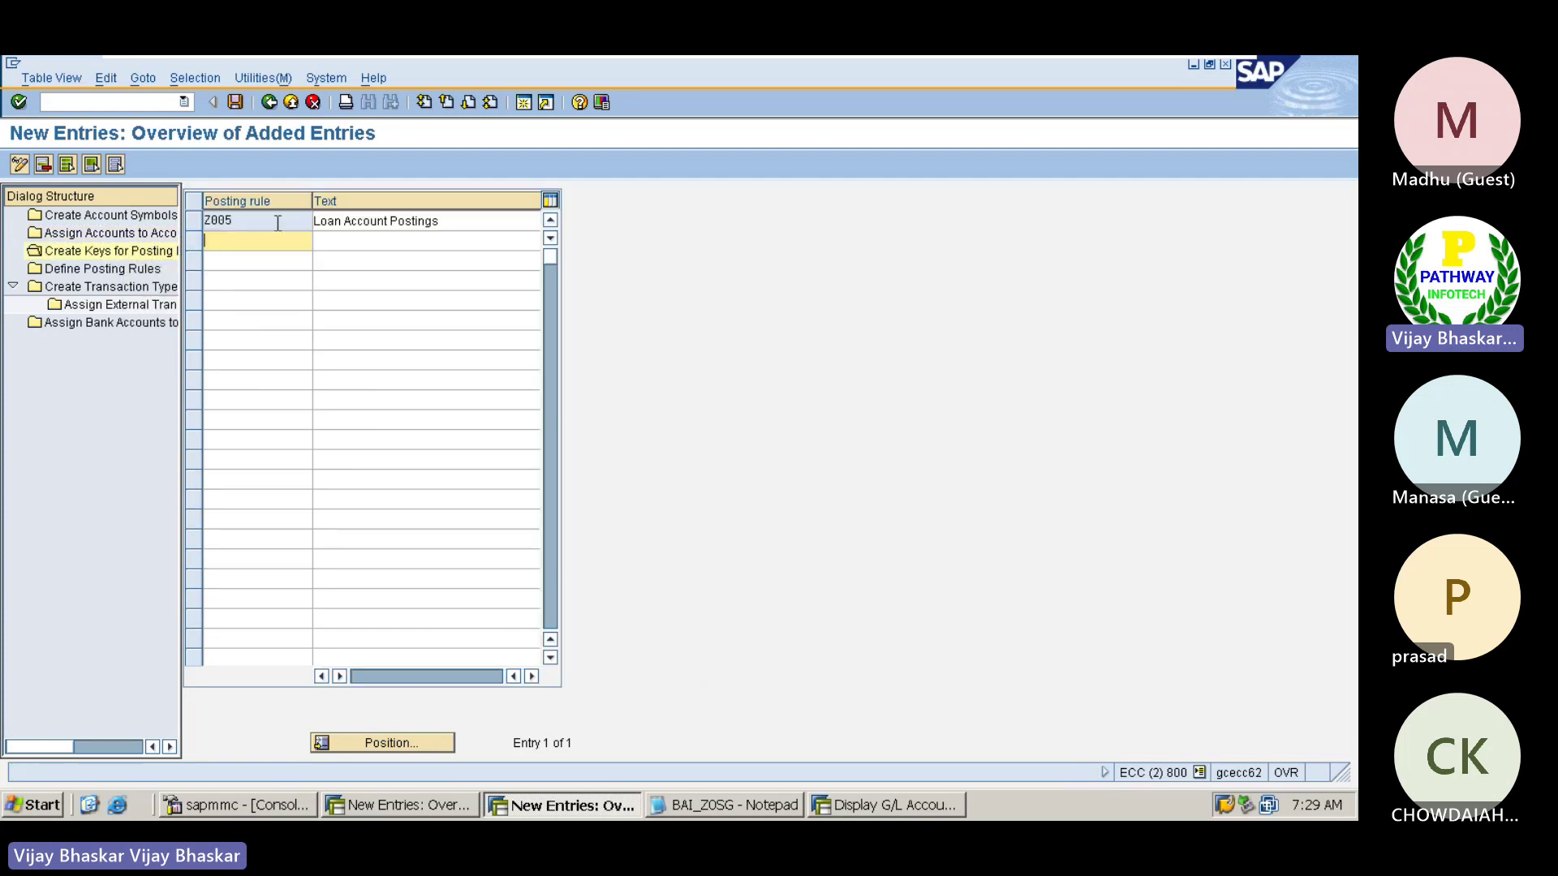
double_click(85, 268)
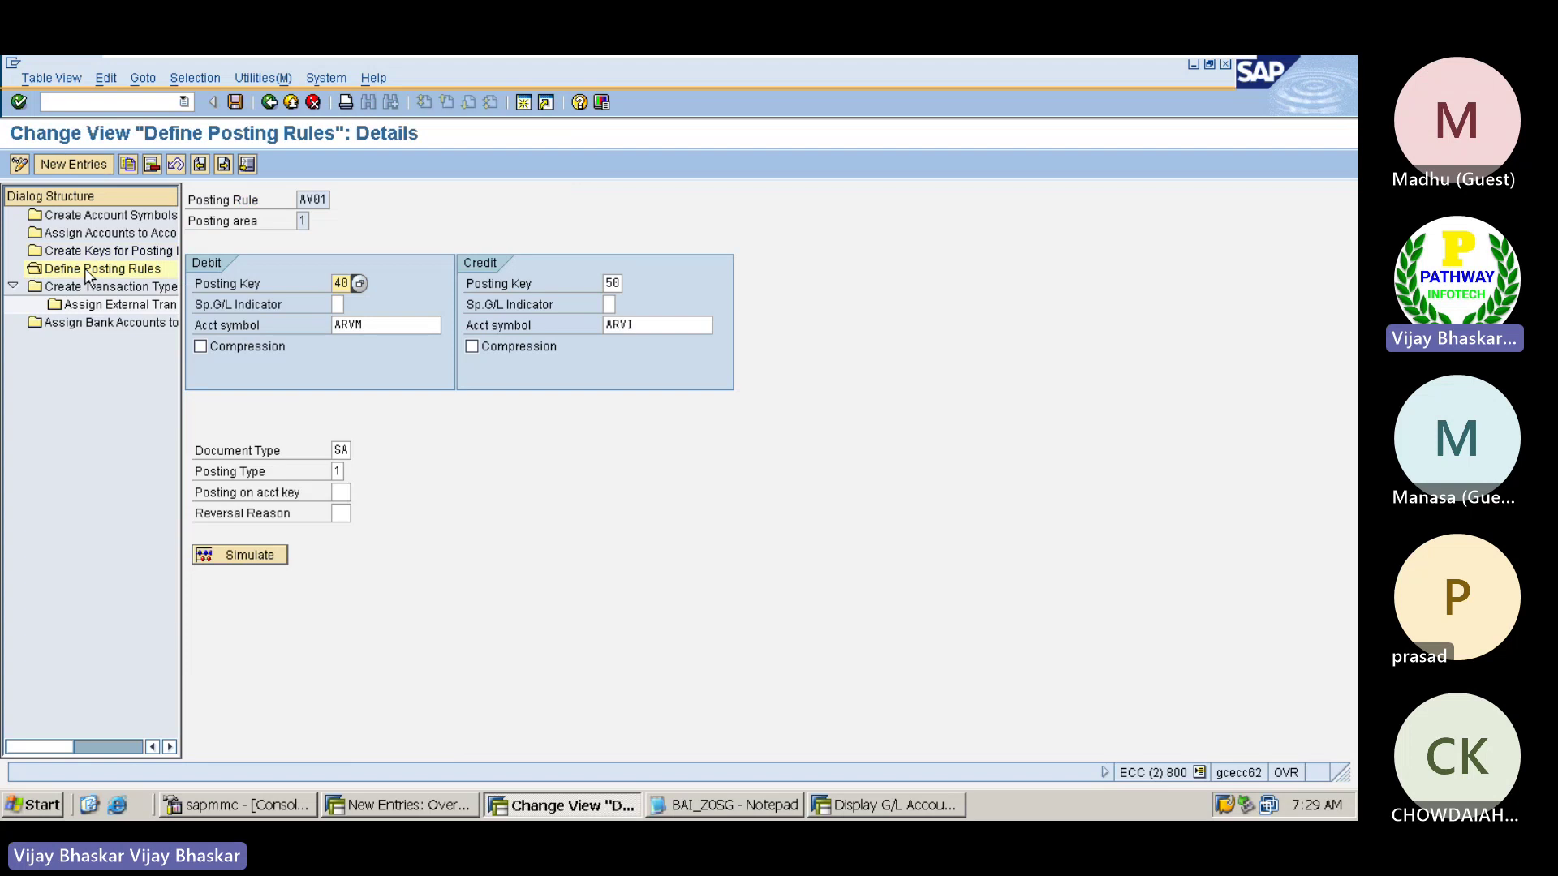
left_click(76, 161)
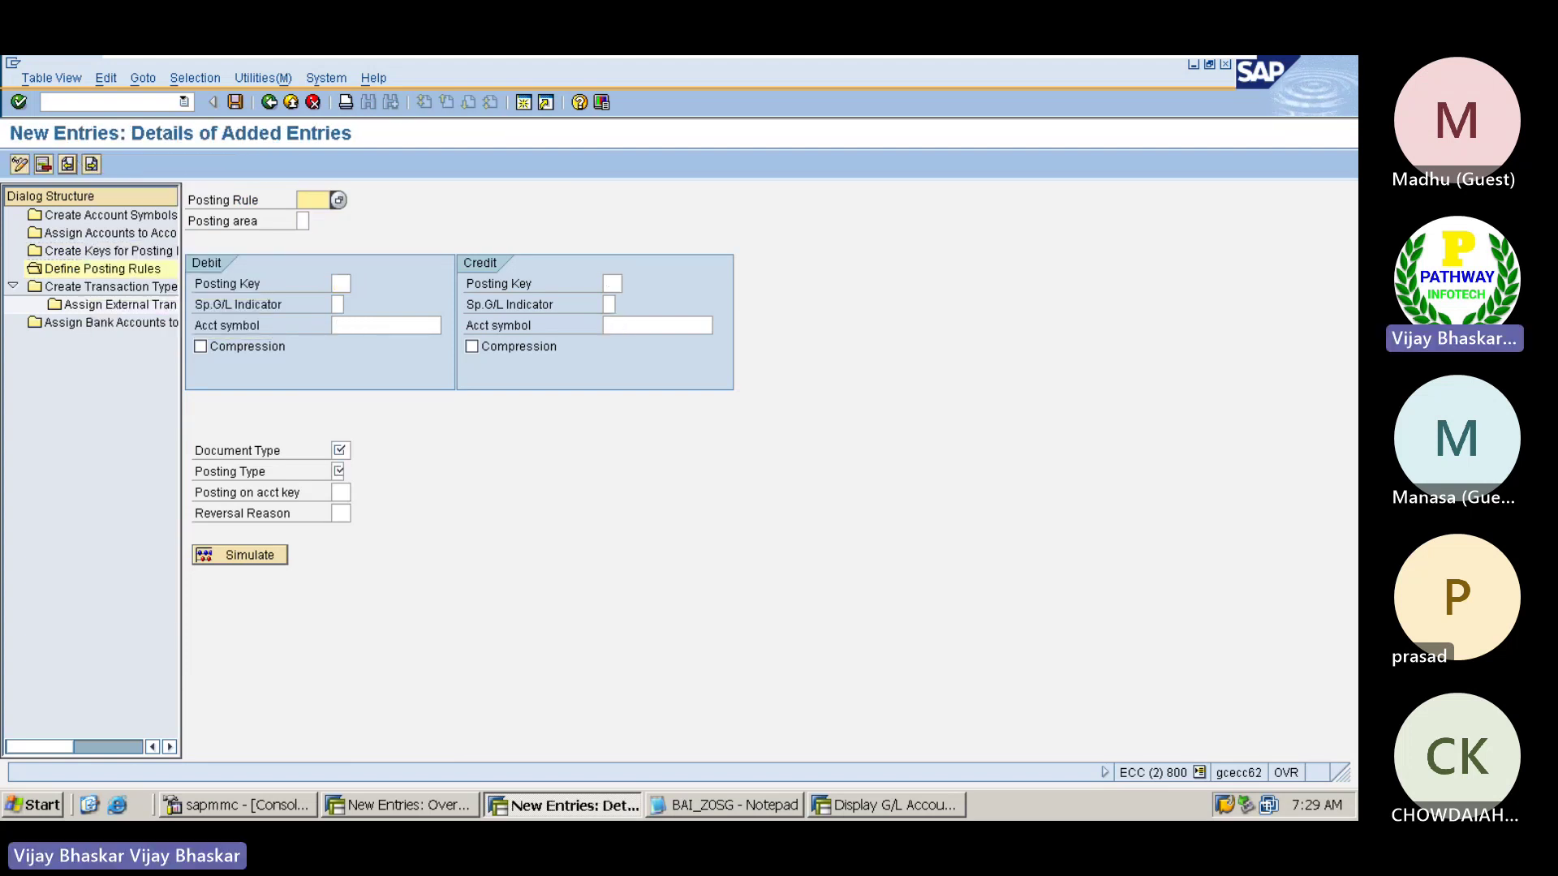
type("Z005")
key("Tab")
left_click(317, 222)
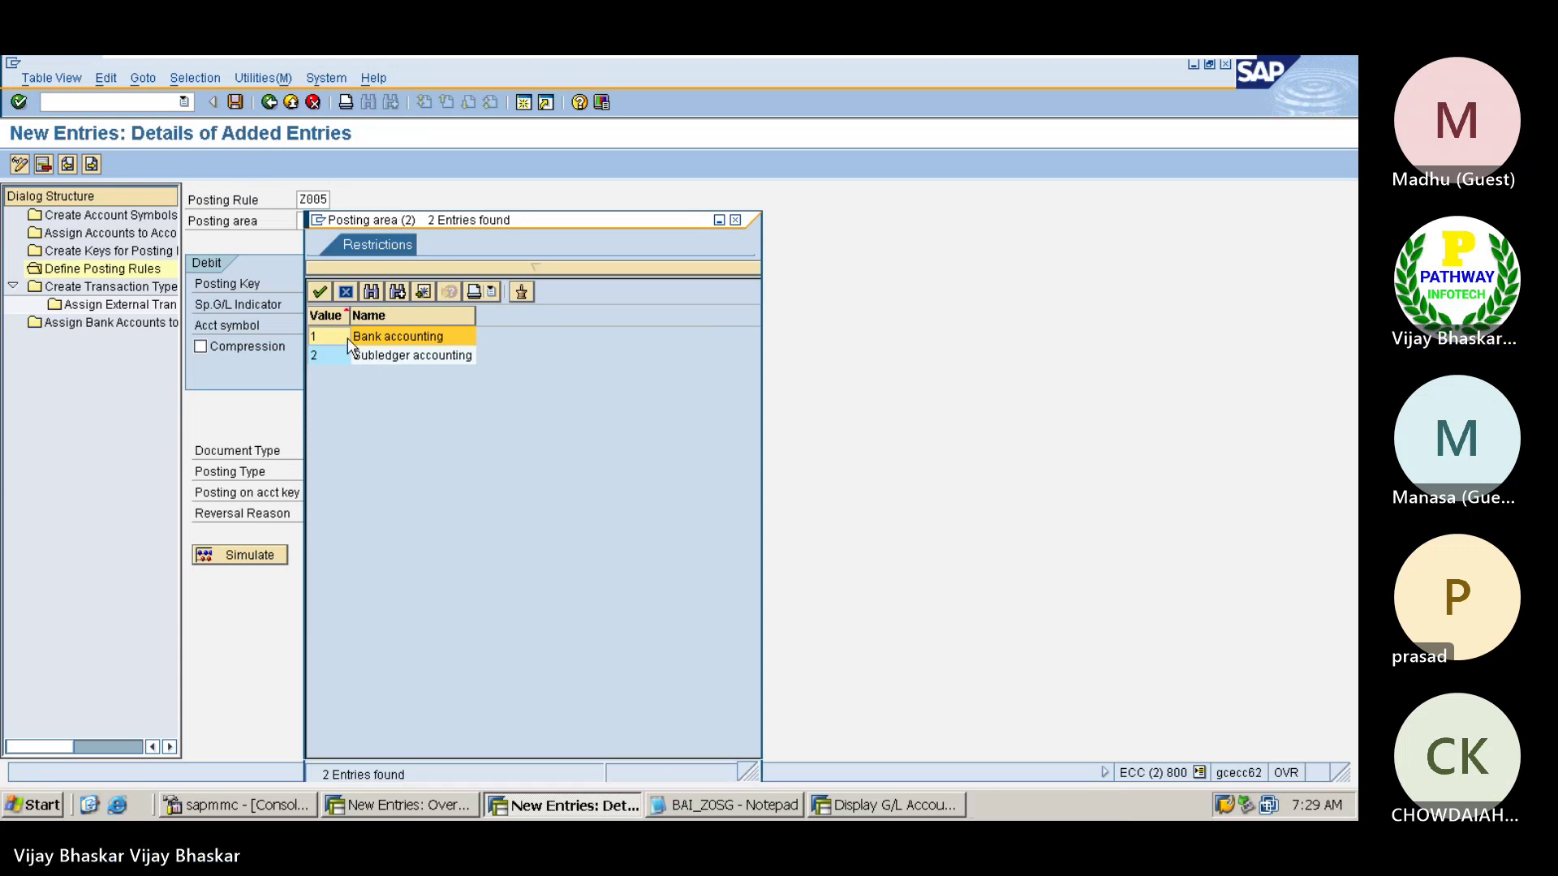
double_click(347, 337)
key("Tab")
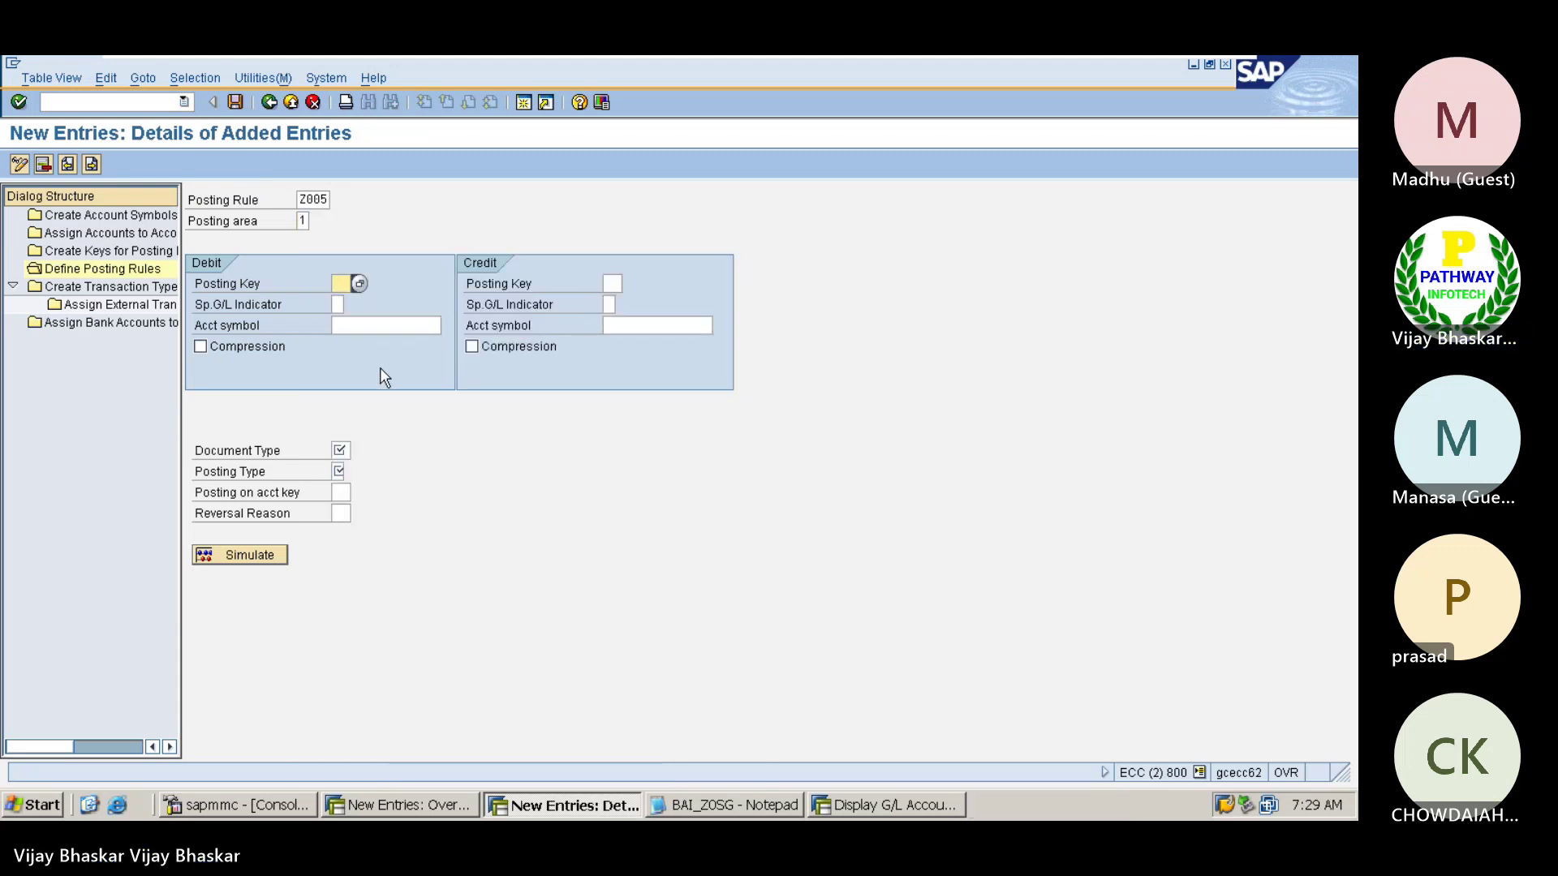
- Set the debit side of the posting rule to posting key 40 and account symbol Z005
type("40")
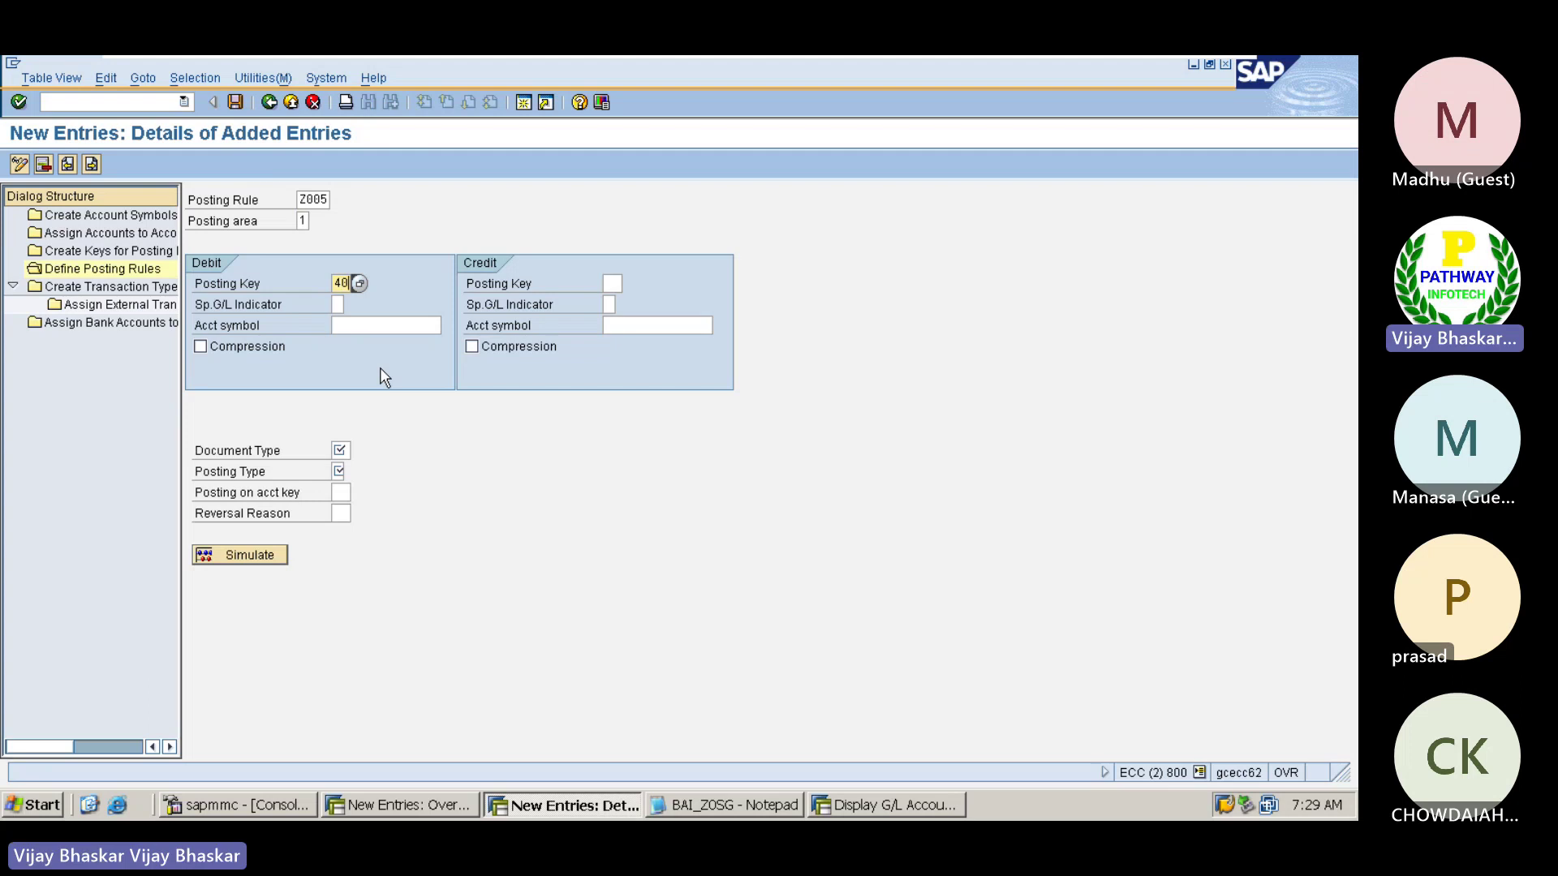
left_click(361, 326)
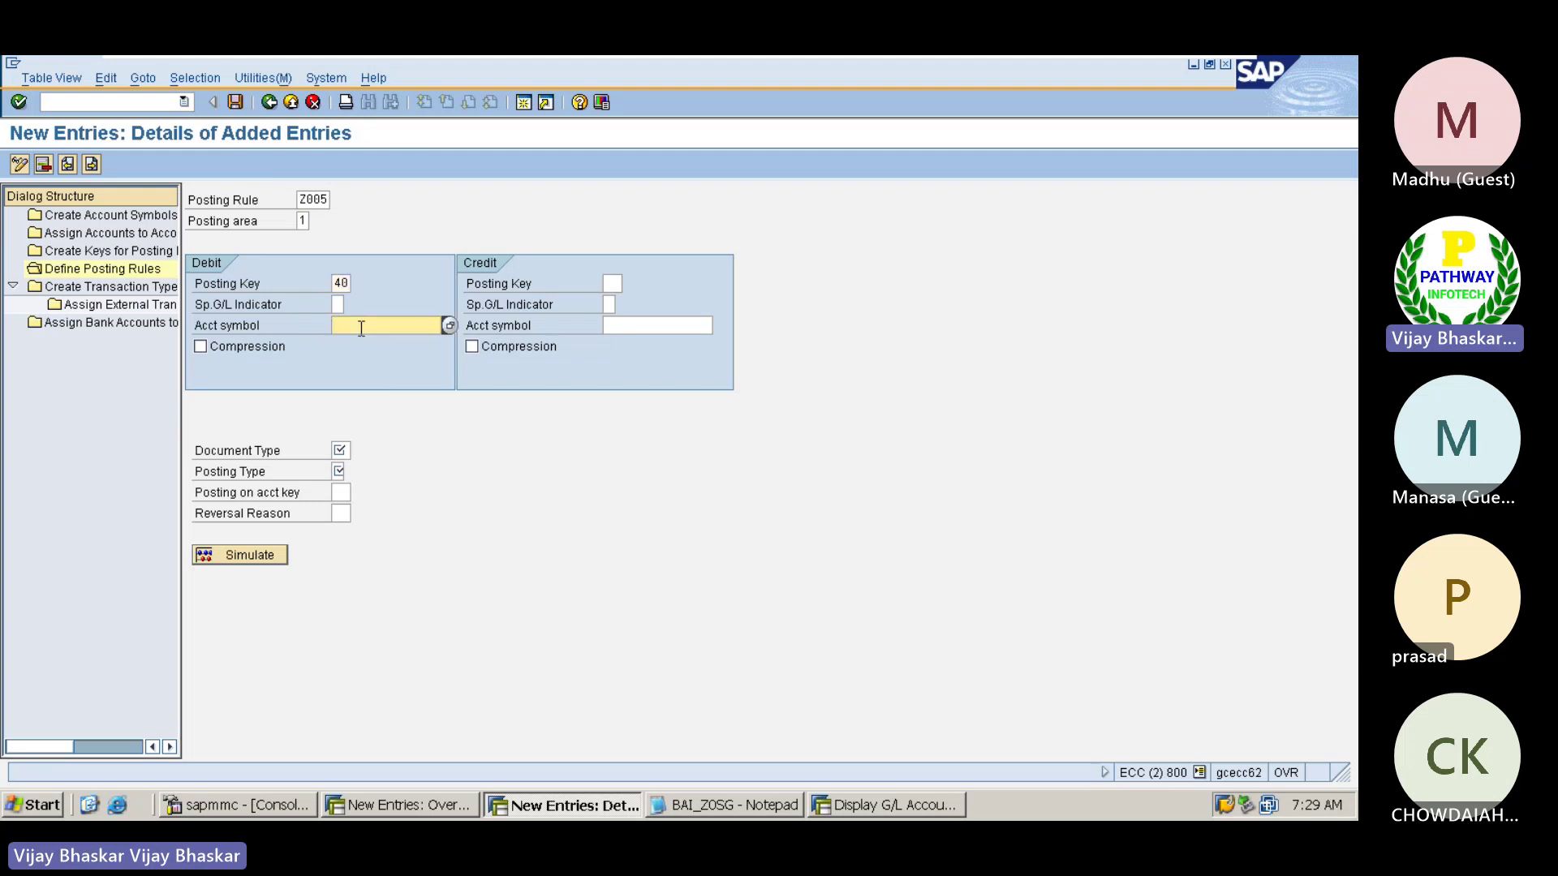
left_click(450, 325)
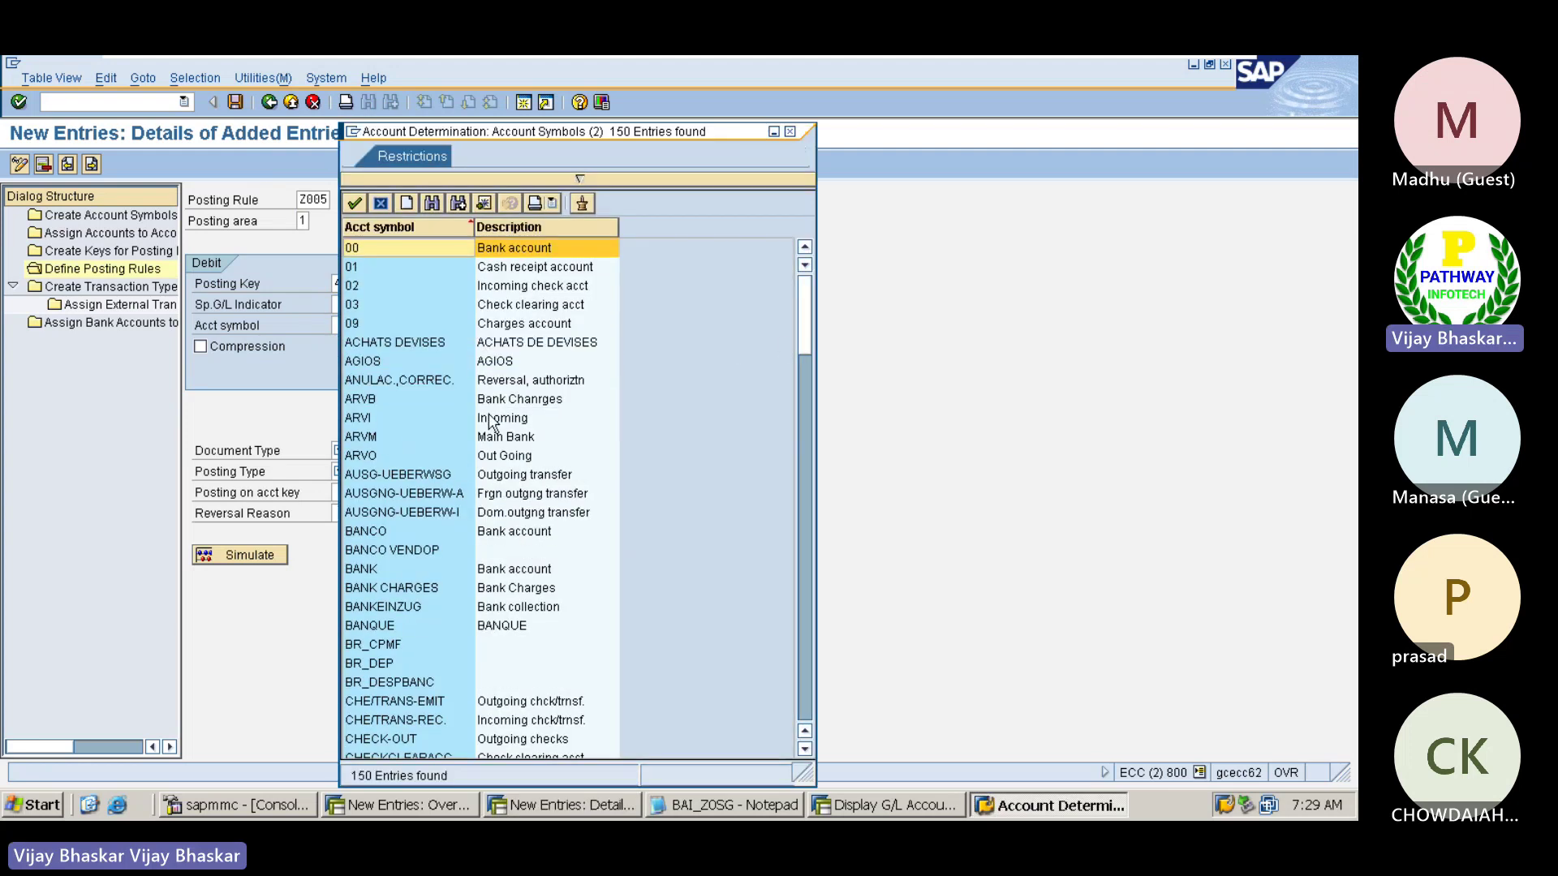
left_click_drag(807, 347, 832, 662)
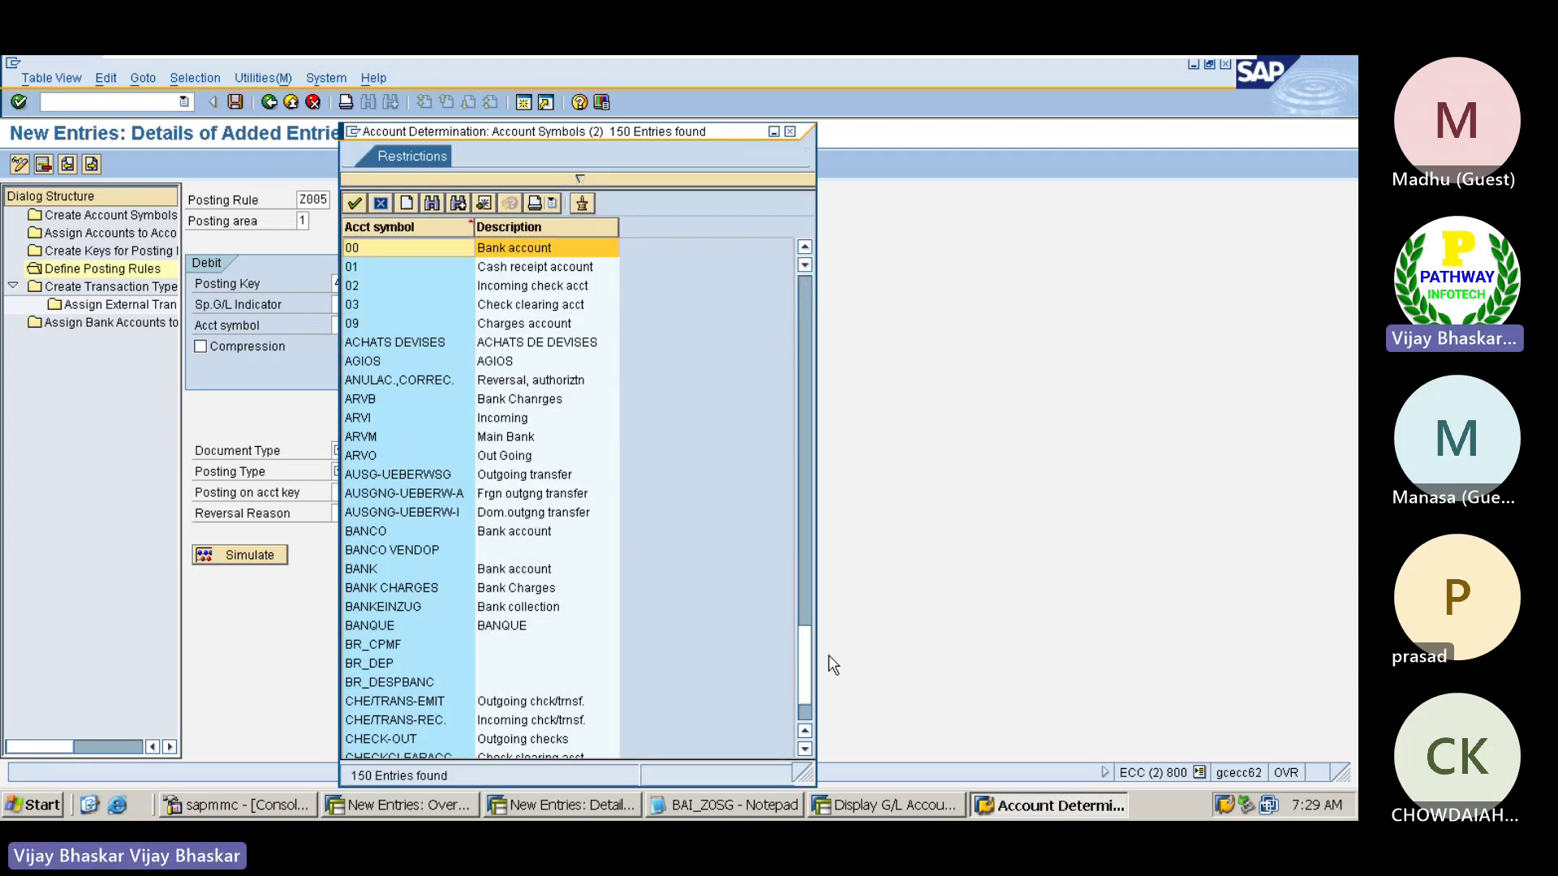
scroll(551, 694, "down", 2)
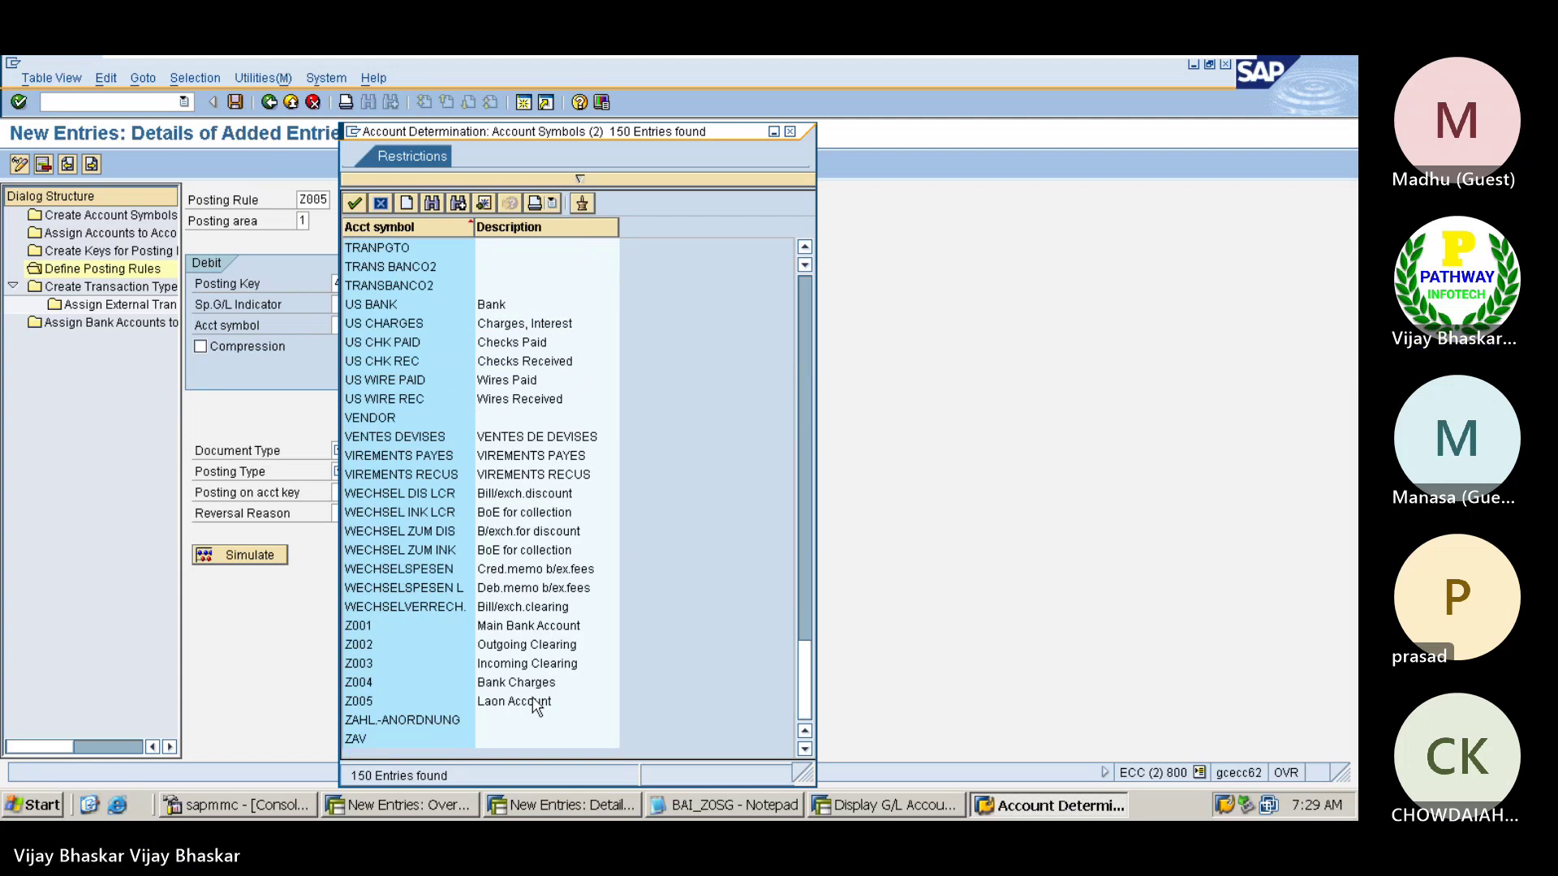
double_click(378, 698)
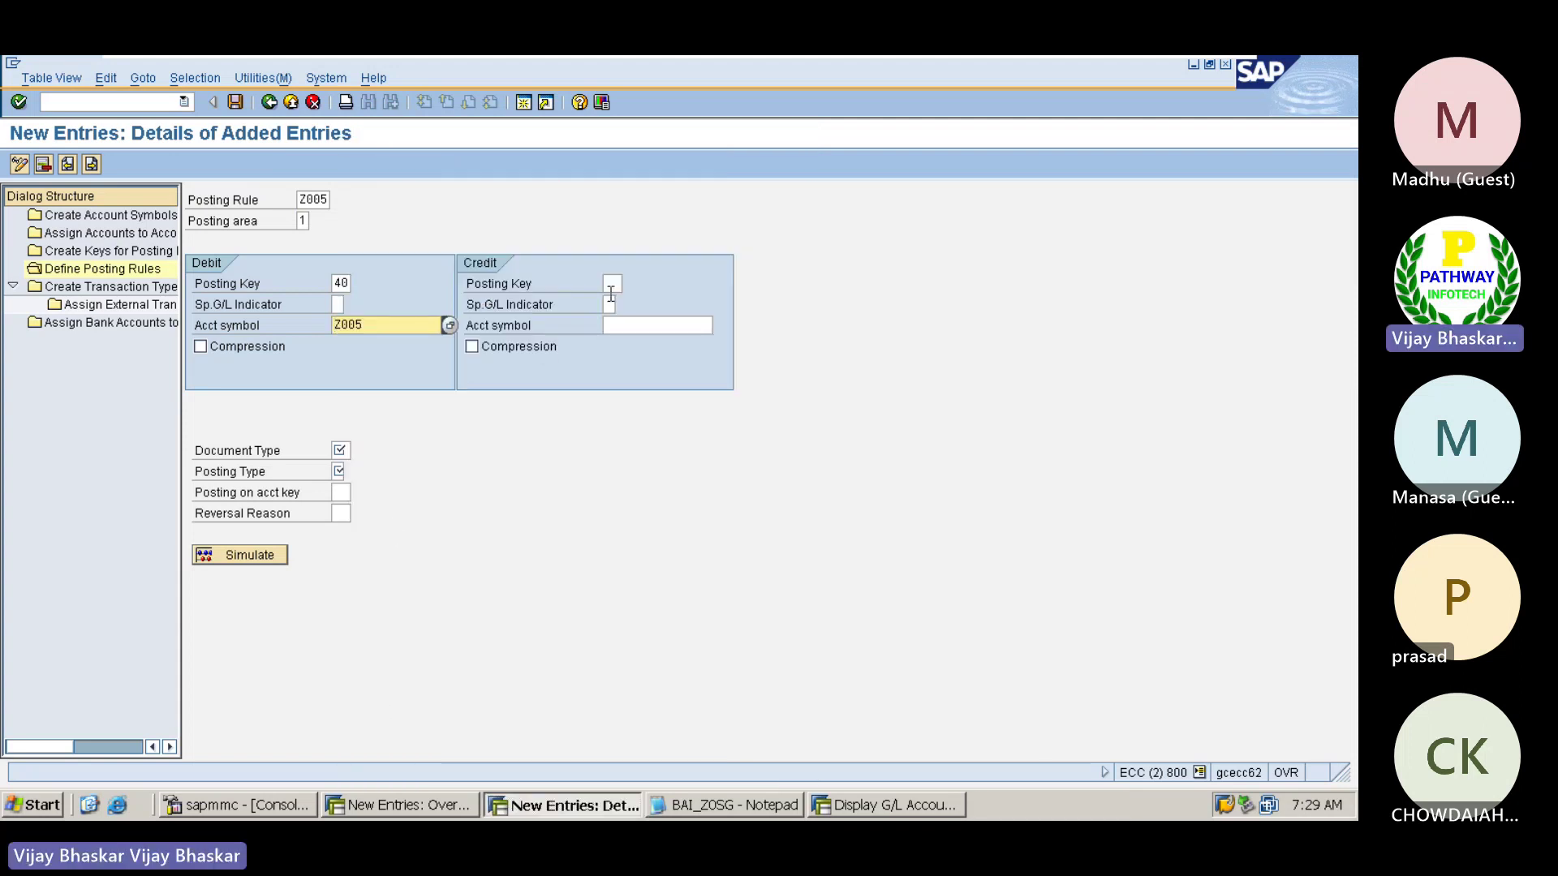
- Set the credit side of the posting rule to posting key 50 and account symbol Z001 (Main Bank Account)
left_click(611, 283)
type("50")
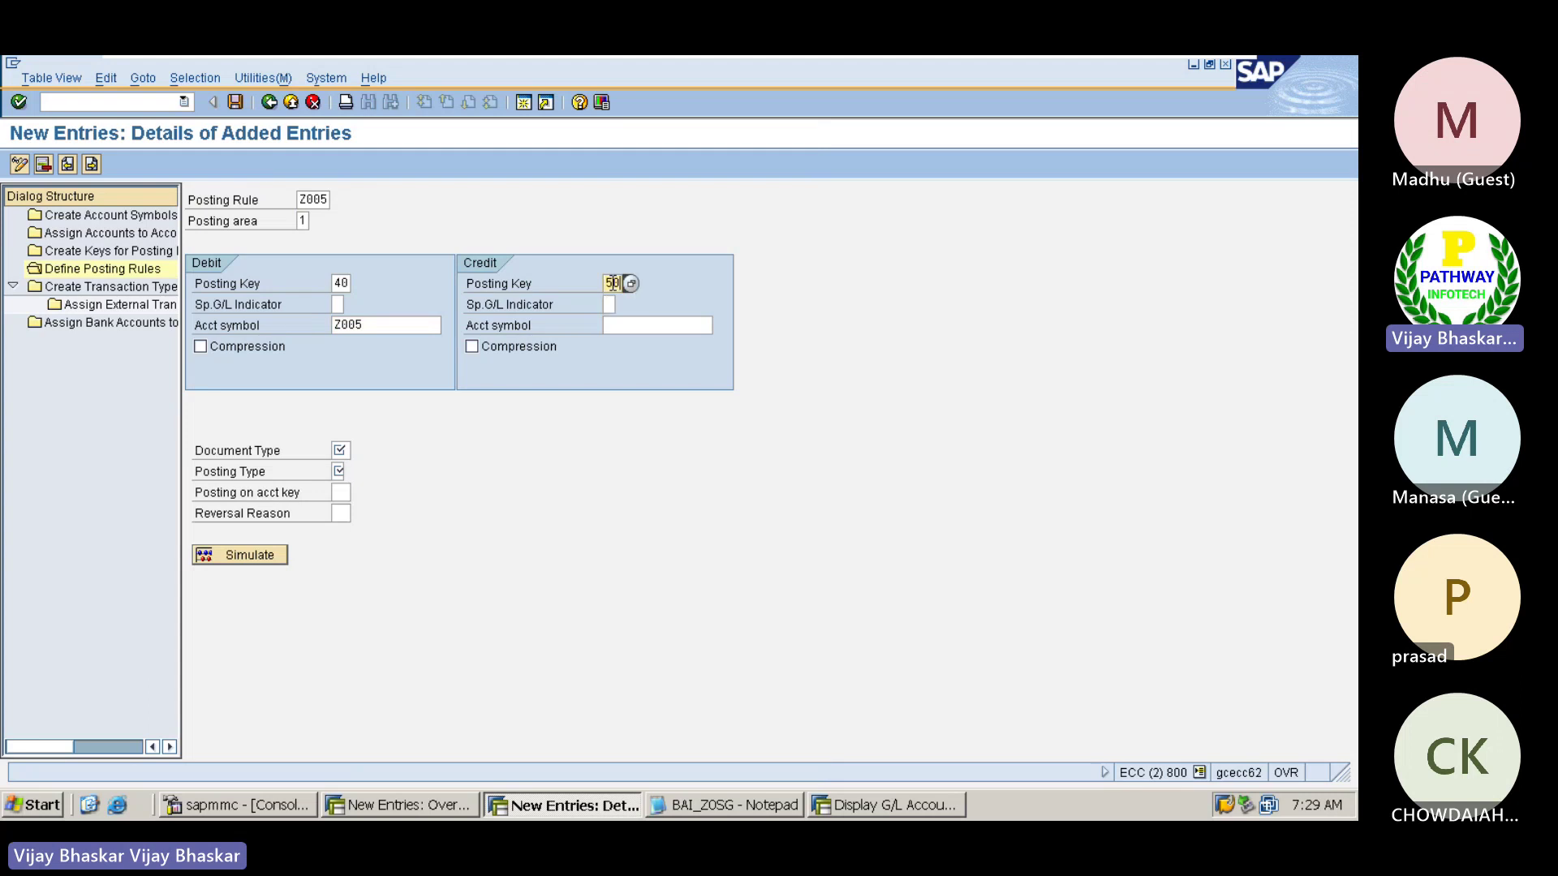
left_click(702, 326)
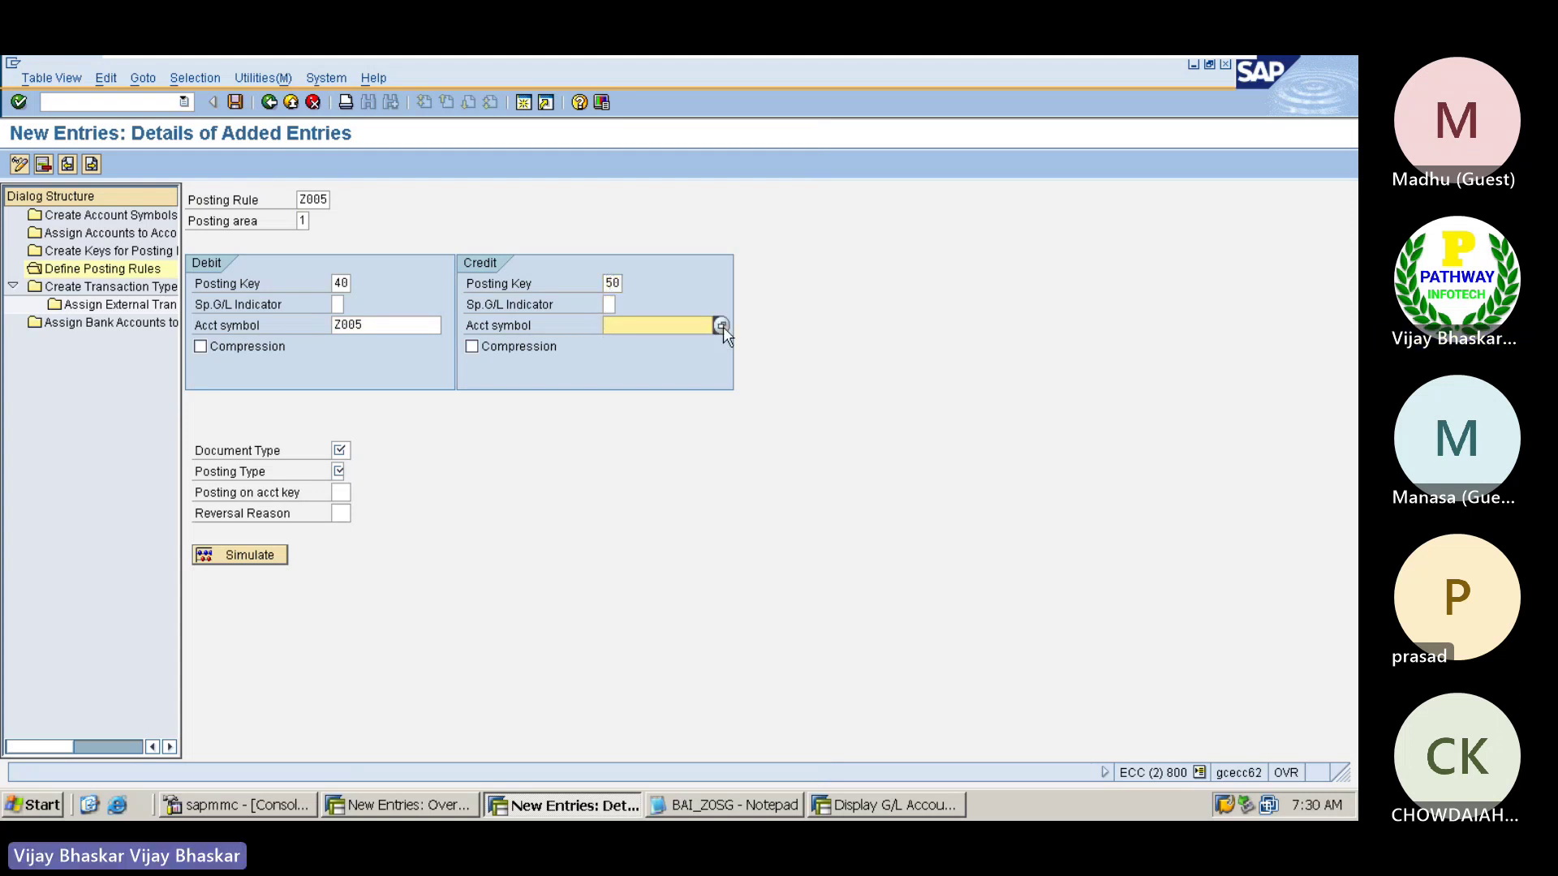
left_click(722, 325)
scroll(688, 524, "down", 9)
scroll(694, 529, "down", 20)
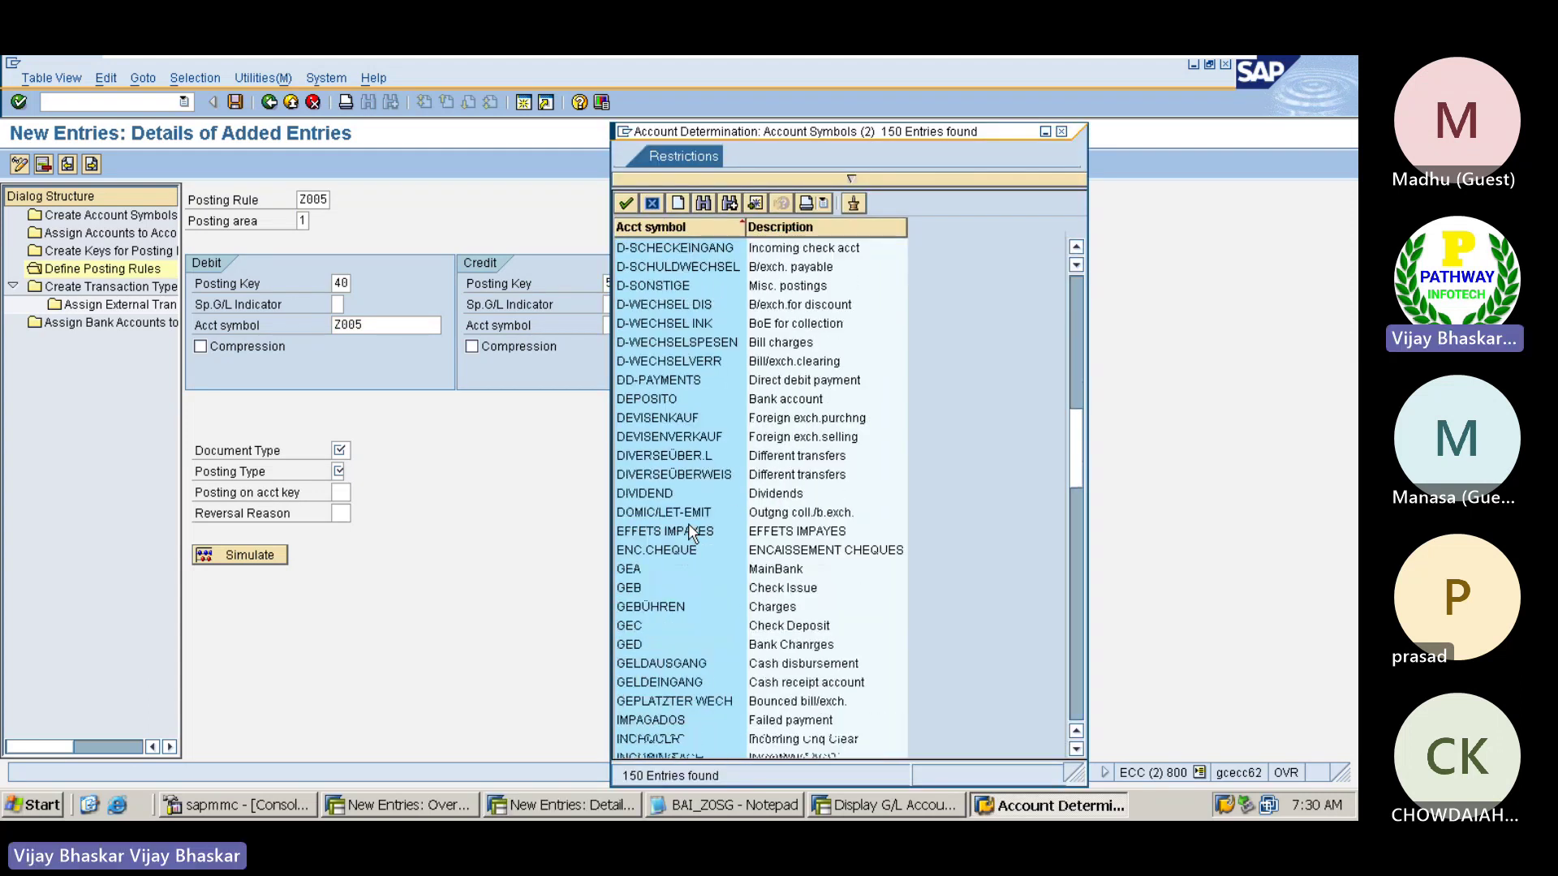
scroll(693, 529, "up", 4)
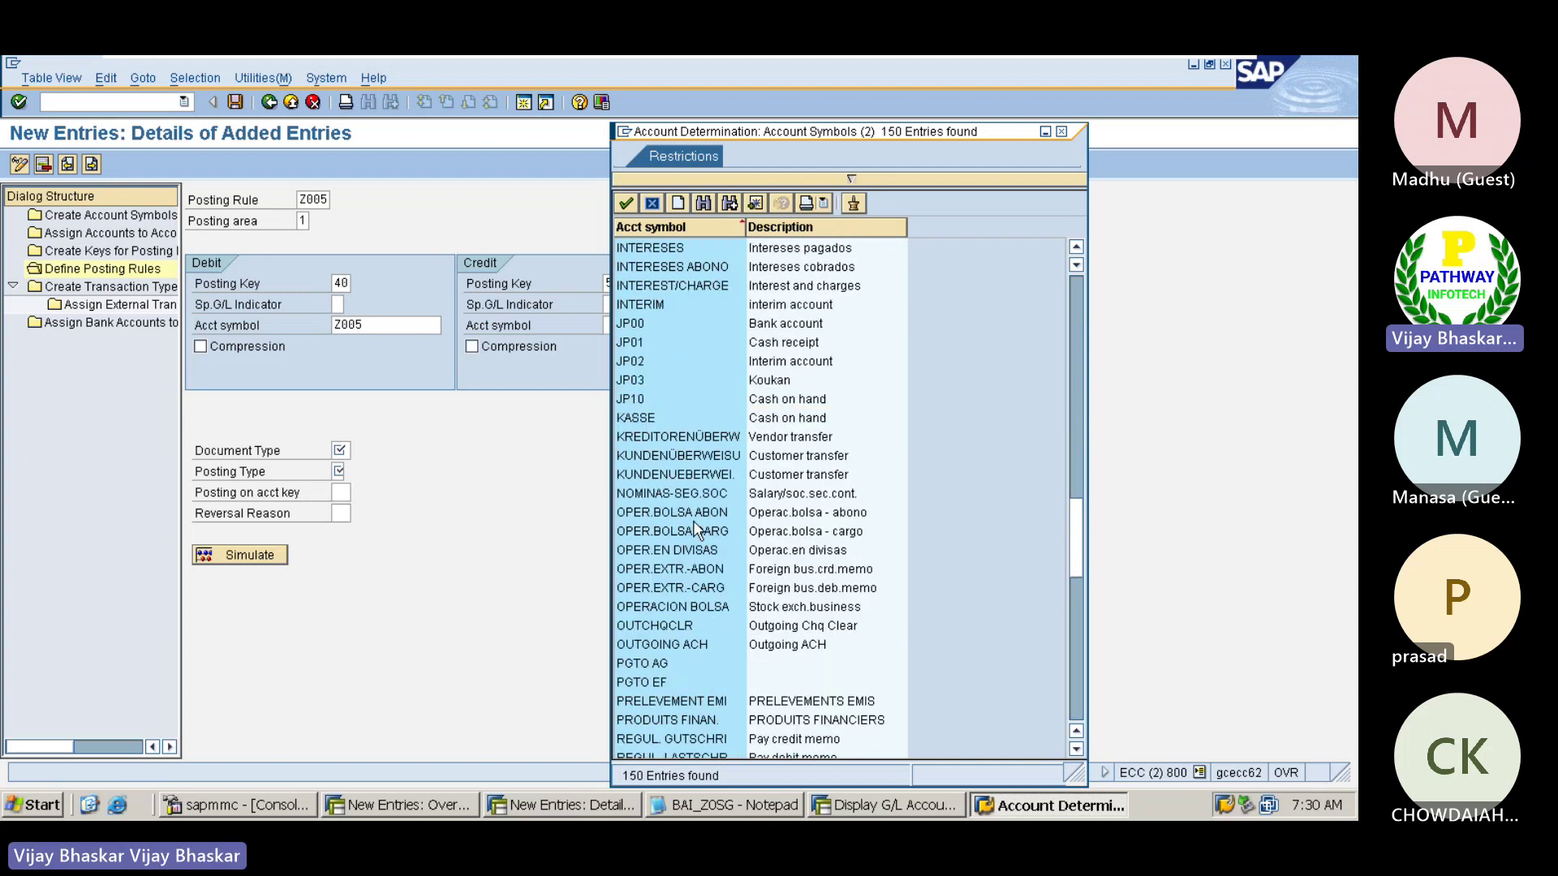
scroll(694, 528, "down", 10)
scroll(689, 523, "down", 4)
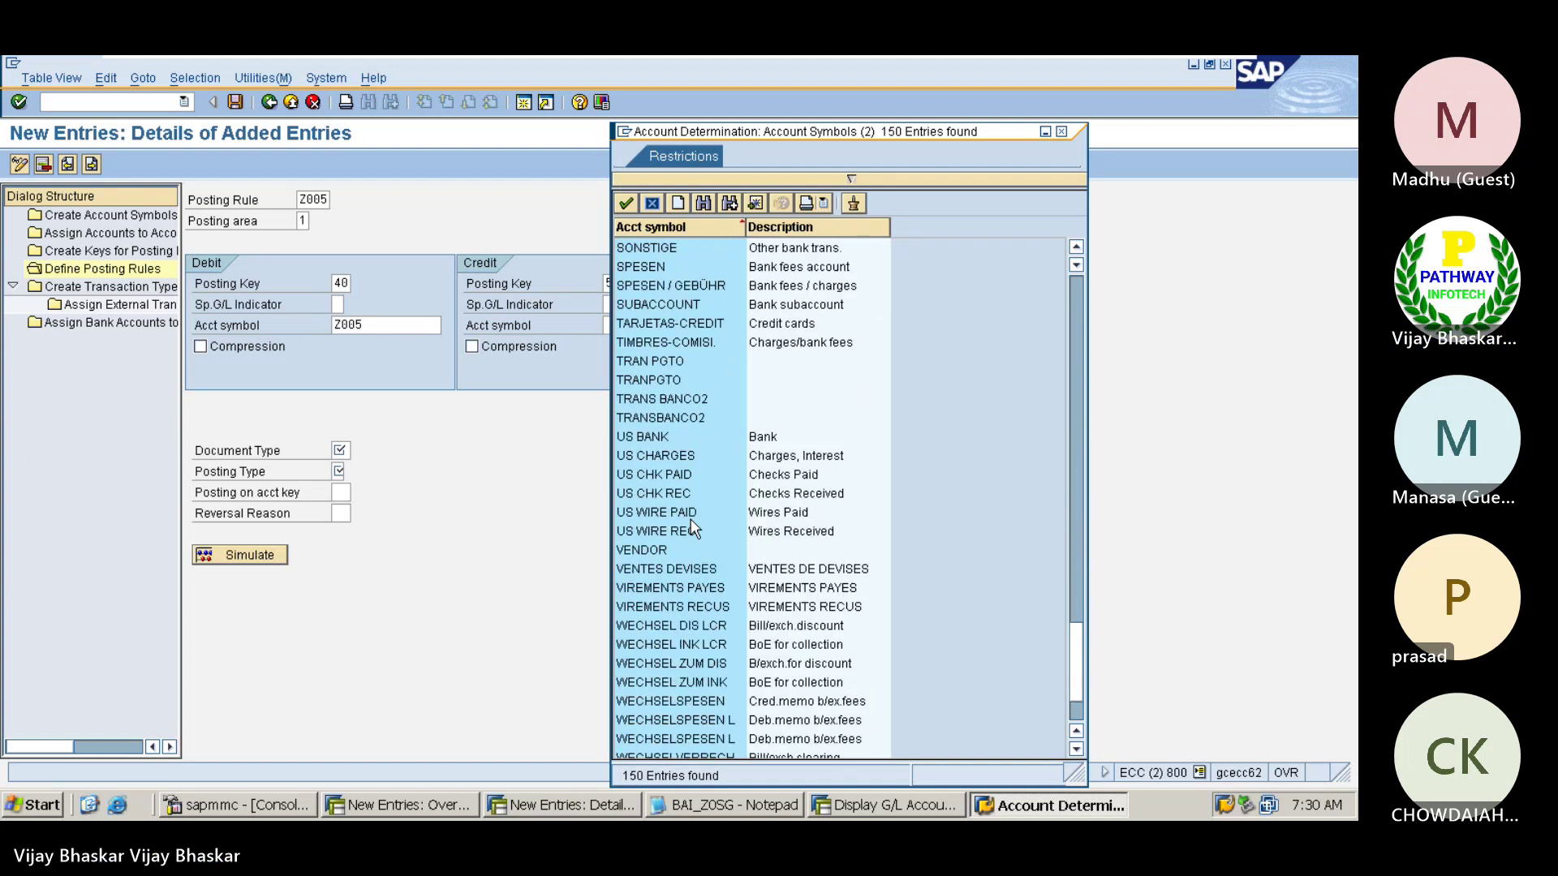
double_click(634, 624)
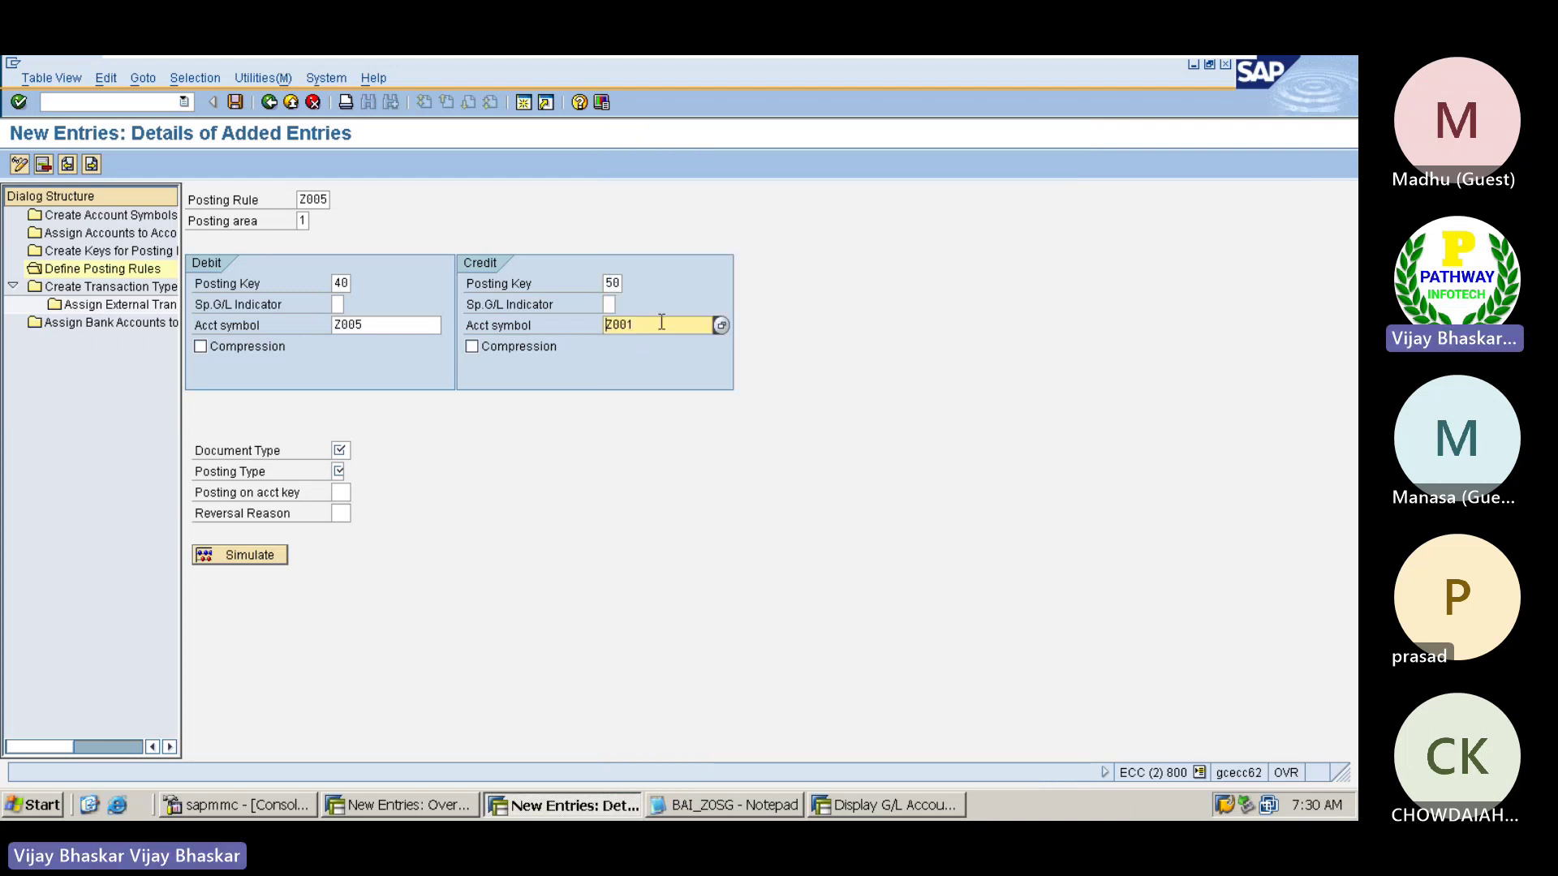
left_click(395, 325)
- Give the posting rule document type SA and posting type 1 (Post to G/L account), save it and return to the overview
left_click(341, 452)
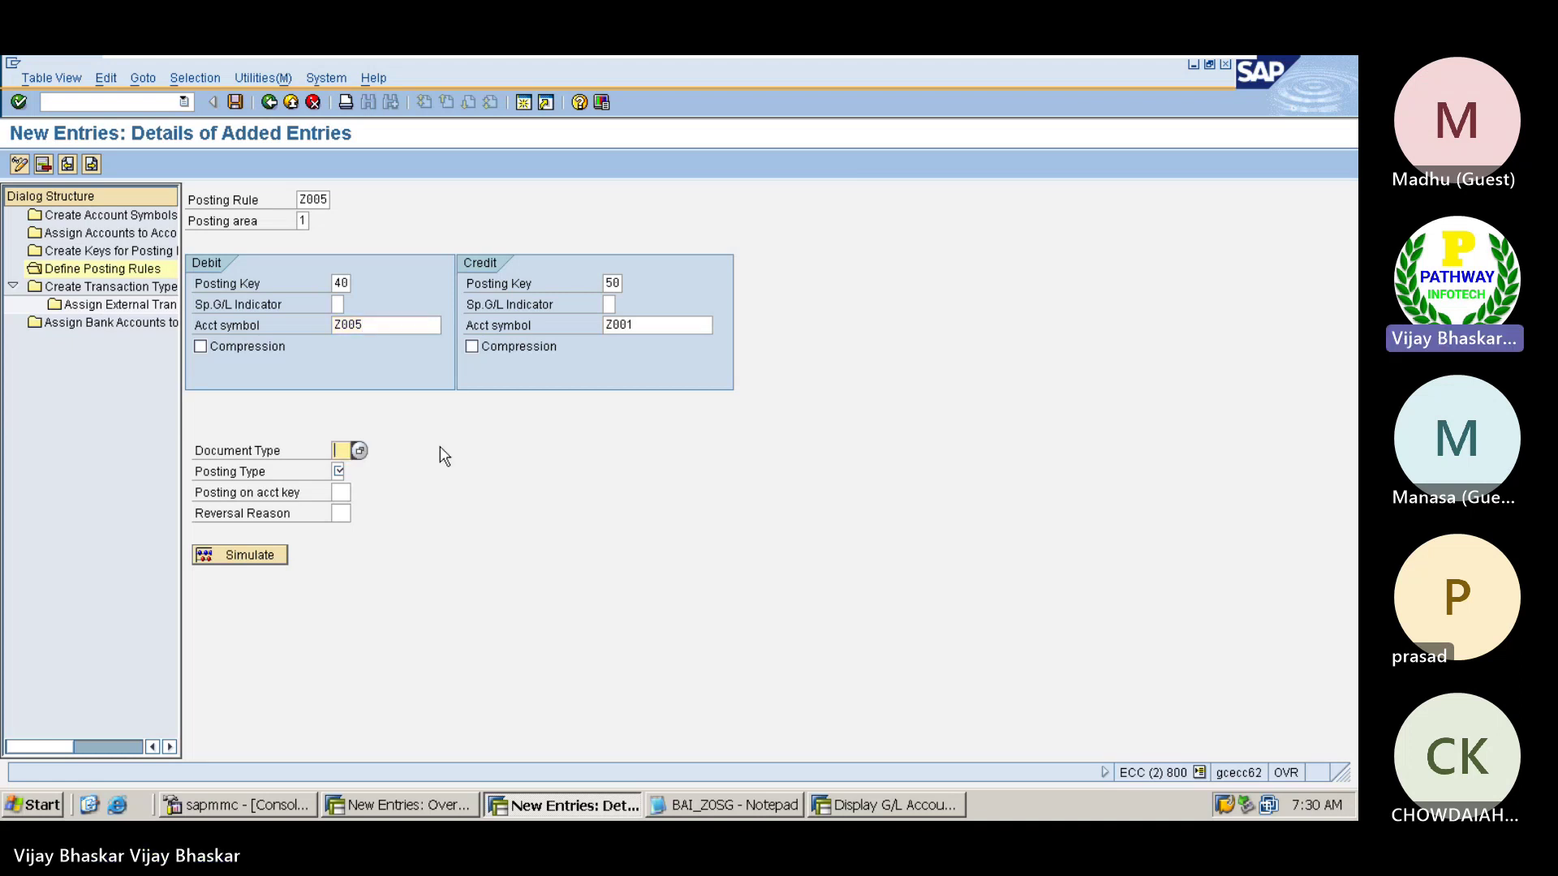
type("sa")
key("Tab")
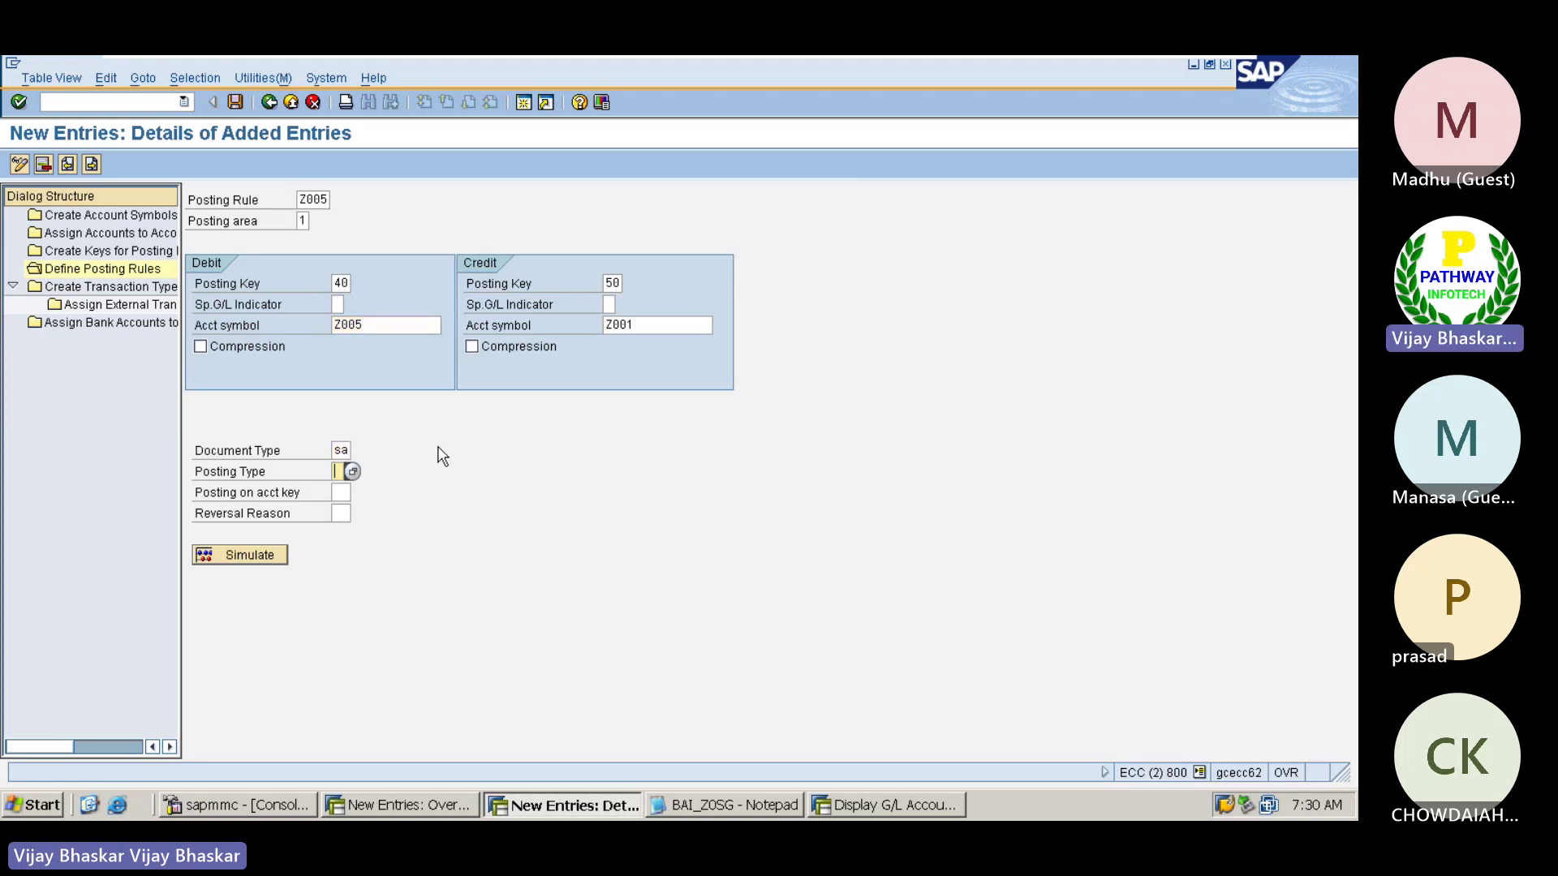
left_click(352, 472)
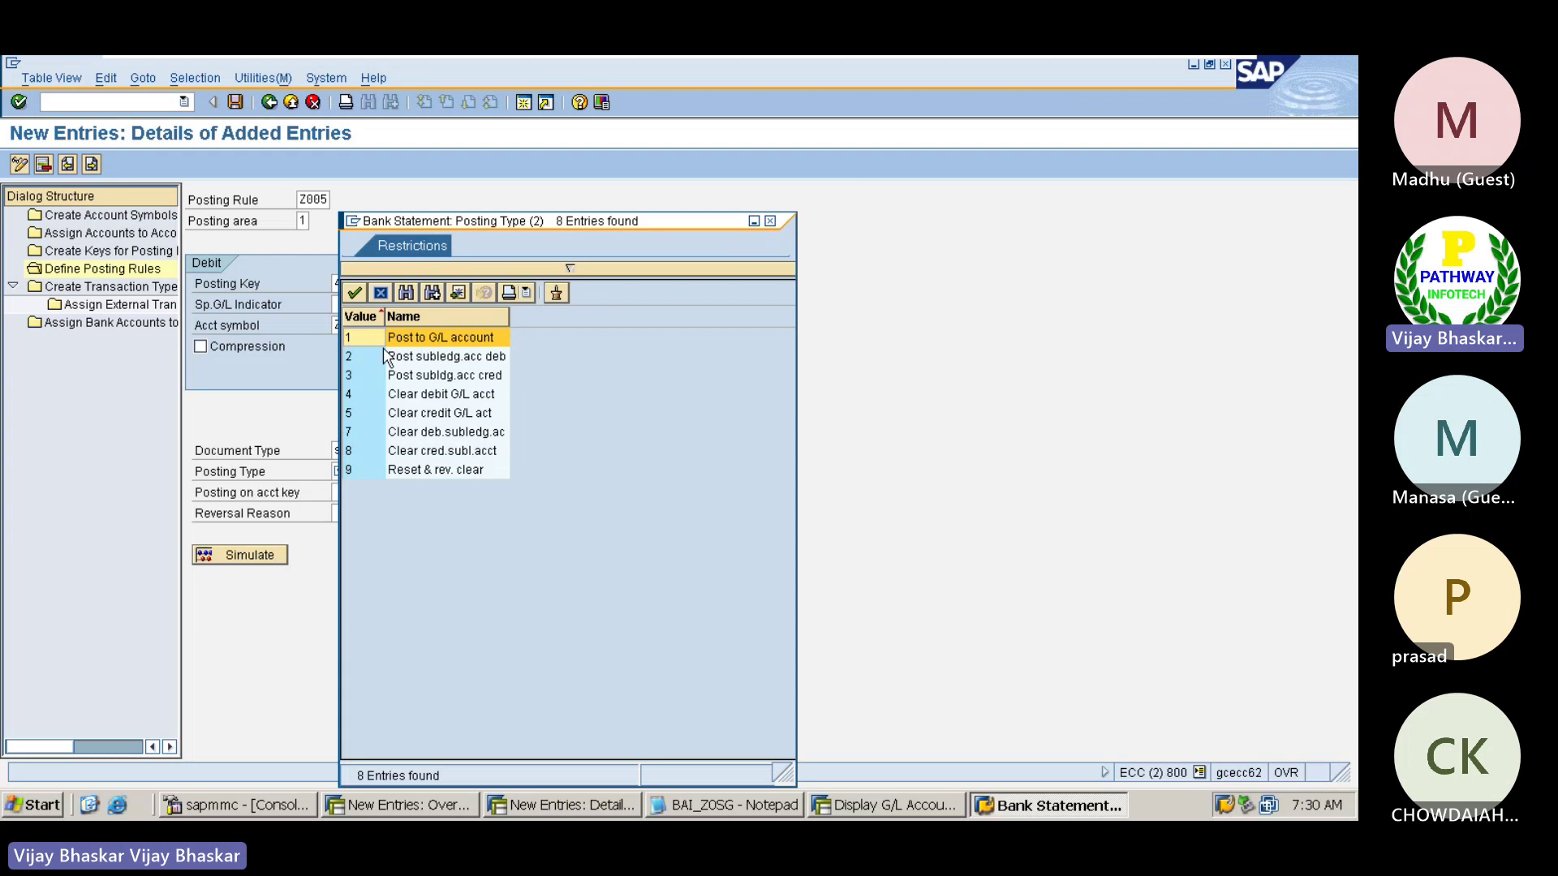
double_click(428, 340)
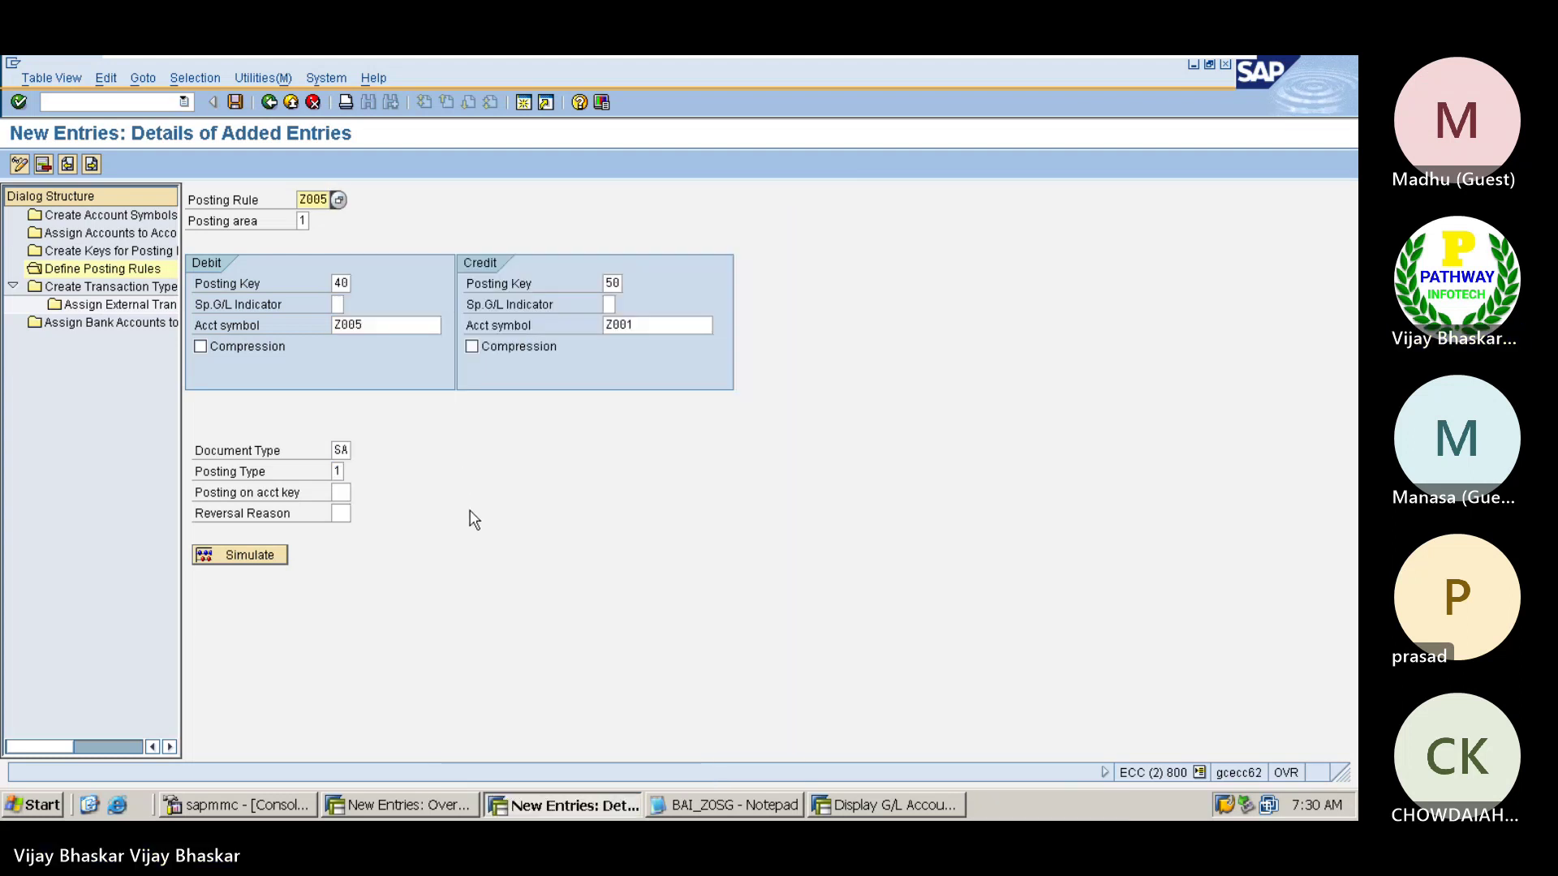
left_click(234, 102)
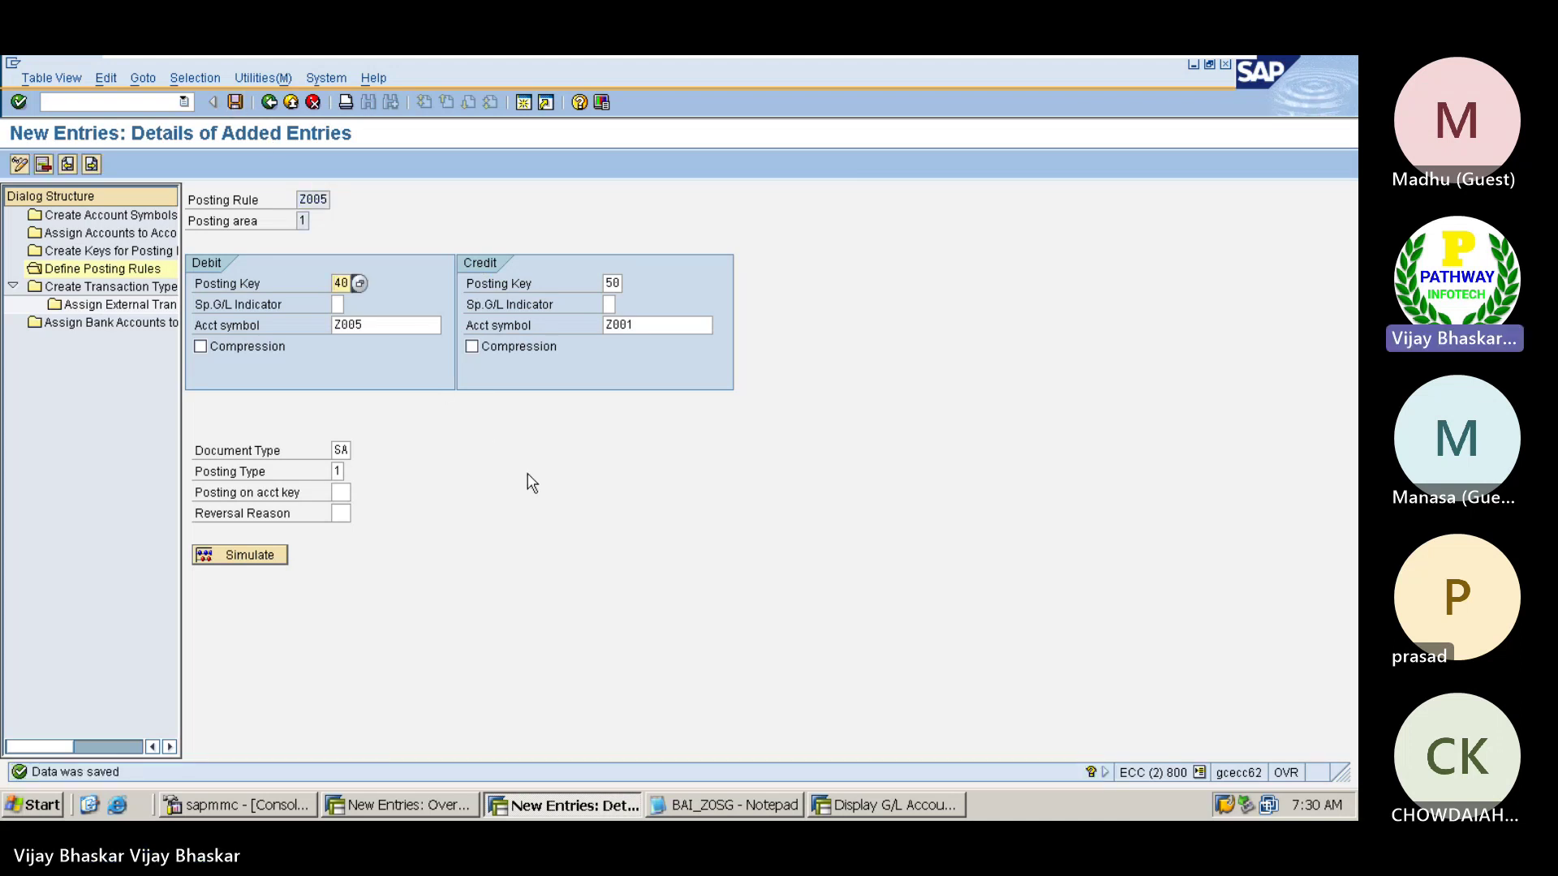
left_click(270, 105)
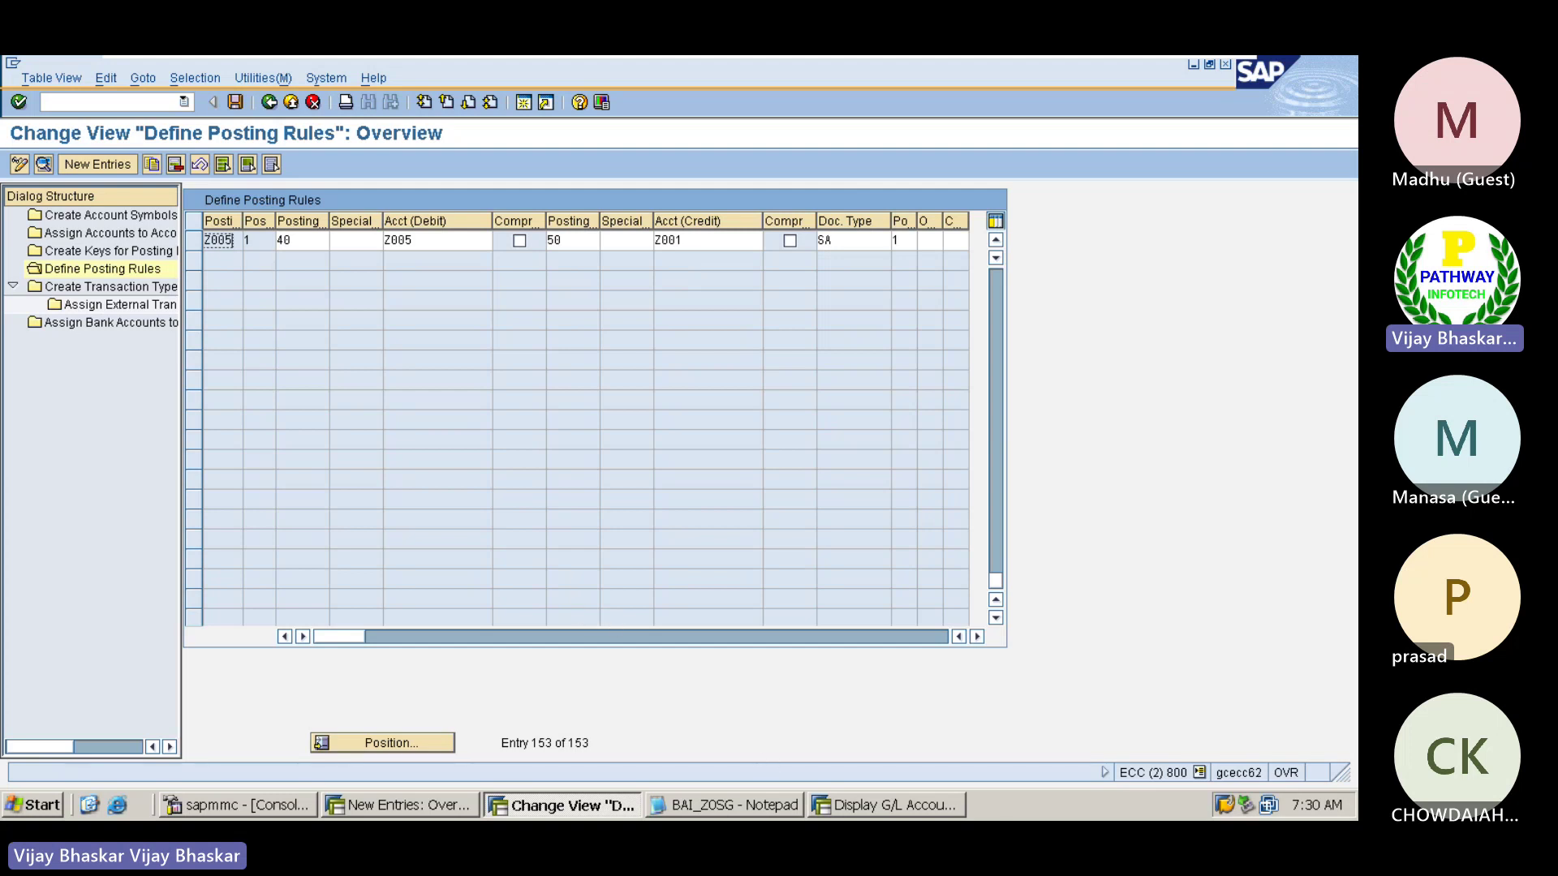
- Change the mapping prefix of the UNBIN search string use entry to Z005 and save the entries
left_click(406, 804)
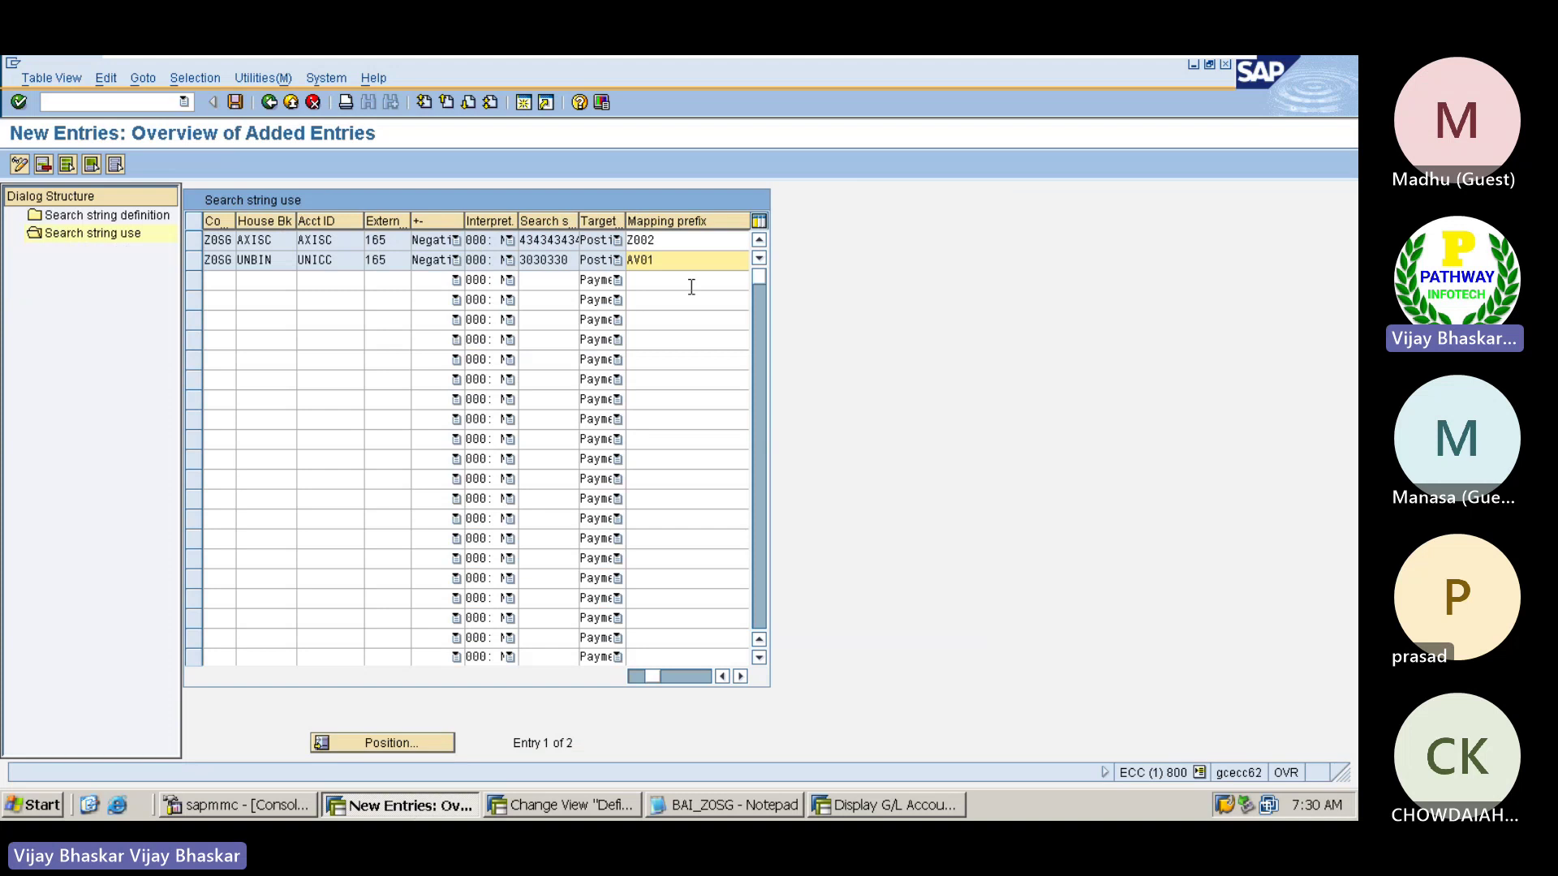
key("BackSpace")
key("BackSpace")
key("BackSpace")
key("BackSpace")
type("Z005")
key("Return")
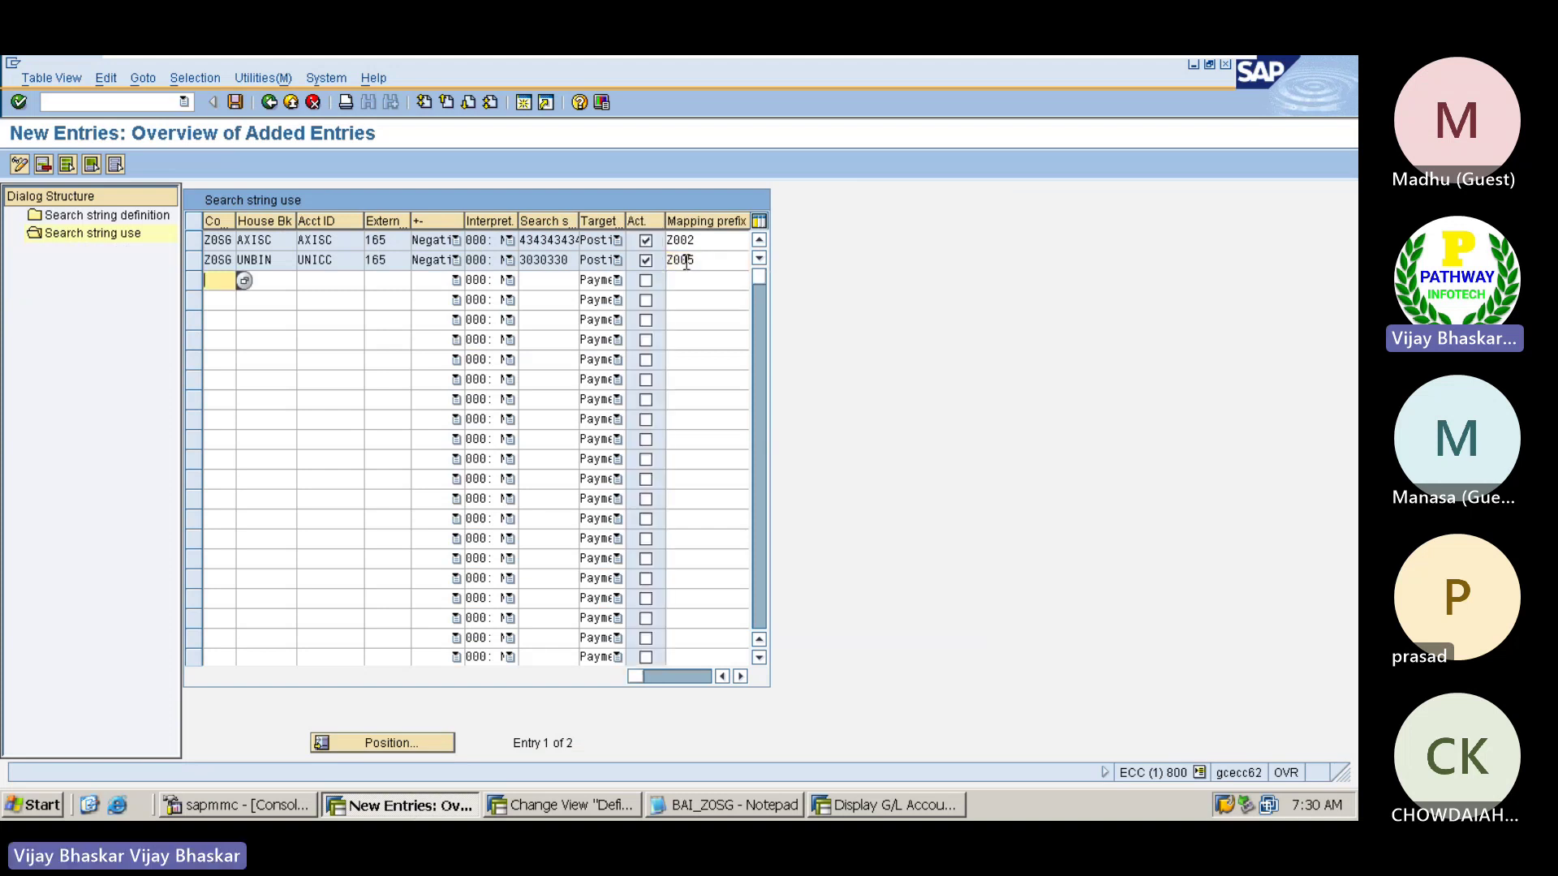
key("ctrl+s")
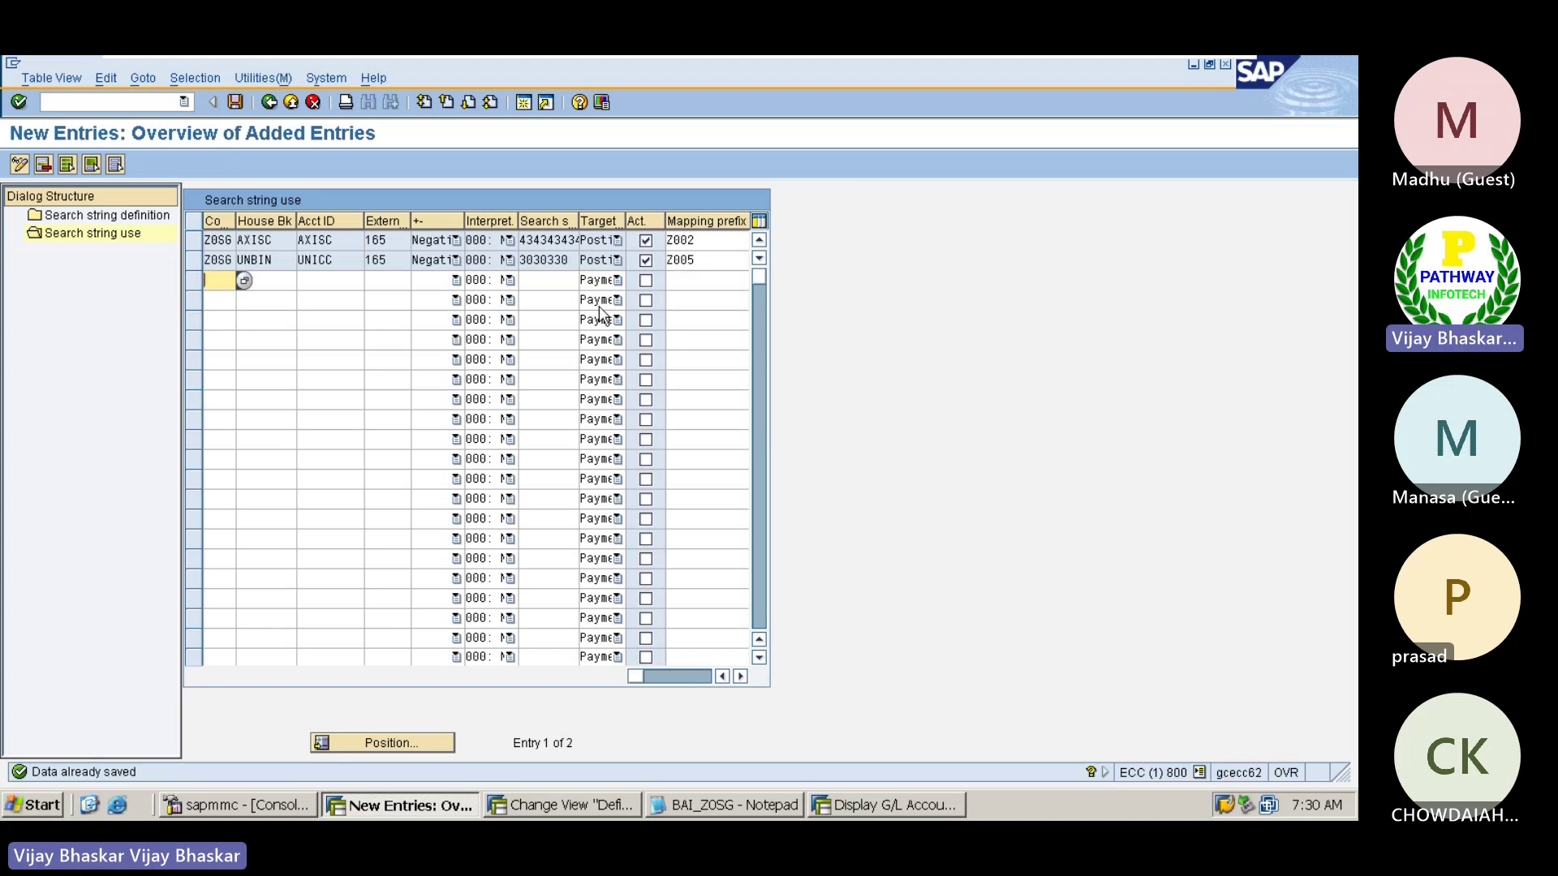
- Check the Z002 and Z005 mapping prefixes in the search string use entries against the BAI_Z0SG statement file and the posting rules
left_click(702, 261)
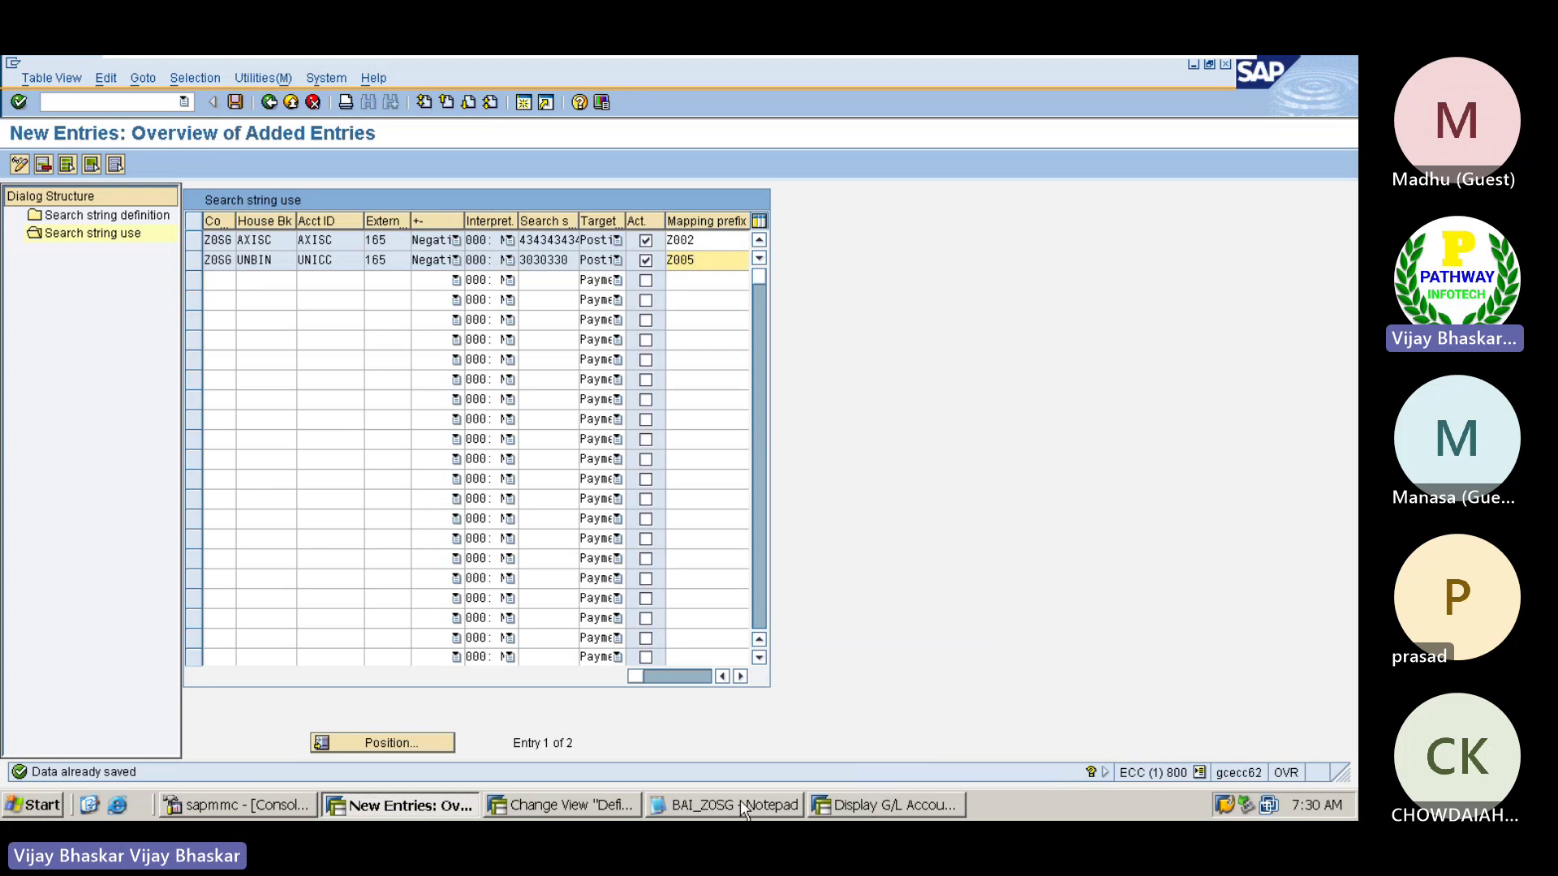
left_click(719, 805)
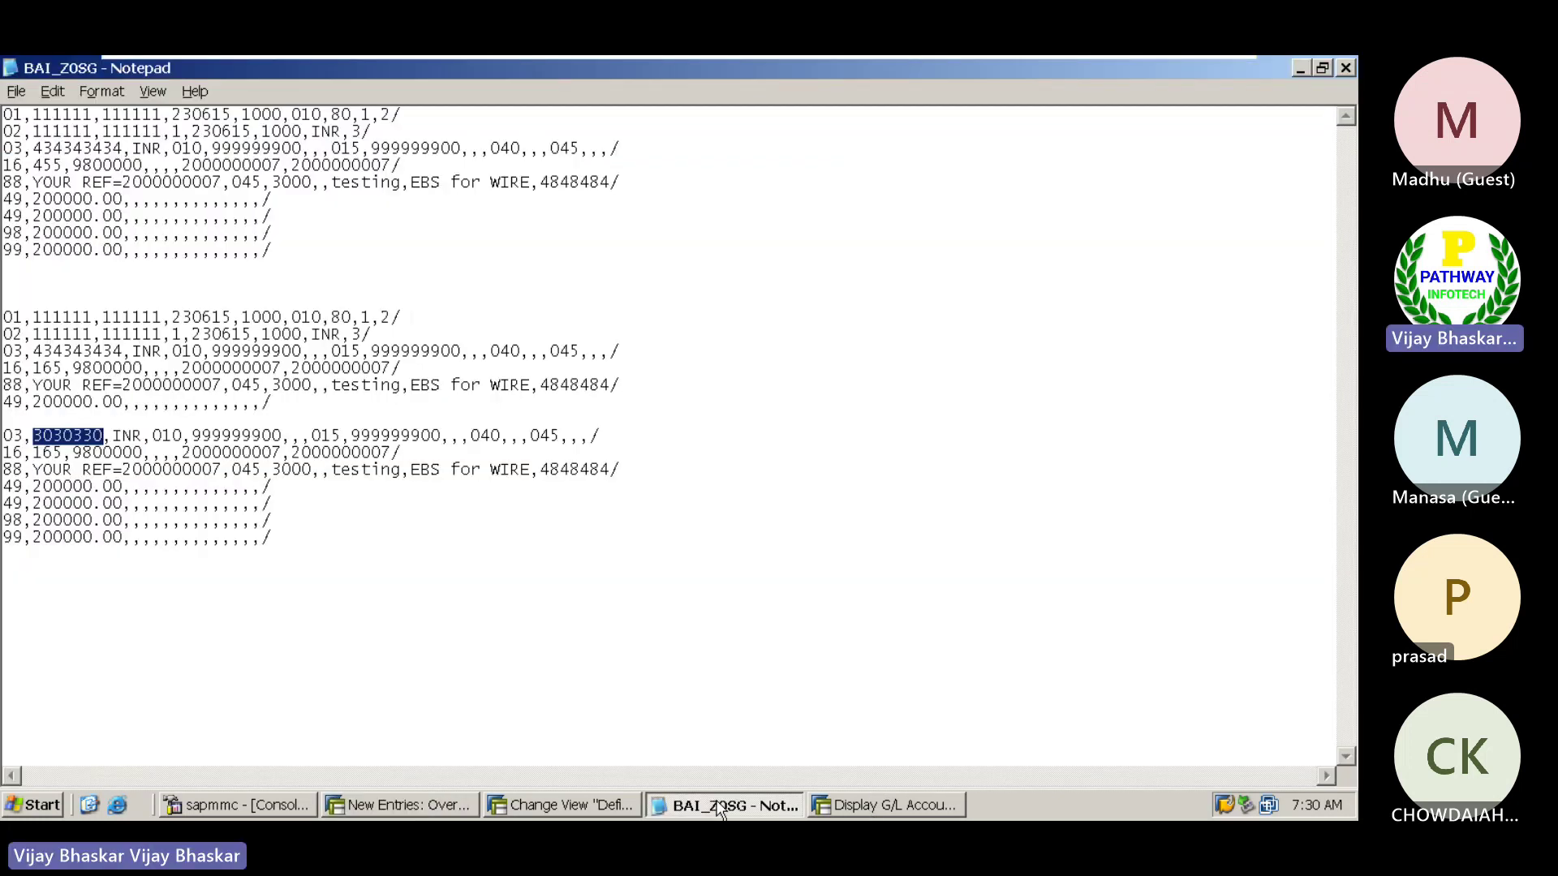
left_click(890, 805)
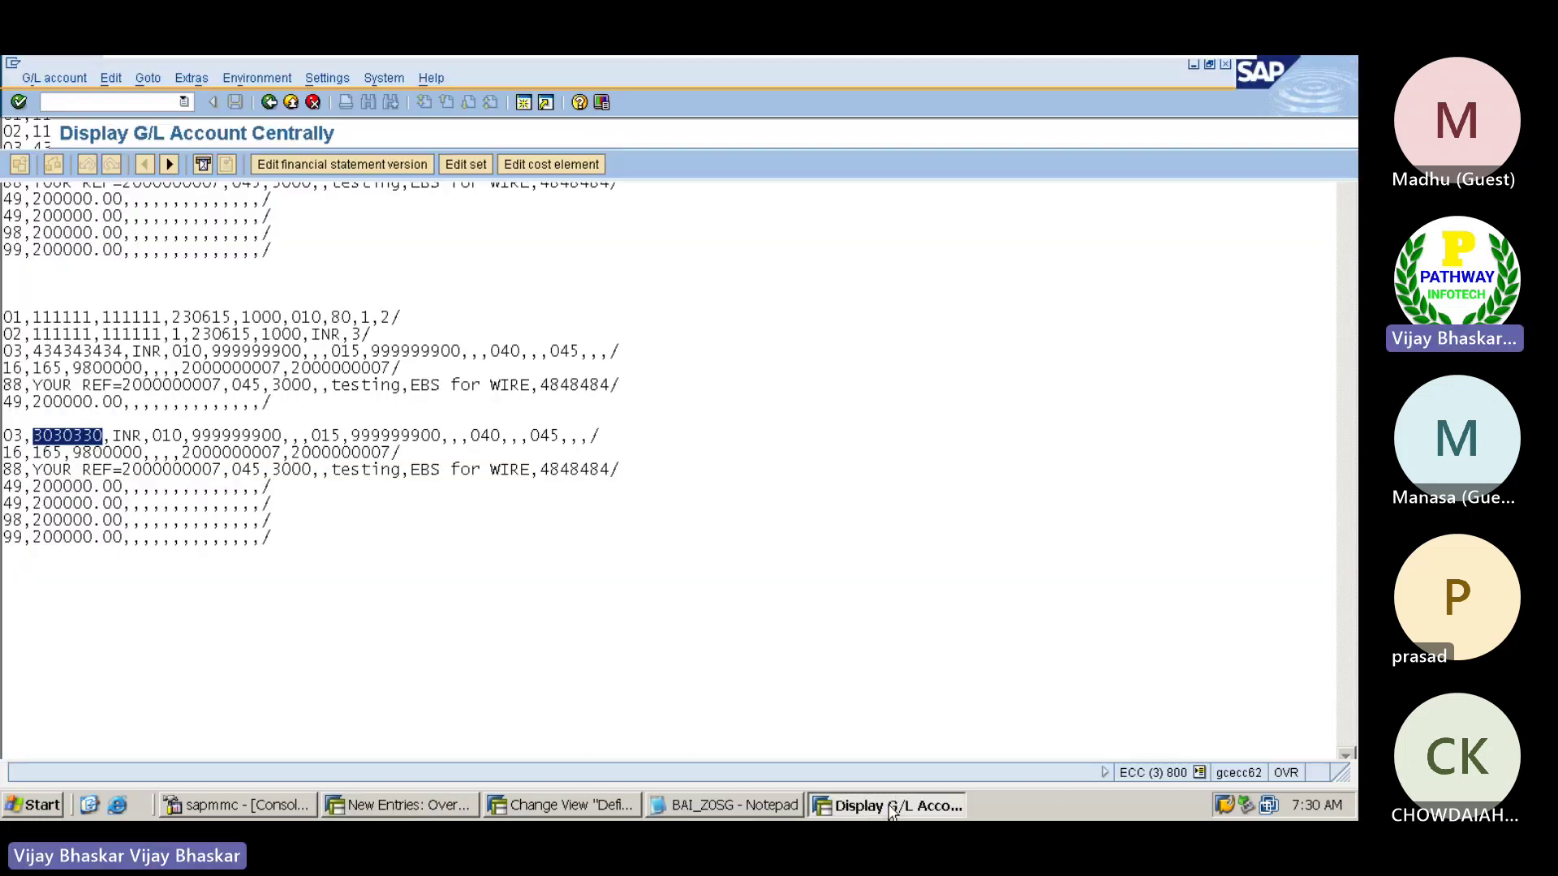
left_click(527, 805)
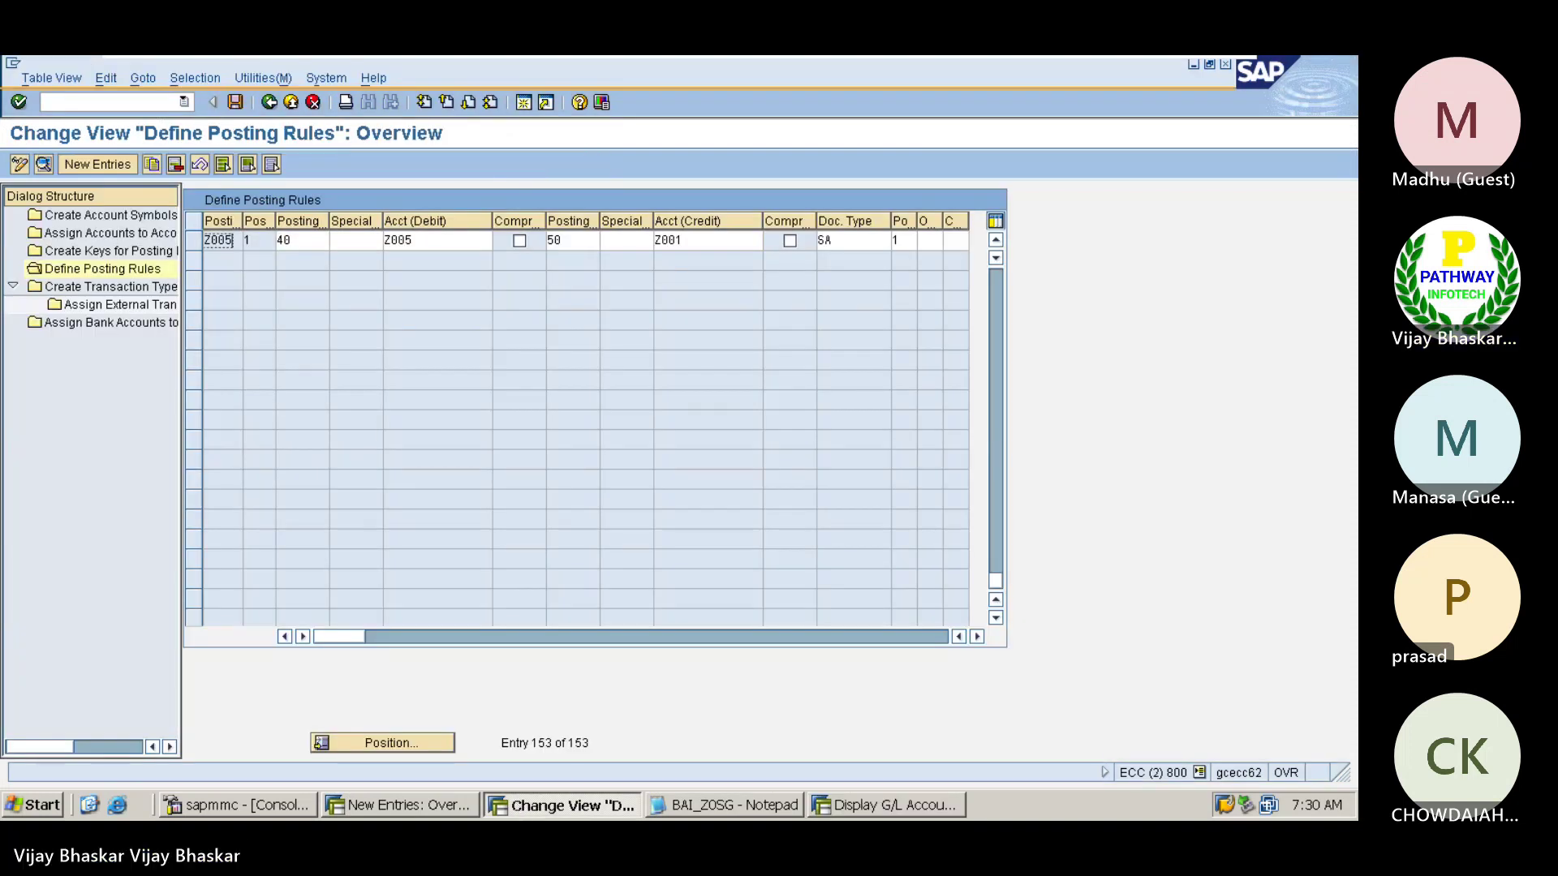
left_click(397, 805)
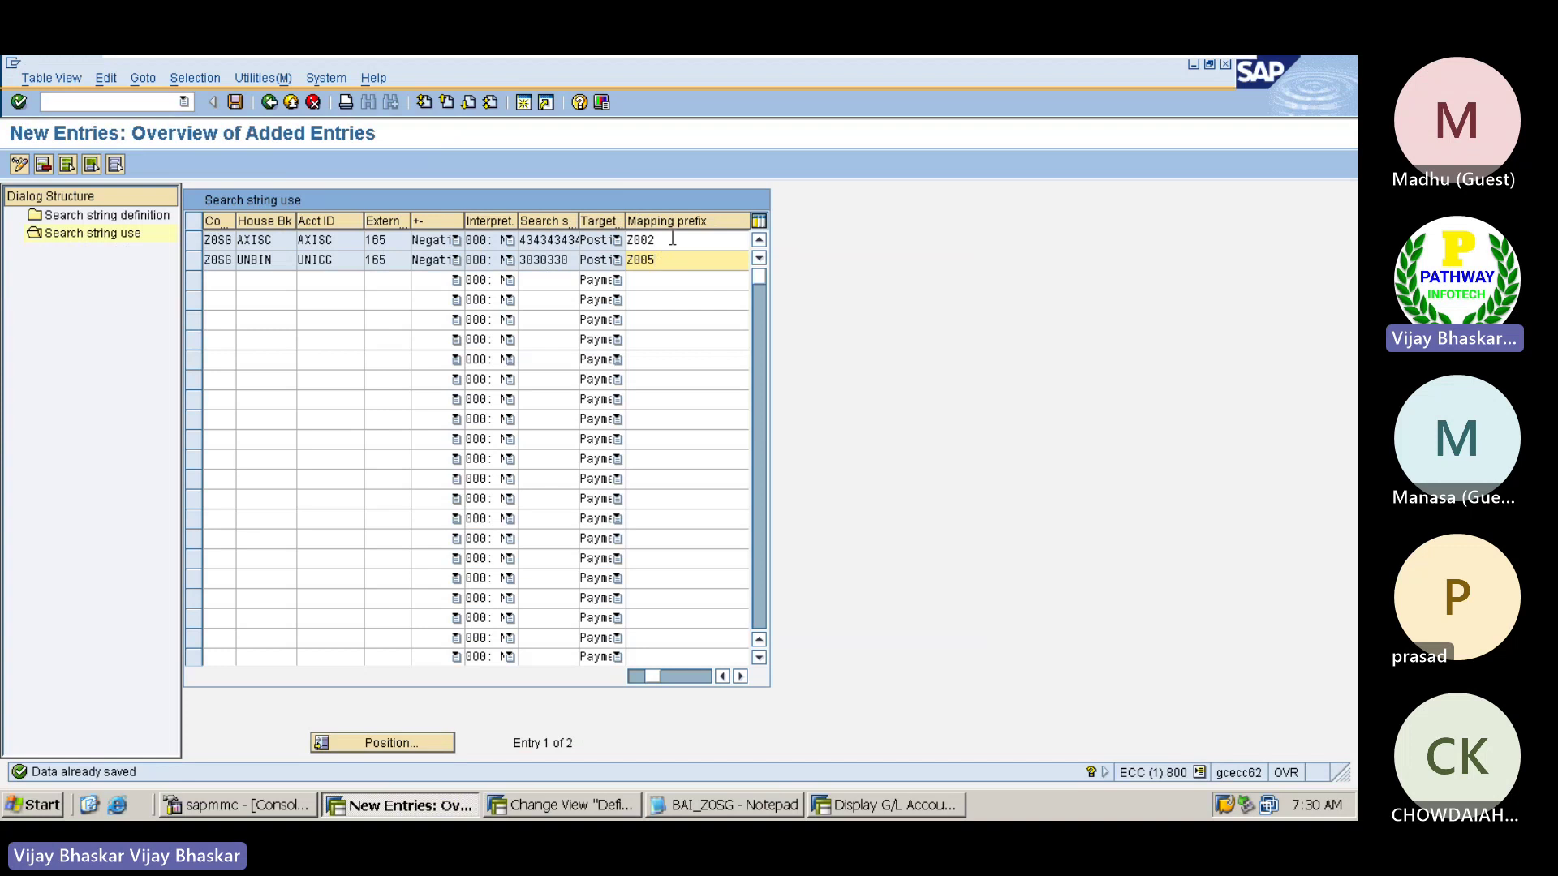
left_click_drag(672, 239, 629, 241)
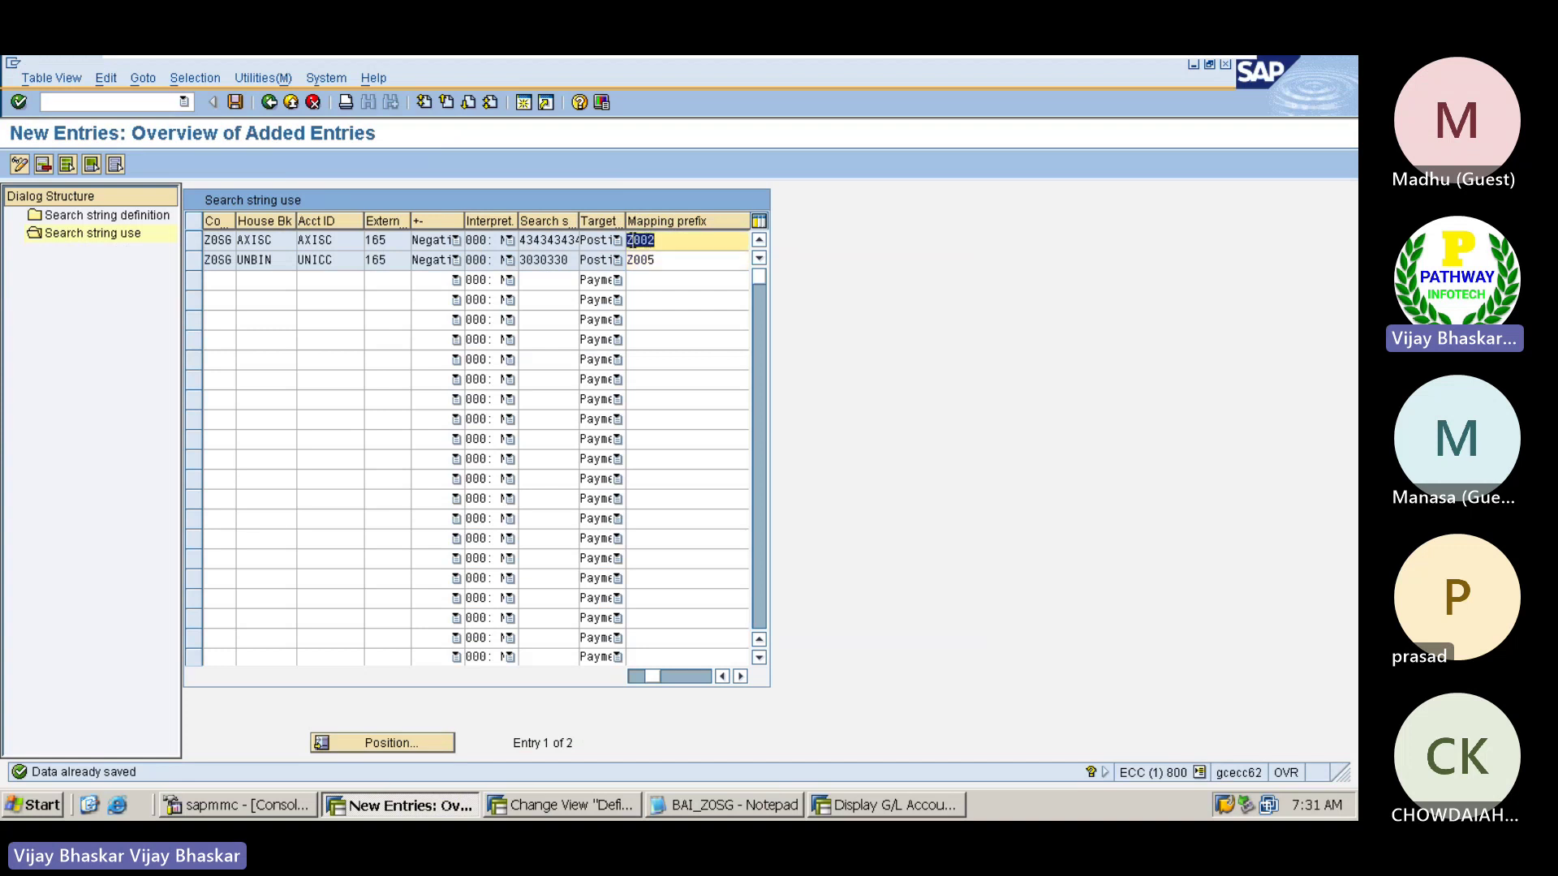
left_click(630, 240)
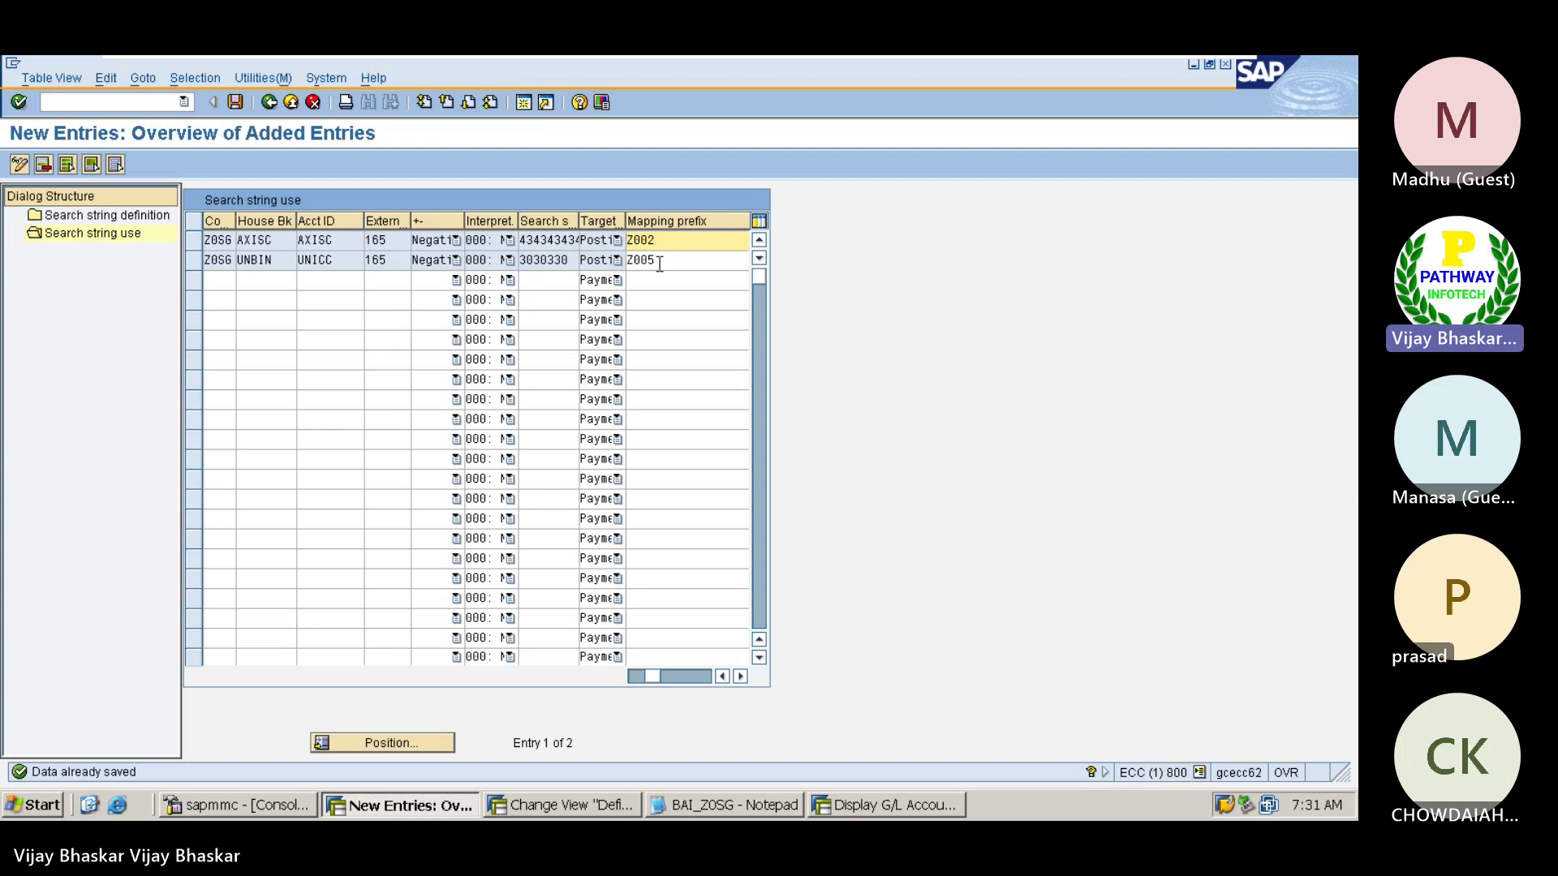
- Trace the second bank account's record in the BAI_Z0SG file to its posting rule and compare both search string mapping prefixes
left_click(712, 805)
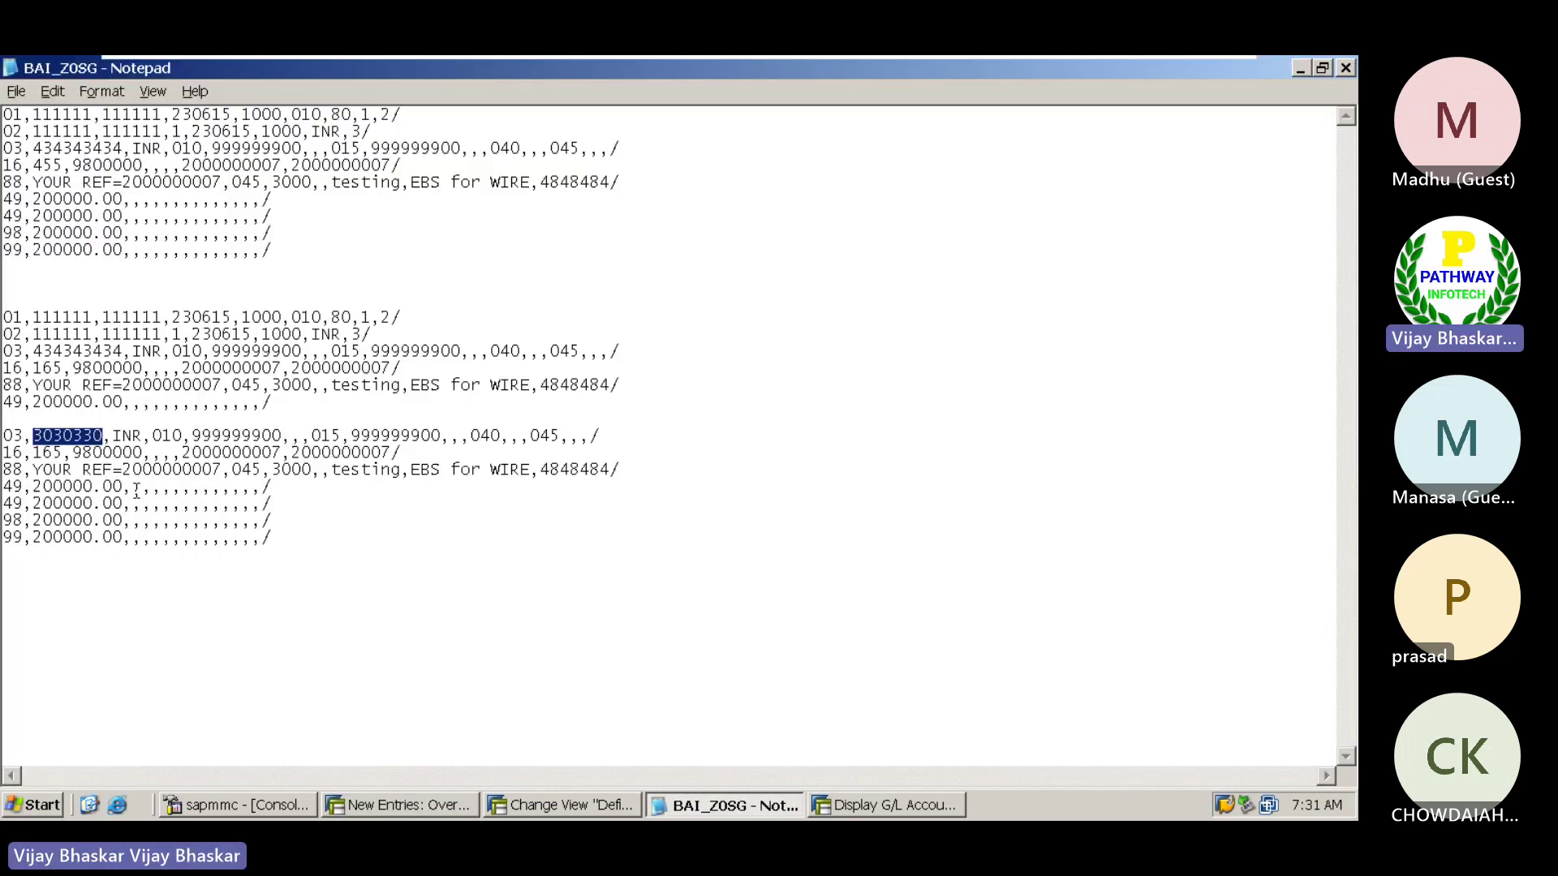
left_click(74, 438)
left_click(560, 805)
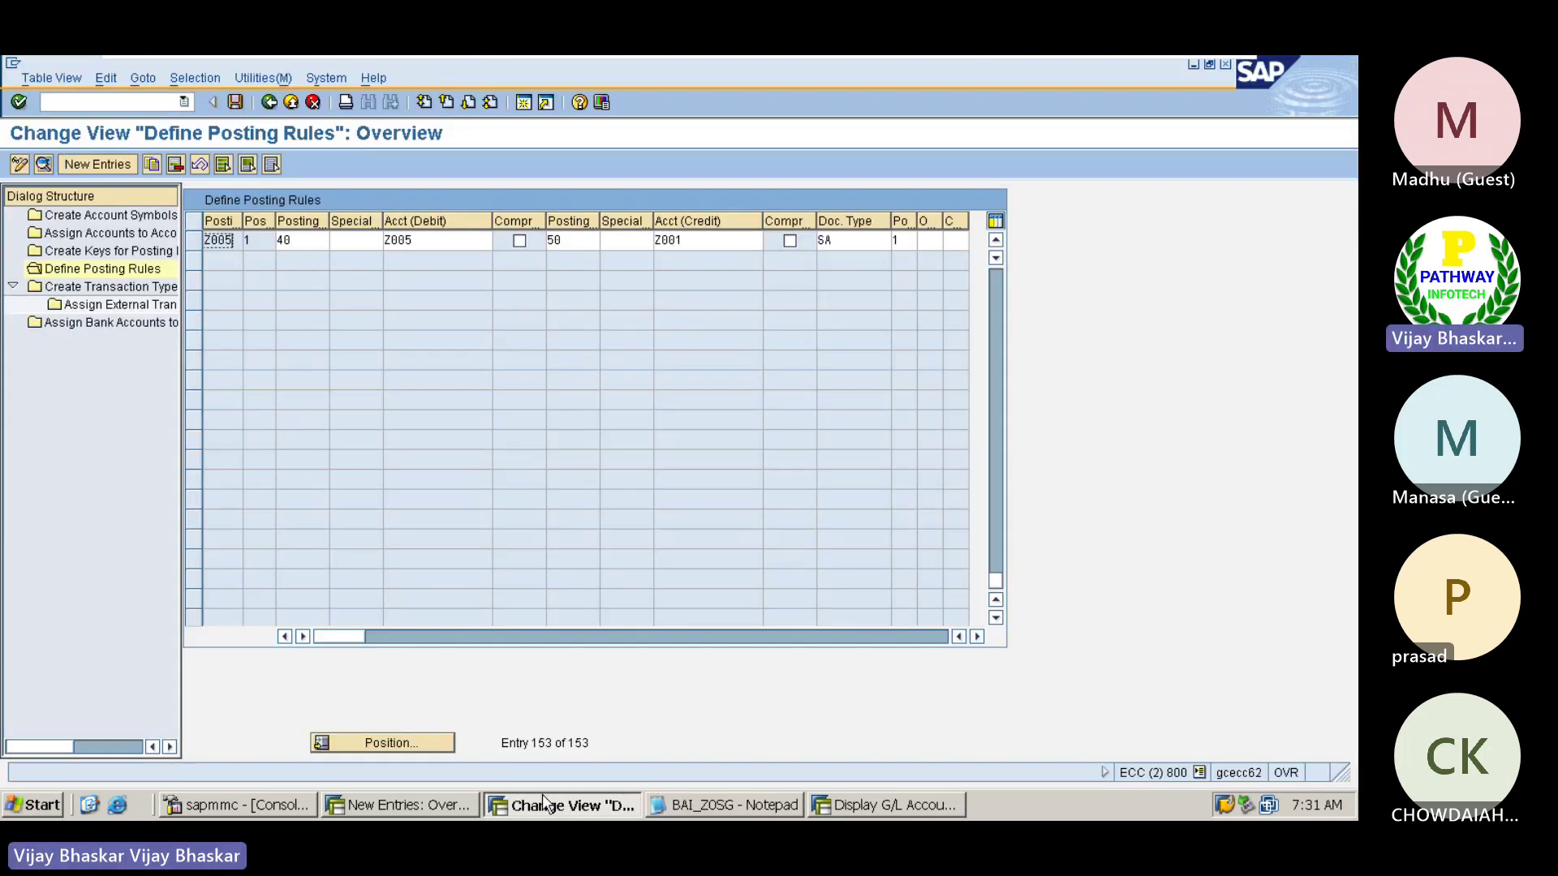
left_click(405, 804)
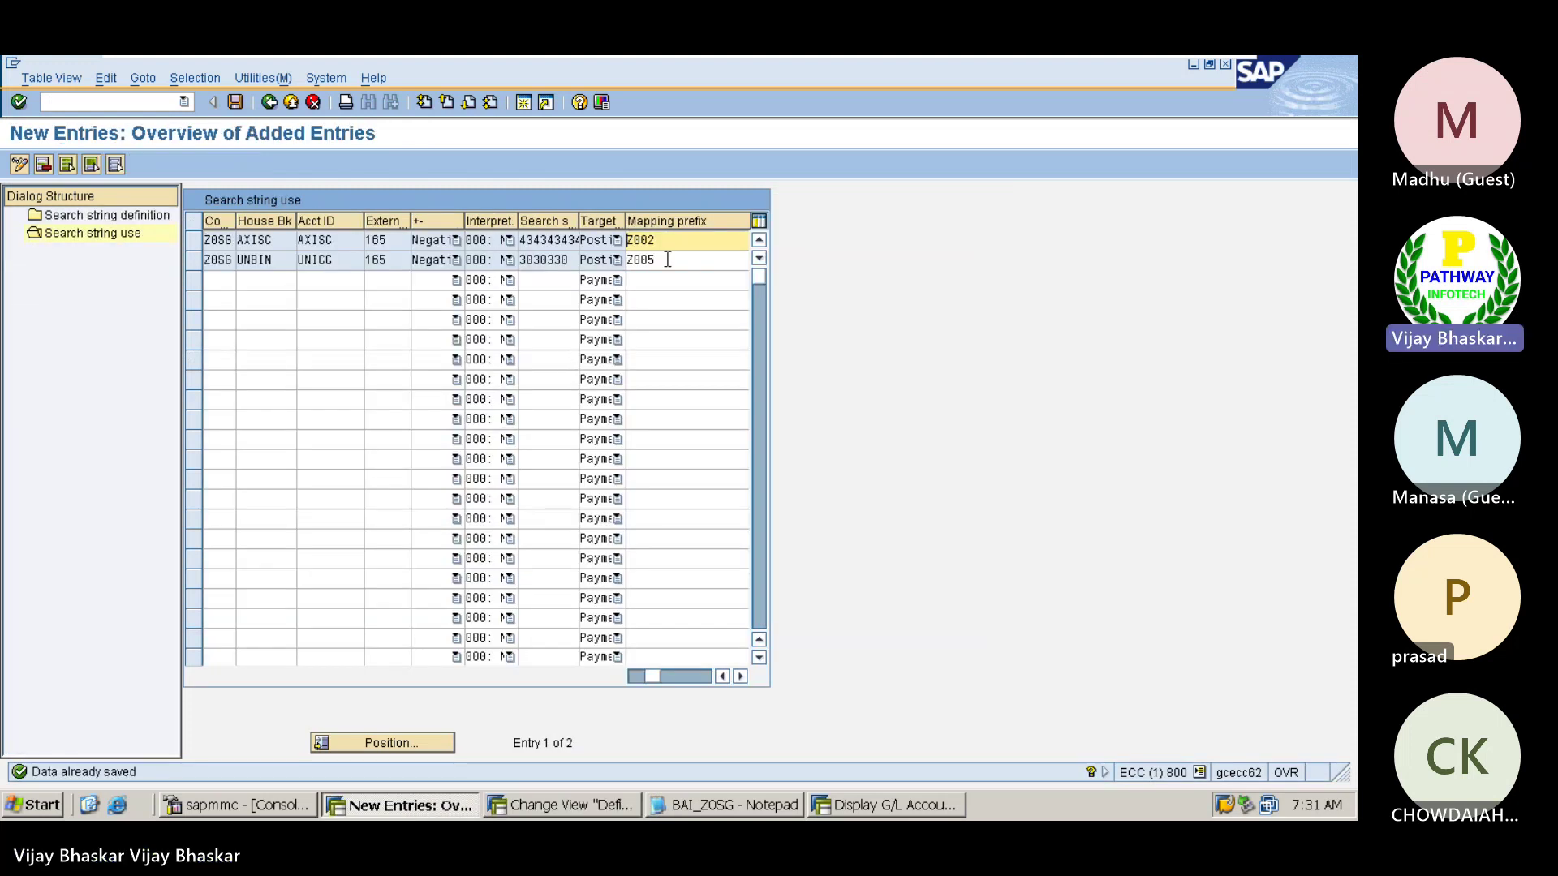
left_click_drag(668, 260, 625, 260)
left_click(623, 261)
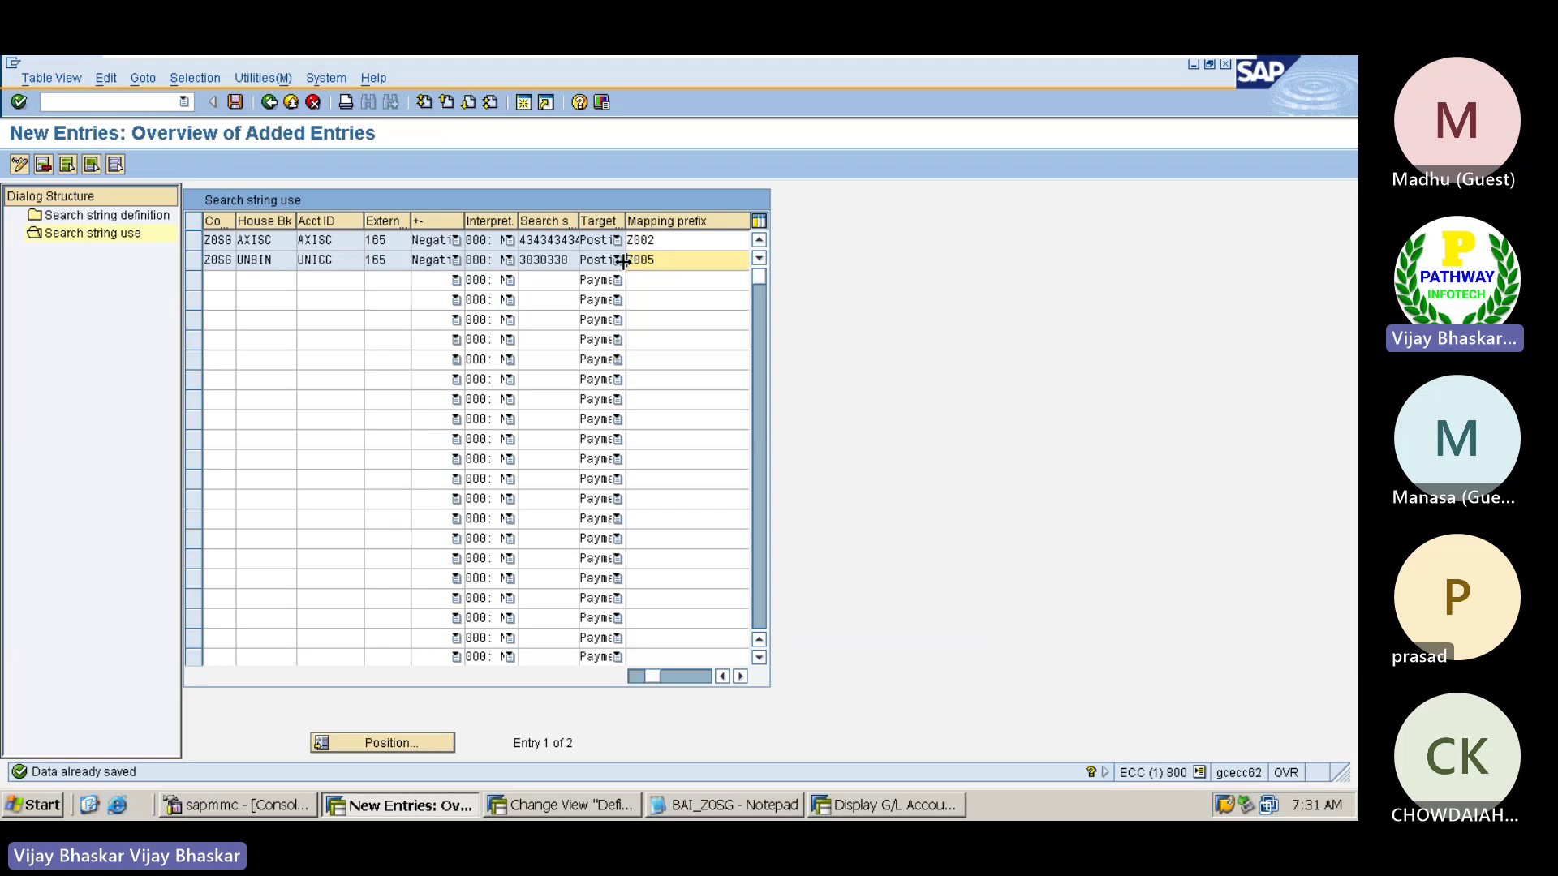
left_click_drag(674, 238, 622, 260)
left_click(623, 260)
left_click_drag(663, 241, 630, 244)
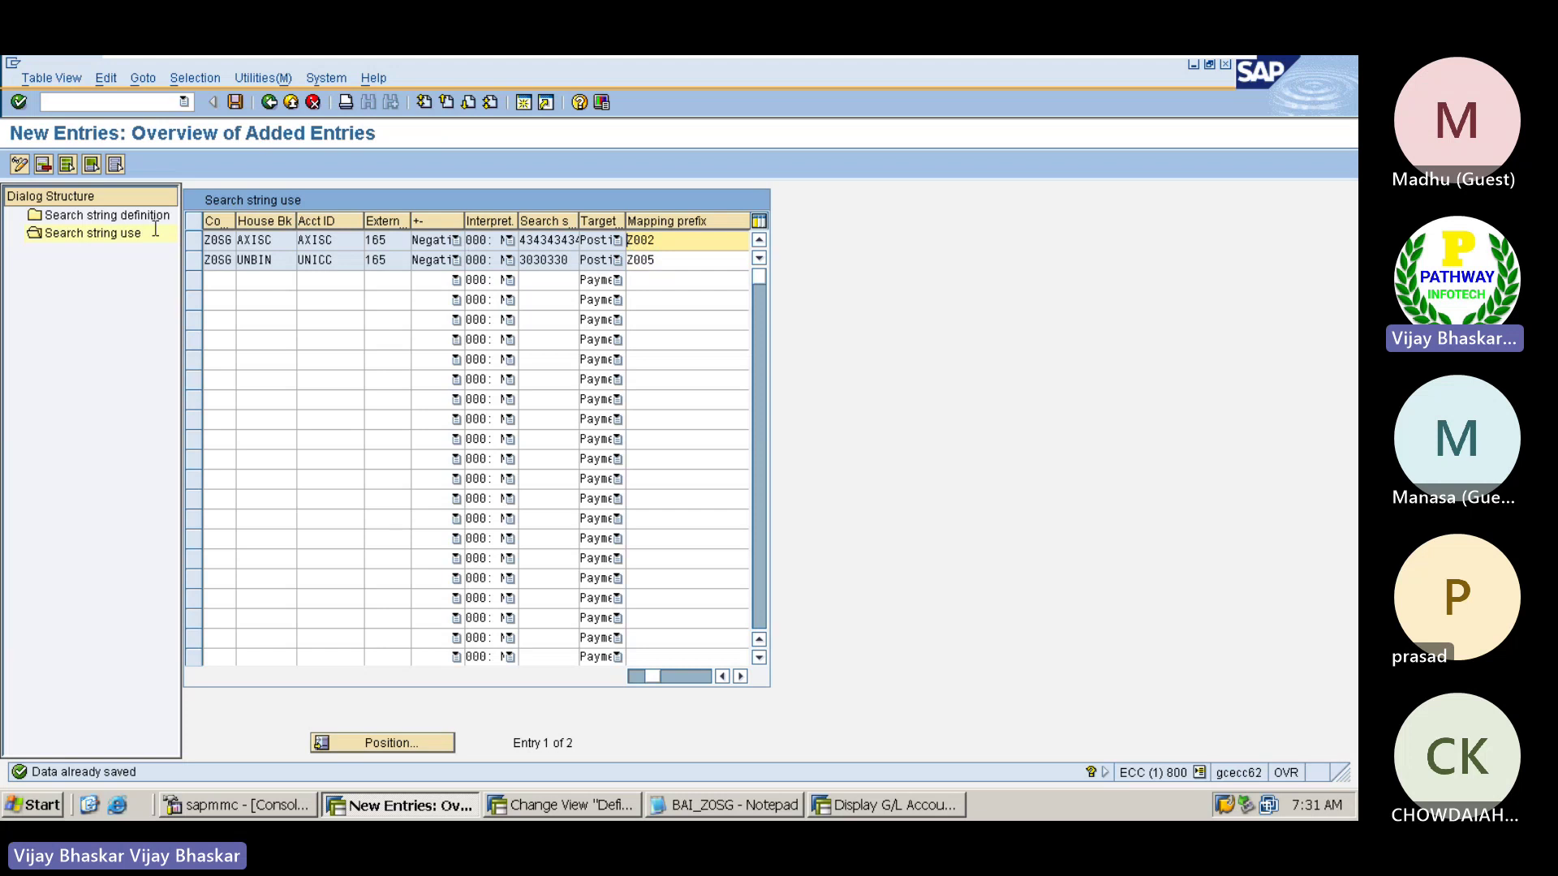
- Review the second account's search string definition and the Excel notes on posting rules for BAI code 165
double_click(122, 218)
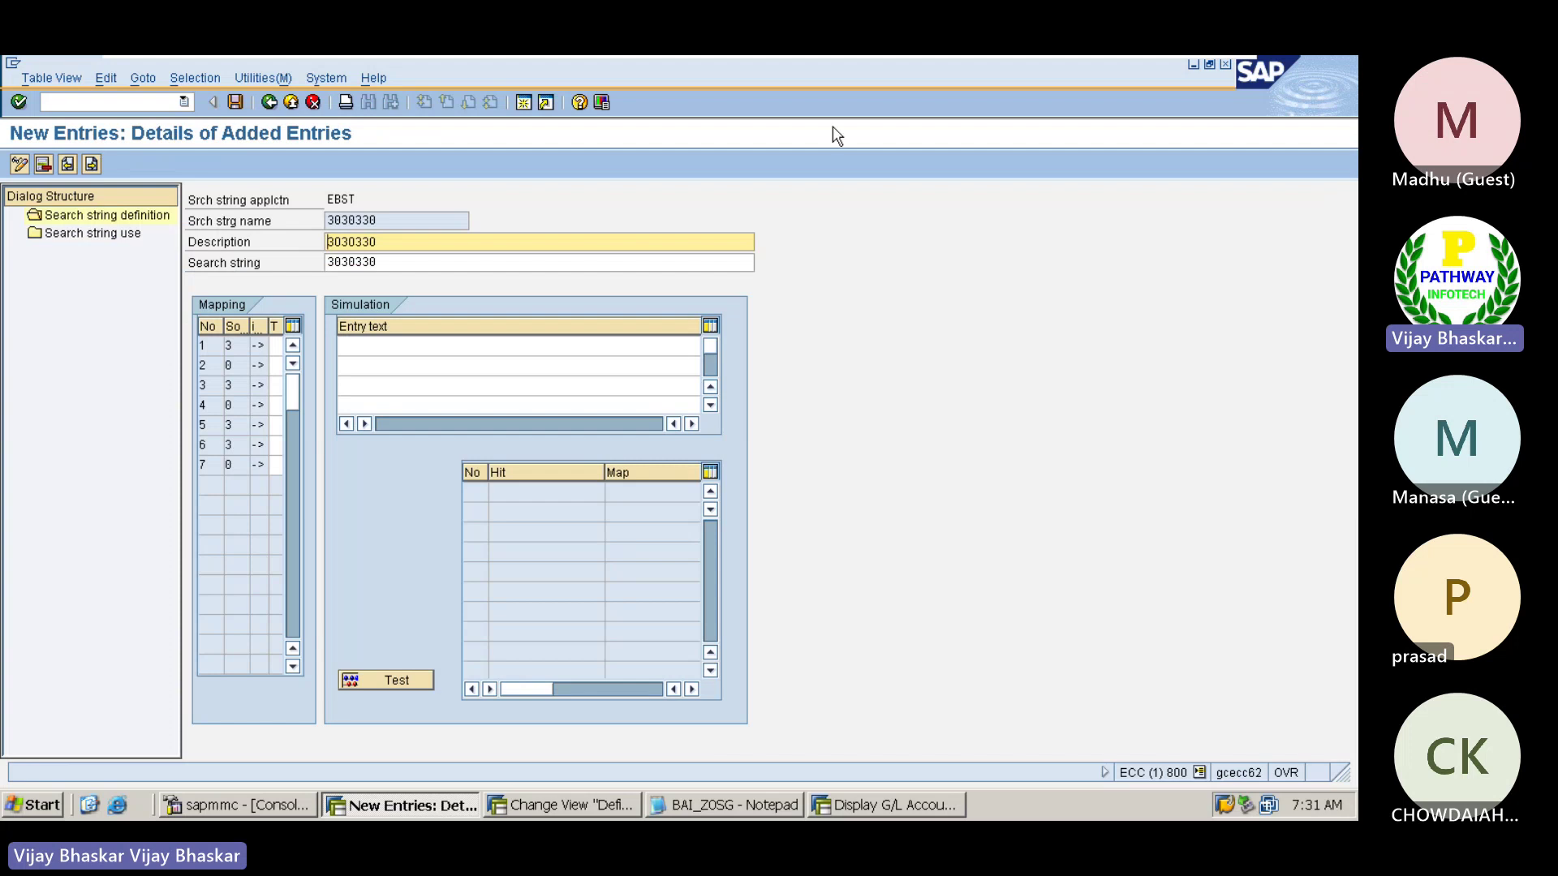
mouse_move(1035, 57)
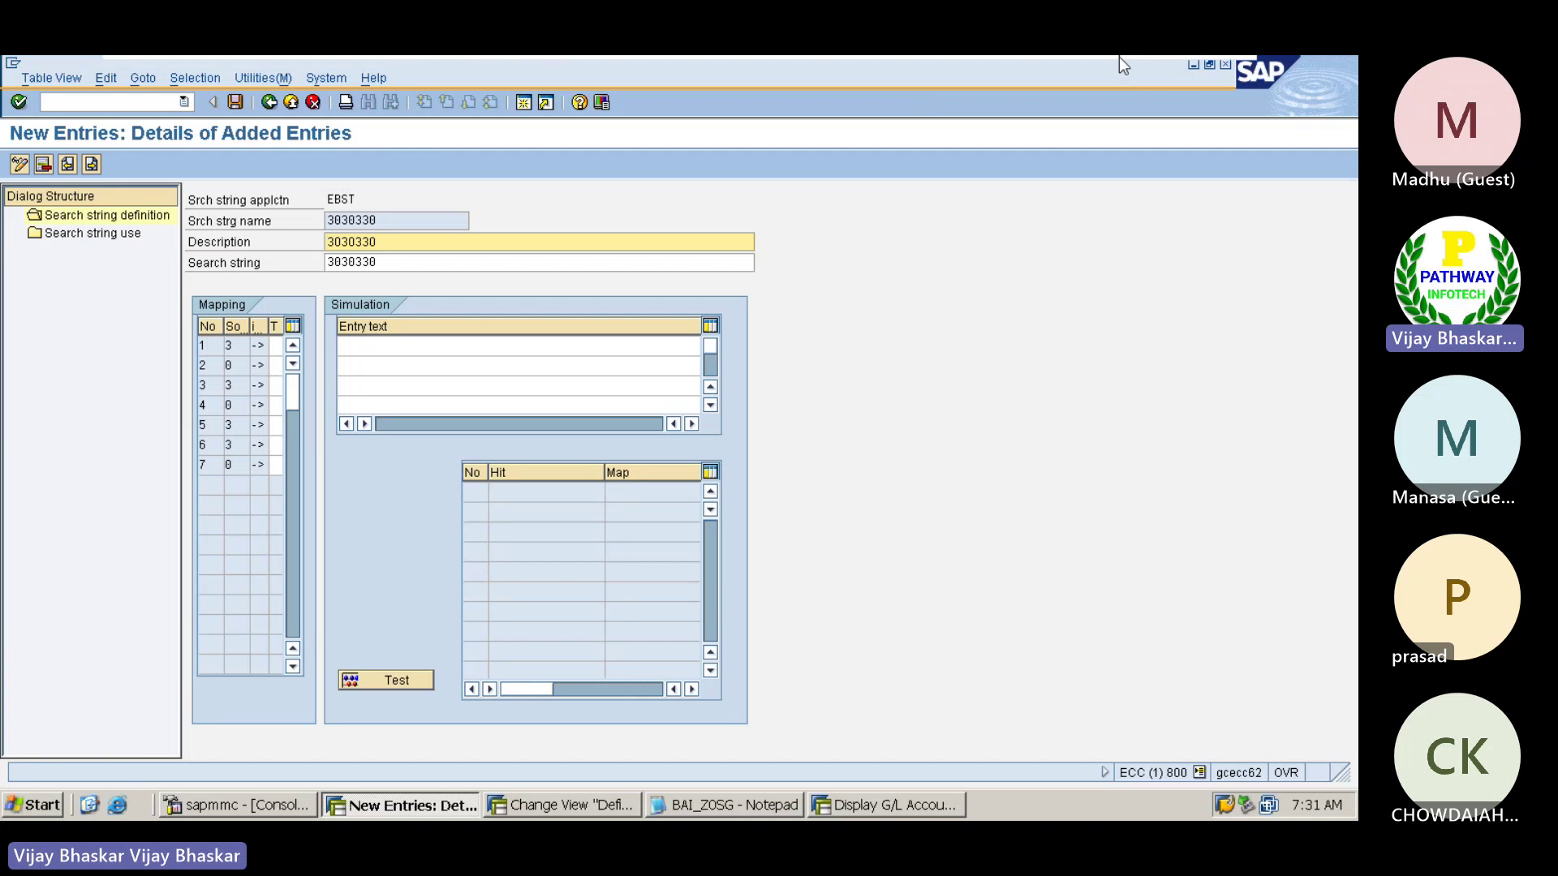
mouse_move(1118, 57)
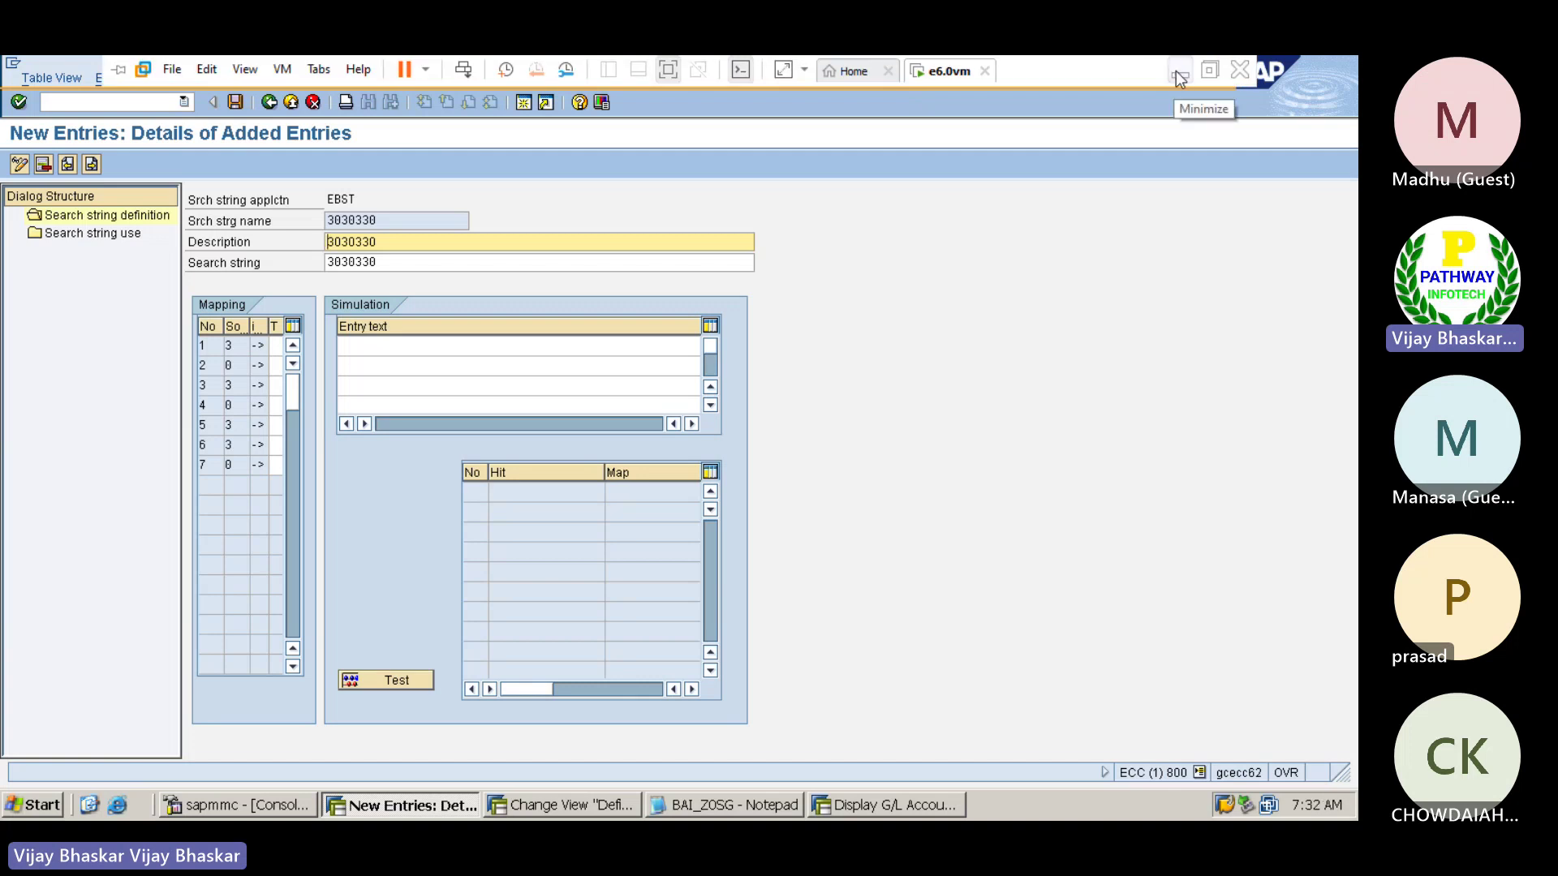
left_click(1177, 73)
left_click(172, 670)
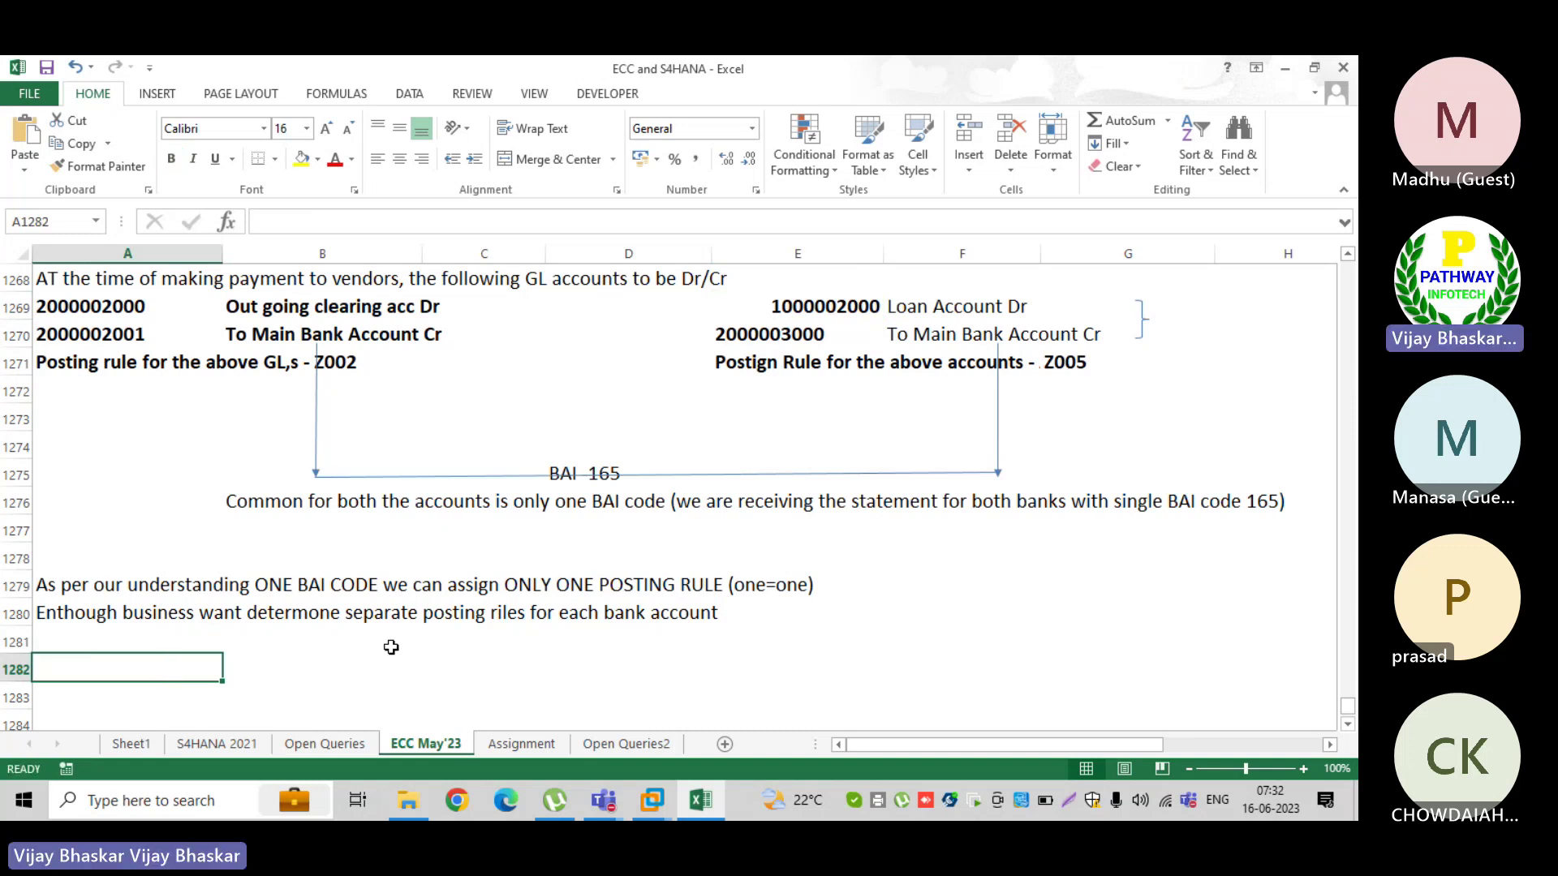
mouse_move(653, 796)
left_click(712, 678)
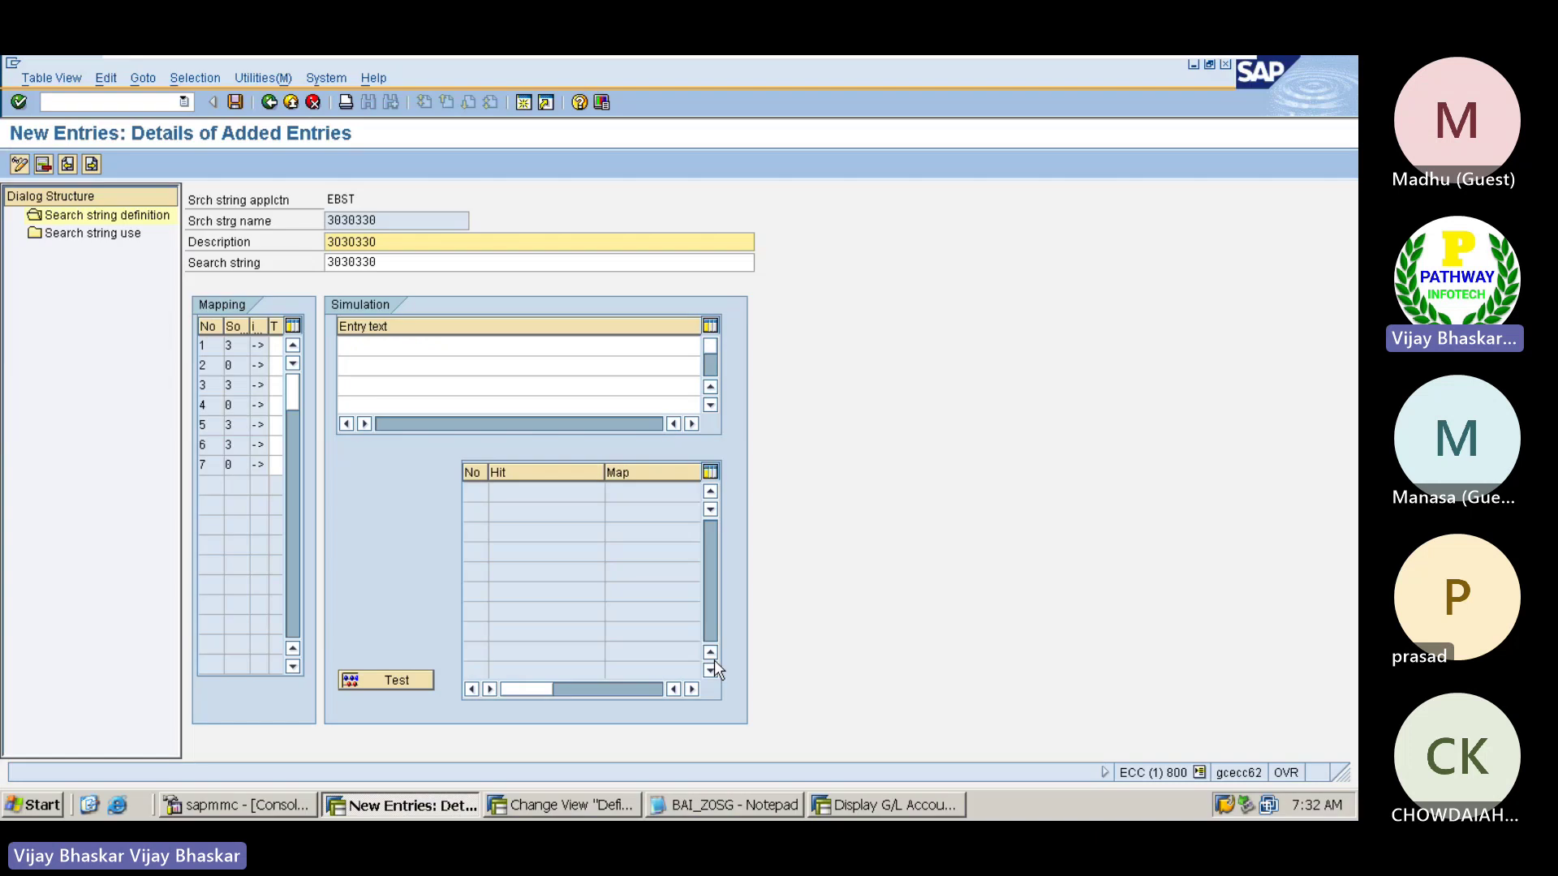
- Widen the Target Field column in the search string use table and examine the target options for a new entry, leaving it unfilled
double_click(108, 231)
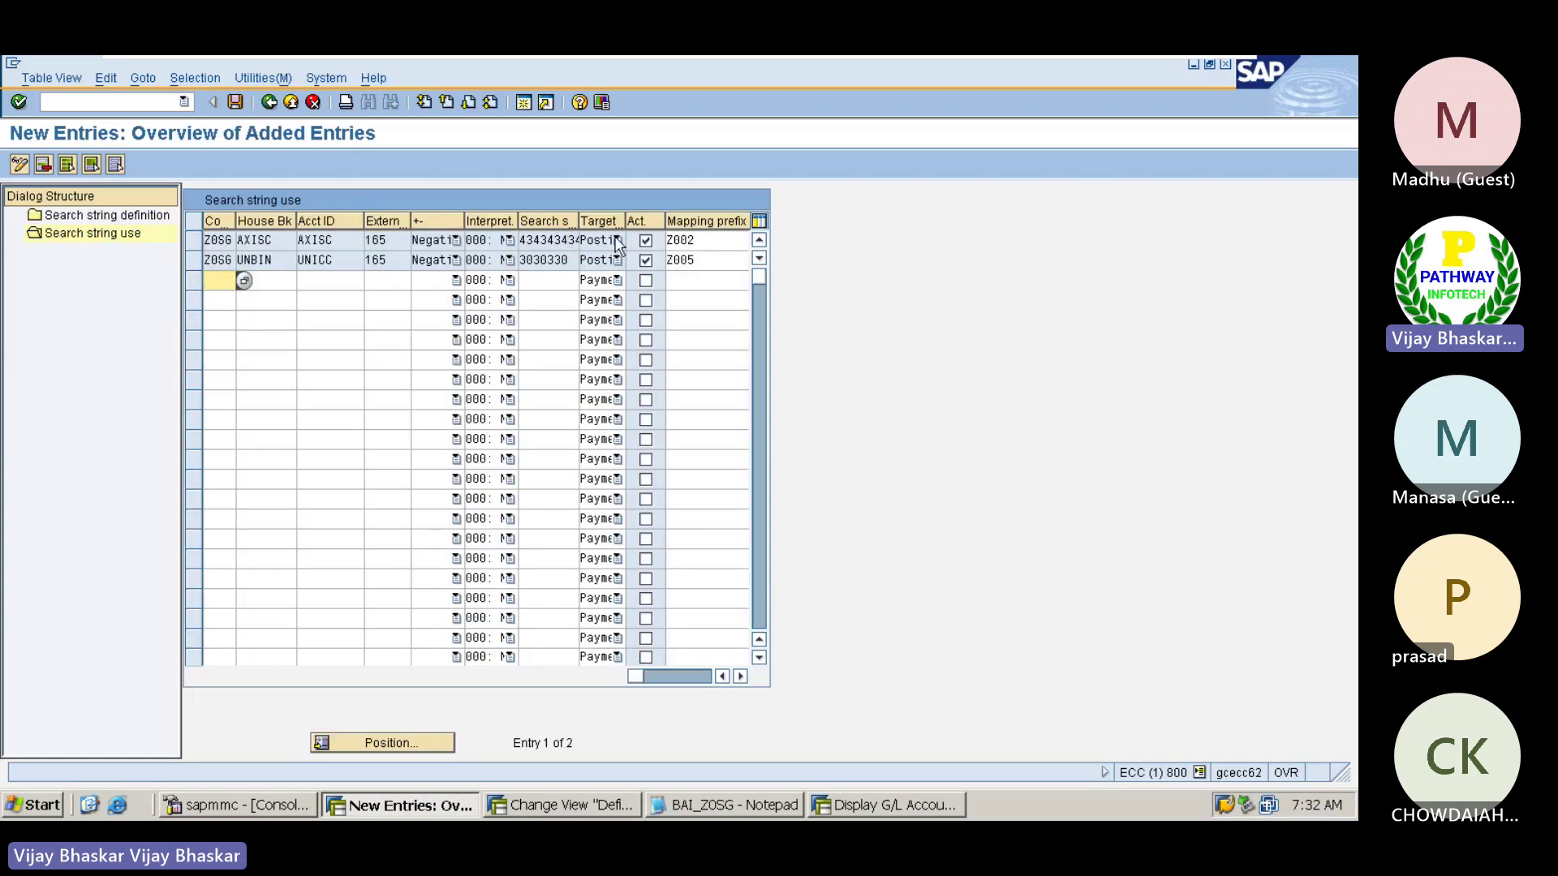
left_click_drag(666, 221, 682, 220)
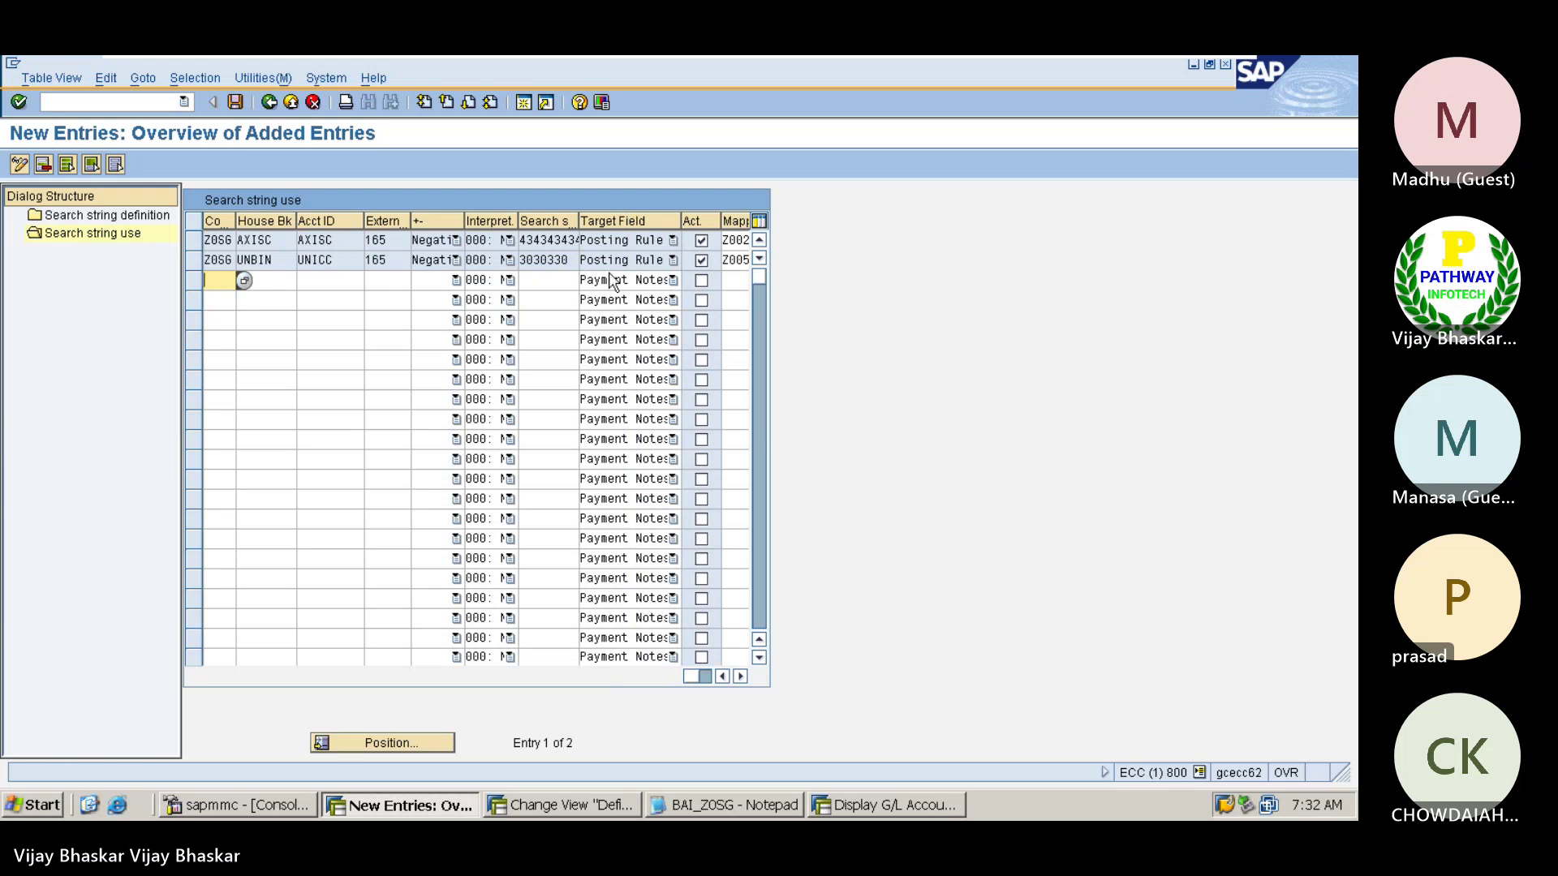
left_click(635, 279)
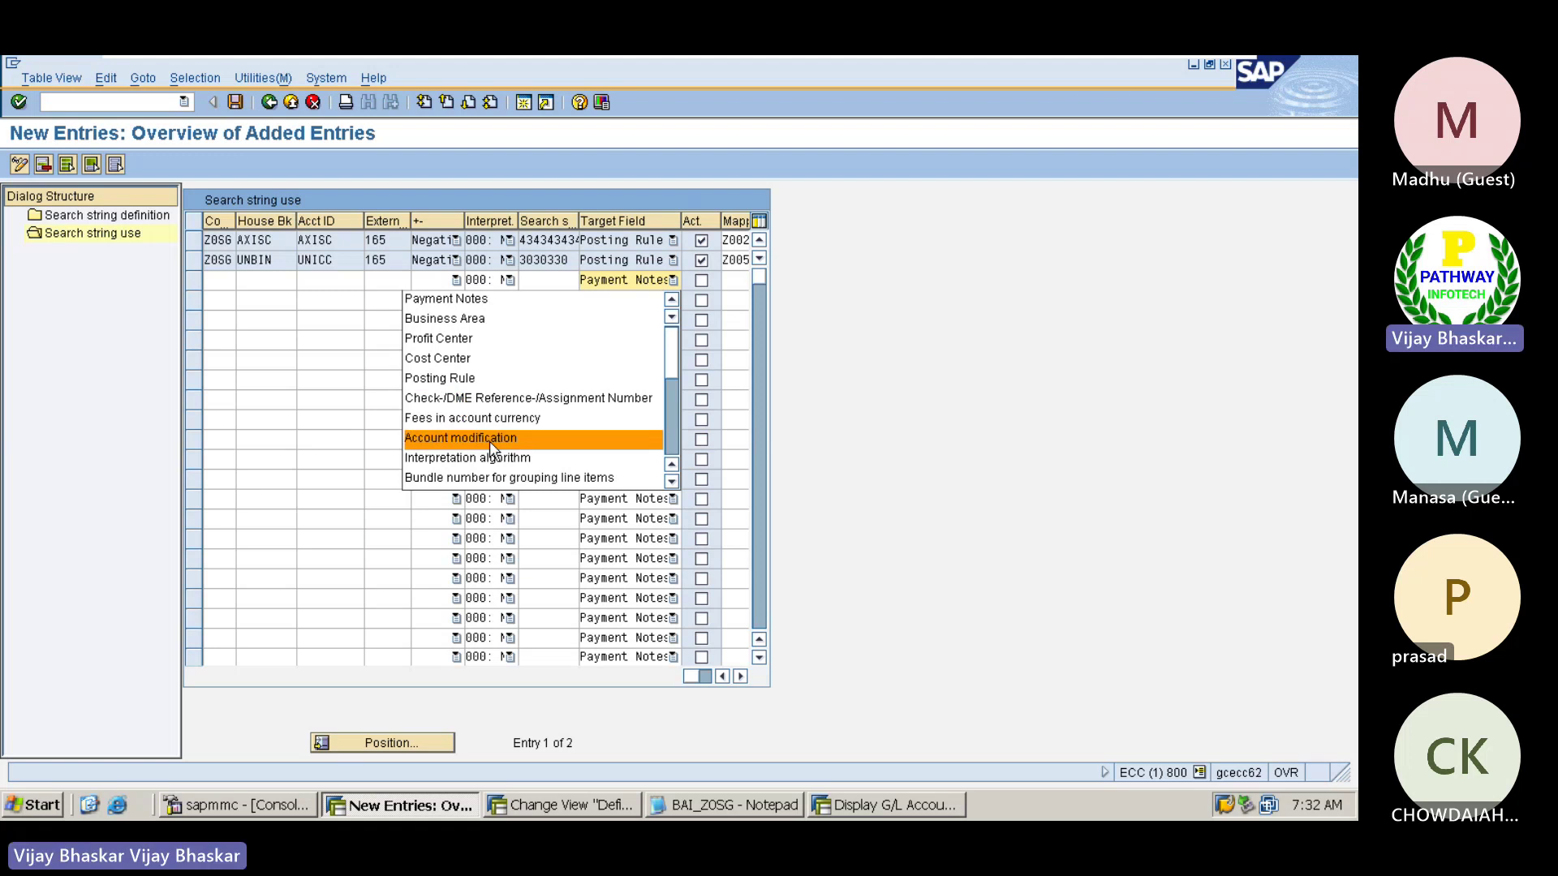
scroll(487, 442, "down", 5)
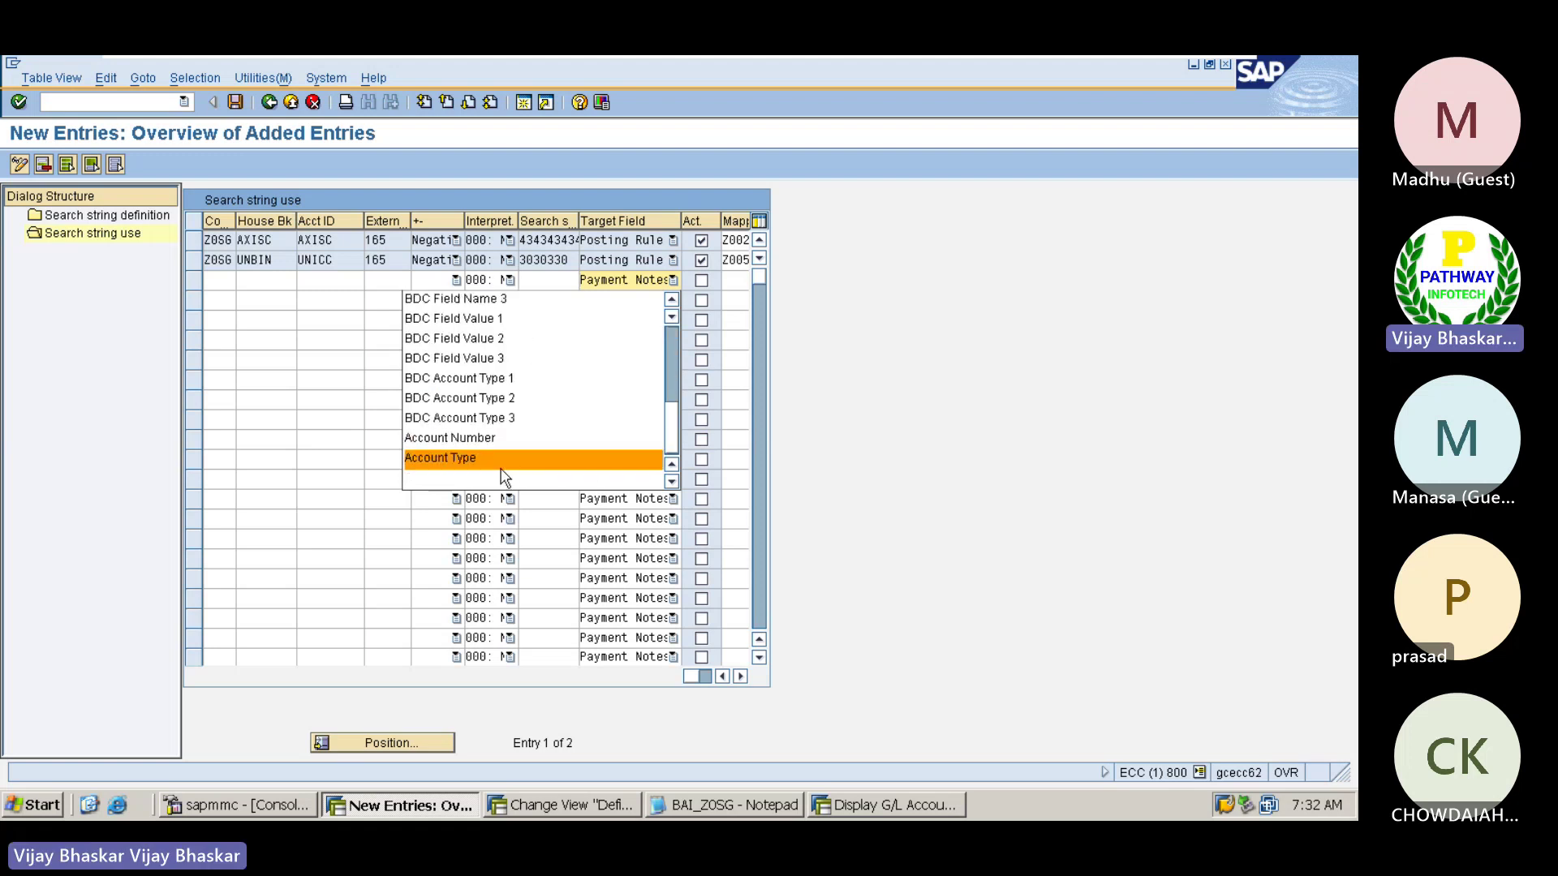
scroll(508, 454, "up", 5)
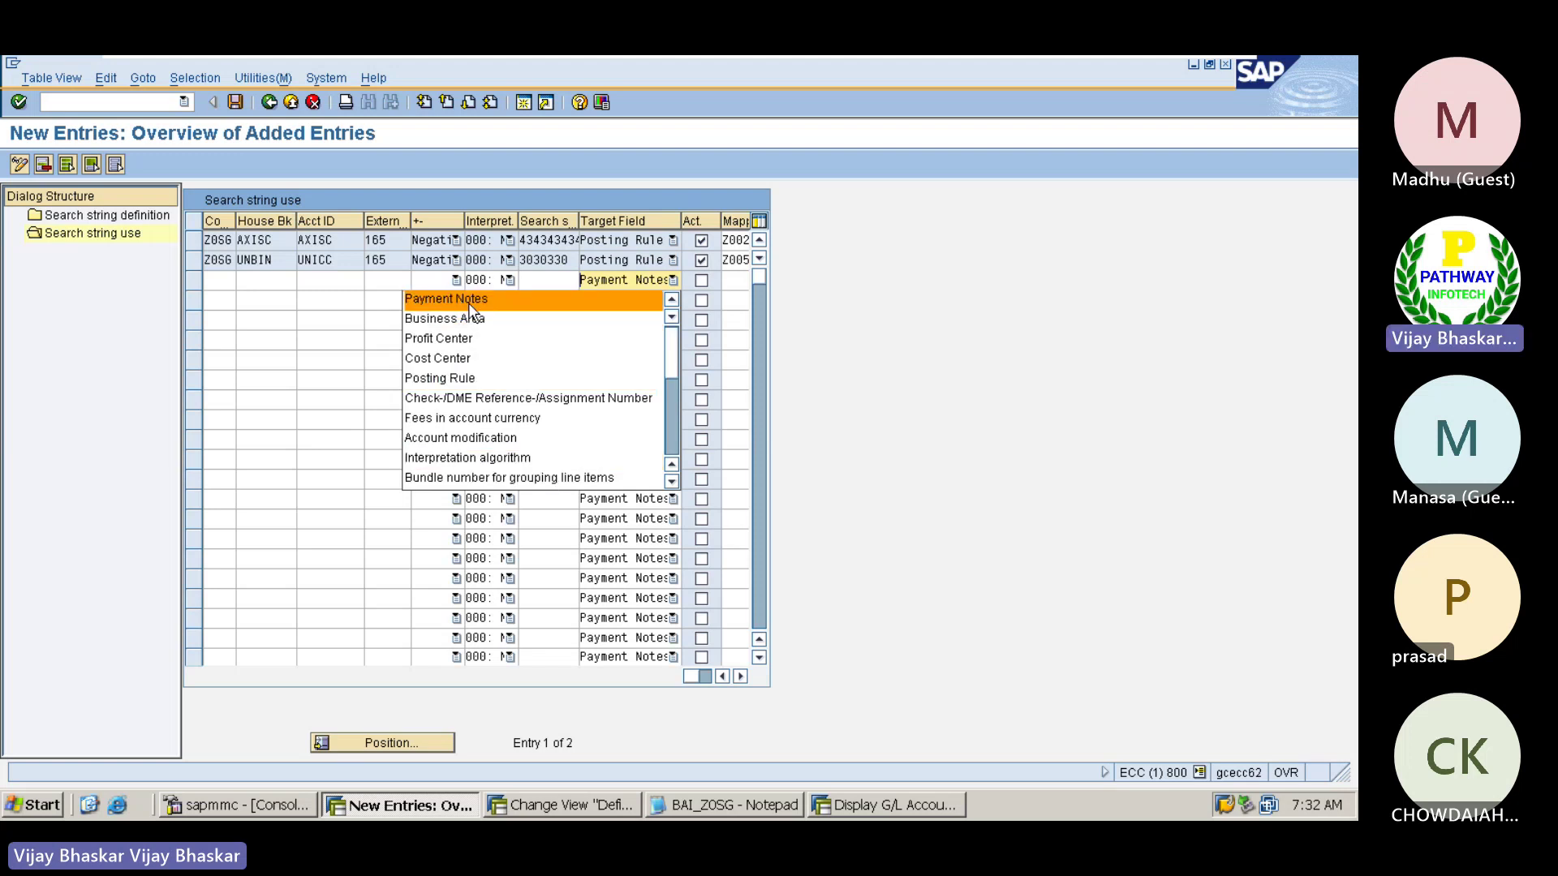
left_click(325, 278)
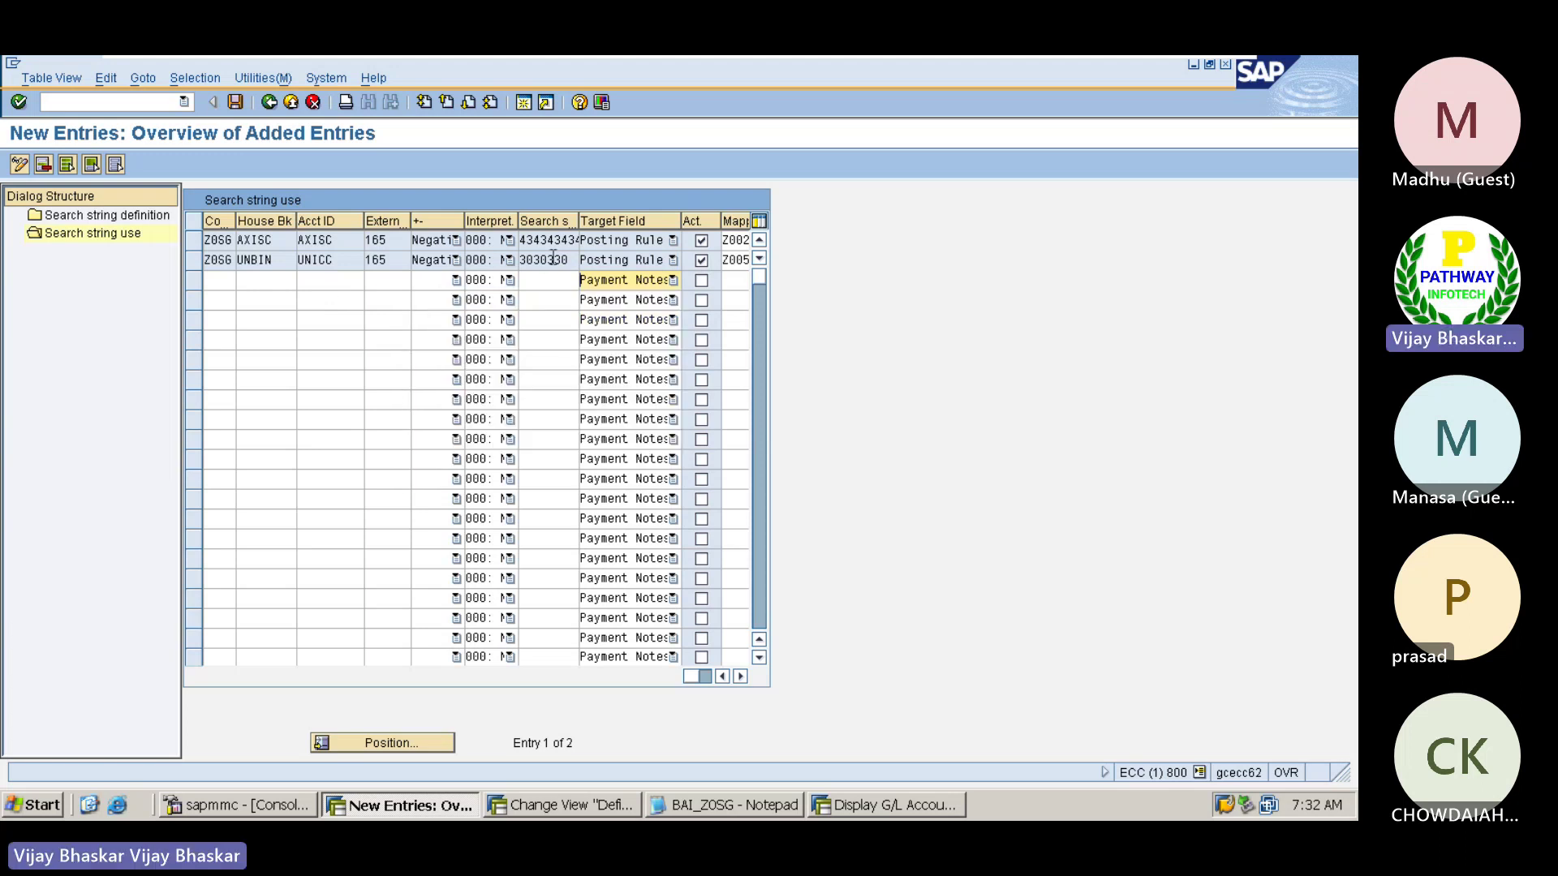
- Switch to the Teams meeting and request to stop its recording and transcription
mouse_move(1158, 58)
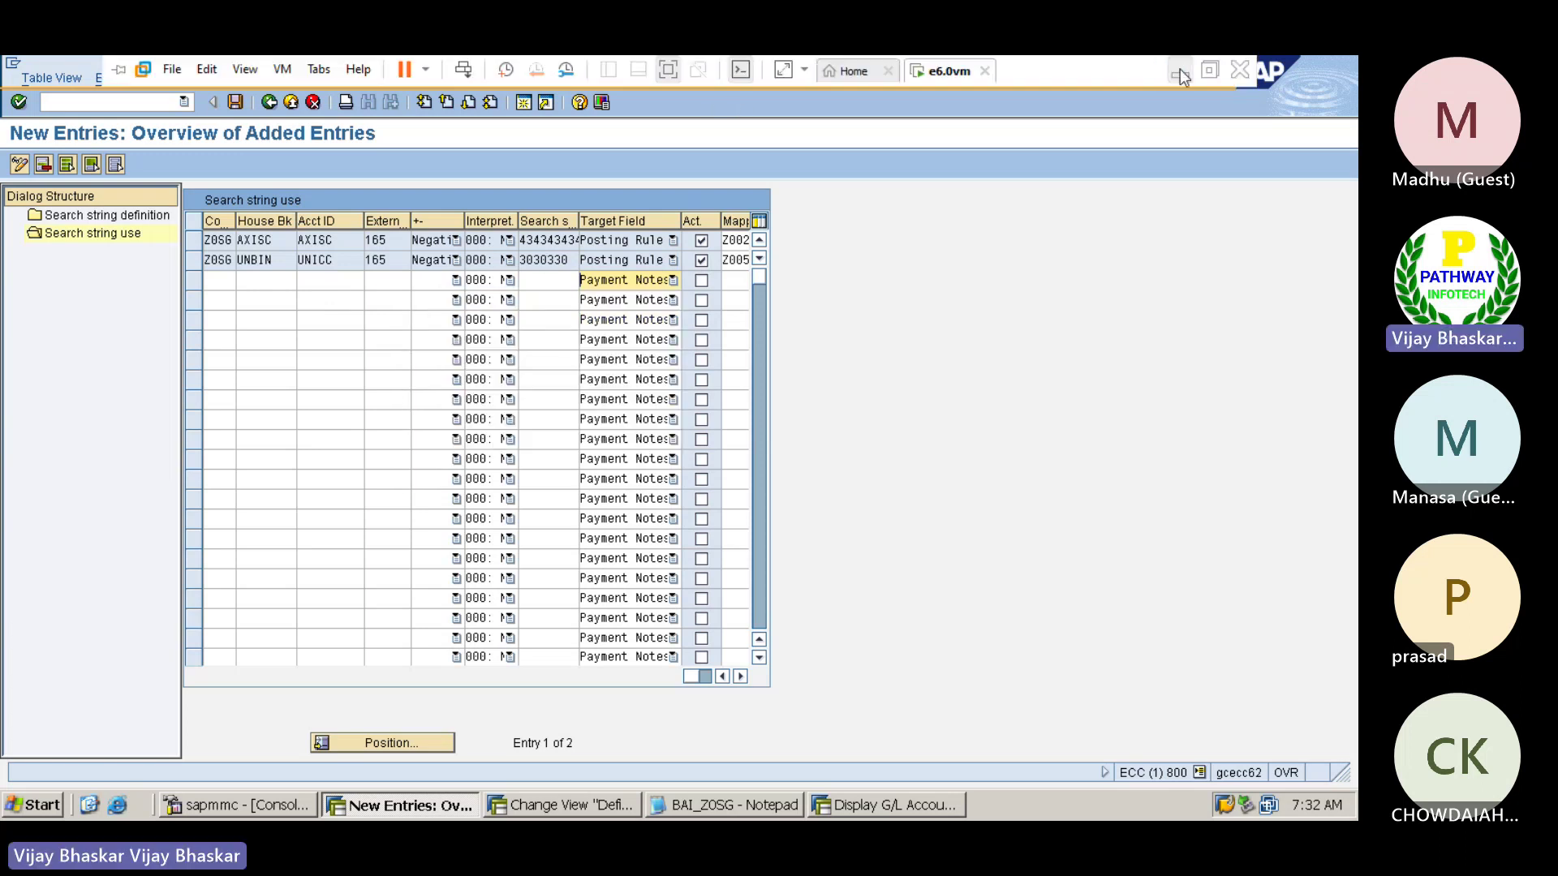
left_click(1179, 70)
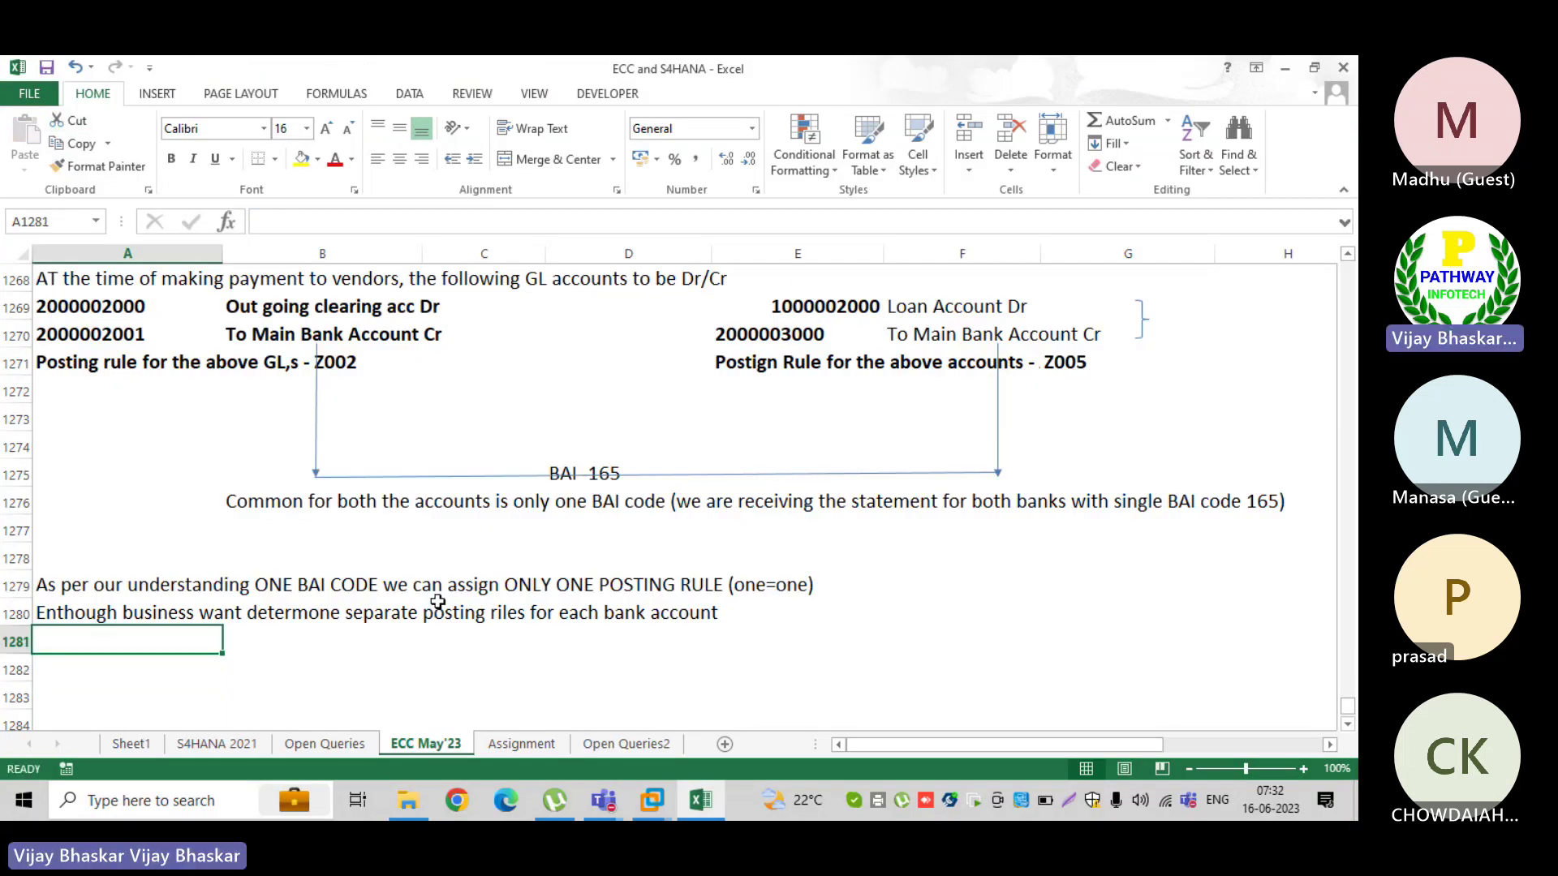
left_click(603, 801)
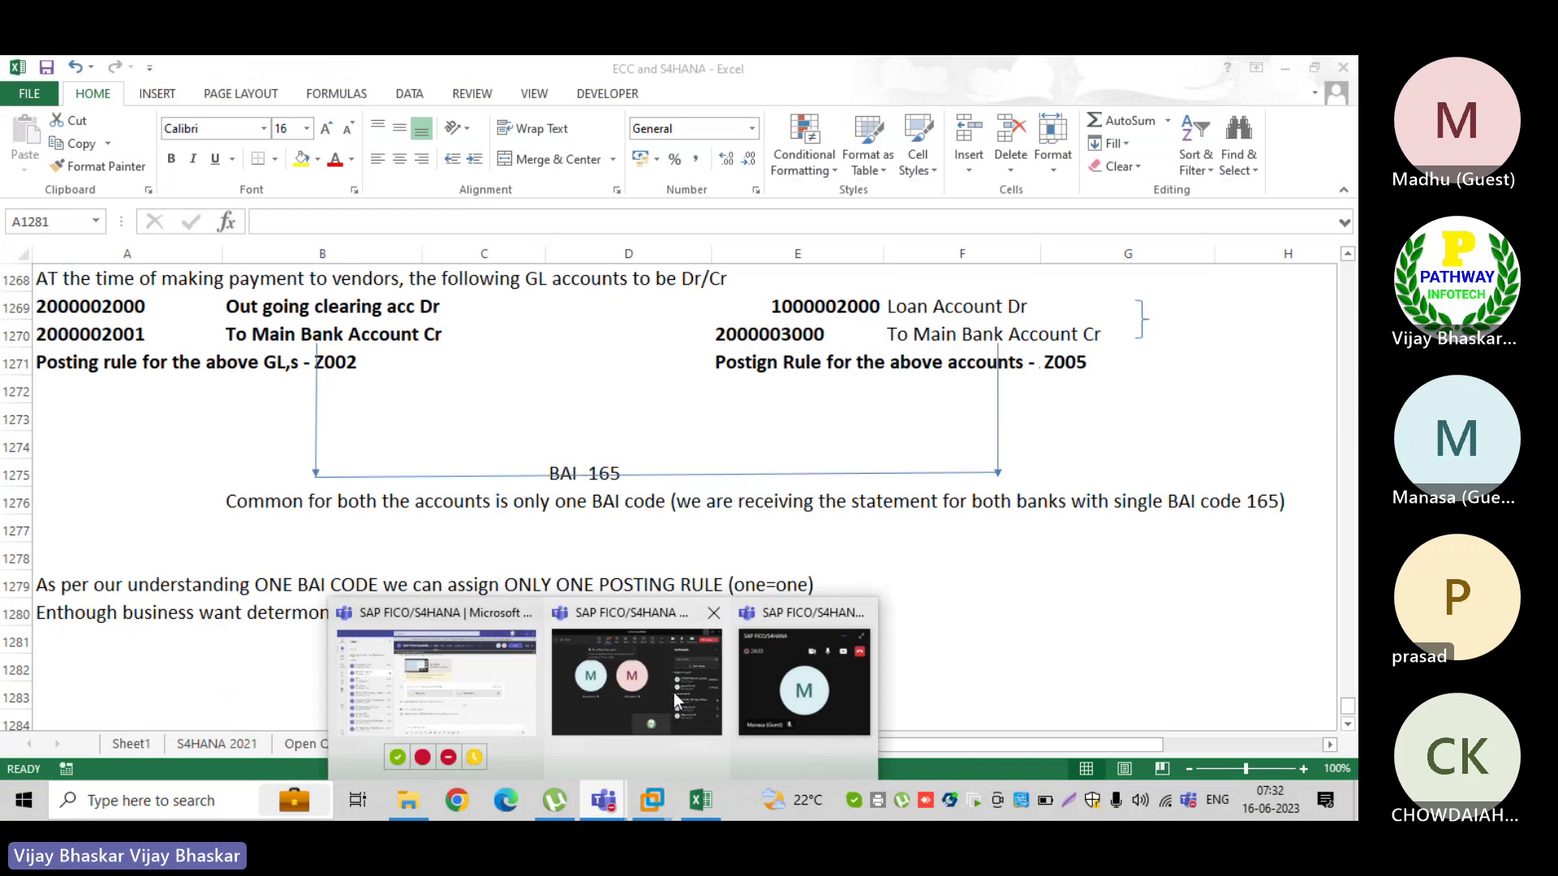
left_click(673, 693)
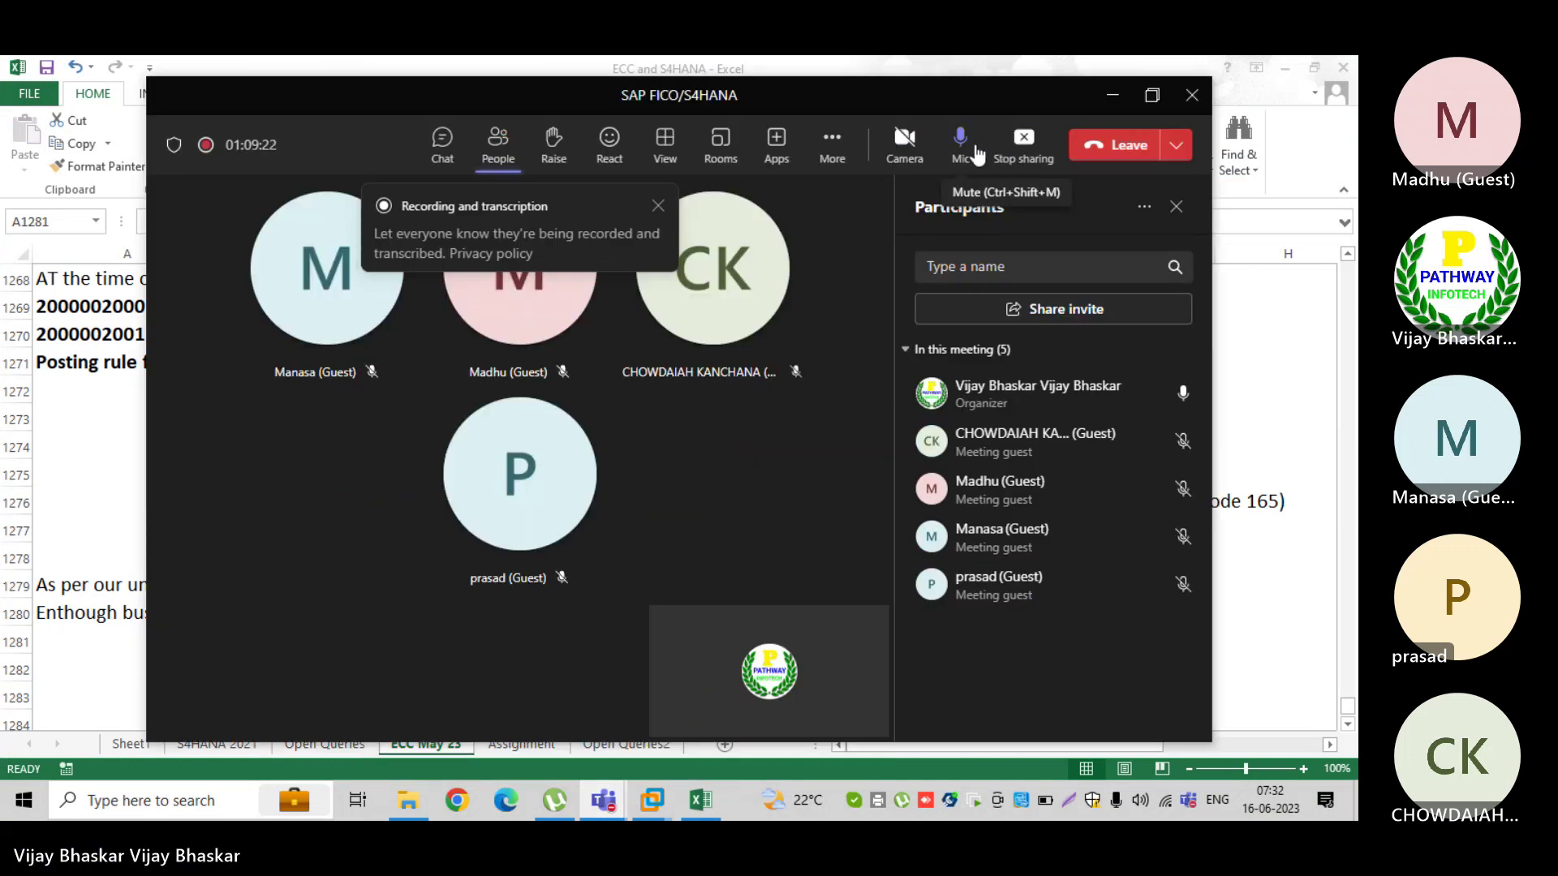
left_click(832, 146)
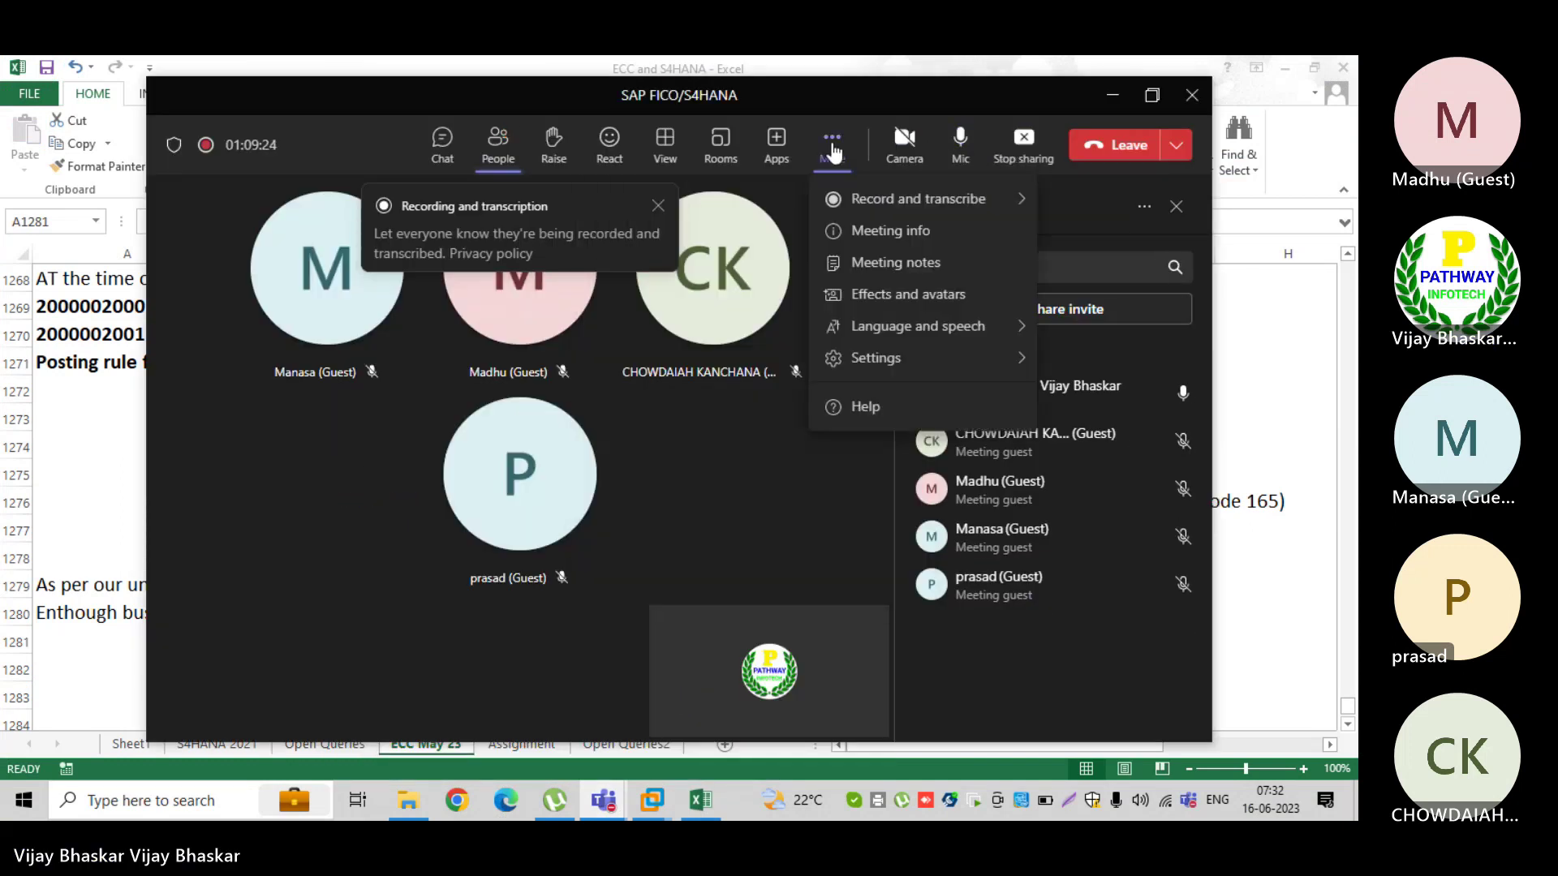
mouse_move(876, 205)
left_click(668, 209)
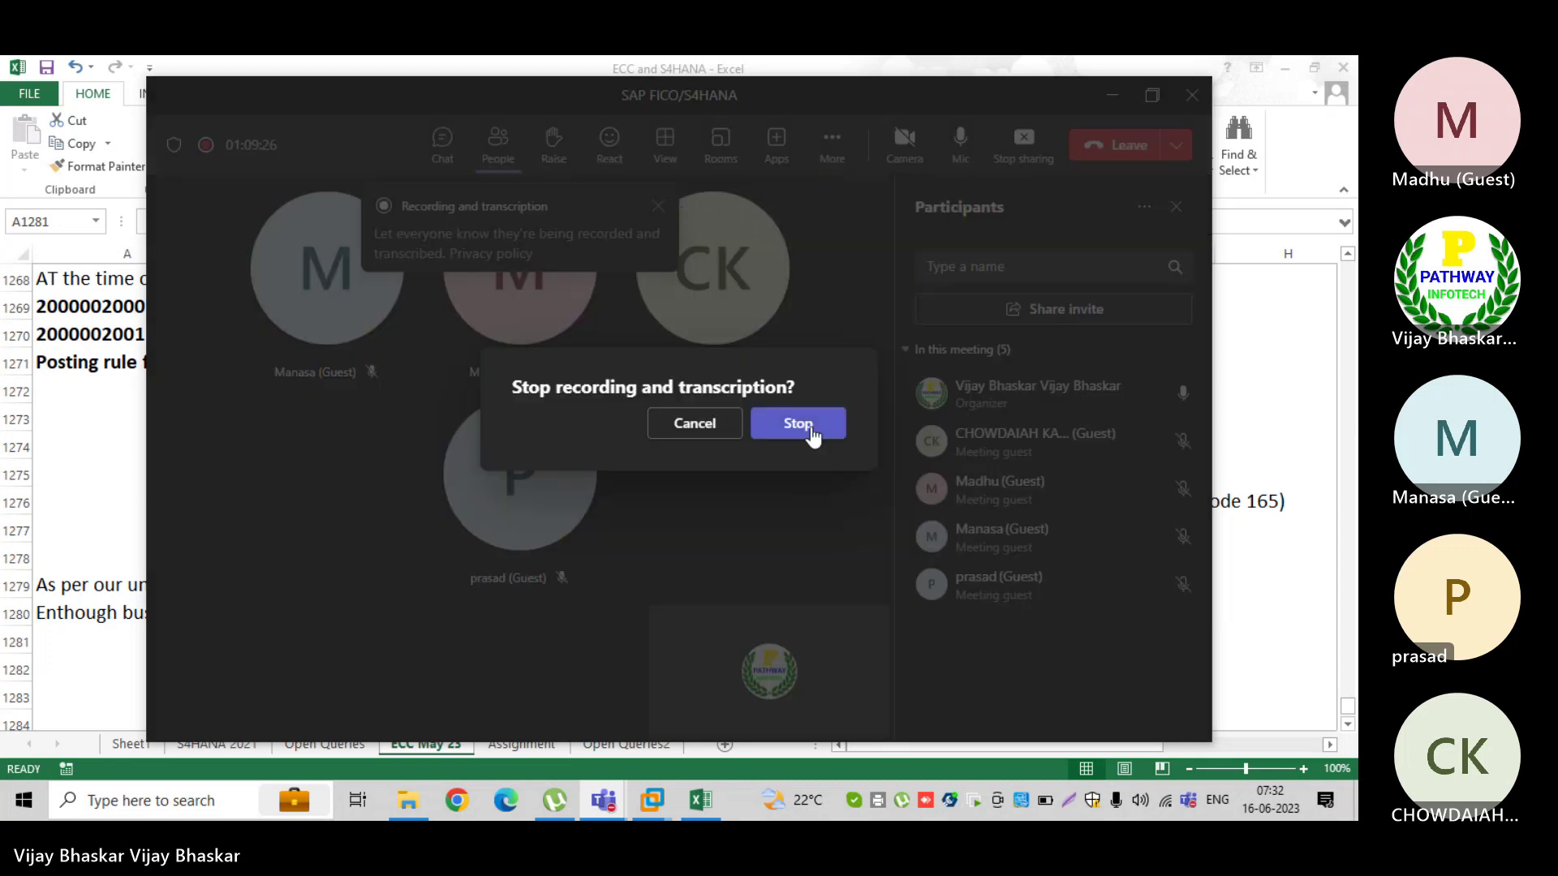